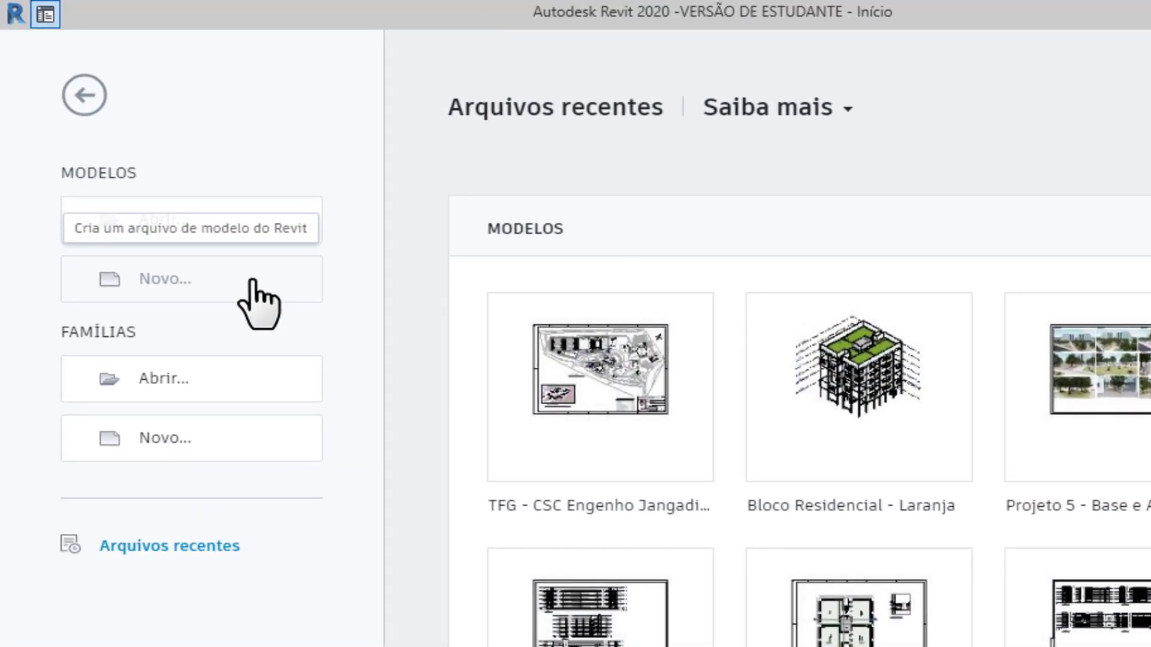
click(253, 280)
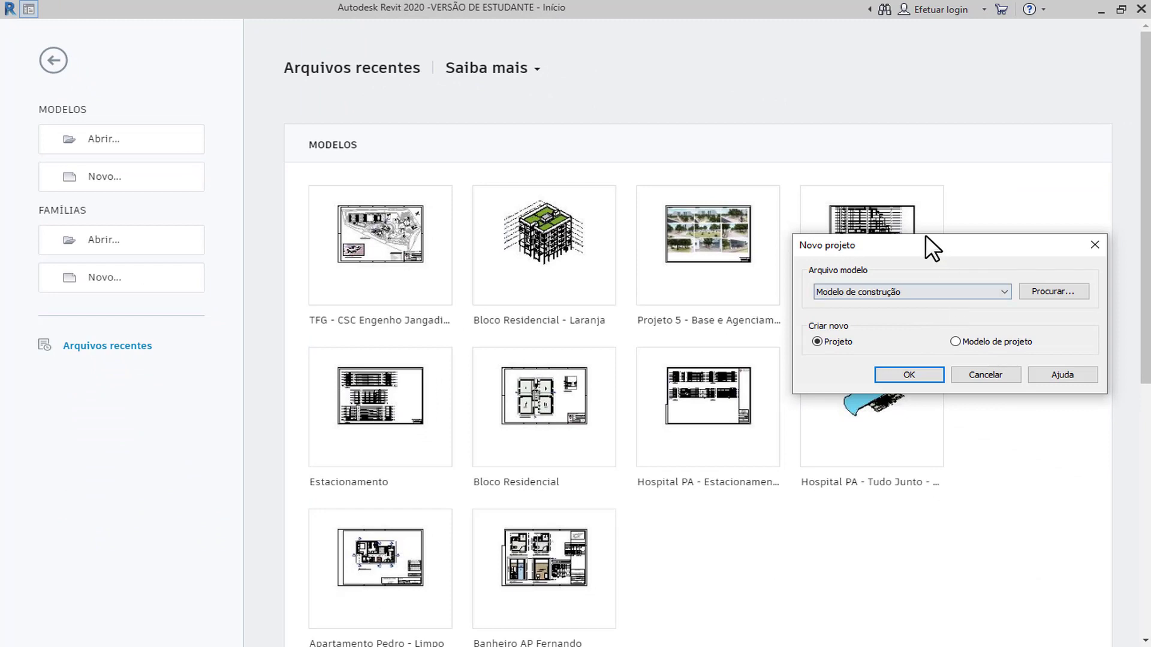
drag(925, 235, 579, 159)
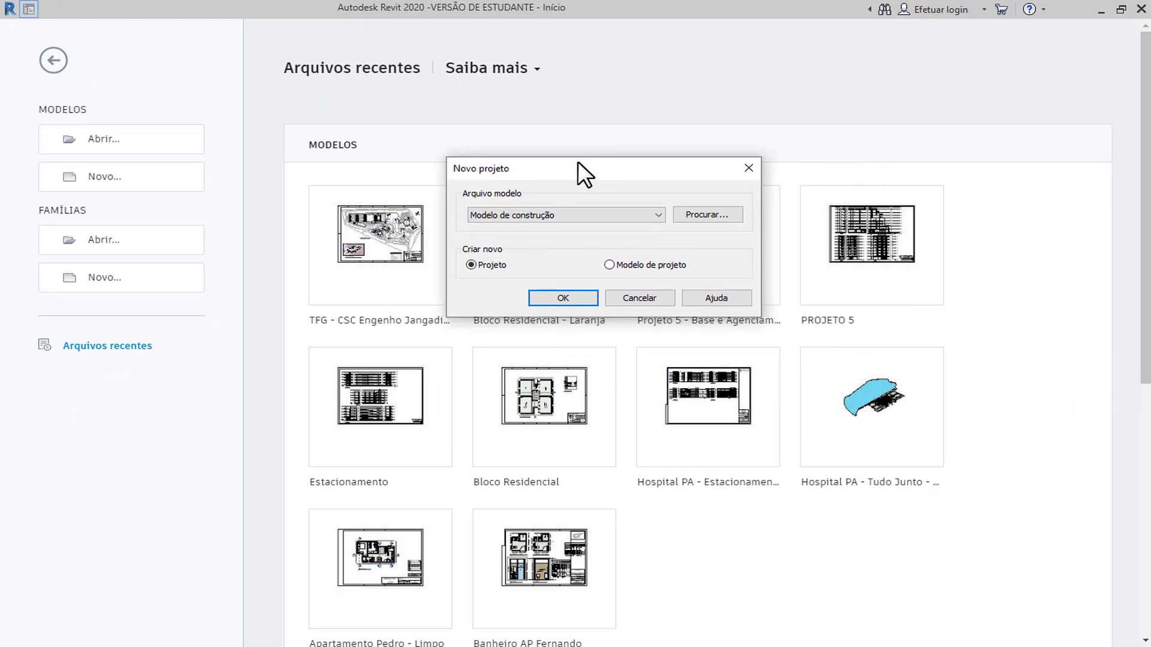
click(614, 215)
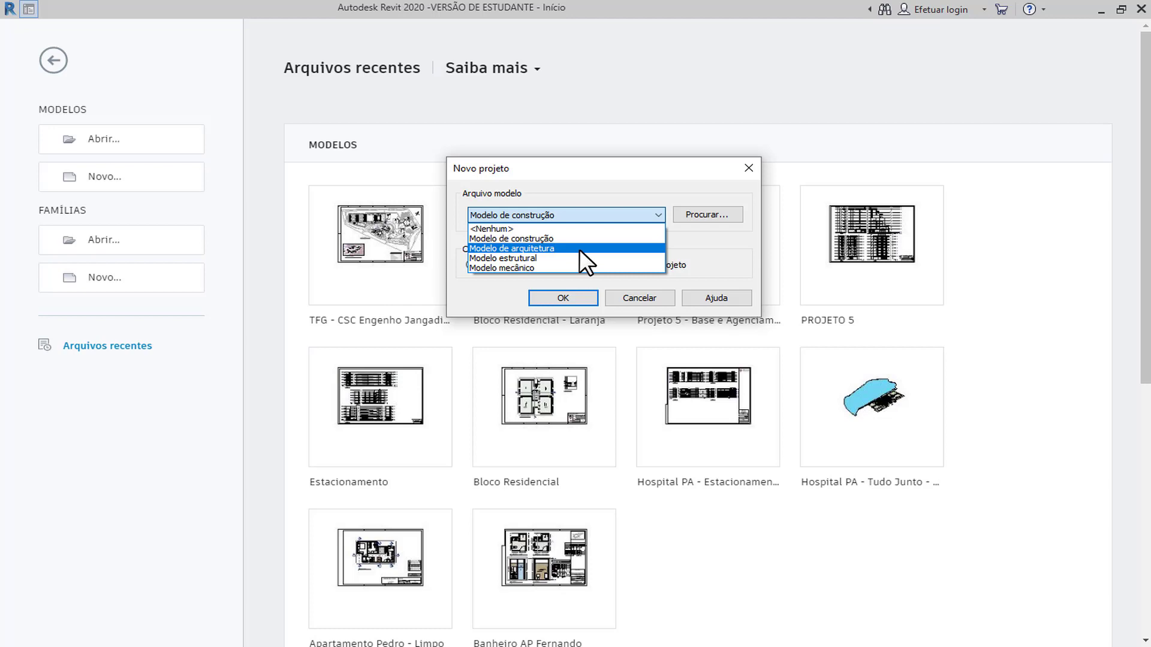
click(542, 249)
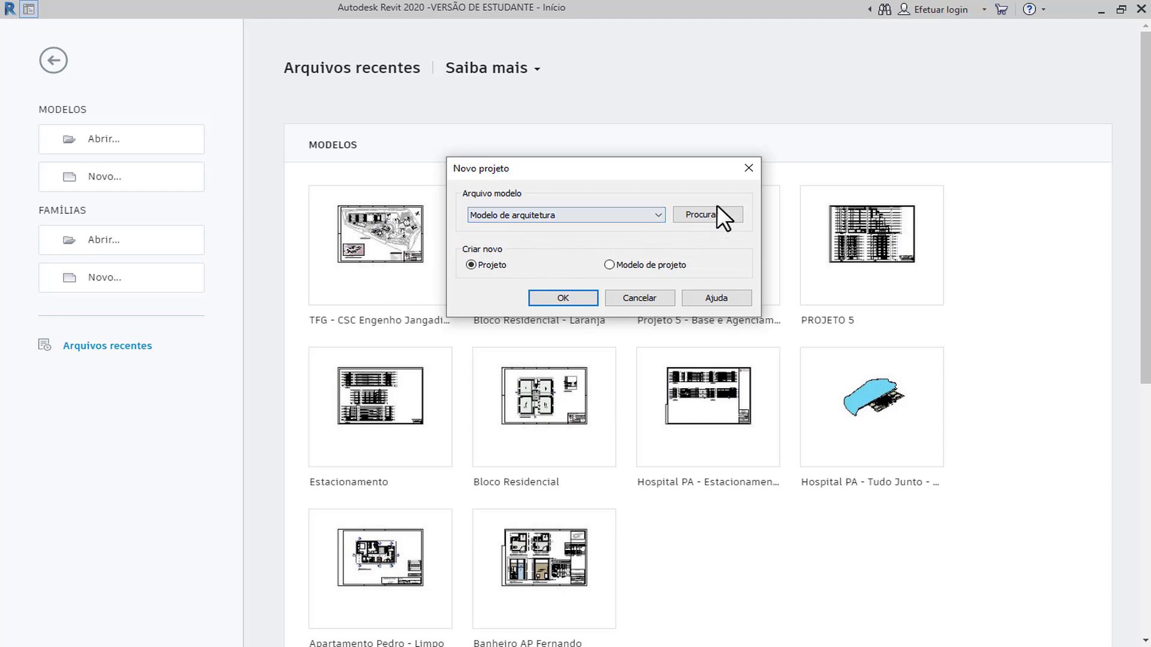
click(743, 187)
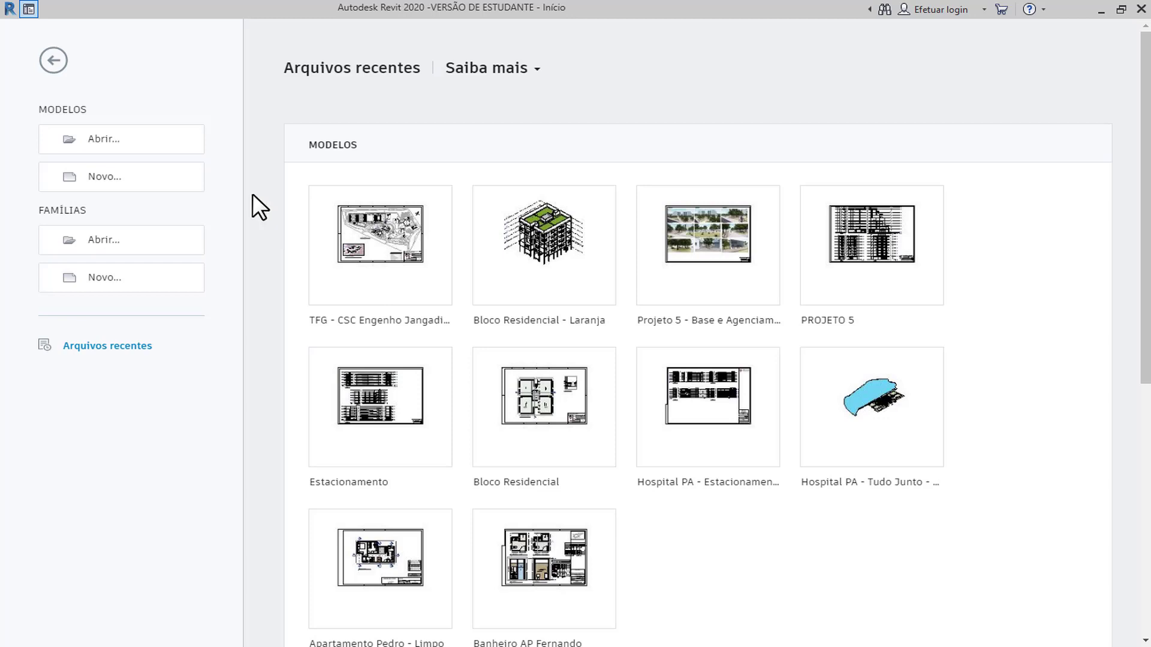
Create a new project from the Modelo de arquitetura template.
click(119, 174)
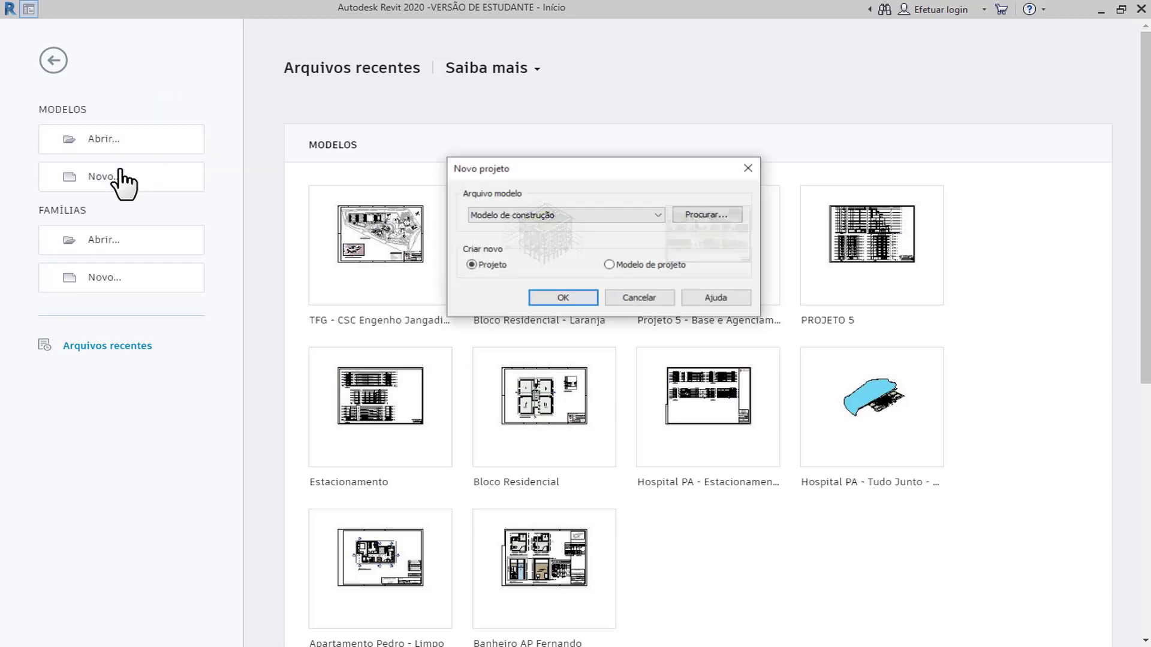
click(563, 215)
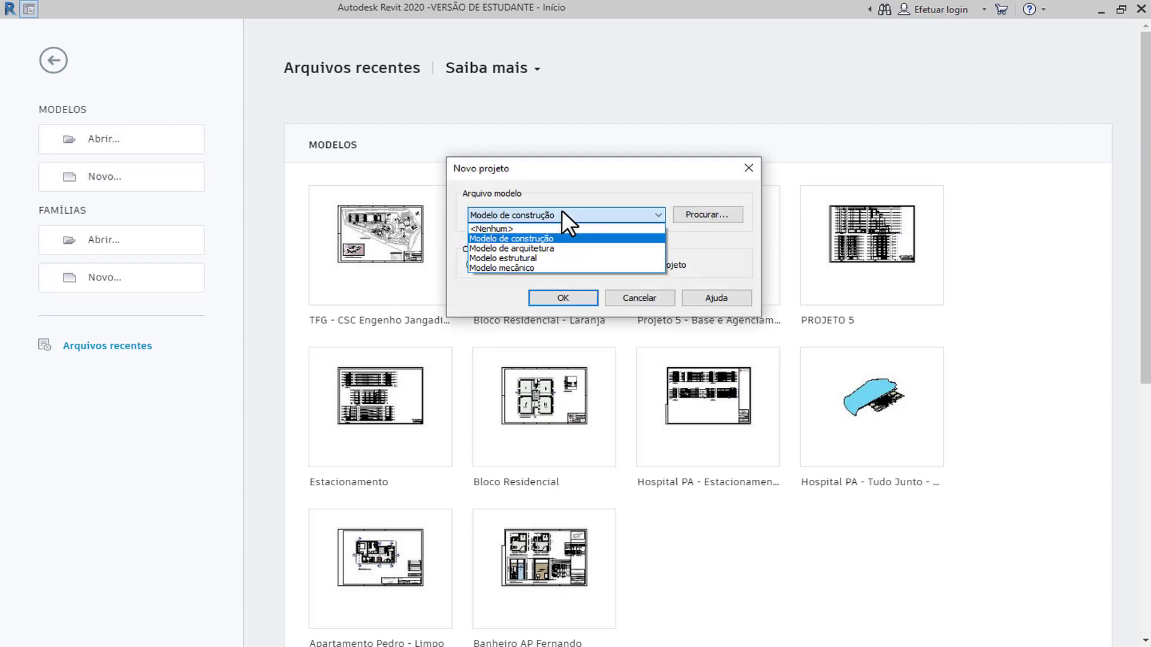
click(579, 247)
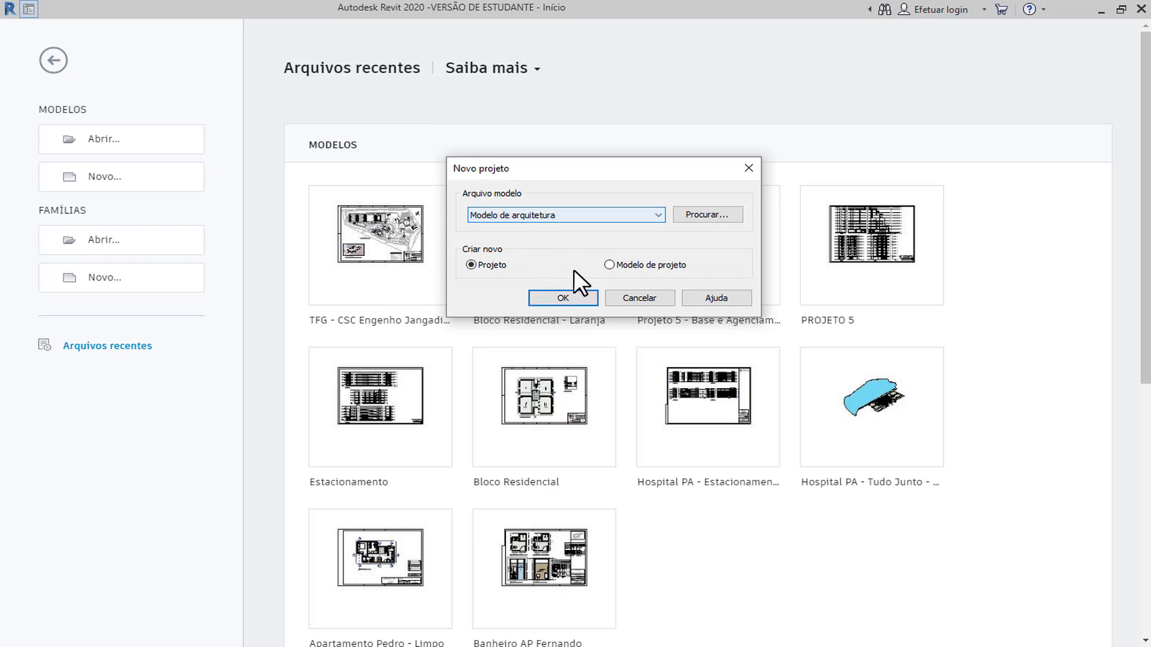
click(555, 287)
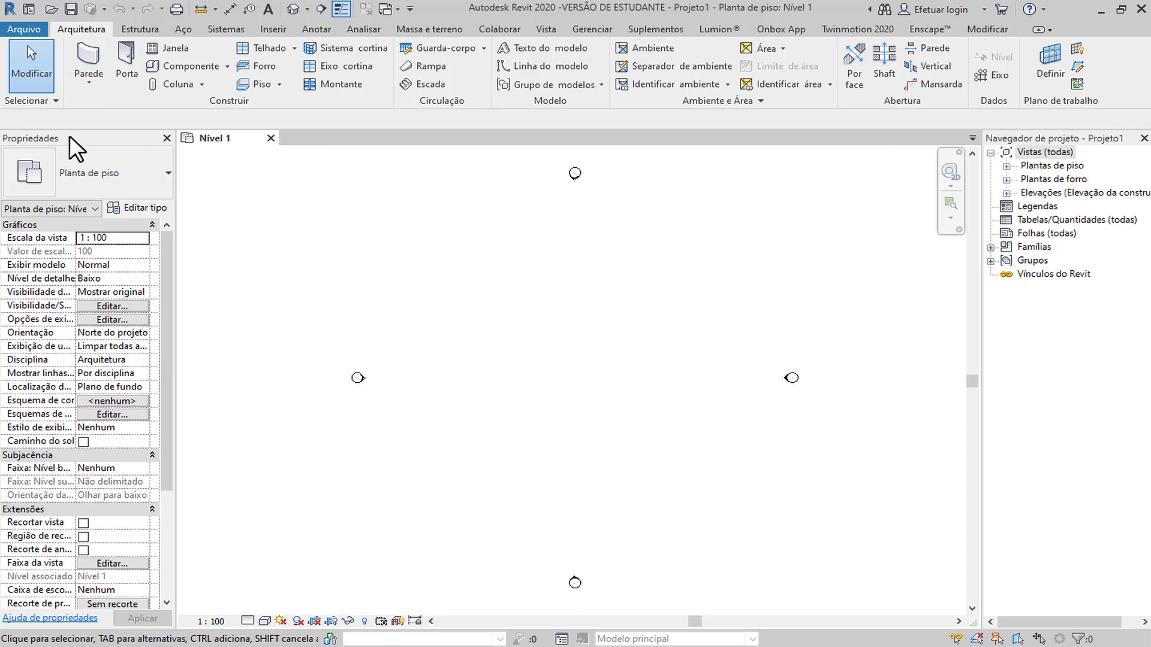
Examine the floor plan's view properties and the properties of the east elevation marker.
drag(70, 138, 5, 155)
drag(1089, 144, 1147, 157)
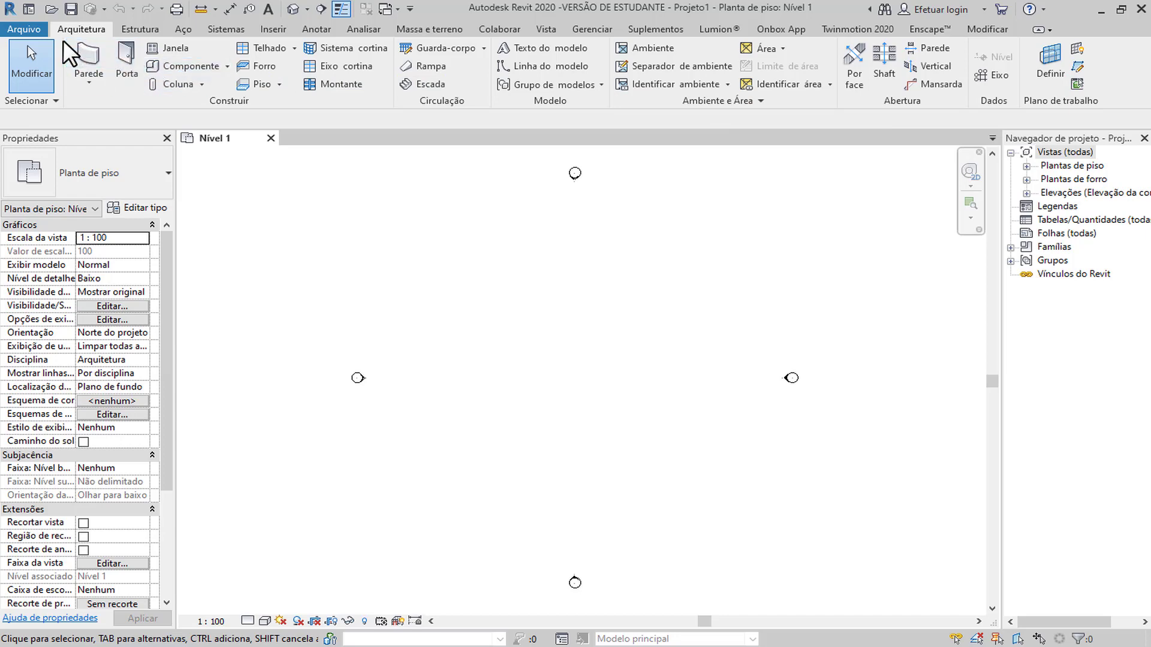
scroll(60, 311, down, 4)
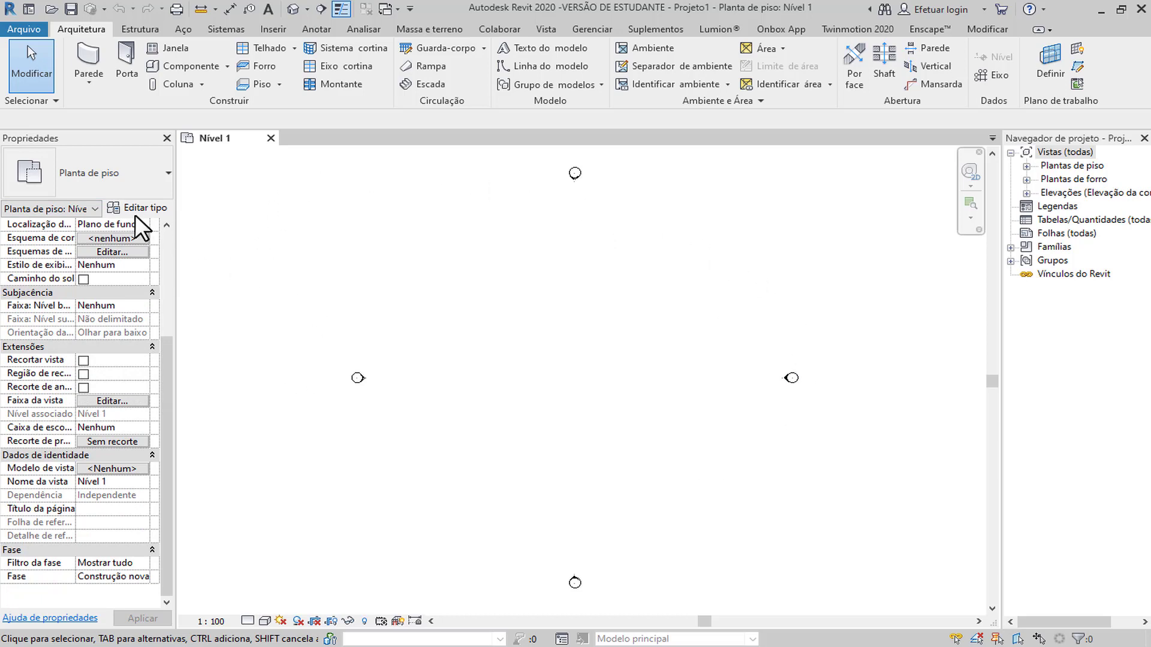
scroll(93, 268, up, 4)
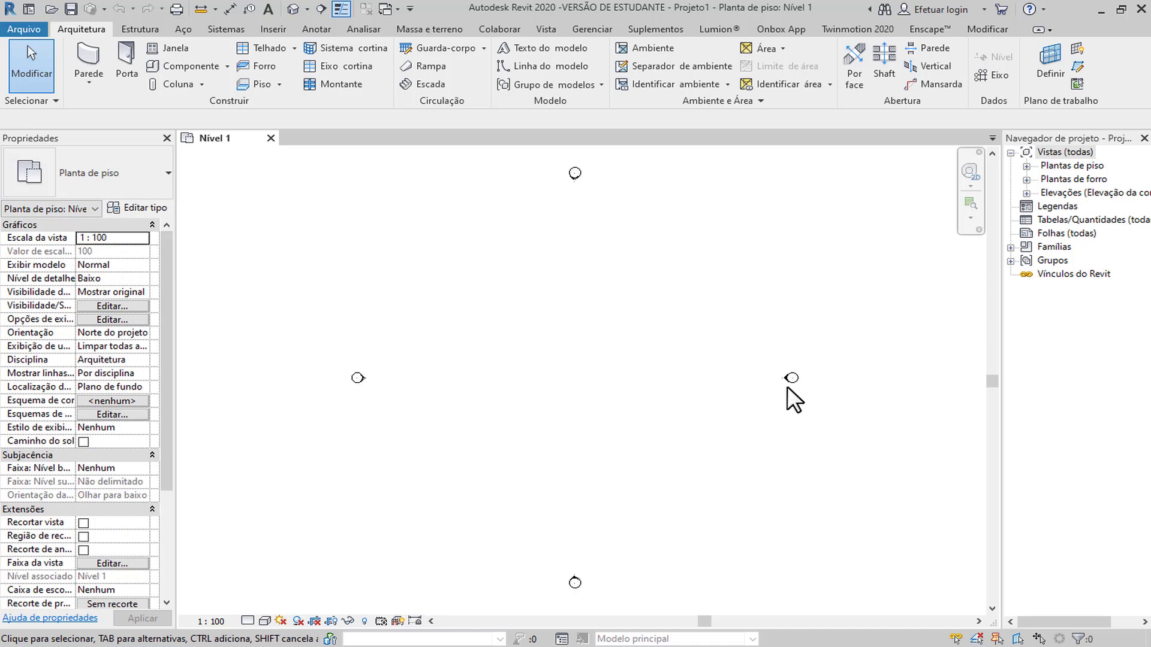
click(804, 389)
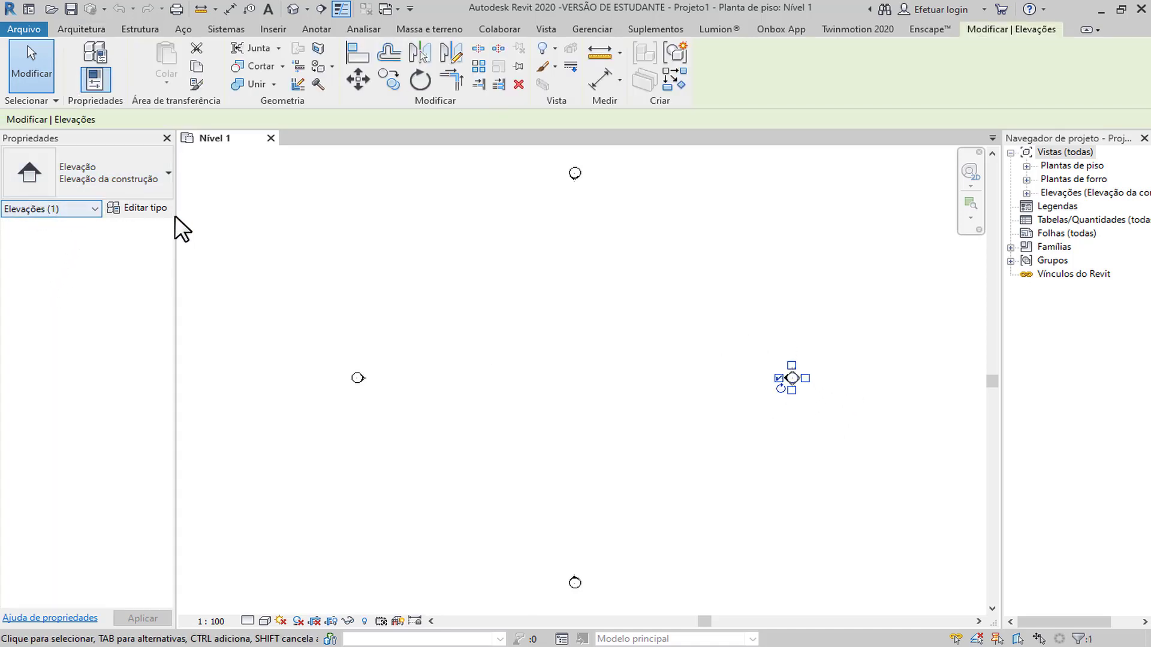
click(349, 287)
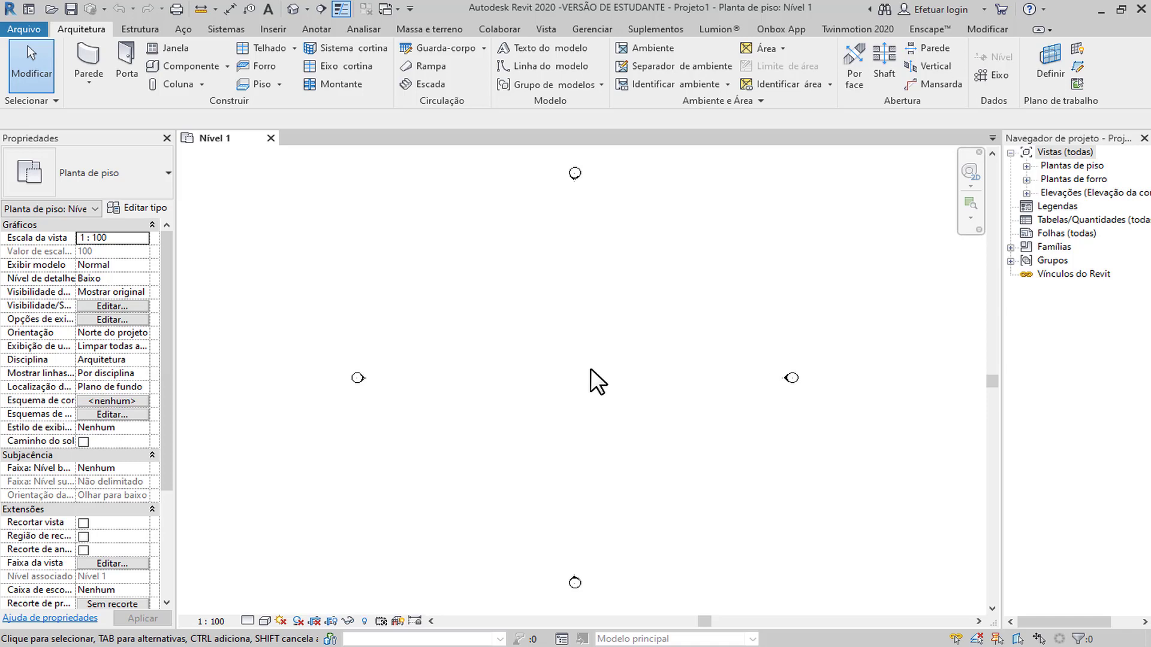
Set the project's linear units to Metros with rounding to 2 casas decimais.
click(592, 30)
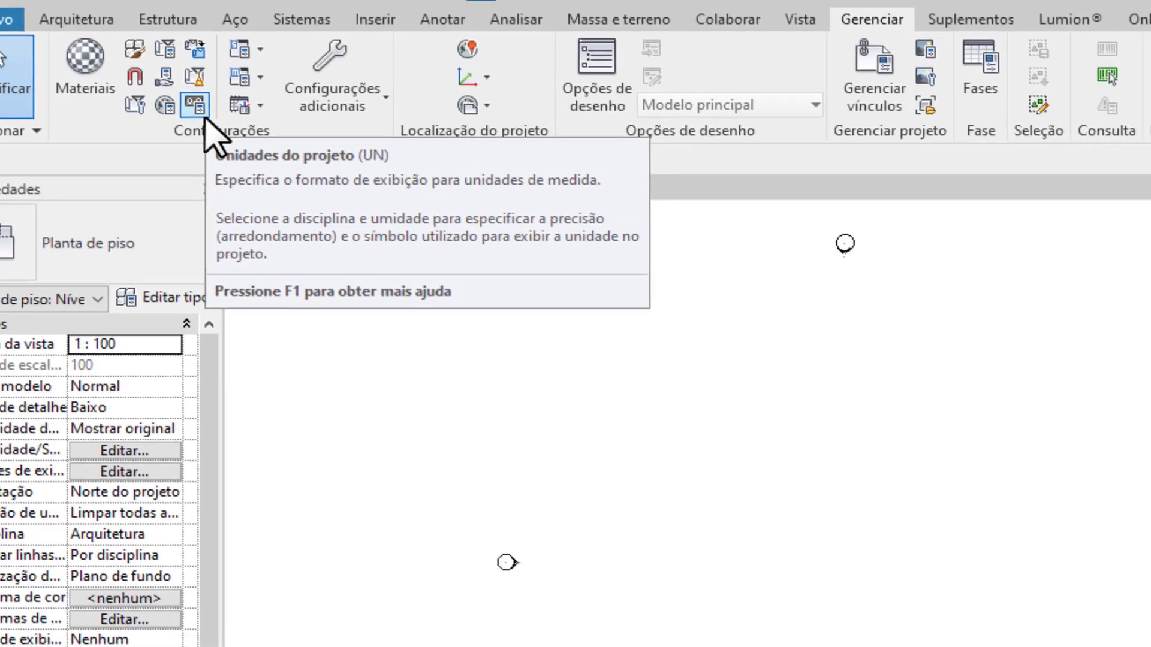
click(255, 143)
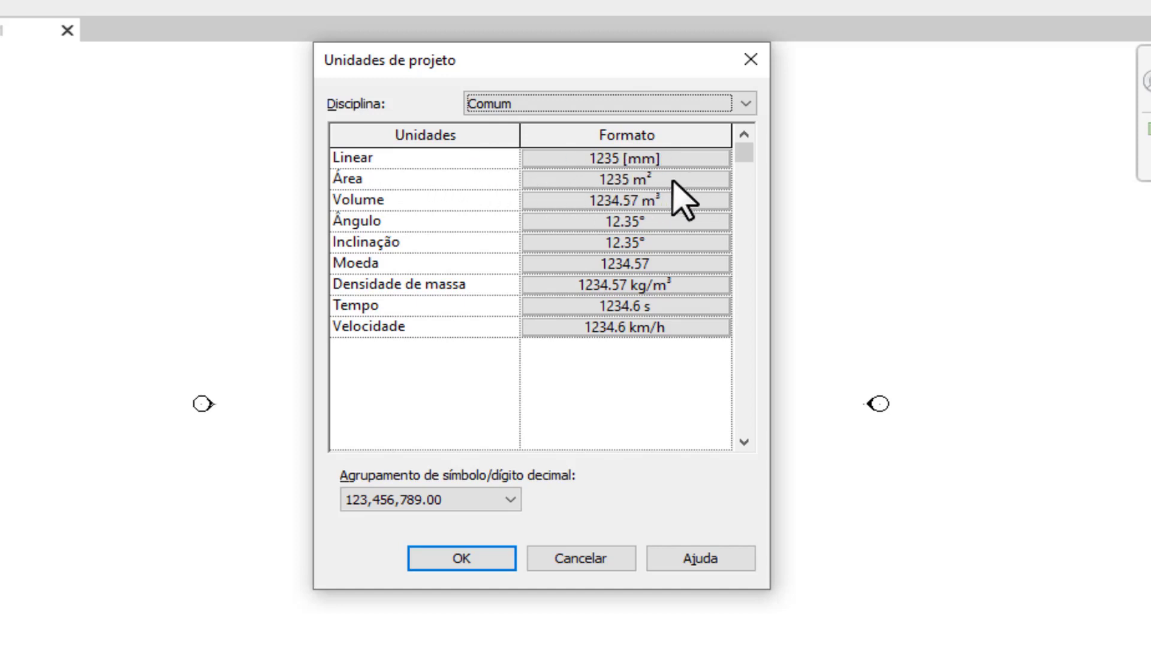
click(674, 157)
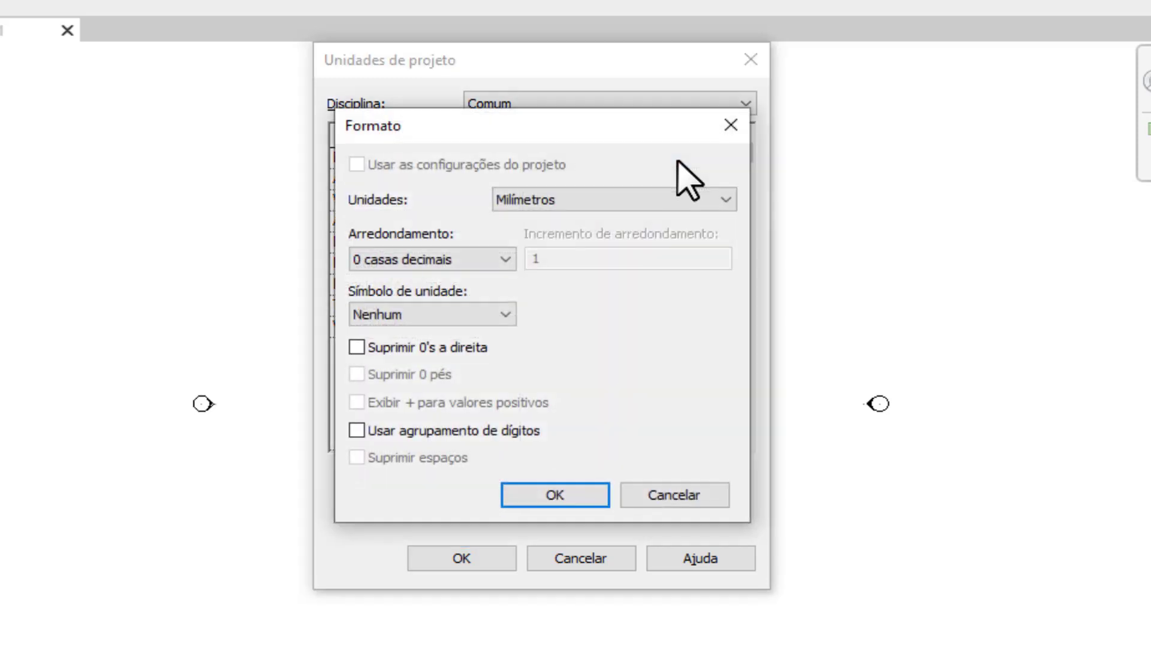
drag(584, 133, 728, 122)
click(733, 192)
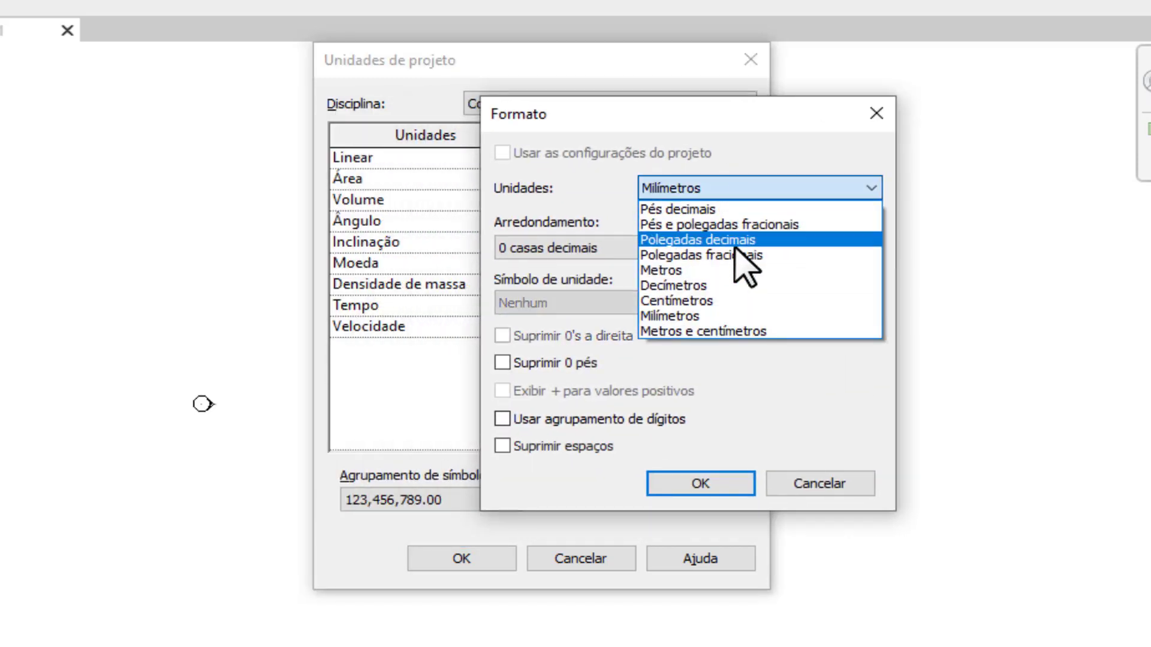
click(746, 264)
click(630, 249)
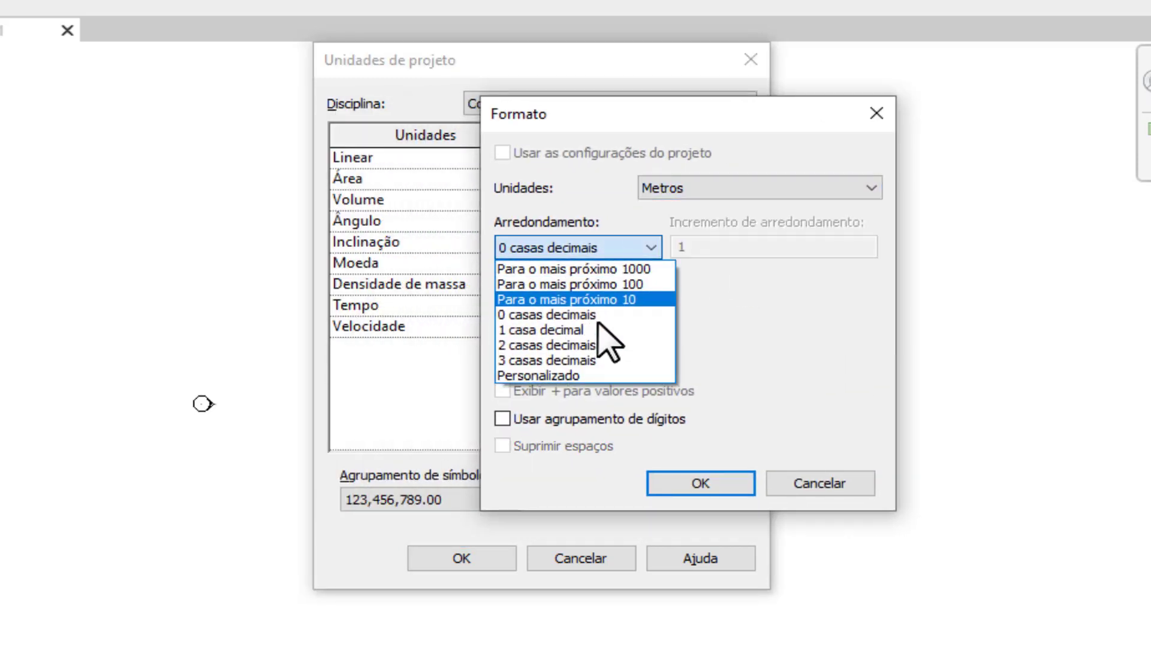
click(601, 343)
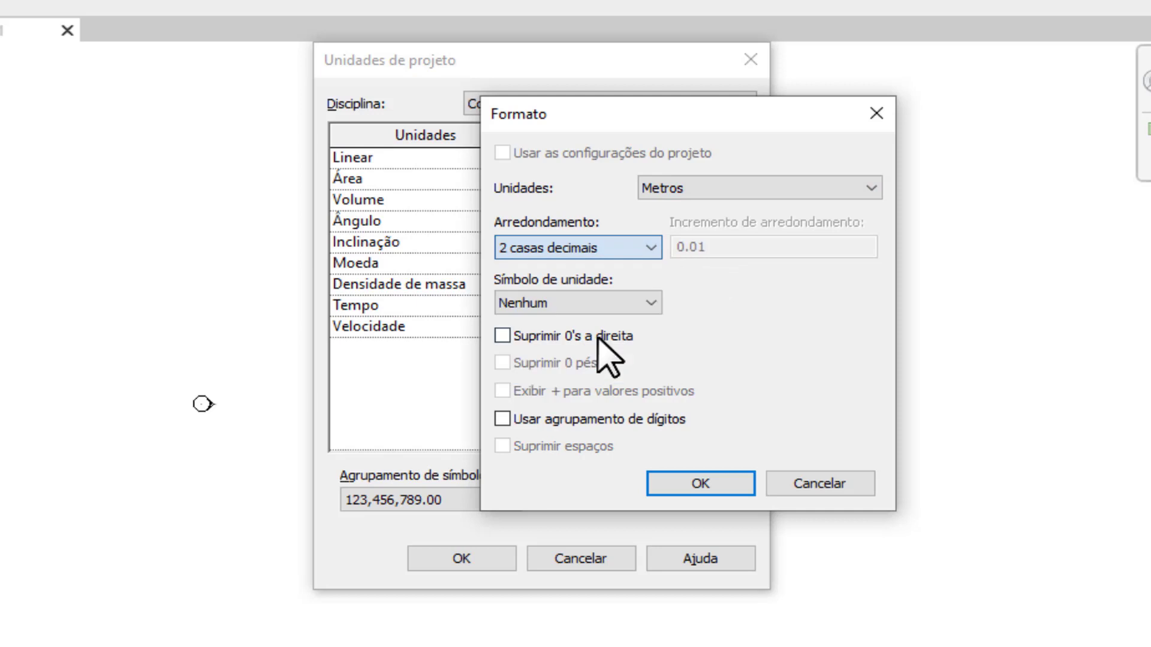
click(695, 481)
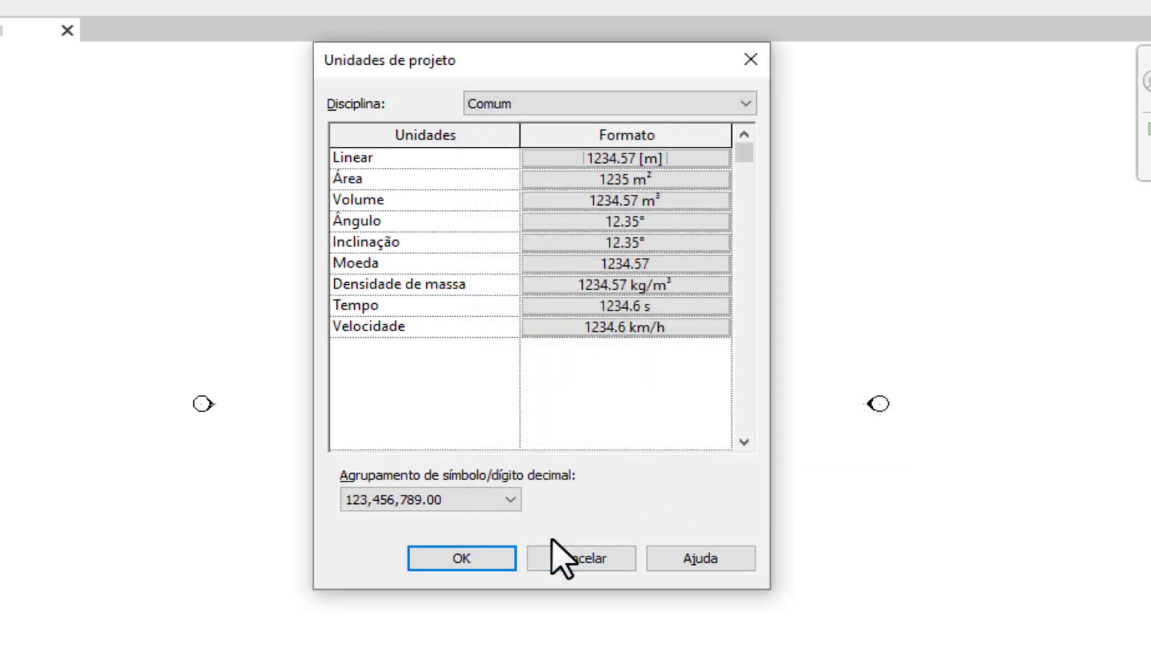
Set the project units' digit grouping to 123.456.789,00 and apply the unit settings.
click(510, 501)
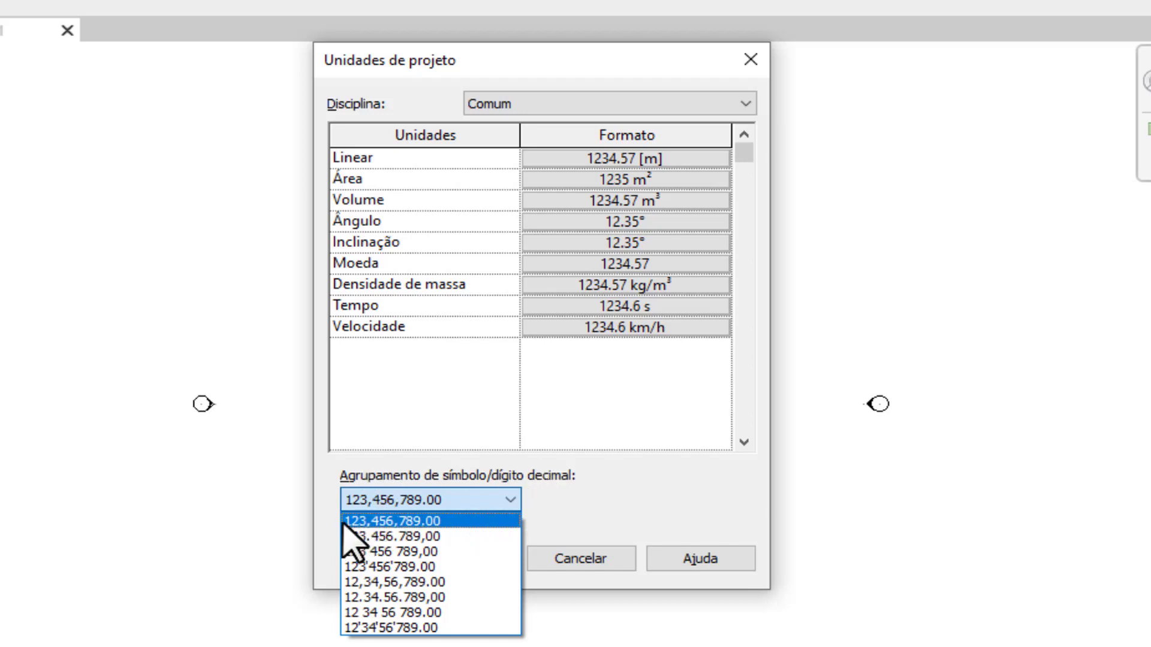
click(446, 537)
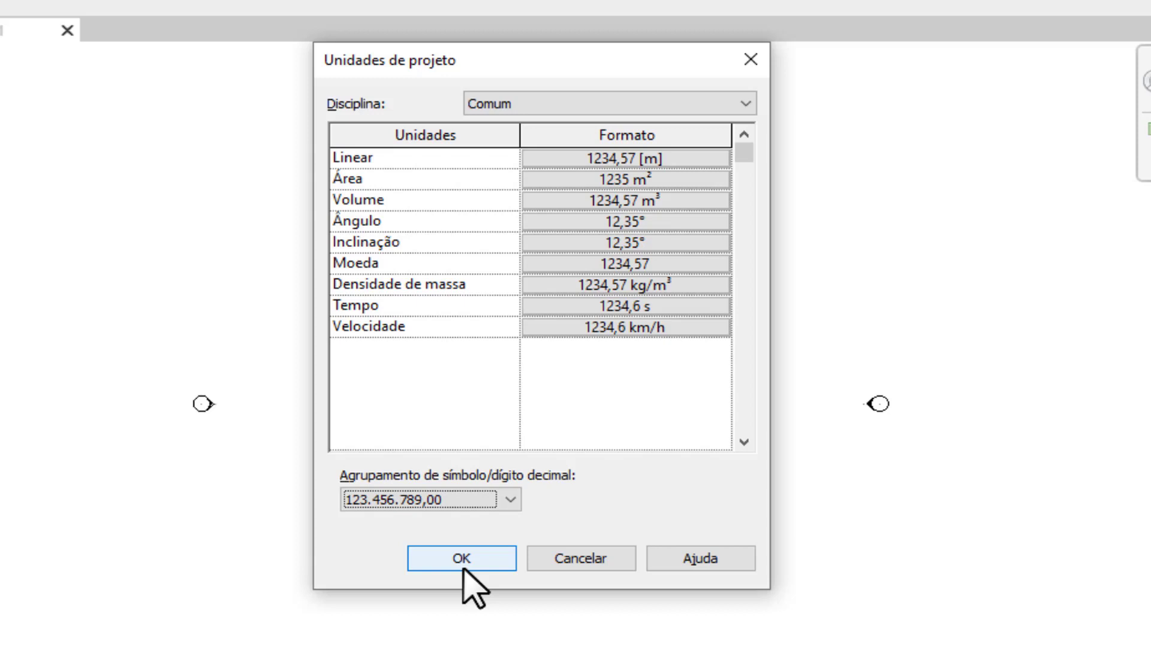
click(483, 505)
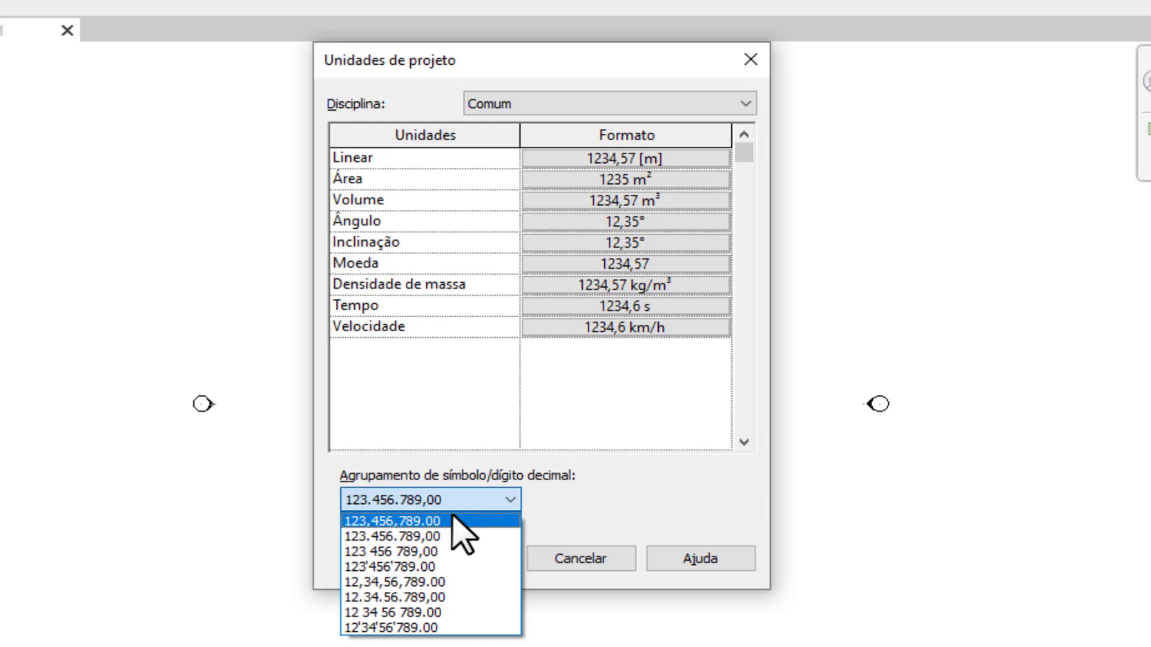
click(443, 536)
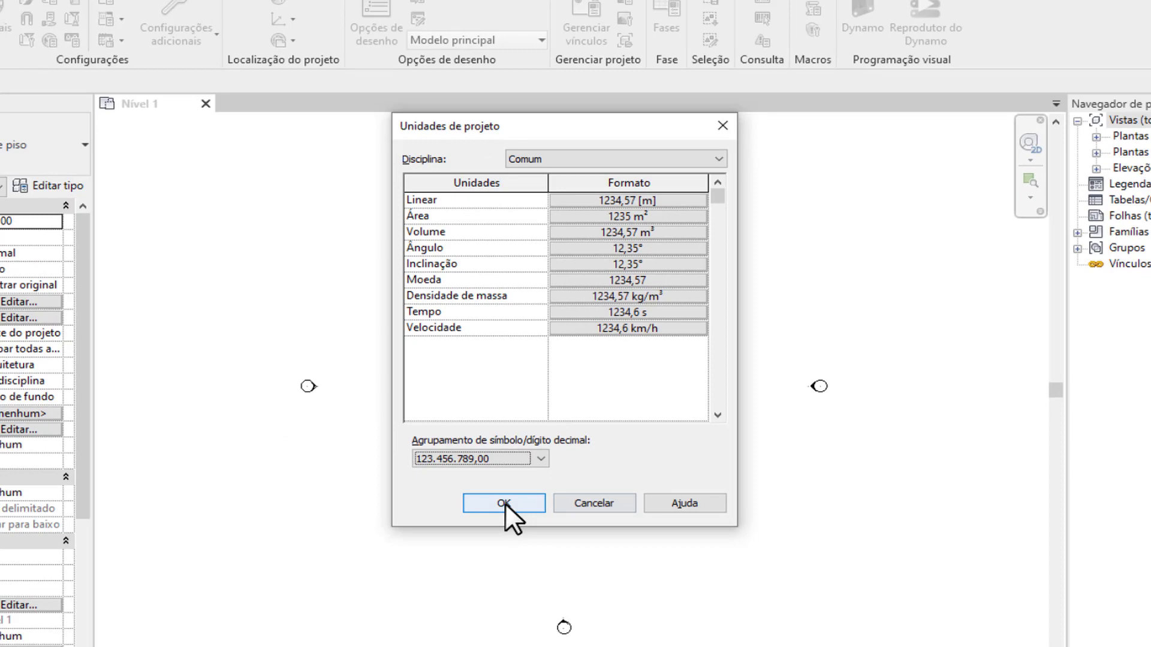
click(464, 561)
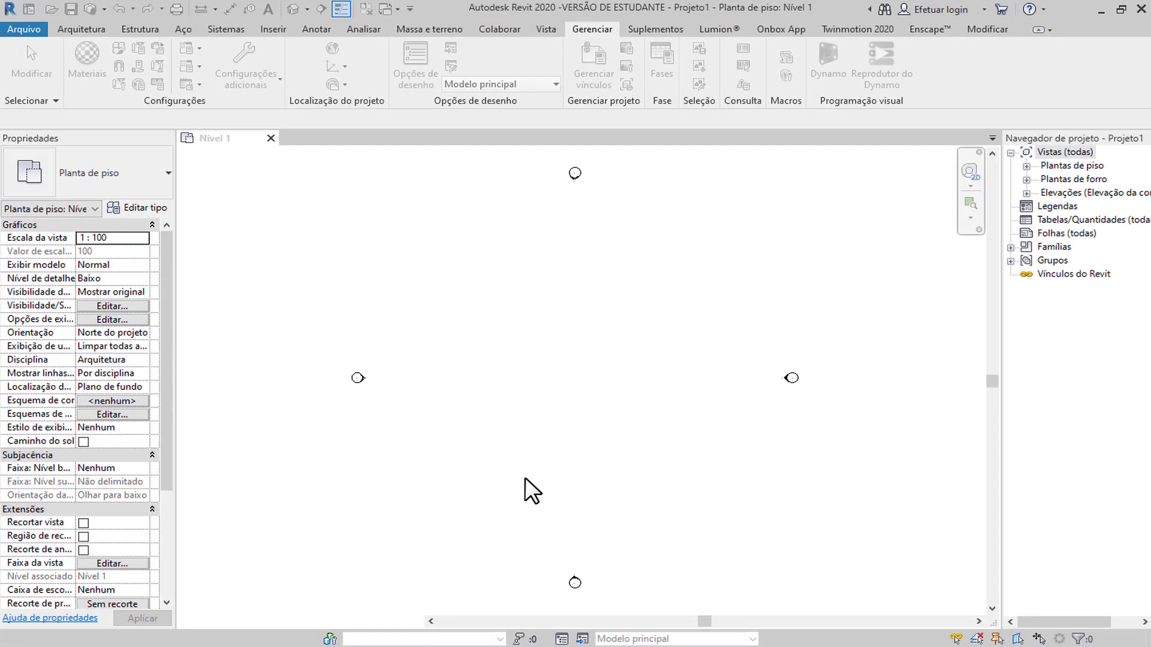
Open the Leste elevation and rename level Nível 1 to Térreo, including its corresponding views.
click(1027, 193)
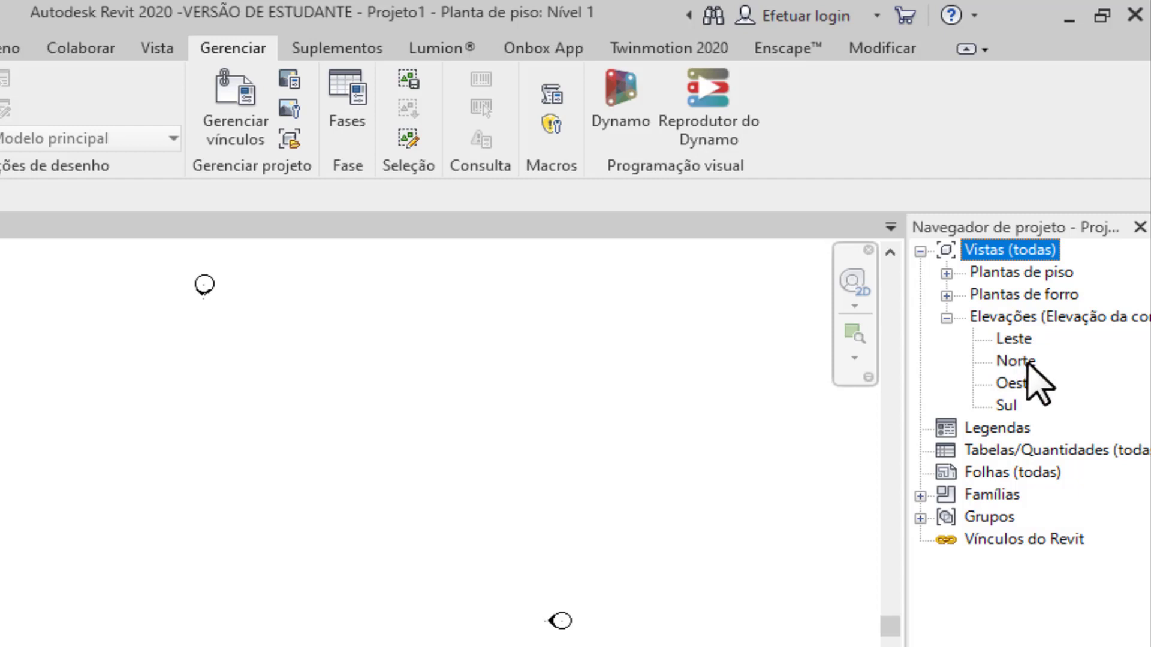
double_click(1019, 339)
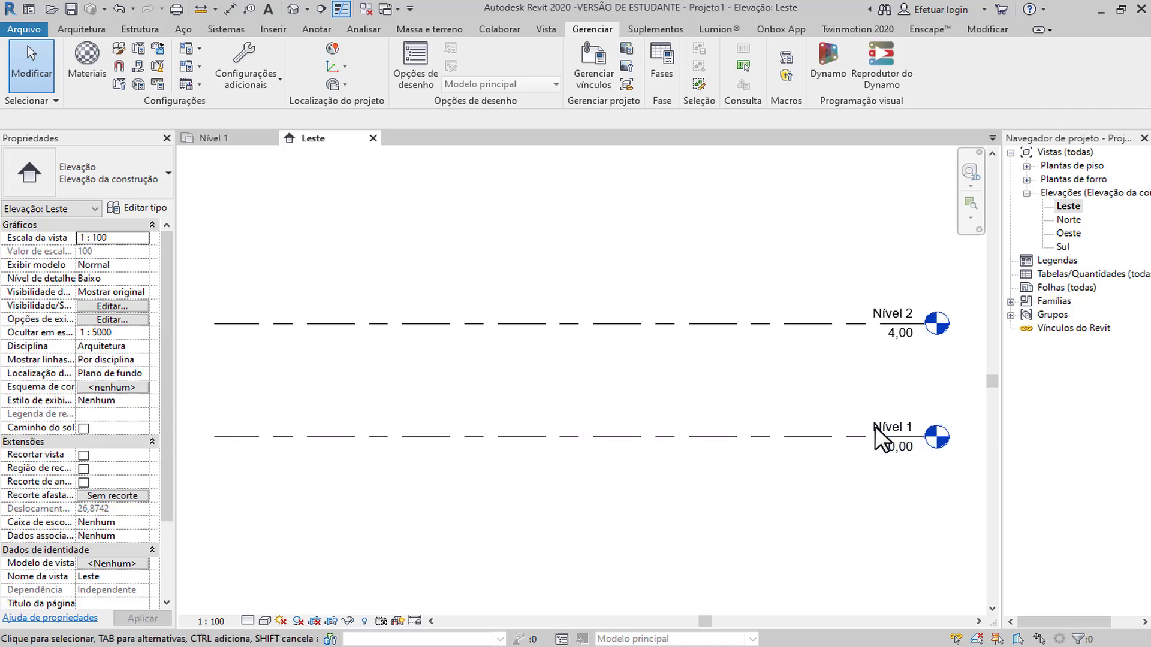
click(893, 440)
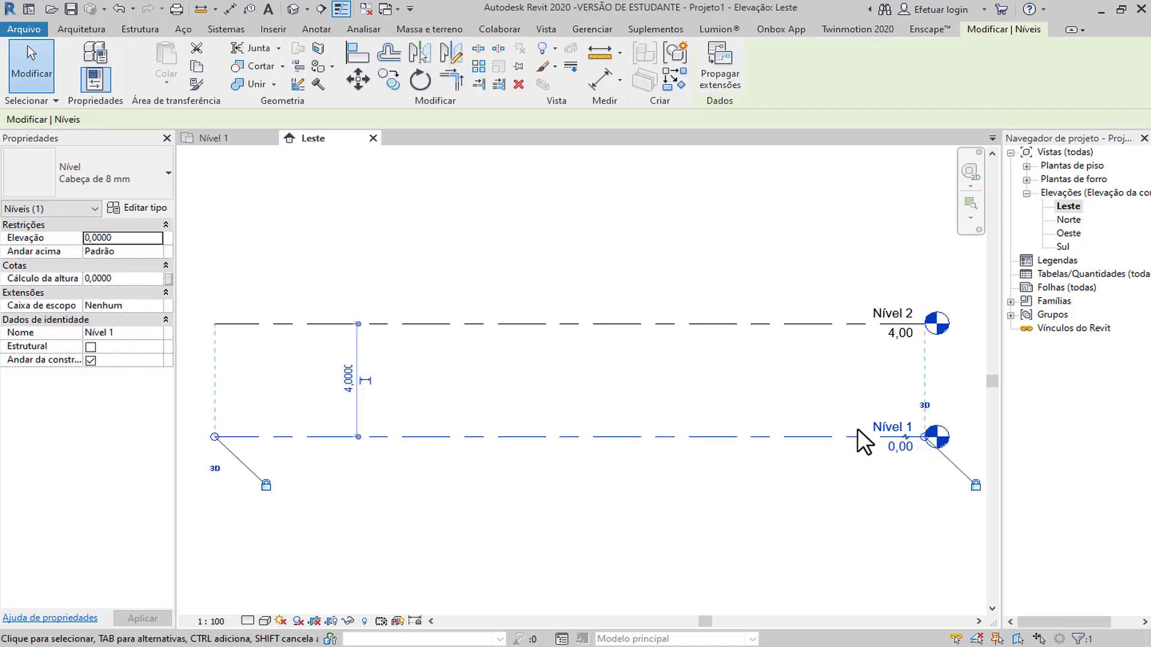
click(892, 429)
text(T)
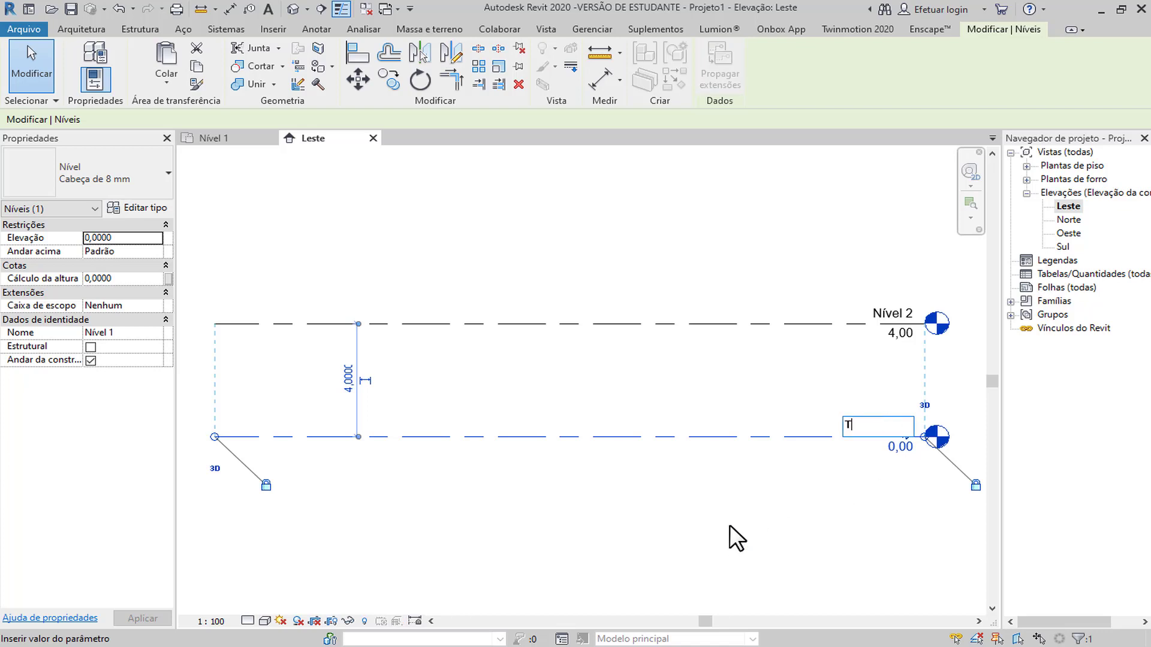
text(érreo)
key(Return)
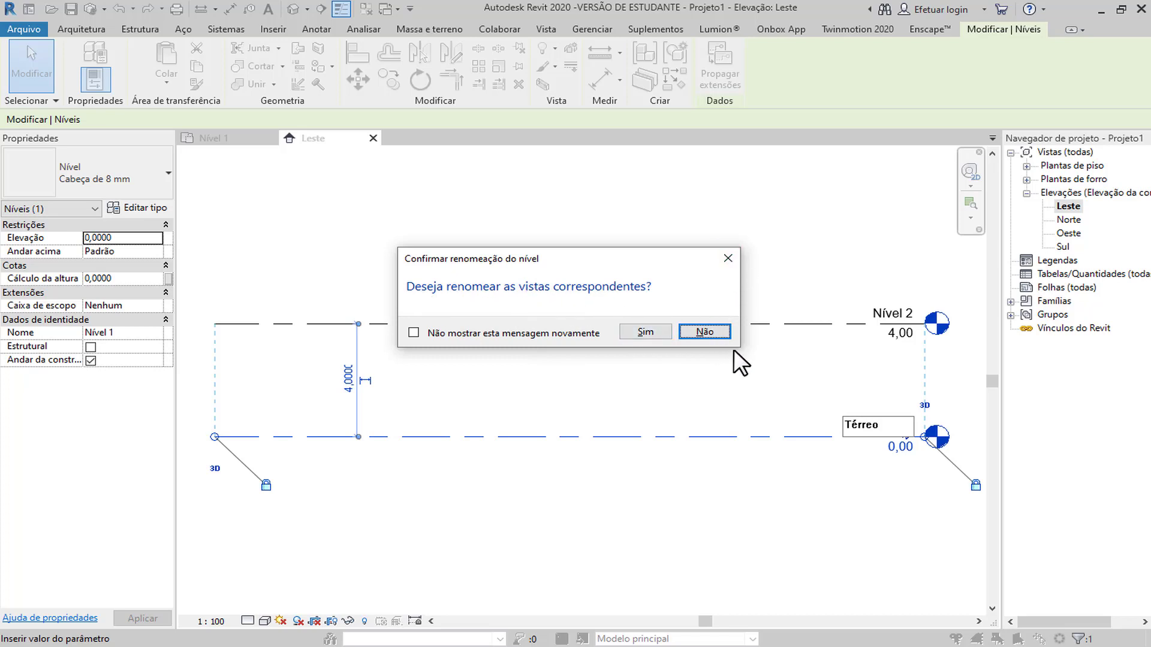
click(664, 332)
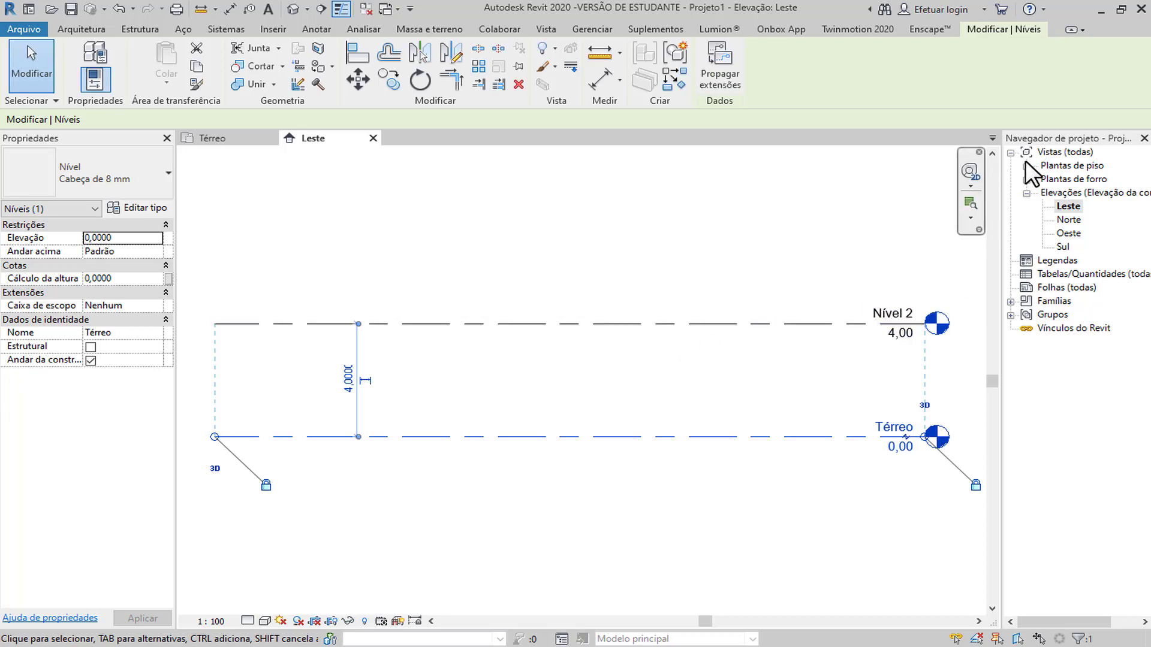
Expand the floor plan views in the project browser and compare them with the levels, selecting the Nível 2 plan.
click(1026, 166)
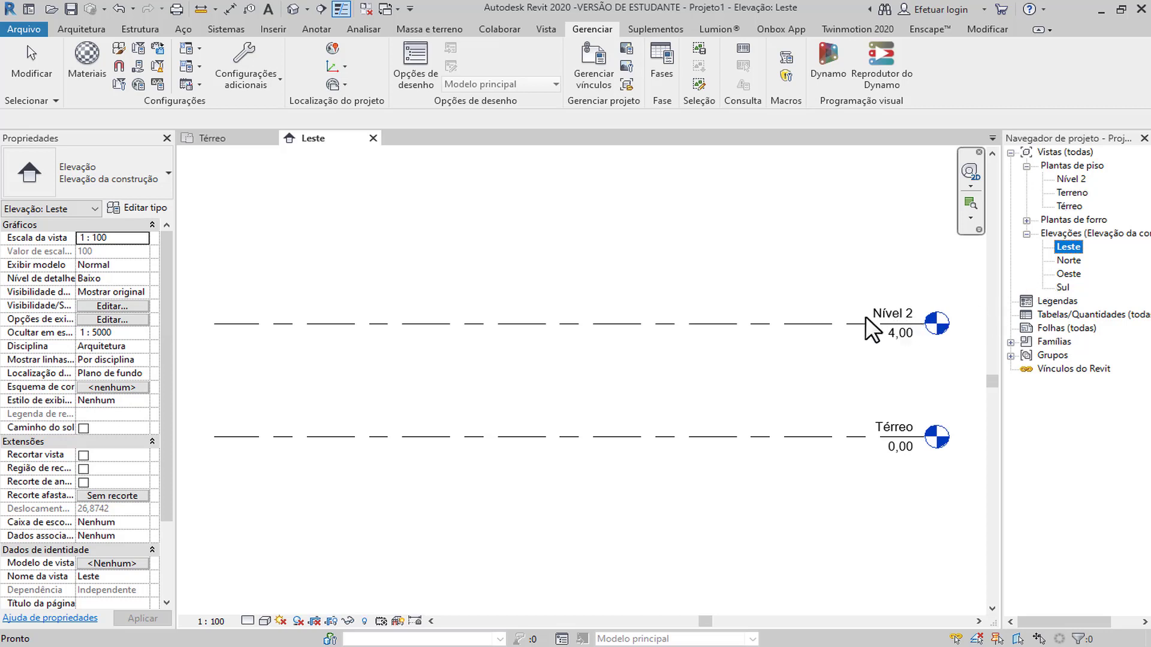
click(854, 437)
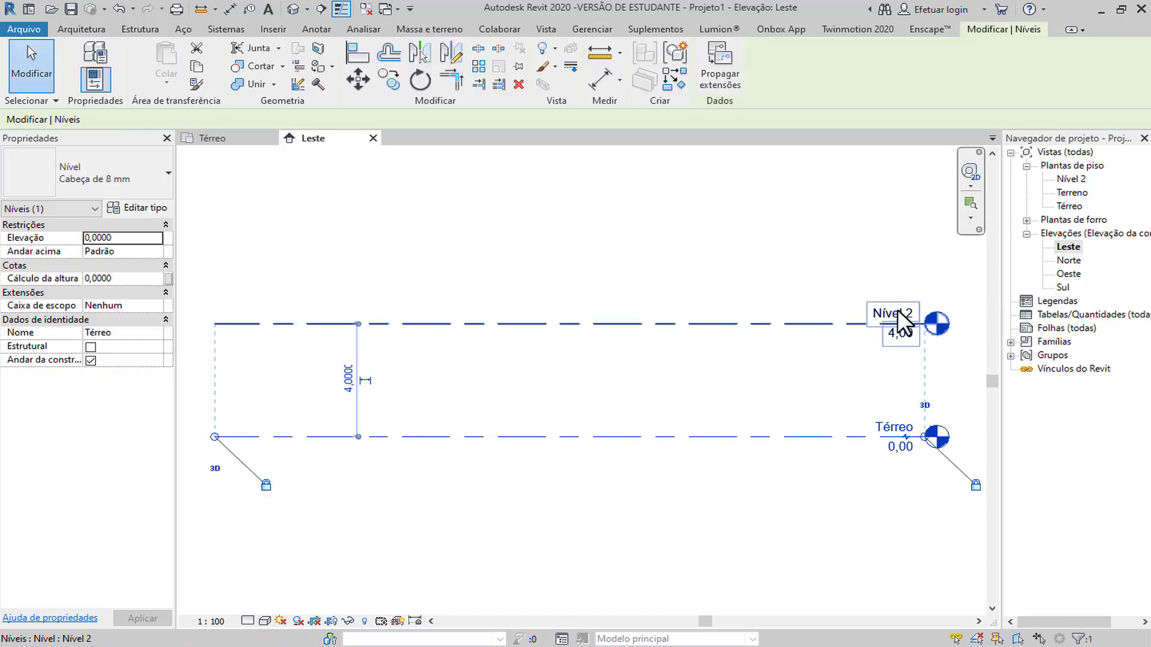
click(1063, 179)
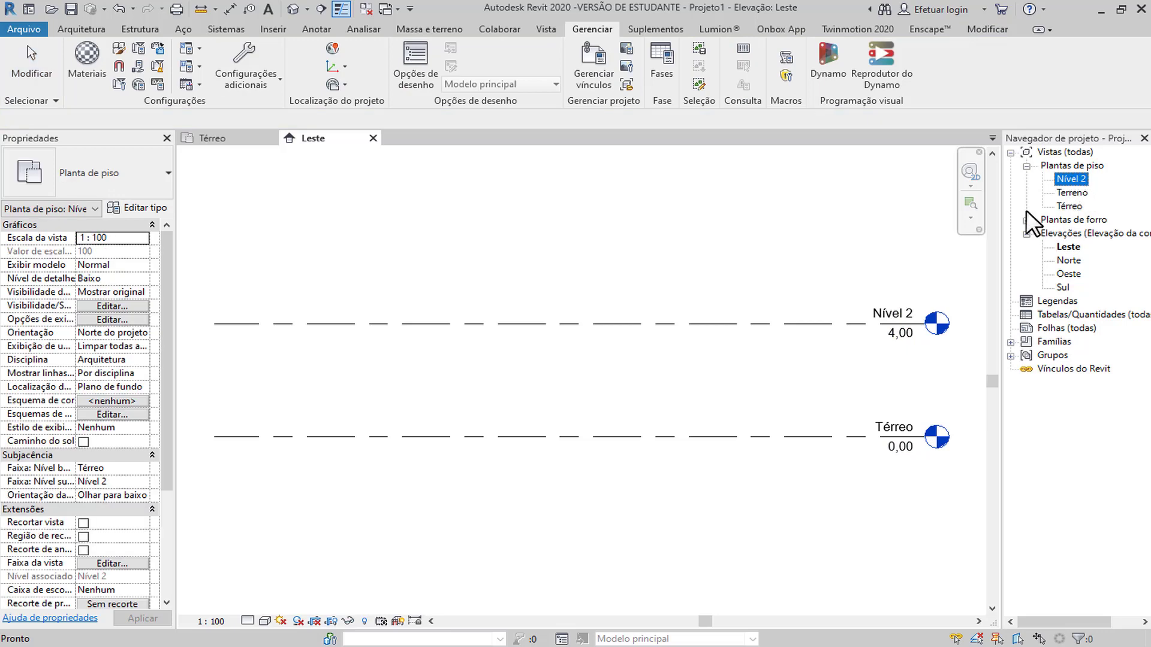
Rename level Nível 2 to Cobertura in the Leste elevation, including its corresponding views.
click(887, 313)
click(890, 312)
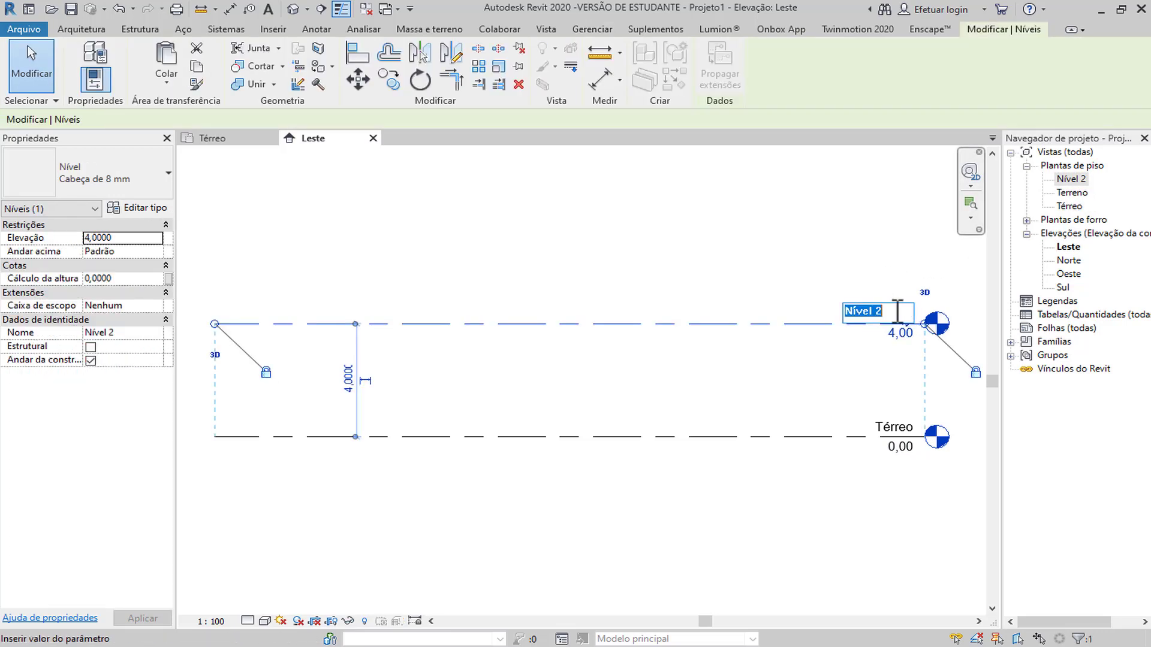
text(Cobertura)
key(Return)
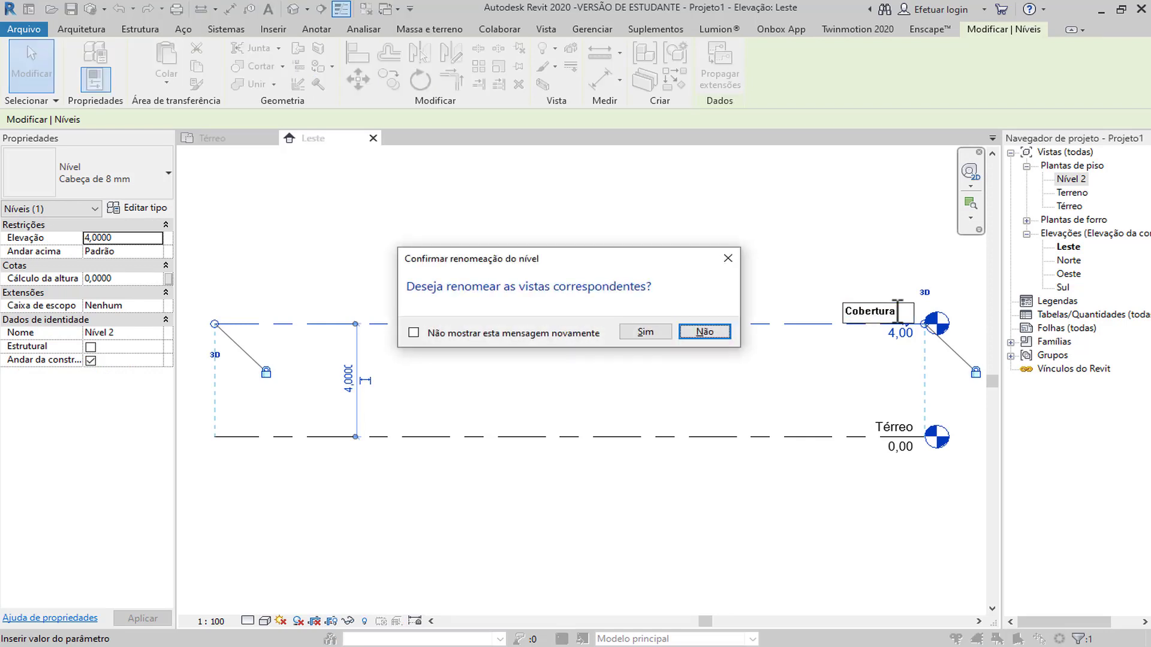
click(645, 331)
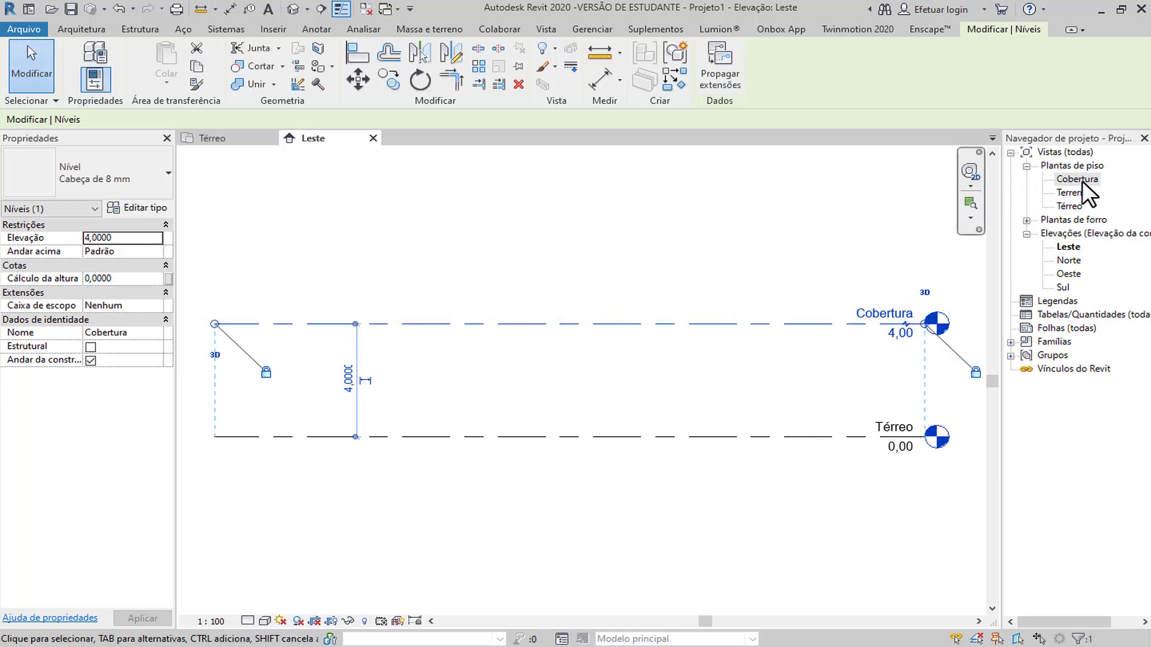
scroll(506, 426, down, 1)
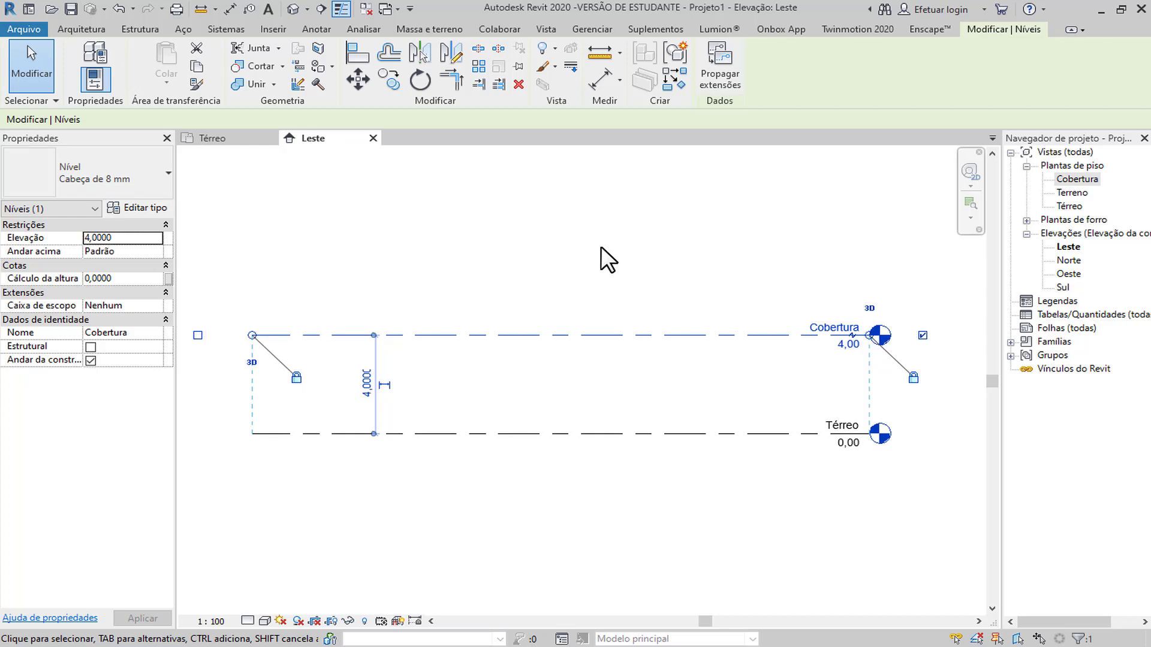
click(570, 289)
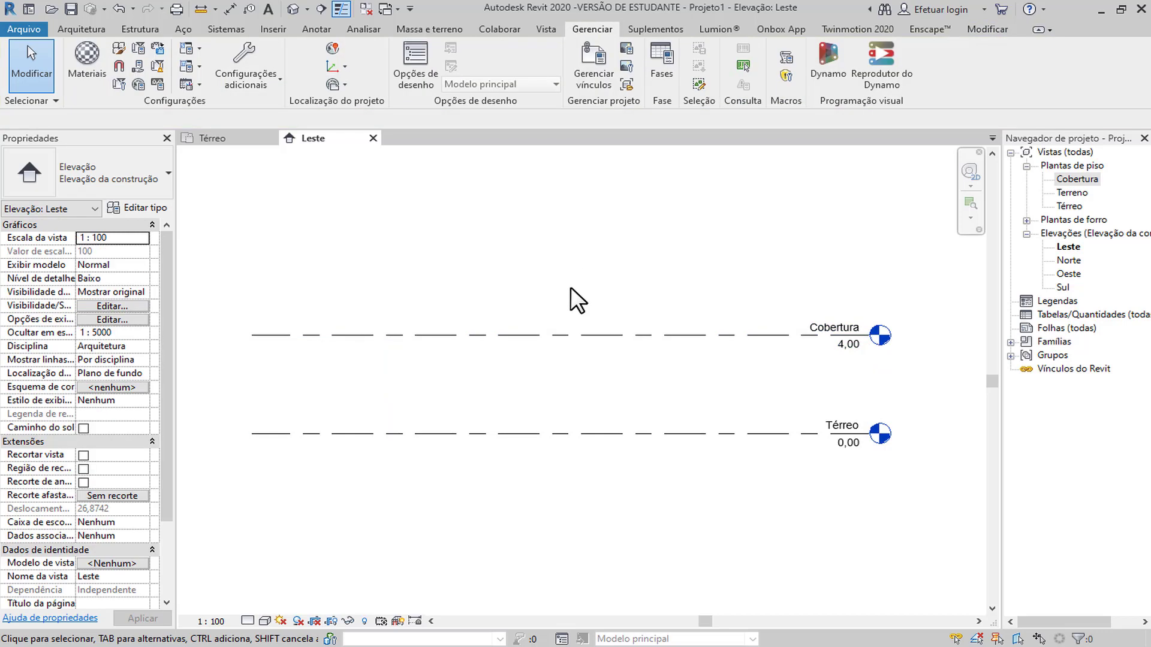
Copy the Cobertura level straight up to an elevation of about 6,50 m.
click(552, 335)
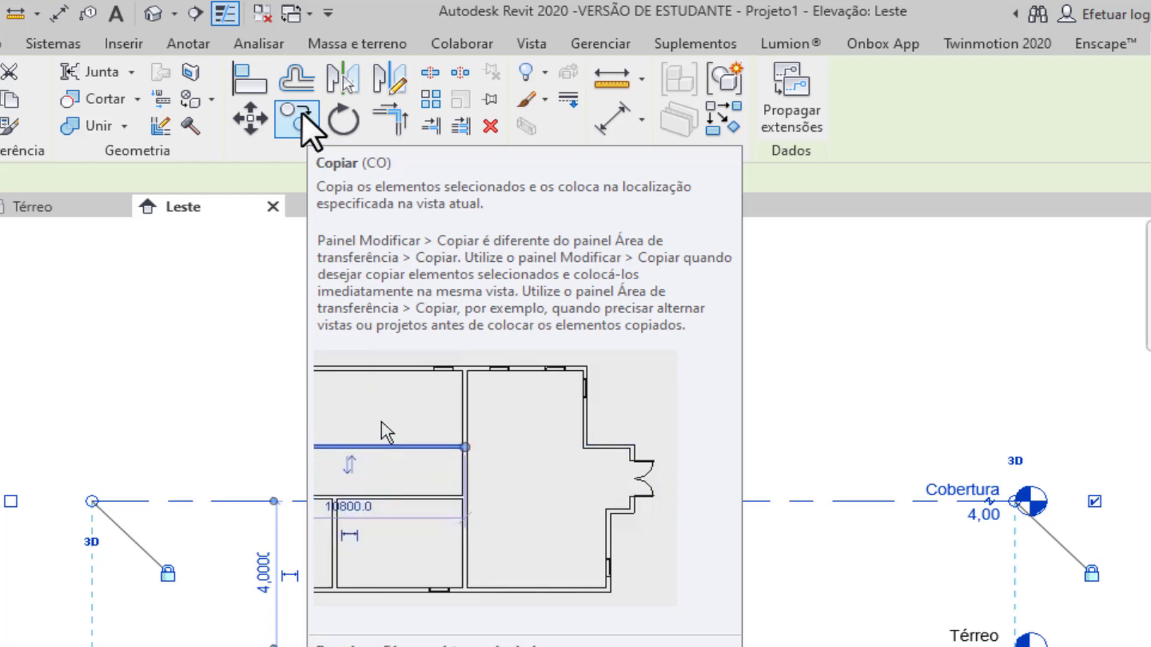
click(302, 115)
click(414, 500)
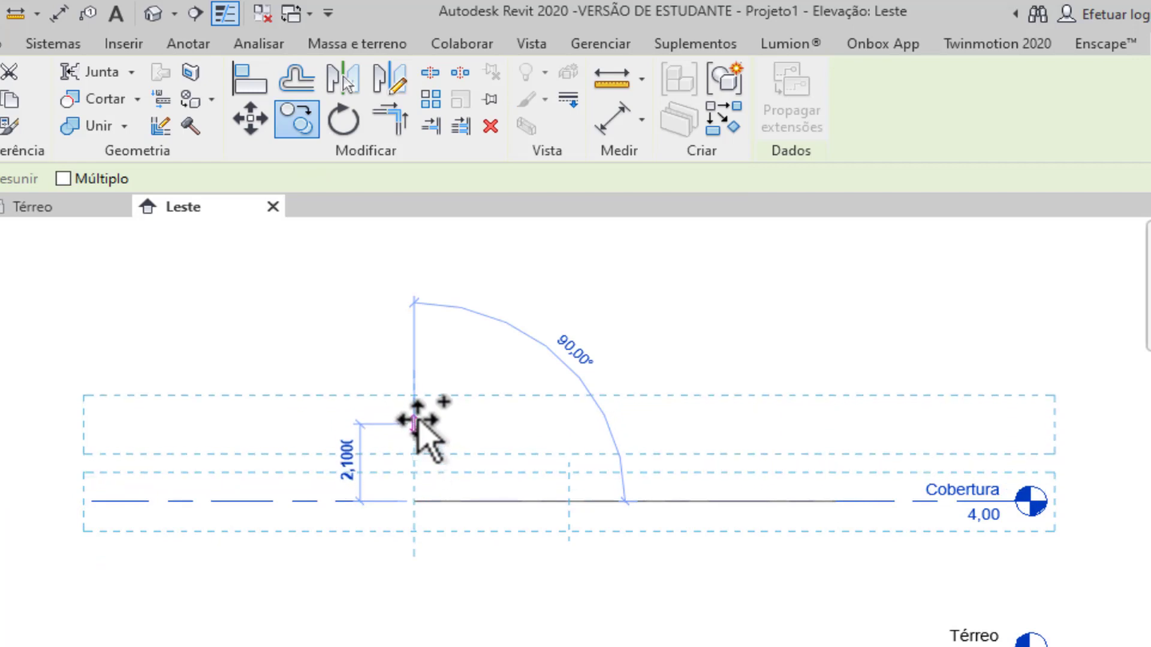
click(419, 346)
key(Escape)
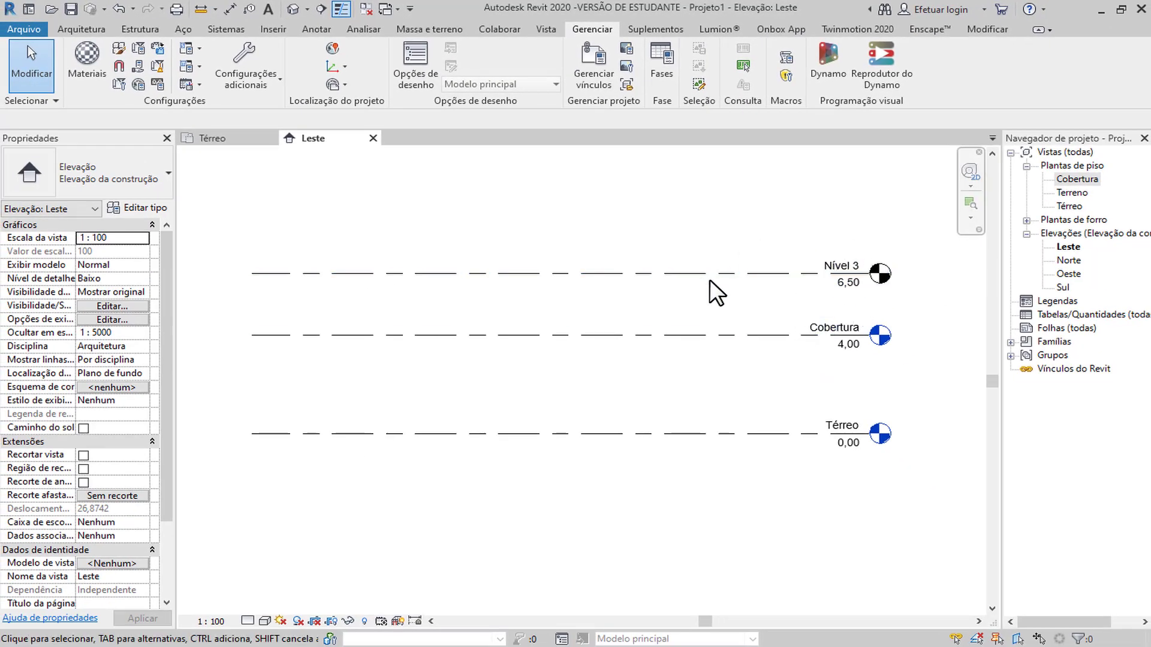
Draw a new level above the copied one at about 8,80 m, with its ends aligned to the existing levels.
click(94, 31)
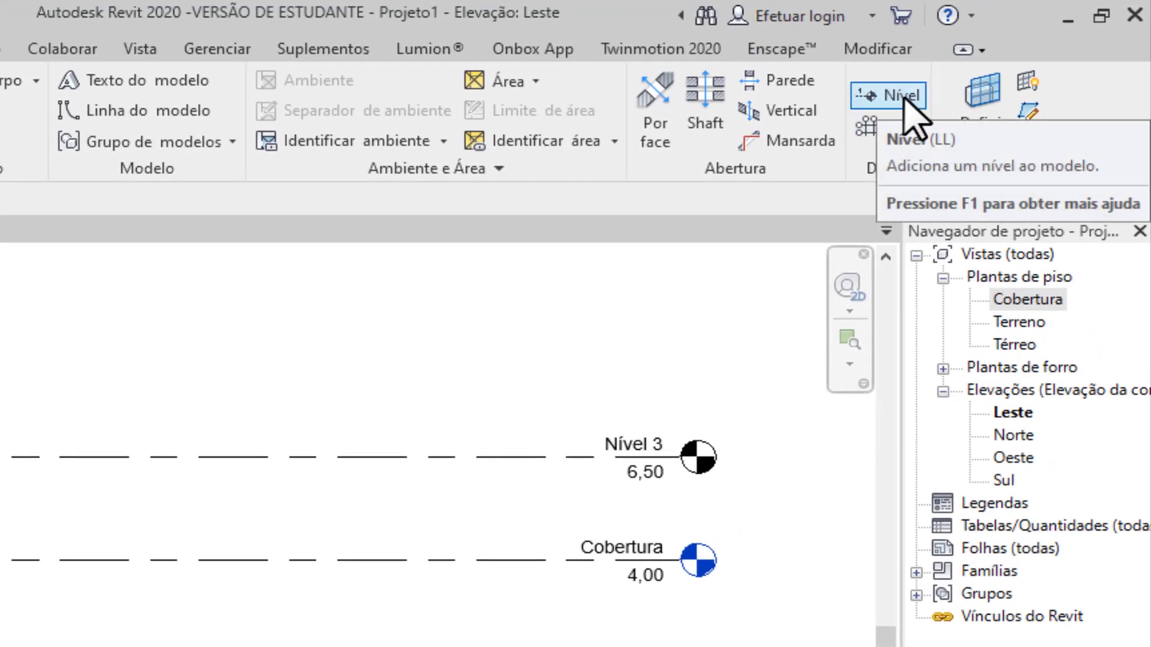
click(904, 98)
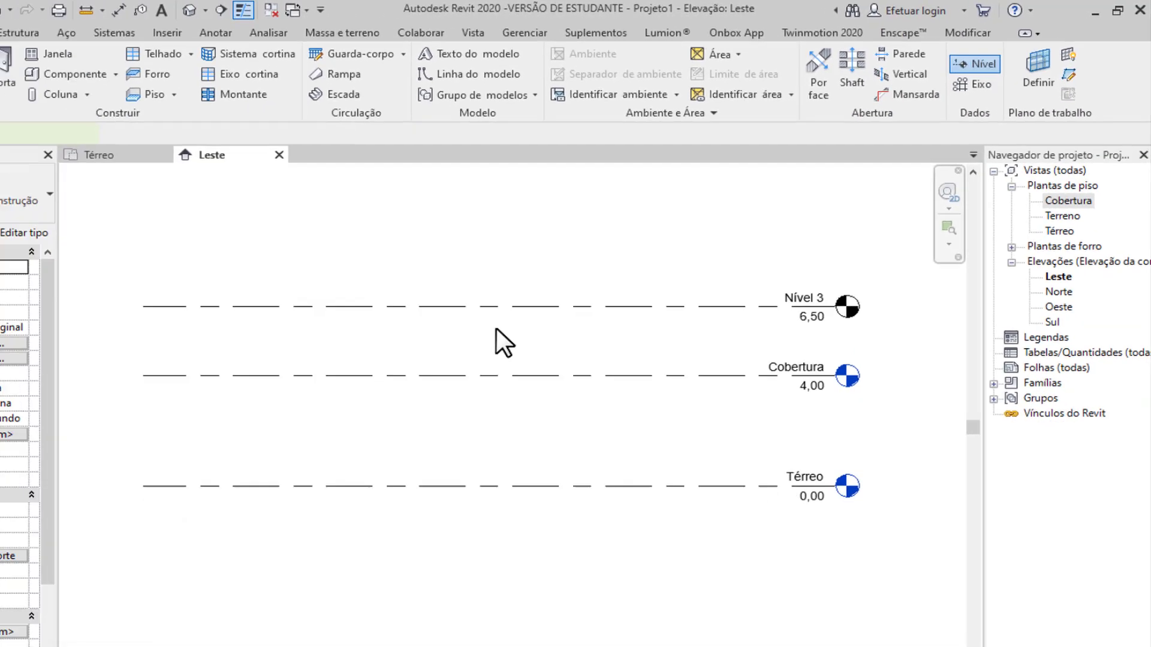
click(328, 235)
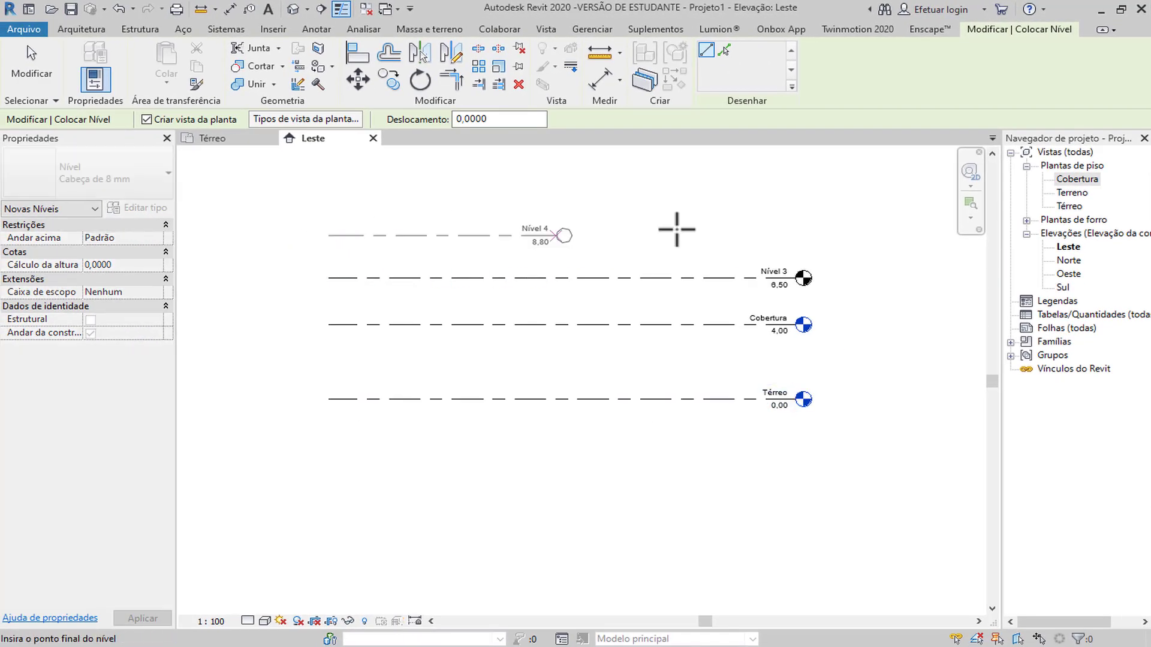
click(795, 228)
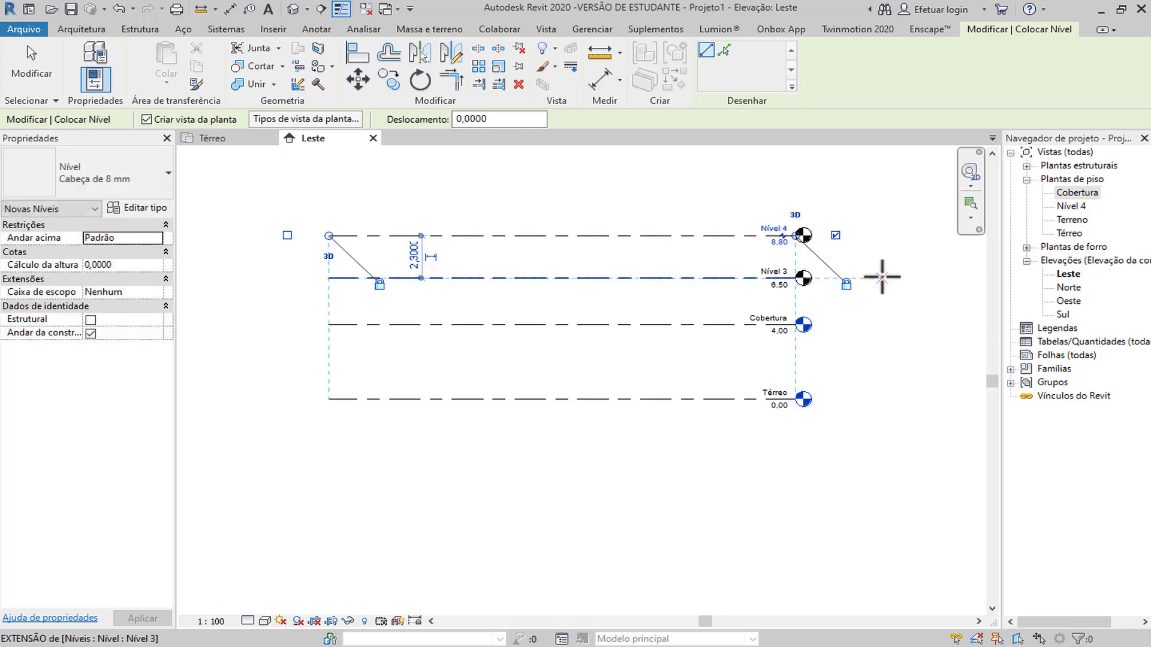
key(Escape)
key(Escape)
scroll(845, 248, up, 2)
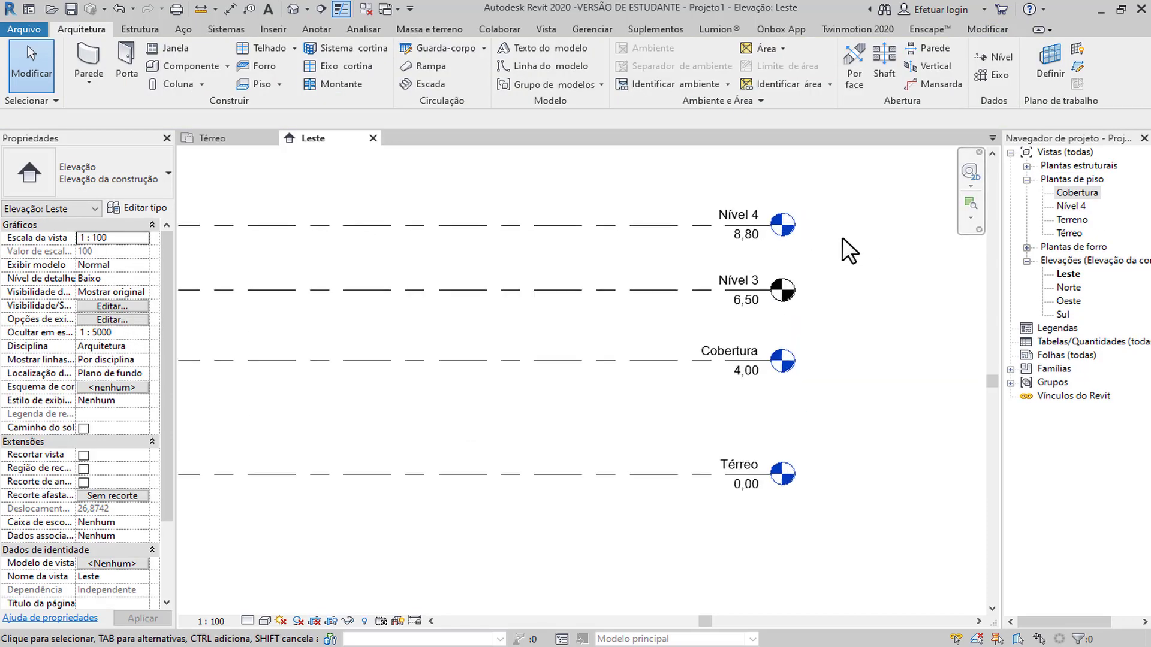
Create a floor plan view for the copied level Nível 3, which has no plan view yet.
scroll(824, 232, up, 2)
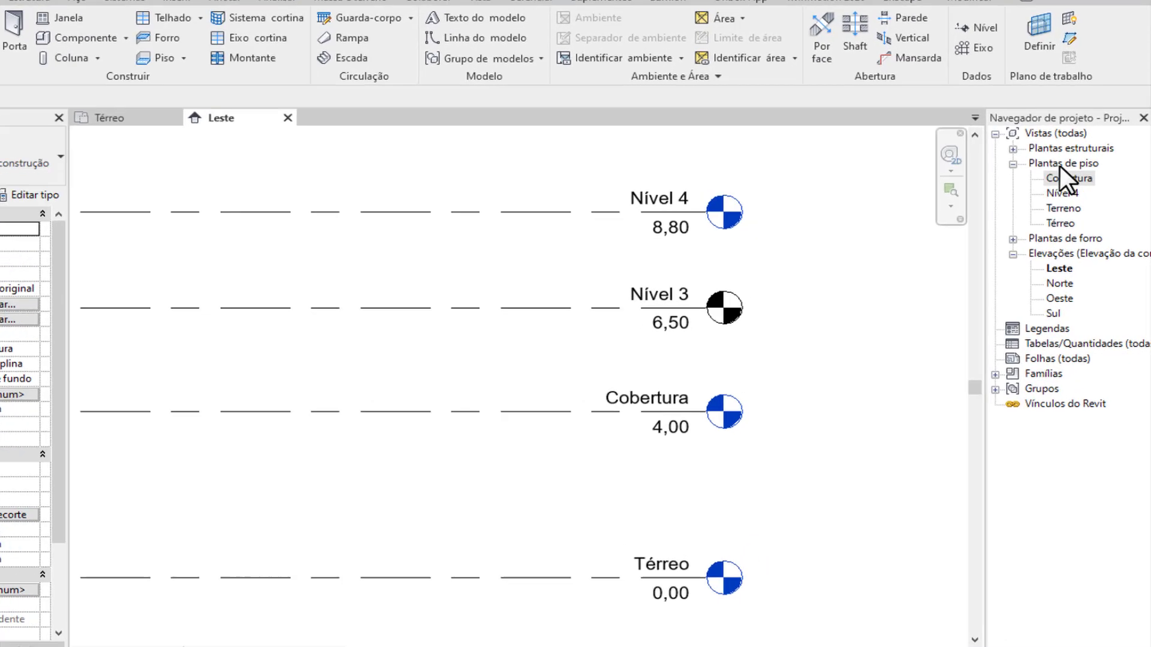
click(674, 200)
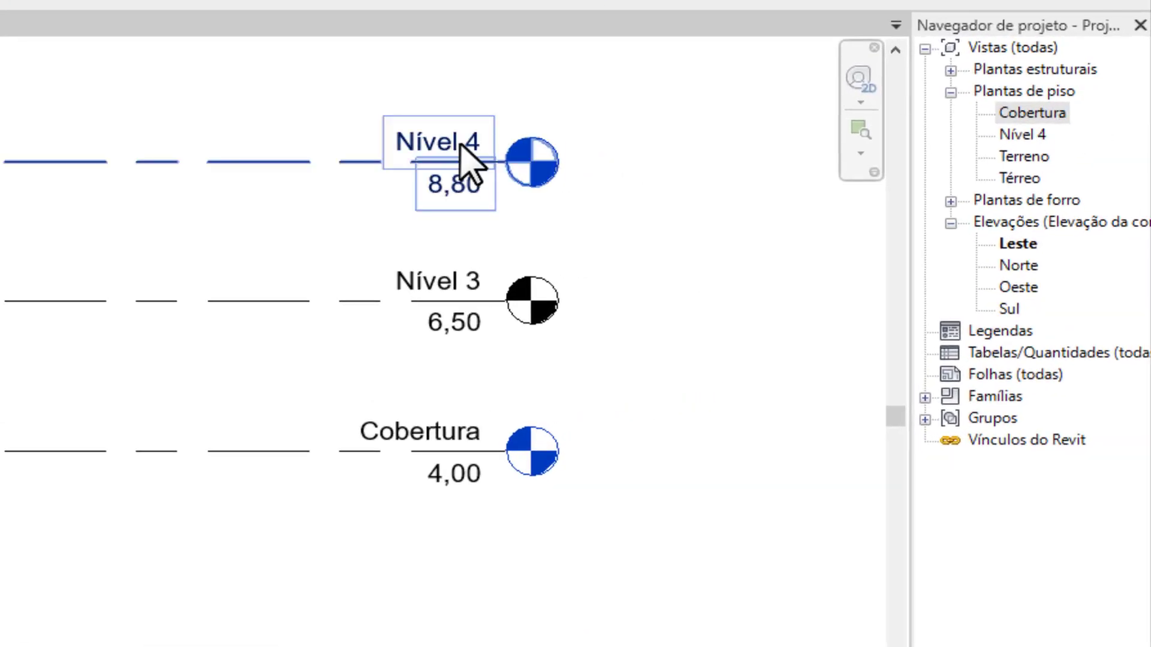
key(Escape)
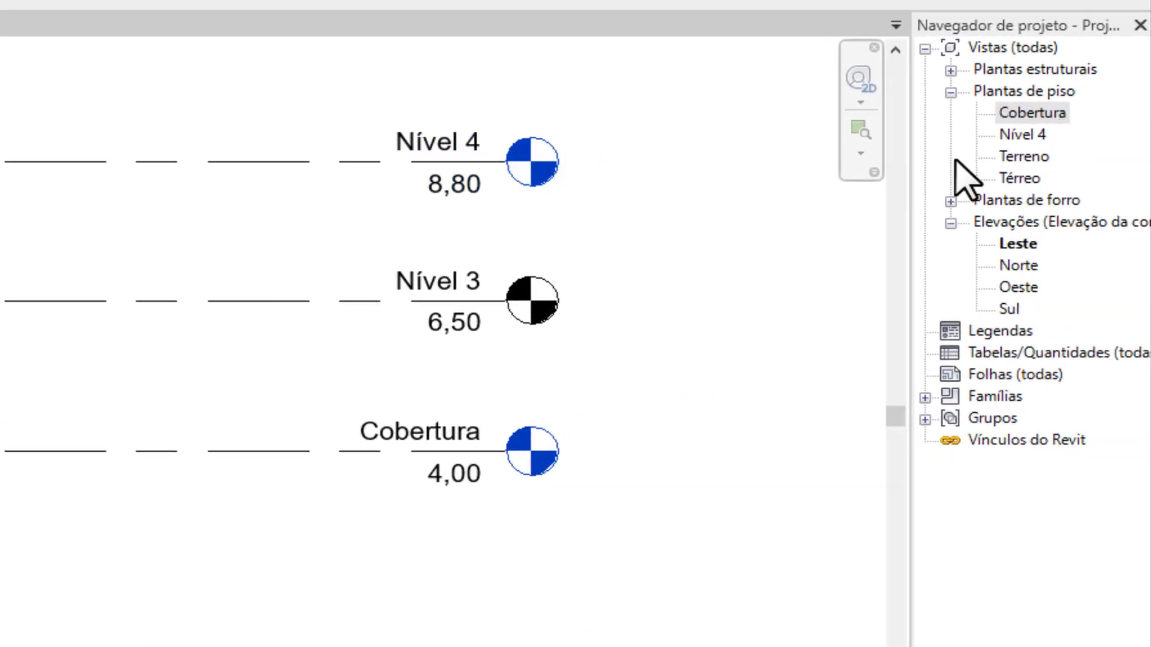
click(478, 293)
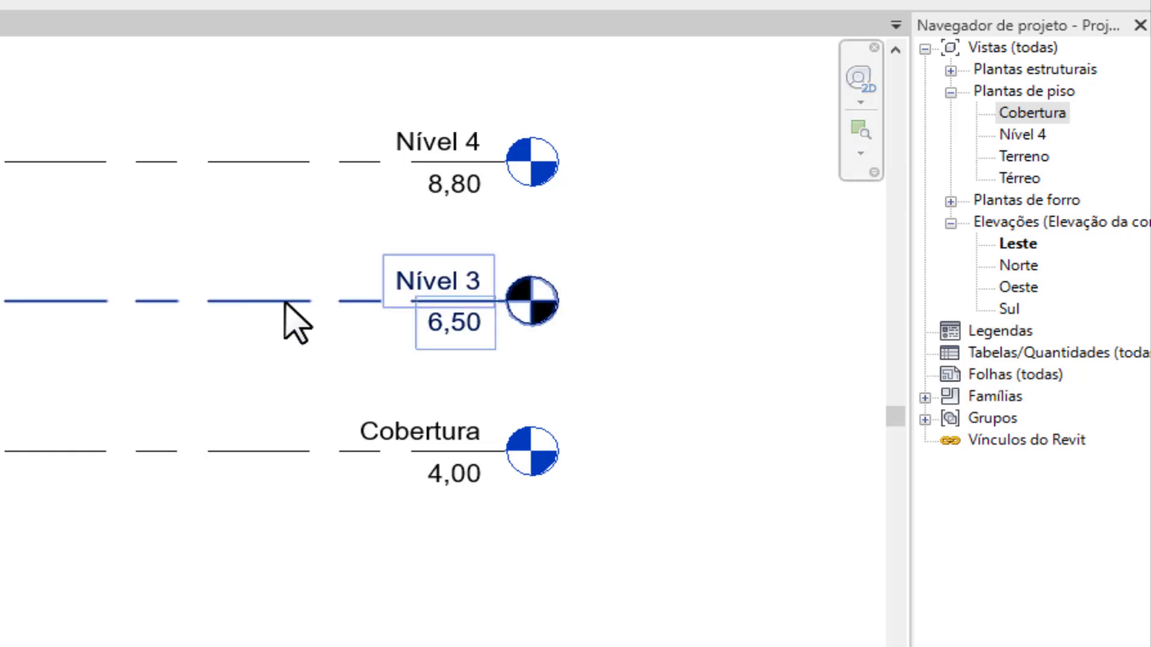
click(288, 344)
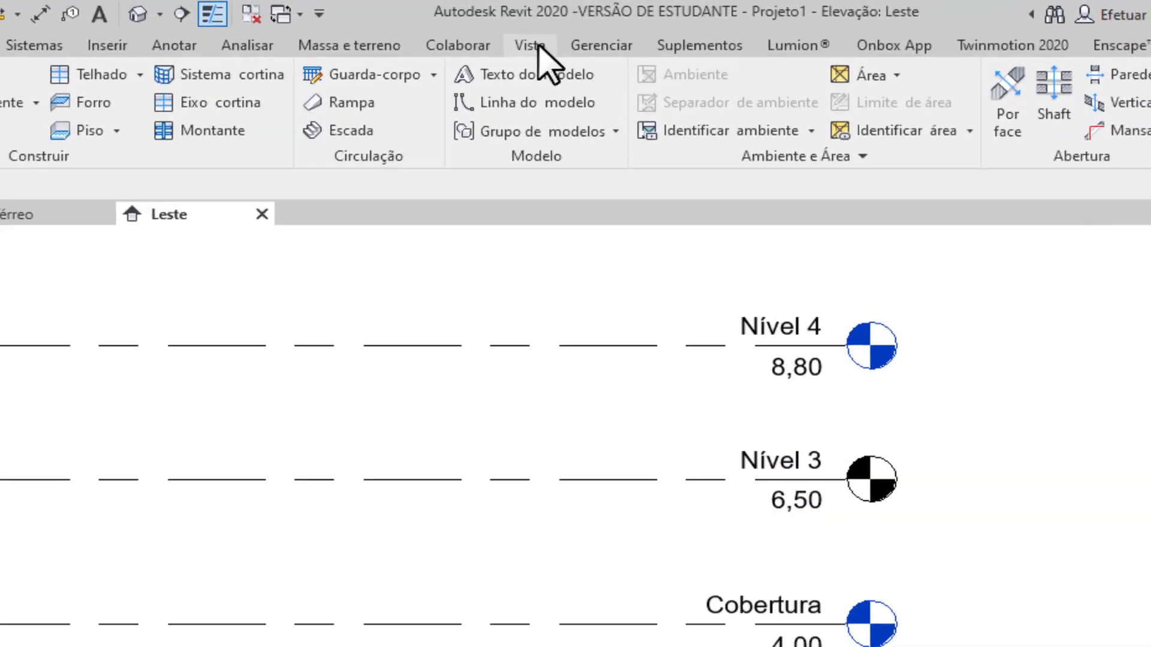
click(549, 29)
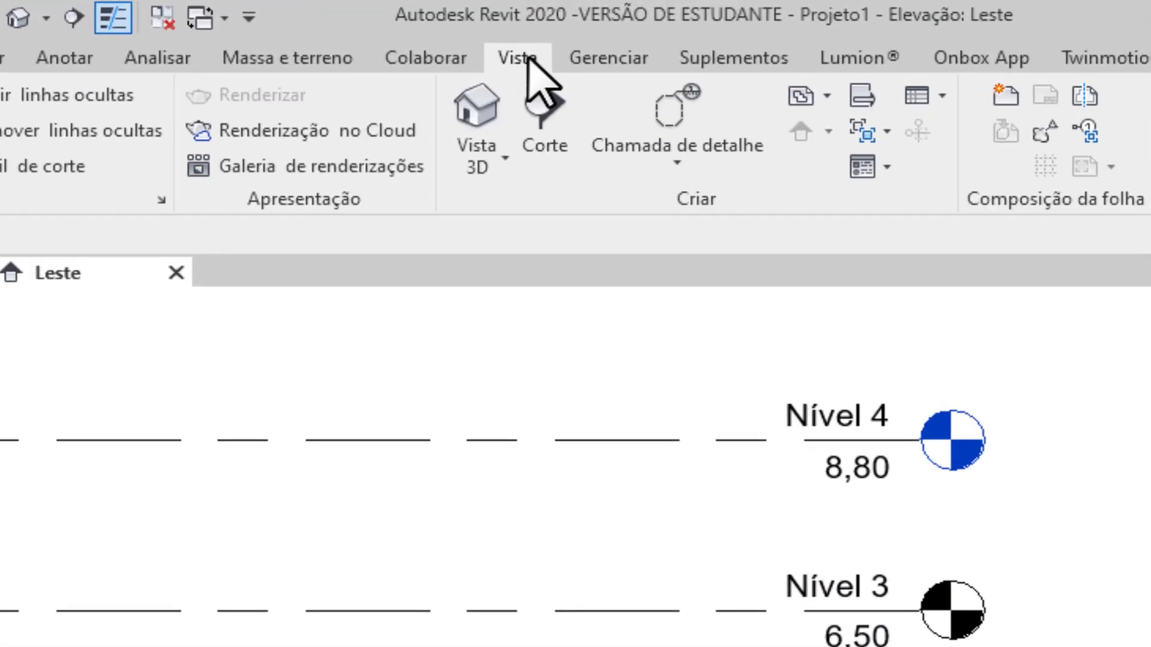
click(817, 99)
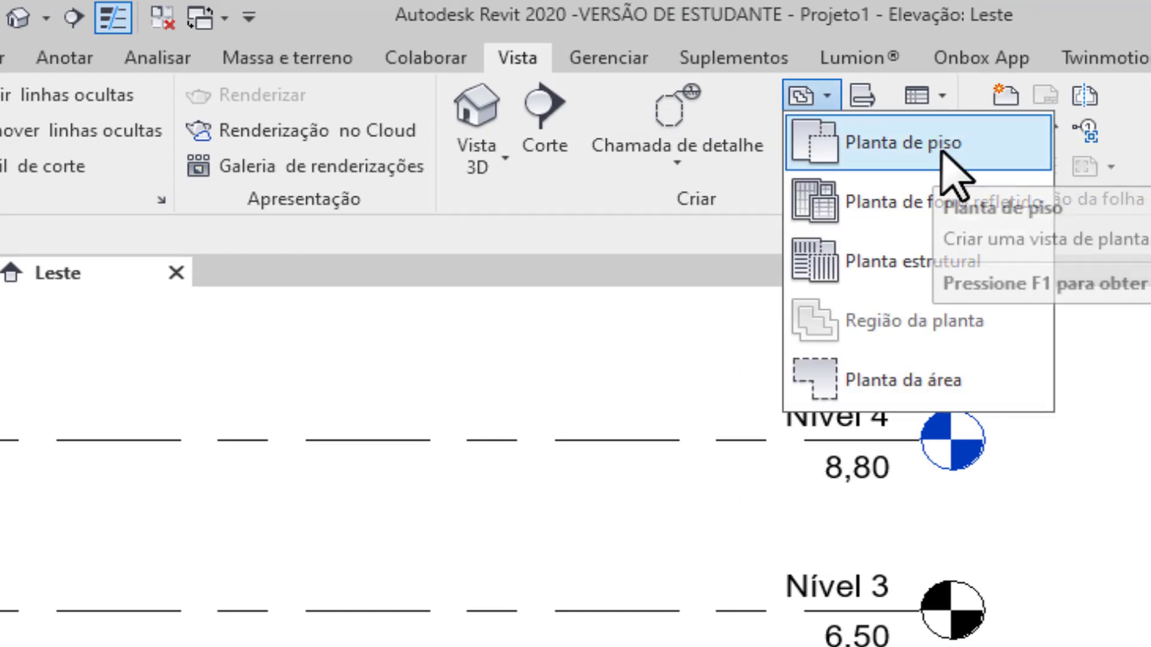
click(944, 163)
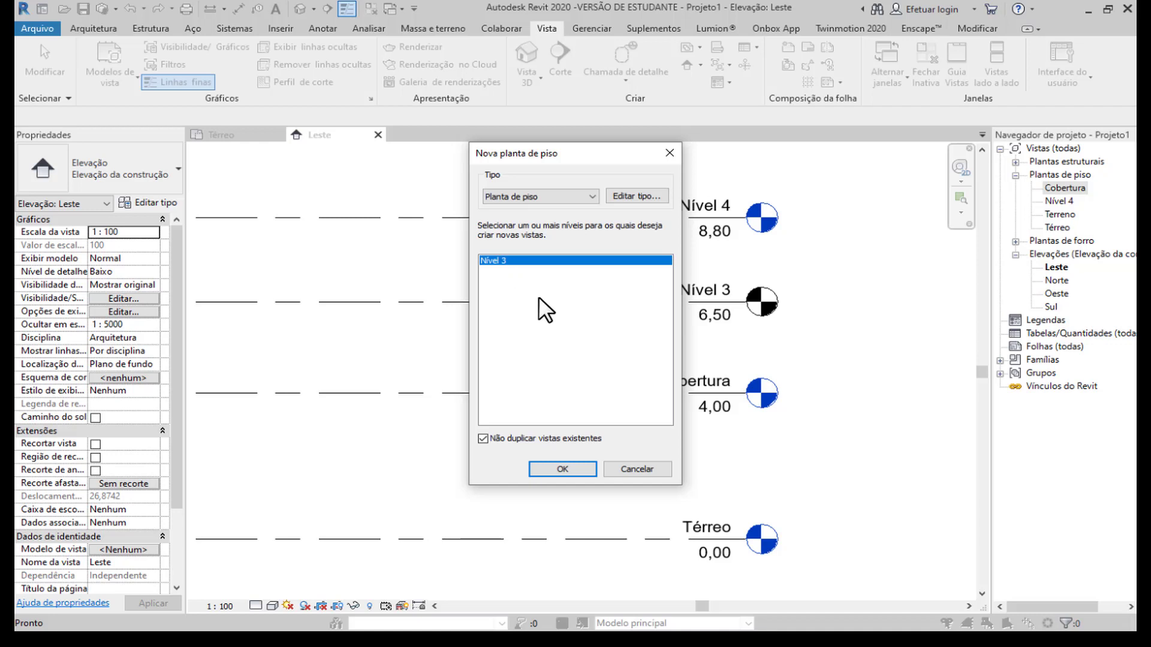
click(561, 470)
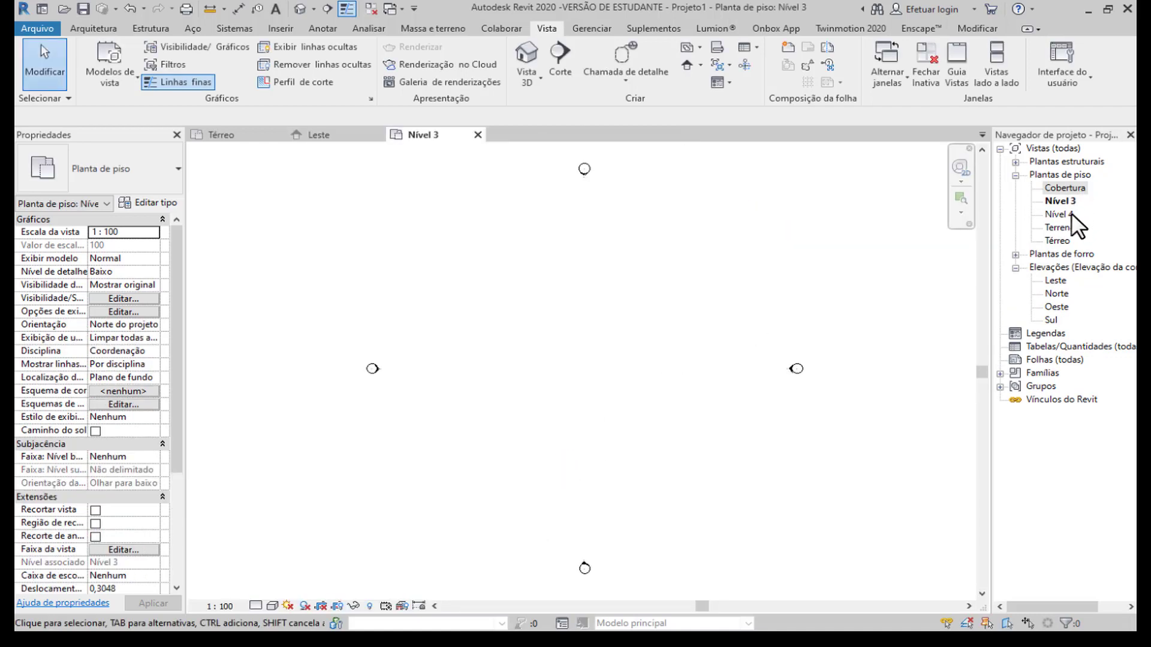
Delete levels Nível 3 and Nível 4 in the Leste elevation, together with their associated views.
click(347, 140)
scroll(558, 329, down, 4)
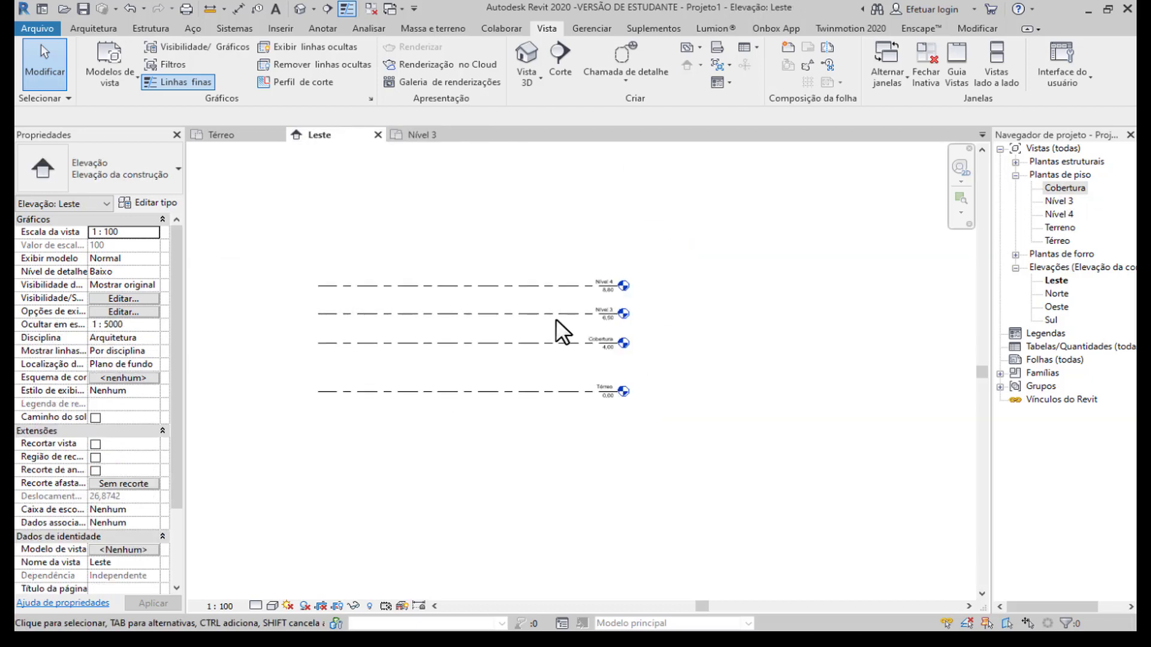
middle_drag(562, 331, 624, 352)
scroll(609, 343, up, 2)
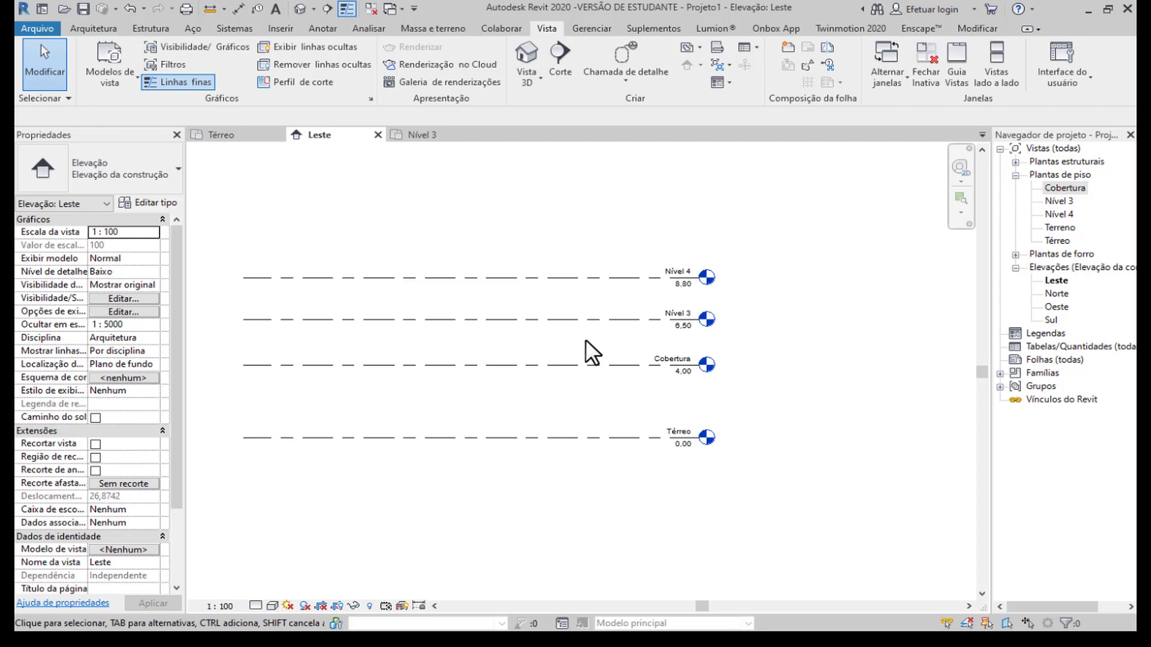
drag(605, 342, 519, 265)
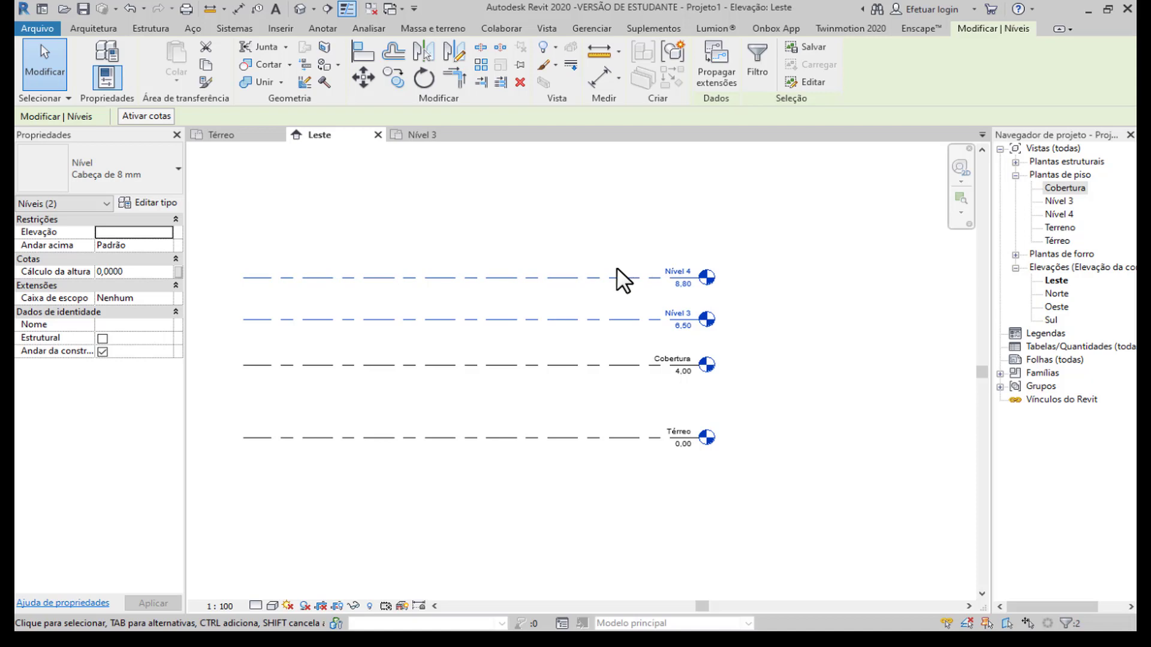
key(Delete)
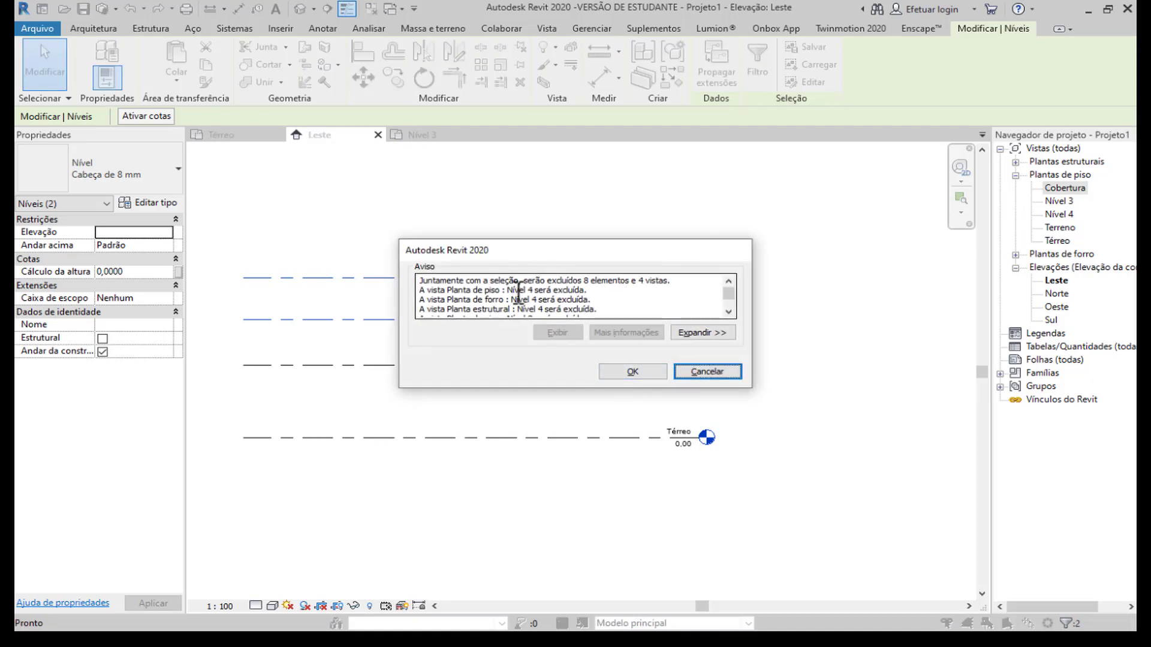
scroll(519, 292, down, 1)
scroll(455, 297, up, 1)
scroll(526, 305, down, 1)
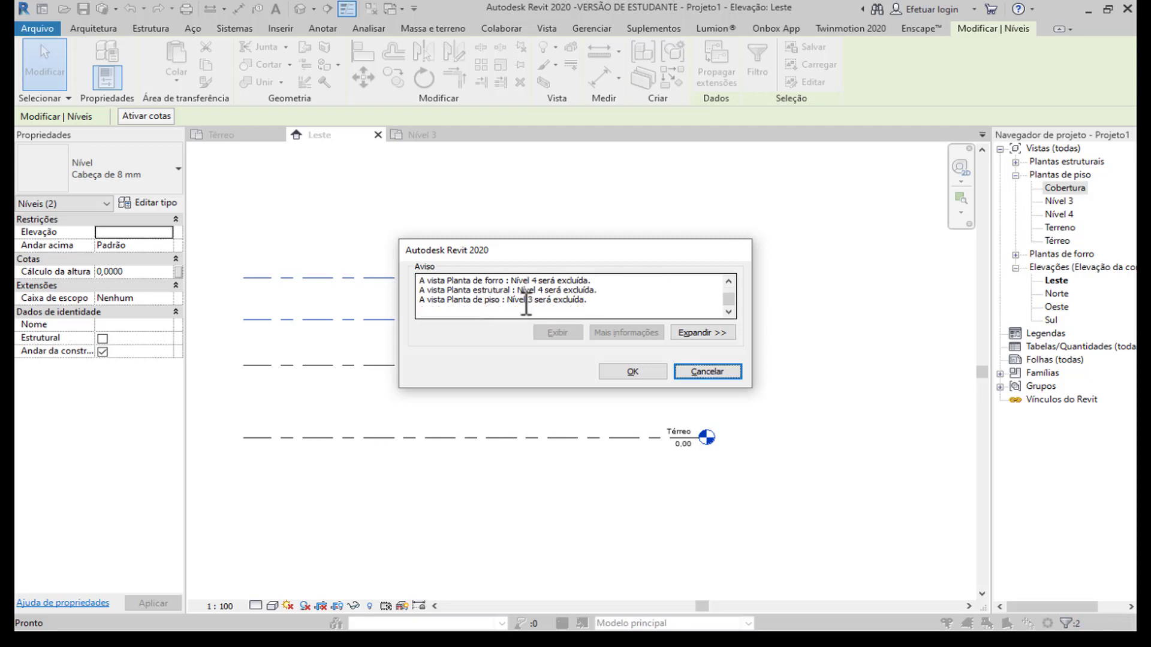
click(647, 372)
Set the Cobertura level's elevation to 3 m.
scroll(637, 411, up, 1)
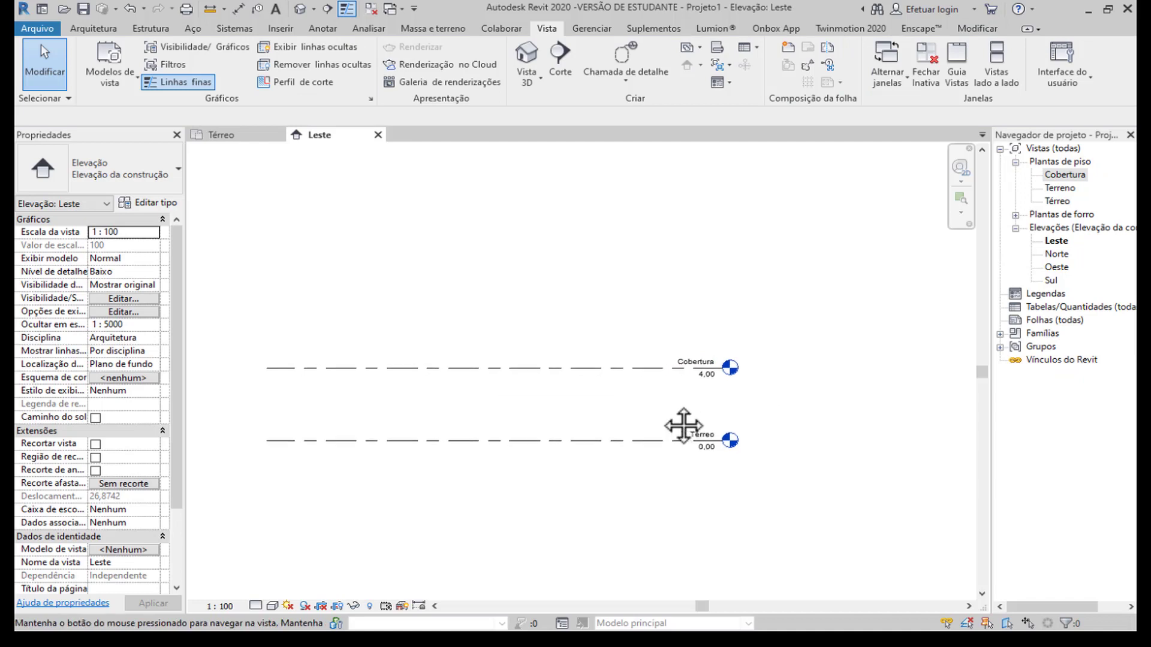
click(700, 375)
click(706, 376)
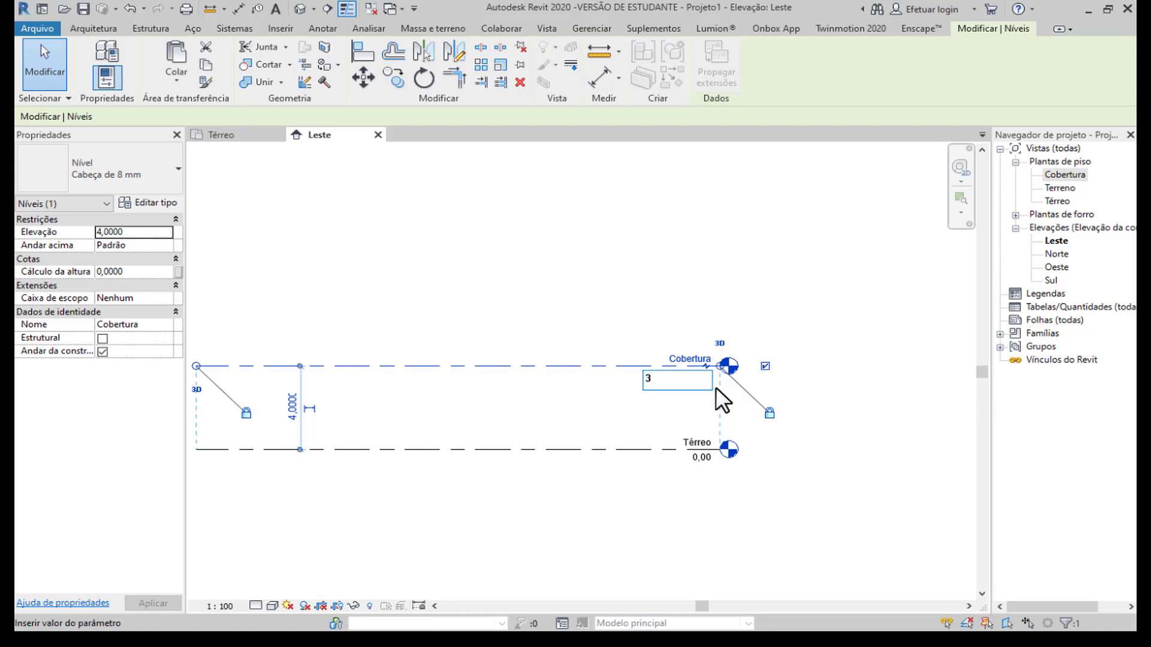
key(Return)
middle_drag(630, 429, 765, 442)
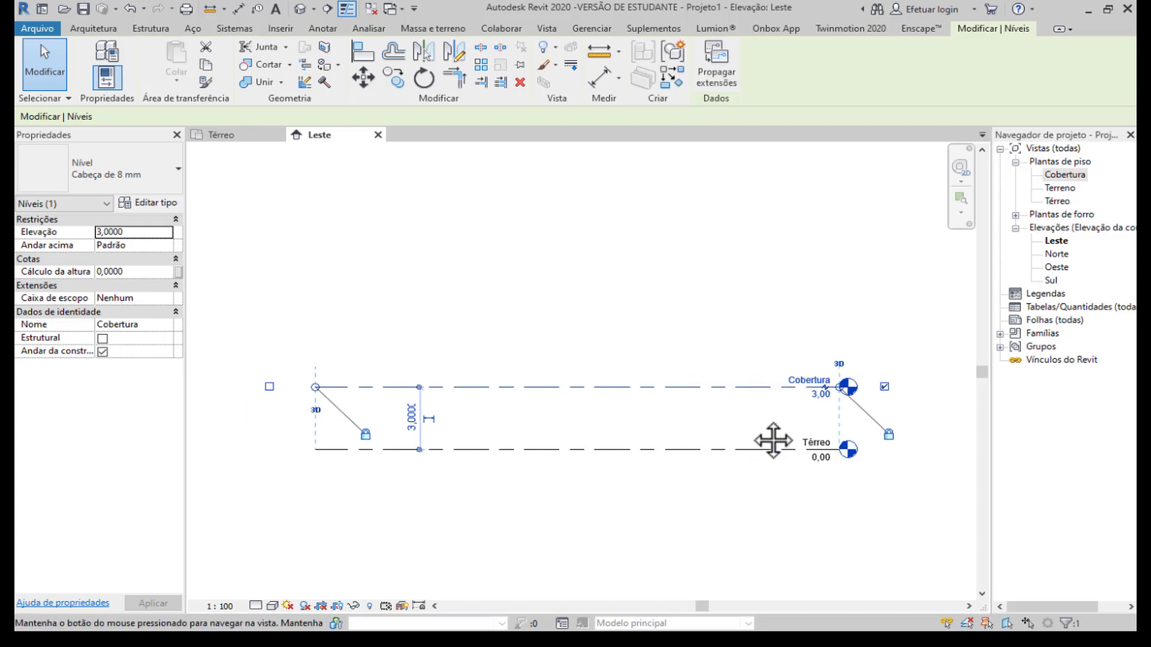
click(573, 430)
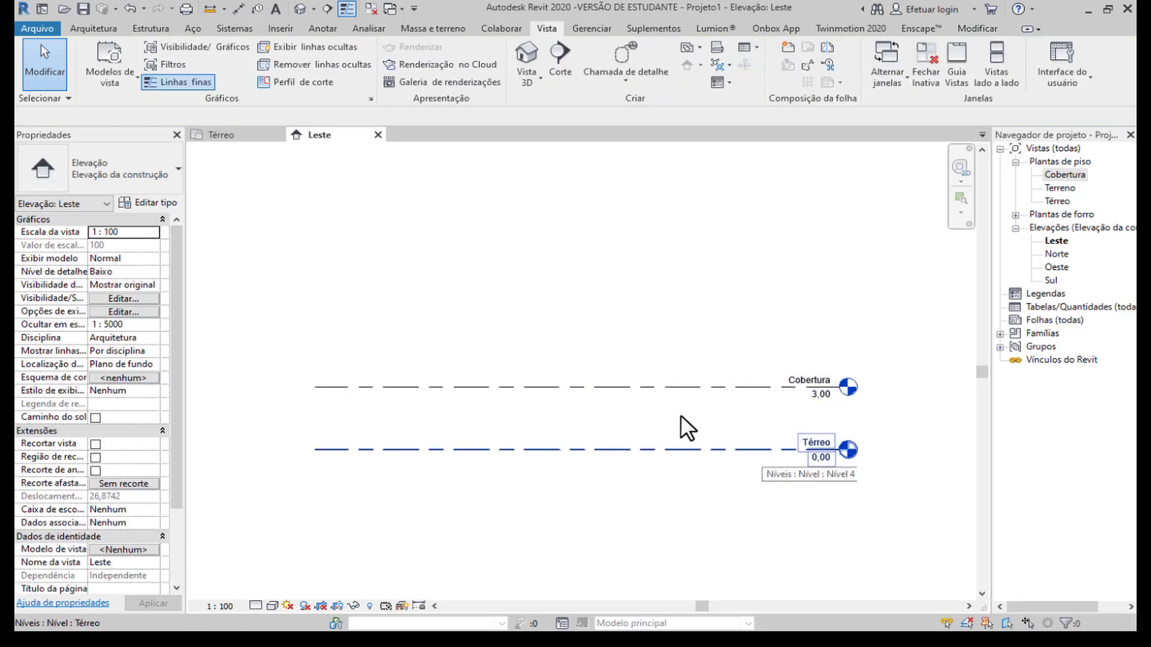
On the Térreo floor plan, draw Genérico - 200 mm walls in a chain: a vertical one about 14 m long and a horizontal one 10 m long.
double_click(1065, 200)
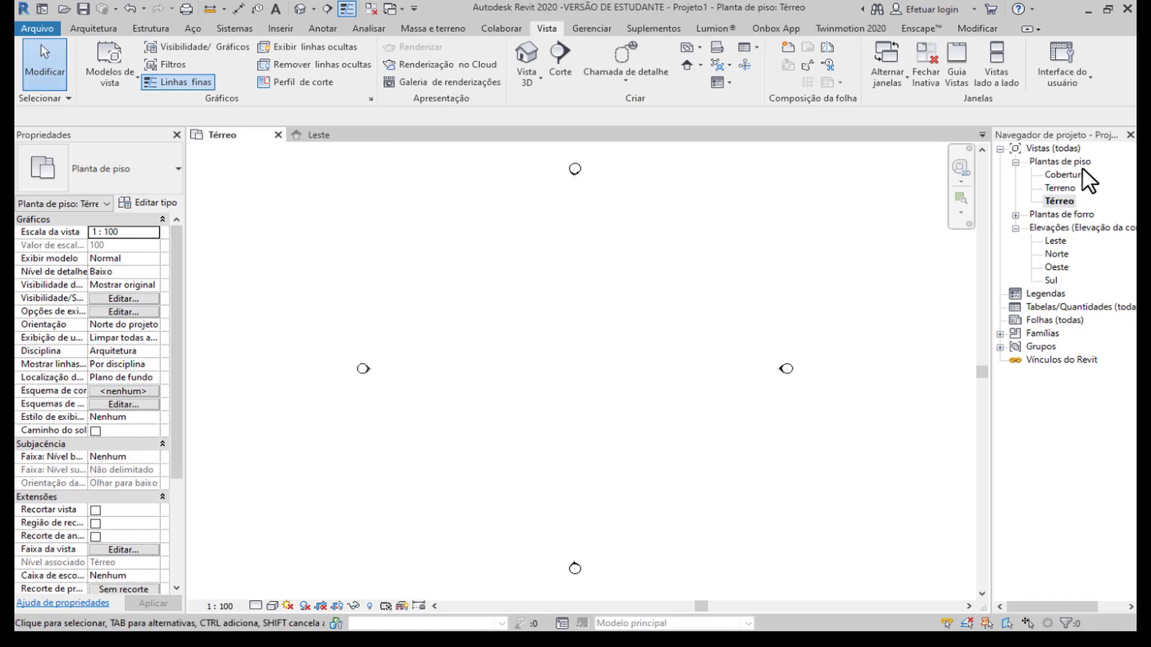
click(142, 73)
click(92, 28)
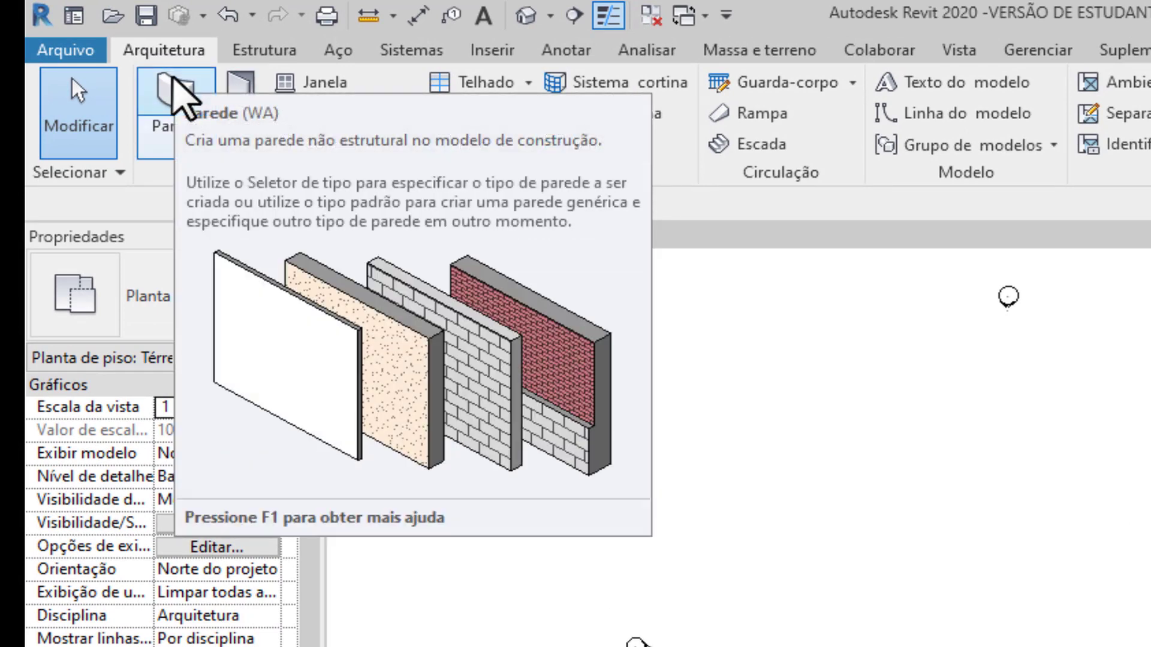
click(173, 79)
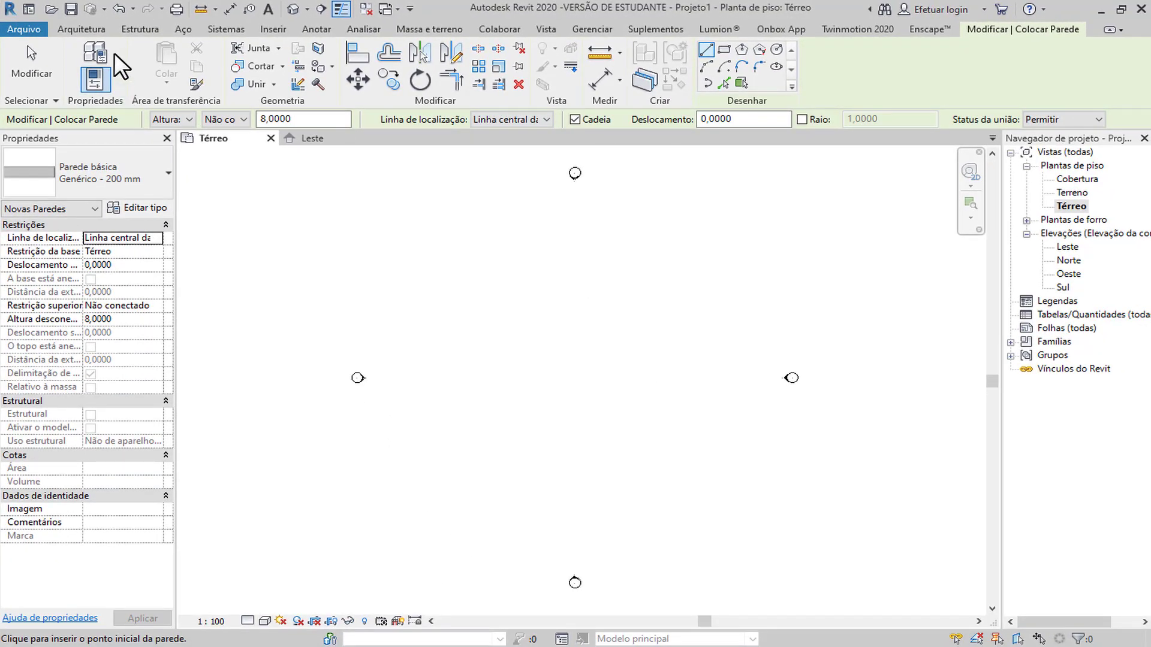
click(87, 30)
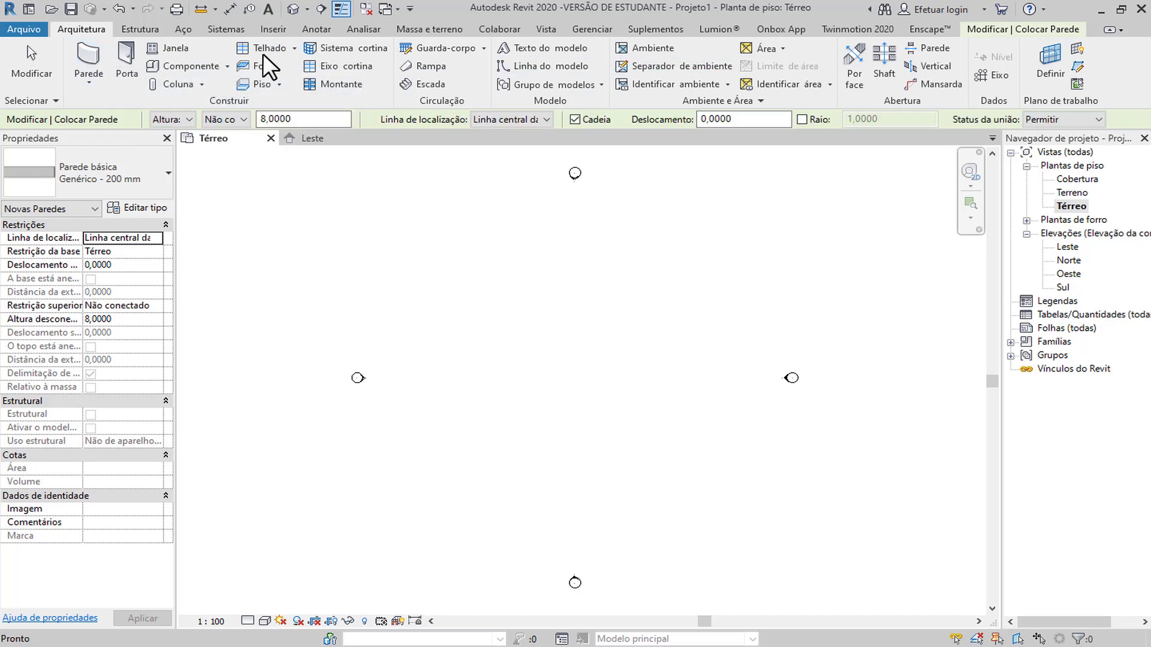
click(90, 57)
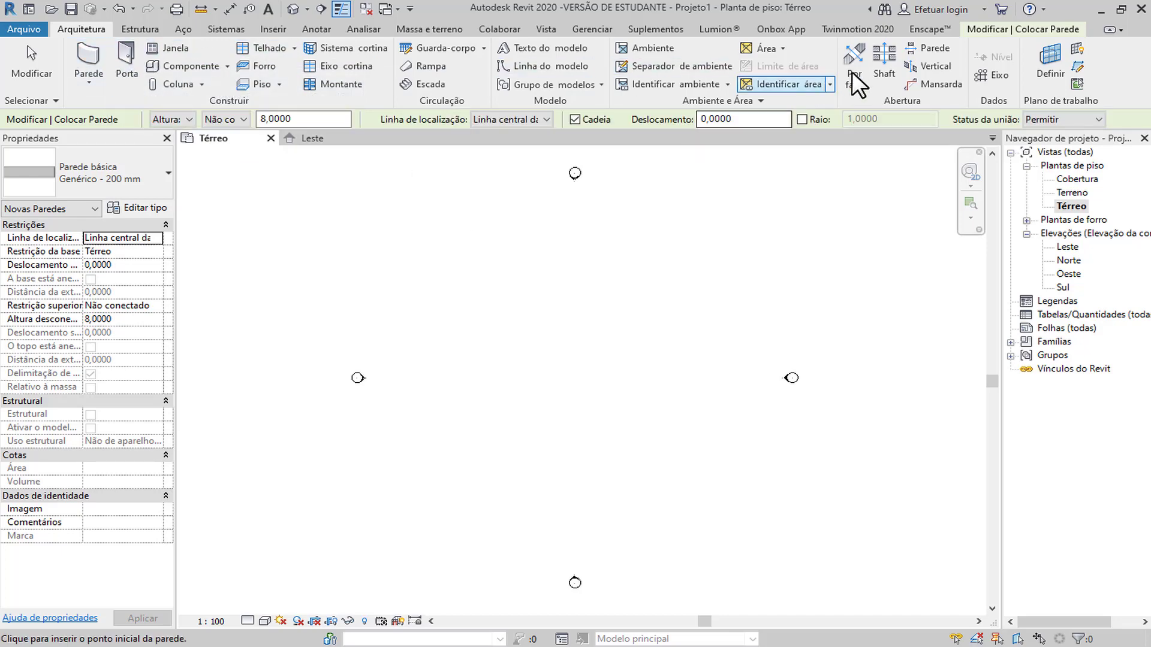
click(992, 30)
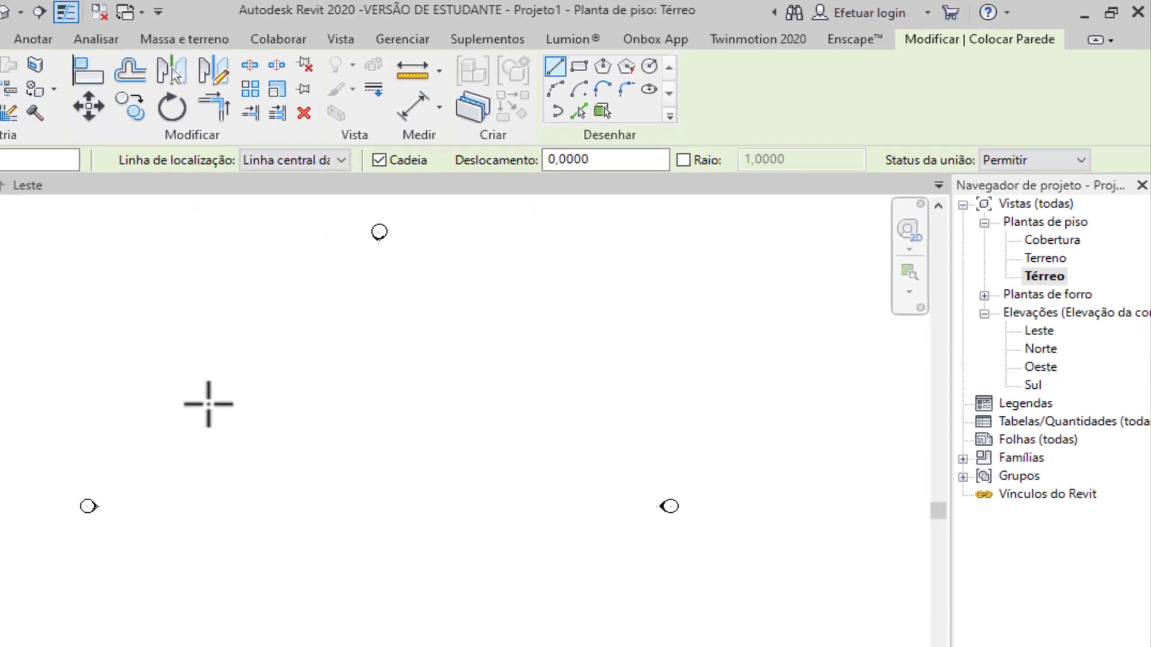
click(208, 403)
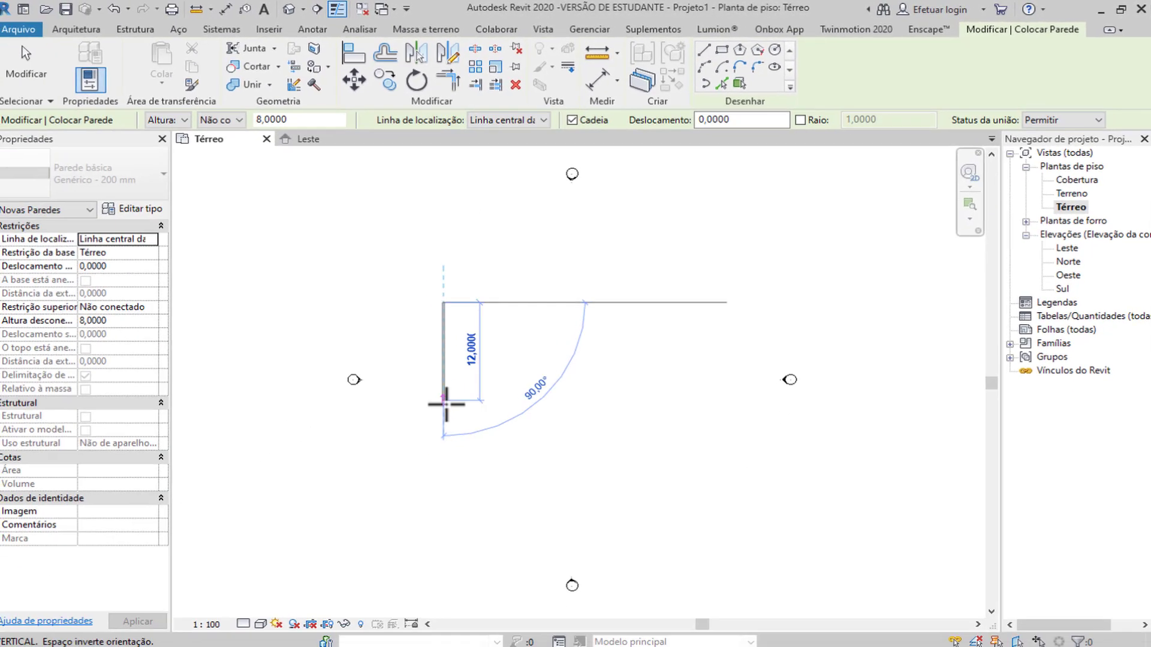
click(207, 556)
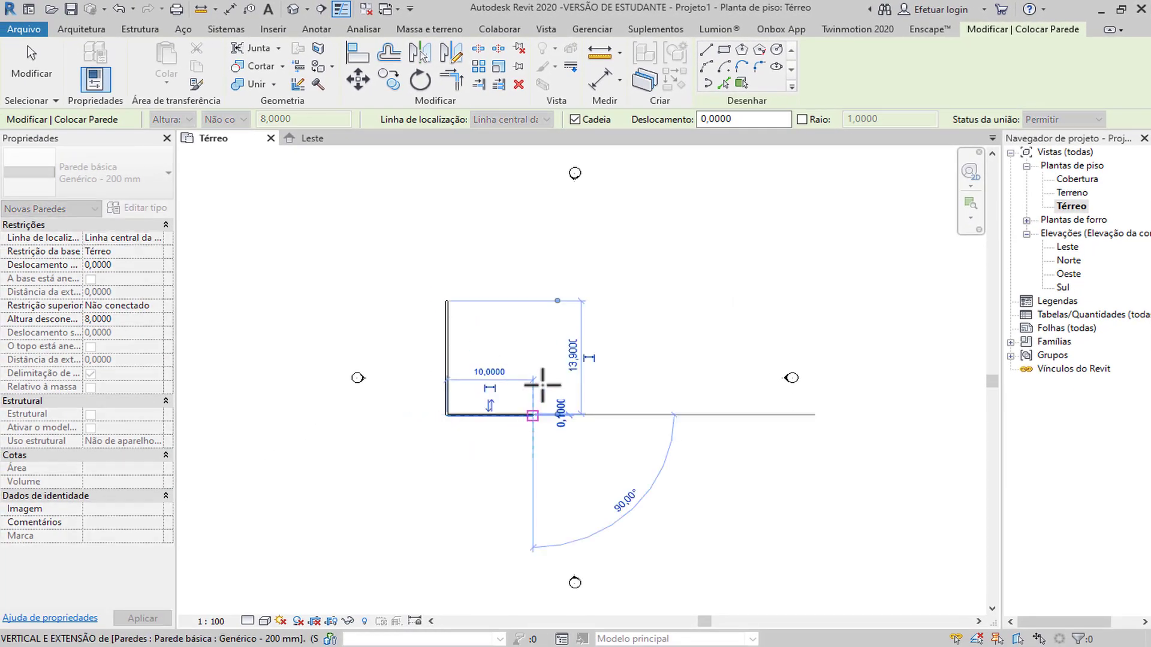
click(539, 387)
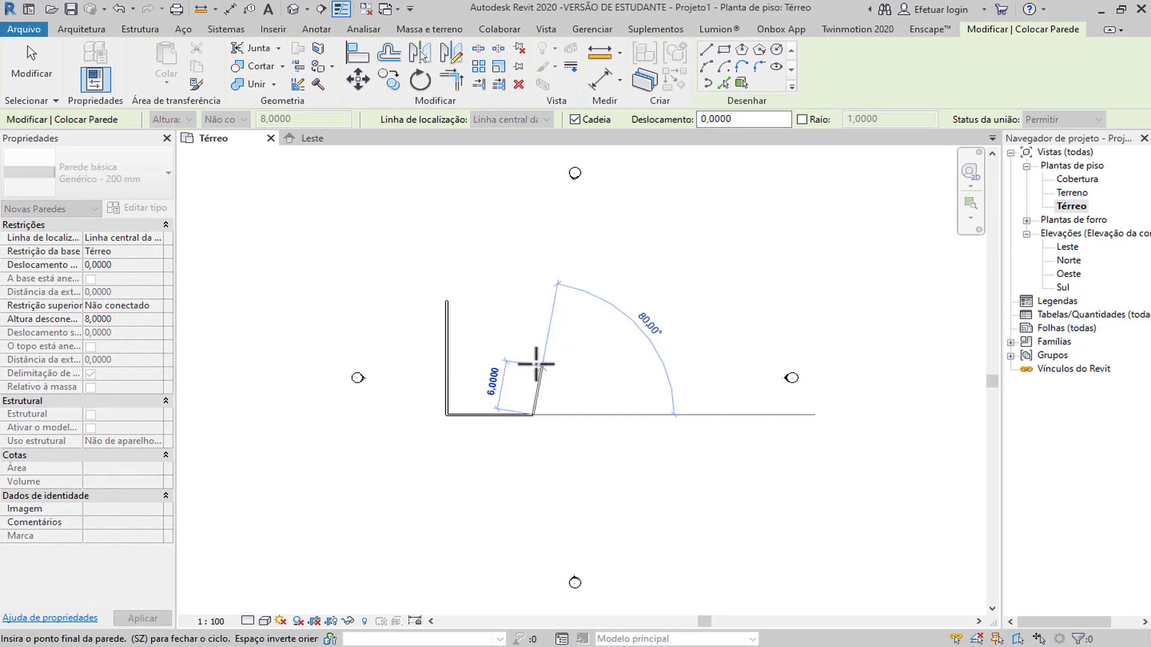
Continue the wall chain with a vertical and a horizontal wall, a 9 m wall at 50°, an 8 m vertical wall and a long upper wall.
click(533, 366)
click(593, 367)
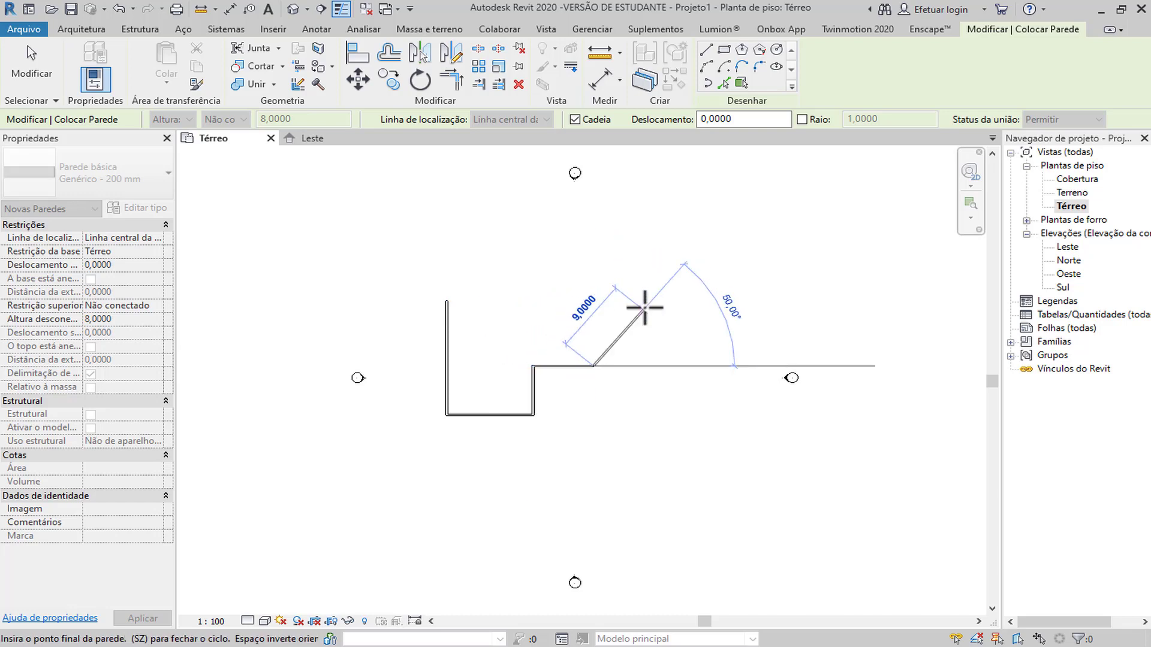
click(643, 309)
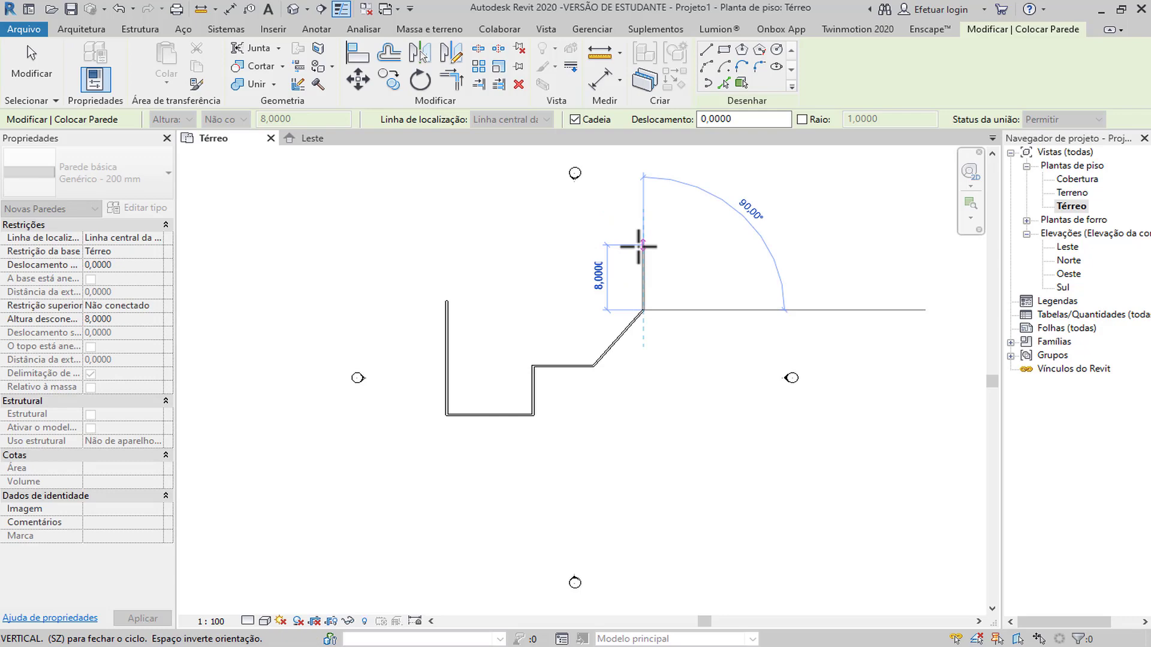
click(639, 246)
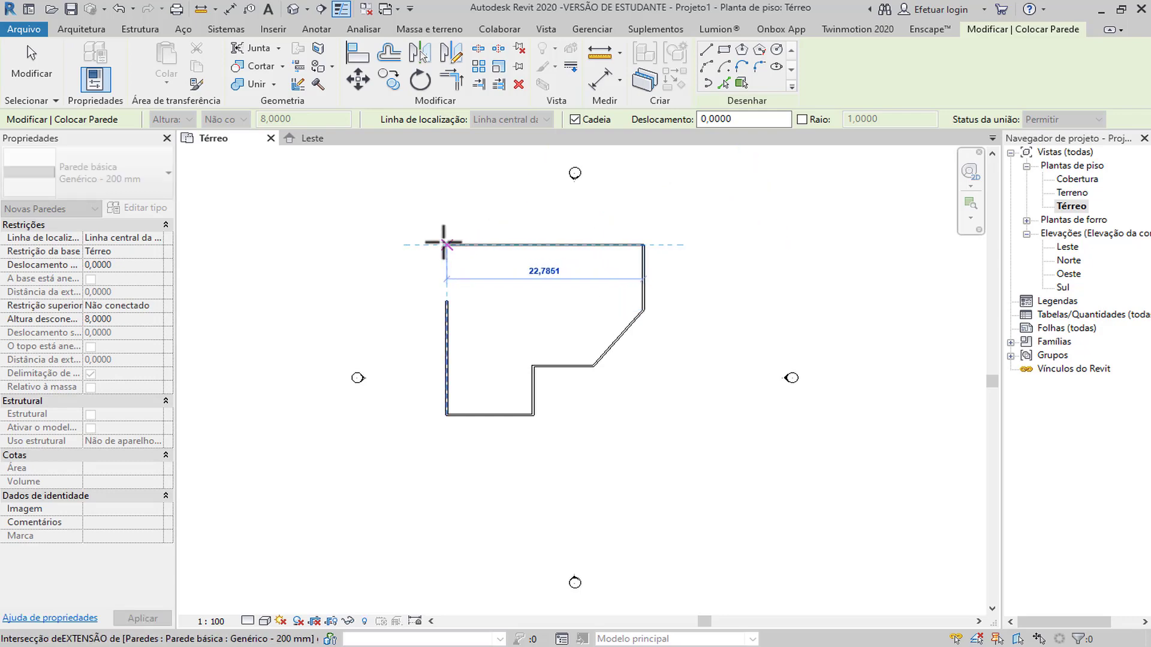
click(447, 244)
key(Escape)
key(Escape)
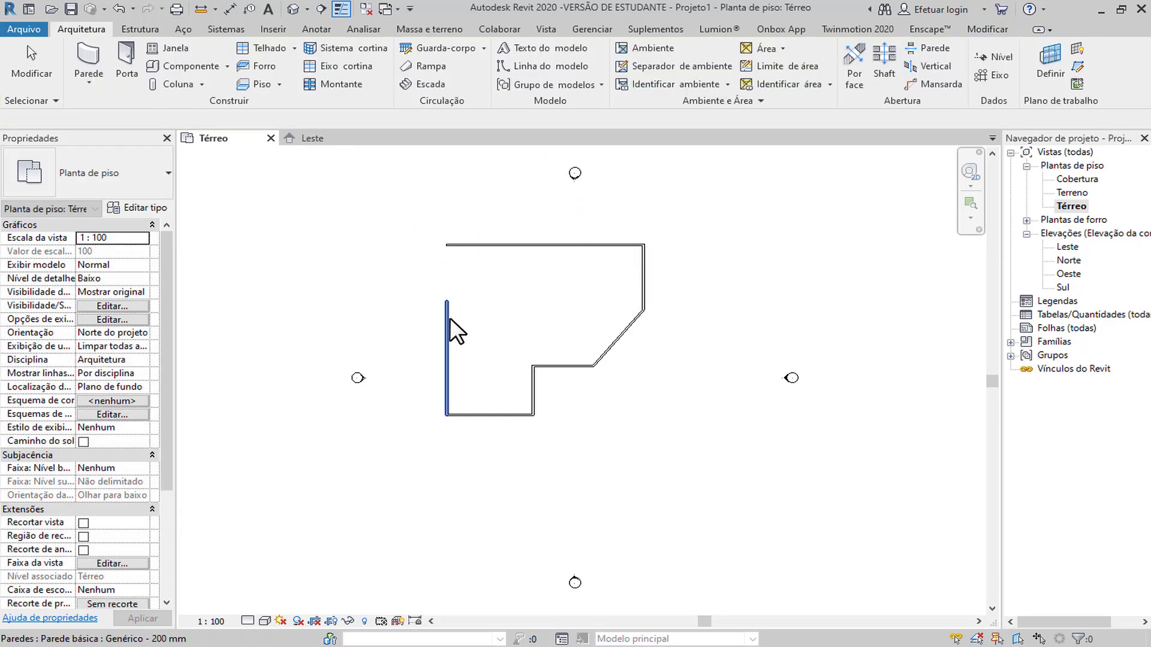
Extend the left vertical wall up to the end of the upper wall to close the perimeter.
click(448, 318)
drag(447, 300, 448, 244)
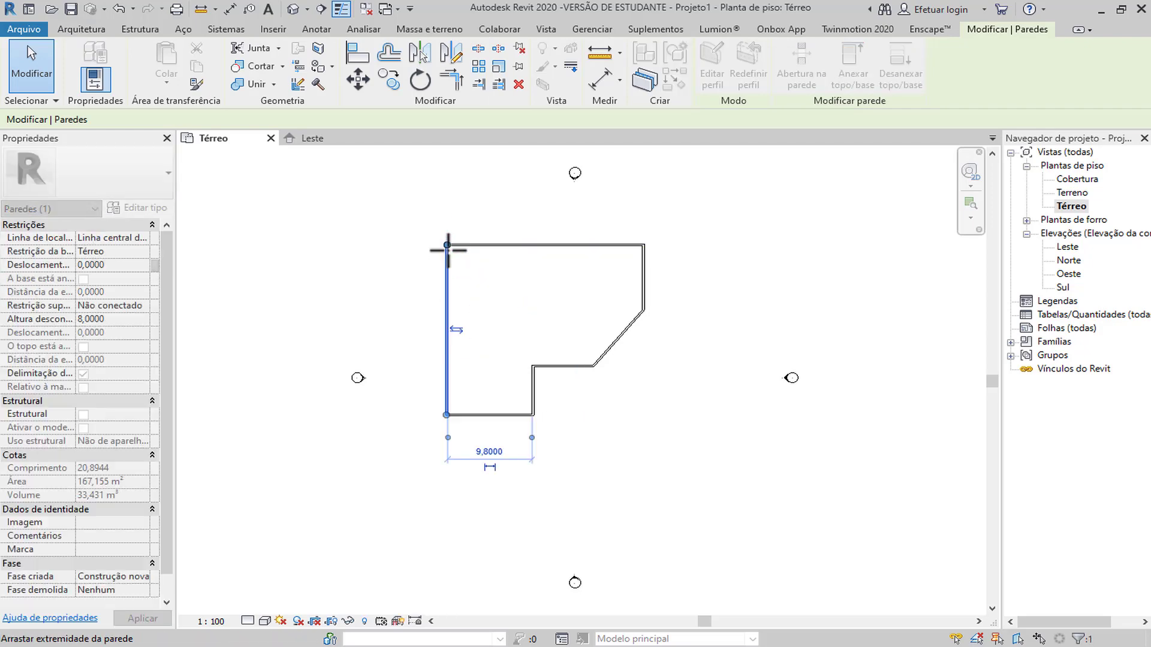
click(488, 288)
scroll(495, 288, up, 2)
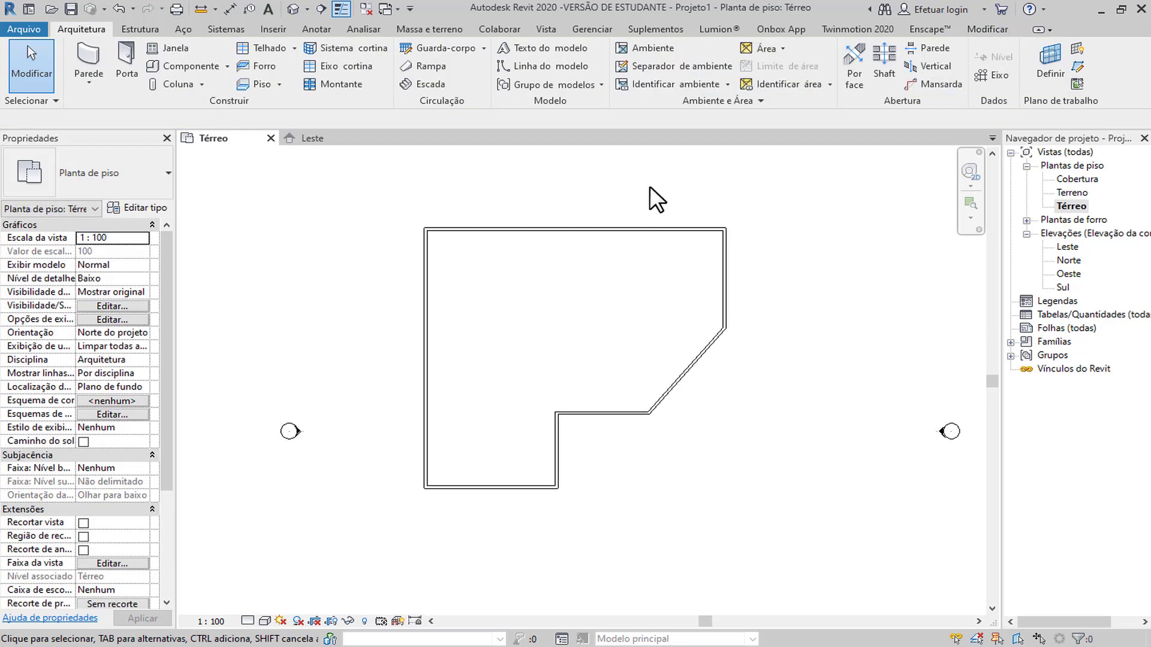
scroll(554, 301, up, 1)
middle_drag(579, 319, 594, 346)
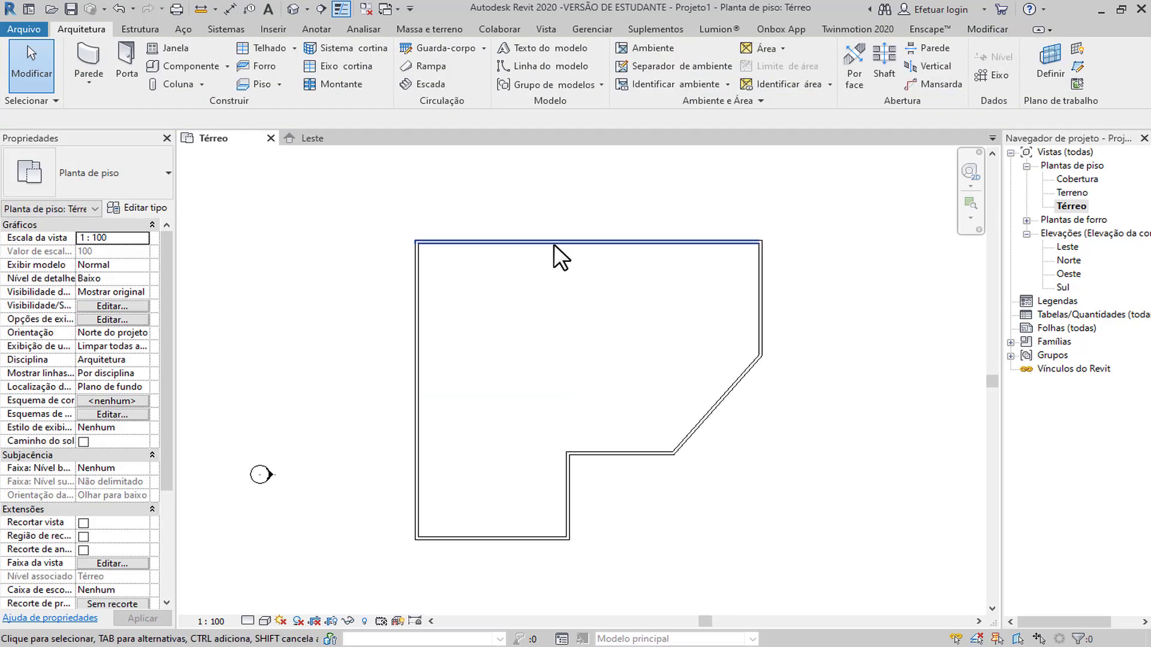
Try making the upper wall's temporary dimension permanent, and undo it.
click(553, 243)
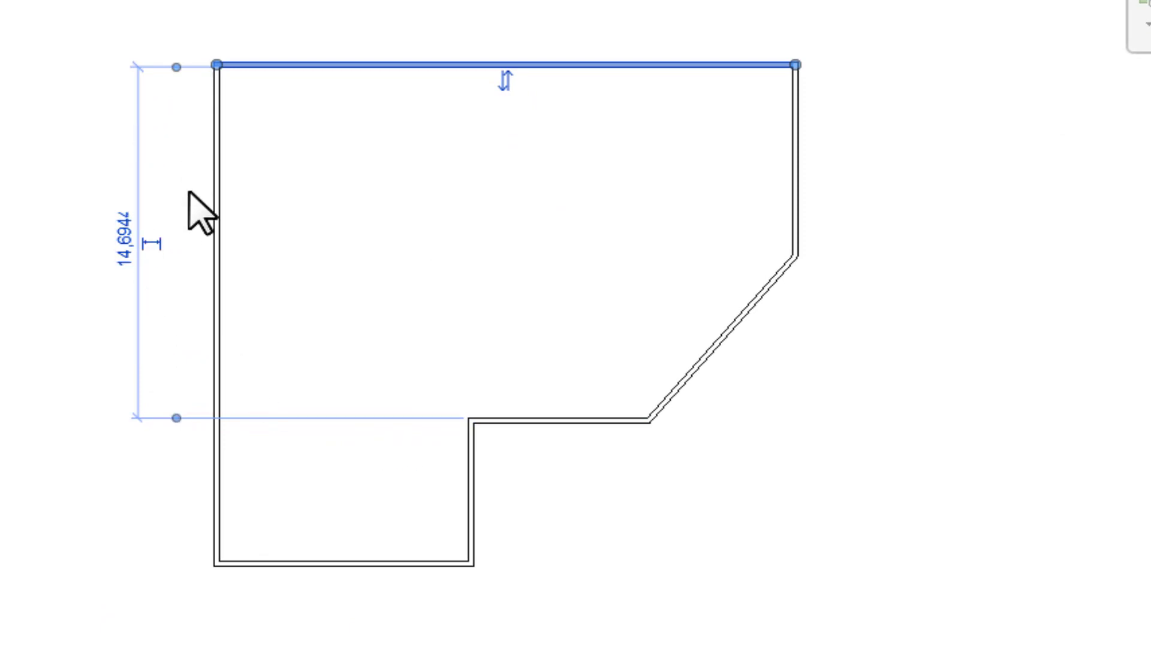
click(158, 244)
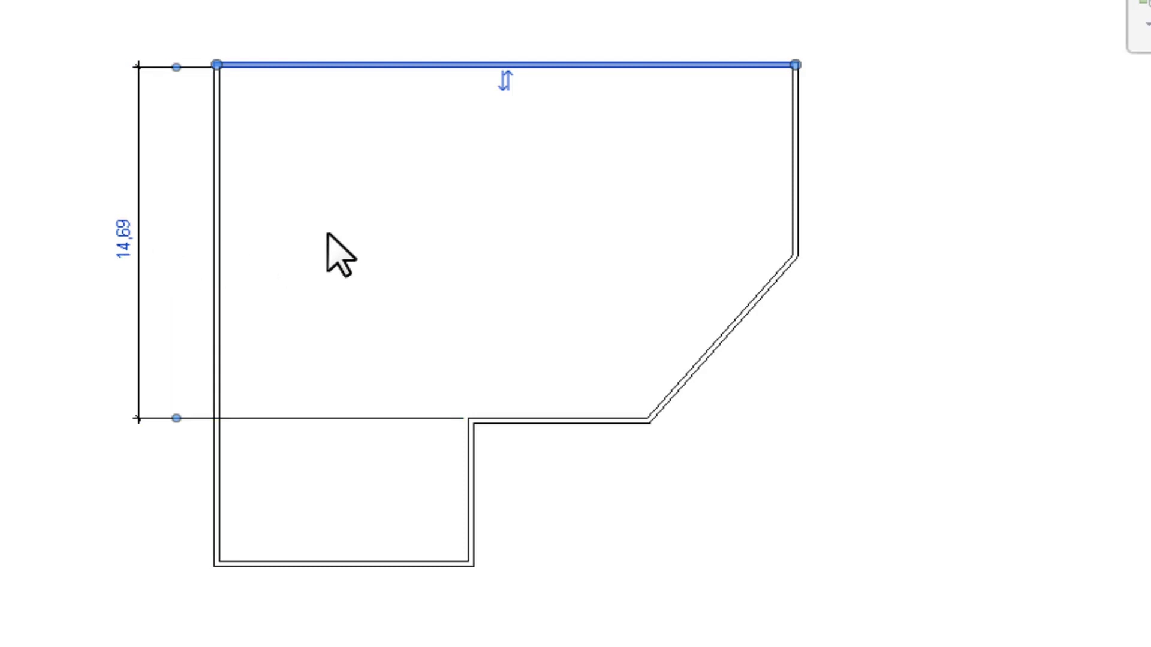
key(ctrl+z)
Set the distance between the upper wall and the inner horizontal wall to 10 m.
click(351, 66)
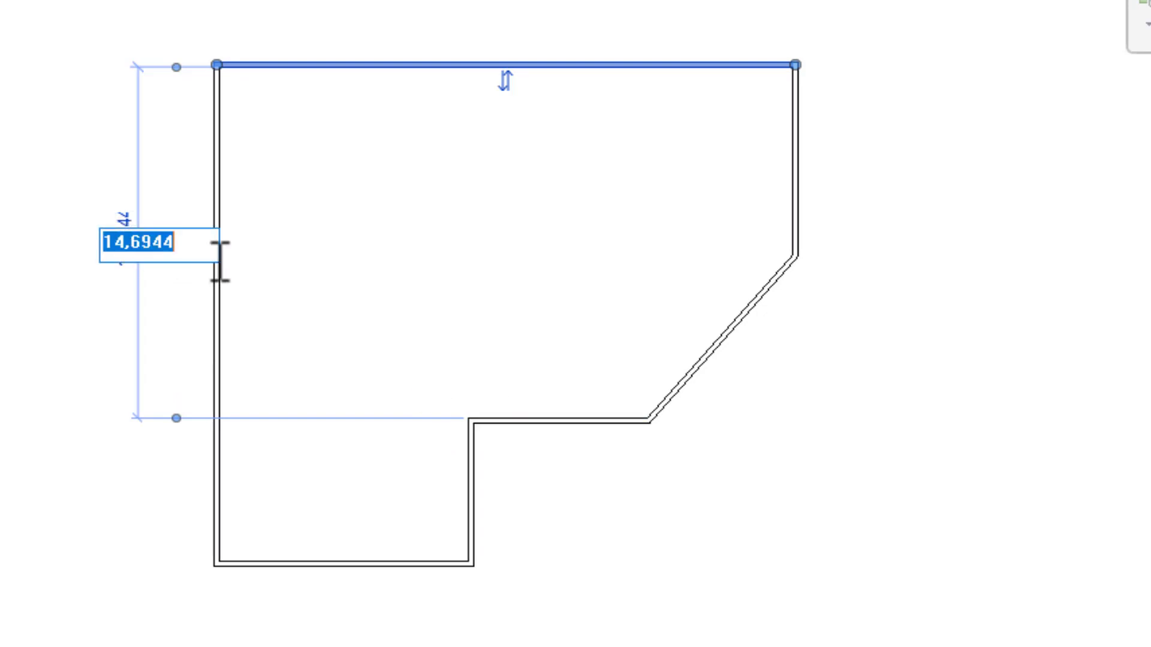
text(10)
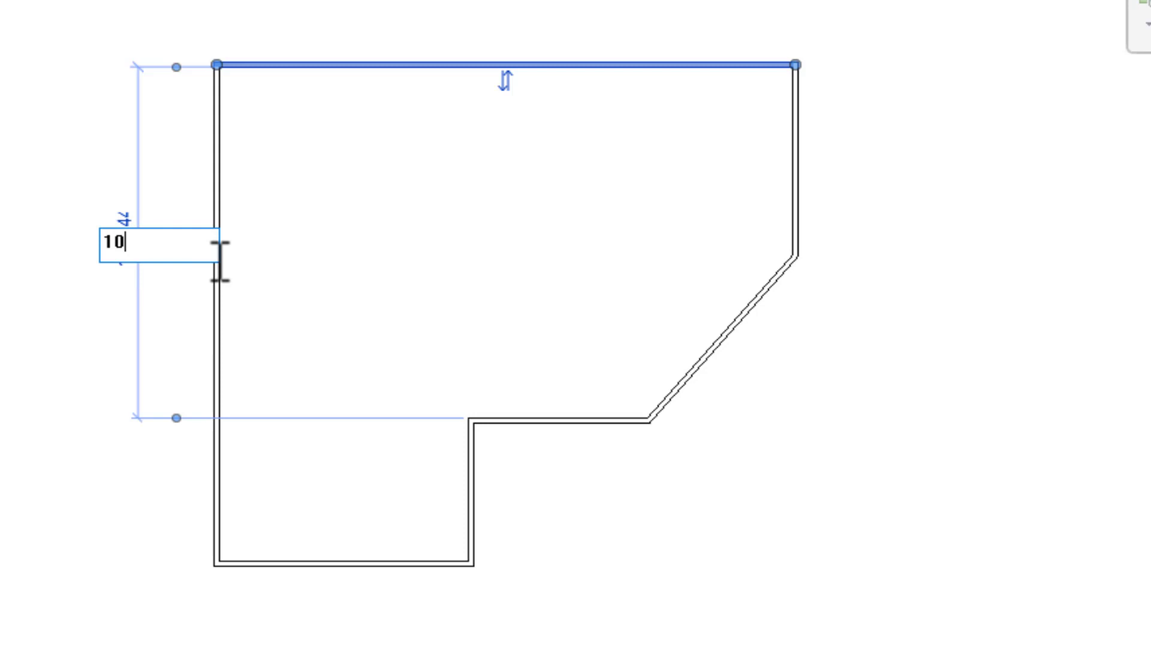
key(Return)
click(378, 267)
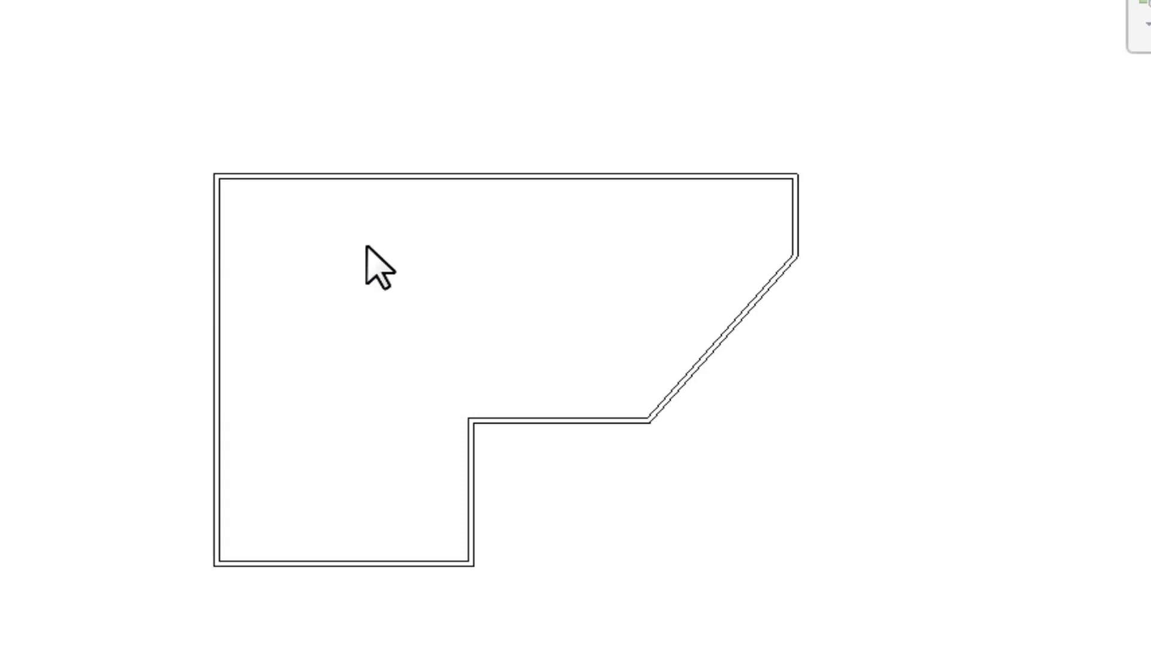
Try a distance of 8,5 m between the short right vertical wall and the inner vertical wall, and undo the move.
click(797, 222)
click(646, 91)
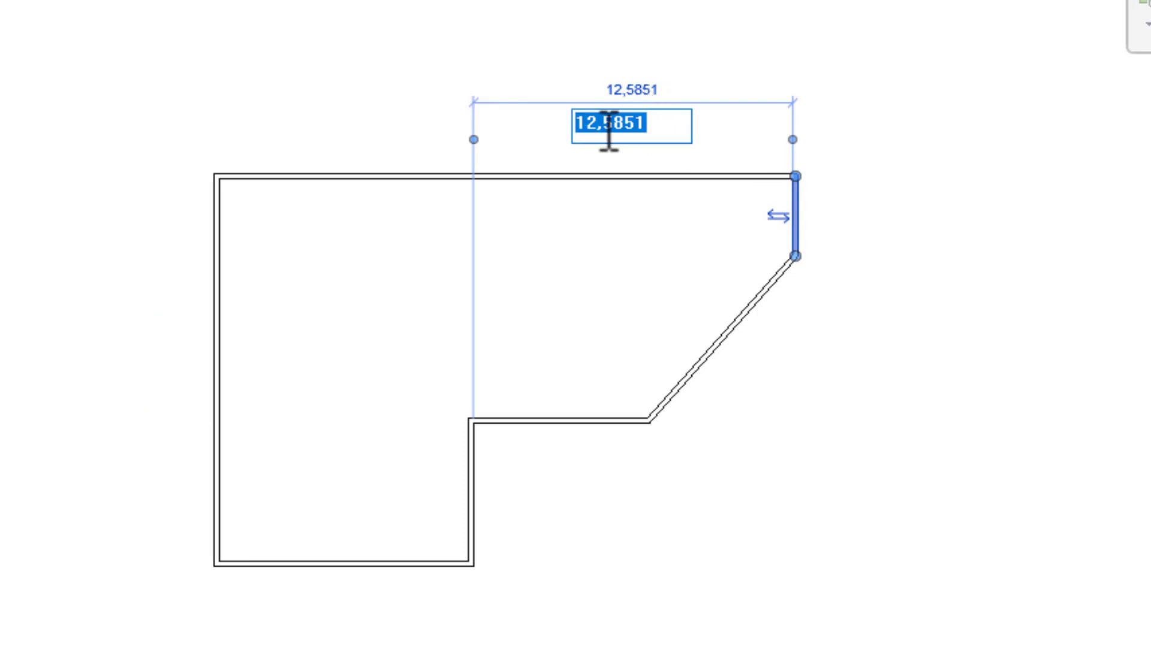
click(682, 123)
drag(681, 123, 568, 123)
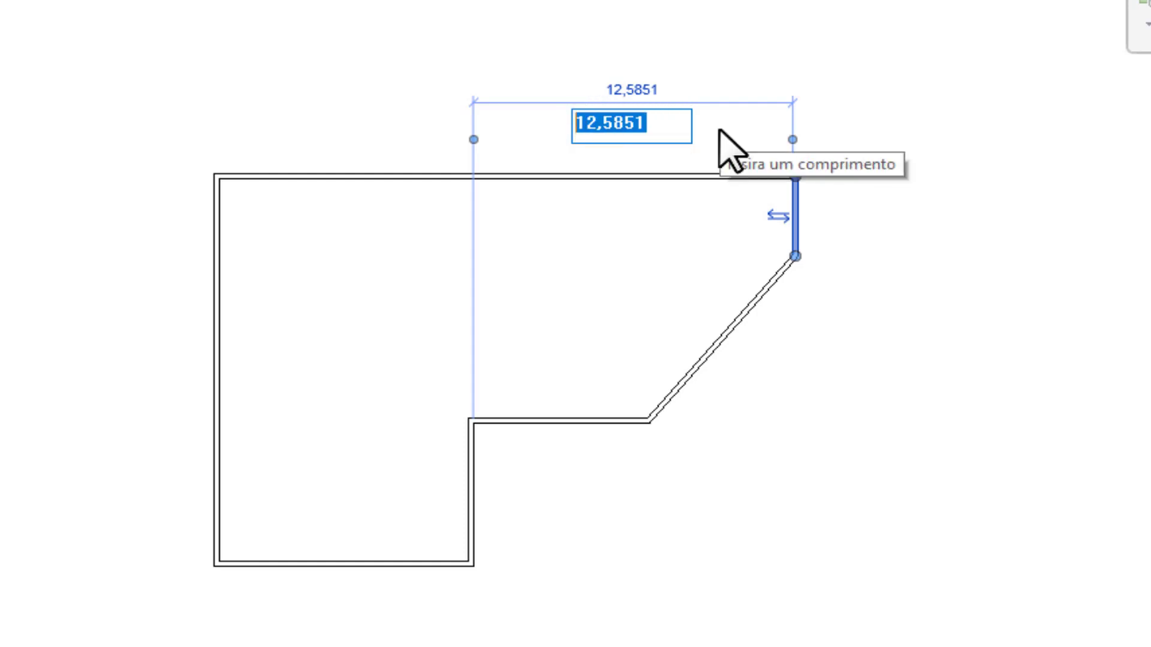
text(8,5)
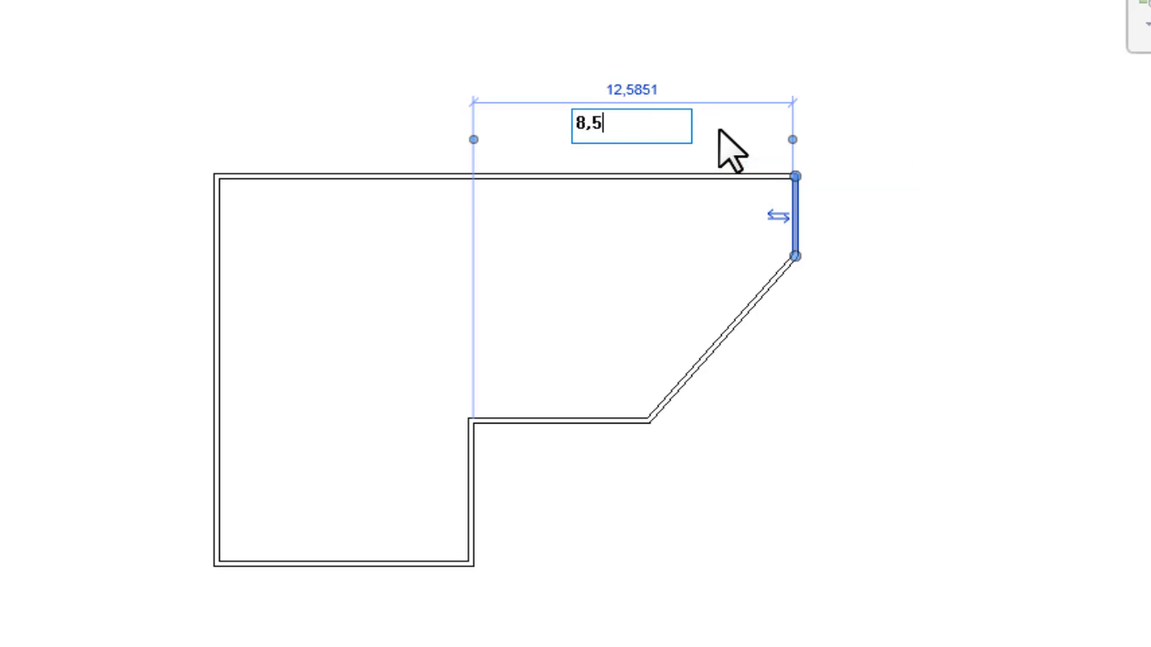
key(Return)
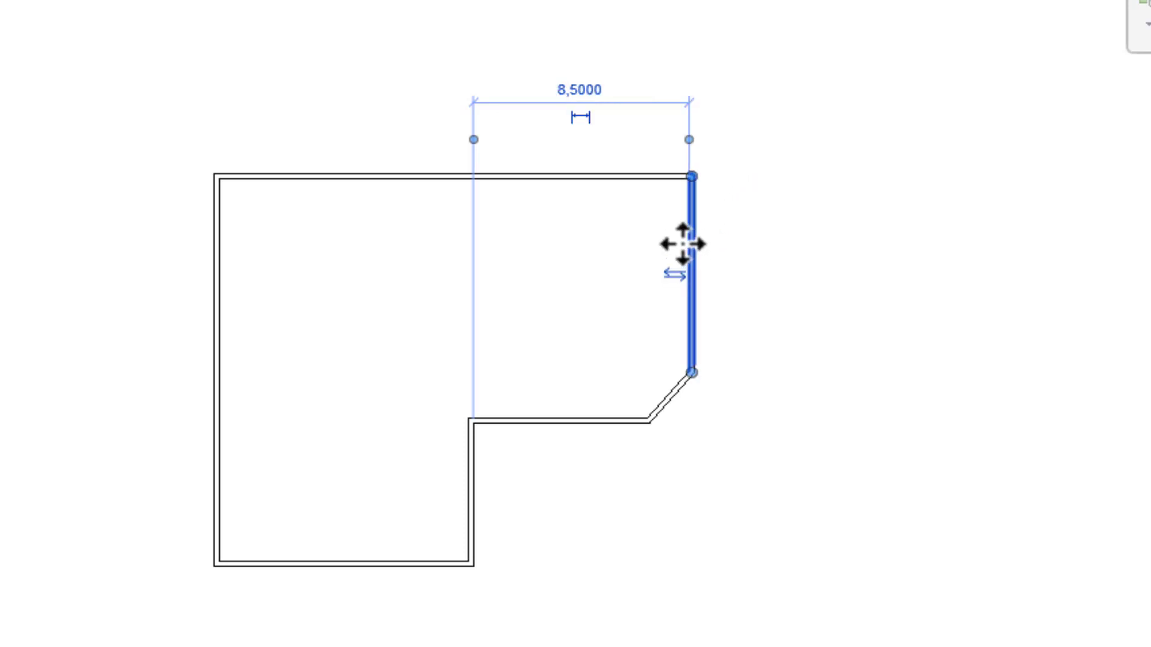
key(ctrl+z)
Set the short right vertical wall's distance from the inner vertical wall to 8,5 m.
click(797, 234)
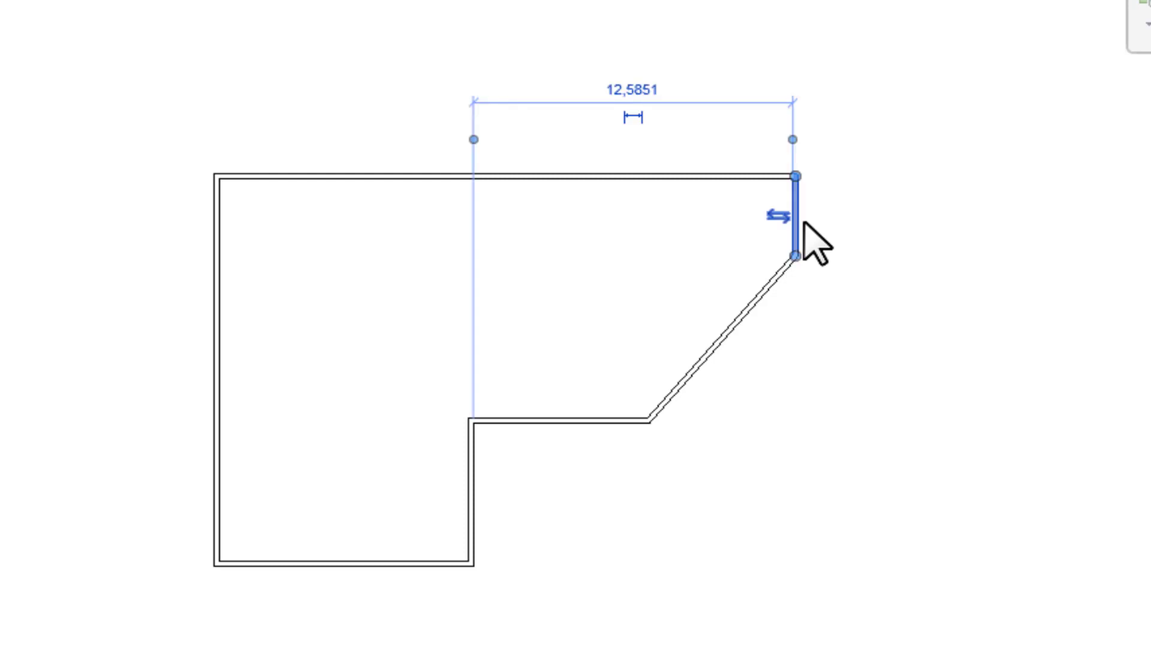
click(635, 90)
text(8)
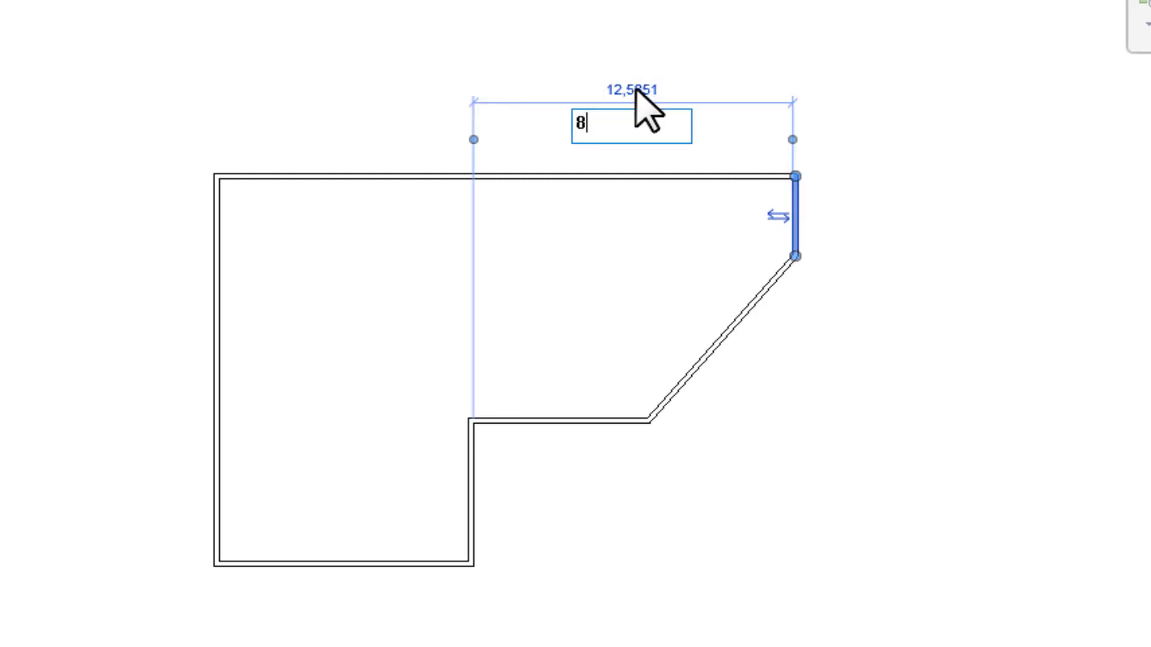
text(,5)
key(Return)
click(825, 168)
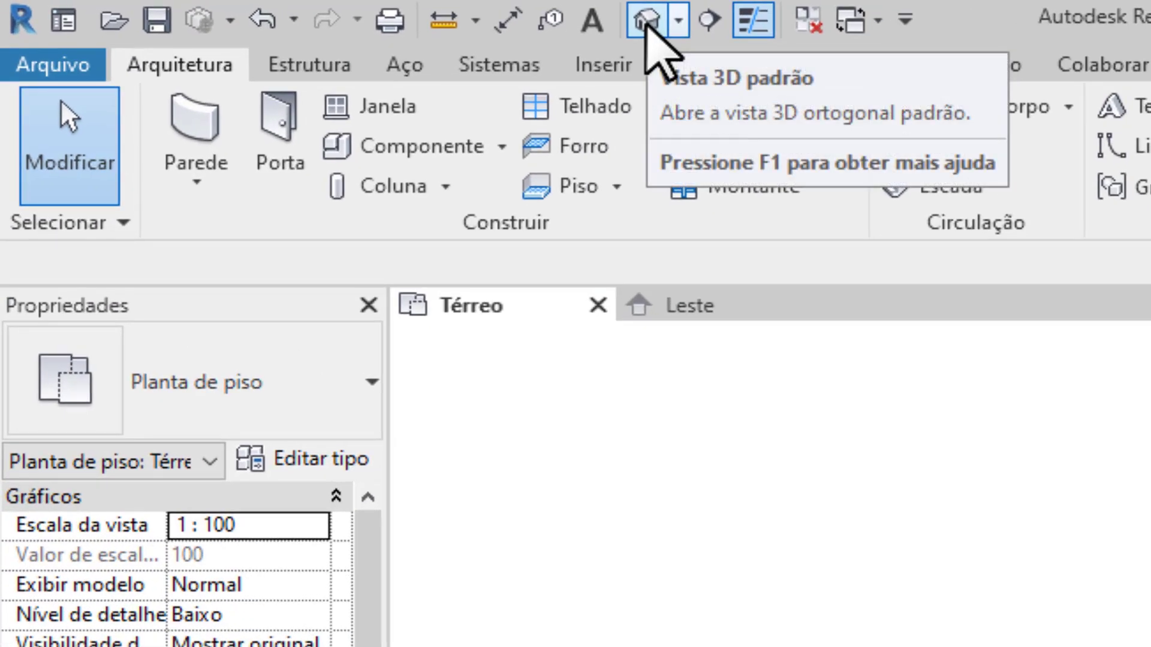
Open the default 3D view, orbit around the model and check the connected wall chain by selecting all of it.
click(343, 12)
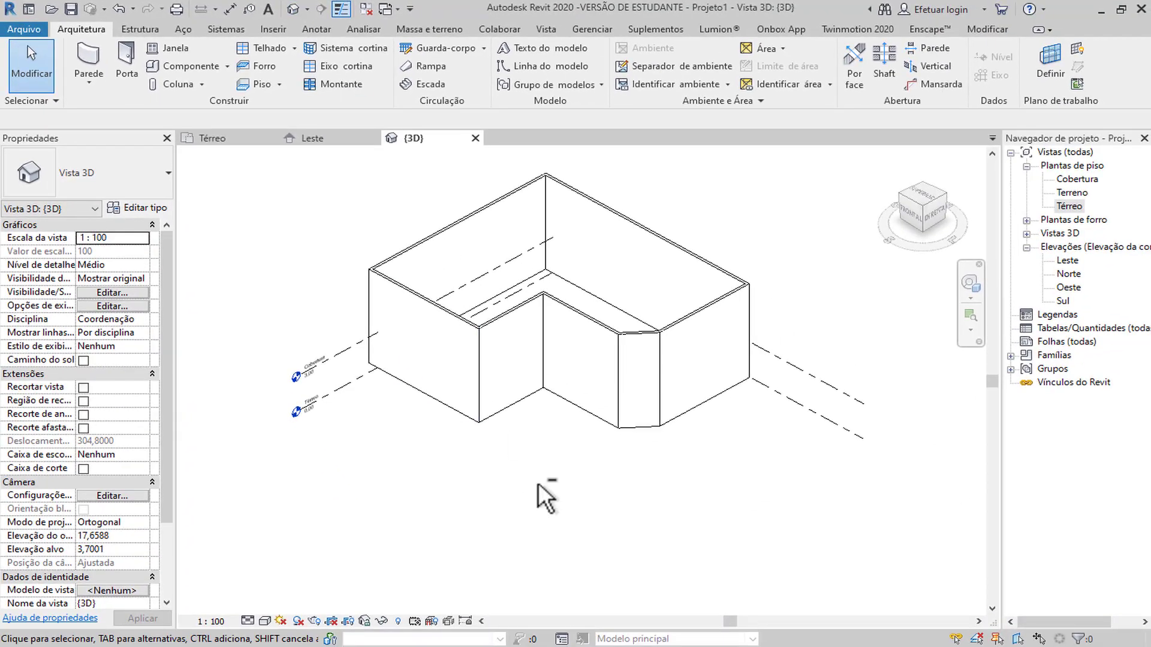
shift+middle_drag(540, 488, 566, 484)
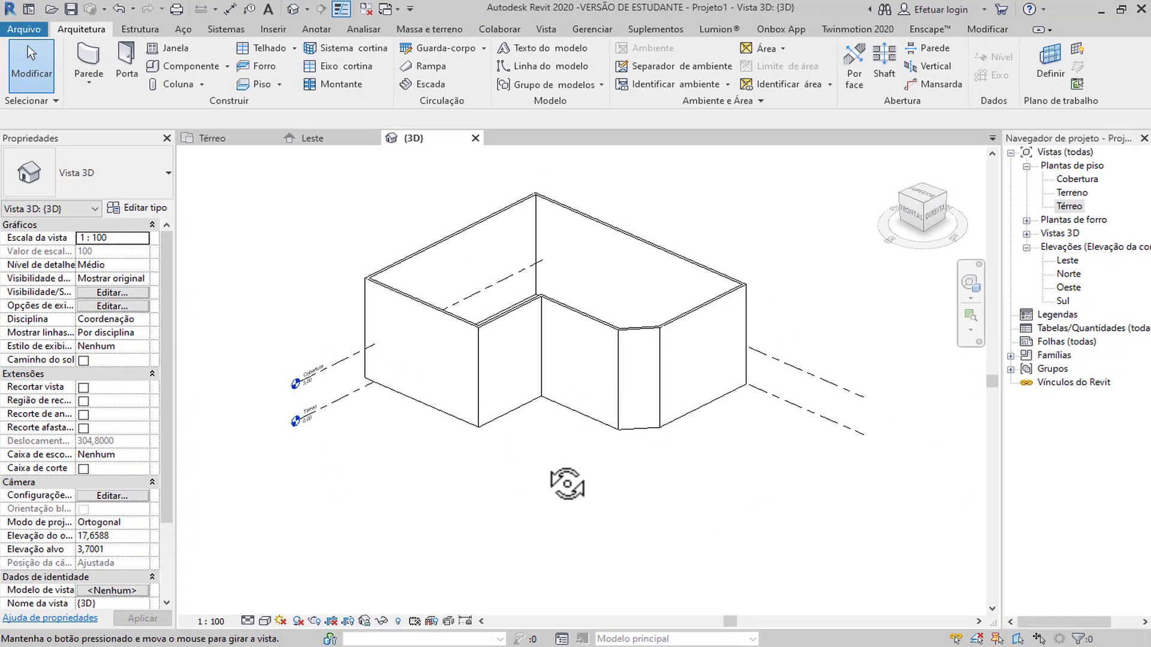
key(Tab)
click(622, 358)
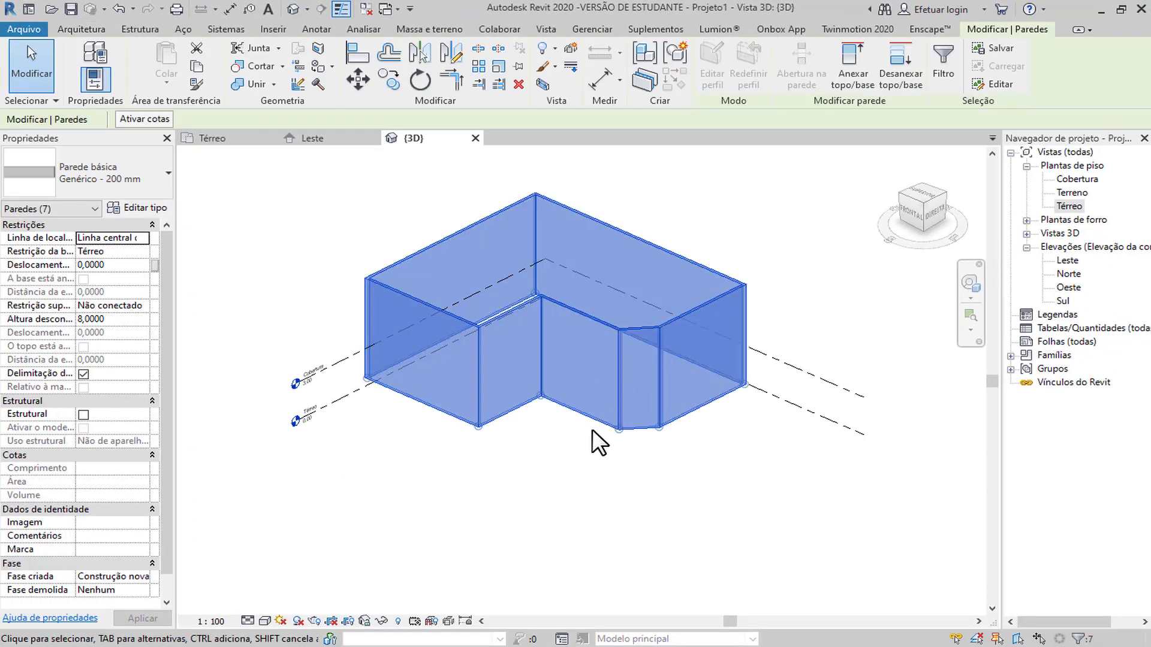
click(606, 483)
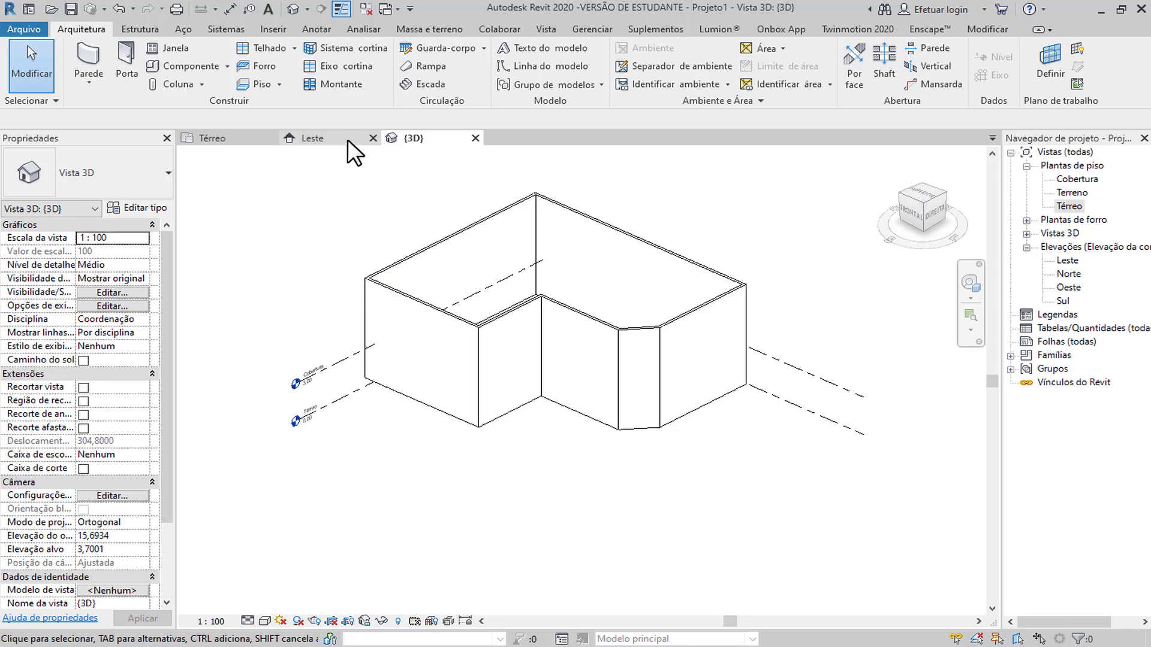
Close the Leste elevation view and tile the 3D and Térreo views side by side, with the model centred in the 3D view.
click(373, 138)
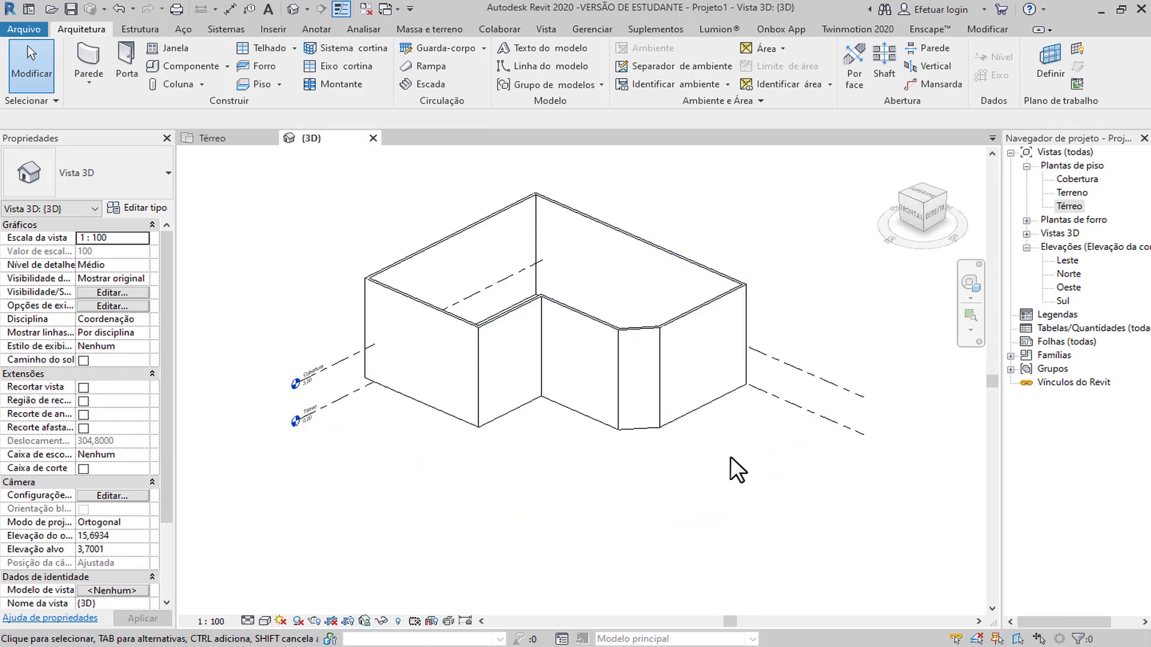
key(w)
key(t)
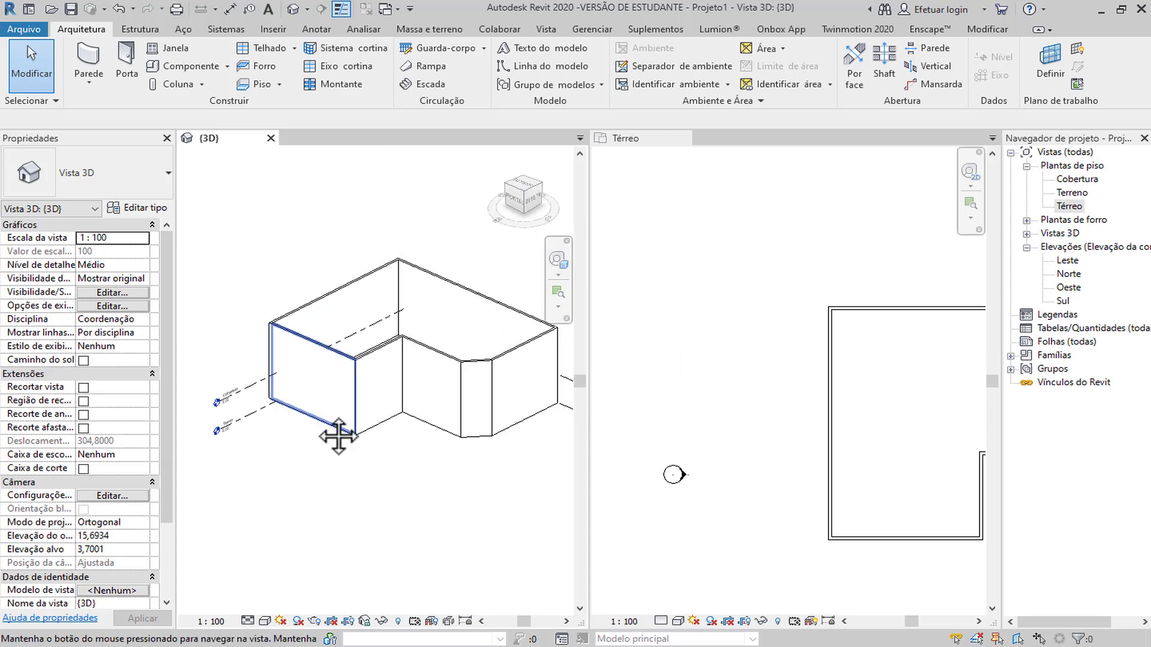
middle_drag(338, 436, 326, 438)
middle_drag(488, 457, 462, 454)
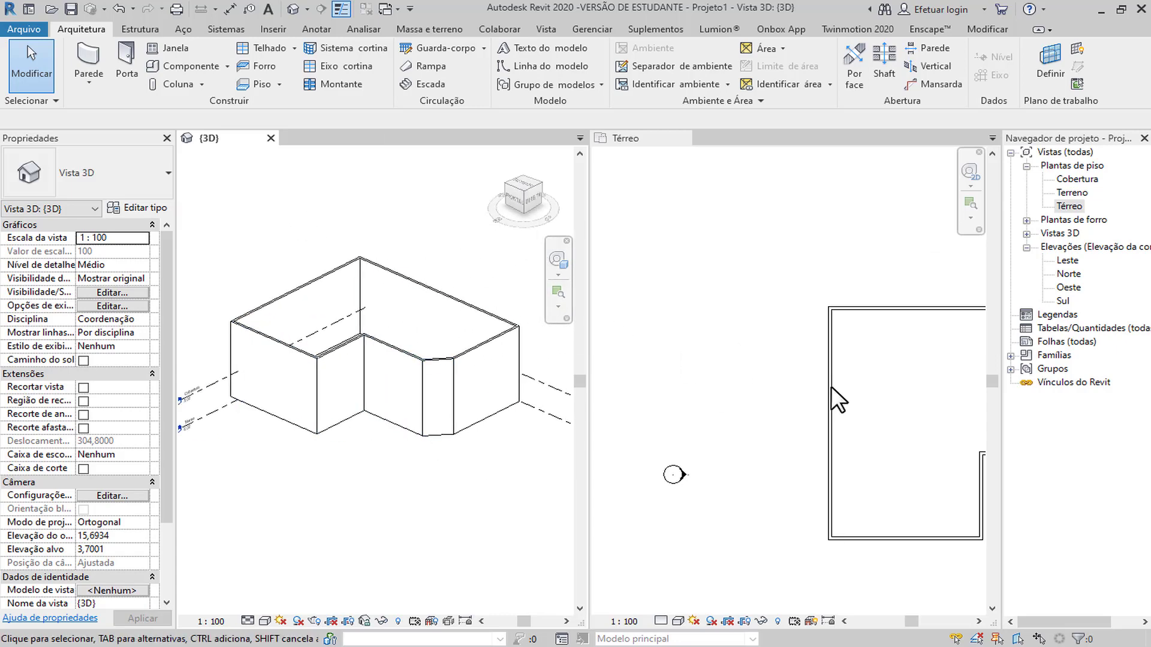
Slope the upper wall in the Térreo plan by moving its right end about midway down the right vertical wall.
click(709, 387)
middle_drag(785, 375, 676, 384)
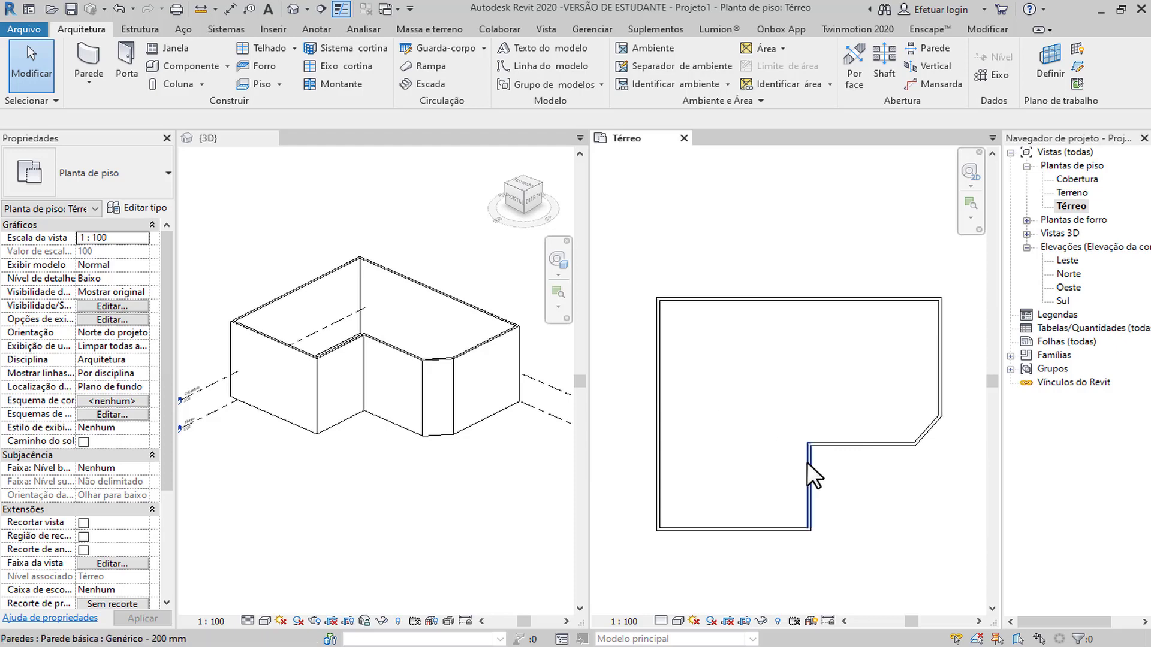
click(758, 299)
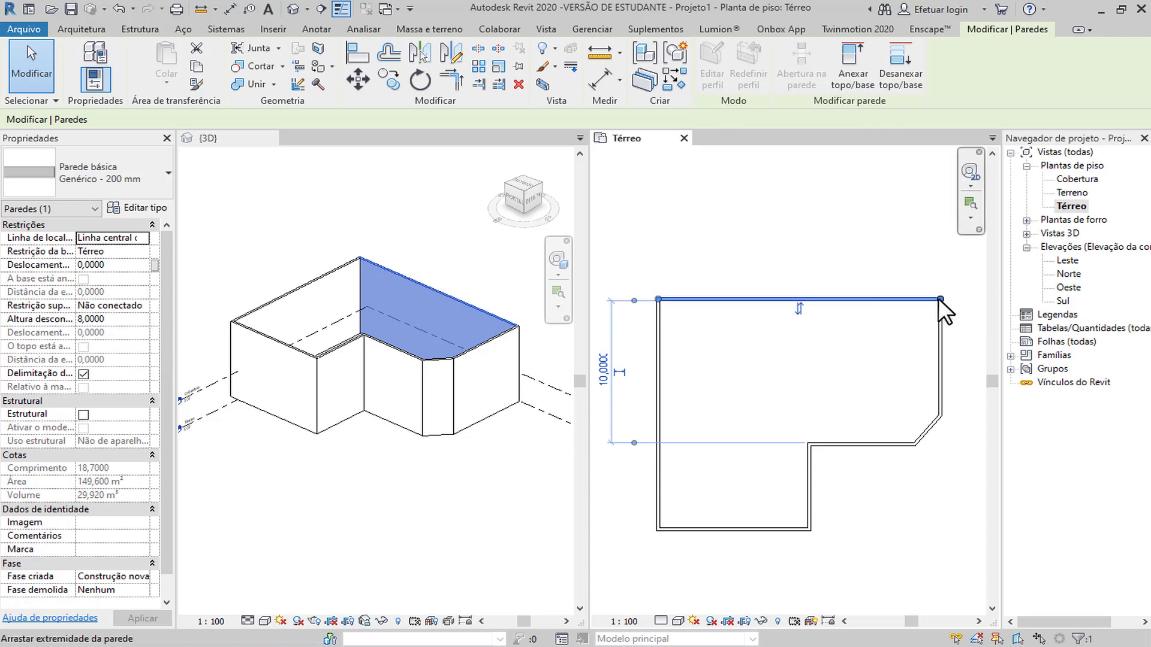
drag(941, 300, 940, 357)
click(830, 246)
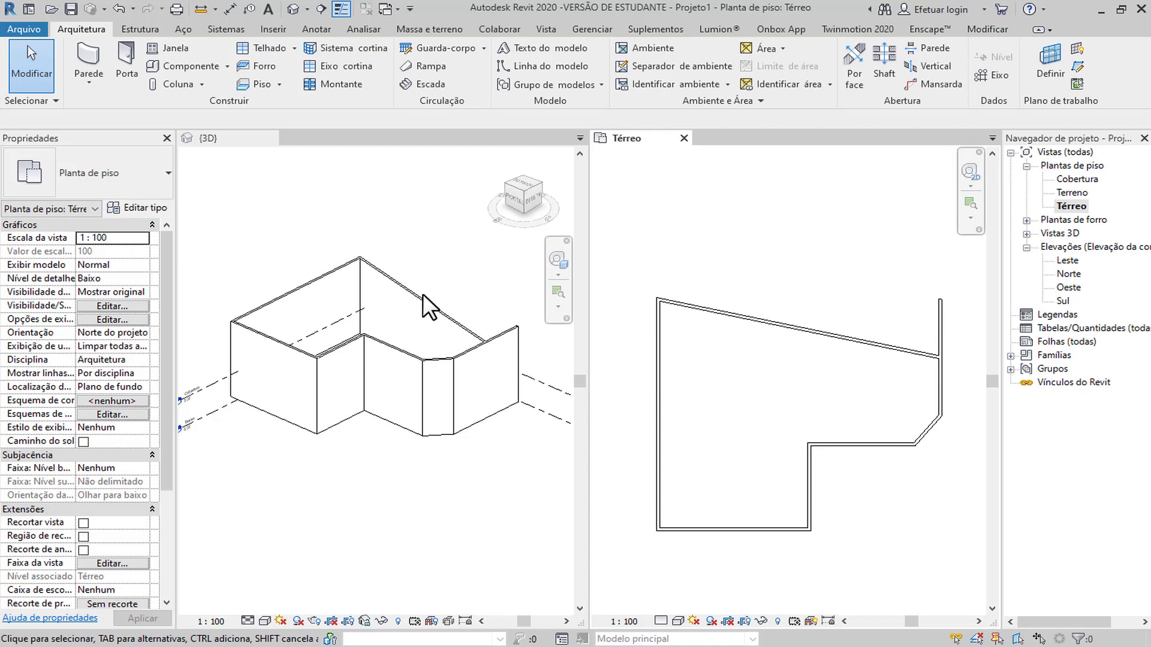
Trim the right vertical wall and the sloped wall to a corner, removing the segment projecting above it.
click(941, 372)
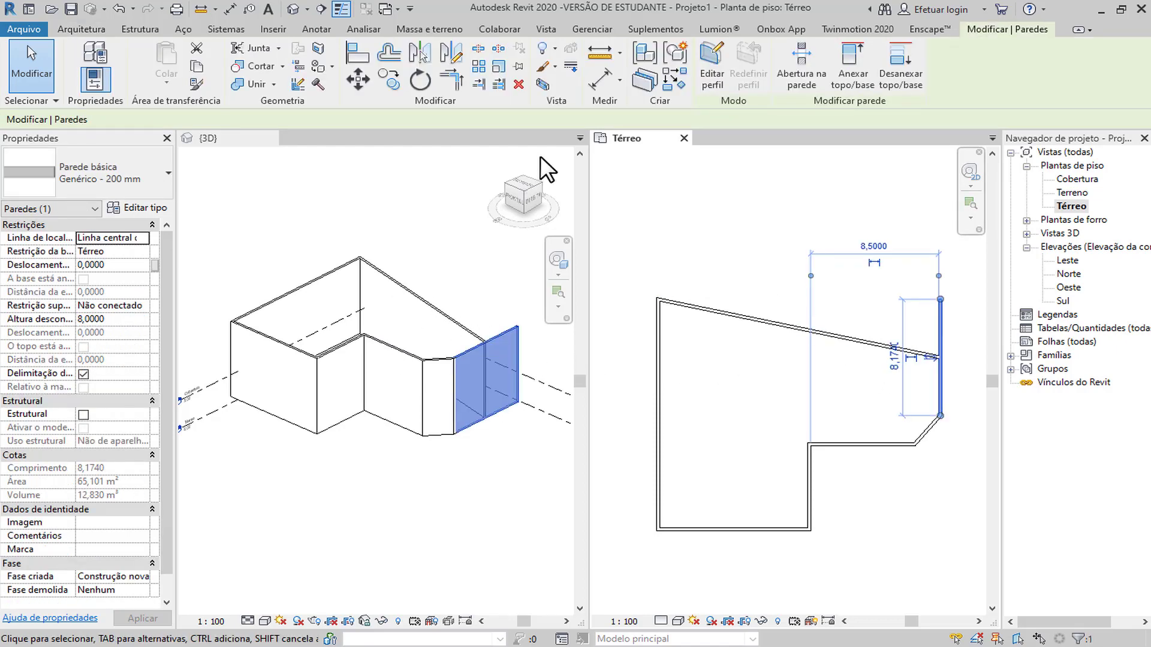
click(453, 82)
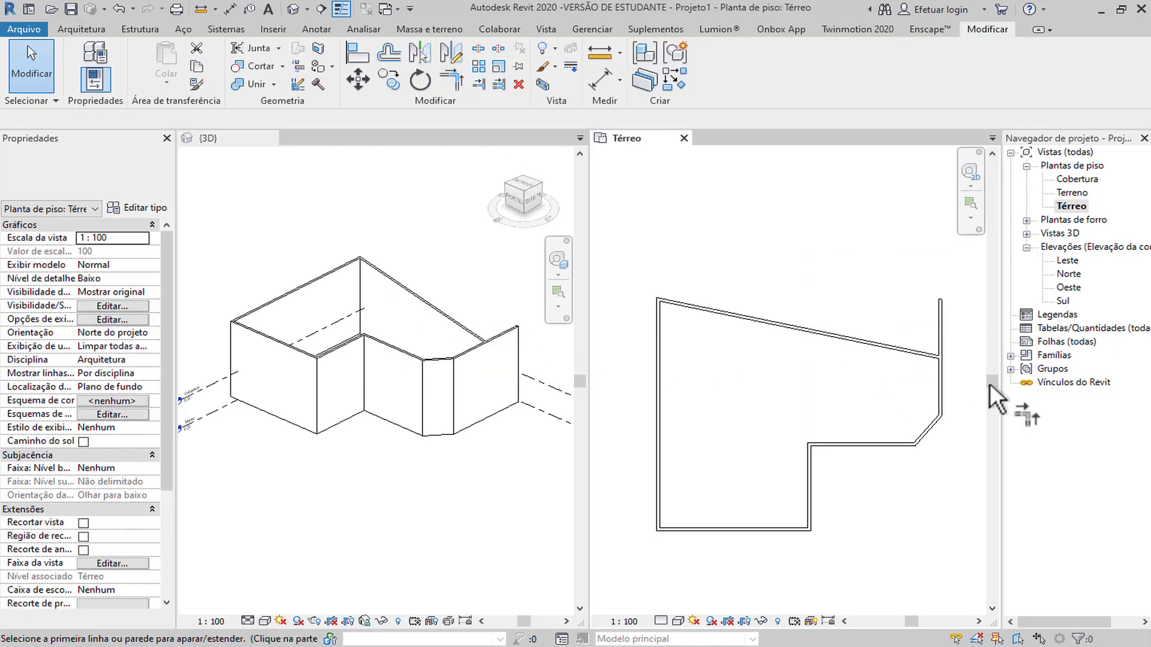
click(935, 373)
click(917, 350)
scroll(845, 410, down, 1)
key(Escape)
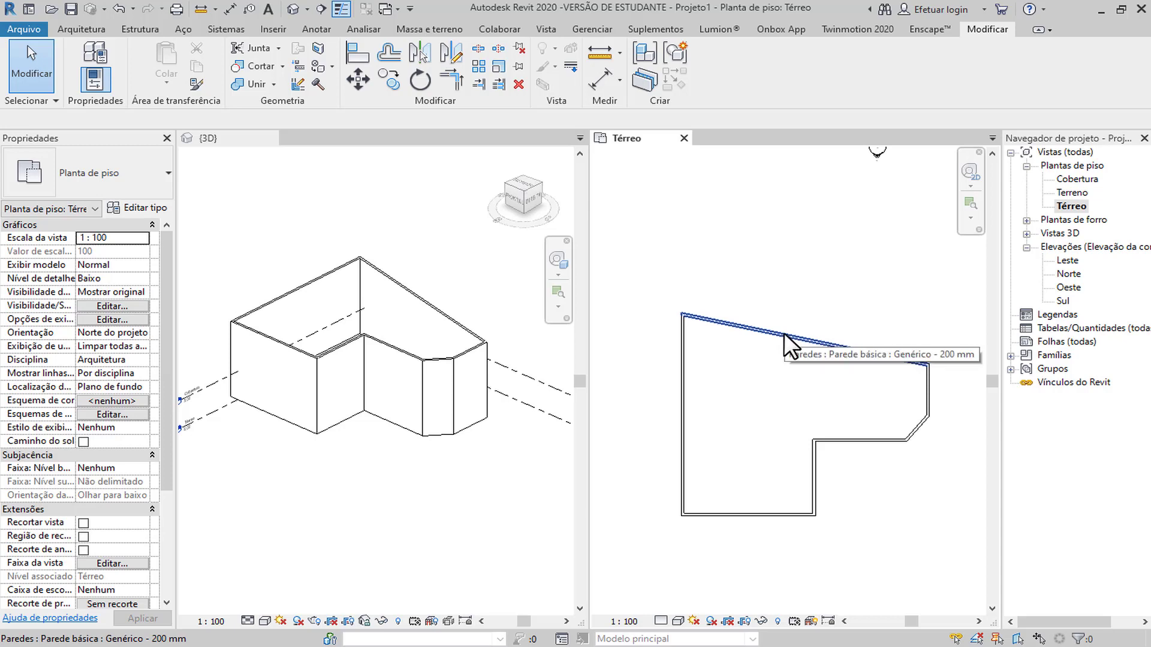
Select the whole connected wall chain in the Térreo plan and set its unconnected height to 5 m.
key(Tab)
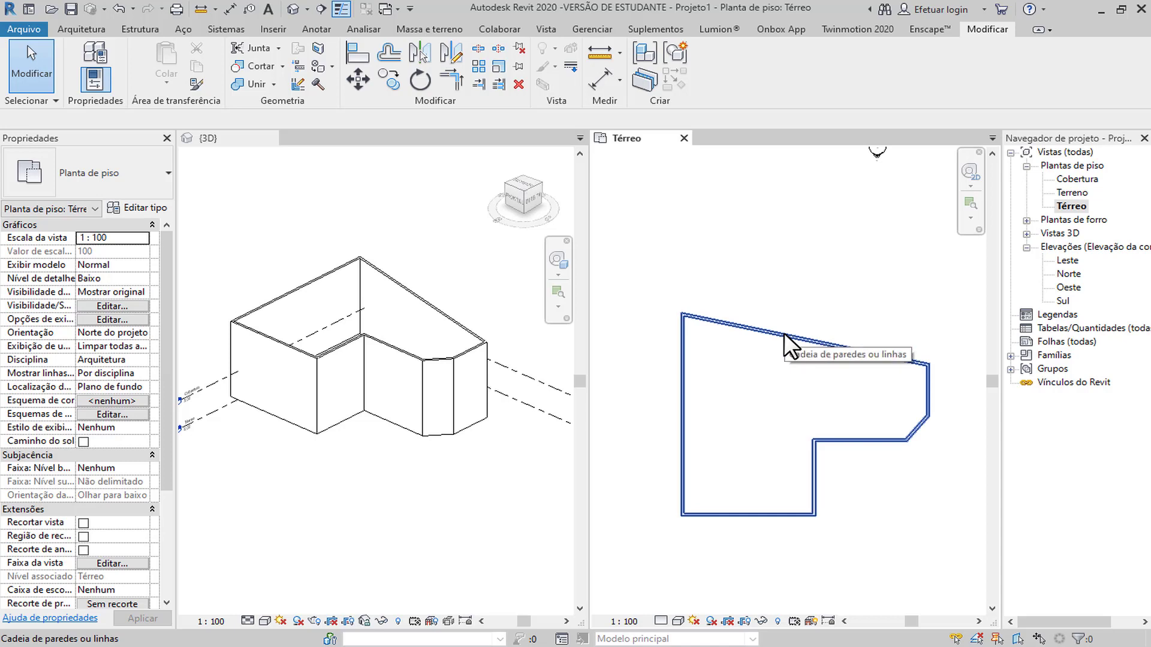
click(784, 333)
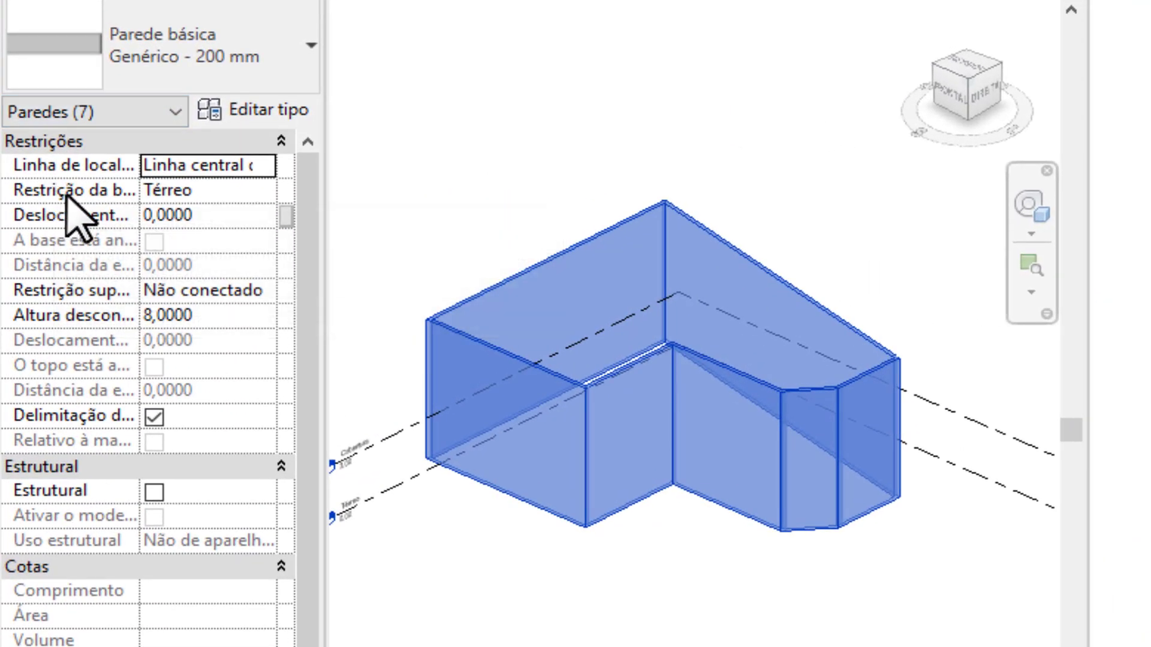
drag(317, 134, 421, 123)
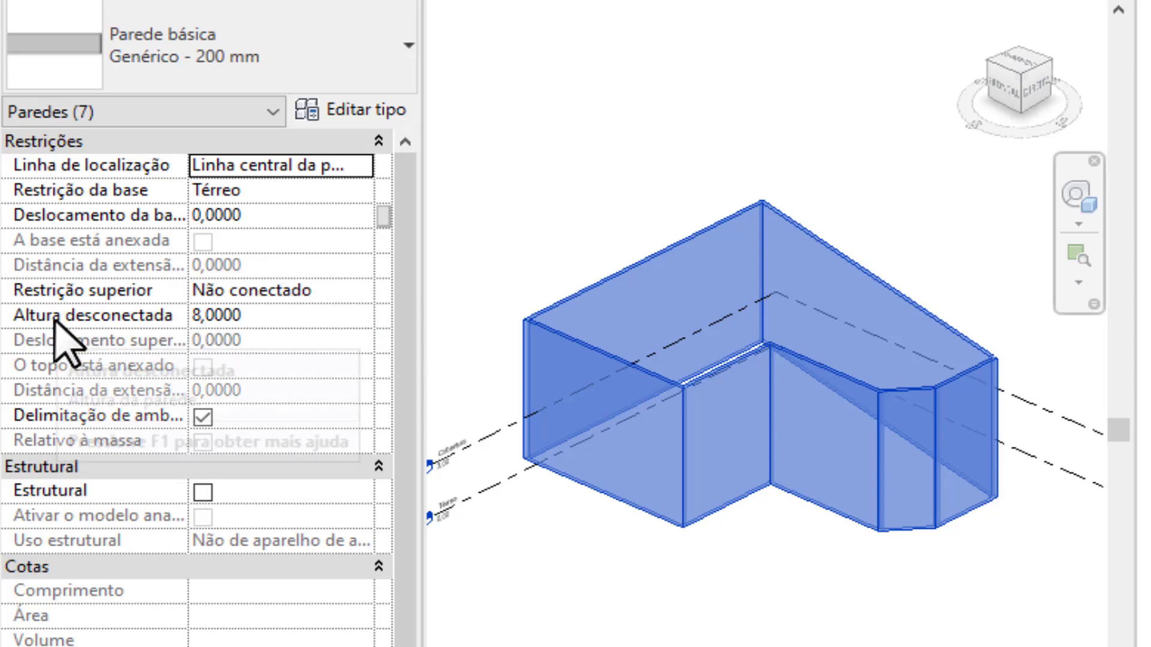
click(329, 318)
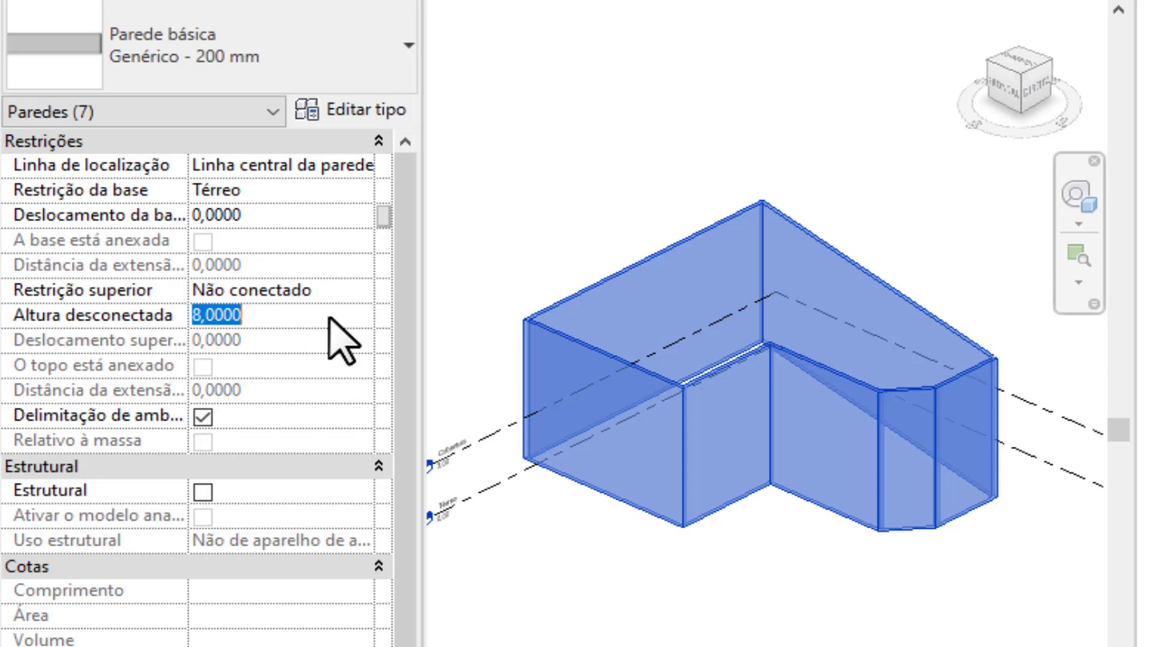
text(5)
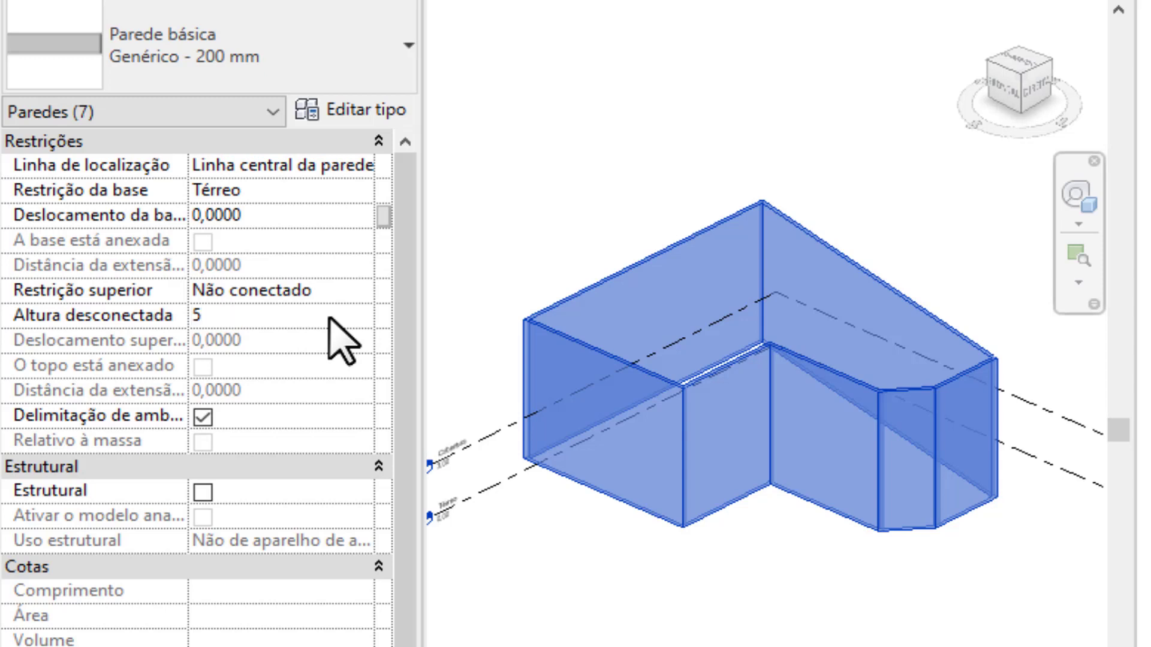
key(Return)
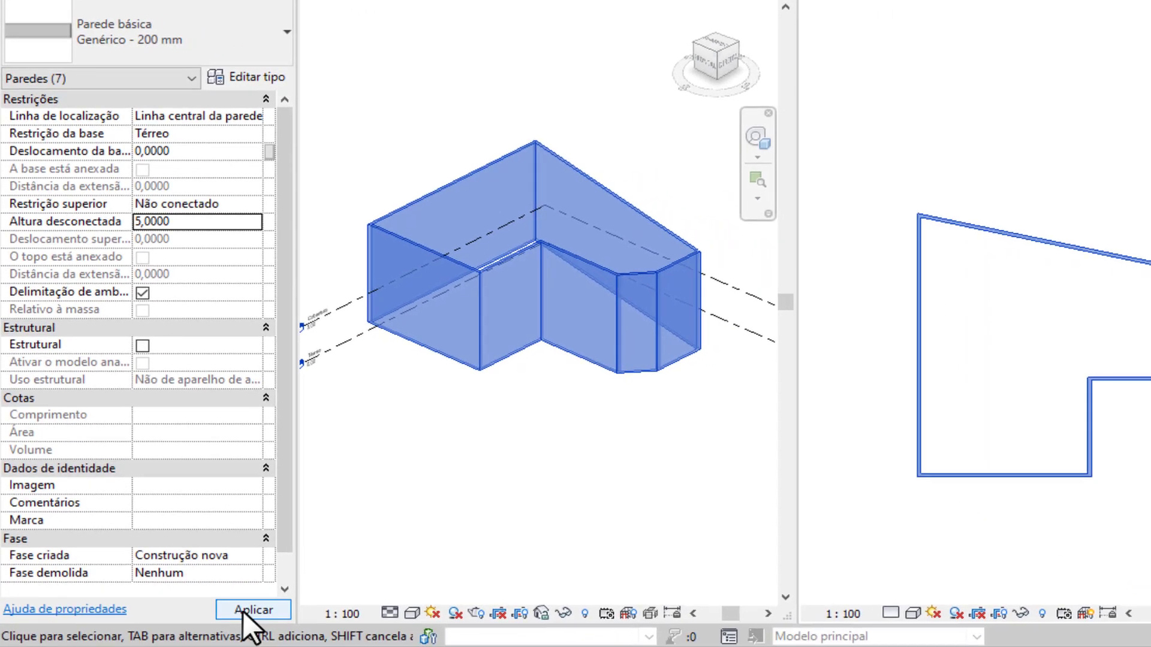
click(243, 611)
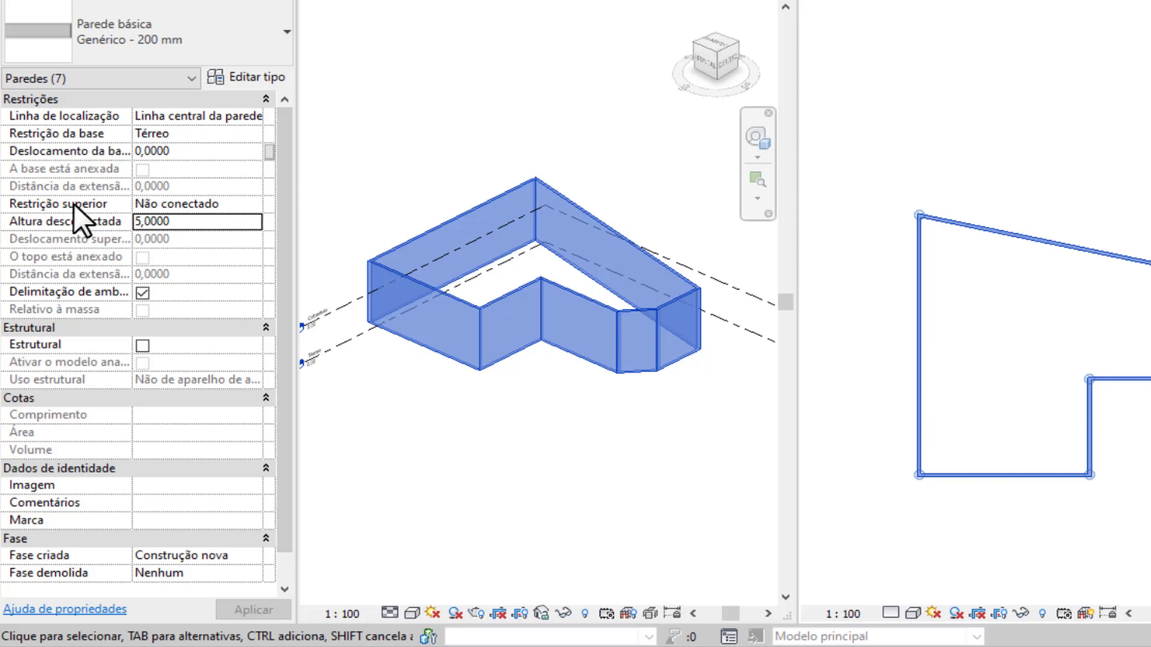
Constrain the top of all selected walls up to level Cobertura and open the Leste elevation.
click(252, 204)
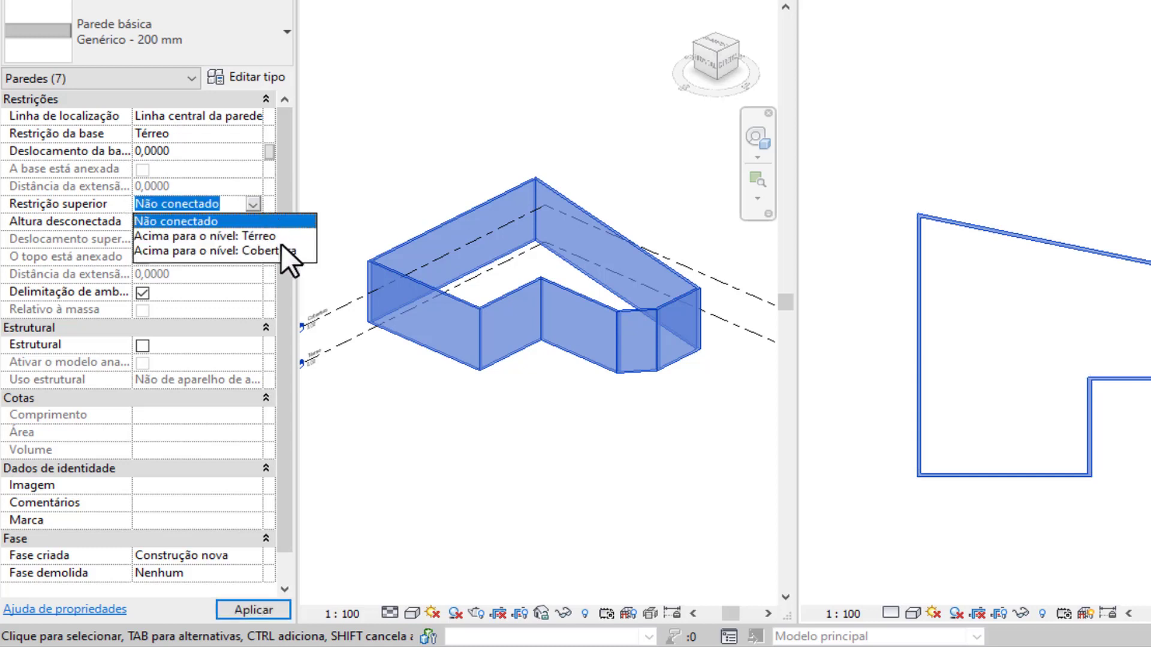
click(233, 254)
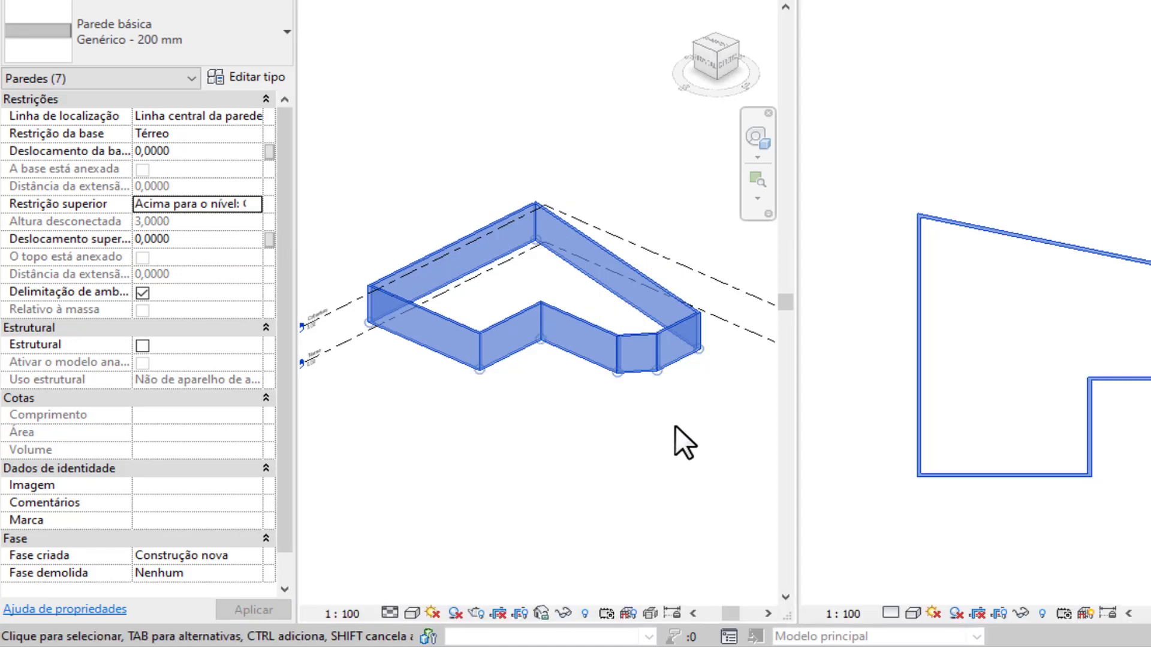
click(1145, 235)
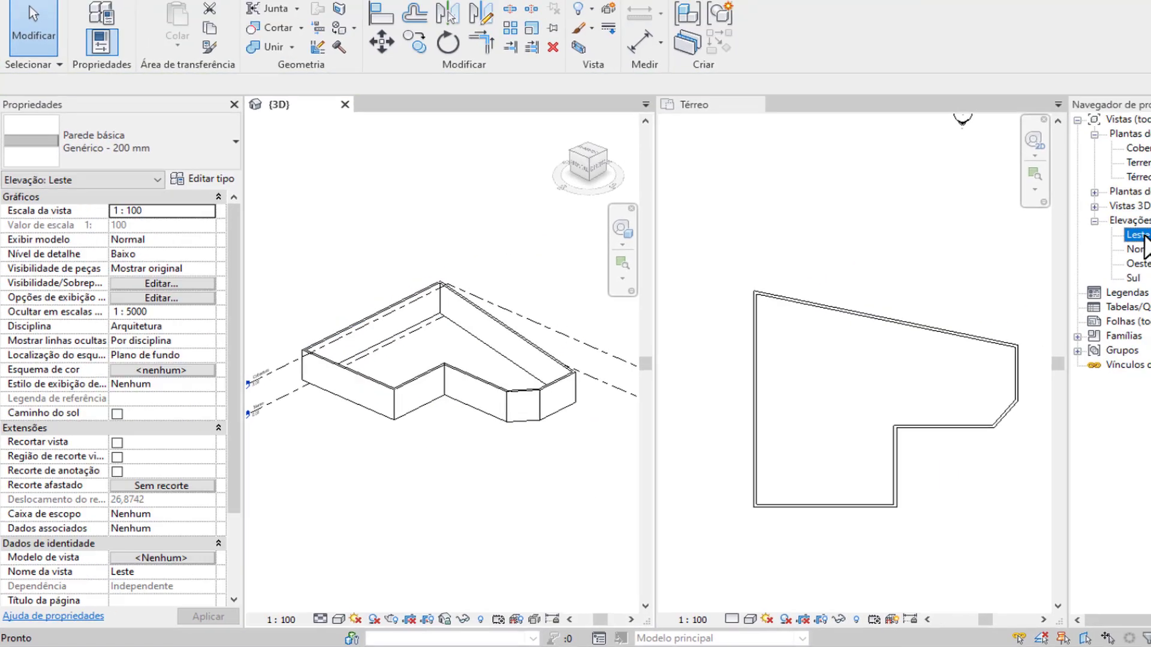
double_click(1144, 237)
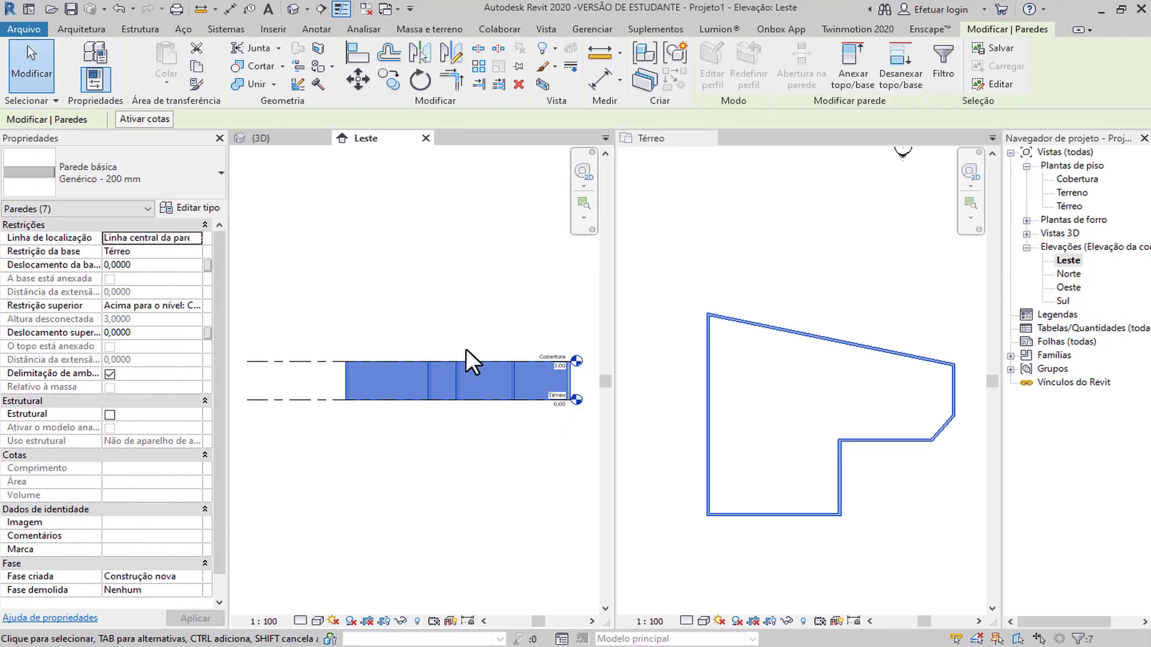
scroll(466, 350, down, 1)
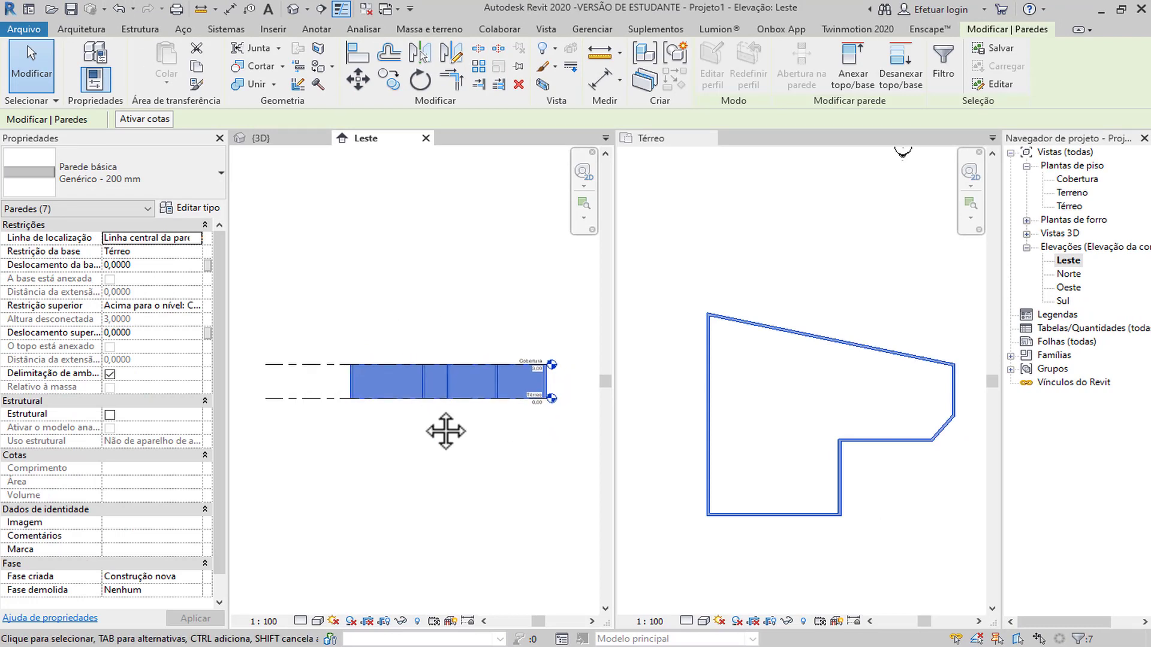
Tile the Leste, 3D and Térreo views together and centre the building in the elevation and 3D views.
key(w)
key(t)
scroll(419, 212, down, 1)
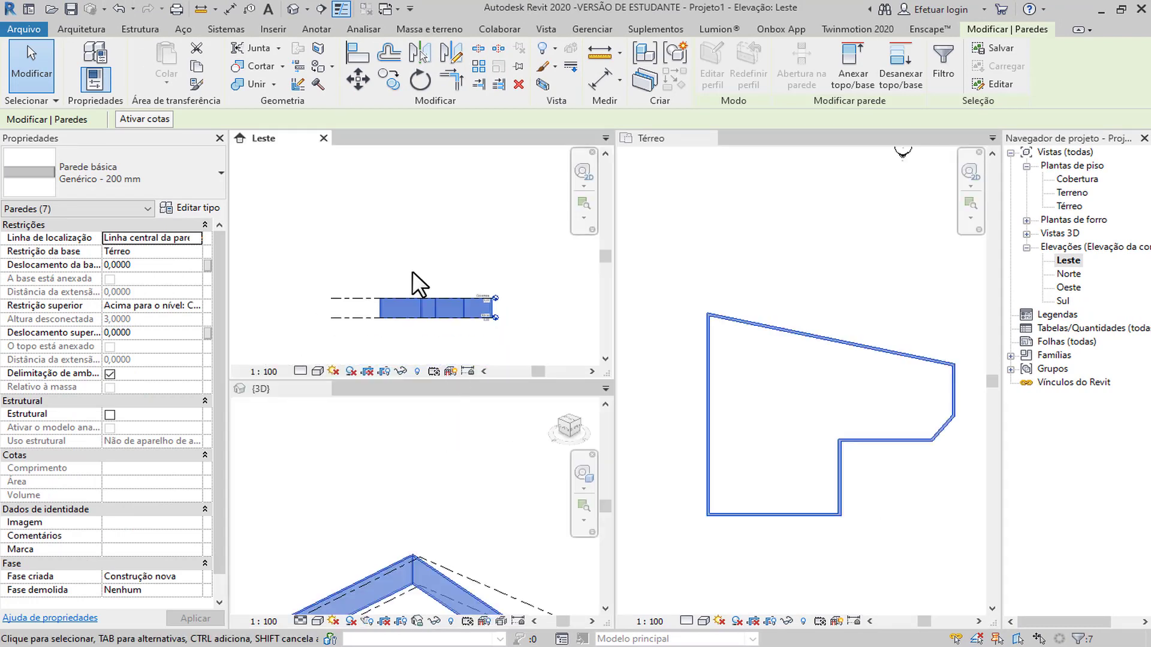
middle_drag(412, 290, 397, 217)
click(355, 389)
middle_drag(454, 546, 463, 439)
scroll(416, 222, up, 3)
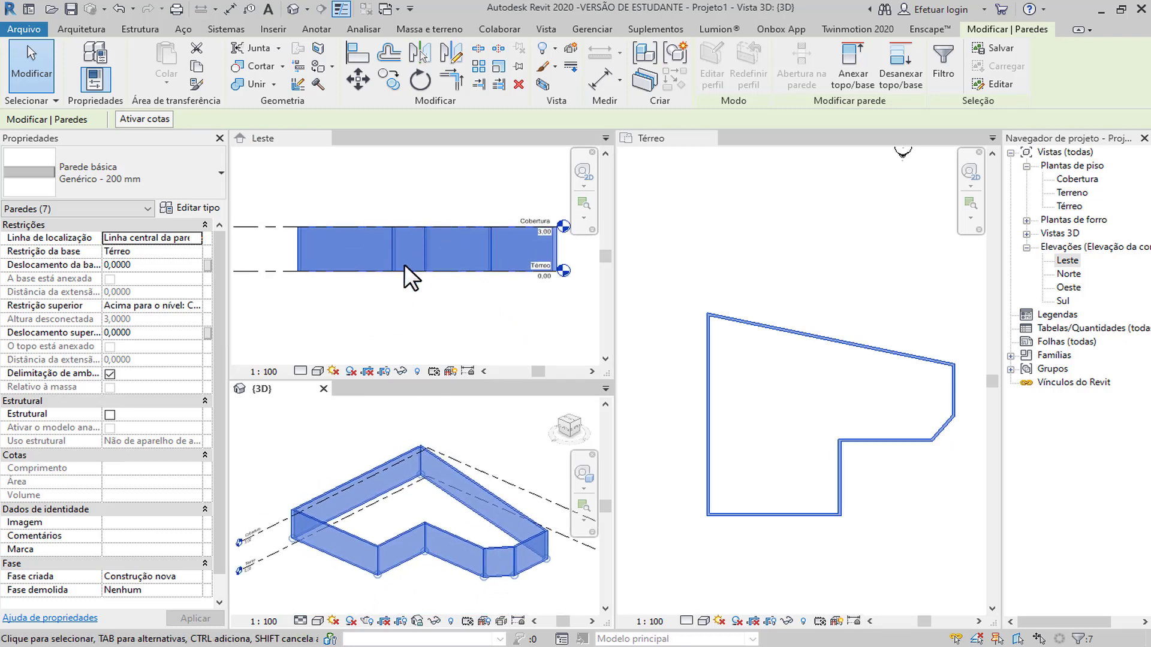
middle_drag(403, 264, 390, 275)
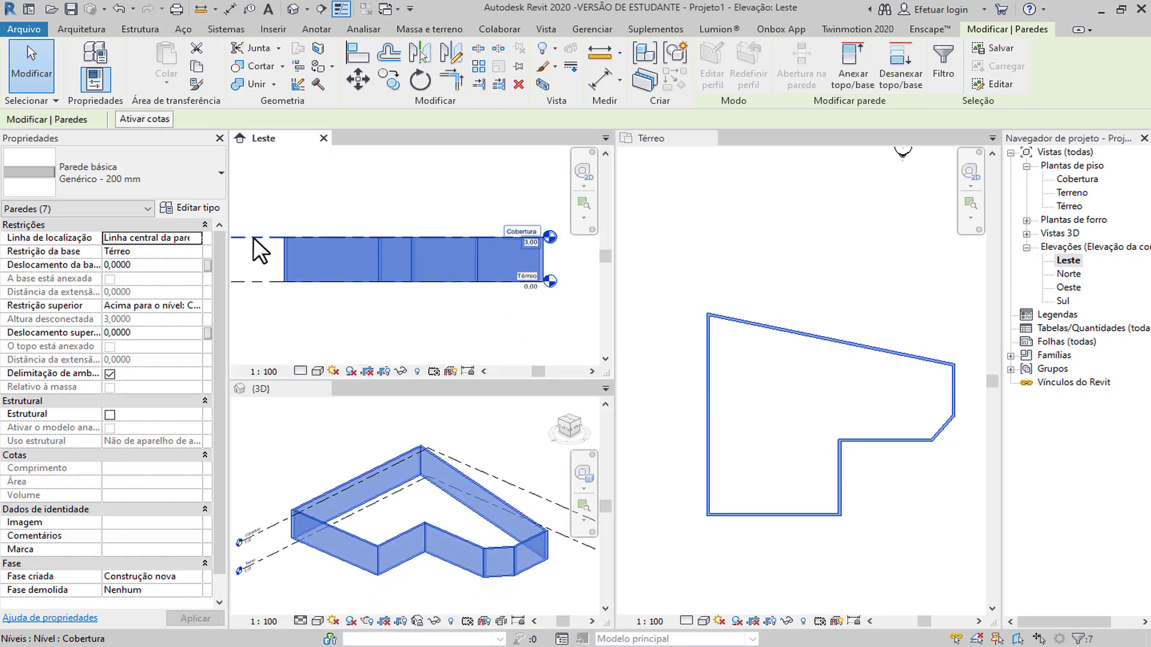
Set the Cobertura level's elevation to 2,8 m in the Leste elevation.
click(254, 238)
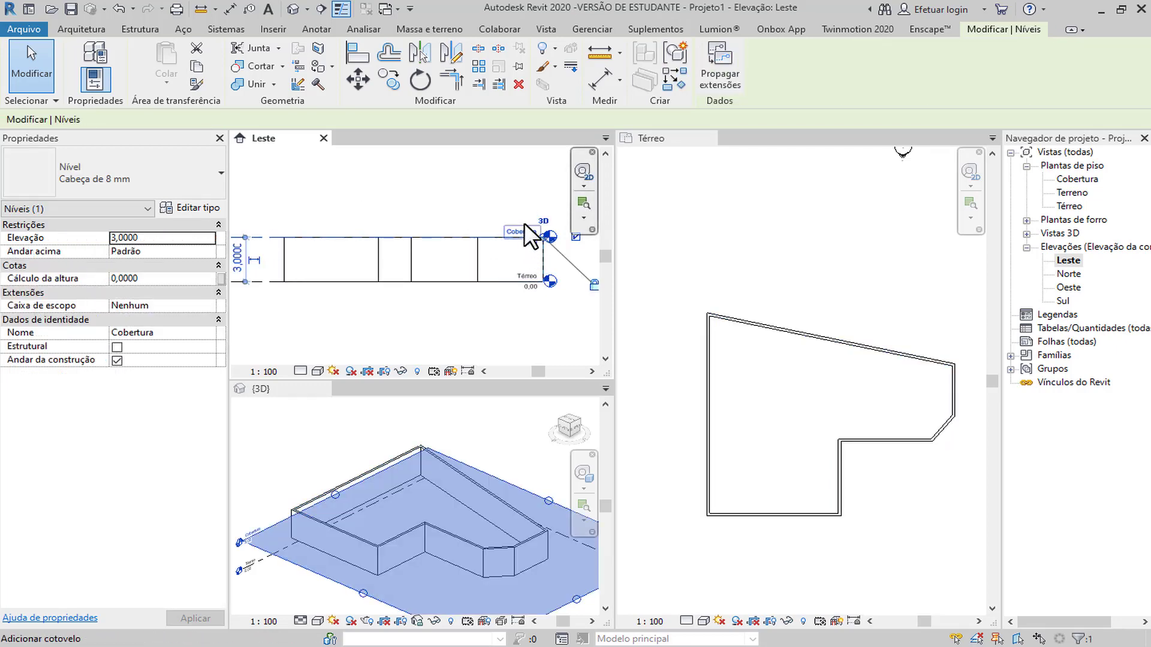
middle_drag(547, 237, 449, 242)
scroll(444, 245, up, 4)
scroll(456, 267, down, 2)
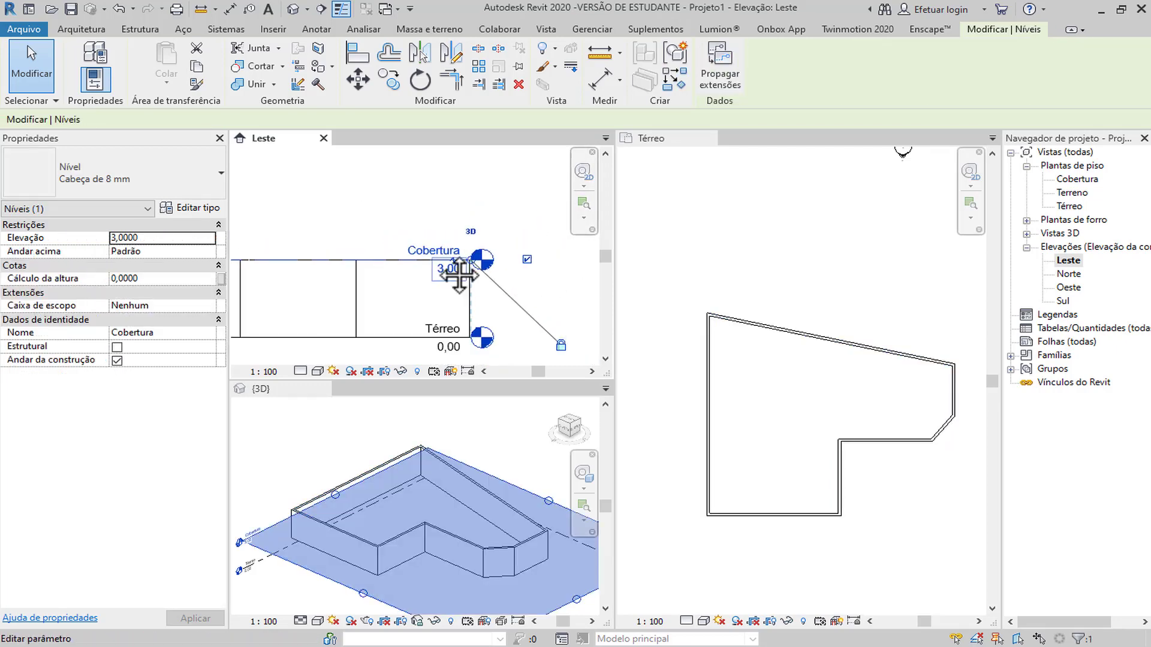
scroll(441, 249, up, 1)
click(431, 232)
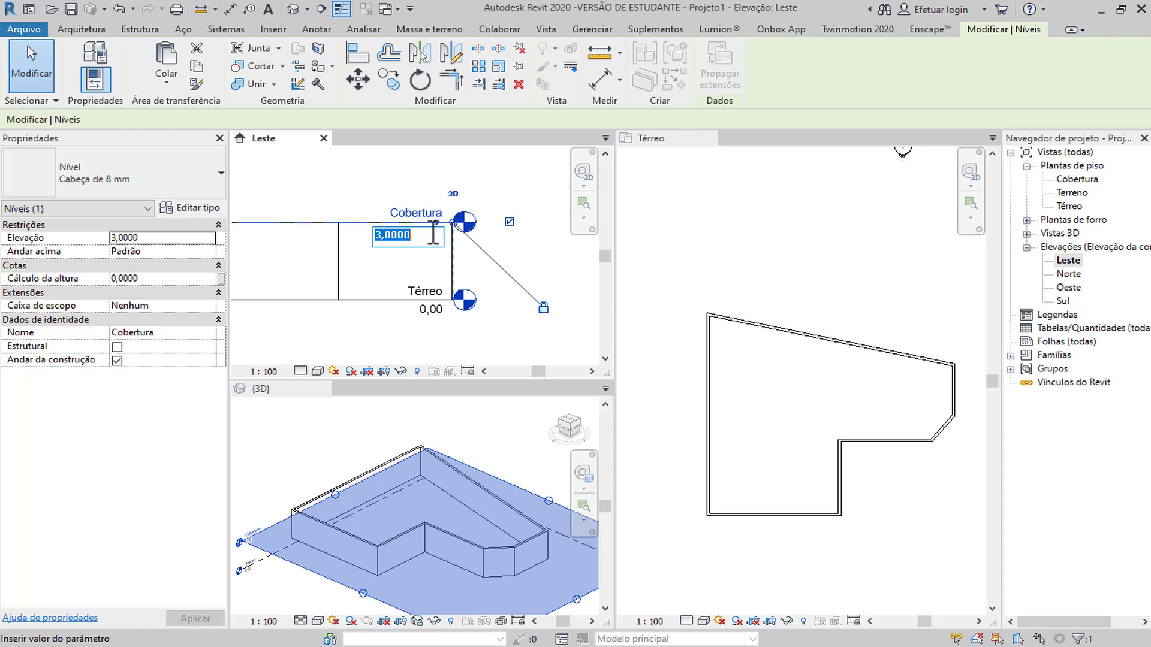
text(2,8)
key(Return)
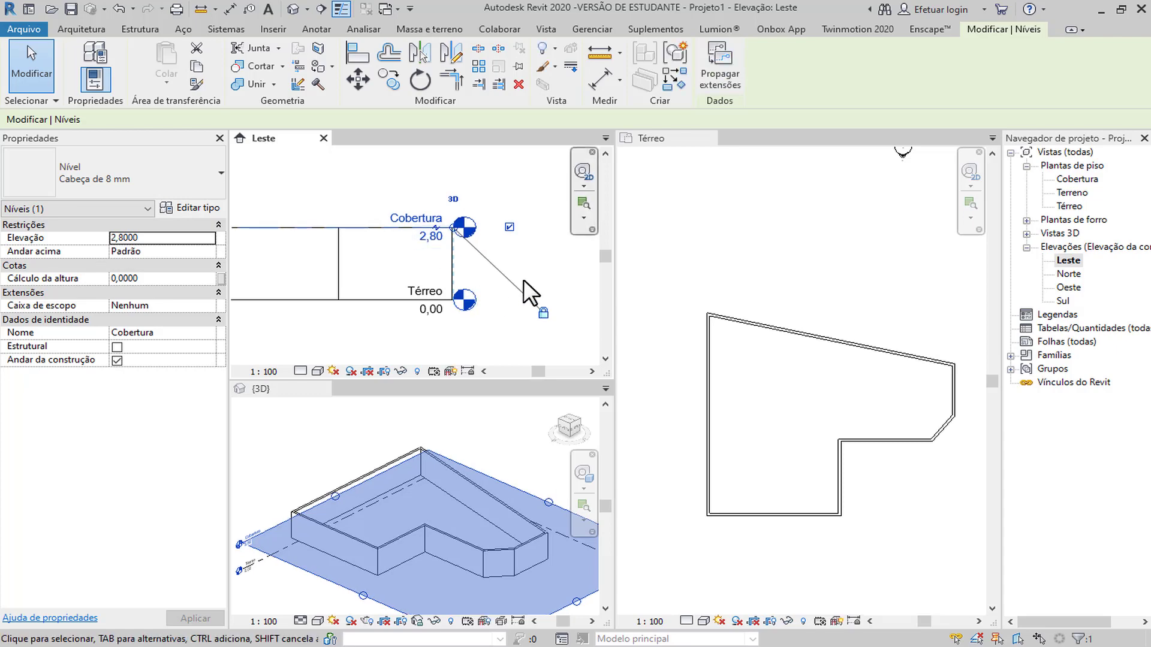
click(535, 257)
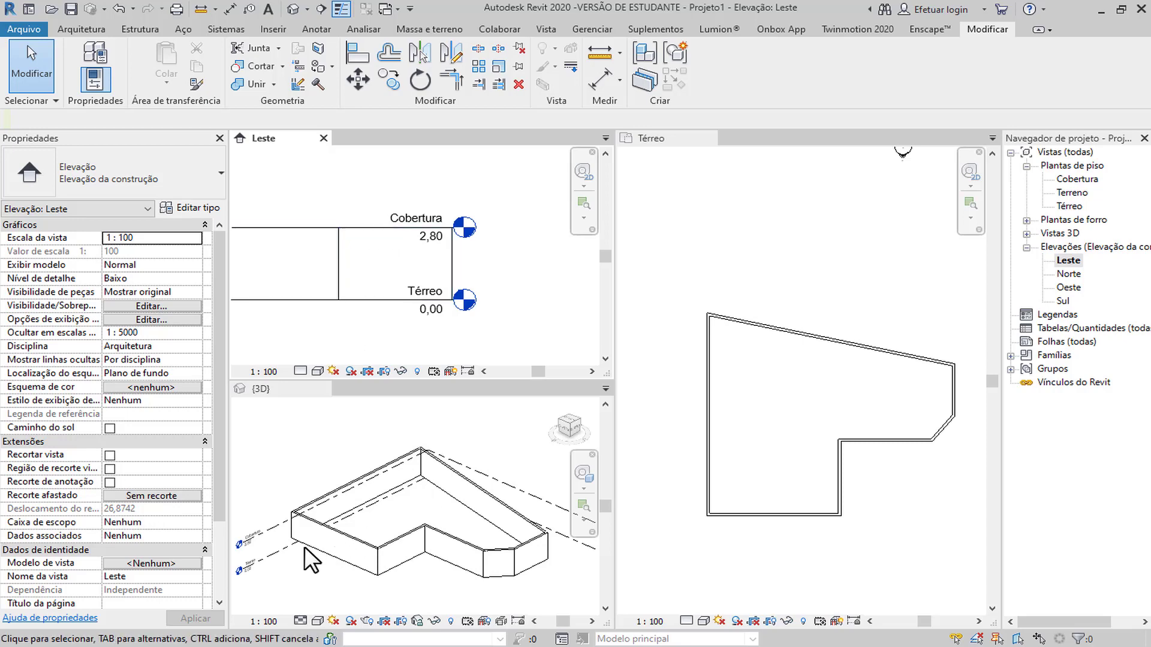
Select the whole wall chain in the 3D view and examine its height against the levels in the Leste elevation.
click(354, 538)
key(Tab)
click(354, 538)
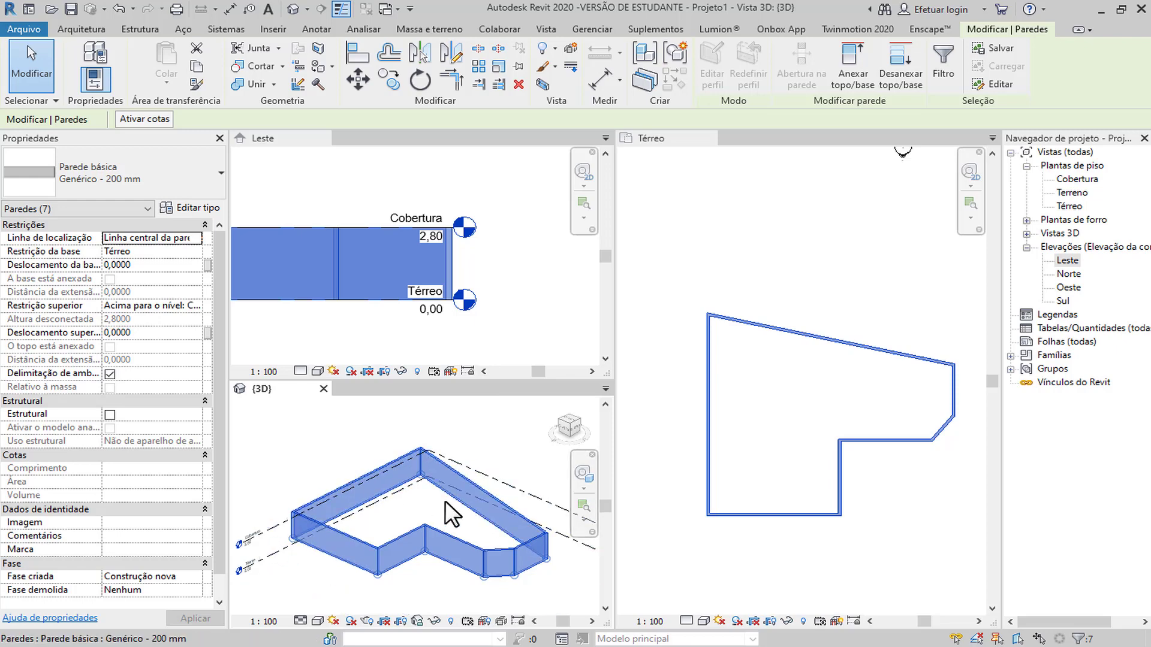
click(533, 316)
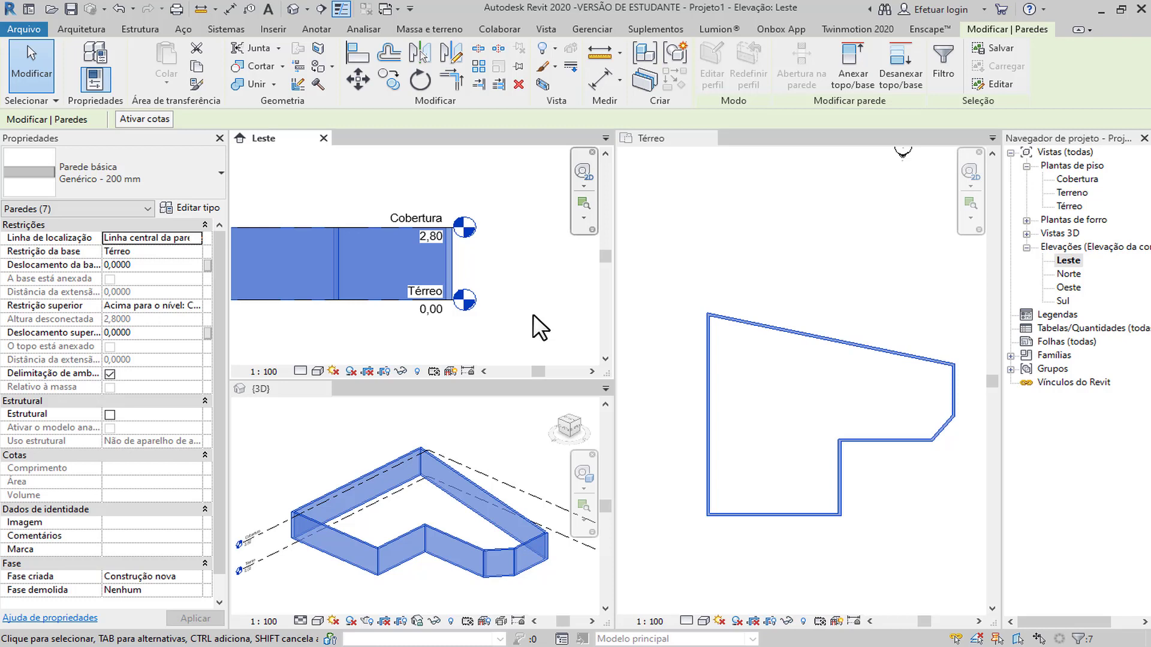
click(519, 307)
scroll(470, 279, down, 2)
middle_drag(470, 279, 548, 289)
scroll(319, 257, down, 2)
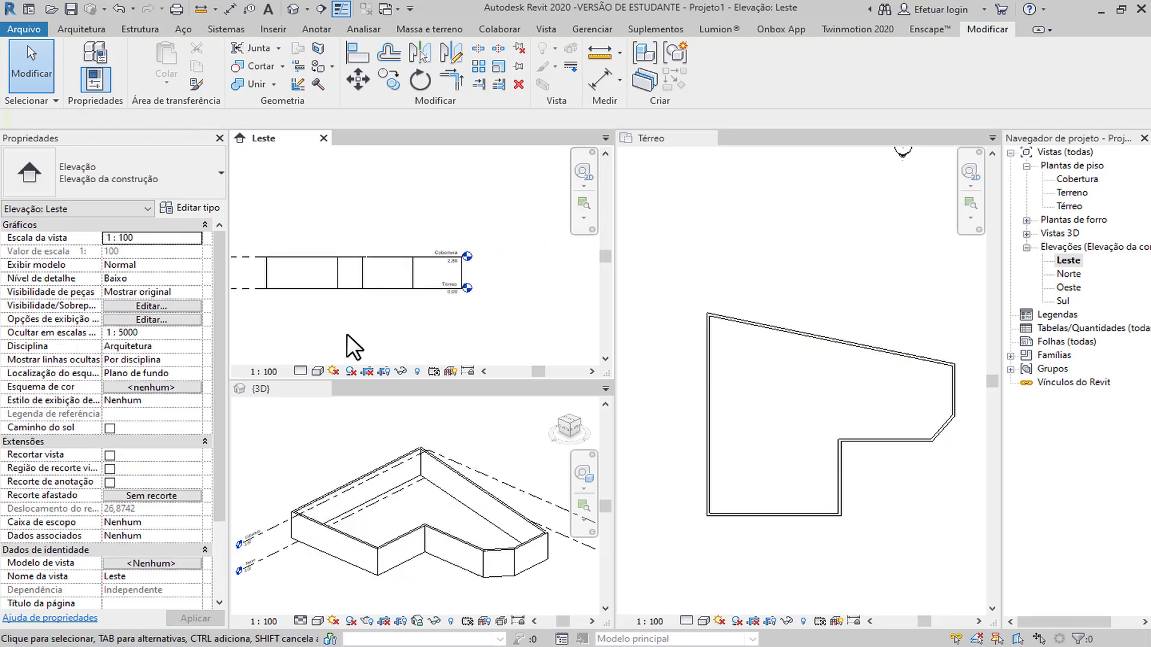
Close the Leste and 3D views, keeping only the Térreo plan open with the building and elevation markers in view.
click(279, 525)
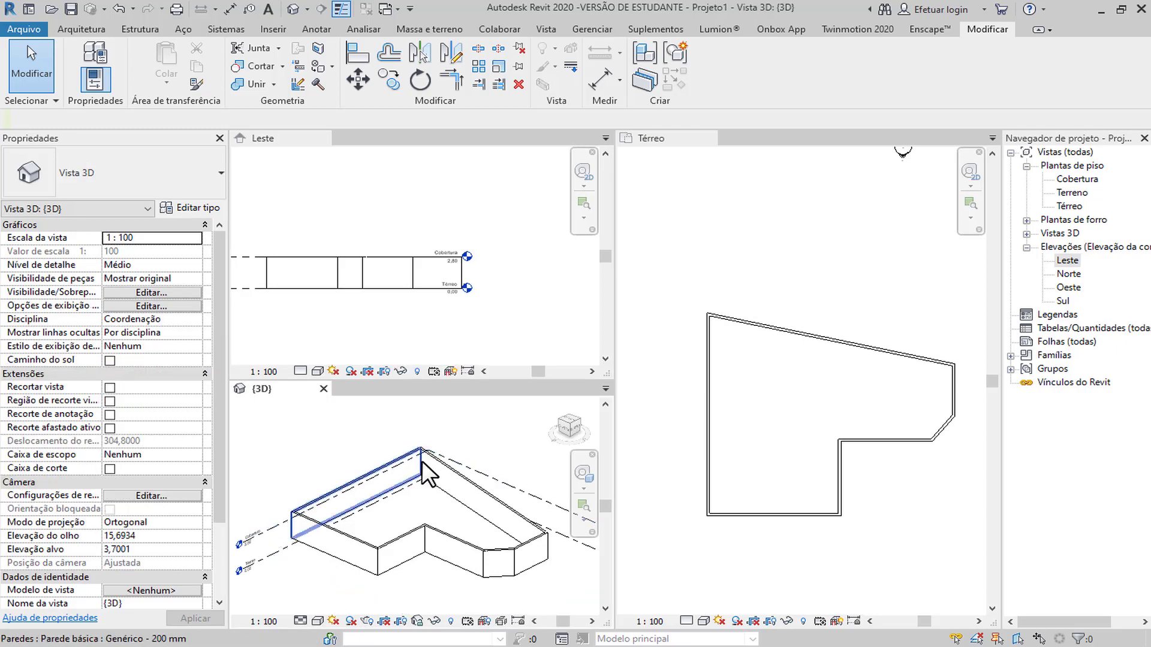
scroll(844, 364, down, 1)
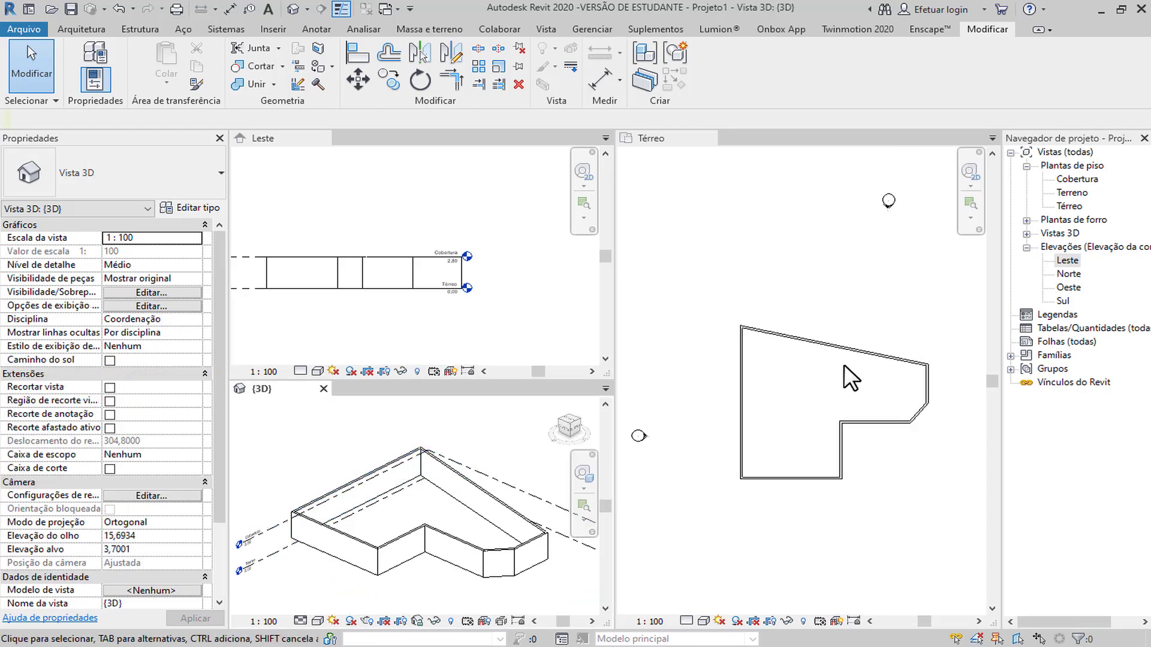
scroll(844, 365, down, 1)
click(833, 353)
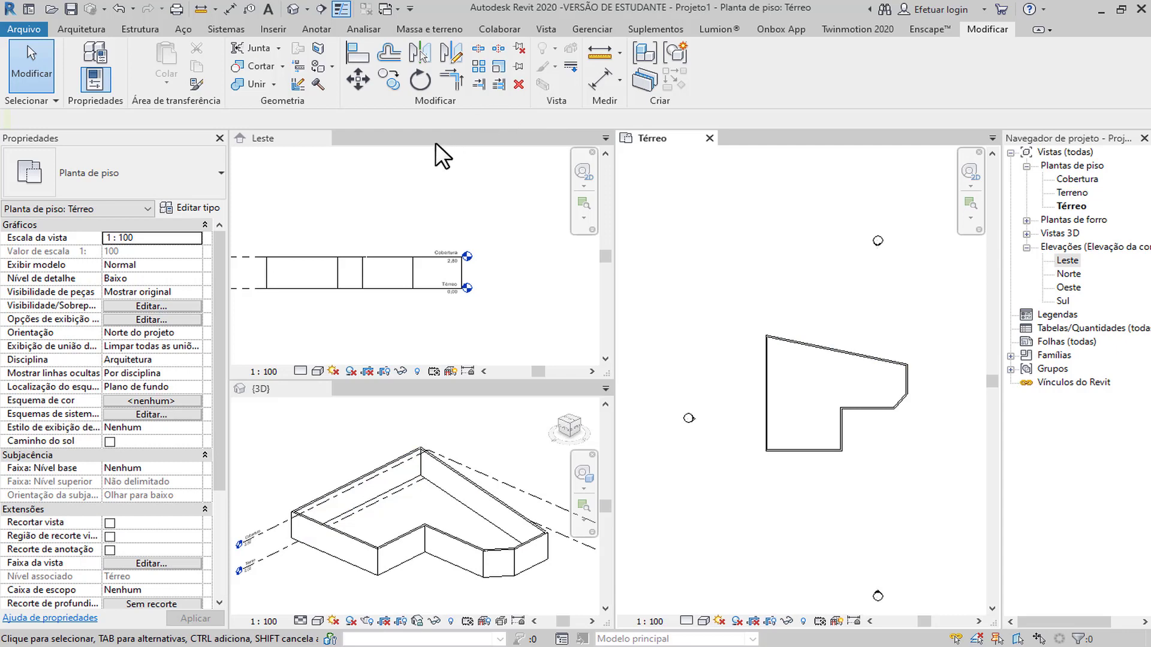
click(322, 139)
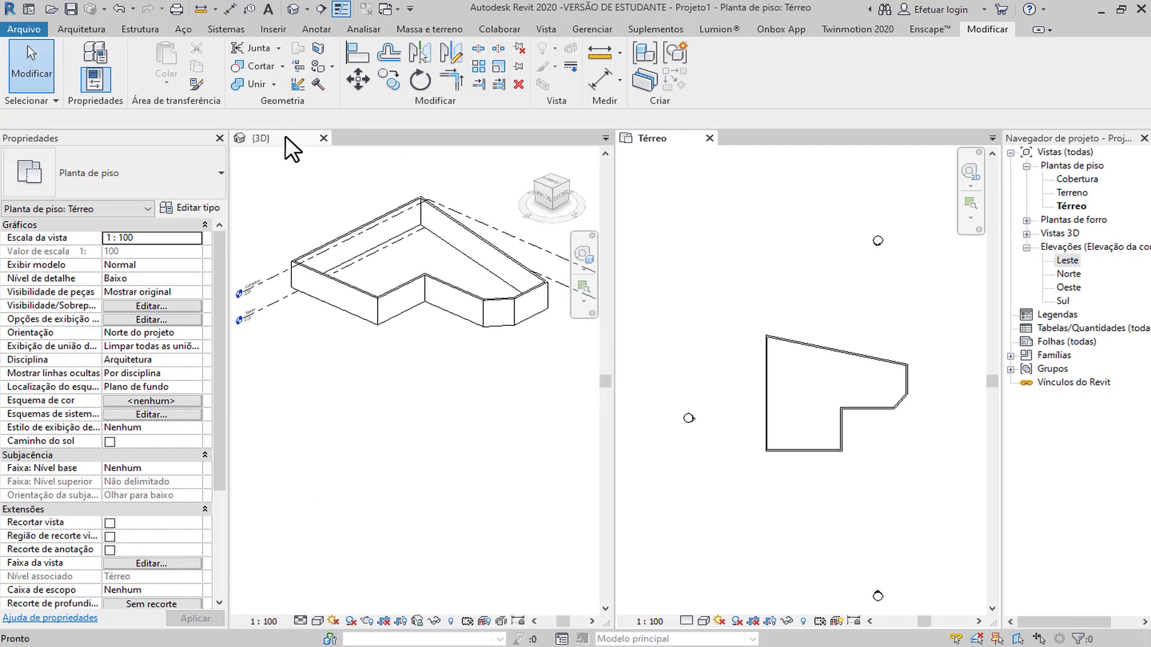
middle_click(286, 135)
middle_drag(498, 387, 556, 351)
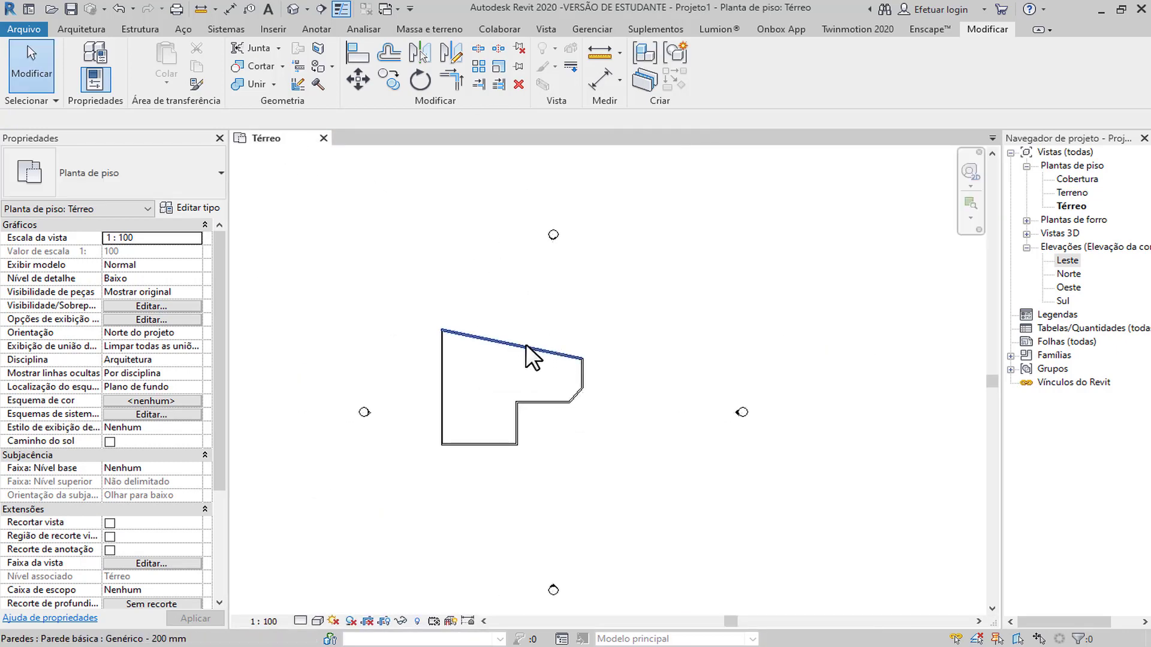
Delete the entire chain of perimeter walls from the Térreo plan.
key(Tab)
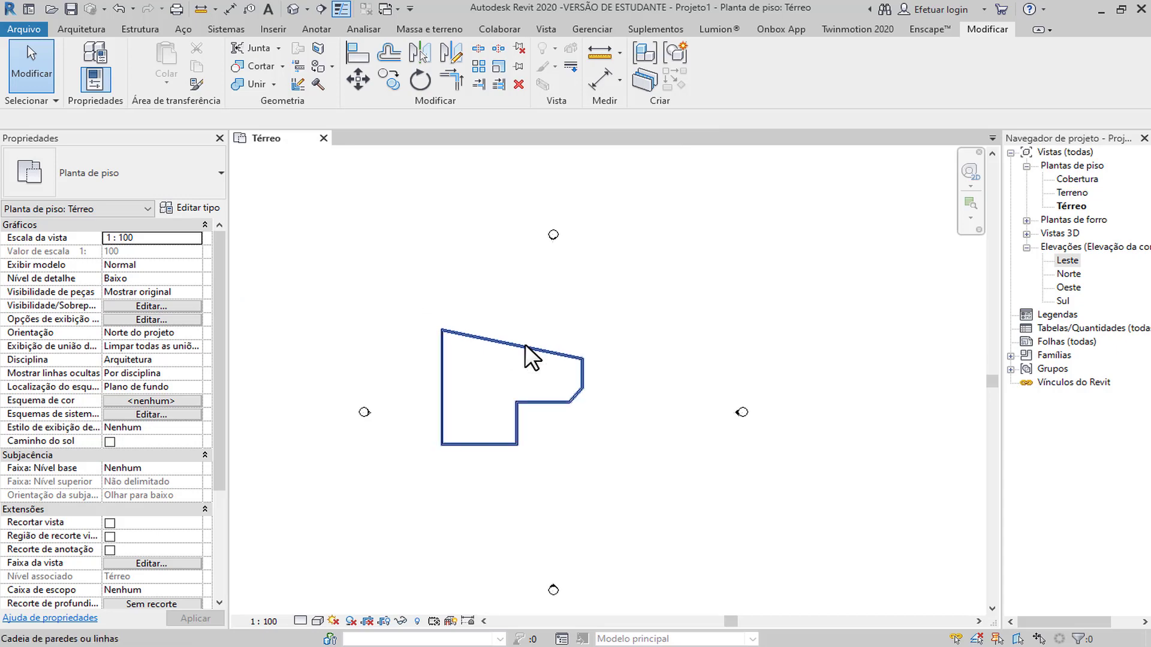
click(525, 344)
key(Delete)
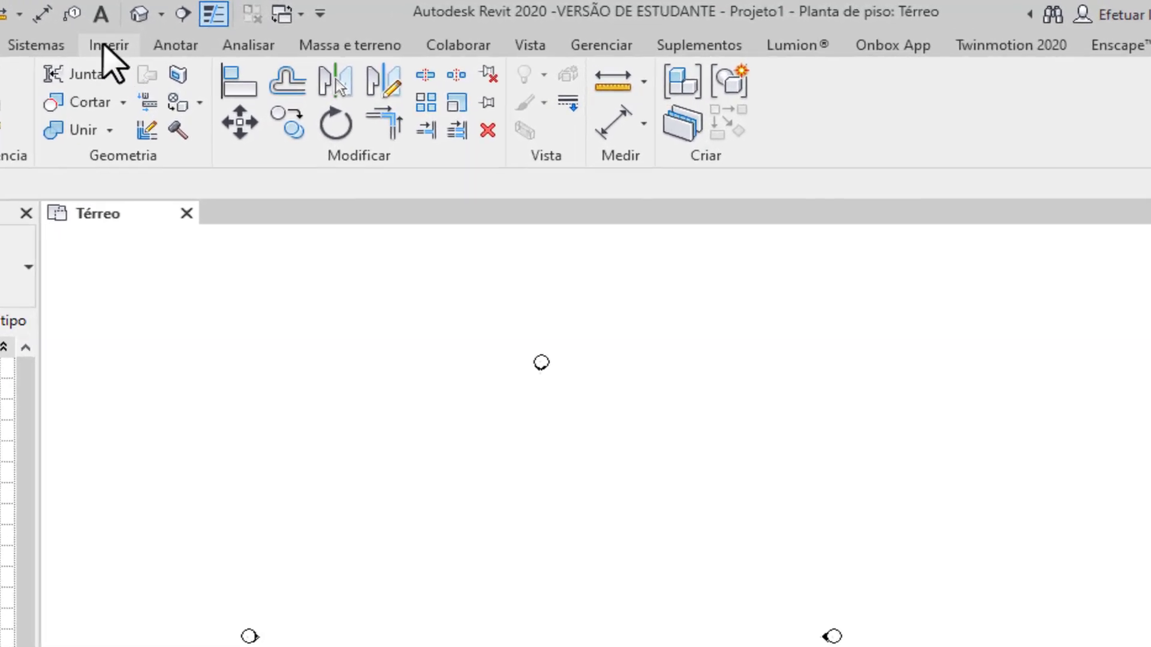
Start a CAD import of tutorialcad.com_CT-38 77m2.dwg, restricted to the current view only.
click(99, 45)
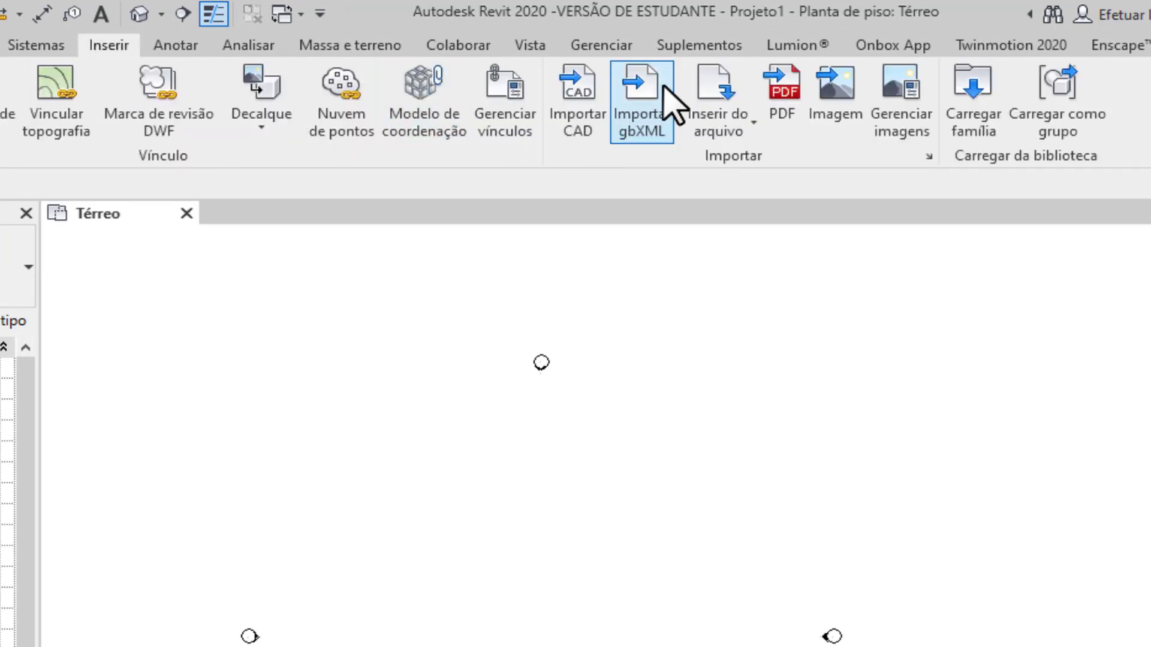
click(576, 114)
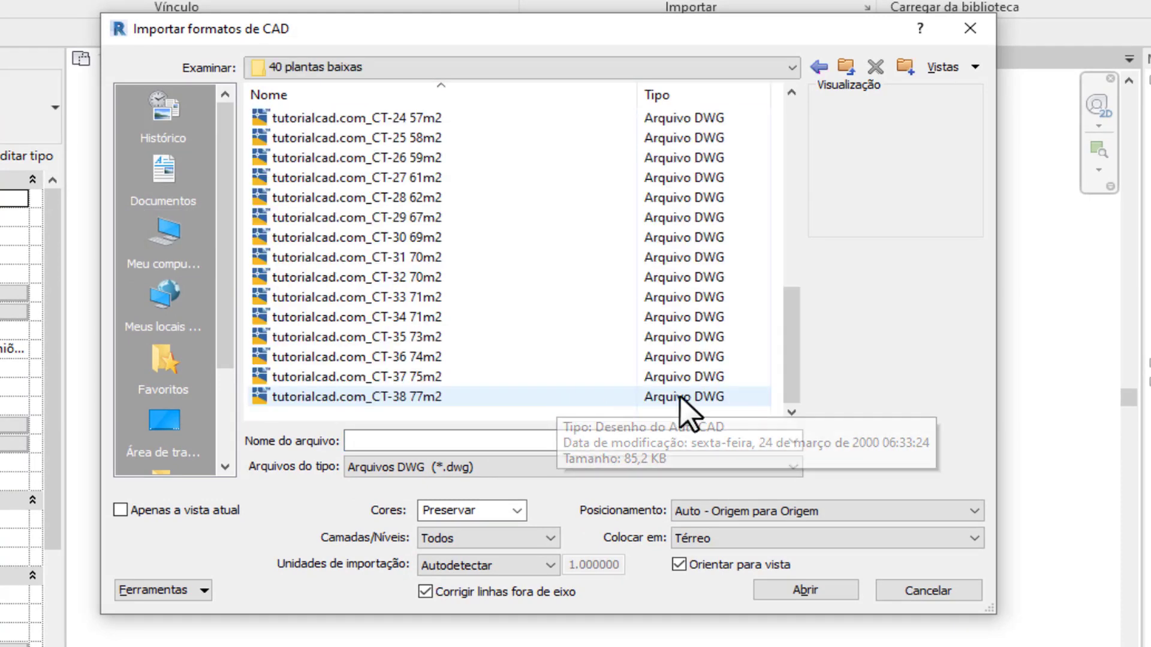
click(604, 398)
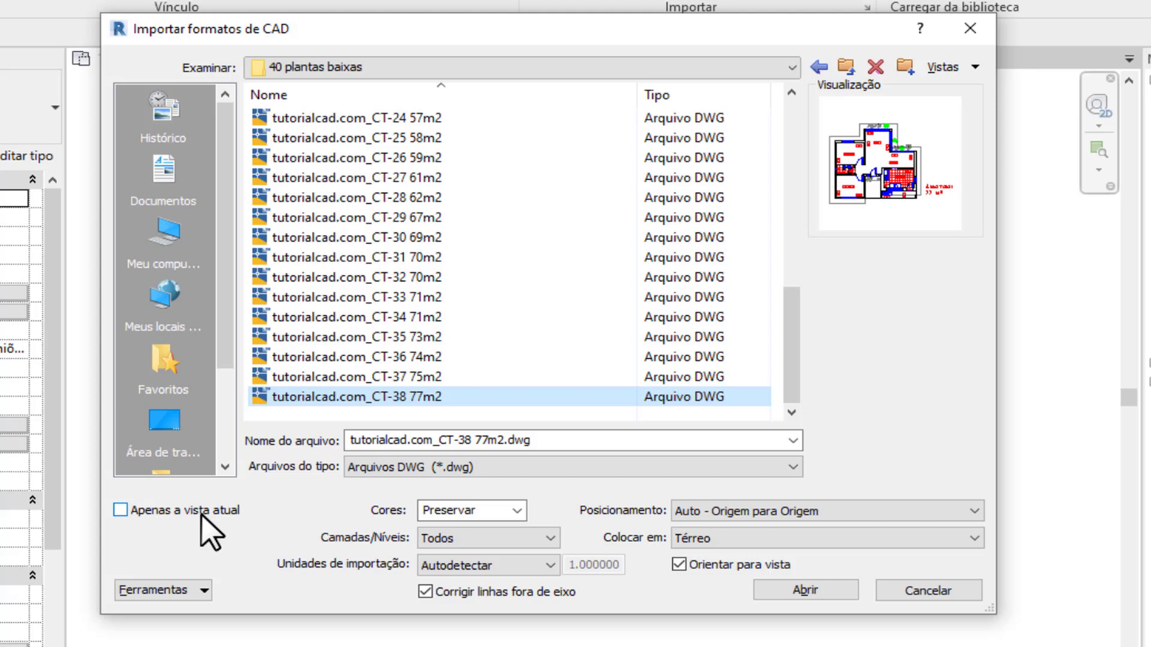
click(150, 512)
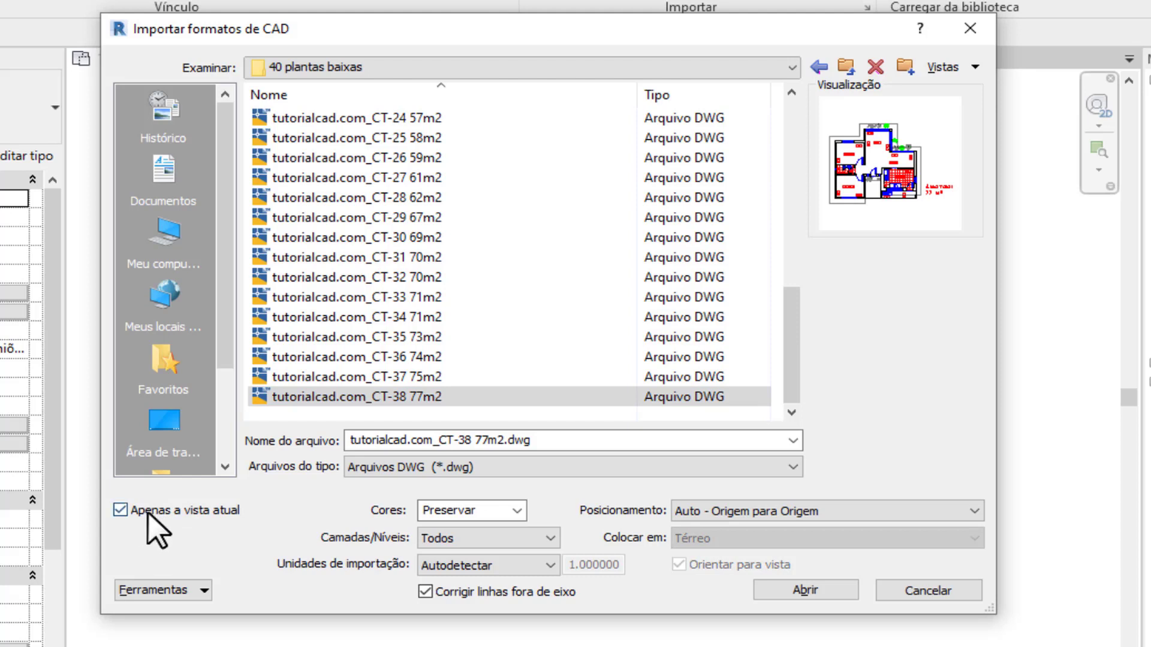
click(147, 511)
click(767, 538)
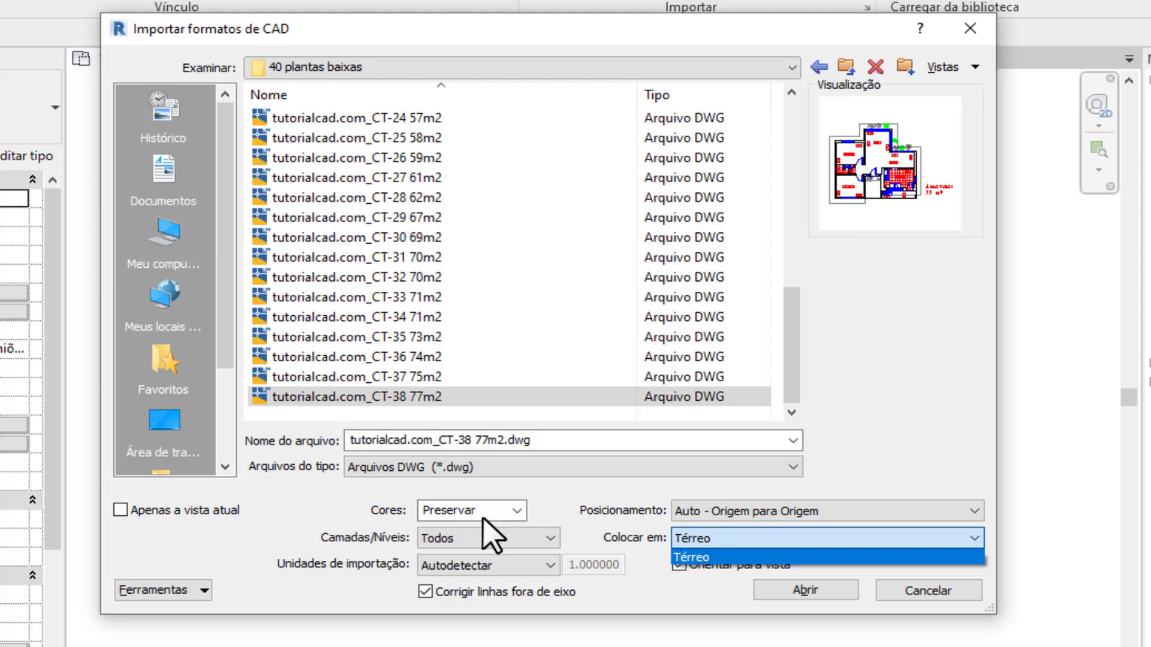
click(136, 509)
click(122, 510)
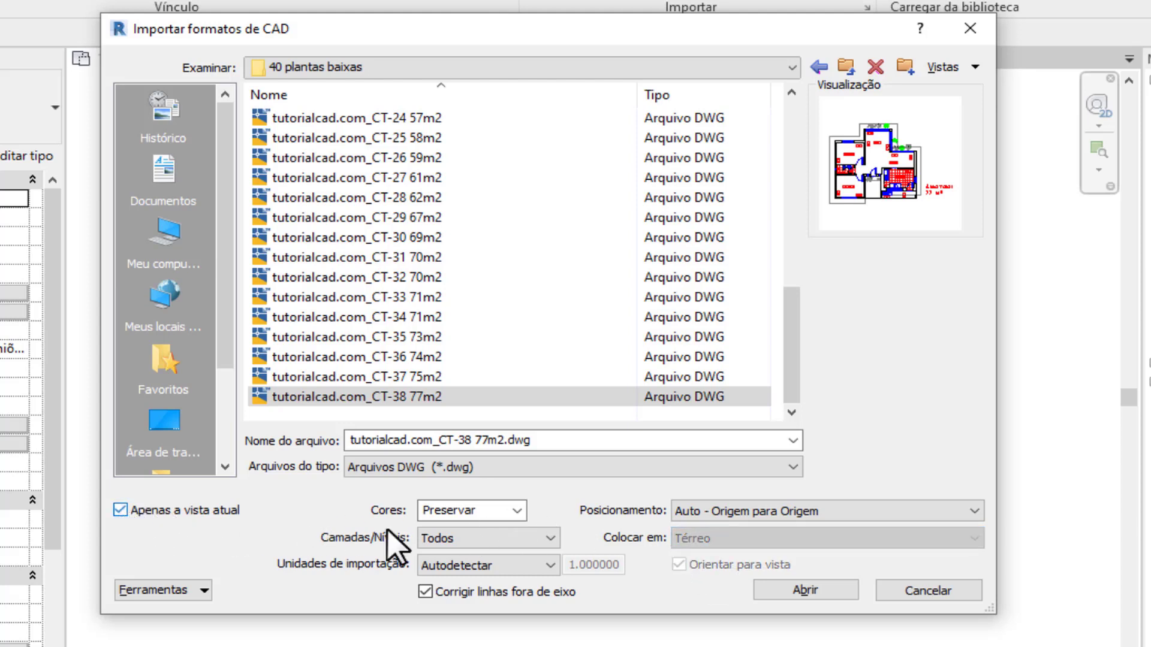
Keep the import colours on Preservar and layers on Todos, and set the import units to metro.
click(516, 510)
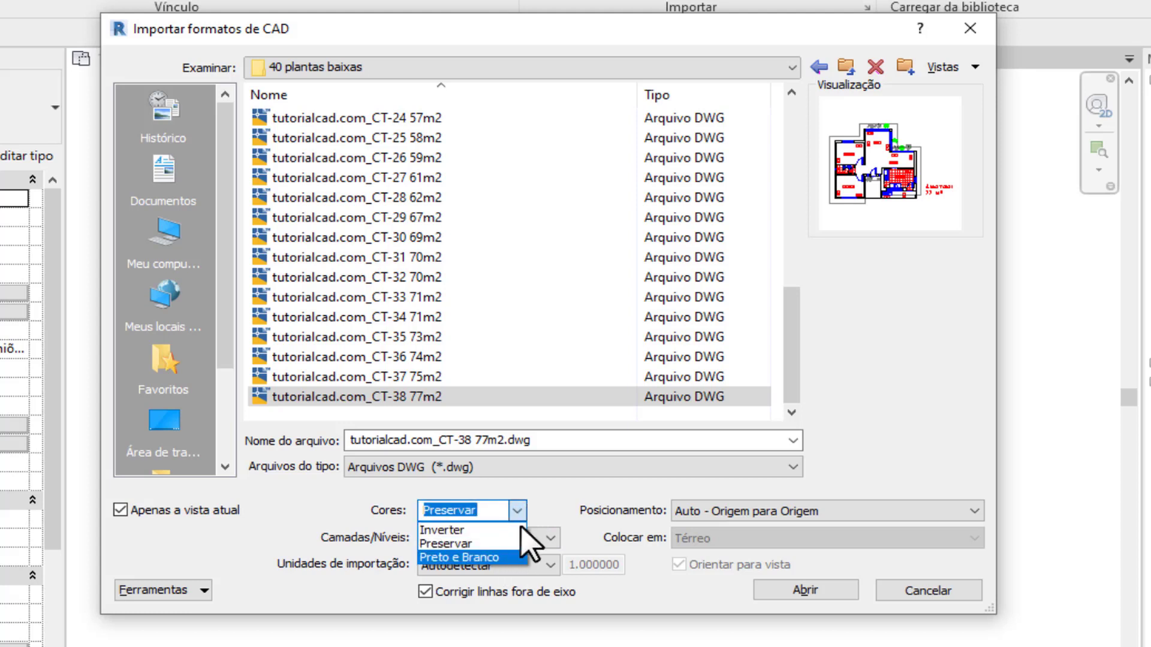
click(544, 510)
click(548, 538)
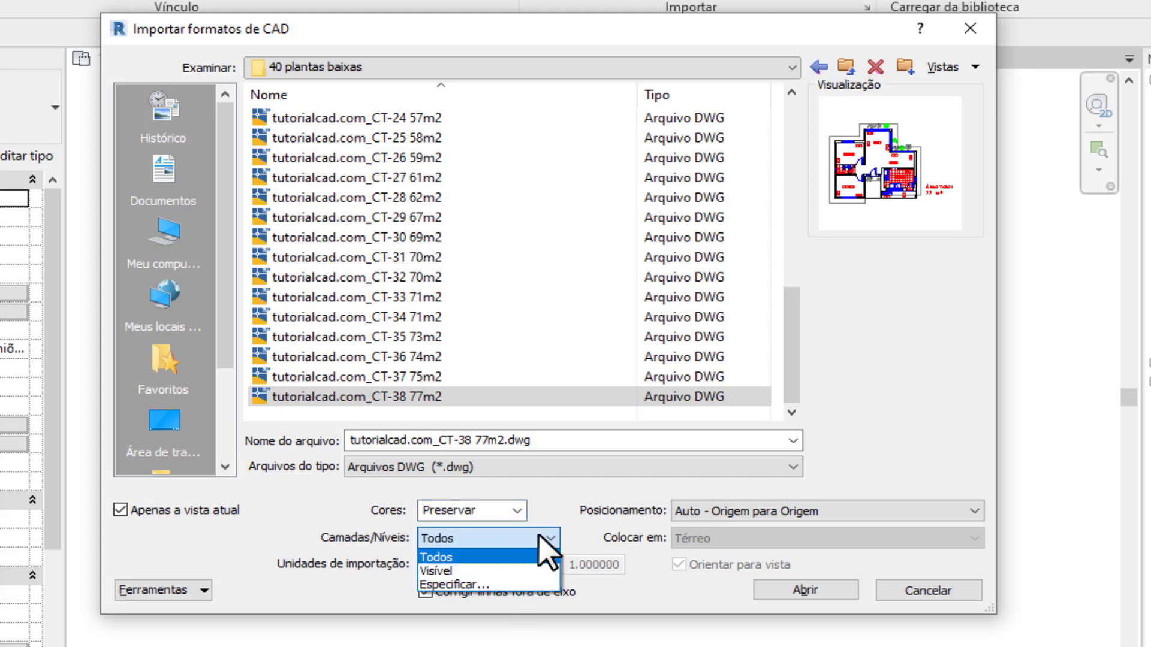
click(558, 499)
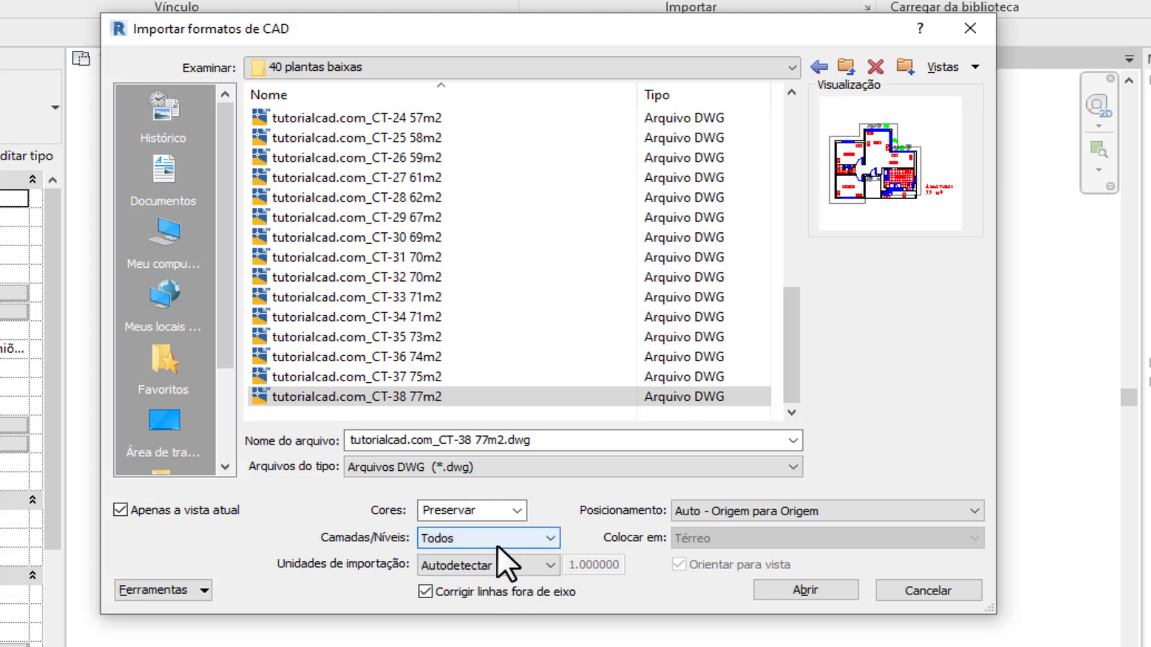
click(519, 568)
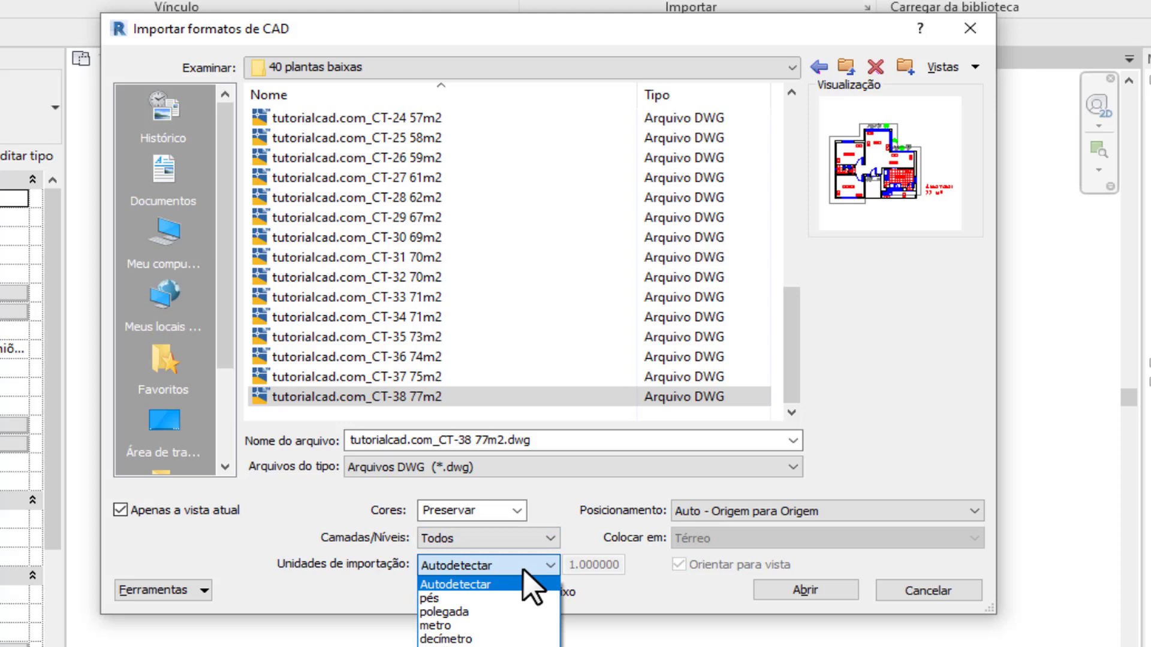
click(484, 625)
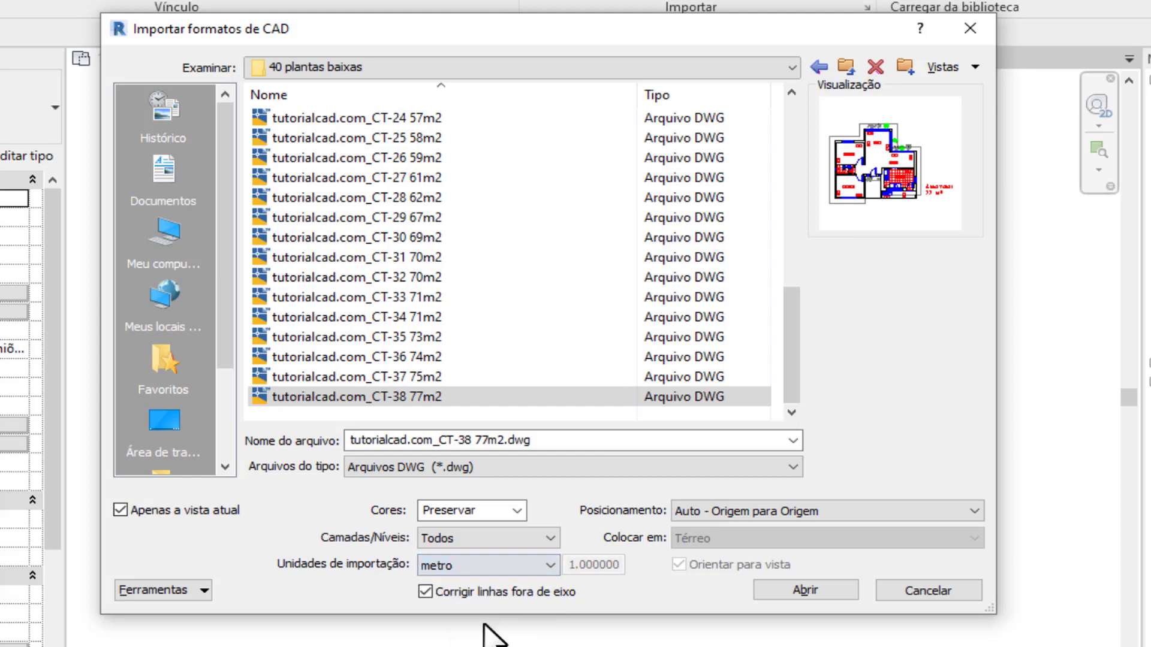
Import the drawing with Manual - Centro positioning and place it midway between the four elevation markers.
click(733, 506)
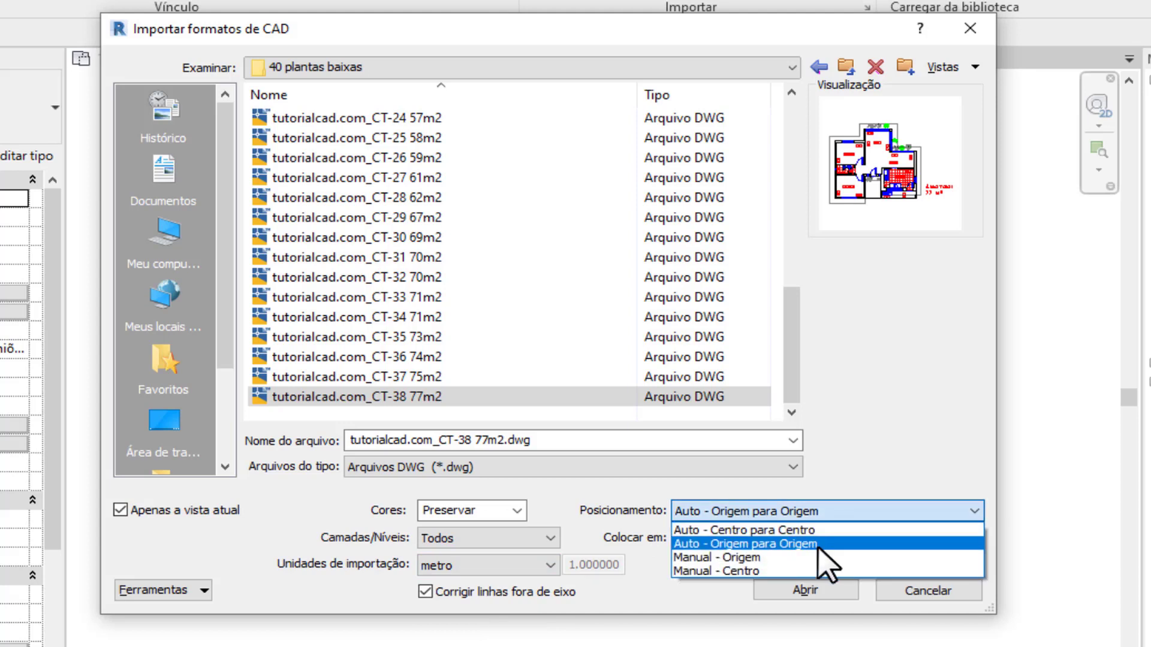
click(727, 571)
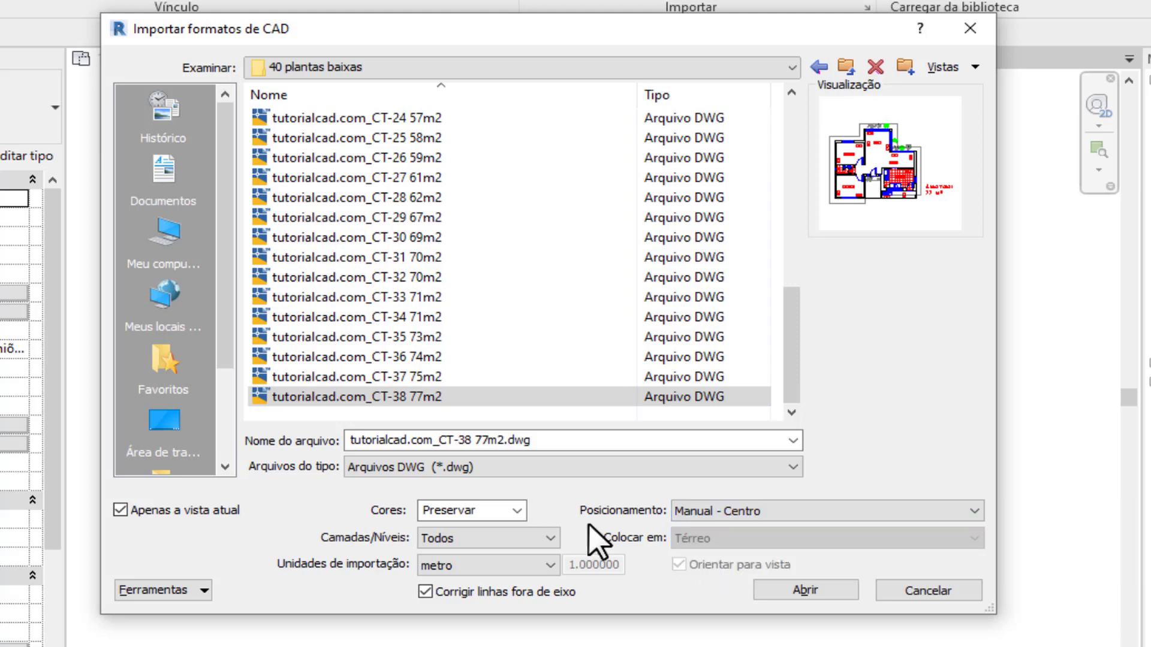
click(802, 592)
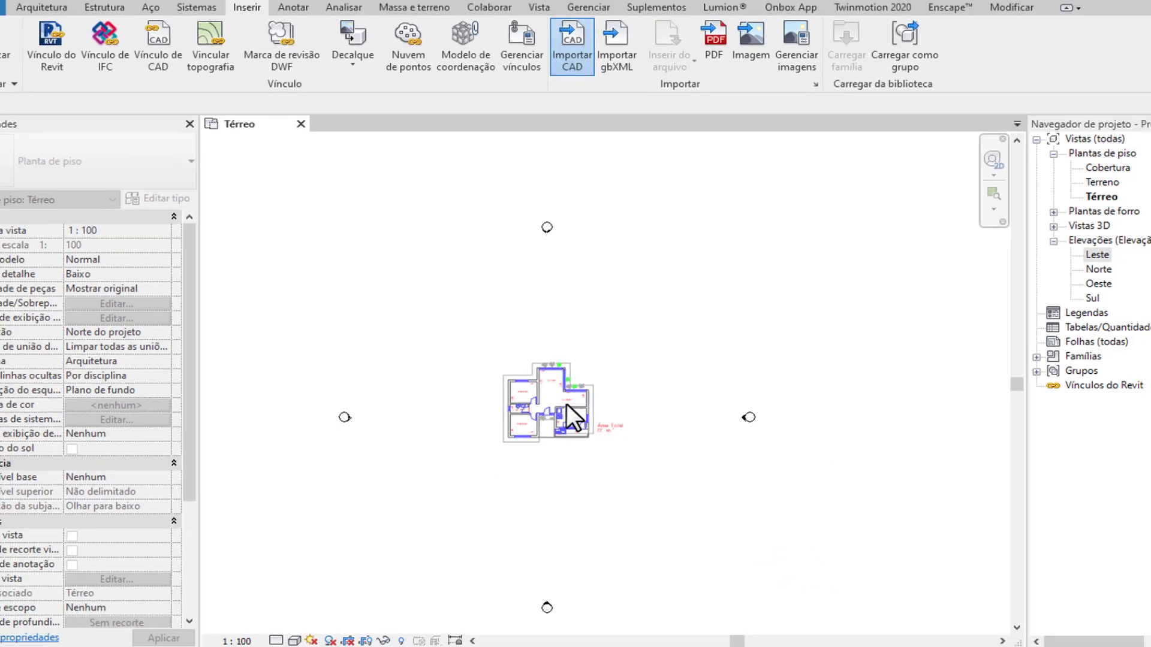
click(539, 422)
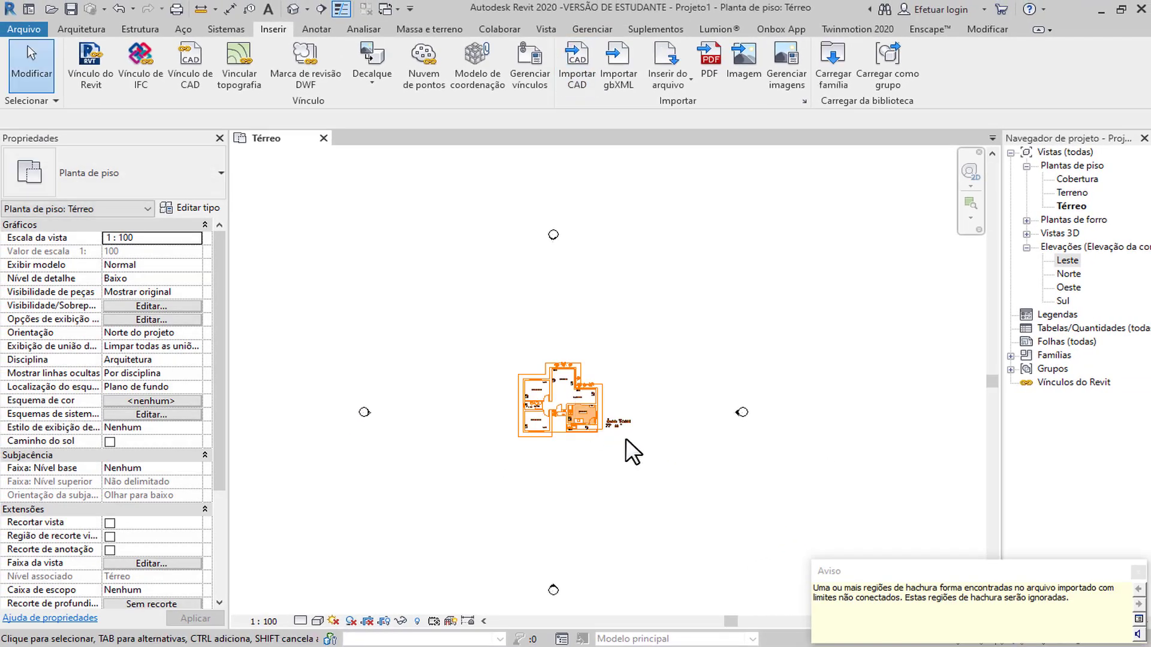
scroll(521, 352, up, 5)
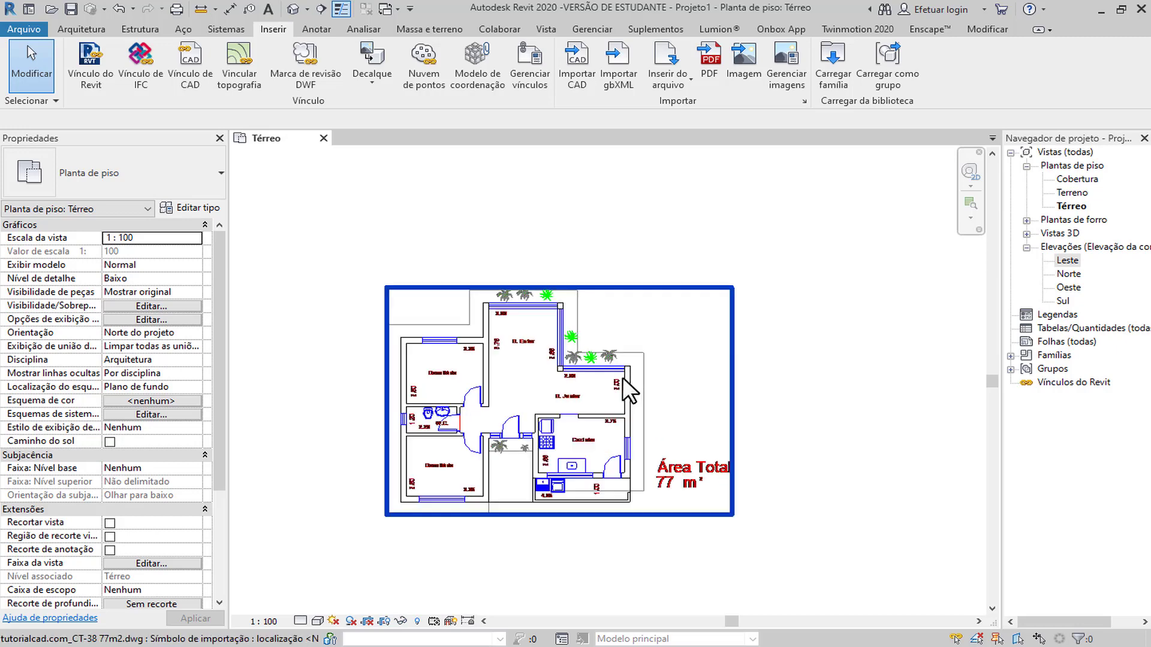
scroll(392, 466, up, 3)
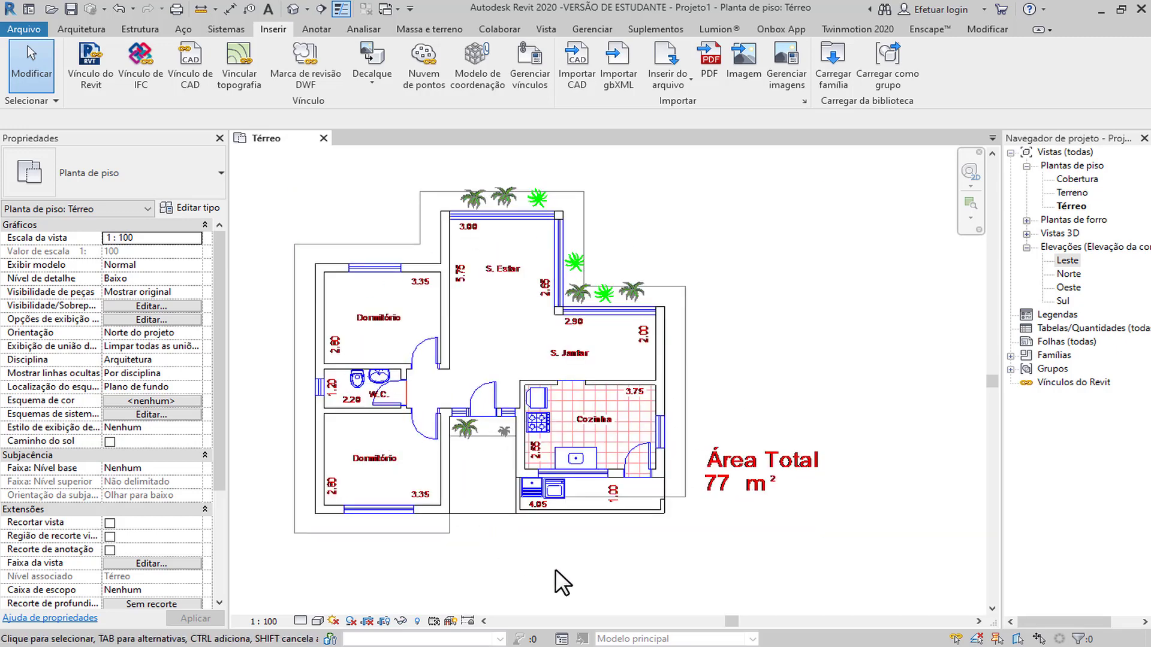
Pin the imported floor plan drawing in place.
click(466, 510)
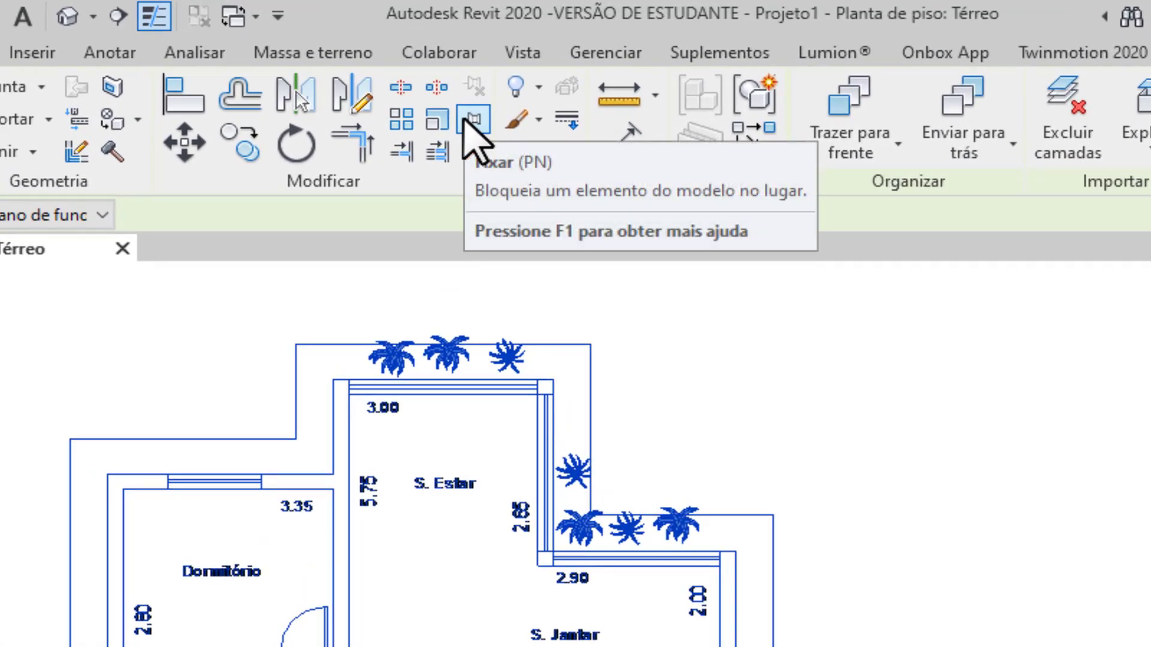
click(473, 120)
click(992, 488)
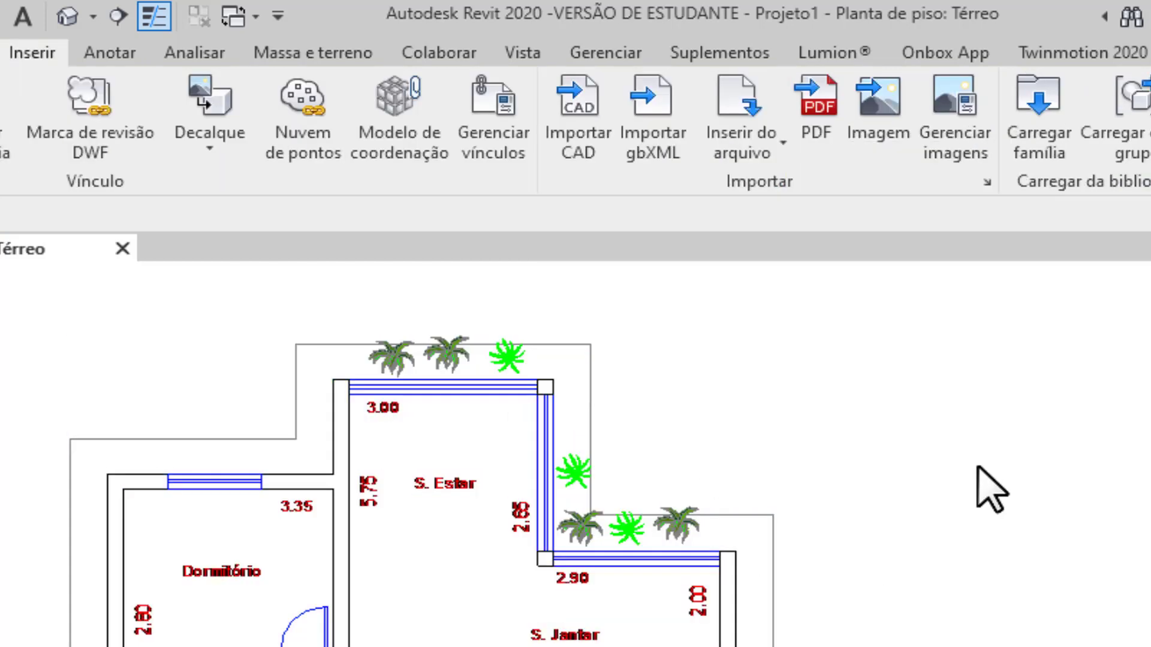
Select the imported drawing again to check that it is pinned, leaving it deselected.
click(282, 475)
key(Escape)
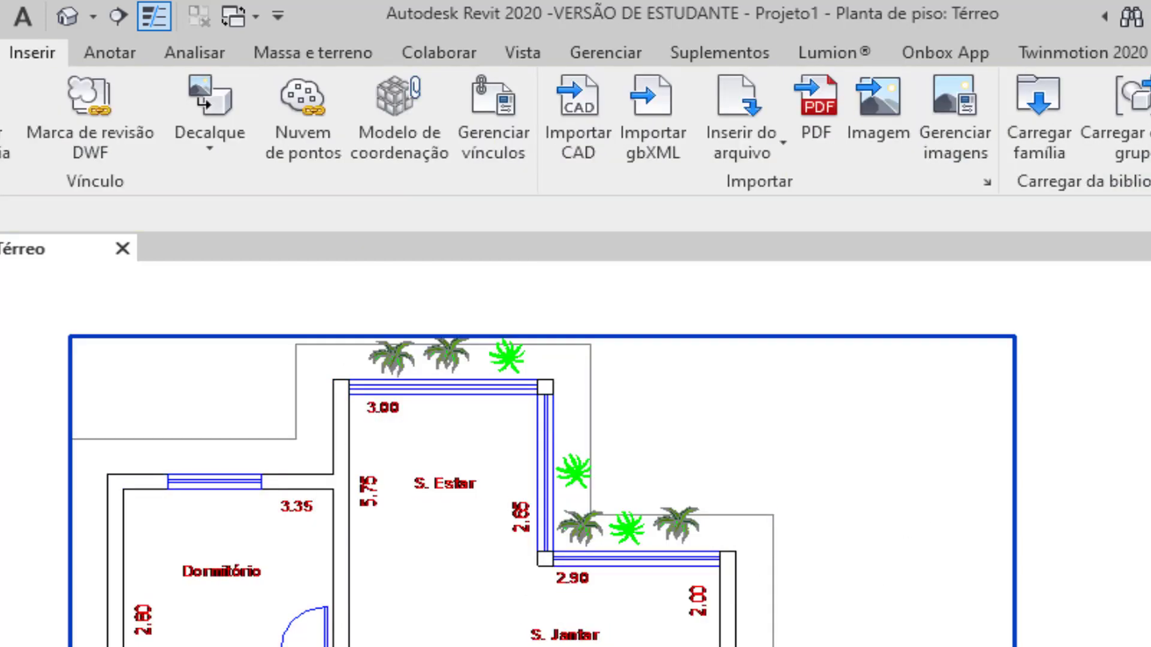
click(157, 506)
click(959, 509)
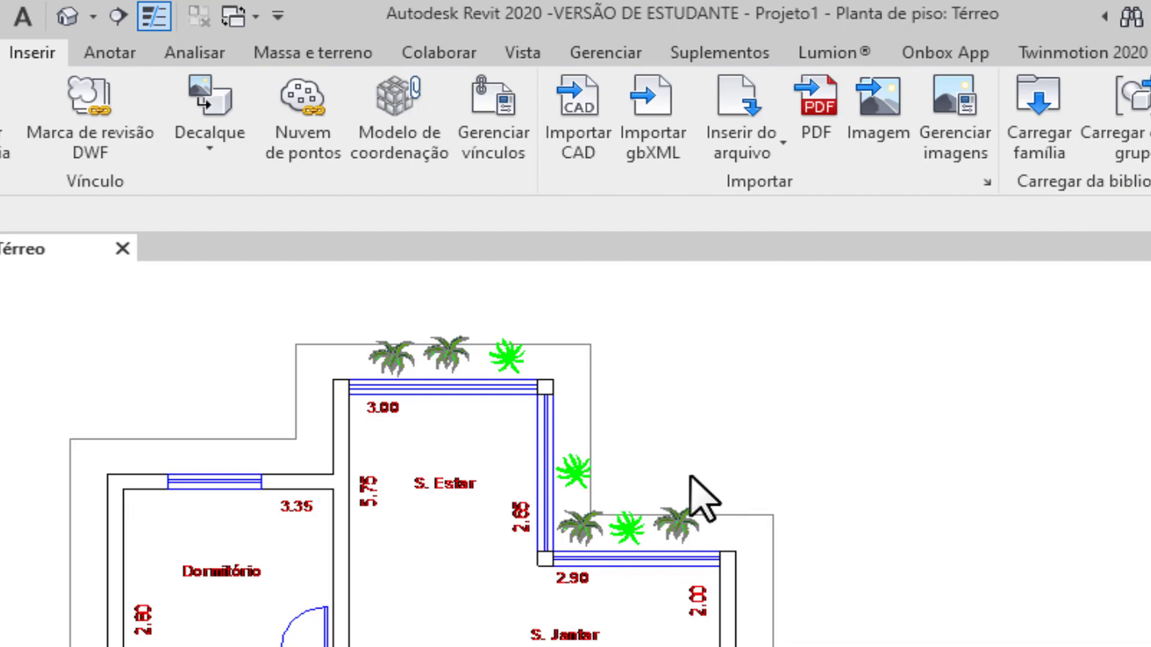
click(534, 391)
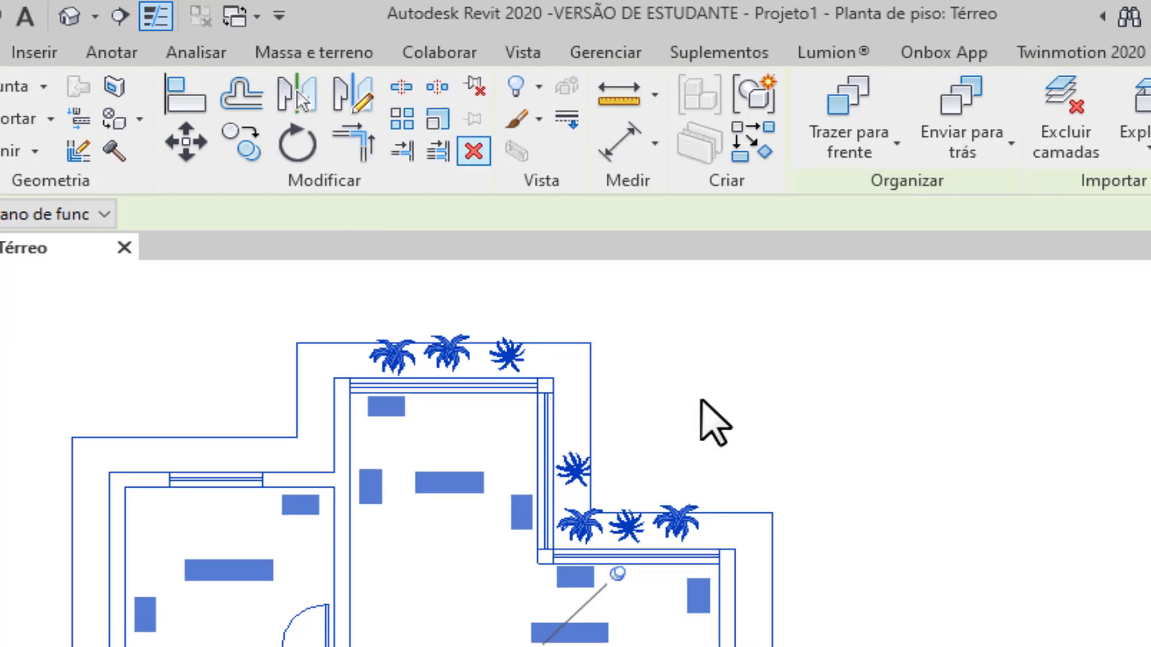
click(709, 405)
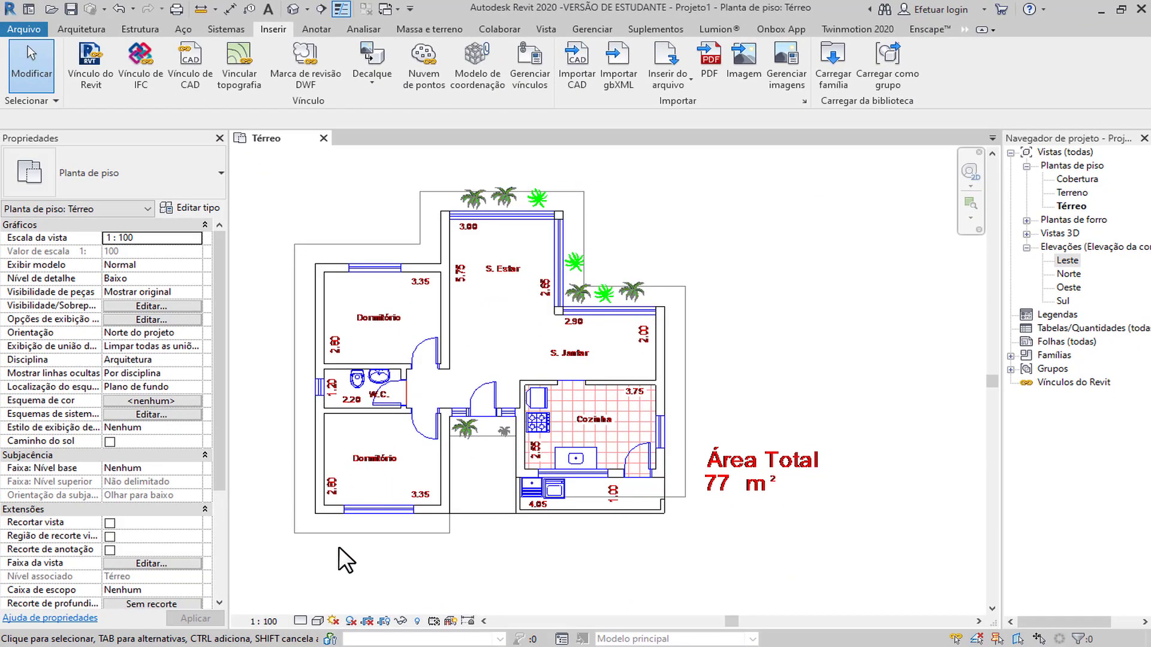
Measure the thickness of the wall on the living room's side, starting at its corner with the upper bedroom's outer wall.
middle_drag(354, 551, 479, 632)
scroll(359, 548, up, 2)
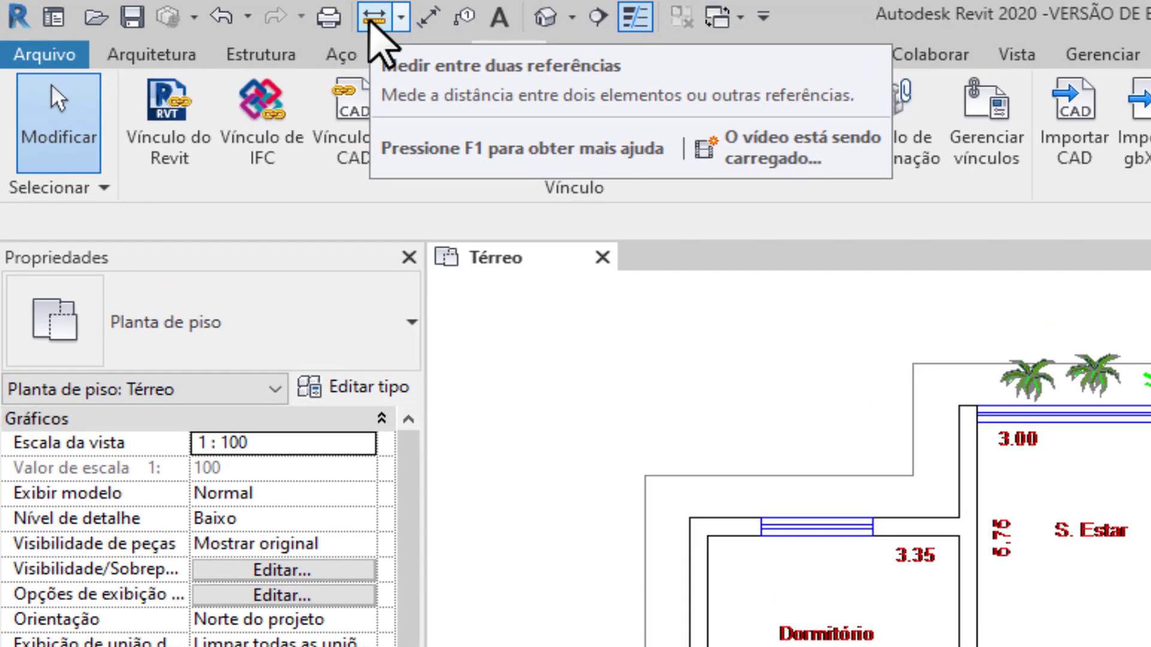
click(372, 20)
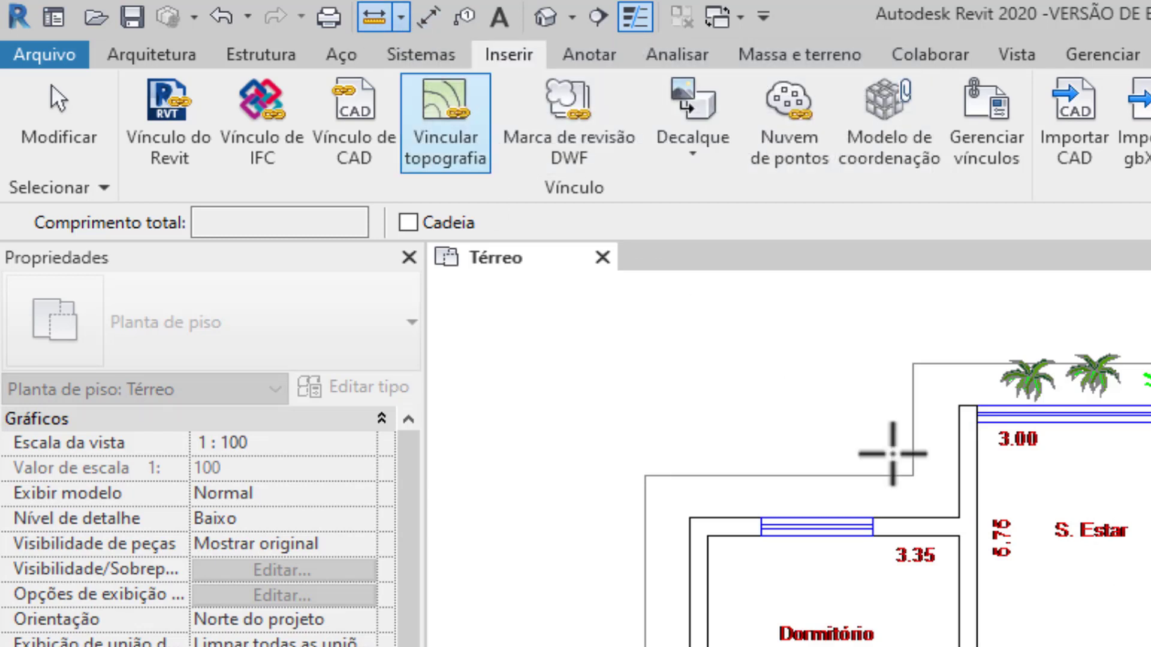
scroll(963, 527, up, 5)
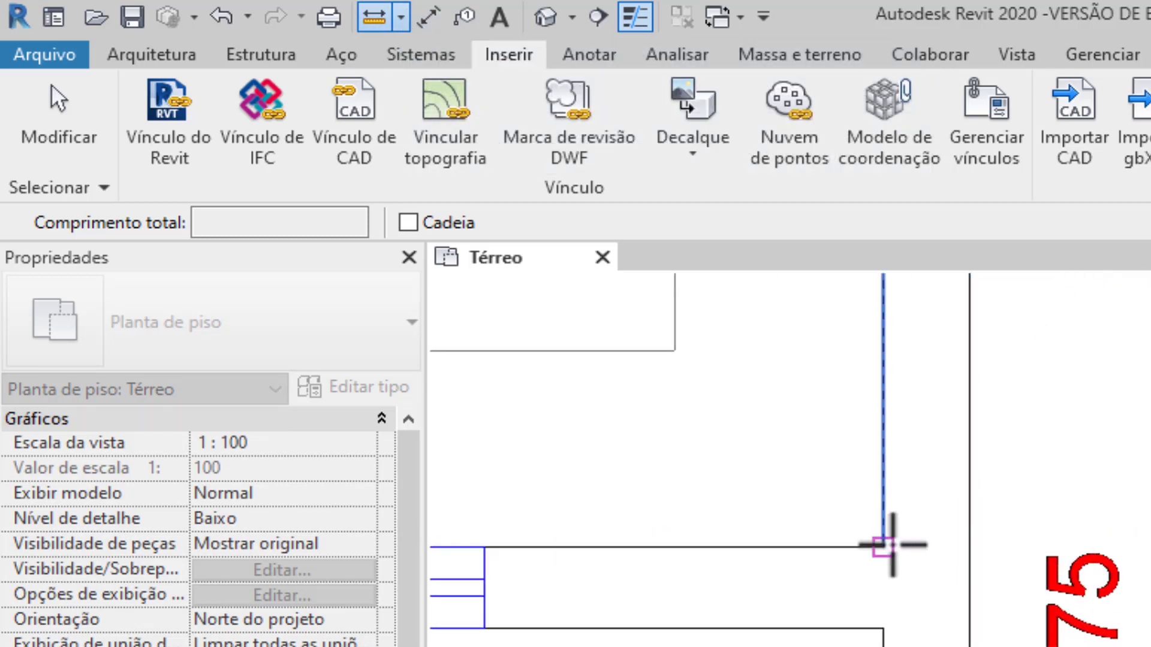
click(883, 546)
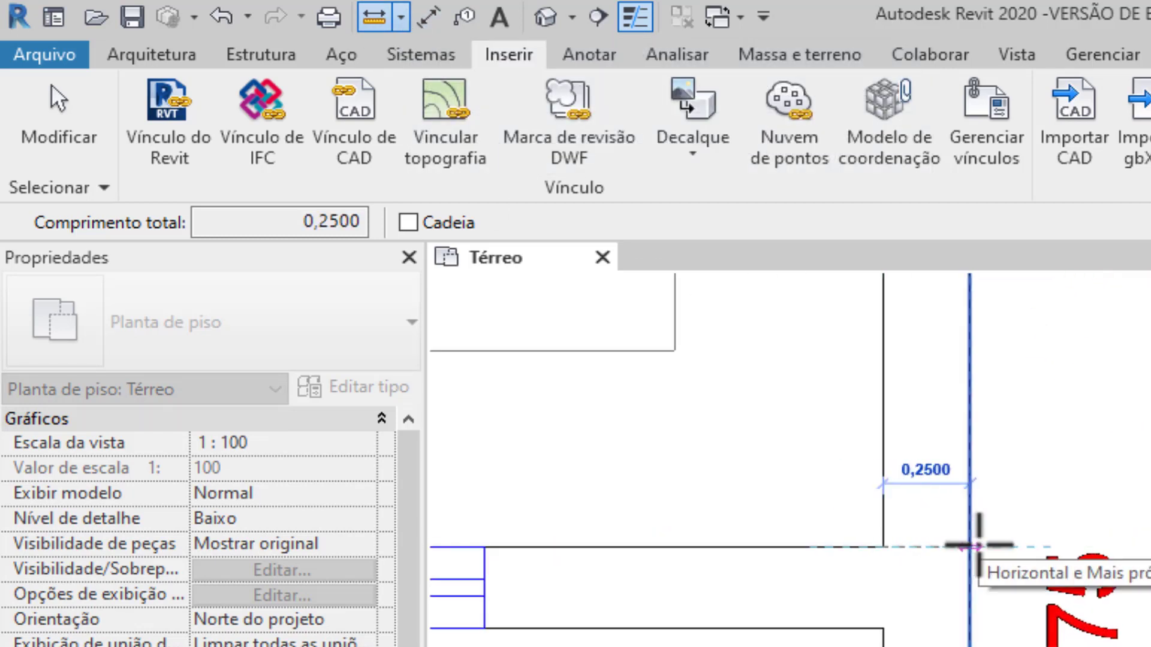
key(Escape)
key(Escape)
scroll(986, 558, down, 4)
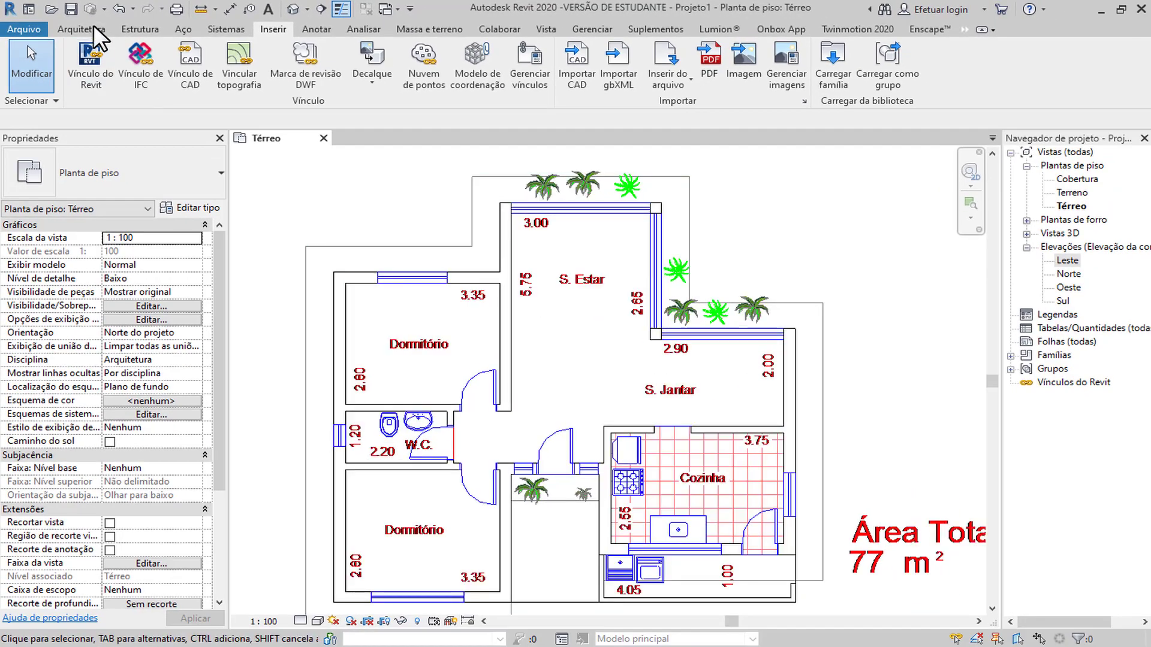
Start the Wall tool and look through the available wall types, keeping Genérico - 200 mm as the base type.
click(91, 29)
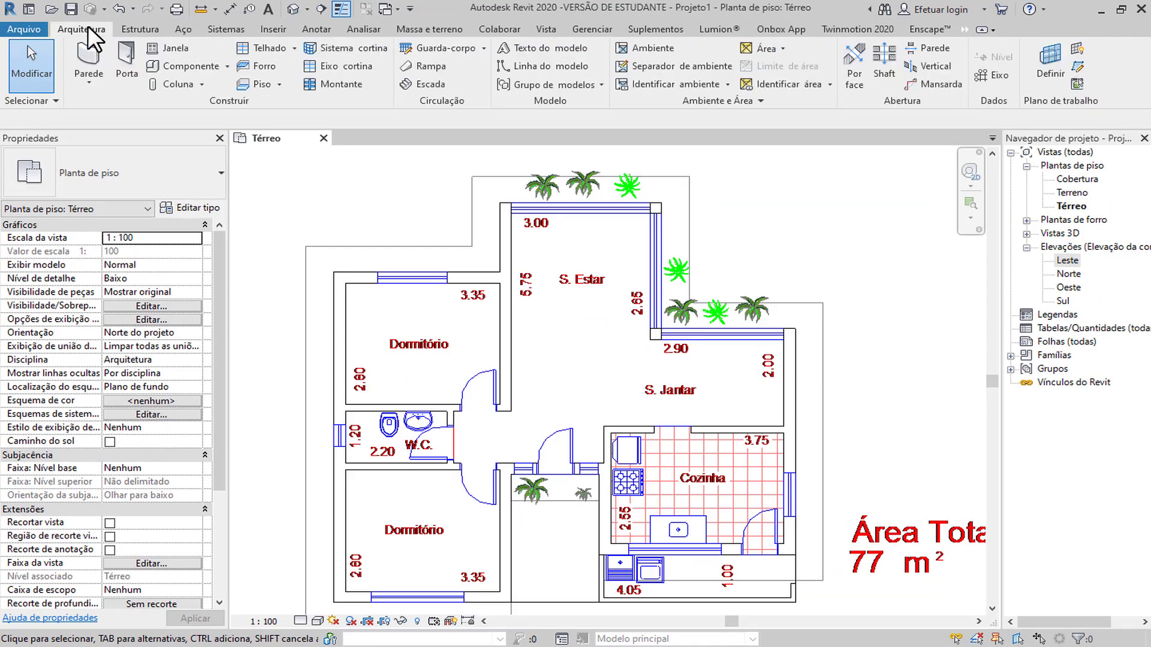
click(91, 51)
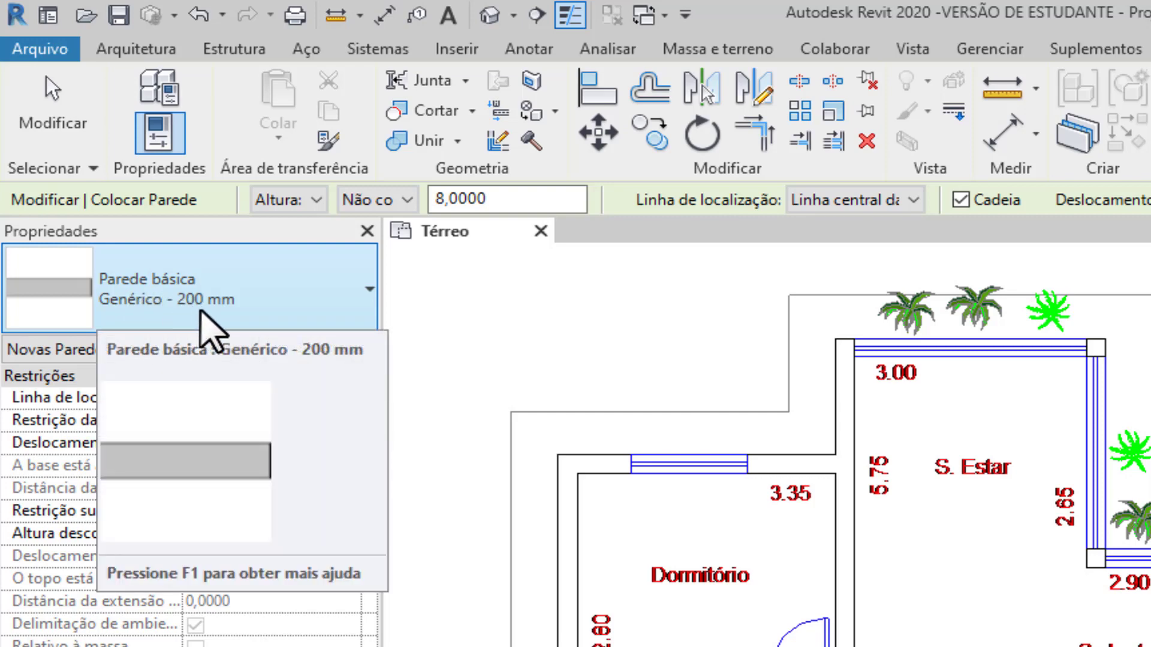
click(283, 300)
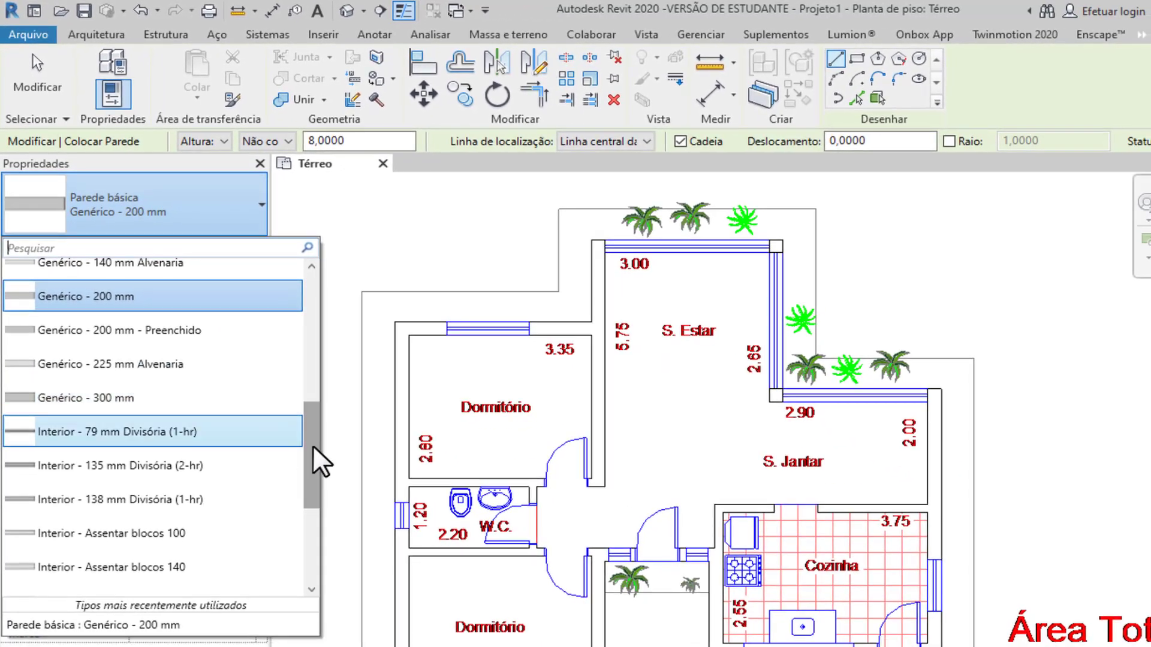
drag(368, 534, 367, 558)
drag(310, 468, 336, 440)
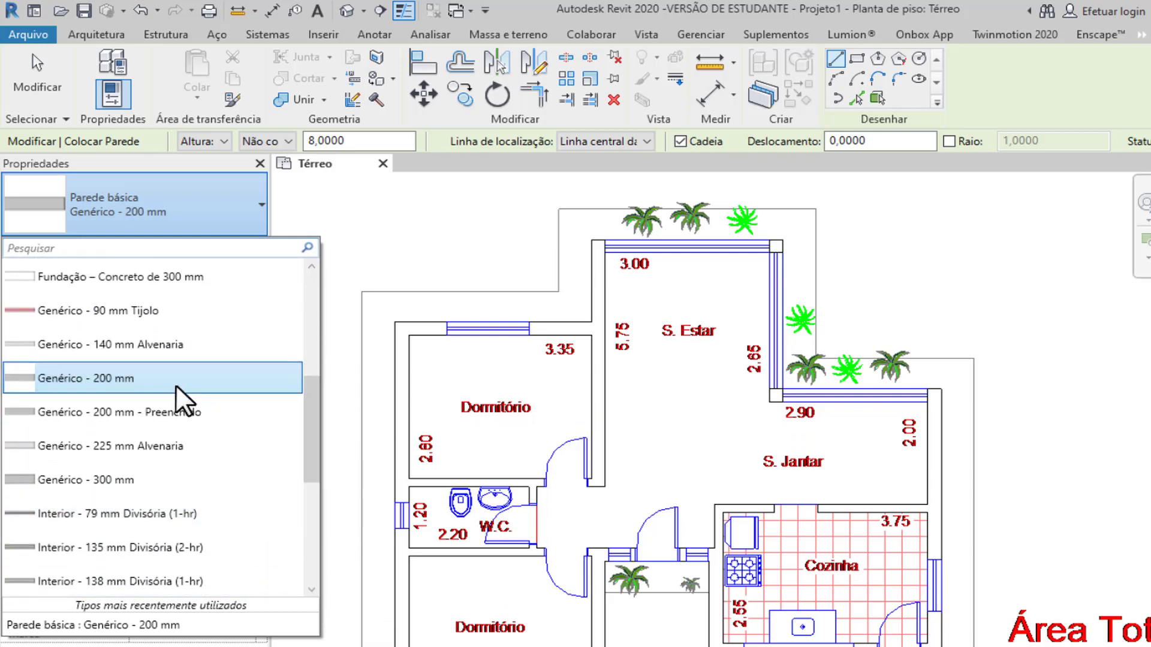
click(201, 217)
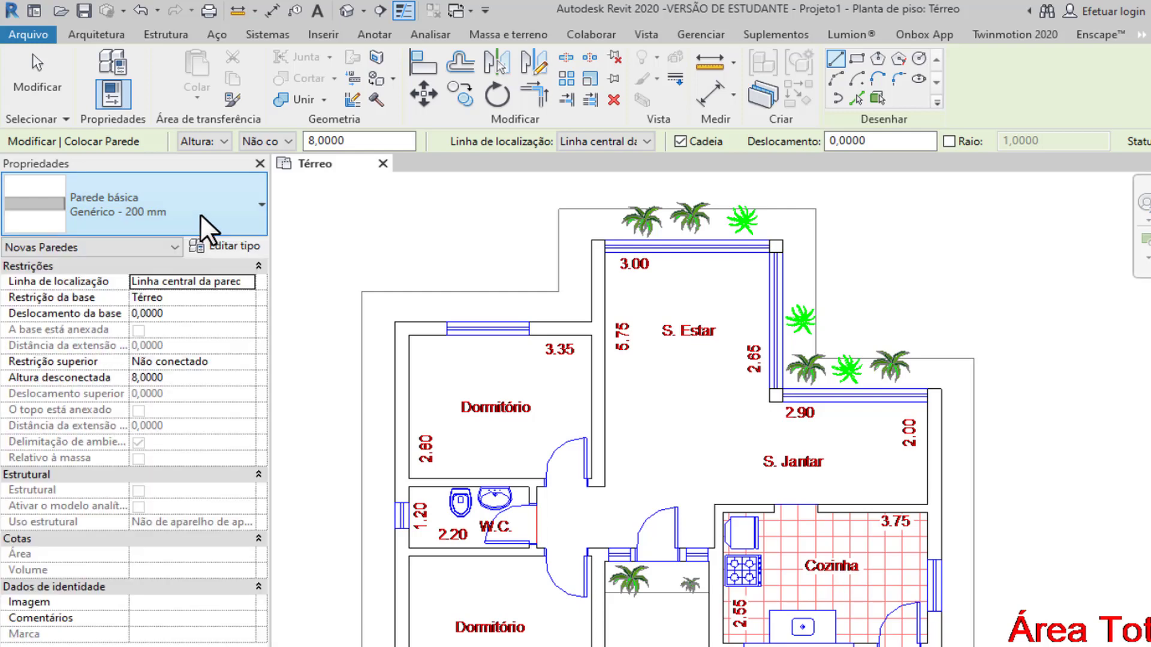
Duplicate the Genérico - 200 mm wall type under the name Alvenaria 25cm.
click(247, 247)
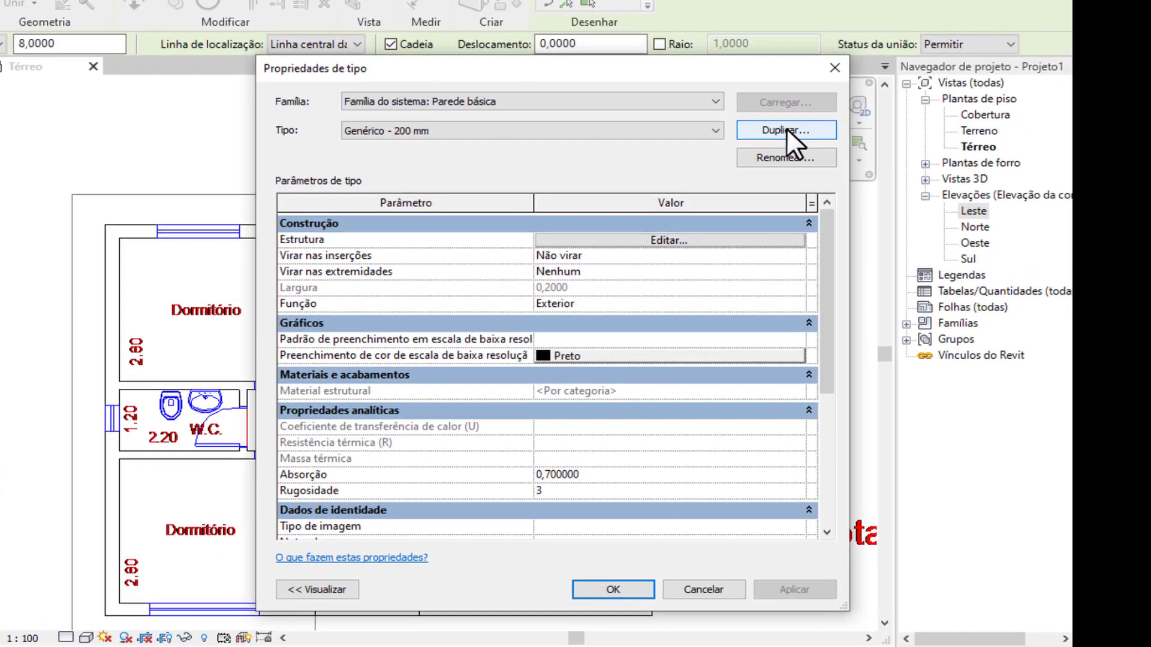
click(787, 128)
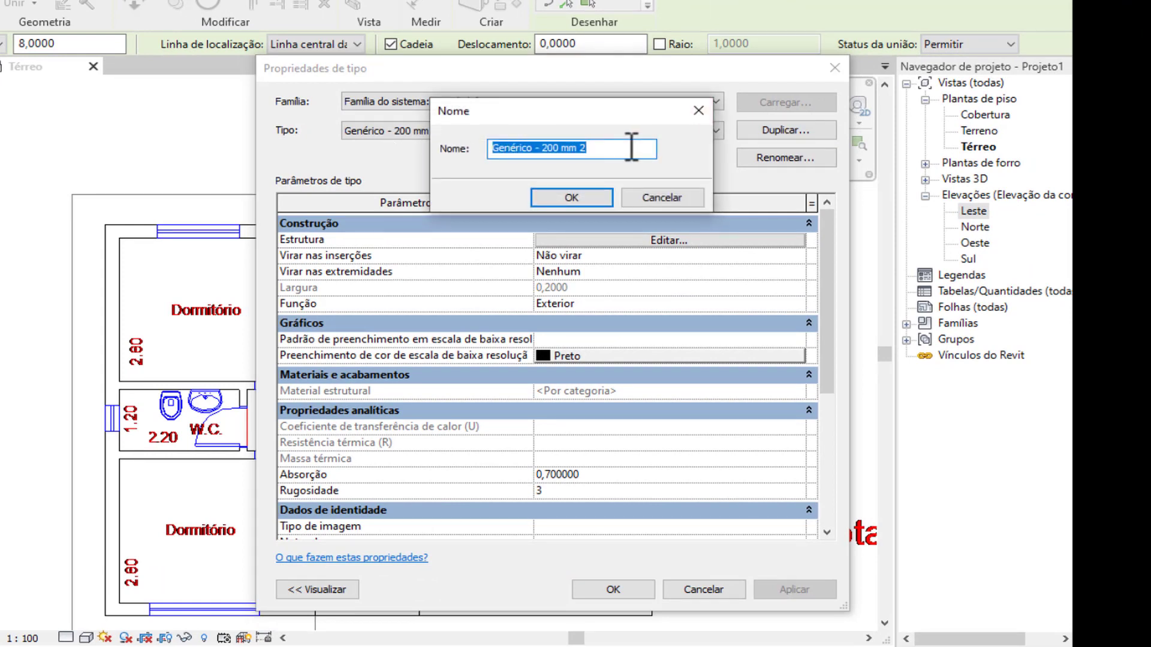
text(Parede)
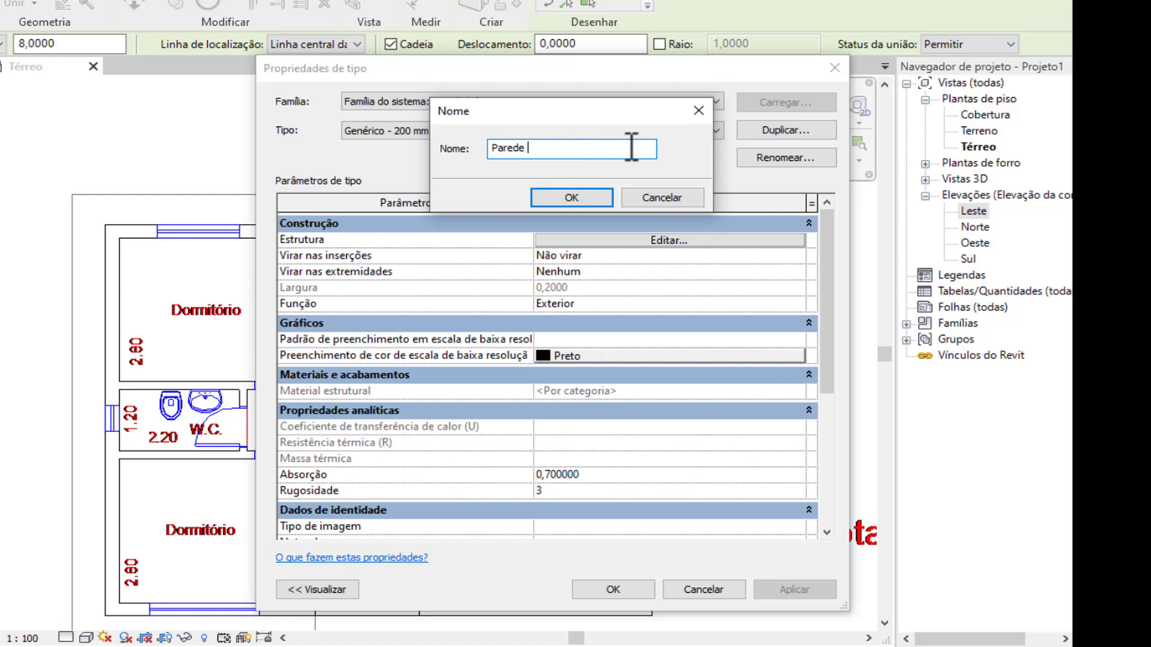
text(a)
key(BackSpace)
key(BackSpace)
text(A)
key(Return)
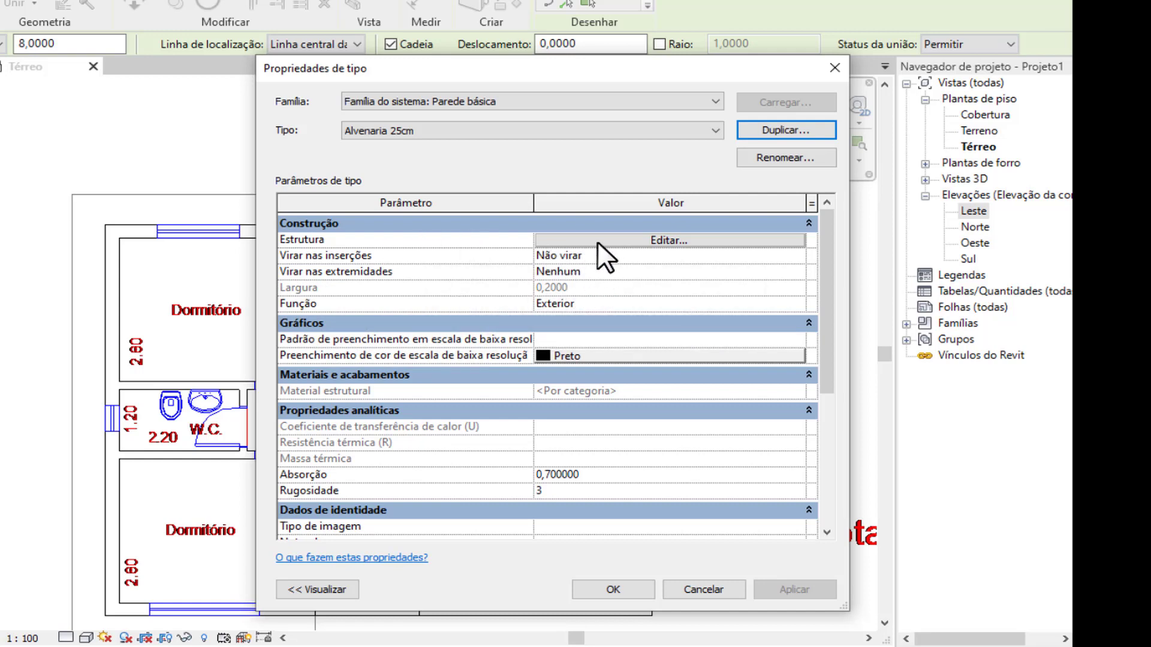
Set the structural layer thickness of the Alvenaria 25cm wall type to 0,25 and accept the type properties.
click(654, 240)
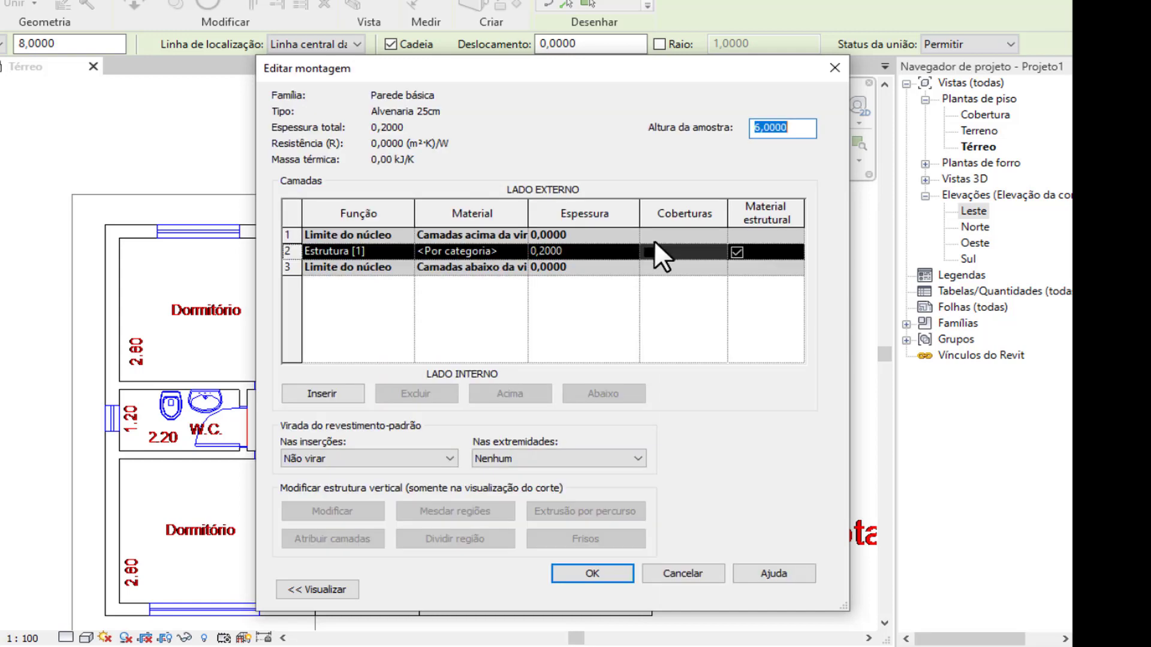
click(584, 252)
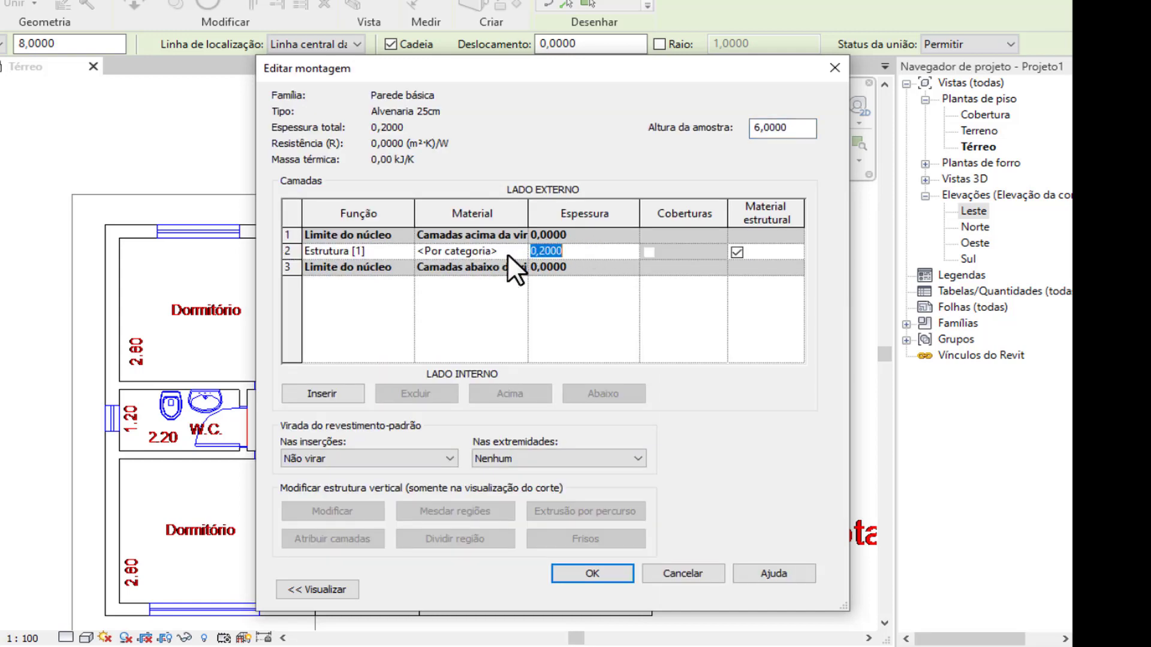
double_click(573, 253)
text(0,25)
key(Tab)
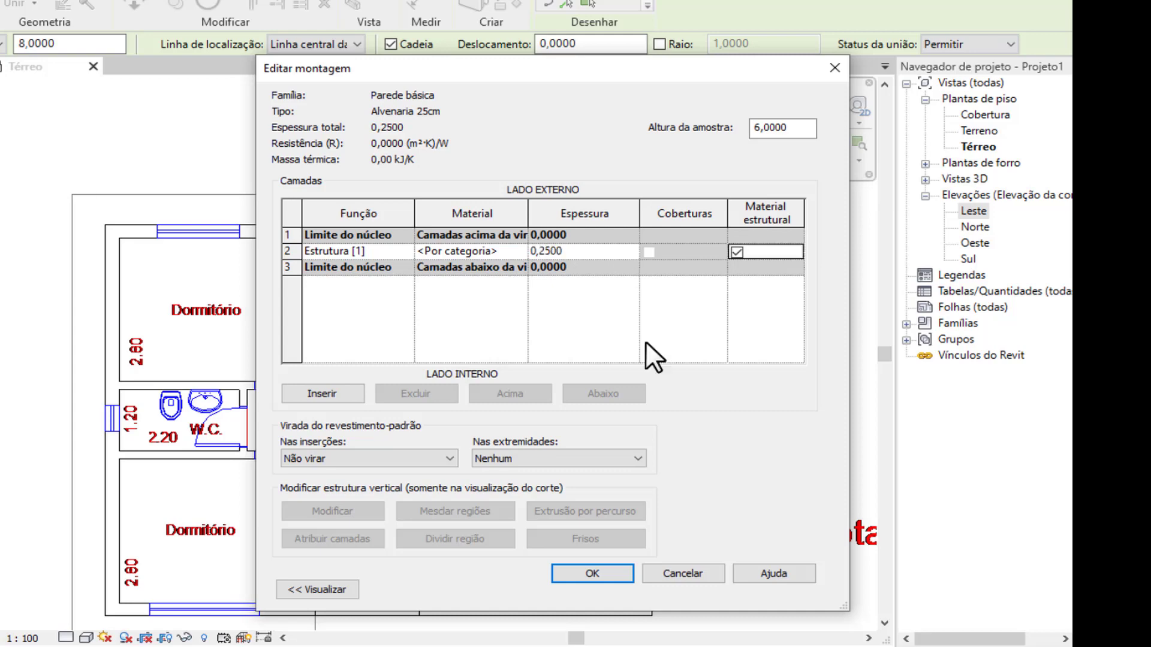
click(621, 569)
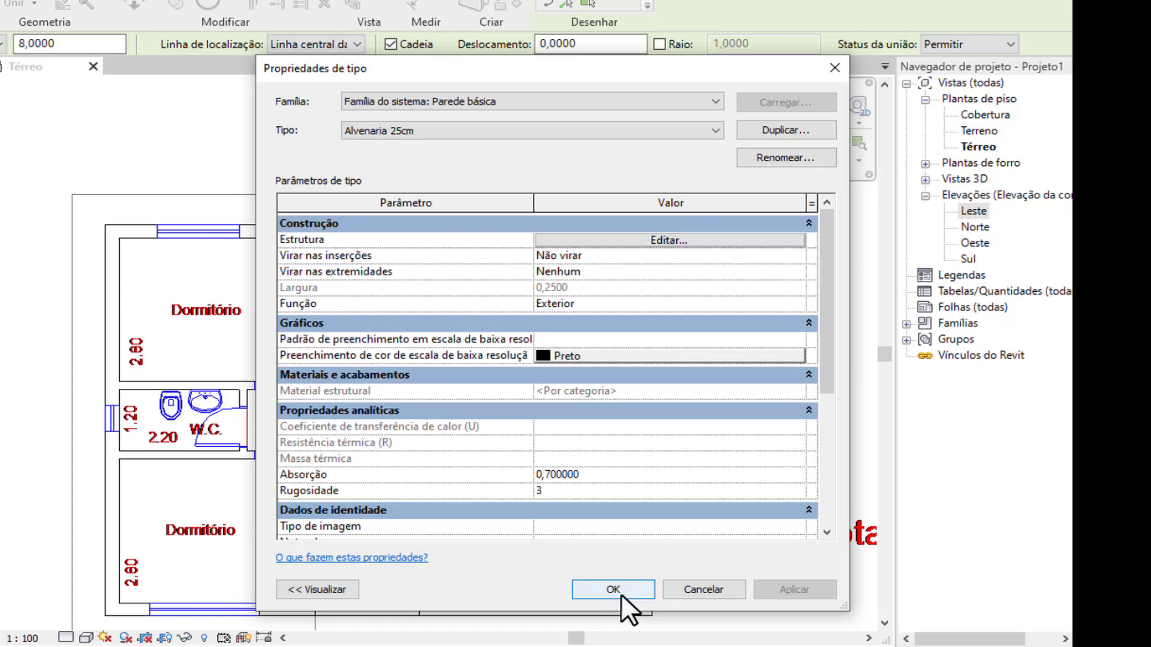
click(627, 579)
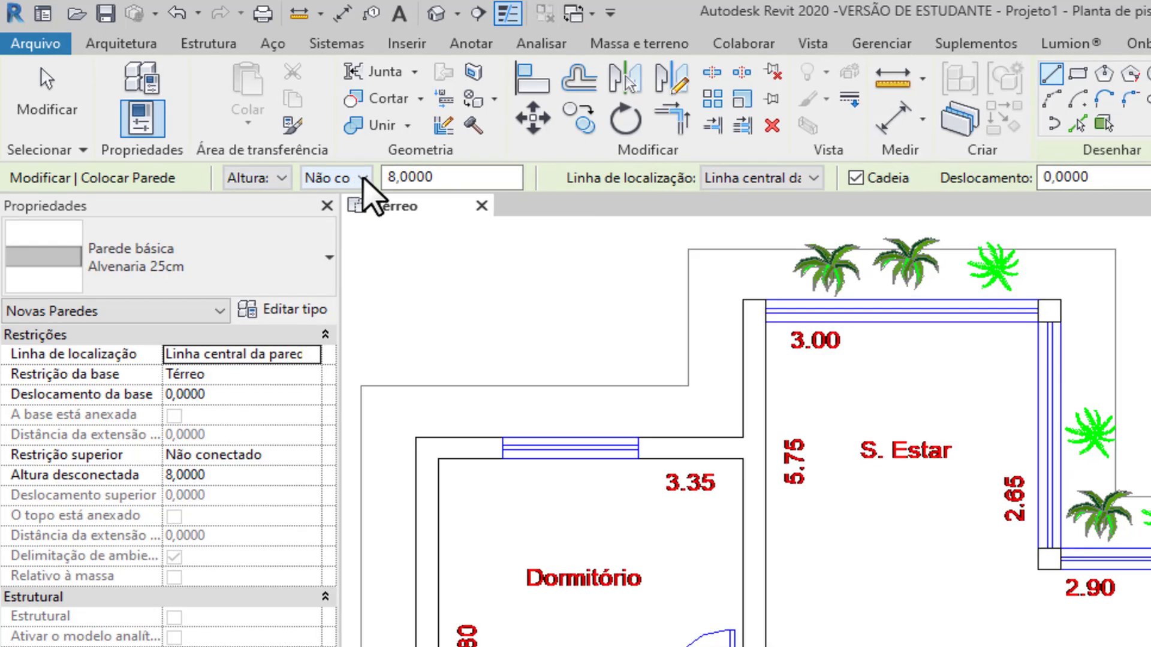
Keep the new walls measured by Altura and set their top constraint to the Cobertura level.
click(362, 179)
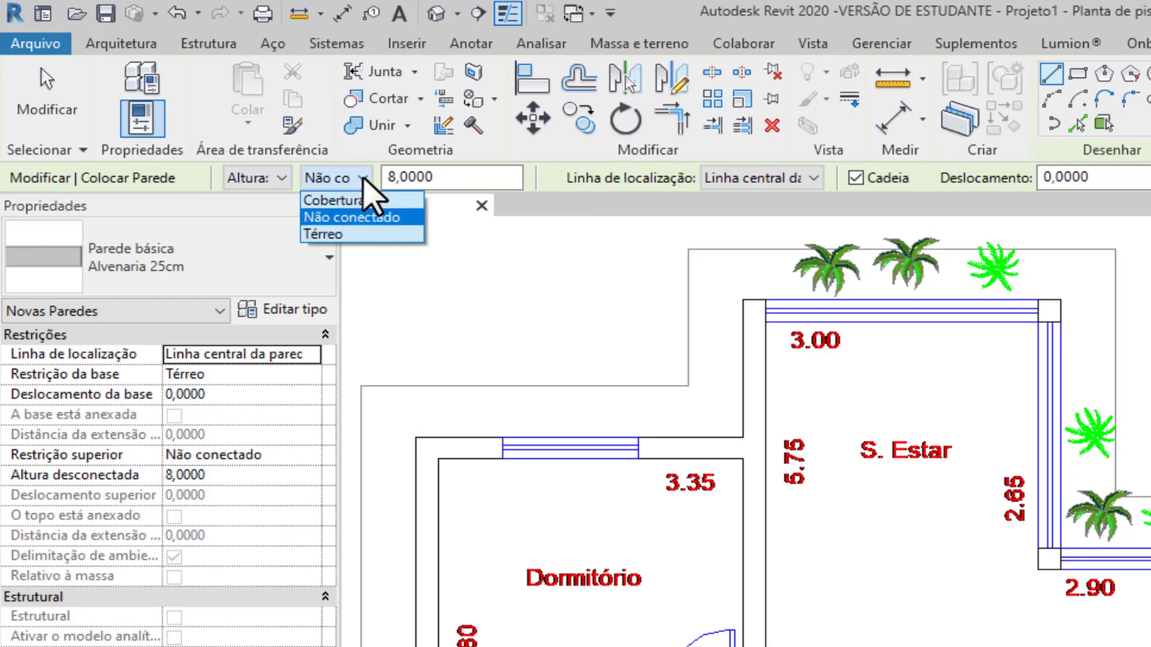
click(277, 180)
click(279, 178)
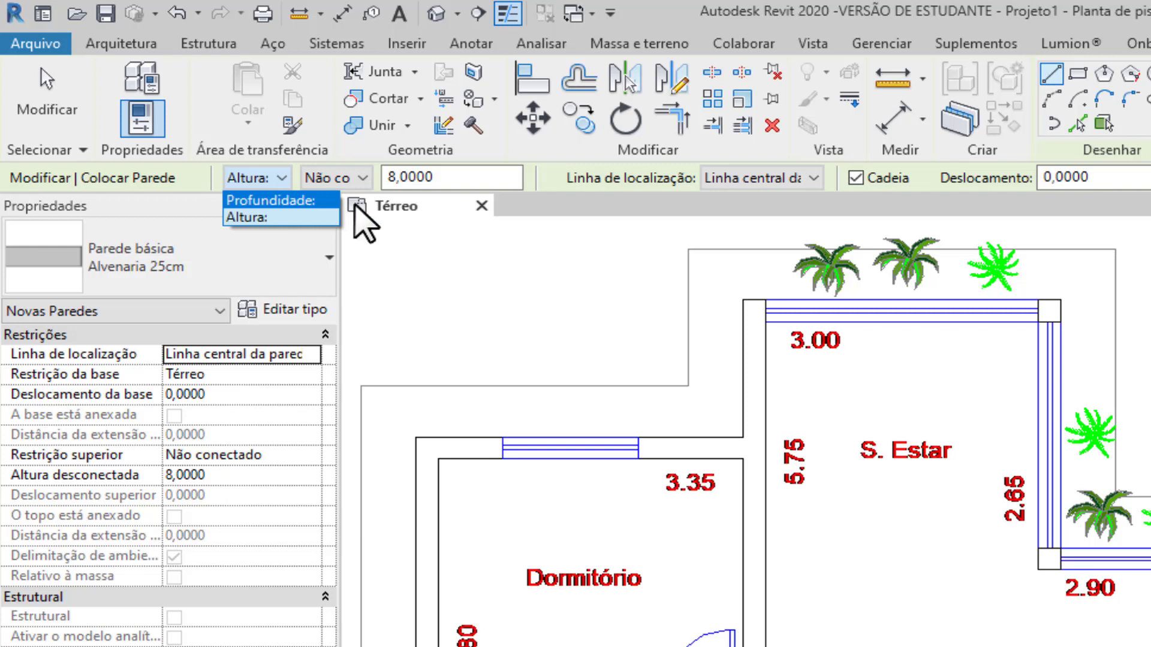
click(293, 217)
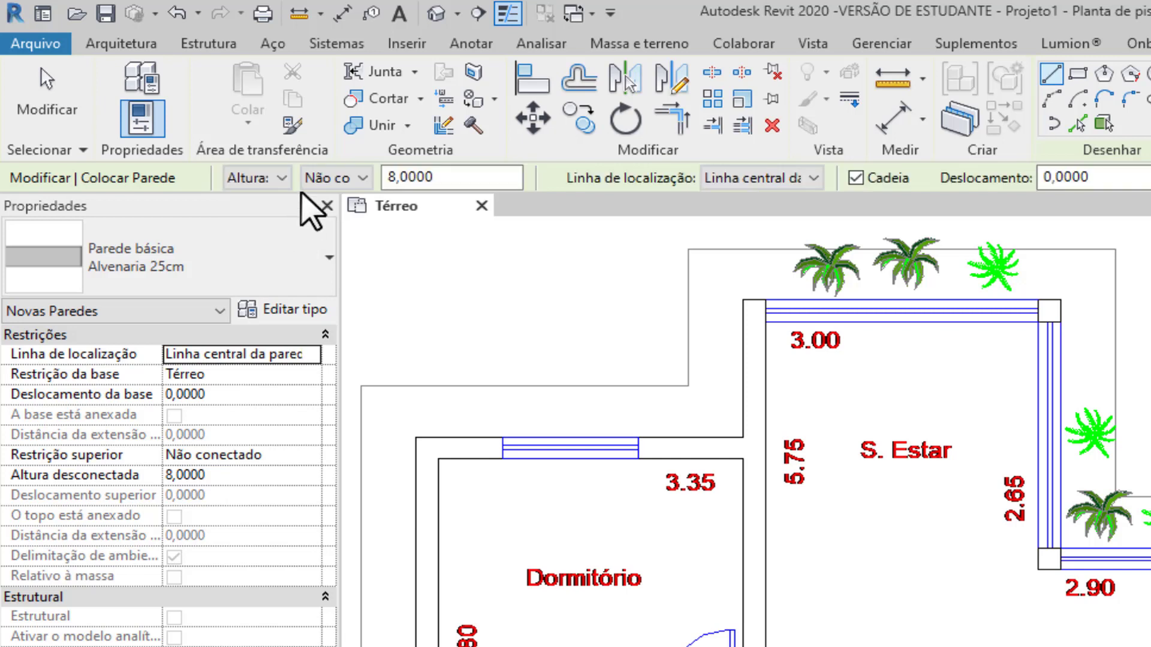
click(336, 180)
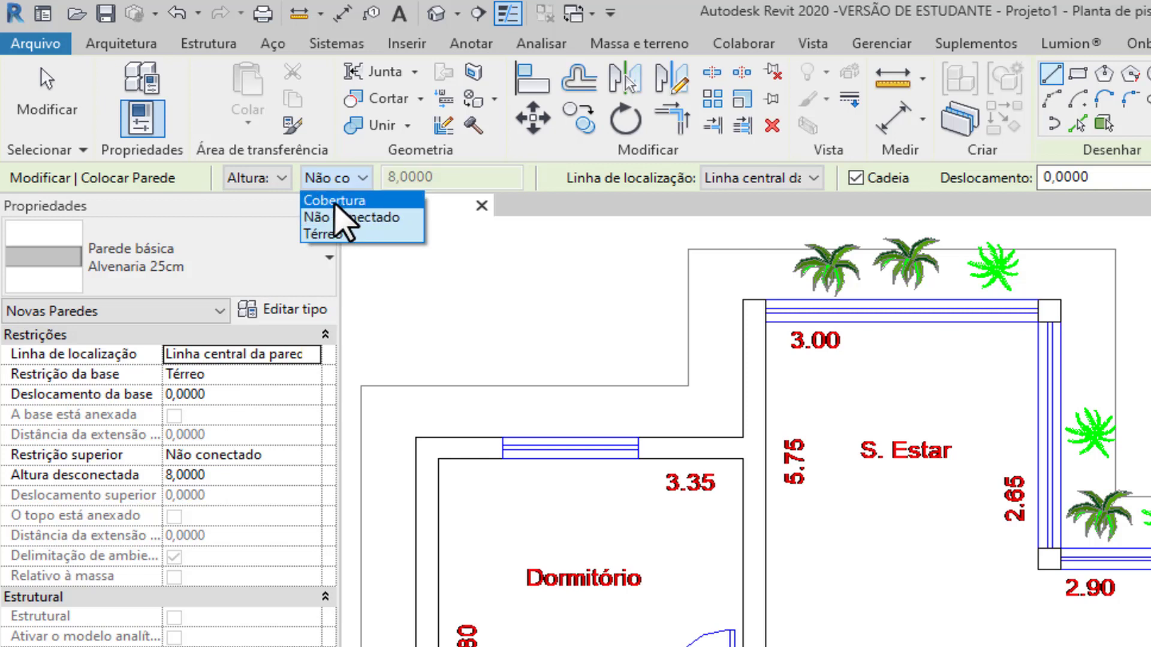
click(376, 201)
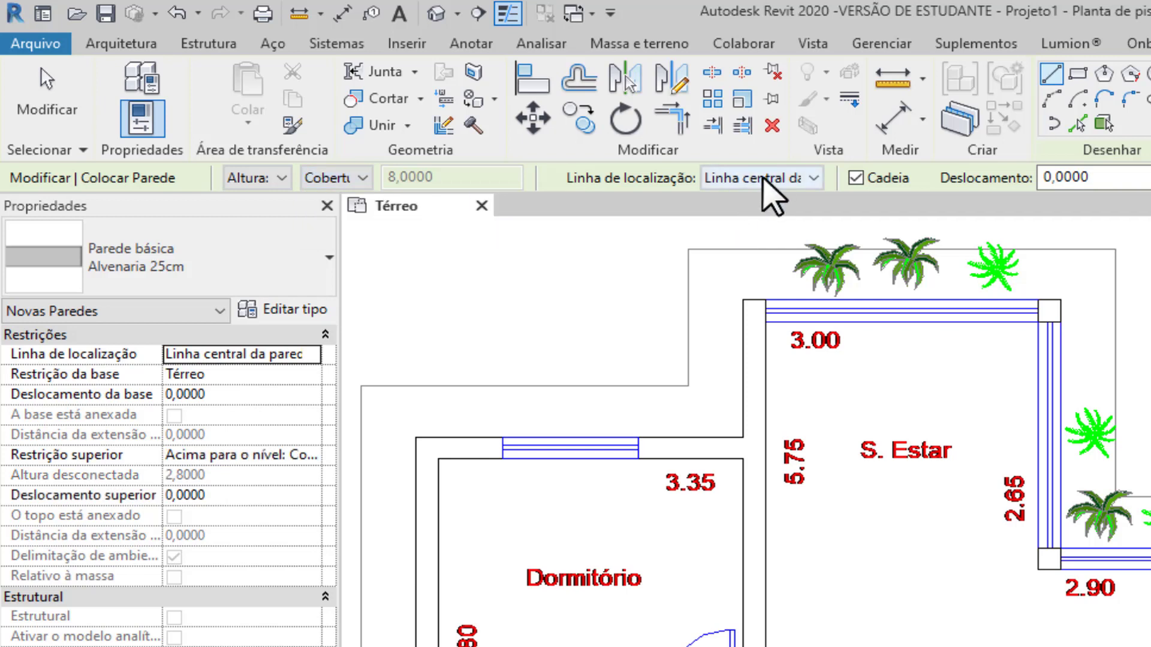
click(813, 178)
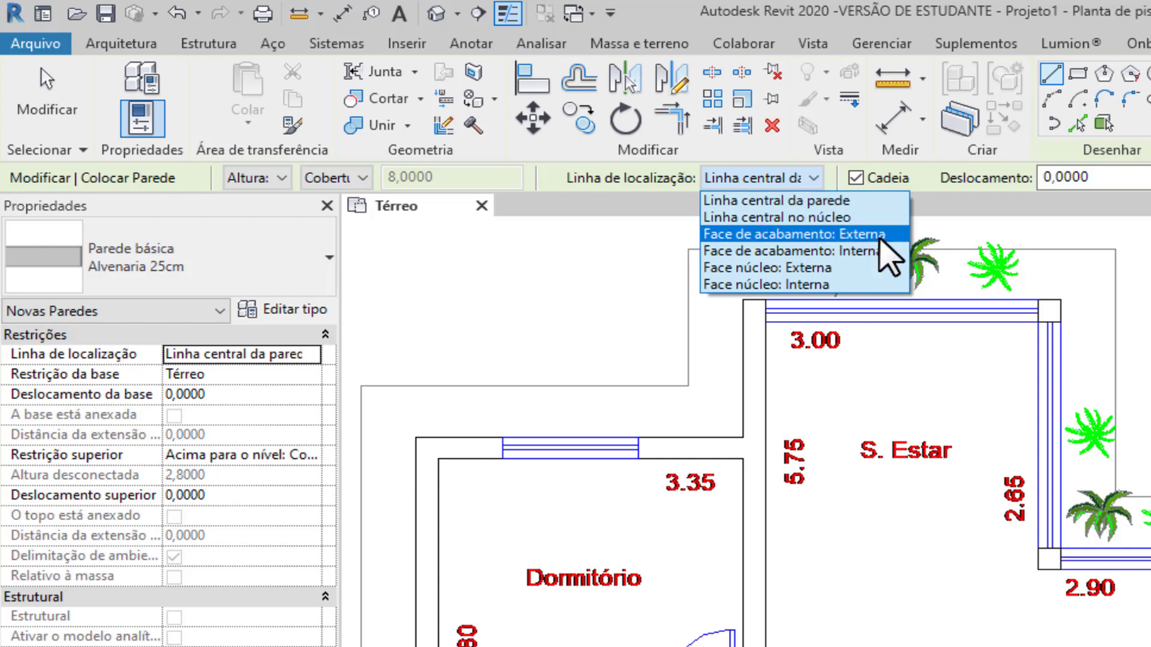
click(879, 239)
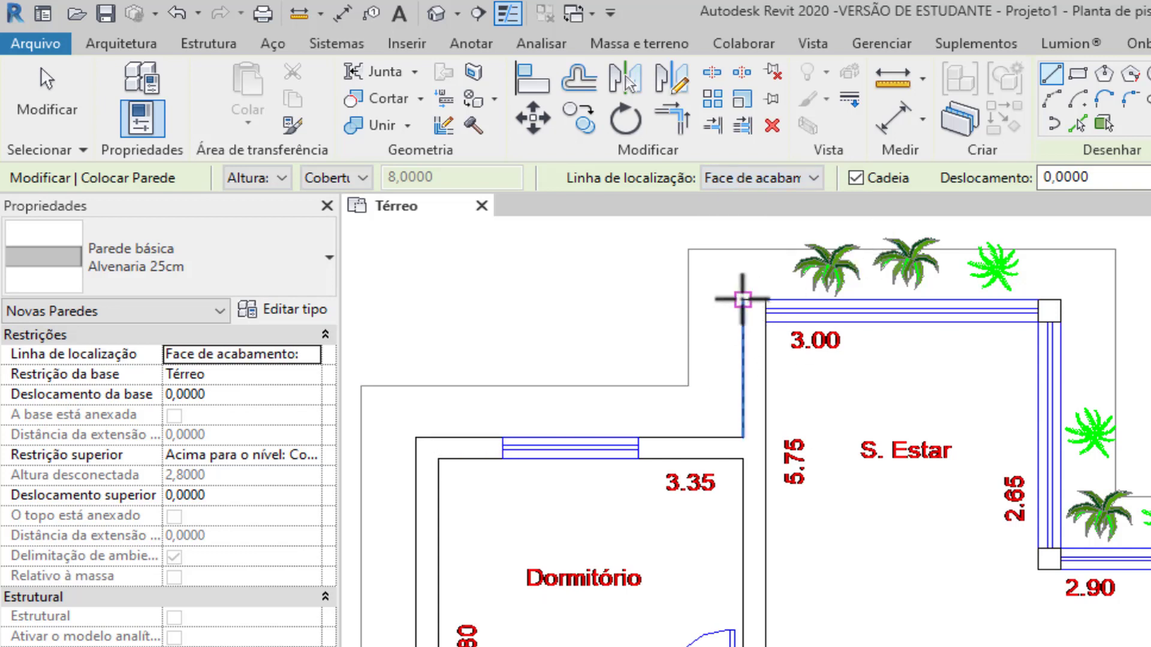
click(742, 299)
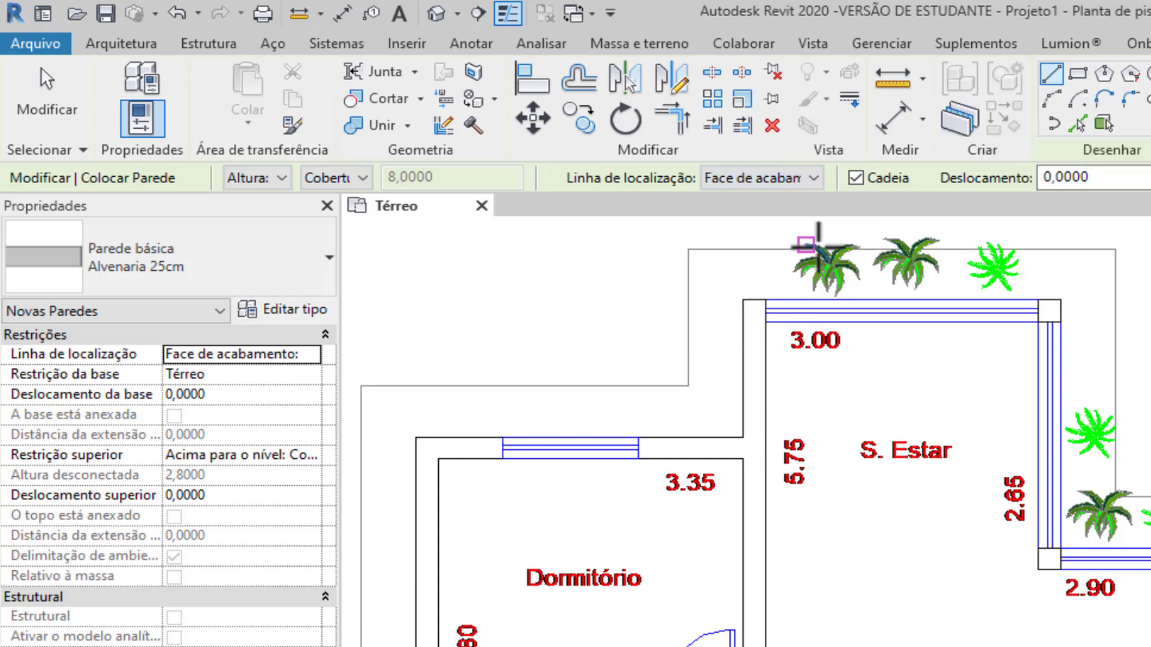
click(742, 301)
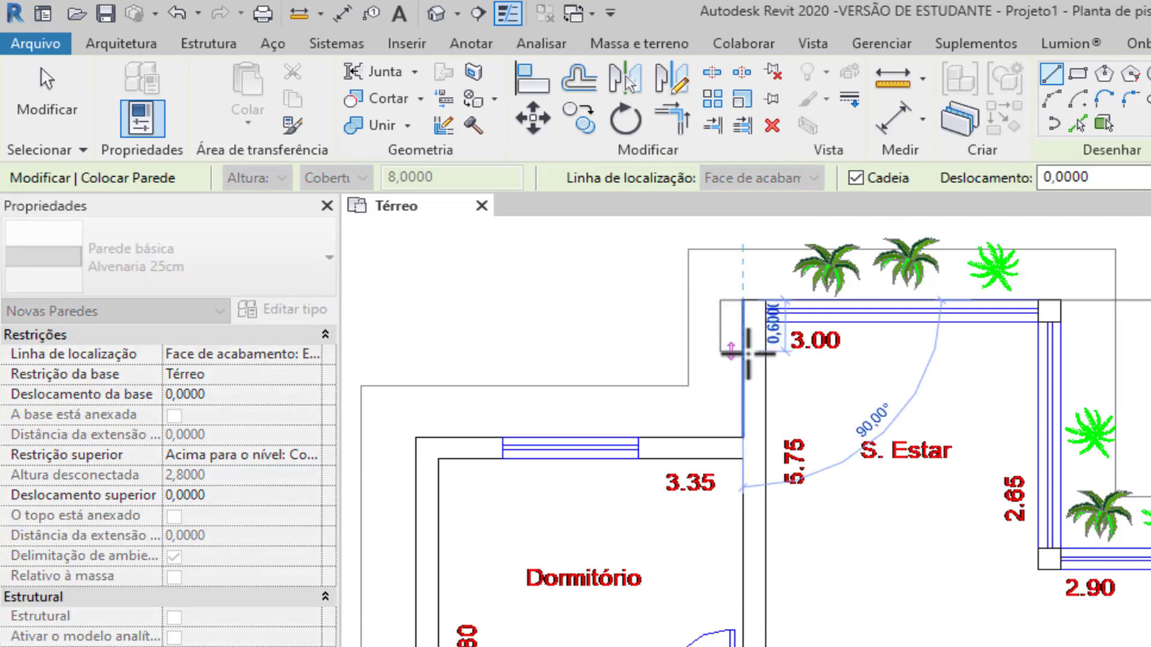
scroll(732, 388, up, 3)
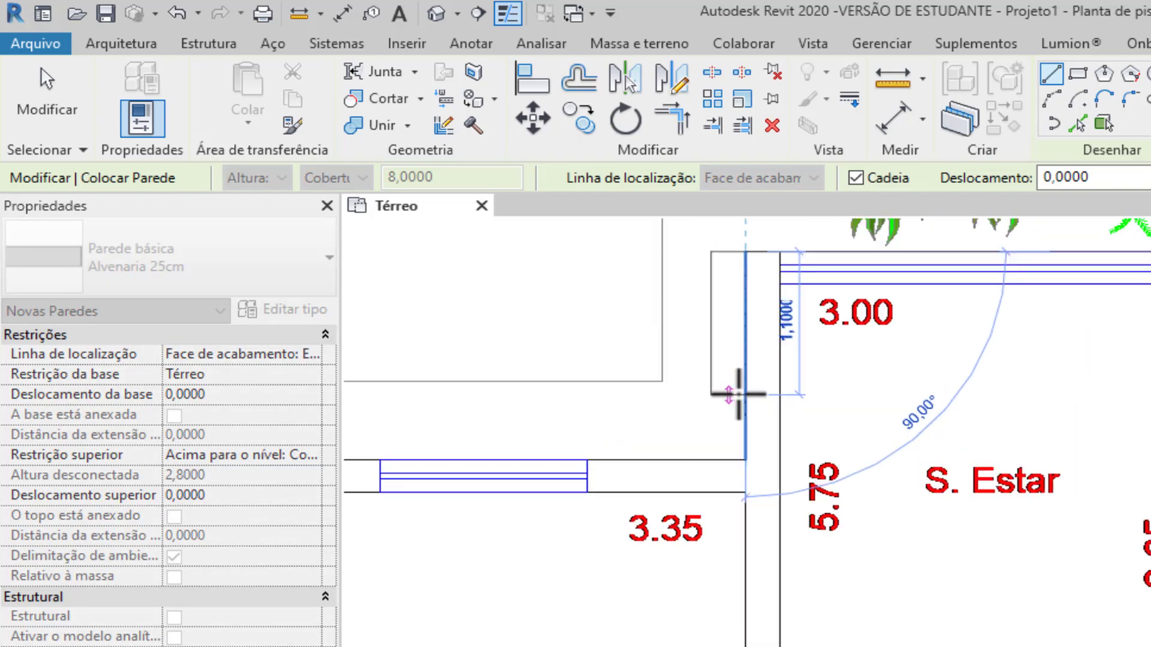
middle_drag(771, 457, 766, 521)
scroll(731, 478, up, 1)
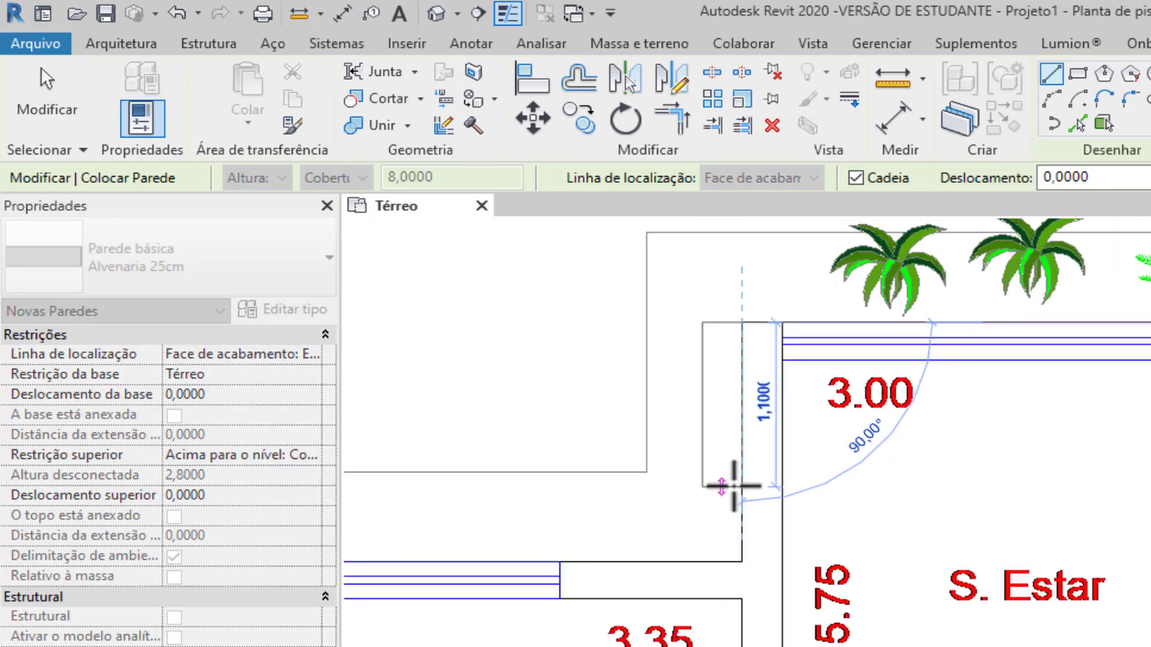
key(Escape)
Set the location line to Face de acabamento: Interna and trace inward-flipped walls from the living room's upper-left corner along the upper bedroom's outer wall.
click(758, 178)
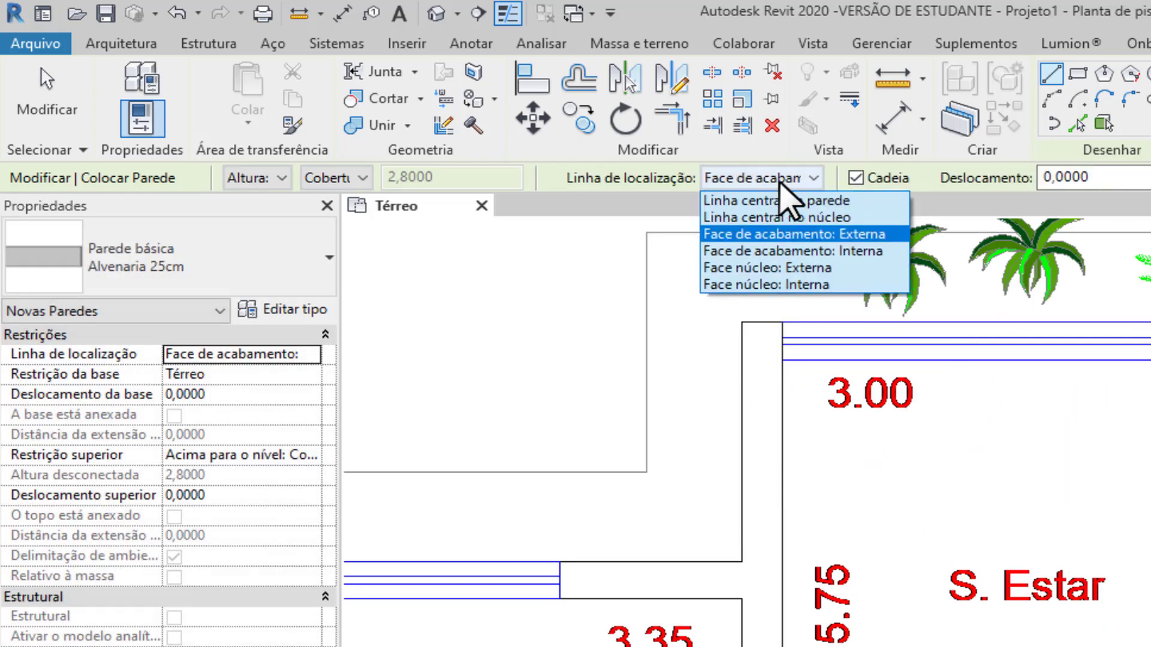
click(803, 250)
click(742, 324)
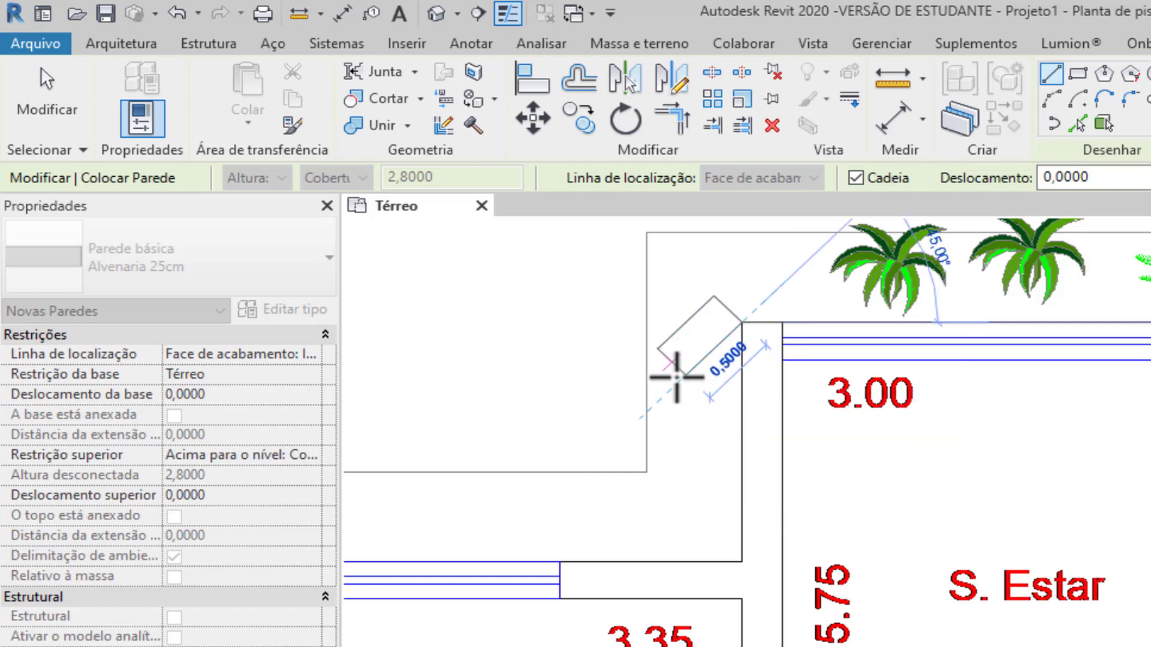
key(space)
key(space)
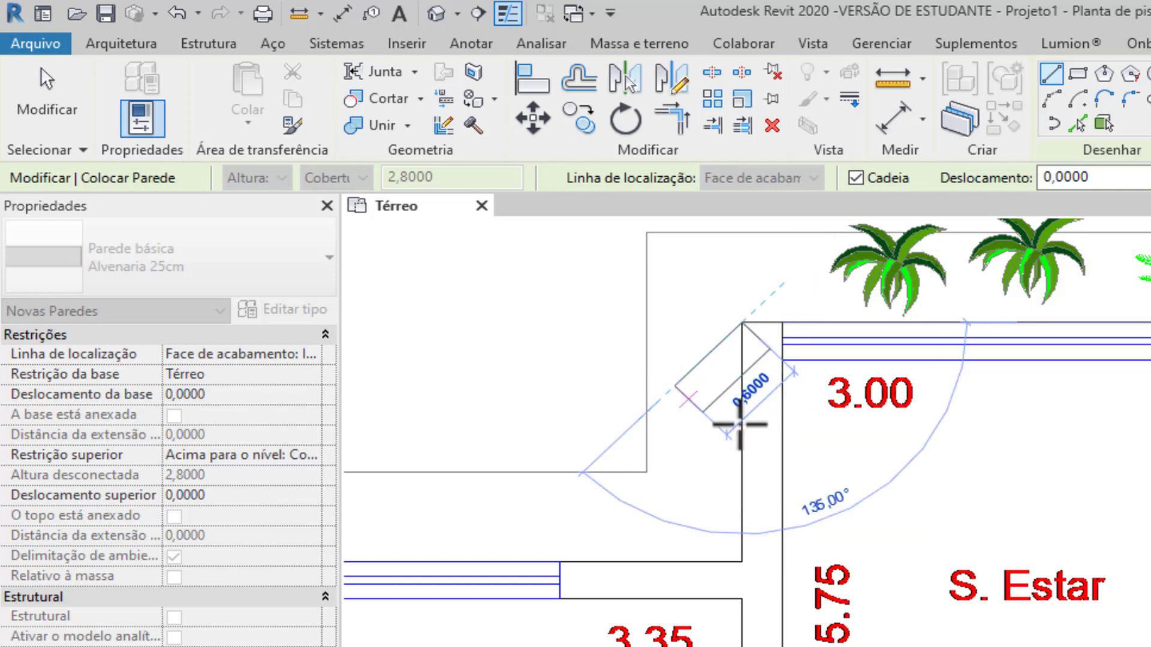
click(736, 567)
scroll(736, 567, down, 4)
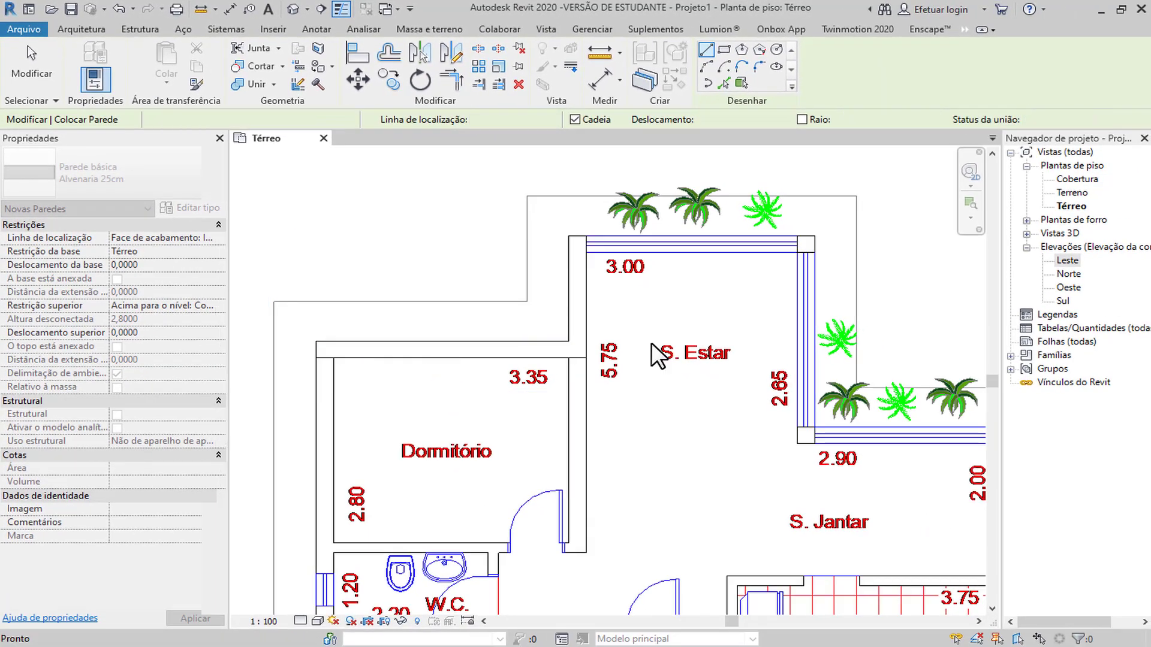
key(Escape)
key(Escape)
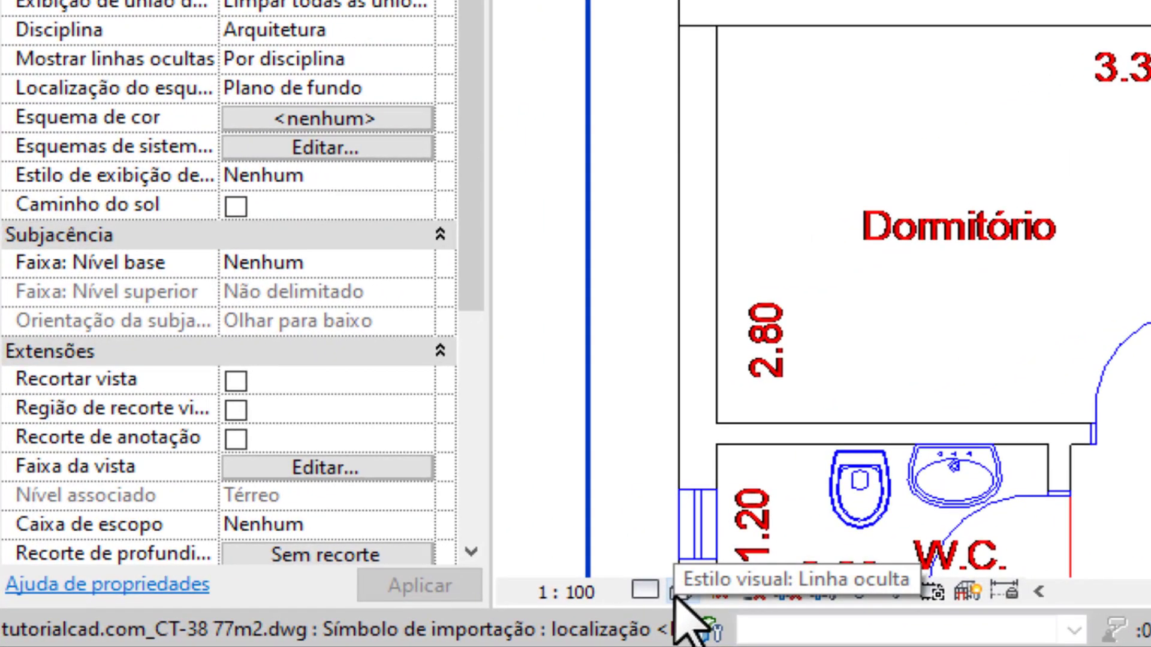
Set the Térreo view's visual style to Cores consistentes and select the short vertical wall beside the living room.
click(682, 593)
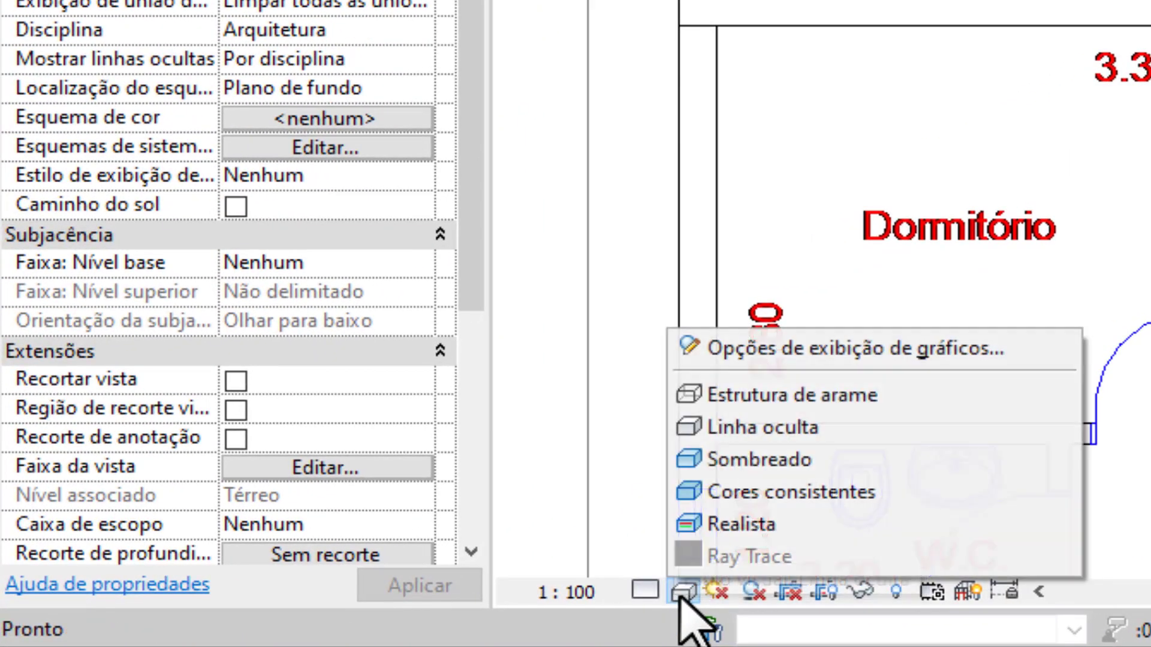
click(780, 432)
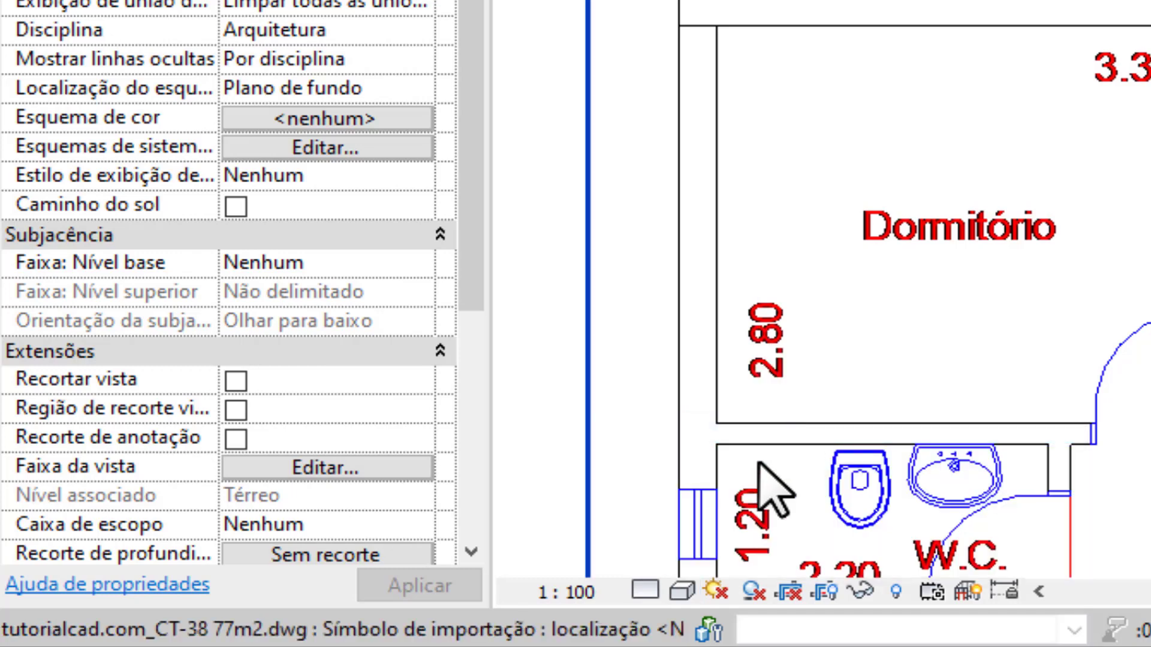
click(683, 593)
click(863, 492)
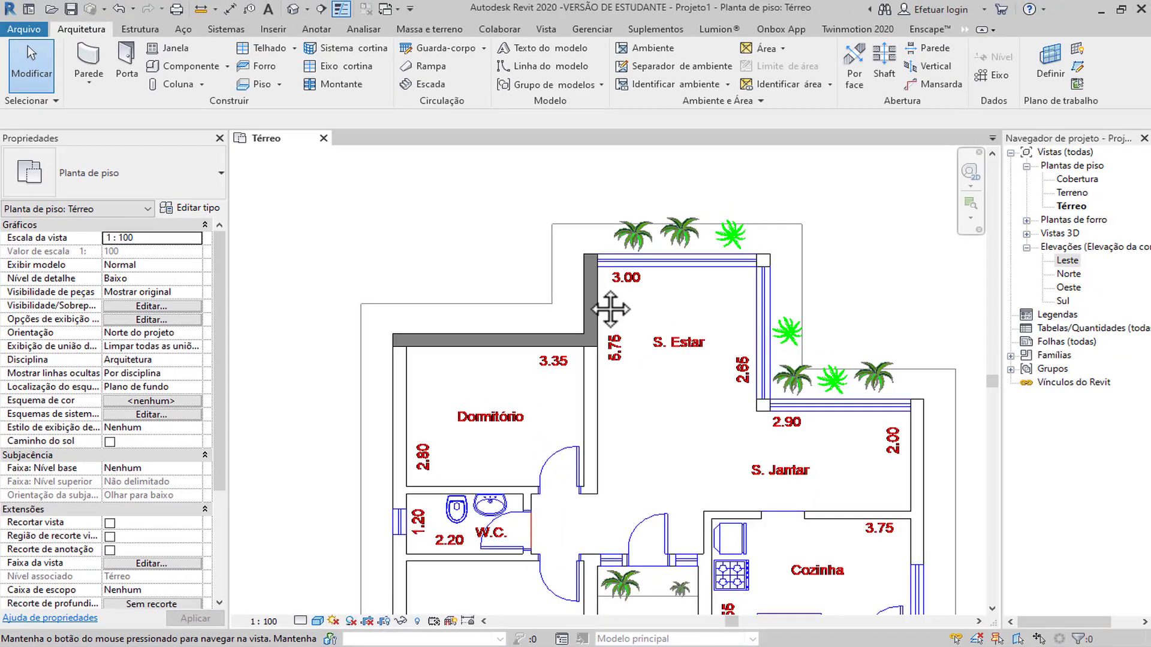
middle_drag(610, 310, 507, 235)
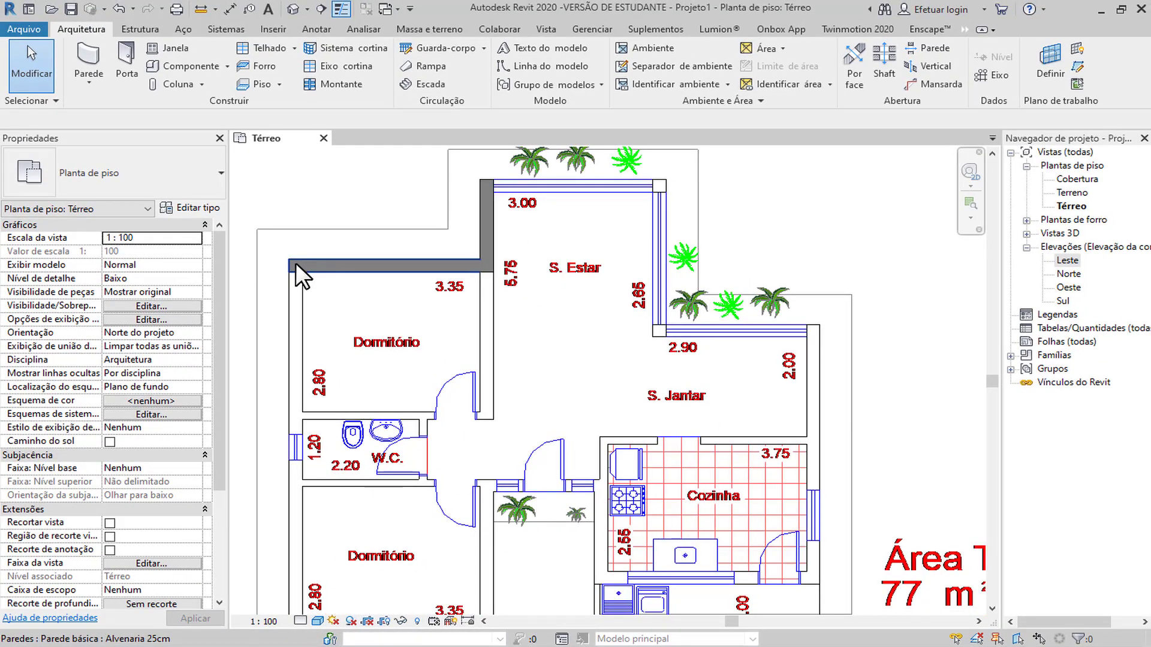
click(487, 250)
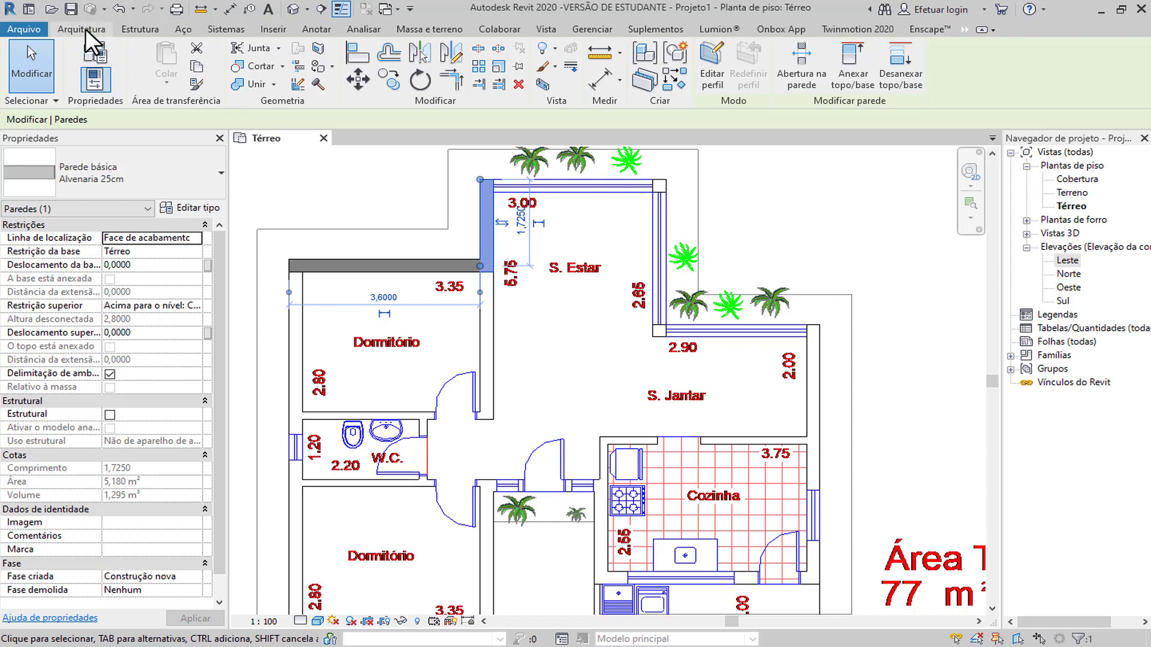
Create a wall similar to the short vertical wall beside the living room by picking the upper bedroom's outer left line.
key(Escape)
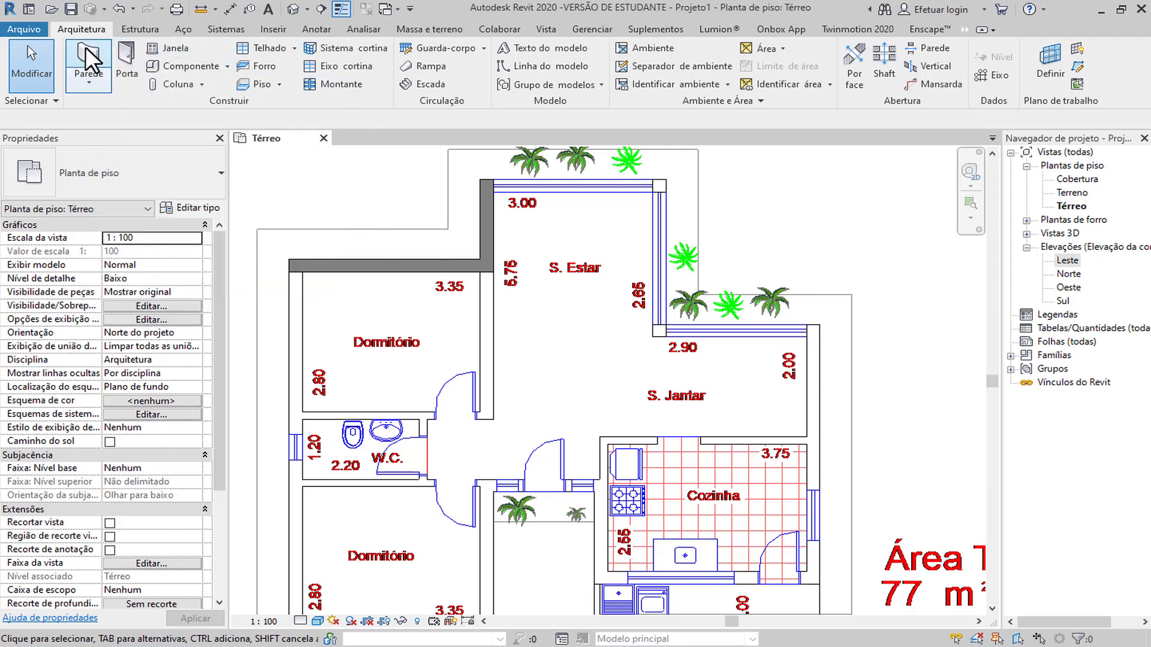
click(488, 218)
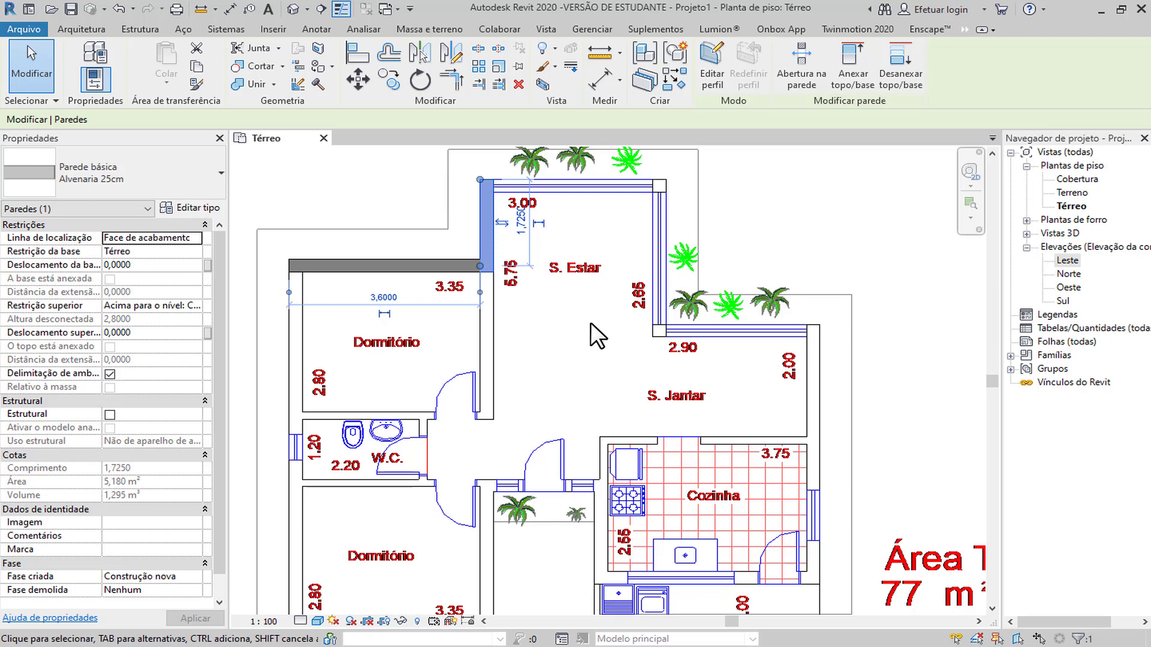
right_click(488, 228)
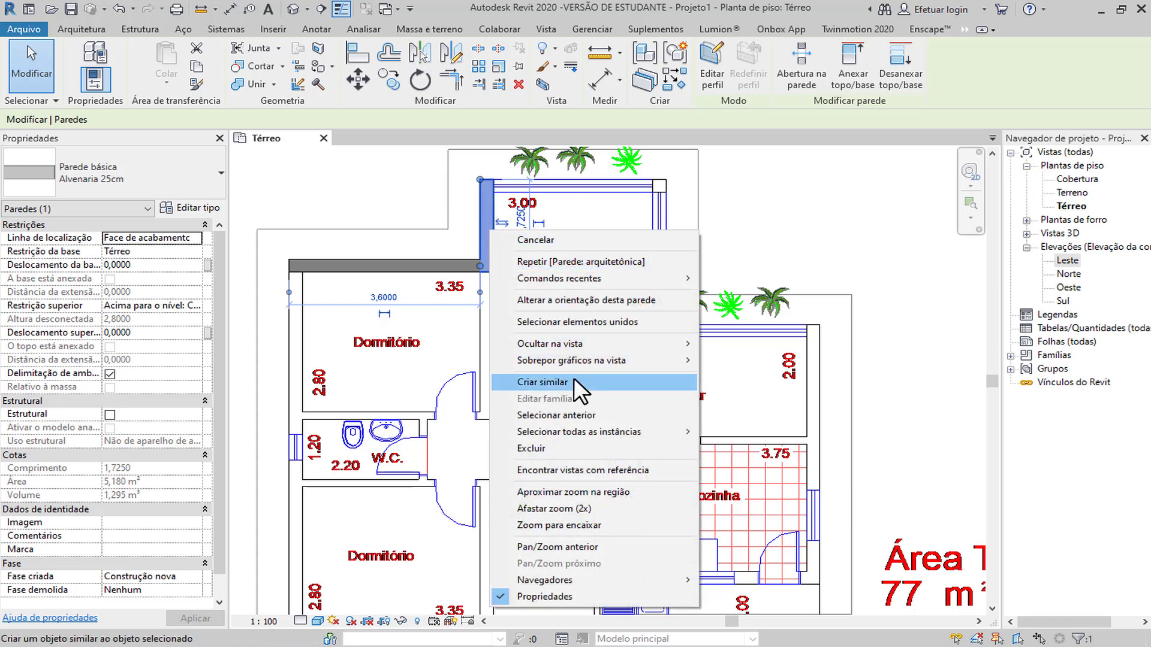
click(407, 192)
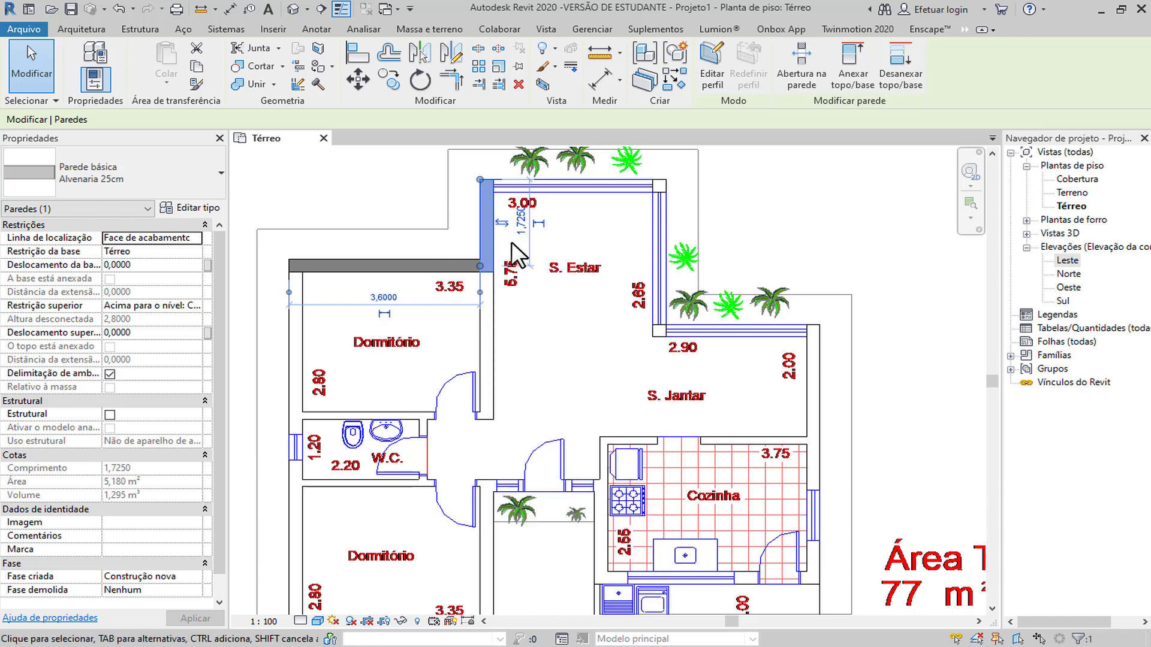
key(c)
key(s)
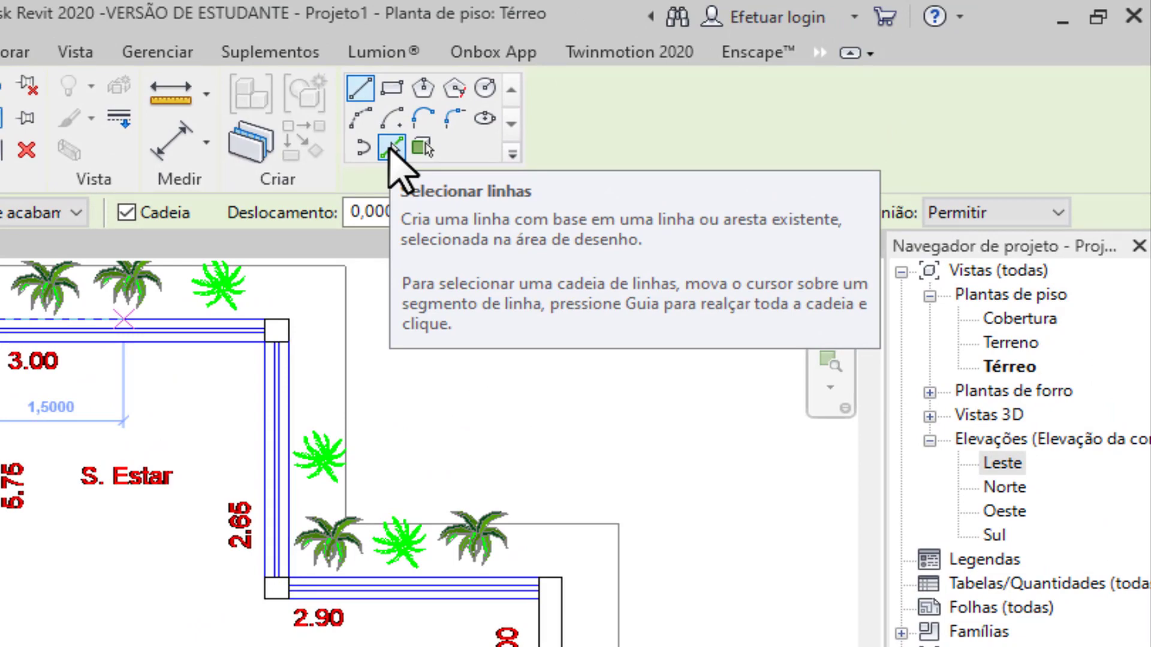
click(391, 148)
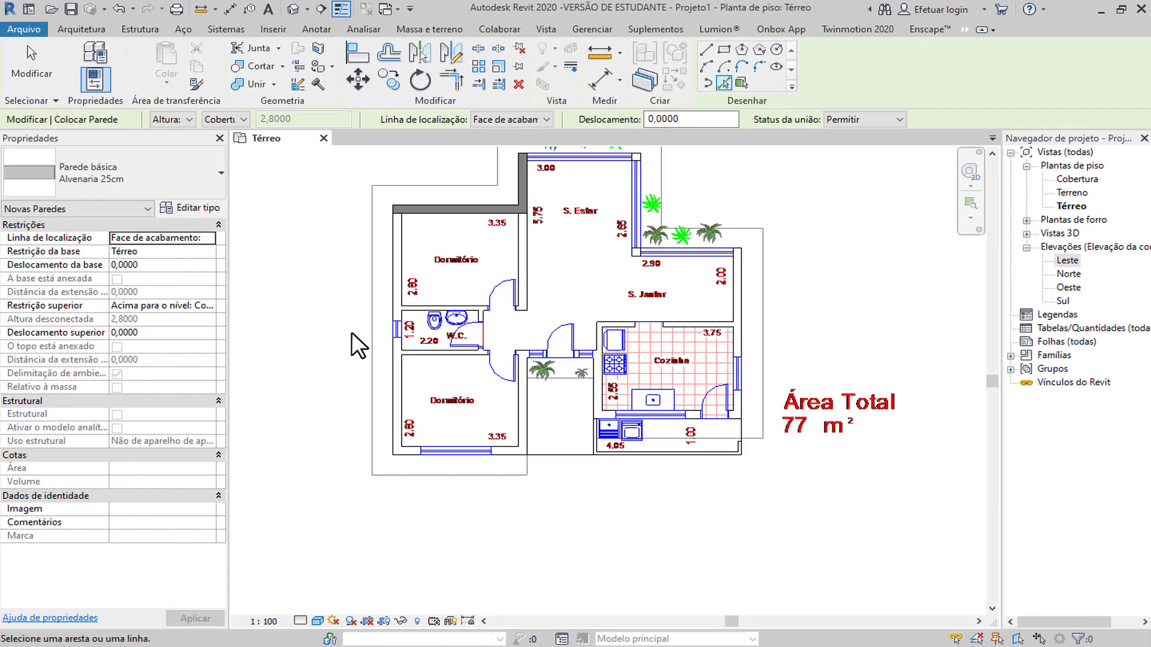
scroll(351, 332, up, 2)
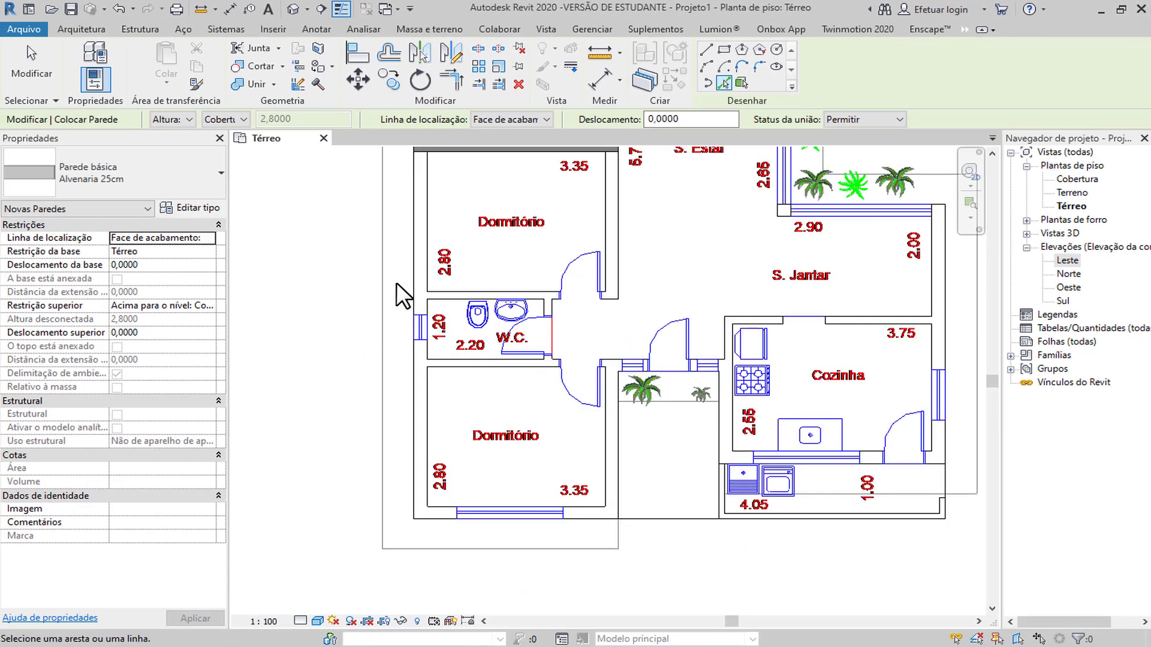
scroll(408, 283, down, 2)
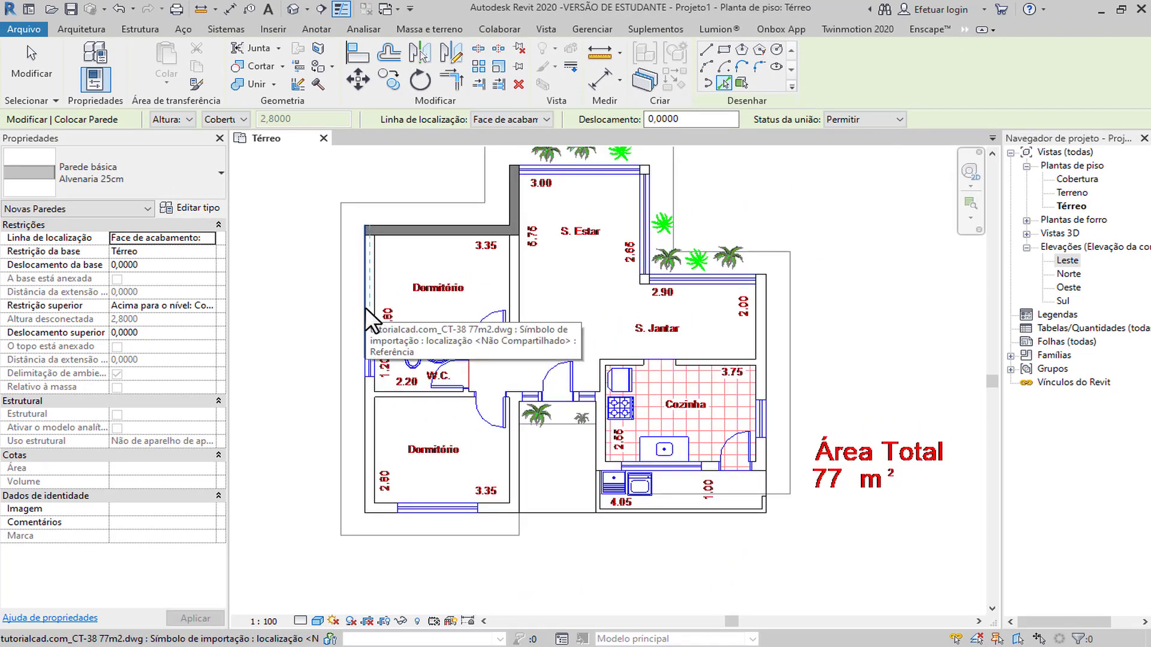
scroll(362, 290, up, 3)
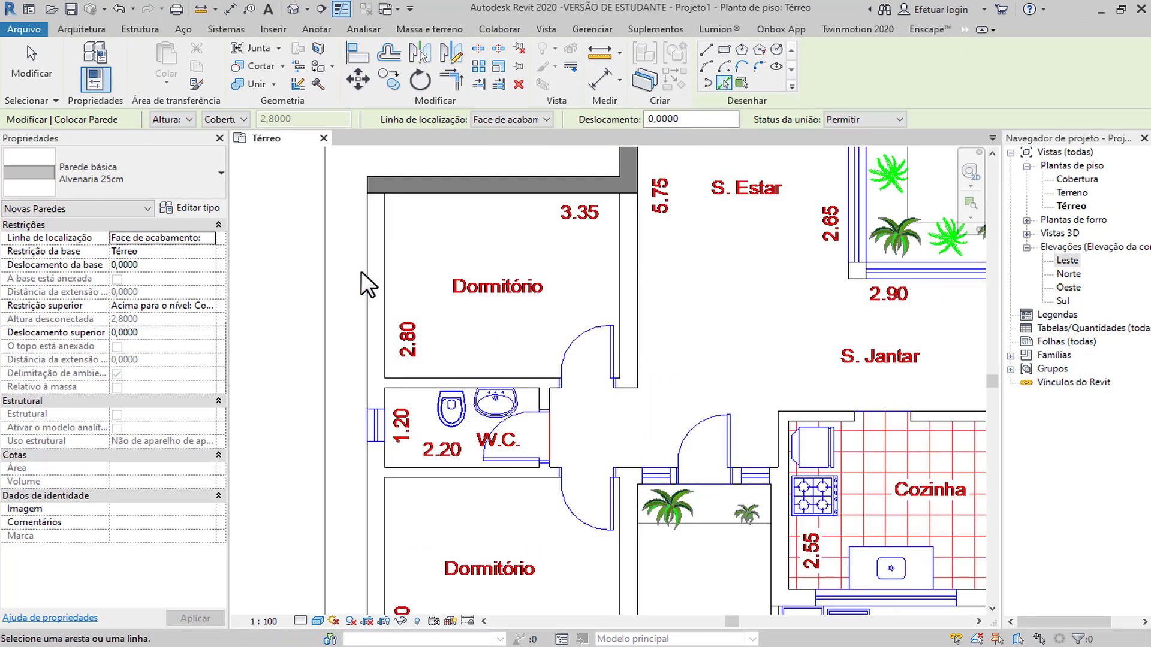
click(370, 239)
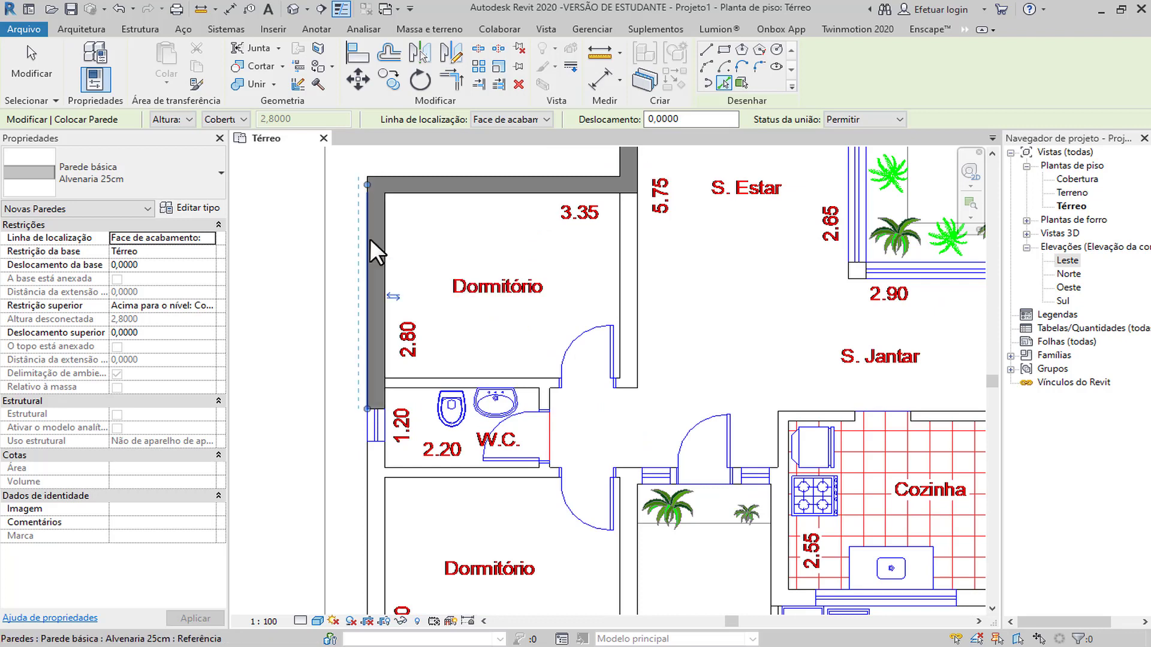
Pick plan lines to place walls on the lower bedroom's outer left, bottom and right sides and between the upper bedroom and living room.
click(372, 483)
scroll(371, 483, down, 1)
middle_drag(371, 483, 360, 314)
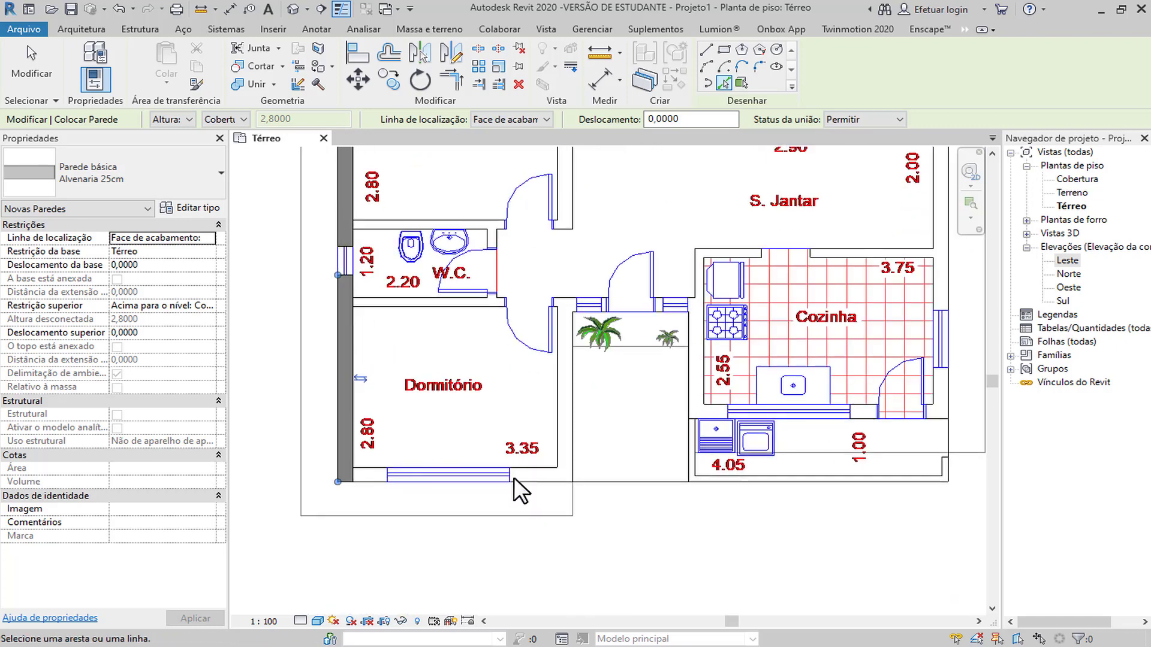
click(545, 477)
scroll(561, 472, down, 1)
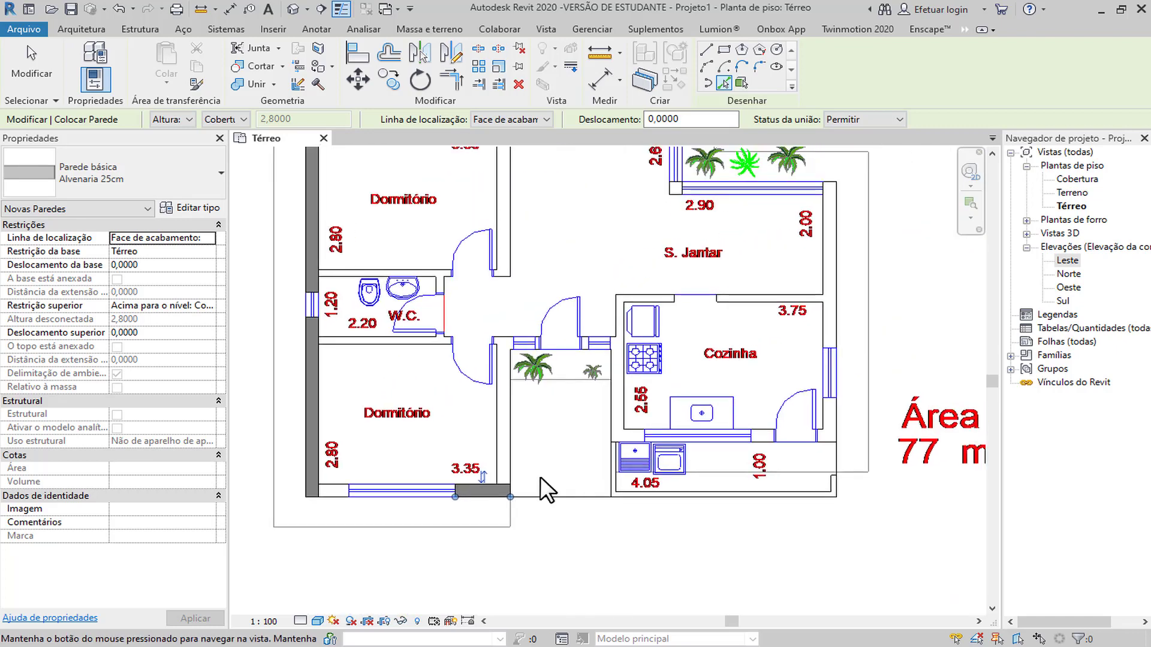
mouse_move(509, 425)
middle_down()
mouse_move(508, 515)
mouse_move(493, 557)
middle_up()
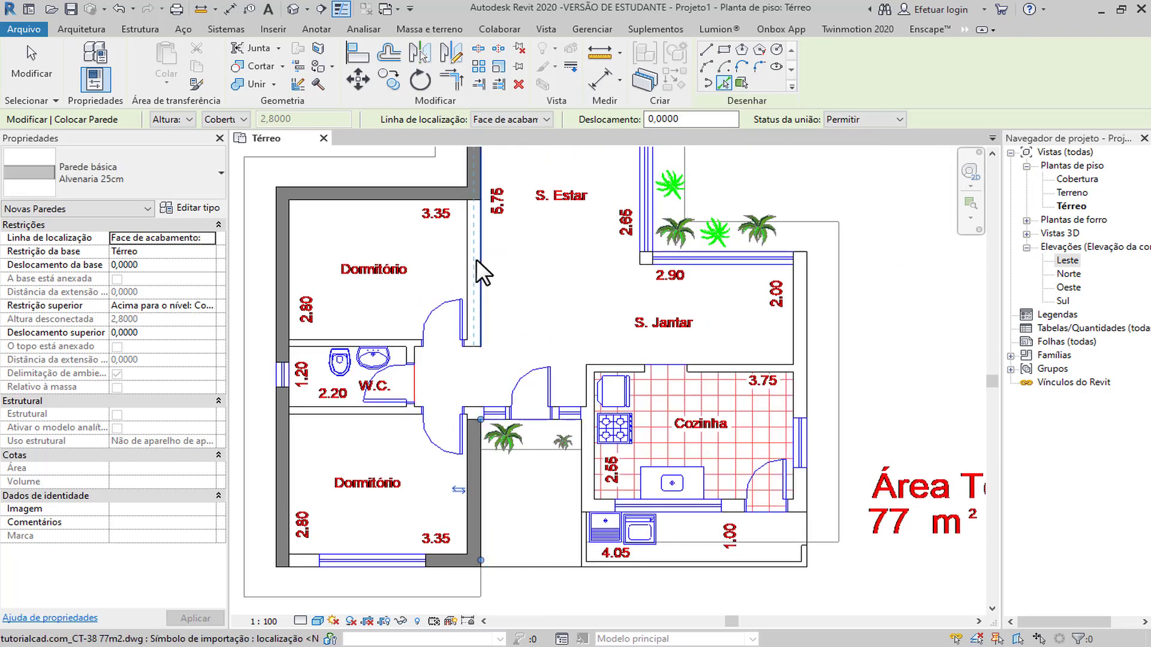
click(472, 262)
middle_drag(538, 307, 409, 396)
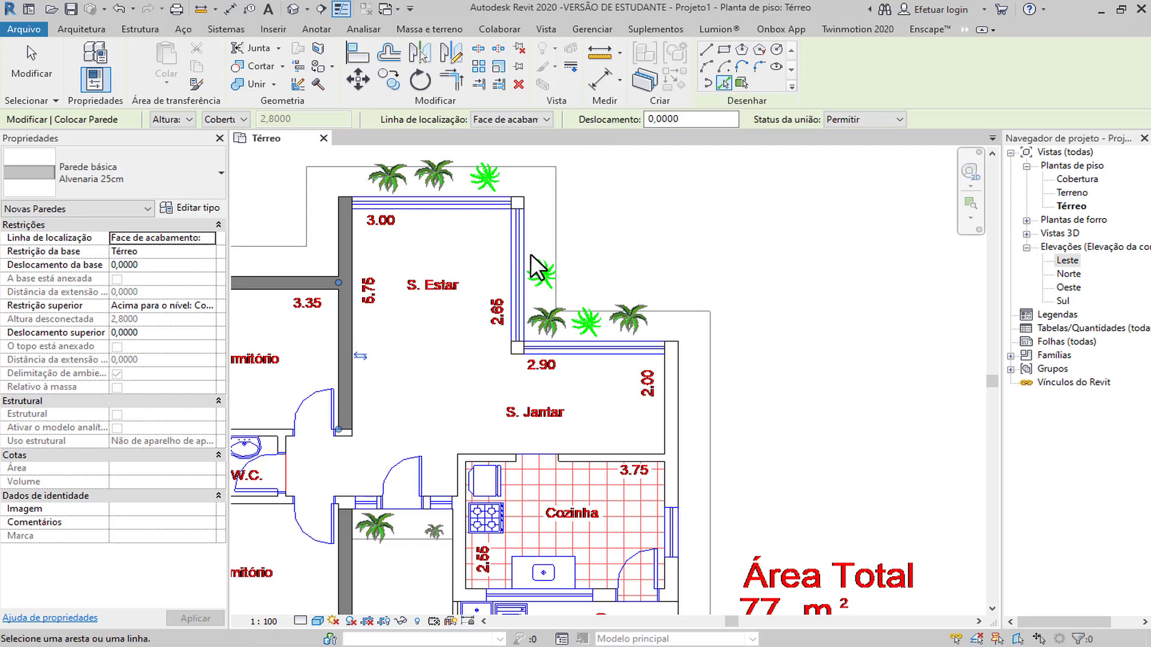
Pick plan lines to place walls on the living room's right and top sides and the dining room's top and right sides.
scroll(530, 255, up, 3)
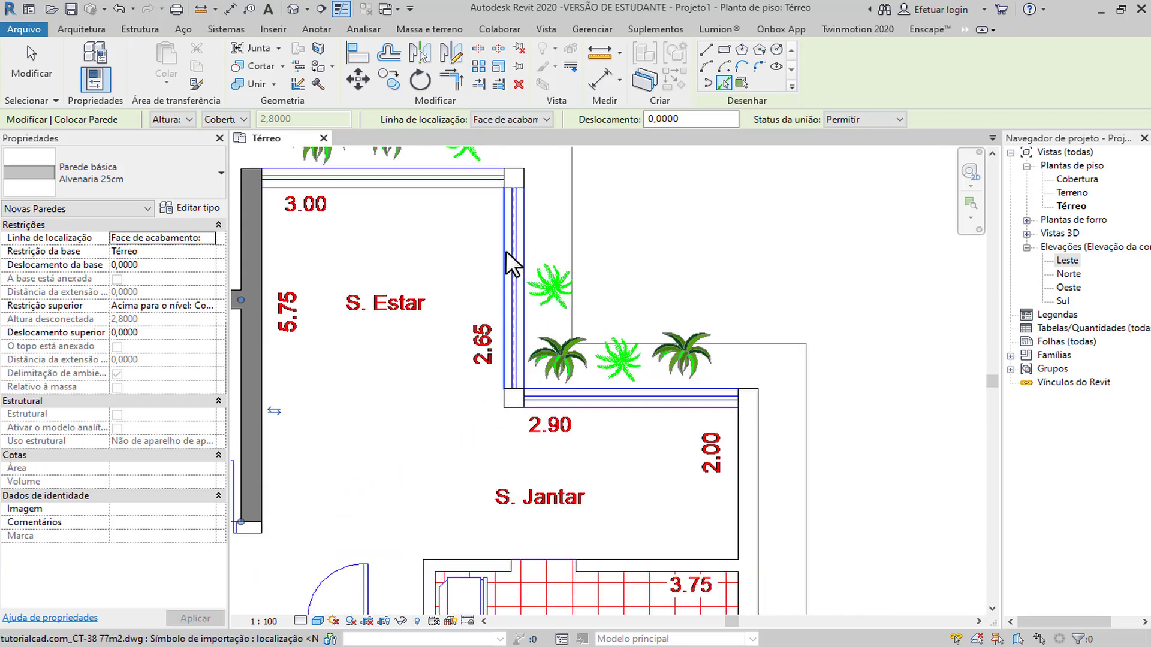
click(506, 251)
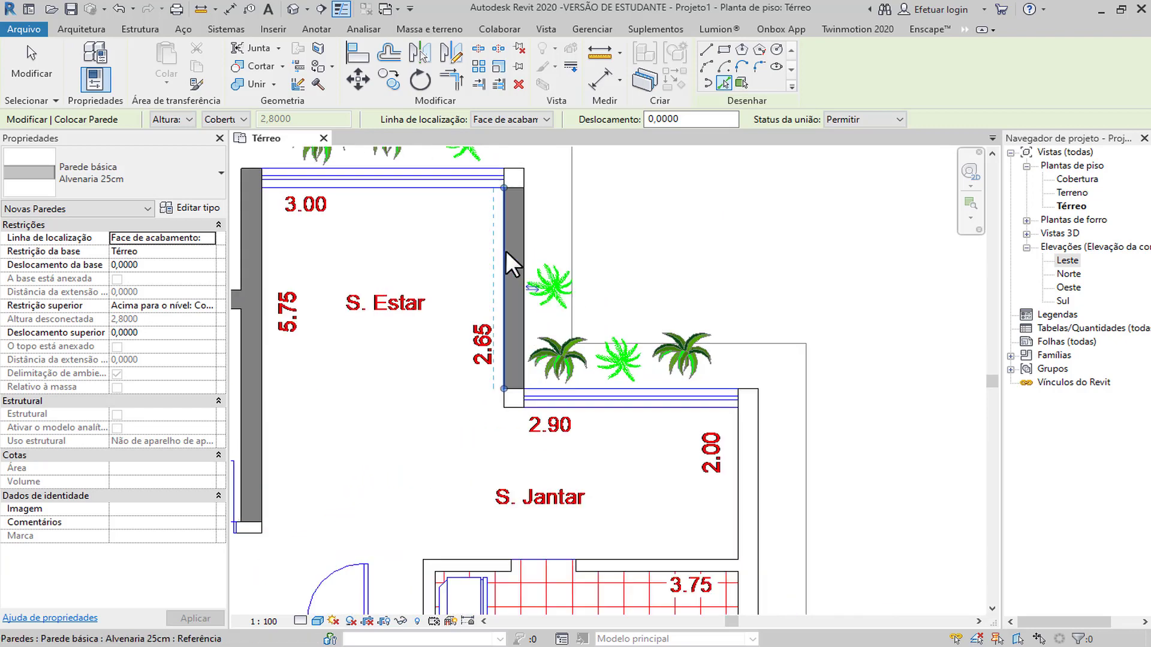
click(439, 168)
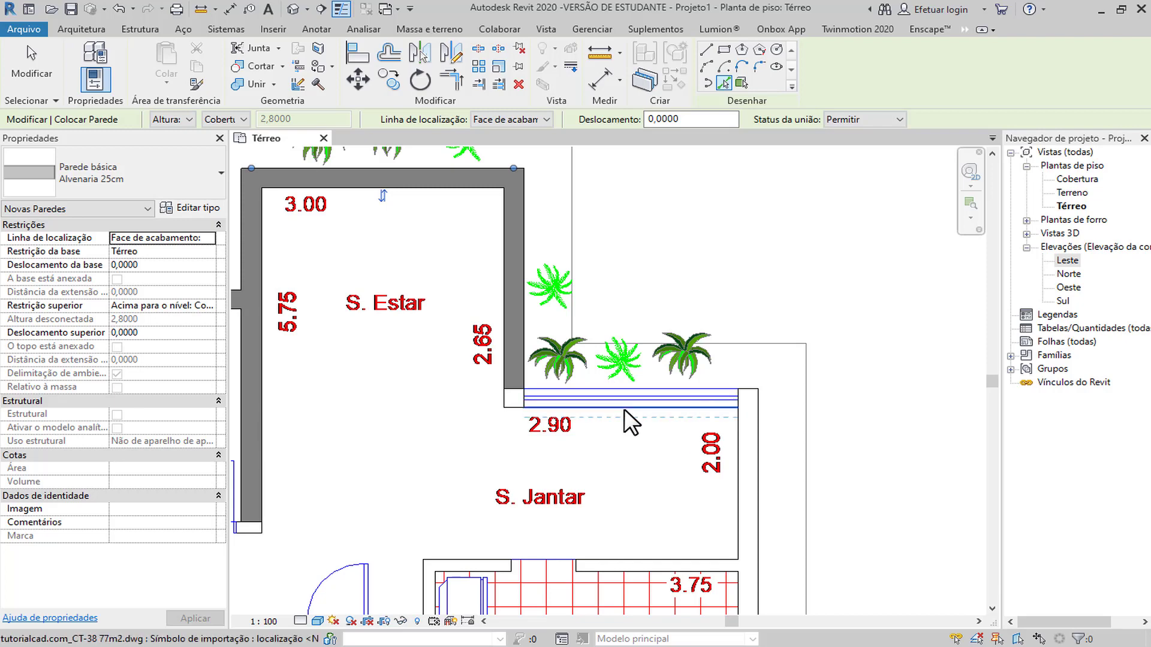
click(624, 404)
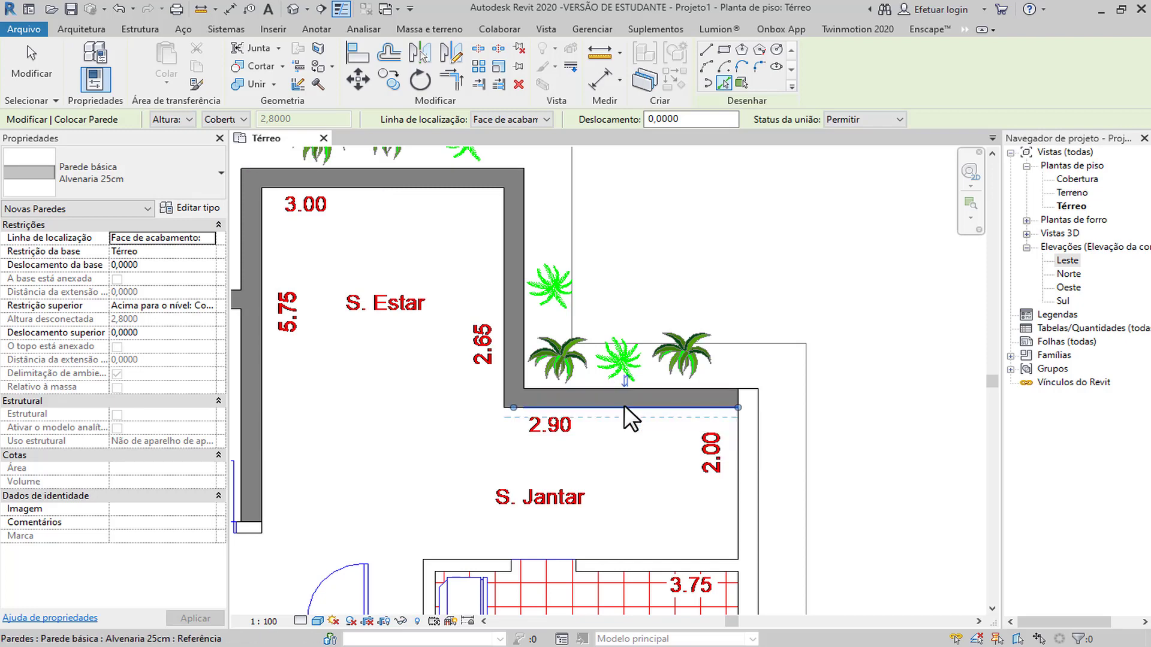
click(751, 448)
scroll(752, 452, down, 2)
scroll(631, 419, up, 2)
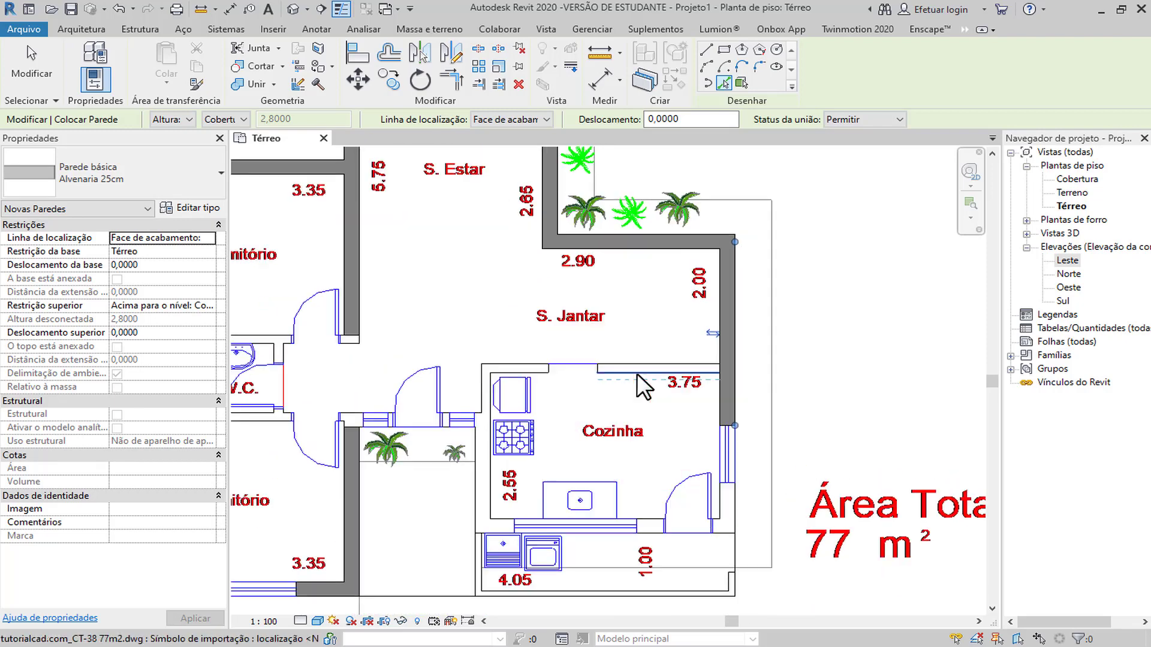
Exit wall placement and measure the thickness of the interior wall between the dining room and the kitchen.
scroll(636, 371, up, 3)
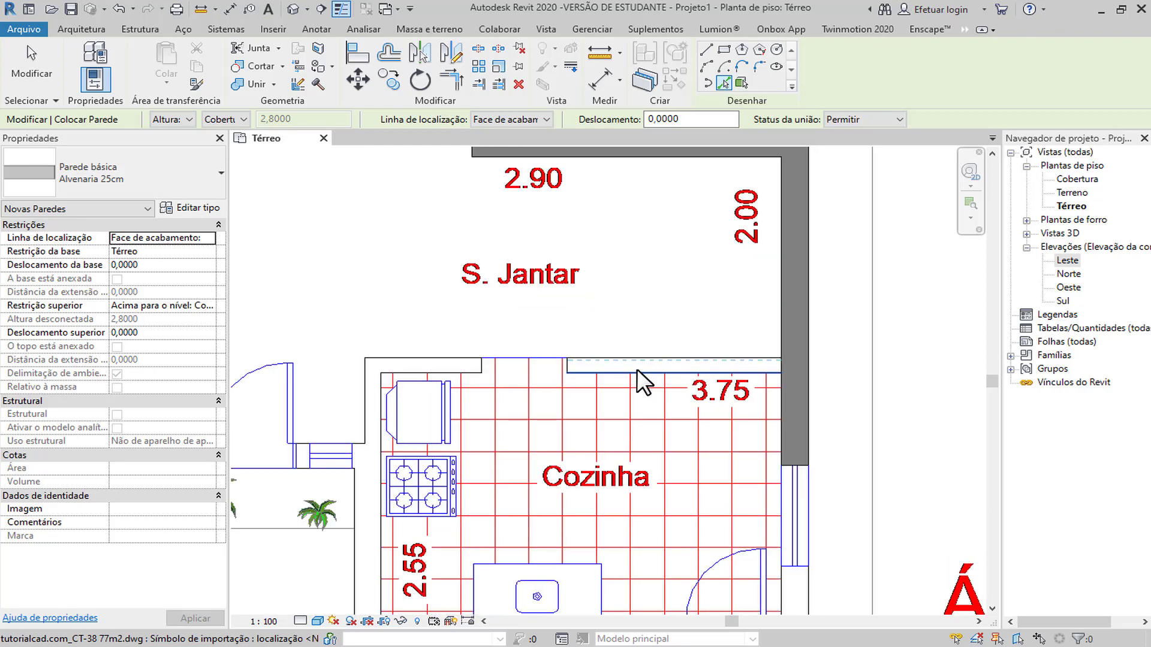
key(Escape)
key(Escape)
click(199, 9)
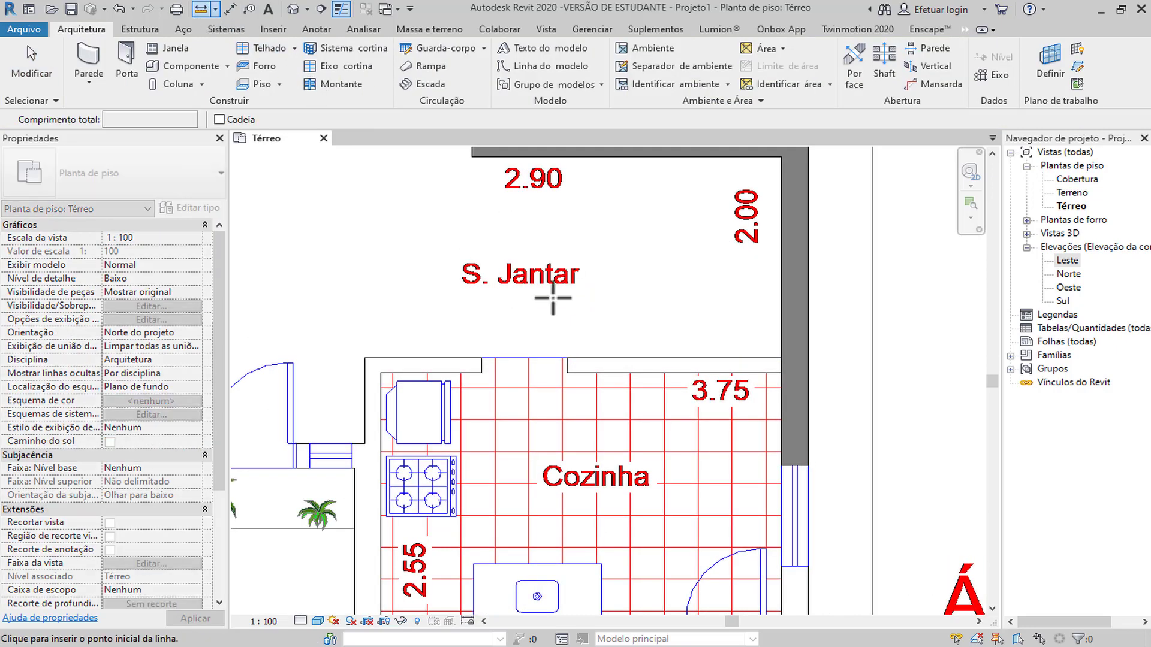
scroll(618, 358, up, 2)
click(622, 372)
click(623, 359)
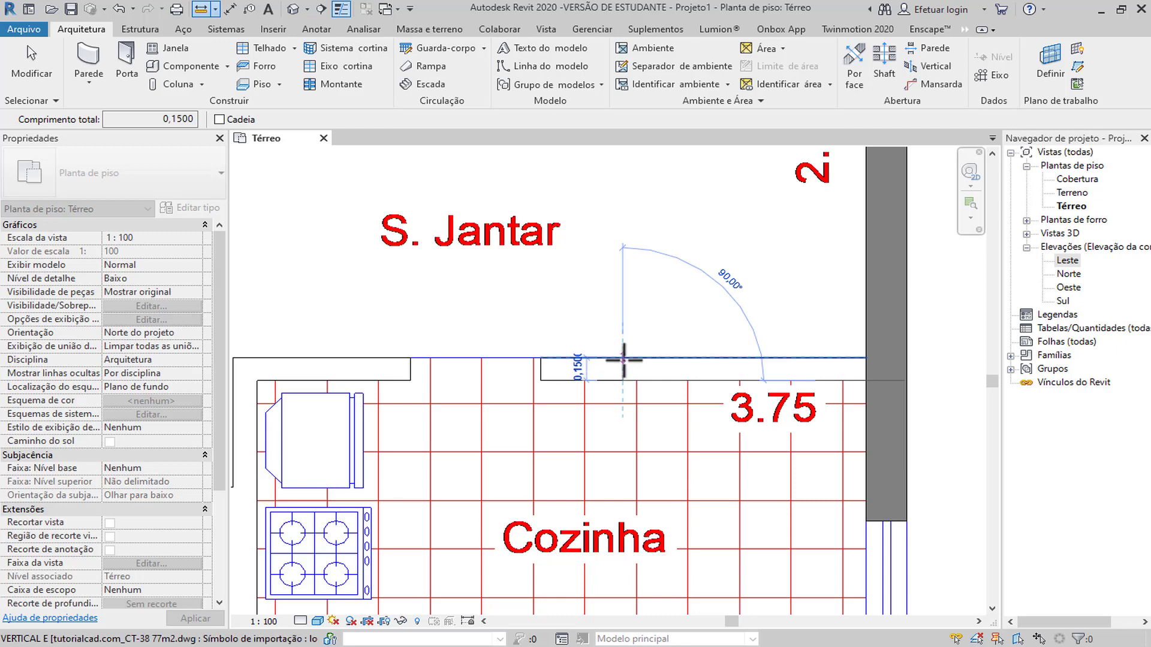
key(Escape)
key(Escape)
scroll(770, 322, down, 2)
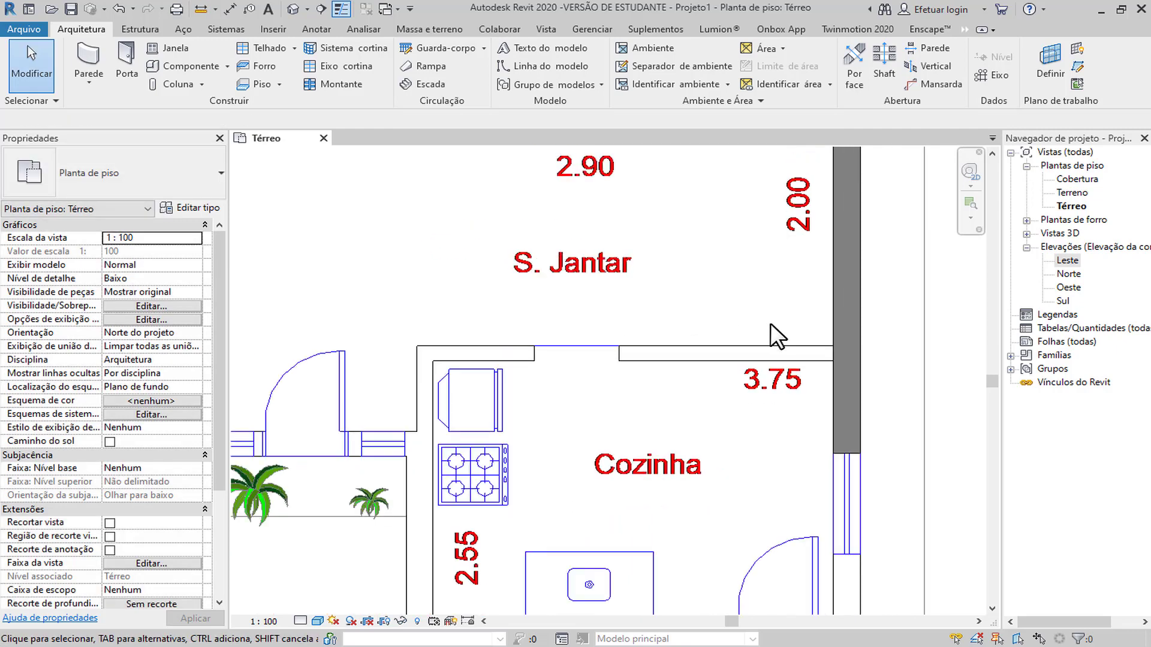
Duplicate the wall type of the dining room's right wall under the name Alvenaria 15cm.
click(839, 264)
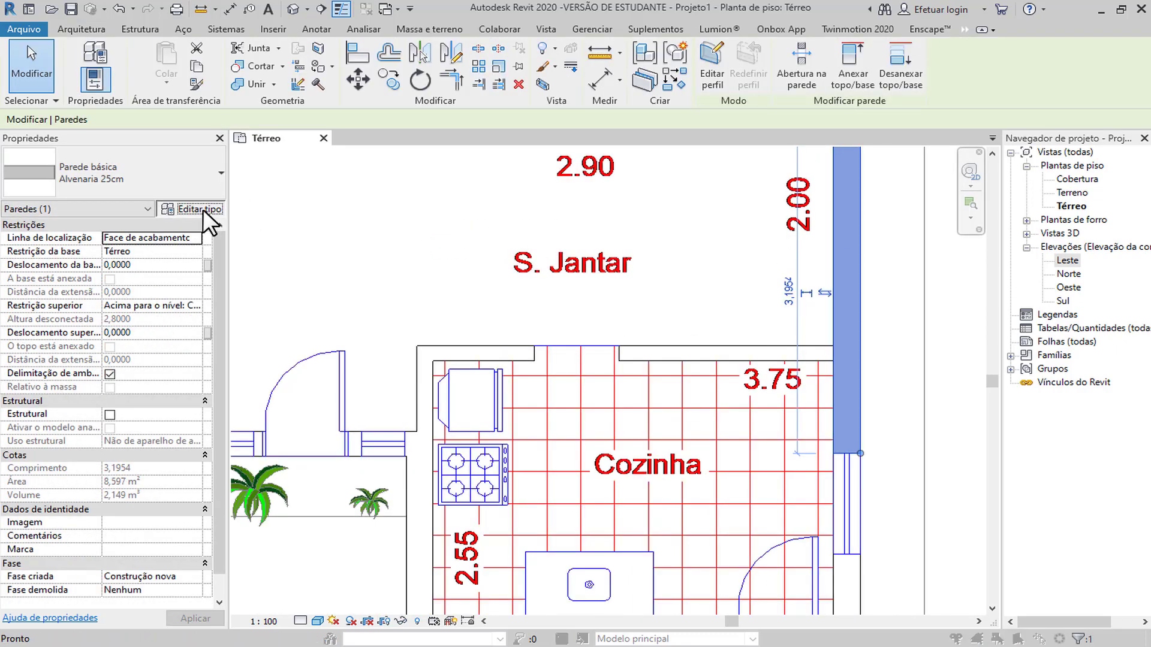
click(202, 208)
click(902, 191)
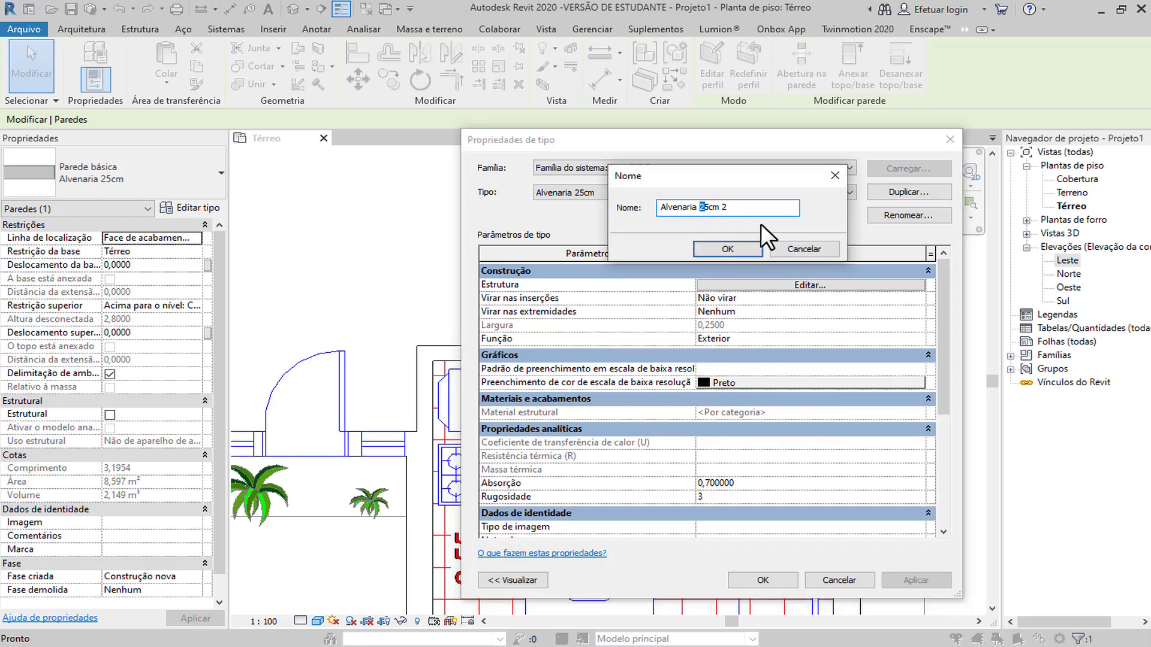
text(1)
key(Return)
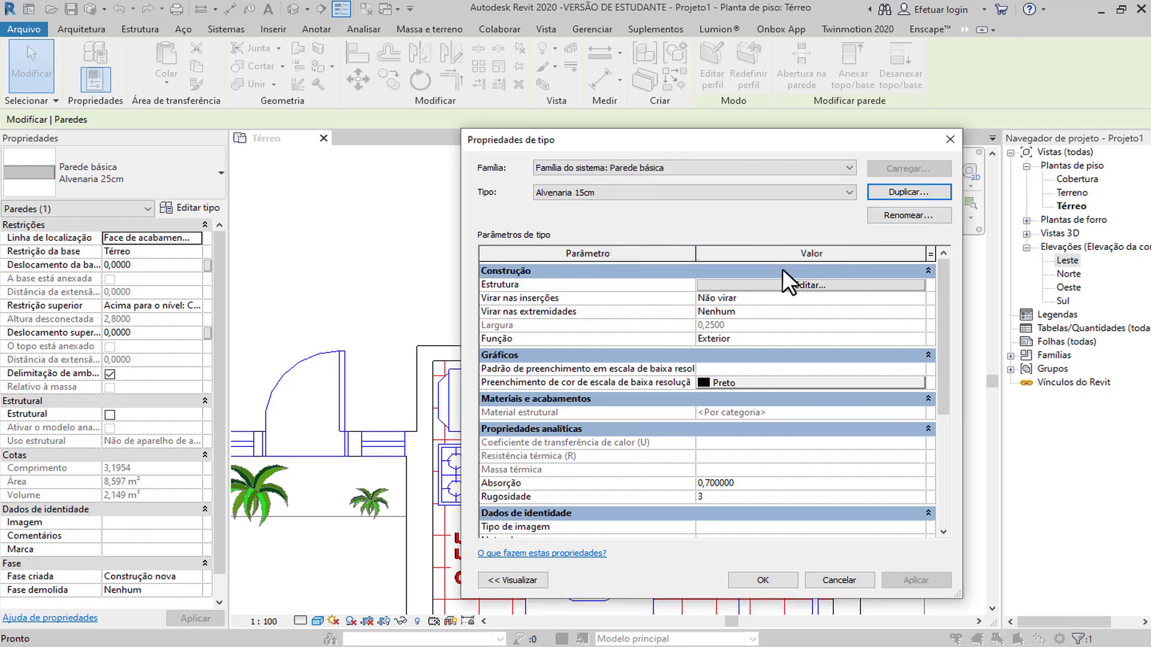
Set the structural layer thickness of the Alvenaria 15cm type to 0,15 and accept the type properties.
click(773, 282)
click(752, 295)
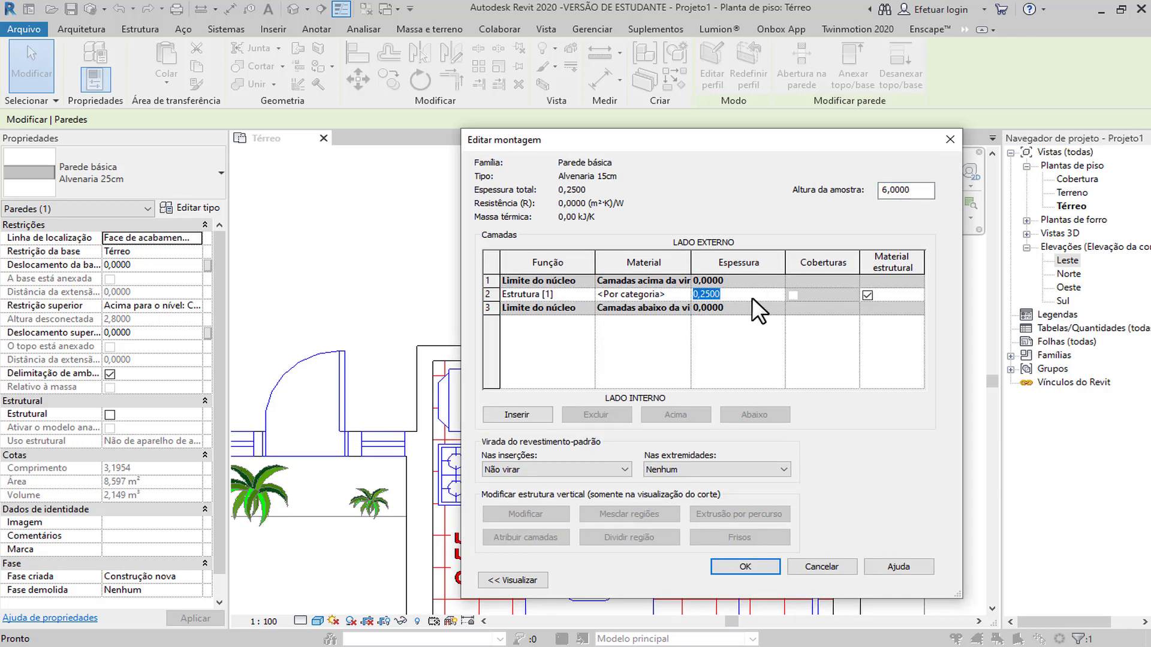
text(0,15)
key(Tab)
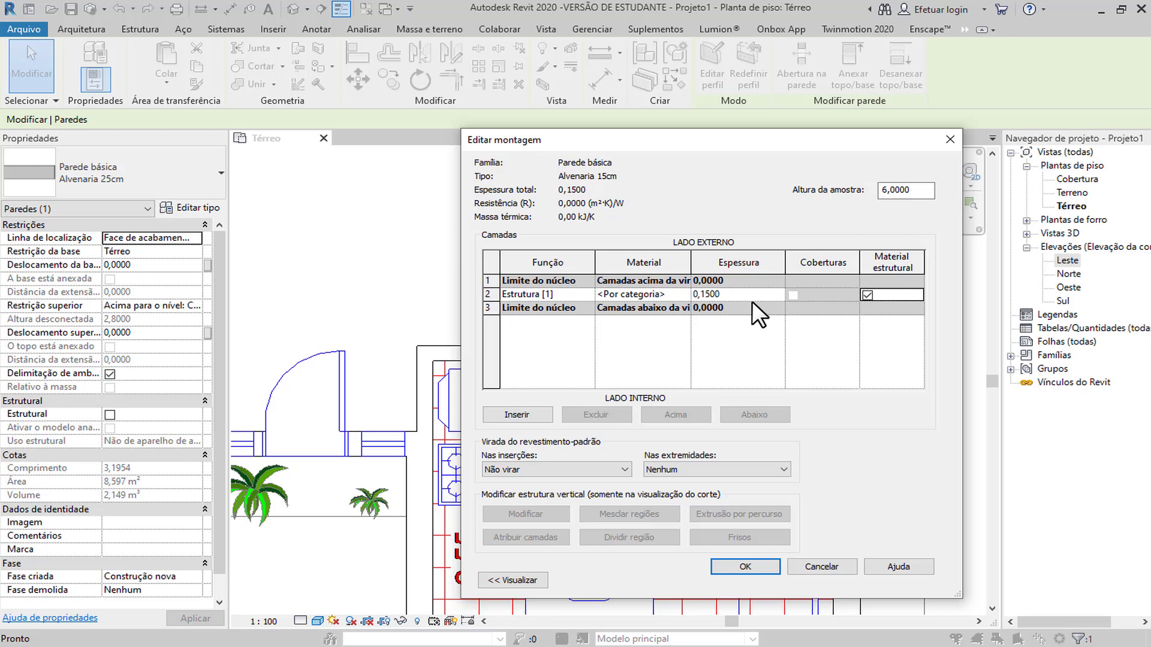
click(729, 569)
click(773, 580)
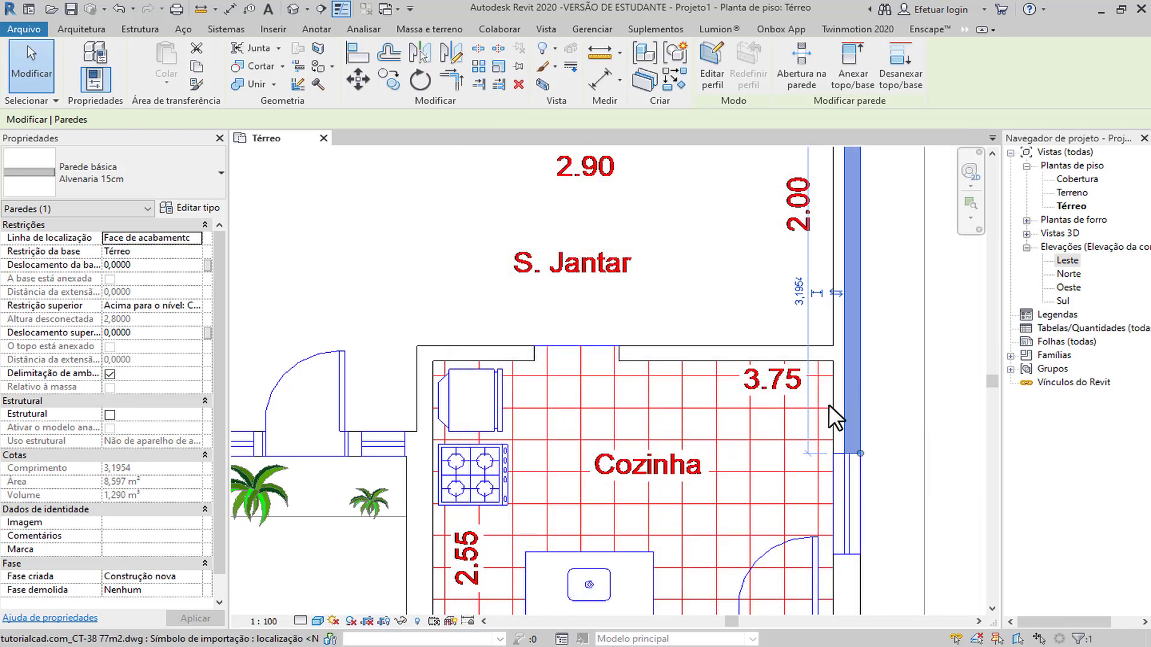
Change the dining room's right exterior wall back to the Alvenaria 25cm type.
scroll(832, 400, down, 4)
scroll(801, 410, up, 3)
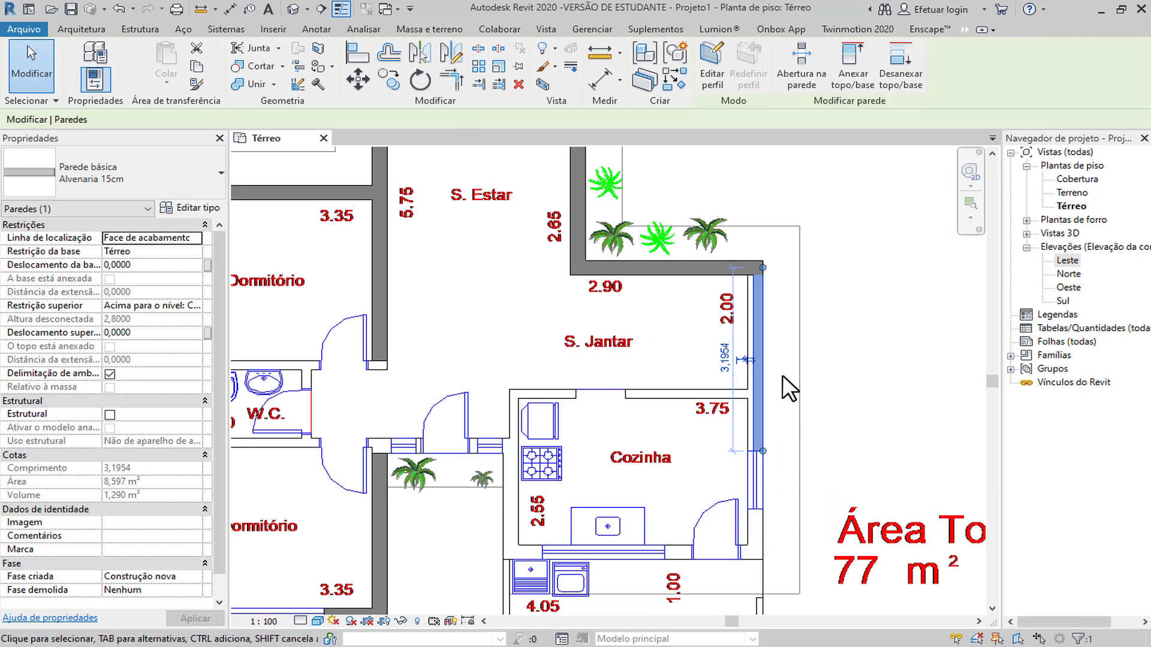
scroll(782, 375, up, 2)
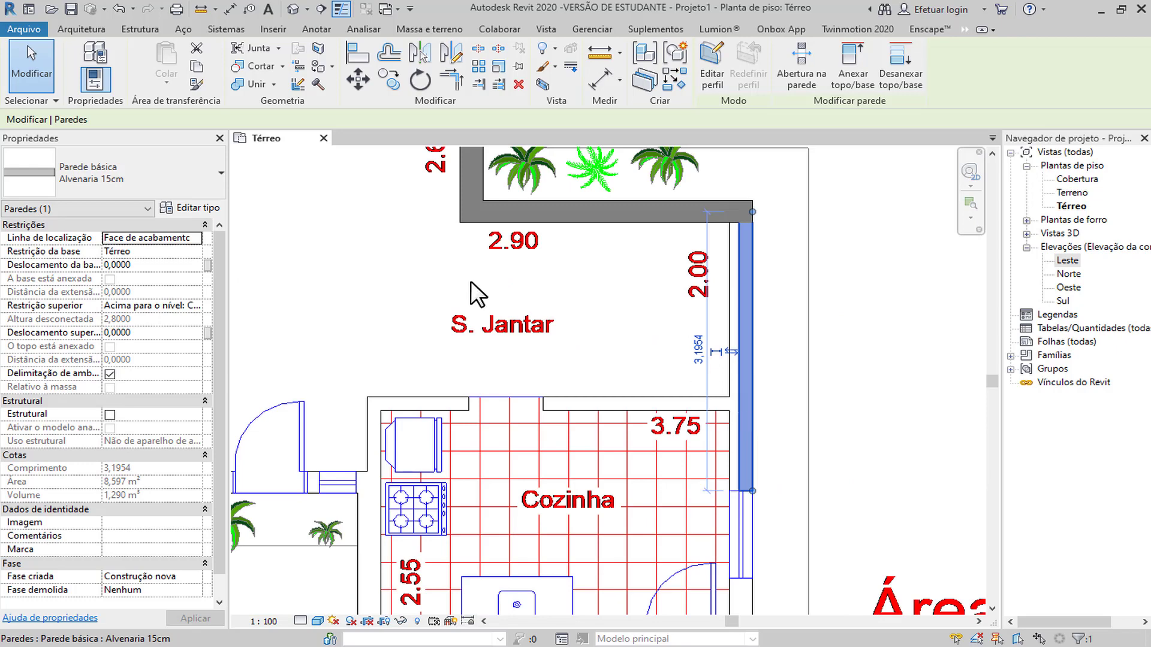
click(771, 302)
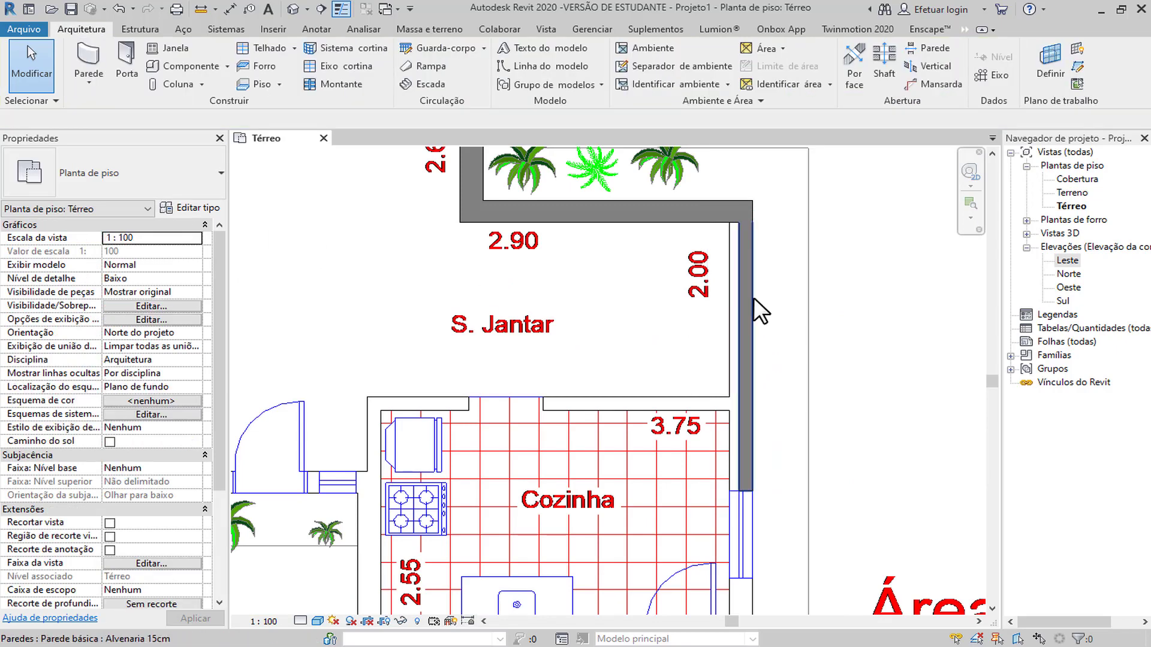
click(753, 297)
click(150, 178)
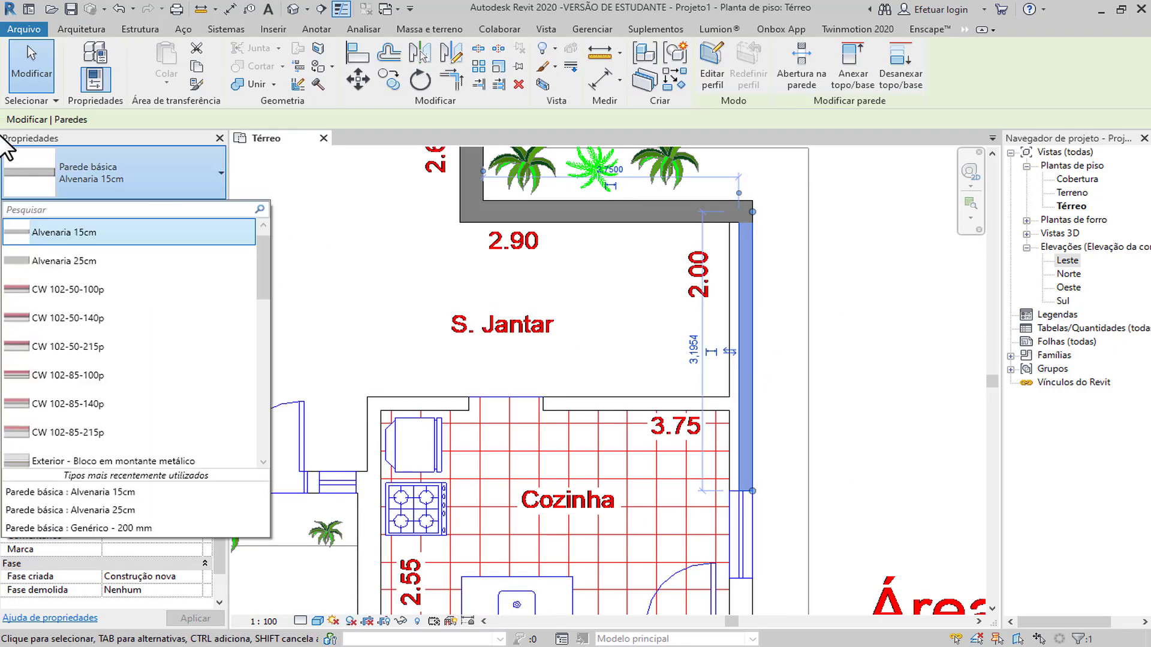
click(117, 267)
click(291, 264)
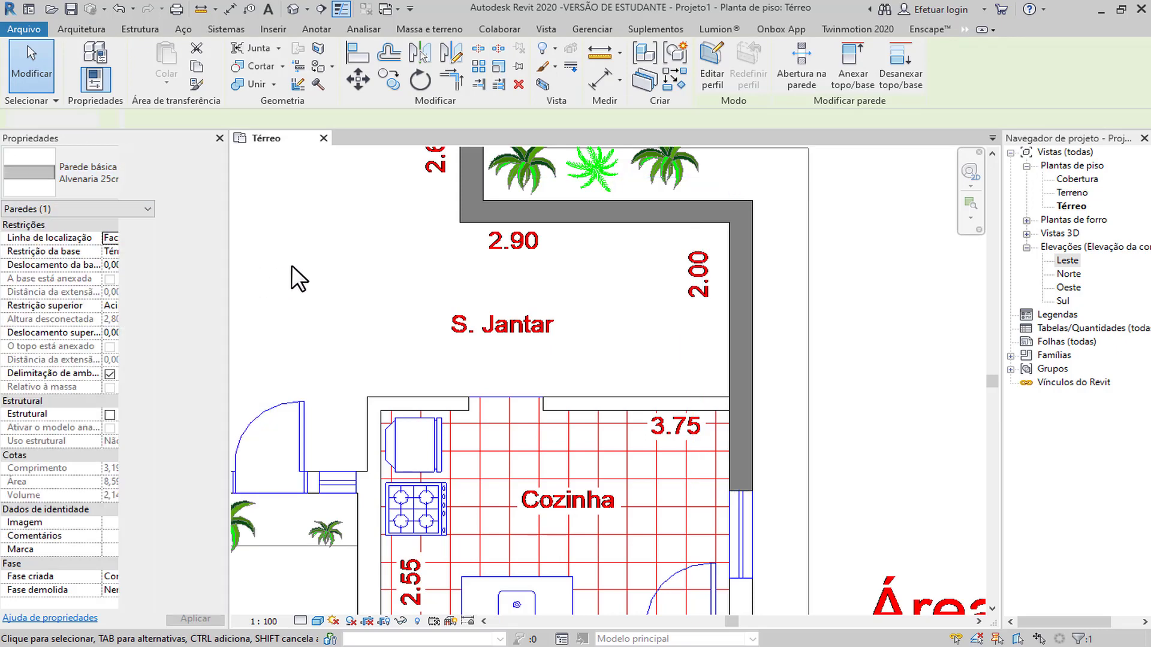
Draw Alvenaria 15cm walls between the dining room and kitchen and down the kitchen's short upper-left side to the entrance wall.
click(87, 62)
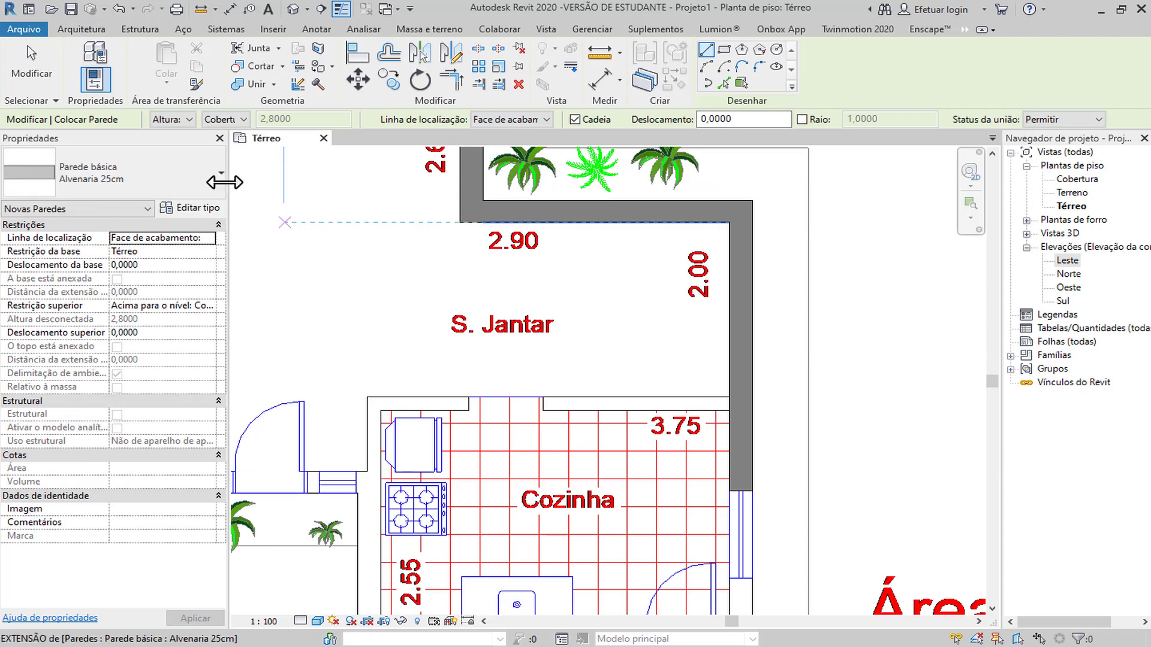
click(196, 173)
scroll(155, 261, up, 1)
click(154, 260)
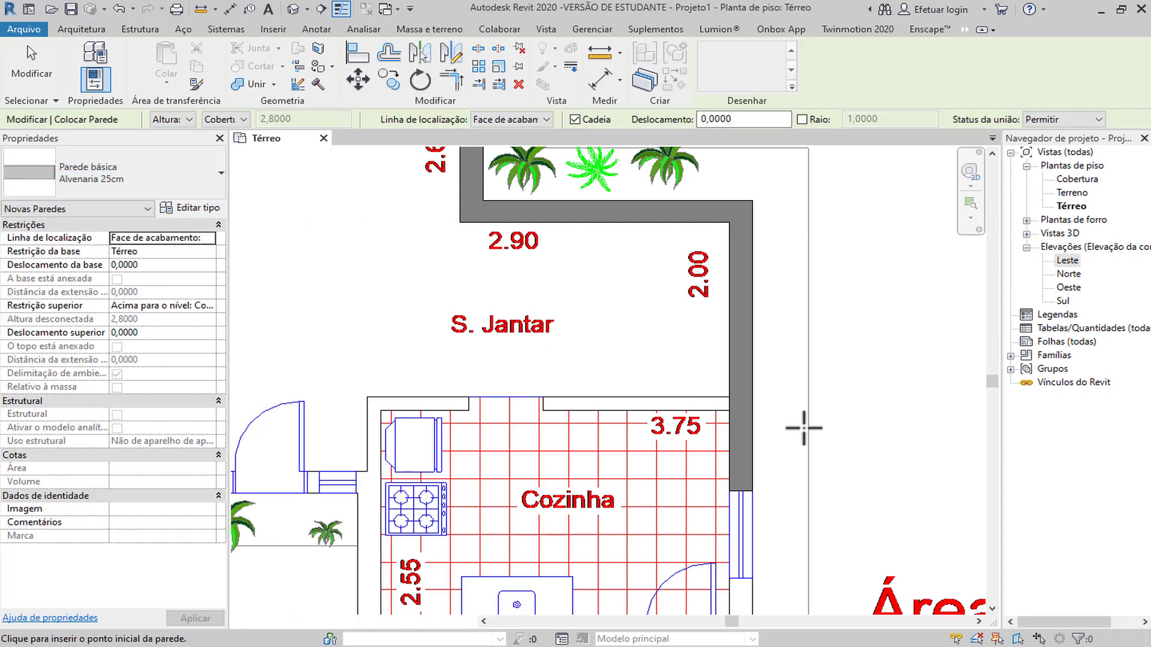
click(729, 397)
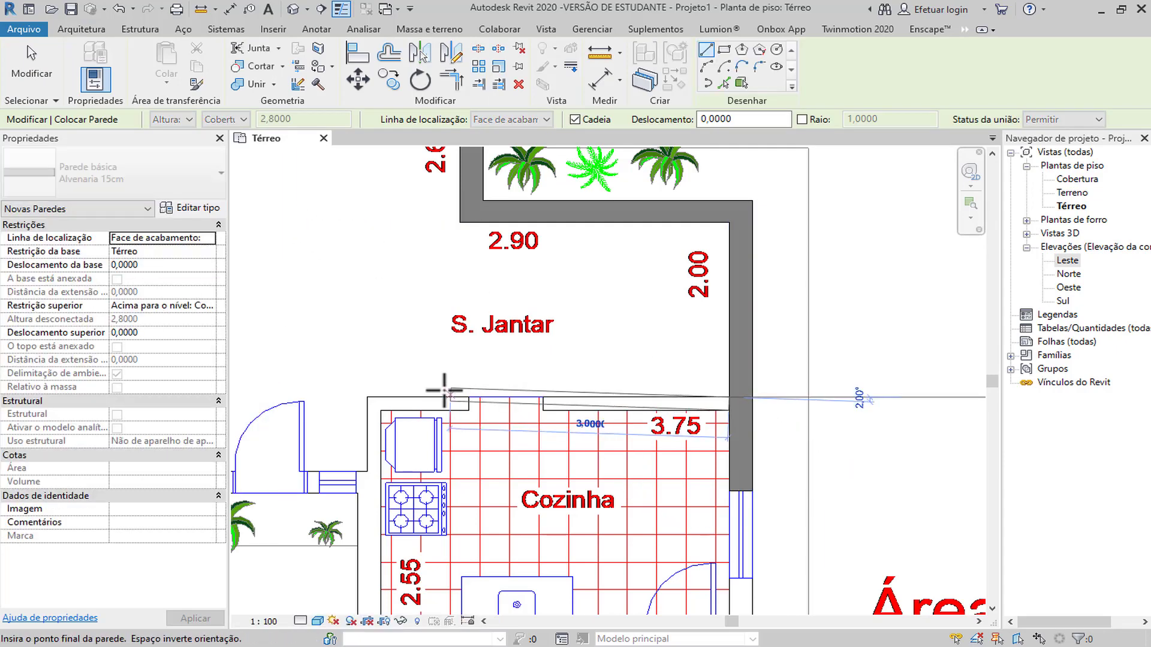
scroll(378, 396, up, 2)
click(356, 398)
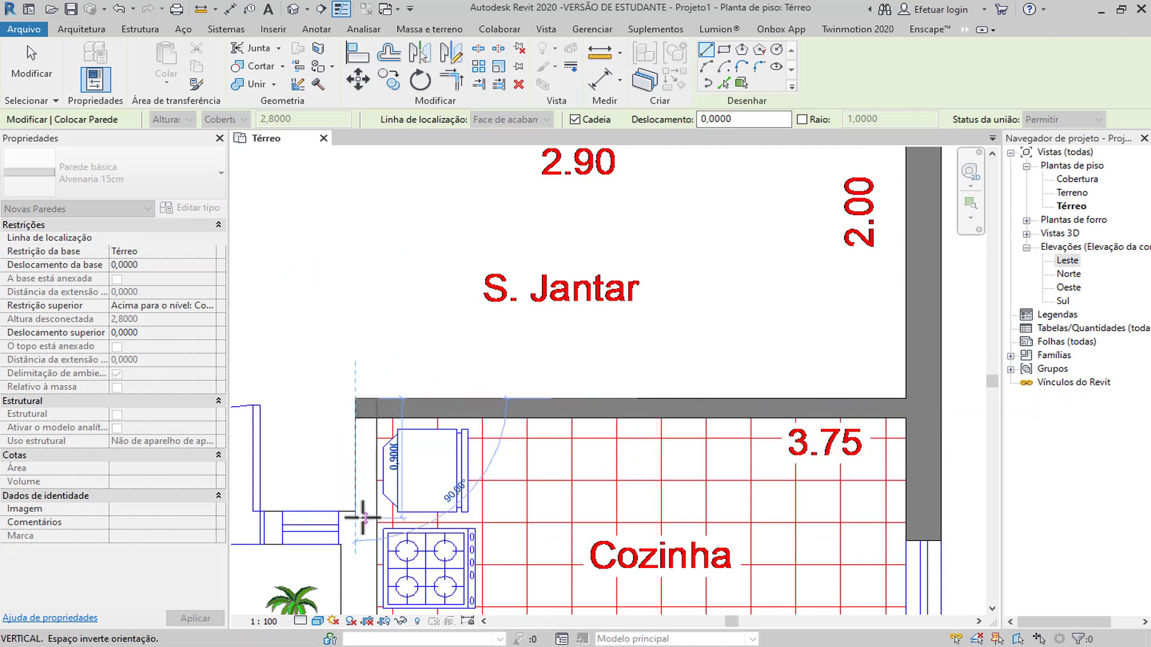
click(353, 513)
scroll(354, 514, down, 2)
key(Escape)
key(Escape)
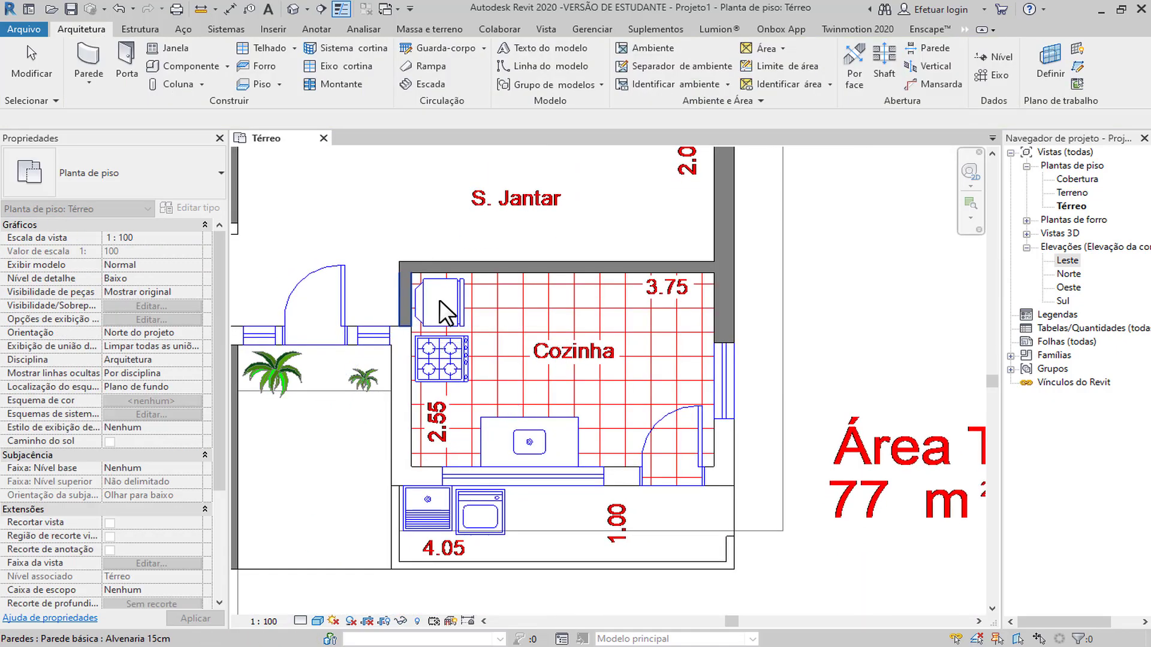
Draw Alvenaria 25cm walls down the kitchen's lower left side and along its bottom edge to the outer right corner.
click(725, 296)
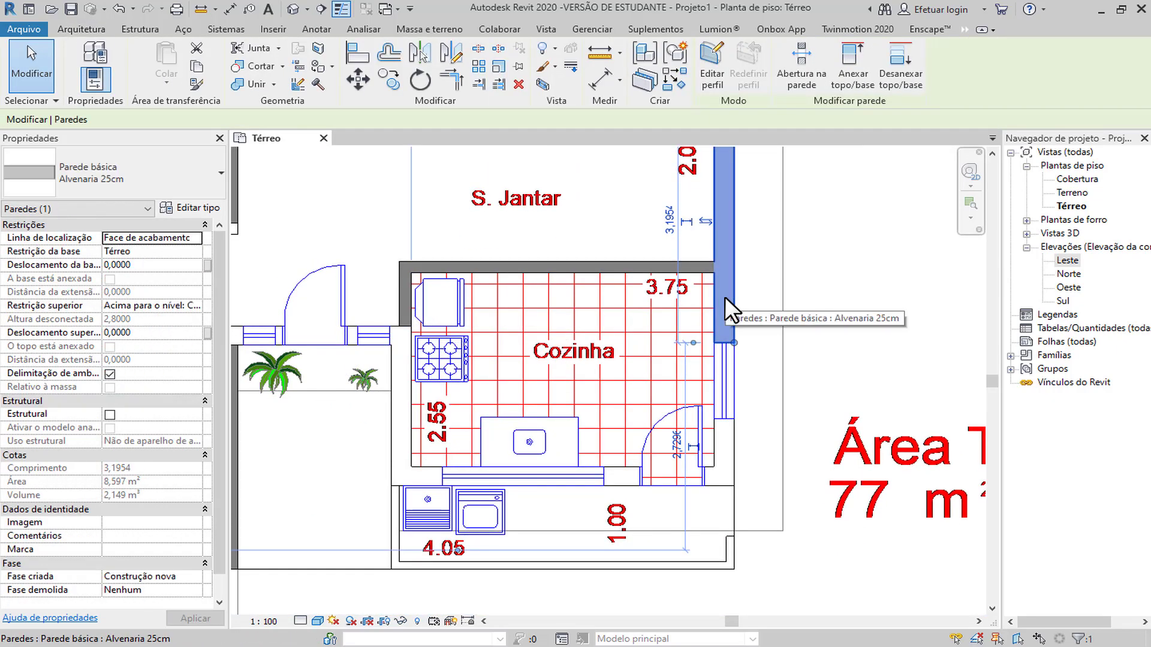
key(c)
key(s)
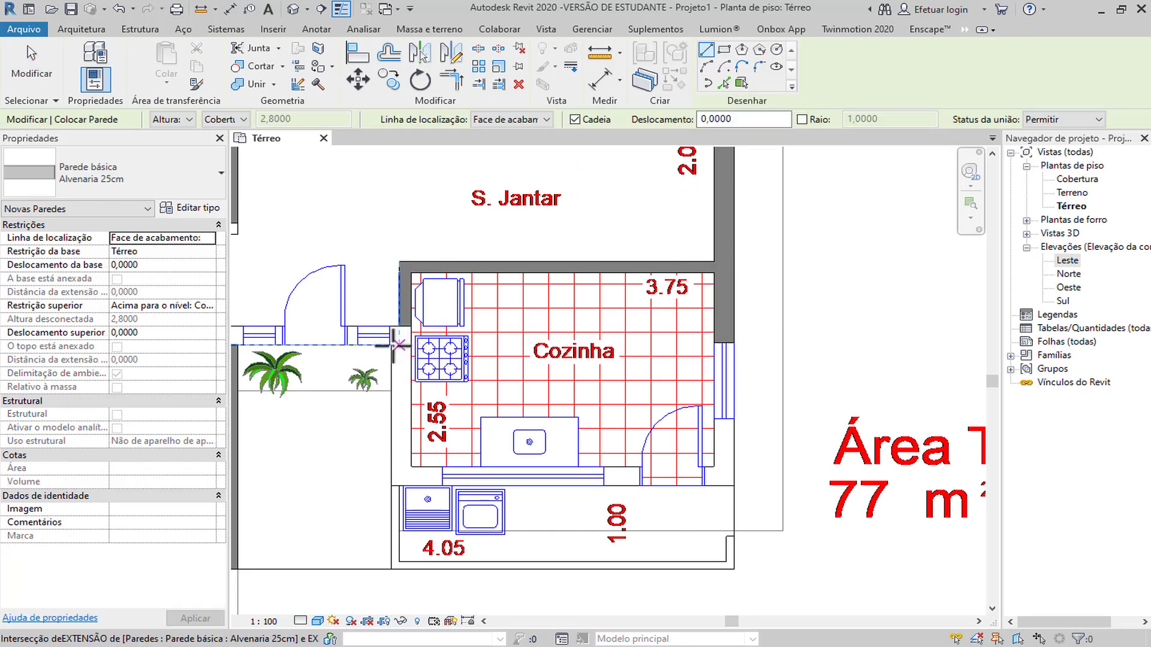
click(391, 345)
click(392, 484)
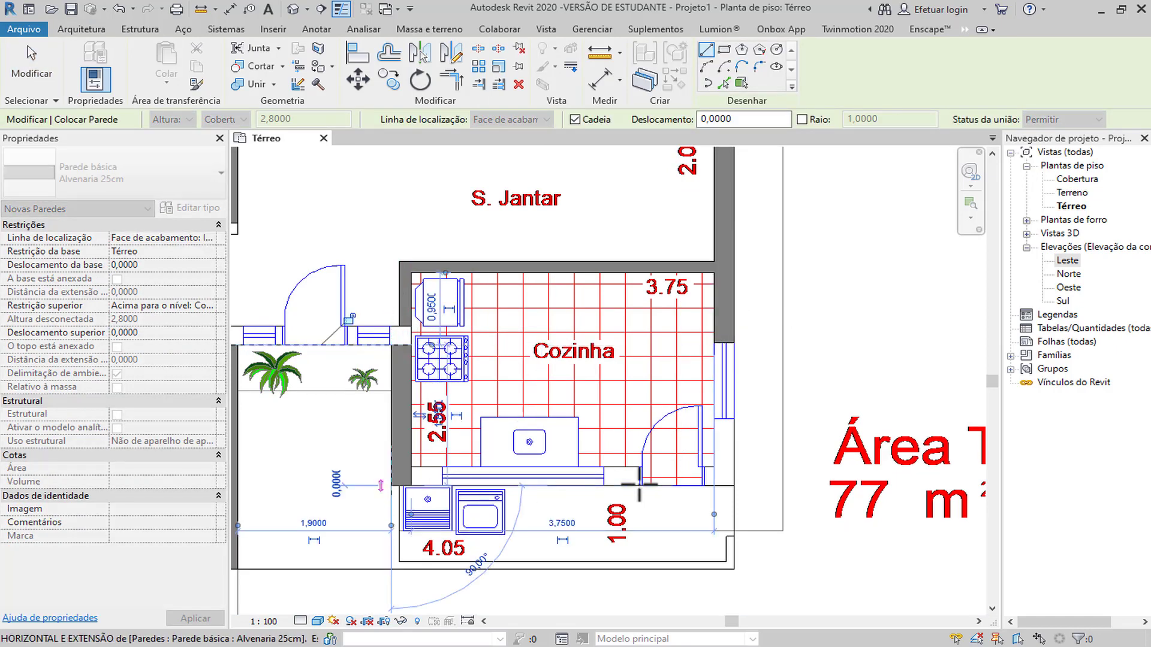
click(737, 486)
key(Escape)
key(Escape)
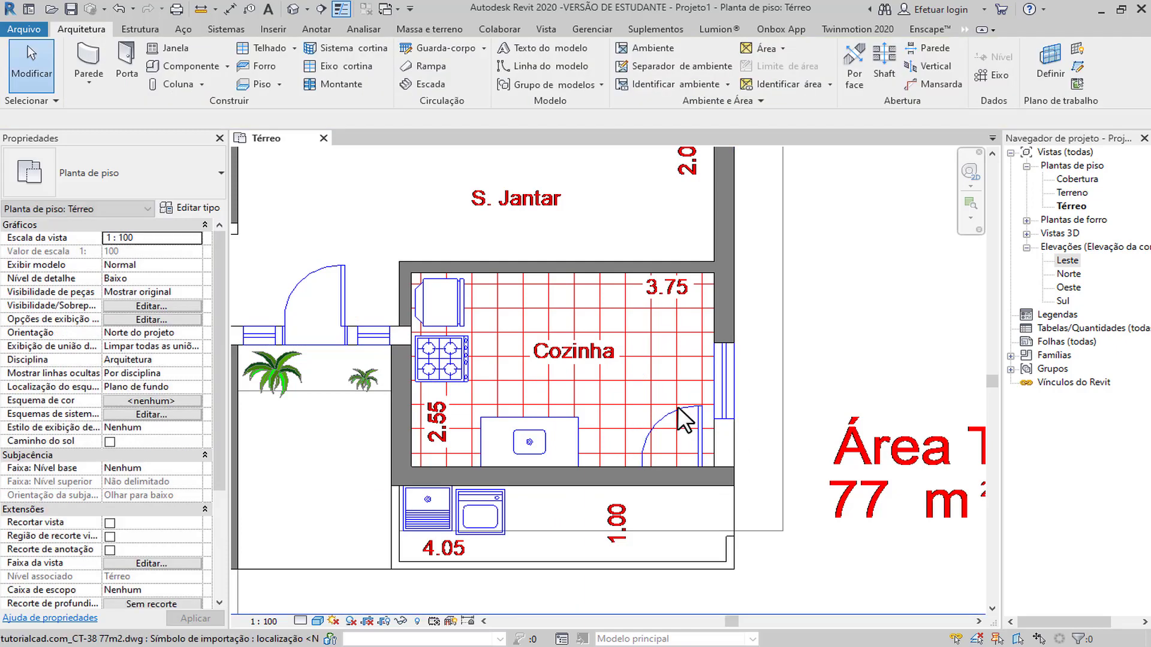
Trim/extend the right exterior wall and the kitchen's bottom wall to a corner, closing the kitchen window gap.
click(724, 293)
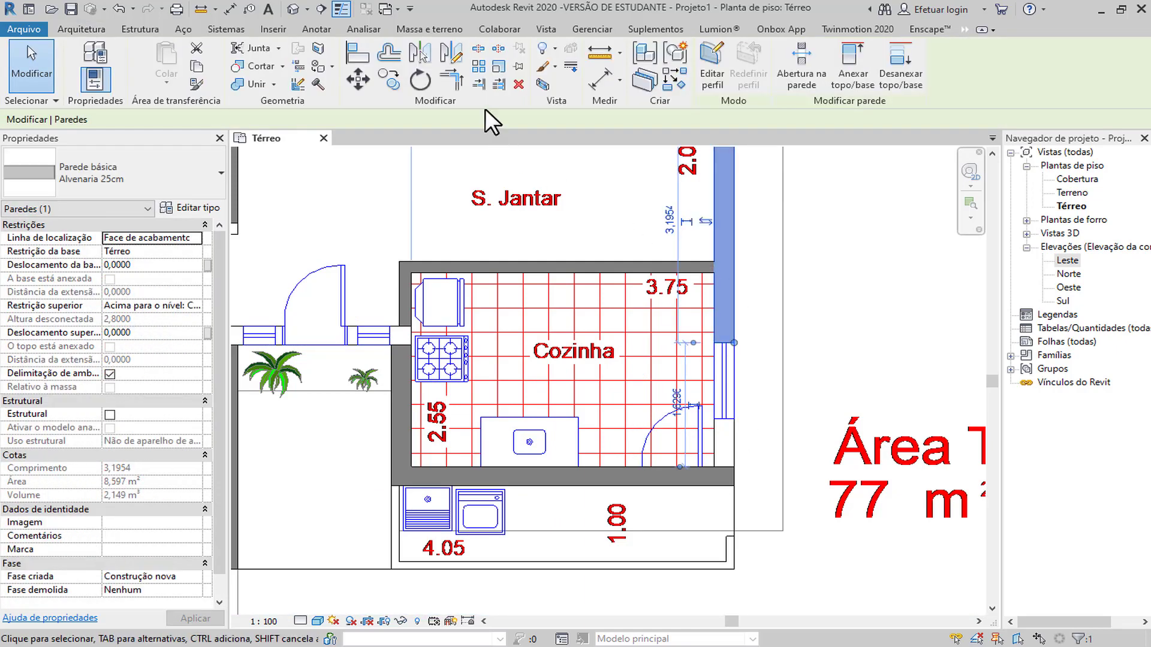
click(447, 79)
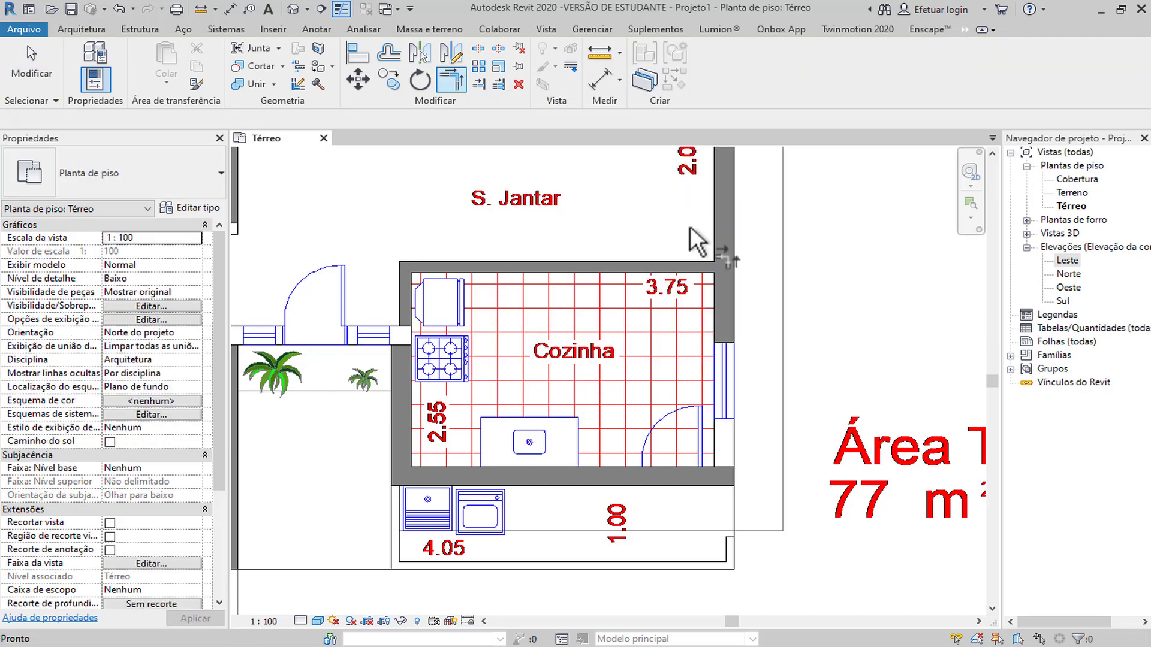
click(729, 280)
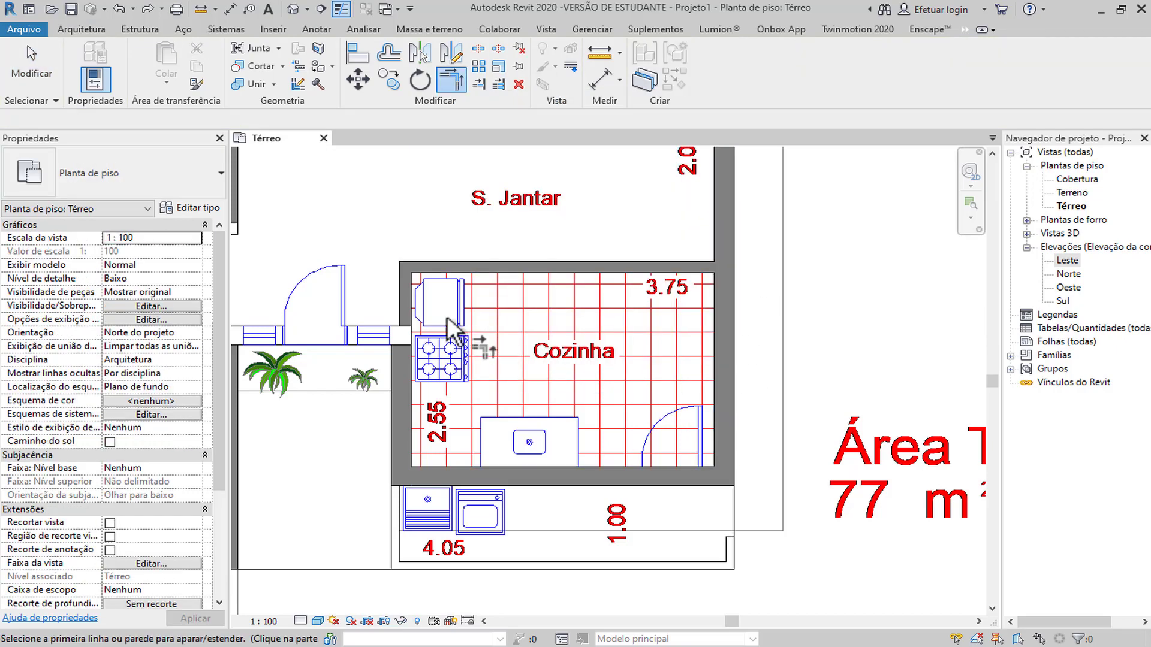
click(401, 372)
scroll(401, 371, down, 2)
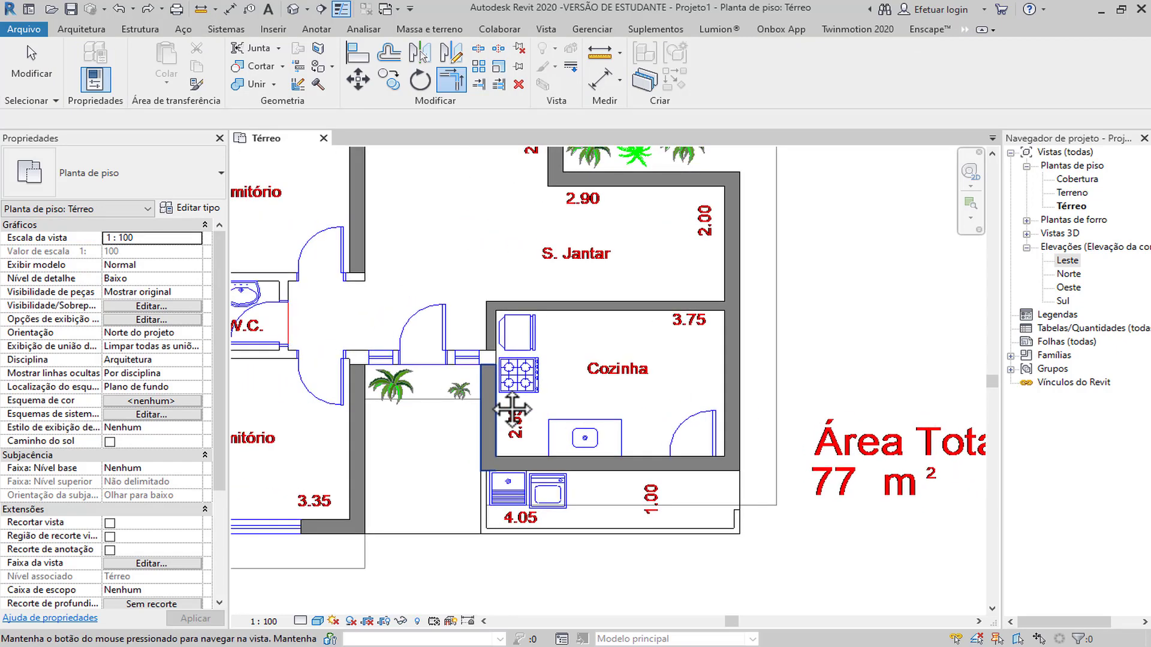
key(Escape)
Draw an Alvenaria 25cm wall across the entrance, from the lower bedroom's right wall to the kitchen's left wall.
scroll(477, 335, up, 3)
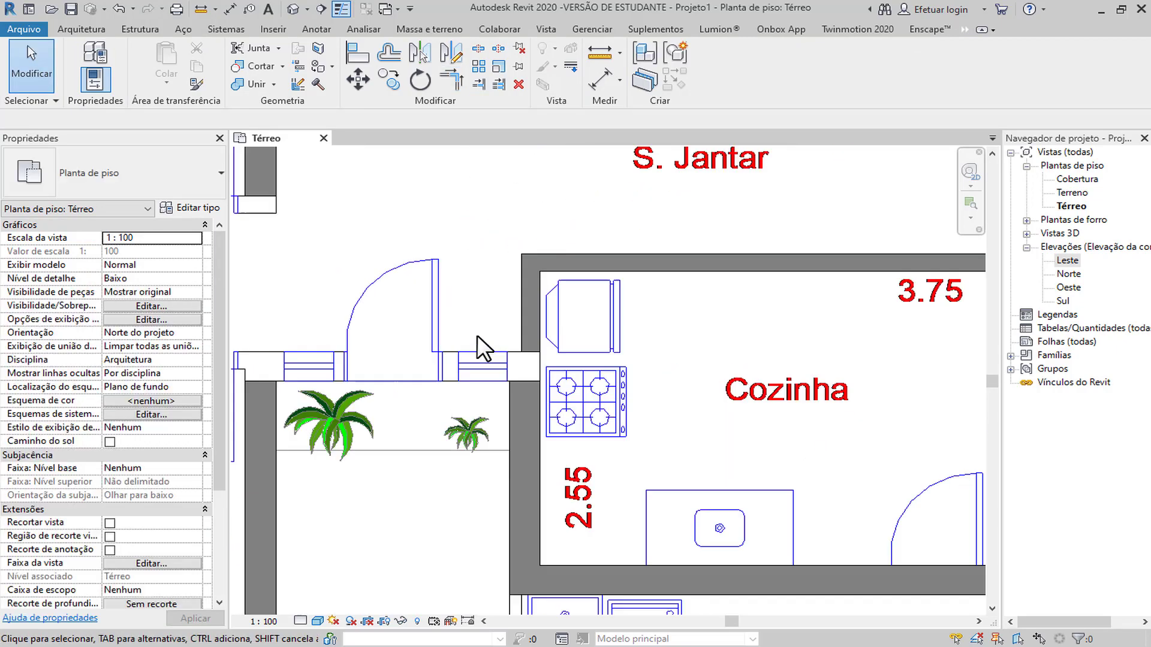
click(268, 394)
right_click(269, 394)
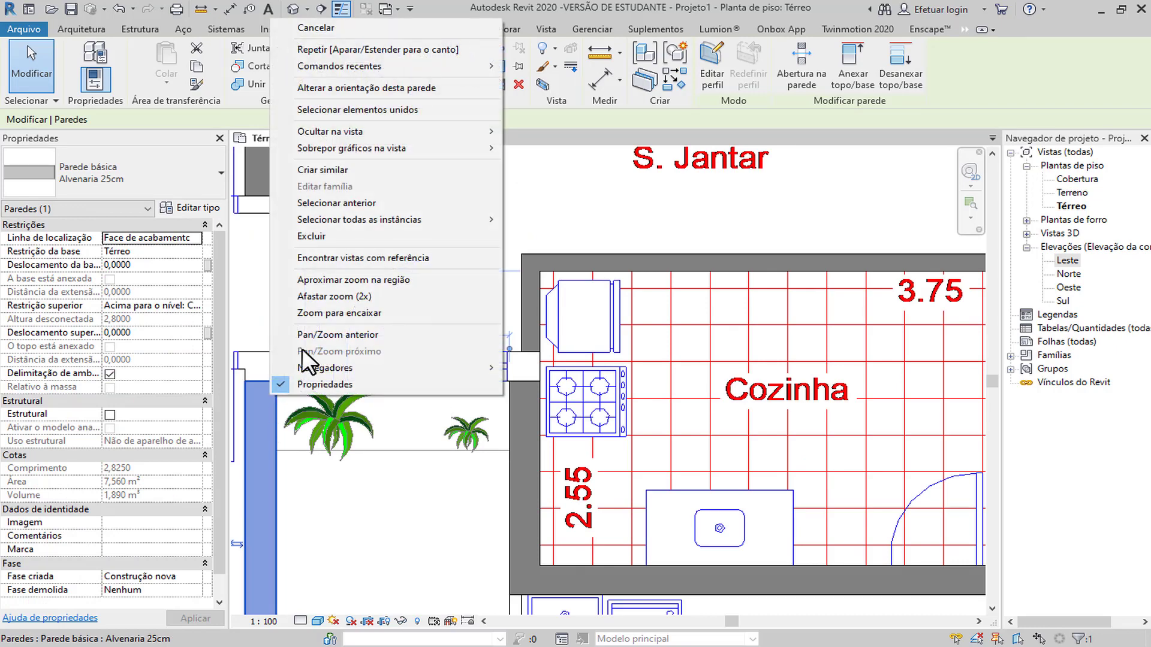
click(322, 170)
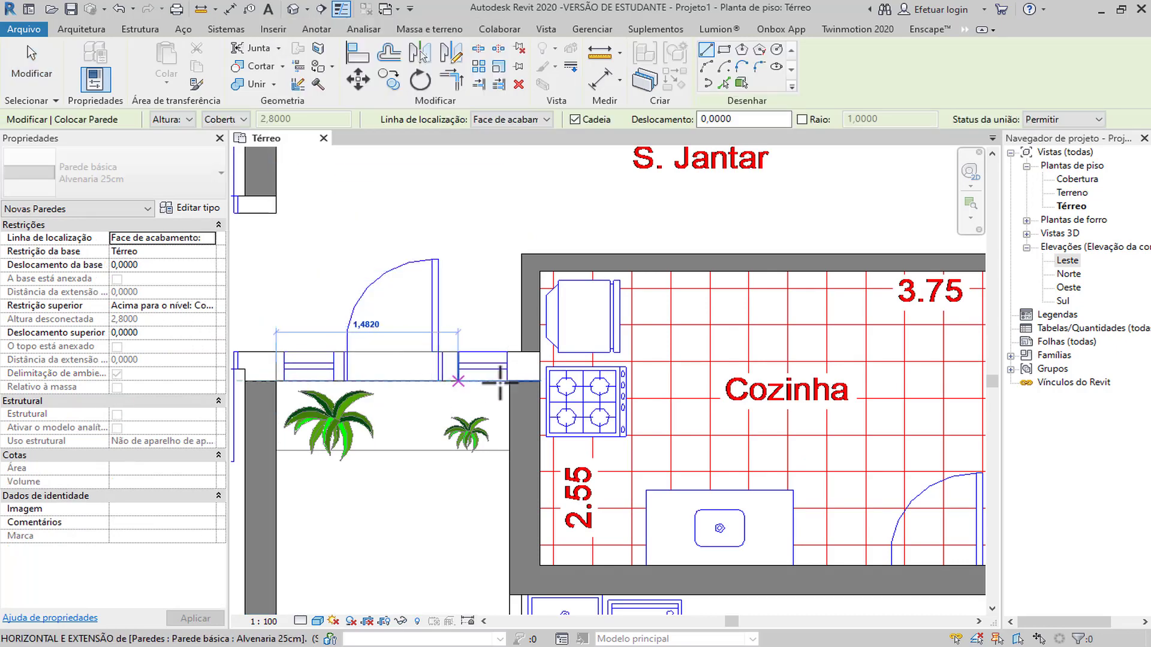
click(532, 381)
key(Escape)
key(Escape)
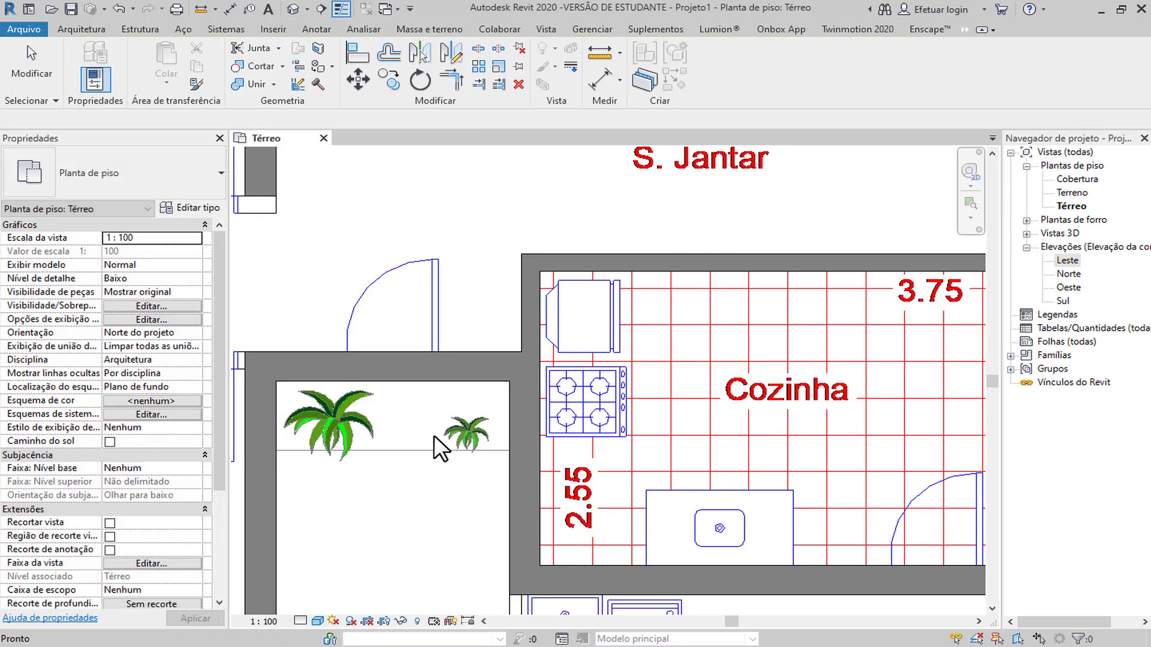
Trim/extend the exterior walls to close the gaps at the W.C. window and the lower bedroom's bottom window.
scroll(434, 435, down, 5)
middle_drag(459, 460, 511, 456)
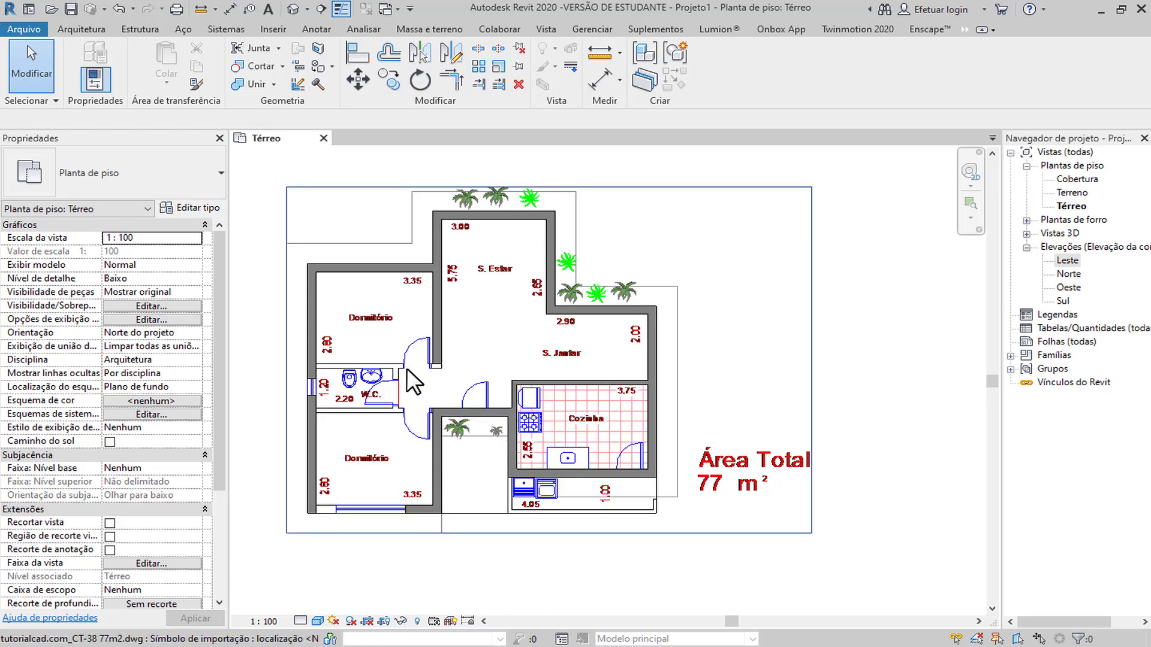
click(440, 235)
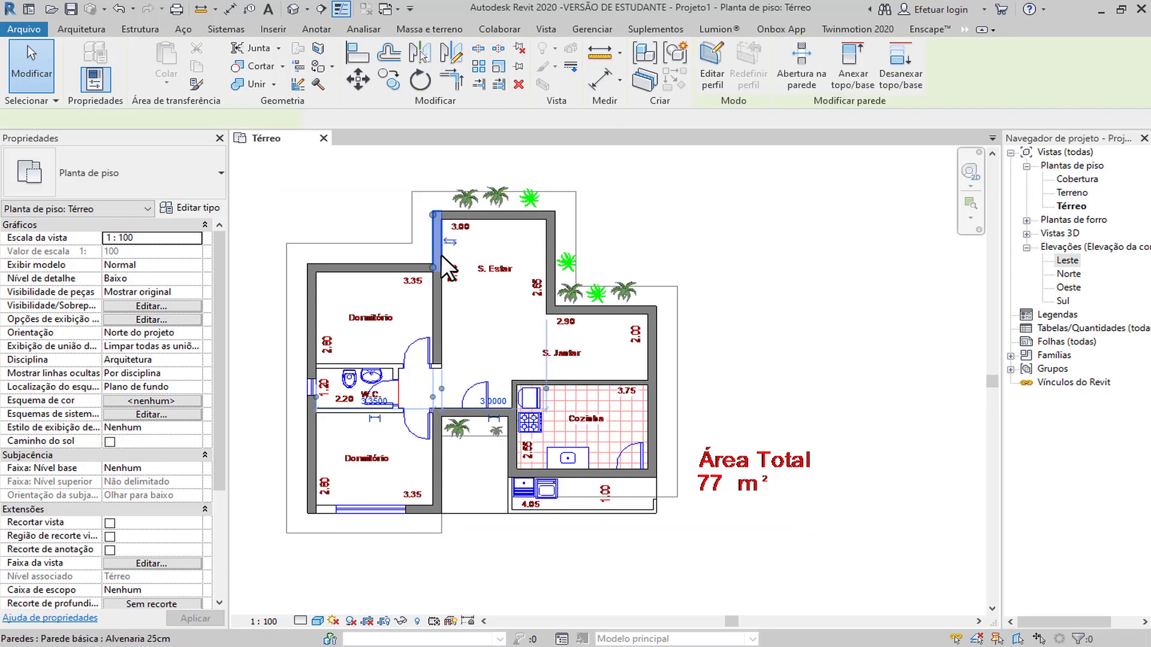
click(316, 488)
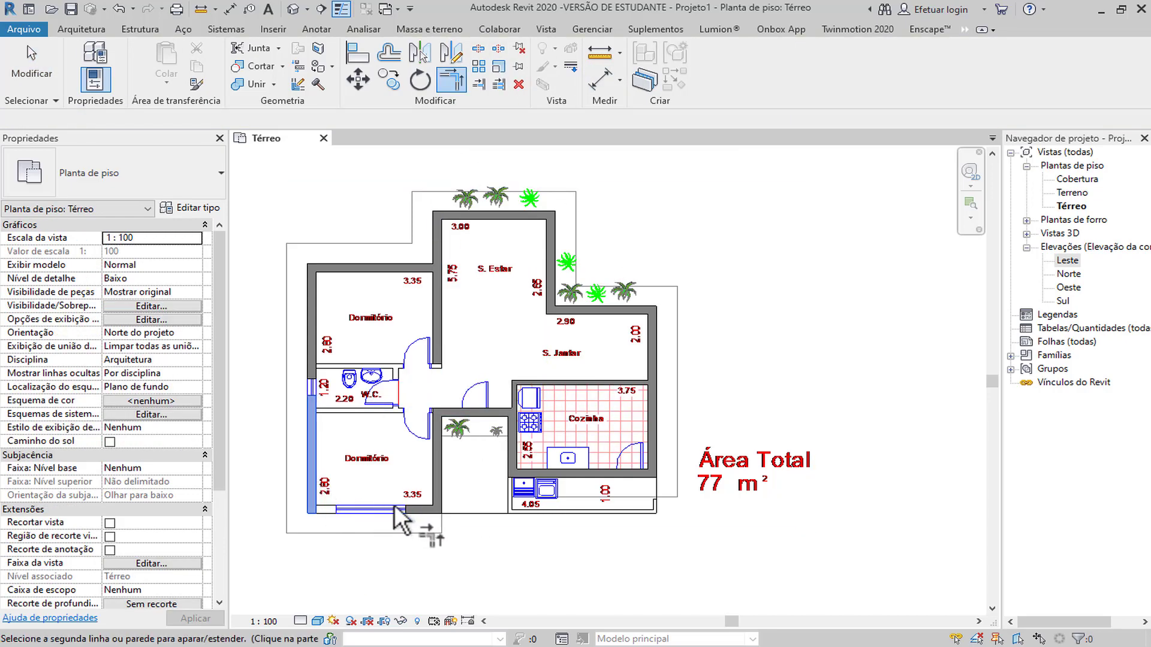
click(419, 508)
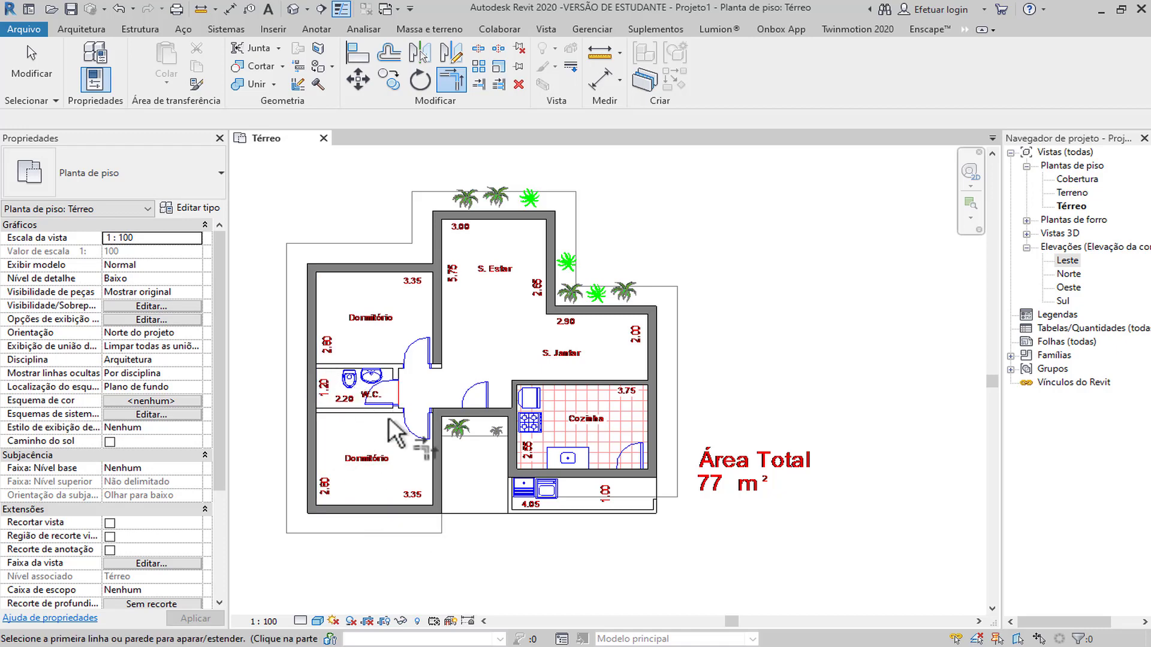
key(Escape)
Draw an Alvenaria 15cm wall between the upper bedroom and the W.C., ending at the outer face of the living room wall.
scroll(364, 437, up, 4)
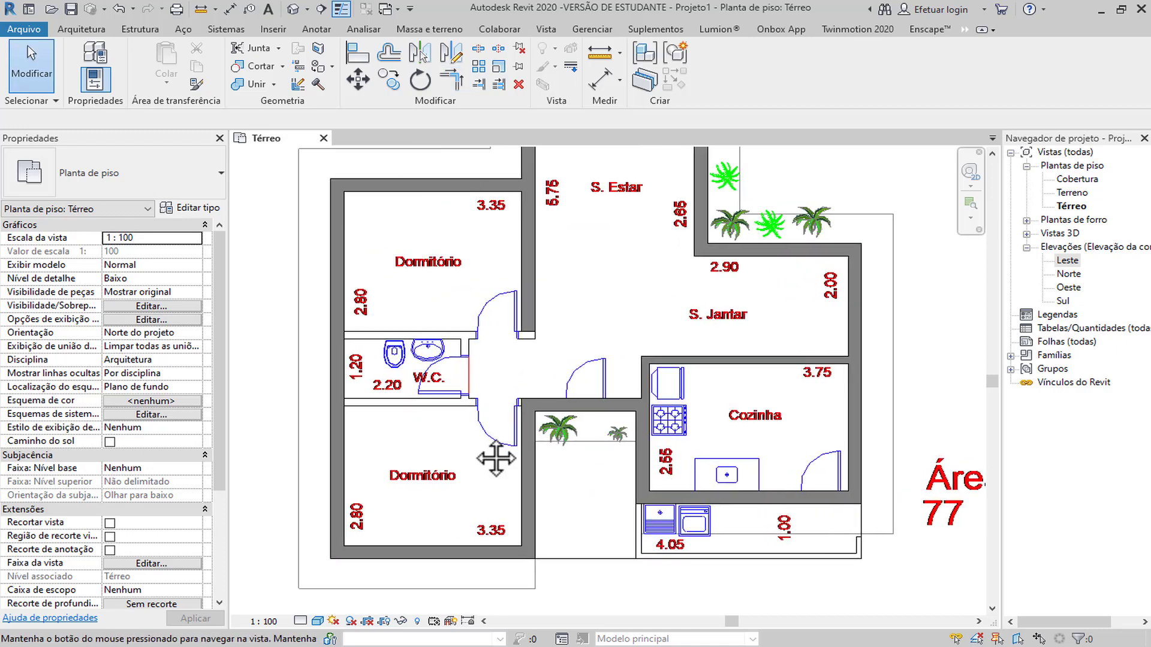
scroll(462, 351, up, 2)
right_click(826, 369)
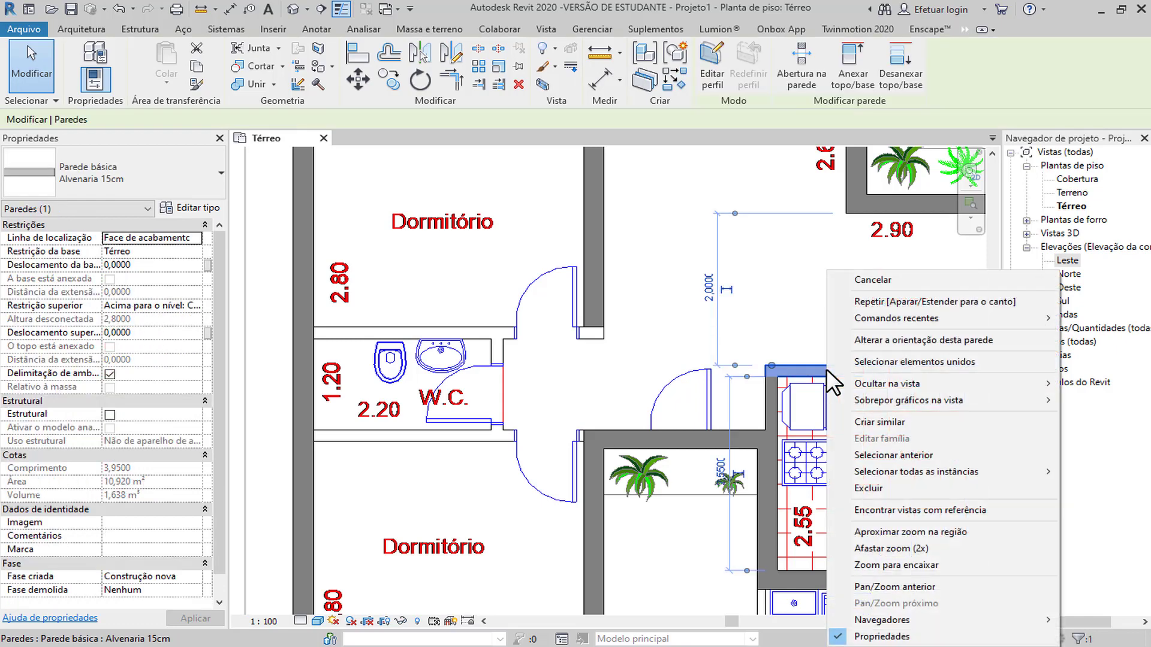
click(879, 422)
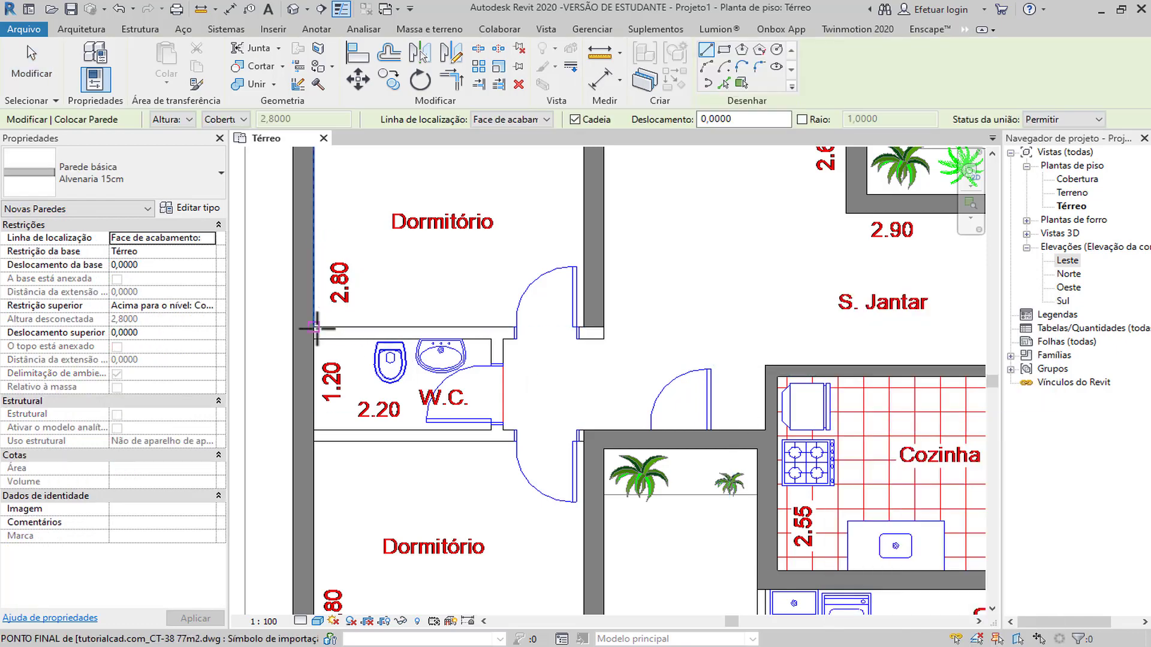
click(314, 327)
click(586, 328)
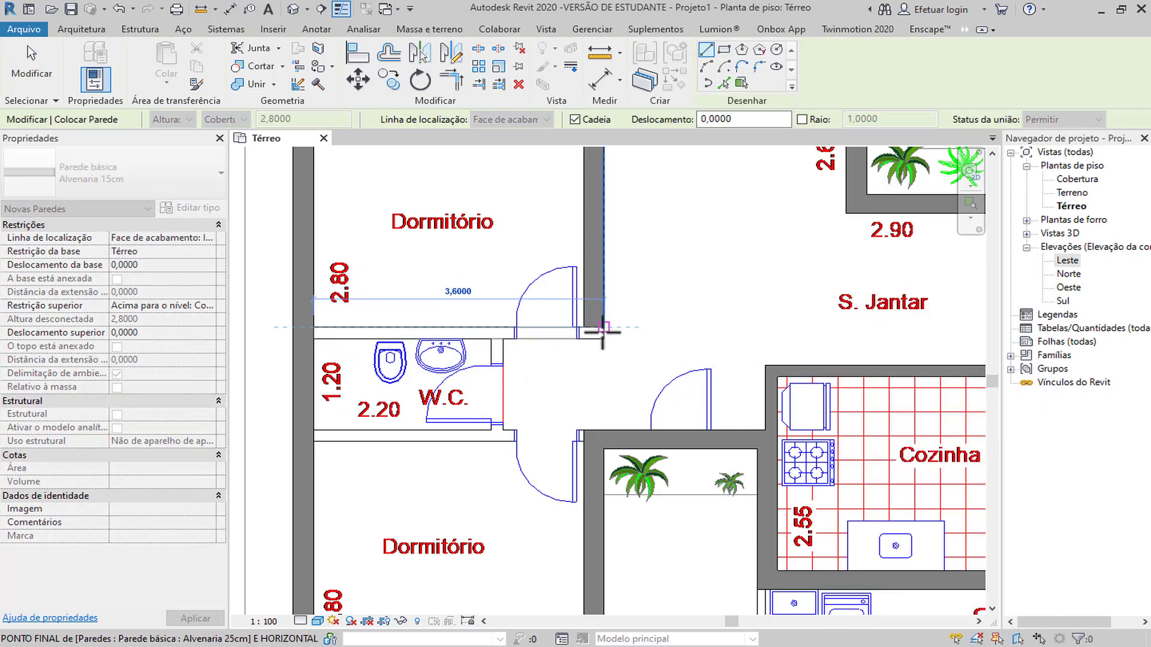
click(603, 331)
key(Escape)
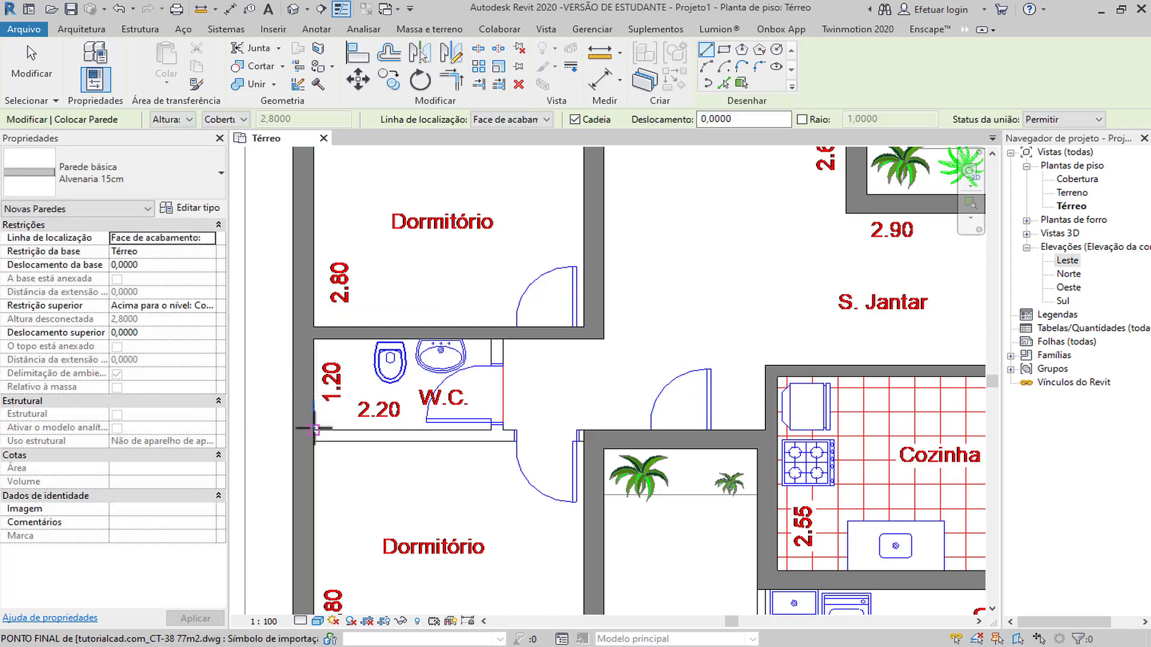
Draw an Alvenaria 15cm wall between the W.C. and the lower bedroom, and flip it onto the floor plan's wall lines.
click(313, 430)
click(516, 429)
key(Escape)
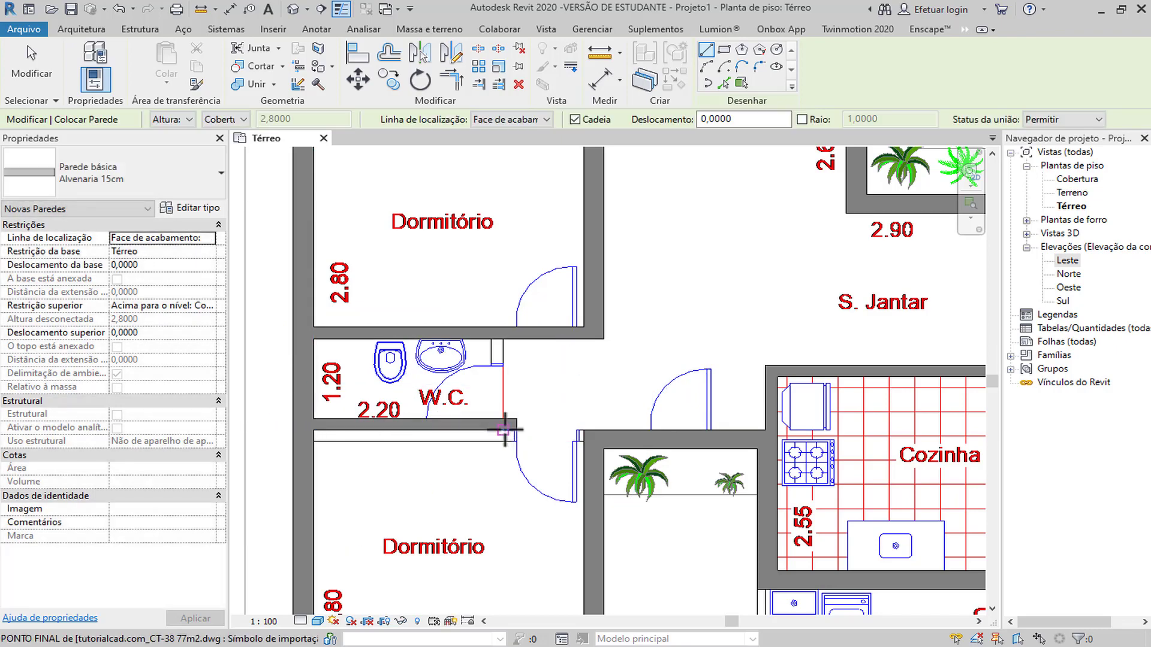
key(Escape)
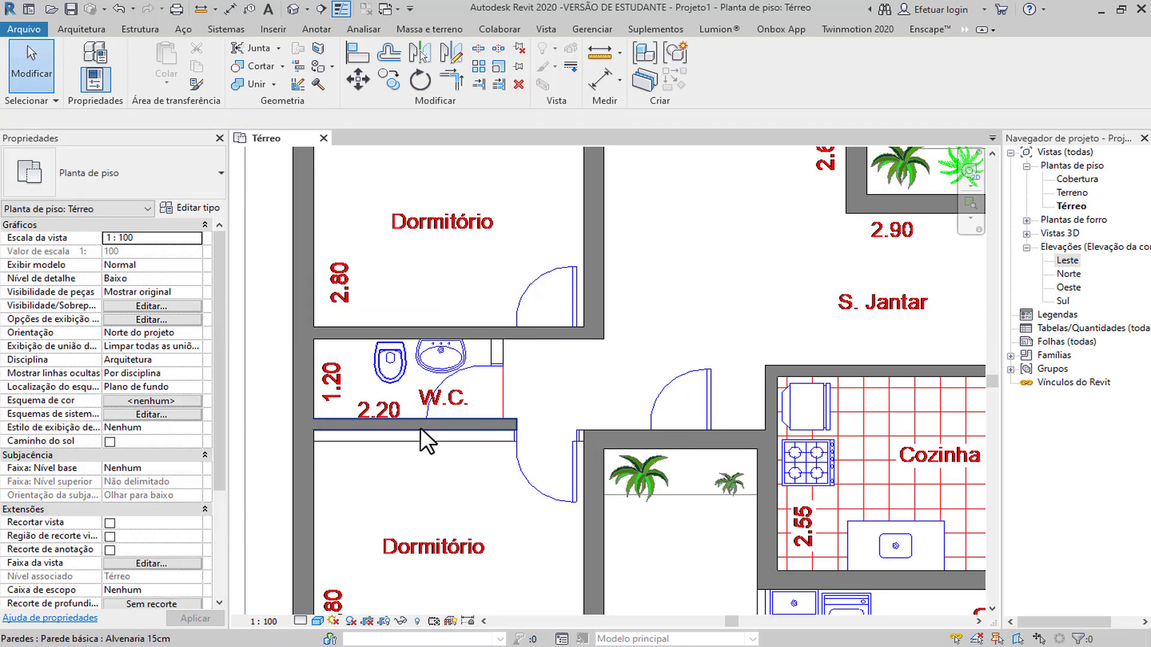
click(422, 427)
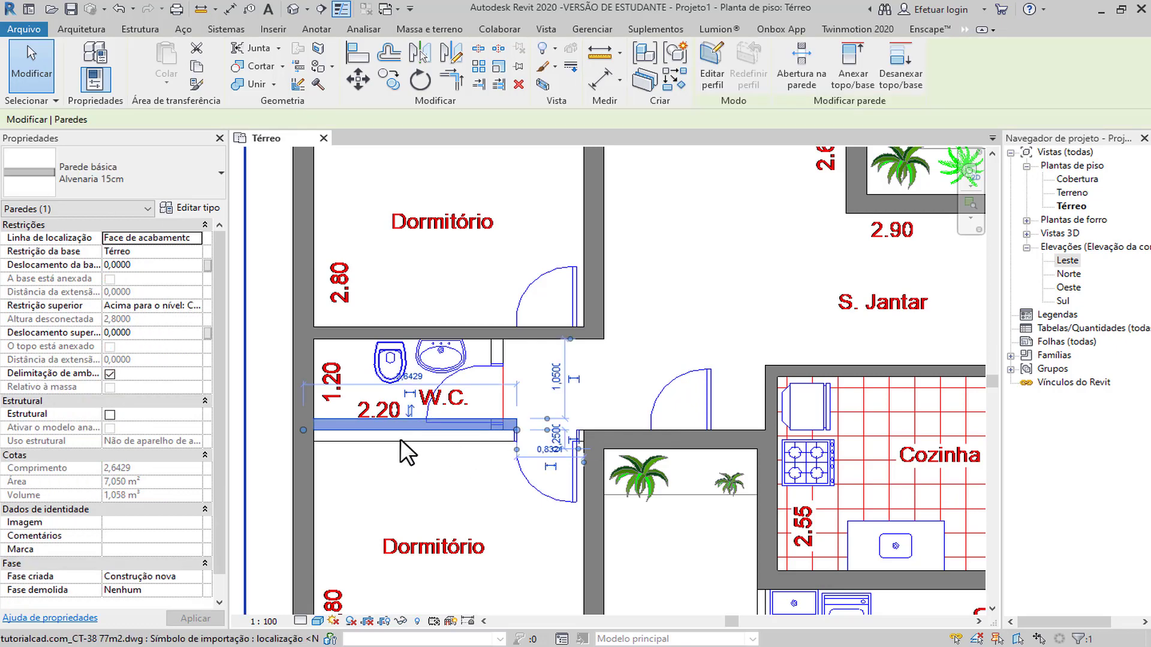
key(Escape)
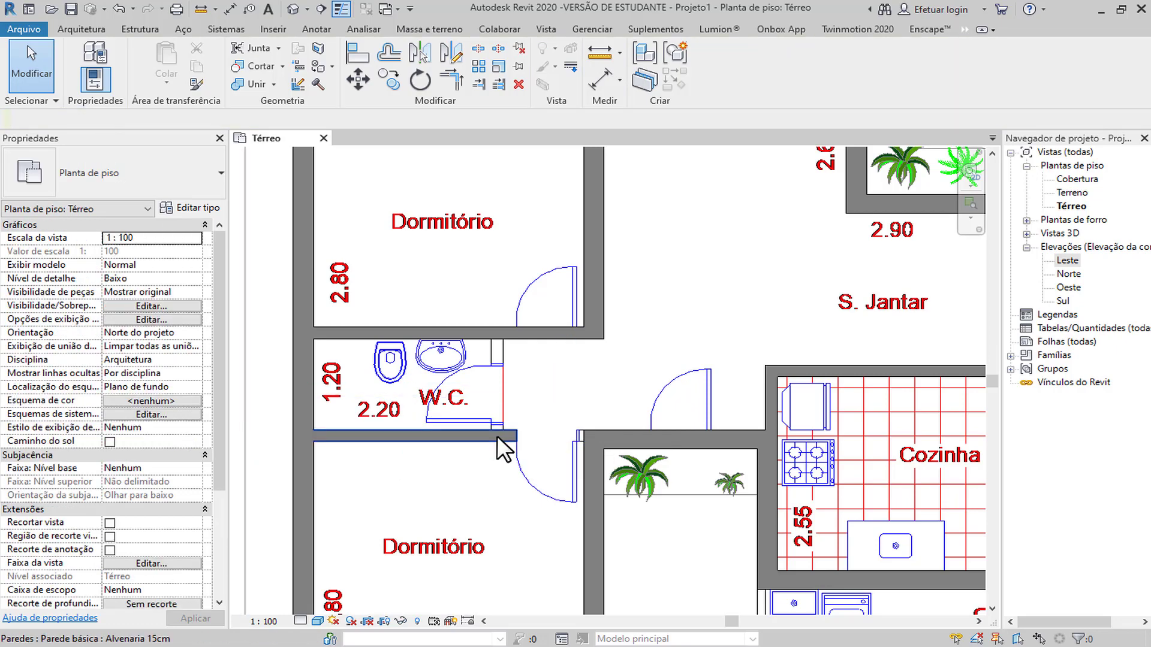
Draw the W.C.'s right Alvenaria 15cm wall between its upper and lower walls.
right_click(497, 436)
click(543, 211)
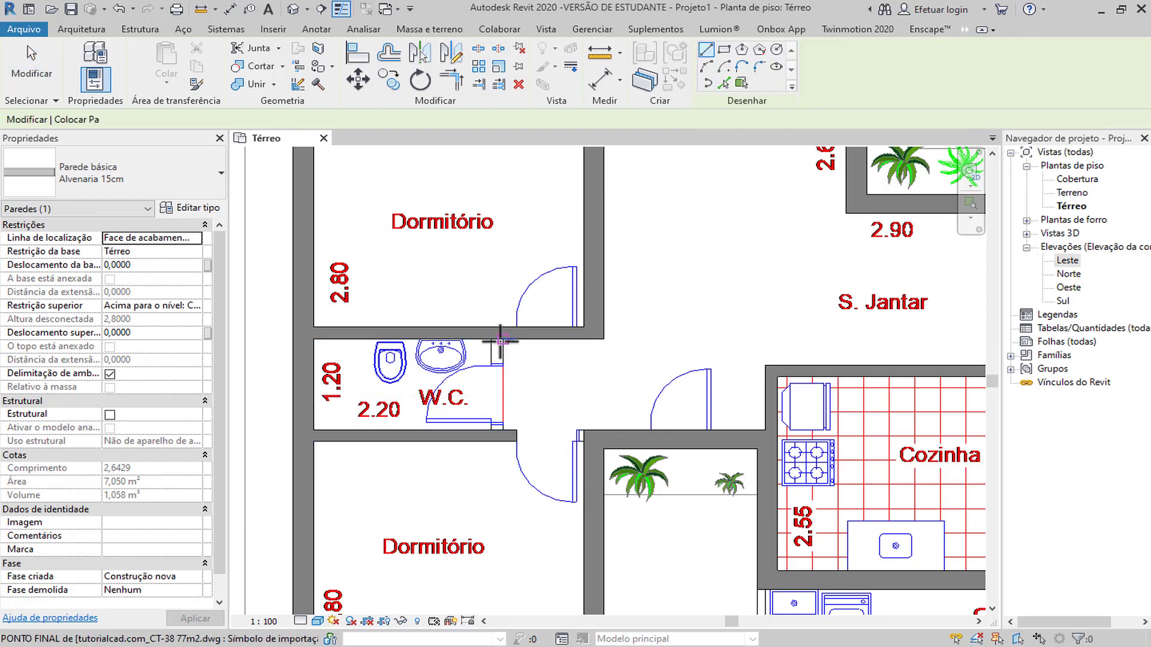
scroll(487, 340, up, 2)
click(488, 340)
click(488, 458)
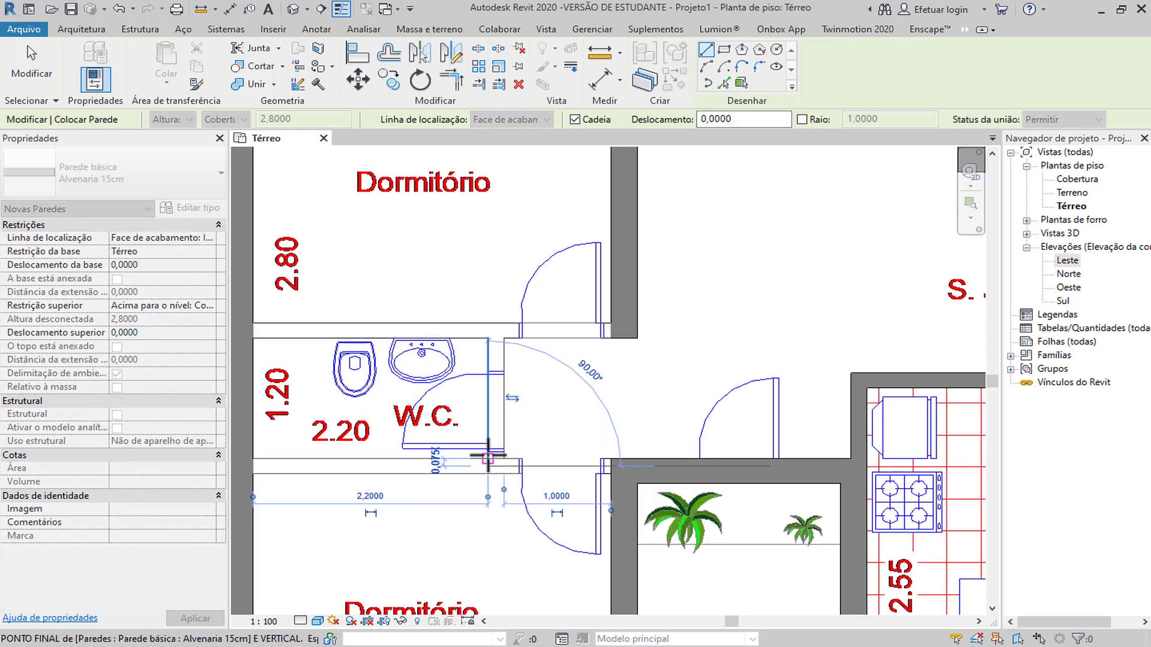
key(Escape)
key(Escape)
Extend the wall between the W.C. and the lower bedroom across the door opening to the 25 cm wall.
click(512, 465)
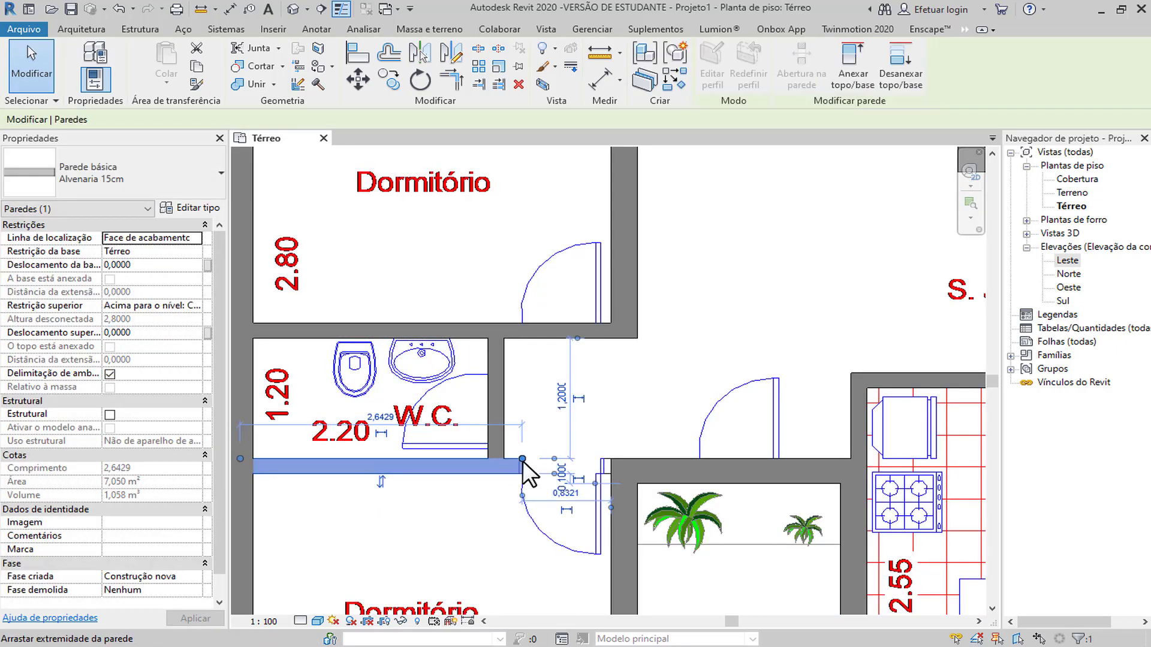
drag(524, 461, 623, 460)
key(Escape)
scroll(622, 458, down, 5)
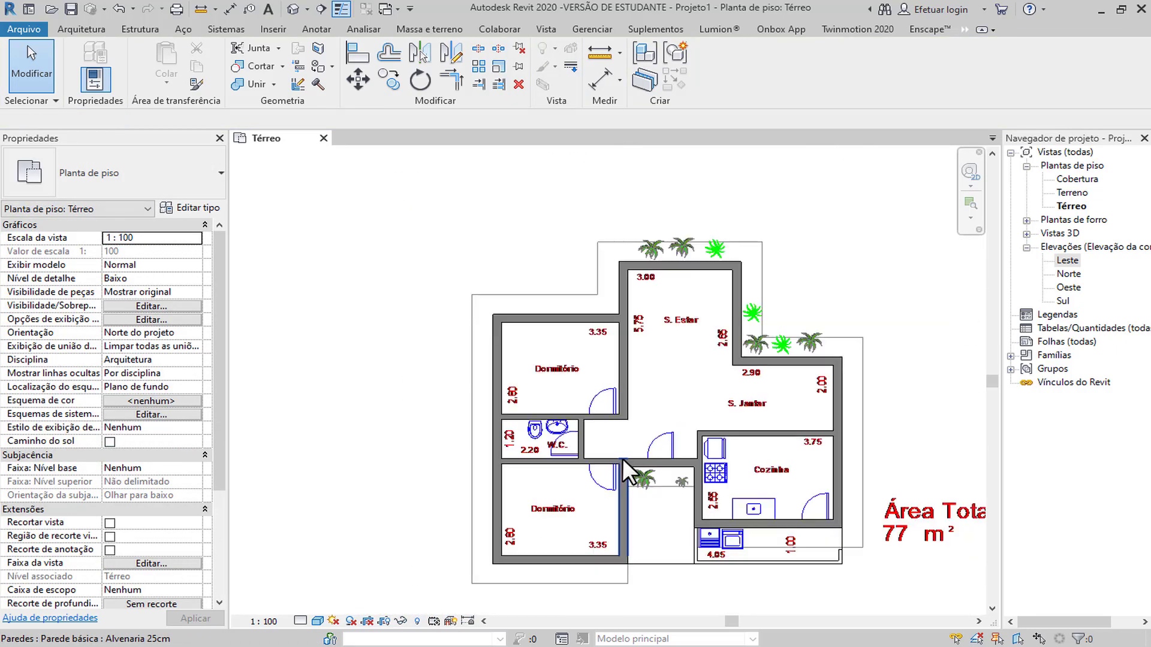
scroll(528, 463, up, 2)
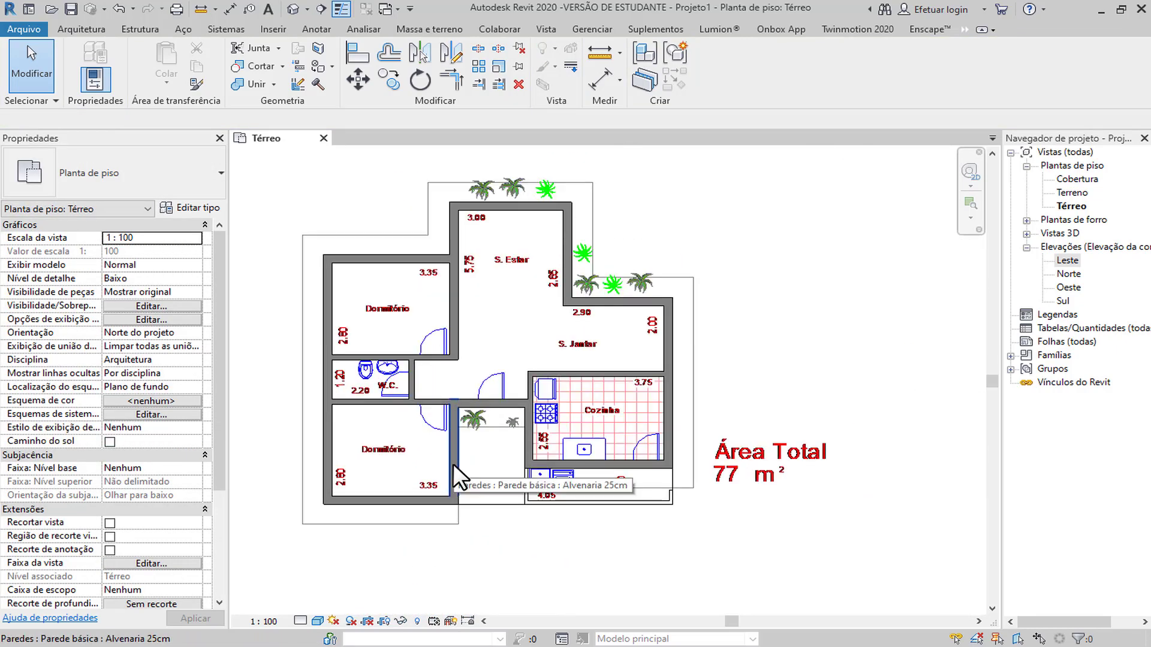
Measure the thickness of the service area's lower wall on the imported floor plan.
scroll(550, 498, up, 4)
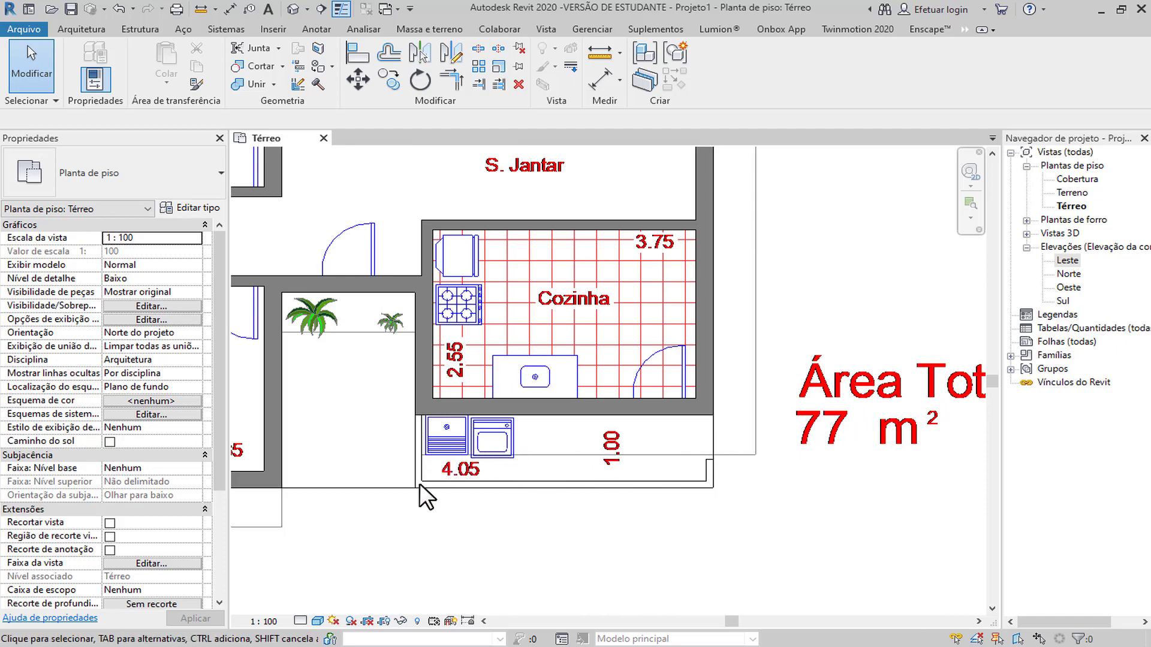
click(492, 402)
right_click(491, 402)
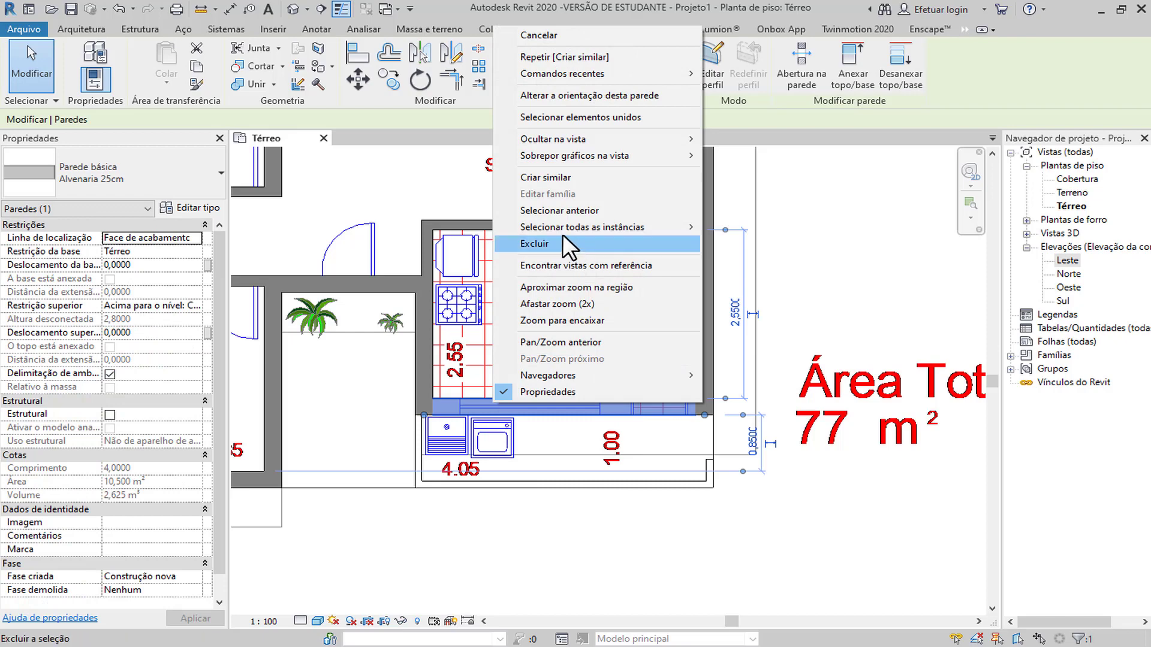
click(444, 461)
scroll(441, 483, up, 2)
click(200, 10)
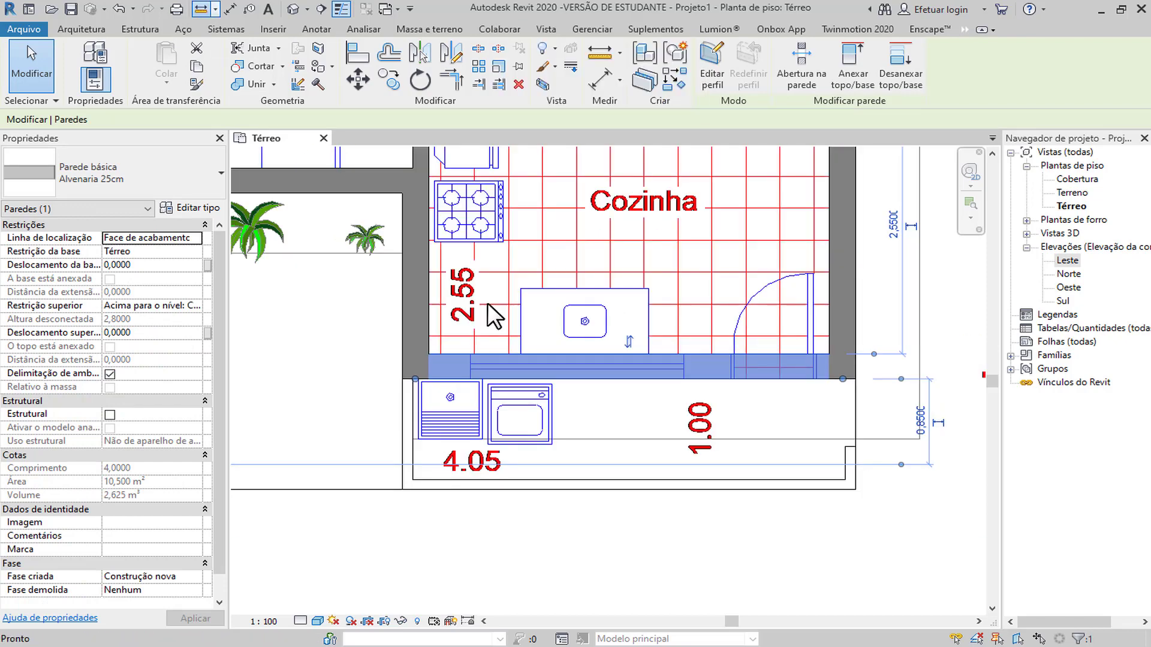
click(591, 478)
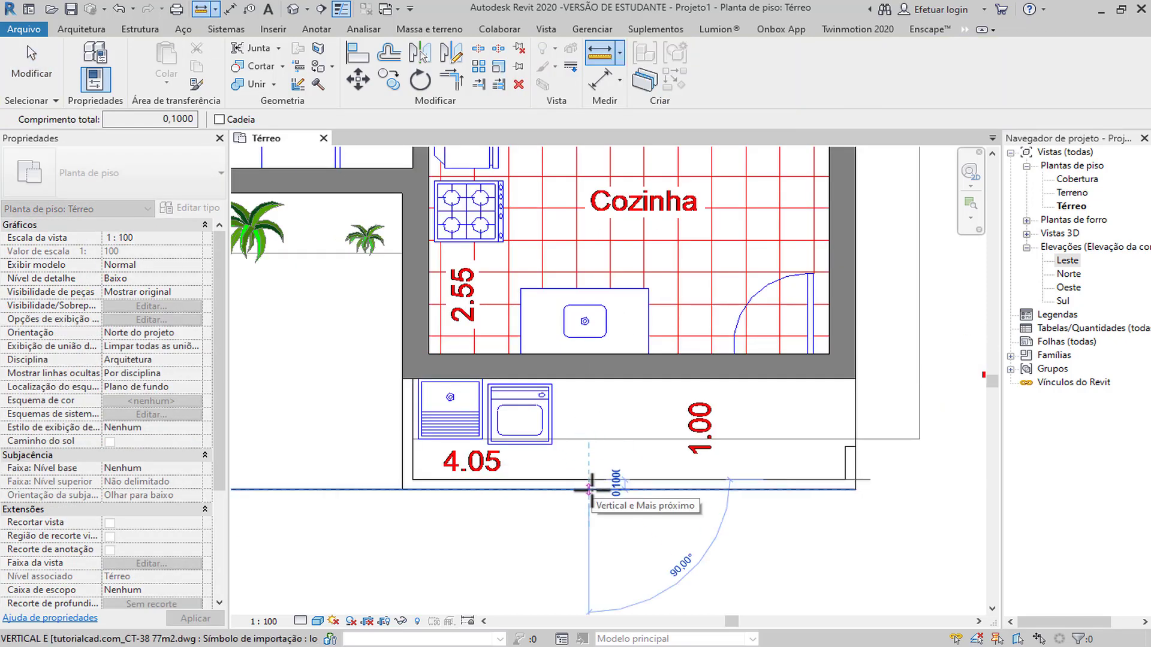
key(Escape)
key(Escape)
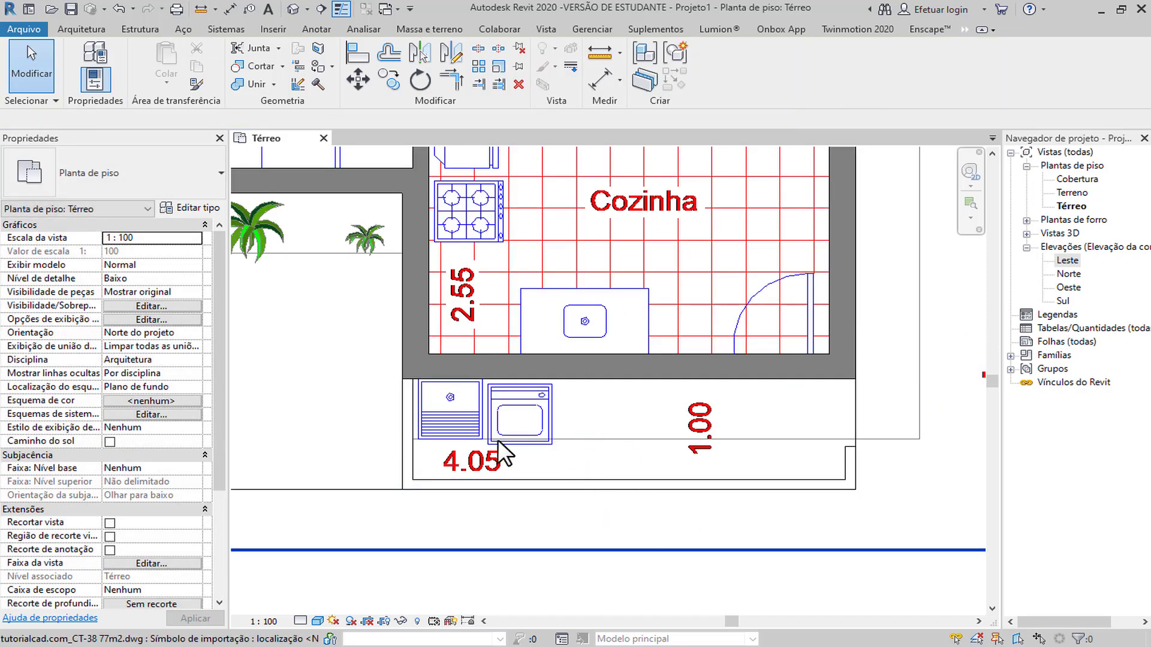
Start a new wall and duplicate the Alvenaria 15cm wall type as Alvenaria 10cm.
click(93, 31)
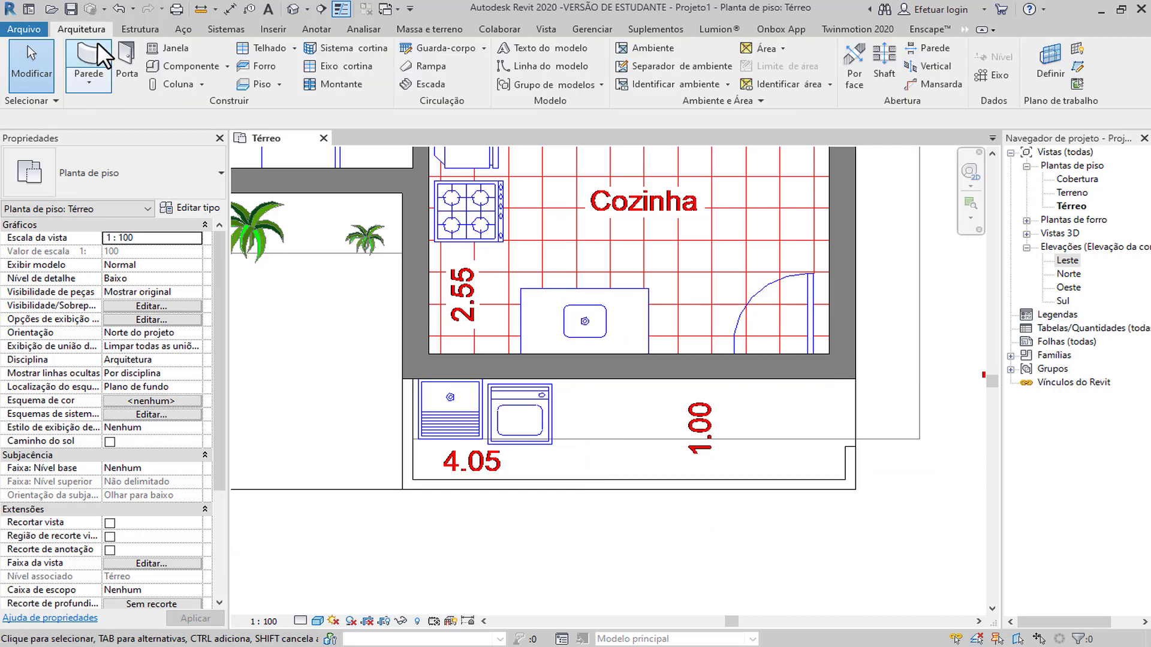
click(189, 210)
click(888, 191)
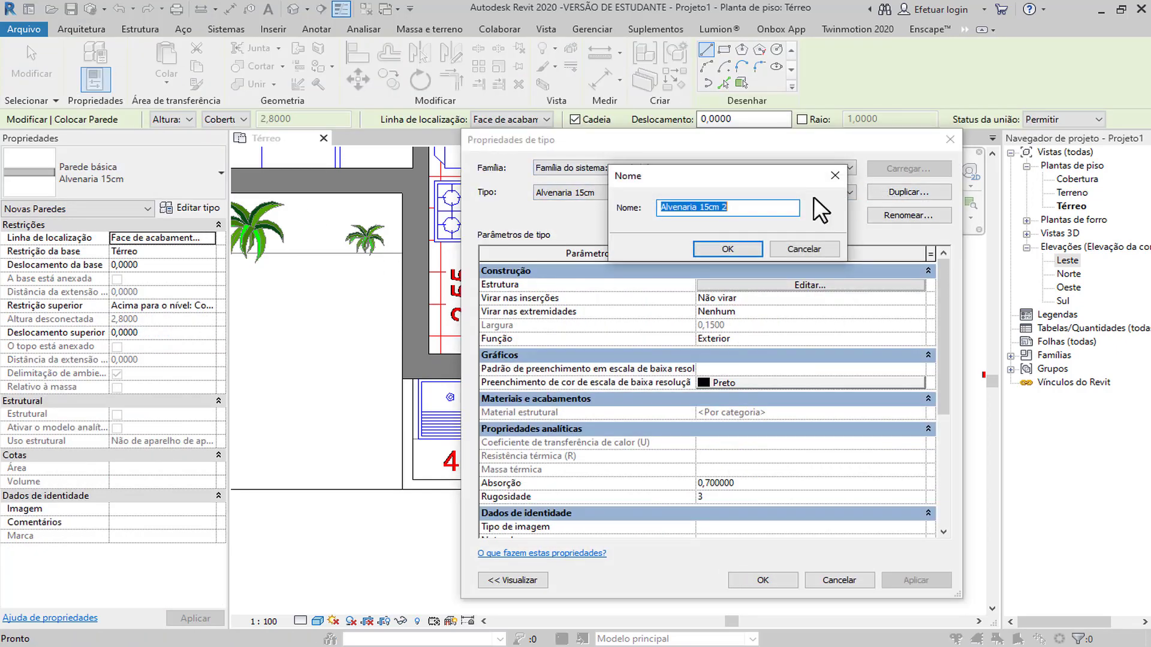
drag(708, 208, 754, 209)
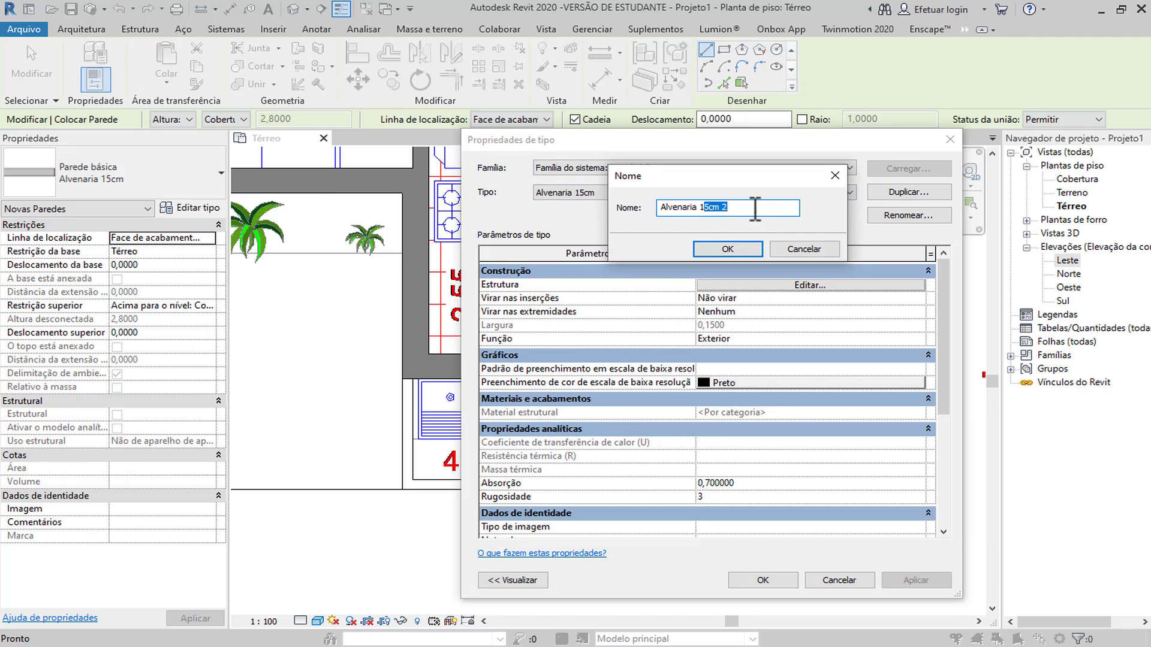
key(Return)
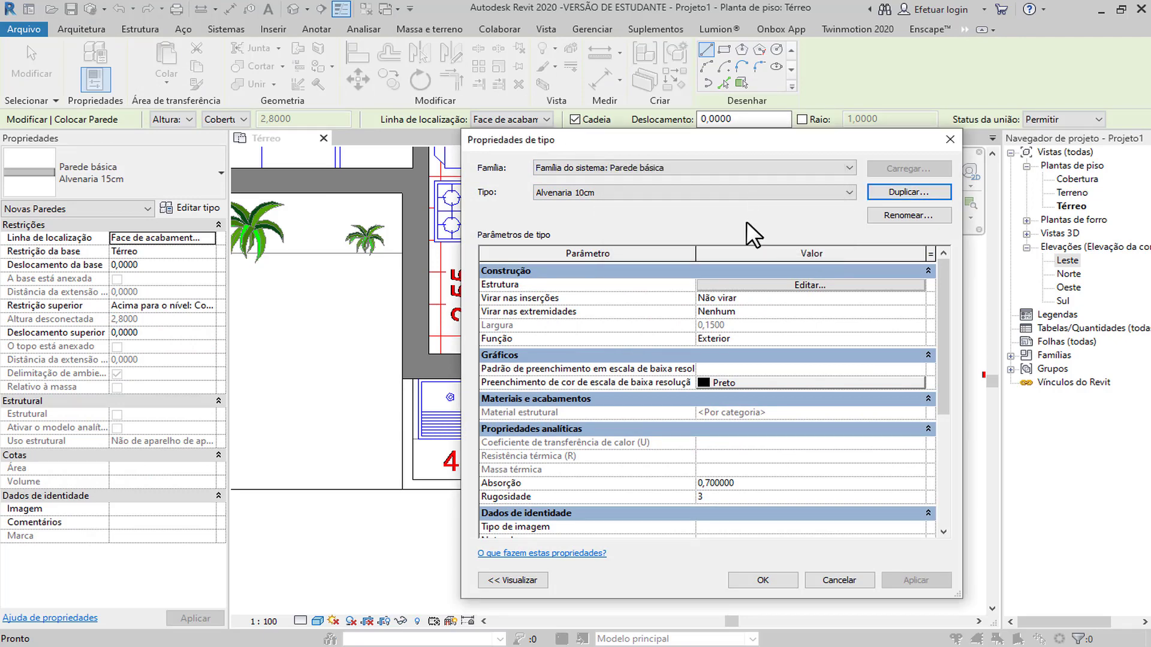
Set the structure layer of the Alvenaria 10cm type to a thickness of 0,1 m and accept the type properties.
click(731, 284)
click(743, 293)
text(,1)
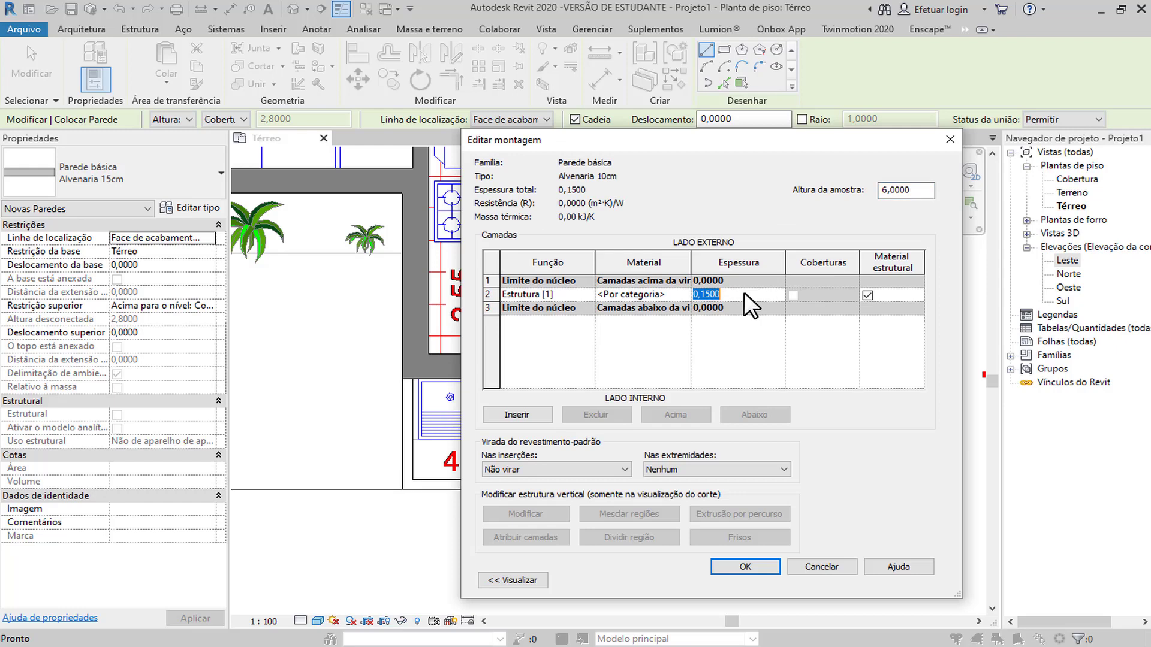
key(Tab)
click(751, 568)
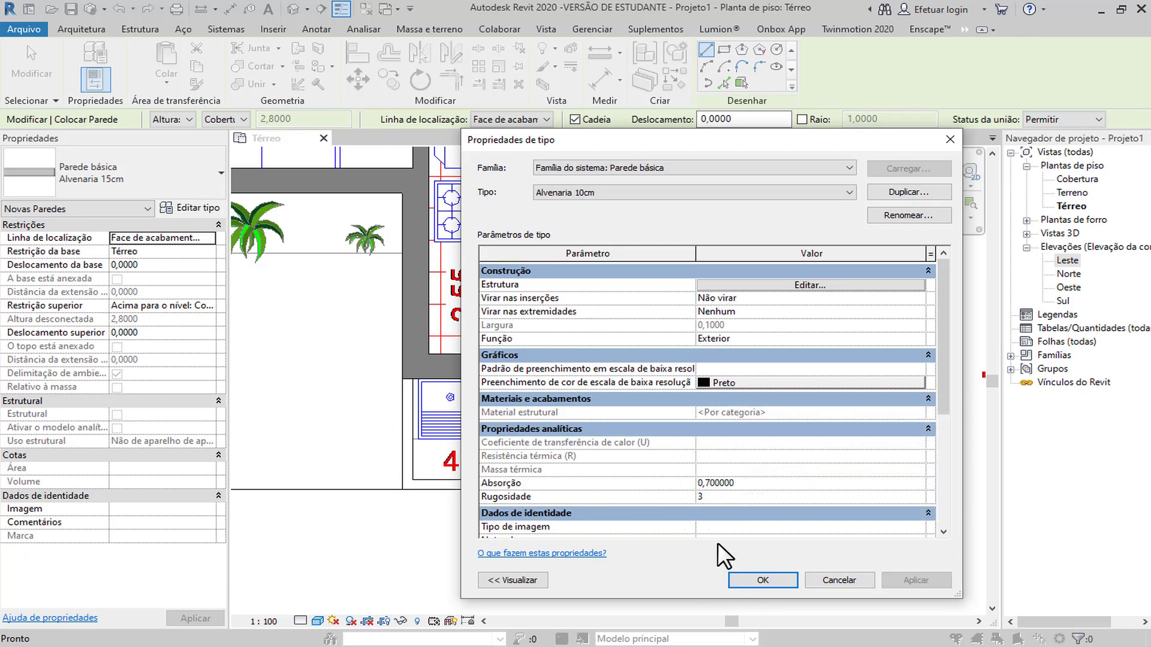
click(777, 585)
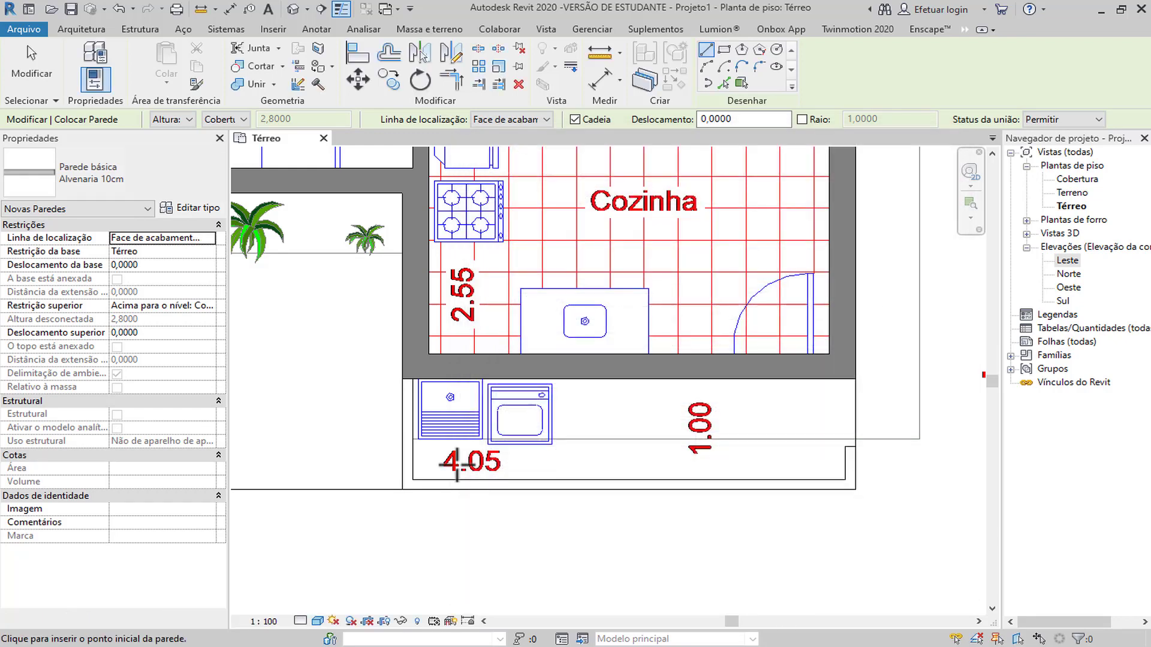
Draw chained Alvenaria 10cm walls around the service area, along its left and lower sides and the short right-hand return.
click(402, 487)
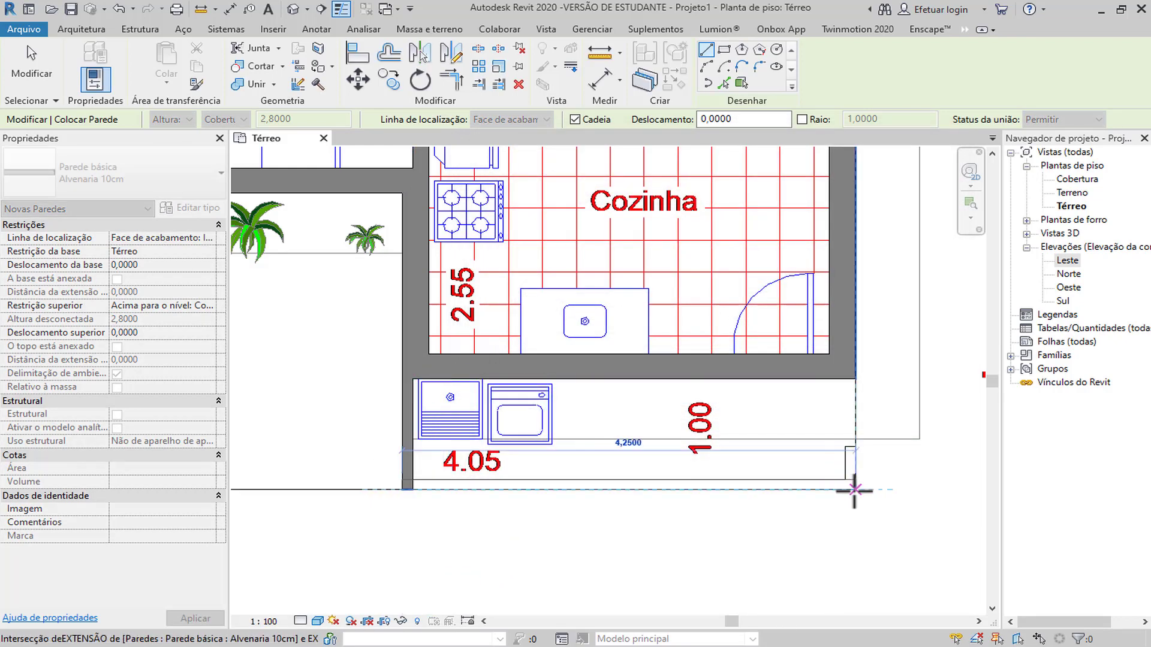
click(853, 488)
key(Escape)
key(Escape)
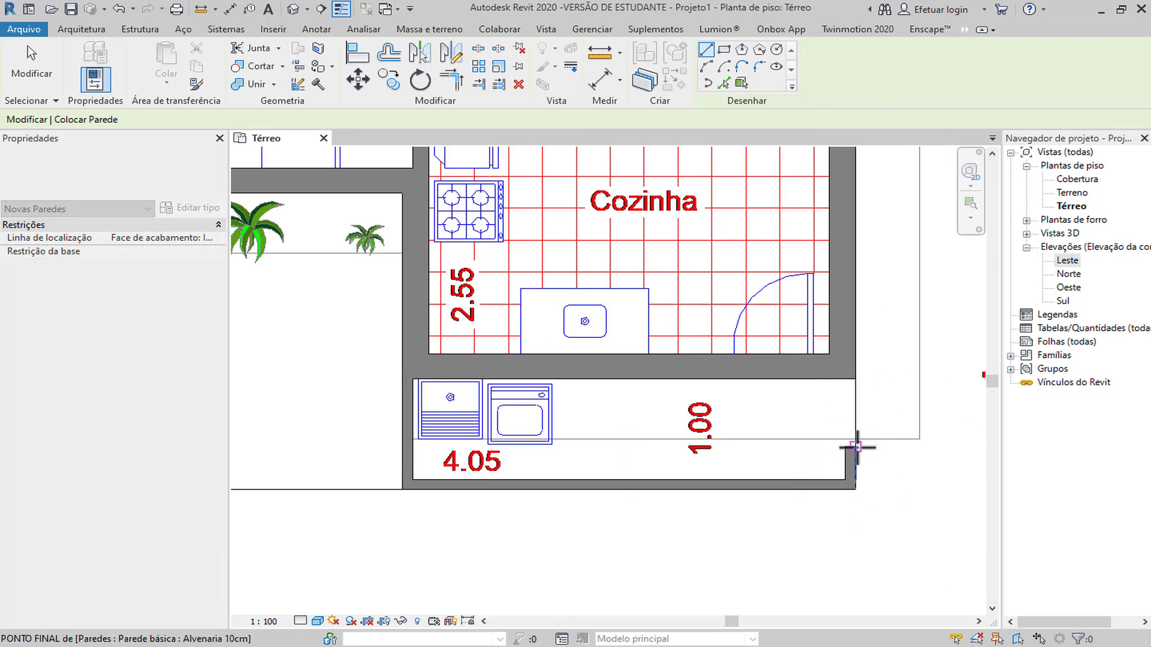
scroll(681, 437, down, 5)
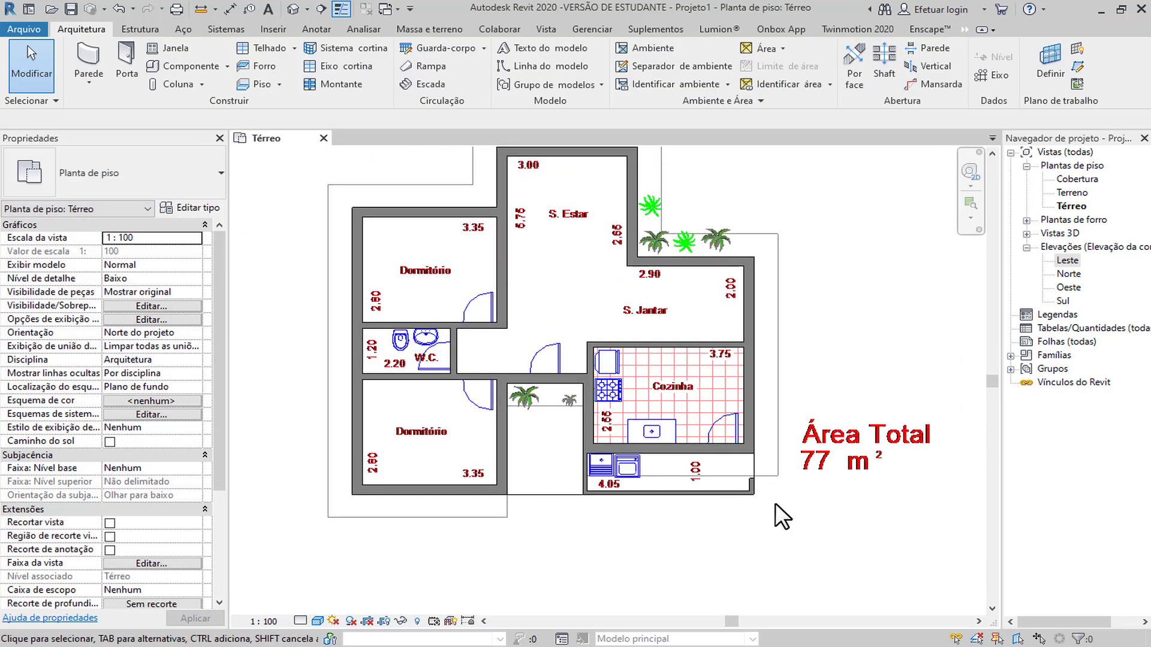
middle_drag(655, 441, 648, 472)
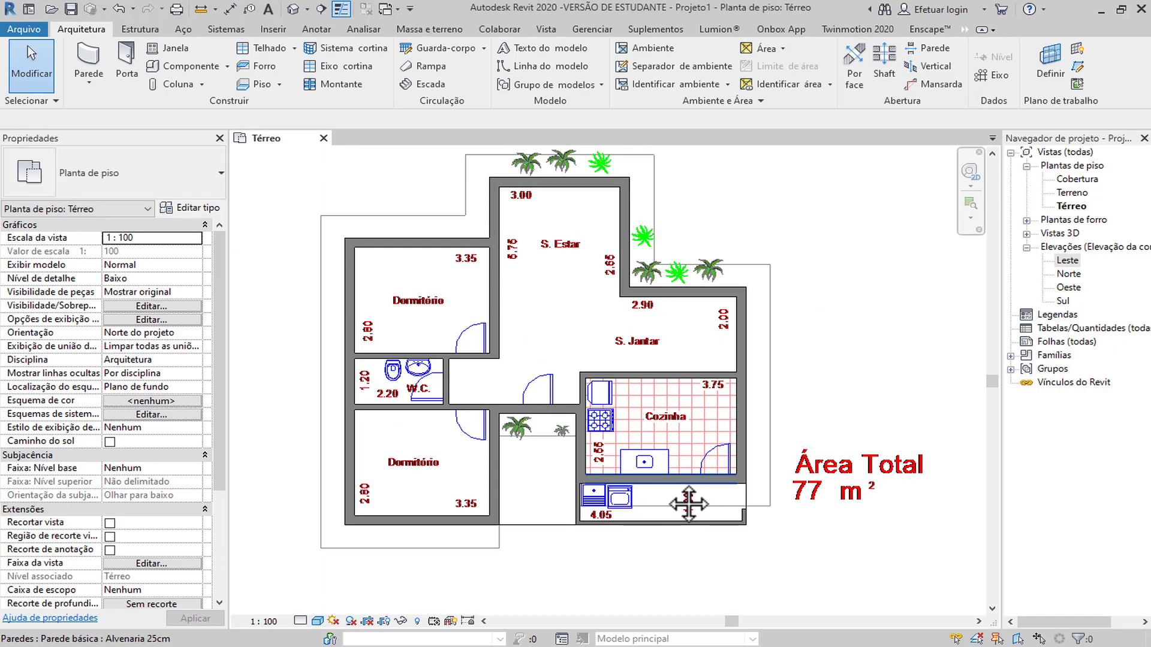
In the 3D view, set the three Alvenaria 10cm service area walls to top constraint Não conectado with an unconnected height of 1,1 m.
click(293, 9)
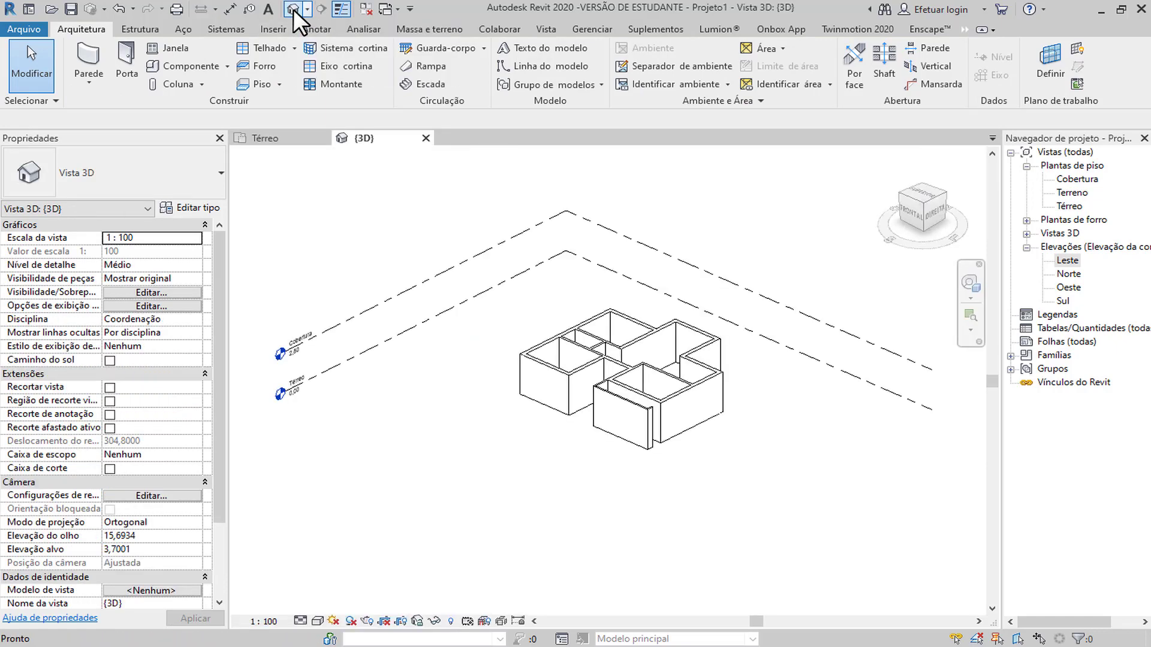
scroll(600, 395, up, 5)
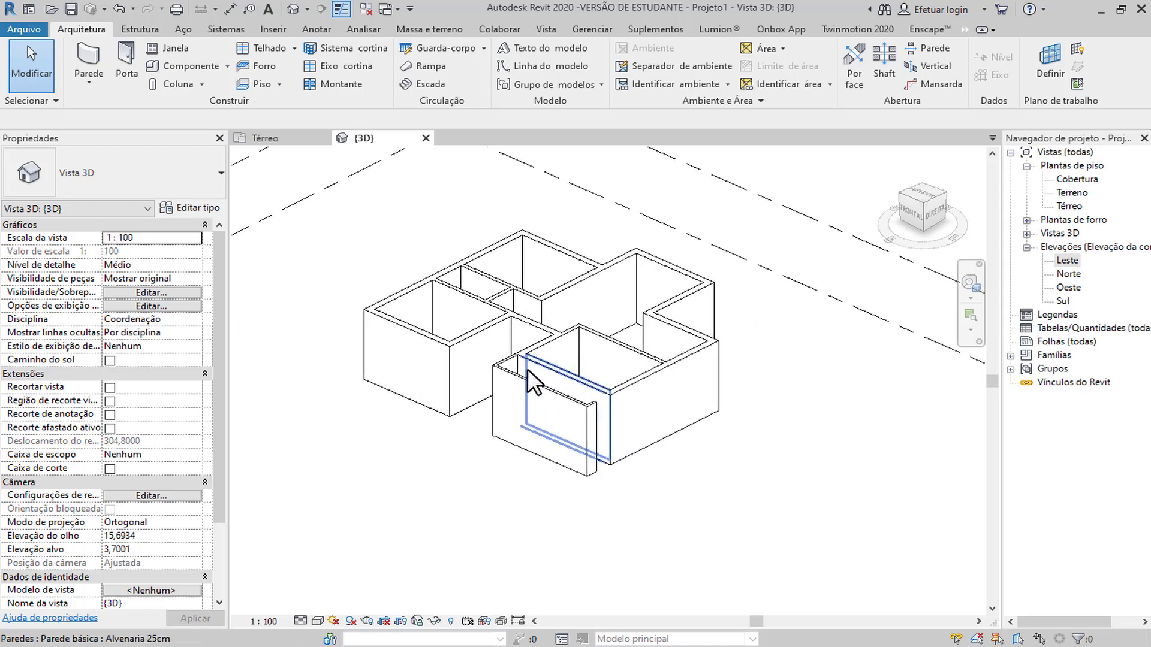
scroll(581, 434, up, 3)
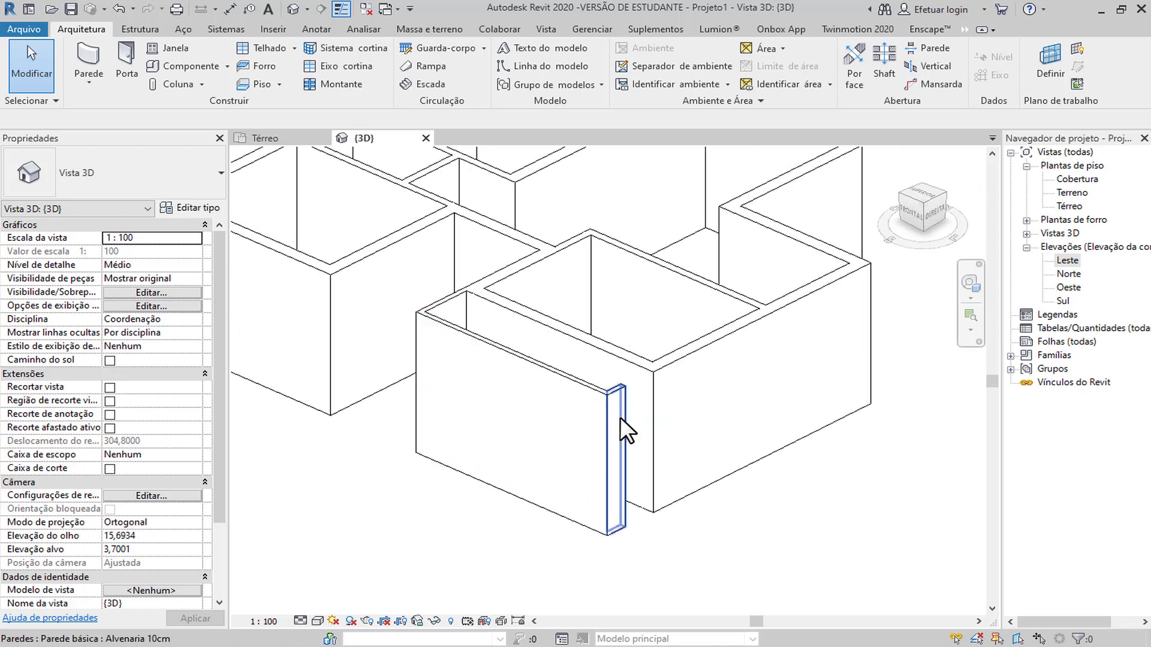
click(619, 416)
ctrl+click(474, 321)
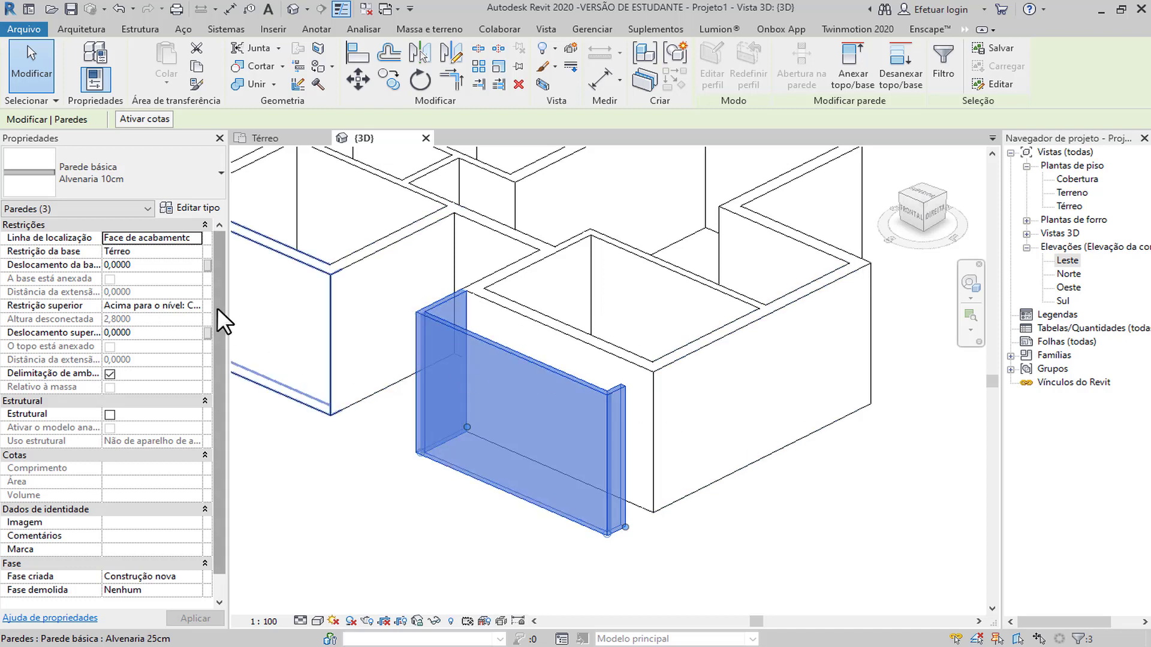
click(188, 305)
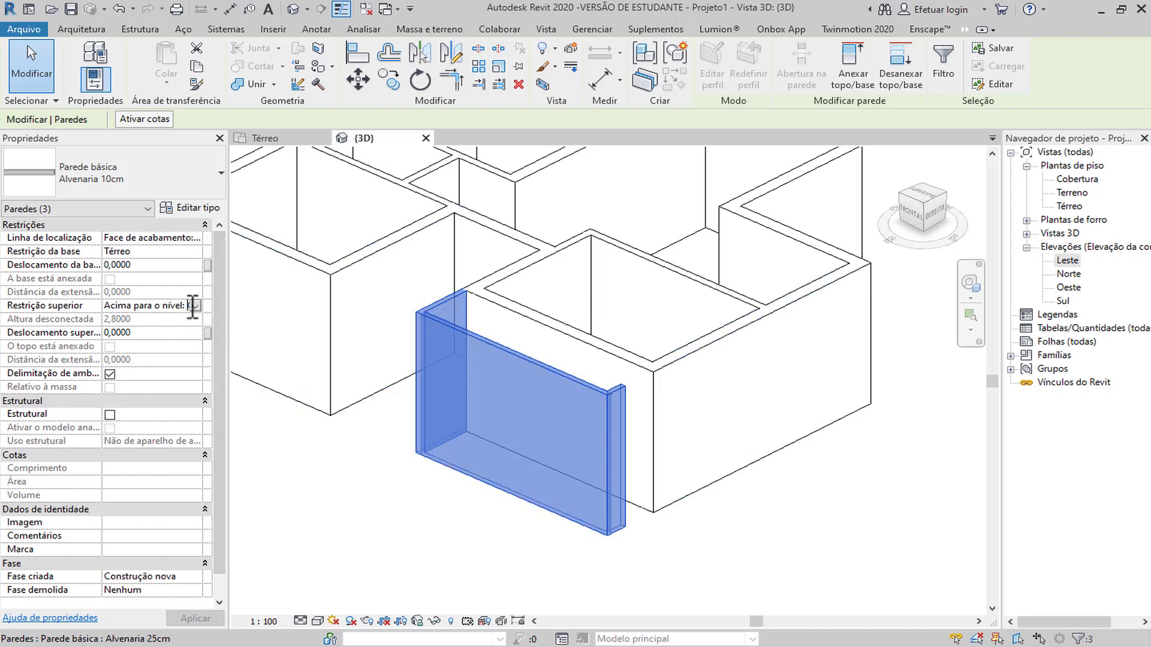
click(195, 305)
click(179, 319)
click(174, 318)
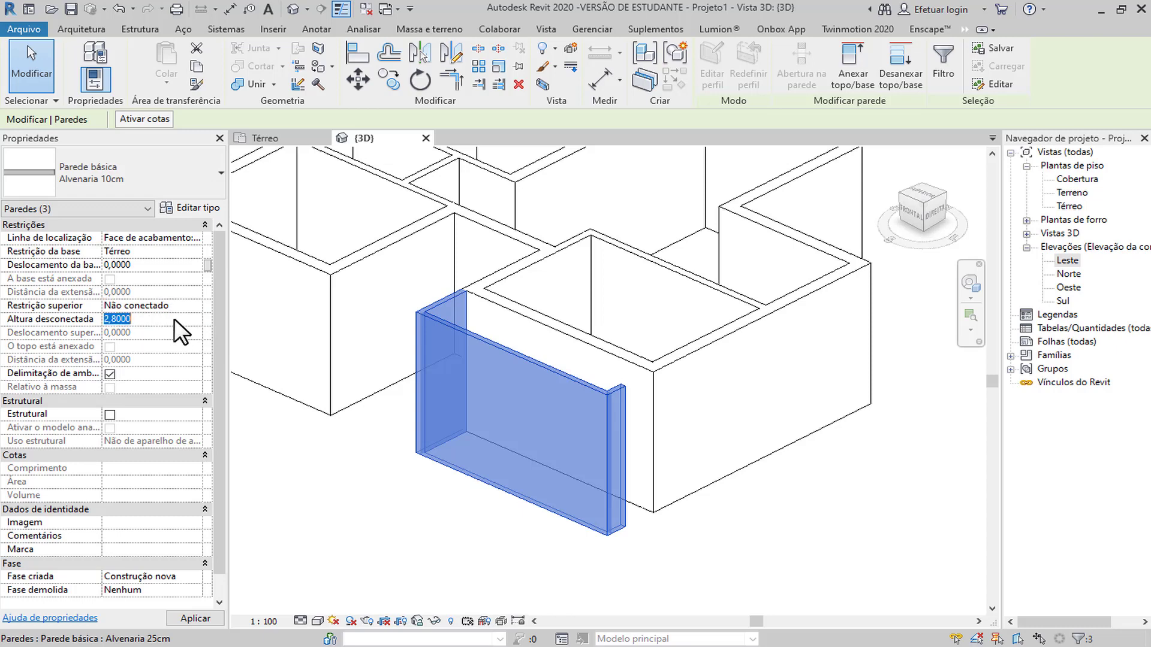
text(1,1000)
click(480, 533)
shift+middle_drag(481, 533, 543, 506)
Back in the Térreo plan, change the imported DWG's draw layer to Primeiro plano.
click(272, 139)
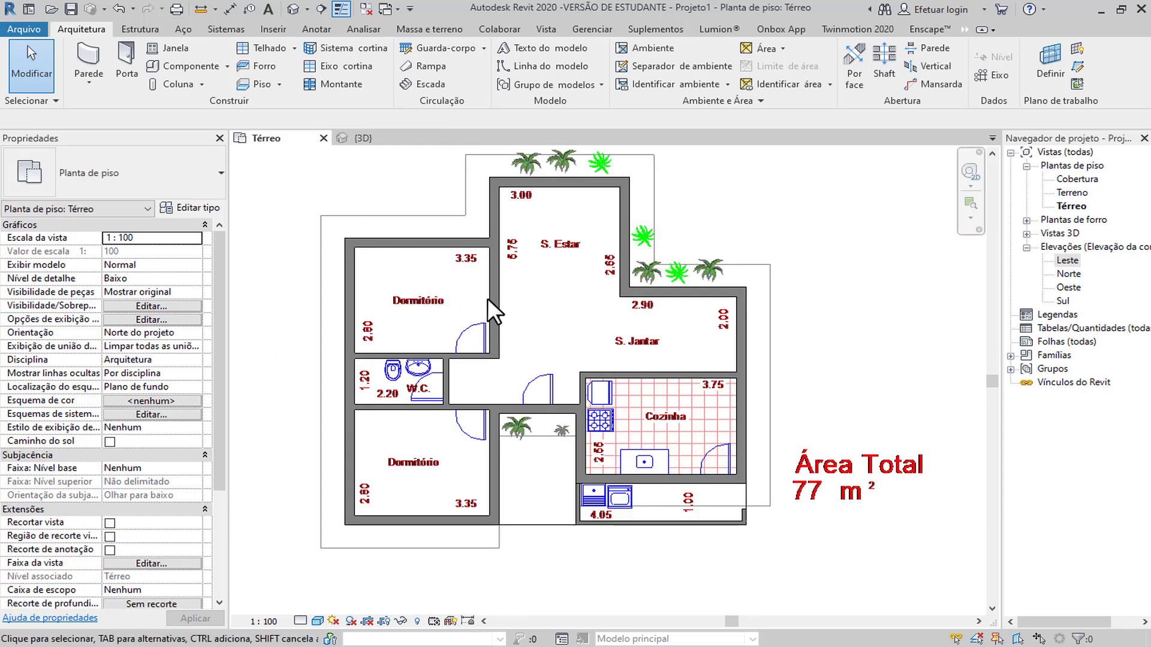
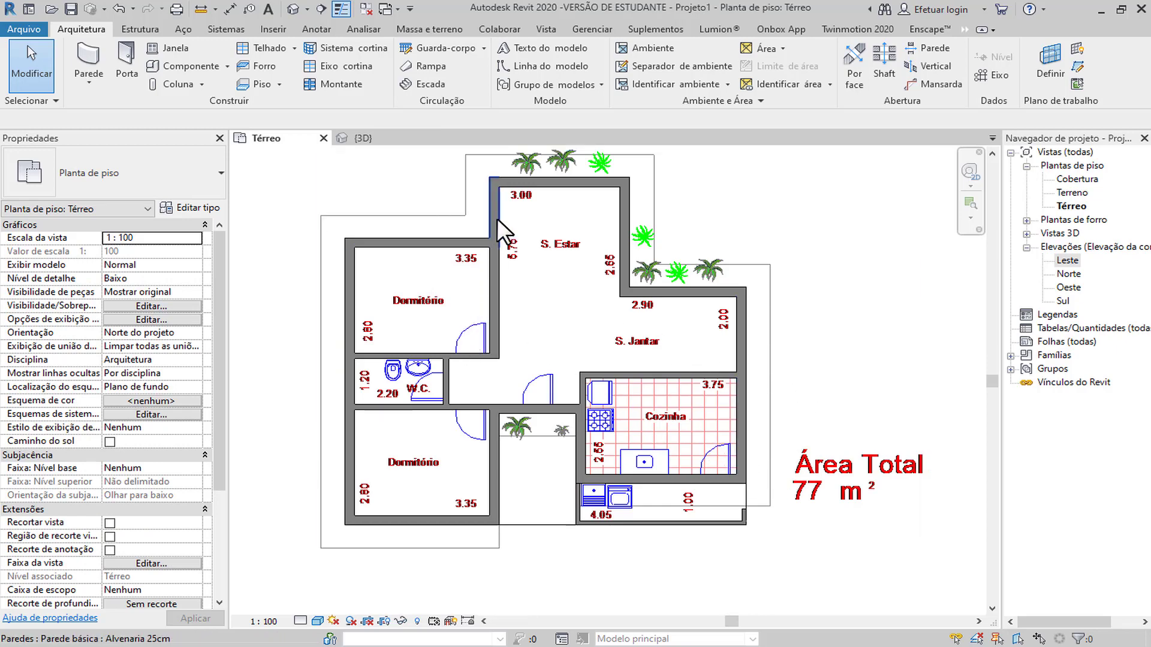
click(595, 160)
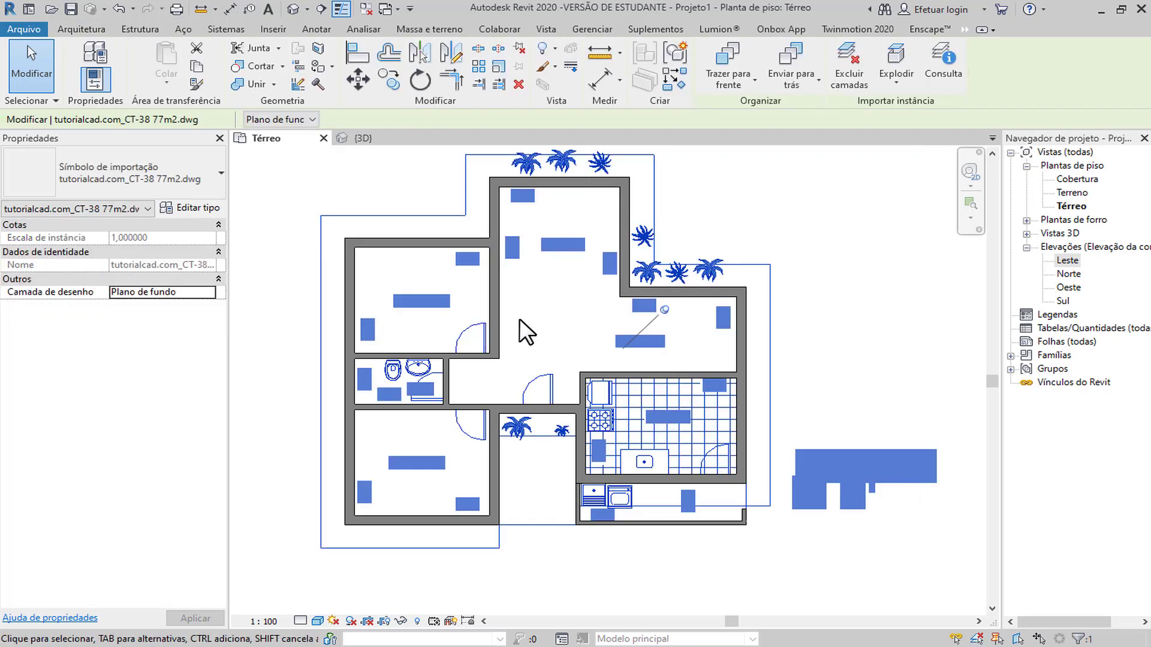
click(512, 319)
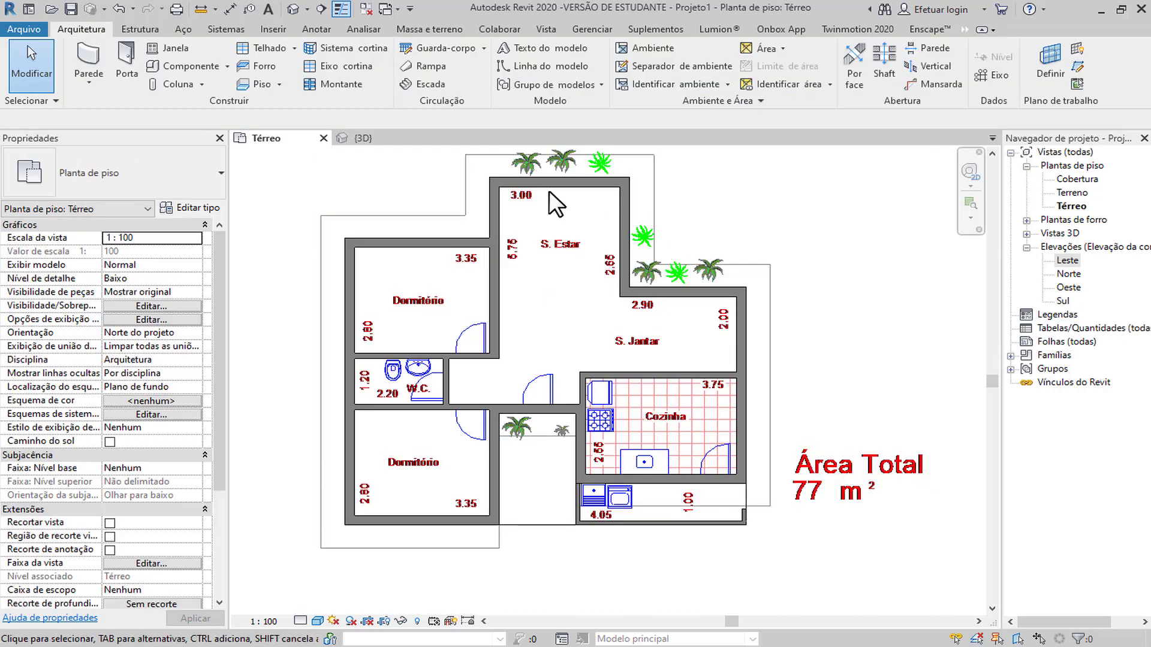
click(714, 267)
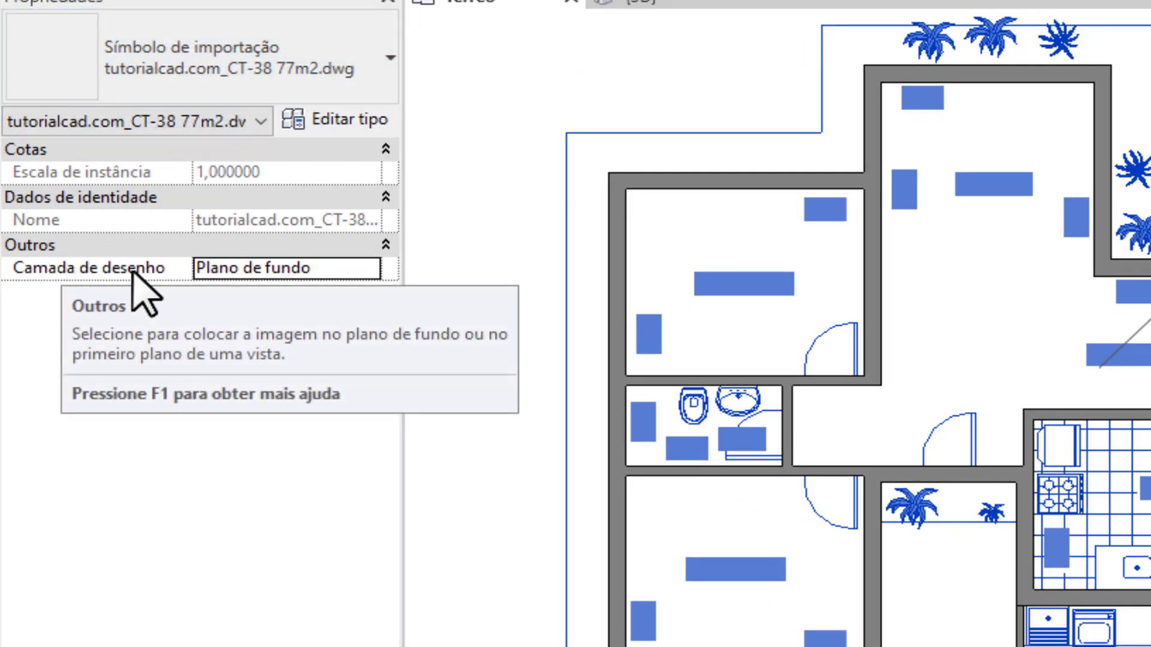
click(371, 269)
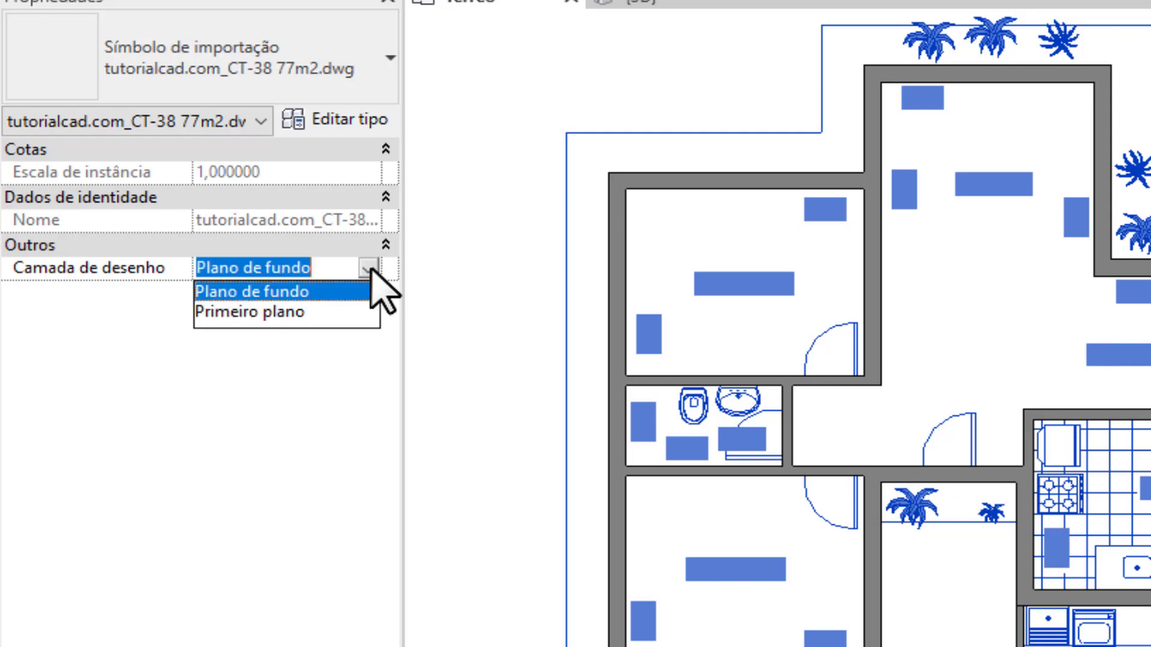
click(318, 311)
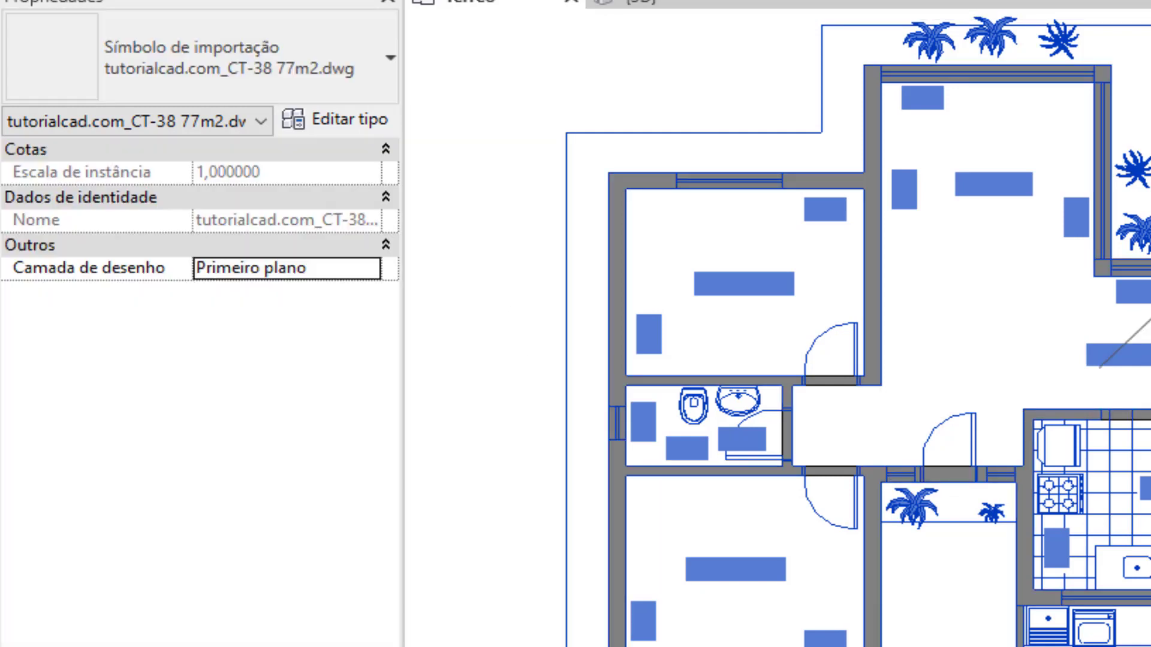
click(887, 39)
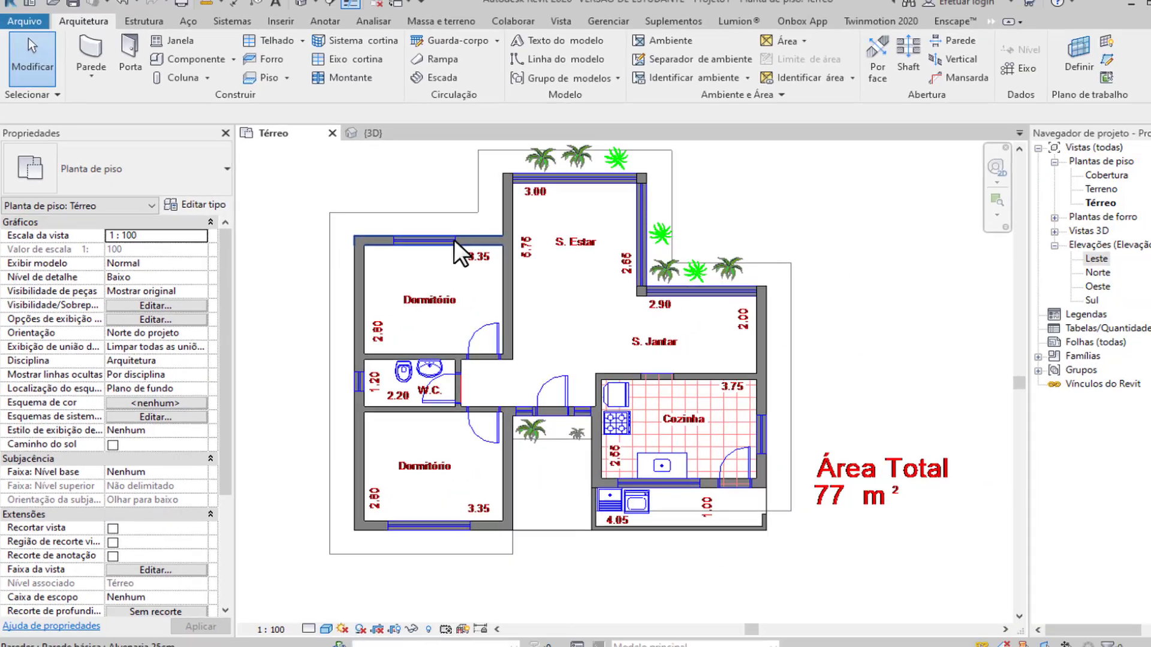
Measure the width of the upper bedroom's door opening on the floor plan.
scroll(448, 250, up, 1)
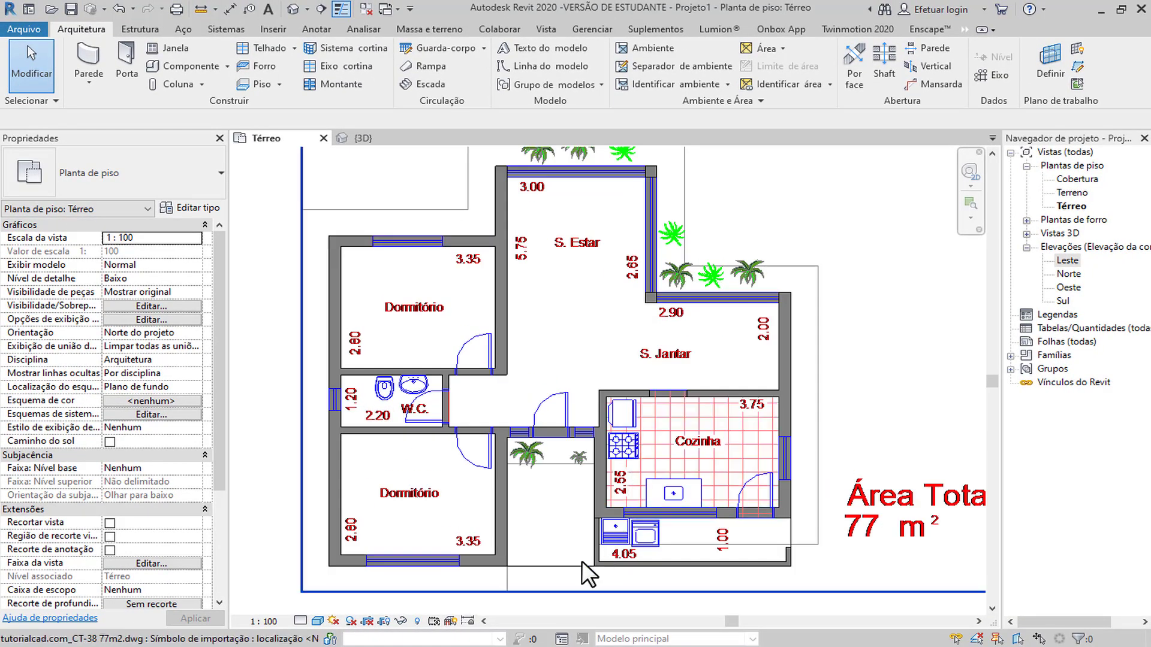
middle_drag(581, 598, 545, 595)
scroll(556, 566, up, 1)
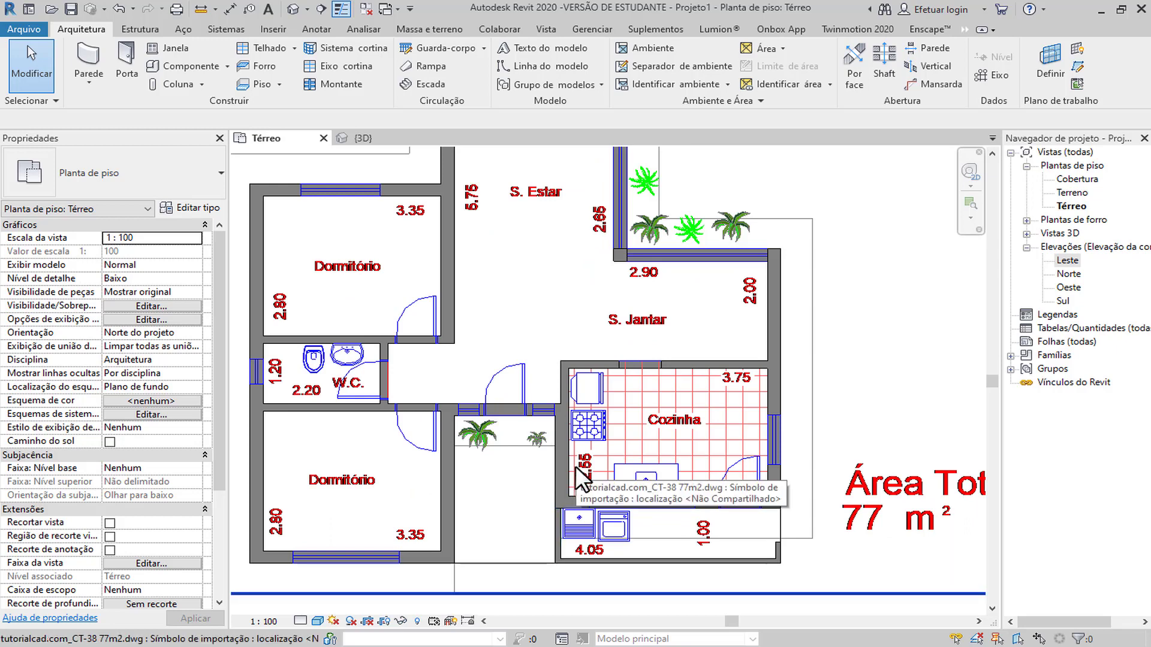
scroll(409, 361, up, 3)
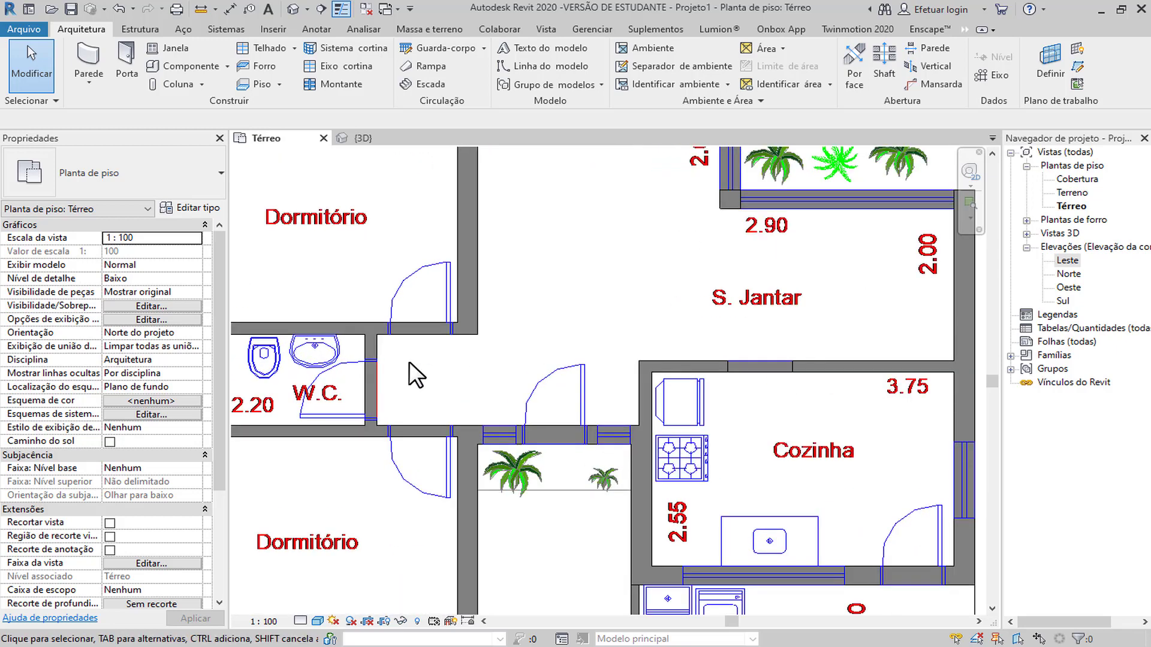
middle_drag(419, 362, 438, 375)
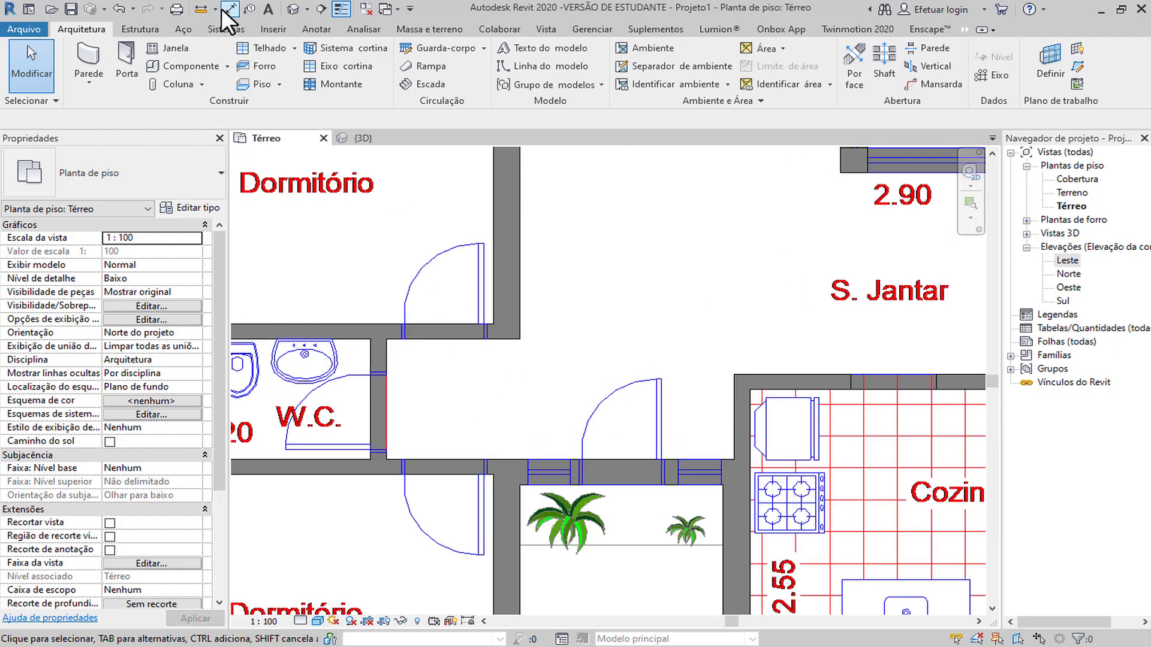
click(197, 9)
scroll(394, 331, up, 2)
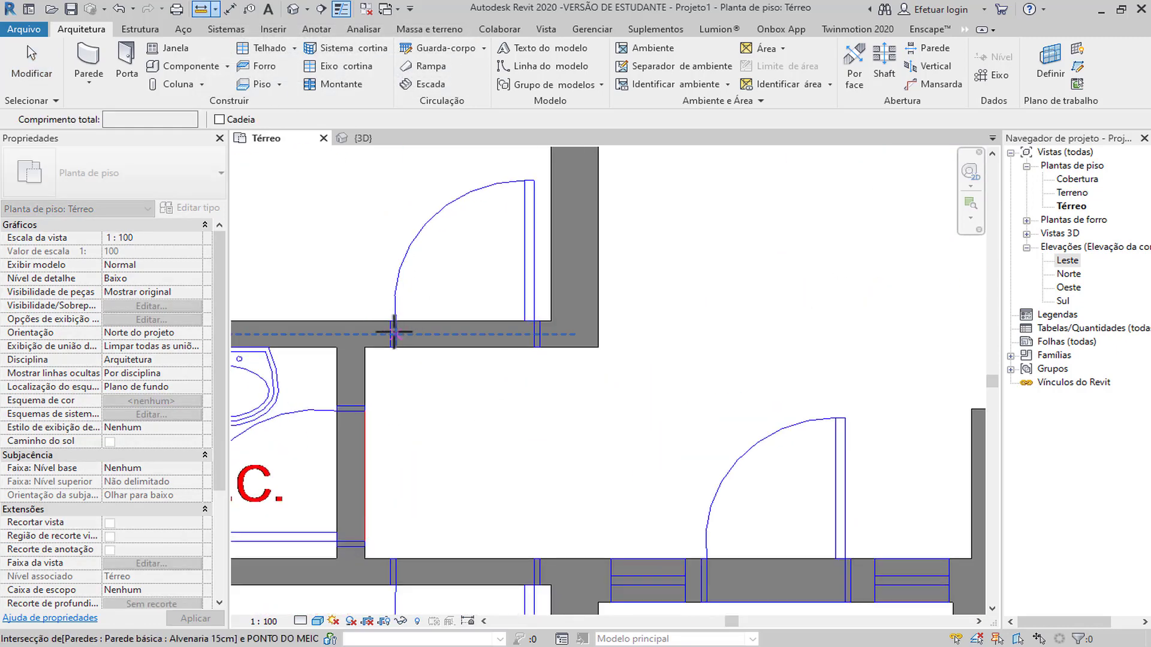
scroll(470, 444, down, 3)
scroll(505, 476, up, 5)
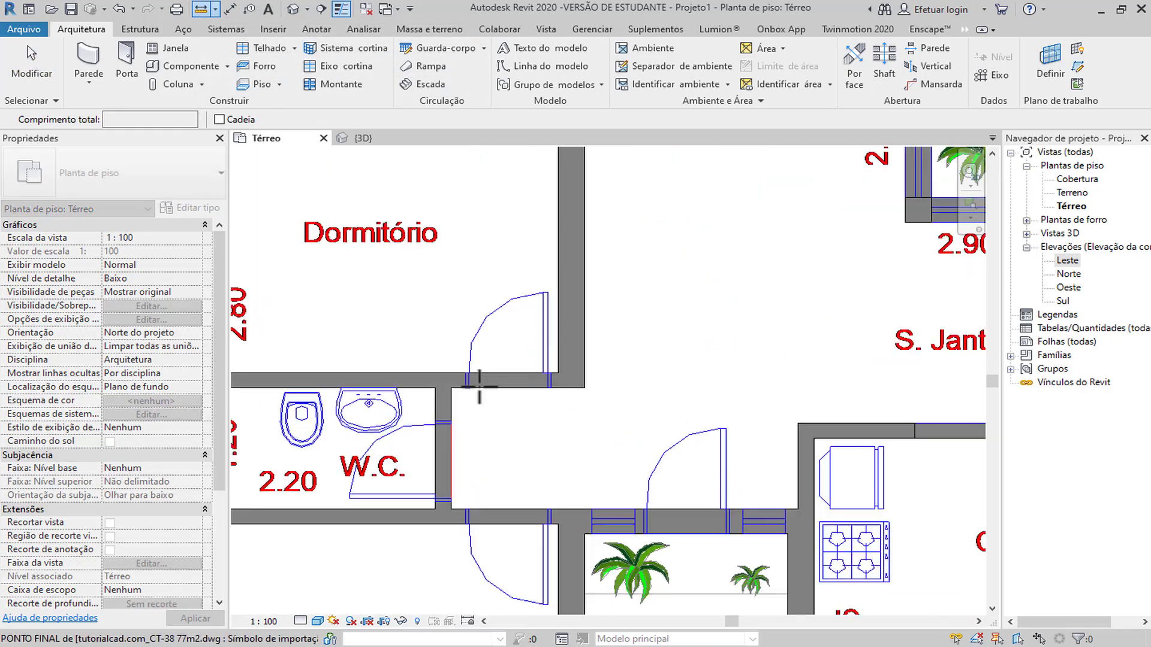
Measure the width of the upper bedroom's door opening between its jambs on the imported plan.
scroll(464, 385, up, 2)
click(469, 391)
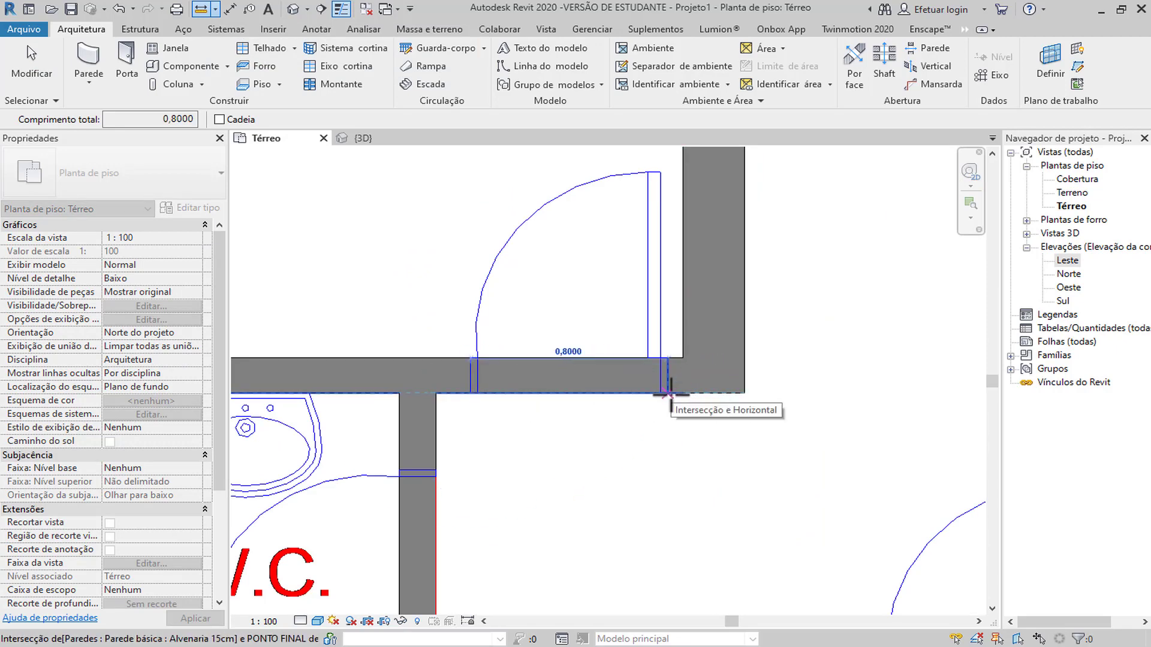
key(Escape)
key(Escape)
Start the Door command with M_Folha única 0813 x 2134mm and duplicate that type as 80x210cm.
click(124, 59)
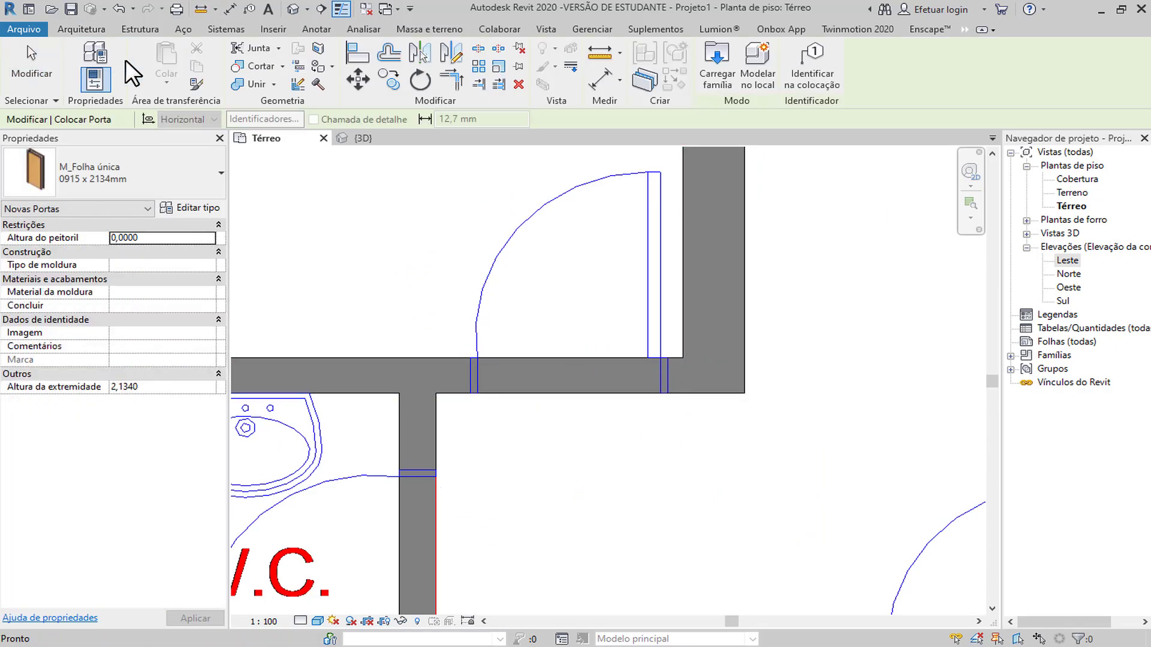
click(149, 169)
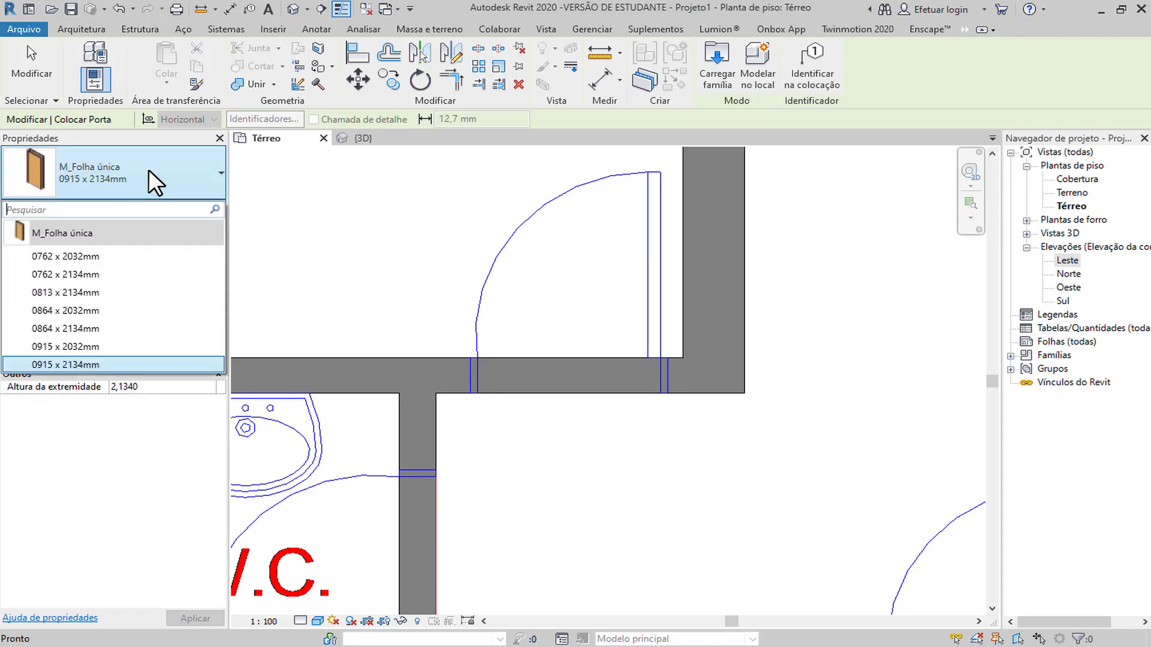
click(121, 295)
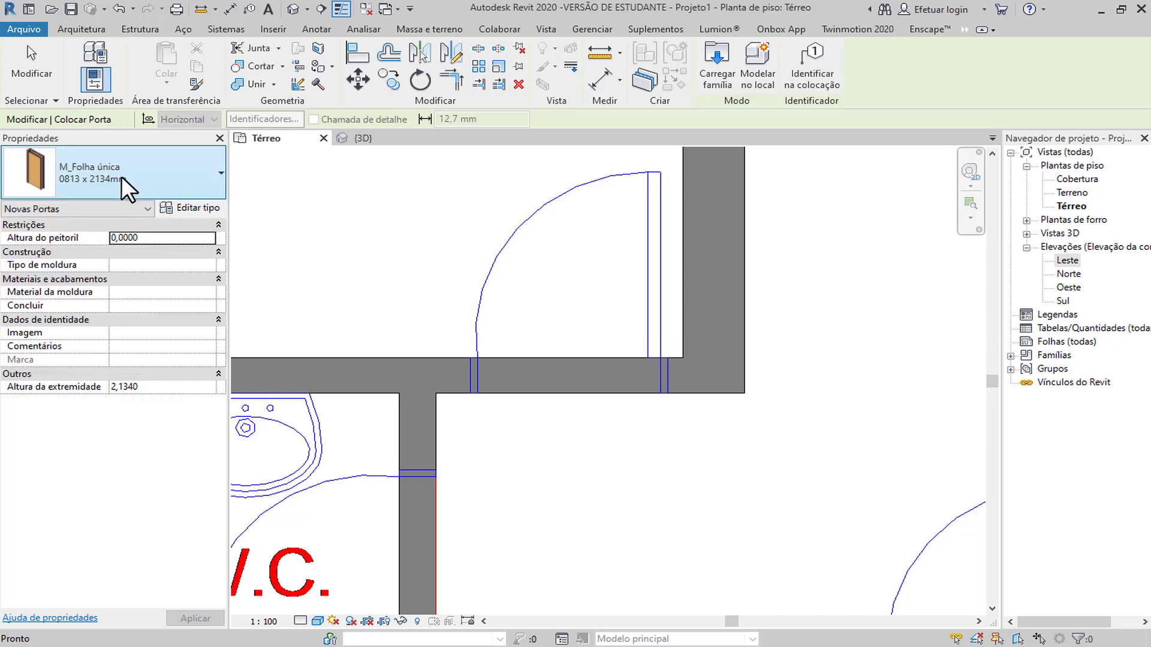
click(196, 207)
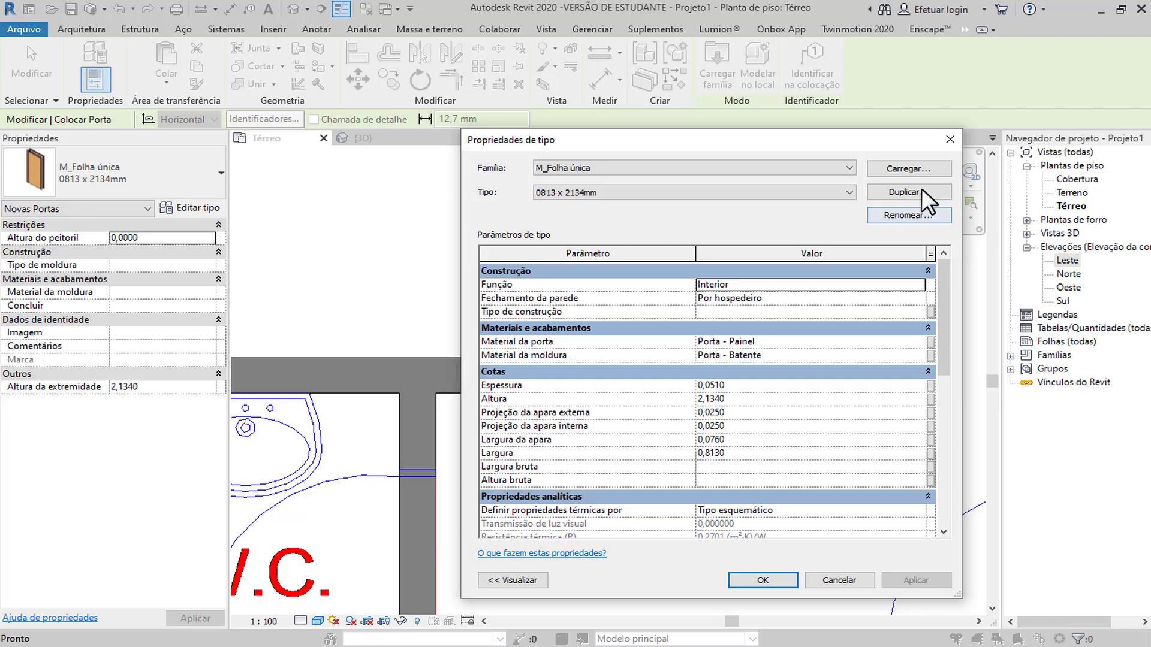
click(921, 190)
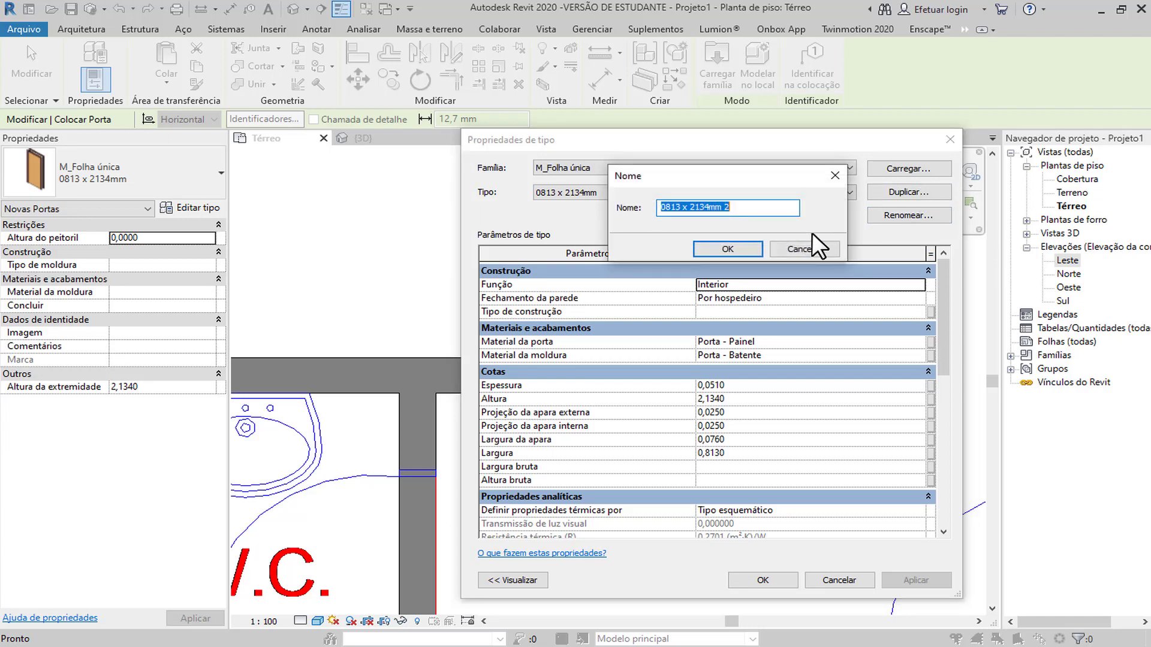
text(80x)
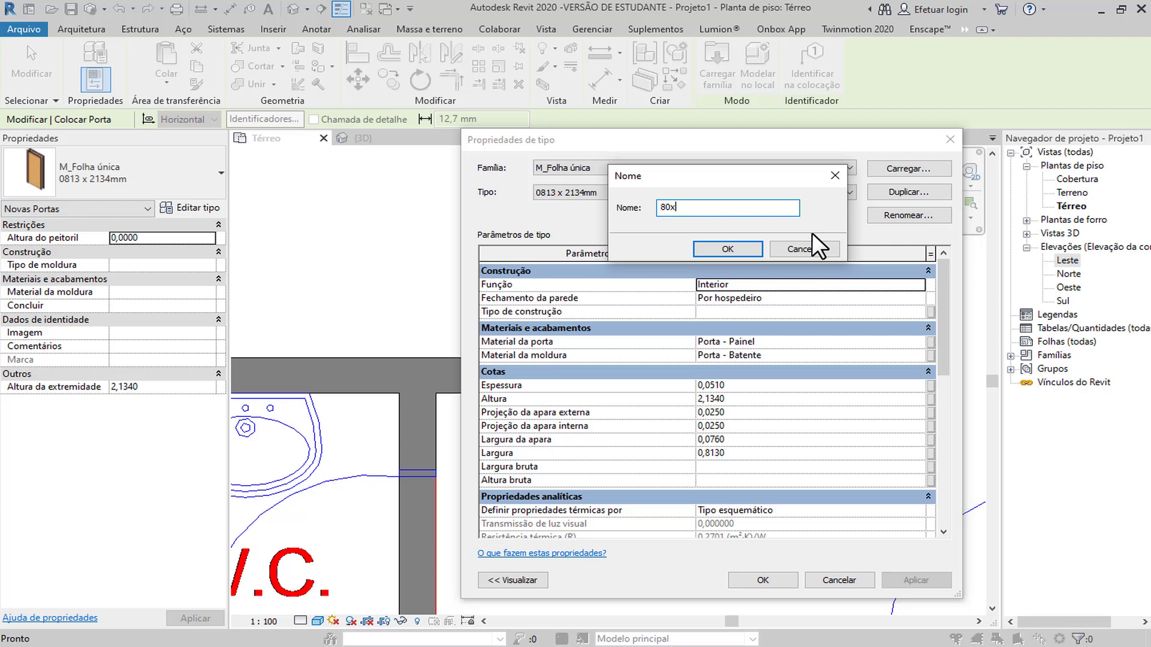
text(210cm)
click(726, 248)
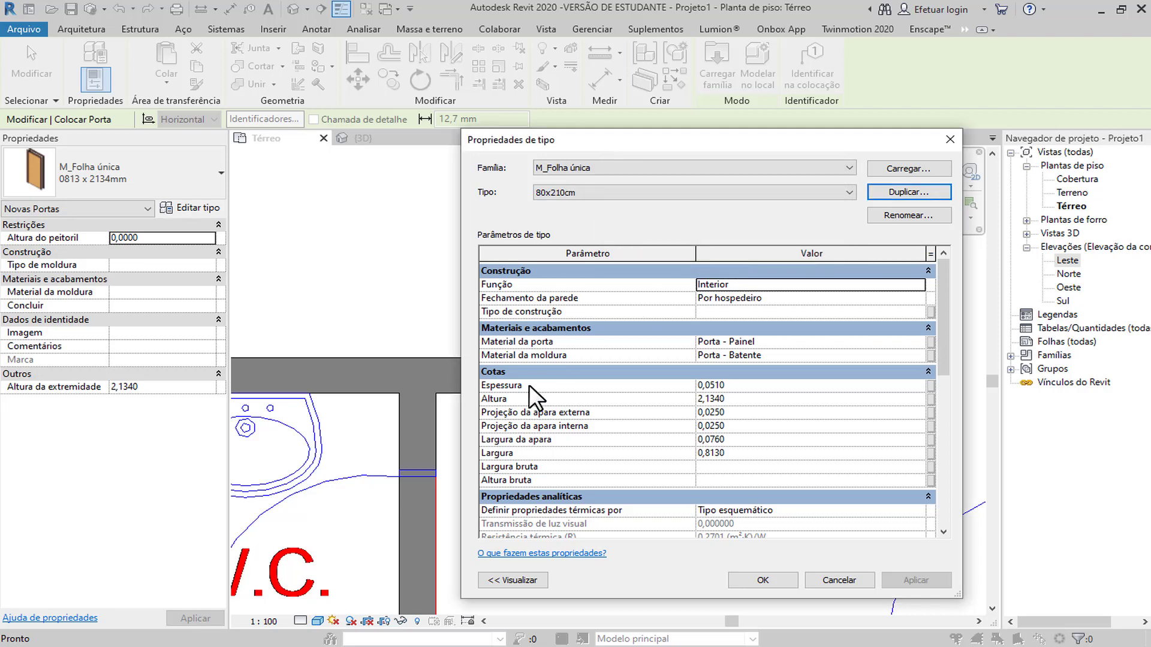
Set the 80x210cm door type's height (Altura) to 2,1000 and its width (Largura) to match the type name.
click(772, 396)
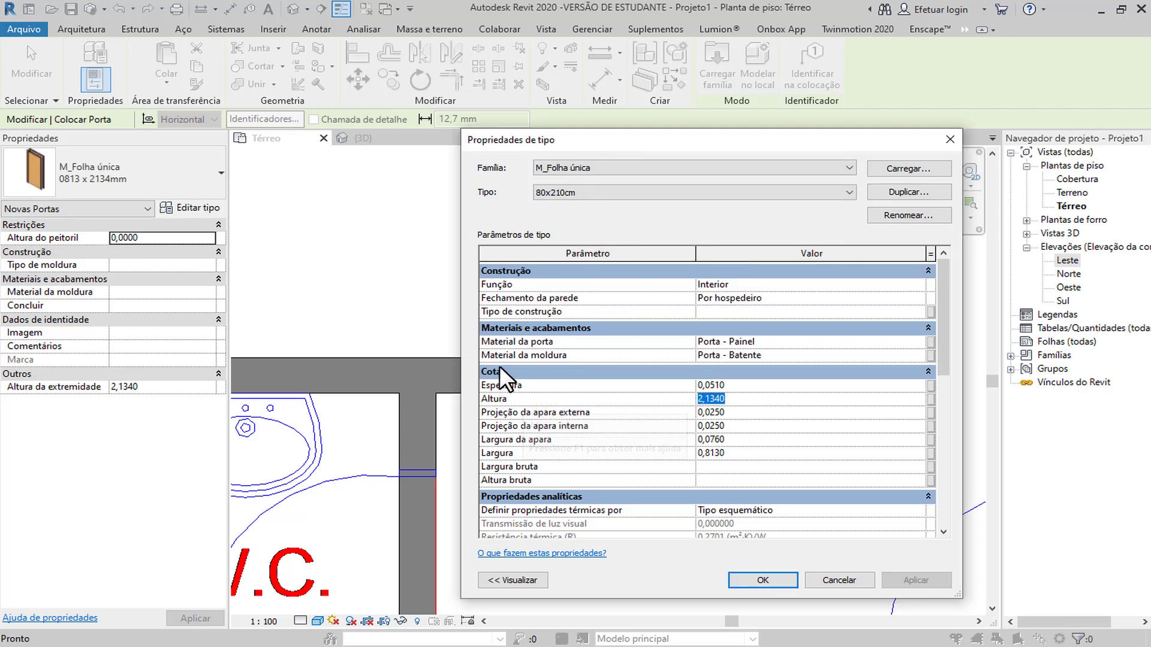
drag(512, 139, 495, 87)
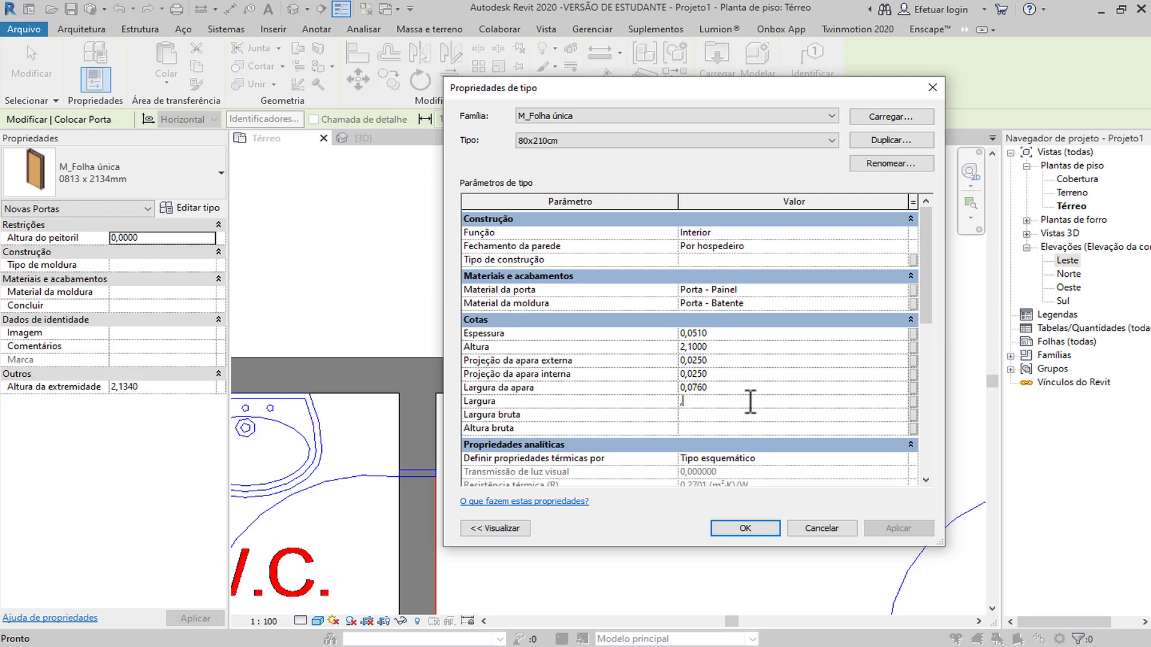
click(736, 529)
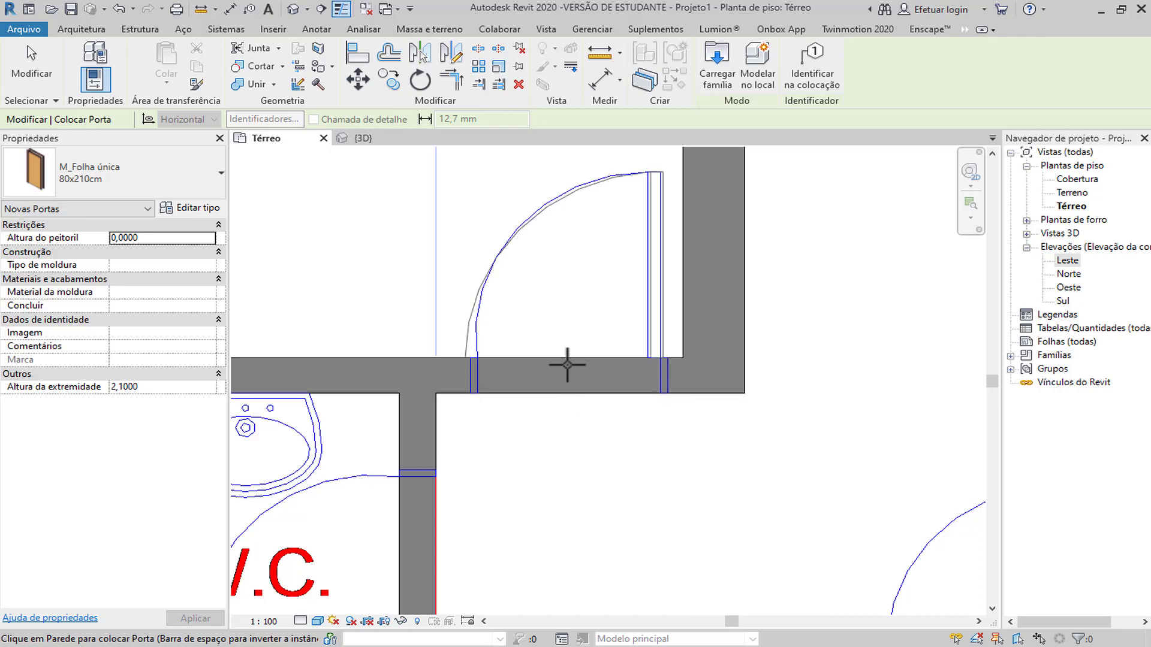
Place an 80x210cm door in the upper bedroom's lower wall, matching the position and swing on the imported plan.
key(space)
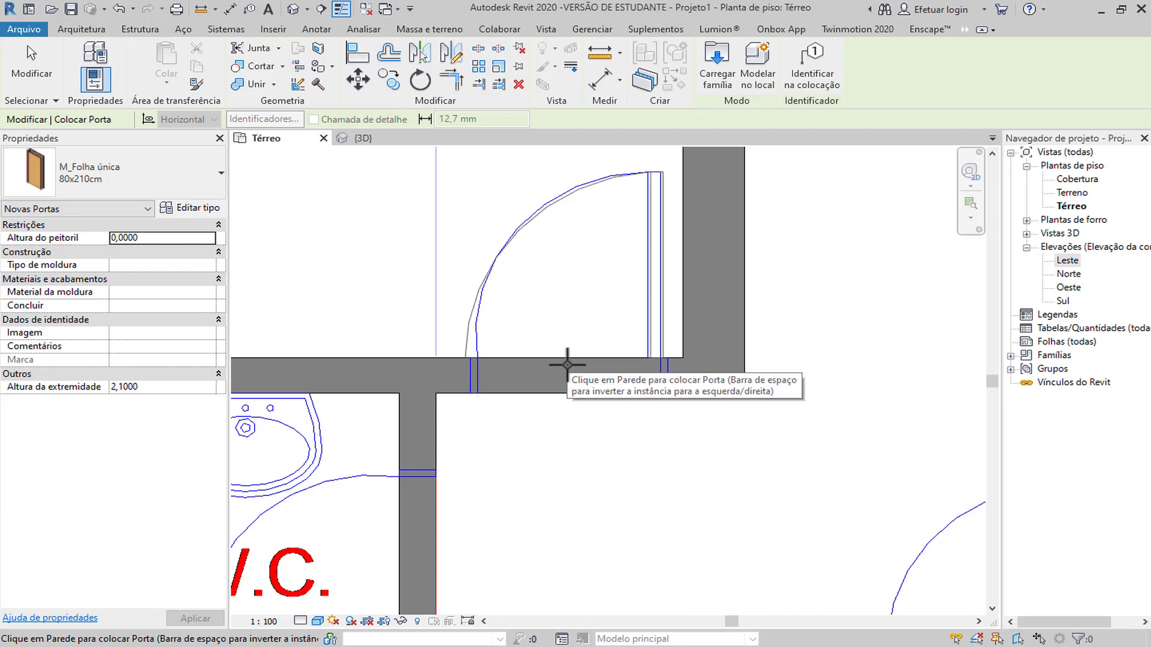
key(space)
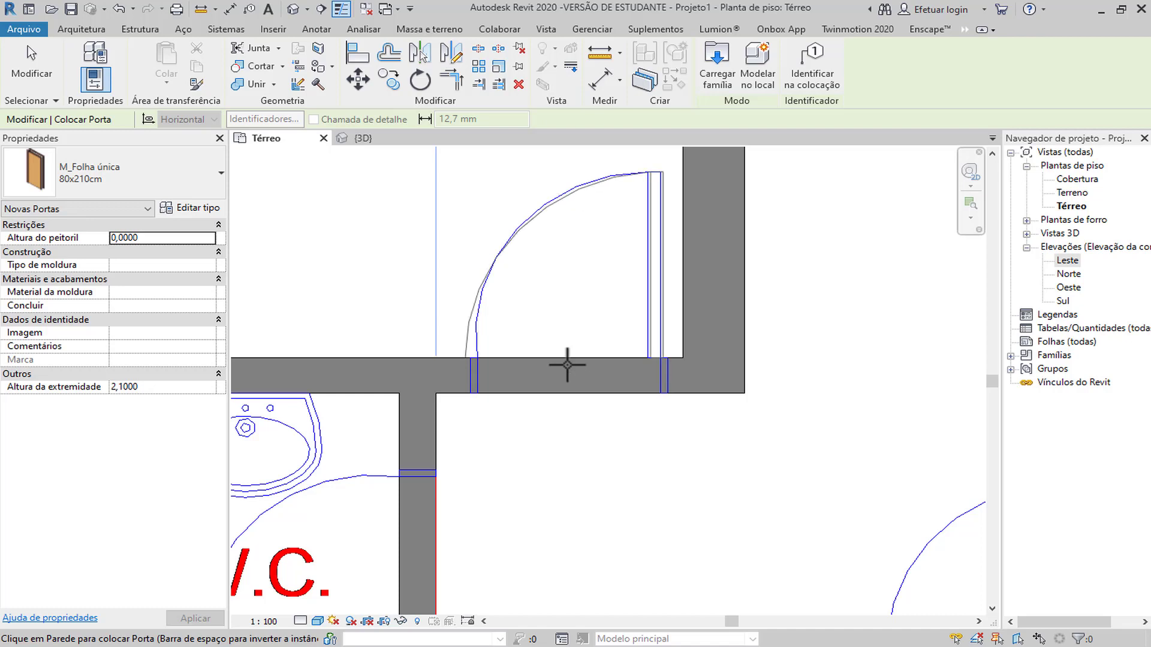
middle_drag(566, 365, 590, 453)
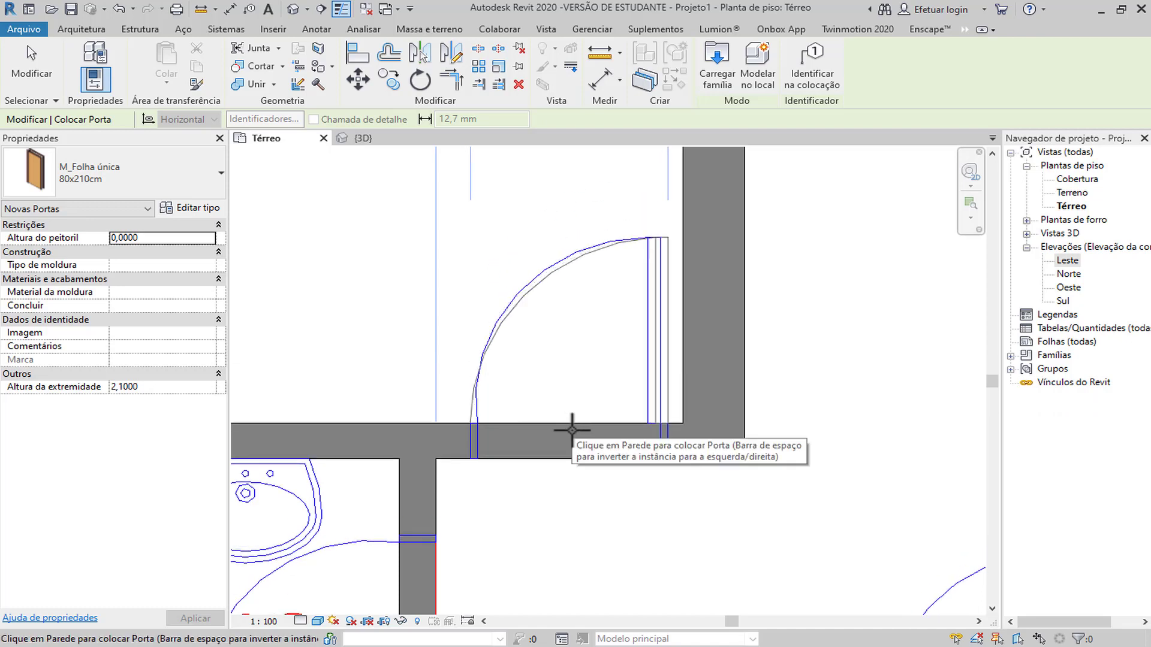
click(571, 430)
Place an 80x210cm door in the W.C.'s hallway wall, opening into the bathroom over the imported door symbol.
scroll(570, 430, down, 4)
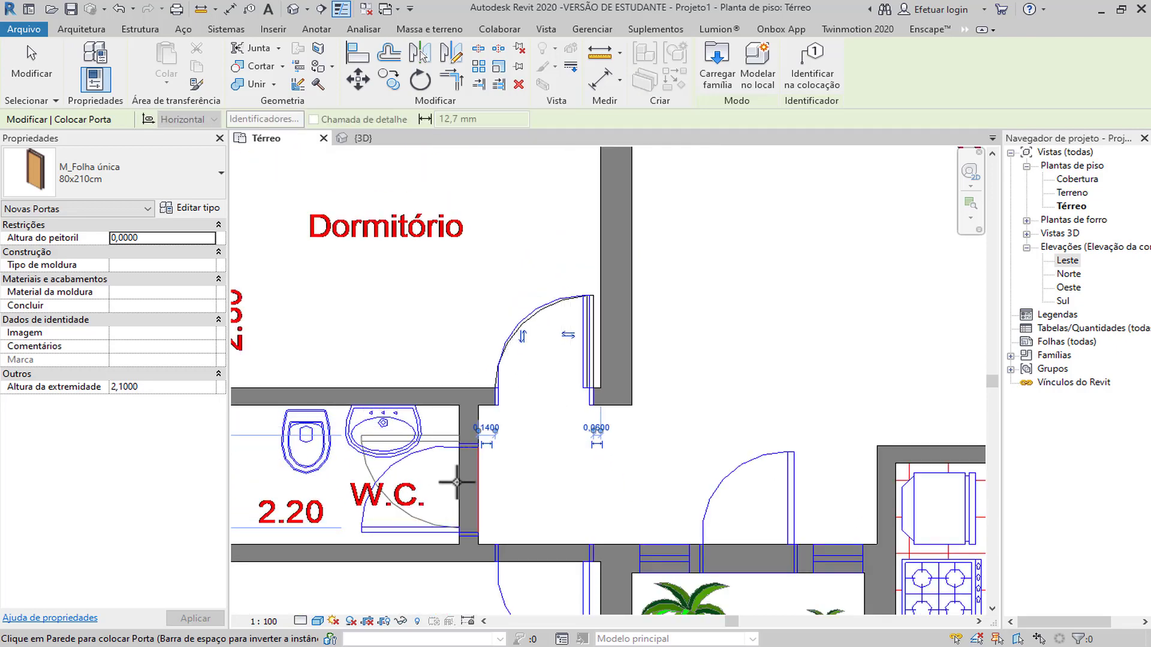
middle_drag(474, 506, 519, 455)
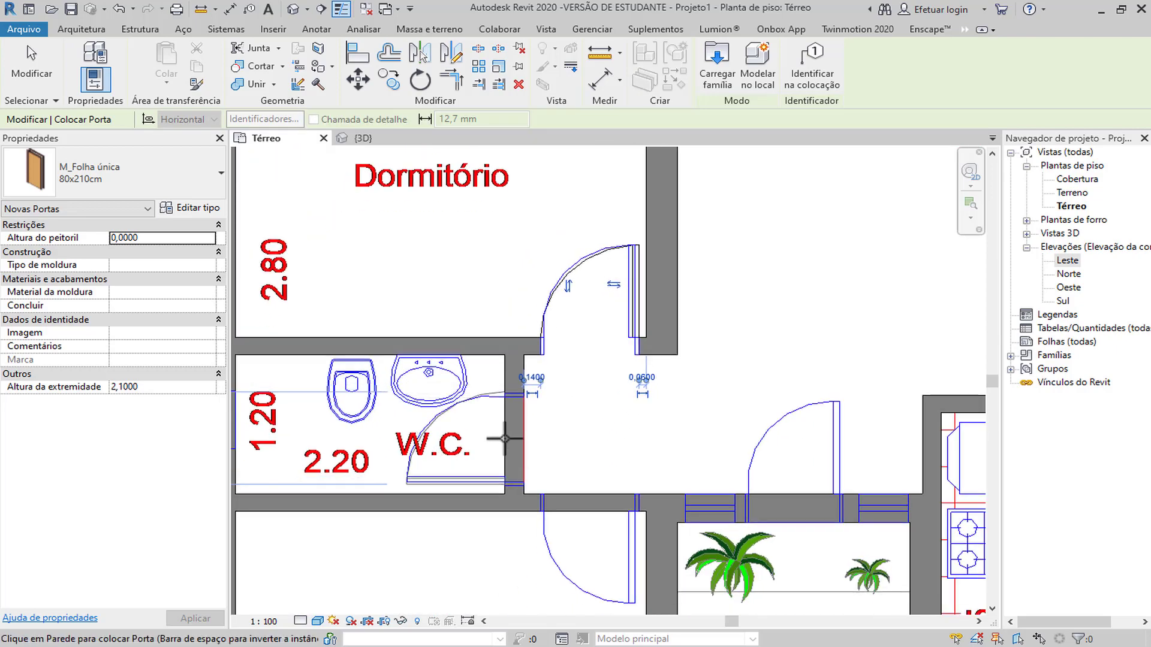
scroll(636, 474, down, 2)
middle_drag(635, 474, 520, 384)
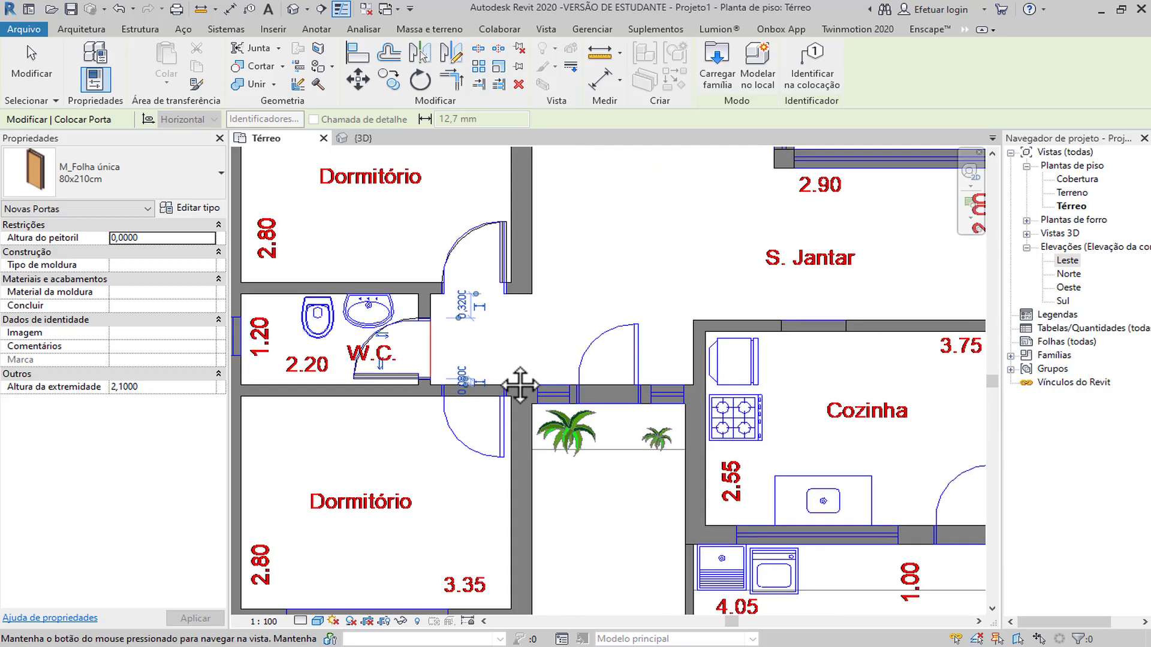
Place an 80x210cm door in the entrance wall between the two small windows, matching the swing on the imported plan.
scroll(569, 393, up, 1)
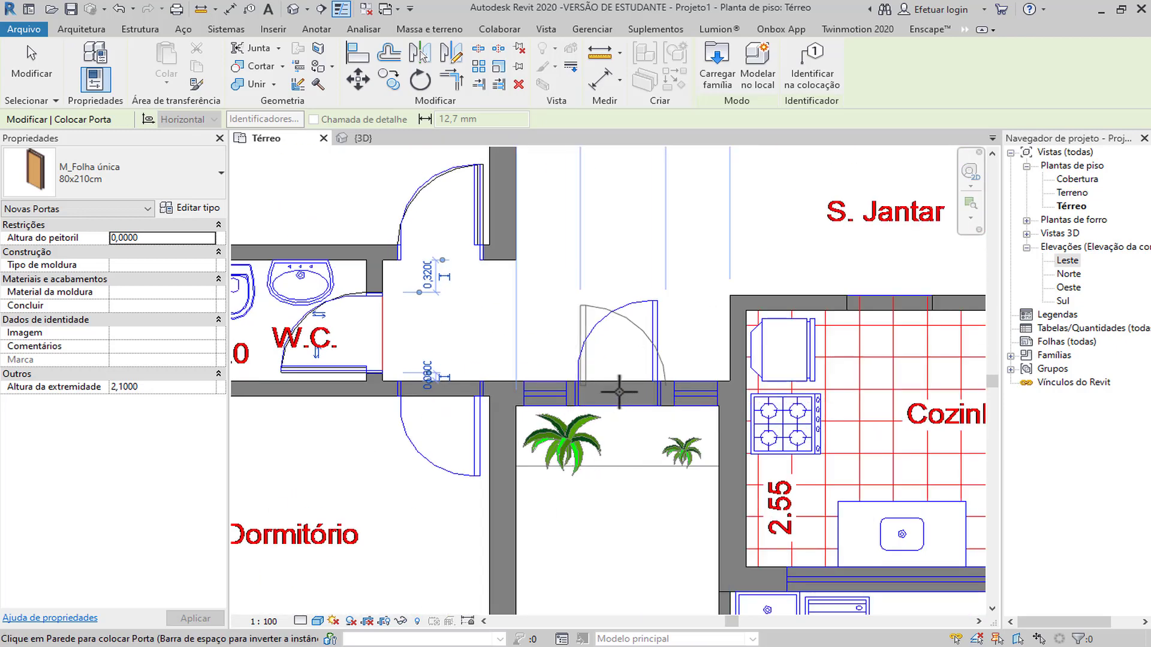
scroll(617, 390, up, 1)
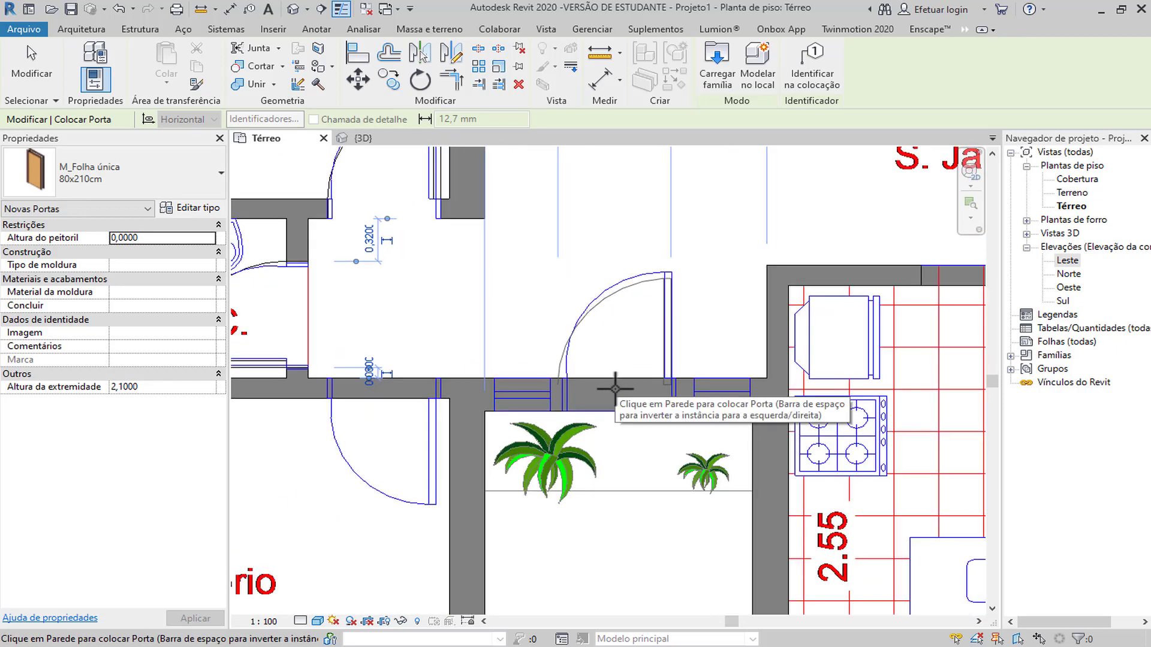
scroll(539, 384, down, 4)
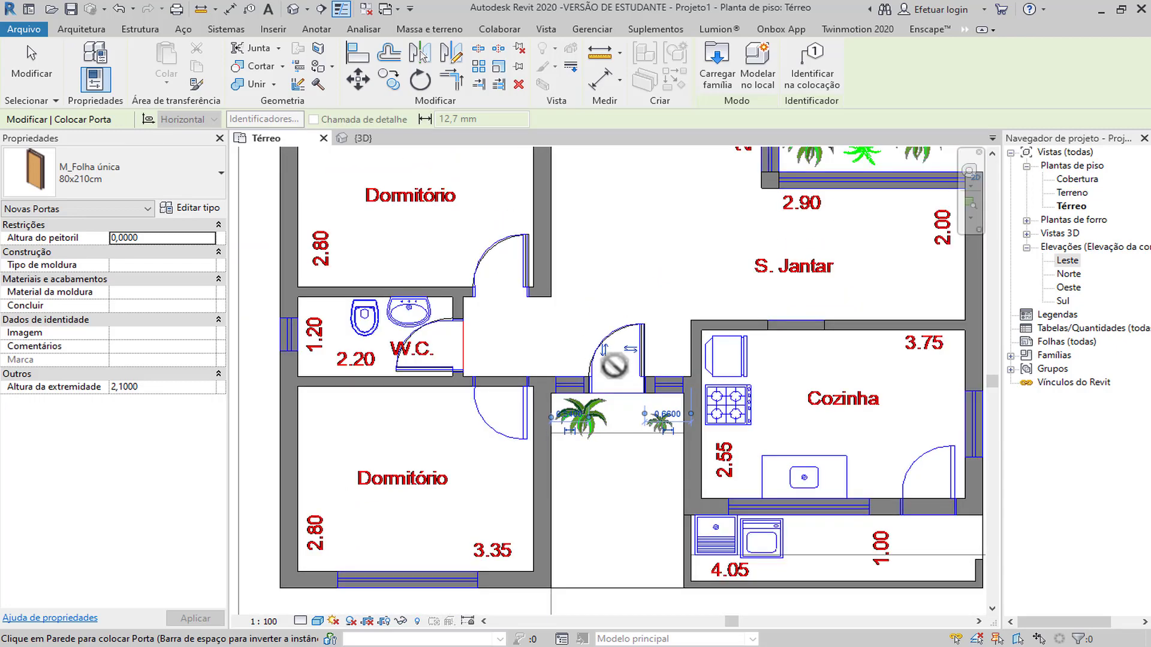
Place an 80x210cm door in the Cozinha's lower wall over the imported door symbol and end door placement.
scroll(734, 515, up, 3)
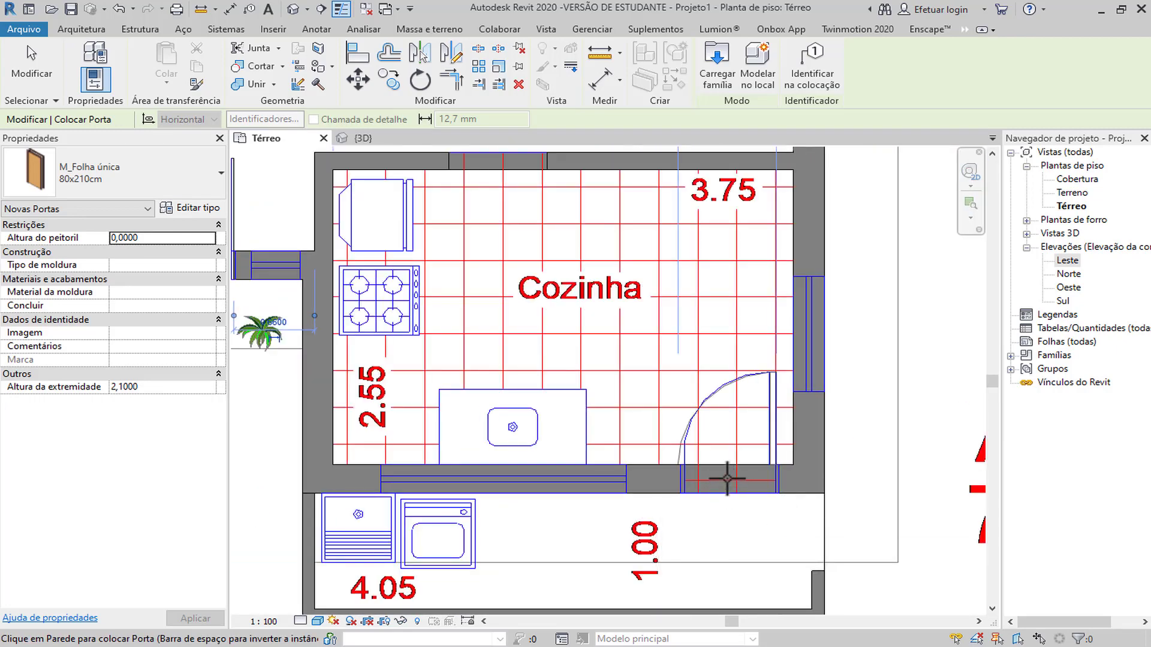
click(728, 482)
scroll(664, 428, down, 4)
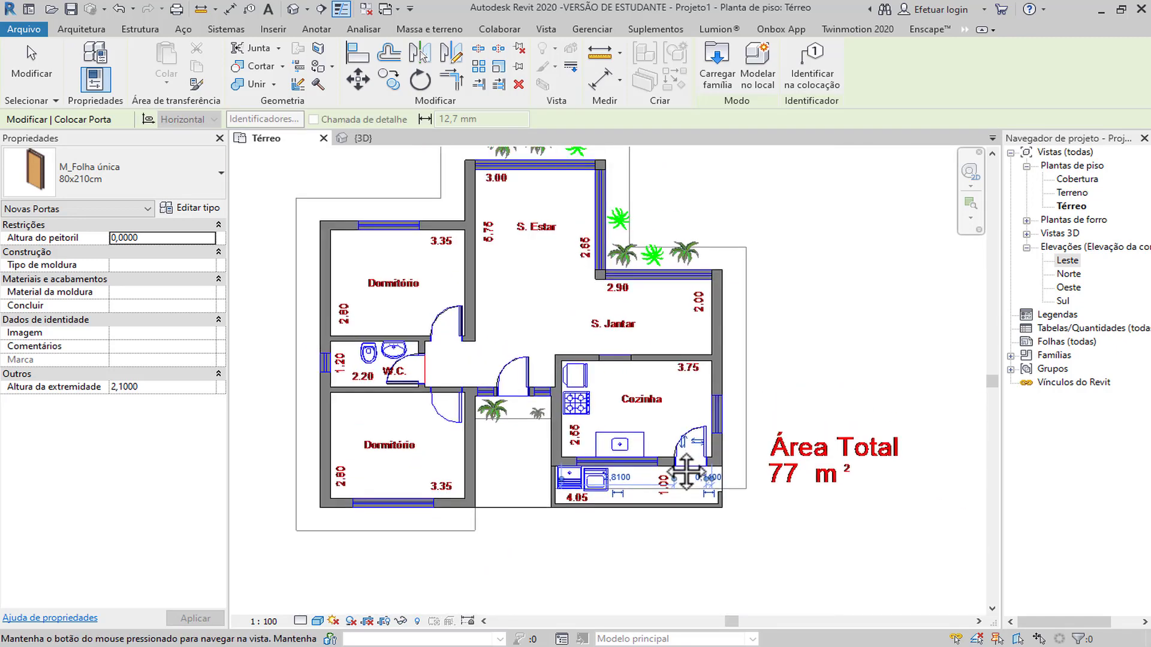
scroll(455, 500, up, 2)
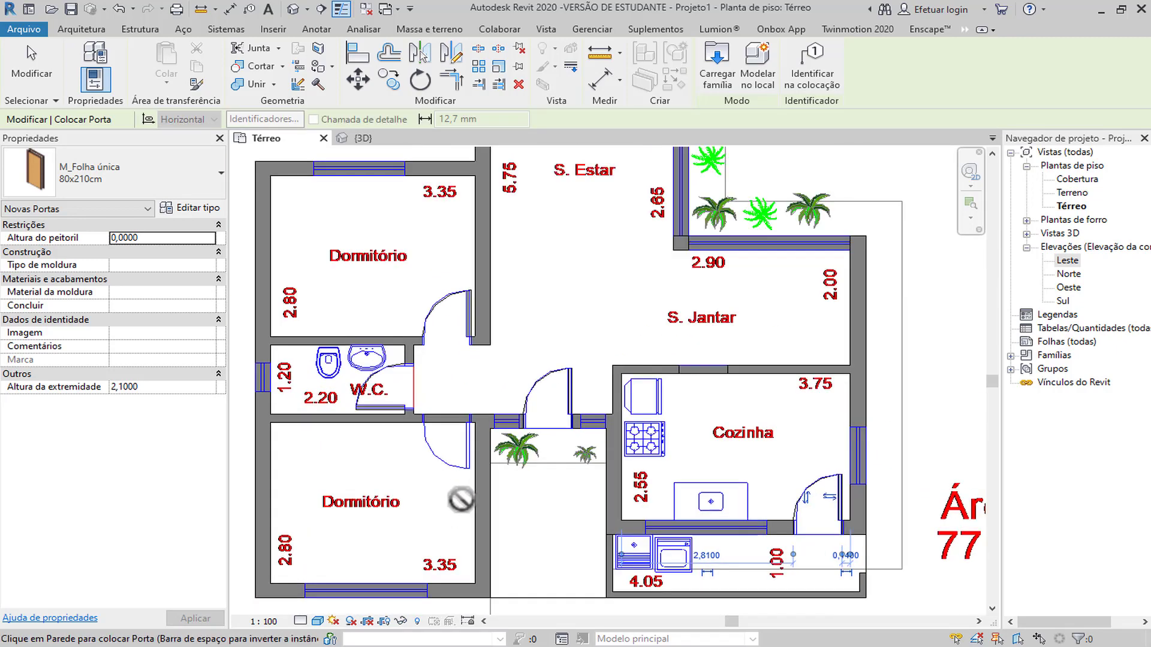
key(Escape)
key(Escape)
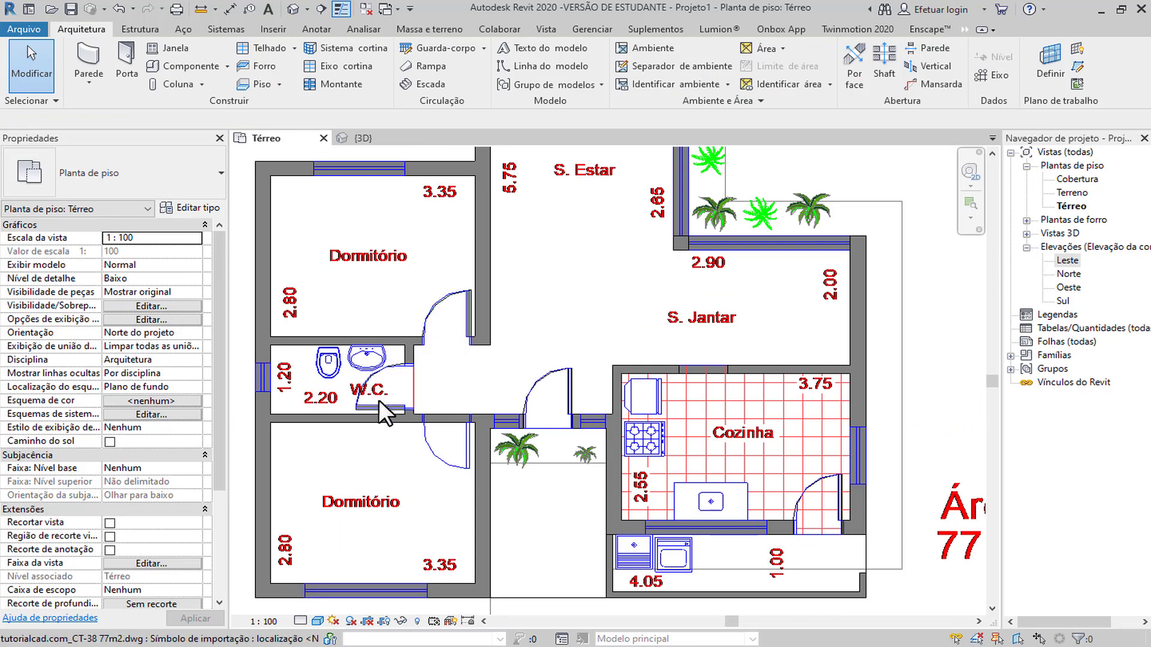
Open the 3D view to show the placed doors and set its visual style to Cores consistentes.
click(441, 321)
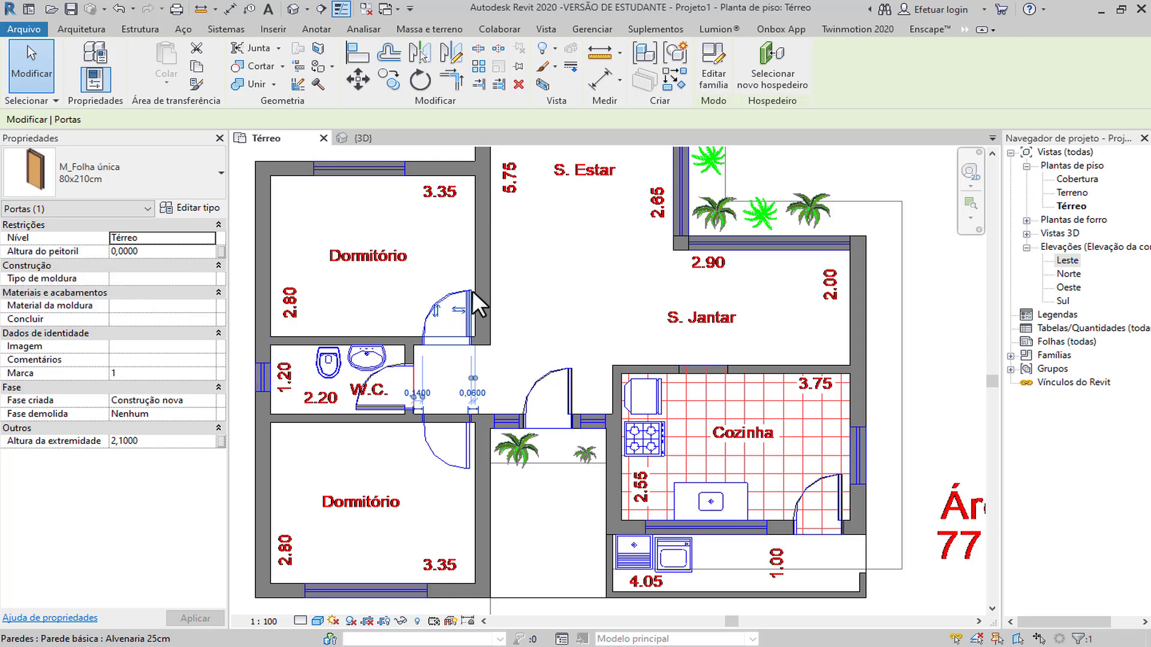
scroll(682, 355, down, 2)
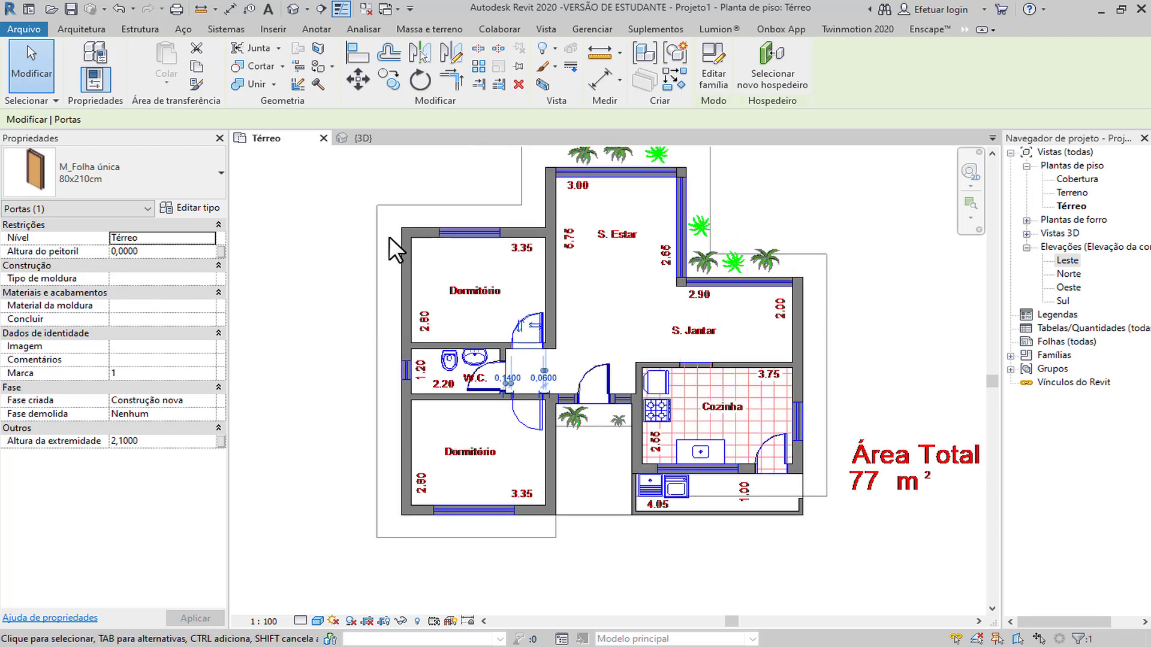
click(363, 138)
shift+middle_drag(513, 501, 485, 432)
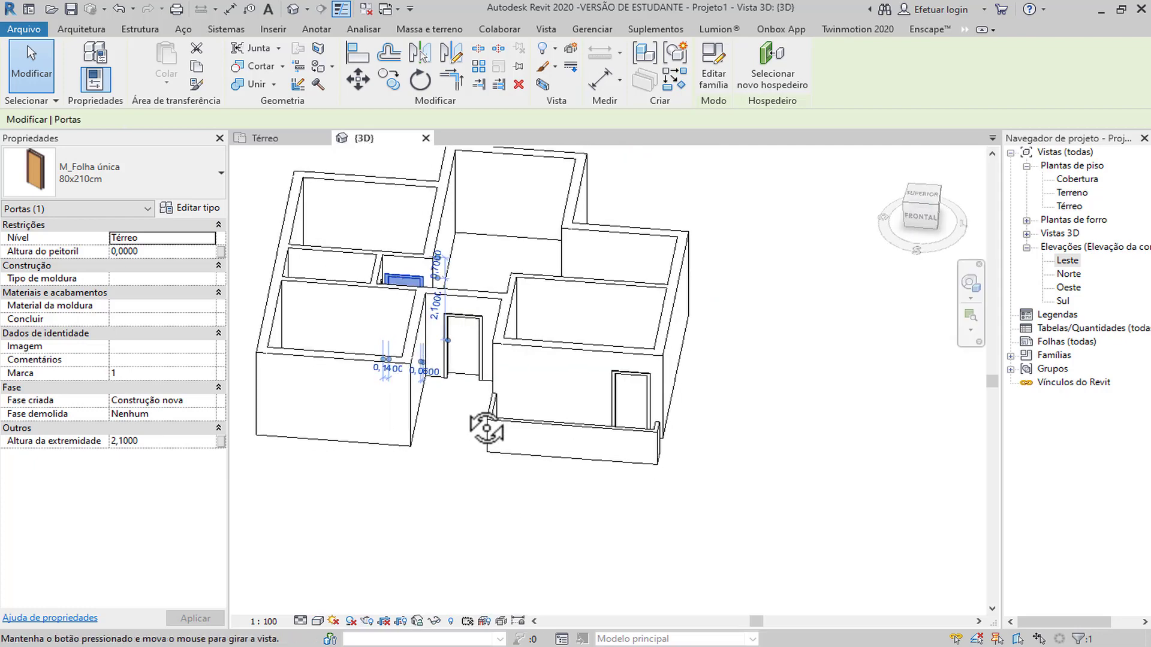
click(472, 415)
scroll(448, 369, up, 2)
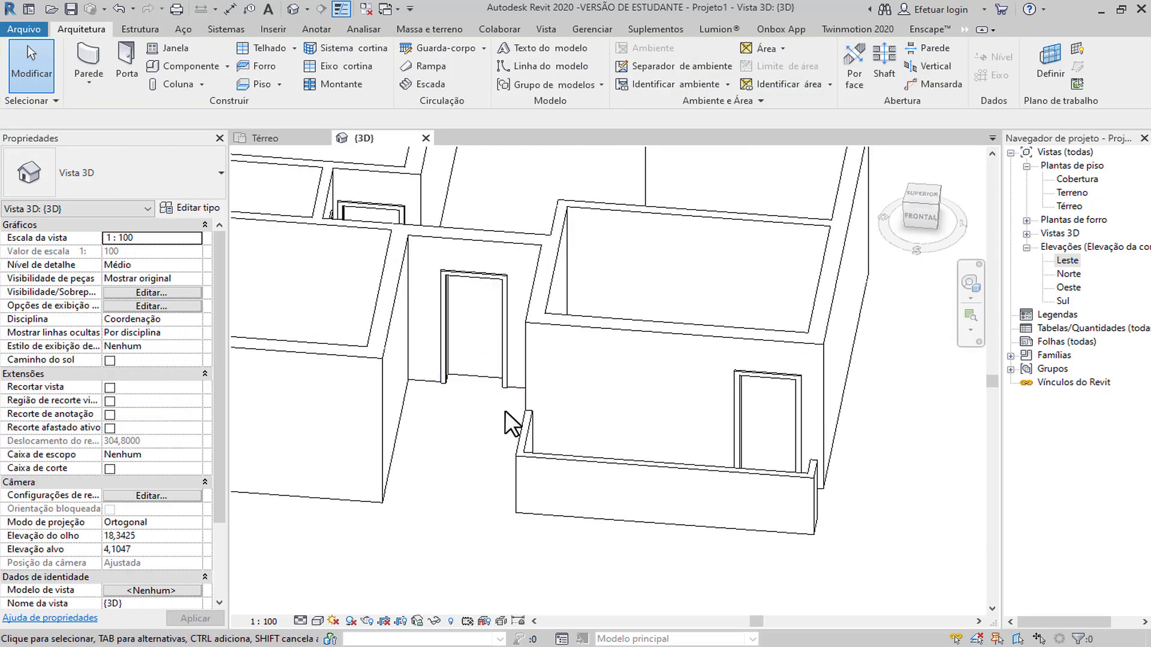
click(316, 619)
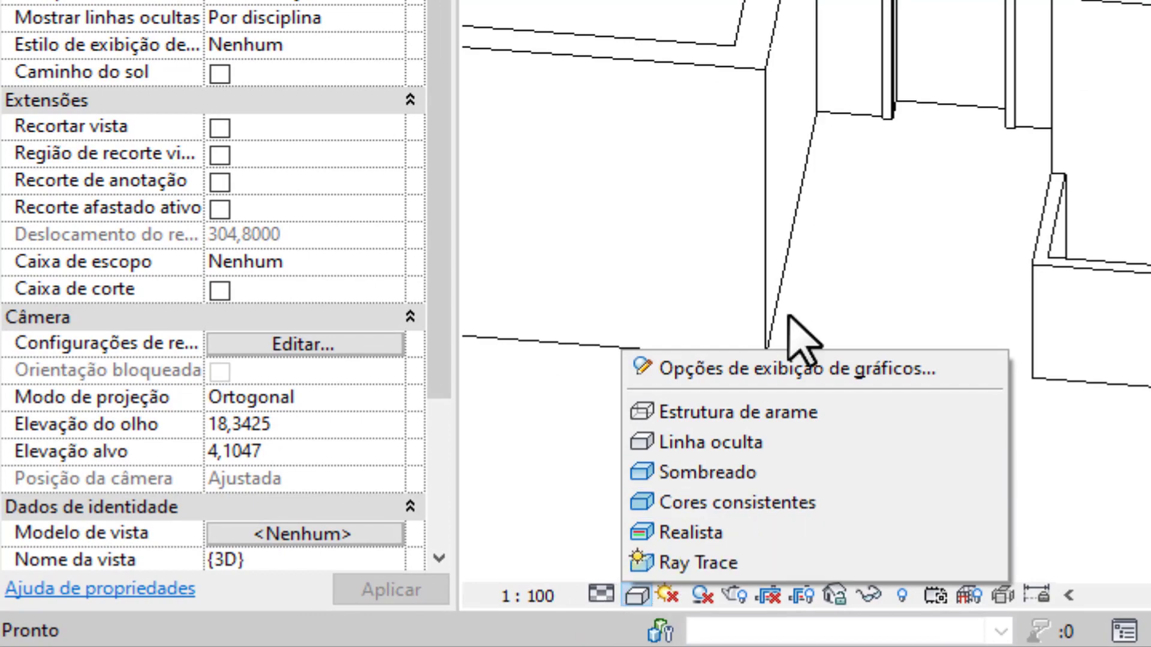
click(761, 502)
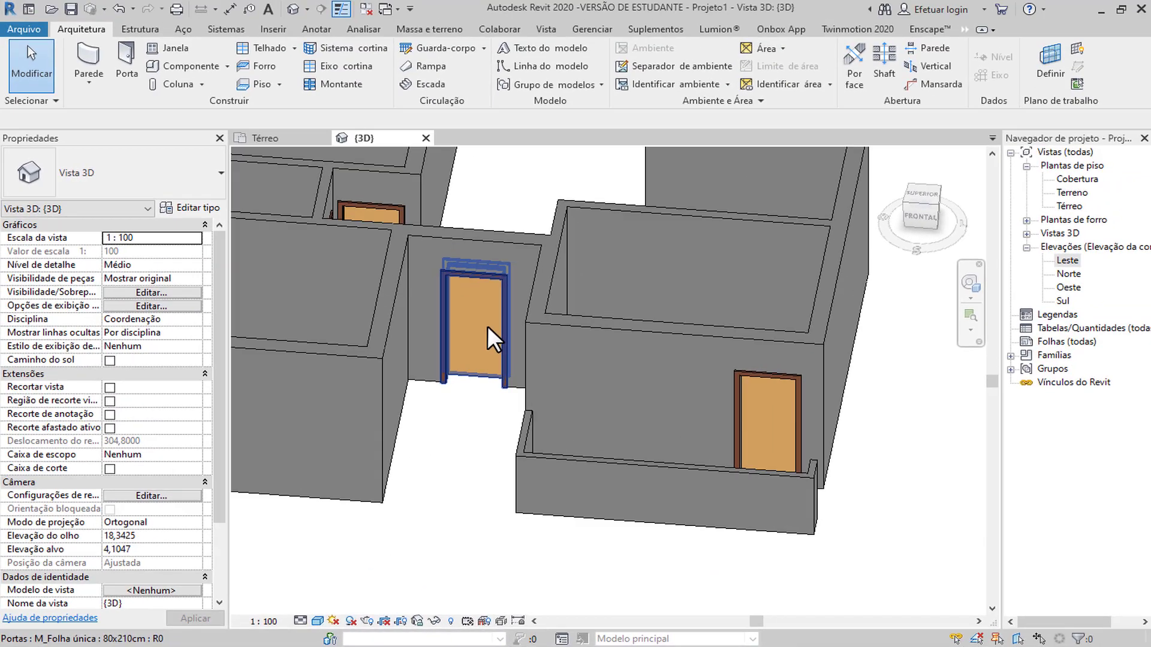
Set the sill height (Altura do peitoril) of the entrance door to 0,2 in the 3D view.
click(487, 325)
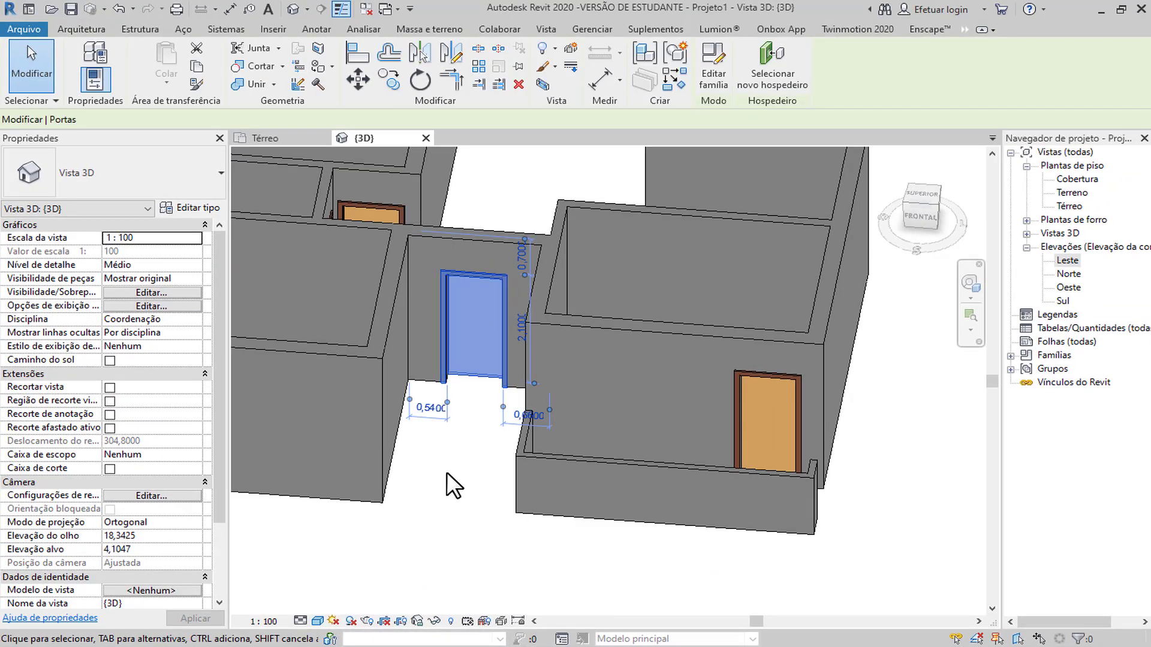
middle_drag(462, 560, 488, 588)
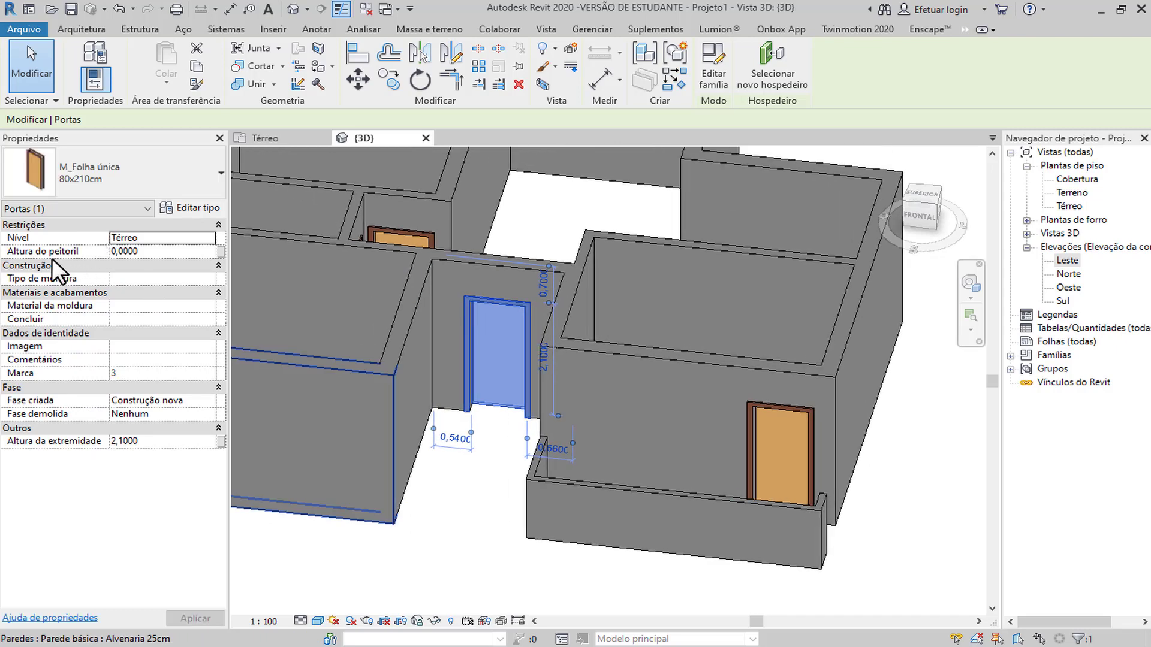
click(130, 251)
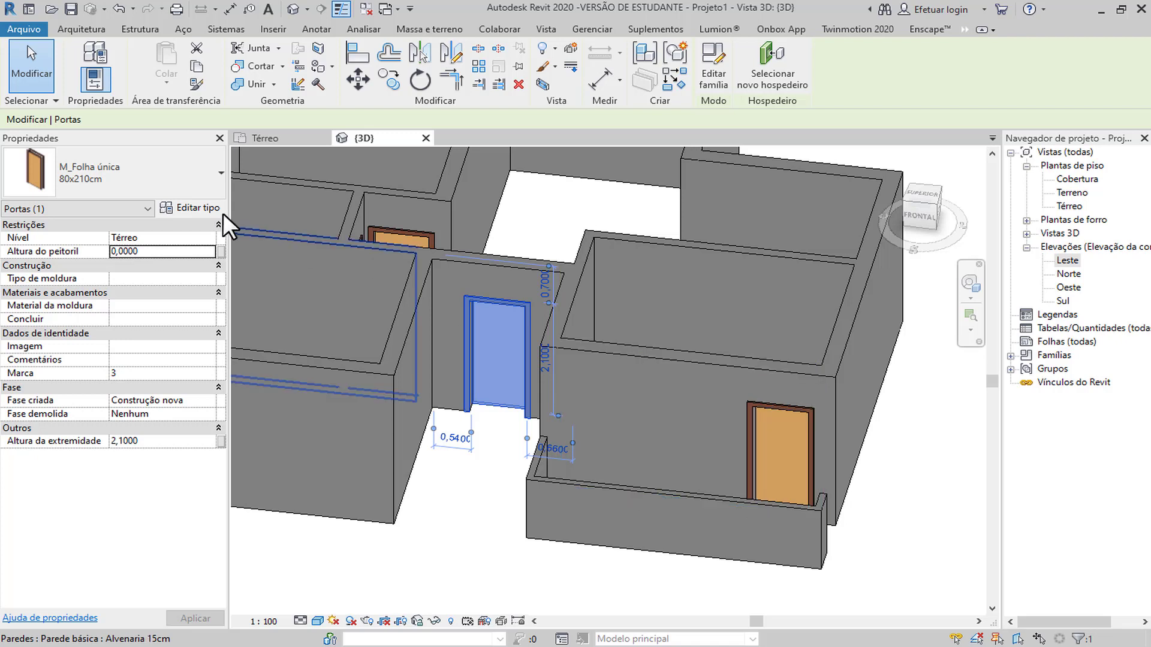
click(157, 252)
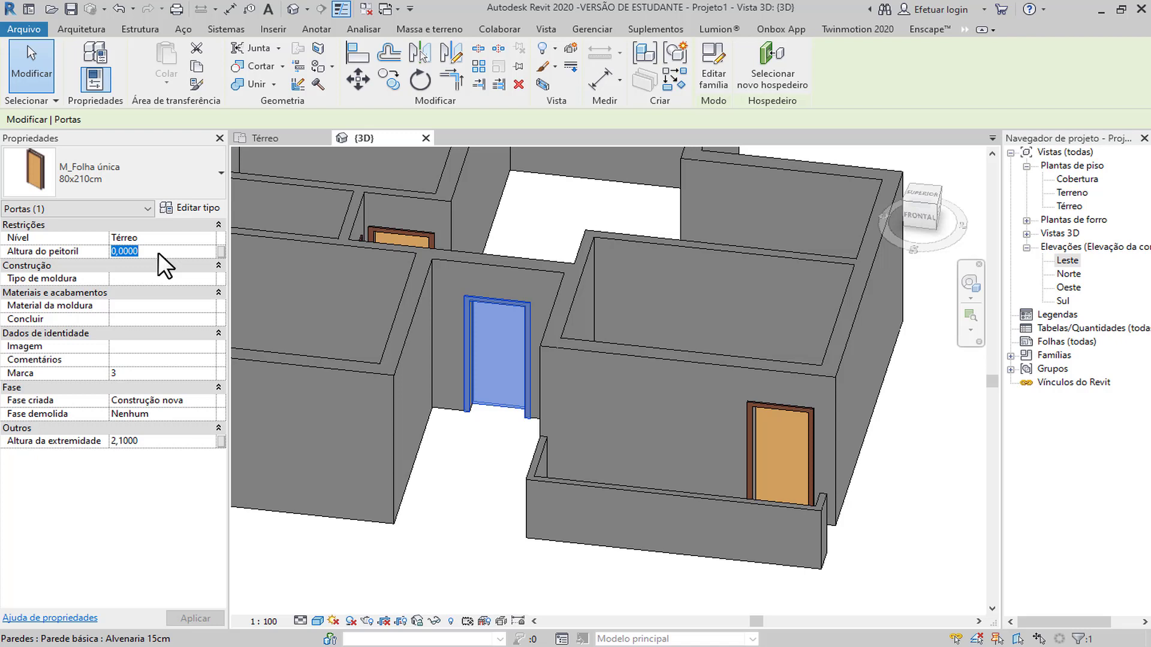
text(0,2)
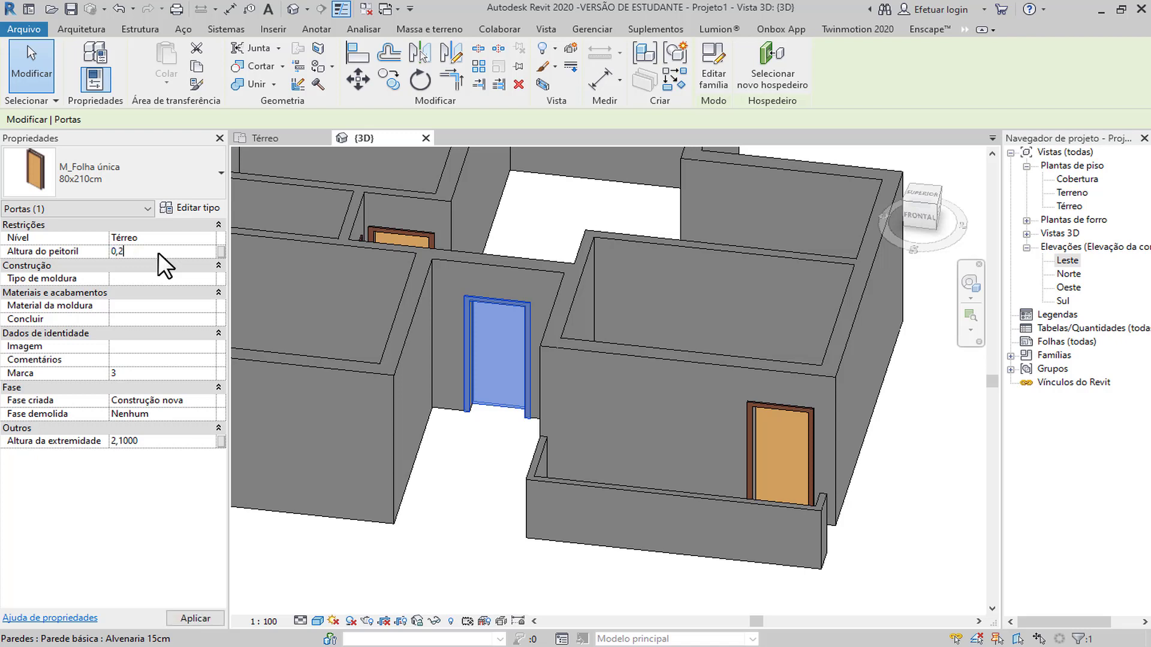
key(Return)
click(194, 619)
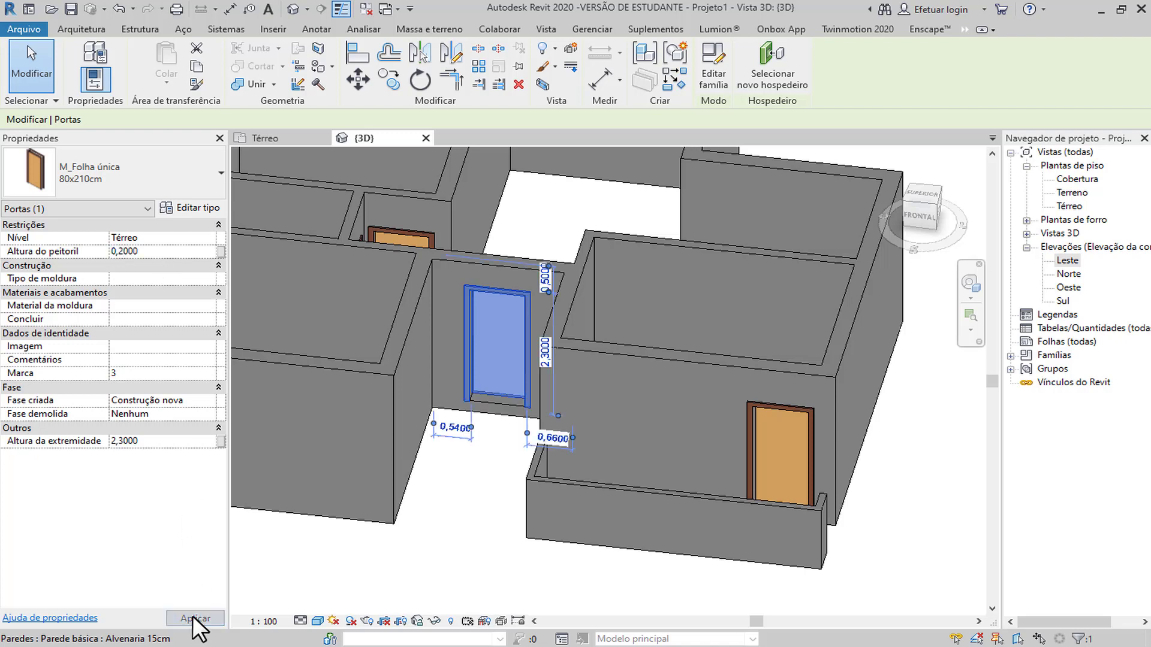
click(462, 516)
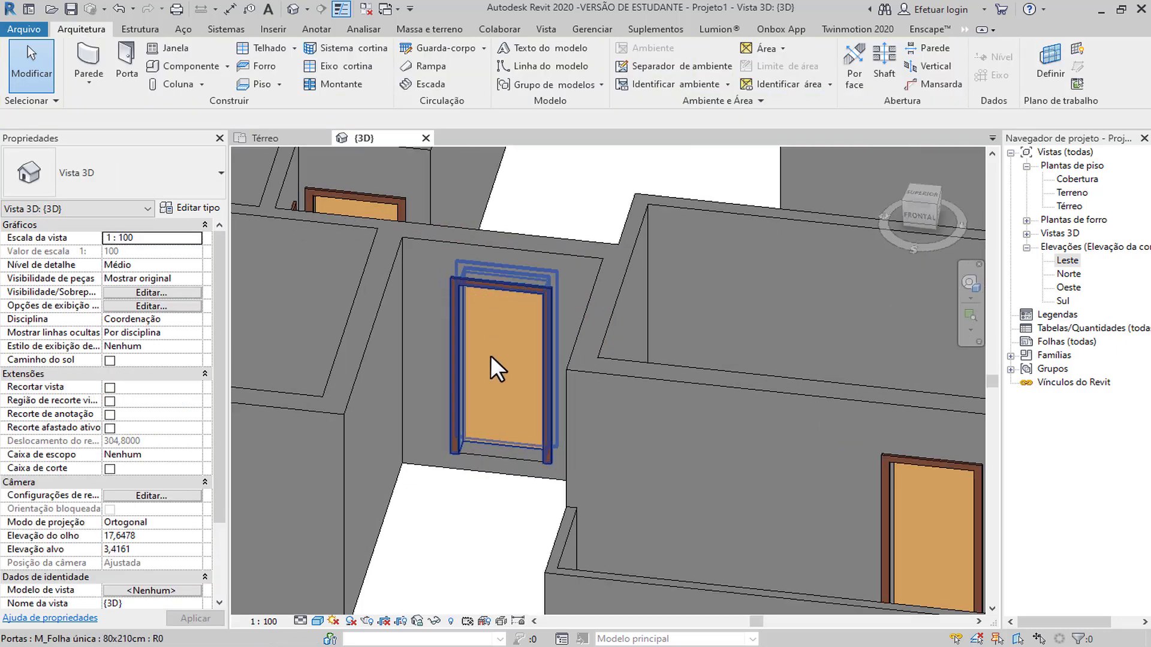
scroll(497, 315, up, 3)
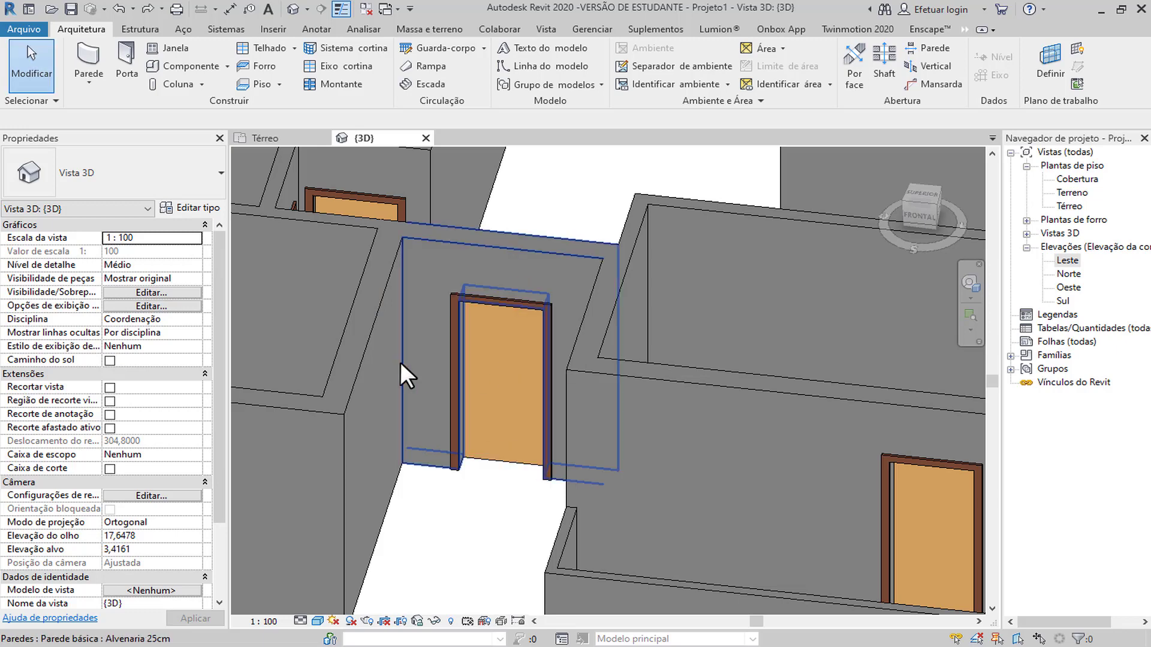
Return to the Térreo floor plan with the whole house in view.
scroll(404, 366, down, 5)
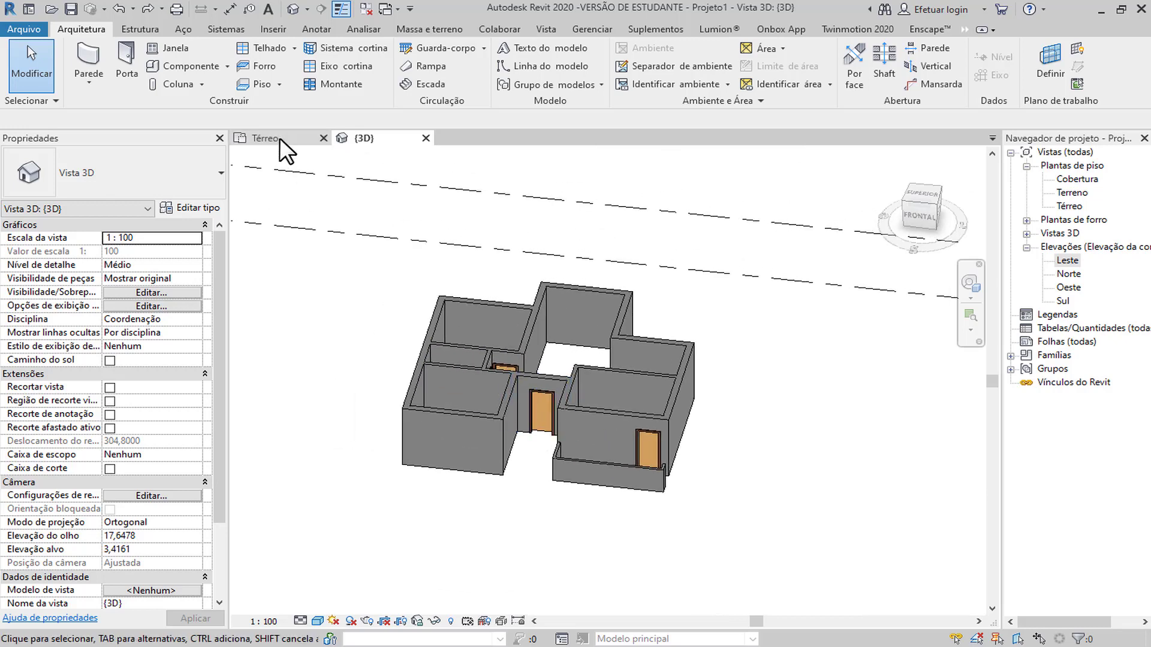
click(279, 138)
middle_drag(712, 276, 680, 292)
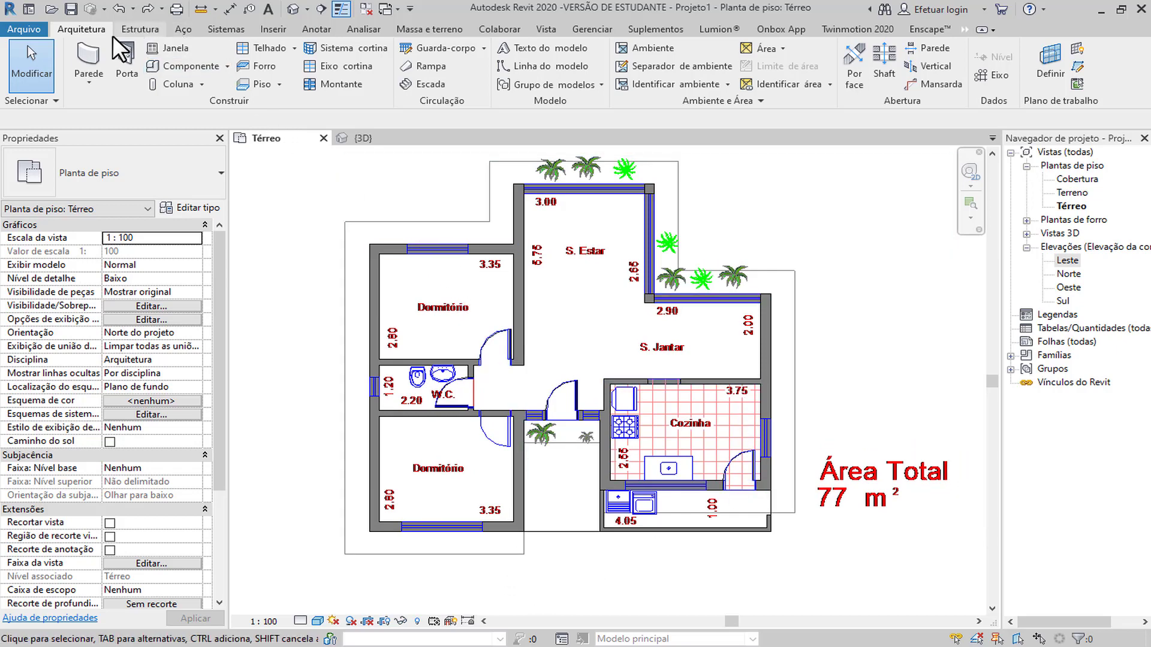
click(169, 48)
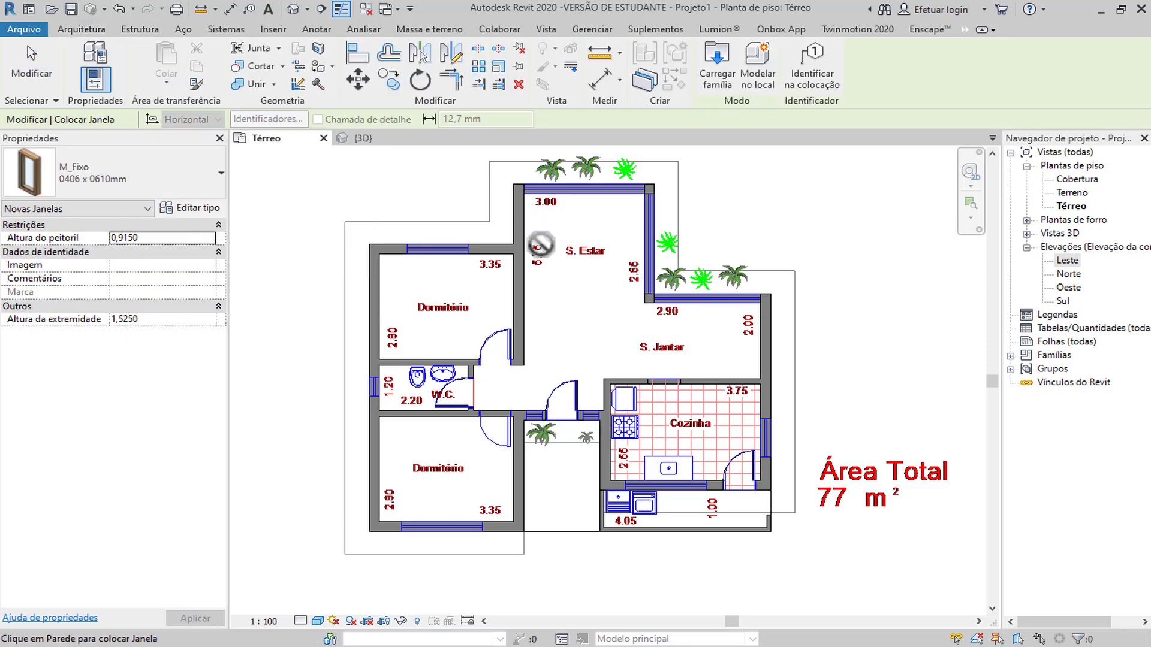
click(150, 171)
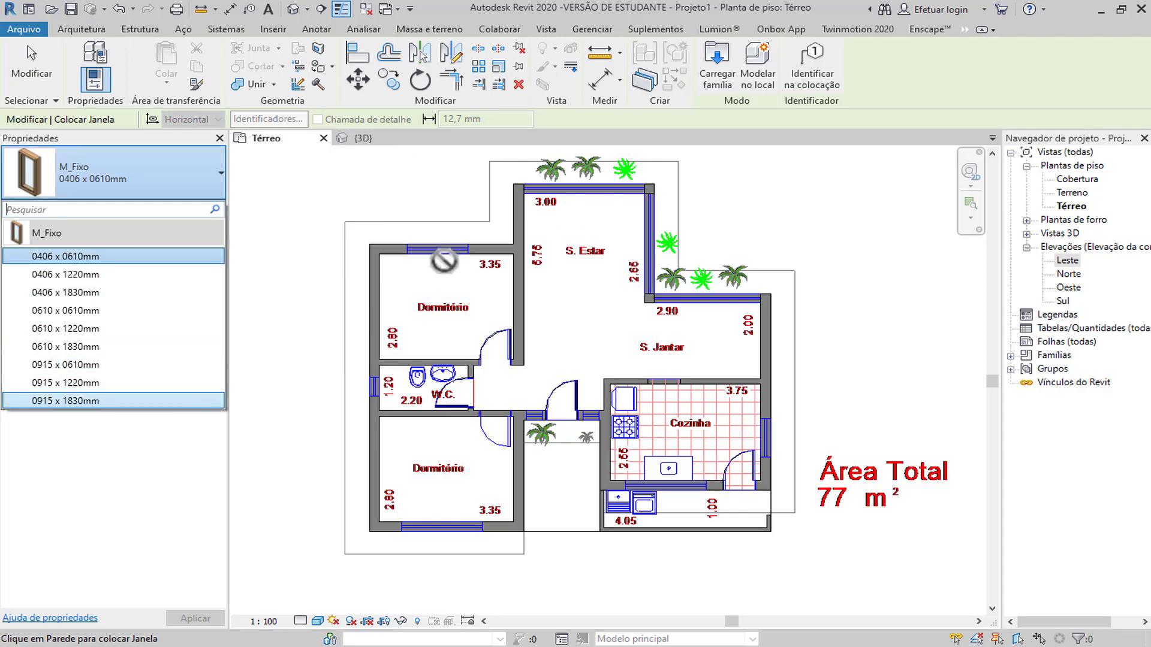
scroll(474, 253, up, 3)
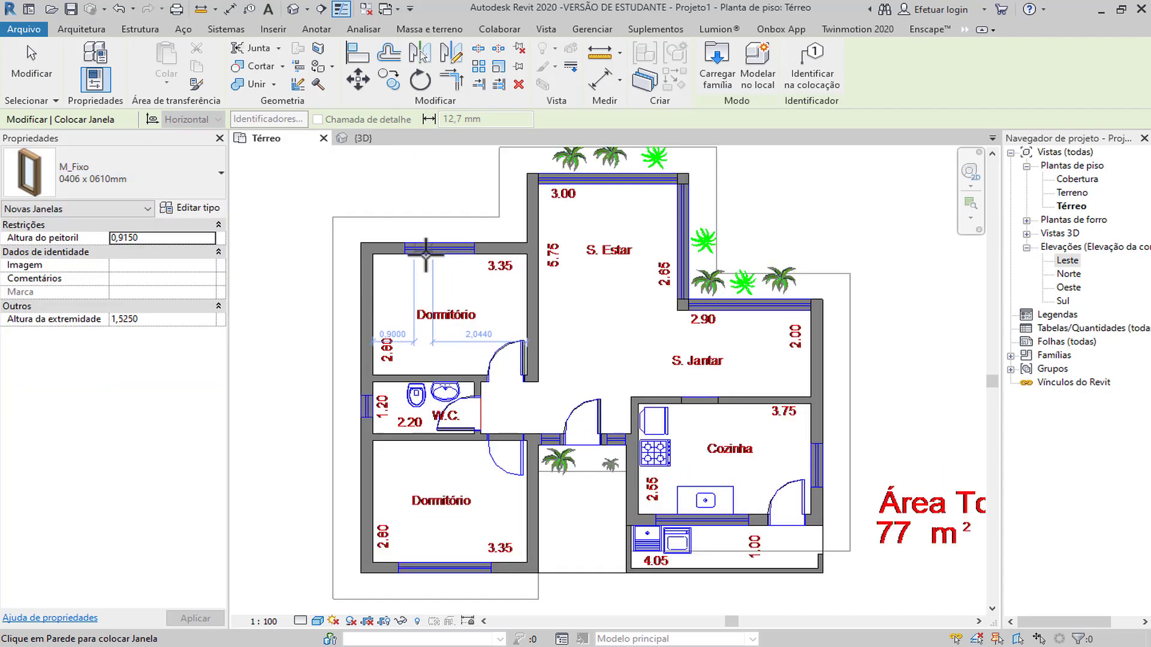
key(Escape)
key(Escape)
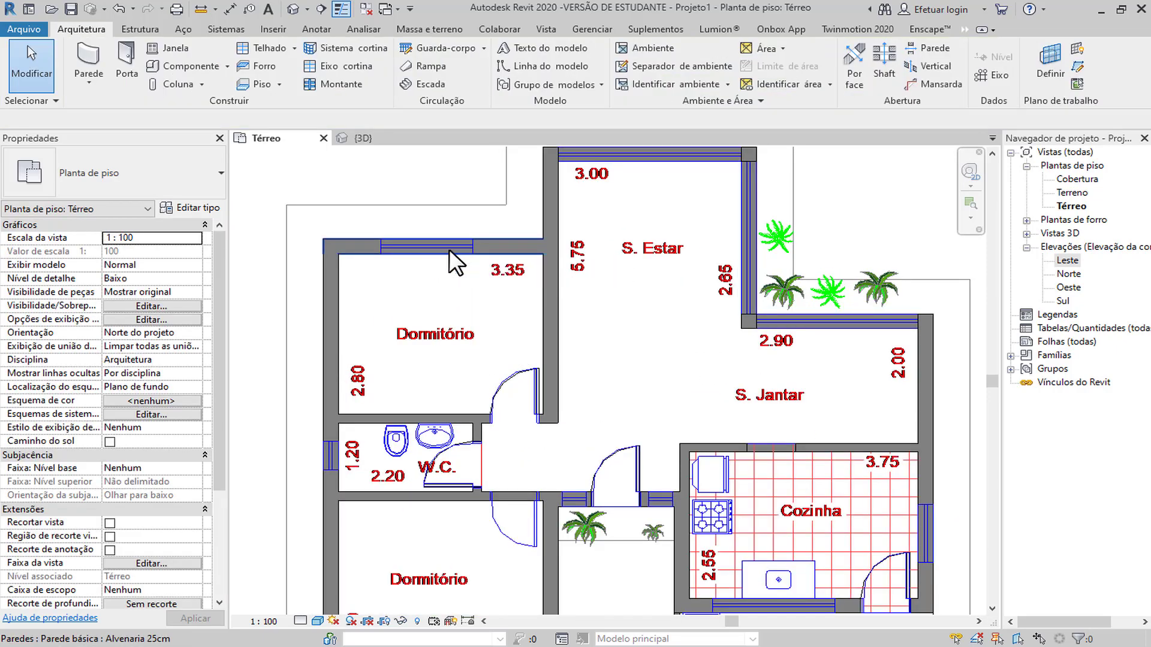
Start window placement in the Térreo plan and open the family library for loading a window family.
scroll(448, 249, down, 4)
scroll(423, 278, up, 1)
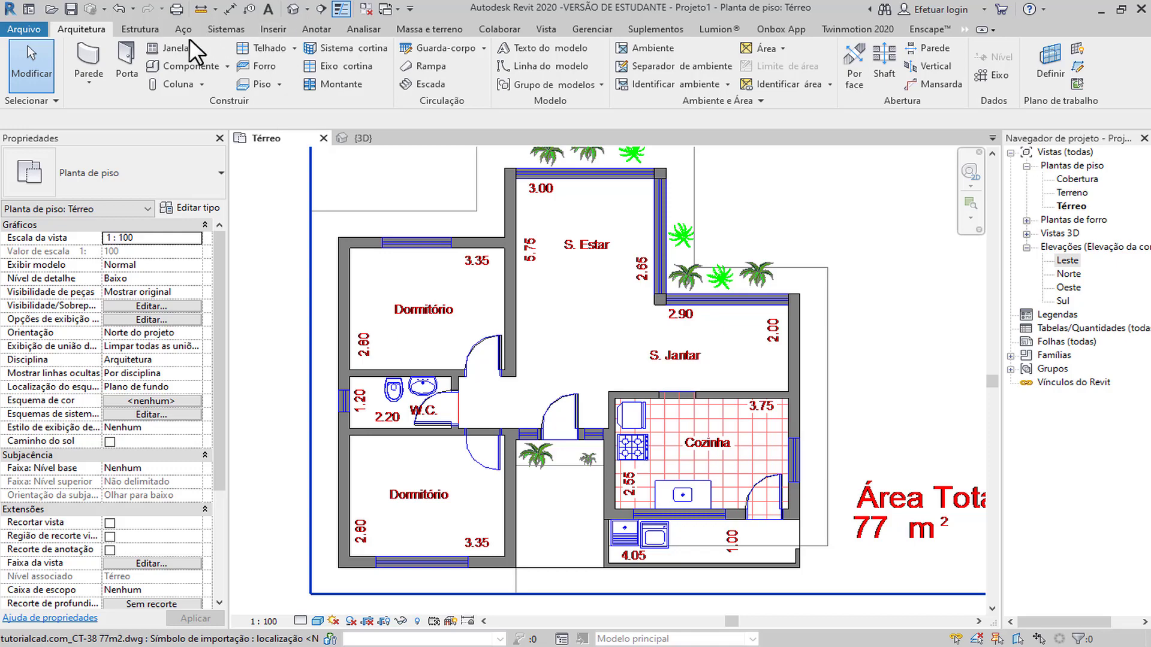
click(169, 51)
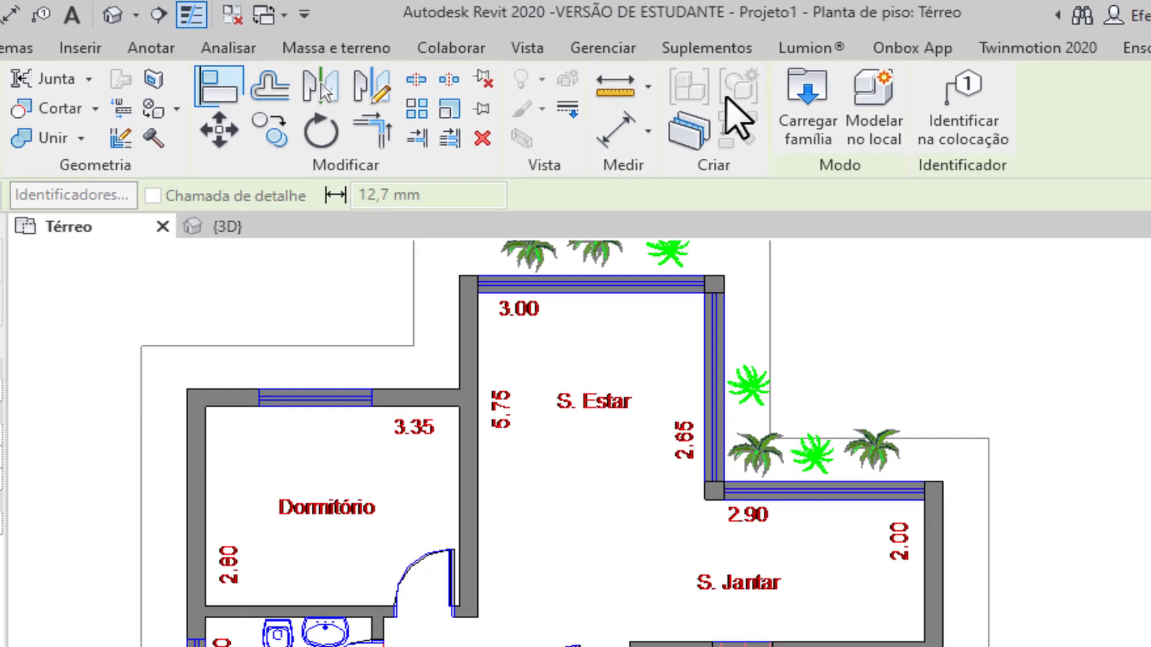
click(810, 117)
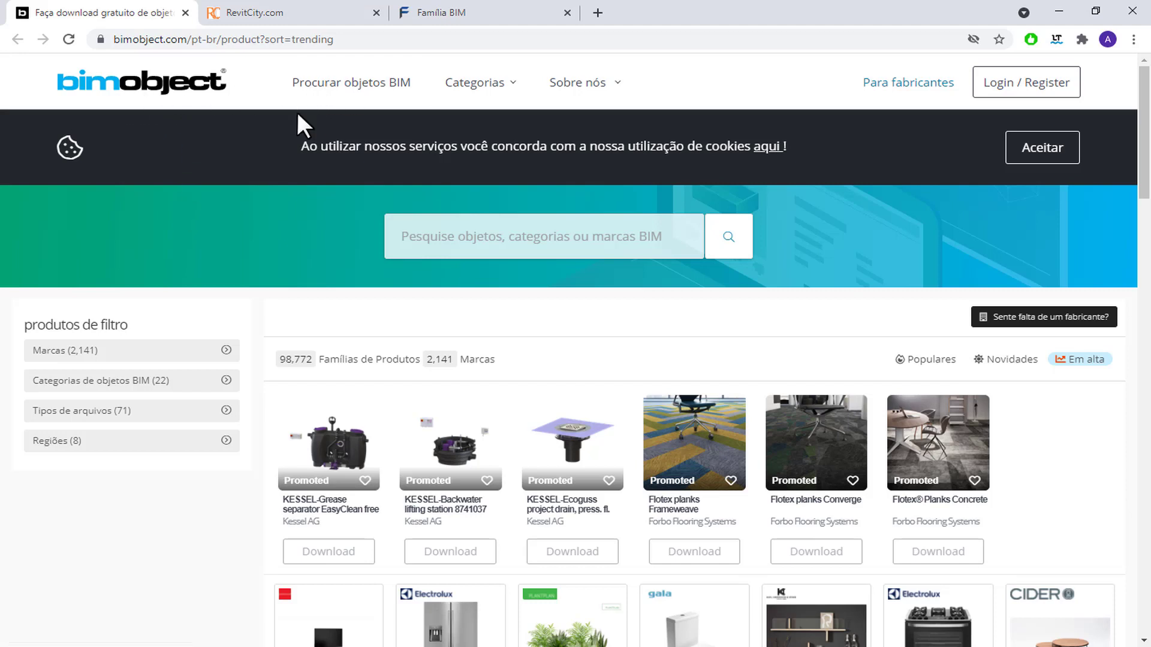
Look over the RevitCity, Família BIM and BIMobject family download sites in the browser, and return to Revit.
click(270, 6)
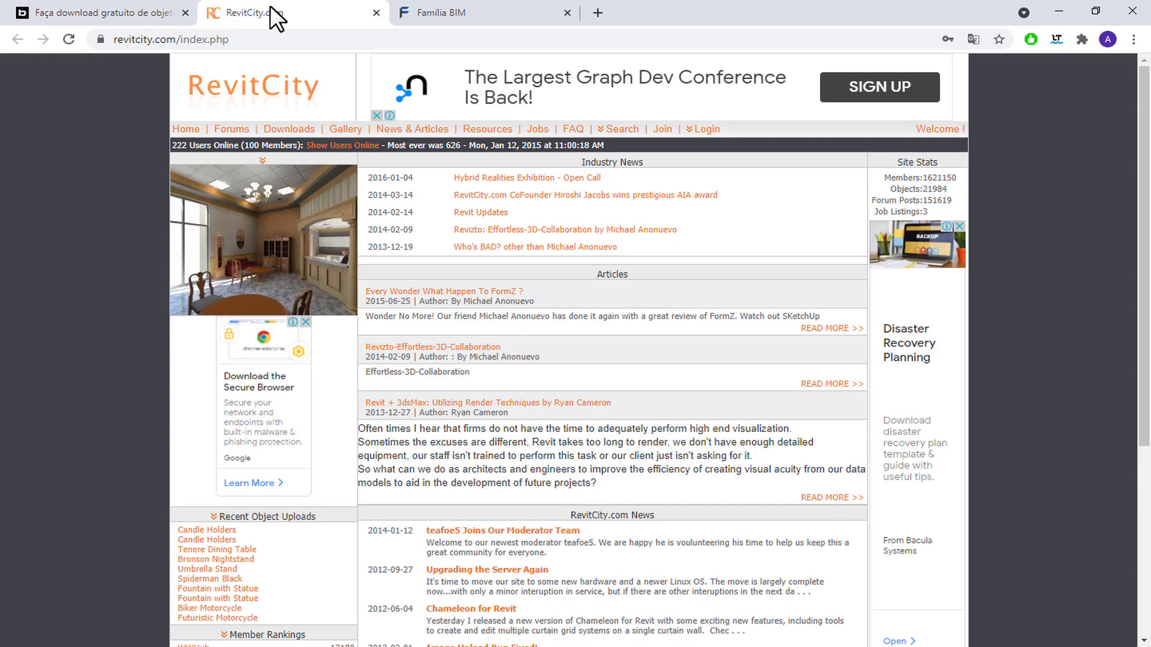
click(447, 12)
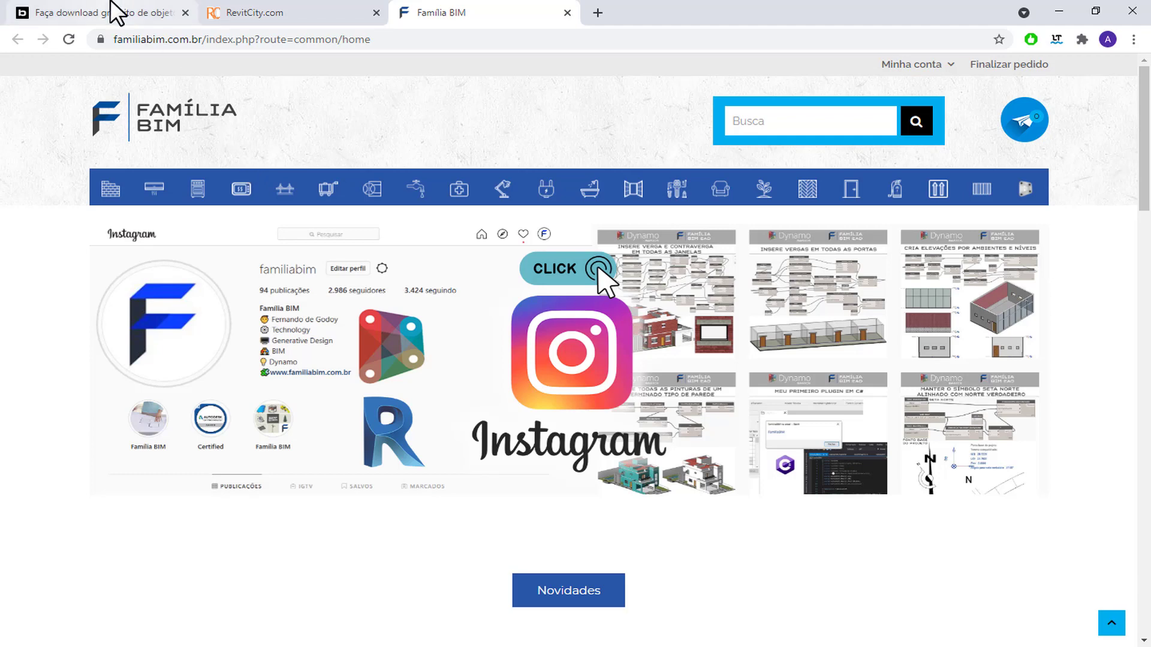
click(117, 11)
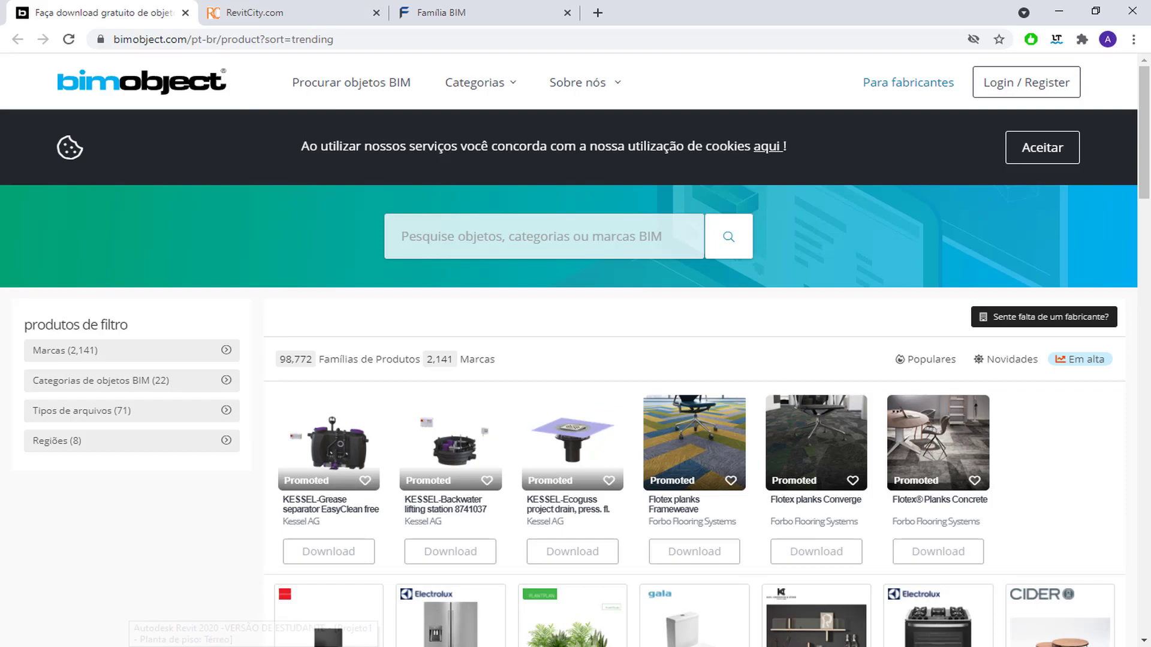
key(alt+Tab)
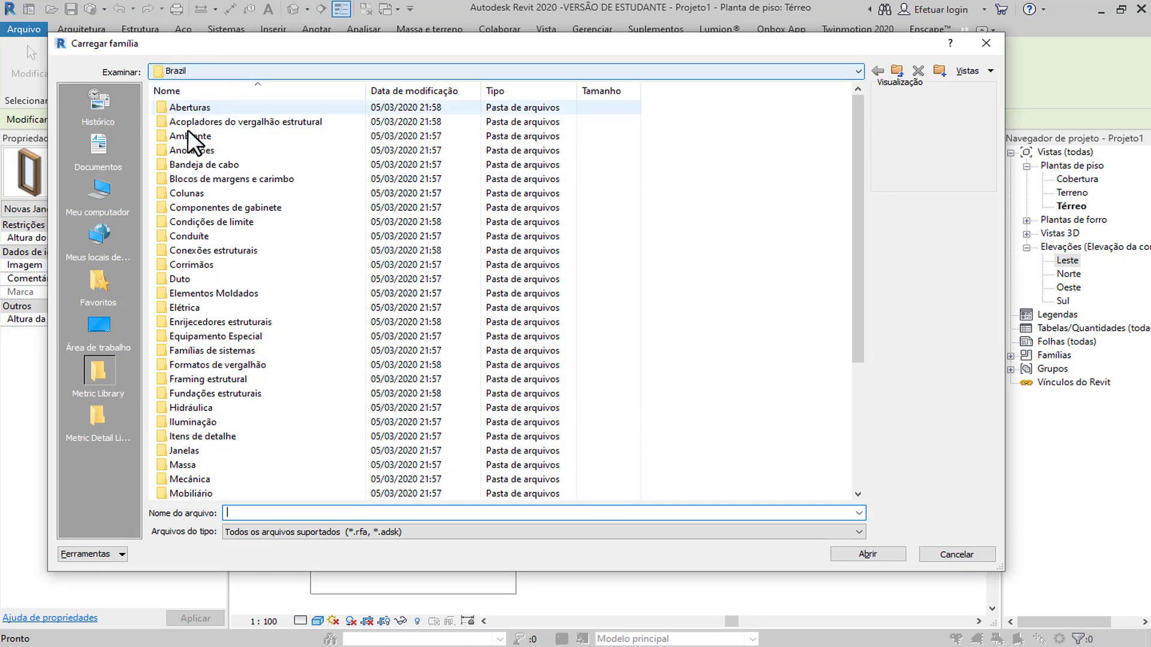
Open the Janelas folder of the Brazil family library and show its files as large preview icons.
scroll(224, 253, down, 1)
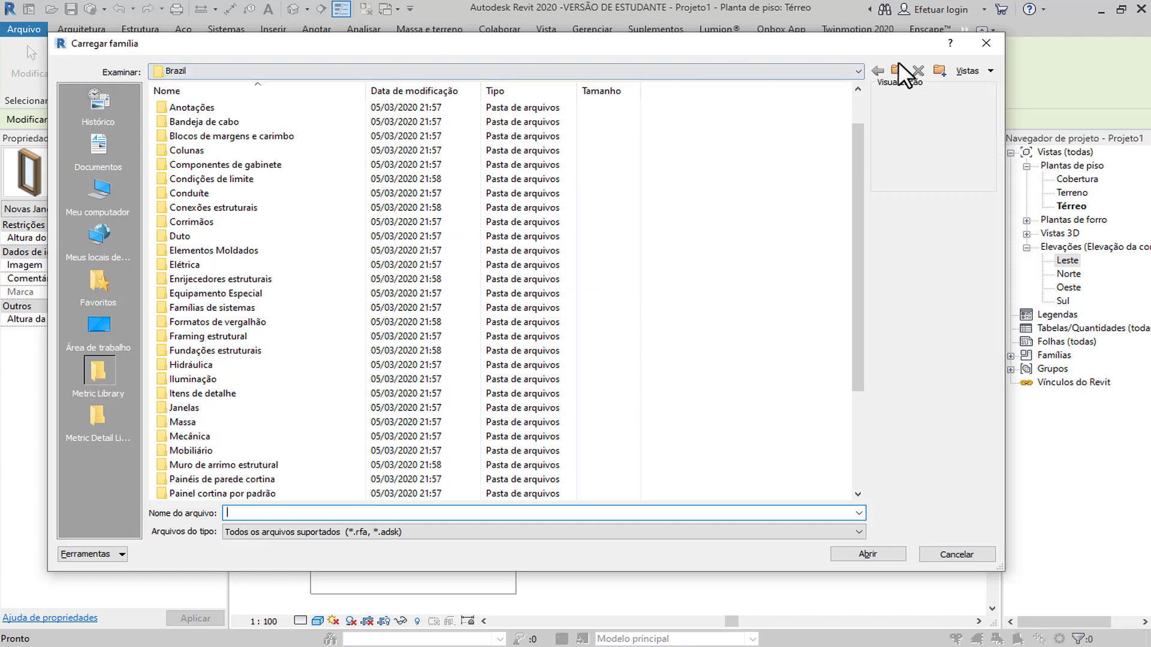
scroll(240, 150, up, 1)
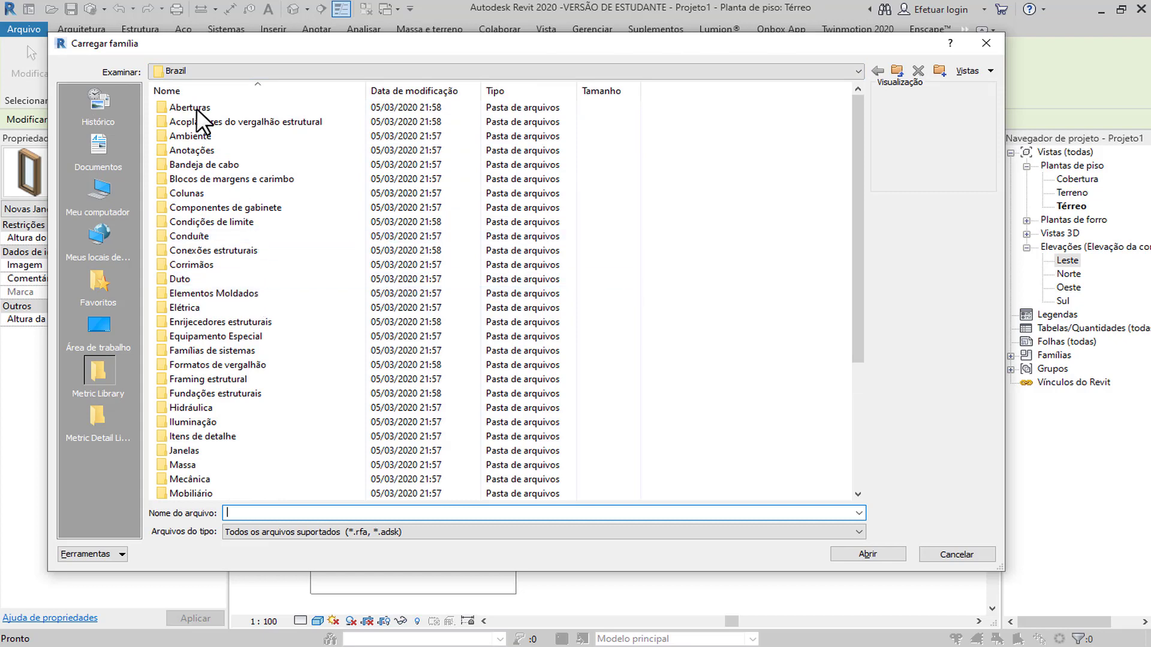
double_click(206, 451)
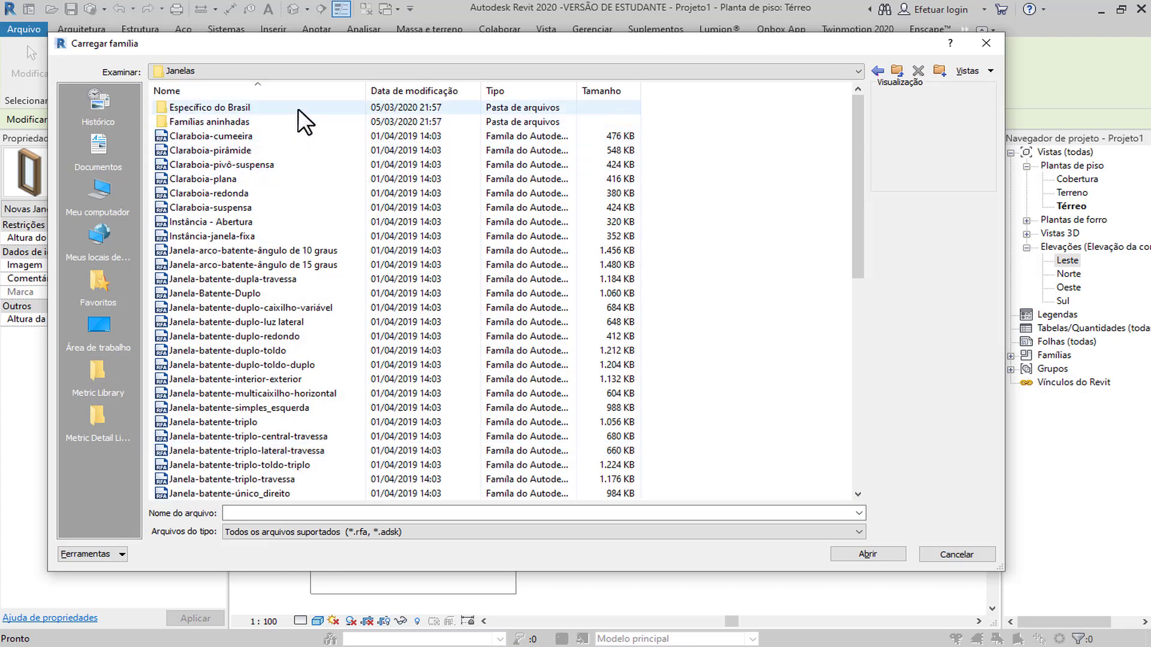
right_click(681, 159)
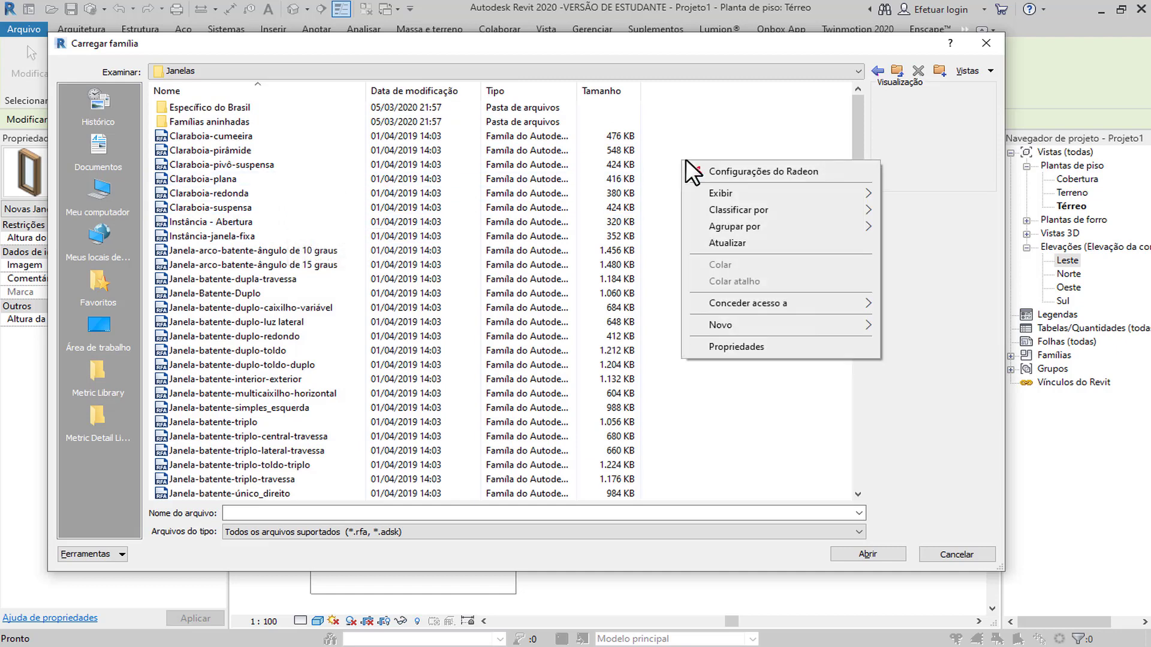
mouse_move(743, 199)
click(921, 213)
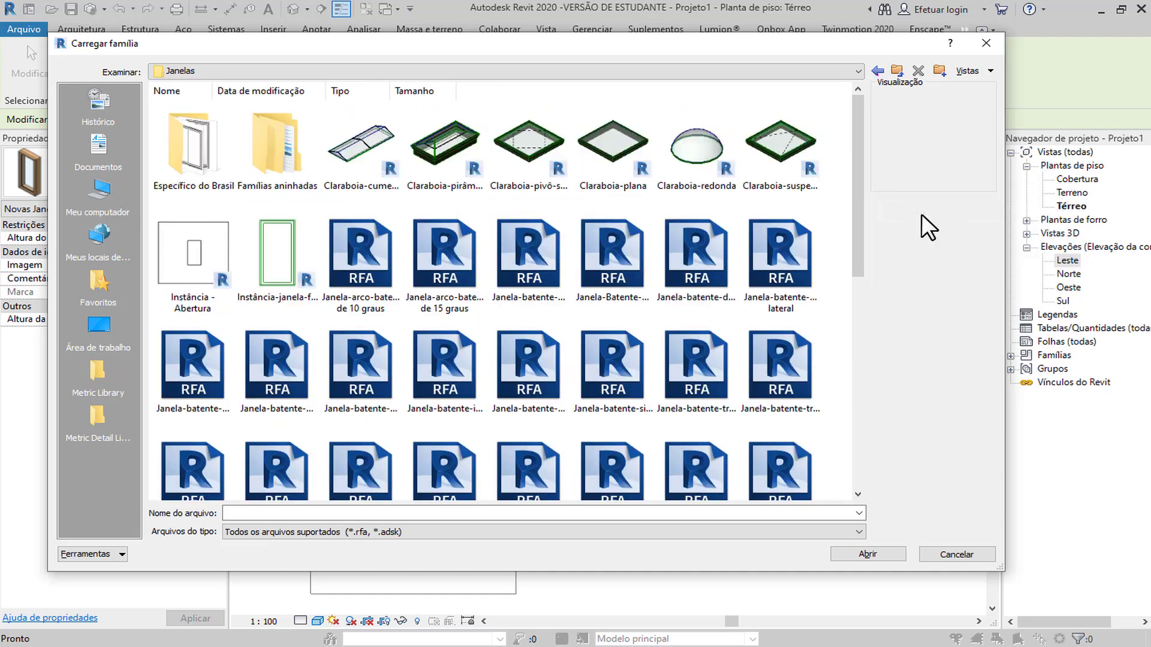
Load the Janela de correr - 2 Painéis window family from the Específico do Brasil folder.
scroll(526, 266, down, 2)
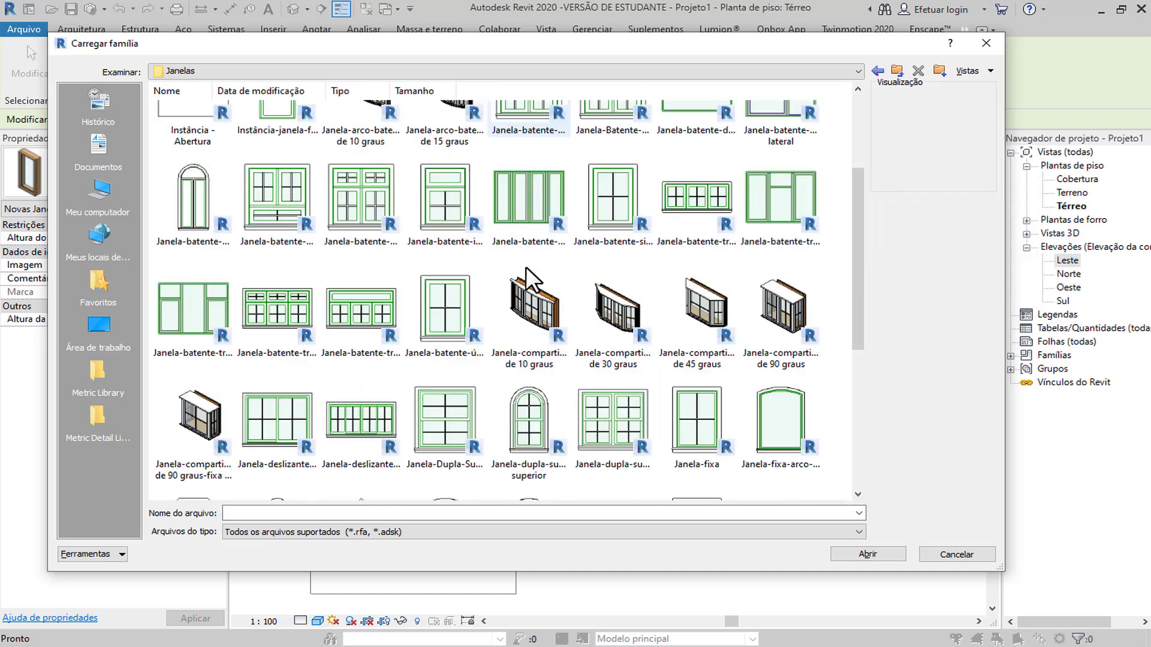
scroll(585, 254, up, 2)
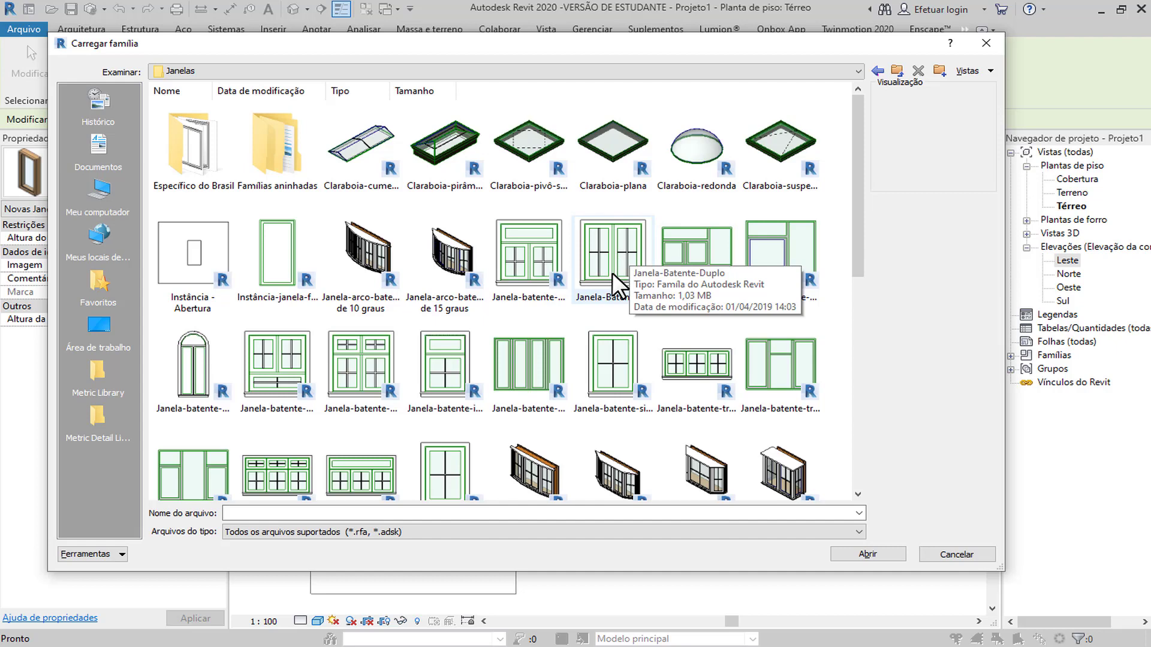
scroll(480, 355, down, 5)
scroll(481, 355, down, 3)
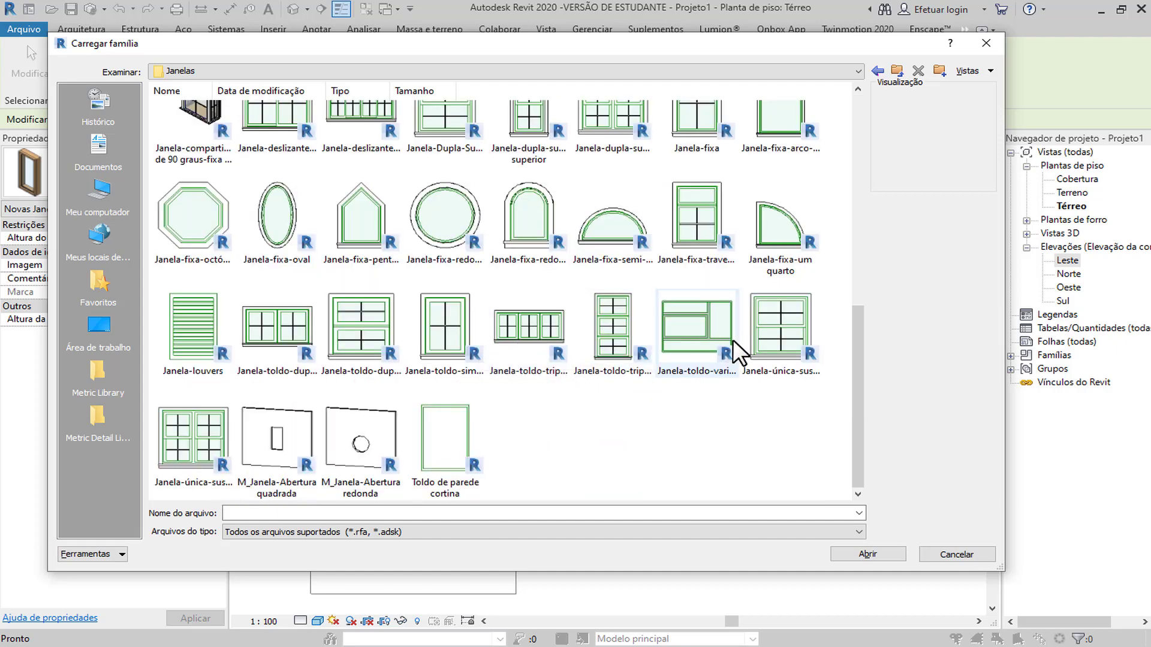
scroll(199, 427, up, 10)
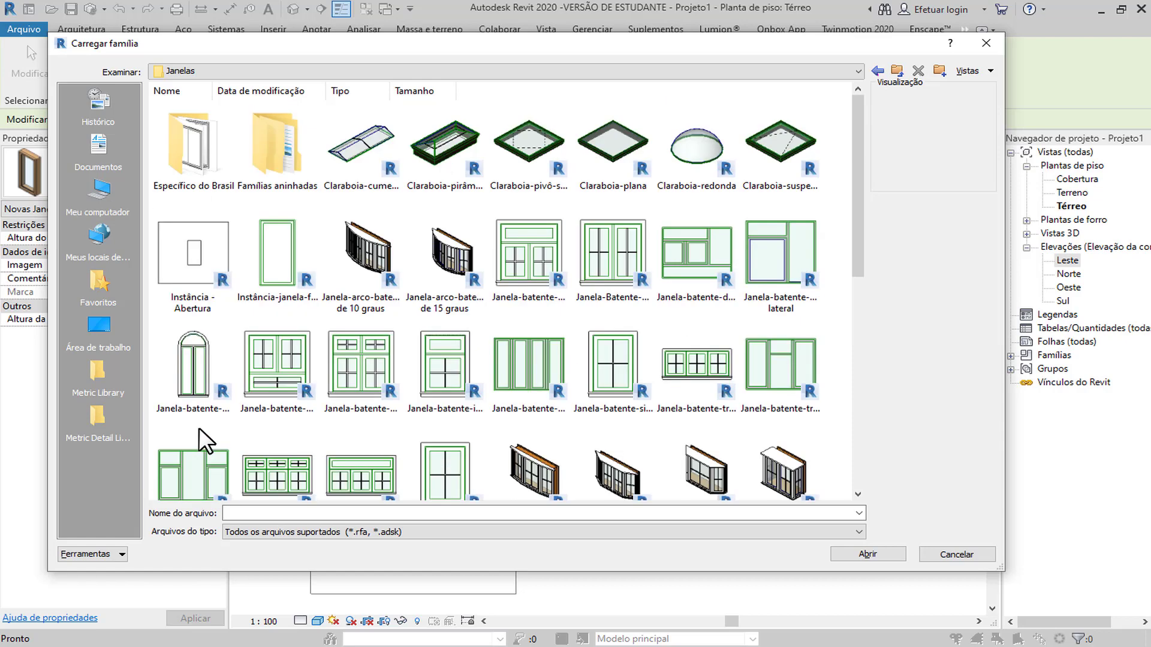
double_click(207, 139)
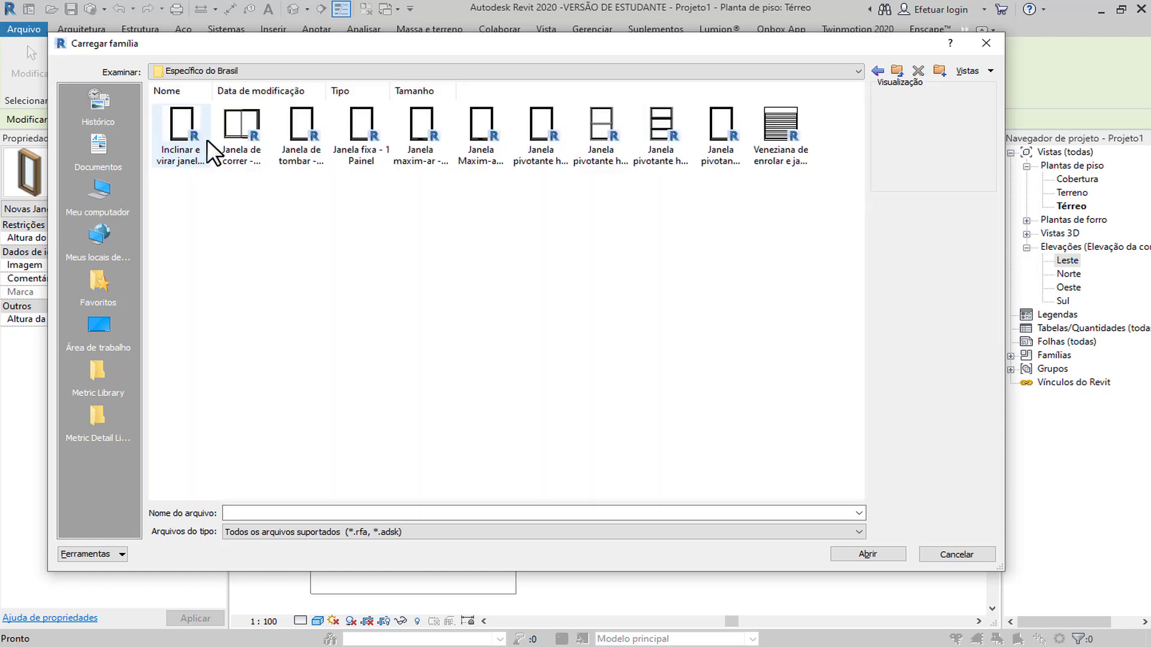
click(246, 139)
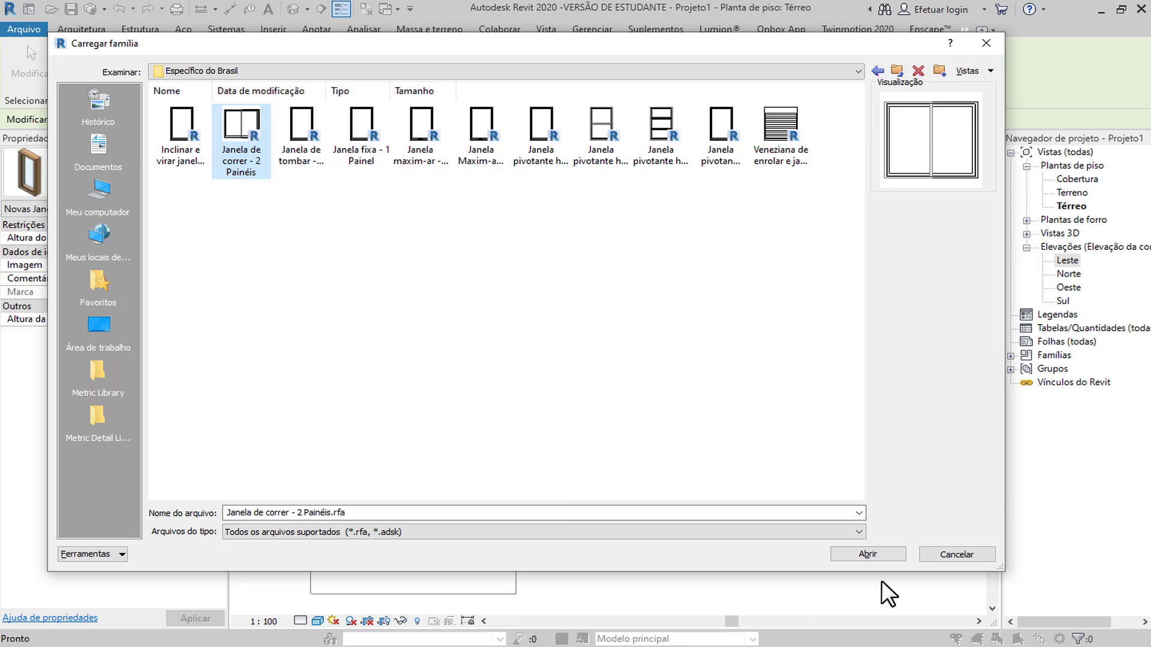
click(875, 553)
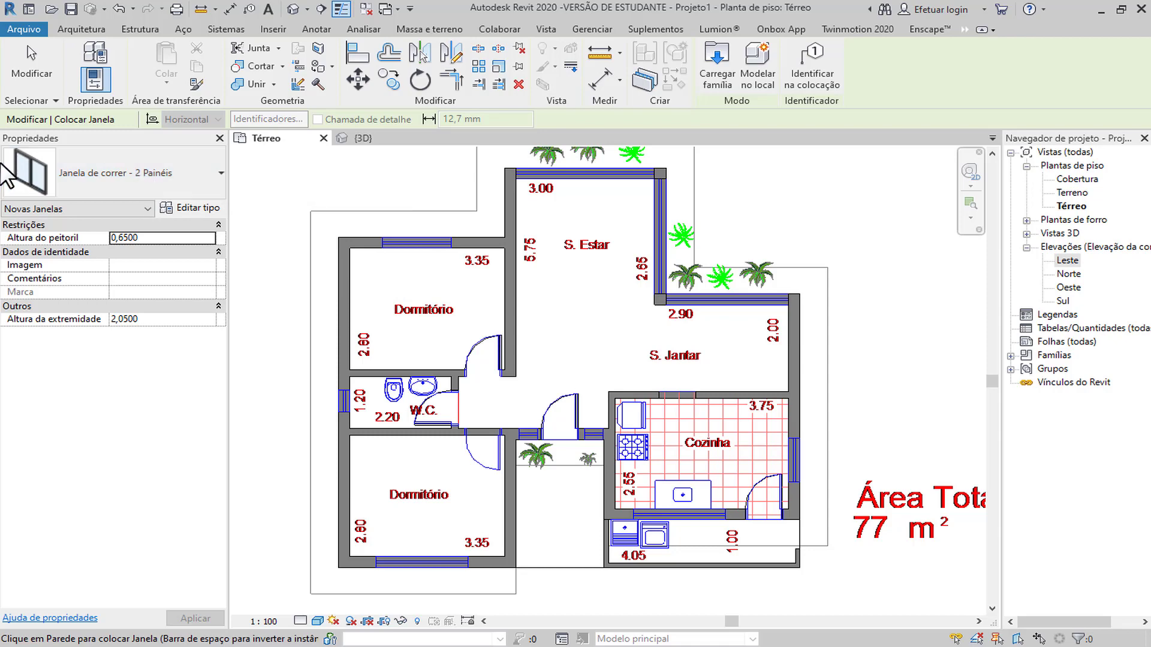
Place a Janela de correr - 2 Painéis window over the plan's opening in the upper wall of the upper Dormitório.
scroll(416, 244, up, 2)
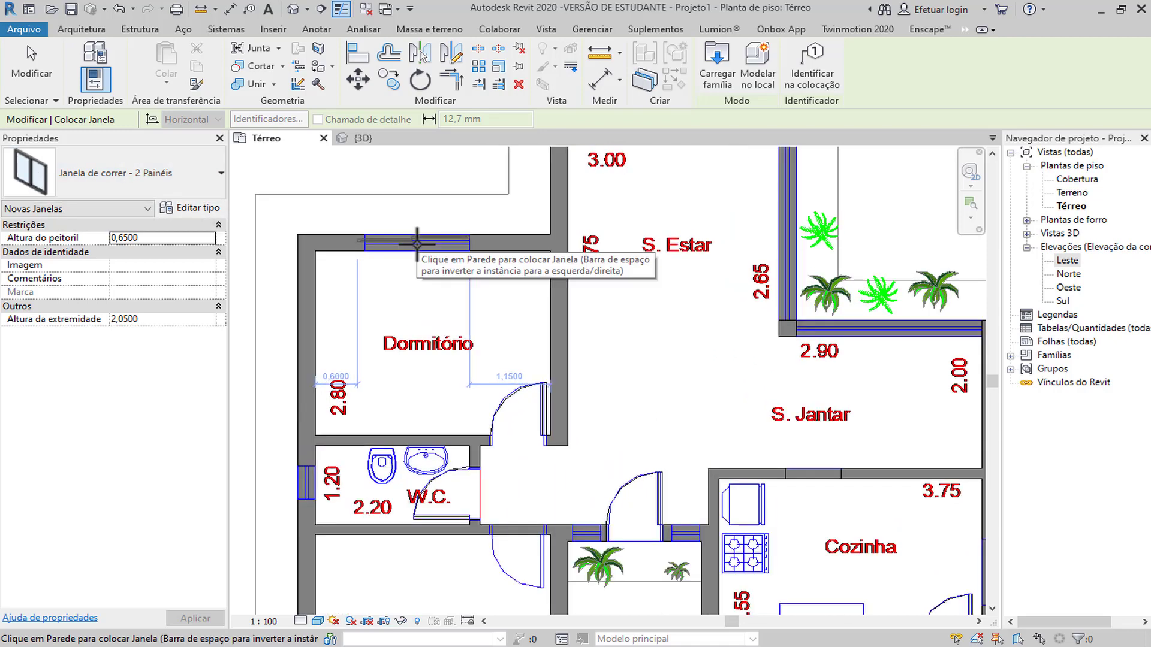
scroll(417, 245, up, 2)
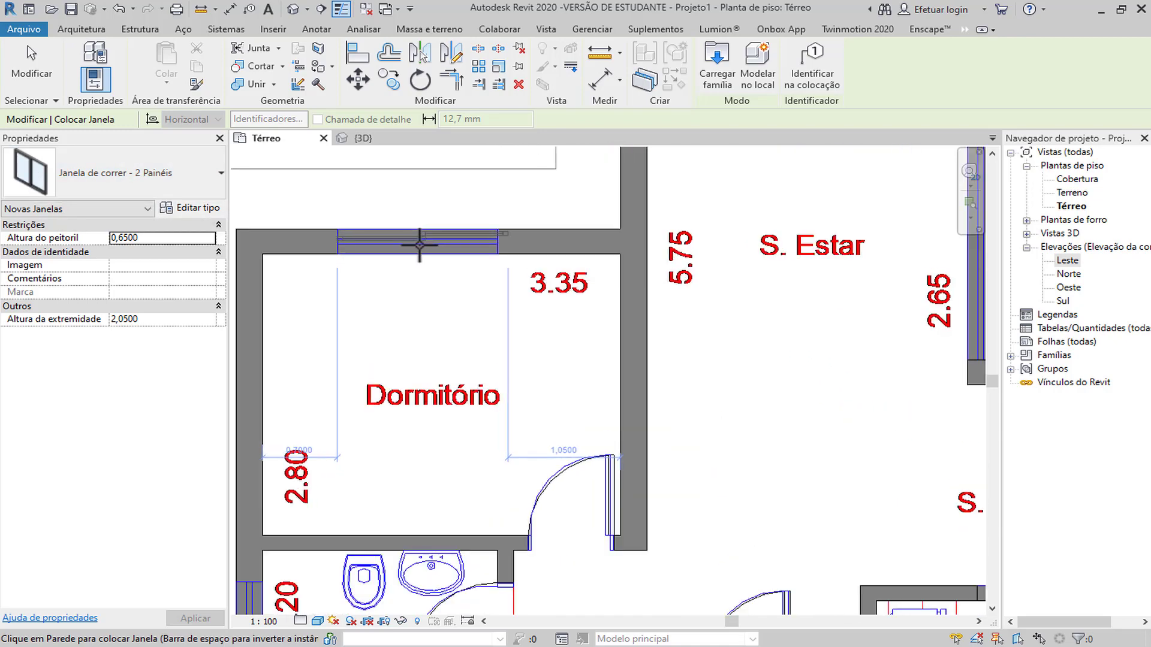
click(419, 244)
key(Escape)
key(Escape)
Measure the width of the window opening drawn in the imported plan in the upper Dormitório wall.
scroll(419, 243, up, 3)
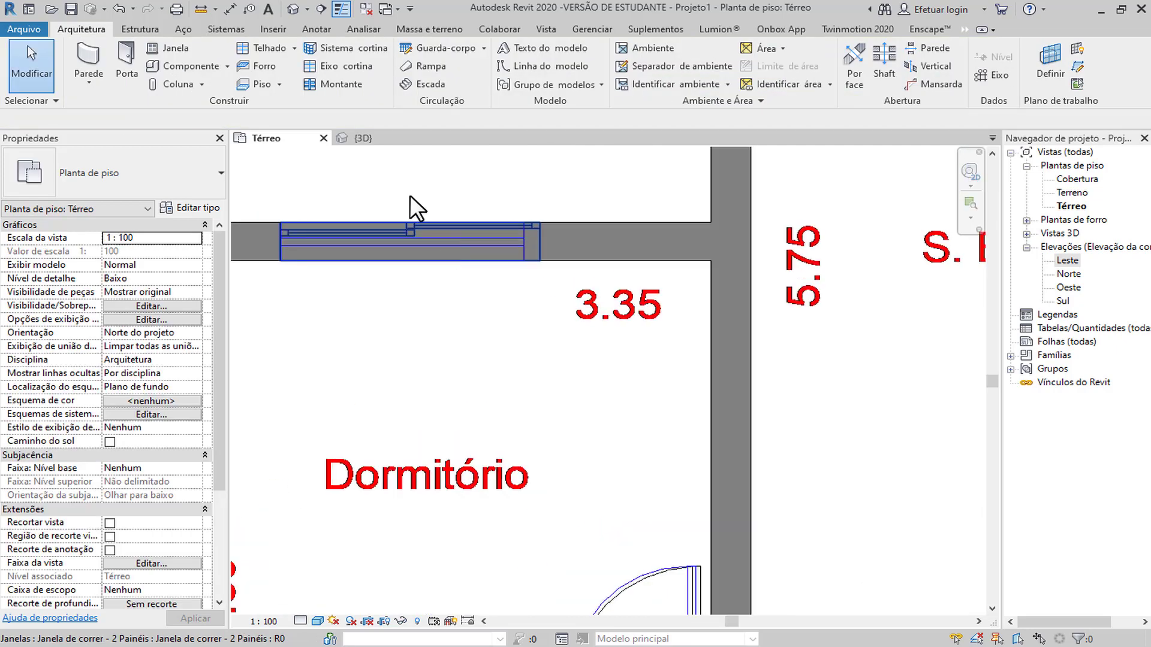
click(201, 9)
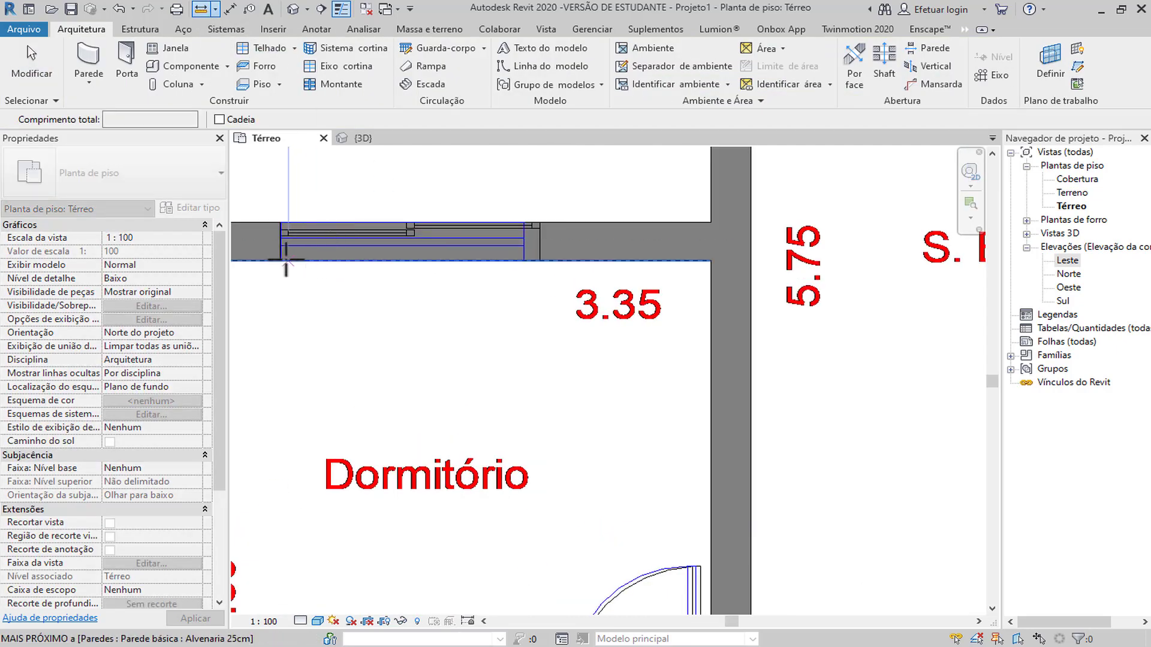
scroll(284, 261, up, 2)
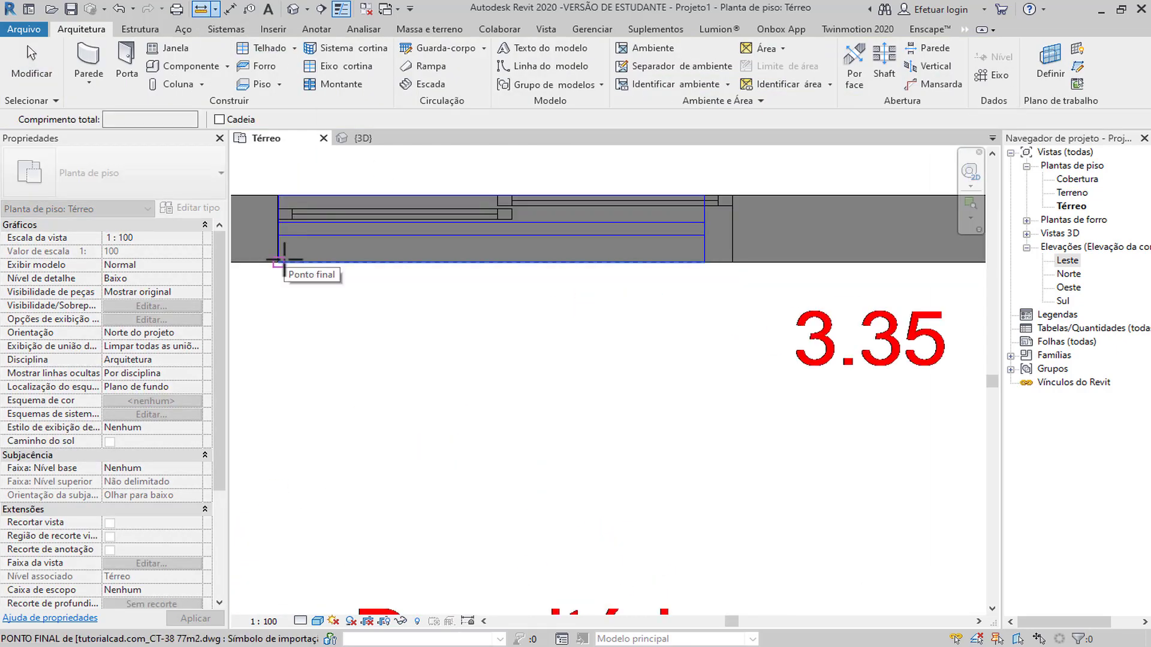
click(705, 237)
scroll(270, 236, up, 2)
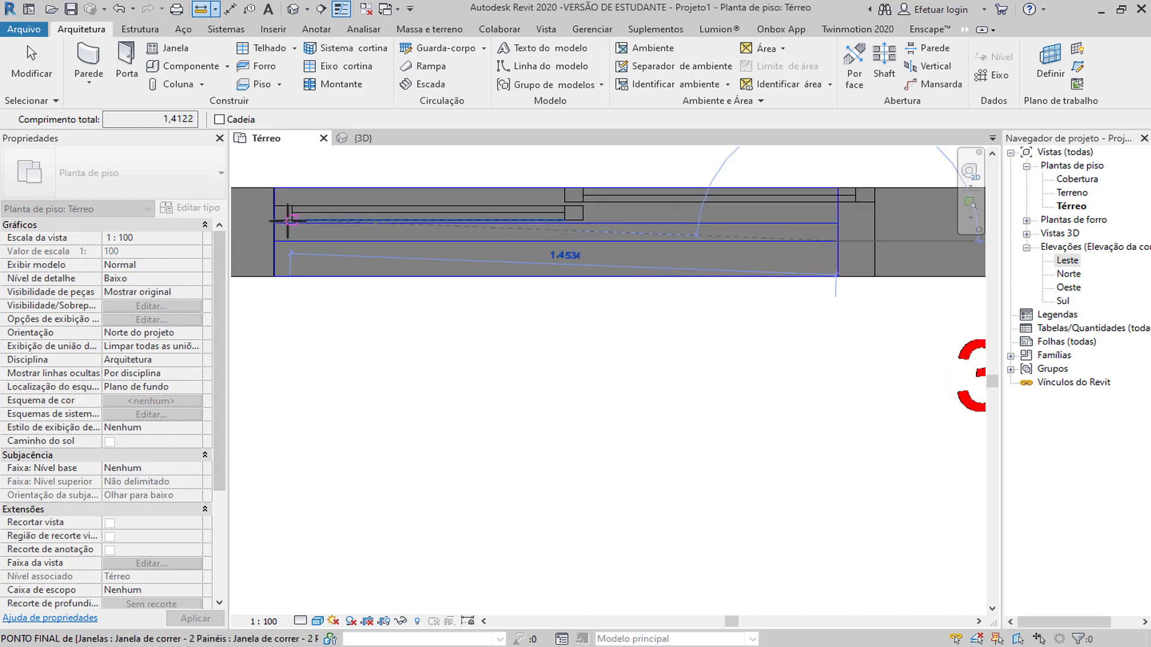
scroll(270, 237, down, 1)
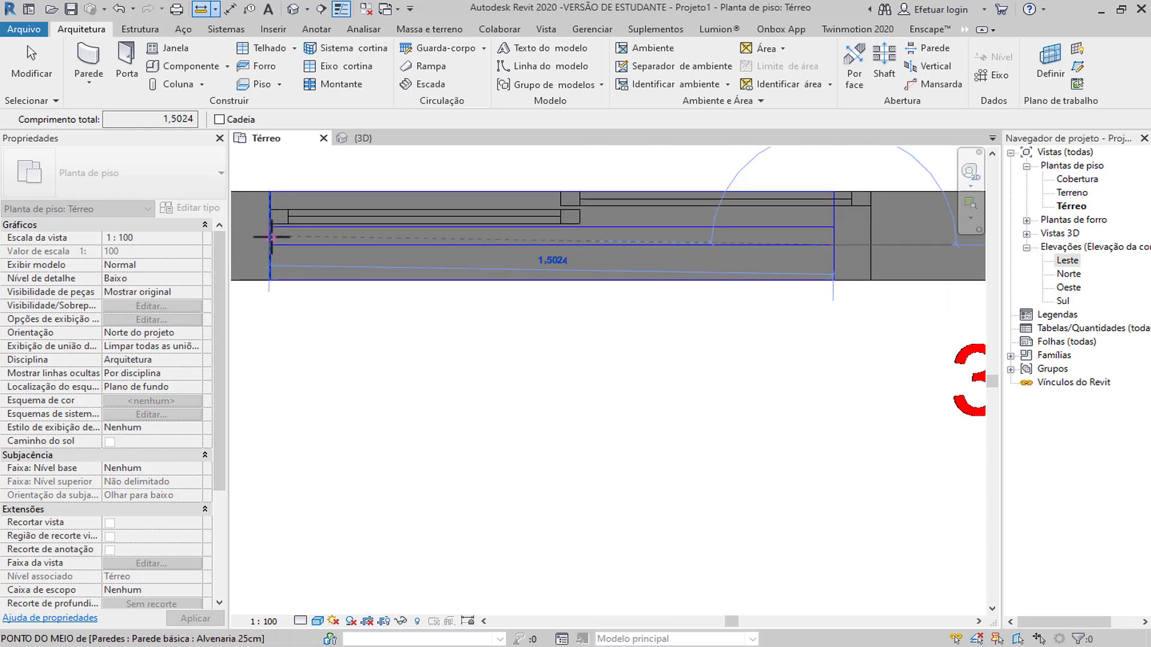
key(Escape)
key(Escape)
Duplicate the placed window's type under the name Janela de correr - 2 Painéis - 150x100.
scroll(398, 256, down, 1)
middle_drag(419, 280, 416, 305)
click(493, 242)
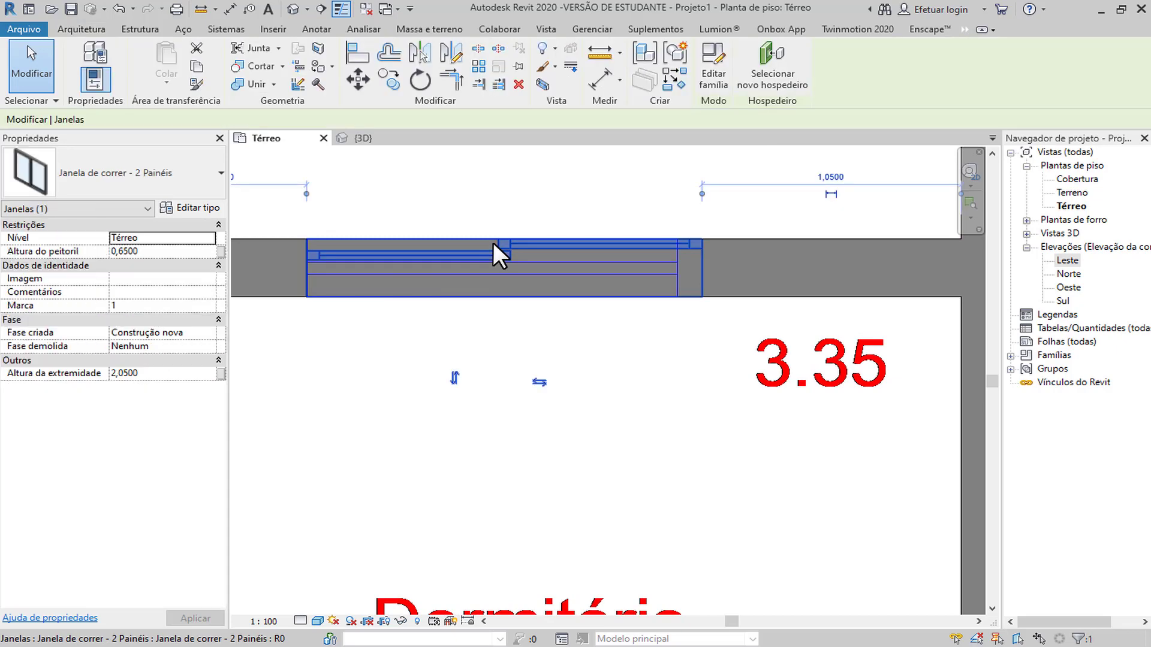
click(193, 186)
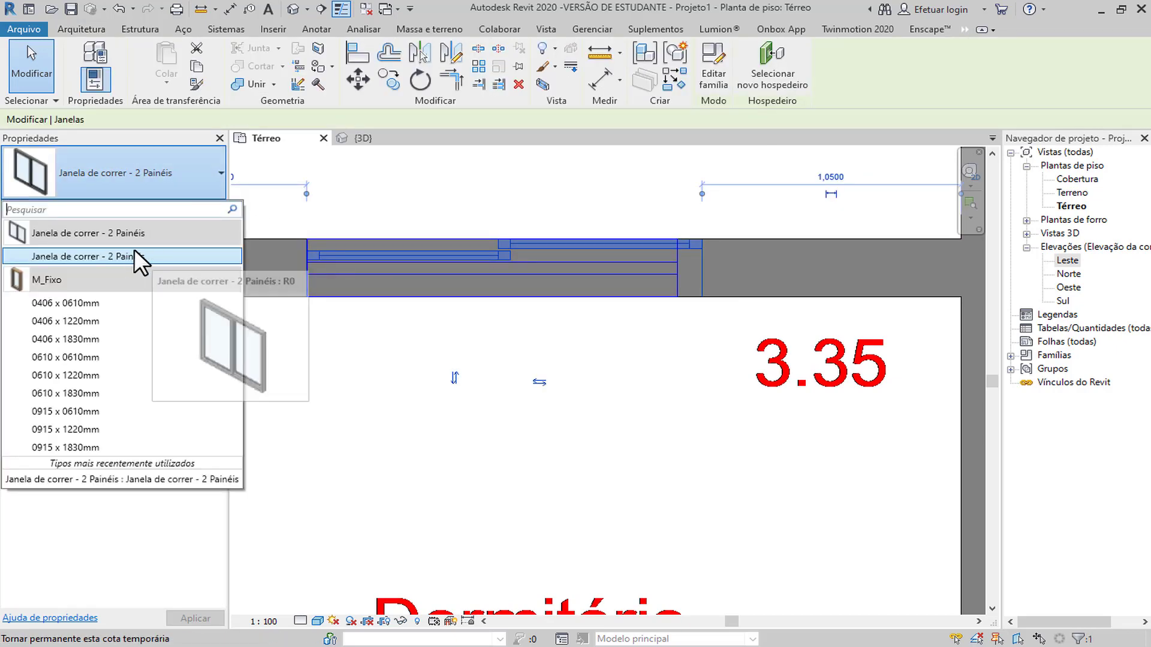
click(137, 177)
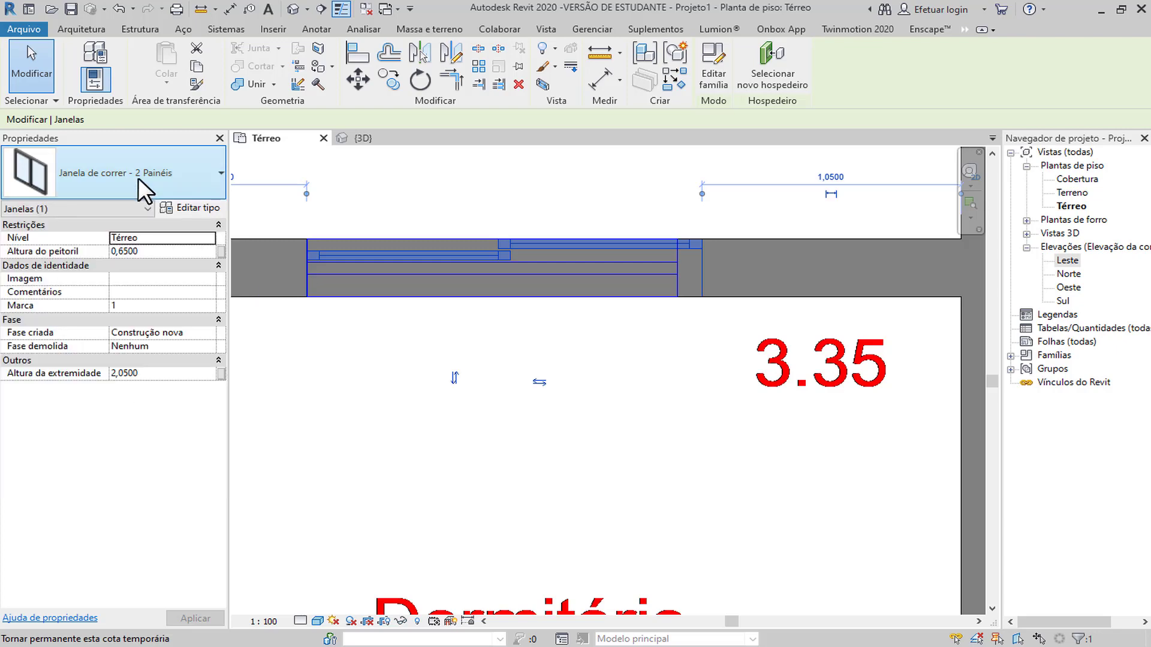
click(195, 210)
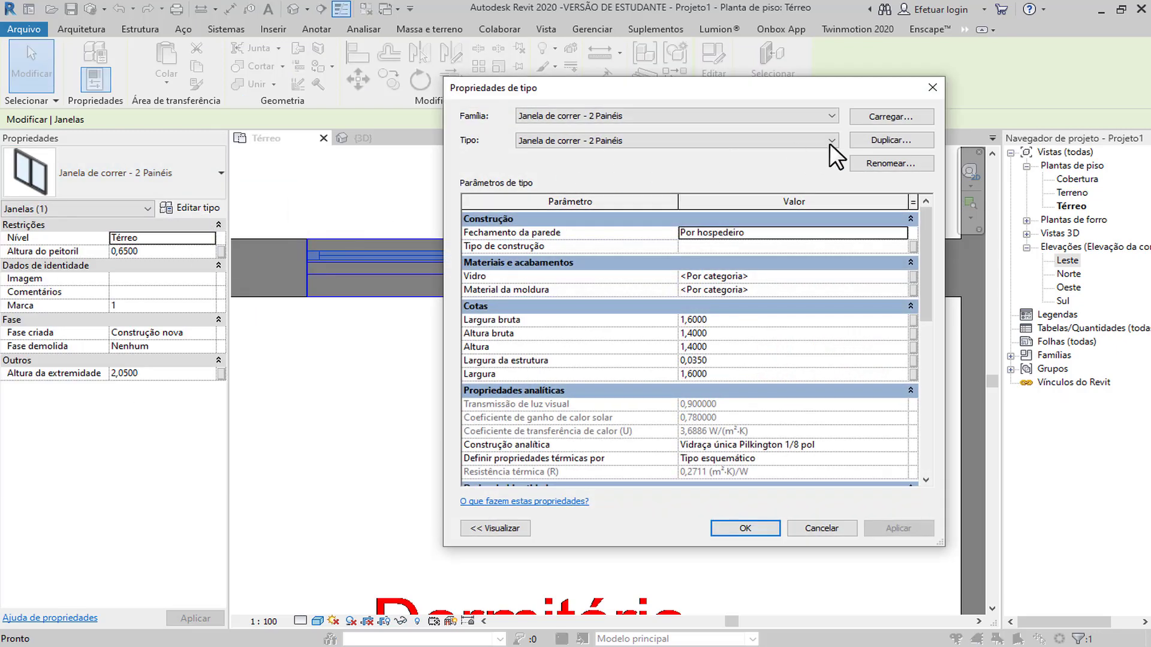
click(886, 141)
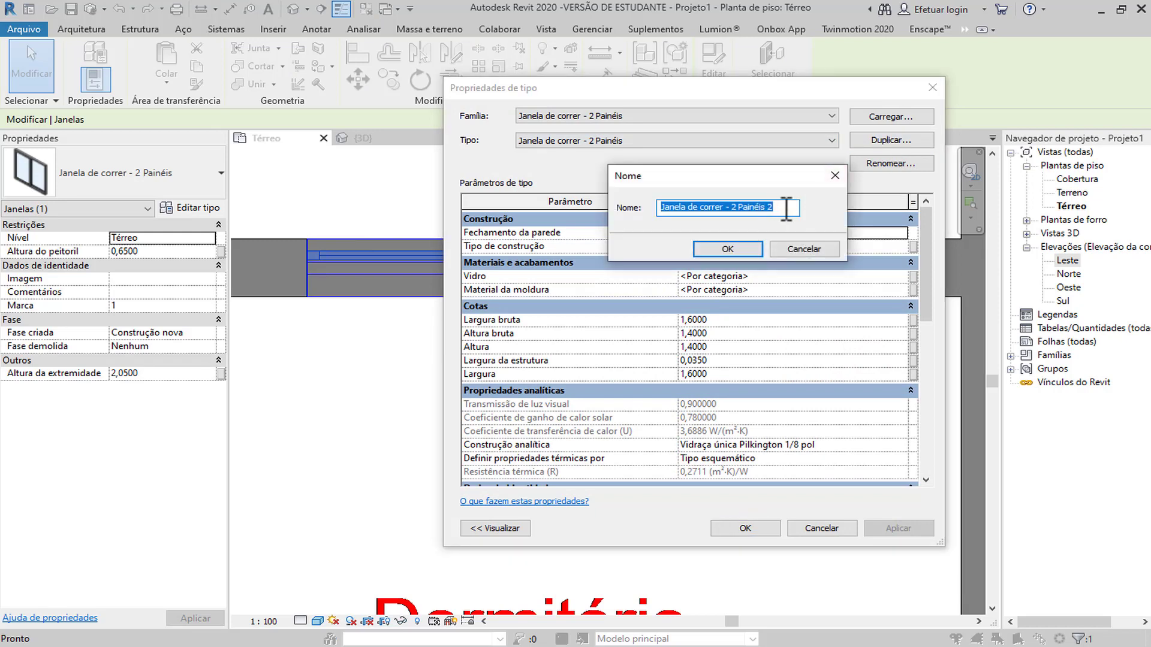
drag(779, 207, 653, 208)
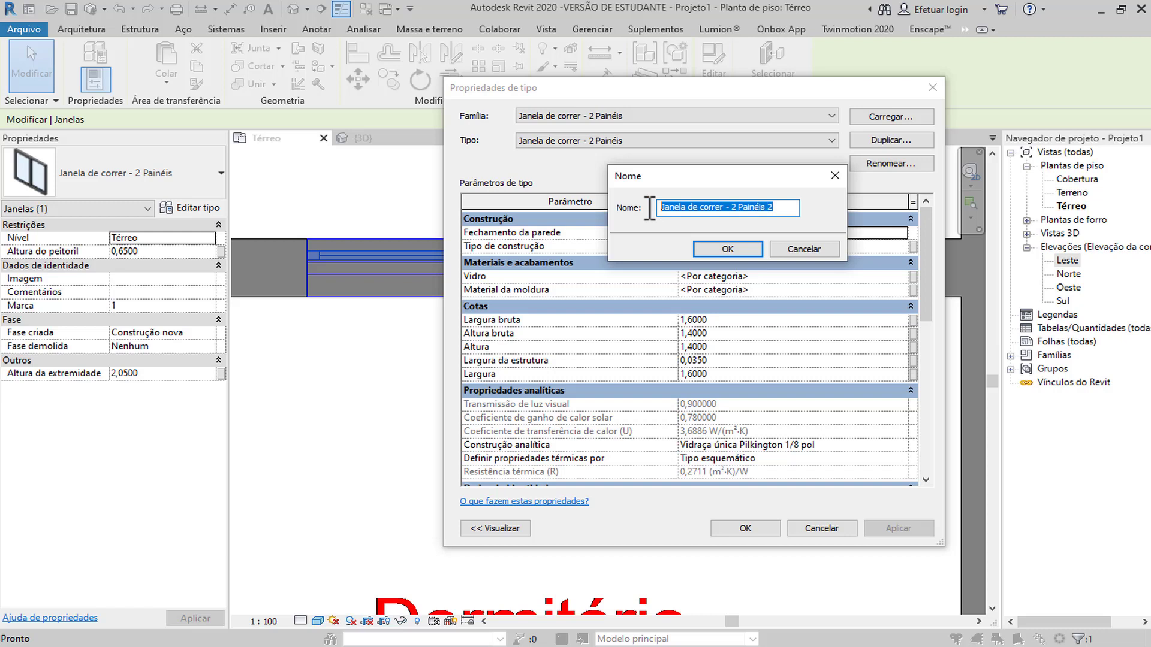
click(763, 206)
drag(782, 207, 772, 208)
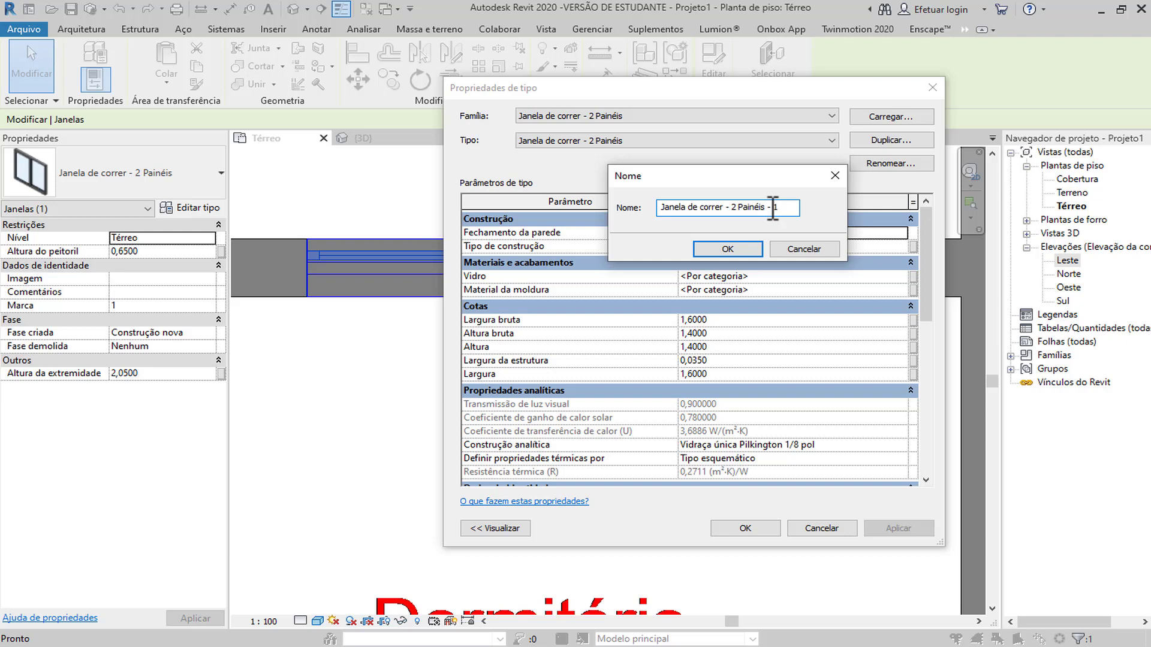
text(150)
text(100)
click(728, 248)
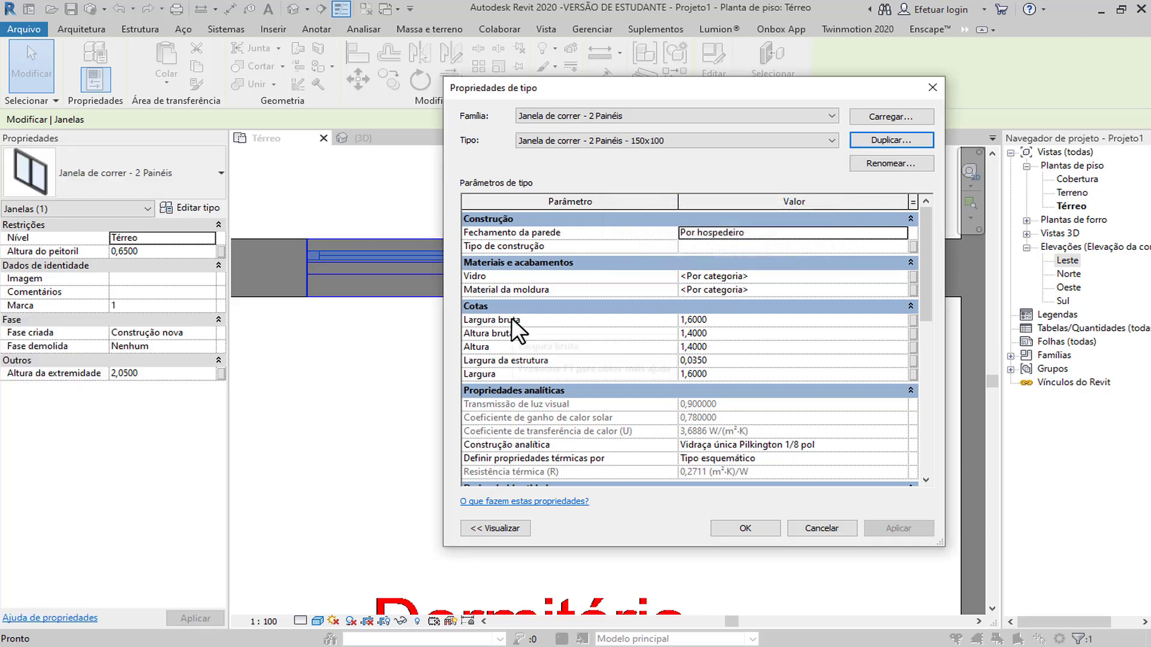
Set the new window type's Largura bruta to 1,5 and Altura bruta to 1, and apply the type changes.
click(744, 317)
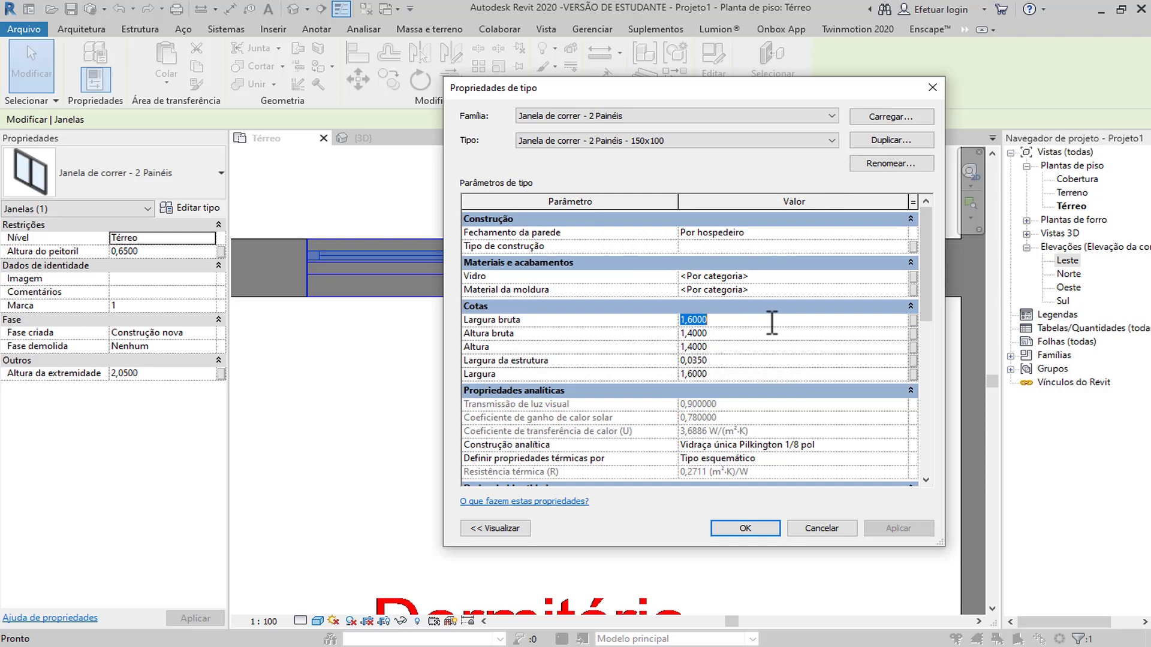
text(1,5)
click(749, 332)
text(1)
click(742, 351)
click(753, 527)
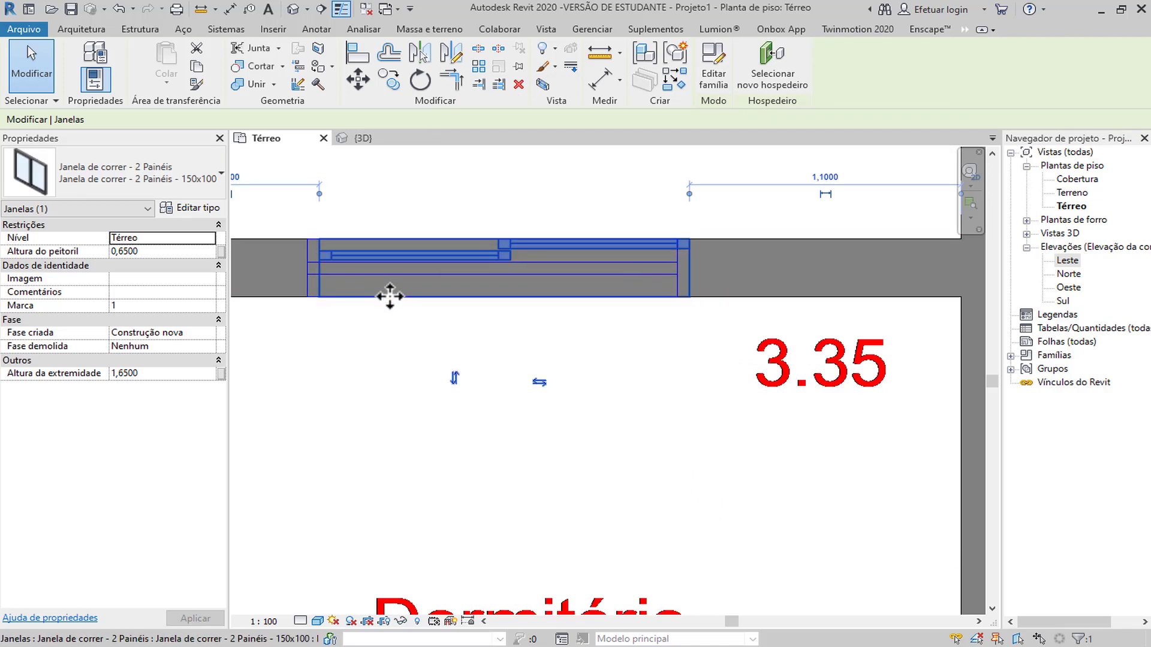
Examine the placed window and its height in the Dormitório's outer wall in the 3D view.
click(294, 13)
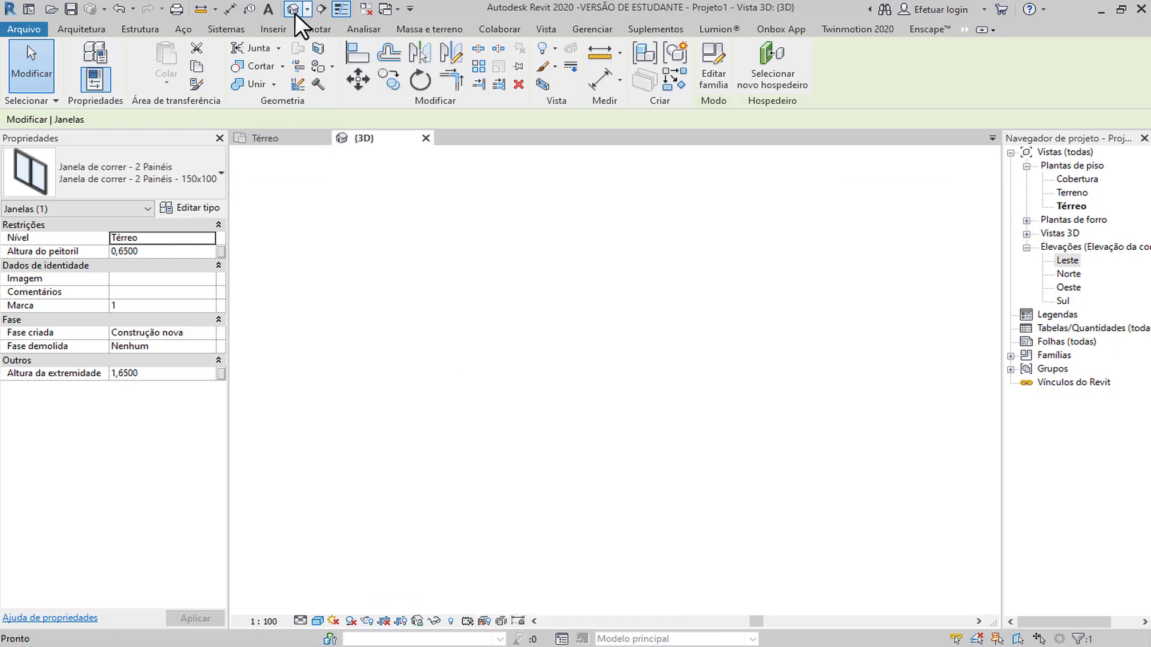
shift+middle_drag(452, 316, 580, 400)
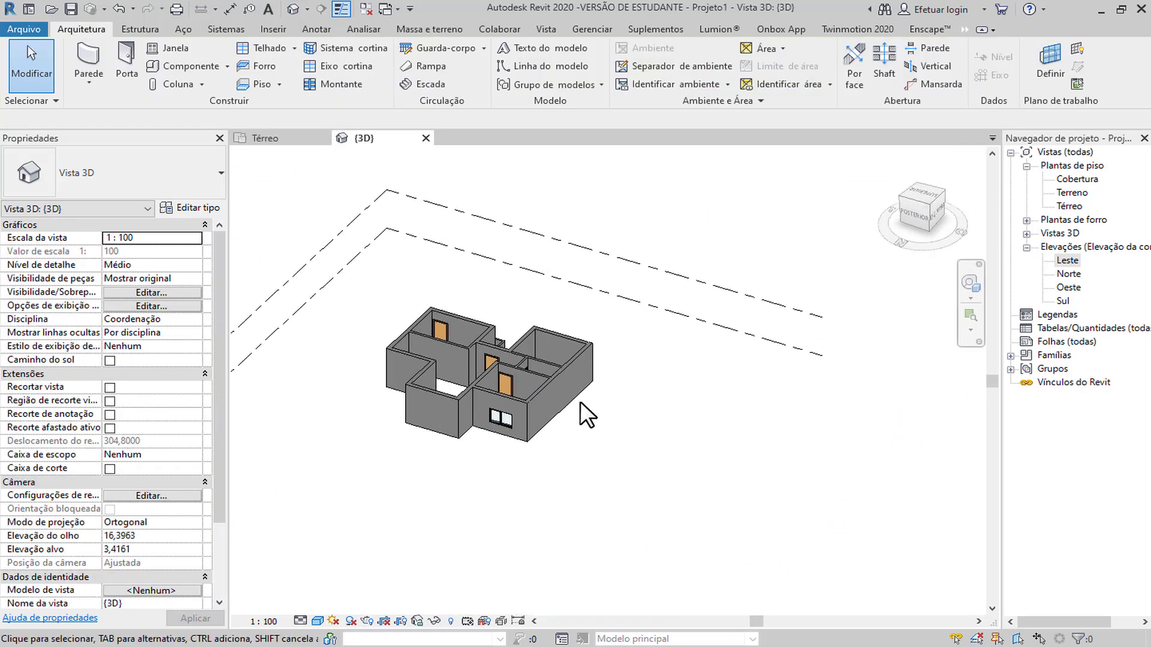
shift+middle_drag(560, 448, 597, 480)
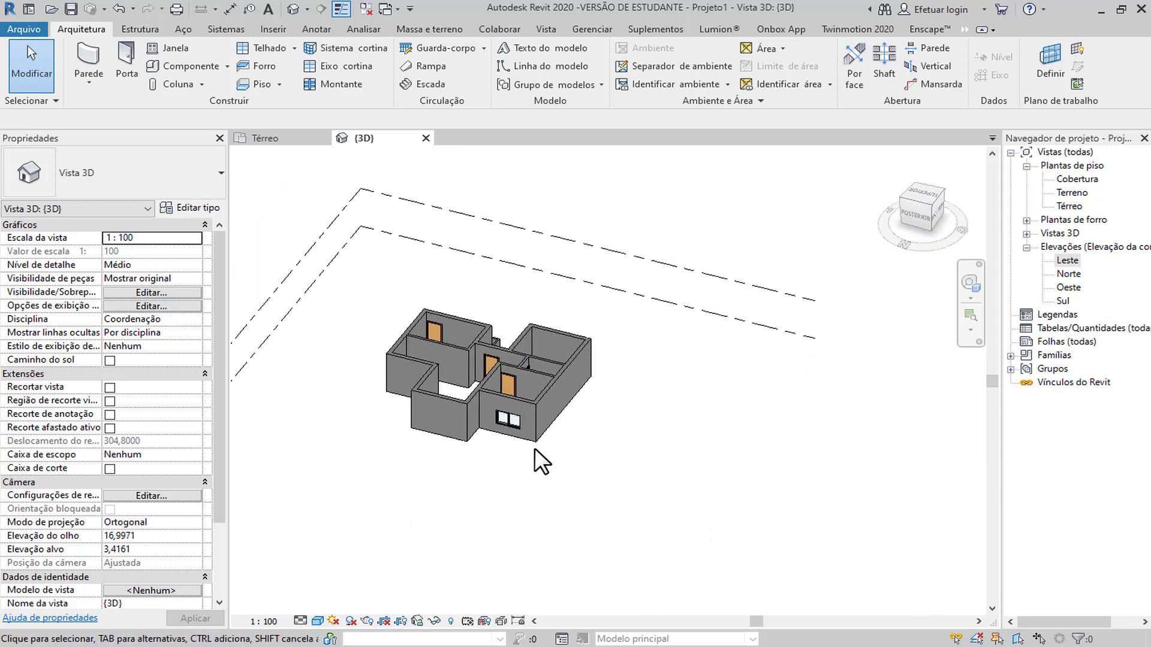
scroll(509, 470, up, 3)
middle_drag(509, 469, 590, 483)
middle_drag(642, 416, 636, 502)
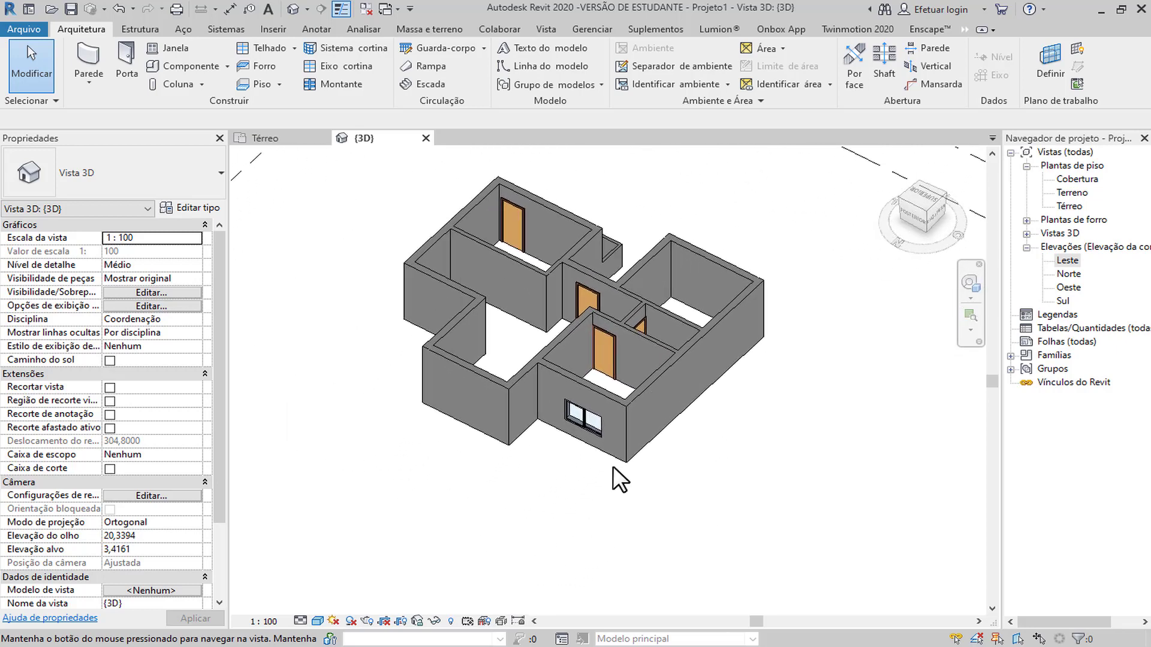
middle_drag(621, 311, 600, 298)
shift+middle_drag(521, 339, 570, 456)
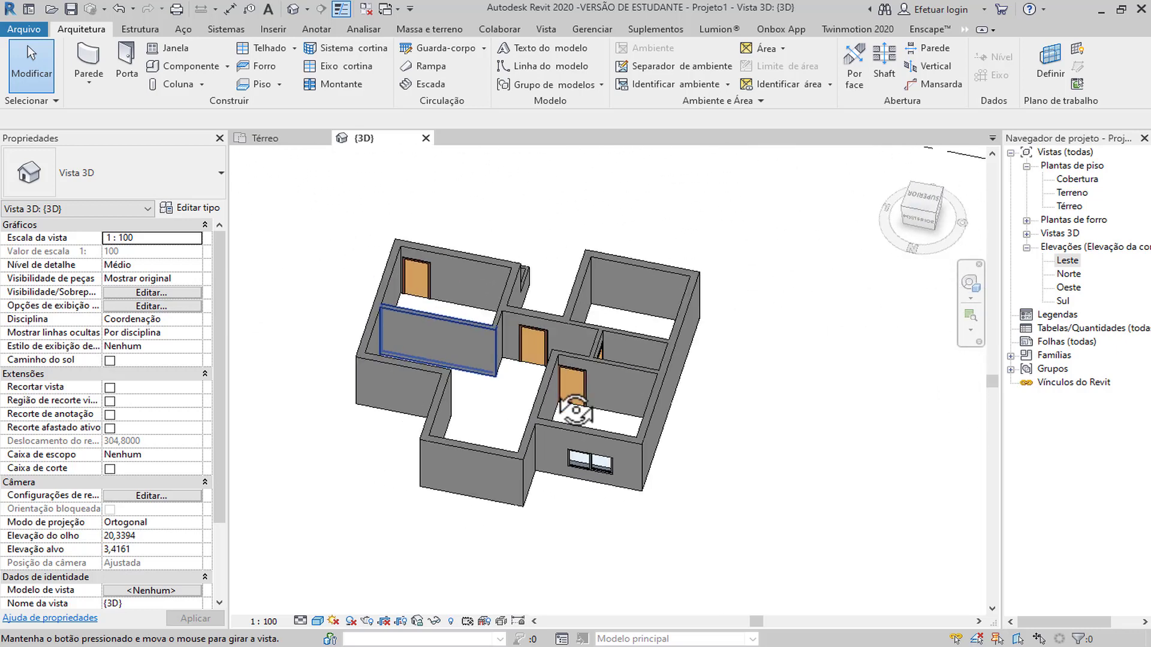
scroll(621, 532, up, 4)
shift+middle_drag(622, 531, 607, 399)
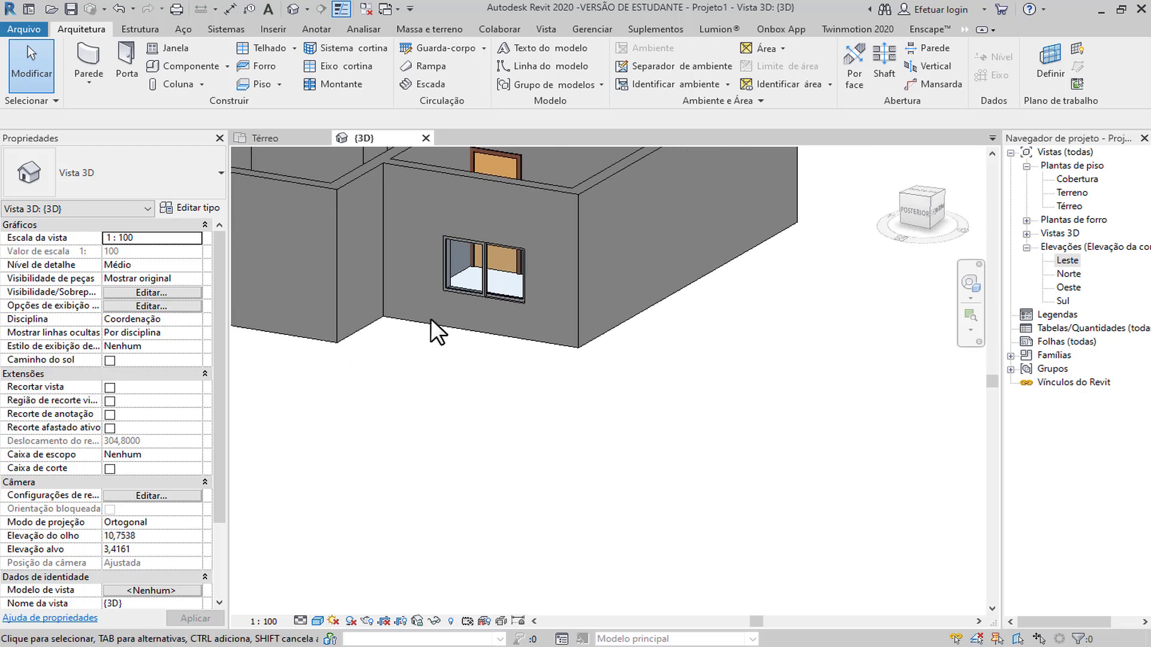
Set the window's sill height (Altura do peitoril) to 1,1 and return to the Térreo plan.
click(480, 264)
click(479, 264)
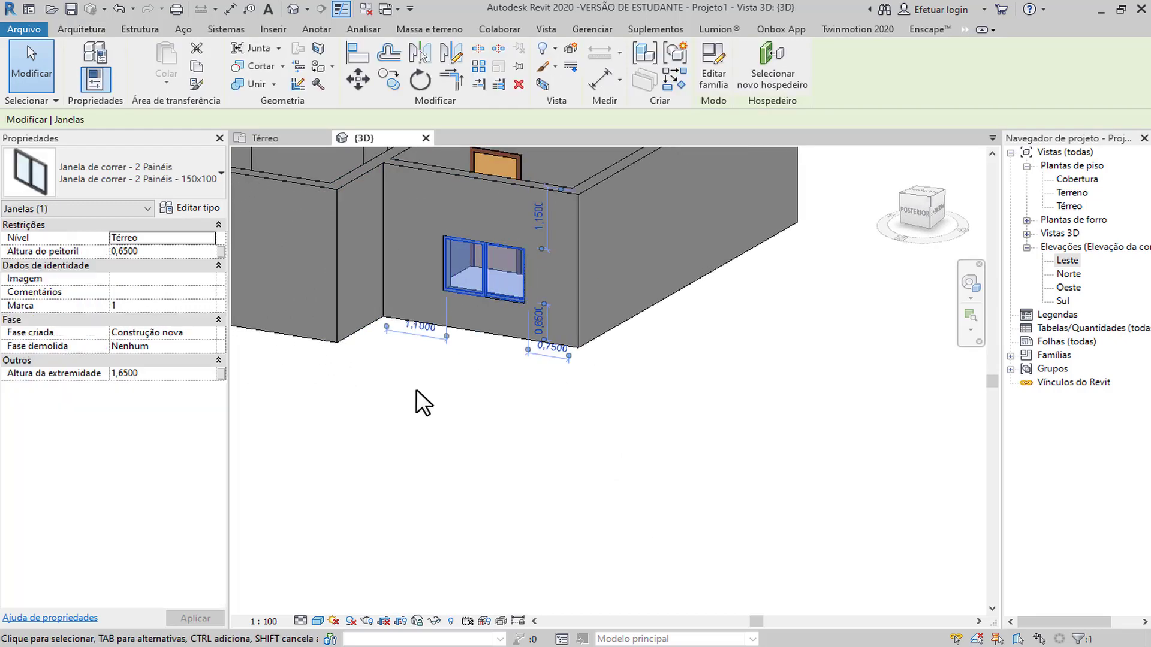
scroll(583, 325, up, 5)
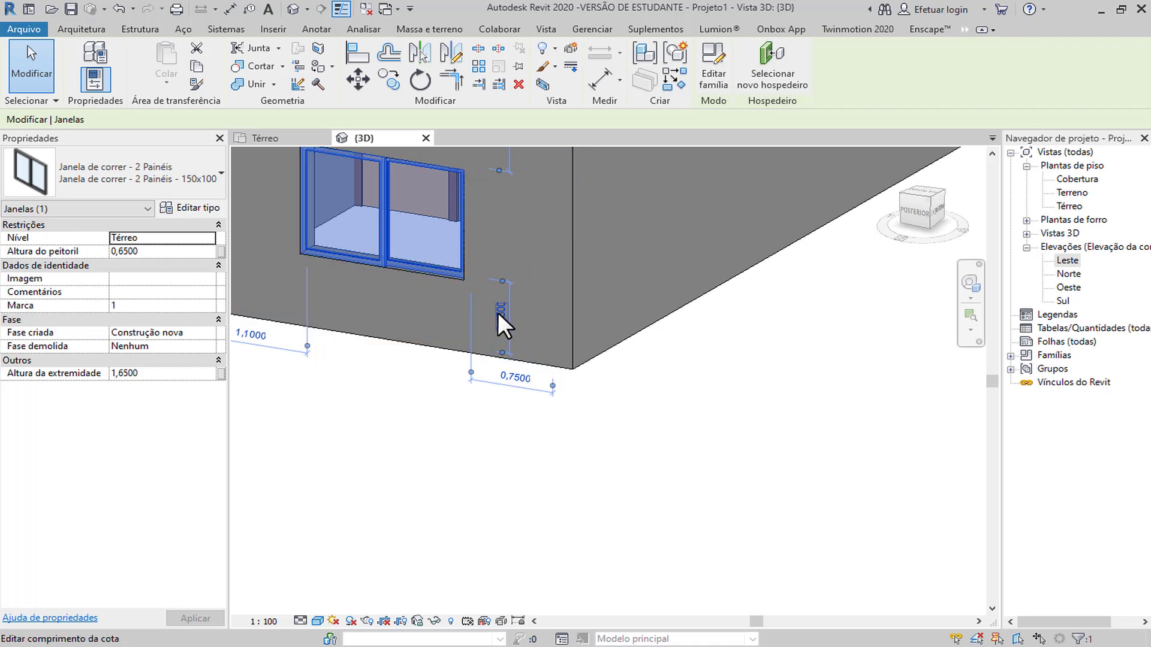
scroll(497, 312, down, 3)
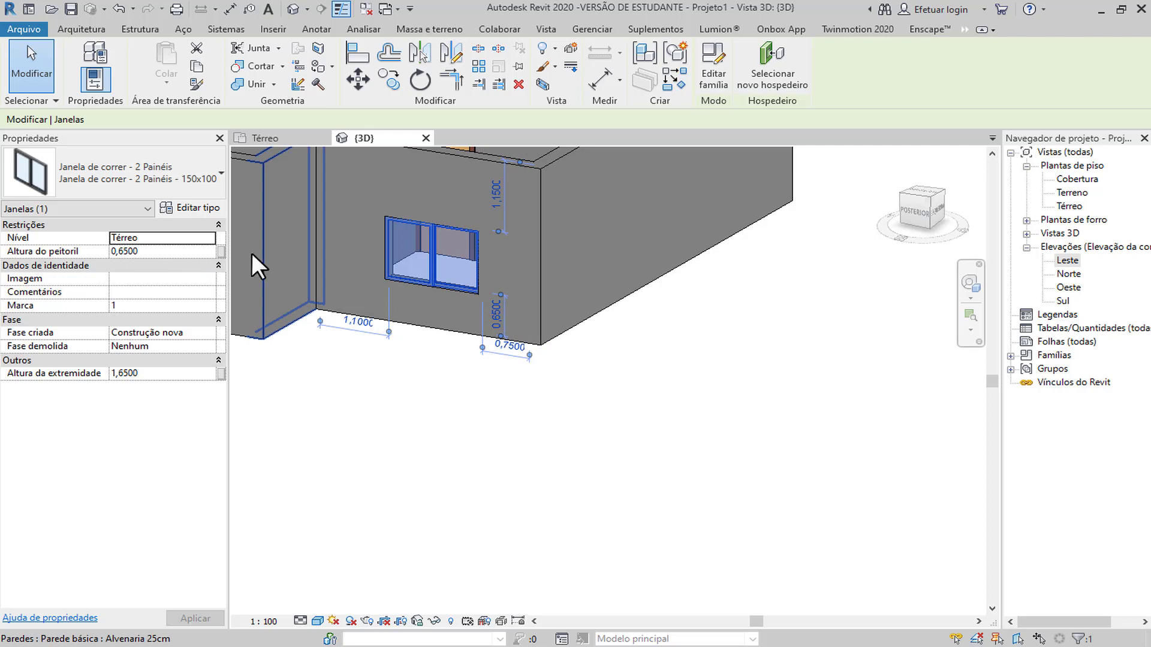
click(171, 247)
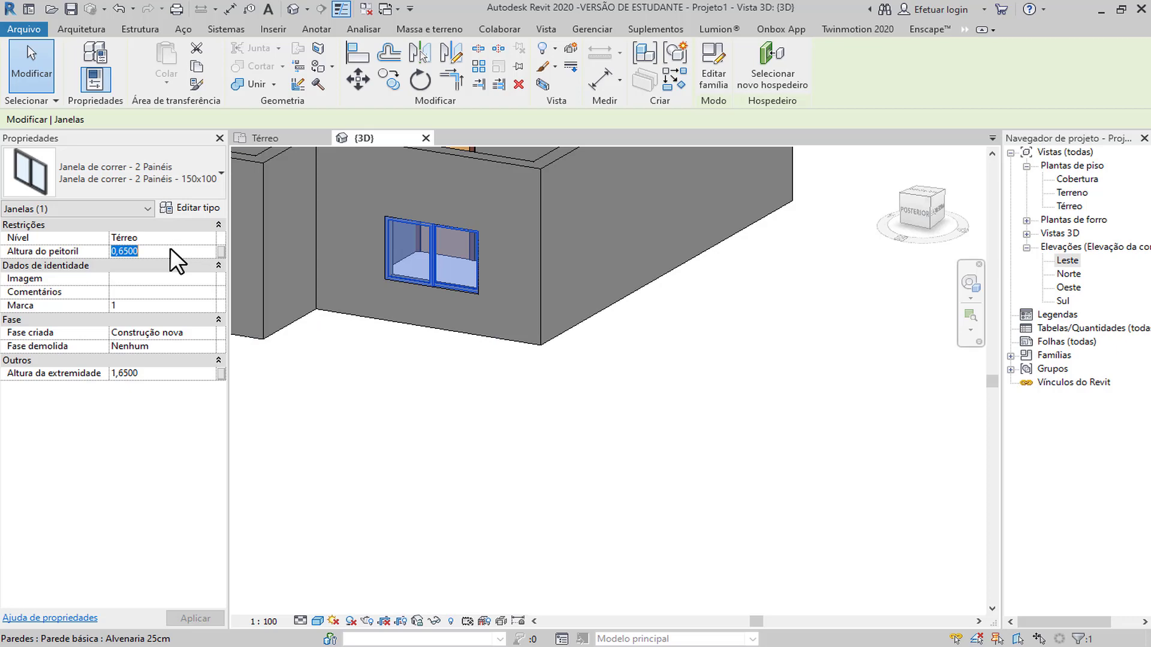
text(1,1)
key(Return)
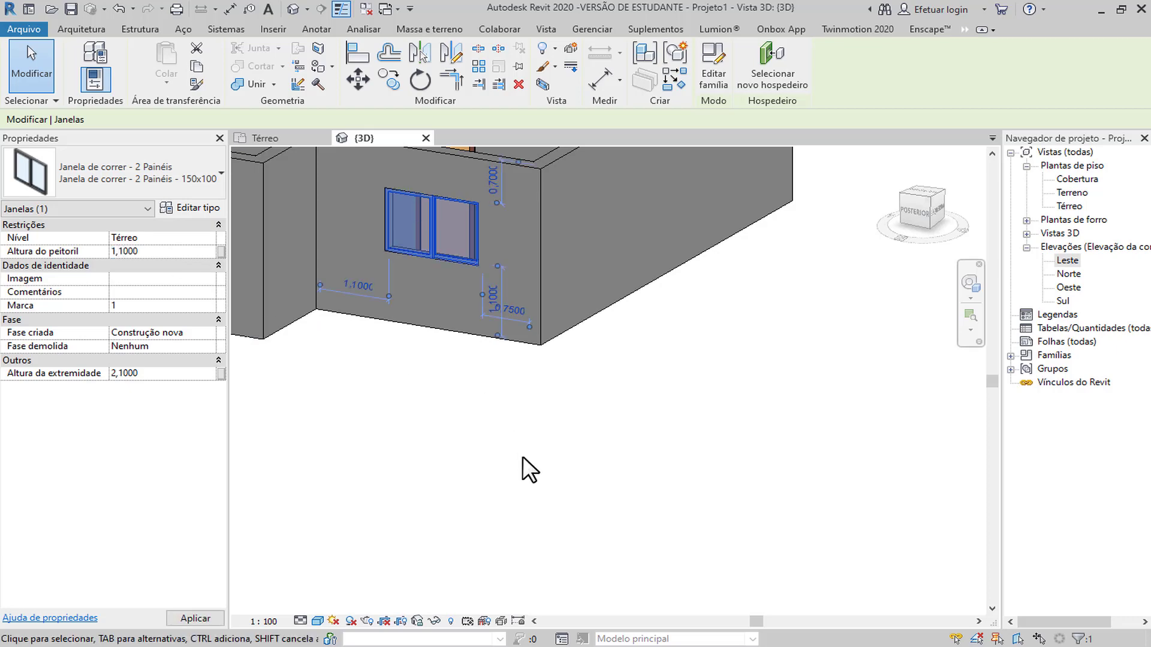
click(522, 455)
shift+middle_drag(509, 405, 404, 340)
click(279, 137)
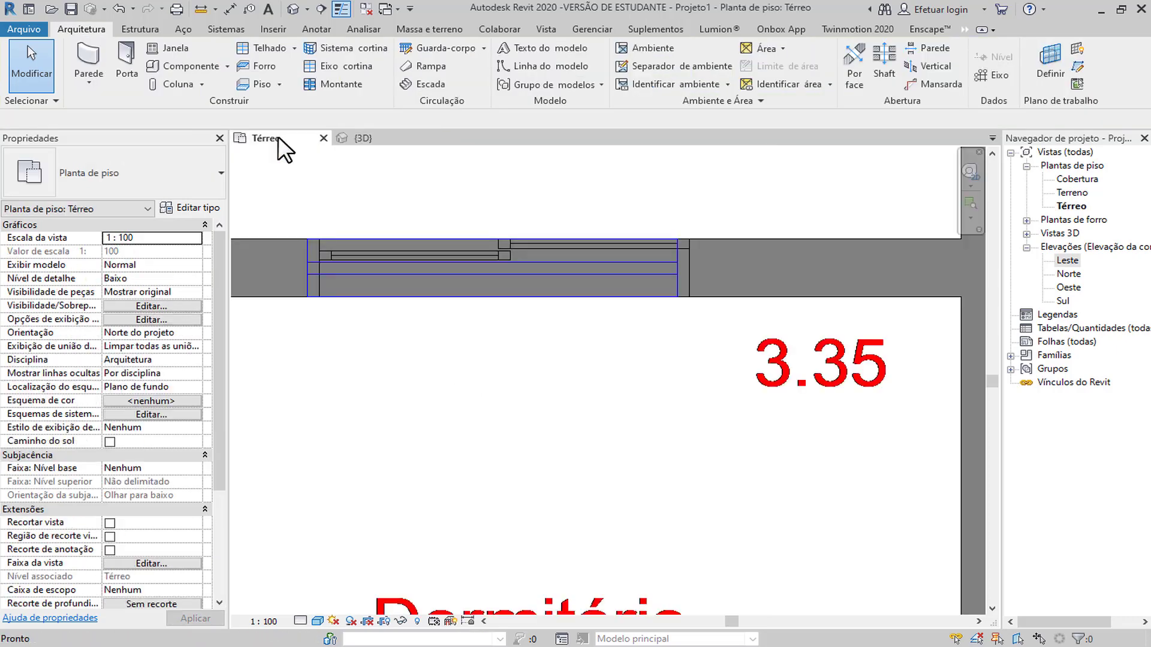
click(335, 250)
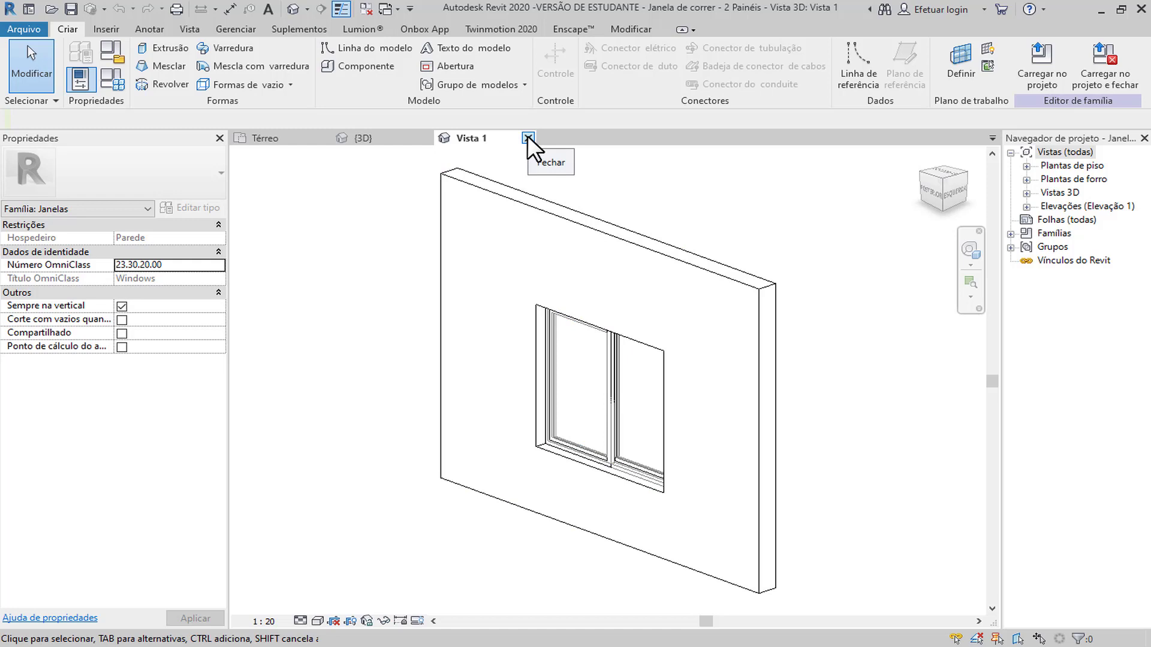
click(527, 138)
click(623, 342)
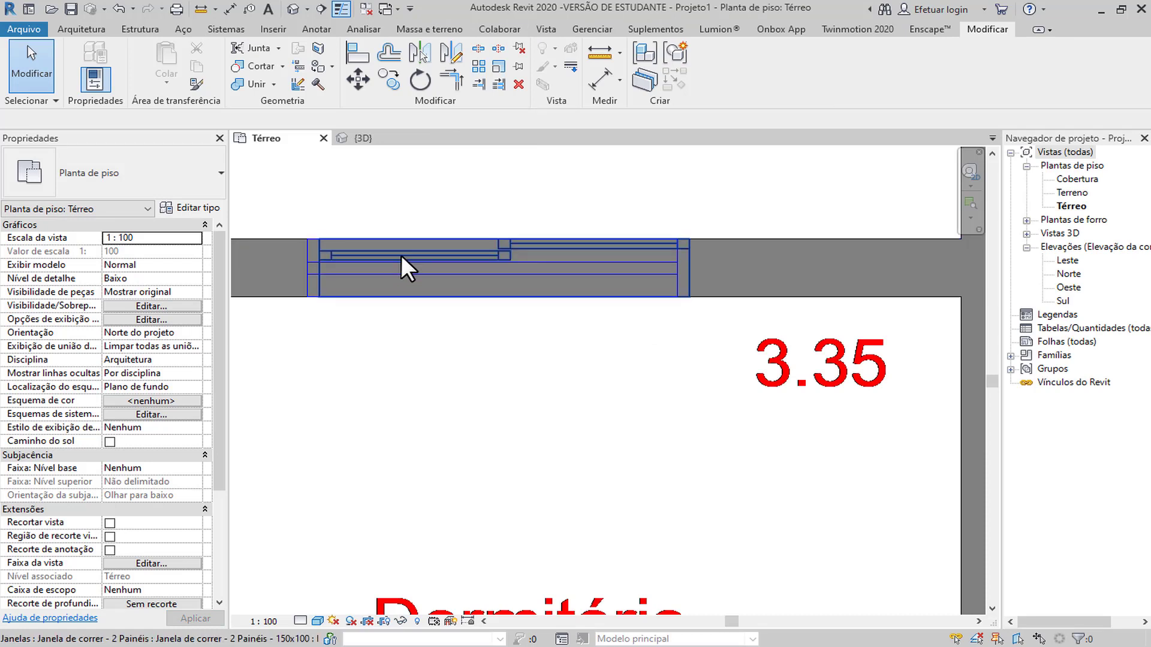
Shift the window along the wall until it sits about 0,89 m from the Dormitório's left wall.
click(401, 254)
middle_drag(393, 199, 477, 224)
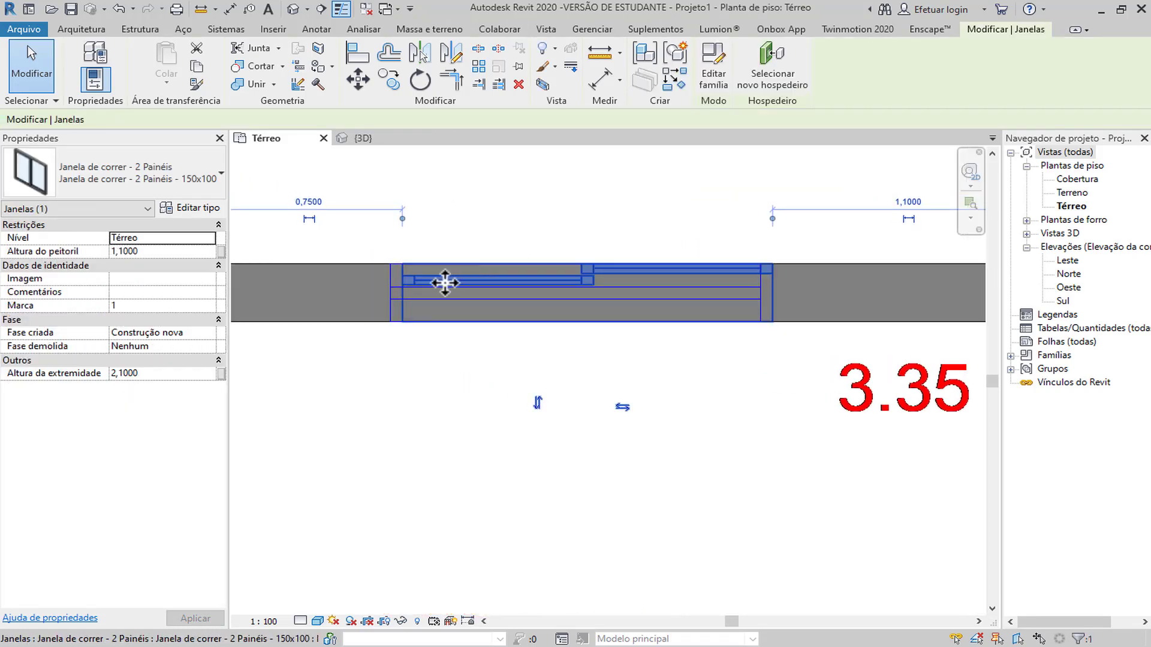
drag(444, 283, 512, 307)
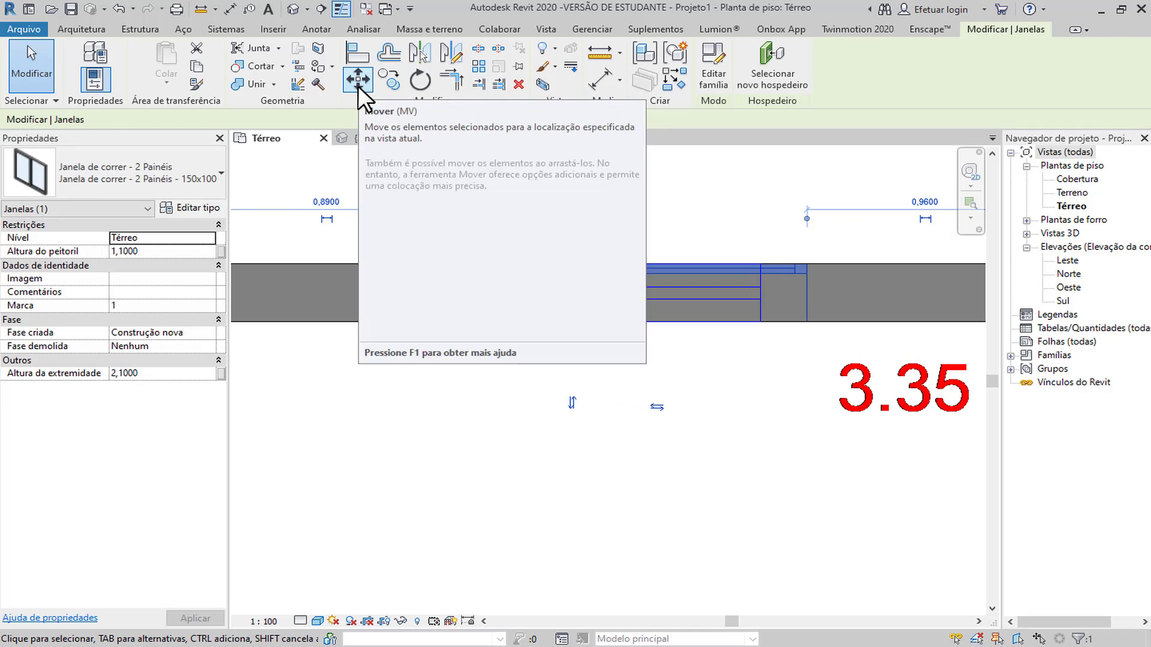
Align the Dormitório window's left edge with the left end of the opening drawn in the imported plan.
click(358, 54)
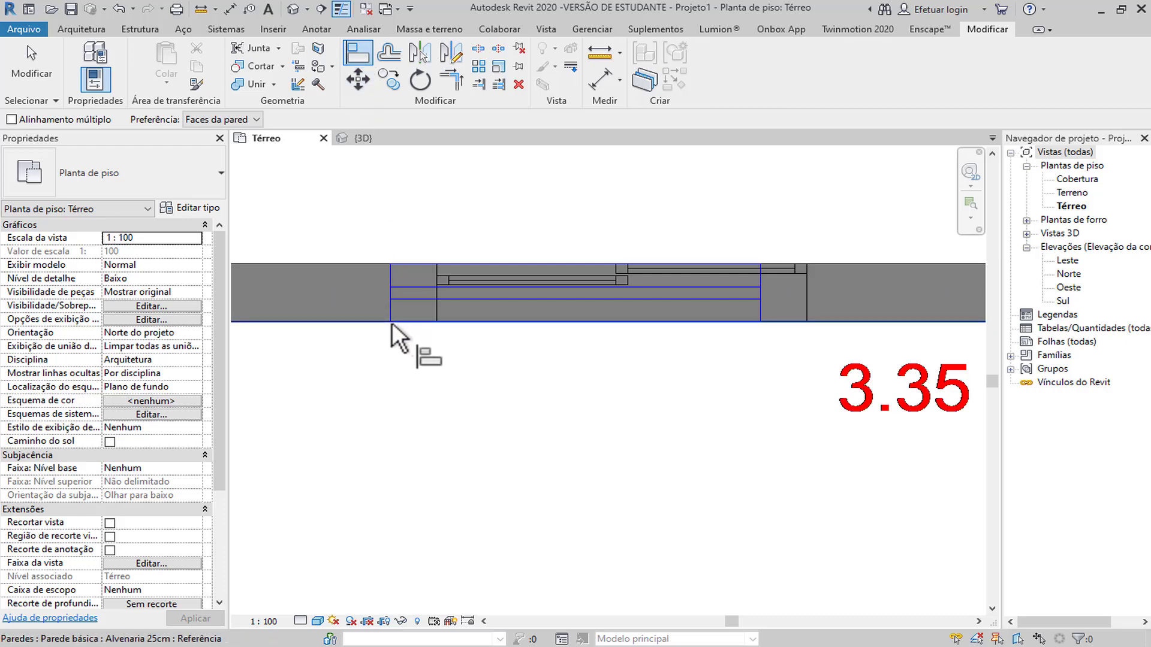
click(392, 271)
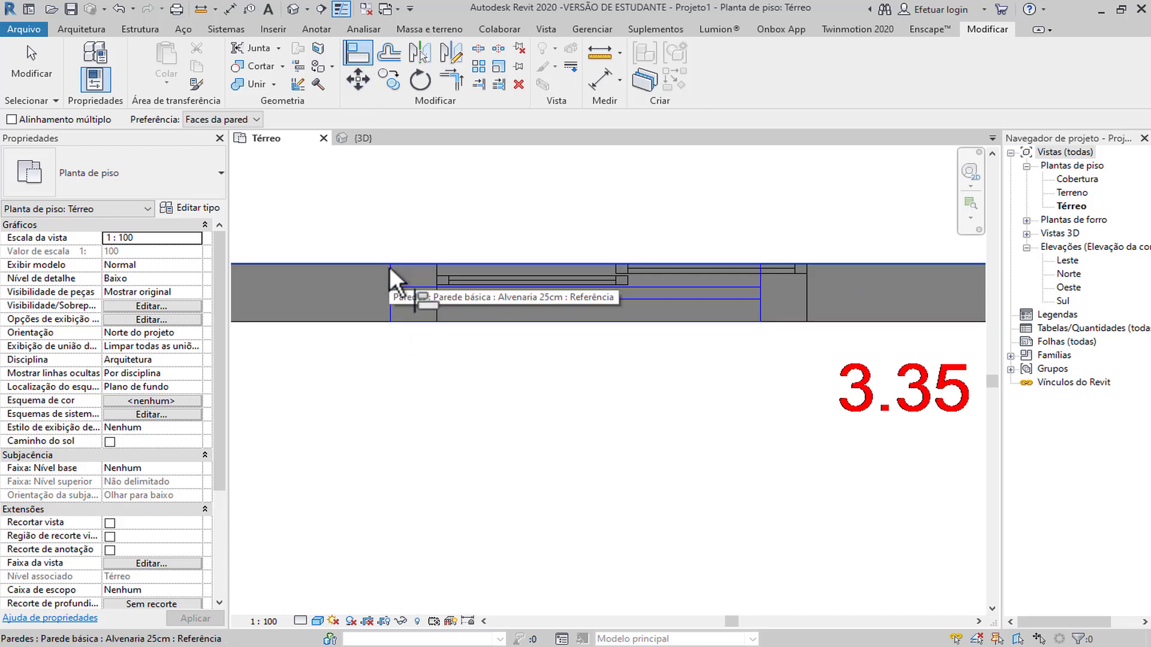
click(392, 269)
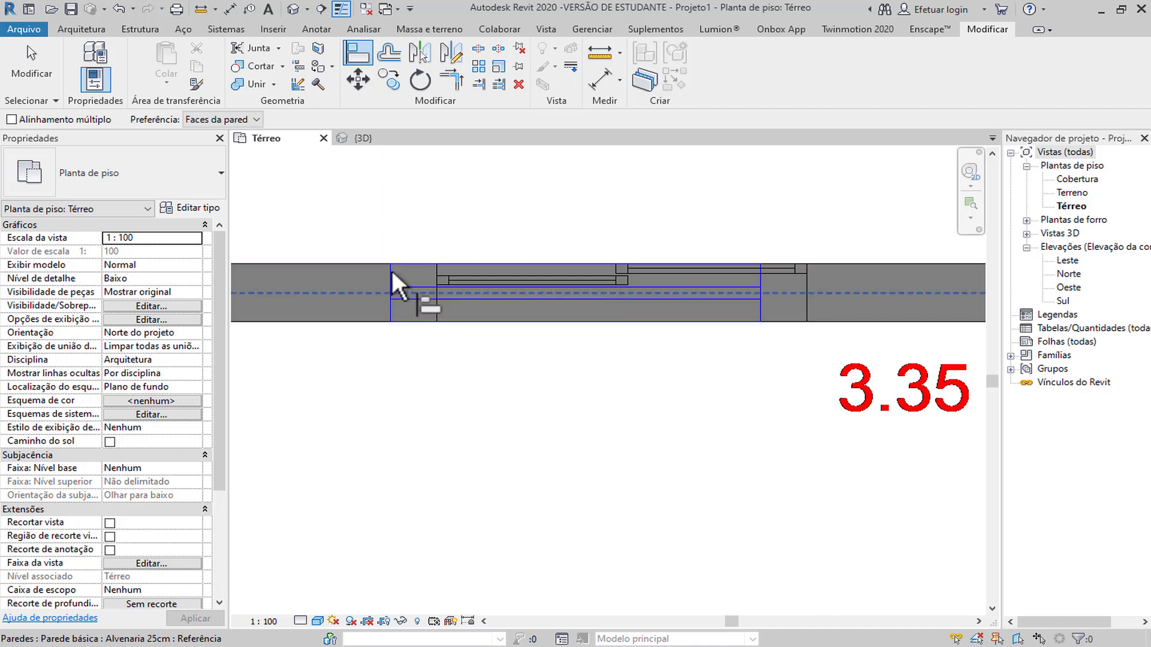
scroll(391, 271, up, 1)
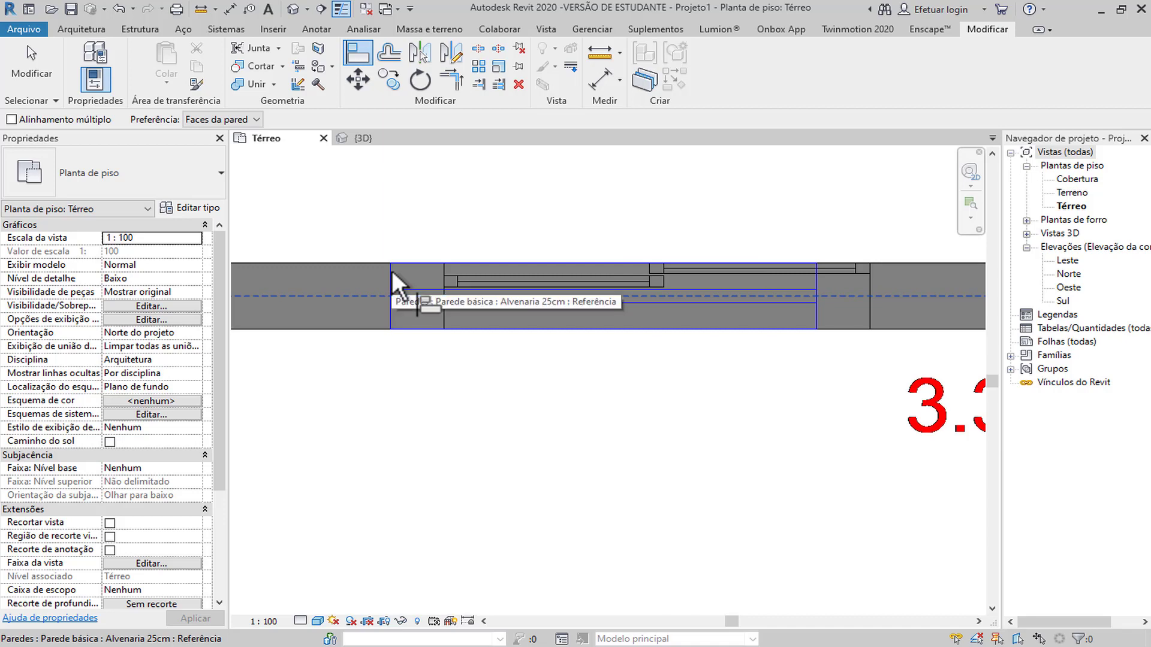
key(Escape)
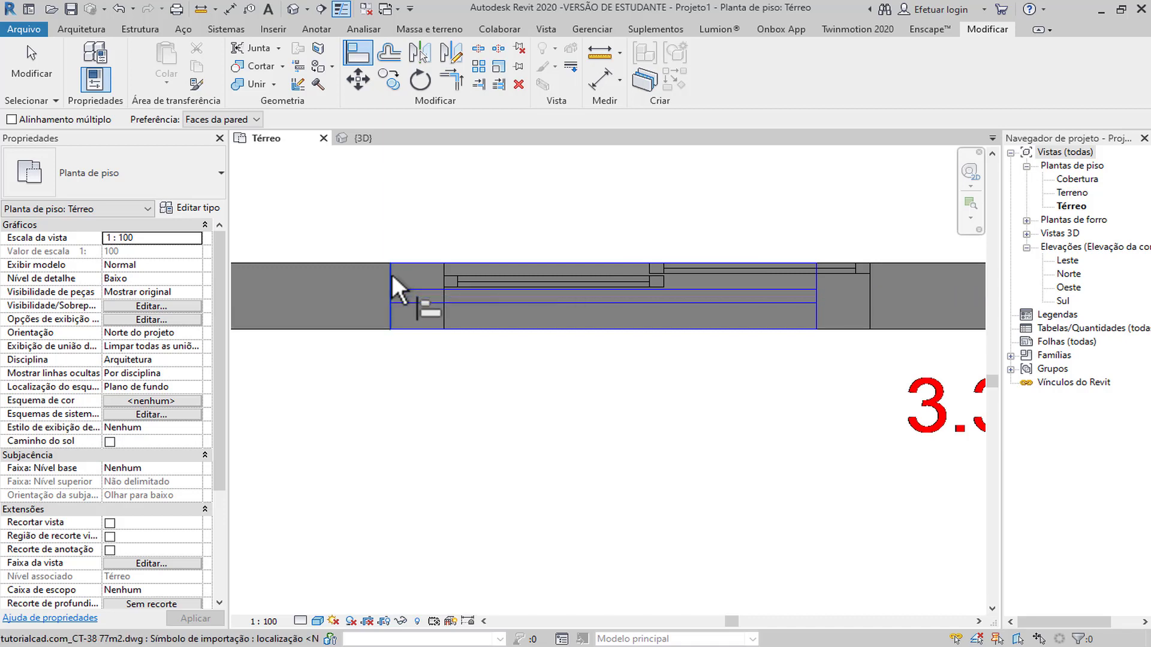
click(391, 272)
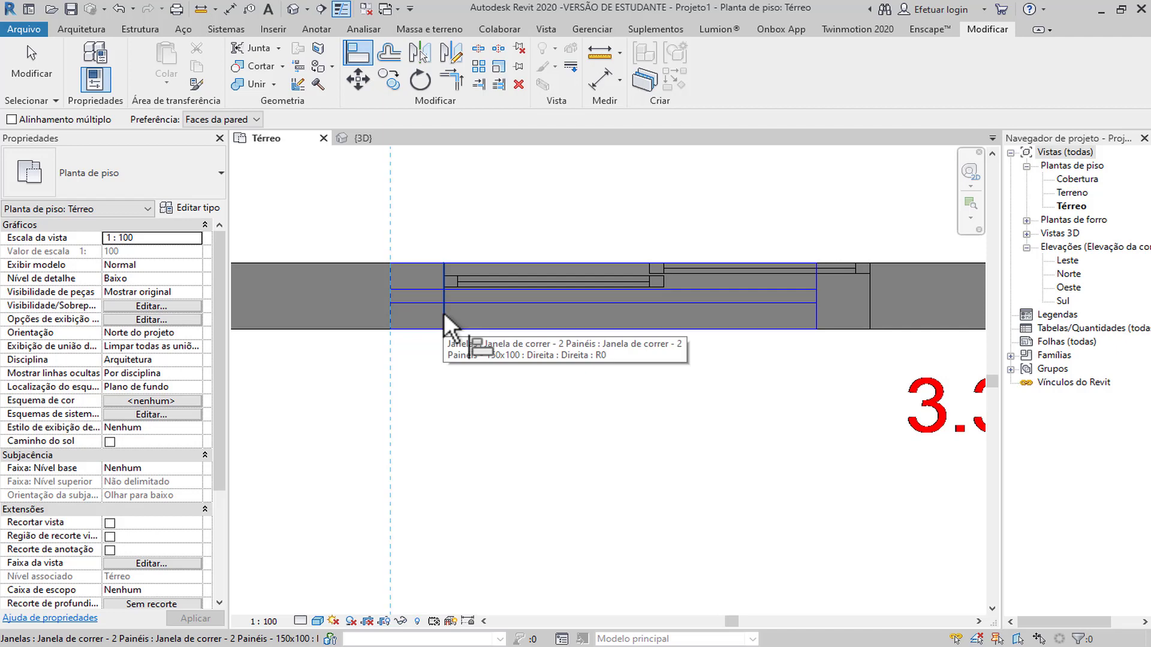
click(443, 312)
scroll(444, 312, down, 4)
key(Escape)
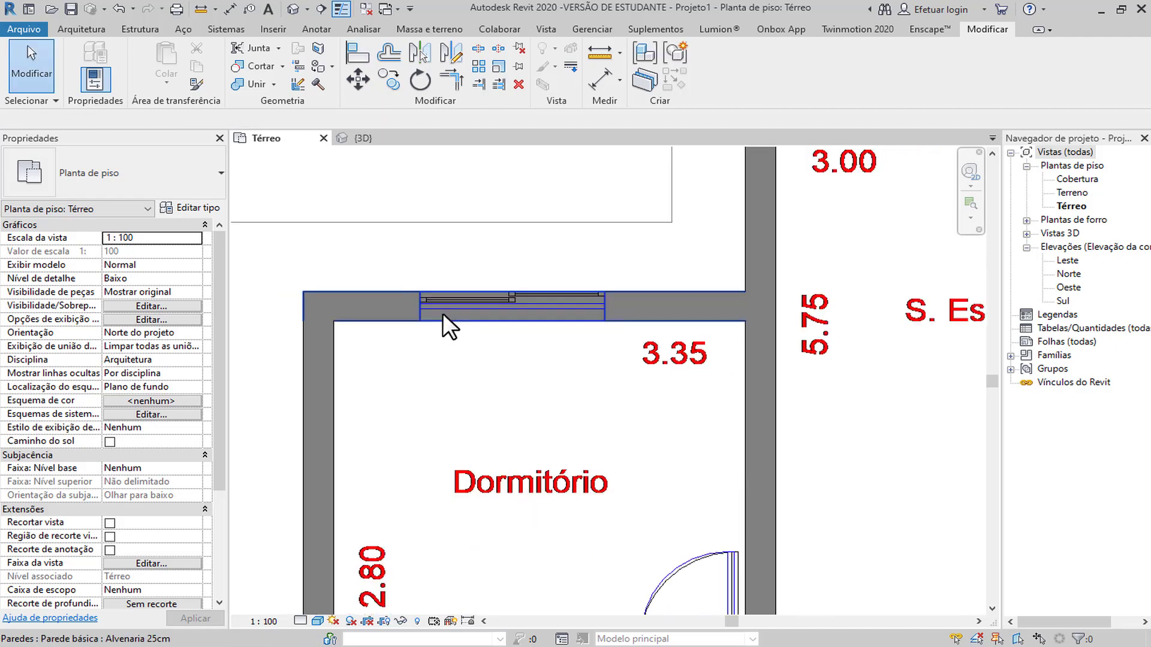
scroll(442, 313, down, 3)
middle_drag(551, 328, 545, 308)
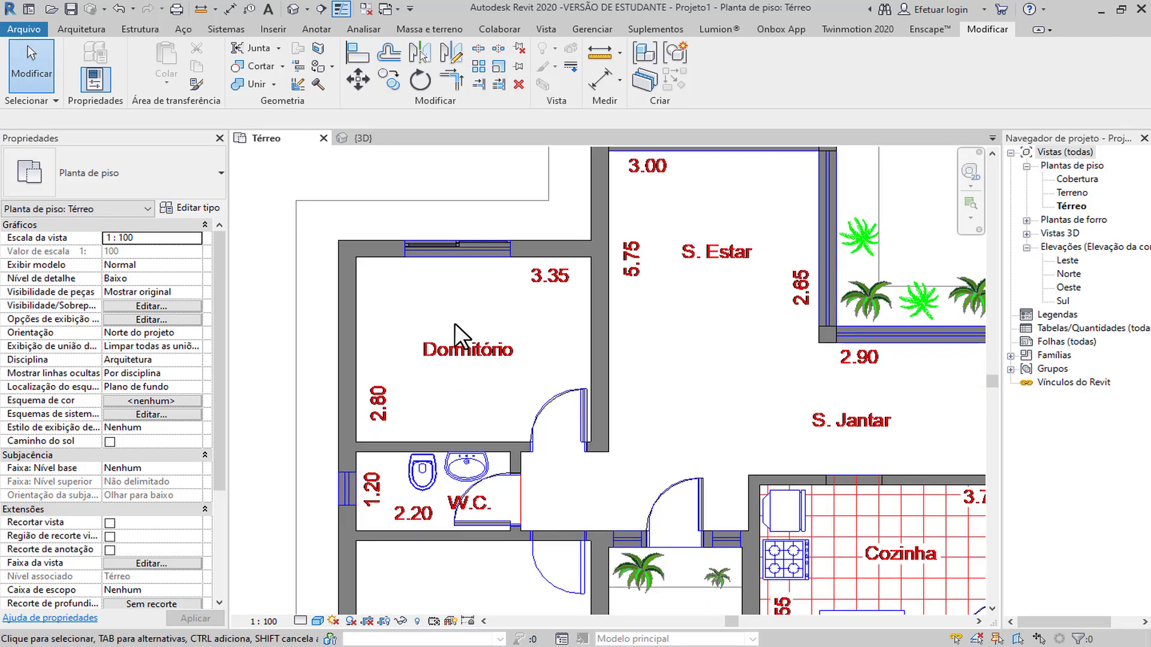
Measure the width of the opening in S. Estar's upper wall between the inner faces of its side walls.
scroll(454, 322, down, 1)
scroll(413, 284, down, 1)
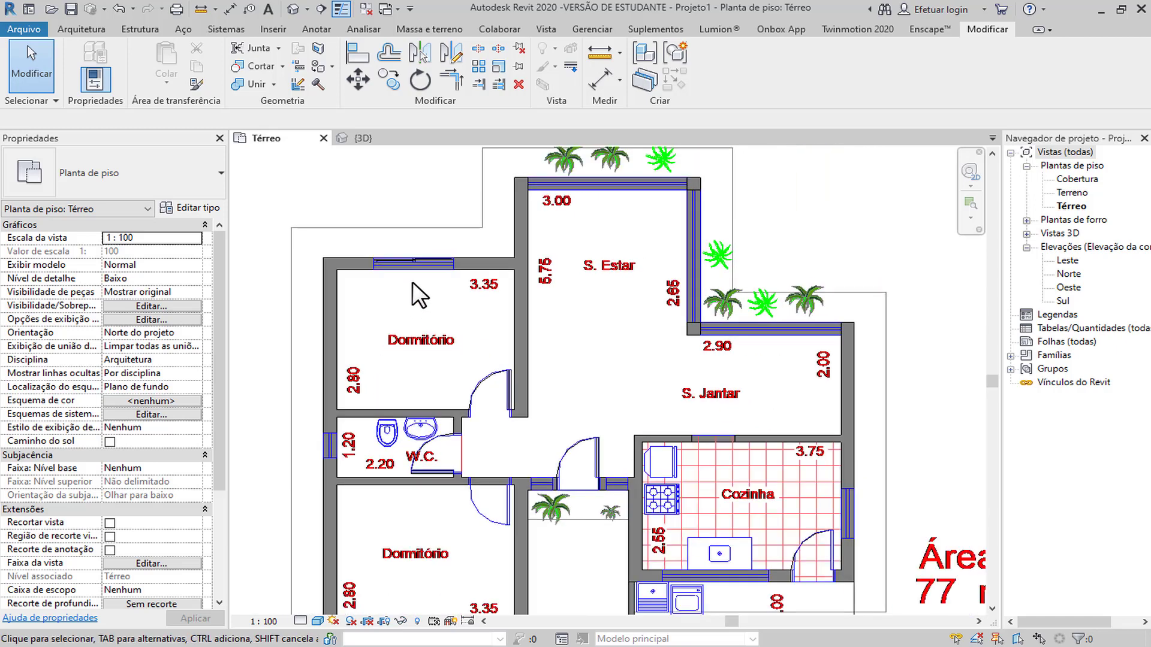
scroll(688, 179, up, 2)
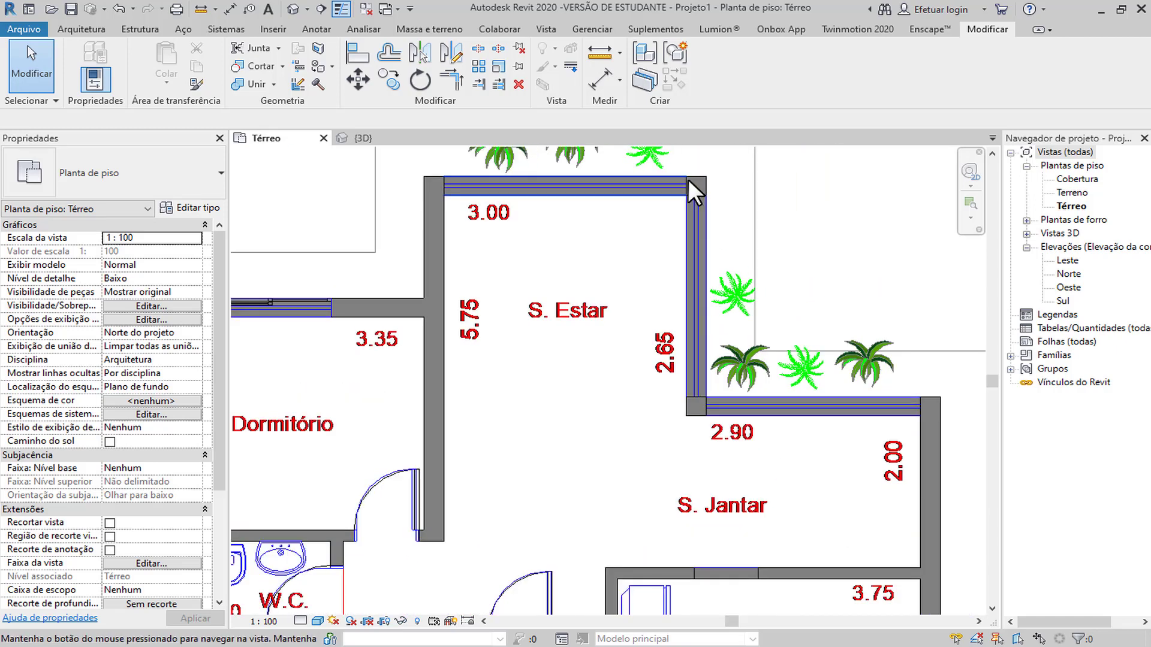
middle_drag(688, 178, 688, 206)
scroll(687, 206, up, 1)
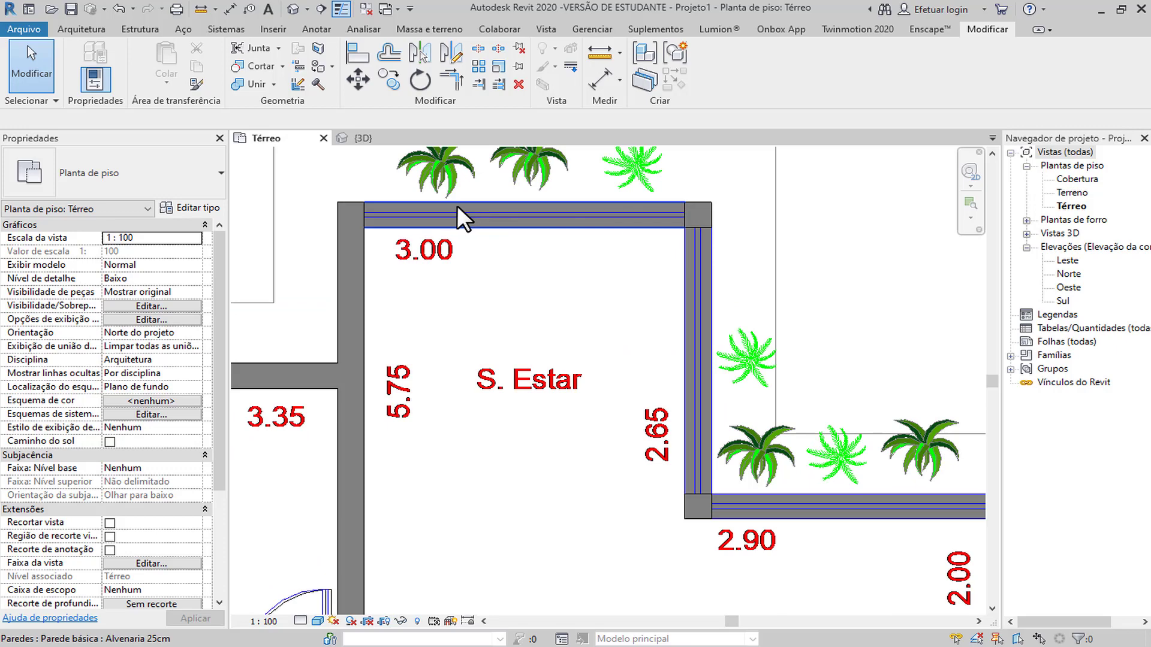
click(202, 10)
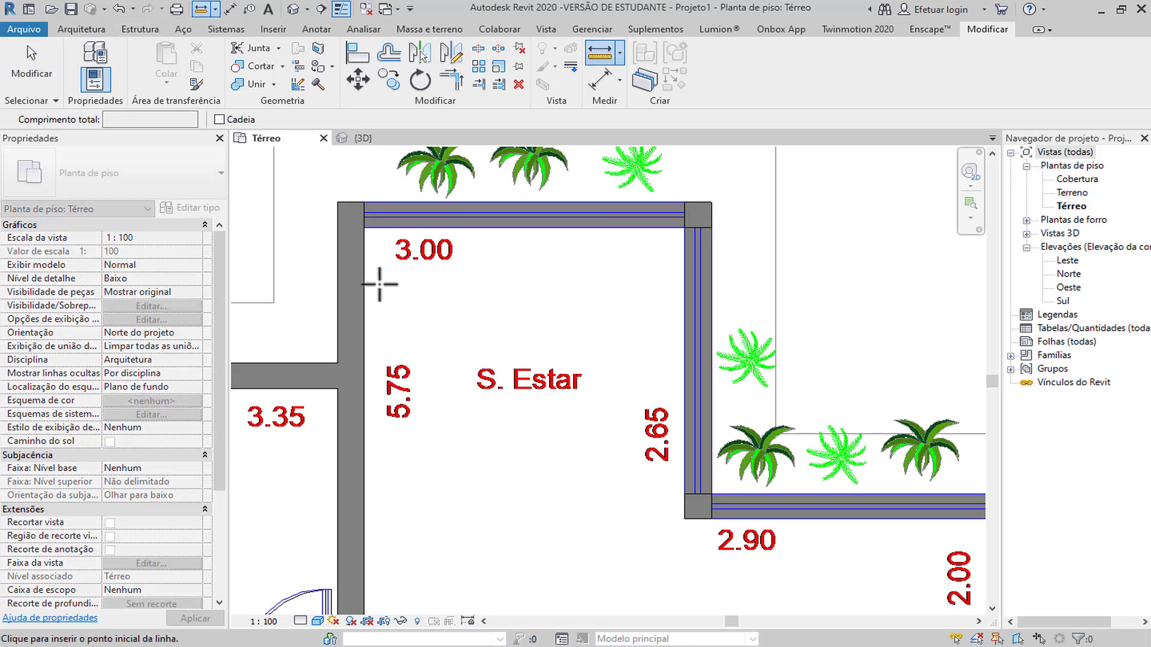
click(363, 259)
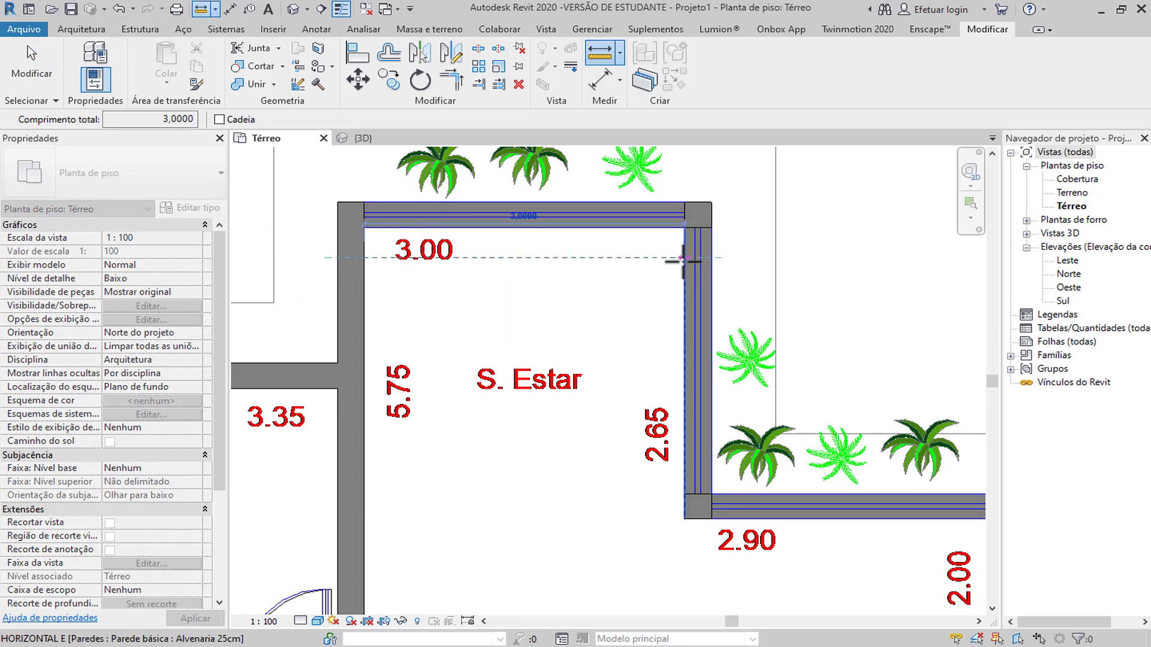
key(Escape)
key(Escape)
scroll(577, 278, down, 2)
middle_drag(578, 278, 670, 313)
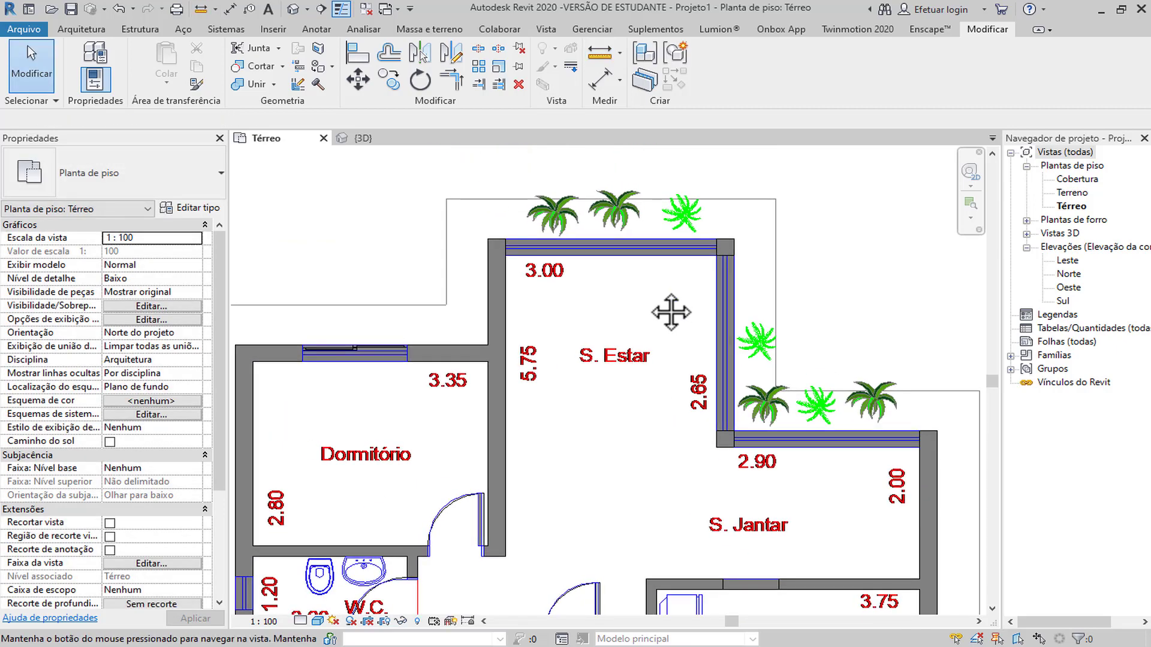
Start placing a window and duplicate the sliding window type as "Janela de correr - 2 Painéis 3x1".
click(82, 28)
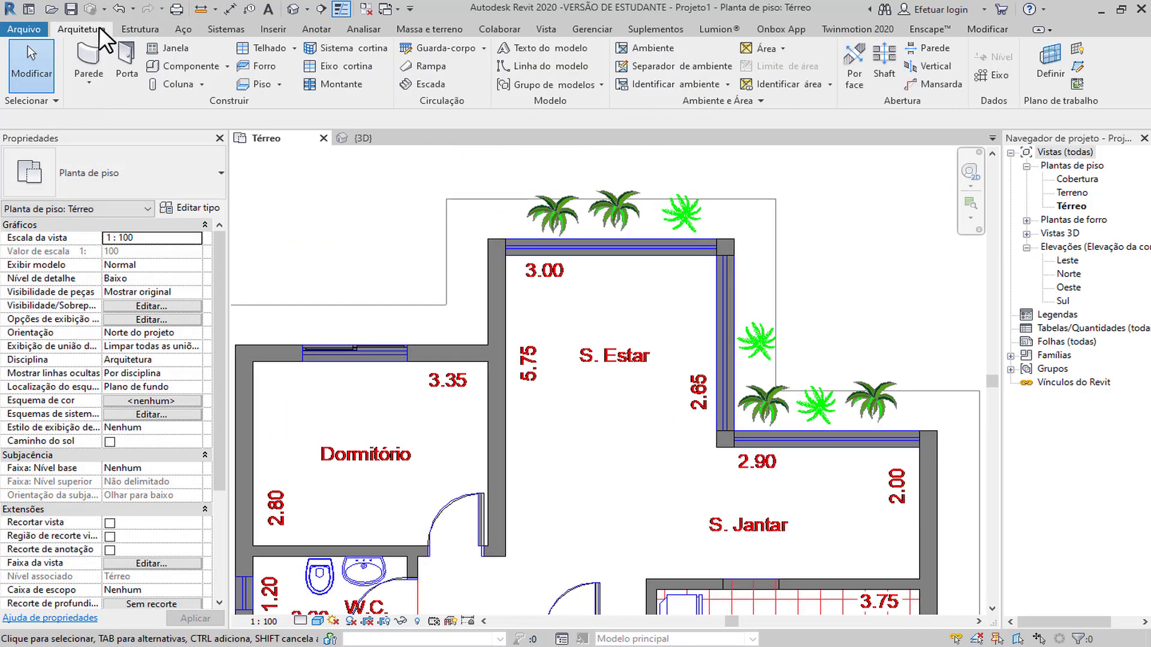
click(171, 48)
click(190, 207)
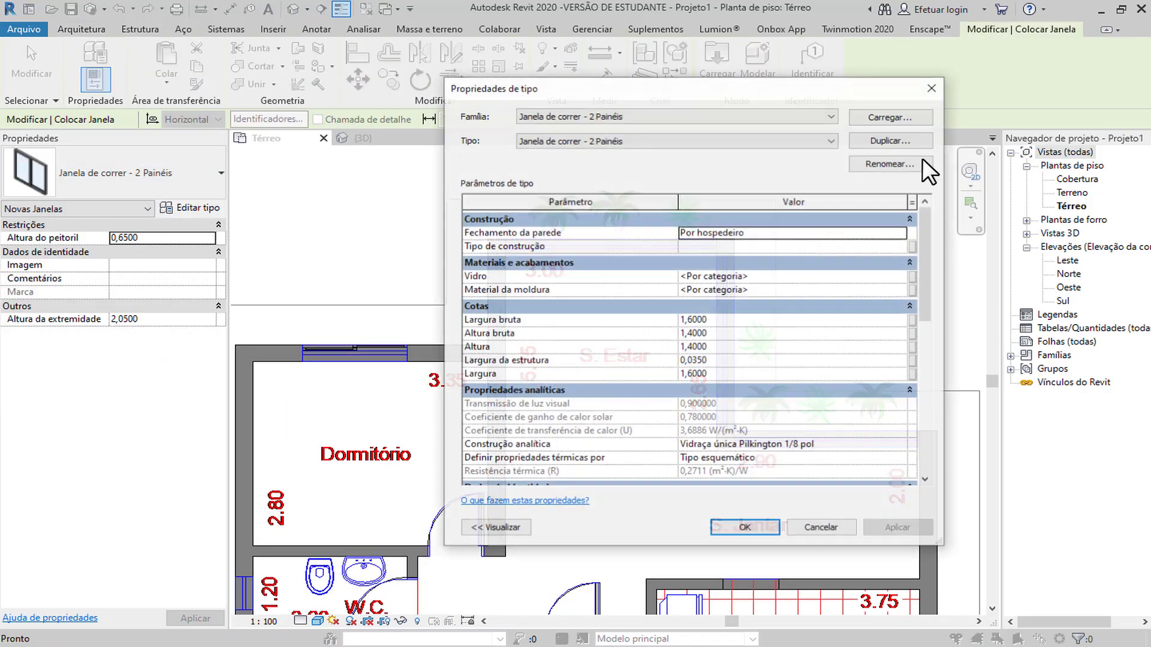
click(904, 142)
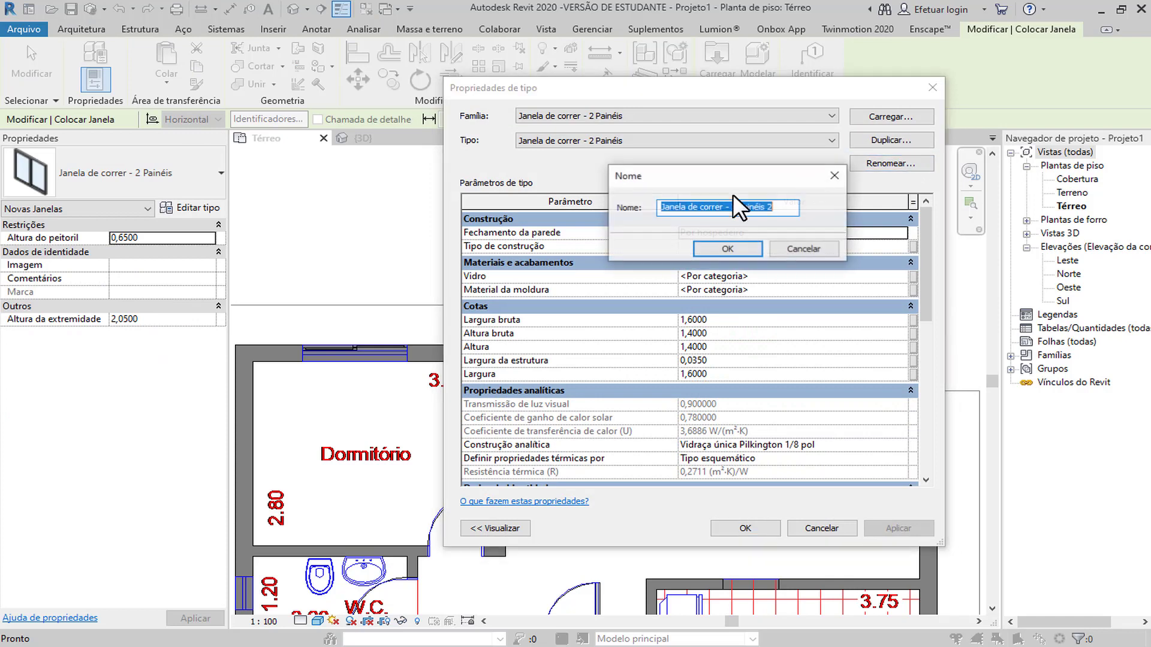
click(768, 208)
double_click(769, 207)
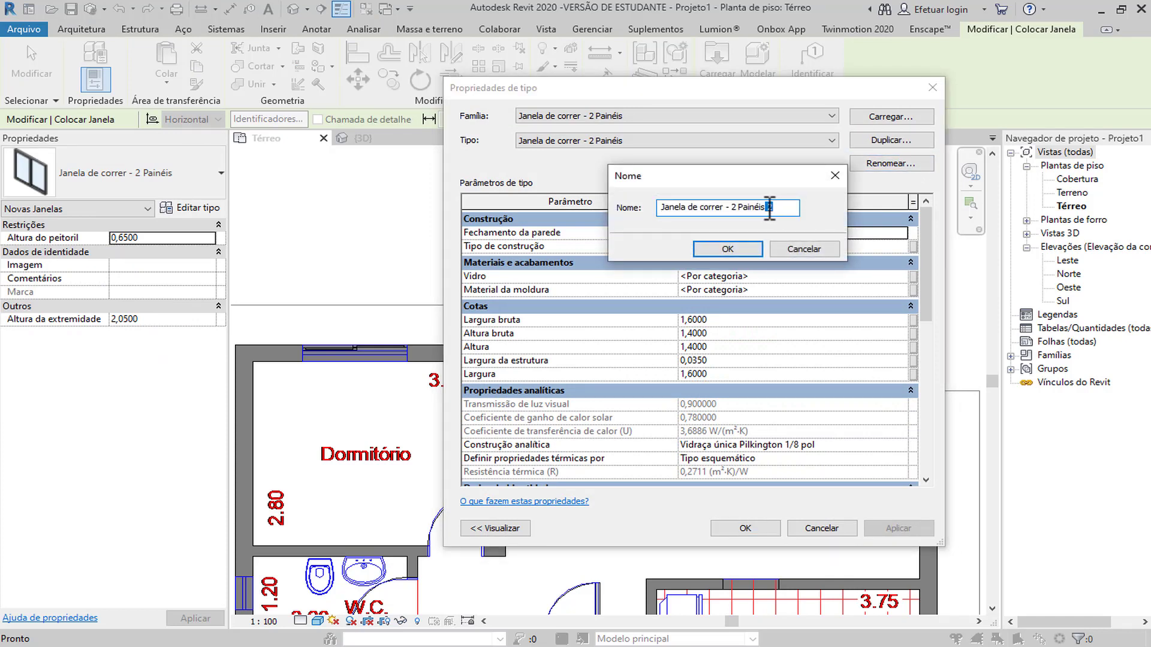
text(3x1)
click(738, 251)
Set the 3x1 window type's Largura bruta to 3 and its height to 1, and apply the type changes.
click(753, 320)
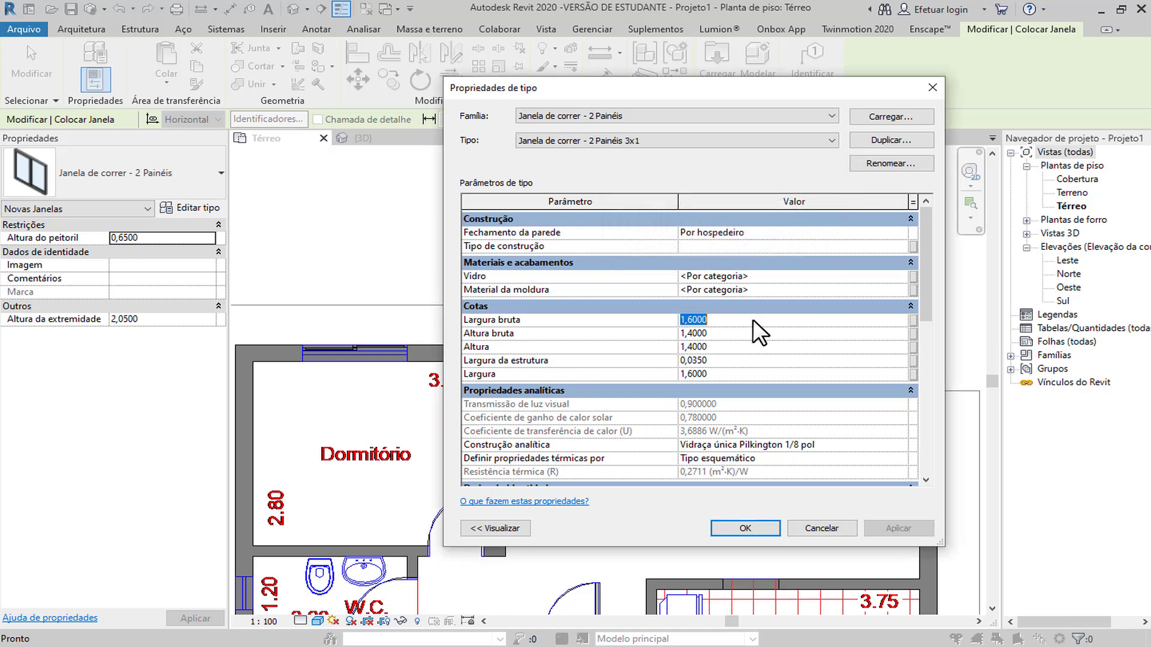
text(3)
click(757, 347)
click(731, 335)
click(738, 347)
click(736, 529)
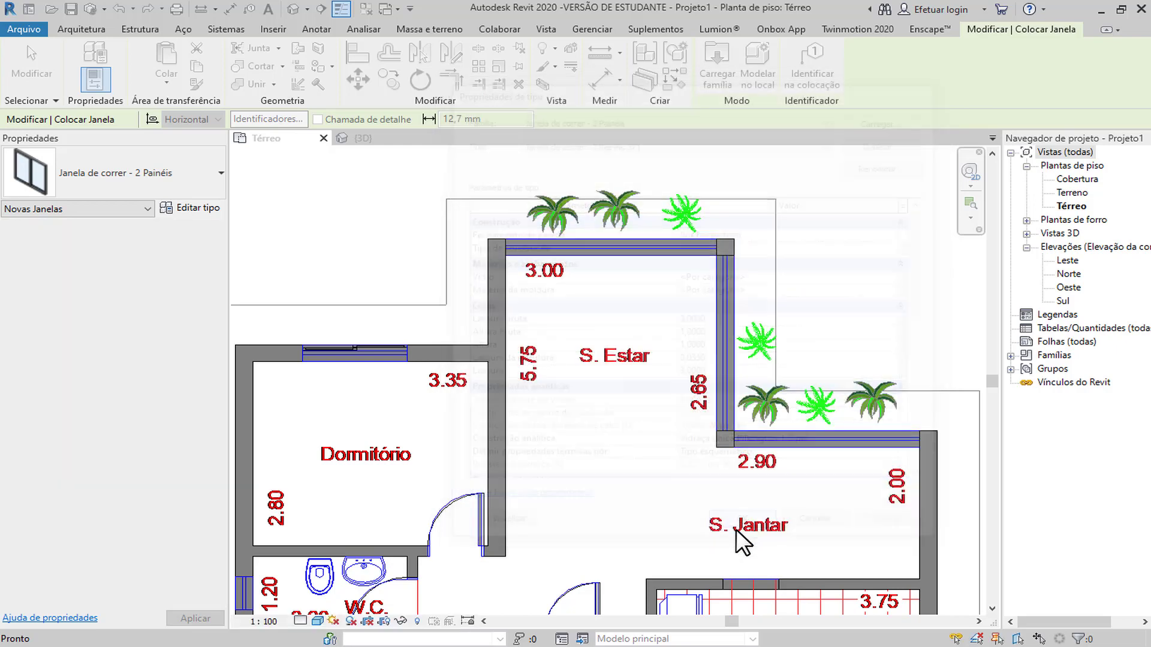
Place a 3x1 sliding window in S. Estar's upper wall over the drawn 3.00 opening.
click(613, 245)
scroll(613, 244, up, 2)
key(Escape)
key(Escape)
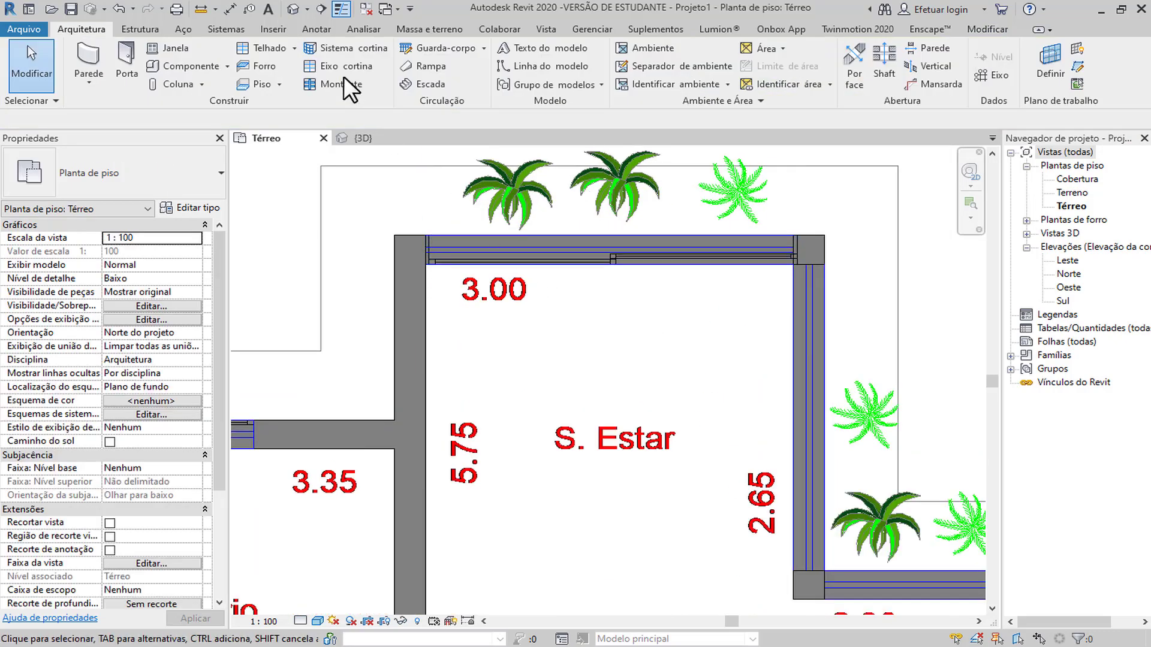
Align the 3x1 window's left edge with the inner face of S. Estar's left wall.
click(497, 250)
scroll(438, 246, up, 5)
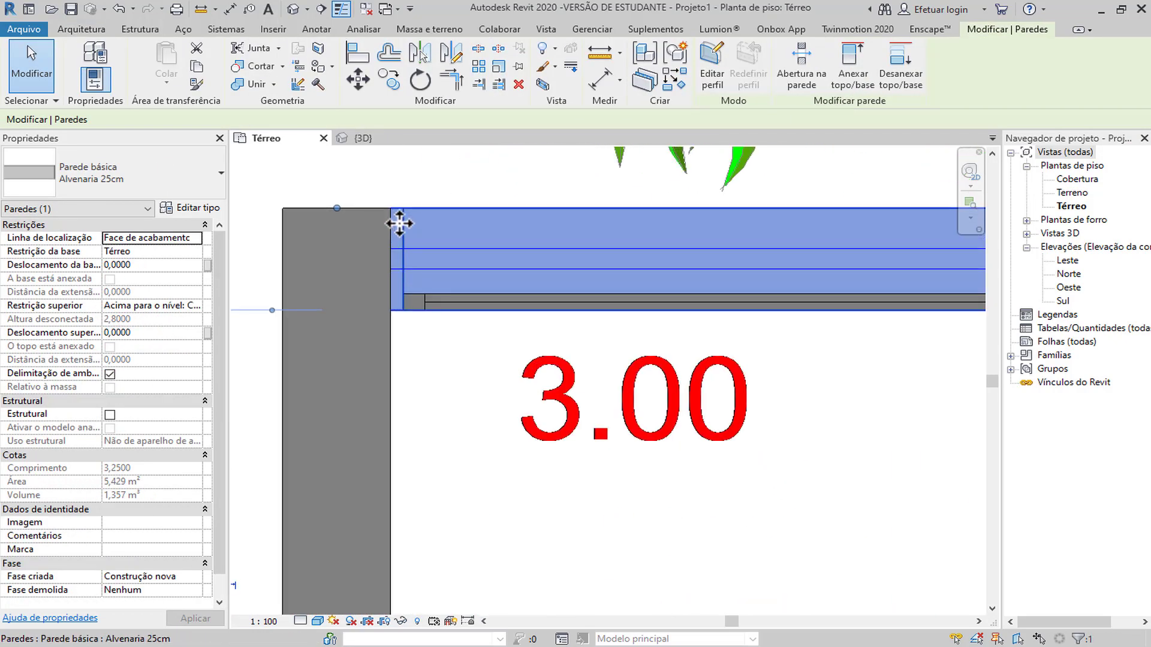
click(357, 53)
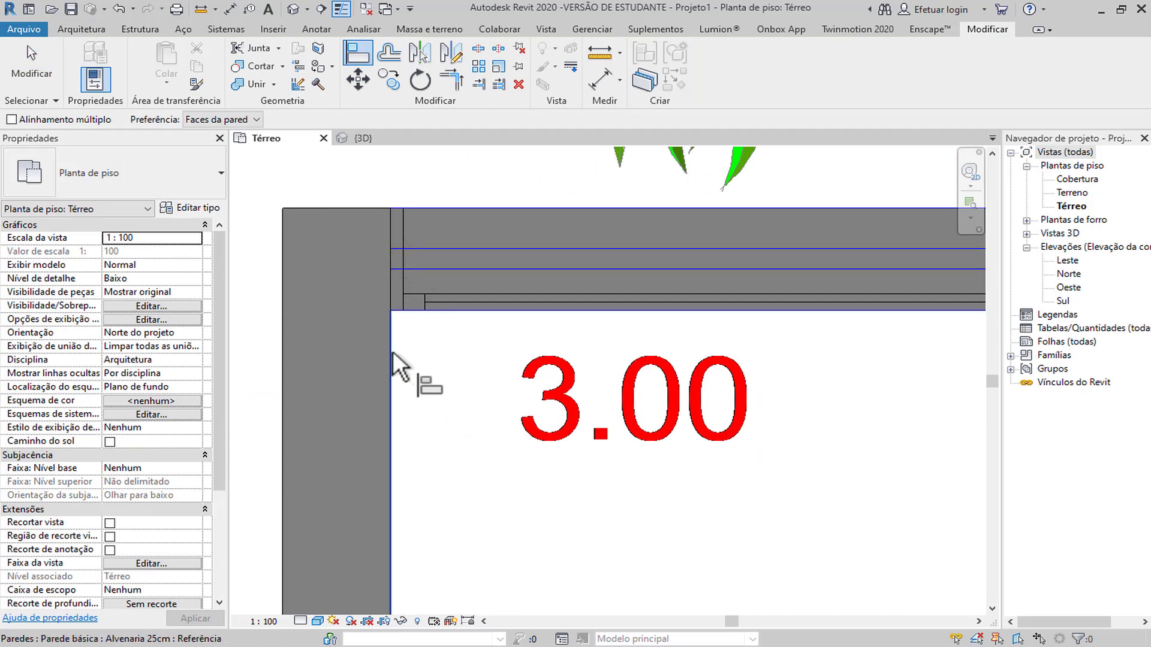
click(394, 351)
click(405, 218)
scroll(410, 225, down, 4)
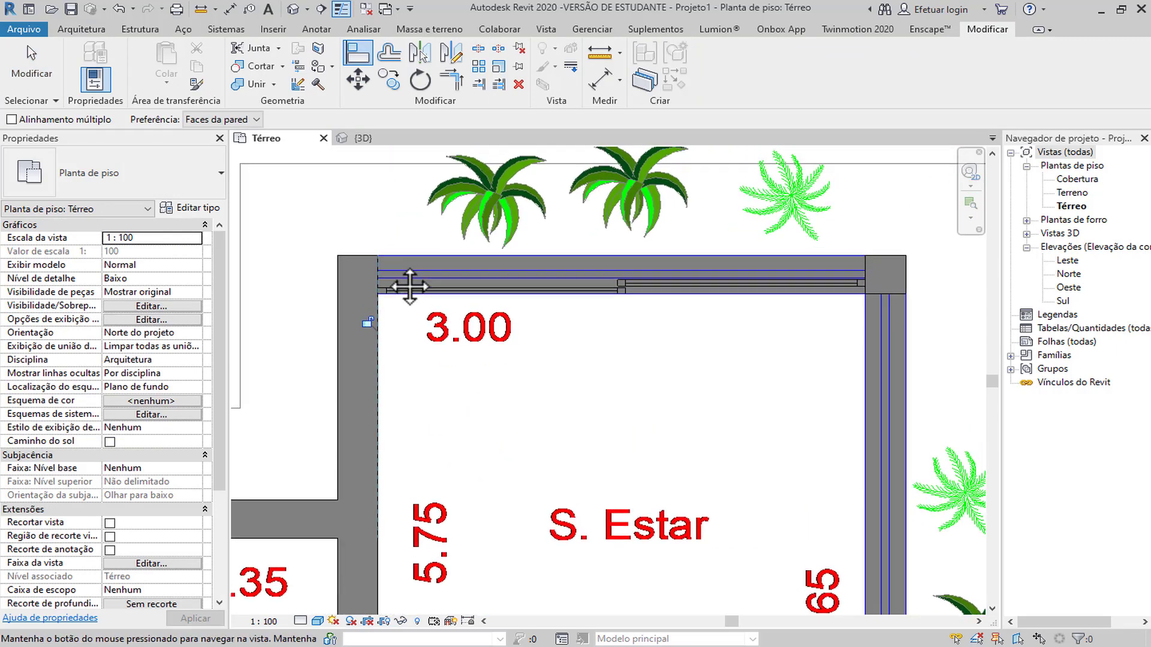
key(Escape)
Flip the 3x1 window in S. Estar's upper wall so its panels sit toward the wall's outer face.
click(660, 278)
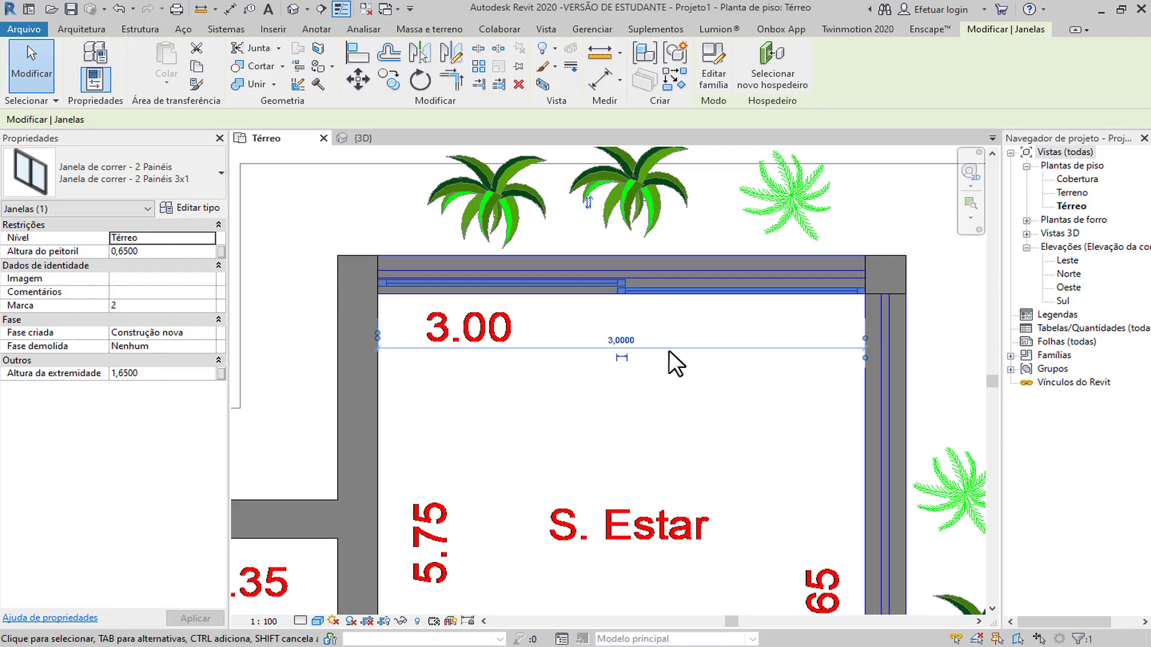
scroll(669, 350, down, 3)
middle_drag(665, 329, 589, 268)
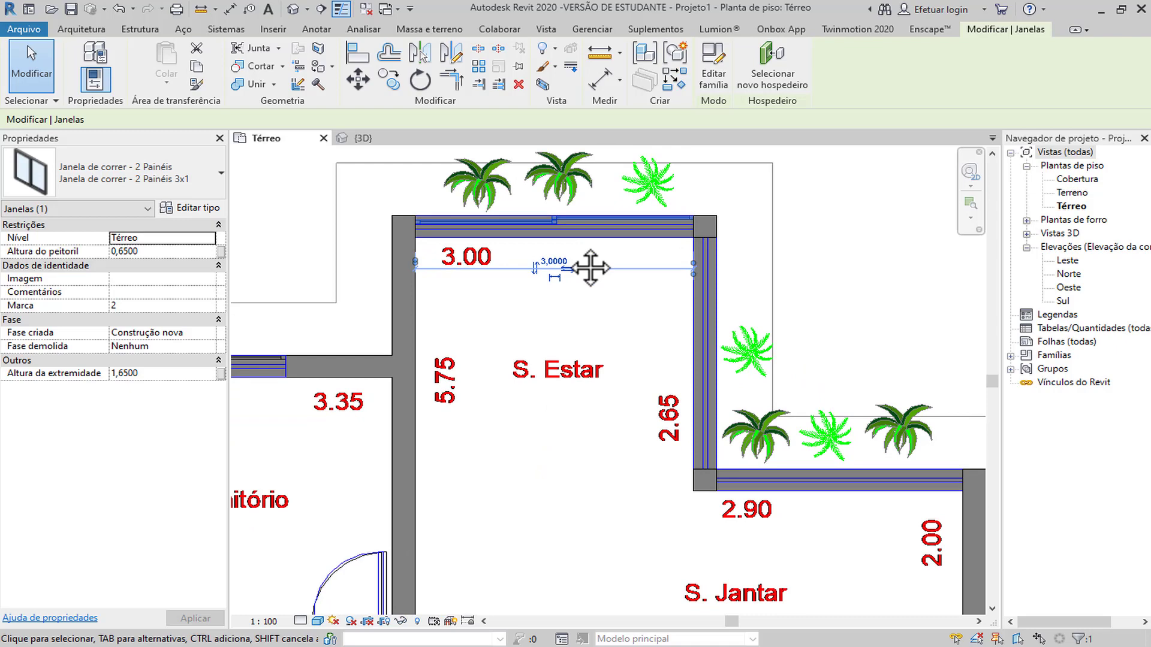
Create a similar 3x1 window and place it in S. Estar's right wall beside the 2.65 label.
right_click(573, 223)
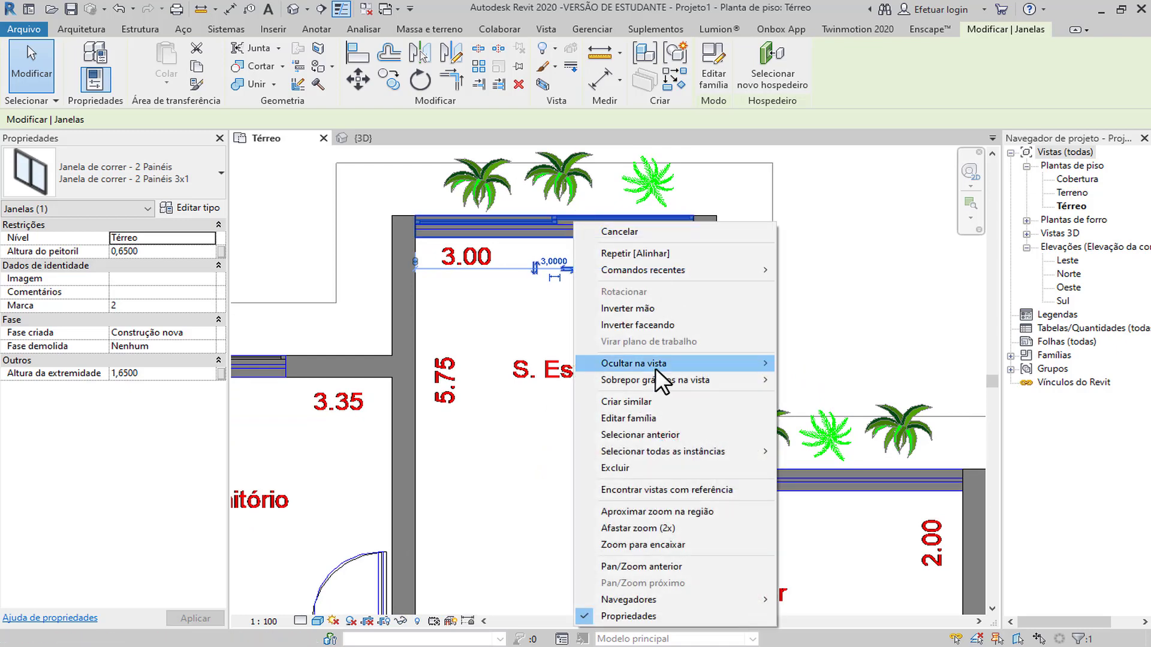
click(620, 402)
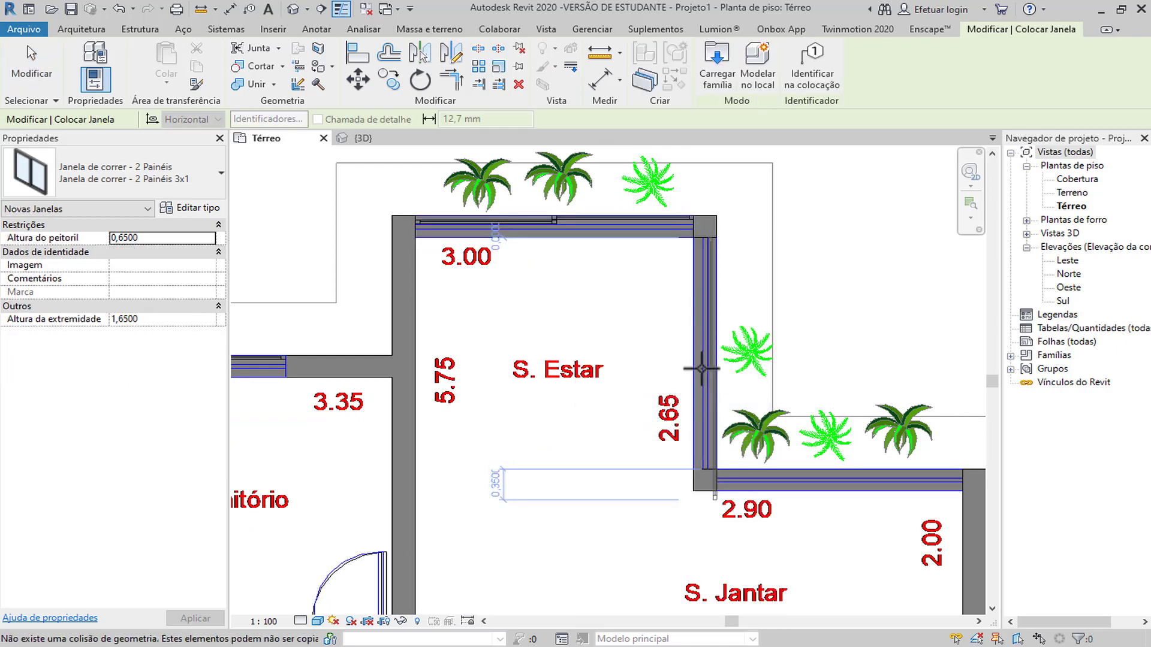
key(Escape)
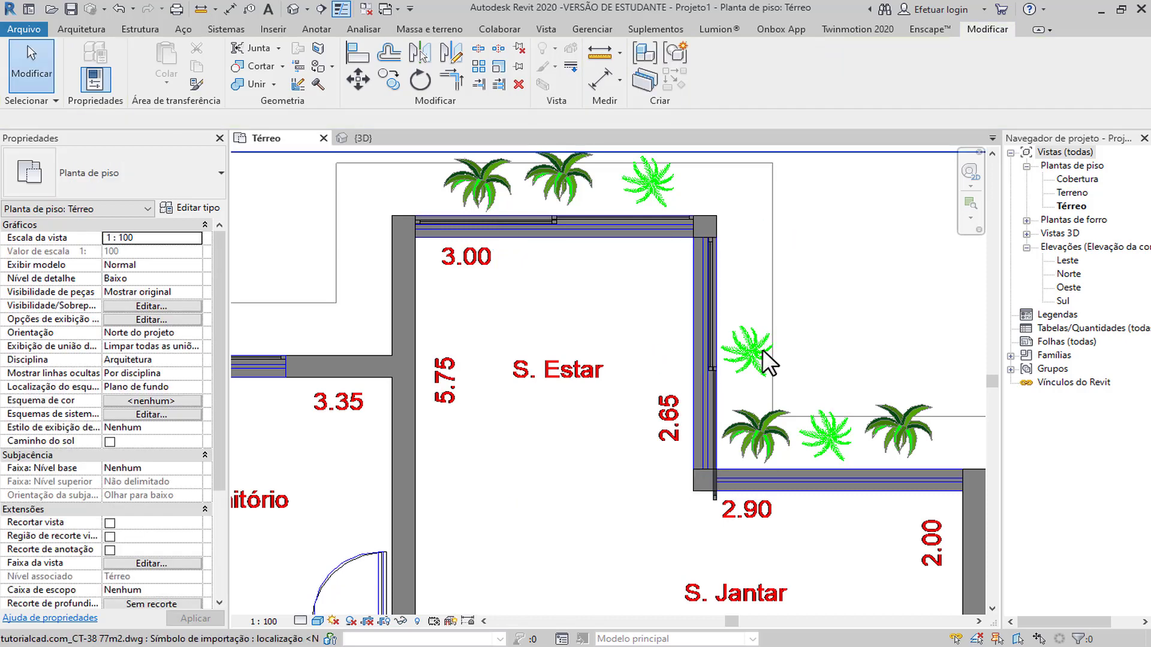
Try to measure the length of the drawn opening in S. Estar's right wall.
middle_drag(761, 349, 667, 338)
scroll(659, 467, up, 1)
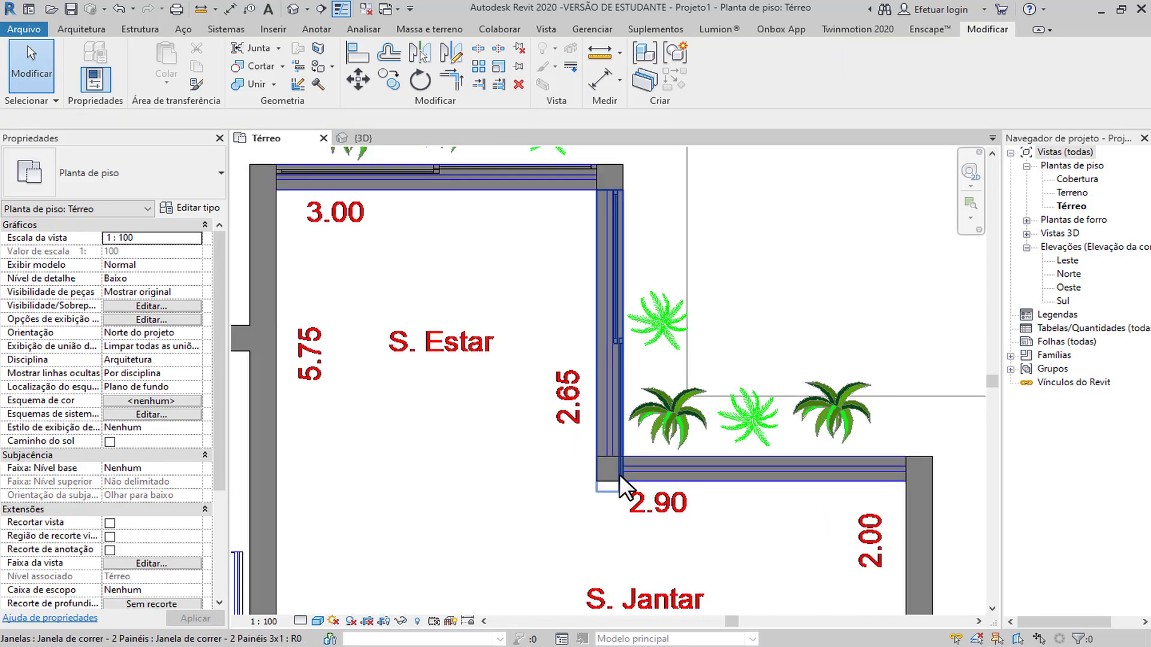
click(201, 8)
click(579, 191)
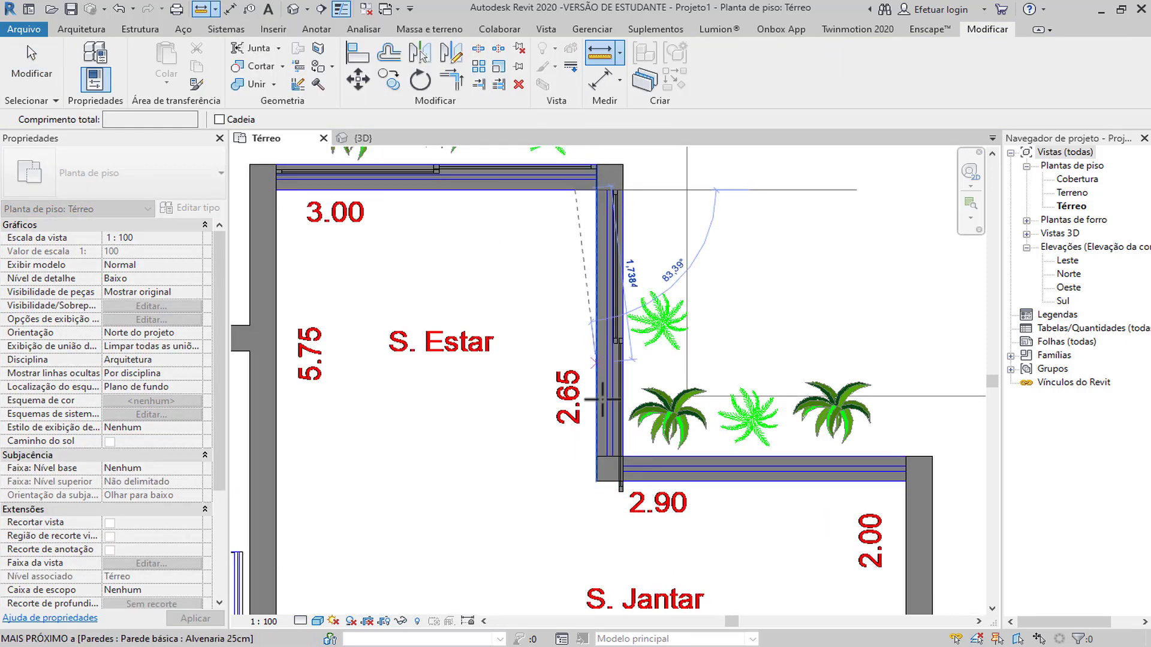
key(Escape)
key(Escape)
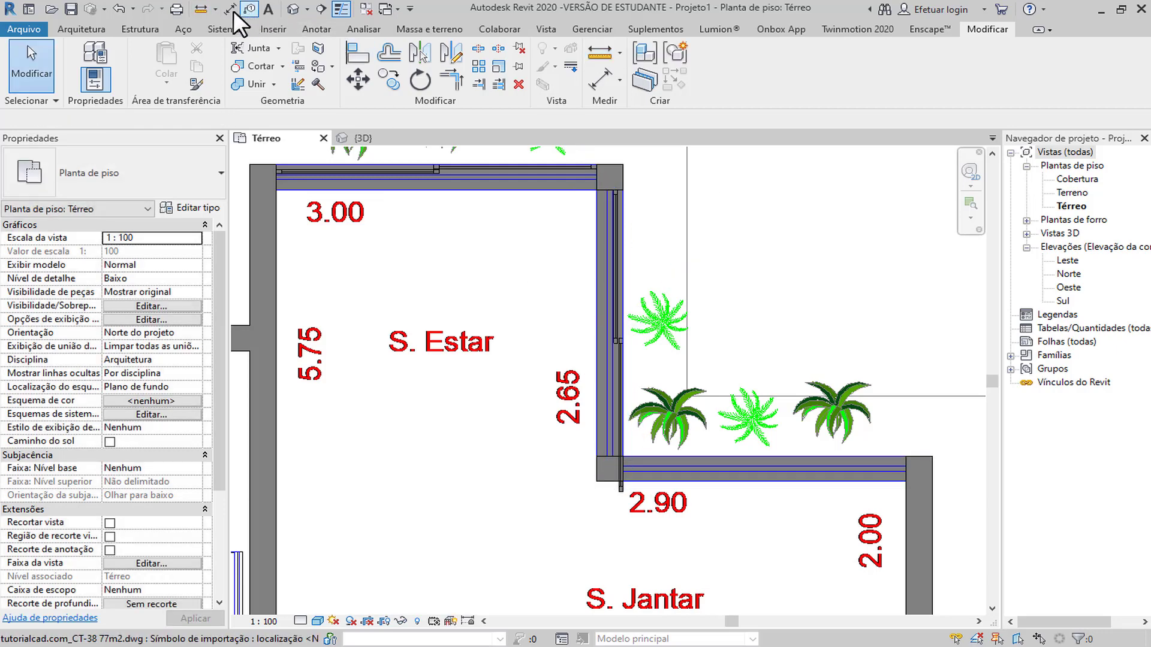
Start an aligned dimension and set its wall reference preference to Faces da parede.
scroll(426, 203, down, 3)
scroll(609, 300, down, 2)
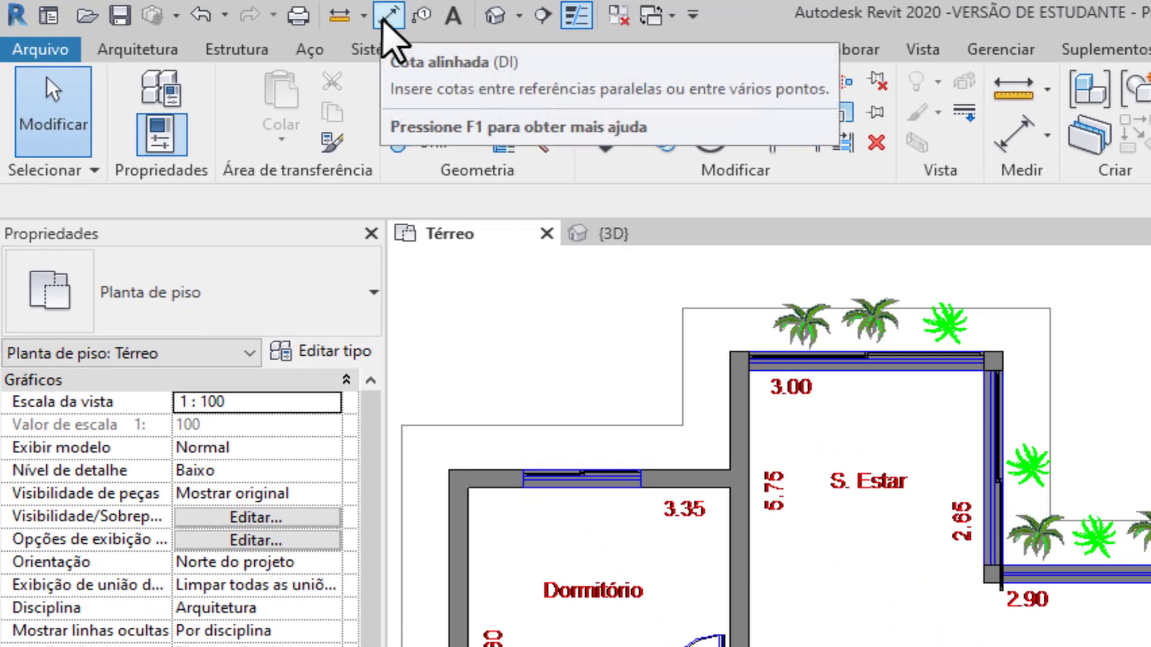
click(386, 23)
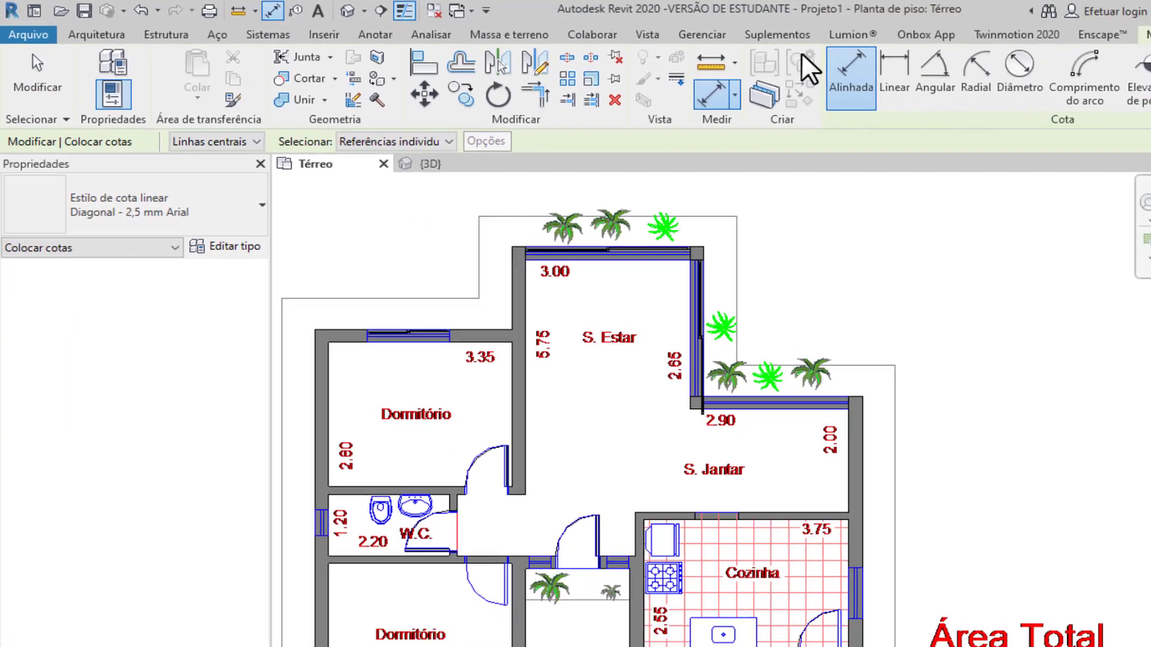
scroll(310, 381, up, 4)
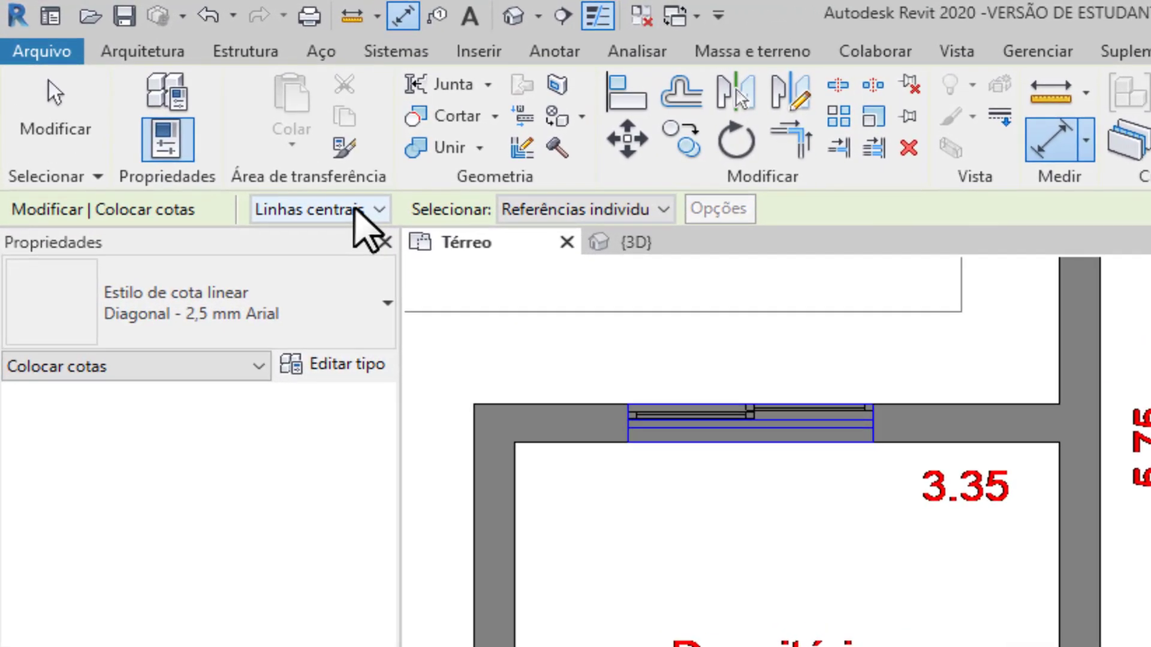
click(279, 164)
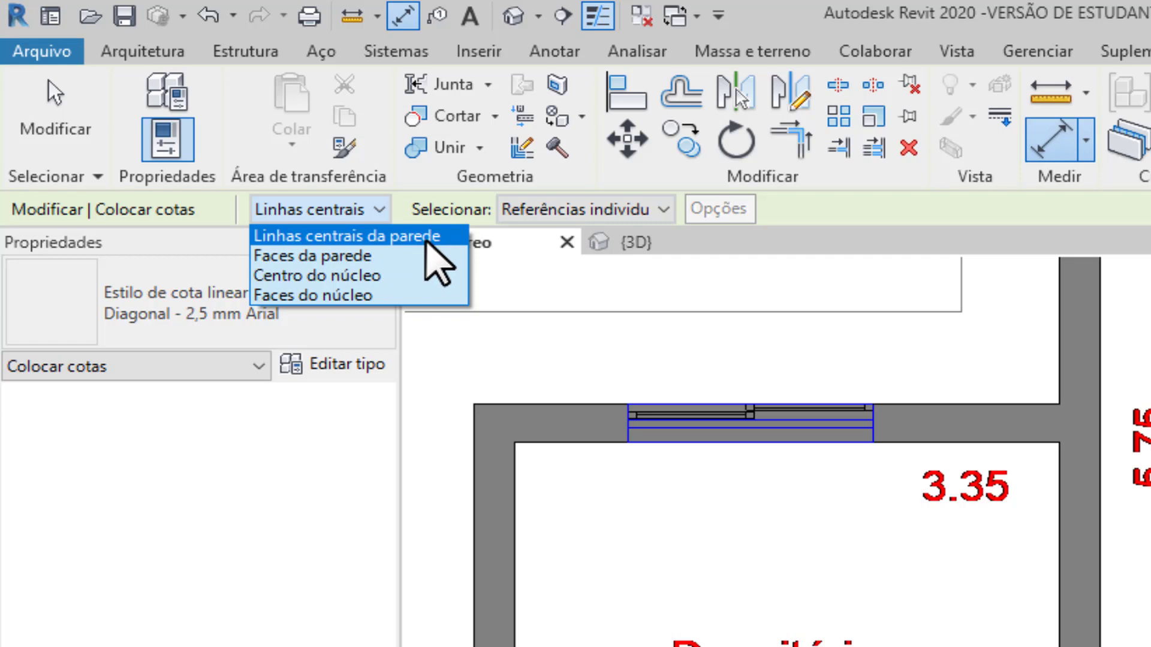
click(405, 256)
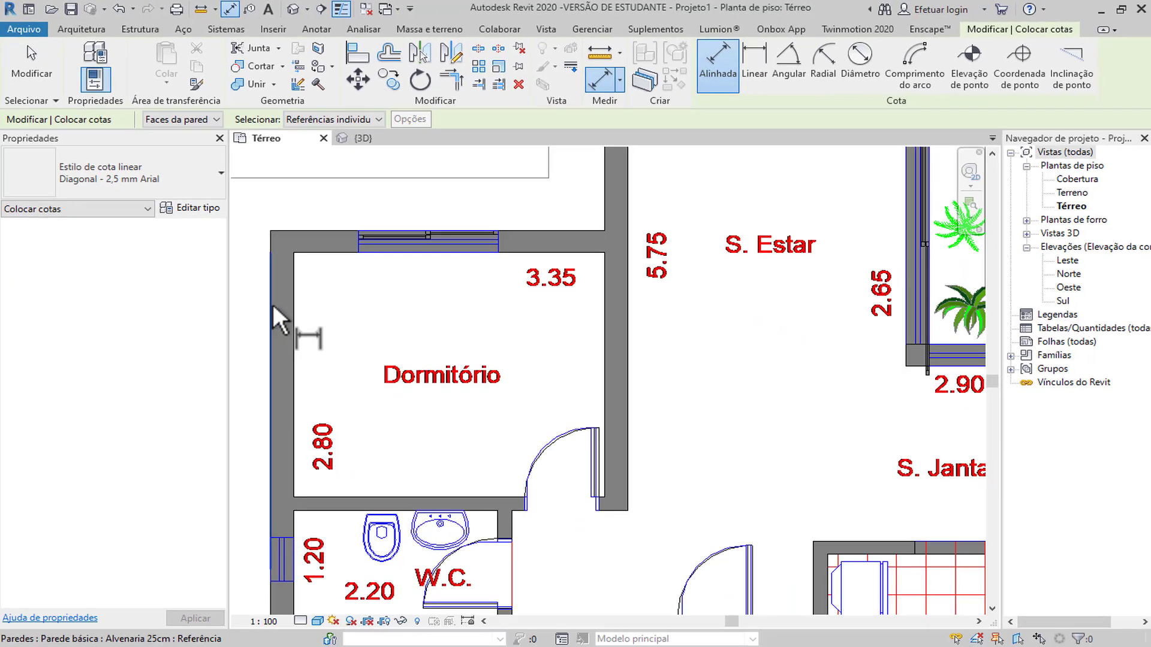
Dimension the horizontal wall thicknesses and room widths from the upper Dormitório through S. Estar to S. Jantar's outer wall, placing the string above the plan.
click(273, 307)
click(294, 319)
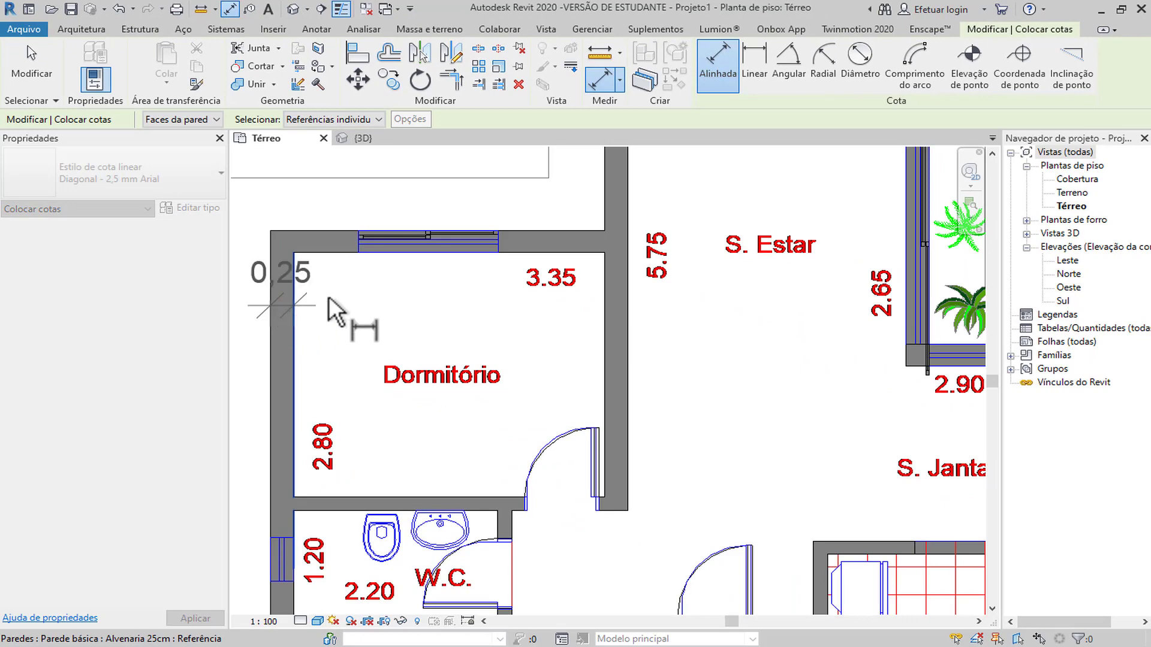
scroll(334, 309, down, 2)
click(534, 304)
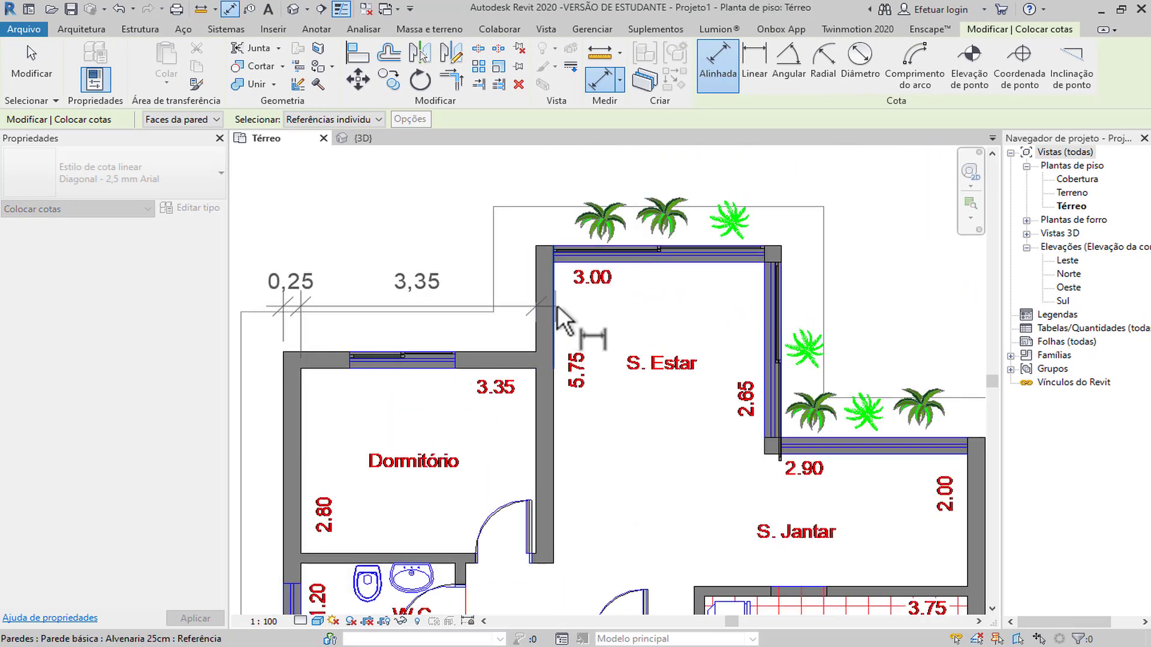
click(552, 316)
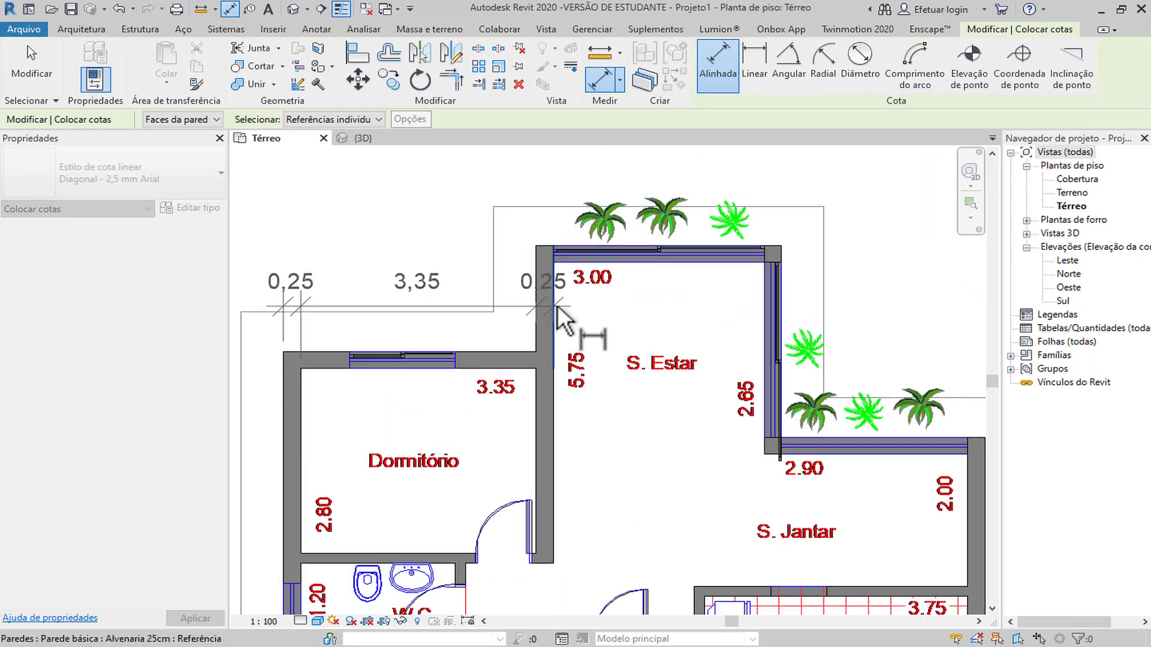
click(764, 318)
click(790, 259)
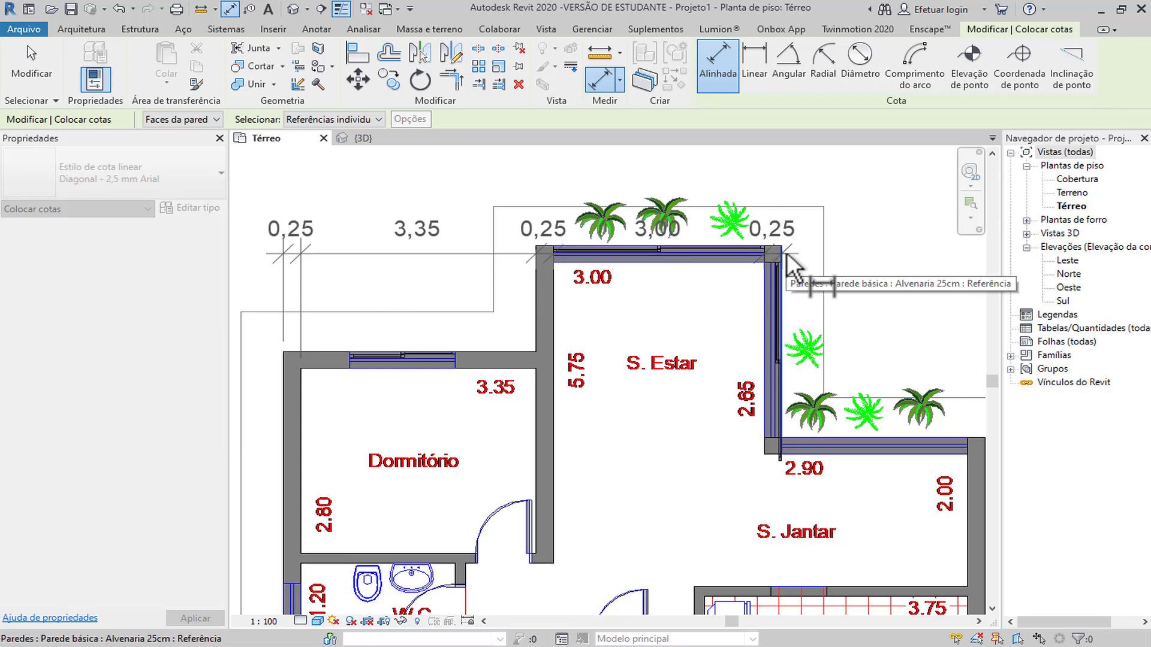
scroll(744, 278, down, 2)
click(858, 430)
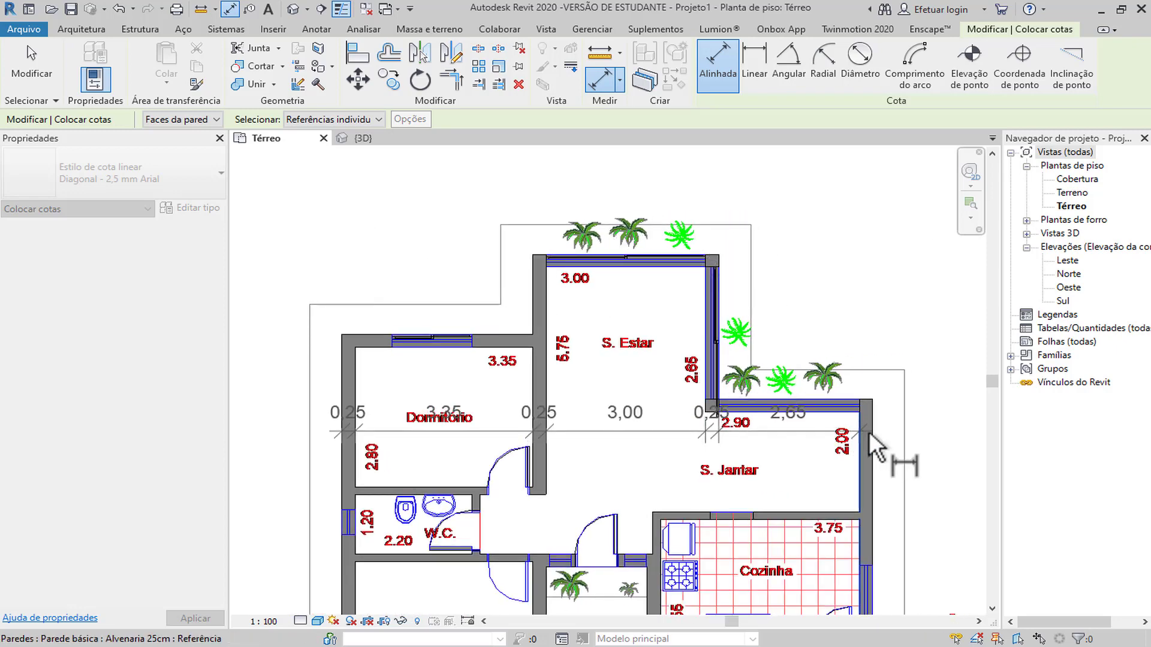
click(876, 434)
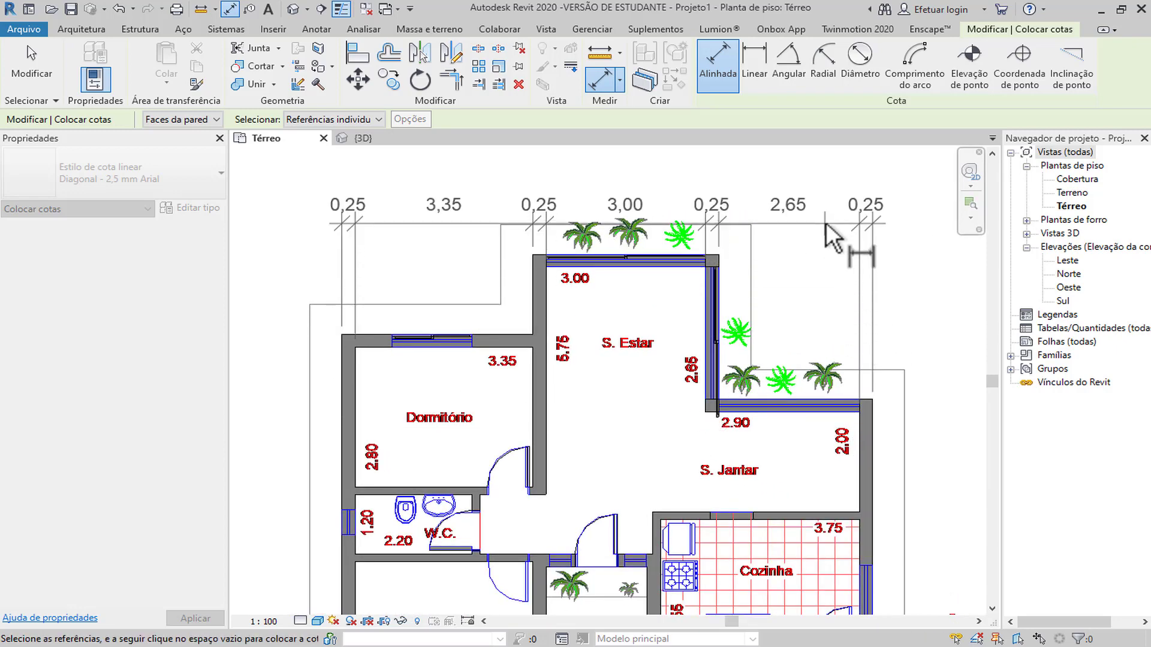
click(810, 207)
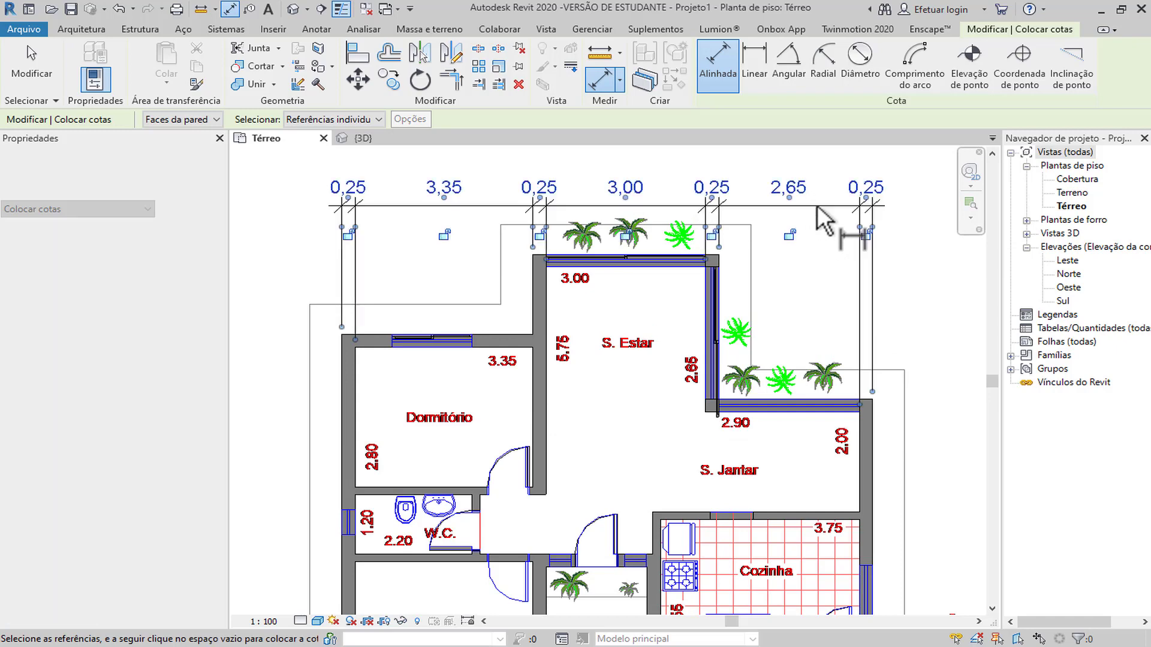
Begin a vertical dimension string through both faces of S. Estar's upper wall and both faces of S. Jantar's upper wall.
middle_drag(763, 290, 686, 281)
scroll(683, 272, up, 2)
scroll(422, 267, up, 3)
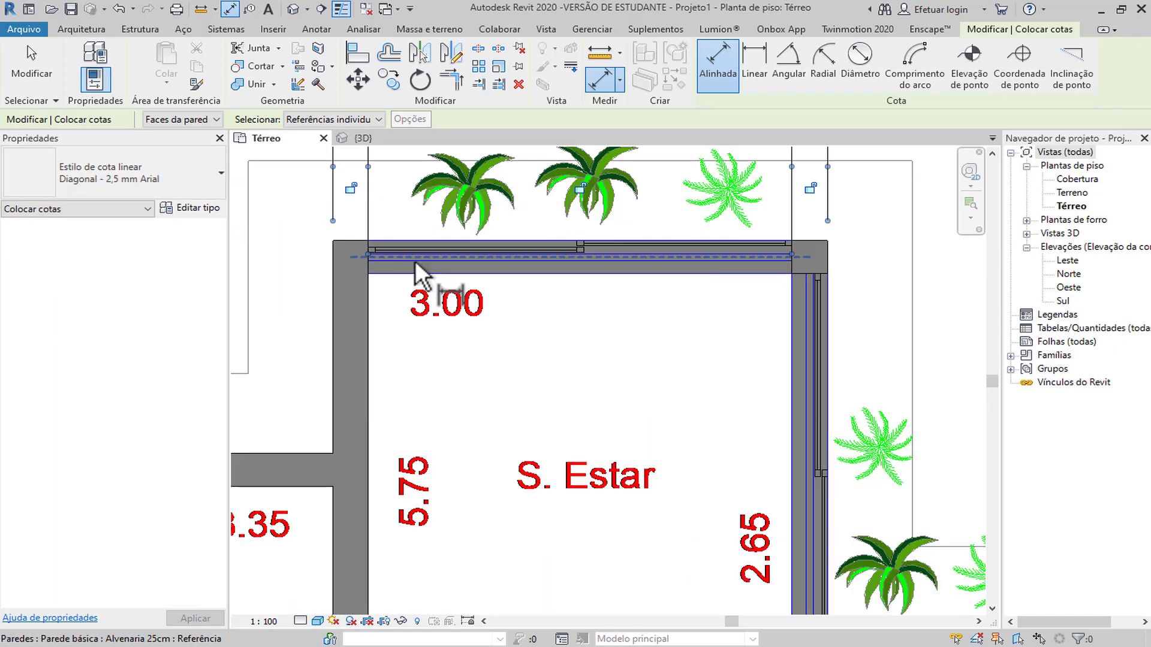
click(608, 286)
scroll(659, 296, down, 3)
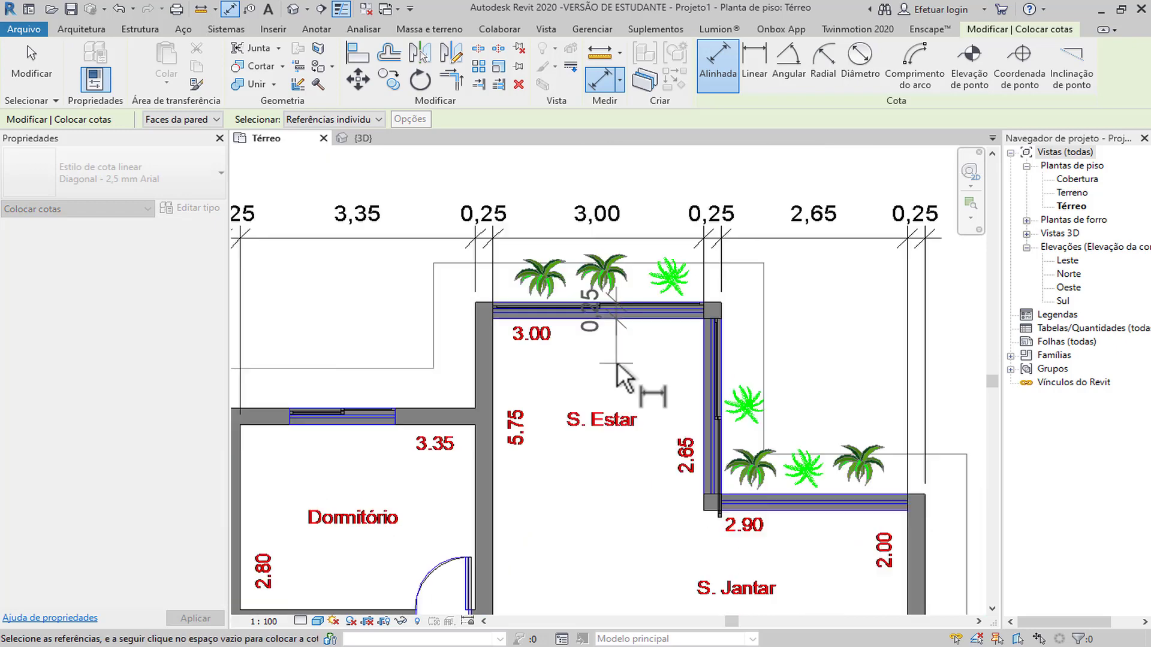
middle_drag(689, 303, 598, 287)
scroll(731, 395, up, 2)
click(731, 405)
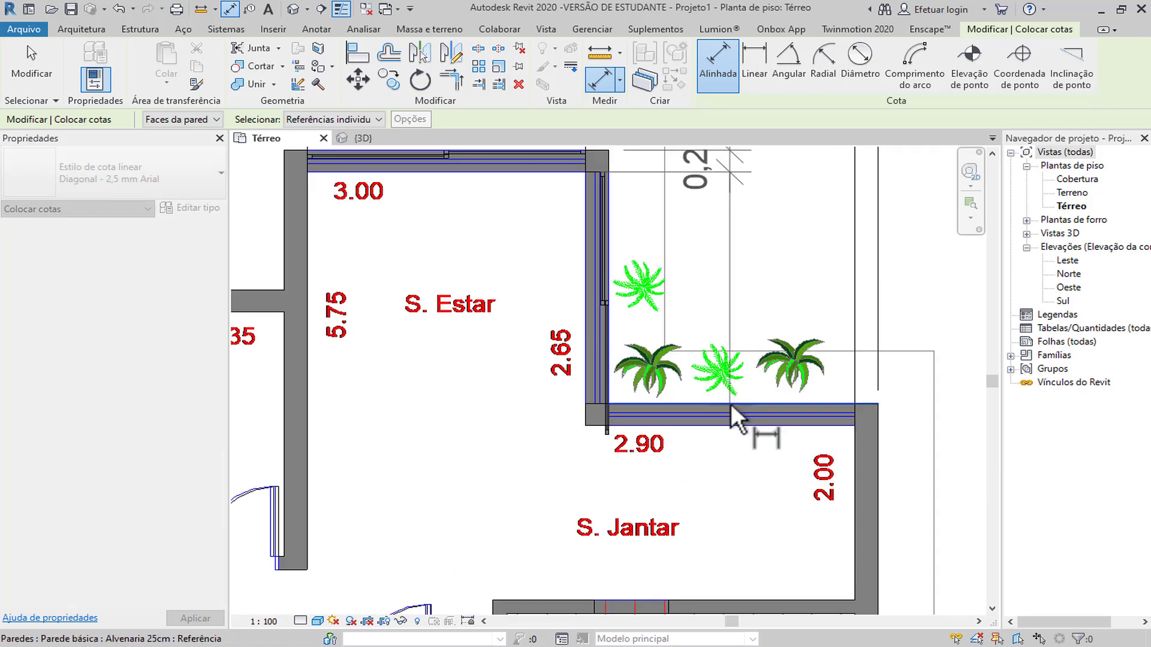
click(730, 426)
scroll(730, 425, down, 1)
middle_drag(730, 426, 677, 294)
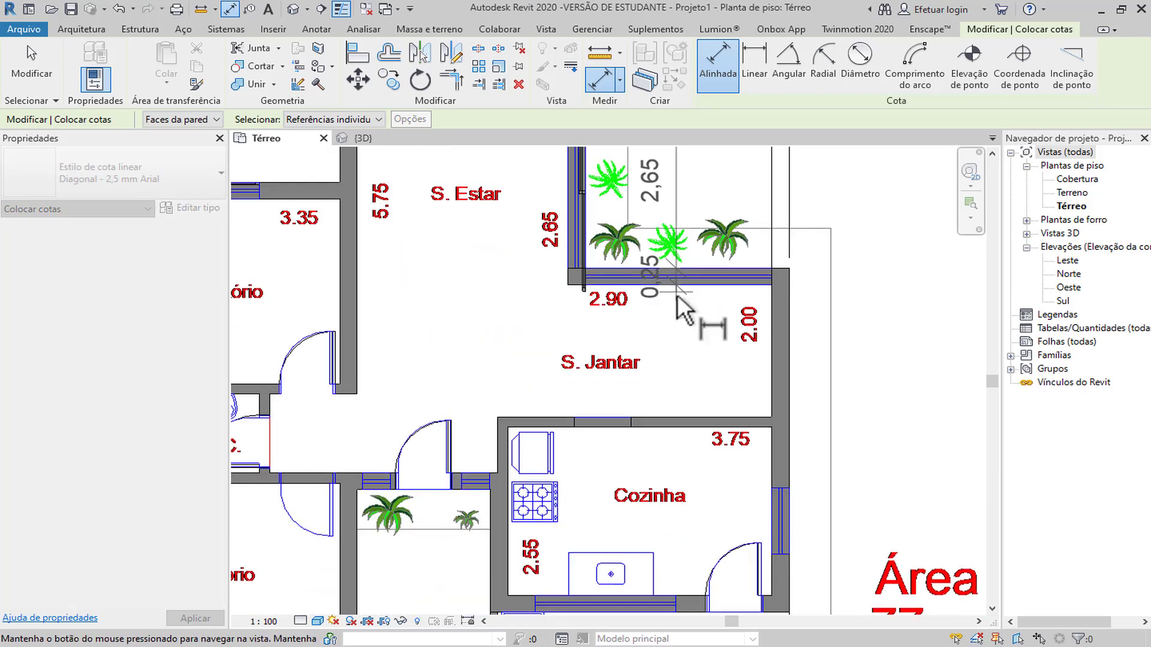
Continue the vertical string through the faces of Cozinha's upper and lower walls and the service area's lower wall, placing it beside the house.
click(675, 412)
click(676, 425)
scroll(677, 423, down, 1)
middle_drag(677, 423, 626, 235)
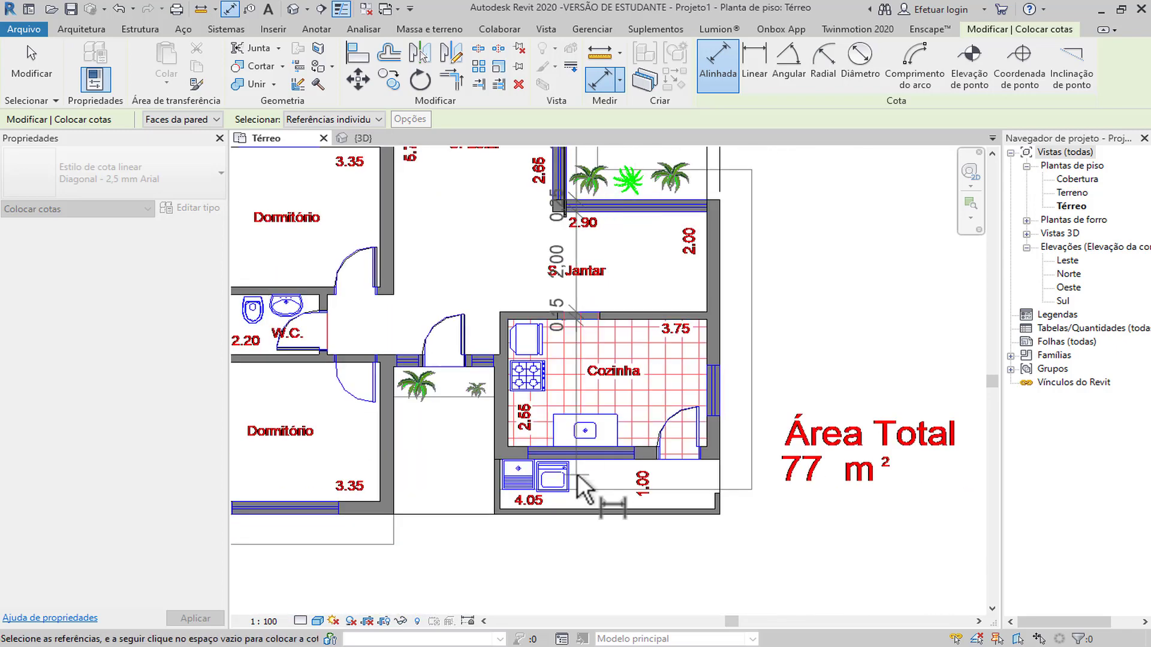
scroll(655, 431, up, 2)
click(676, 426)
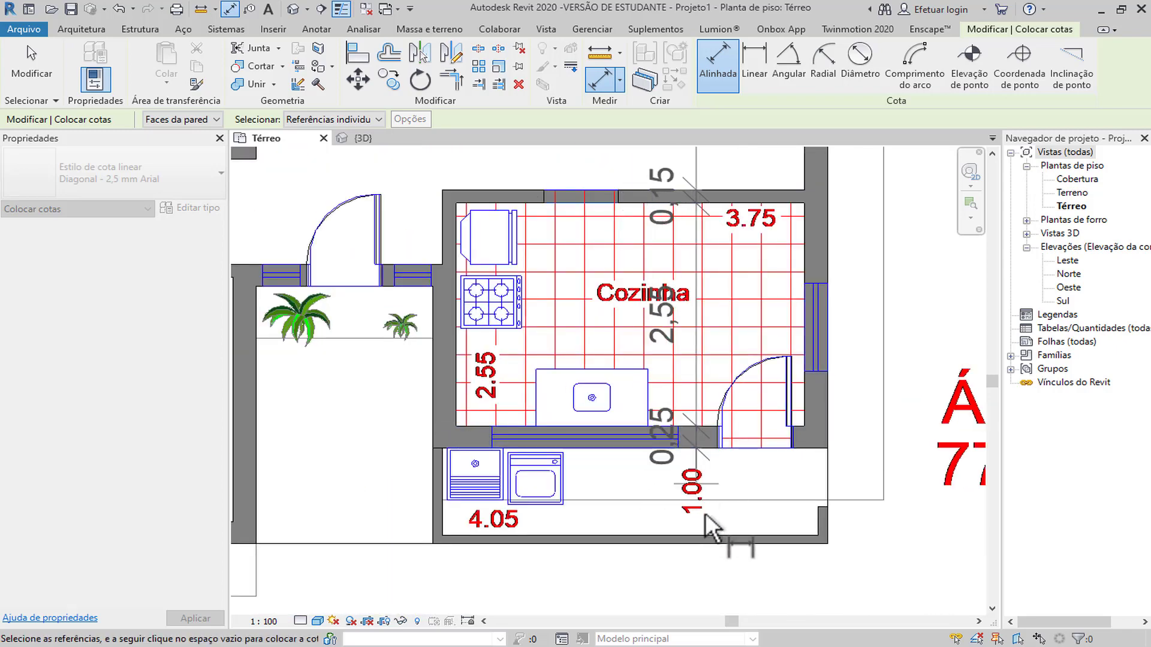
click(714, 534)
scroll(715, 434, down, 2)
middle_drag(714, 434, 591, 611)
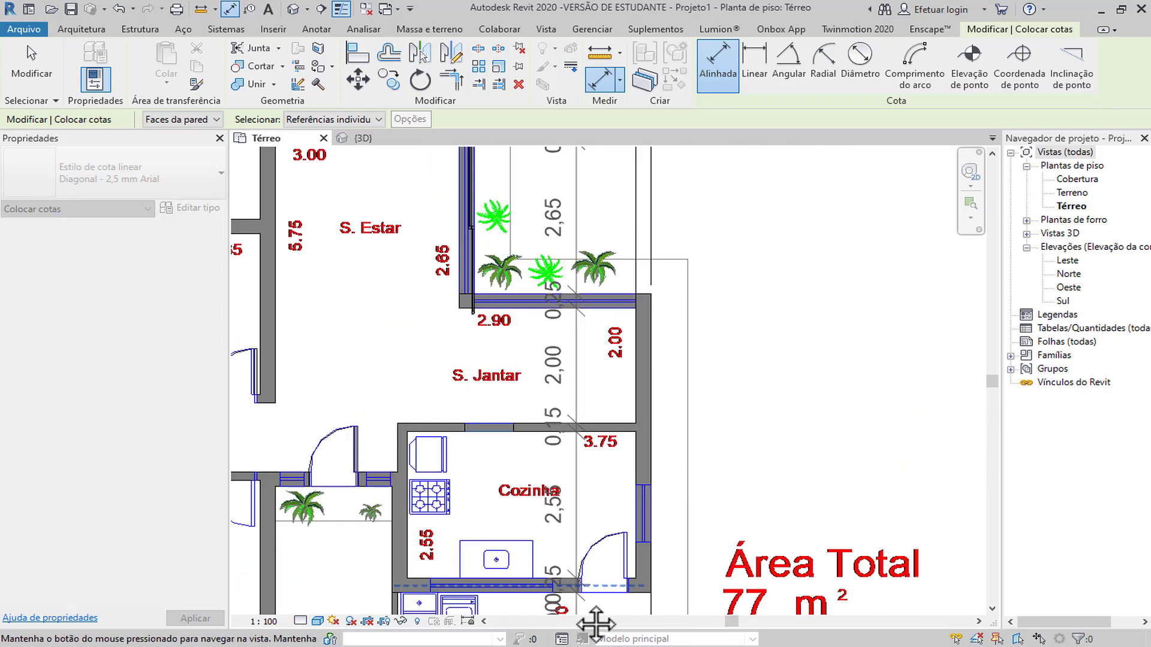
scroll(635, 540, down, 1)
click(698, 380)
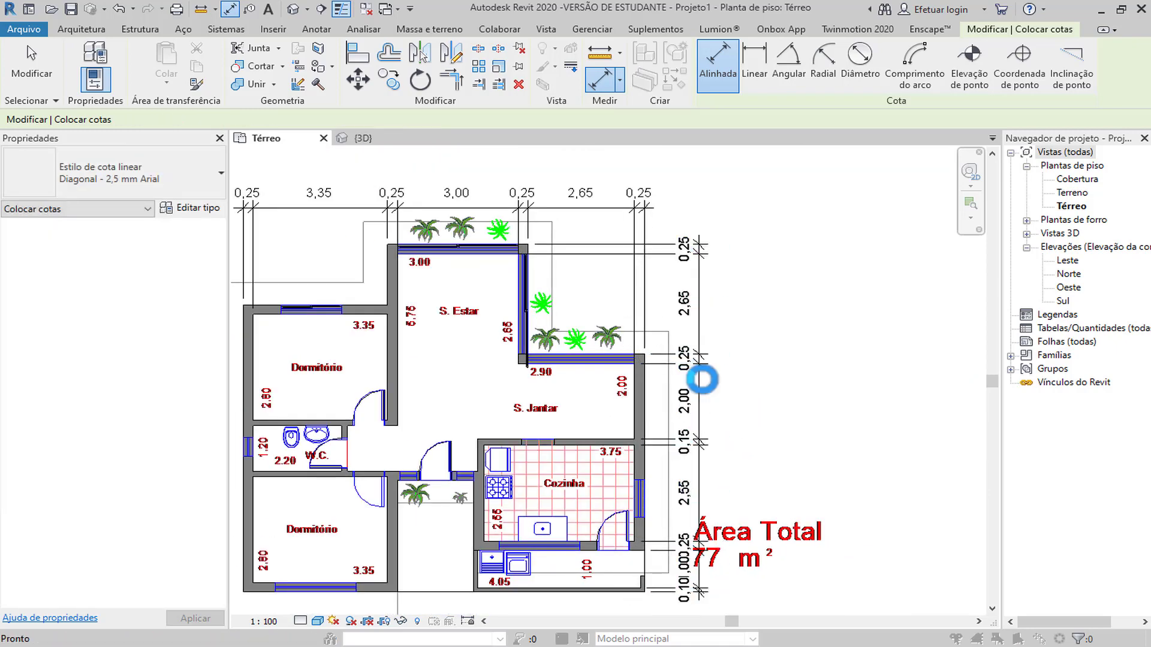
key(Escape)
scroll(634, 349, down, 1)
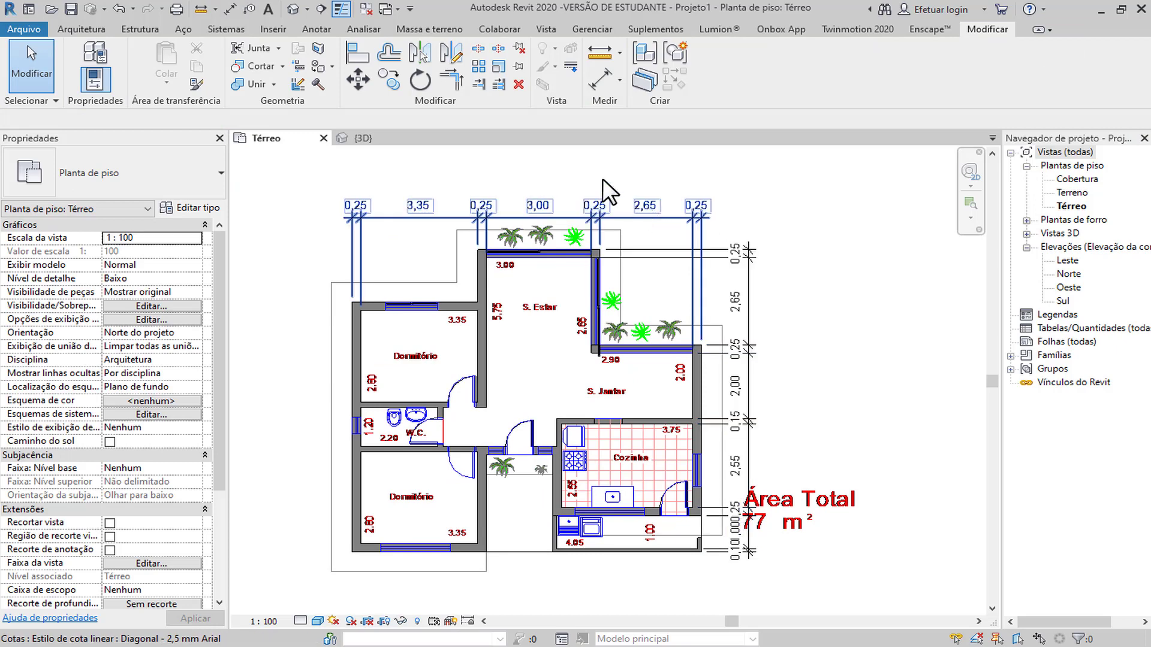
Save the project as Projeto1 in the Curso Básico folder.
click(72, 8)
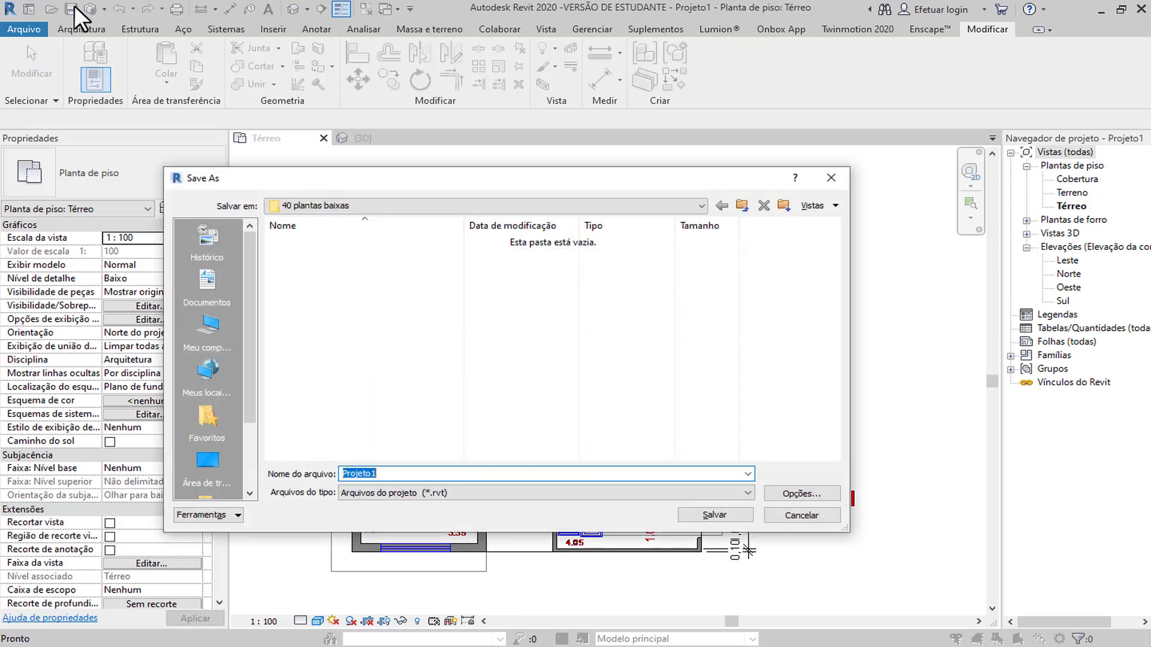
click(741, 206)
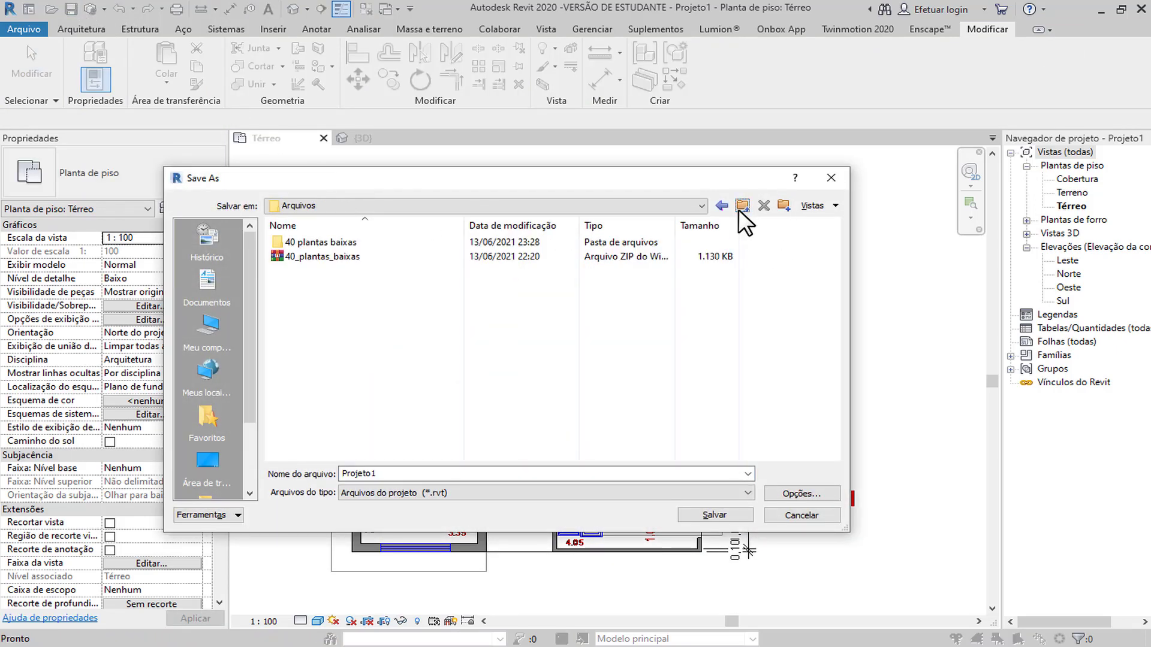
click(741, 205)
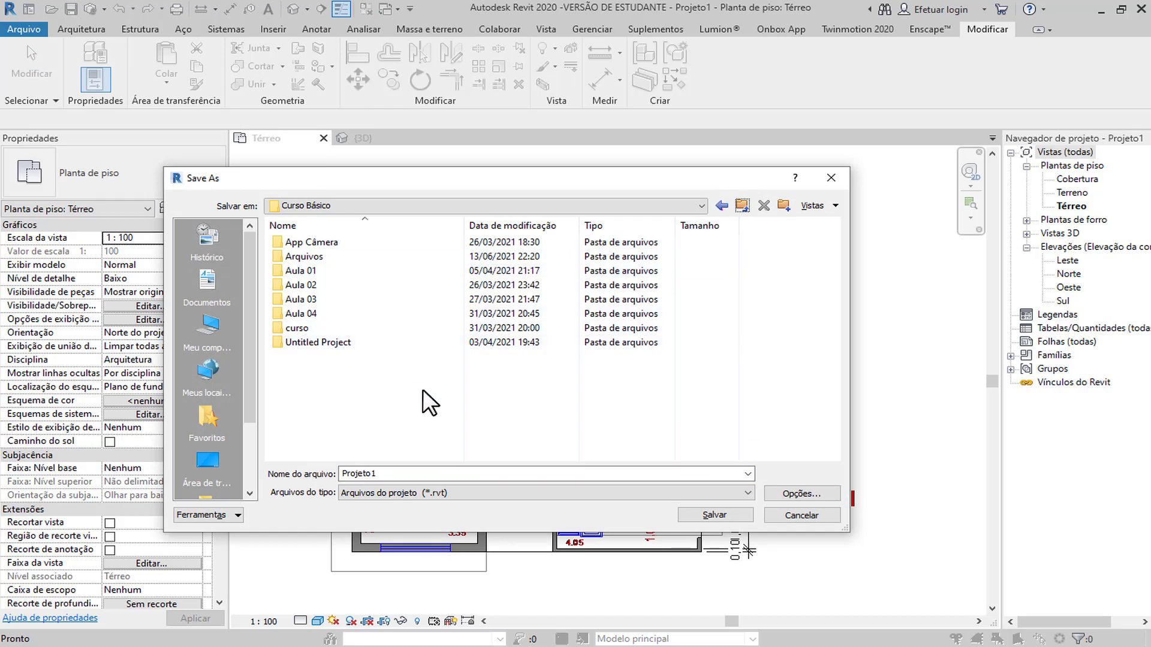
click(442, 473)
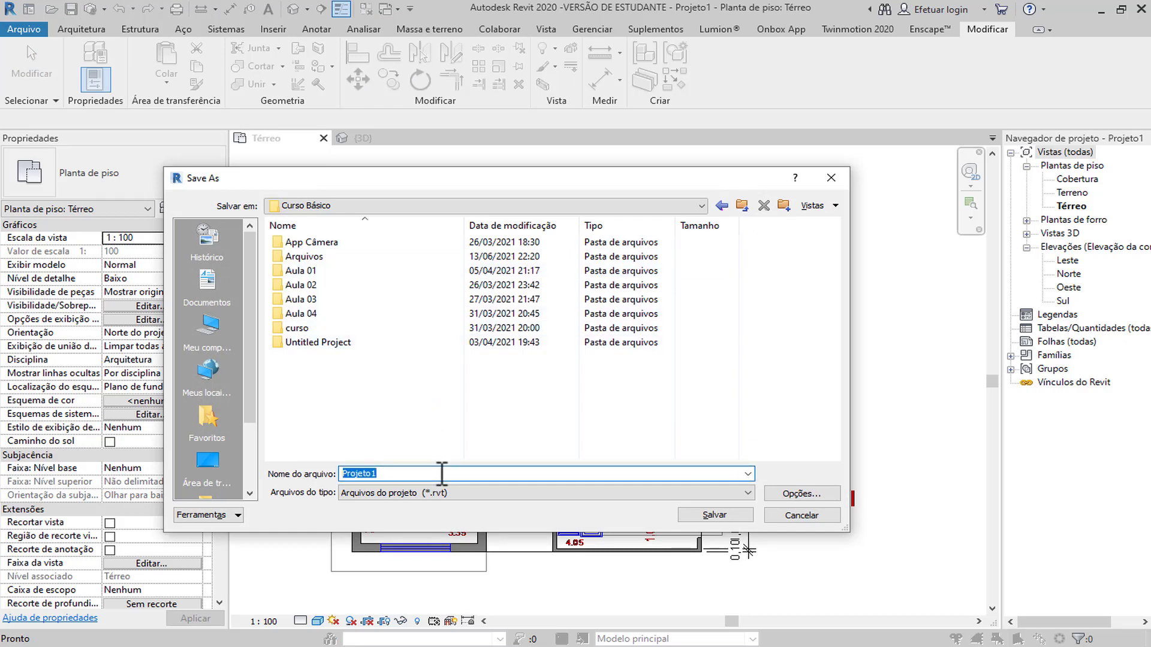
key(Return)
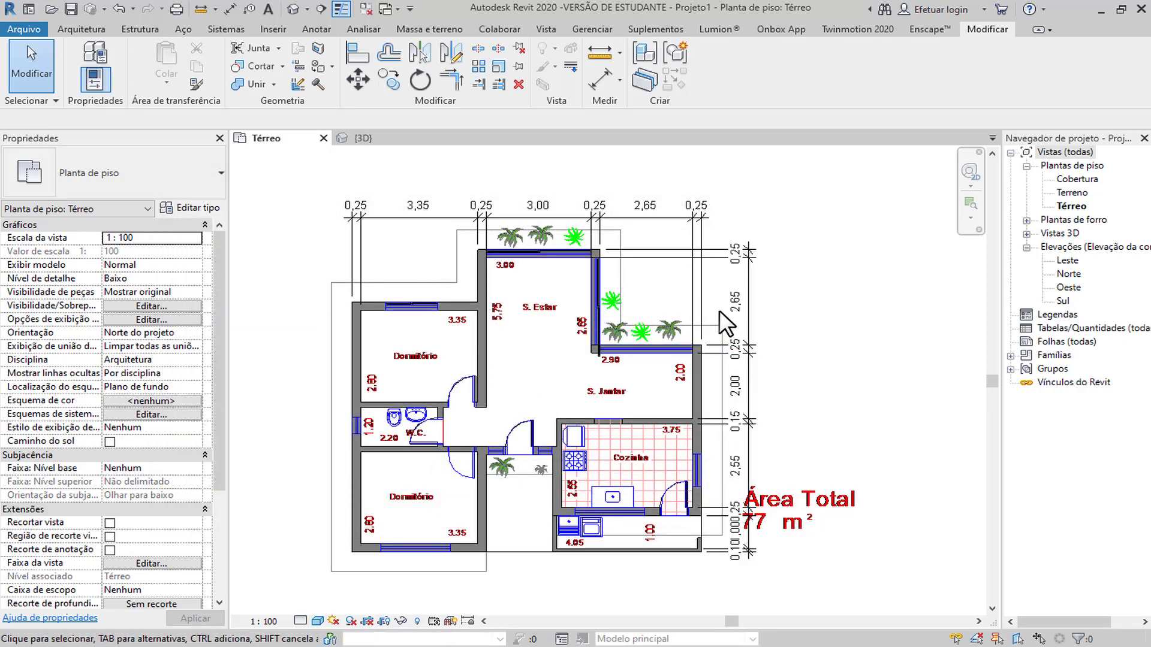
In the vertical string's dimension type, set Extensão da linha de cota to 0 mm and Controle de linha de chamada to Fixo para a linha de cota.
click(749, 271)
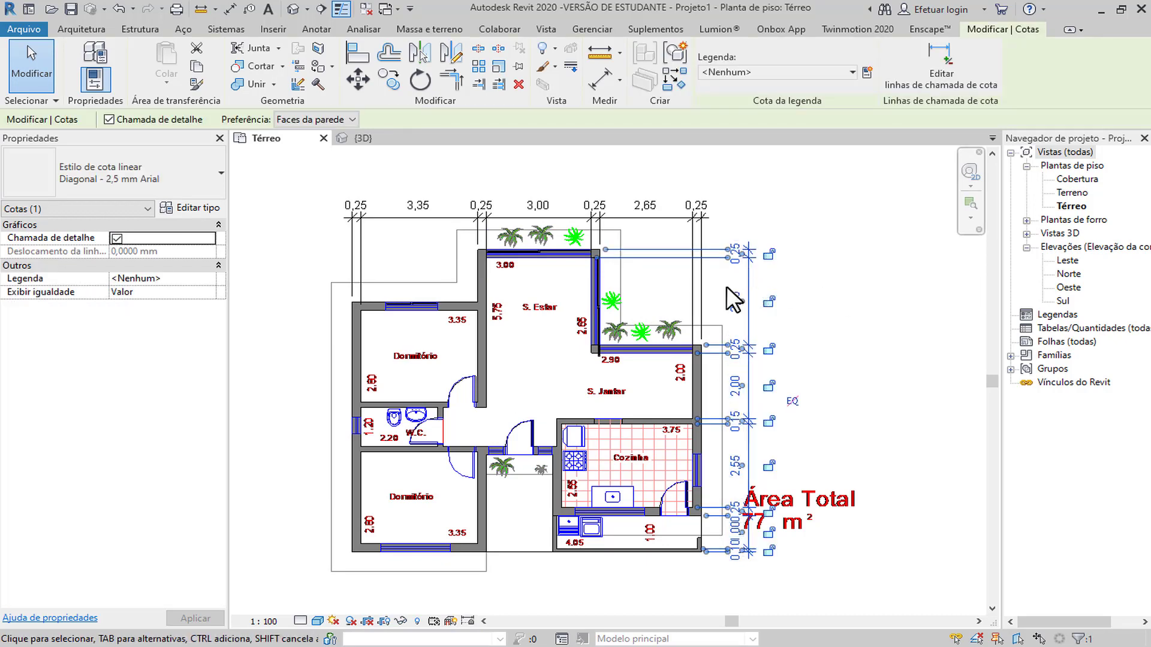
click(196, 208)
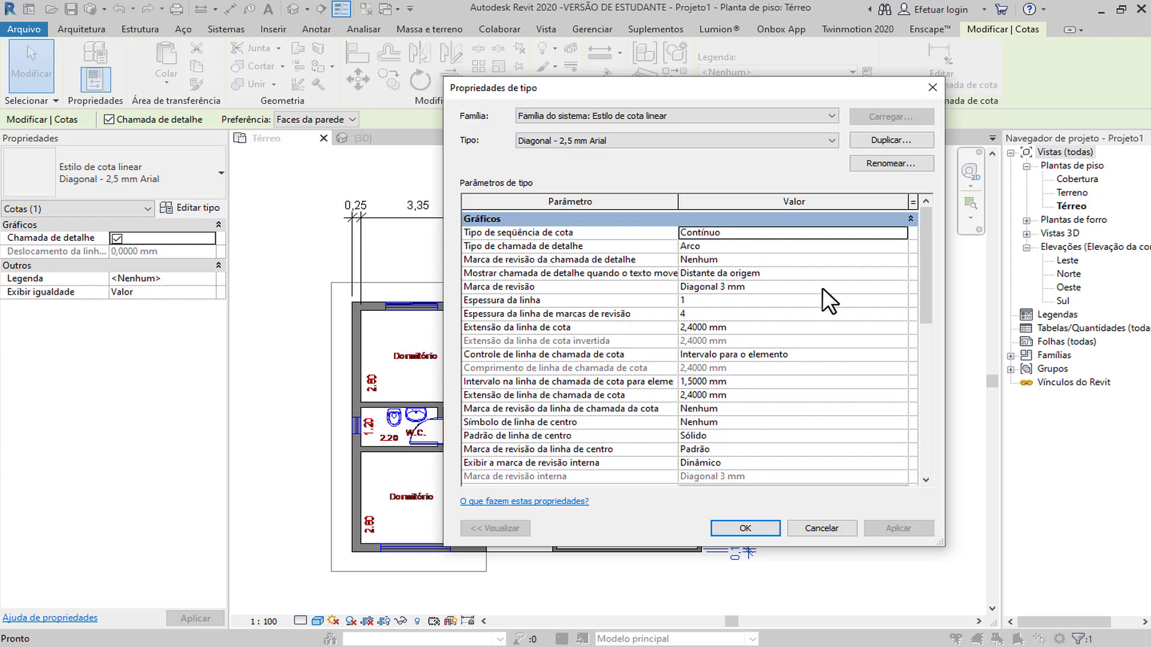
scroll(822, 286, down, 3)
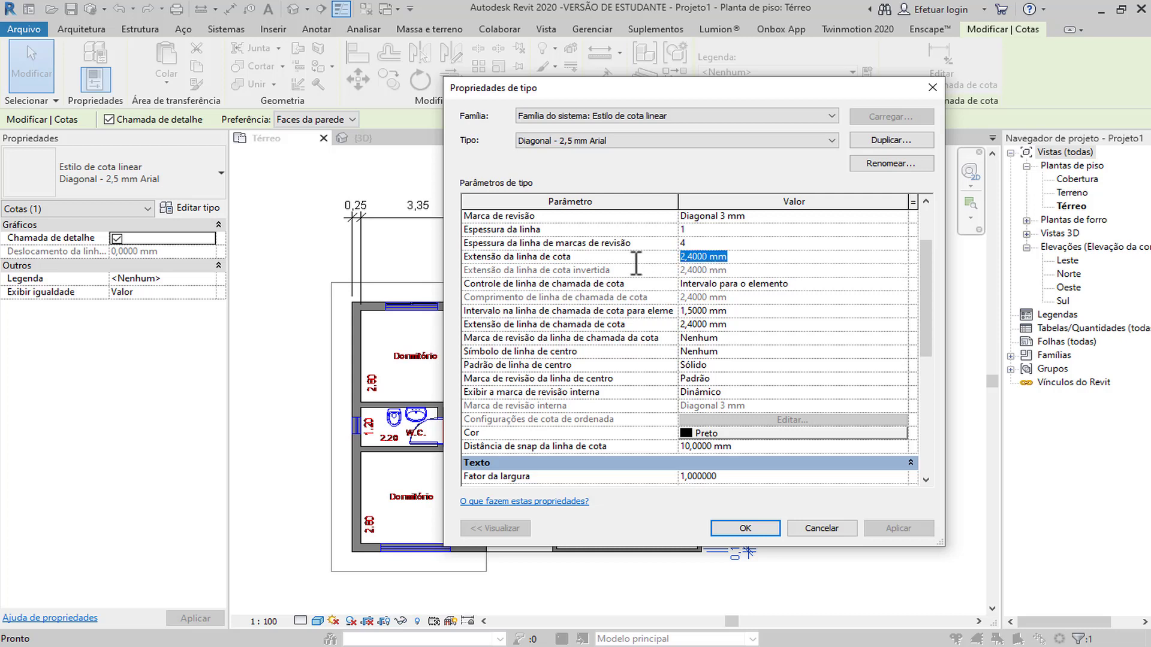
text(0)
click(855, 283)
click(901, 283)
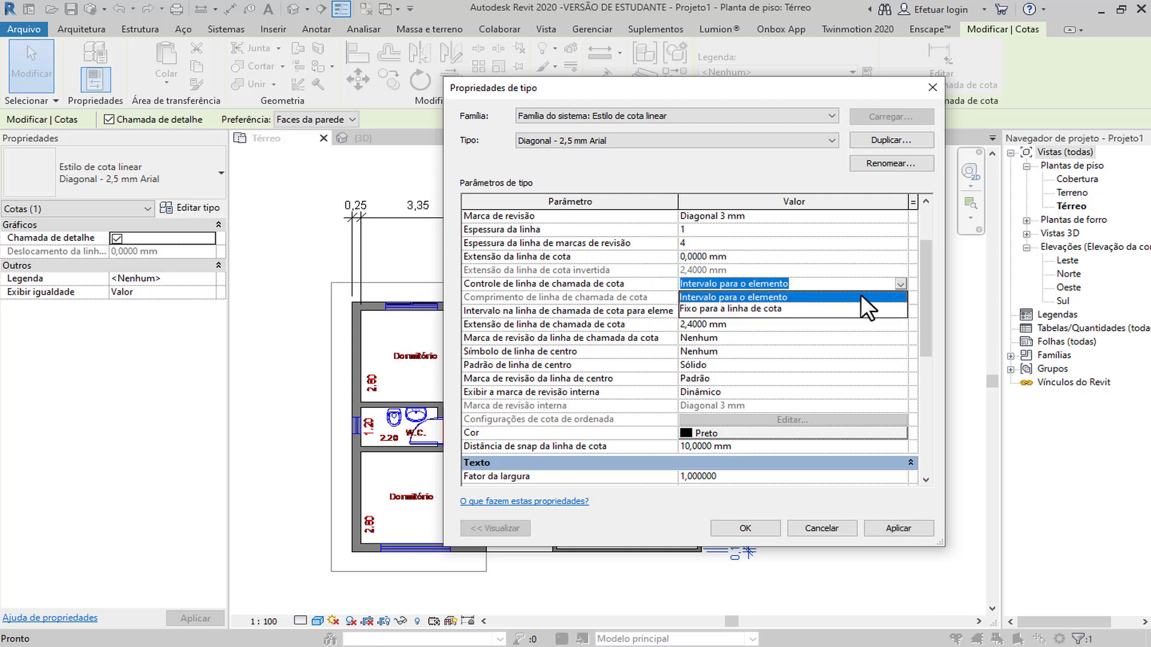
click(787, 307)
click(753, 257)
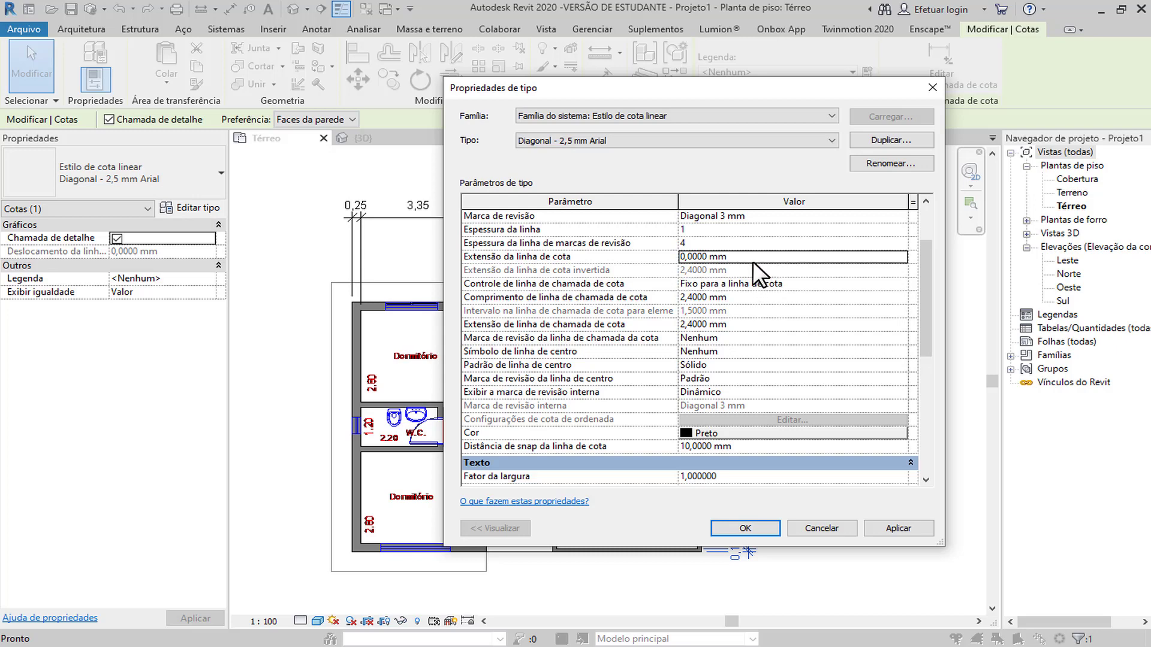
Set the witness lines' Comprimento and Extensão to 0 mm in the dimension type and apply the changes.
click(767, 296)
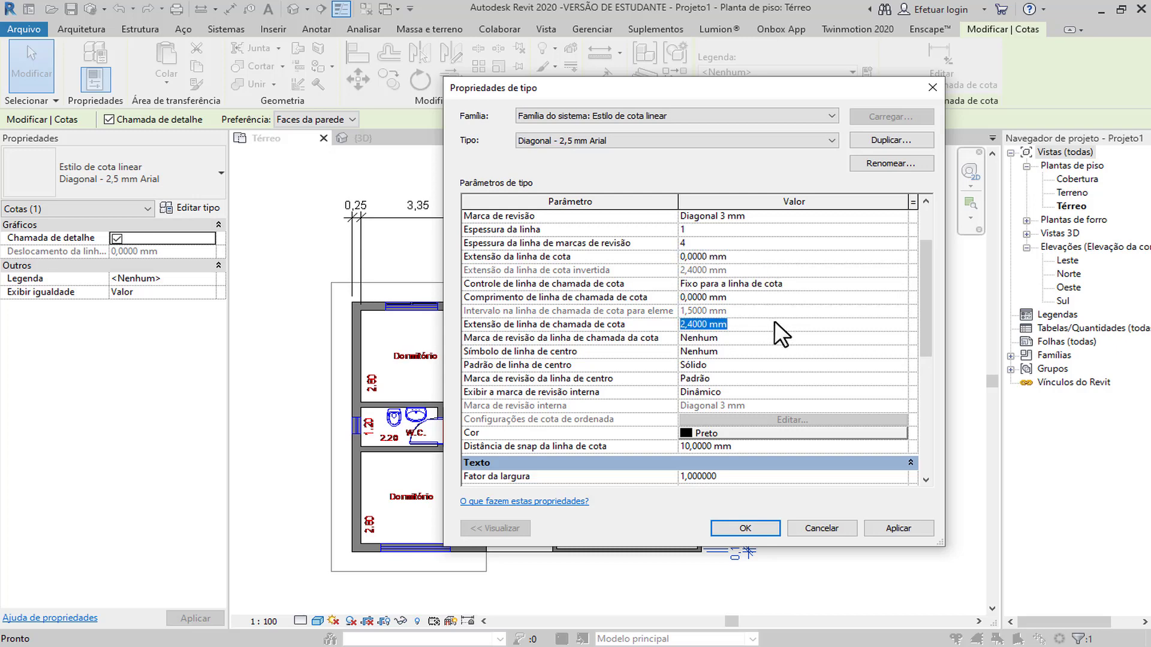
text(0)
key(Tab)
scroll(782, 360, down, 1)
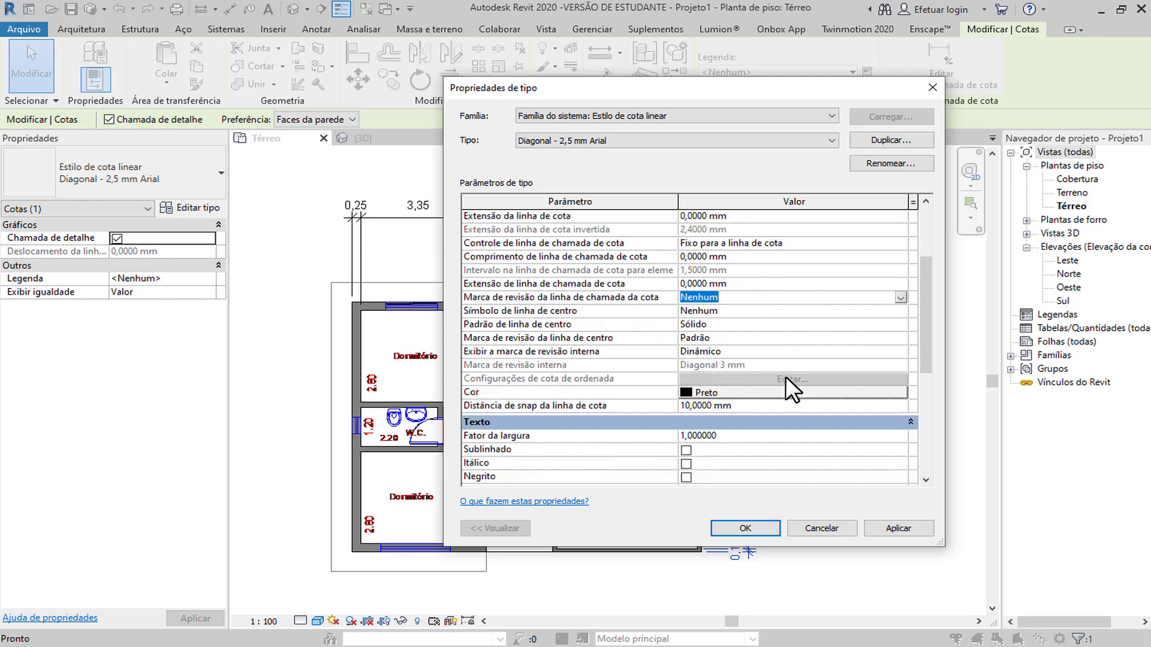
scroll(786, 376, down, 4)
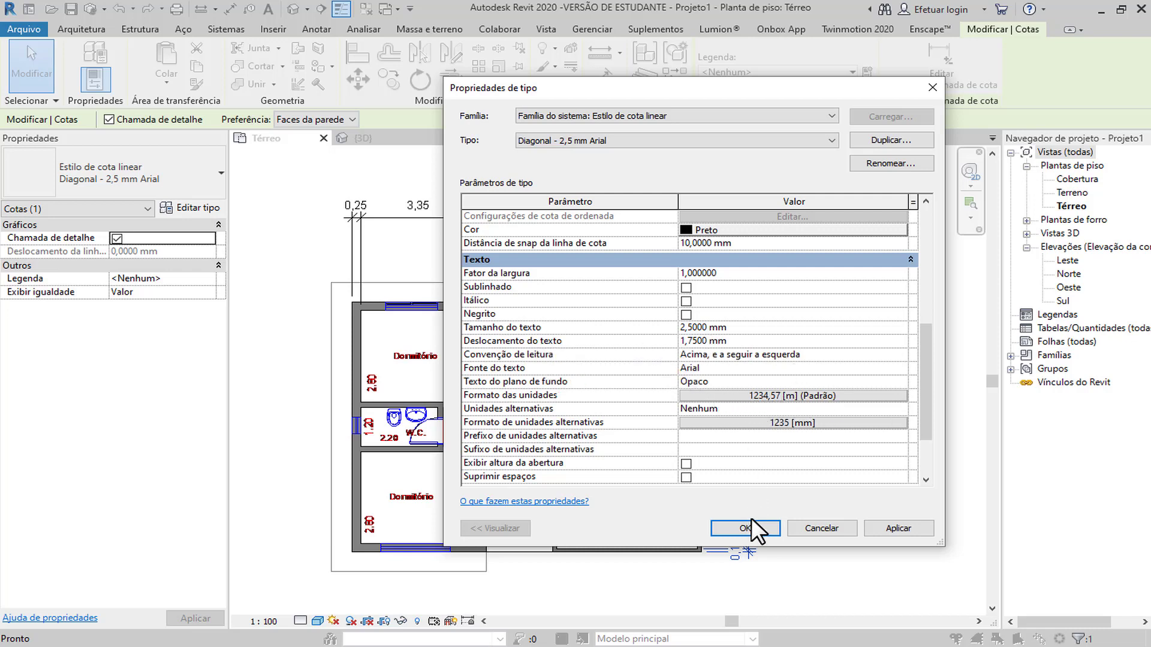
click(901, 522)
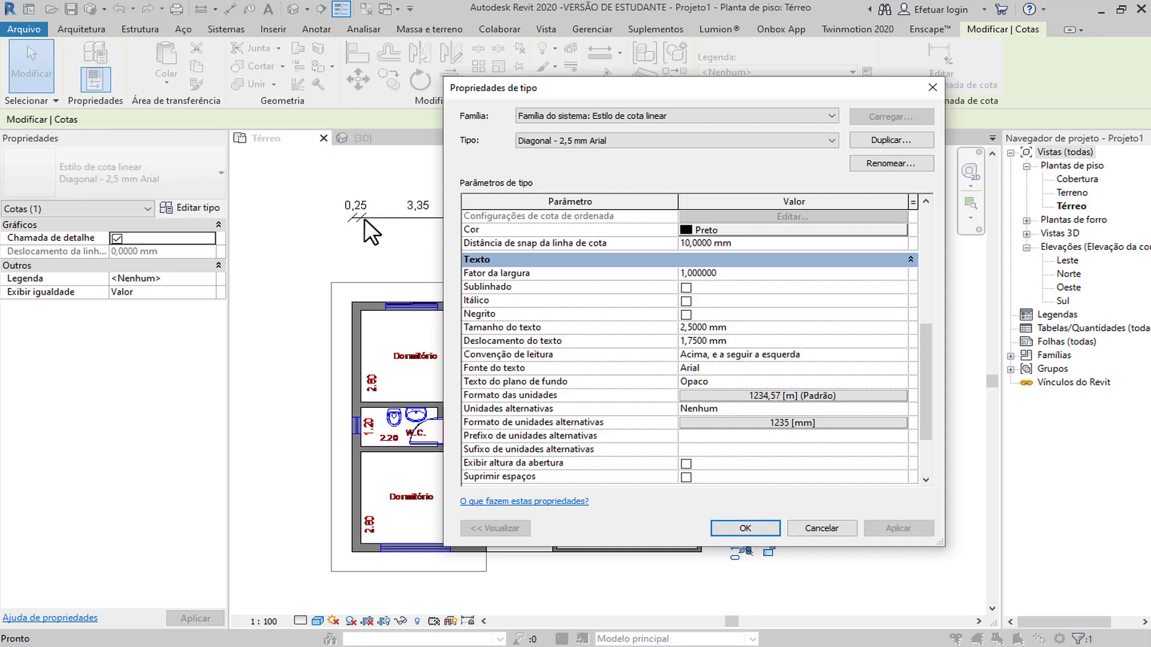
Accept the dimension type's settings and deselect the vertical dimension string.
click(754, 530)
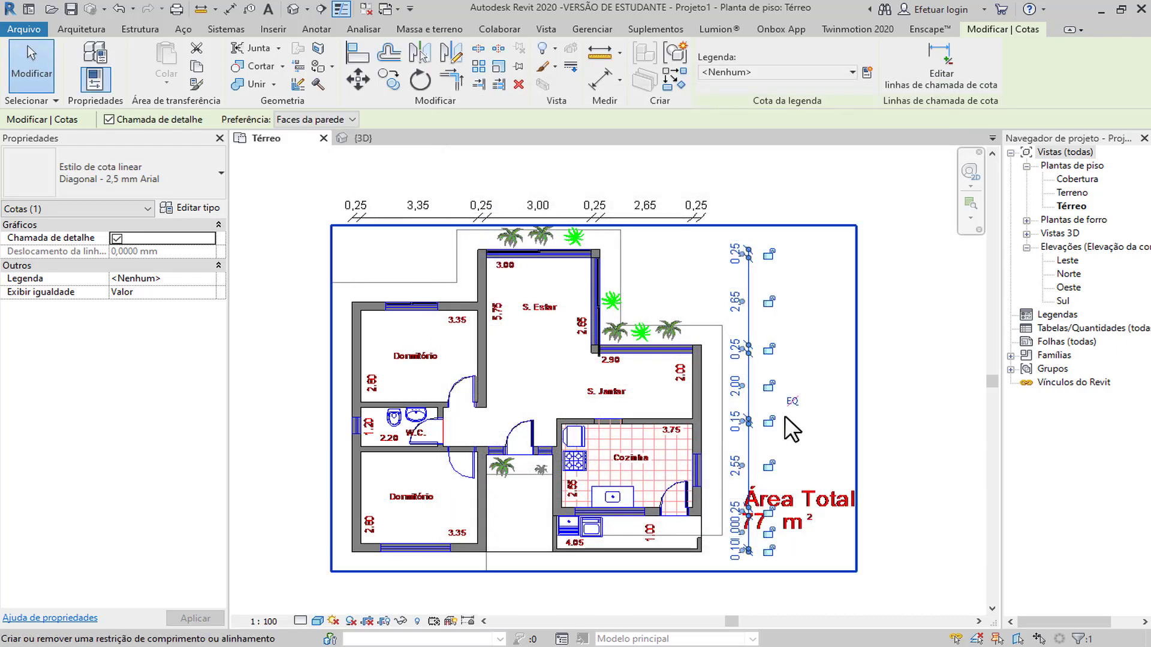
click(886, 336)
scroll(751, 322, up, 3)
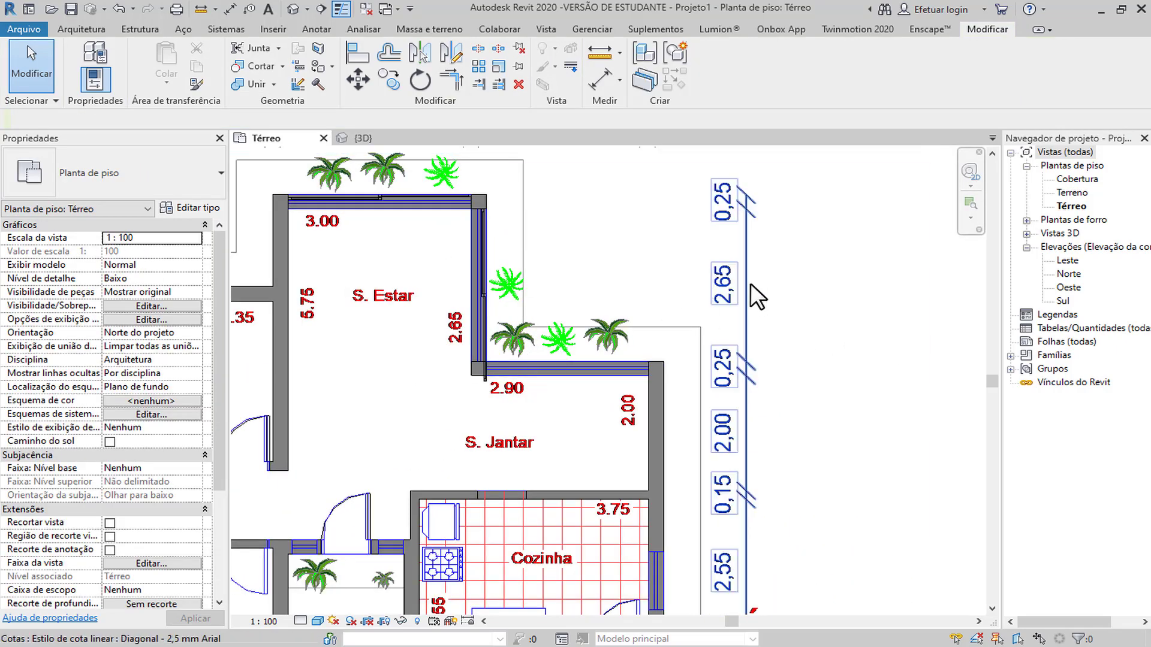
Duplicate the type of the window in S. Estar's outer side wall as Janela de correr - 2 Painéis 265x100.
click(481, 274)
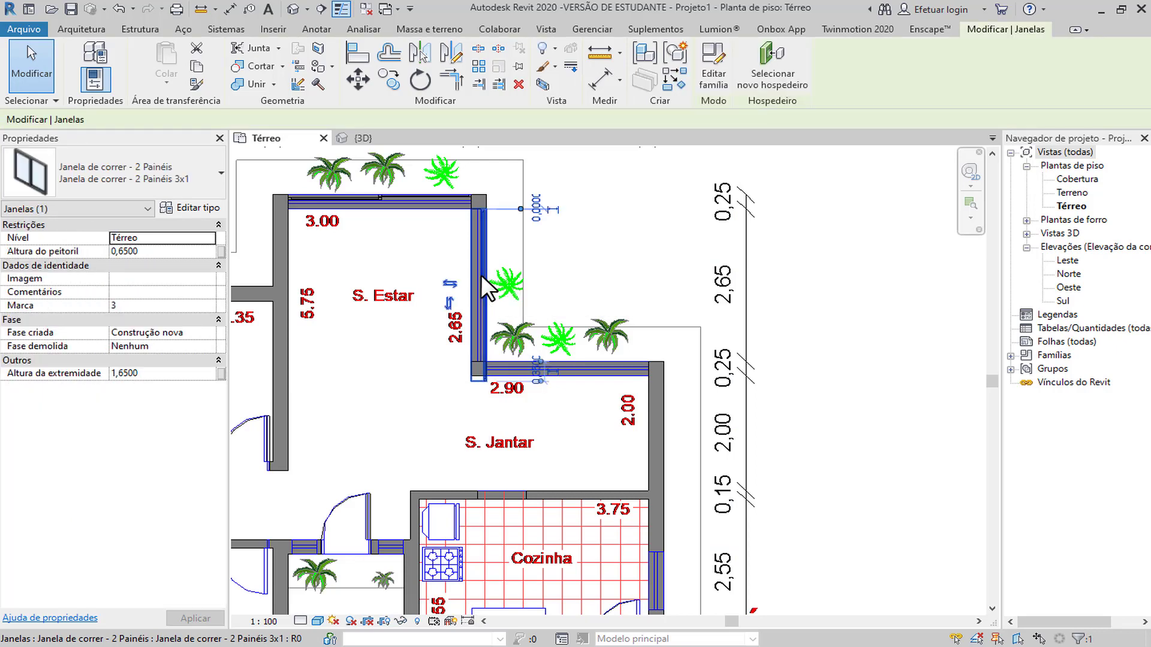
click(192, 206)
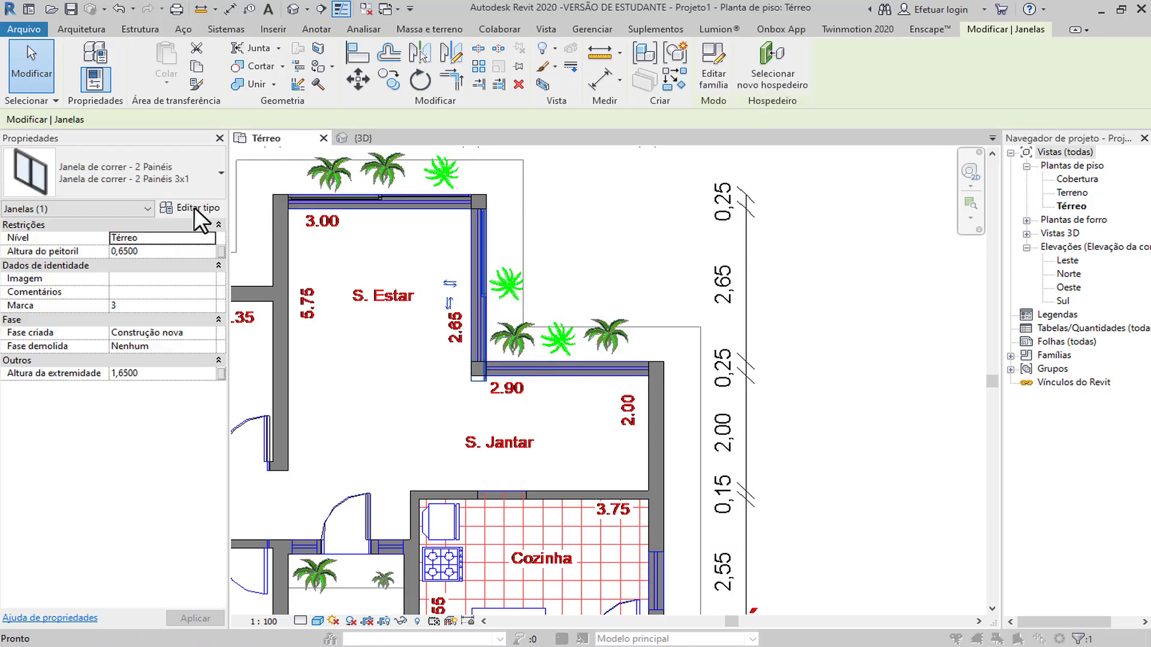
click(893, 138)
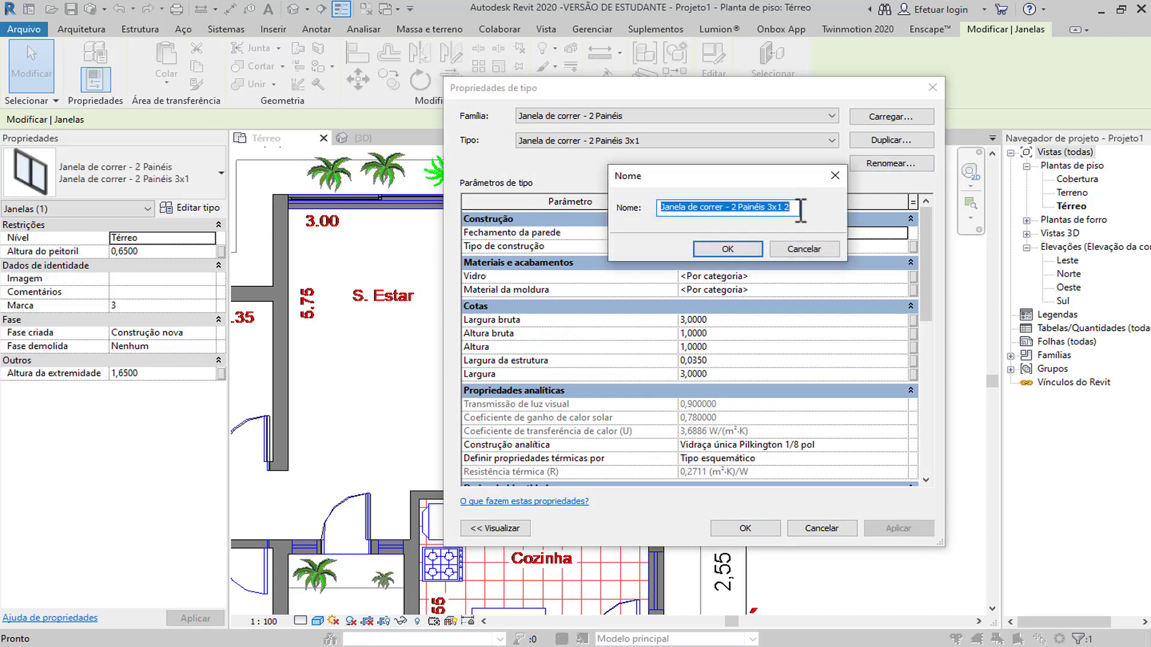
drag(771, 206, 833, 205)
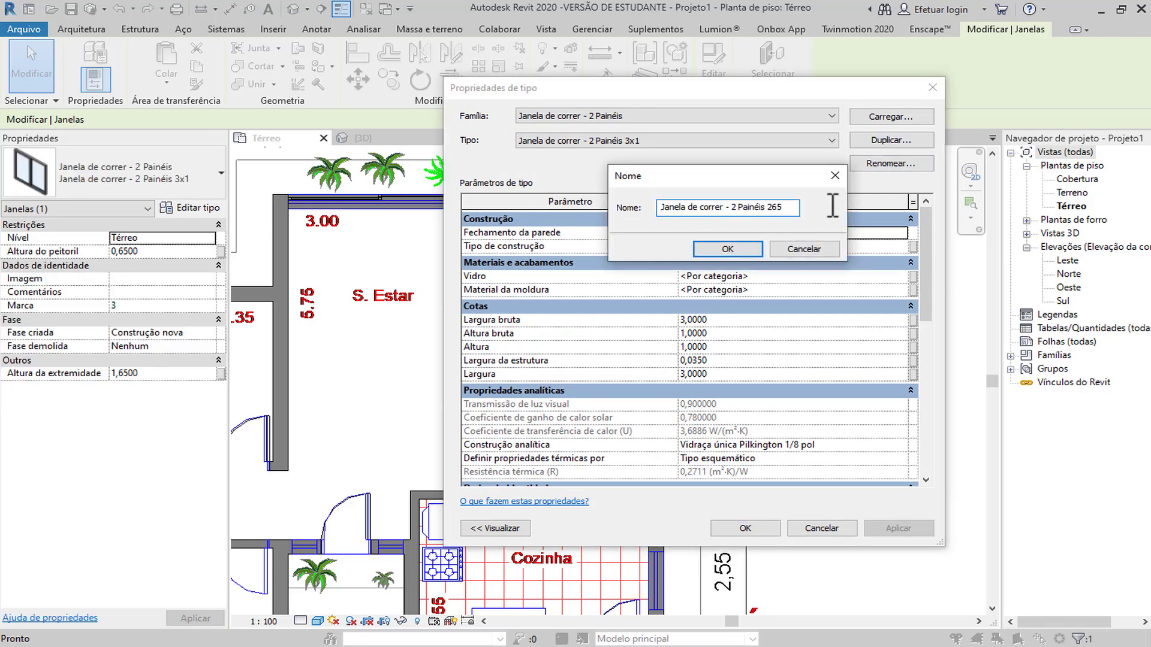
text(265x100)
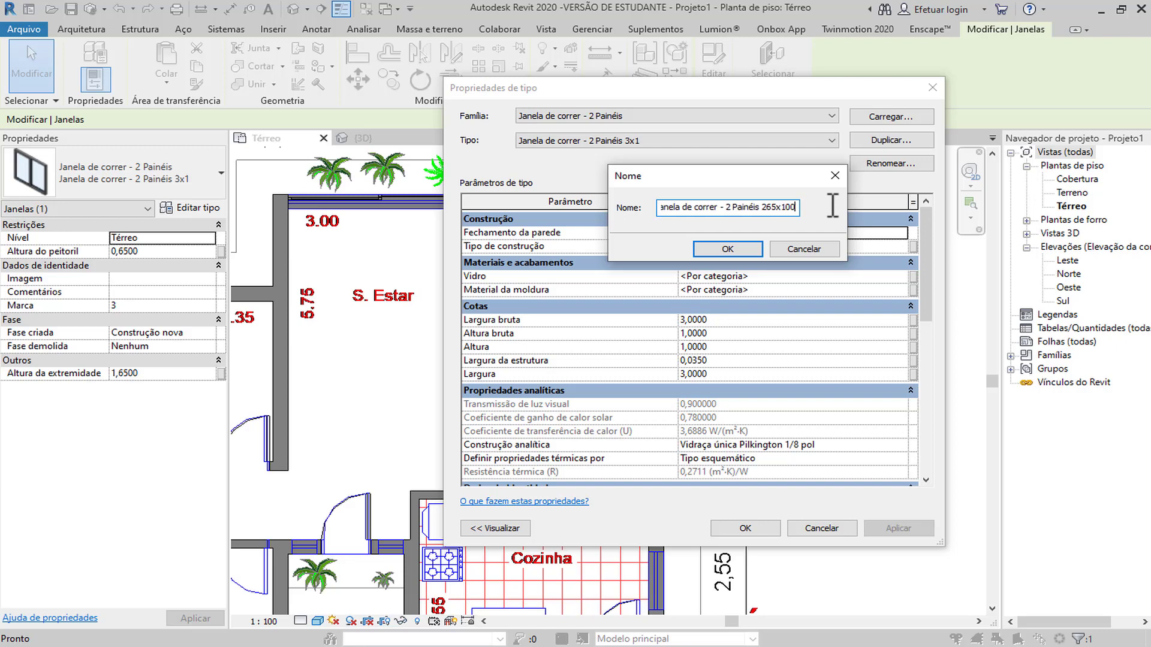
key(Return)
Set the new window type's Largura bruta to 2,65 and apply it to the S. Estar window.
click(780, 319)
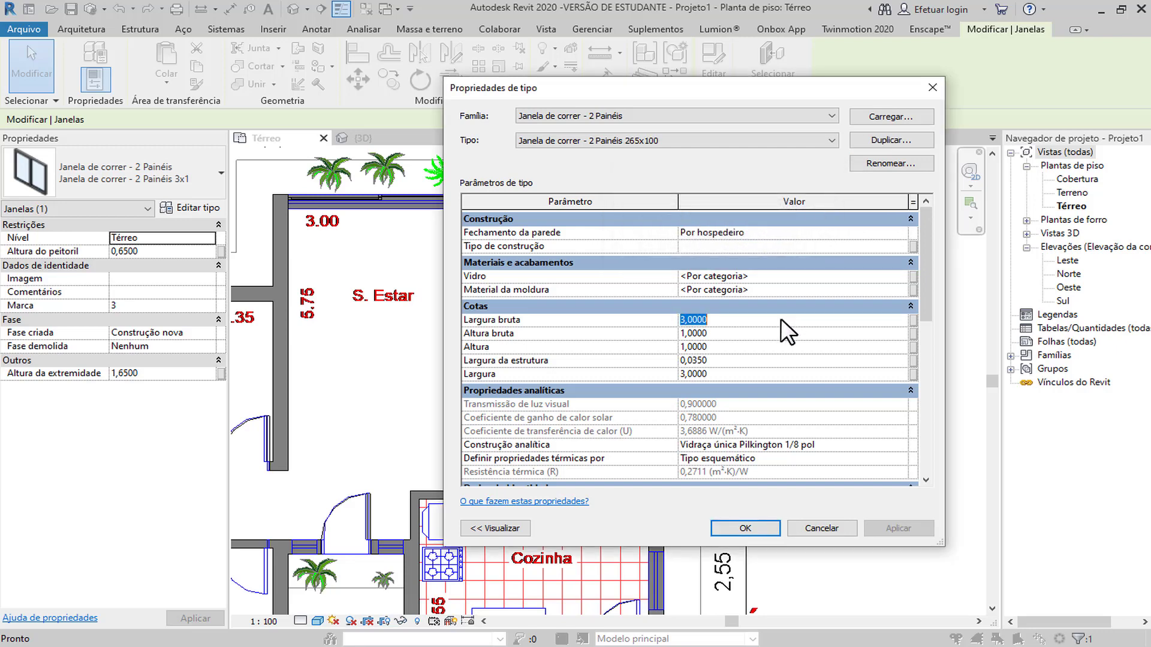
text(2,65)
click(741, 527)
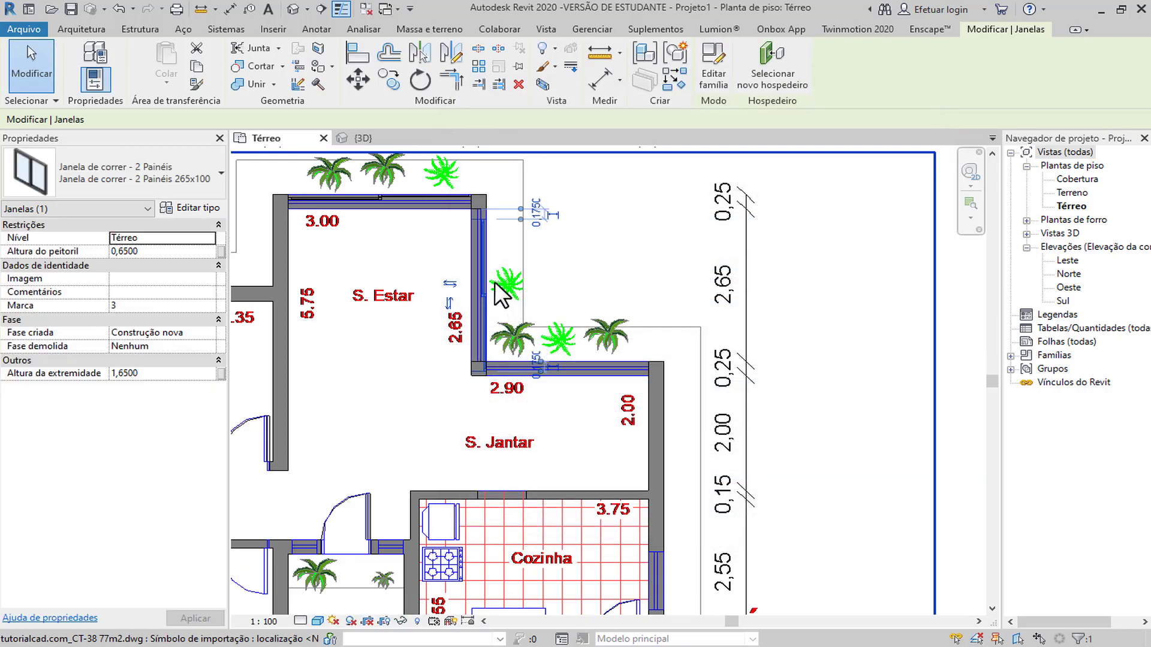
Align the upper end of S. Estar's side window with the inner face of the upper wall.
scroll(495, 281, up, 2)
click(358, 54)
scroll(528, 252, up, 4)
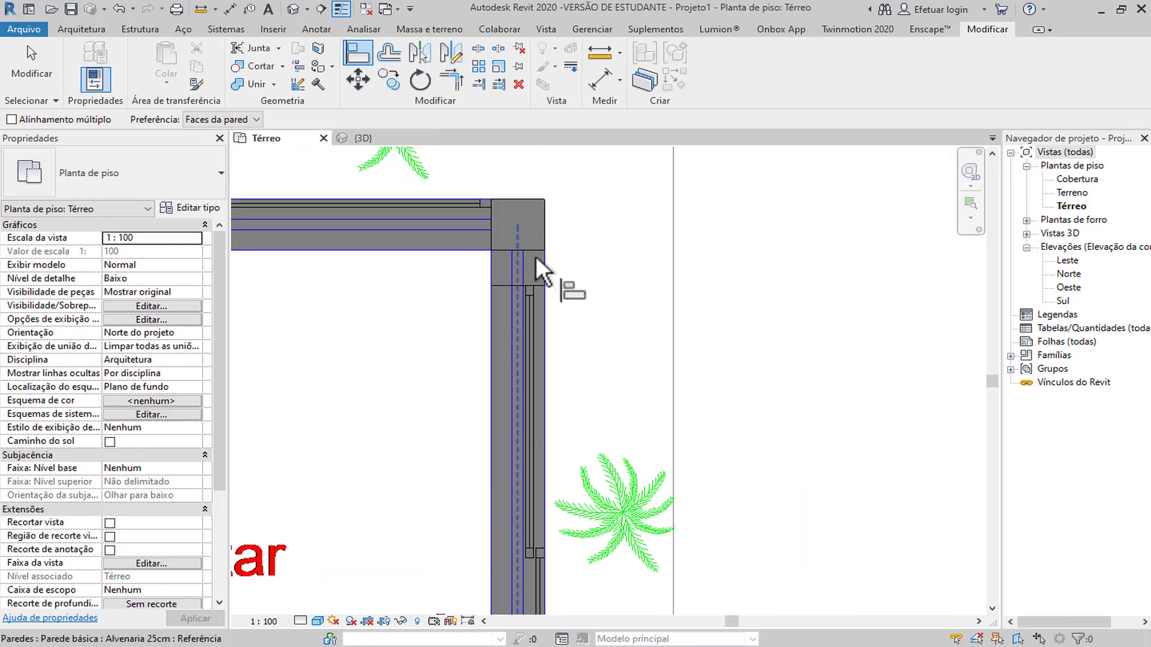
click(538, 249)
click(530, 282)
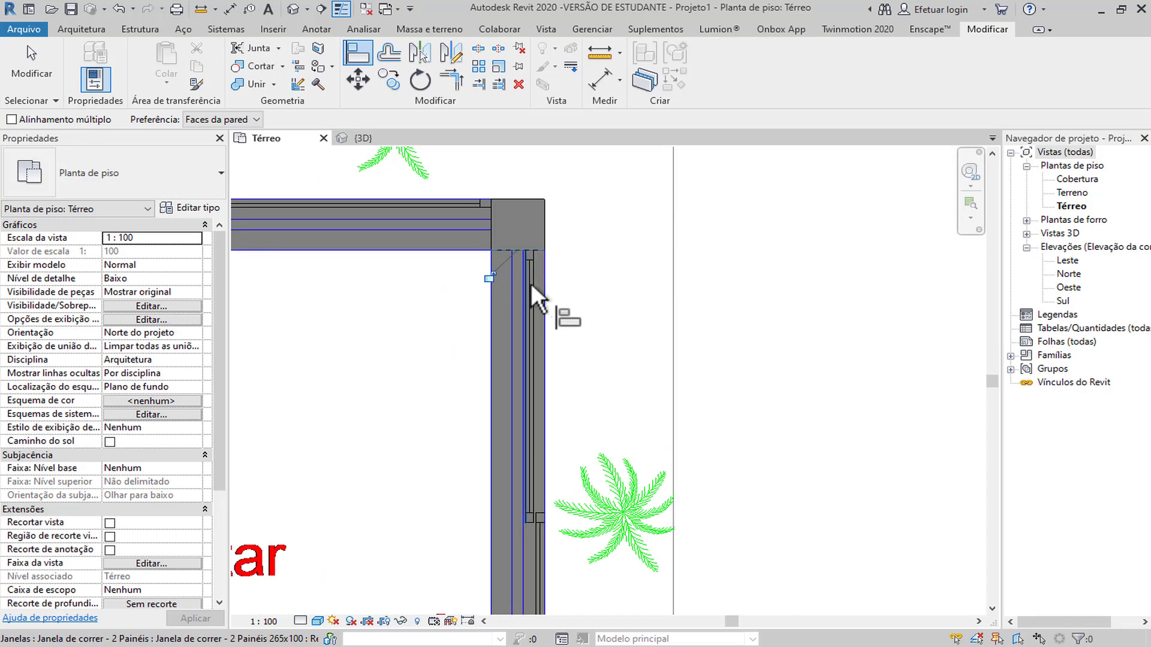
scroll(531, 283, down, 5)
scroll(531, 283, down, 2)
key(Escape)
middle_drag(550, 418, 565, 440)
Place another Janela de correr - 2 Painéis 265x100 window in S. Jantar's upper wall.
click(506, 315)
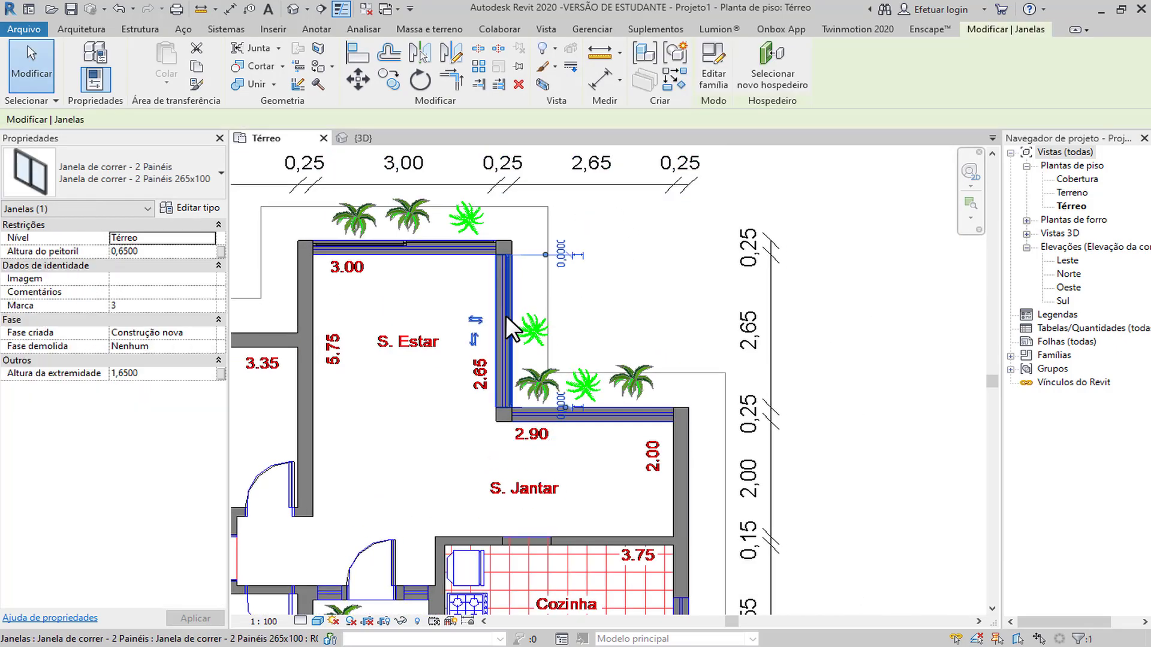
right_click(506, 315)
click(559, 417)
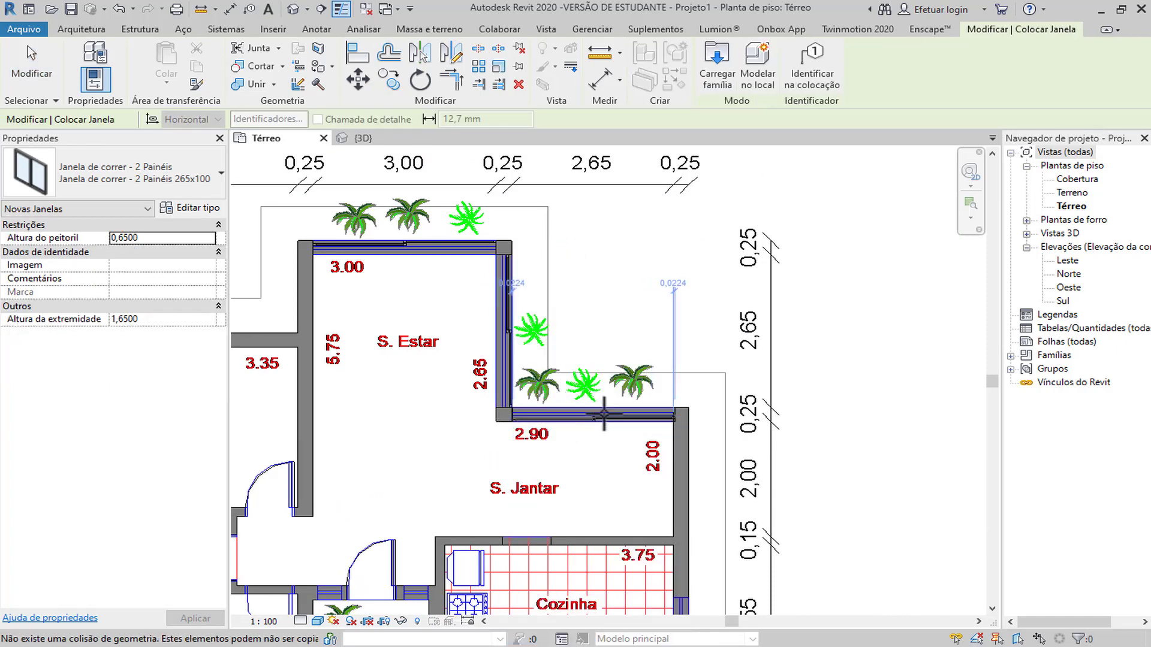
click(595, 411)
key(Escape)
key(Escape)
Align the outer end of the S. Jantar window with the inner face of the adjoining exterior wall.
scroll(684, 422, up, 5)
click(362, 60)
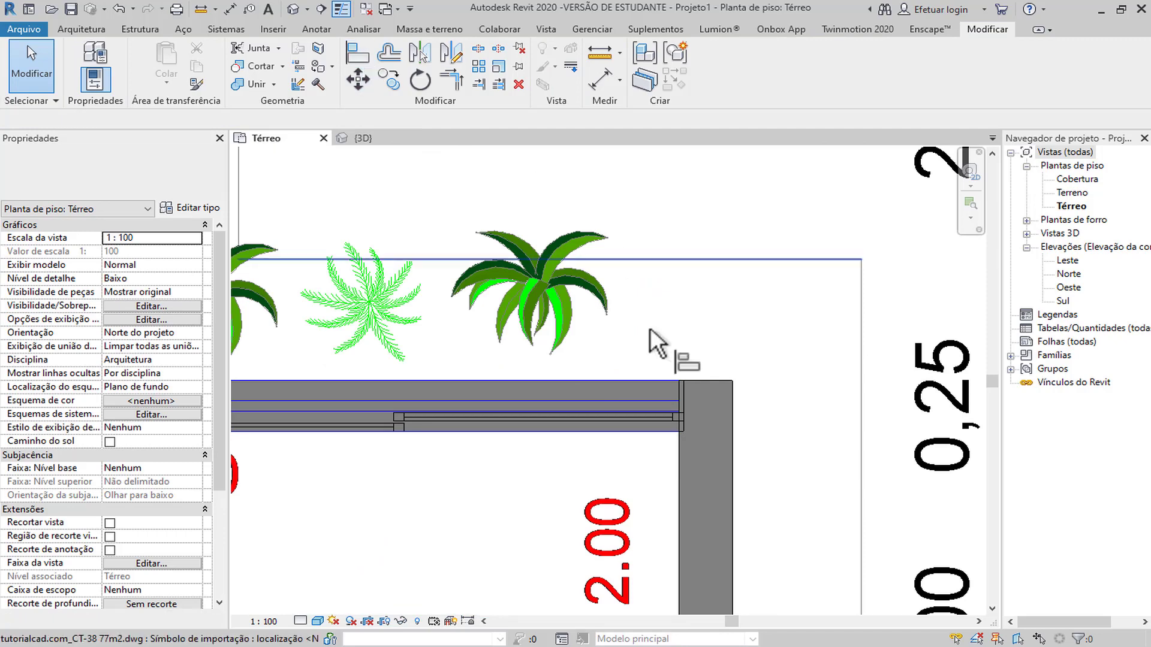
scroll(681, 408, up, 3)
click(681, 393)
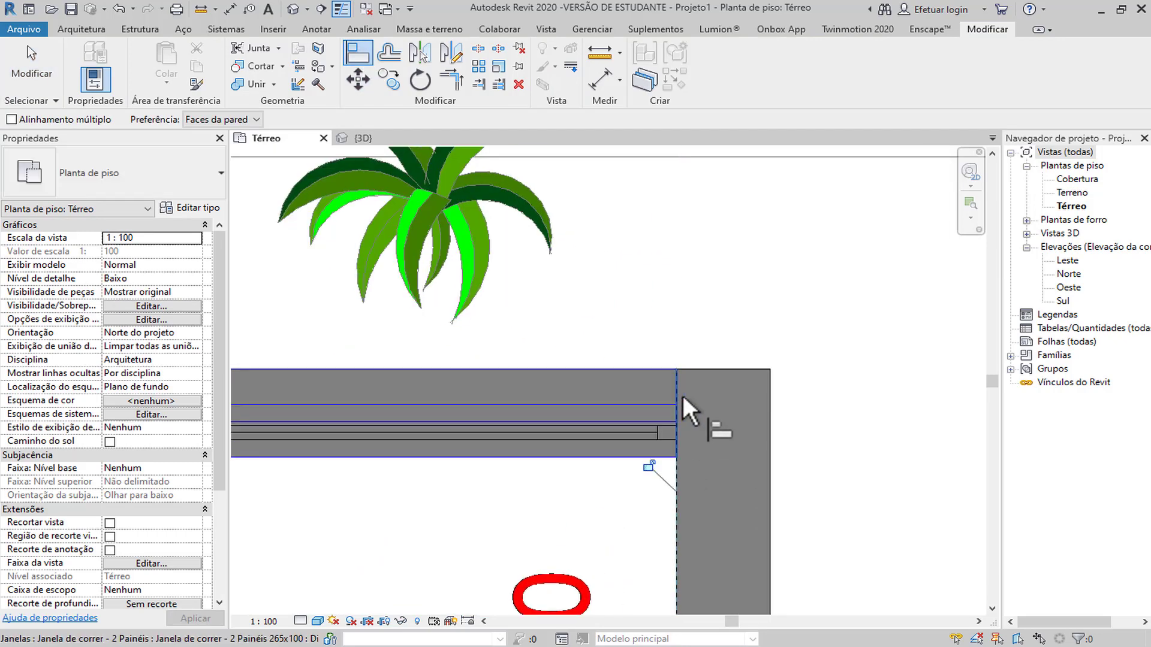
scroll(600, 426, down, 3)
key(Escape)
key(Escape)
Check the width and fit of the S. Jantar window and review the whole ground-floor plan.
click(528, 419)
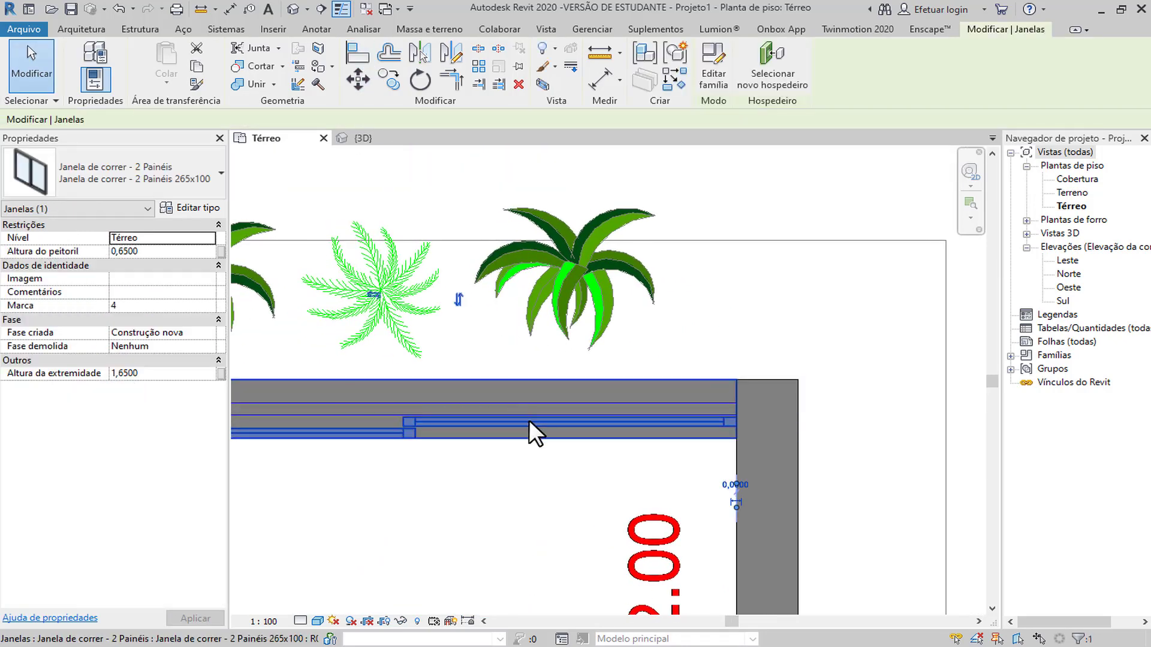
scroll(529, 420, down, 3)
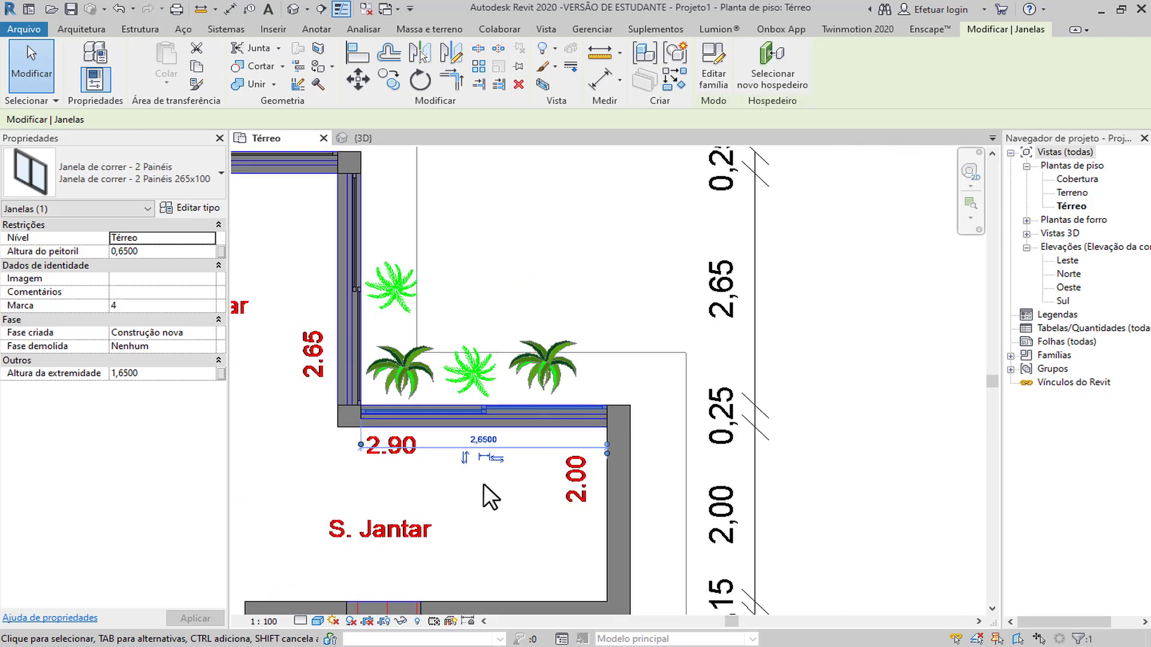
middle_drag(505, 506, 588, 359)
key(Escape)
scroll(530, 451, down, 4)
middle_drag(542, 482, 590, 472)
scroll(612, 347, up, 2)
scroll(613, 346, down, 3)
middle_drag(355, 451, 471, 387)
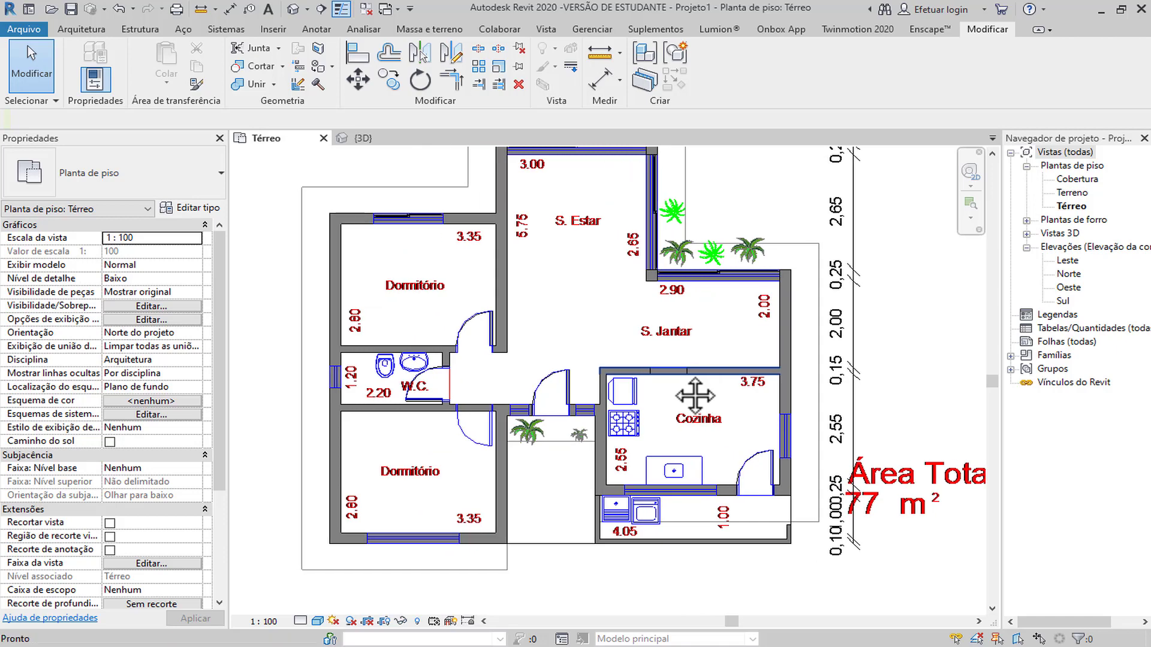
click(710, 271)
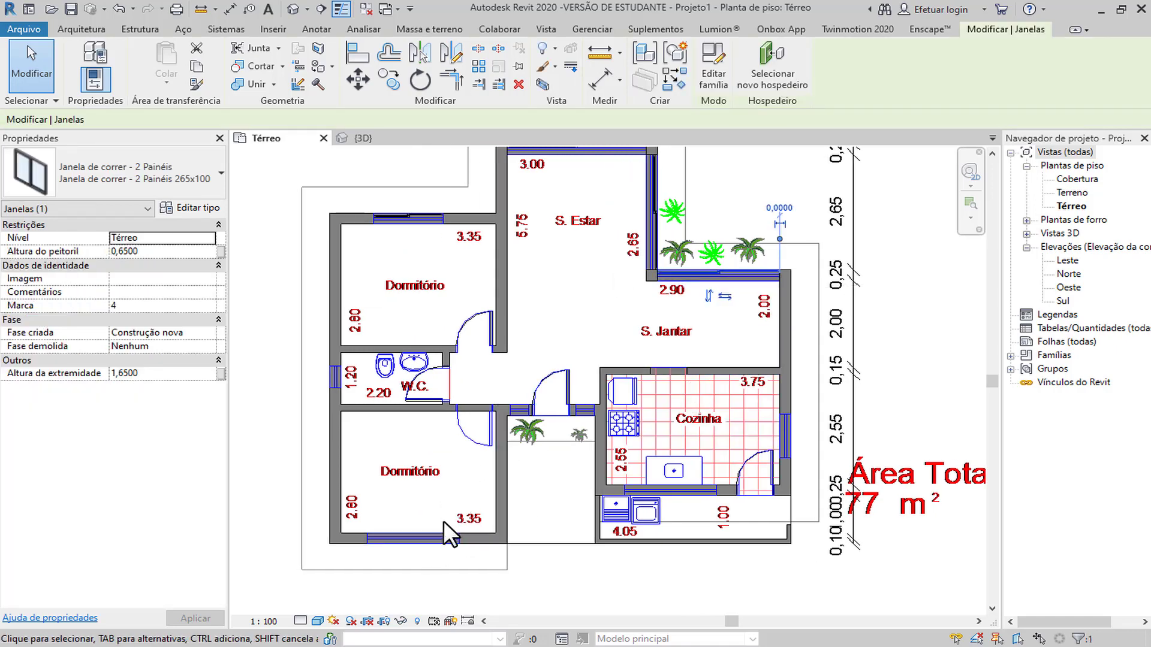
scroll(437, 550, down, 2)
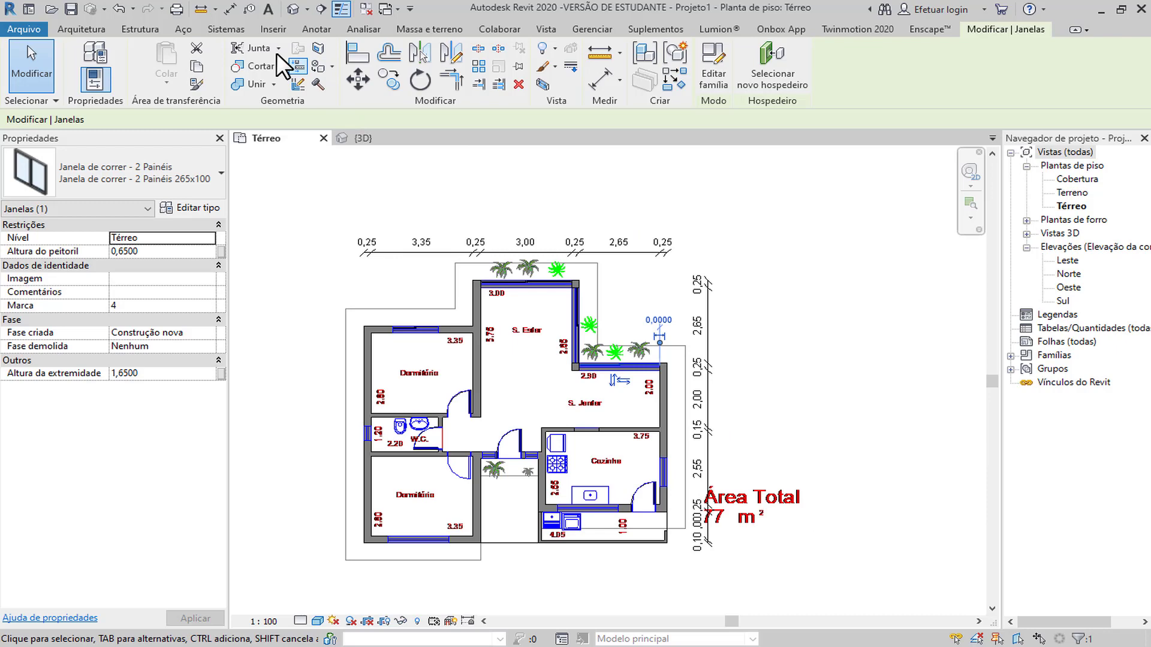
Start an aligned dimension string through both faces of Cozinha's exterior and entrance-side walls and the lower Dormitório's entrance-side wall.
click(230, 8)
scroll(660, 508, up, 5)
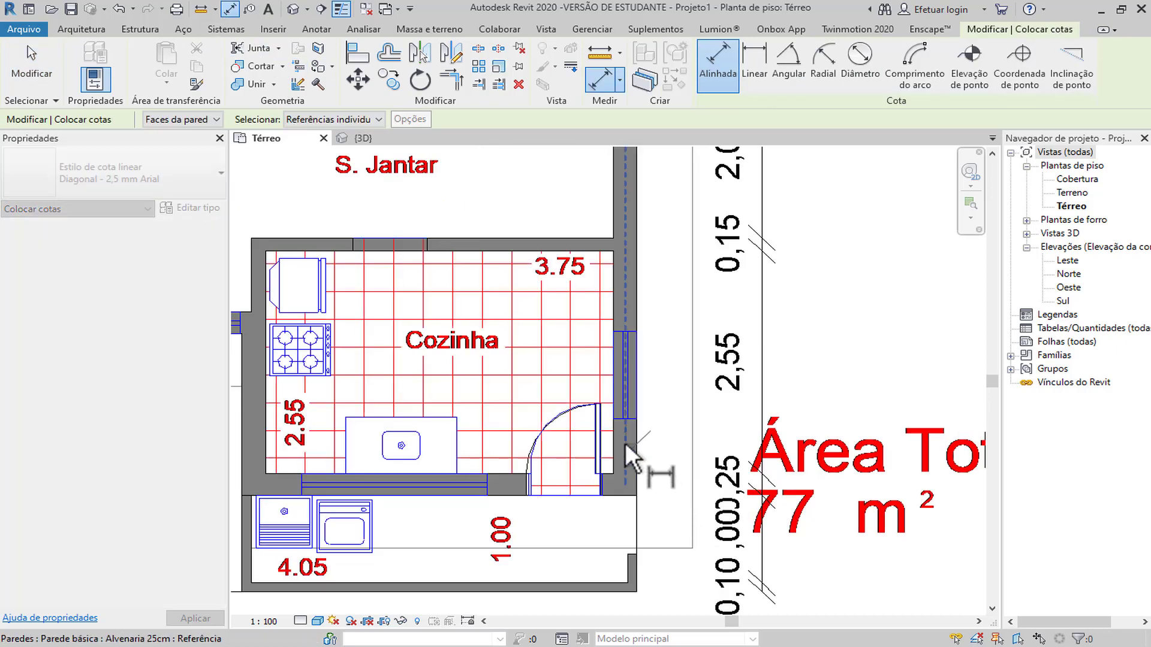
scroll(619, 442, down, 2)
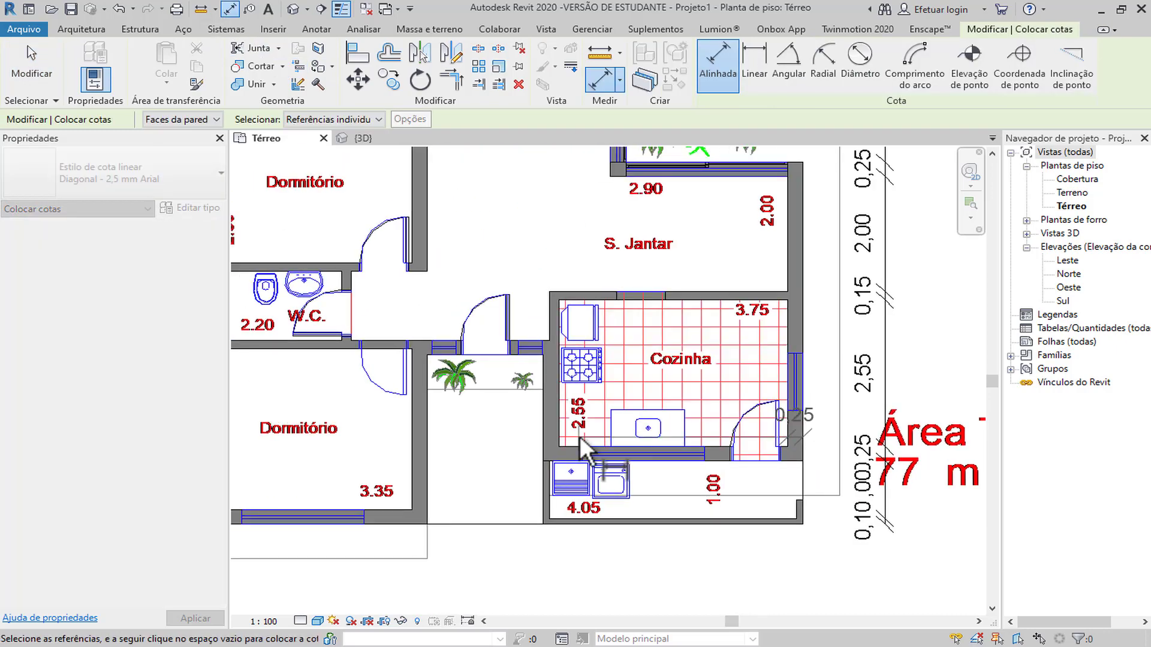
click(547, 421)
click(427, 466)
click(413, 466)
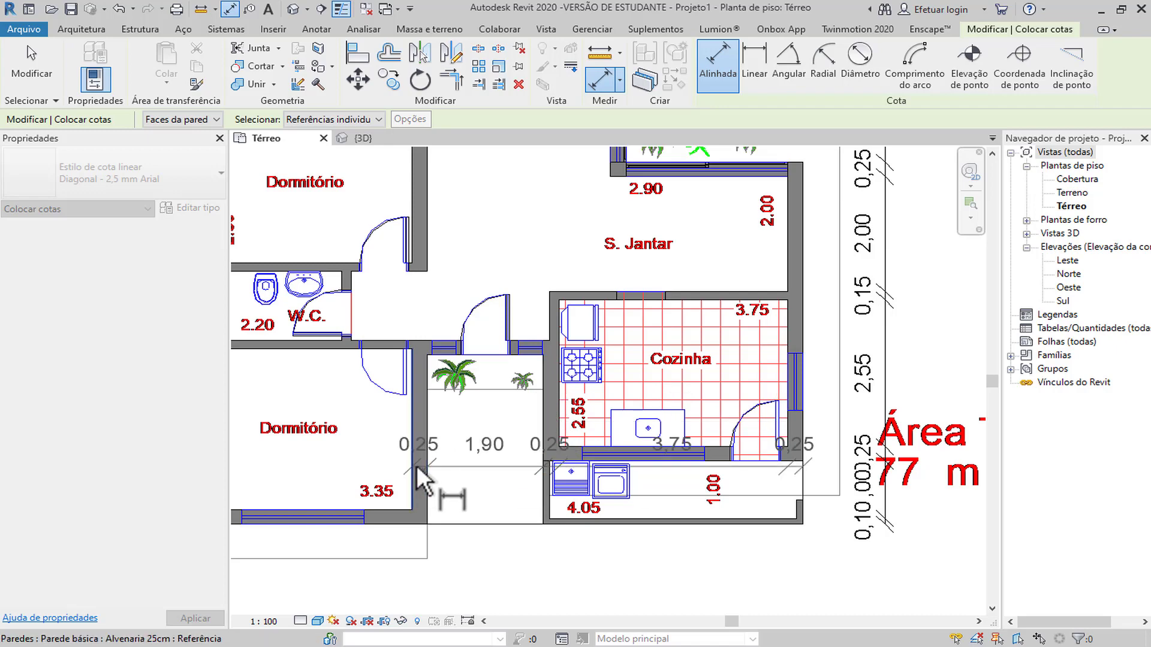
Continue the string through both faces of the lower Dormitório's outer wall and place it below the house.
scroll(441, 470, down, 1)
middle_drag(441, 470, 703, 488)
click(475, 438)
click(464, 438)
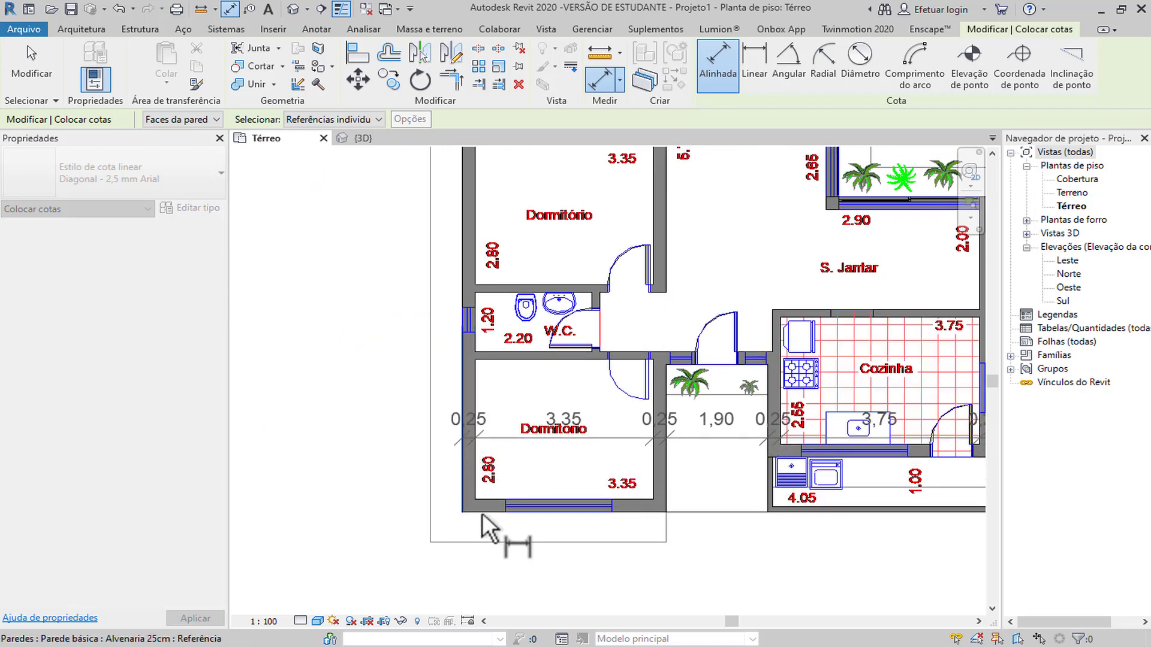
scroll(477, 551, down, 2)
middle_drag(477, 552, 426, 537)
click(458, 542)
key(Escape)
key(Escape)
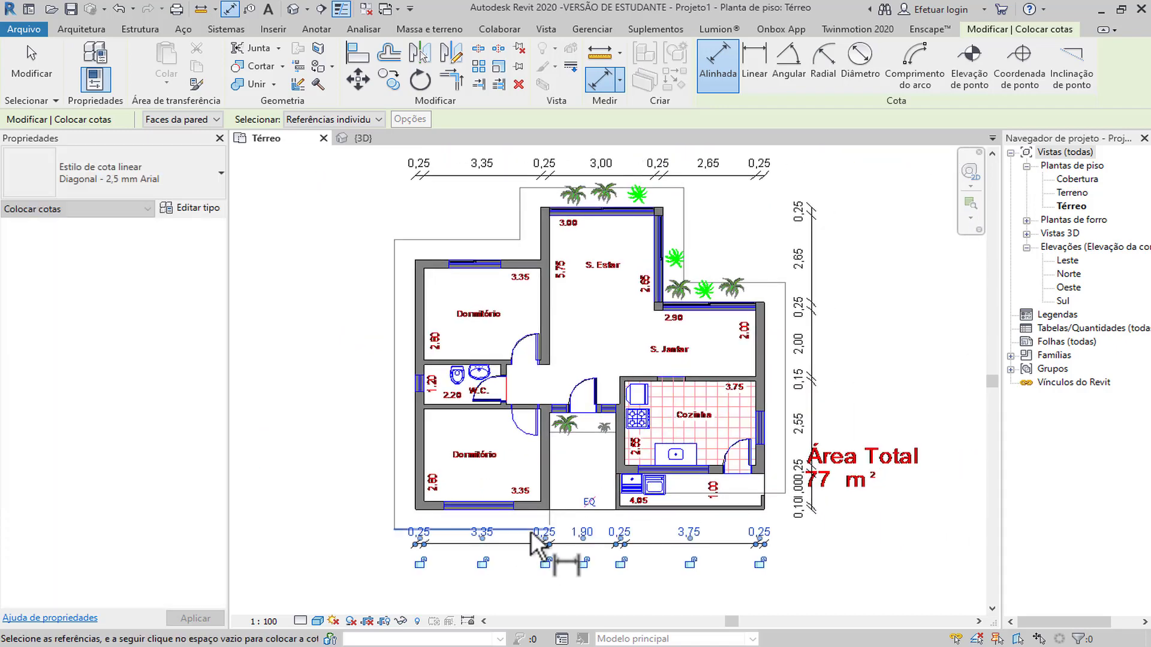
Measure the width of the window in the lower Dormitório's bottom wall.
scroll(581, 535, up, 4)
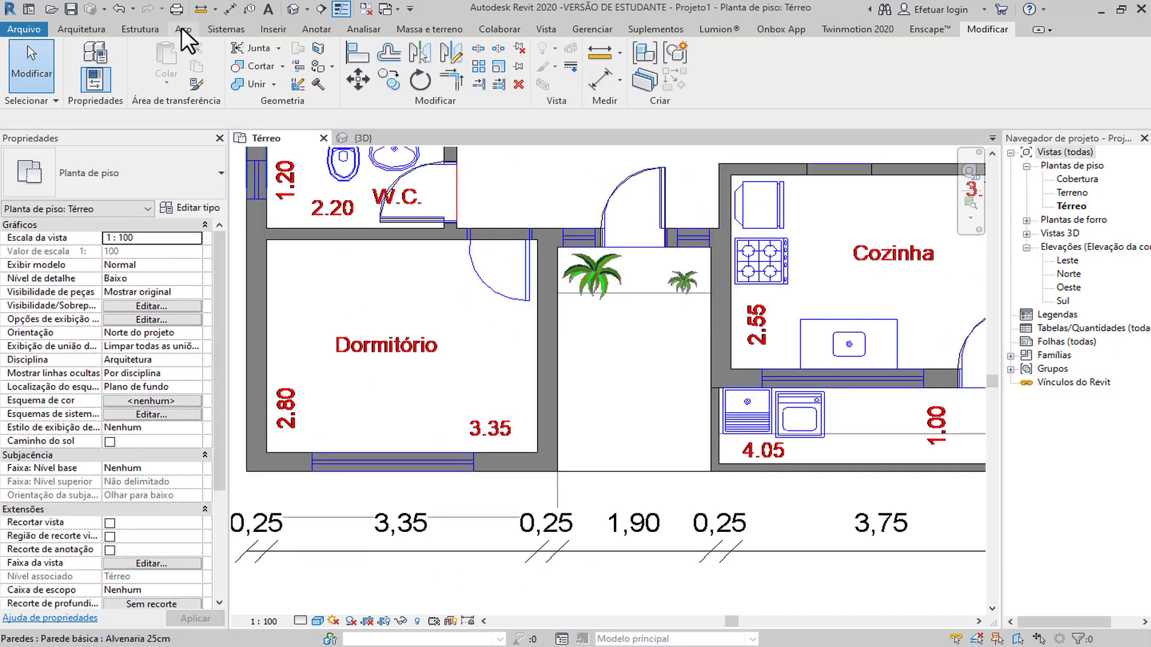
click(204, 8)
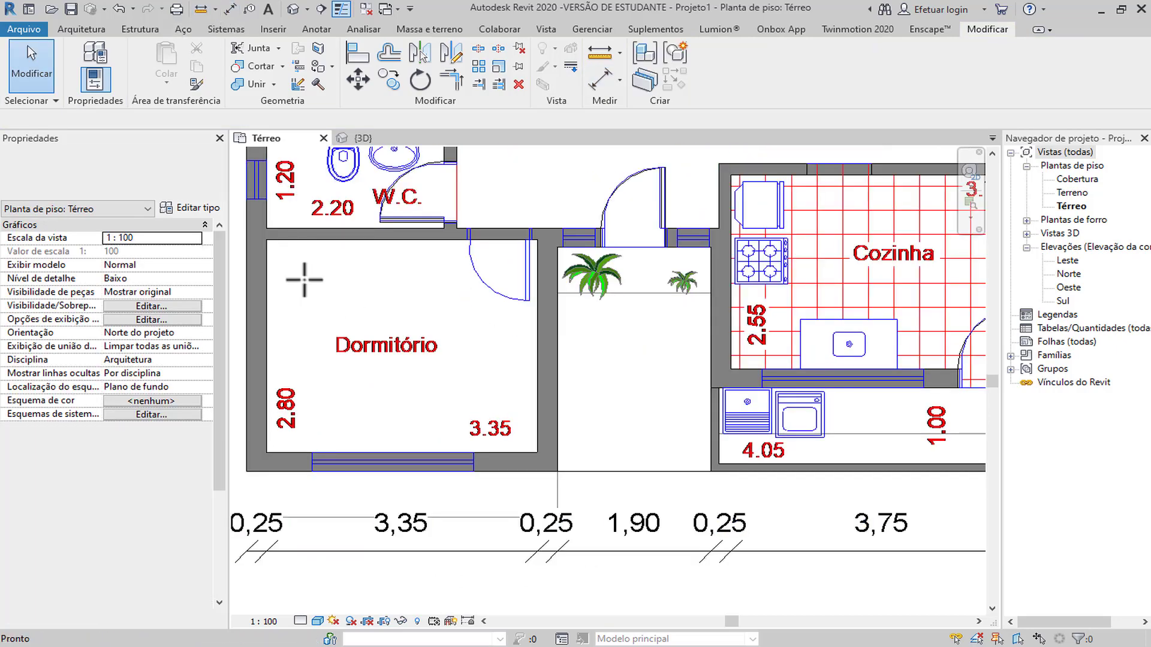
click(311, 452)
click(446, 444)
key(Escape)
key(Escape)
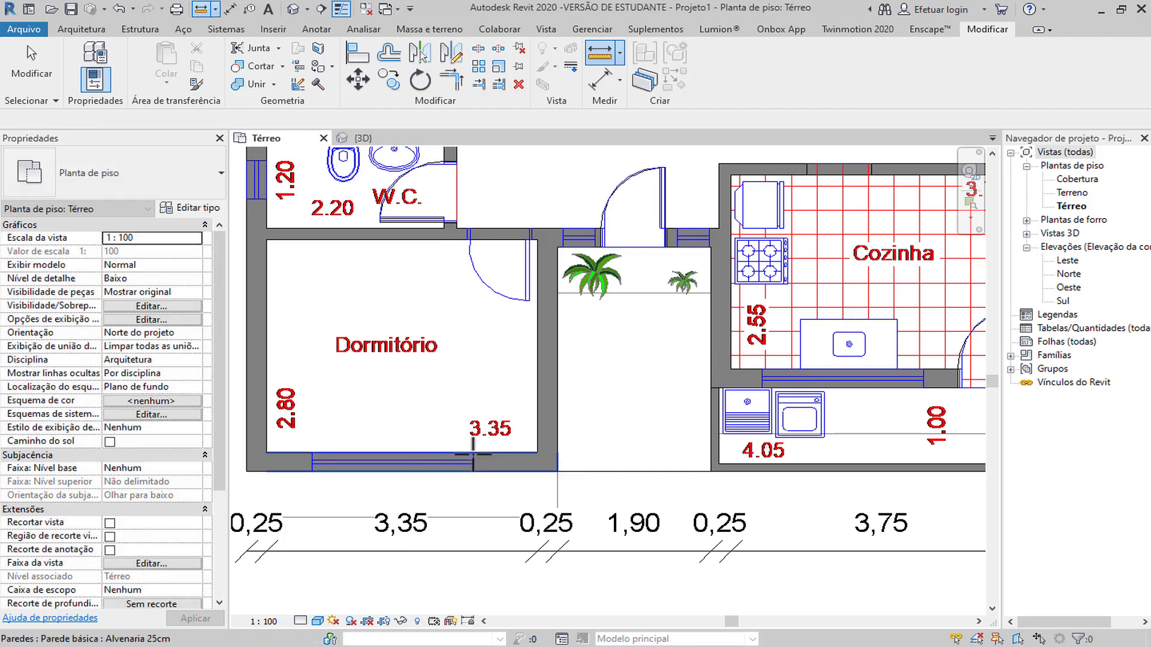
Start placing a window like the upper Dormitório's and duplicate its type as "Janela de correr - 2 Painéis - 200x100".
scroll(478, 467, down, 3)
scroll(491, 480, down, 3)
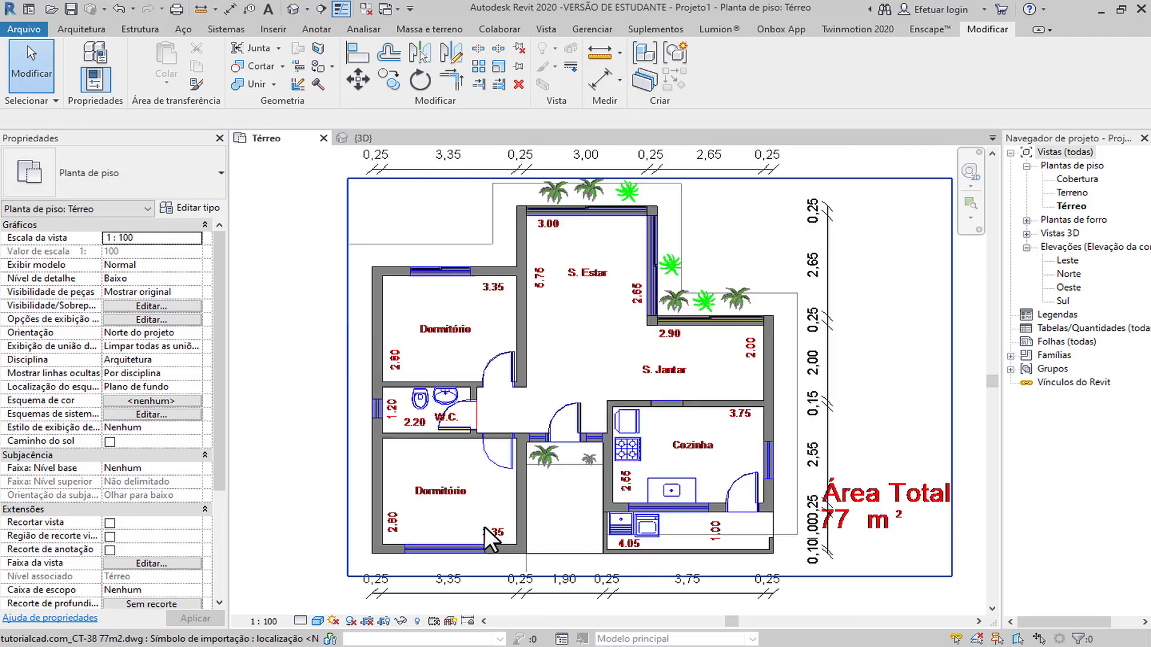
scroll(463, 498, up, 1)
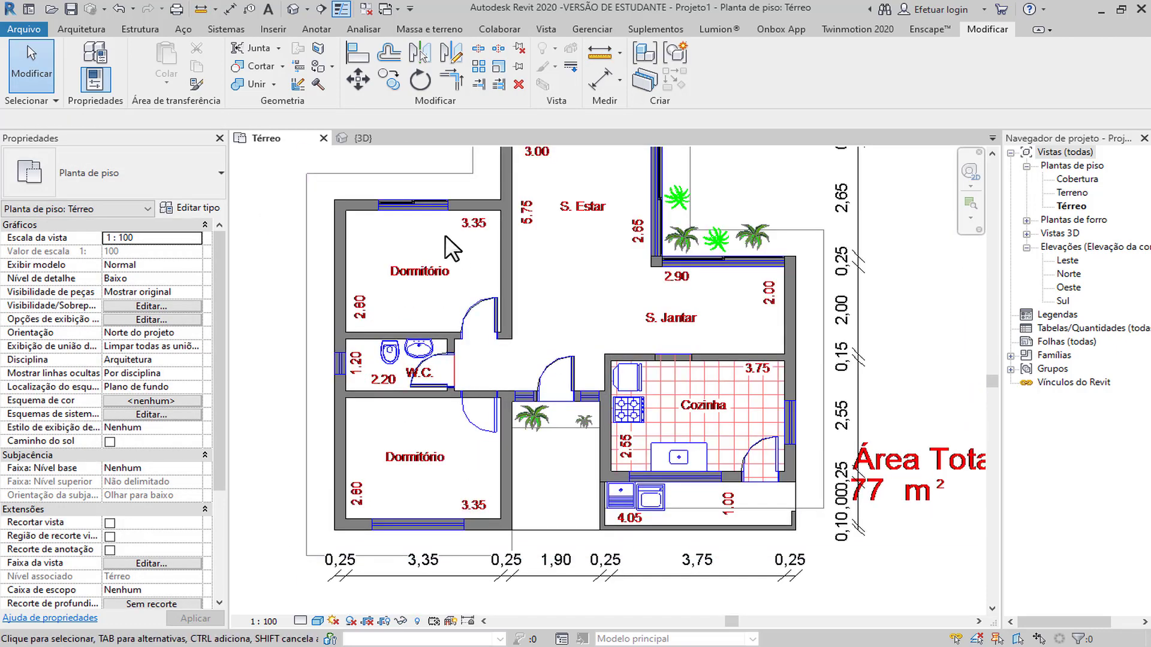
click(430, 206)
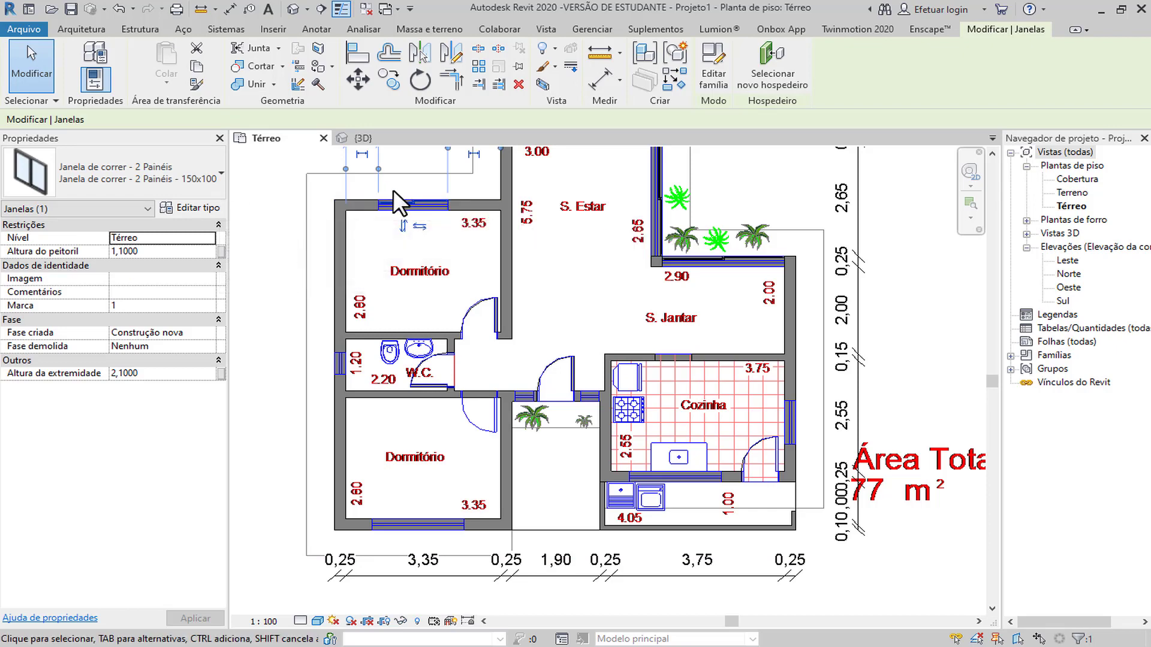
key(w)
key(n)
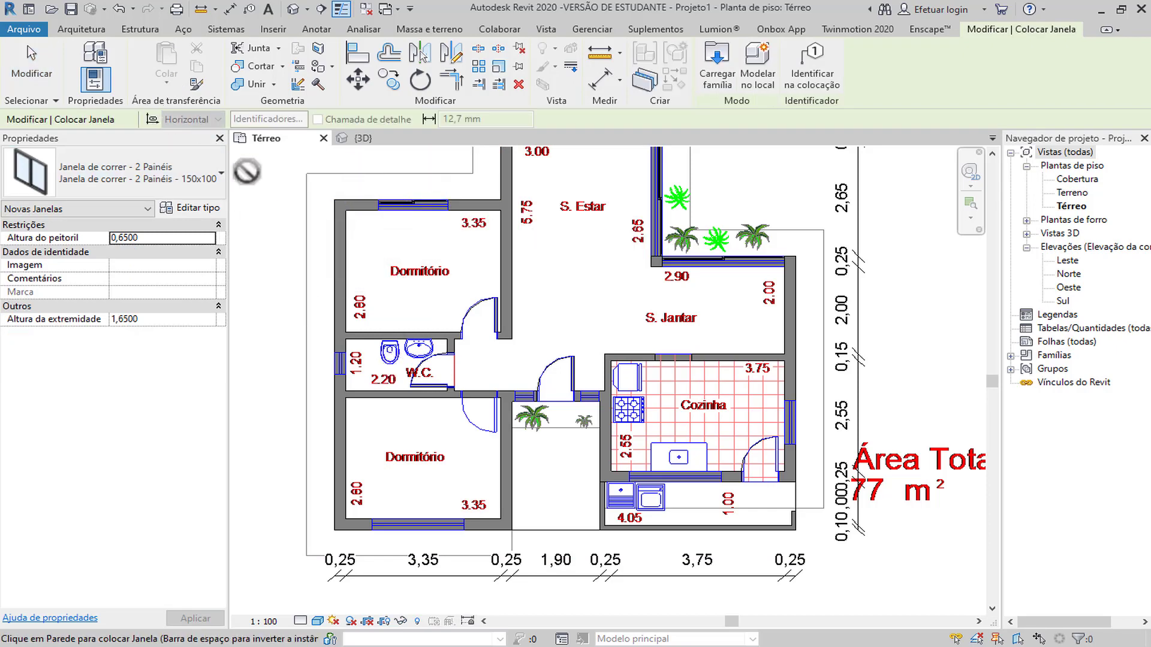
click(204, 209)
click(728, 140)
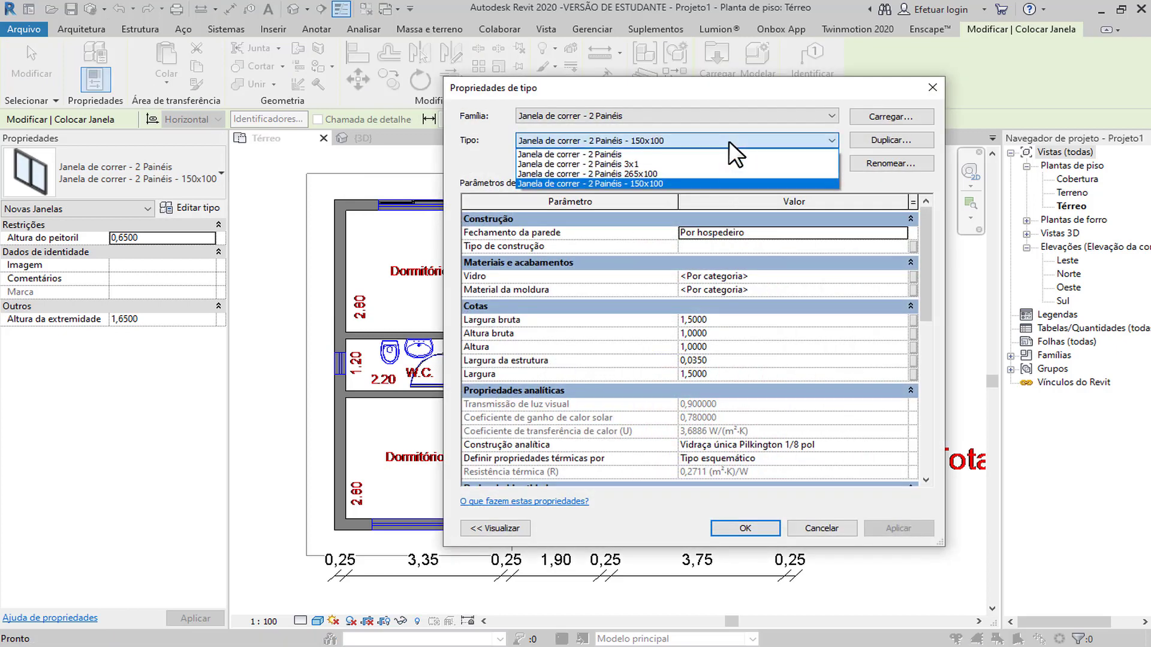
click(711, 138)
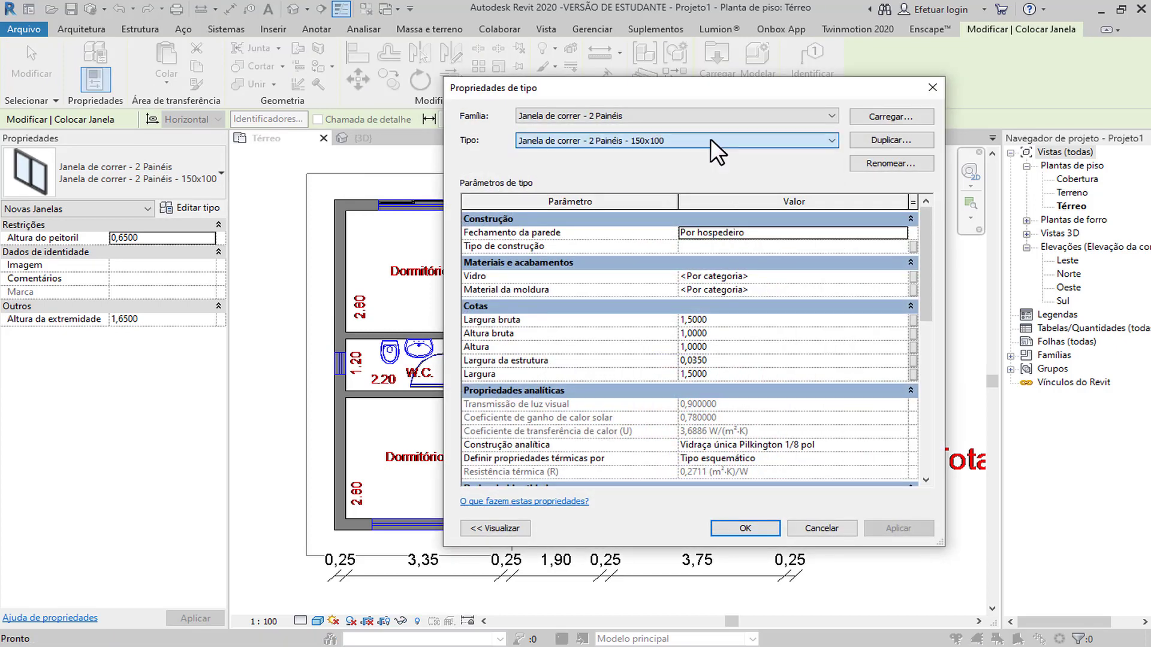
click(874, 140)
click(756, 207)
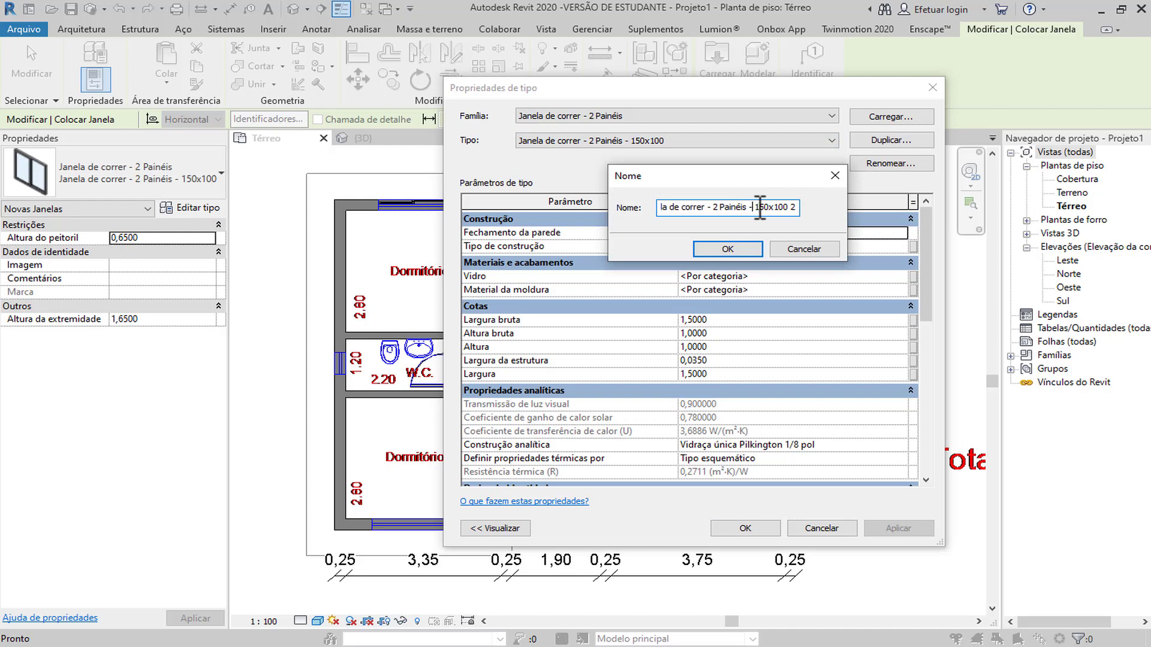
text(20)
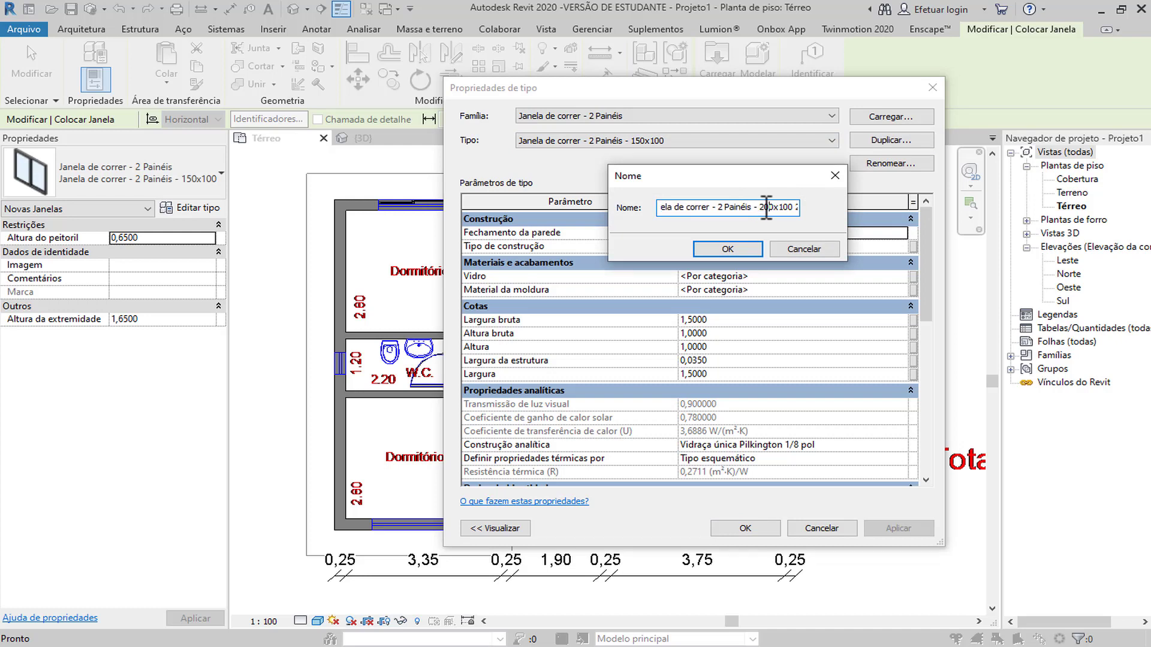
drag(796, 206, 812, 207)
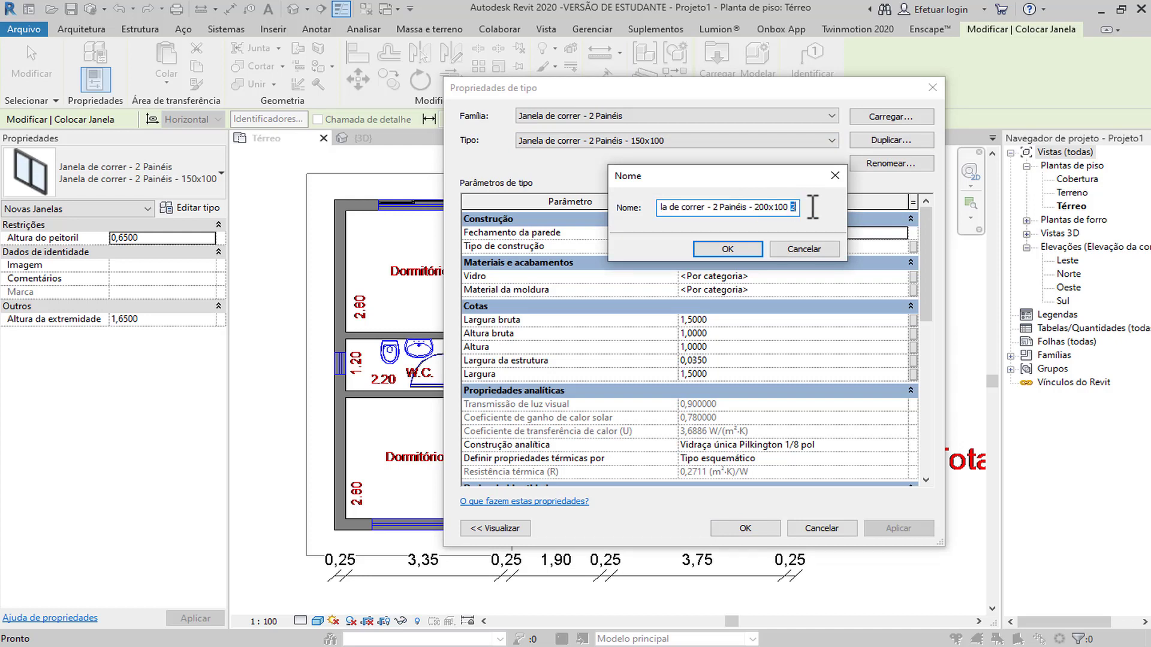
click(728, 248)
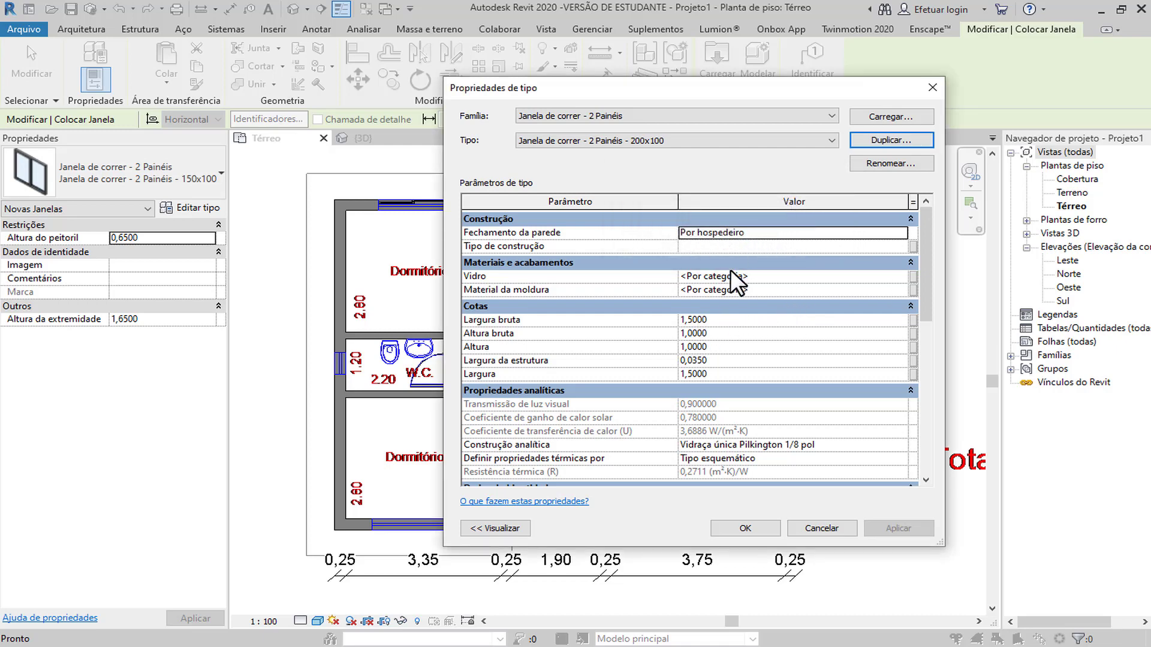
Set the 200x100 type's rough width (Largura bruta) to 2 m and place the window in the lower Dormitório's bottom wall.
click(759, 322)
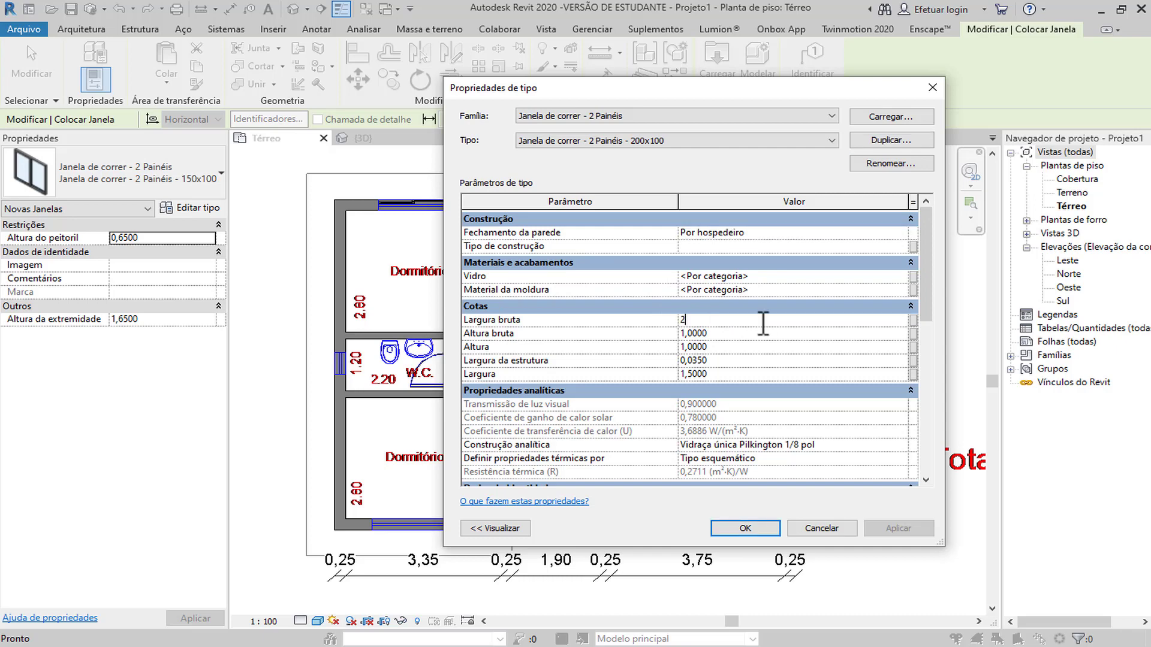
key(Return)
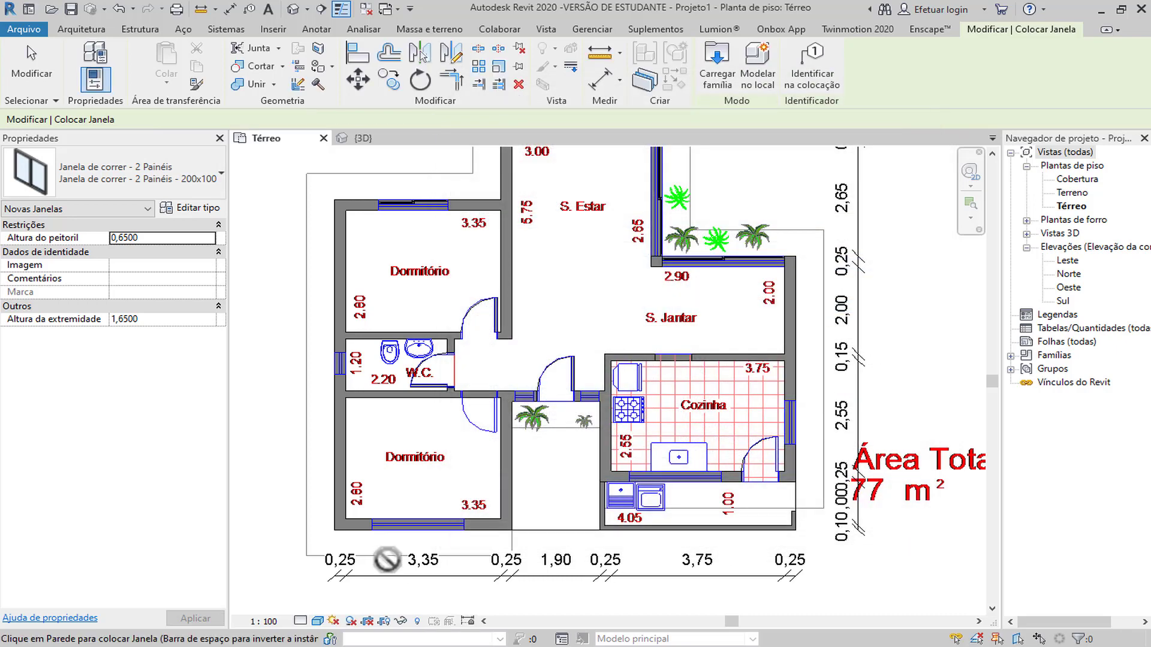
scroll(416, 525, up, 3)
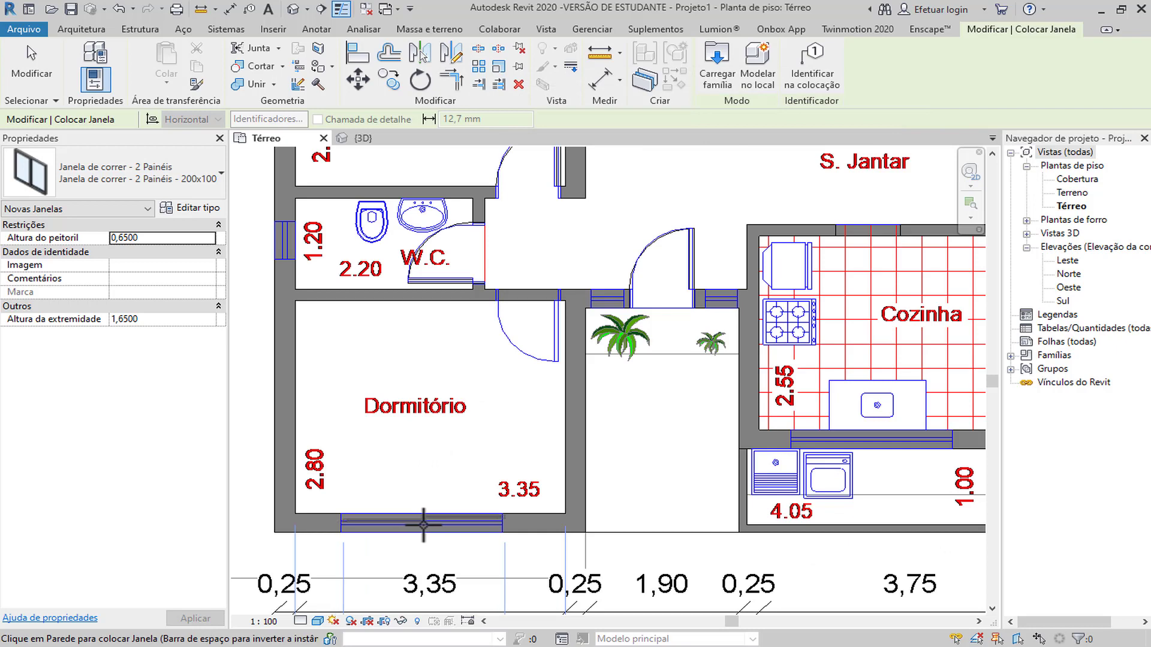
click(426, 525)
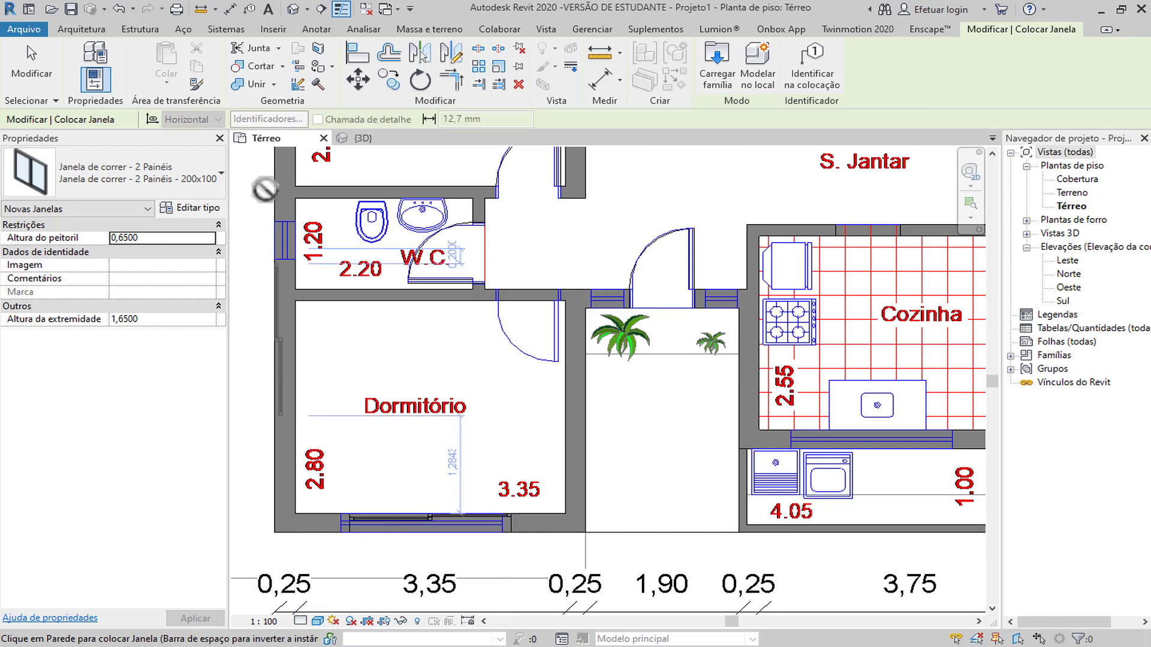
Align the new window's edge with the opening drawn on the imported plan in the lower Dormitório's bottom wall.
click(357, 52)
scroll(335, 384, up, 4)
scroll(393, 296, up, 2)
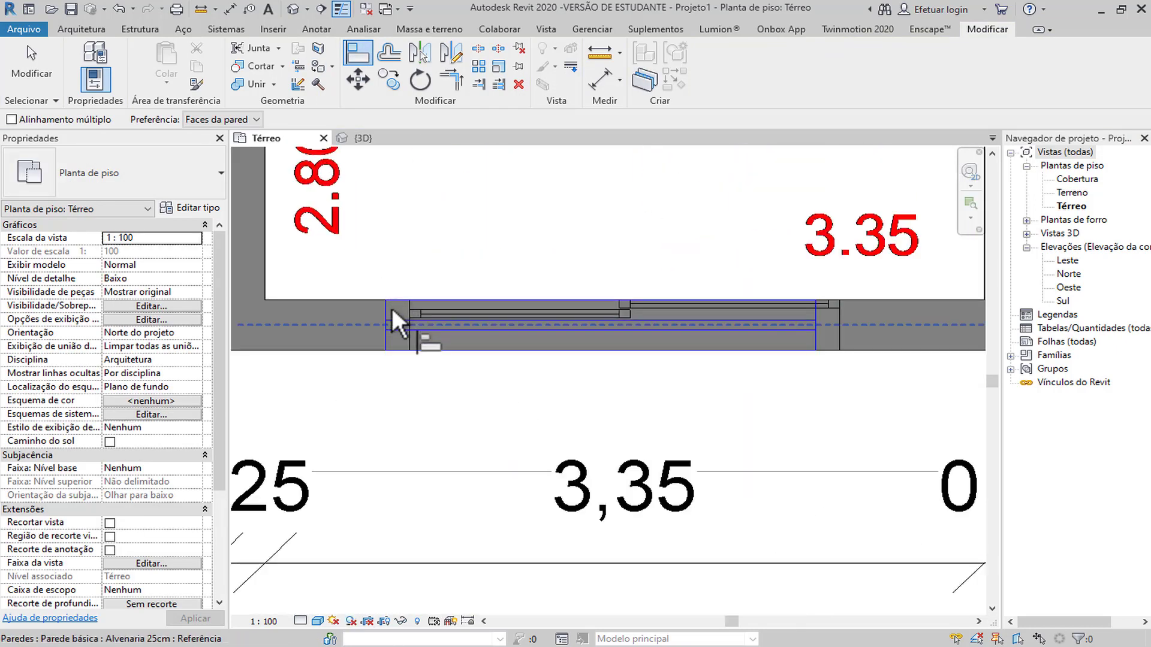
click(411, 325)
scroll(419, 333, down, 3)
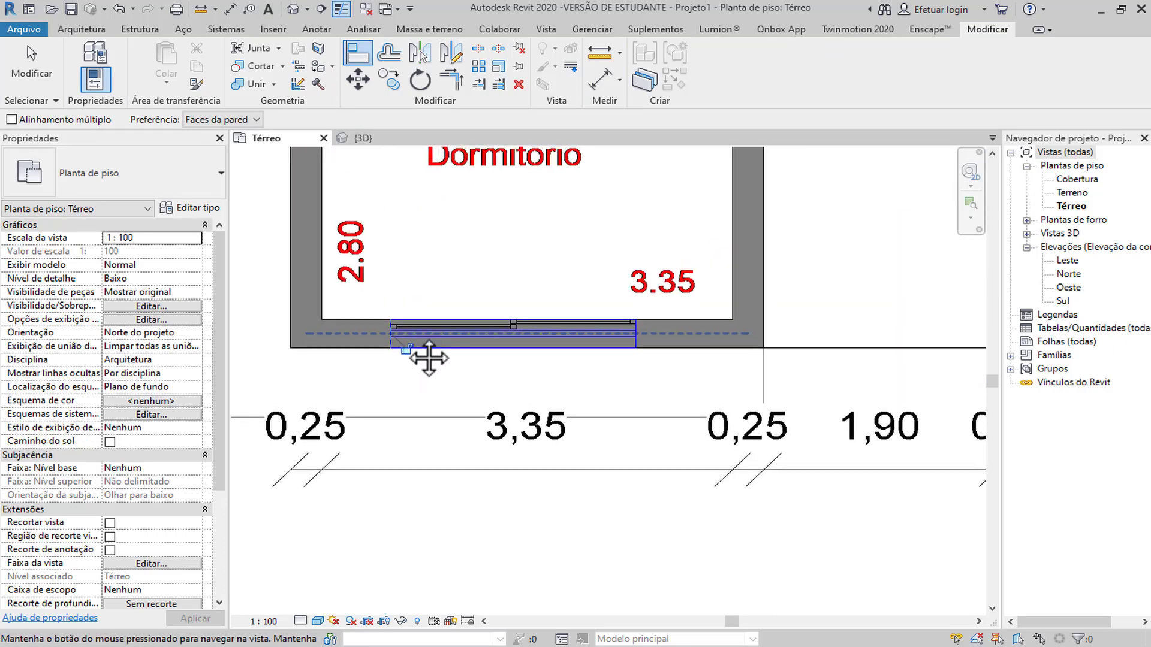
key(Escape)
key(Escape)
click(516, 324)
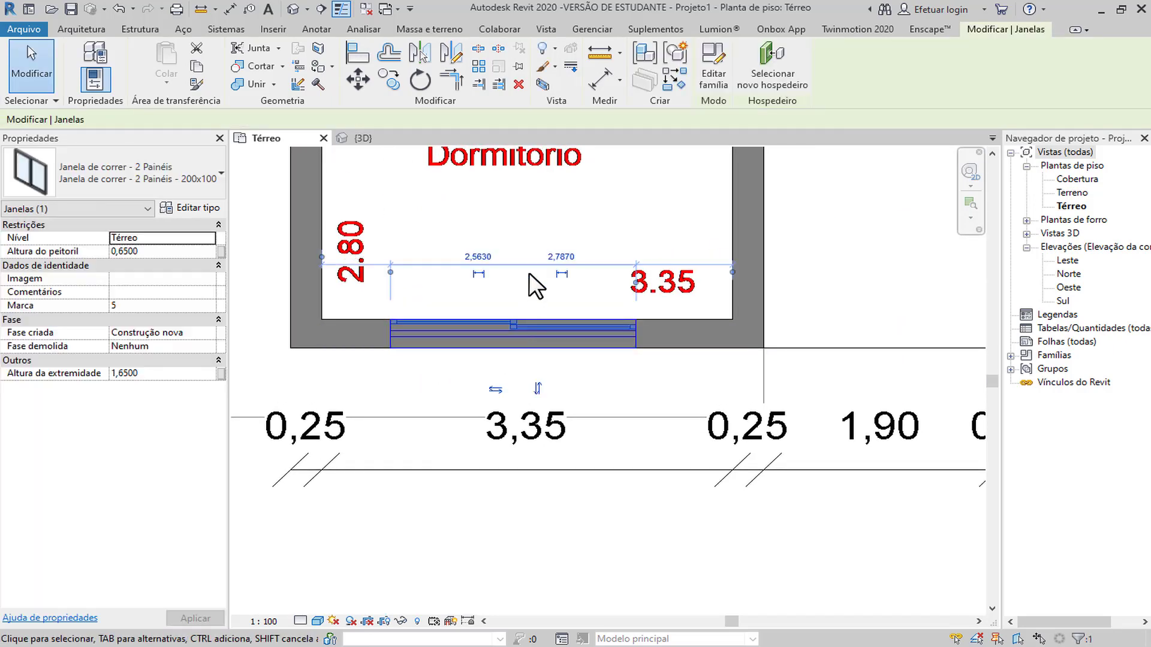
scroll(524, 336, down, 5)
key(Escape)
Place another 200x100 sliding window in Cozinha's bottom wall, beside the door and behind the sink.
middle_drag(523, 346, 373, 431)
scroll(548, 437, up, 3)
scroll(548, 437, down, 2)
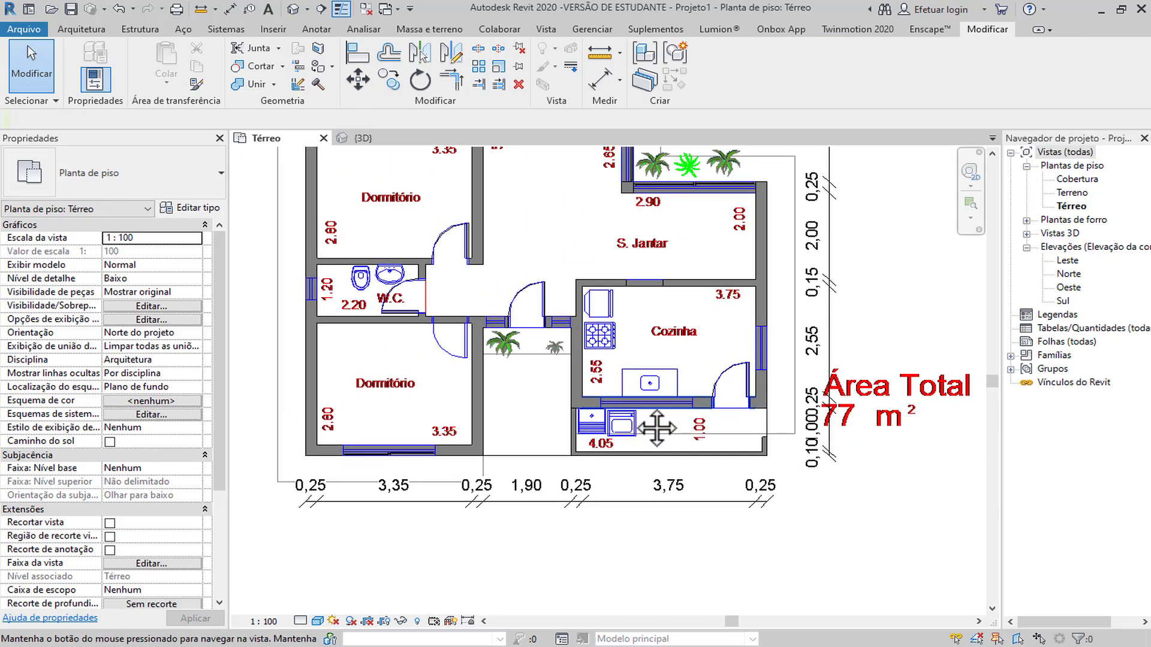
click(407, 445)
key(s)
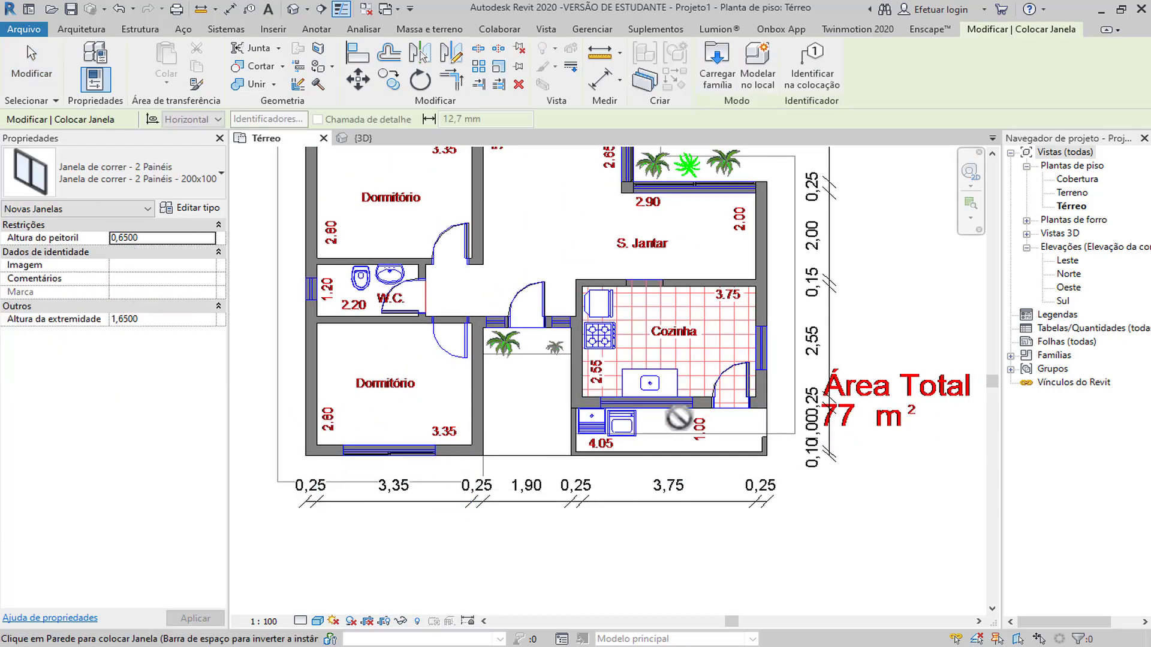
scroll(623, 396, up, 4)
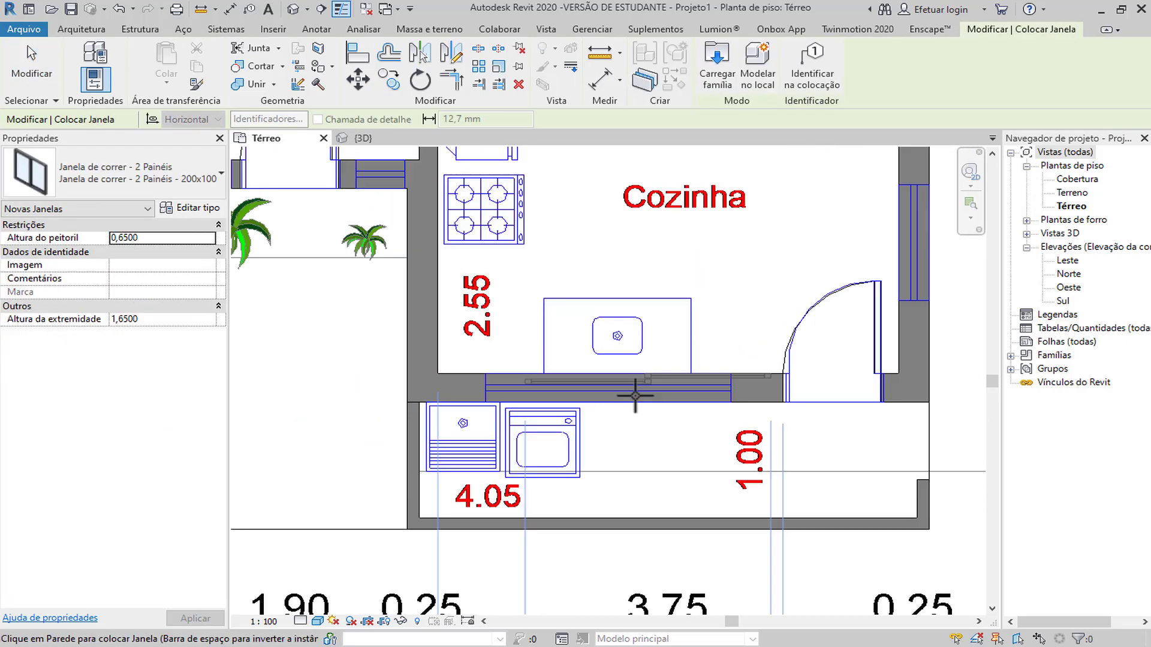
click(605, 387)
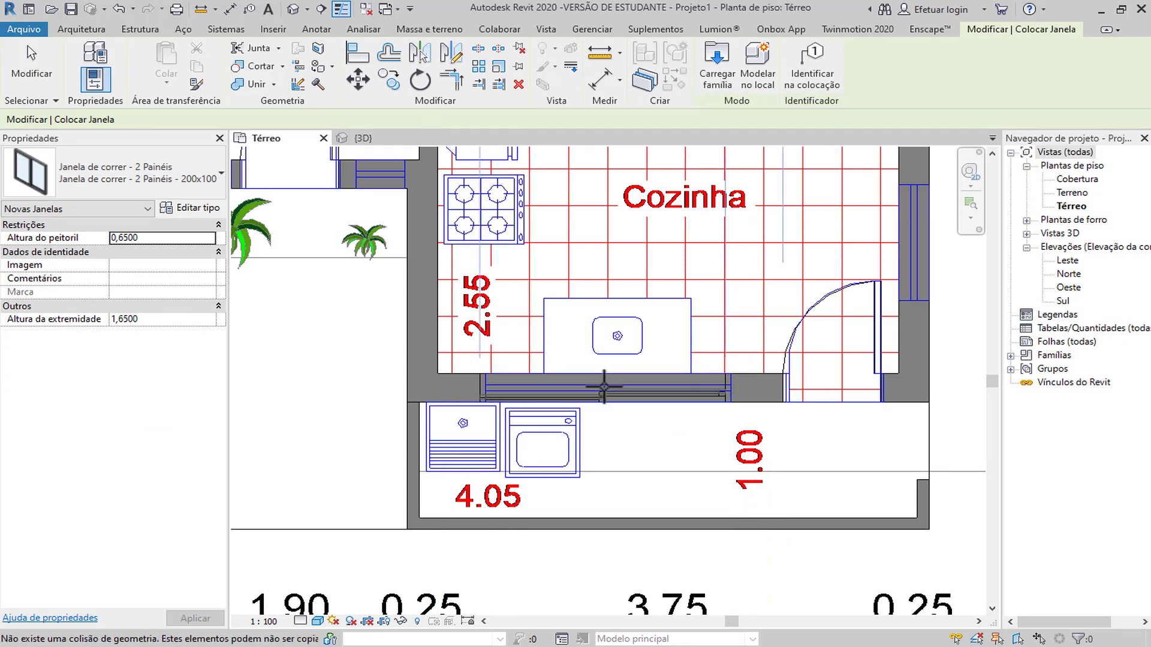
Align the window in Cozinha's bottom wall with the edge of the opening drawn on the imported plan.
scroll(602, 386, up, 2)
click(358, 52)
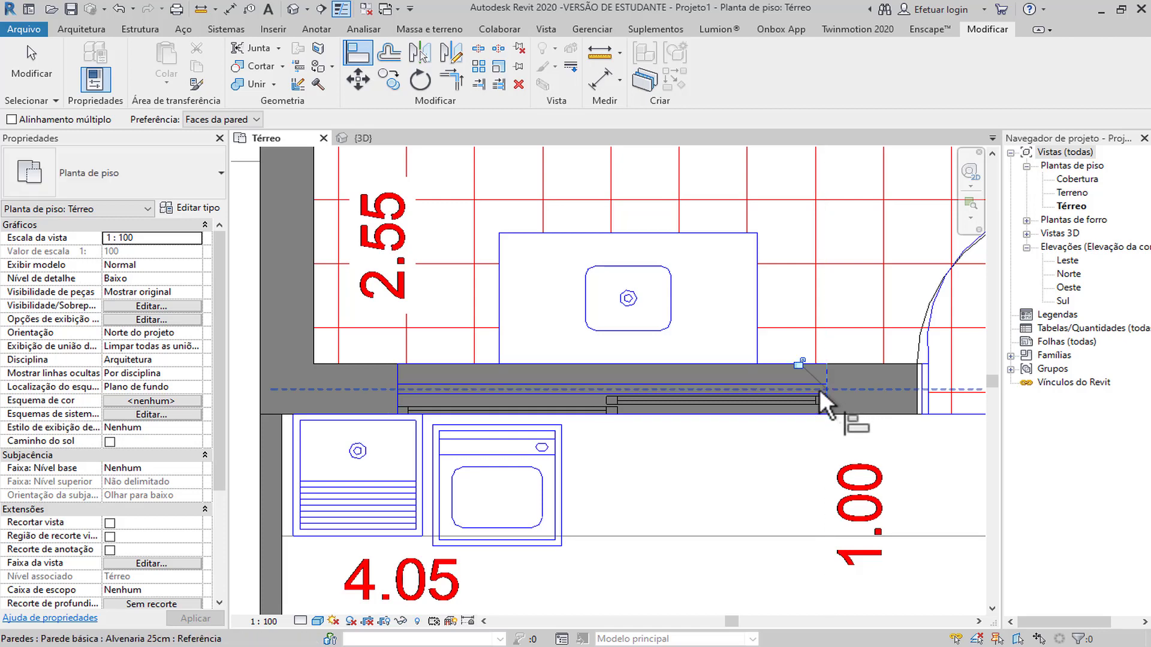
scroll(819, 390, down, 3)
key(Escape)
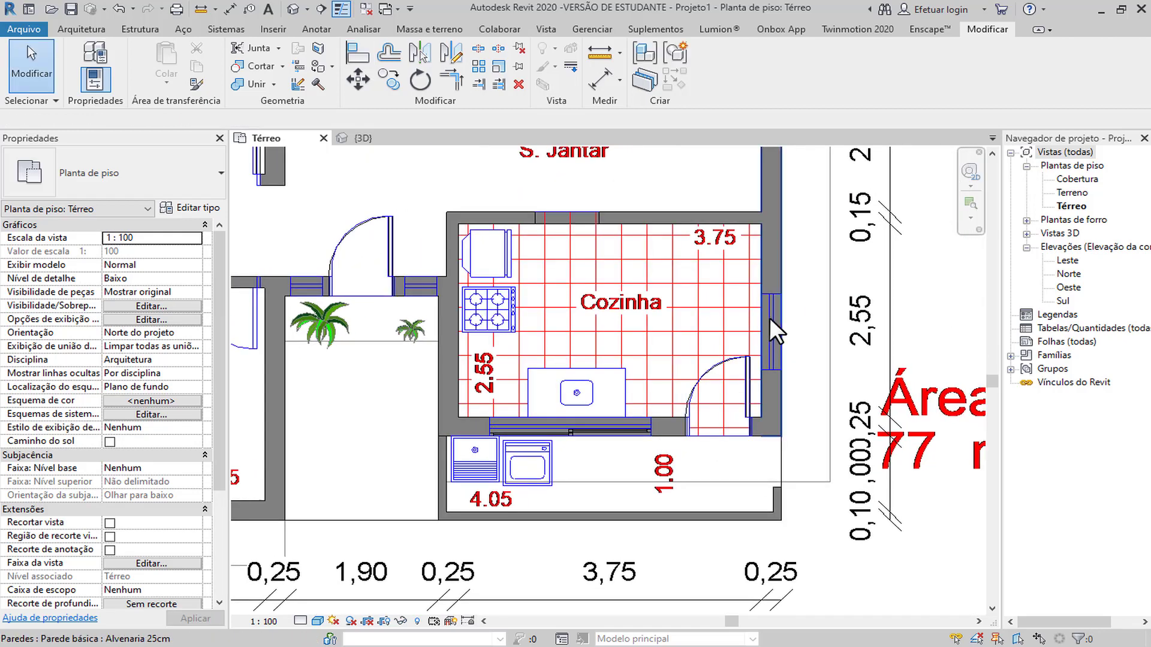
Measure the width of the window opening drawn in Cozinha's right-hand exterior wall.
click(201, 8)
scroll(825, 400, up, 2)
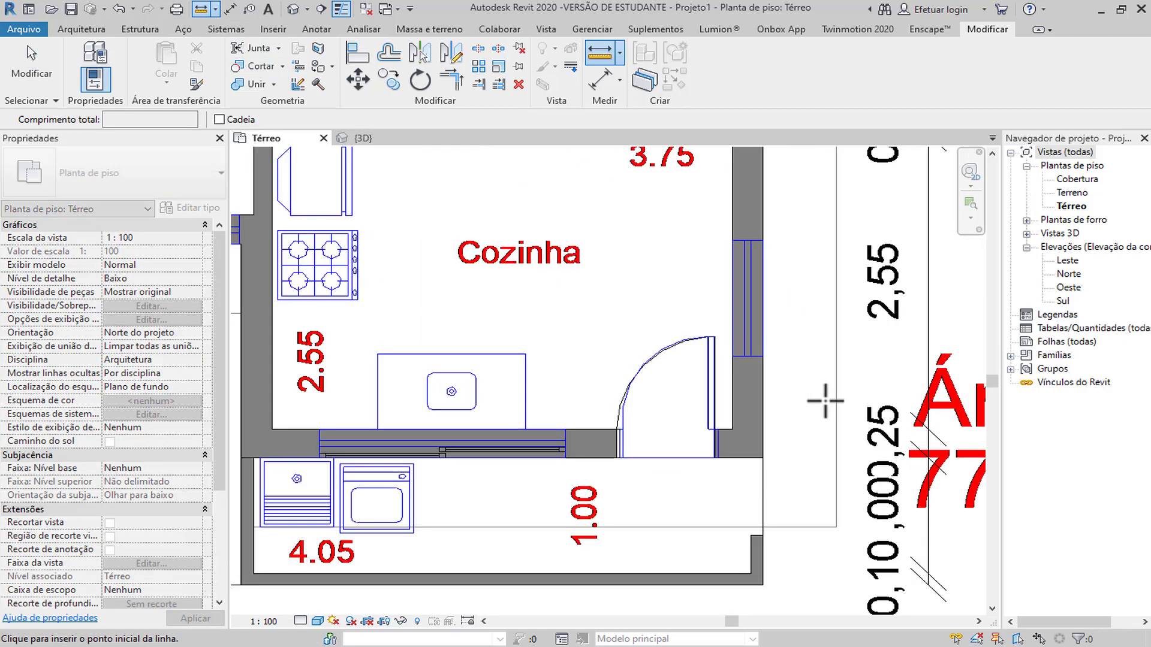
scroll(764, 240, up, 1)
click(764, 240)
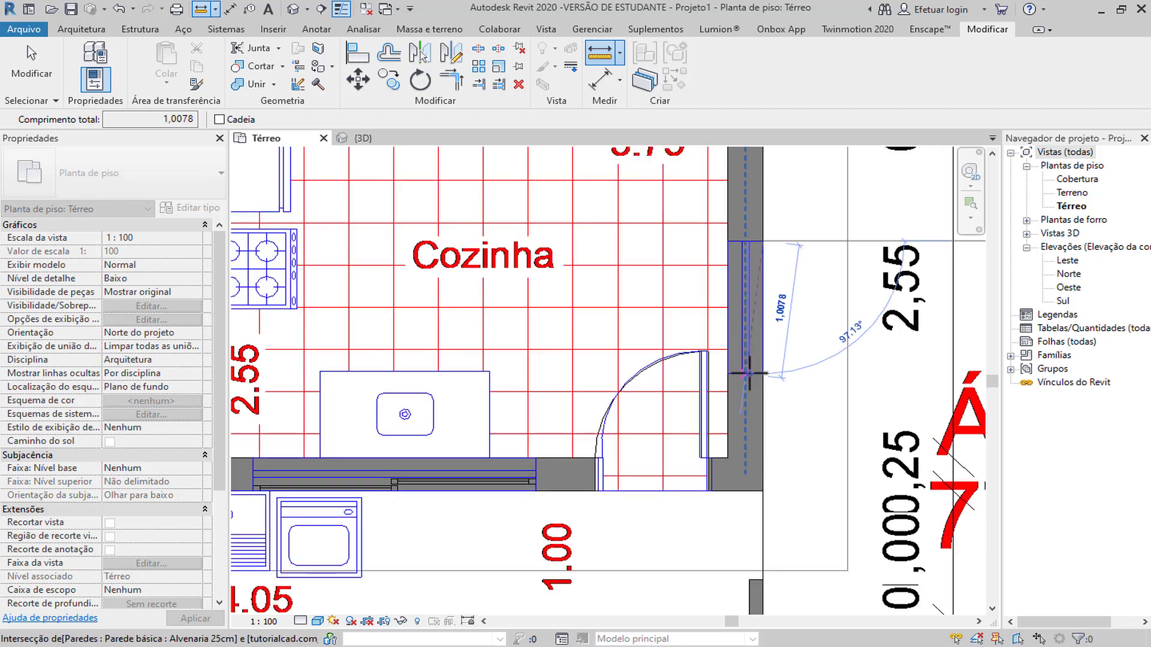
key(Escape)
key(Escape)
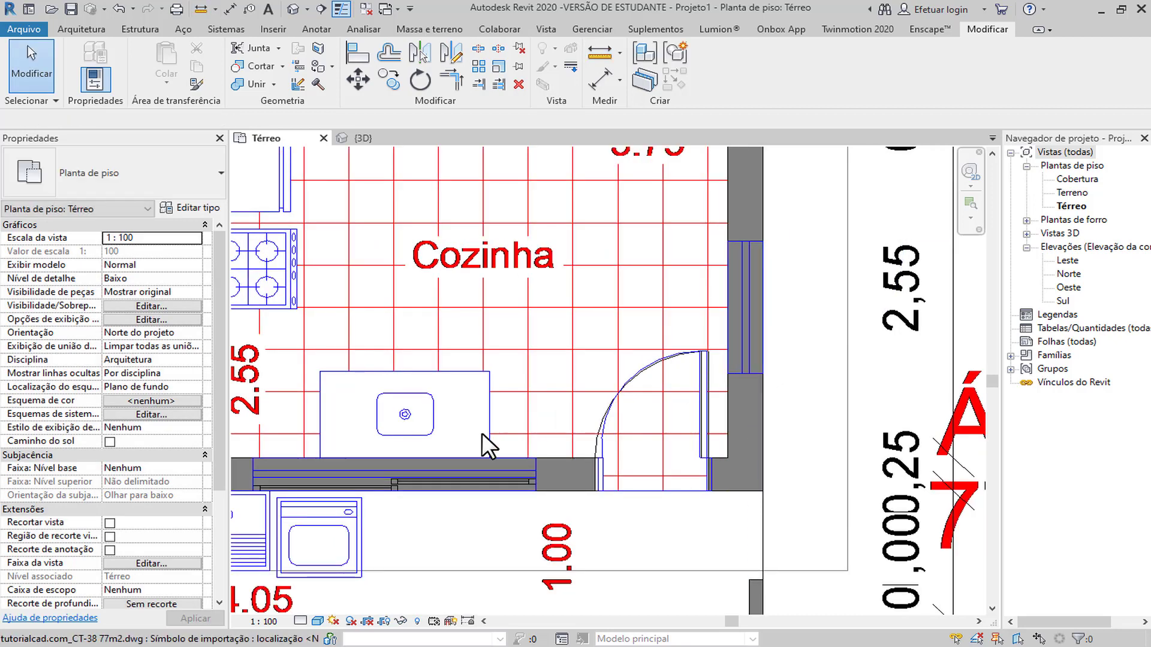
Start placing a window like the one in Cozinha's bottom wall and duplicate its type as "Janela de correr - 2 Painéis - 100x100".
click(447, 477)
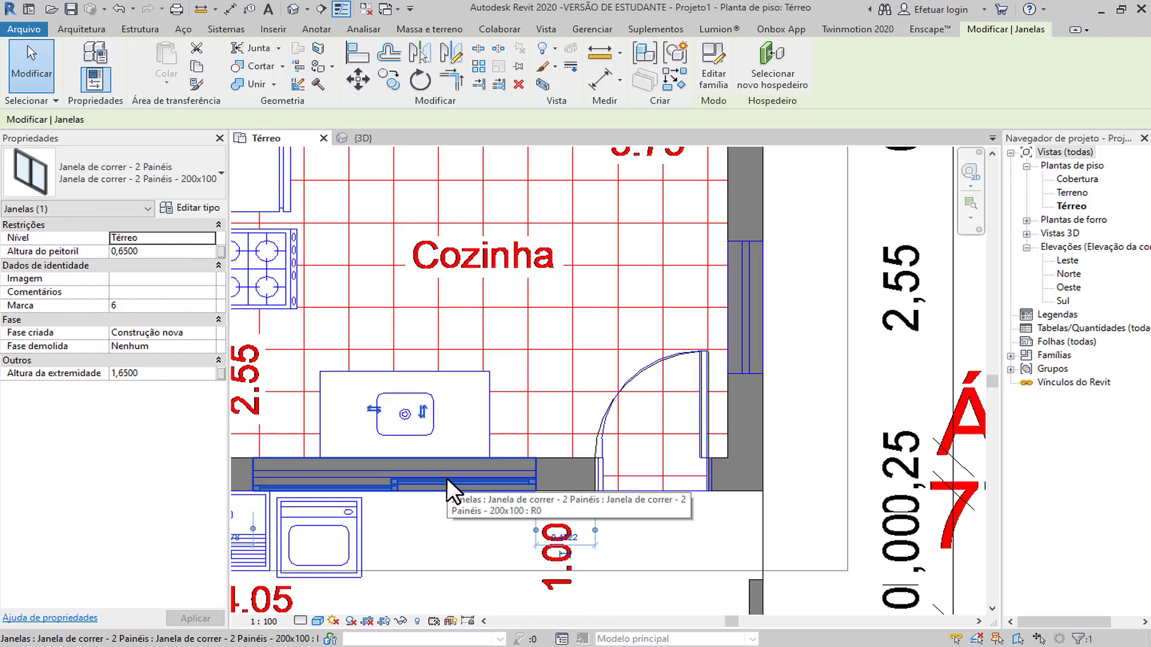
key(c)
key(s)
click(190, 208)
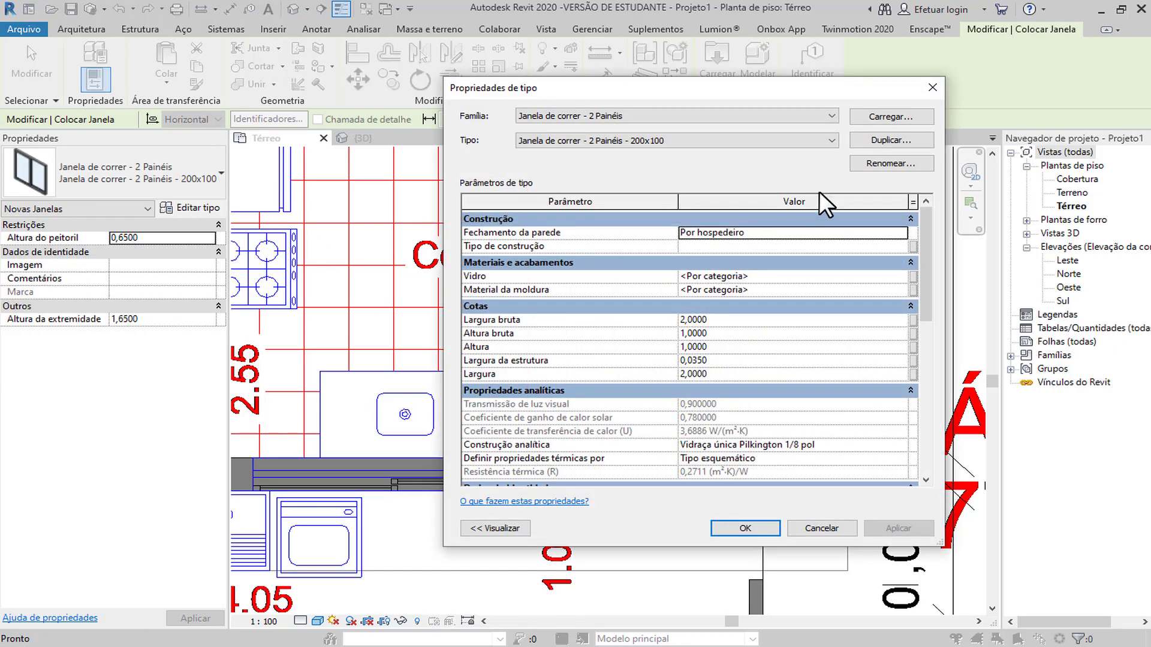
click(901, 139)
click(760, 208)
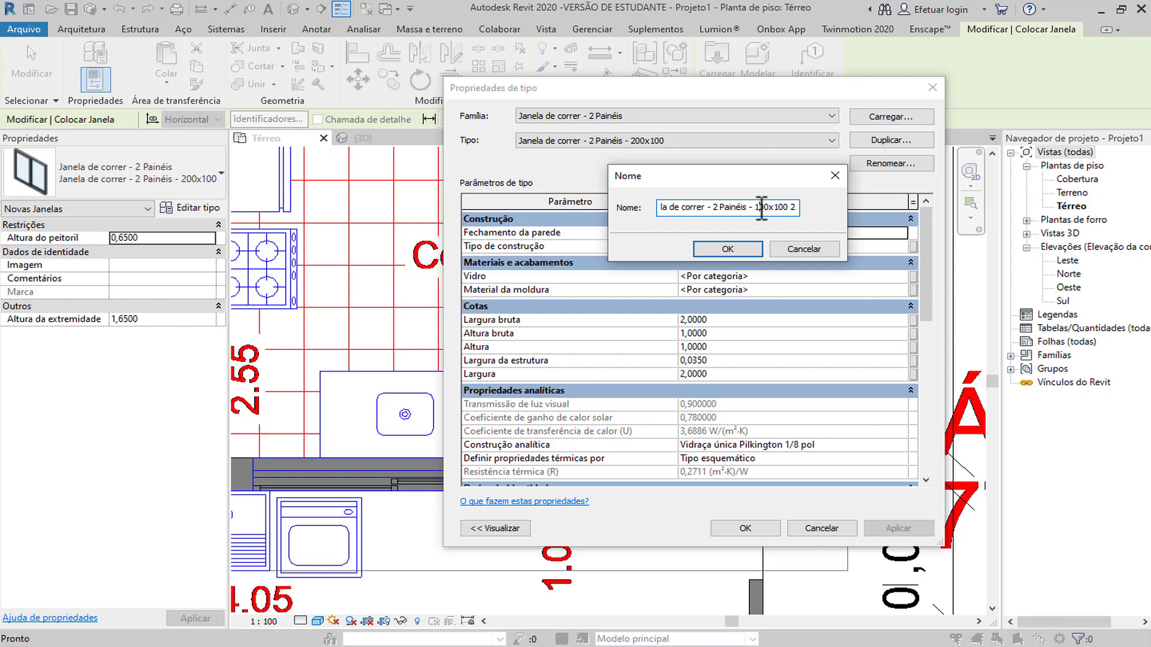
key(BackSpace)
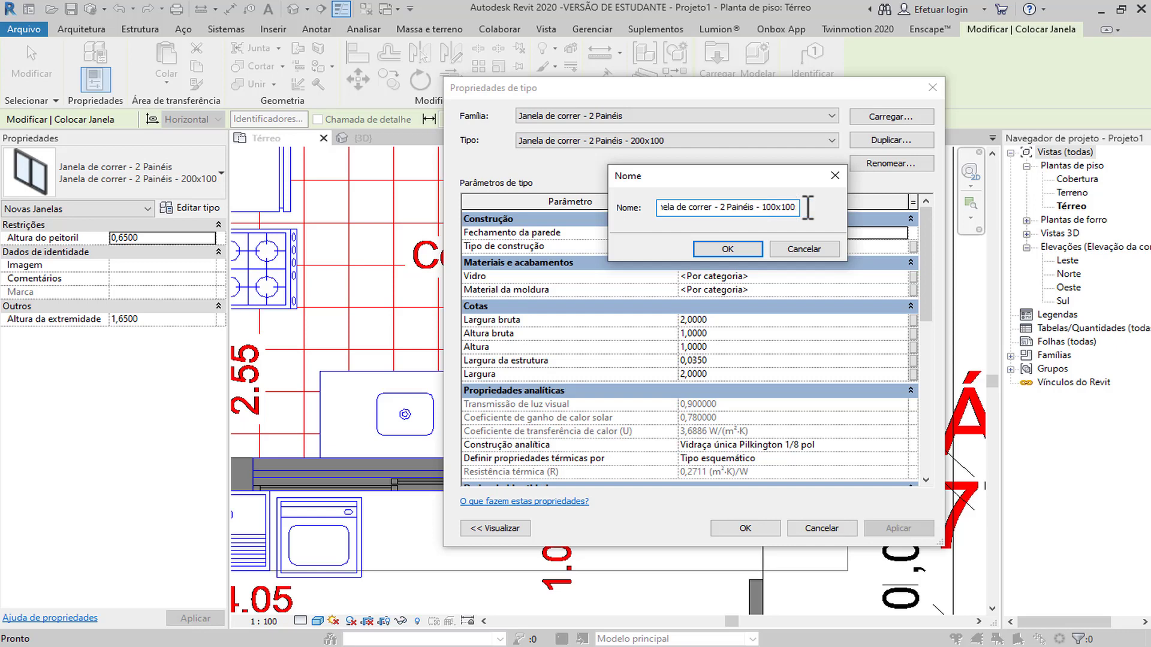
click(749, 249)
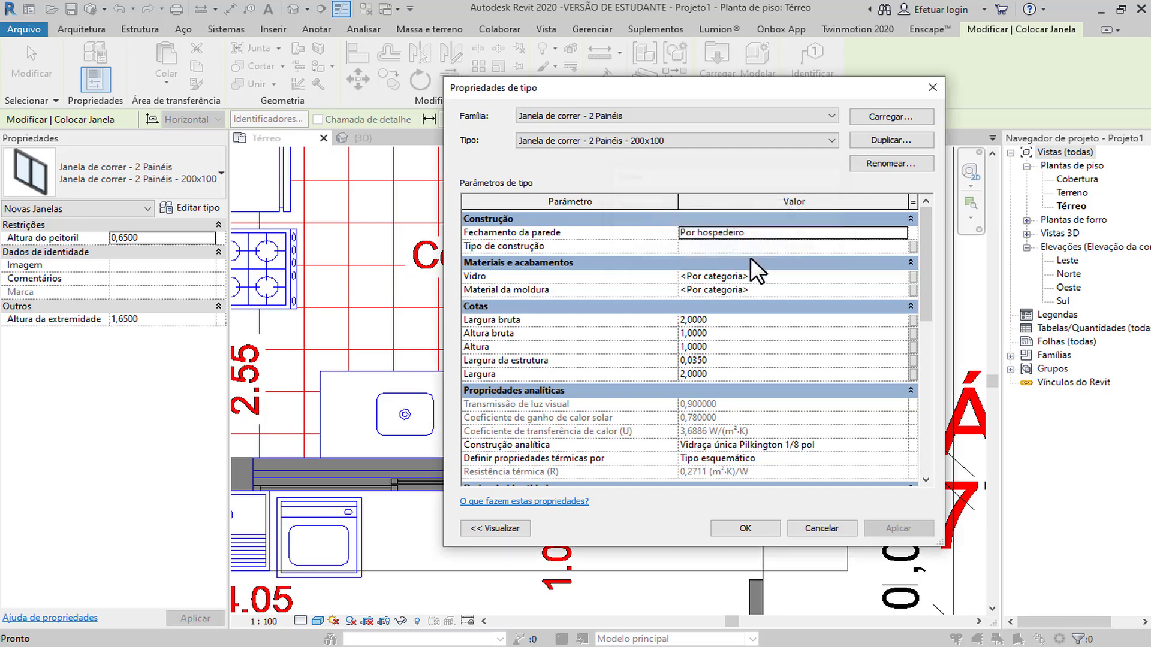
Set the 100x100 type's rough width (Largura bruta) to 1 m and place the window in Cozinha's right-hand exterior wall.
click(765, 321)
text(1)
key(Return)
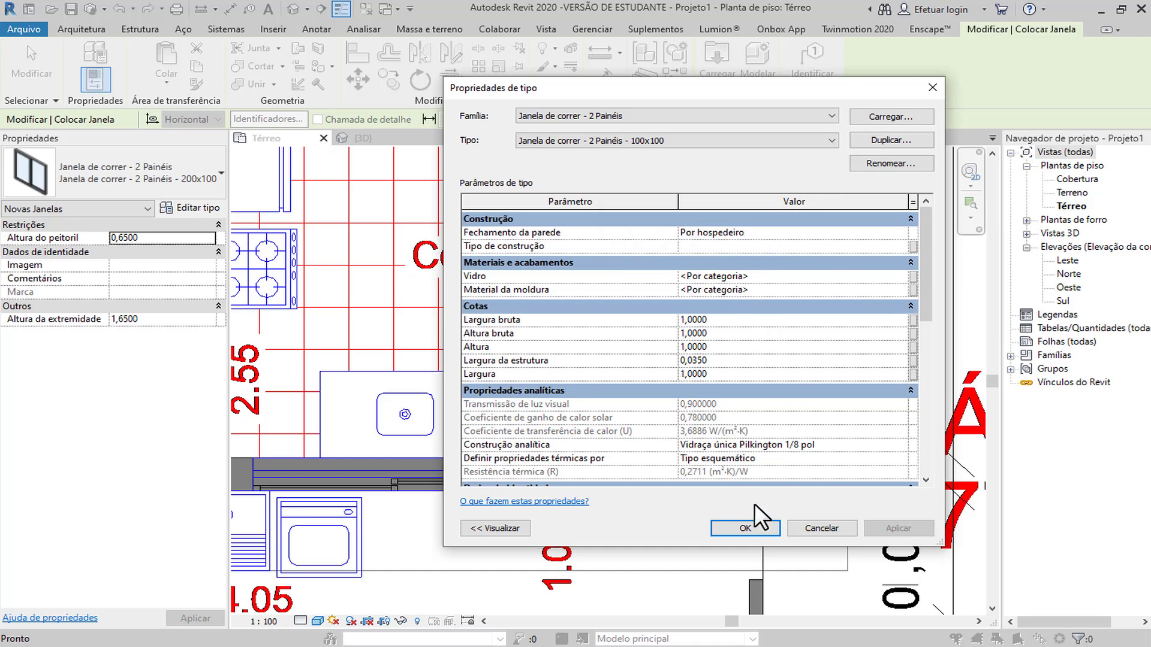
click(743, 529)
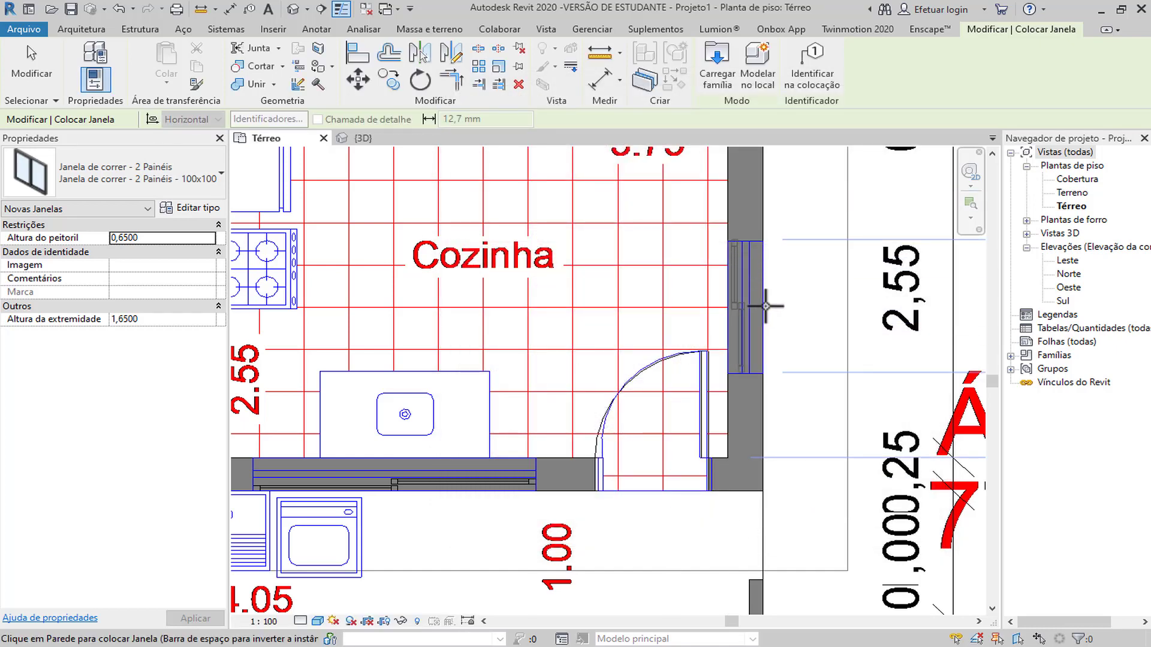
scroll(765, 306, up, 1)
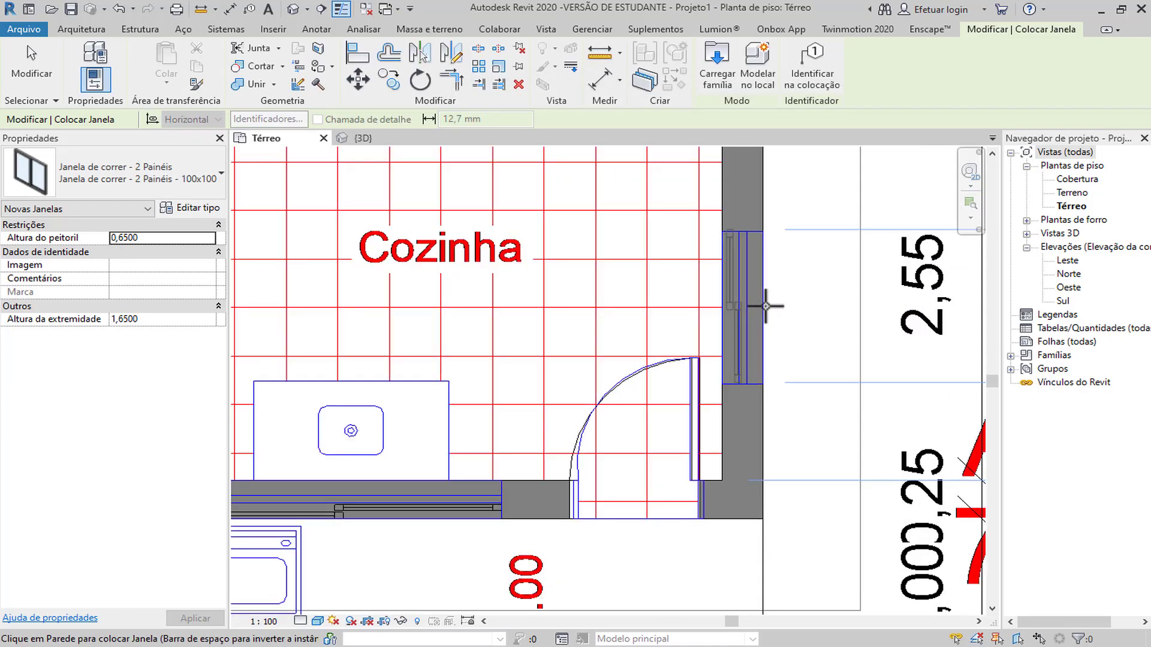
click(732, 311)
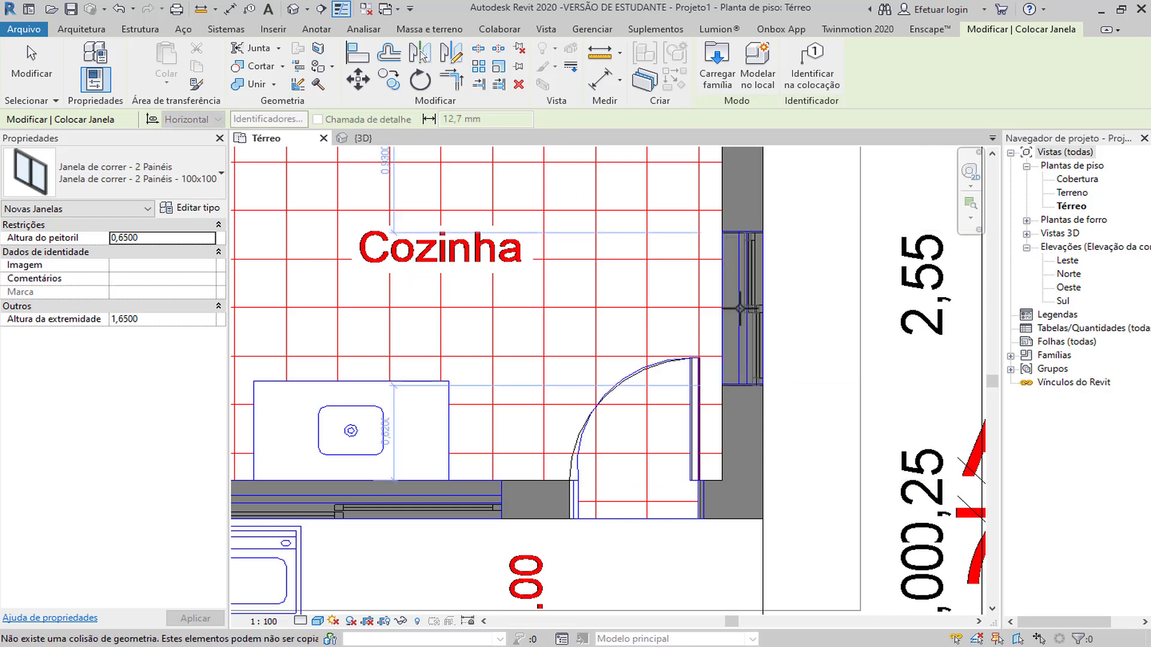
key(Escape)
key(Escape)
click(358, 54)
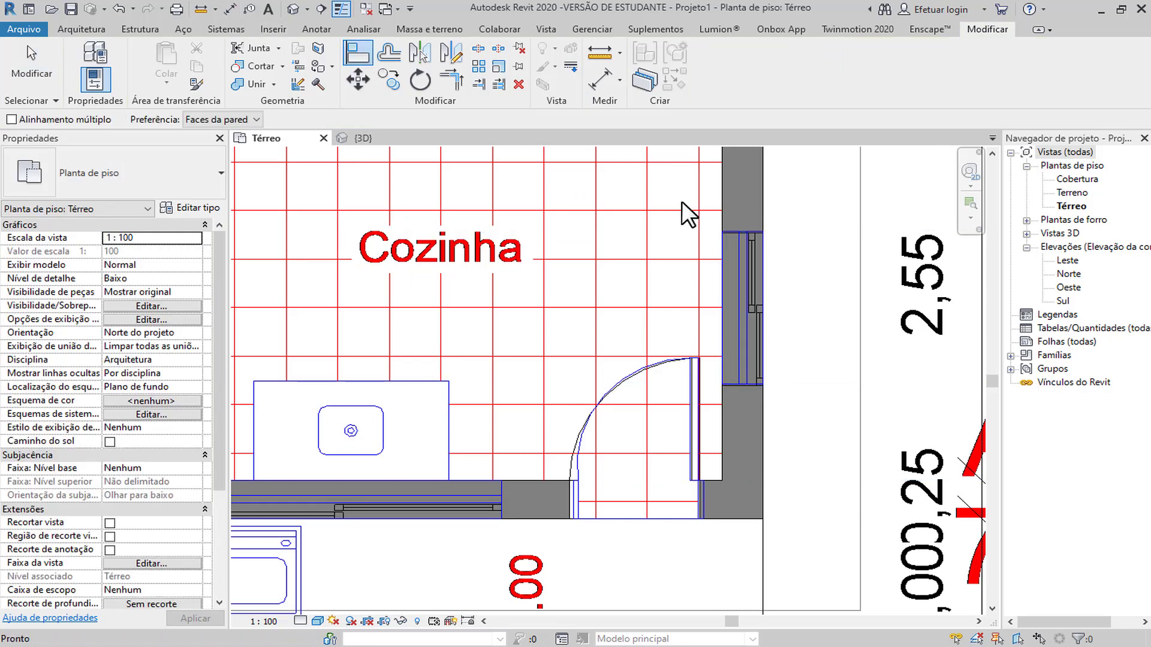
scroll(683, 204, up, 5)
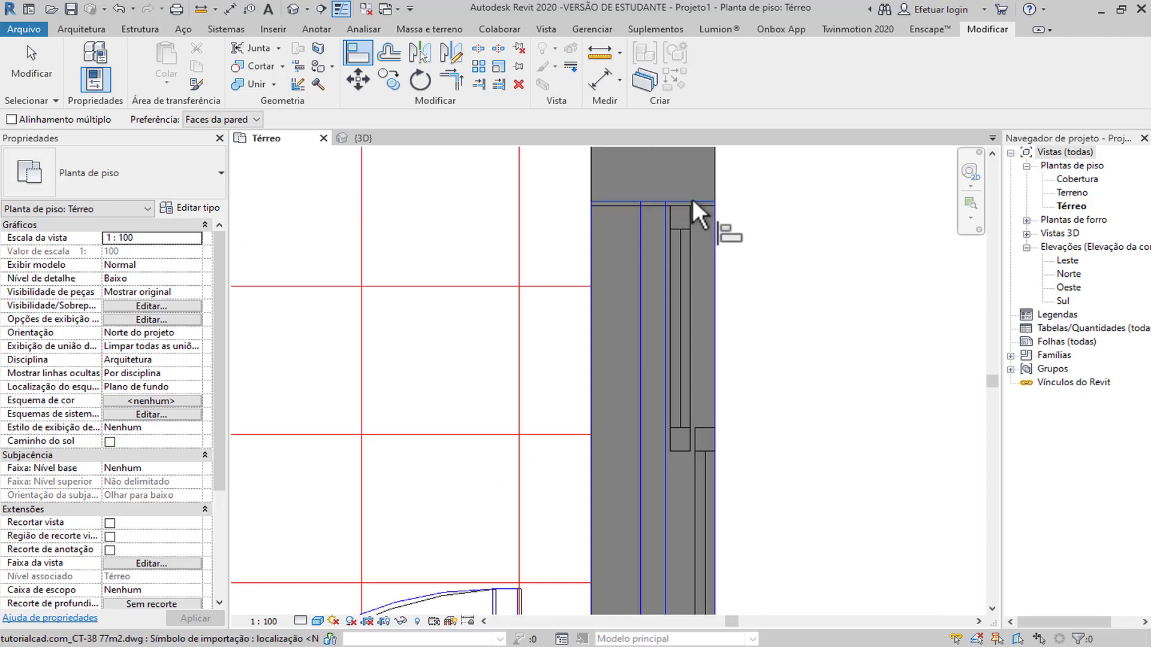
scroll(695, 202, down, 4)
key(Escape)
scroll(745, 256, down, 3)
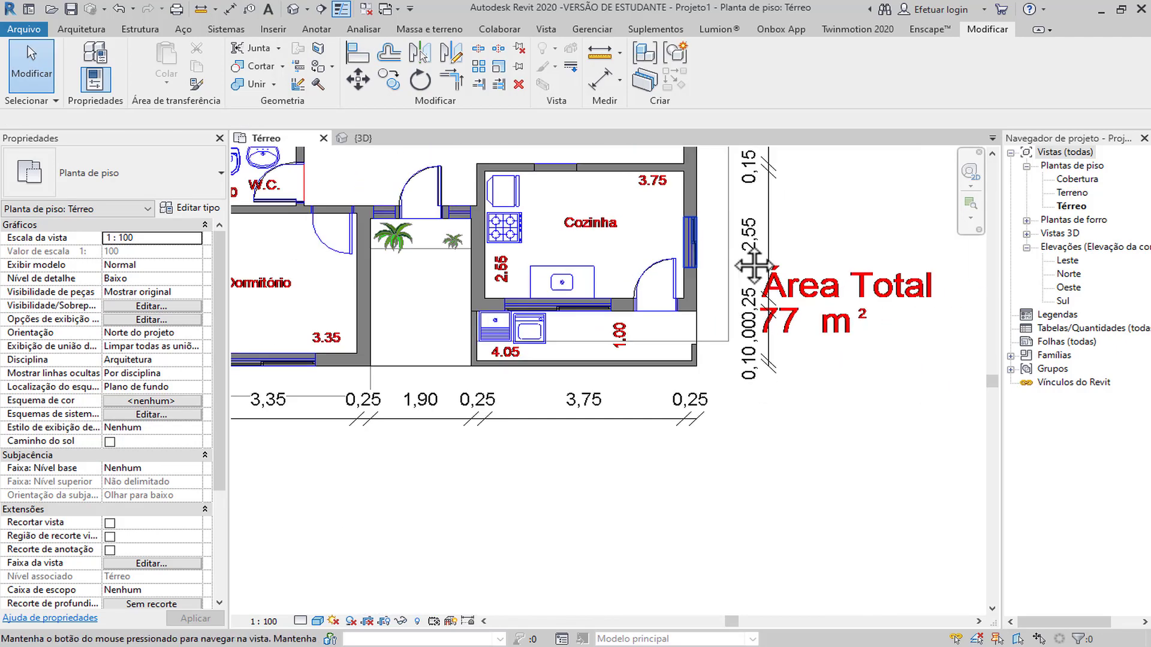
middle_drag(745, 256, 833, 353)
scroll(293, 272, up, 2)
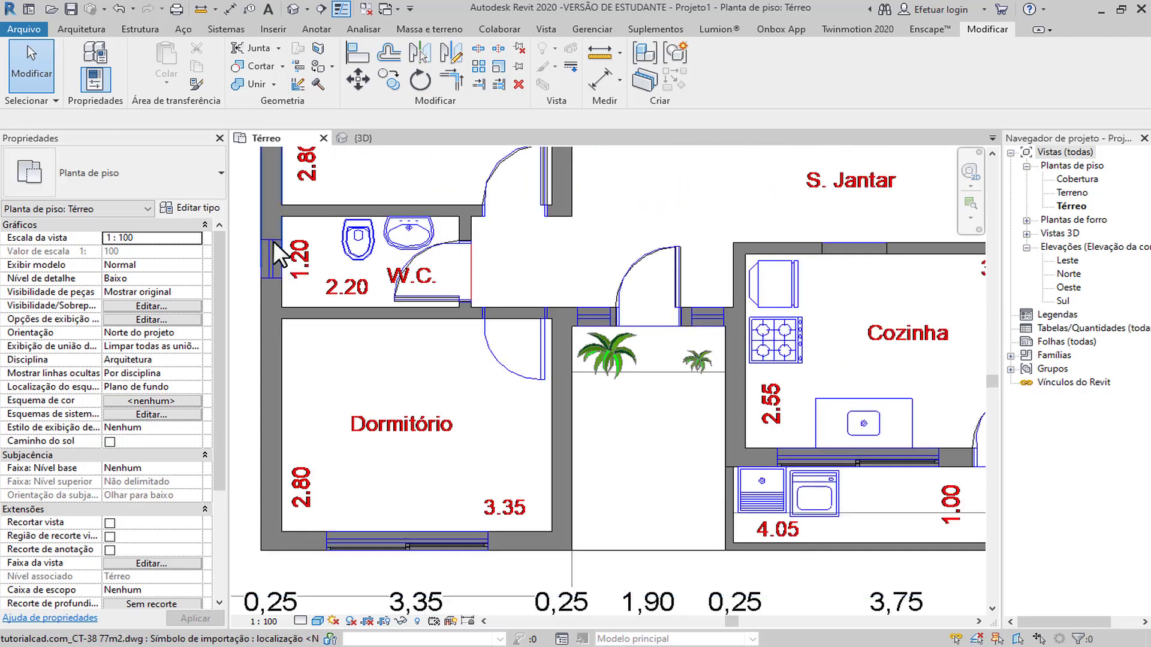
click(87, 30)
click(176, 47)
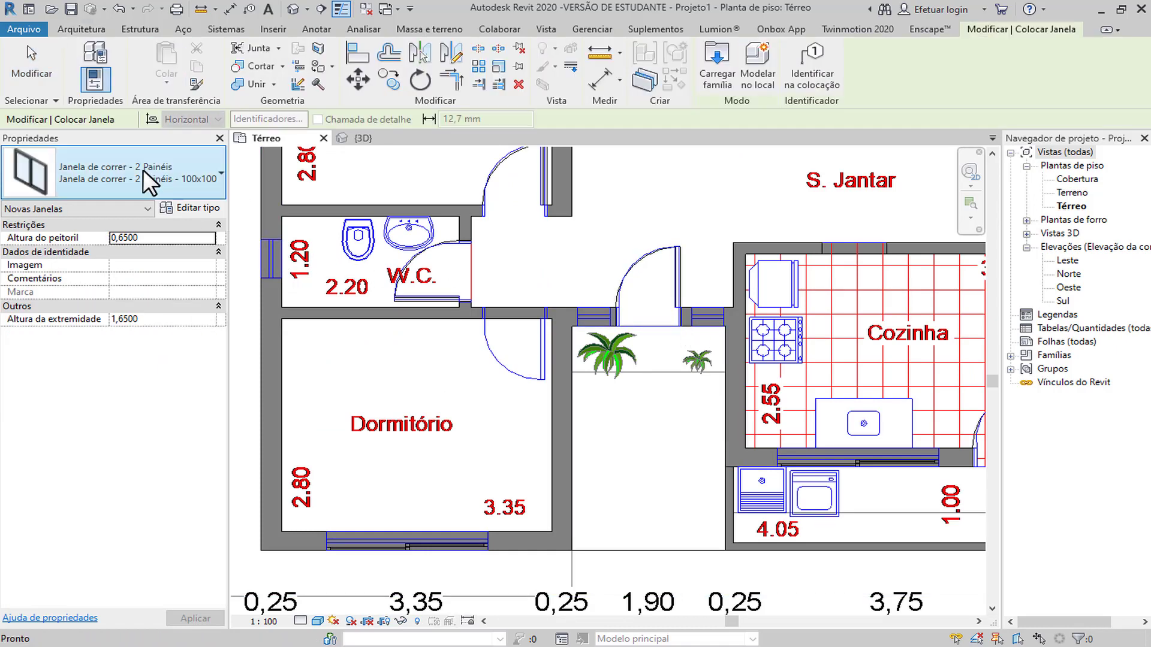
click(143, 169)
click(121, 387)
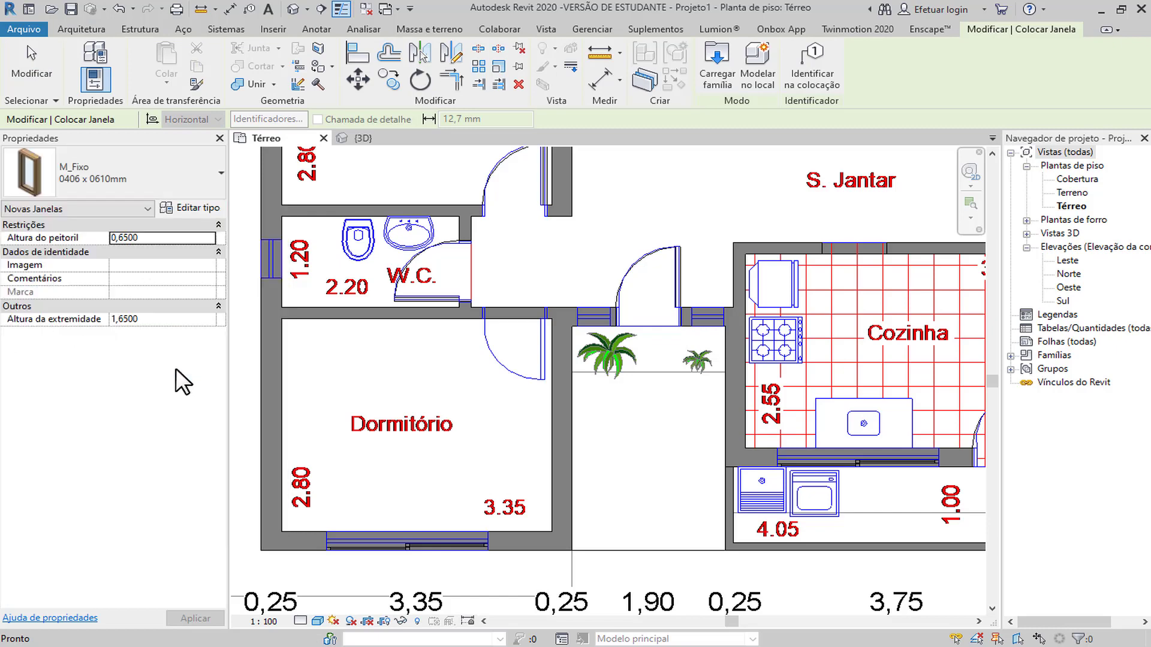
middle_drag(376, 391, 431, 403)
Measure the width of the window opening drawn in the W.C.'s exterior wall.
click(201, 8)
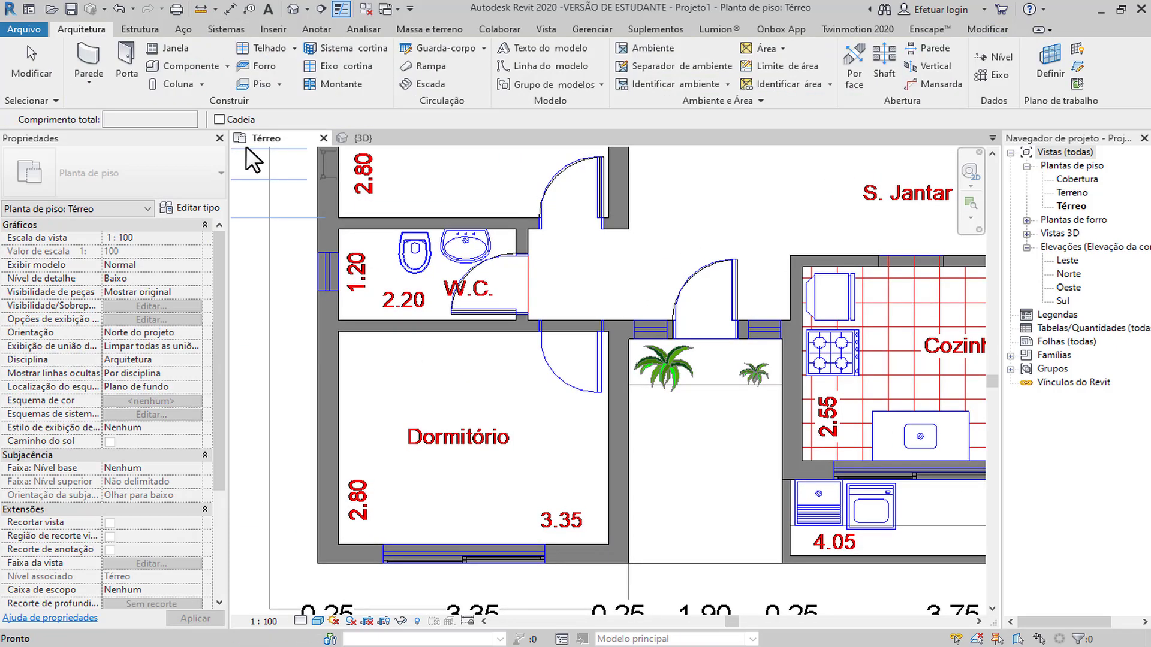
scroll(302, 257, up, 3)
click(341, 242)
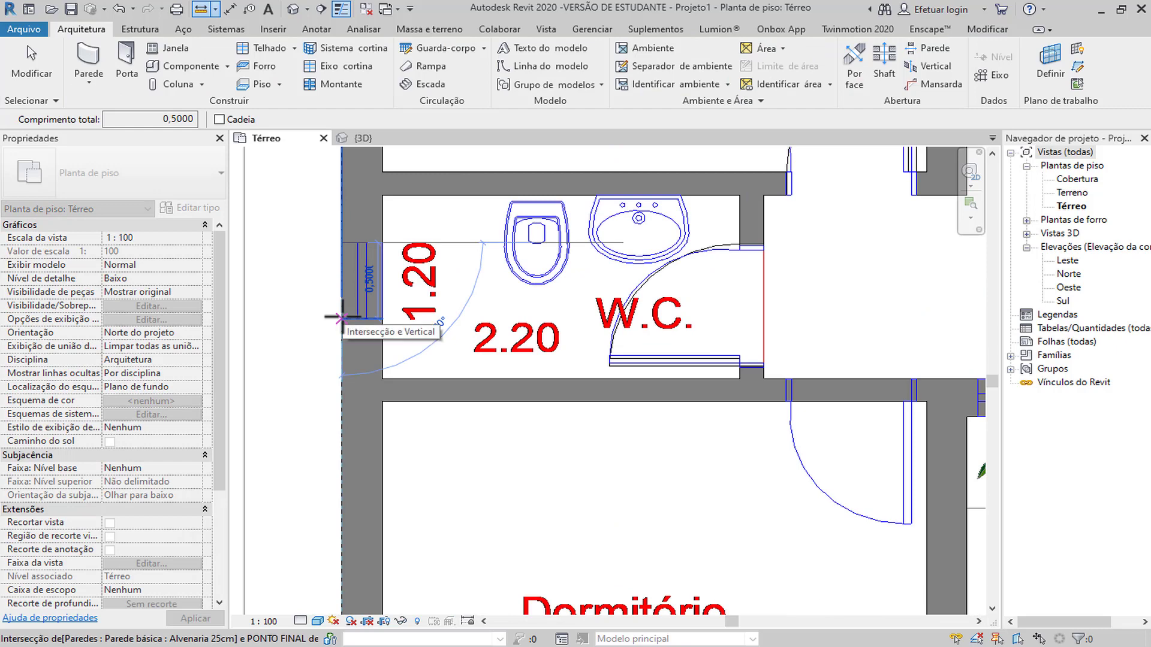
key(Escape)
key(Escape)
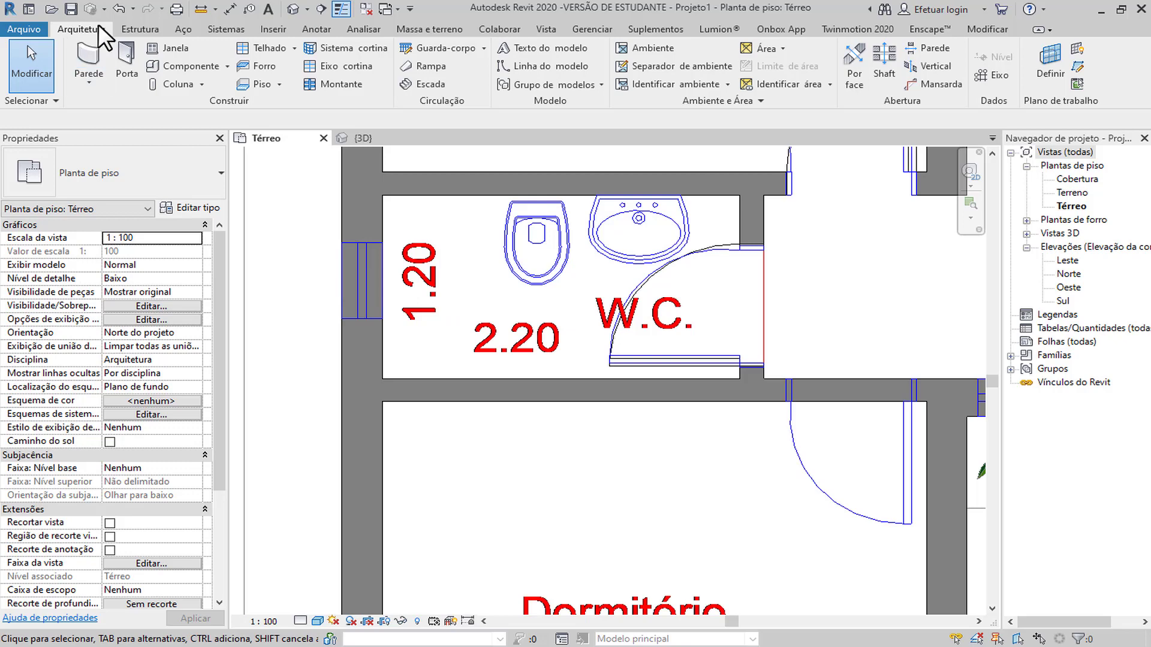
Start placing a window and load the family "Janela maxim-ar - 1 Painel" from the Específico do Brasil folder.
click(168, 48)
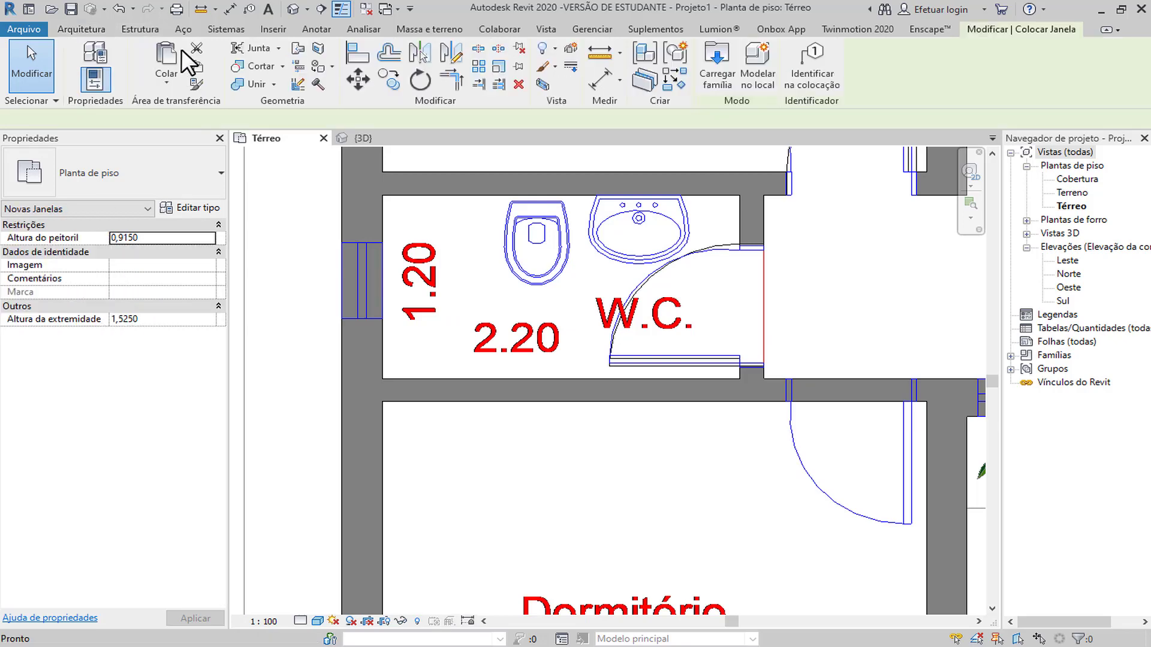
click(733, 63)
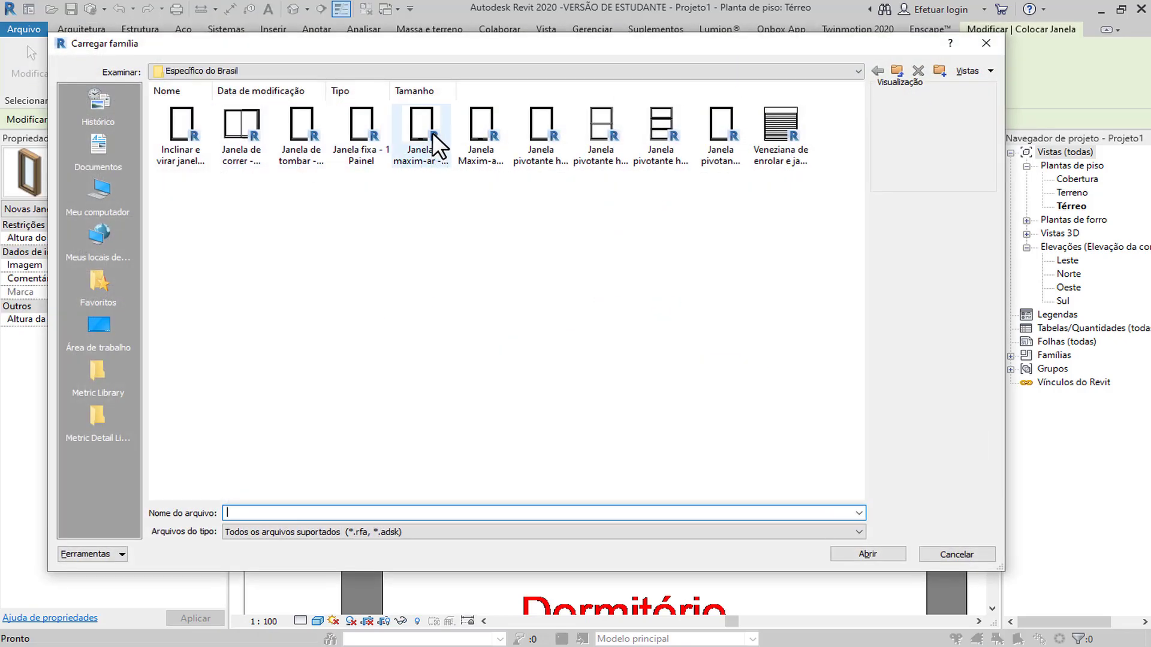
click(430, 122)
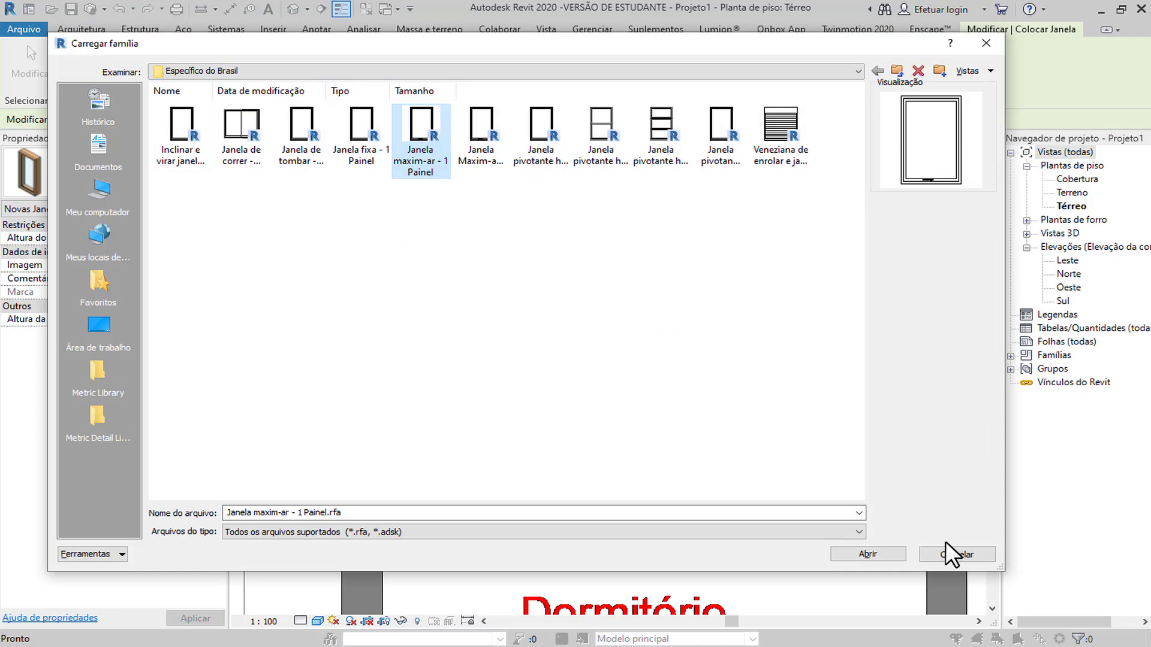
click(886, 555)
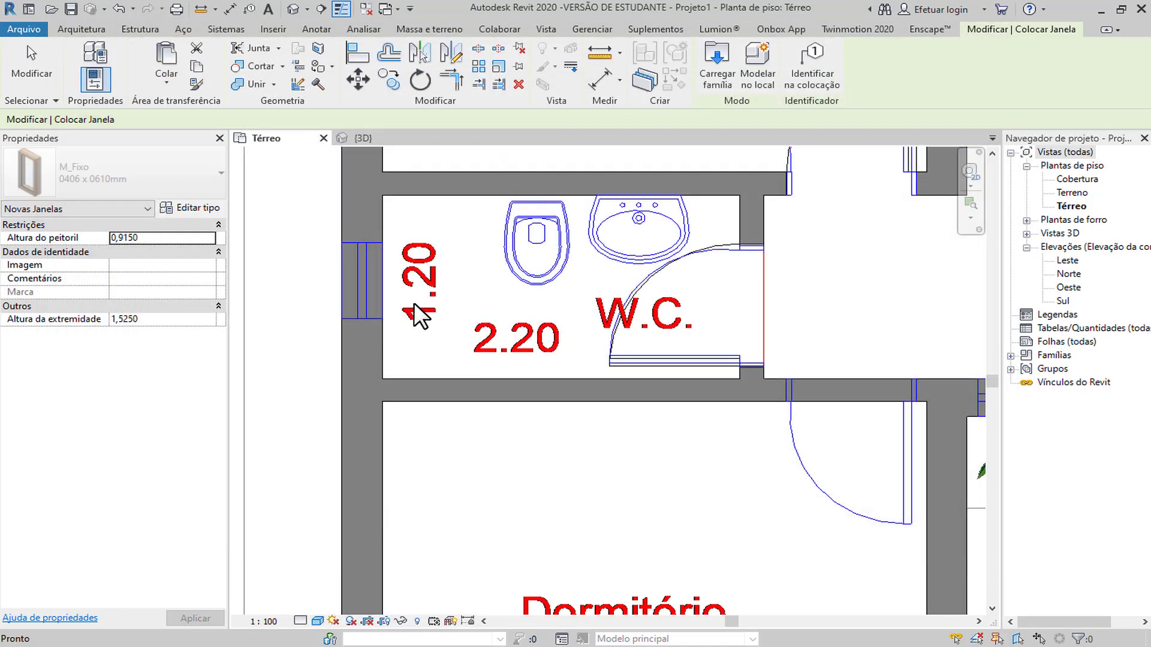
click(192, 208)
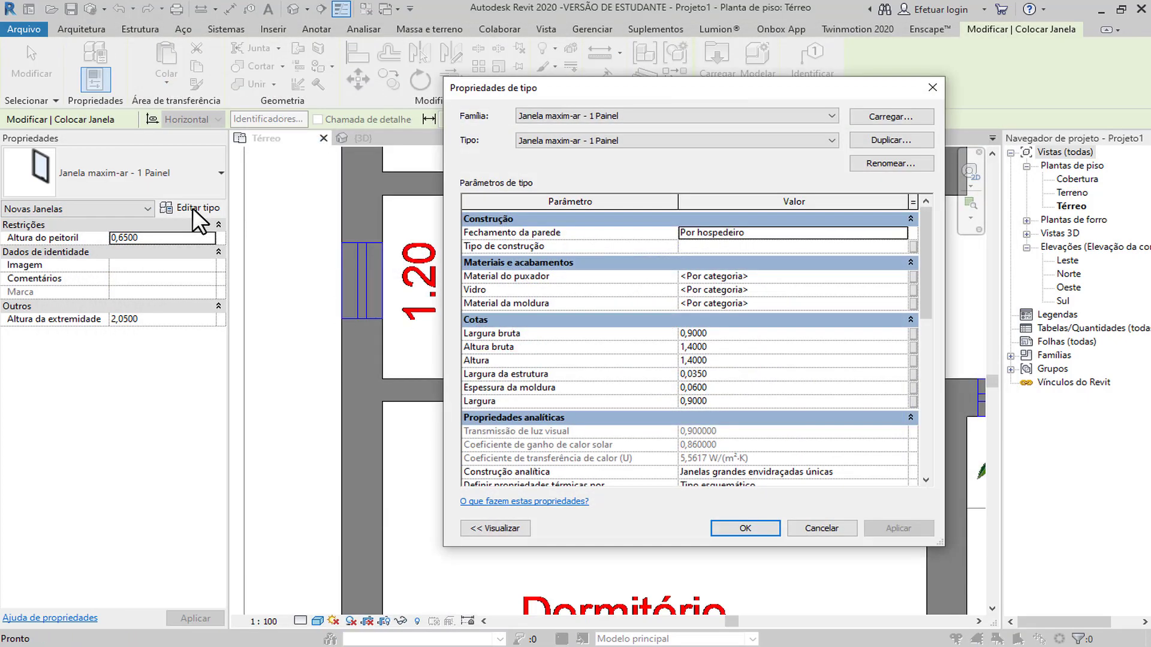
click(775, 333)
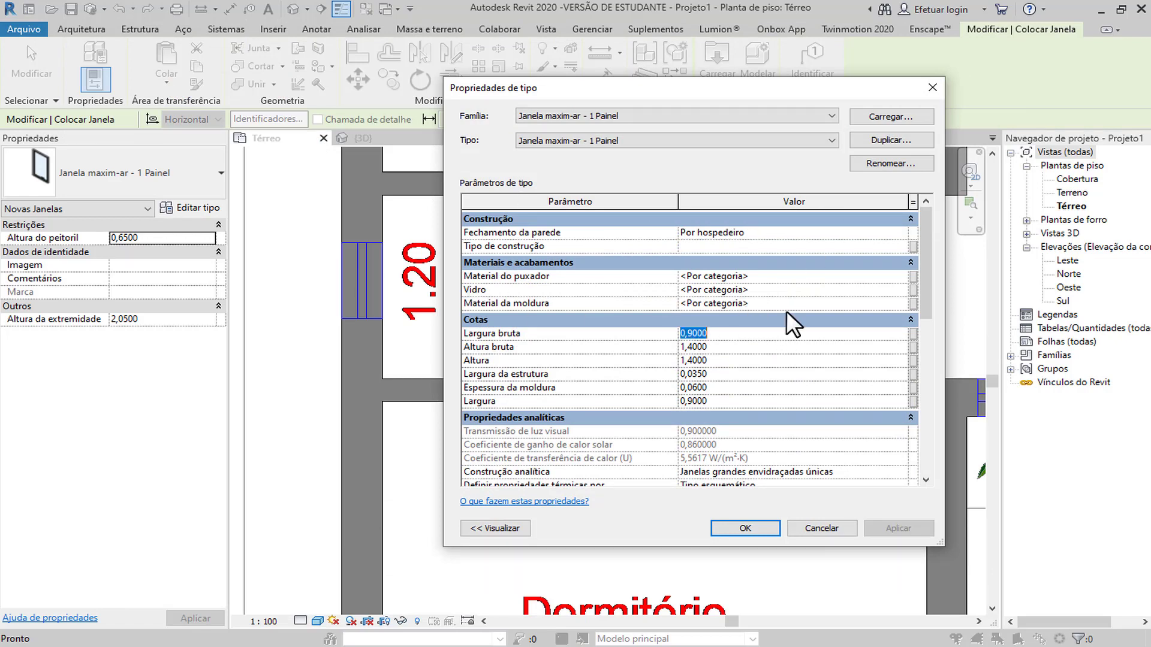
click(933, 87)
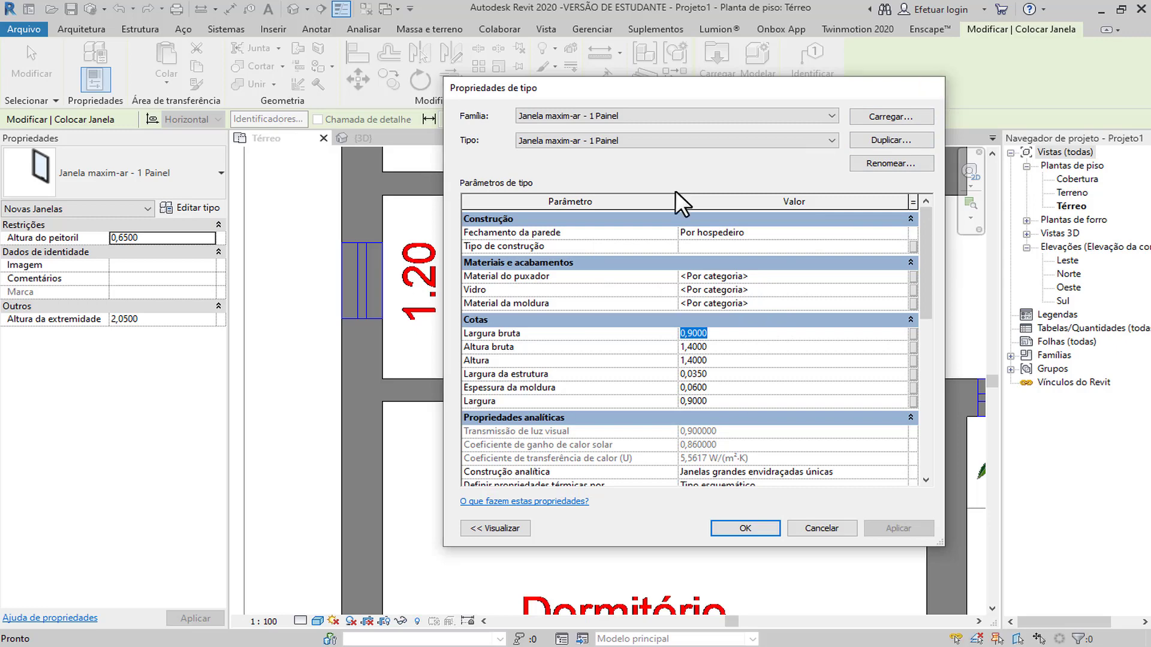
Recheck the width of the W.C. window opening with the measuring tool.
key(m)
key(e)
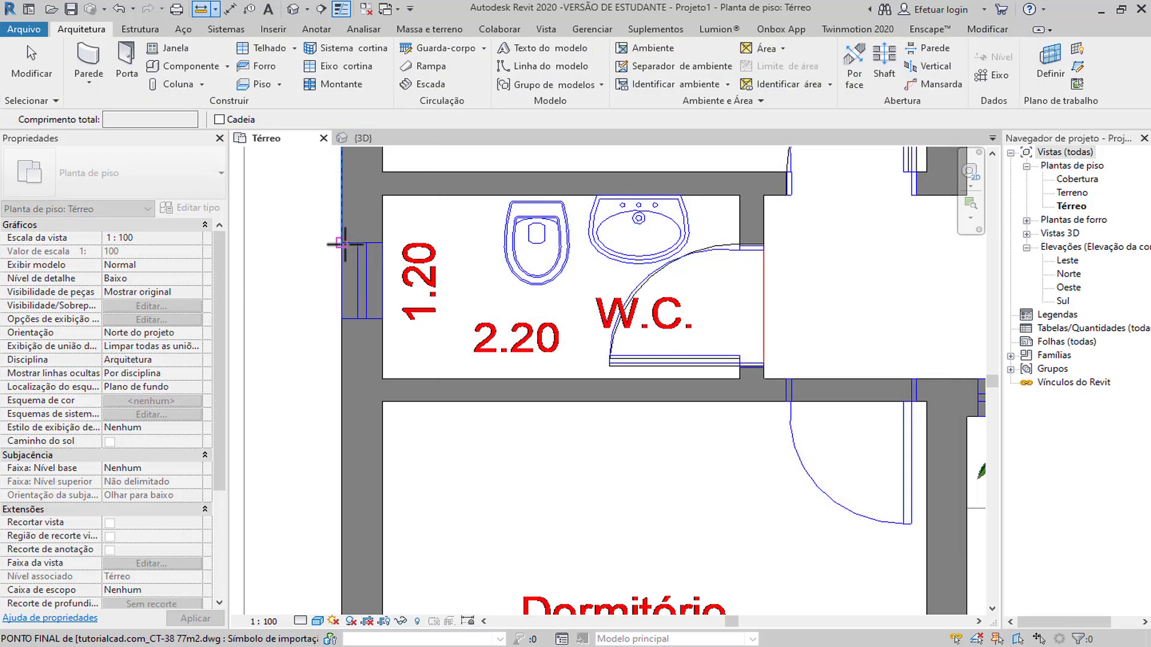
click(343, 242)
key(Escape)
key(Escape)
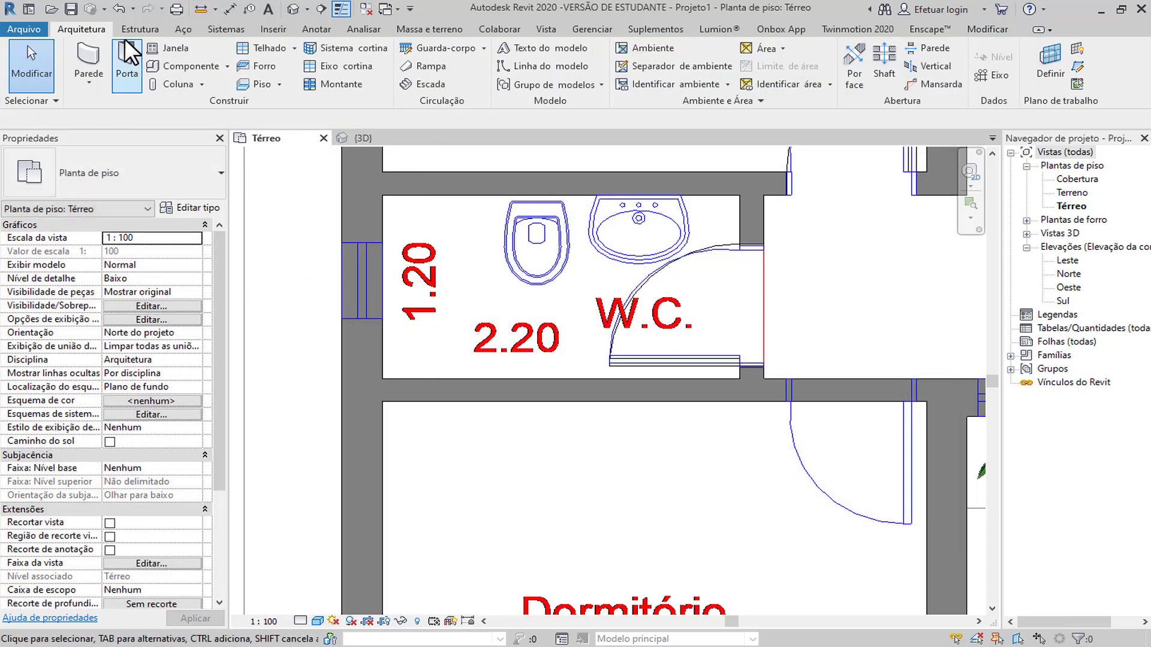
Set the rough width (Largura bruta) and rough height (Altura bruta) of the "Janela maxim-ar - 1 Painel" type to 0,5 m.
click(159, 43)
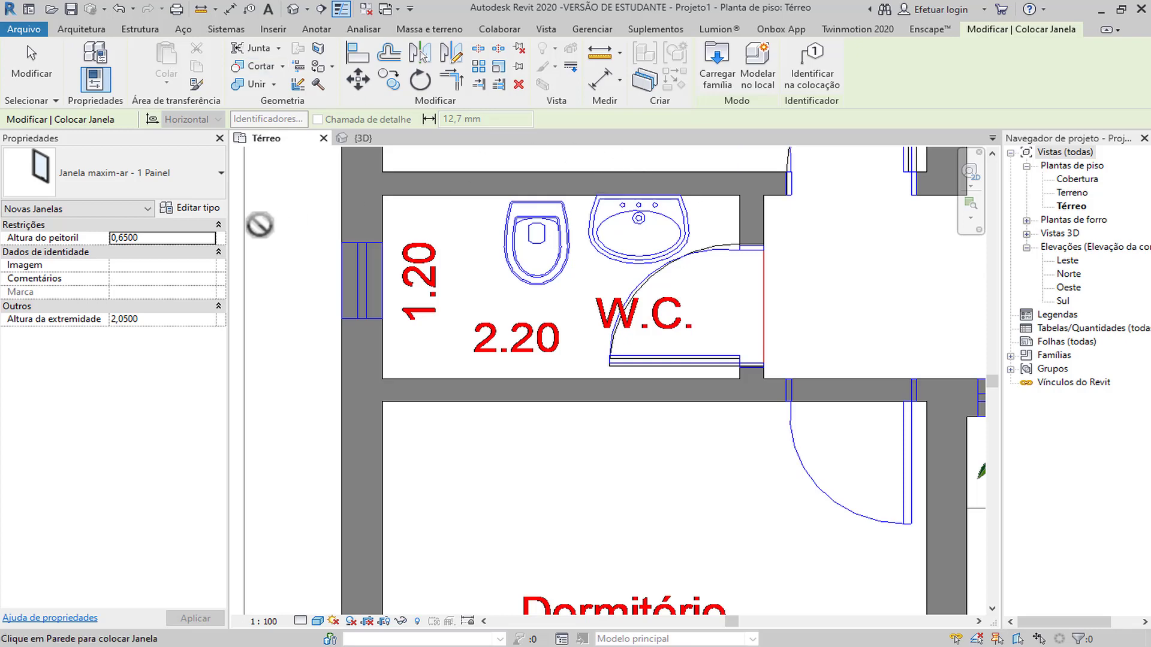
click(197, 209)
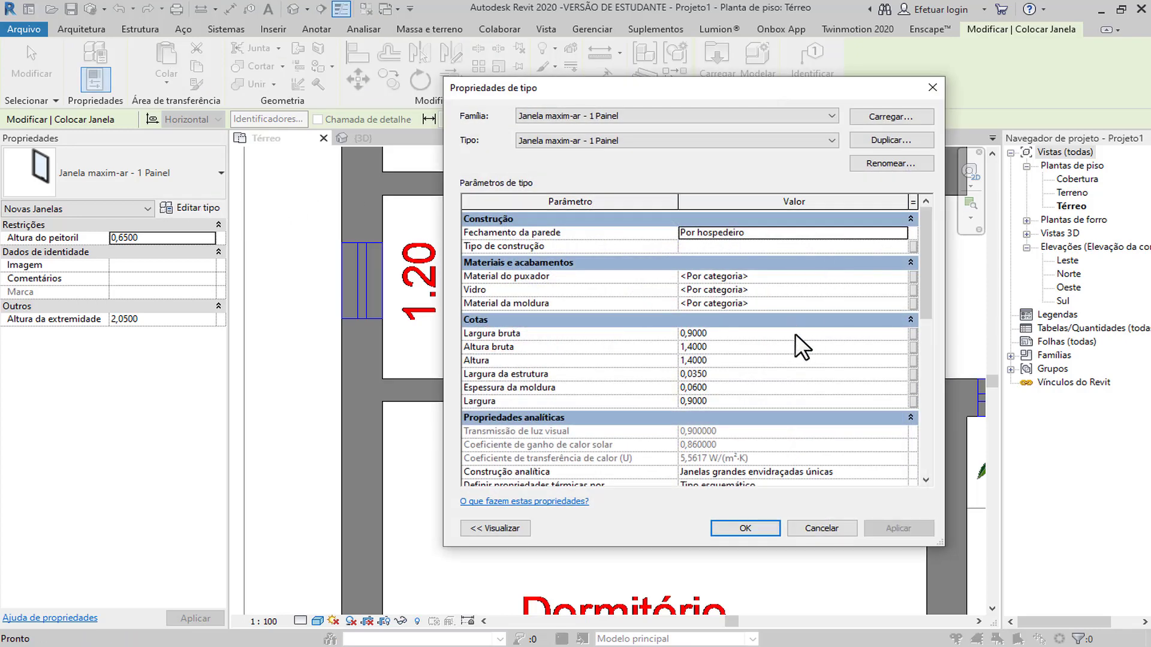
click(796, 336)
text(,5)
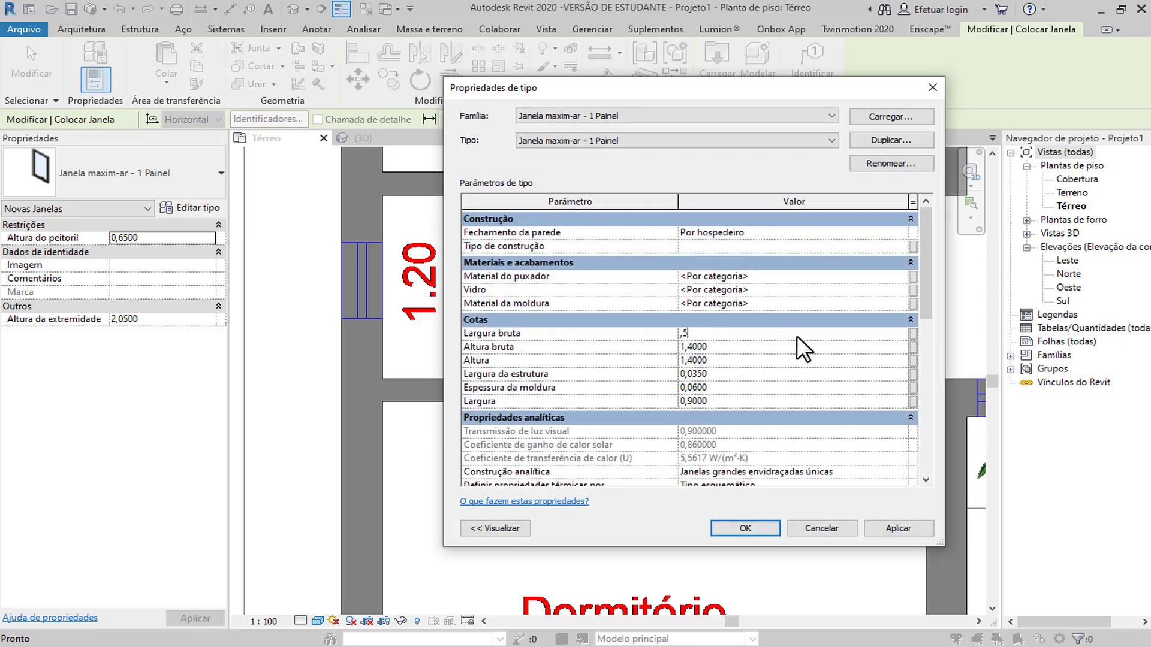
click(761, 346)
text(,6)
click(744, 524)
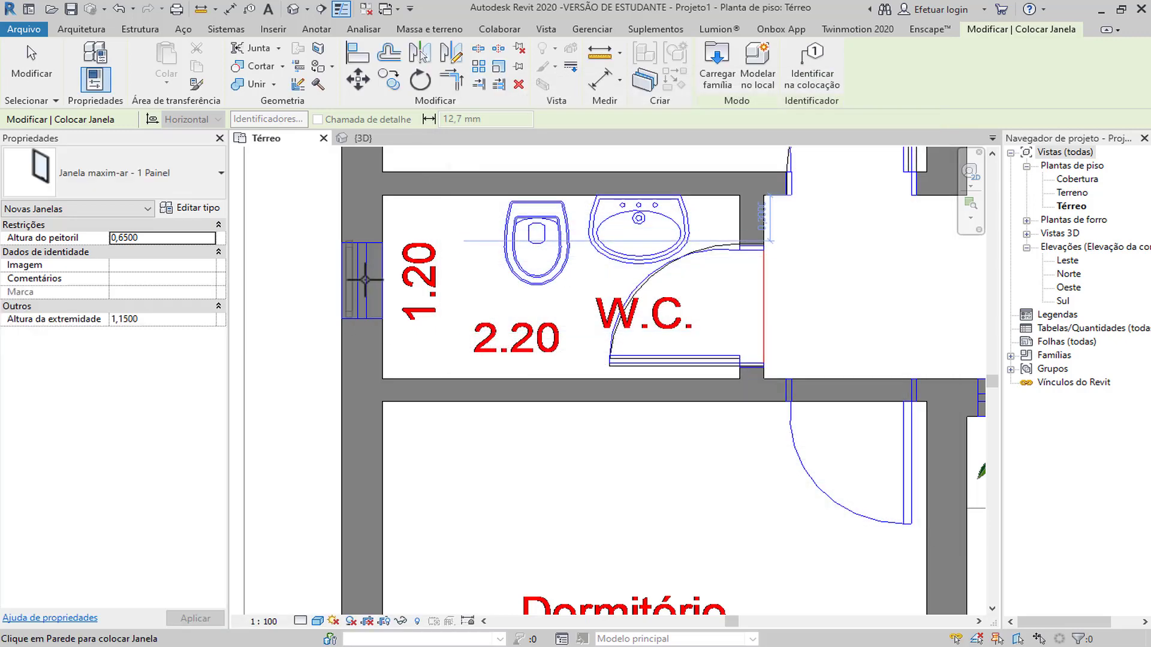
Place the maxim-ar window in the W.C.'s exterior wall at the opening drawn on the imported plan.
click(367, 282)
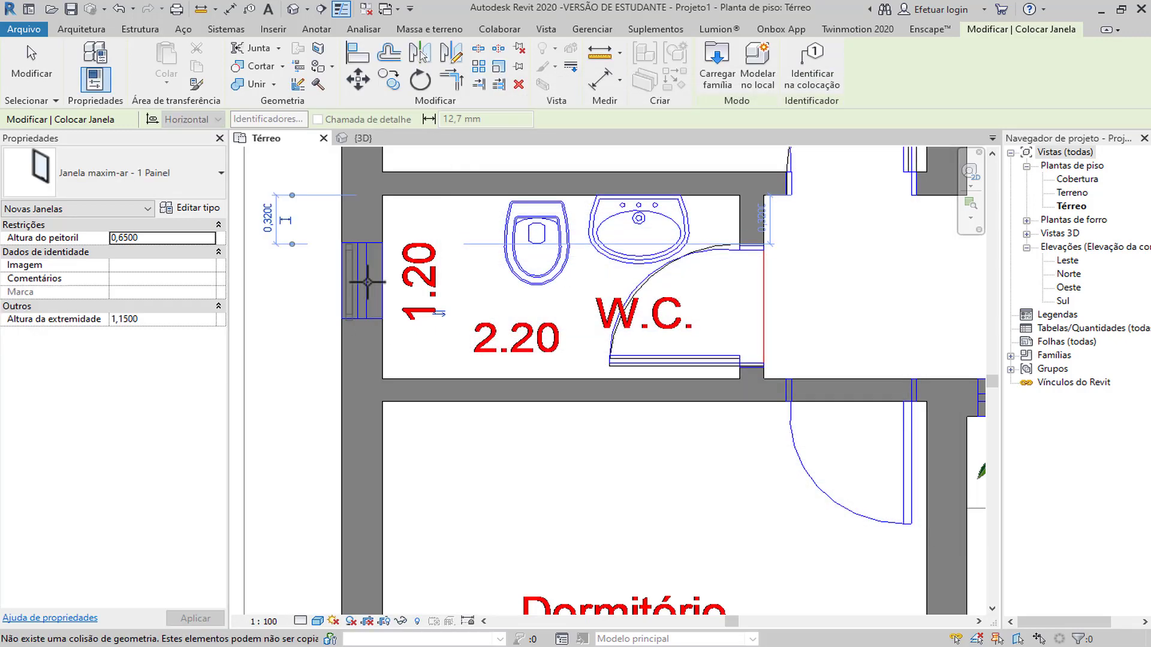
key(Escape)
key(Escape)
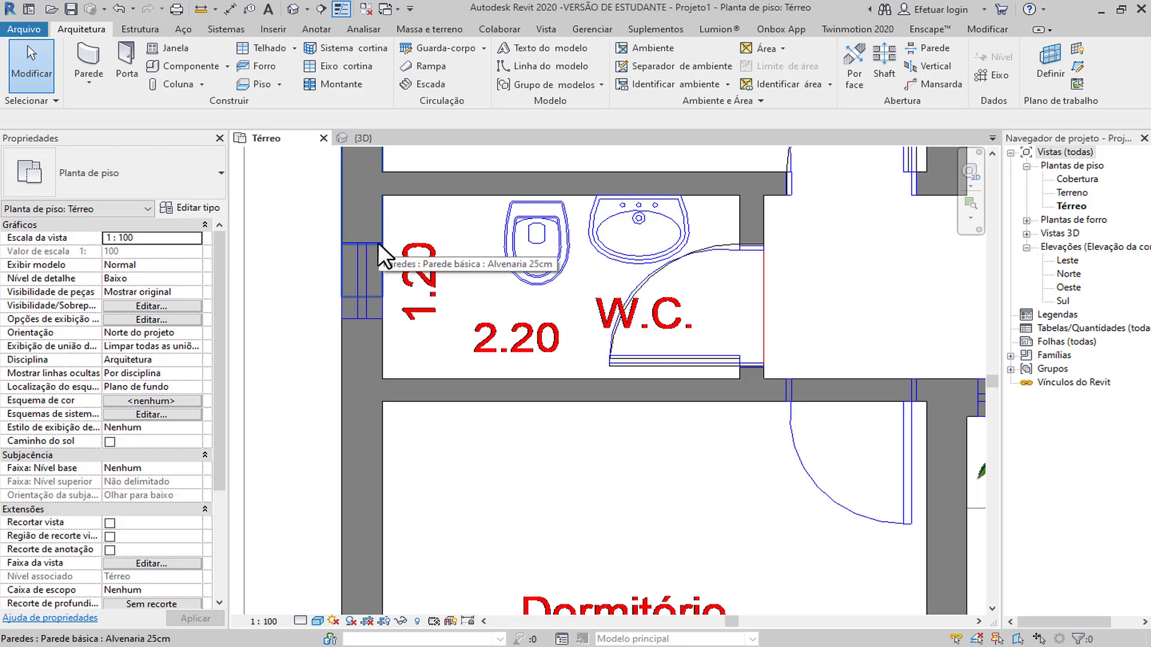
Inspect the W.C.'s maxim-ar window from outside the house in the 3D view.
click(364, 138)
scroll(387, 260, down, 5)
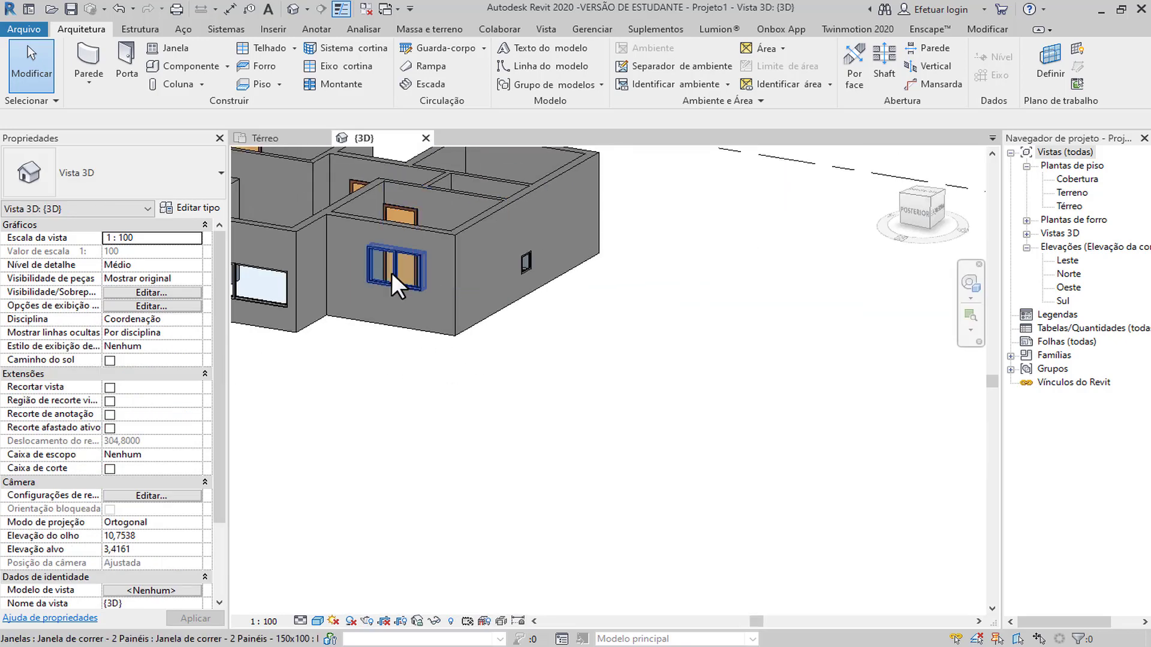
middle_drag(391, 274, 447, 476)
shift+middle_drag(596, 315, 622, 204)
scroll(345, 368, up, 6)
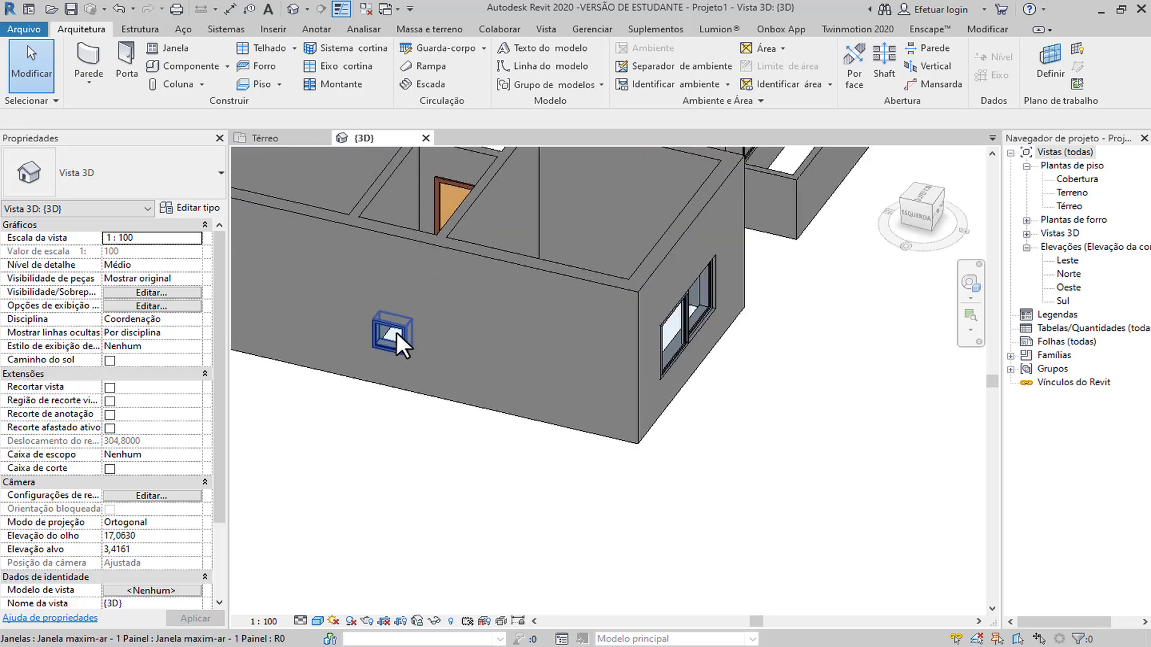
click(404, 339)
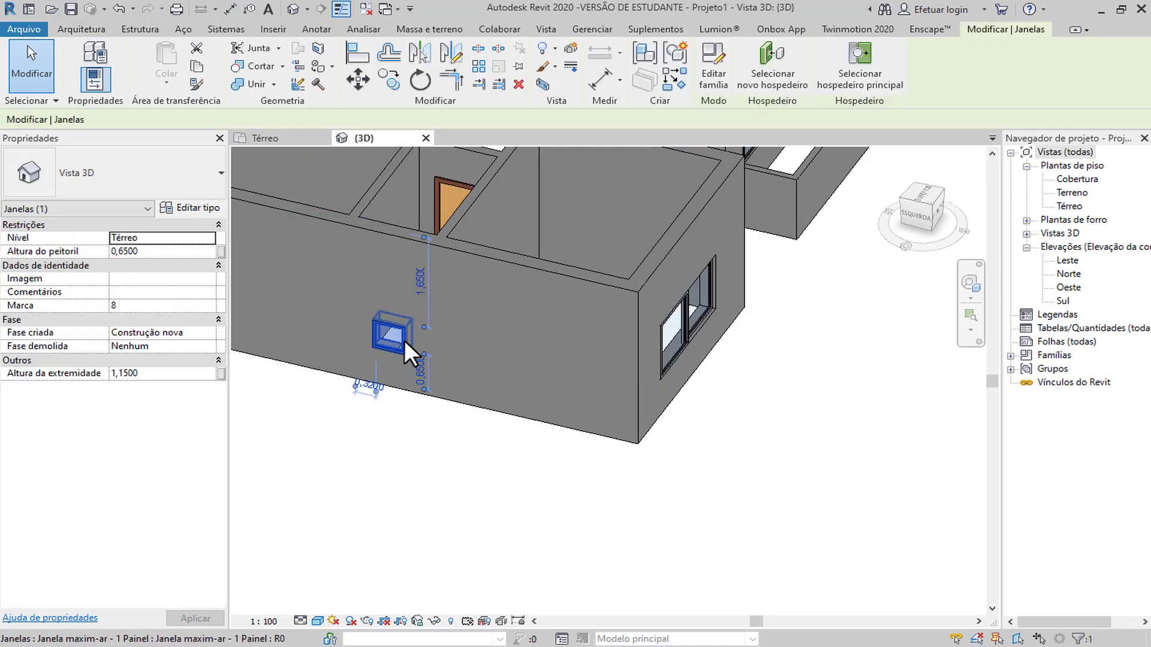
Return to the Térreo plan and examine the W.C. window's position and the rest of the ground floor's openings.
click(276, 138)
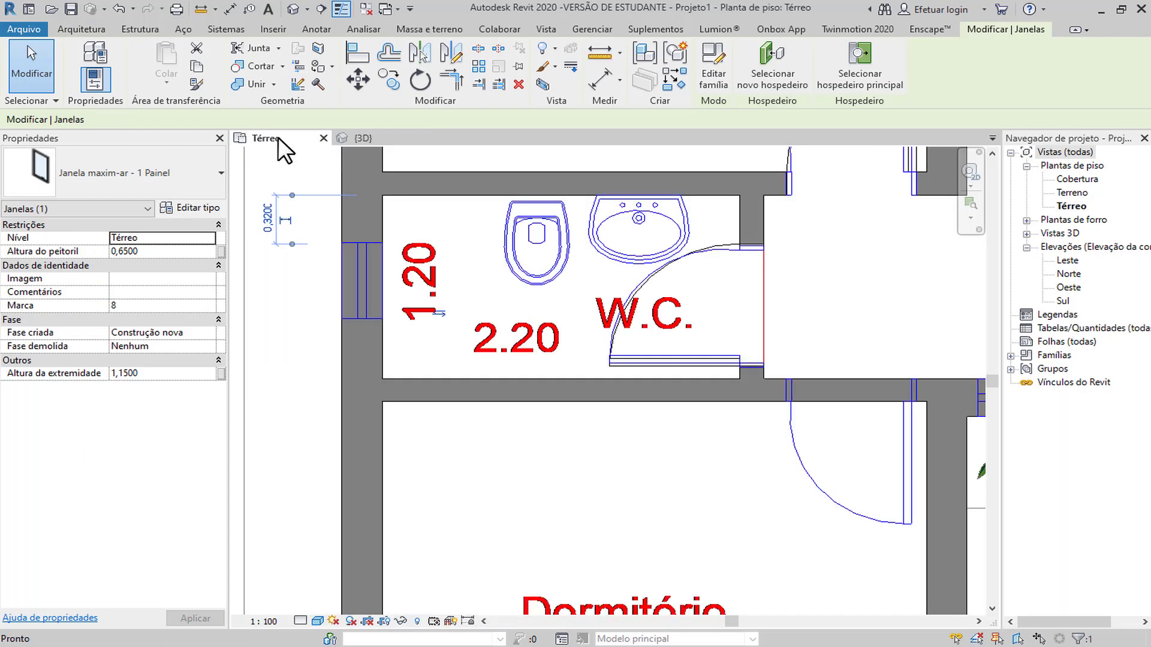
scroll(347, 278, up, 3)
click(278, 295)
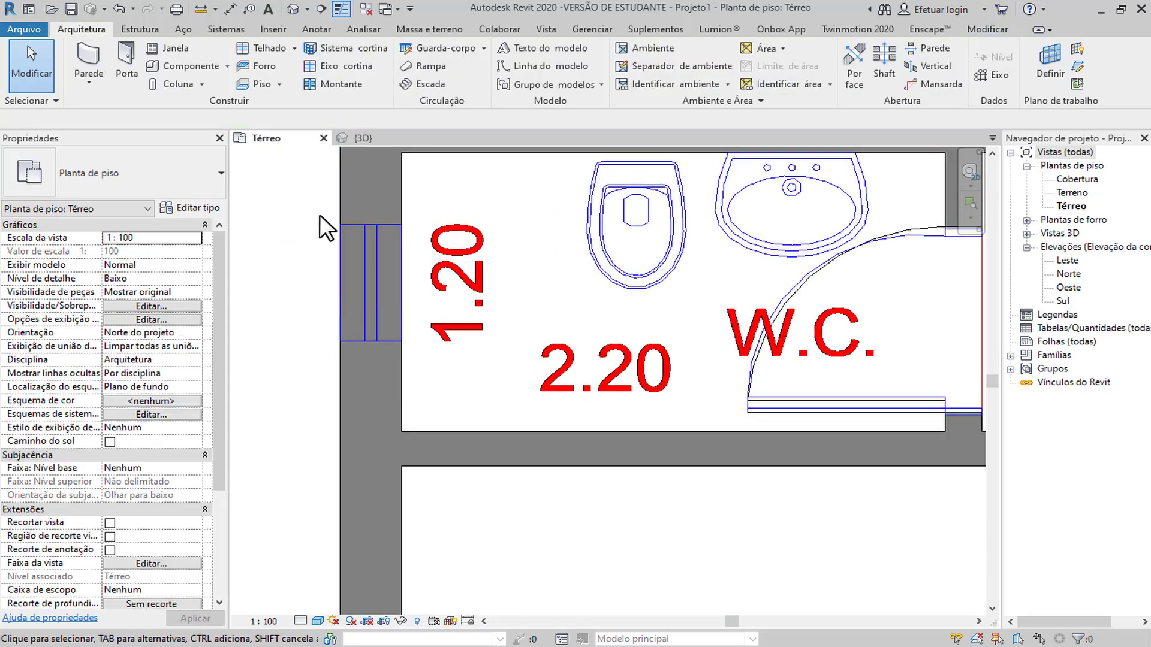
scroll(322, 219, down, 3)
click(372, 284)
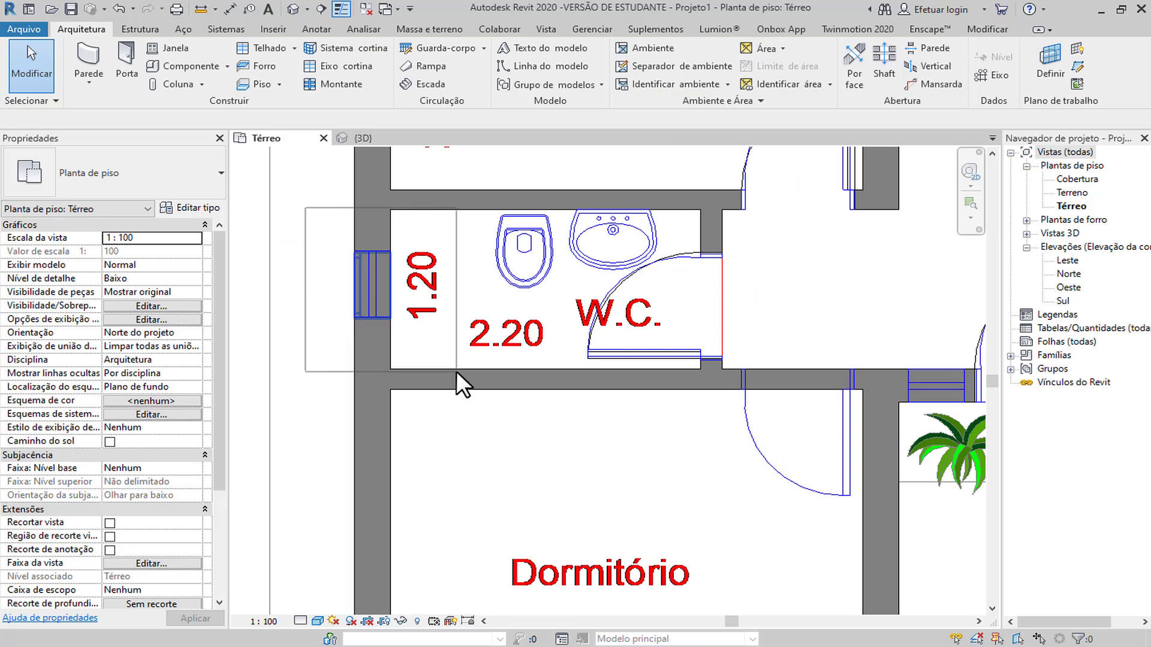
click(474, 484)
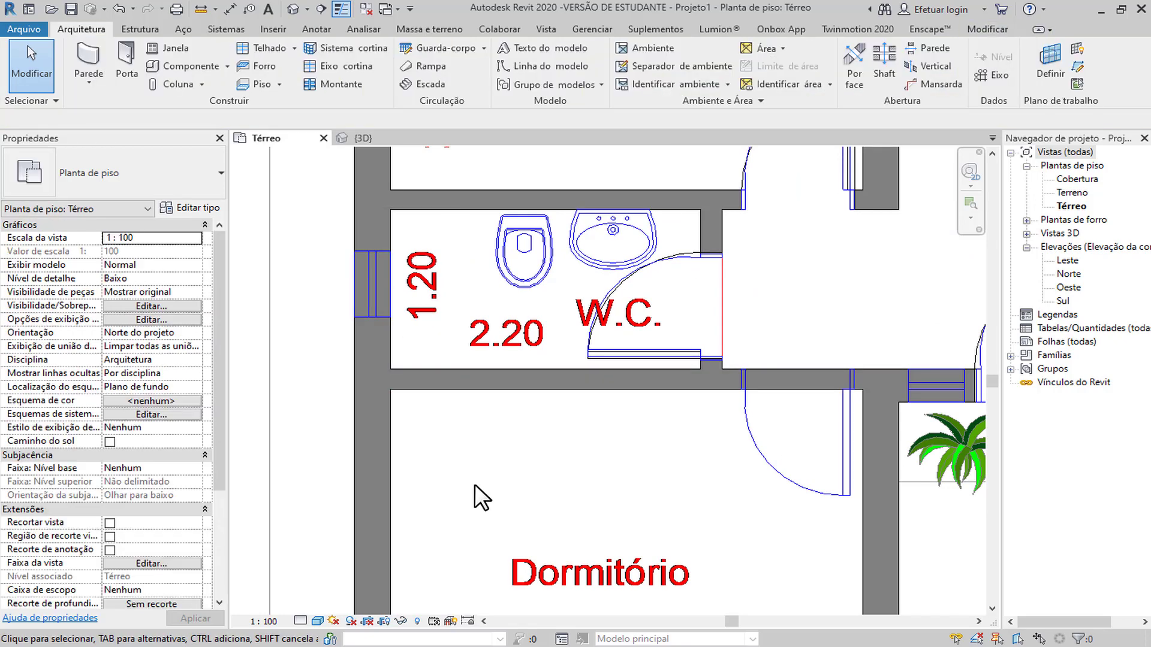
scroll(218, 344, down, 1)
scroll(362, 342, down, 5)
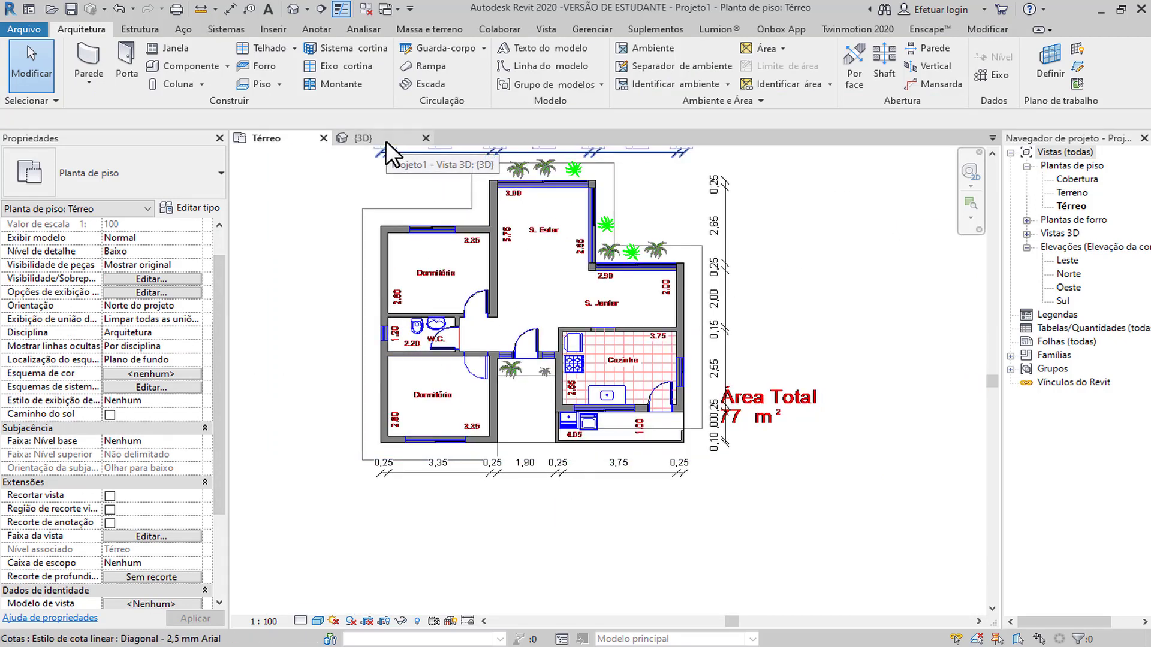
middle_drag(344, 447, 333, 490)
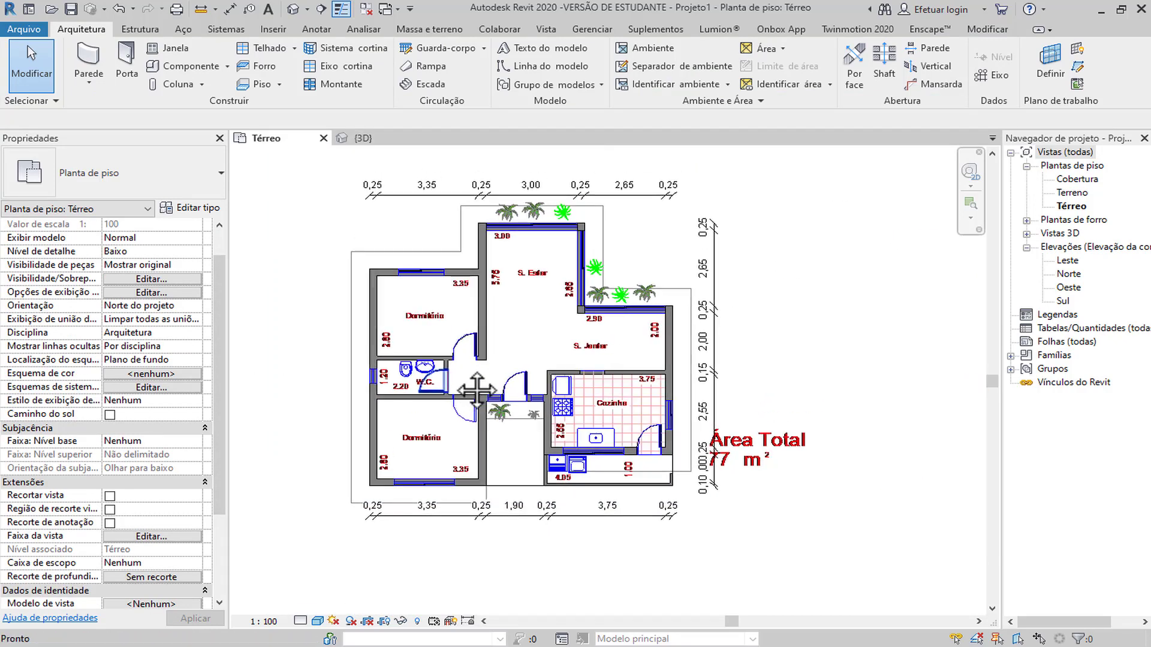
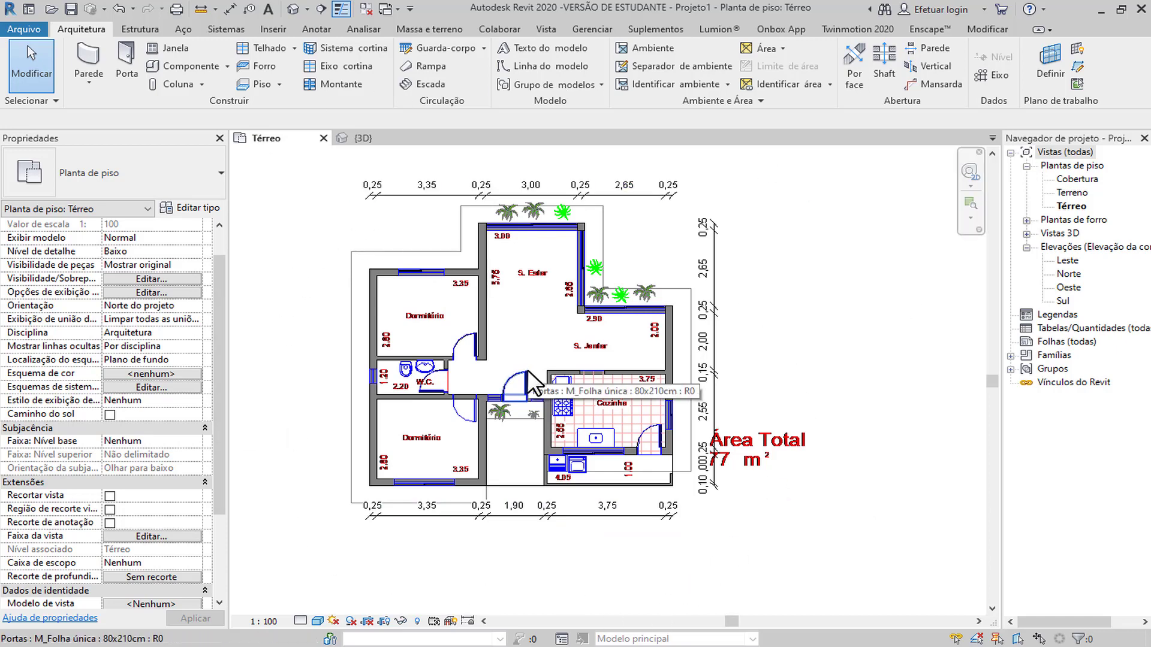
scroll(377, 396, up, 4)
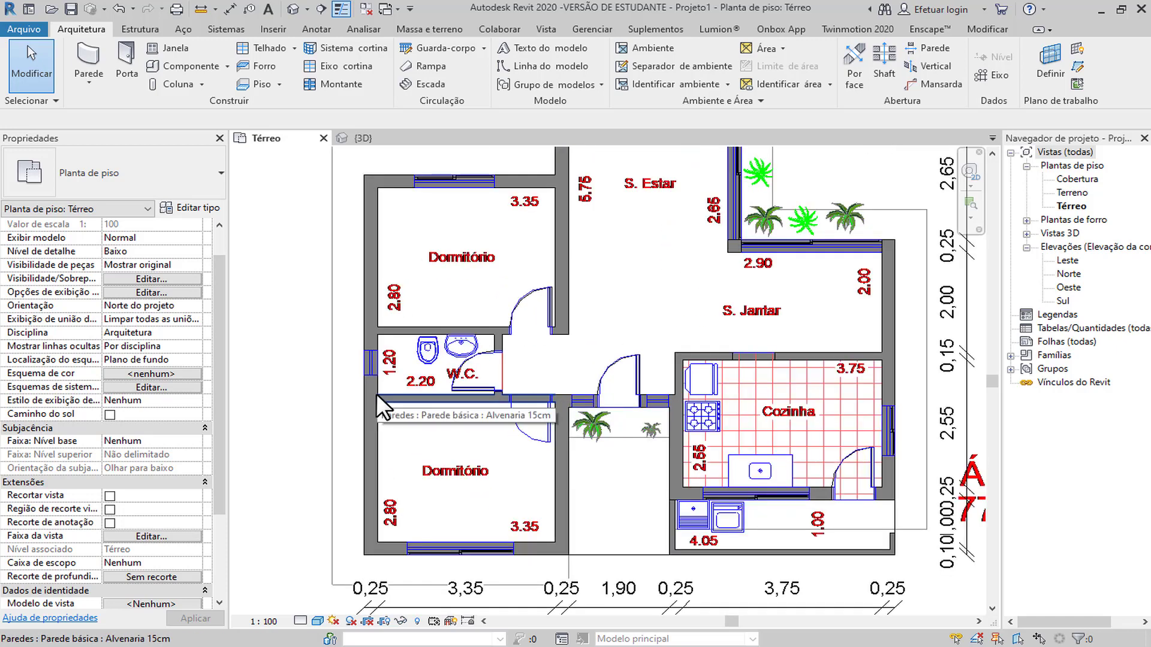
Set the sill height (Altura do peitoril) of the W.C.'s maxim-ar window to 1,6 m.
scroll(370, 369, up, 2)
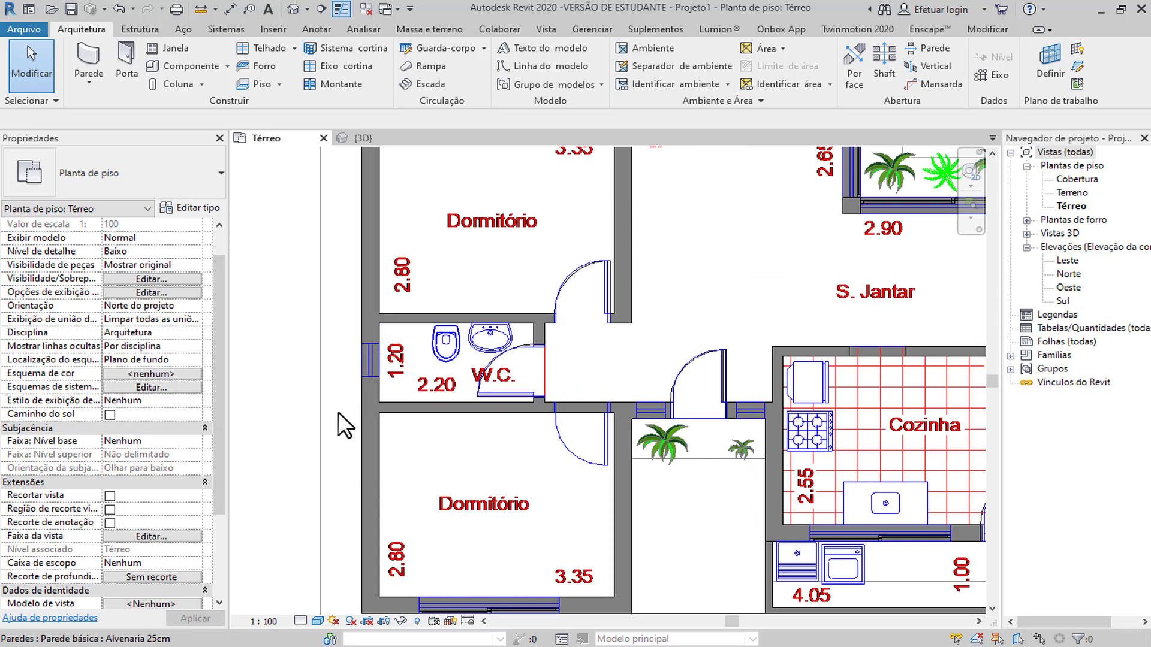
click(373, 140)
click(382, 336)
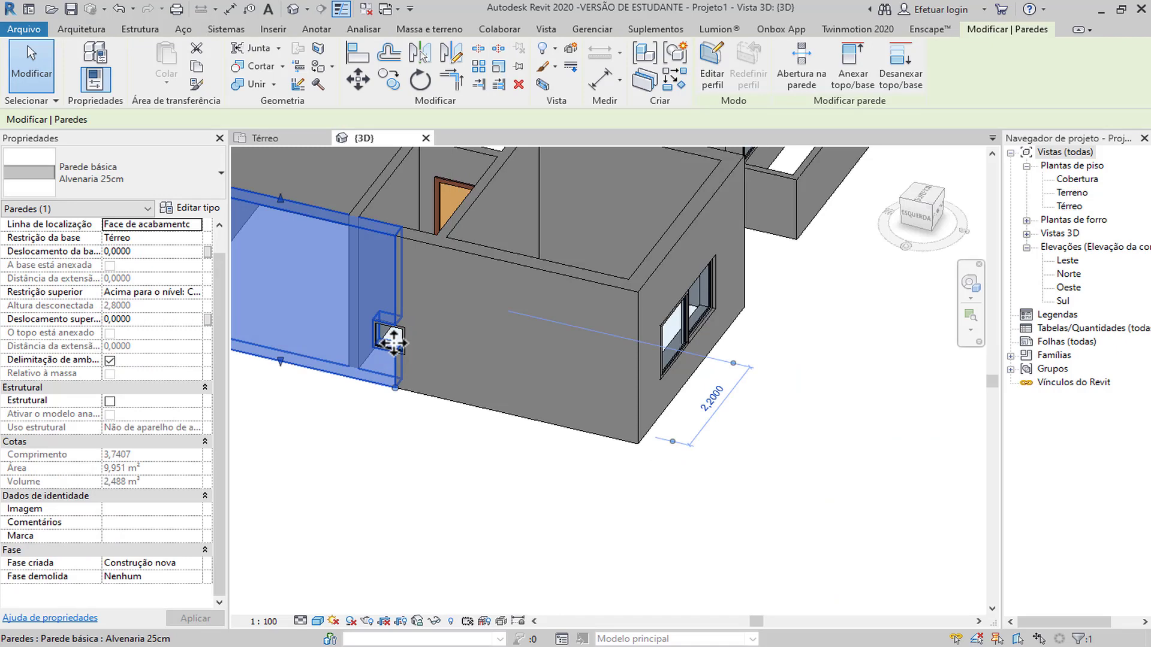
key(Escape)
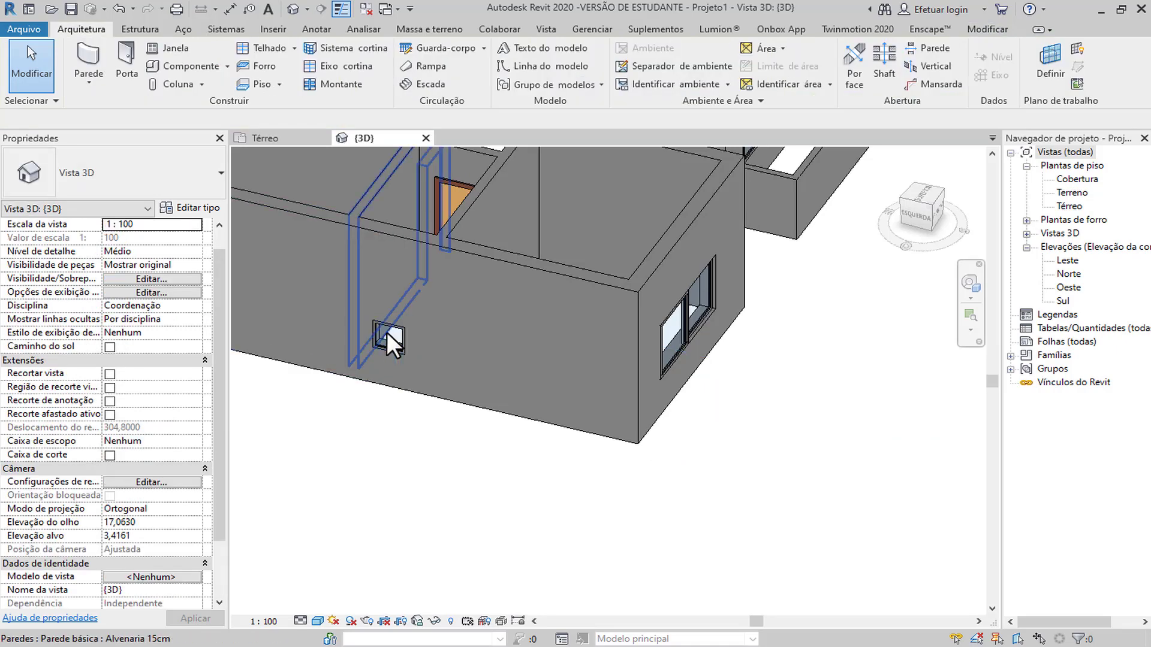
click(388, 333)
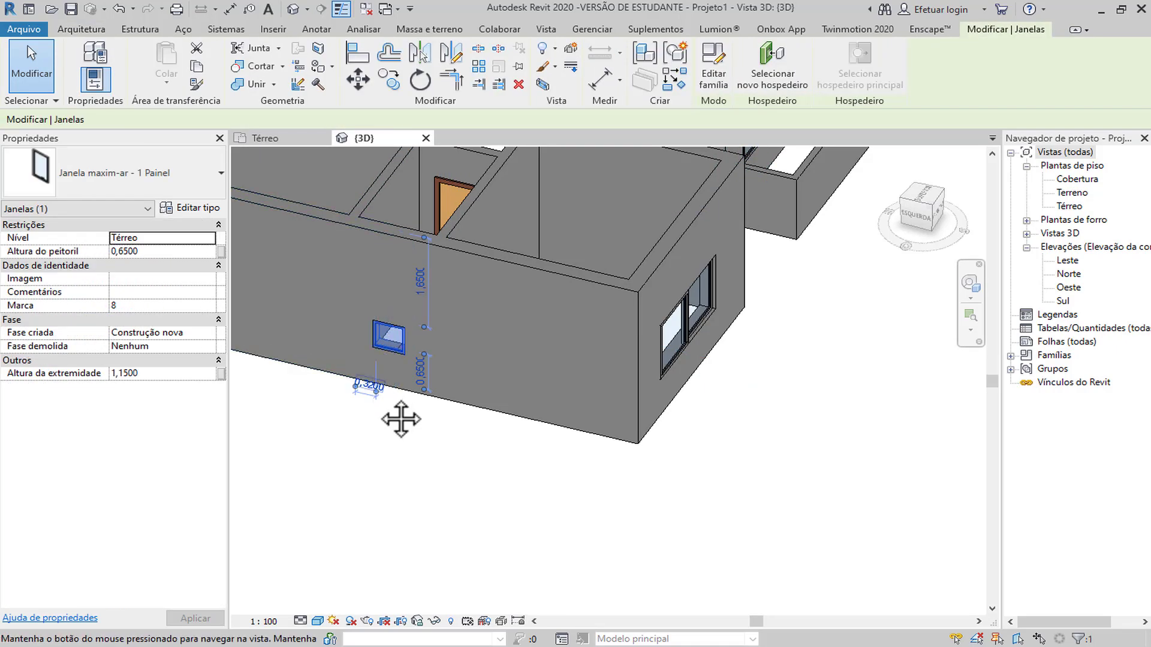
middle_drag(398, 411, 407, 447)
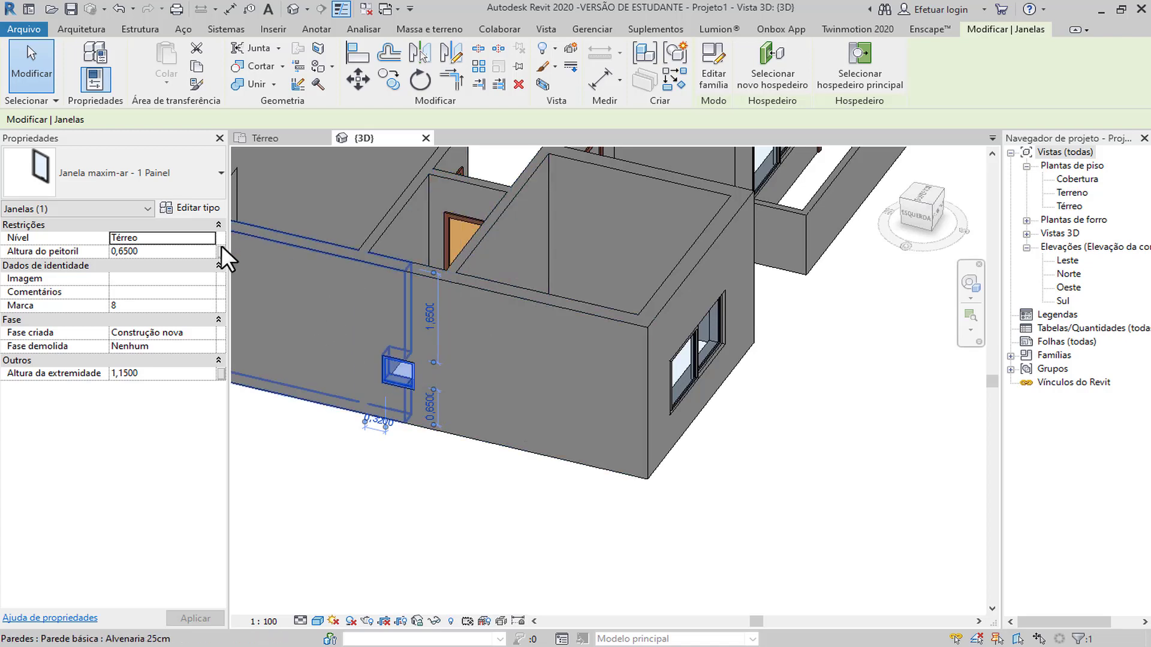
click(172, 247)
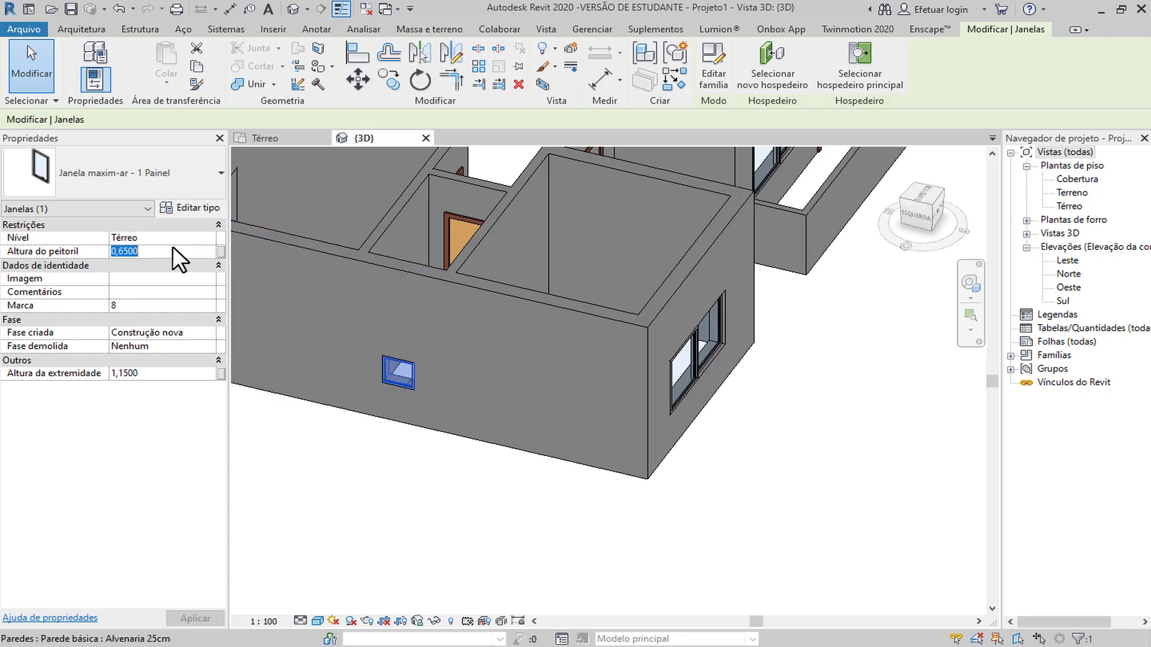
text(1,6)
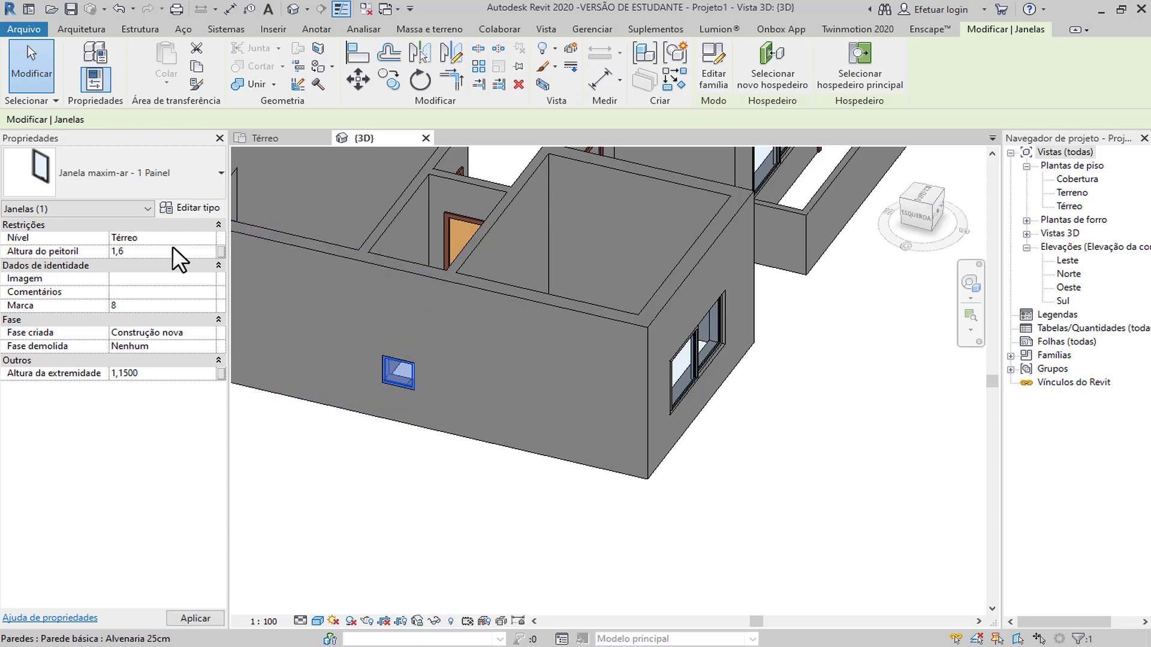
key(Return)
shift+middle_drag(488, 523, 467, 480)
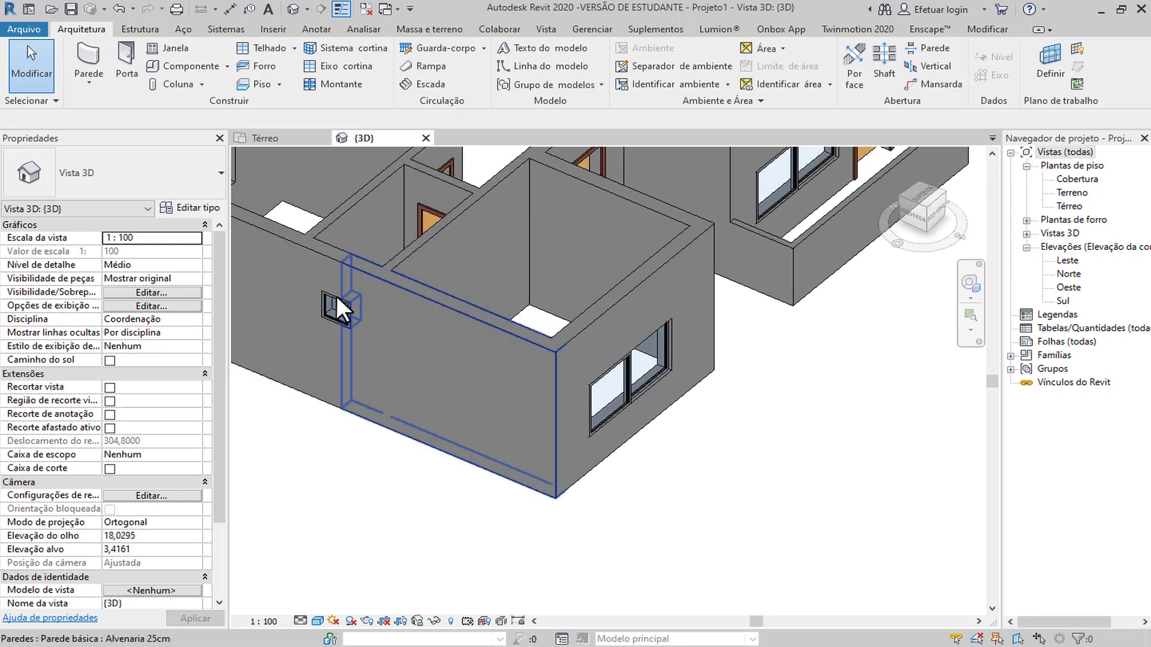
scroll(336, 296, up, 2)
Set the cut plane offset (Plano de corte) in the Térreo plan's view range to 1,5 m.
click(288, 138)
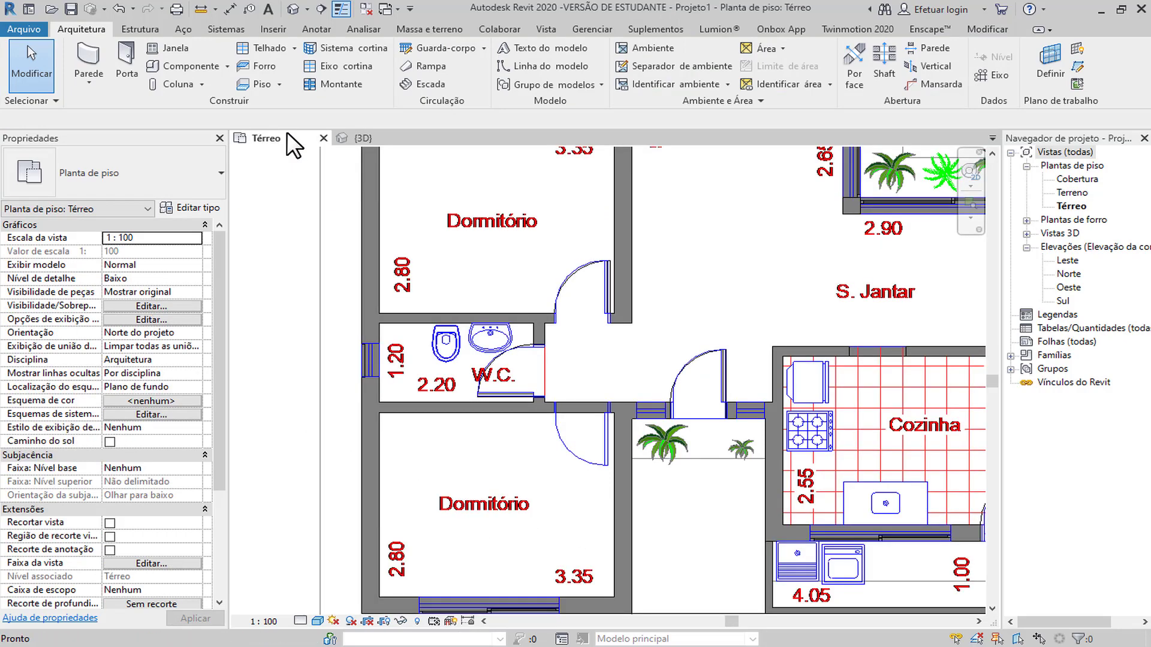
scroll(340, 368, up, 3)
scroll(340, 368, up, 2)
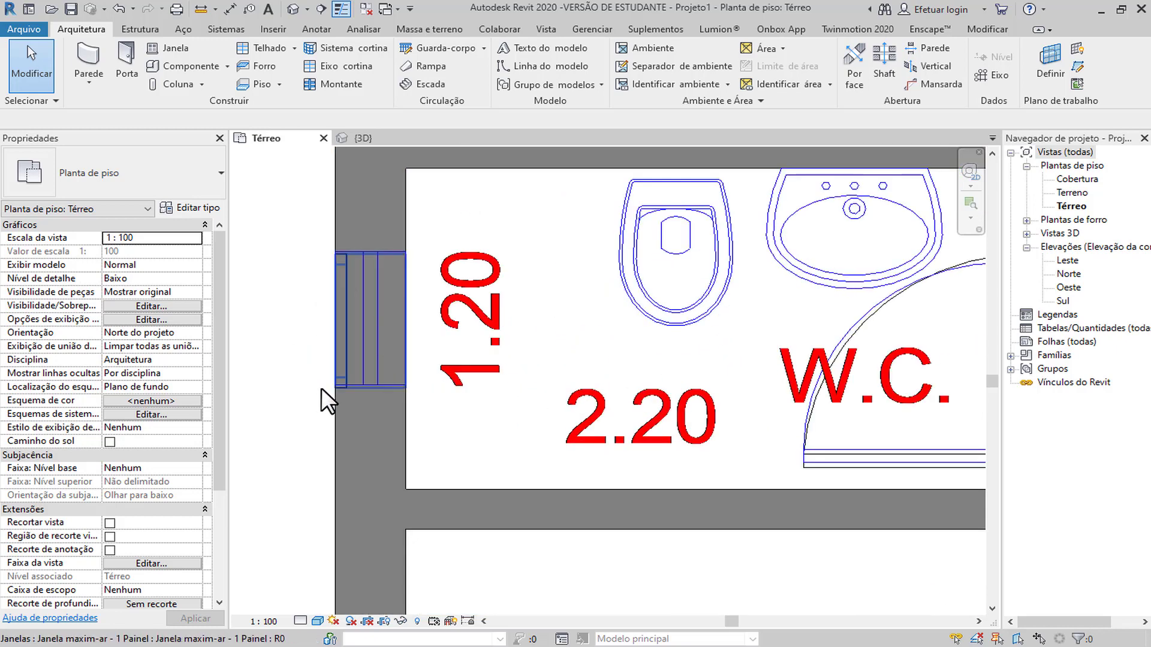
scroll(350, 244, up, 2)
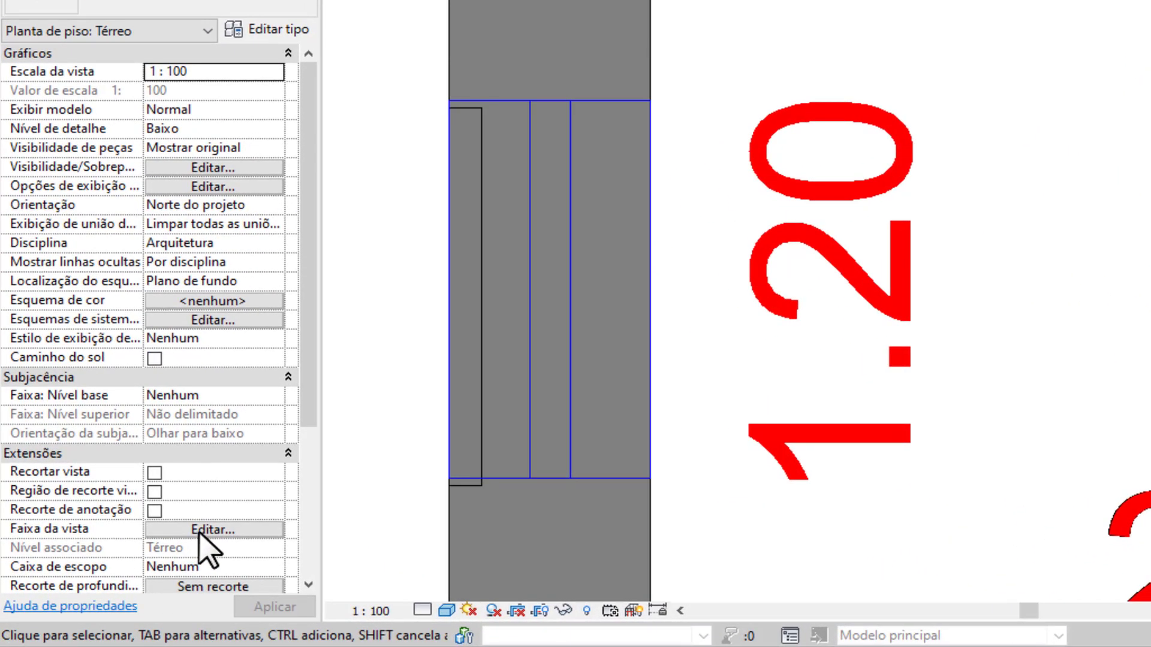
click(233, 530)
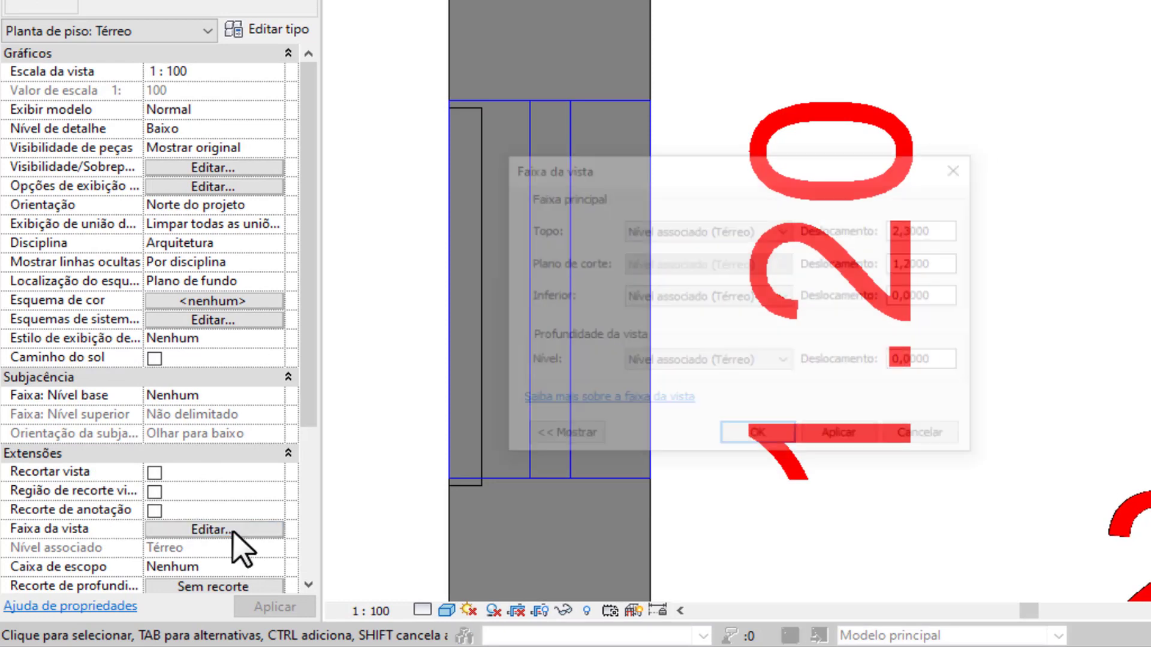
drag(623, 173, 821, 51)
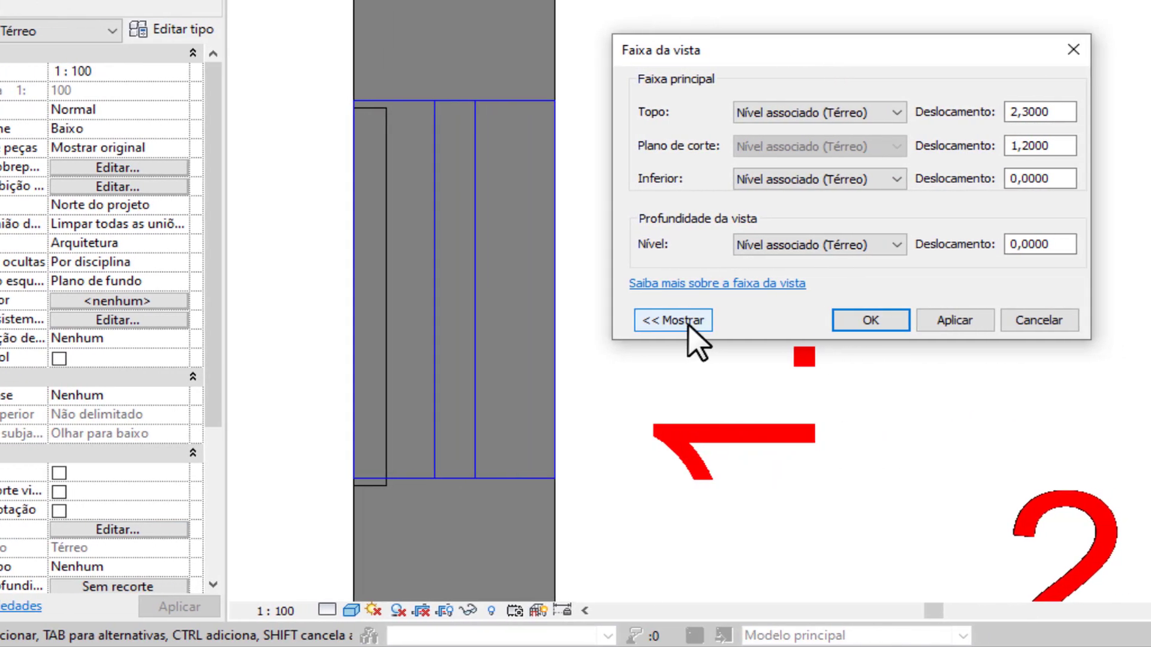
click(782, 324)
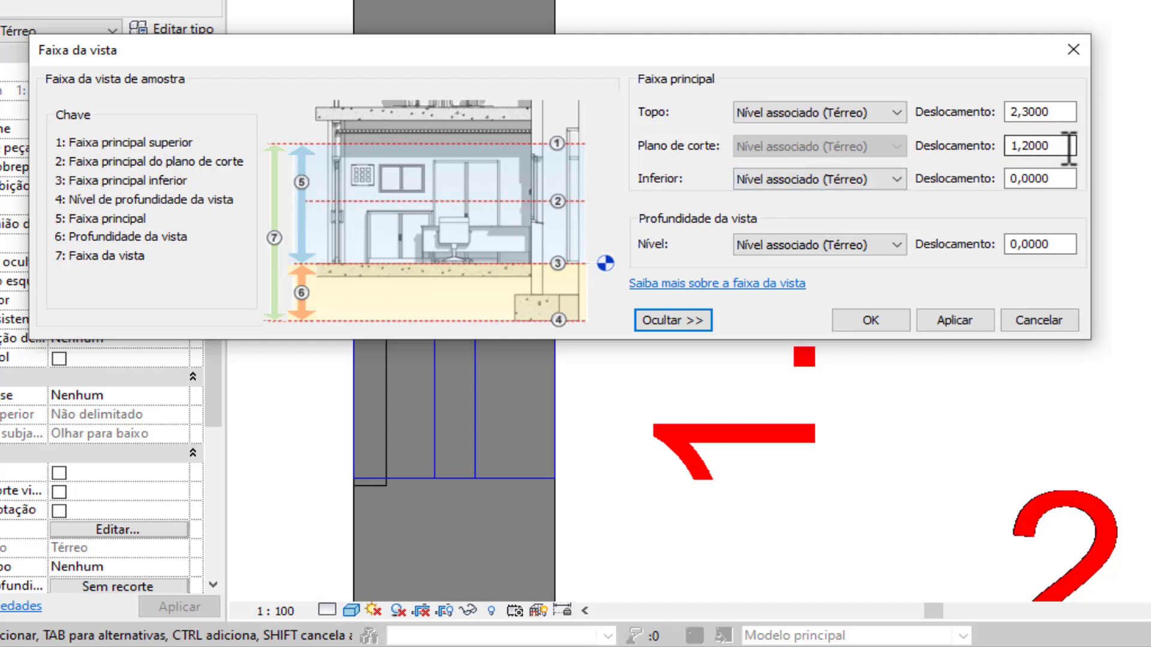
drag(1069, 148, 1029, 150)
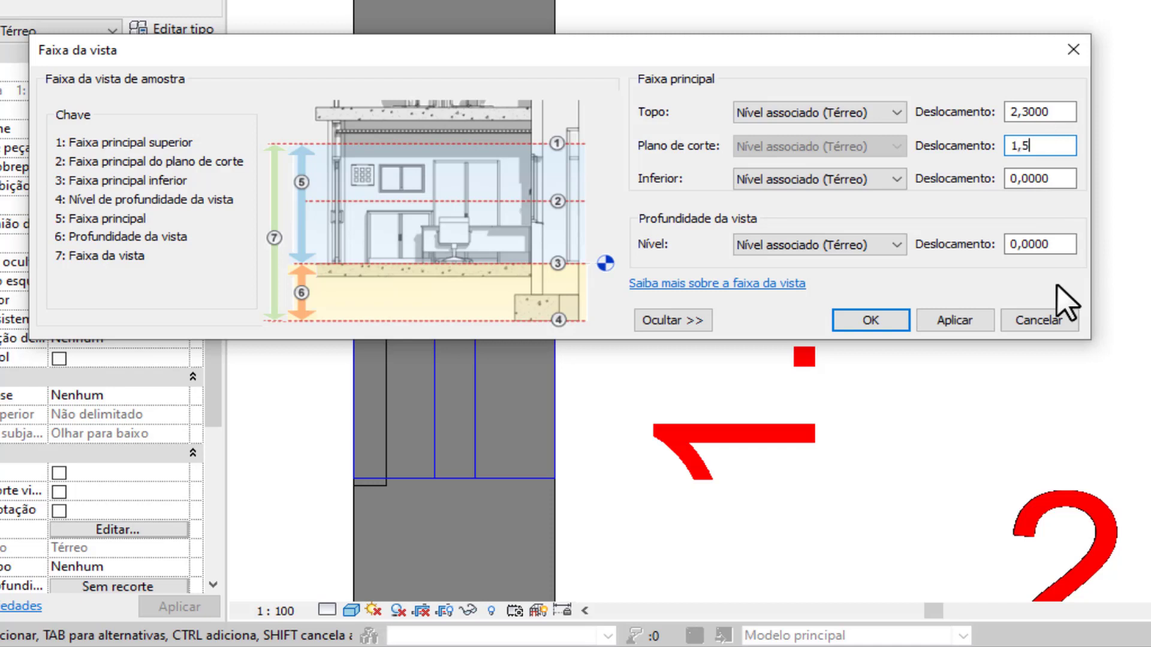
click(956, 321)
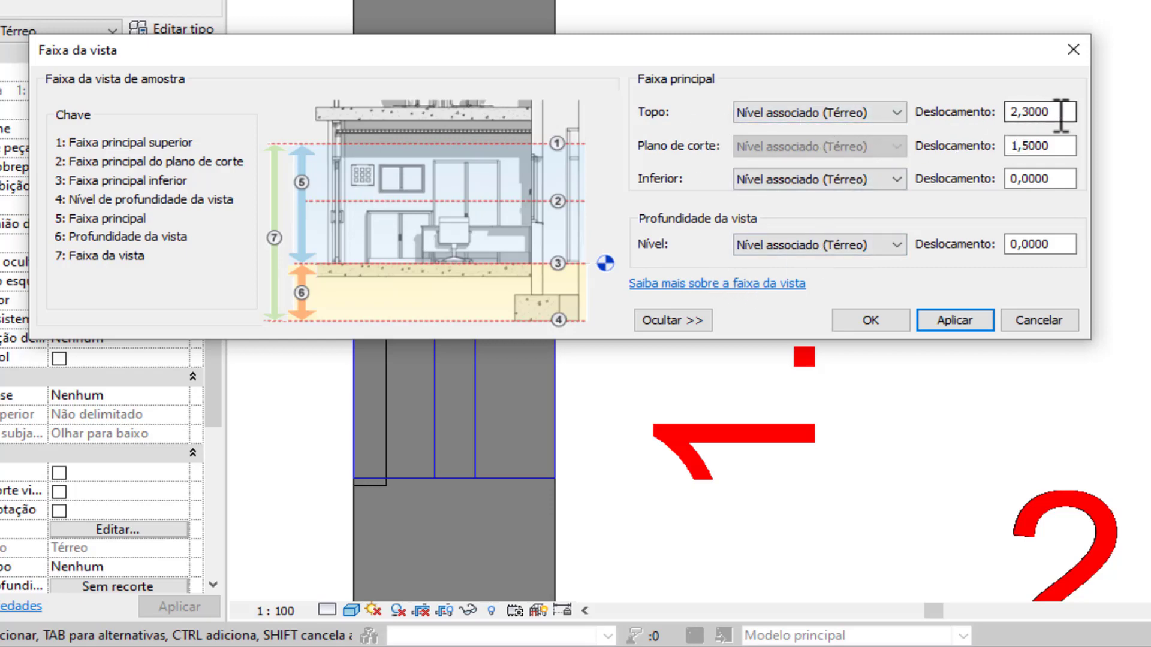
click(876, 324)
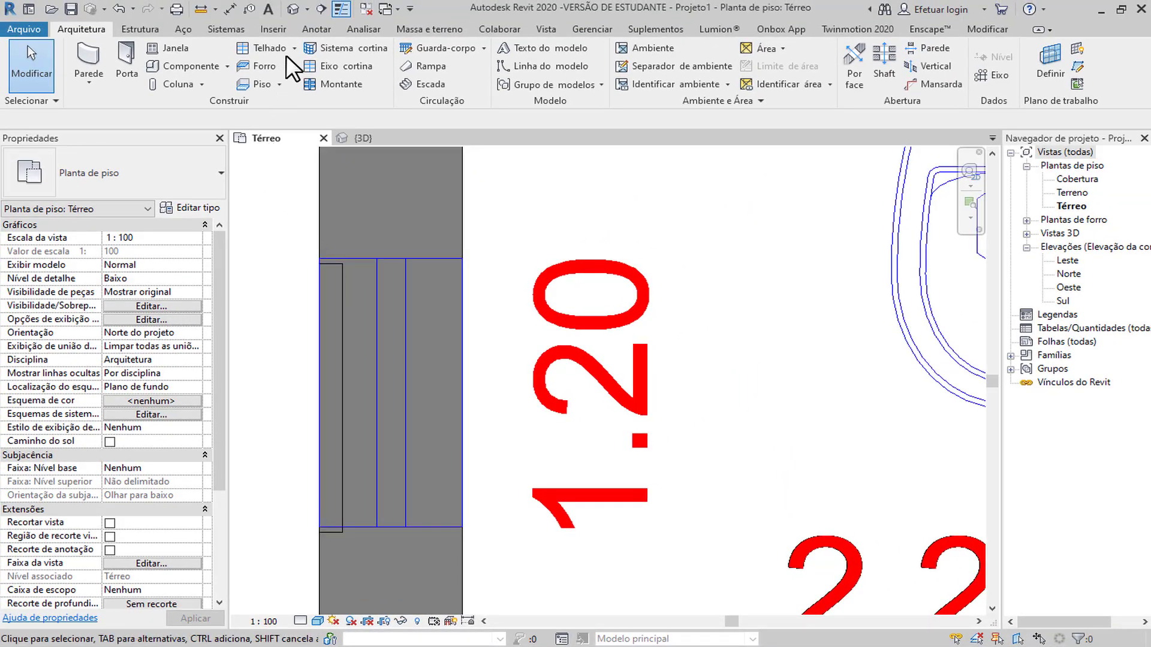
Align the W.C.'s maxim-ar window with the edge of its opening in the imported plan.
click(339, 277)
click(358, 52)
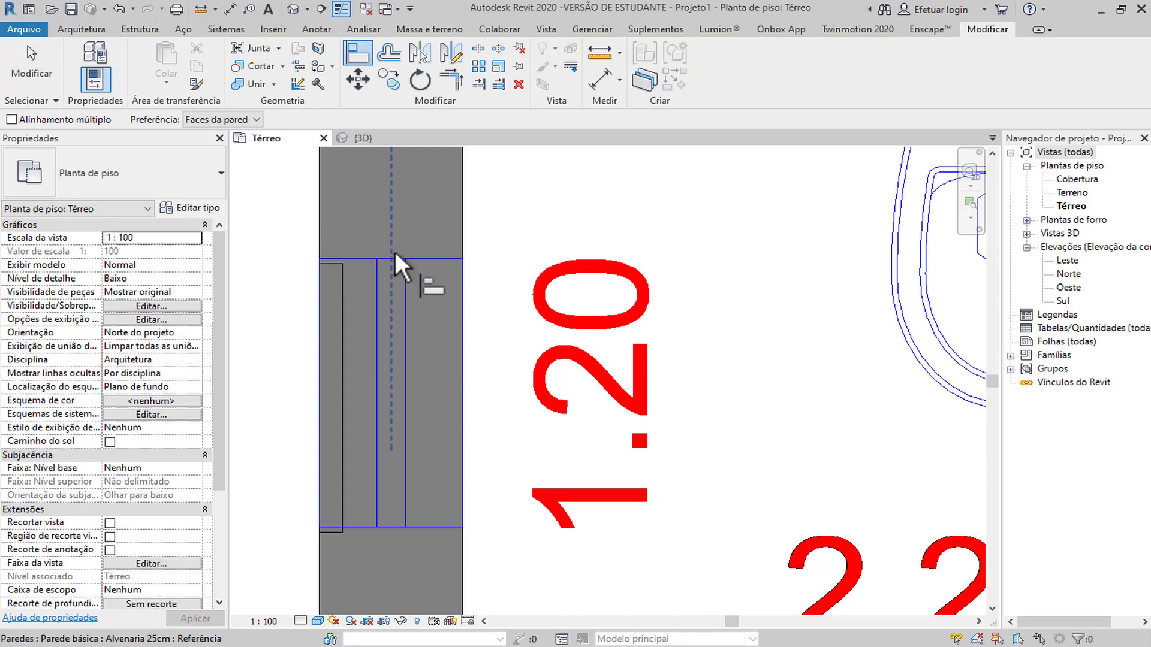
click(439, 256)
click(429, 296)
key(Escape)
key(Escape)
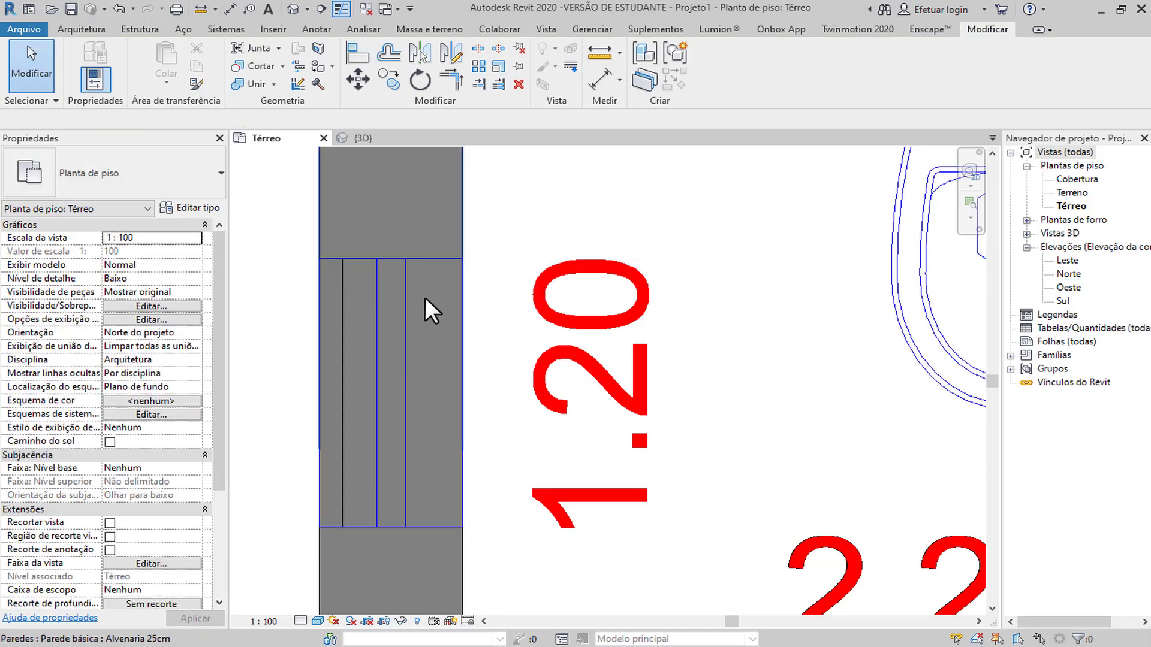
Draw two detail lines in the Linhas finas style across the wall thickness along both end edges of the W.C. window opening.
click(324, 28)
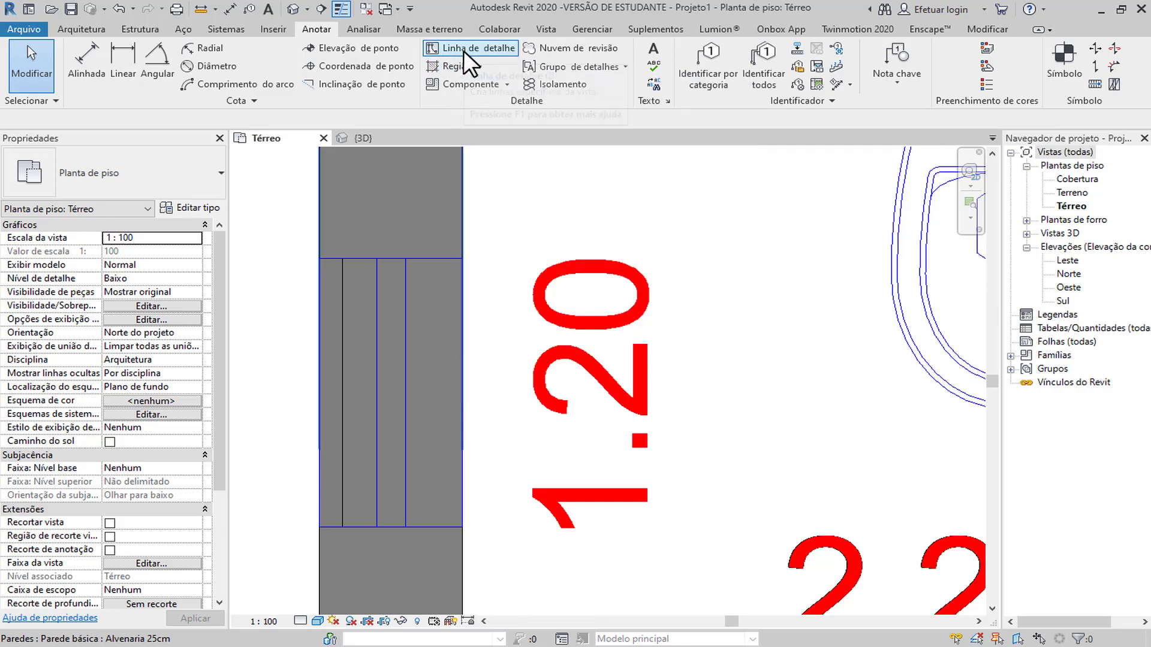
click(462, 50)
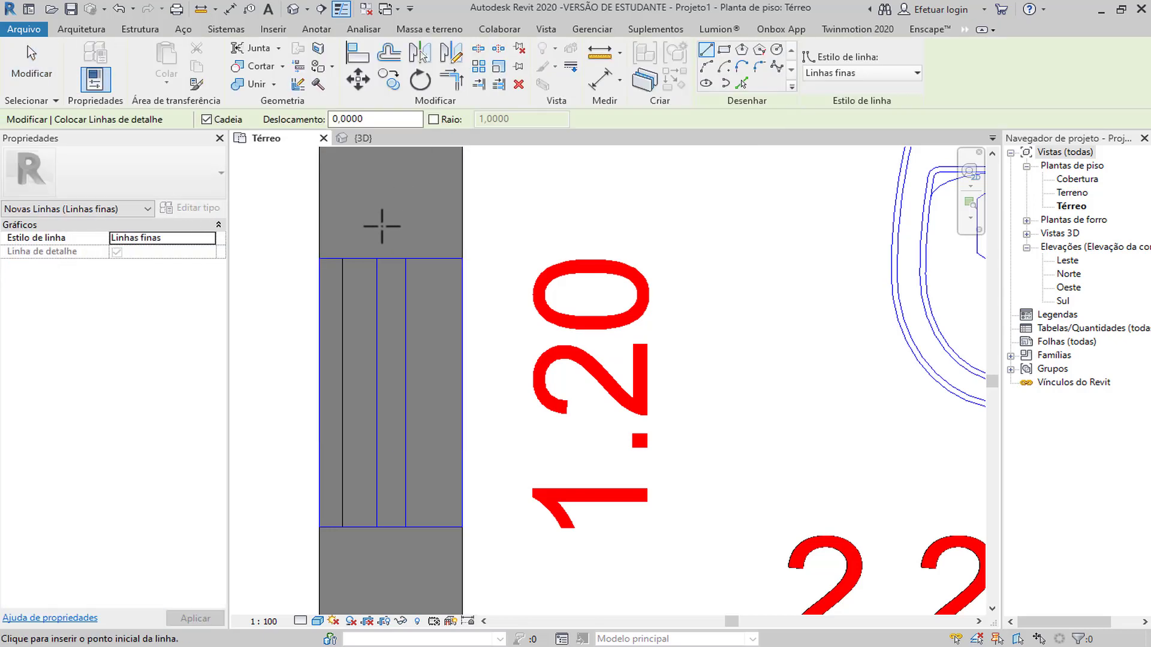
click(842, 72)
click(843, 71)
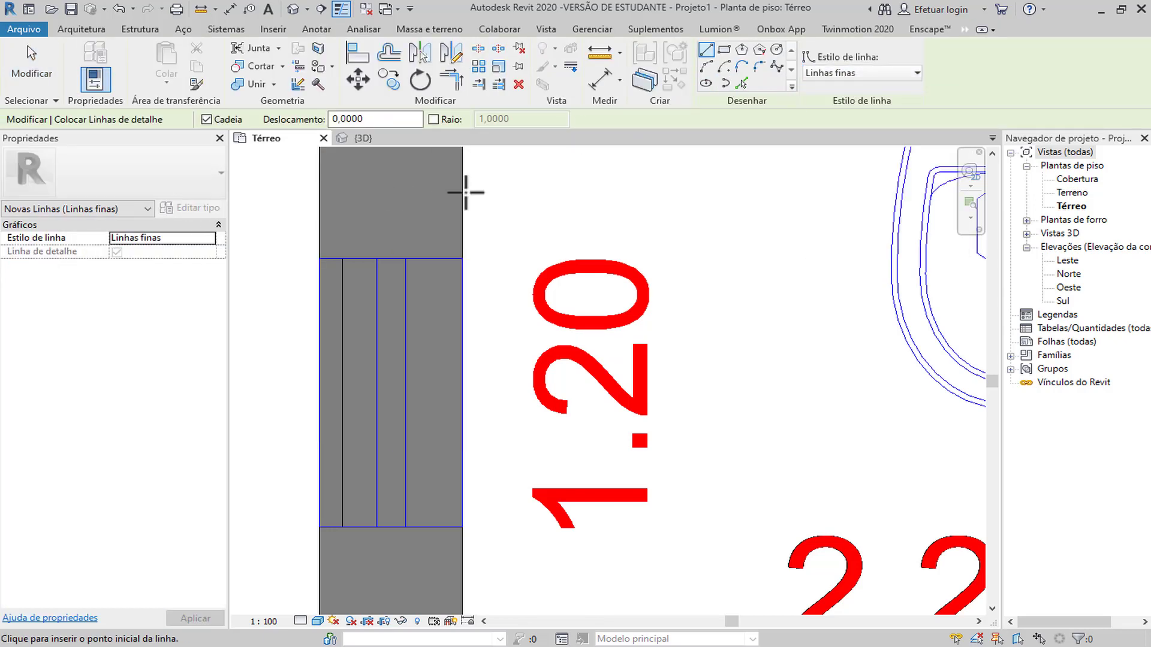
click(319, 259)
click(462, 258)
key(Escape)
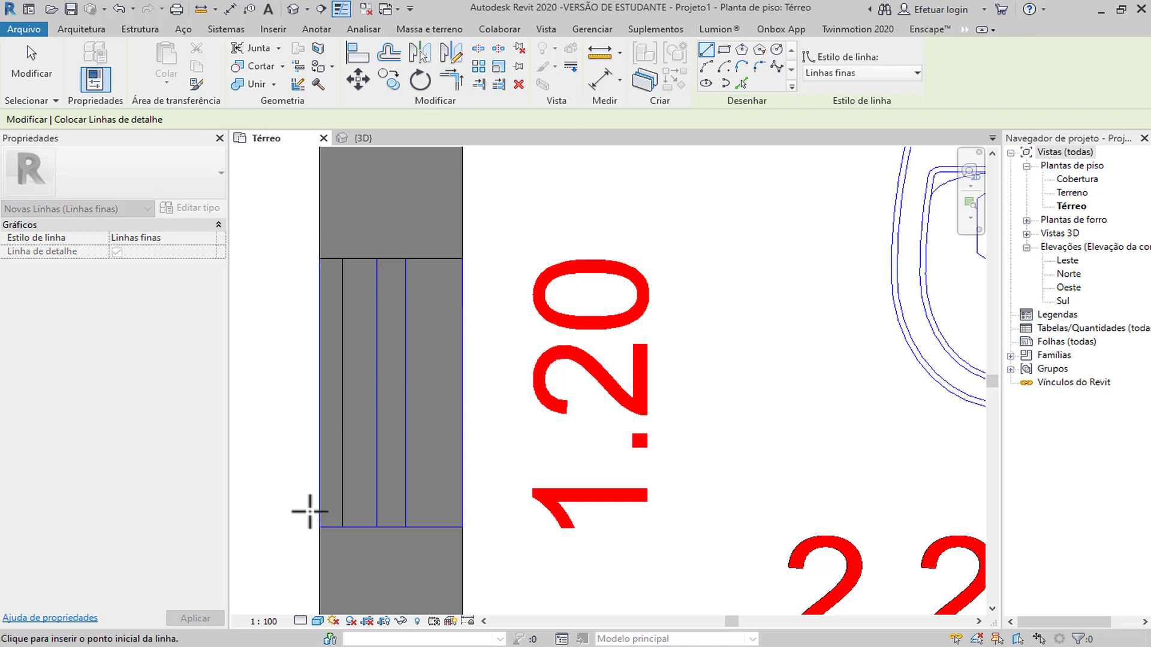
click(319, 527)
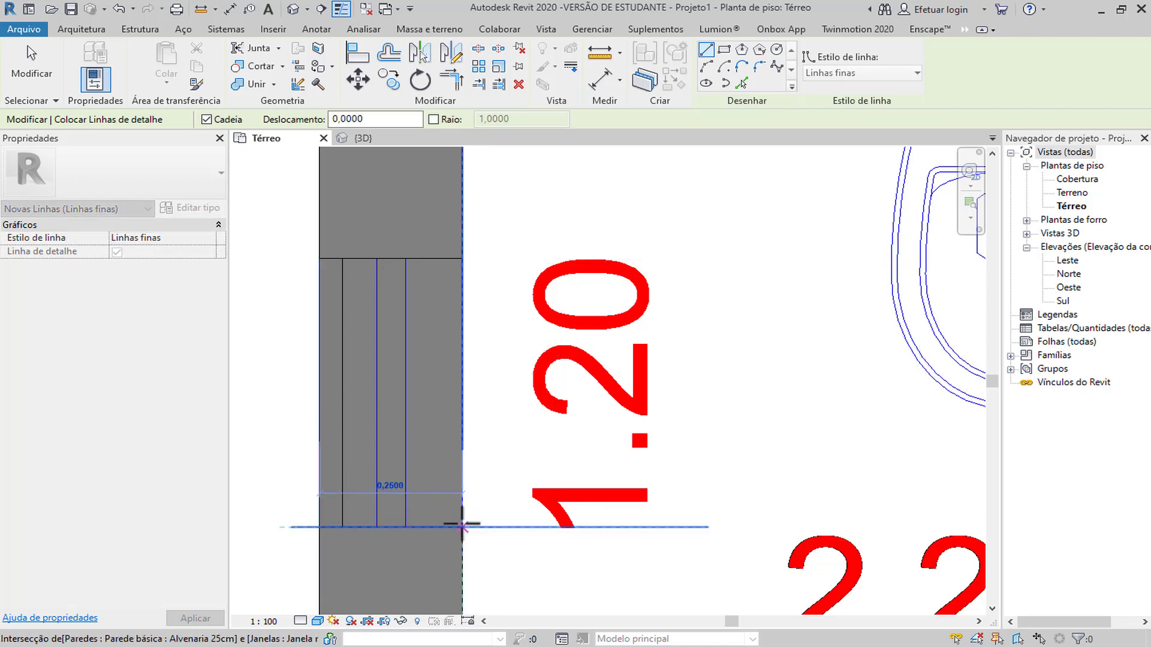
click(462, 527)
key(Escape)
Draw two 0,5 m lengthwise detail lines over the imported plan's inner window lines in the W.C. opening.
click(405, 527)
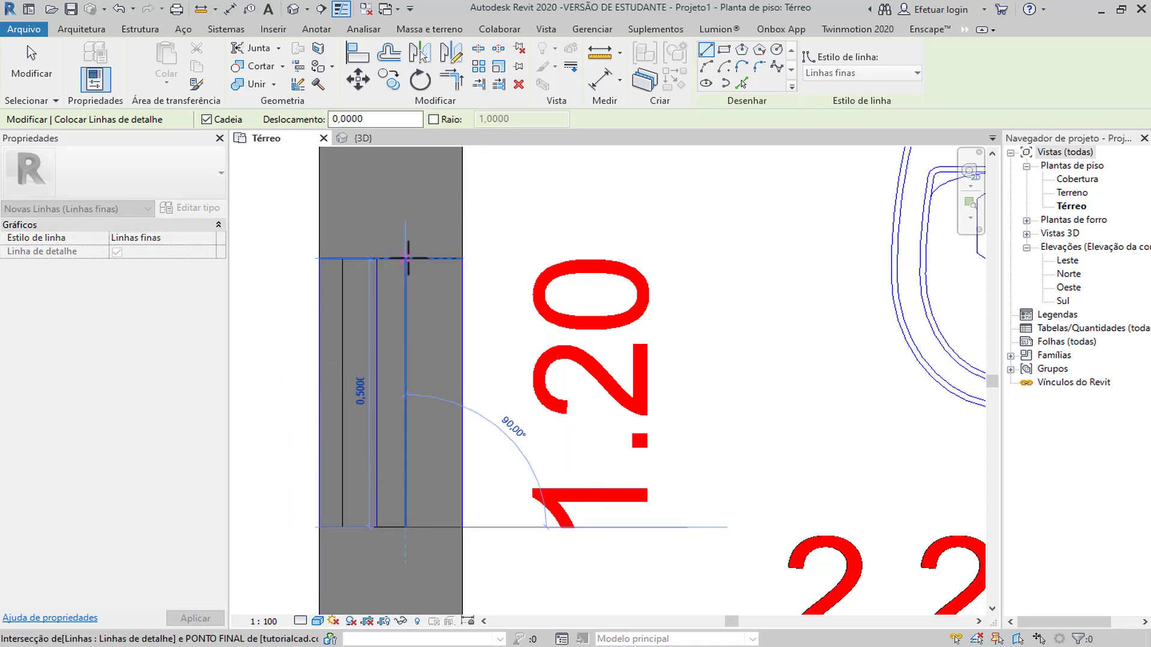
click(405, 259)
key(Escape)
click(376, 527)
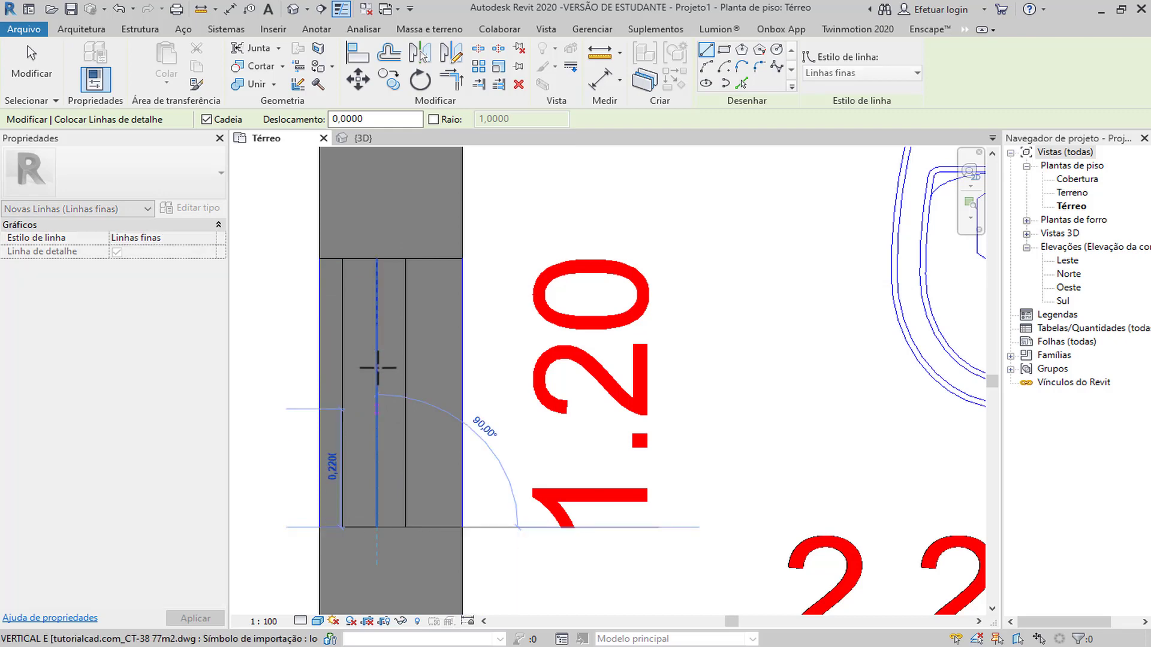
click(377, 258)
key(Escape)
key(Escape)
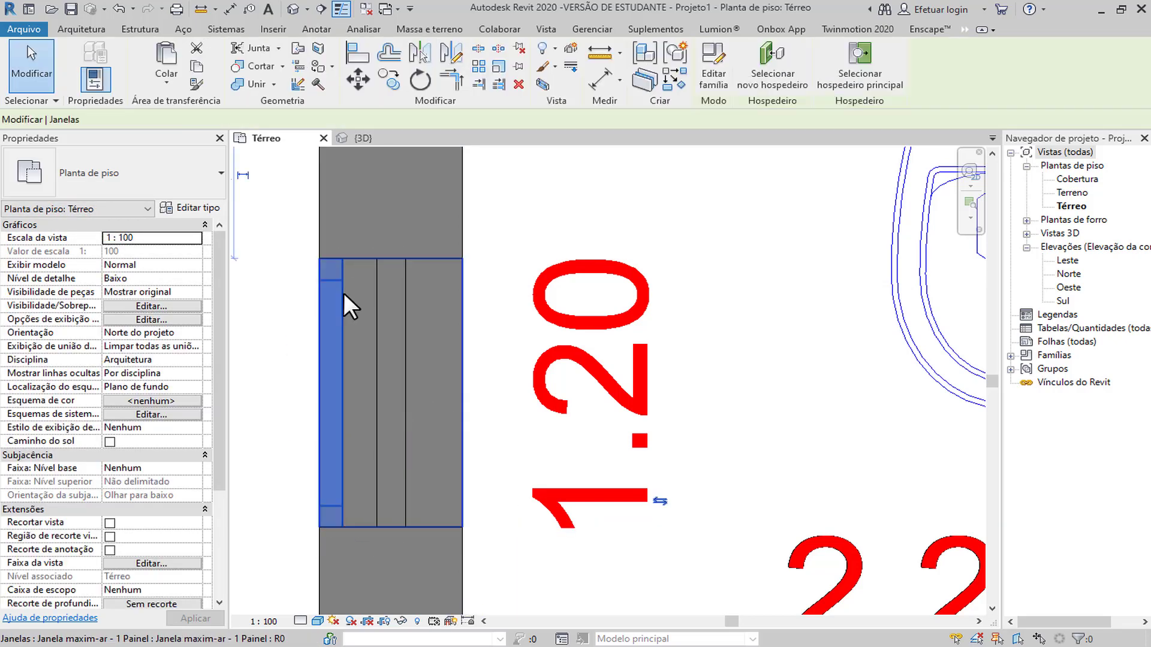
click(344, 293)
right_click(344, 292)
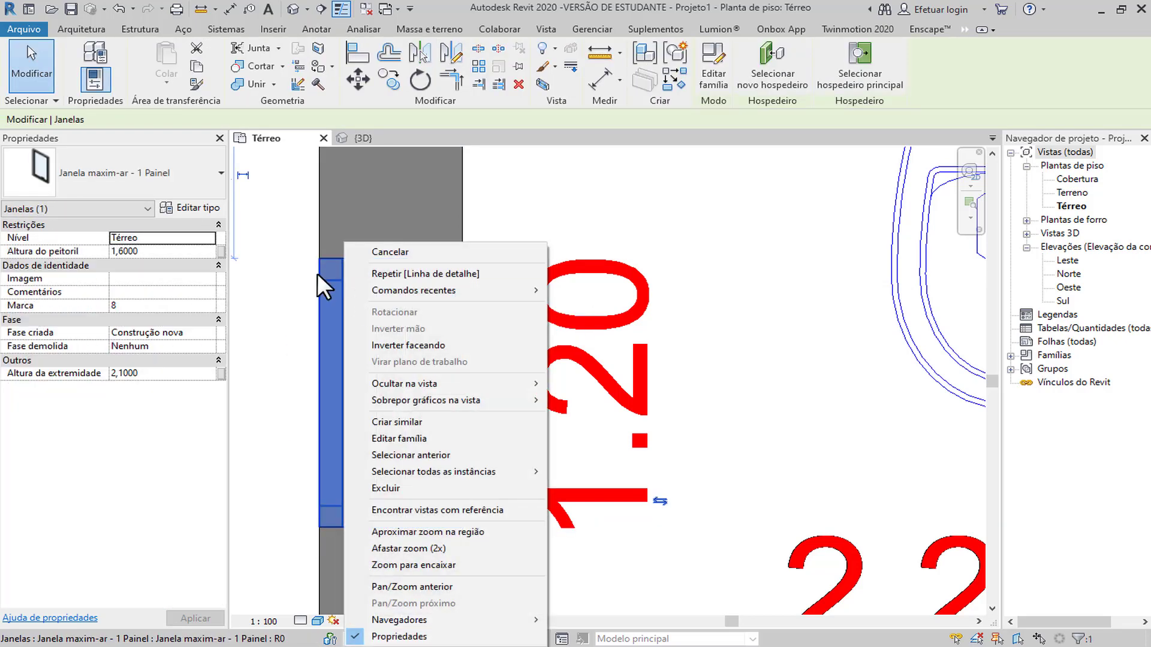
click(303, 264)
click(304, 264)
Hide only the 25 cm exterior wall element running along the upper Dormitório and the W.C. in the Térreo plan.
scroll(463, 231, down, 3)
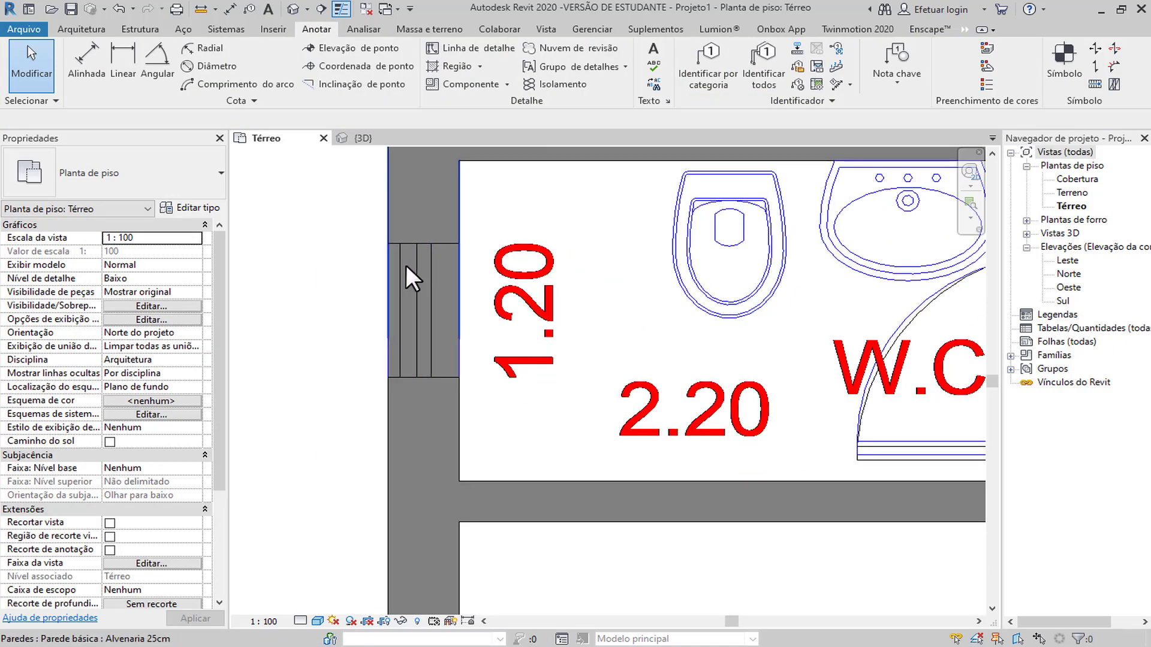
scroll(536, 285, down, 1)
scroll(536, 285, down, 5)
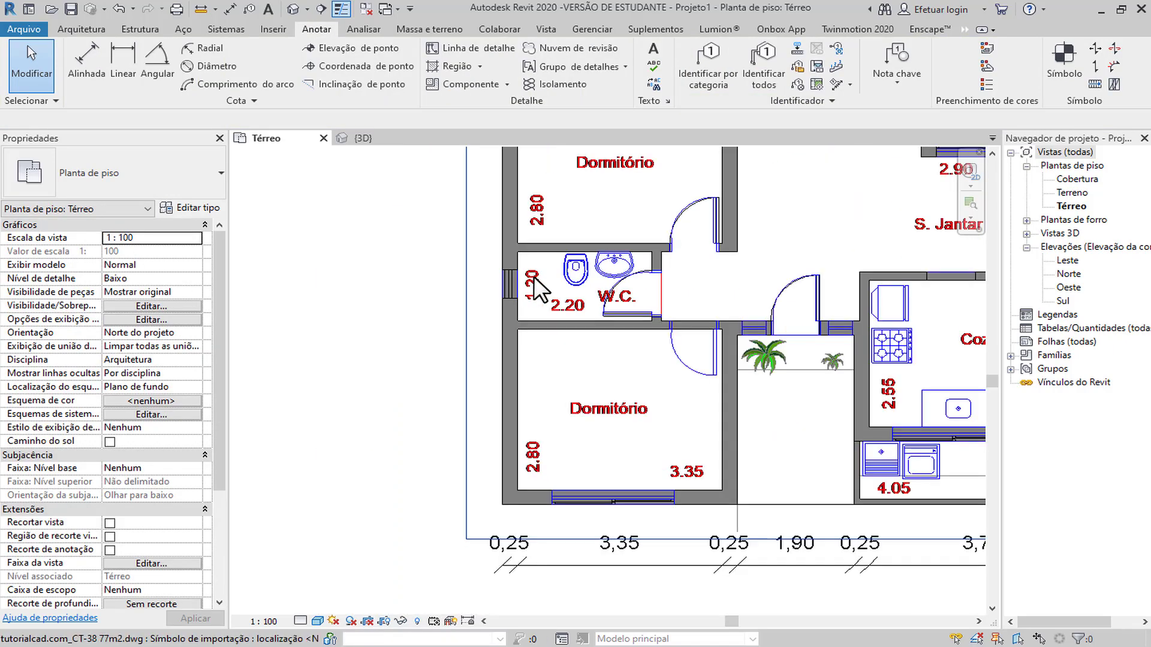
scroll(473, 289, up, 3)
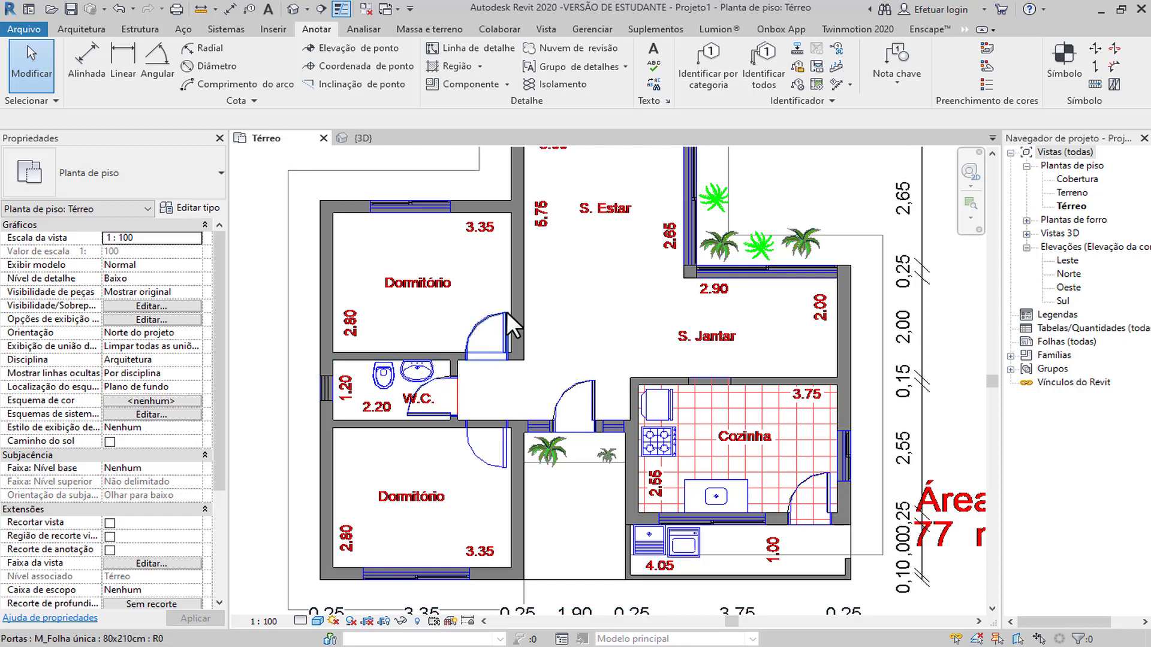
click(328, 237)
scroll(356, 239, up, 5)
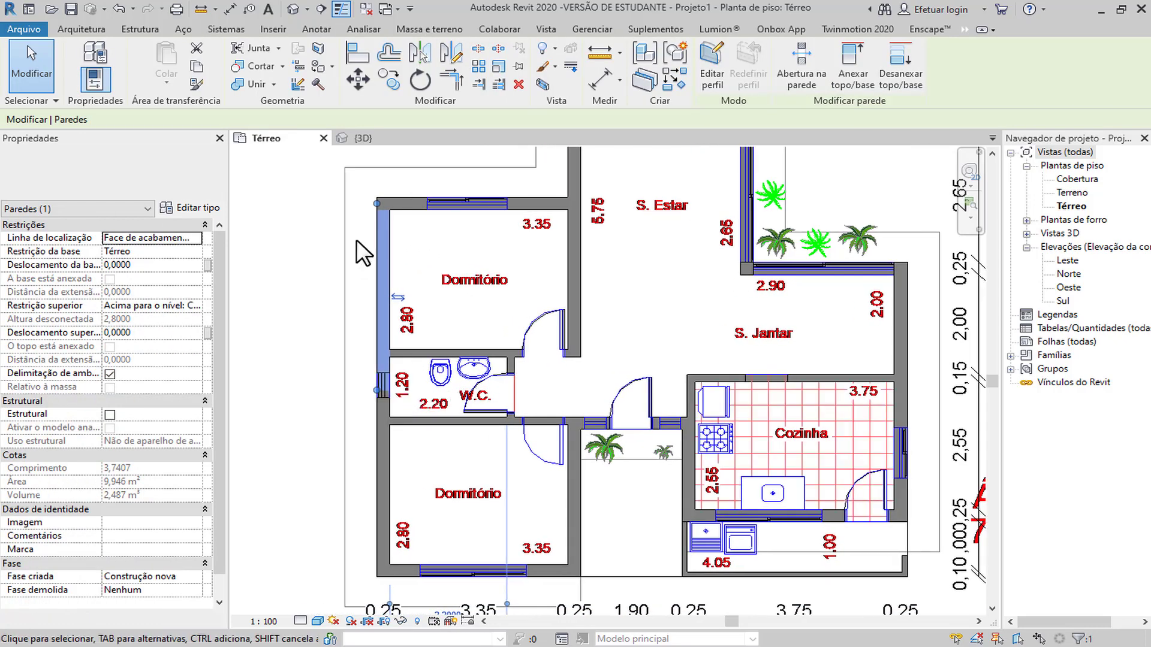
right_click(402, 271)
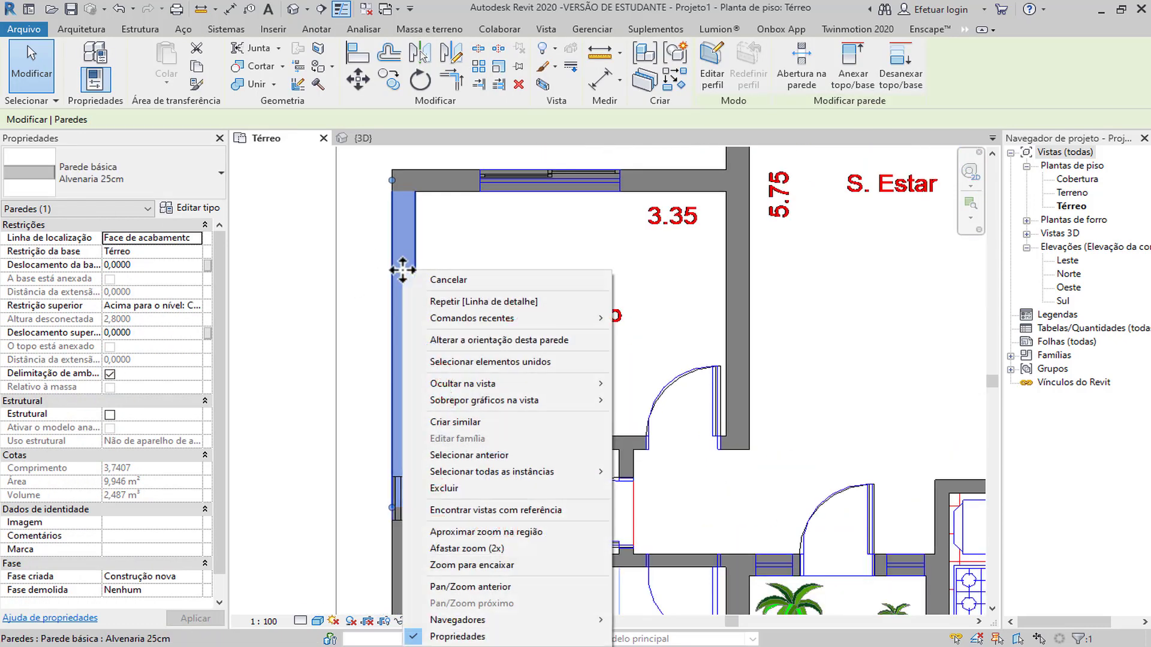
mouse_move(484, 386)
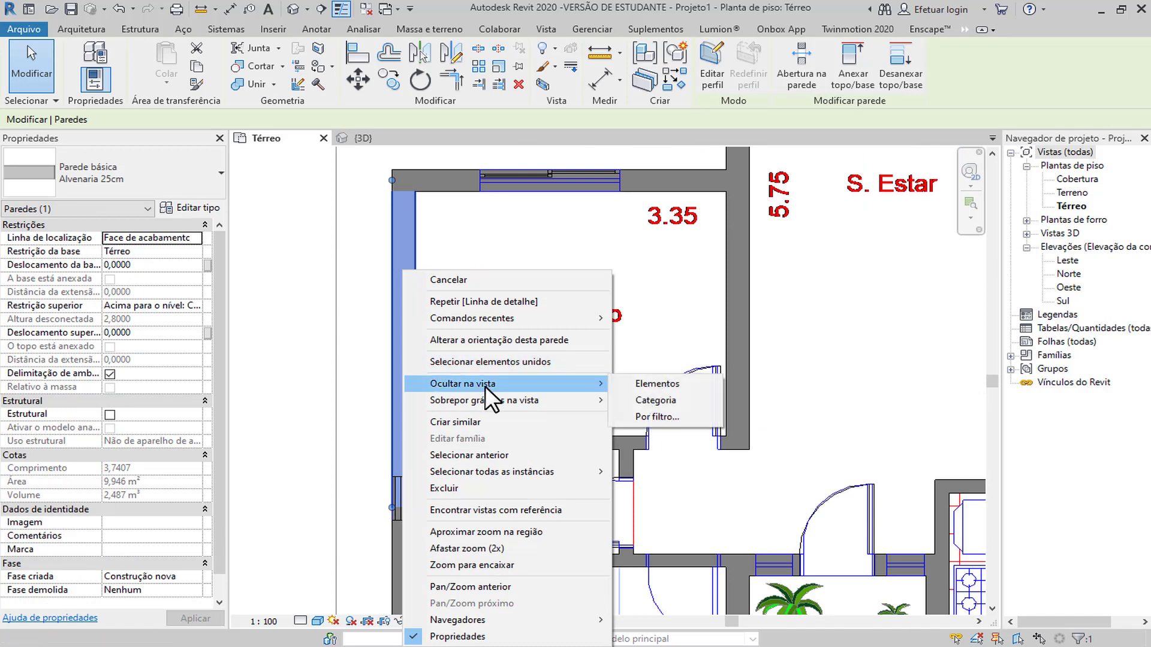
click(682, 383)
scroll(466, 296, down, 2)
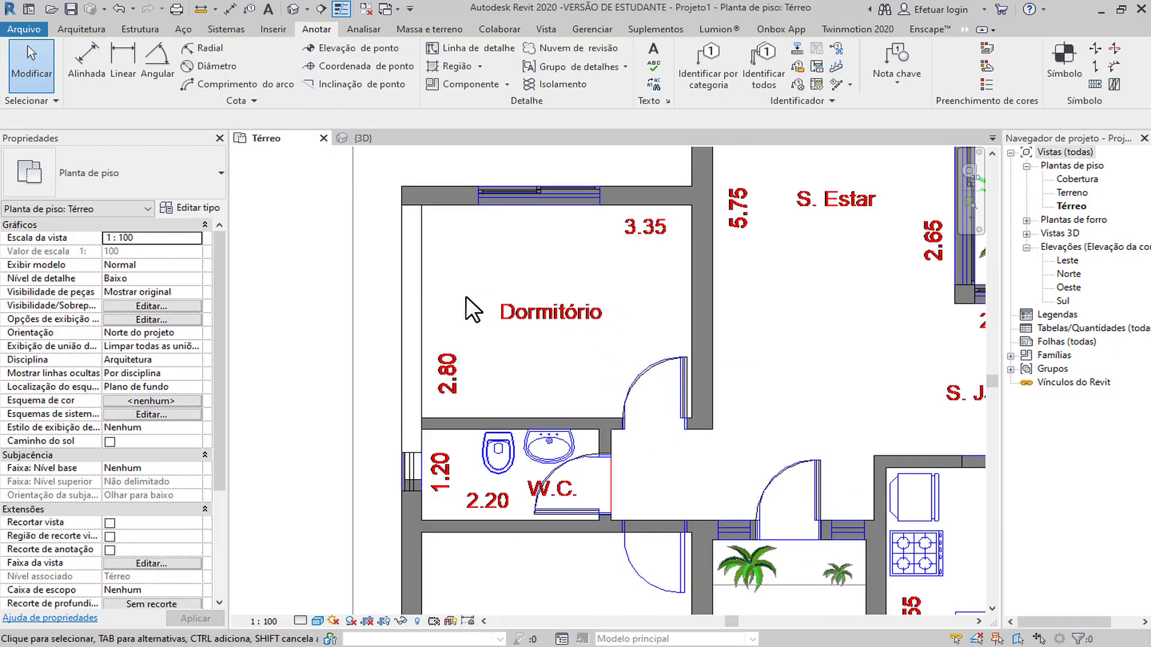
Check the hidden 25 cm exterior wall in the 3D view, and unhide that element in the Térreo plan.
click(293, 9)
scroll(604, 372, down, 6)
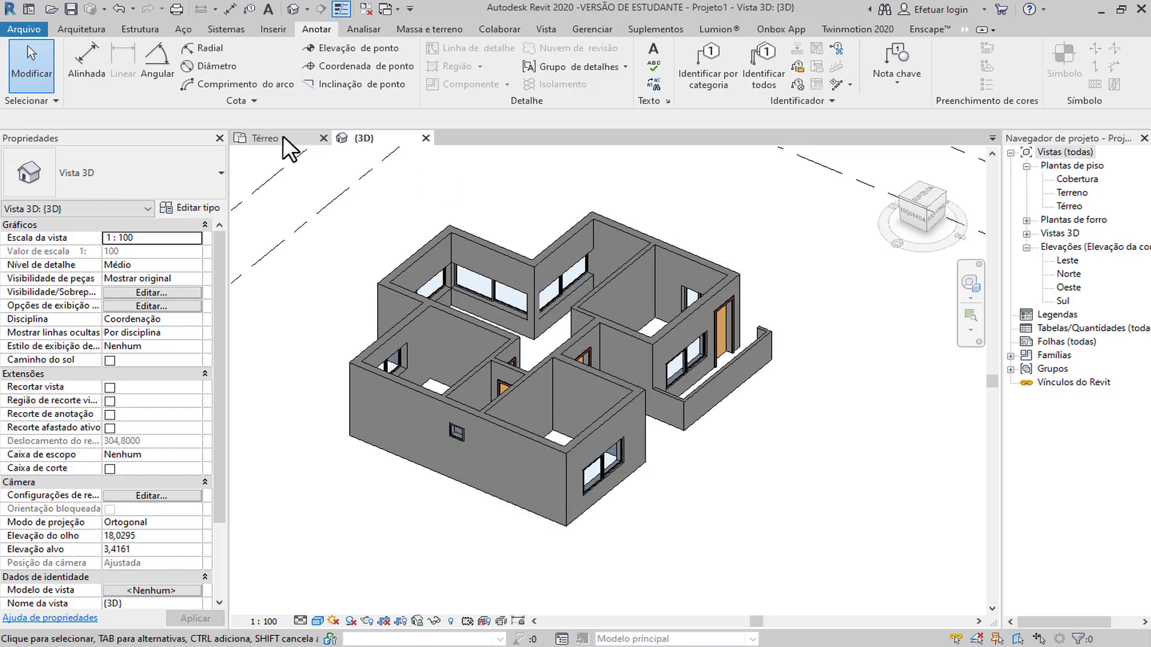
click(283, 137)
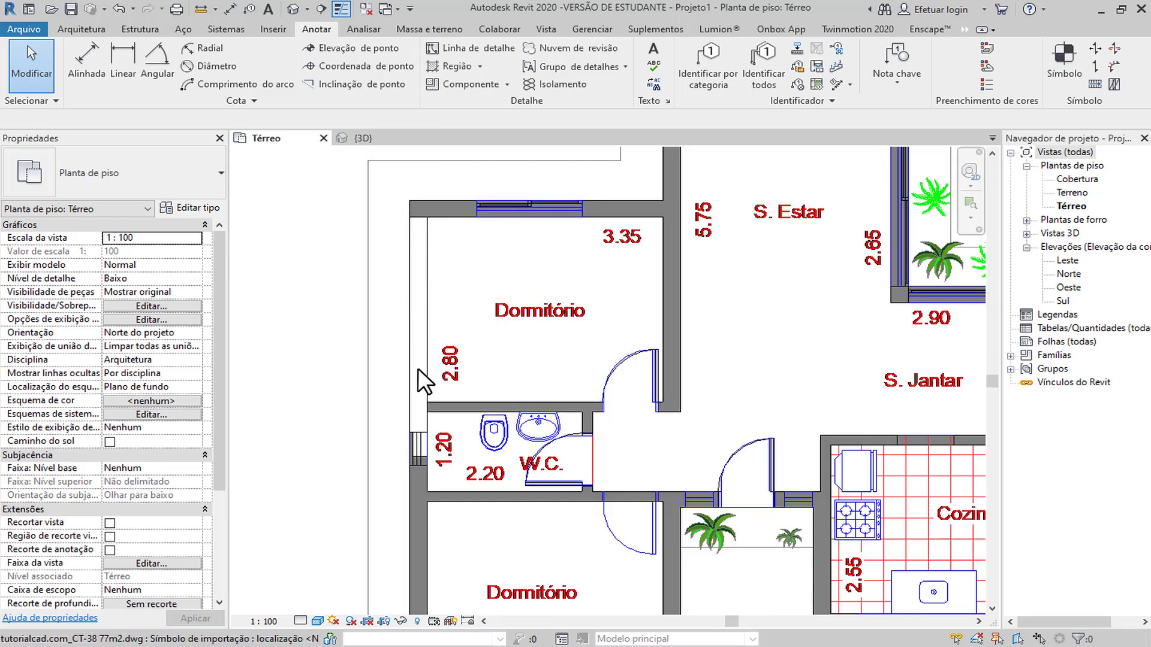
click(417, 621)
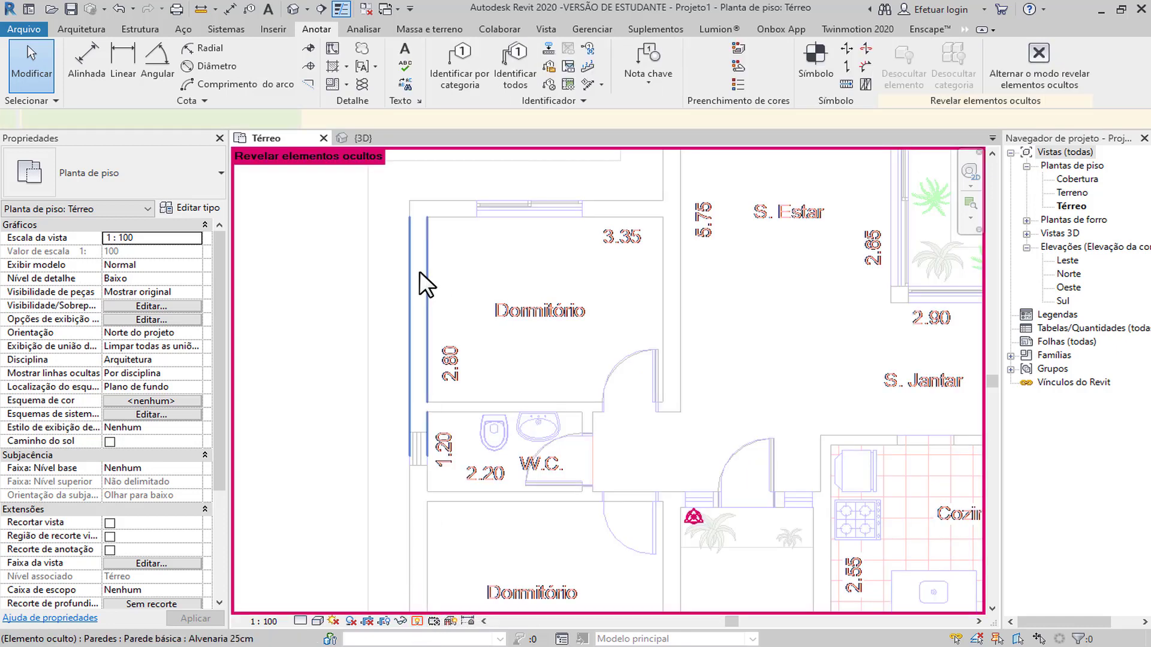
click(420, 271)
right_click(419, 271)
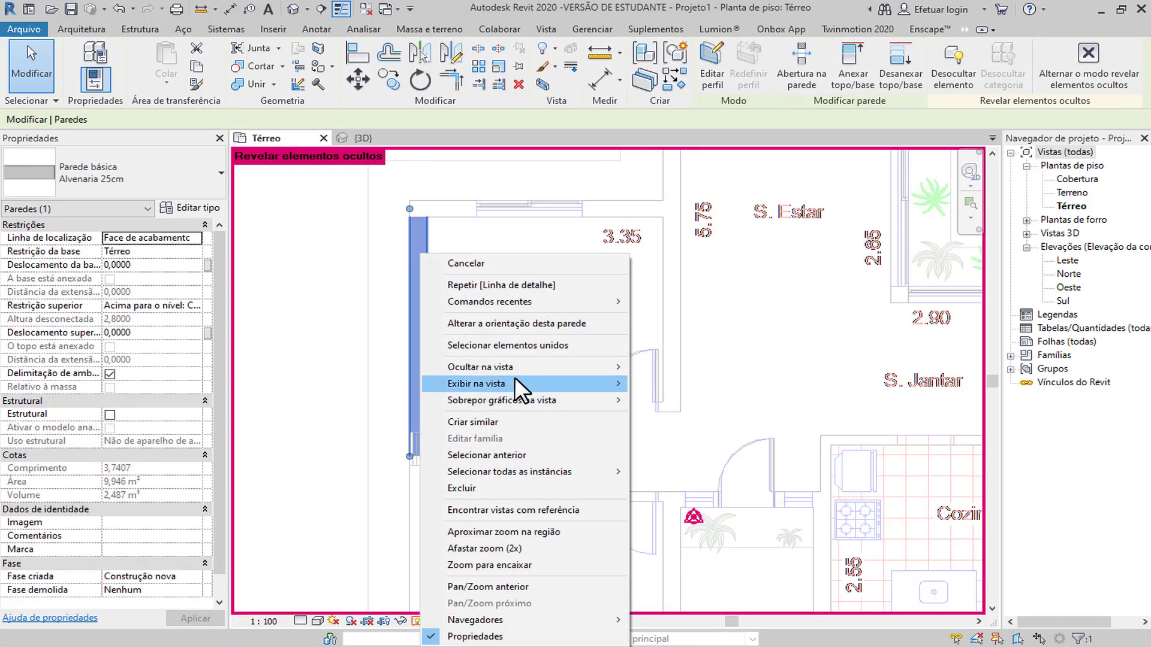
click(700, 388)
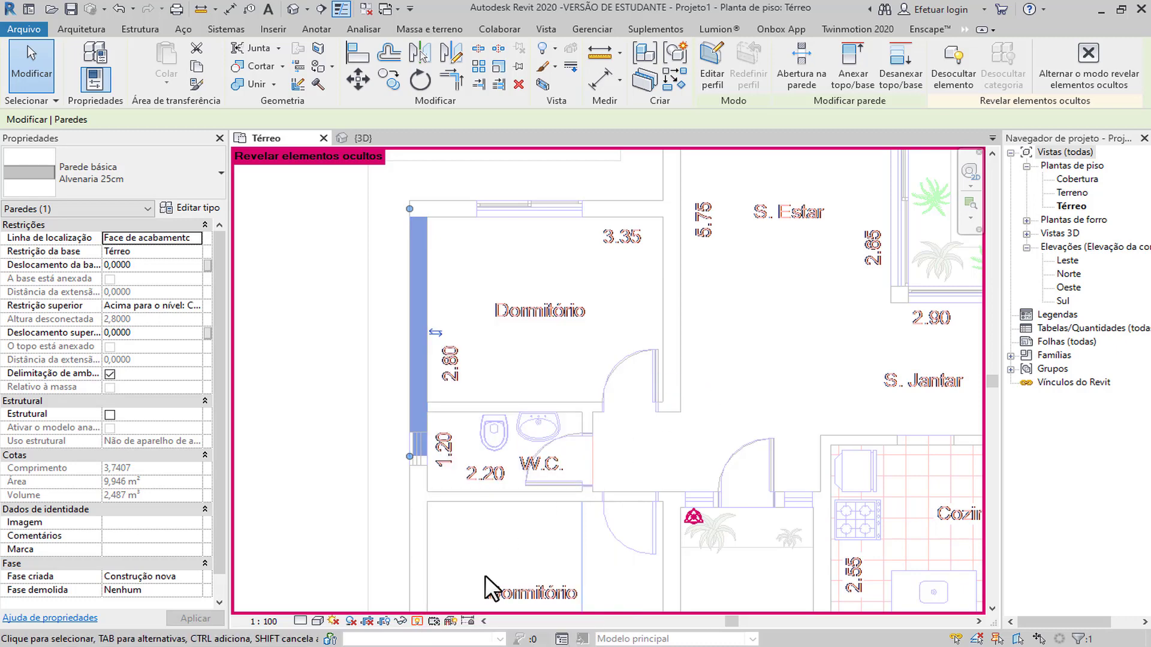
click(433, 621)
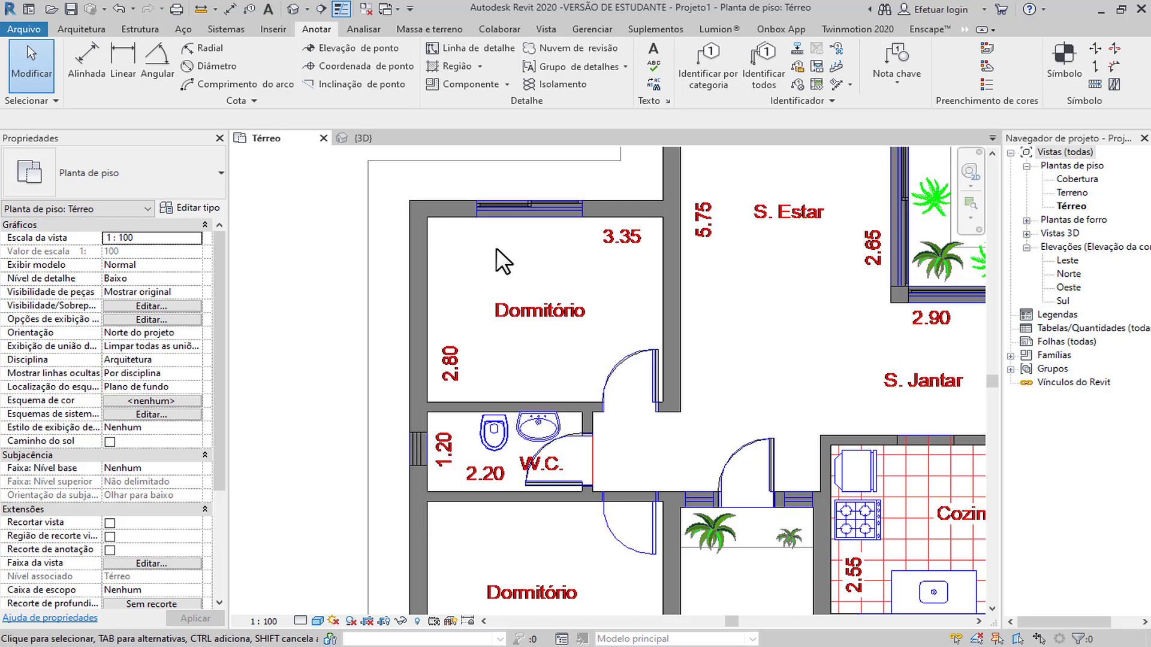
Temporarily hide the 25 cm exterior wall element along the upper Dormitório and the W.C. in the Térreo plan.
click(419, 266)
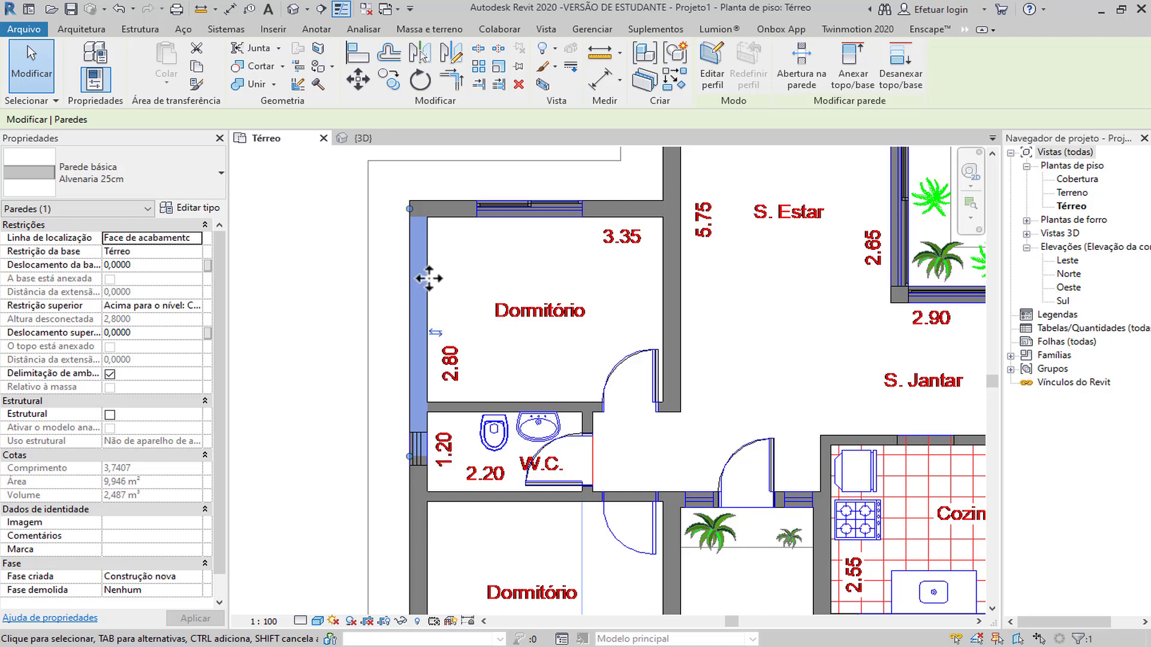
scroll(404, 337, up, 2)
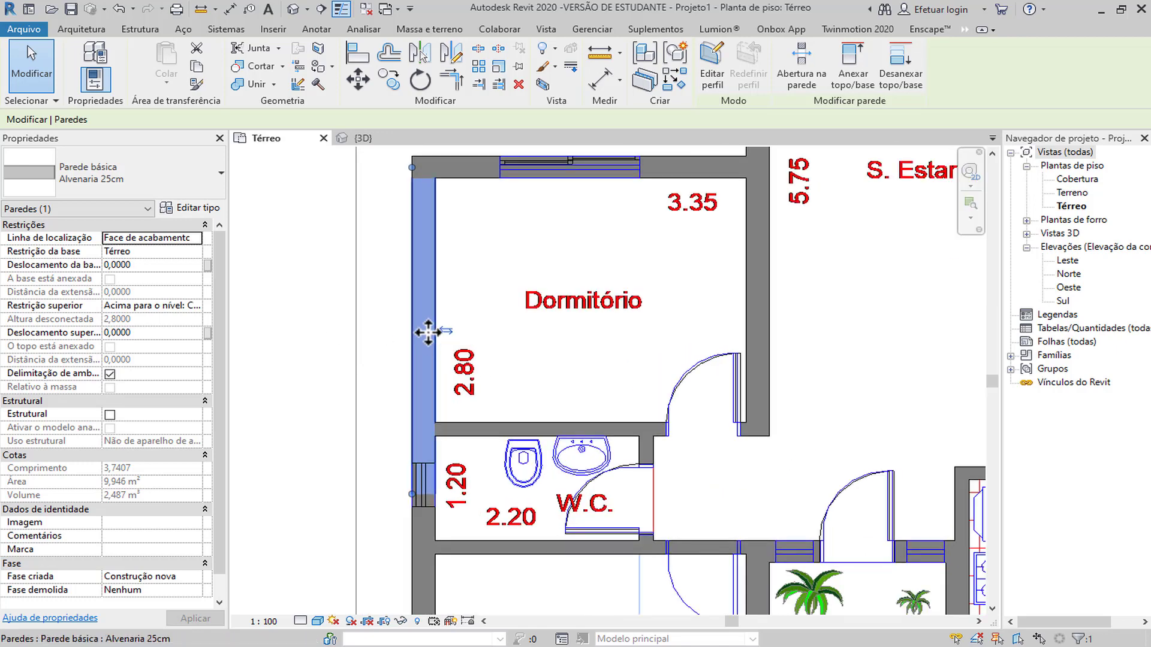
key(h)
key(h)
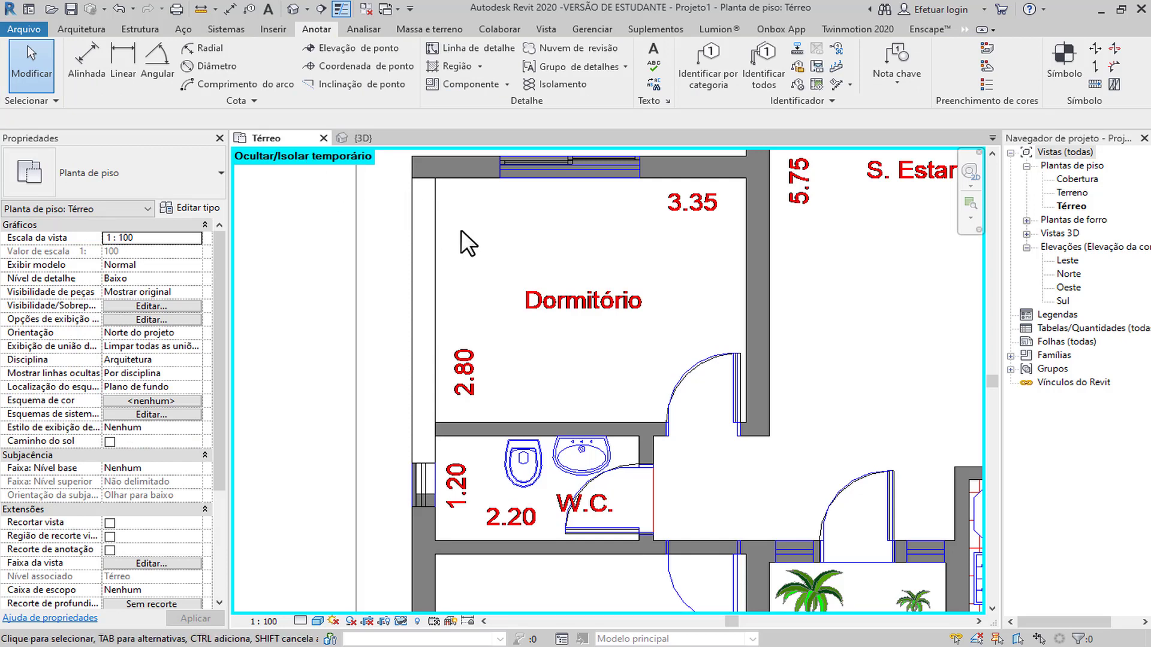
Reset the temporary hide/isolate in the Térreo floor plan to show all elements again.
key(h)
key(r)
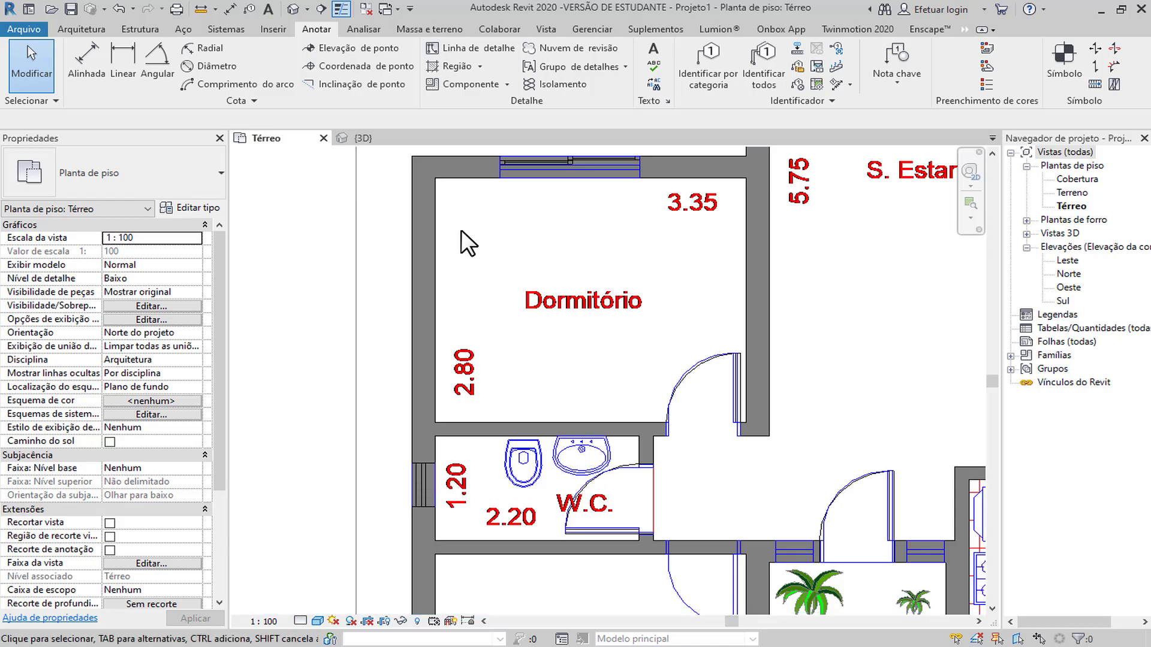
scroll(461, 229, down, 2)
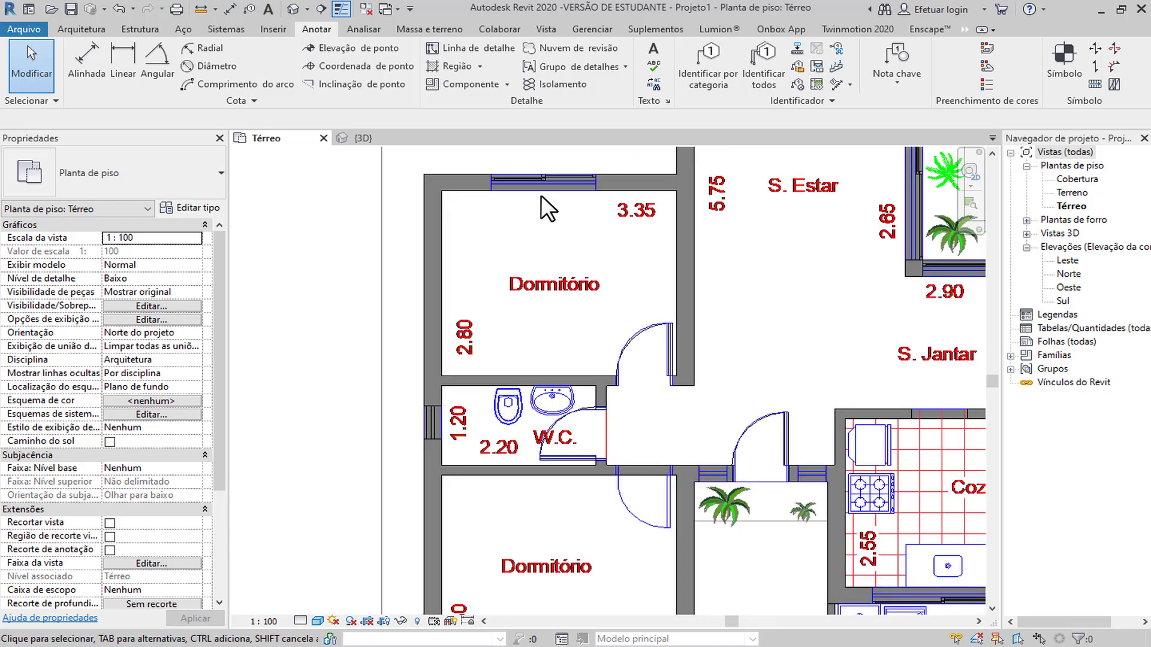
scroll(552, 182, down, 1)
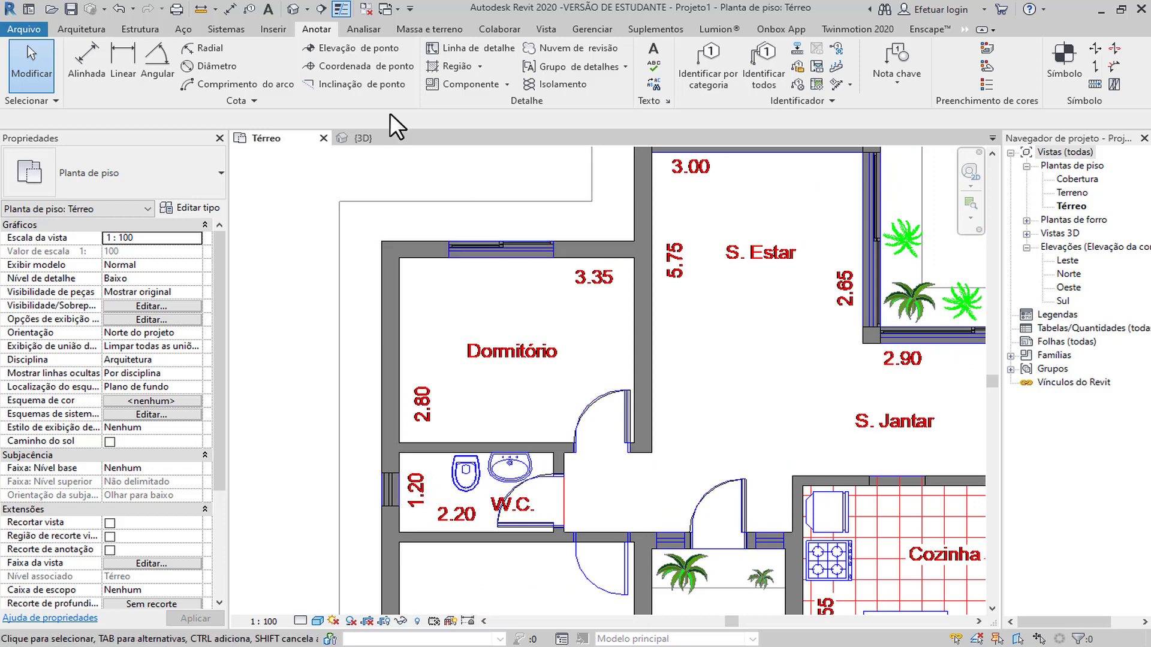
Open the 3D view and temporarily isolate the 265x100 two-panel sliding window to examine its geometry.
click(292, 9)
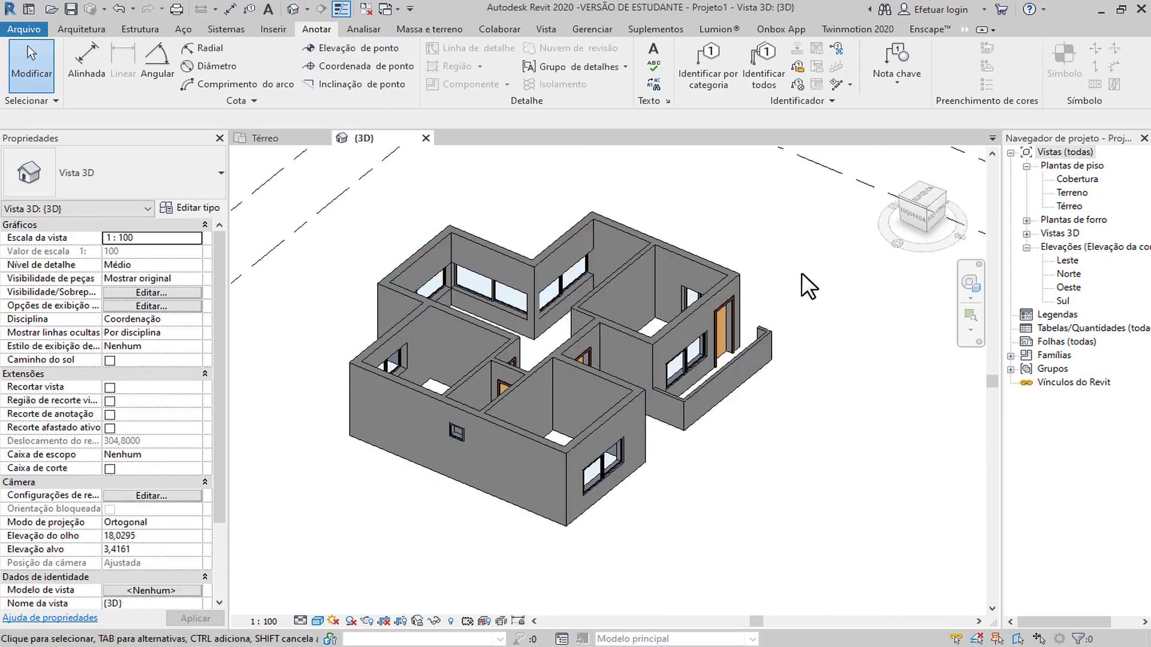
scroll(483, 301, up, 2)
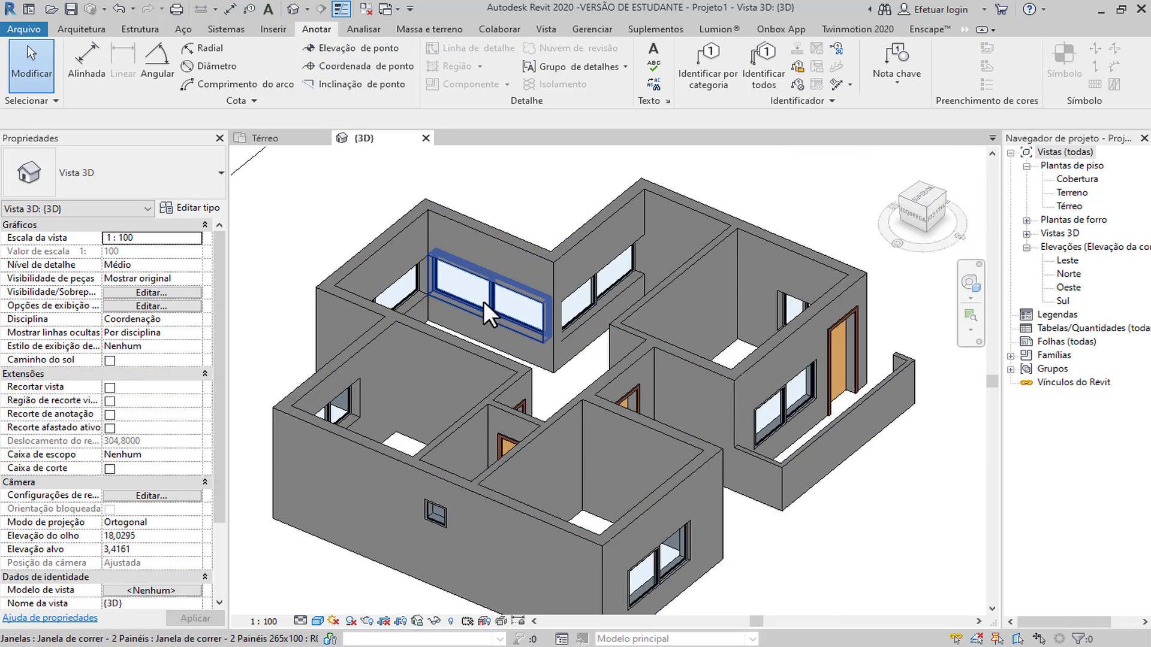
click(483, 301)
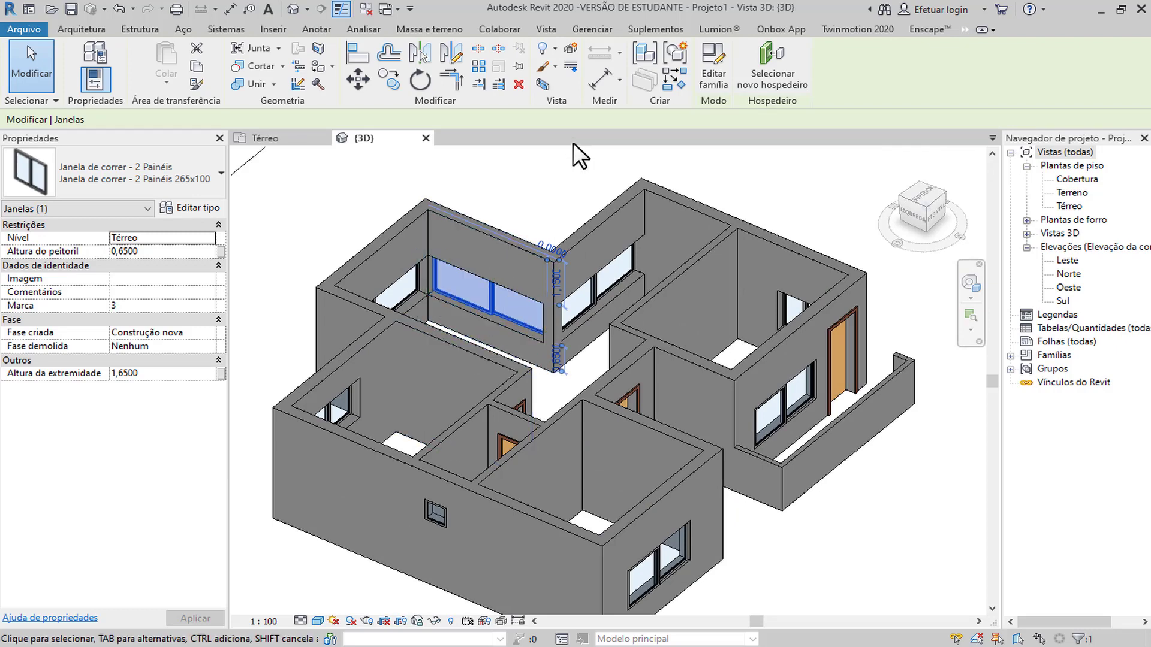
key(h)
key(i)
key(Escape)
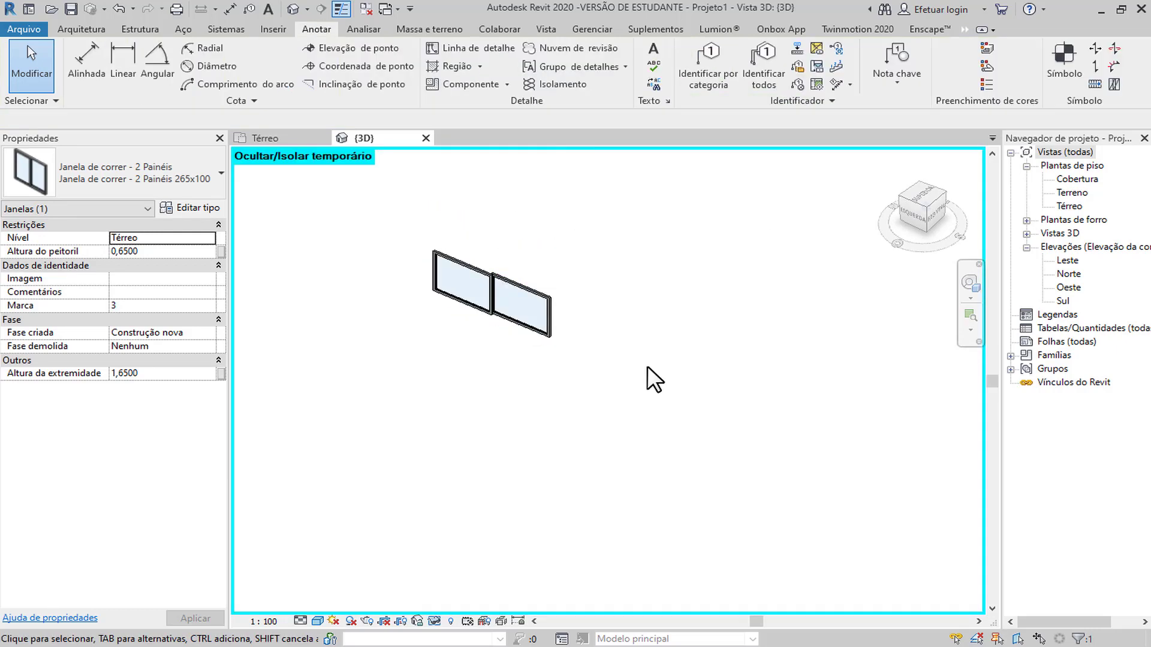
shift+middle_drag(713, 352, 717, 423)
scroll(550, 249, up, 3)
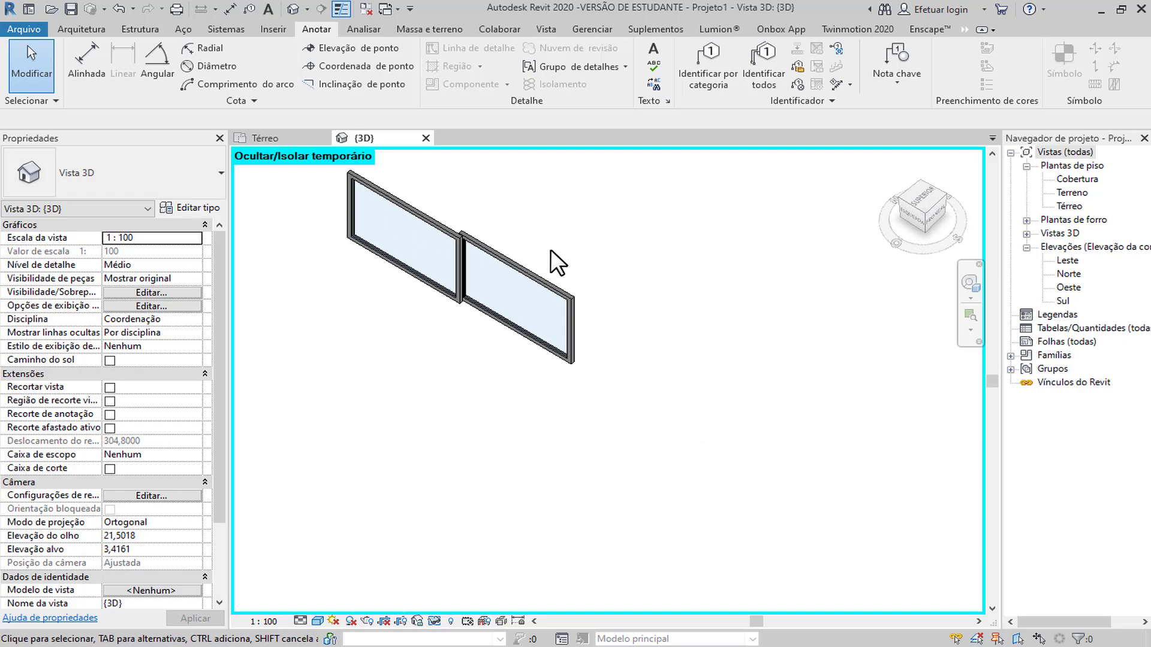
Reset the temporary isolation in the 3D view and look over the whole house model.
key(h)
key(r)
scroll(550, 250, down, 5)
shift+middle_drag(550, 249, 313, 261)
In the Térreo floor plan, hide the W.C.'s maxim-ar window element in the view.
click(268, 139)
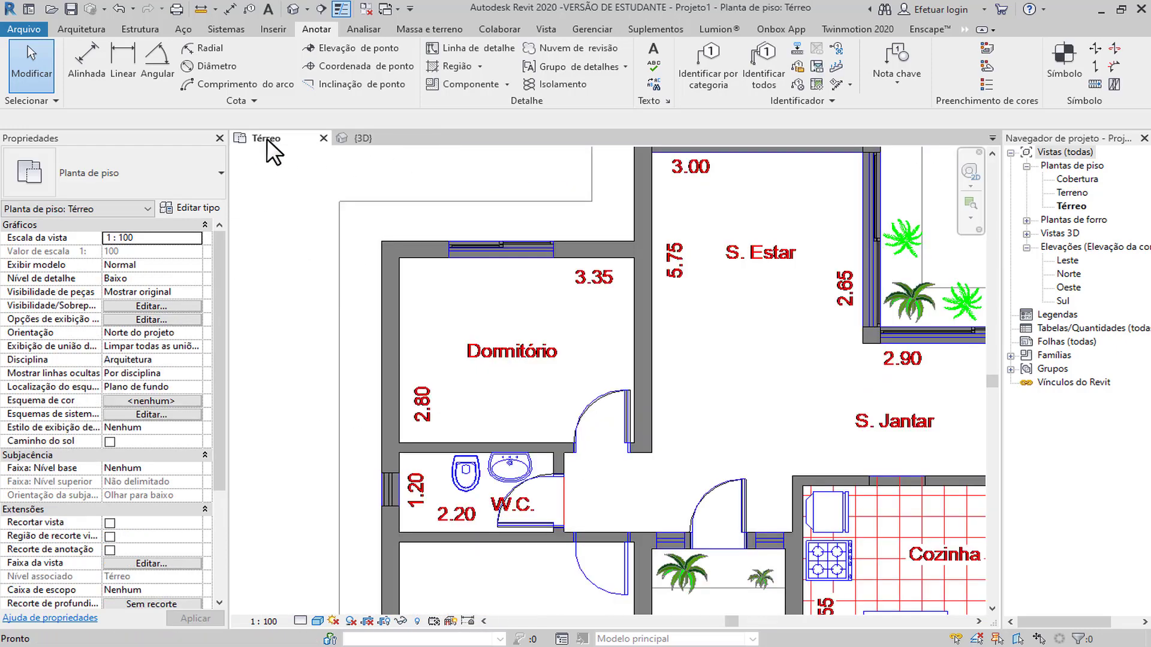
middle_drag(414, 518, 480, 389)
scroll(479, 390, up, 5)
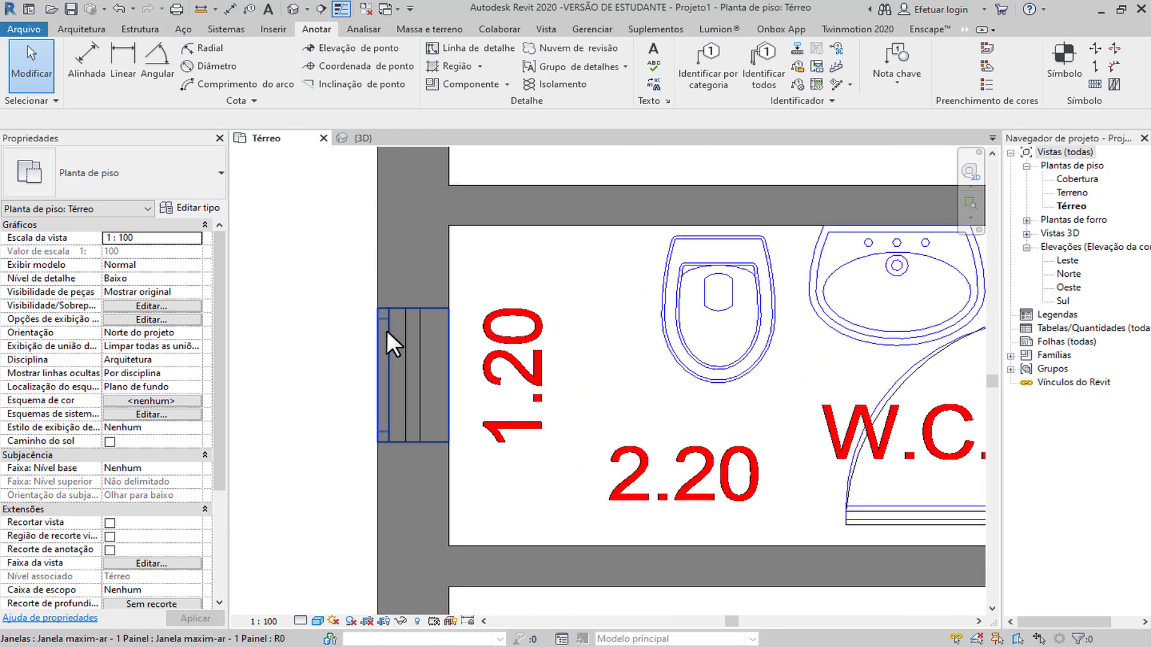
click(387, 331)
right_click(386, 331)
mouse_move(490, 382)
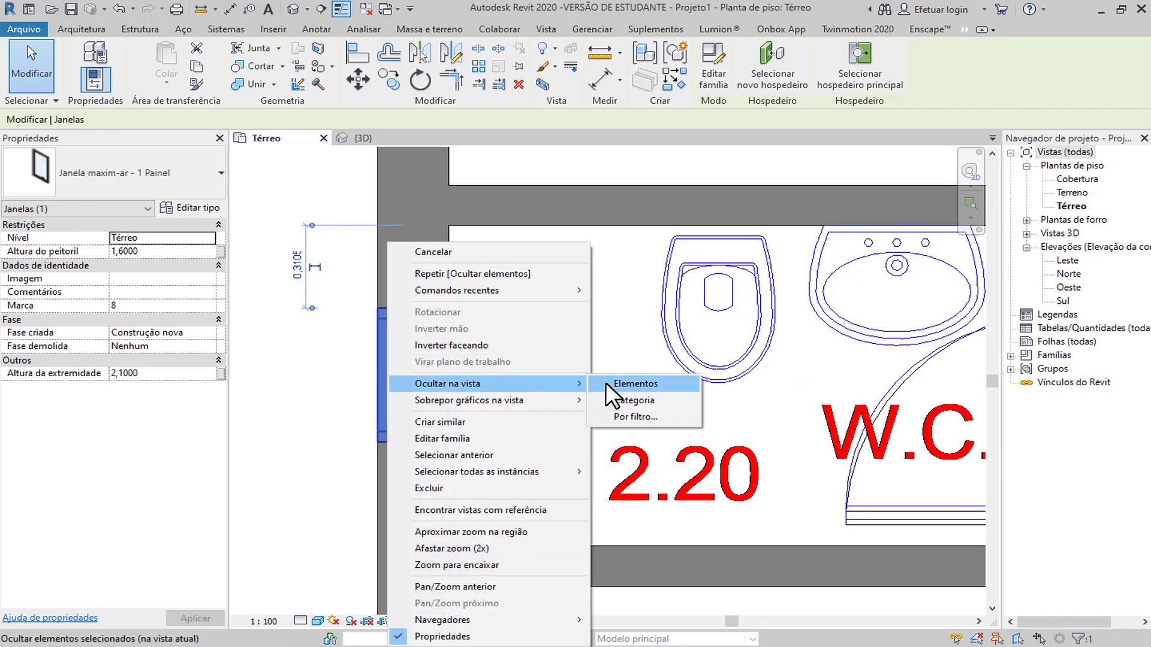
click(631, 383)
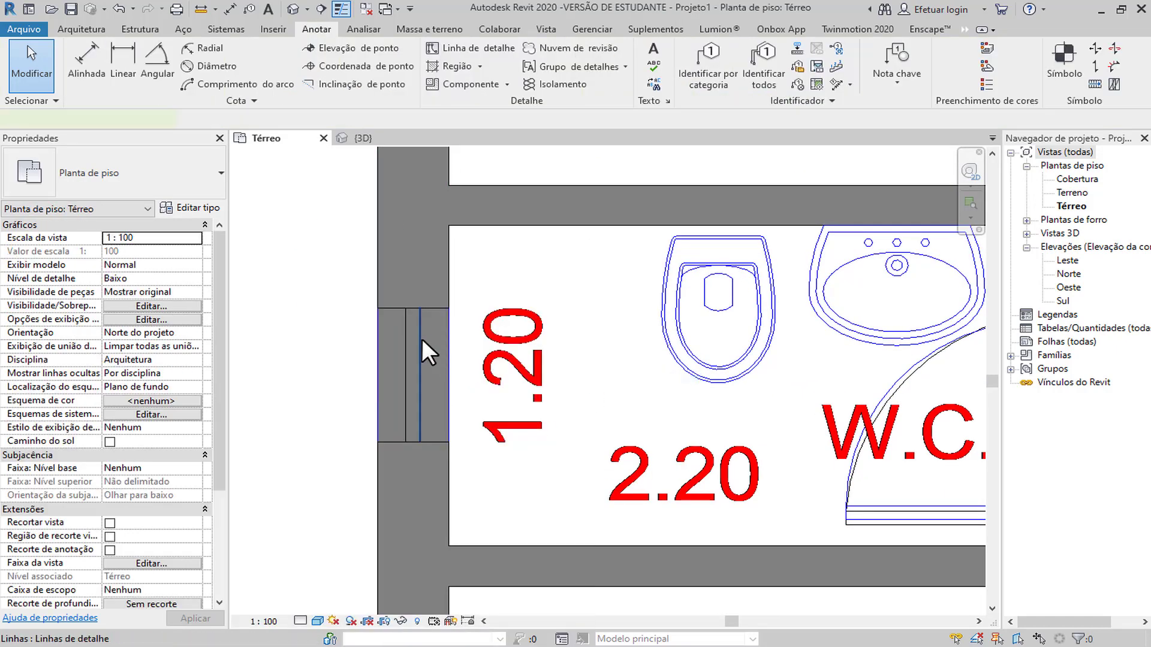
Change the two detail lines across the W.C. window opening to the <Projeção> line style.
click(420, 339)
ctrl+click(404, 339)
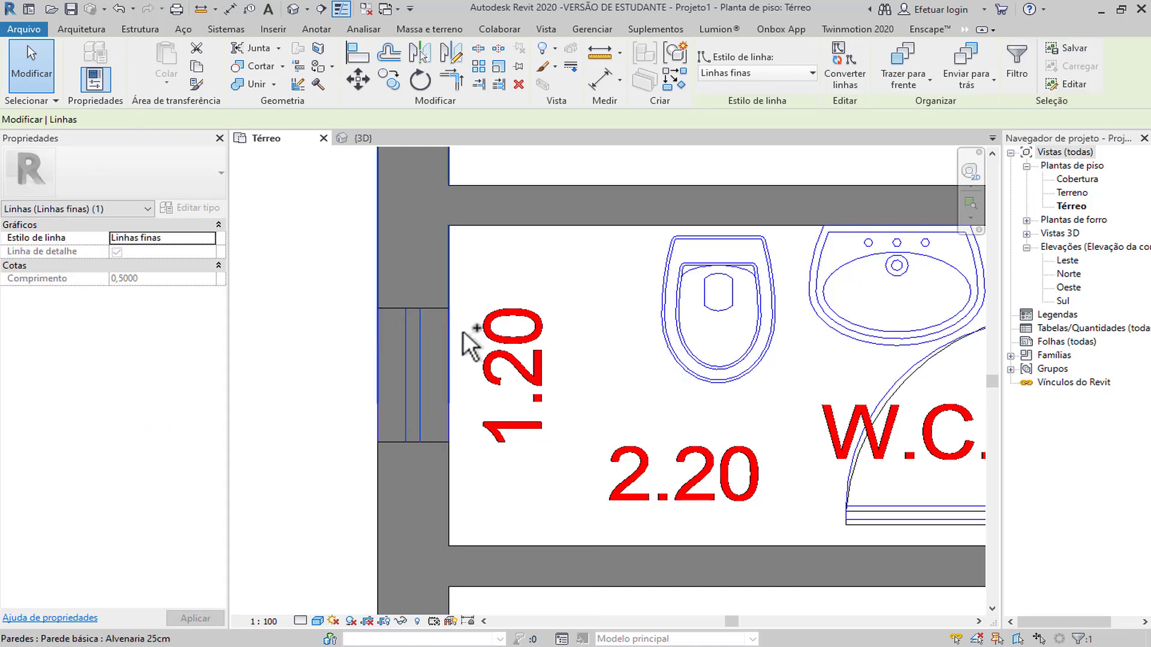
click(787, 72)
click(765, 150)
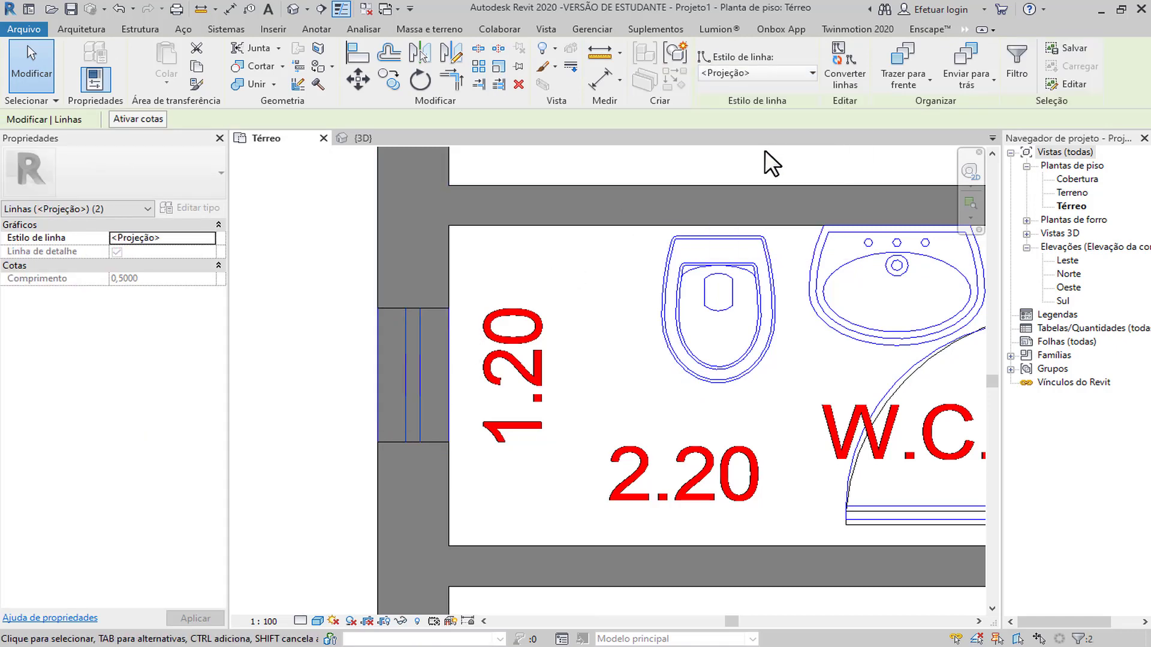
click(304, 339)
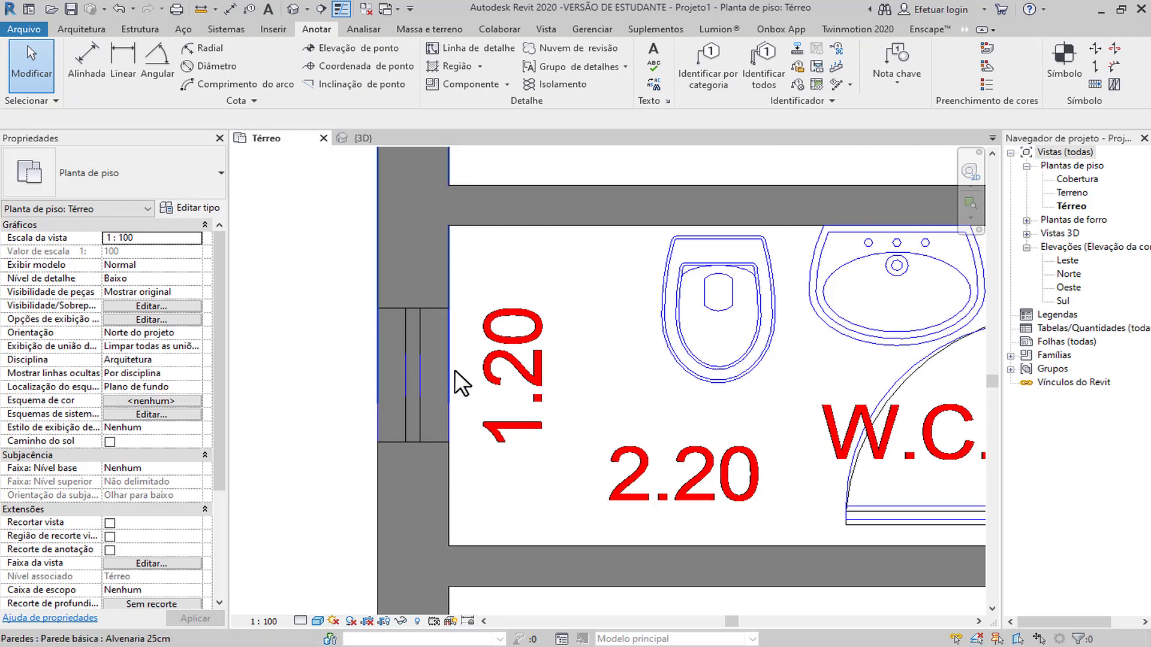
Examine the W.C. window's projection lines with the imported DWG plan temporarily hidden, and restore the DWG.
scroll(736, 203, down, 2)
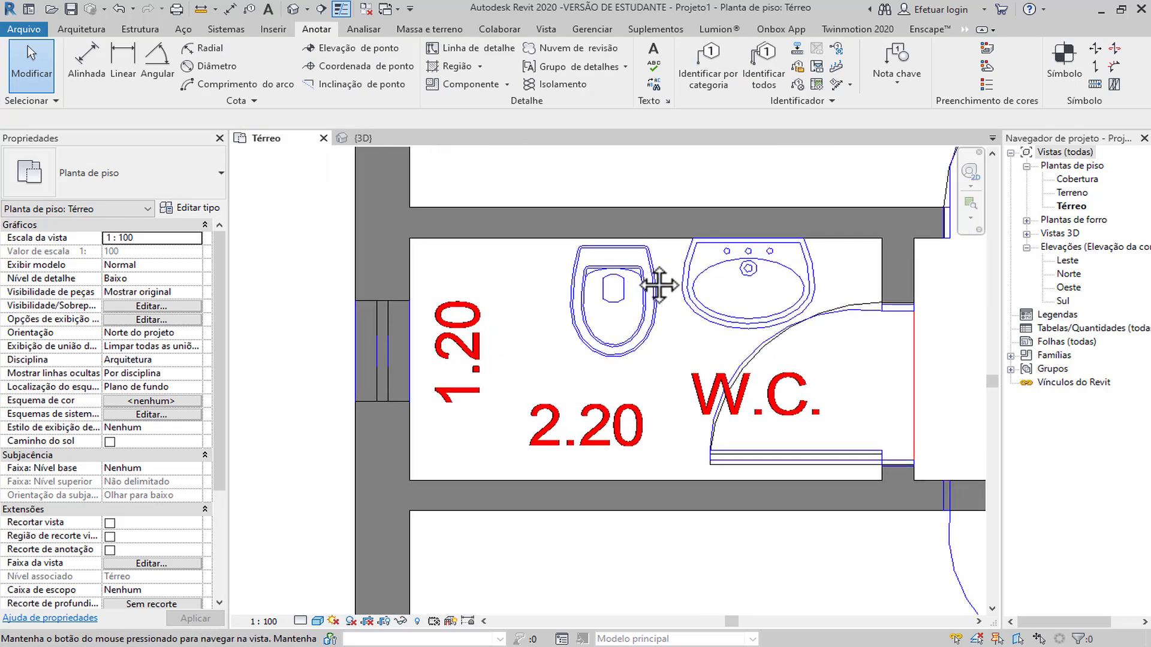
click(472, 318)
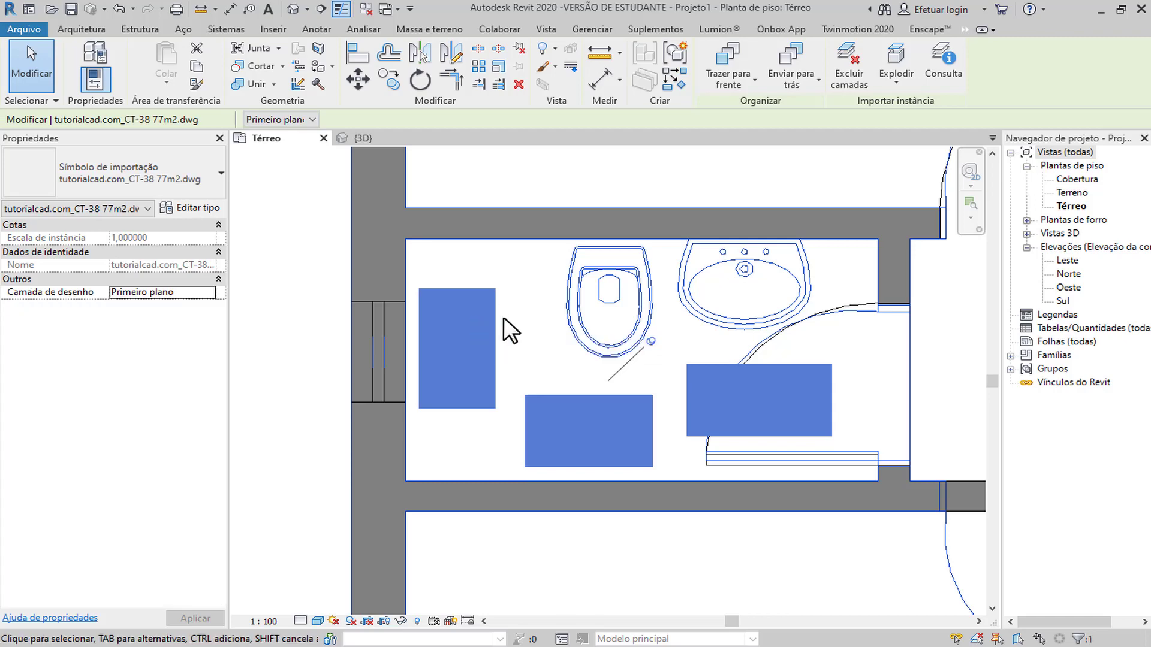
key(h)
key(h)
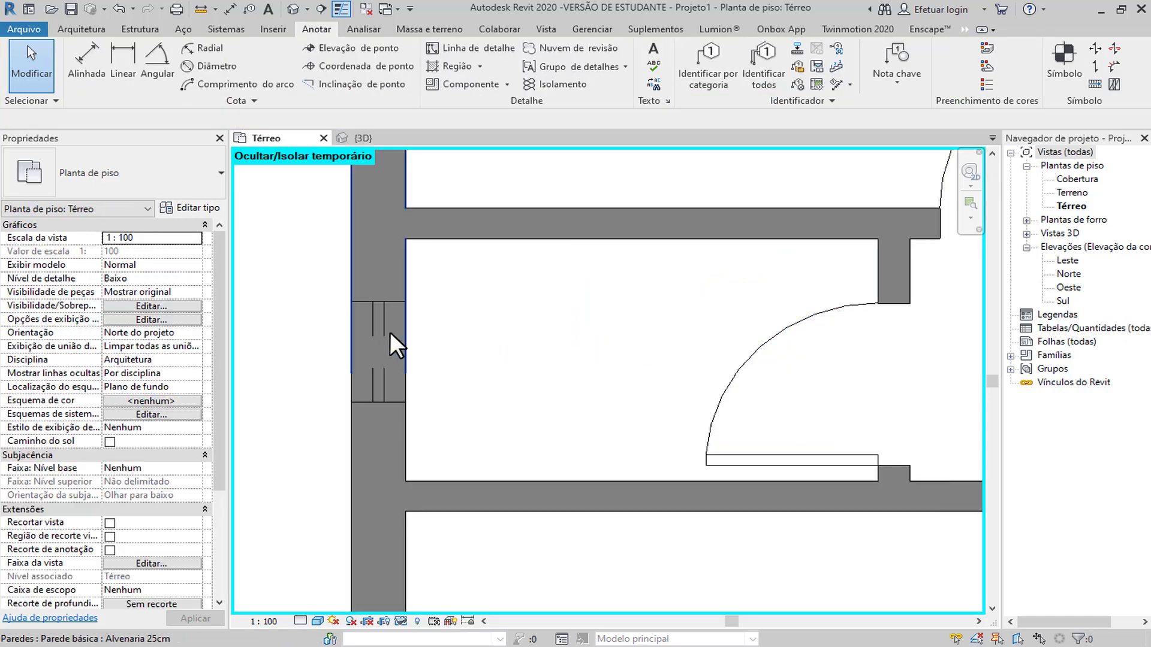
scroll(433, 373, down, 2)
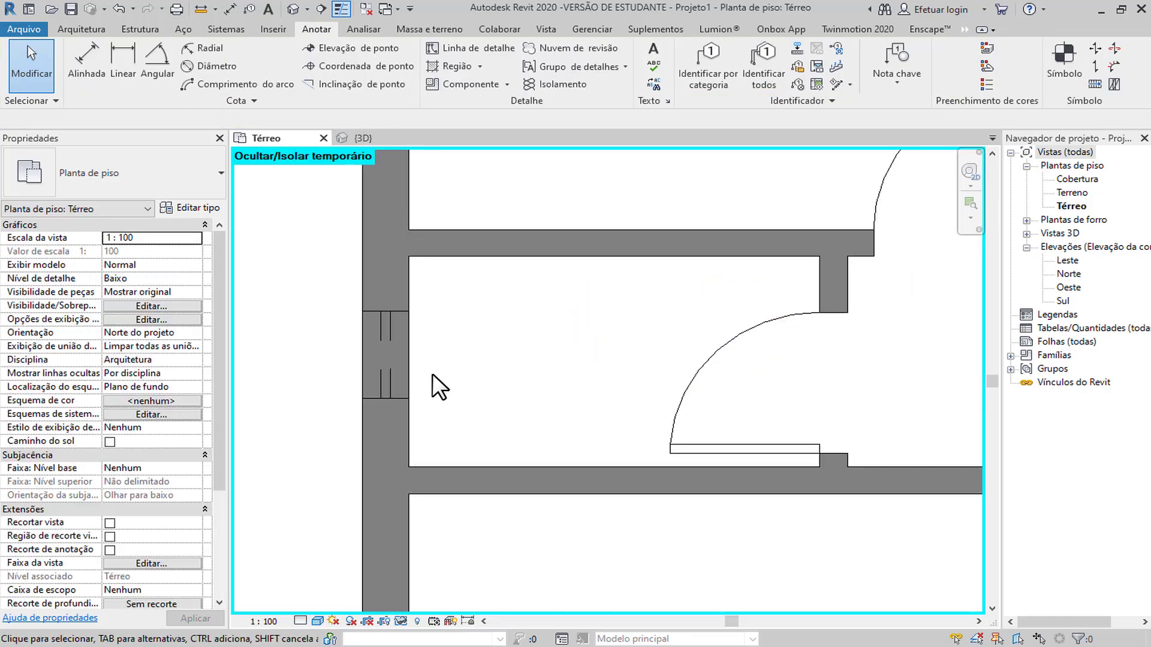
key(h)
key(r)
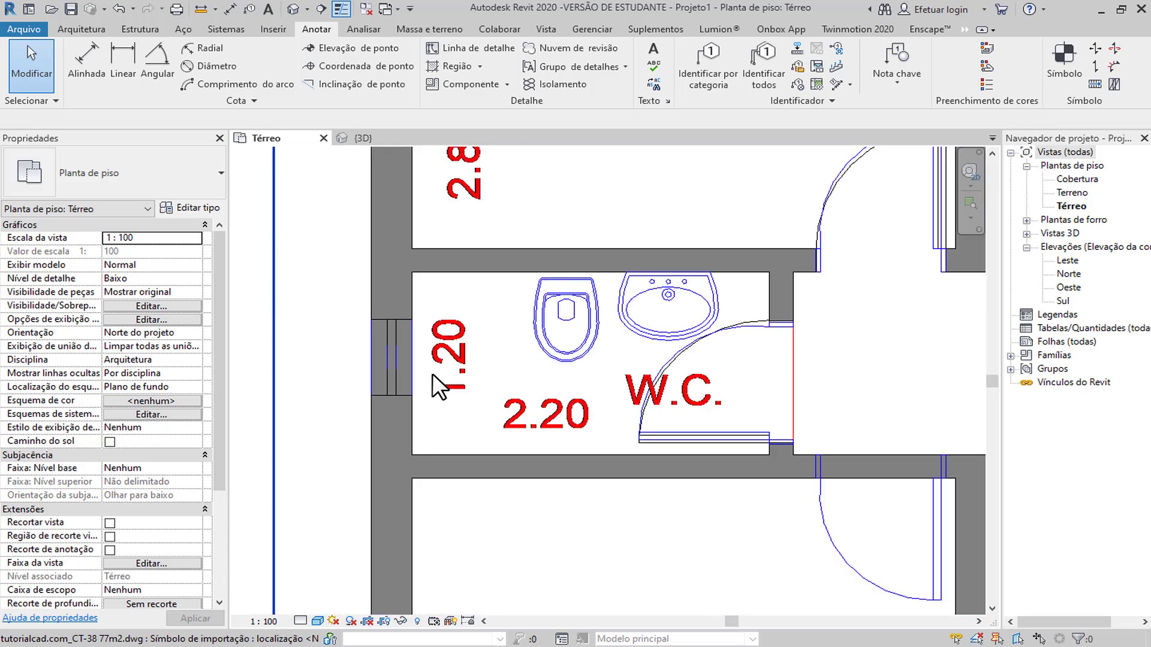
Cut a rectangular wall opening about 0.82 m wide in the 15 cm masonry wall between S. Jantar and Cozinha.
scroll(433, 373, down, 4)
middle_drag(479, 375, 541, 364)
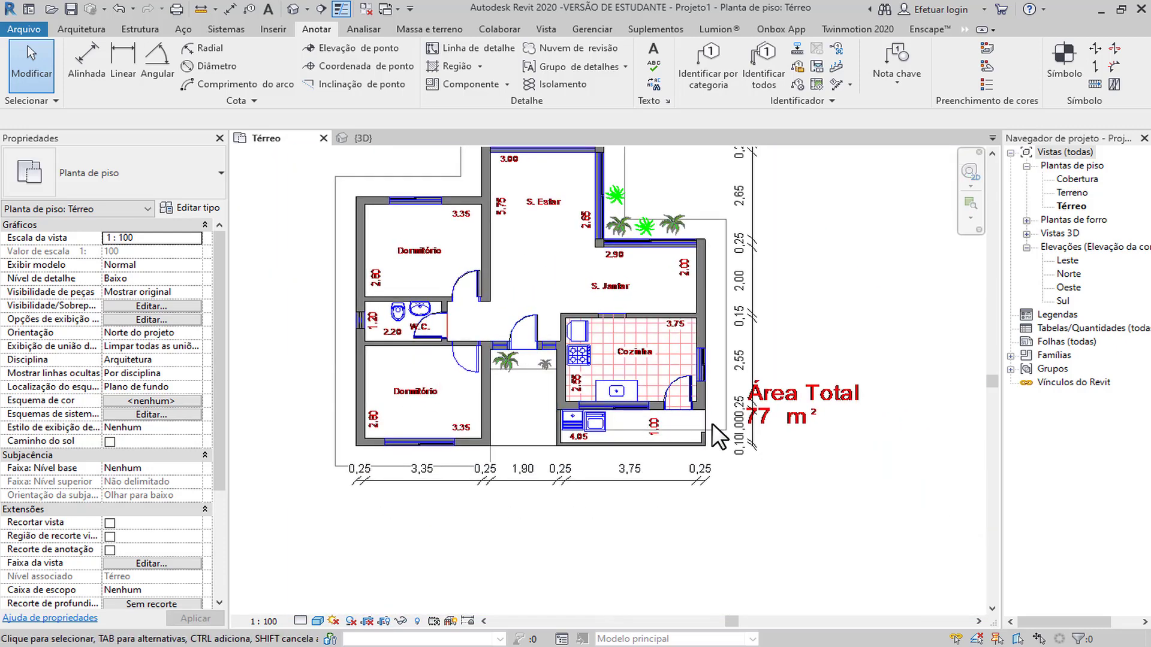
scroll(711, 423, up, 3)
scroll(521, 246, up, 2)
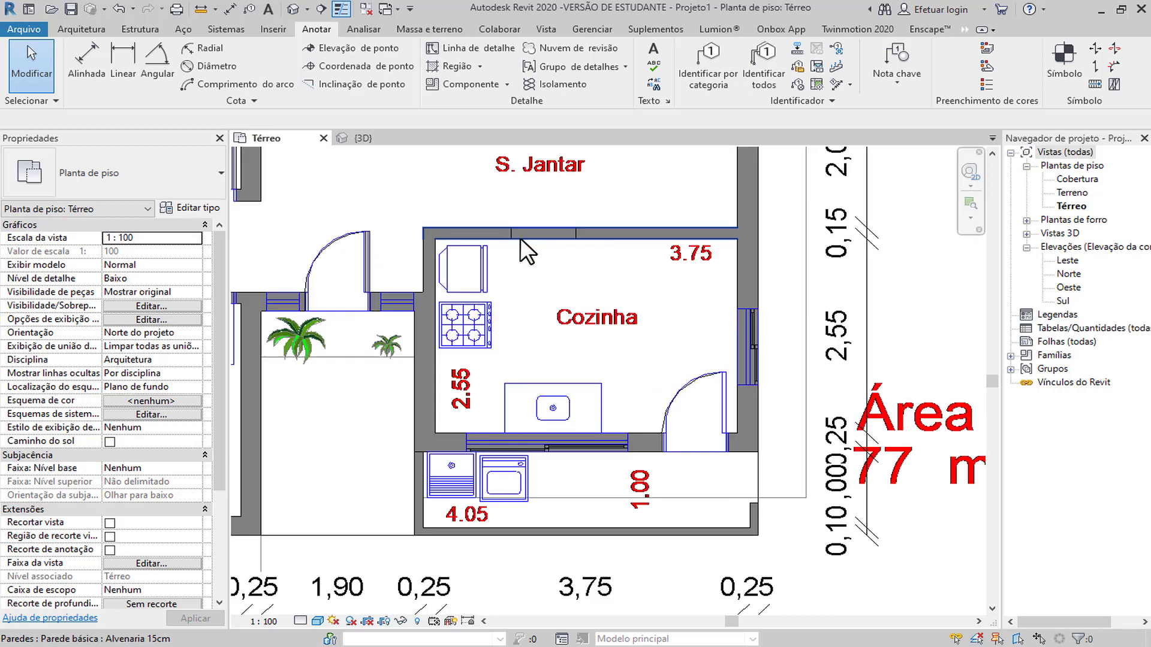
middle_drag(556, 278, 520, 362)
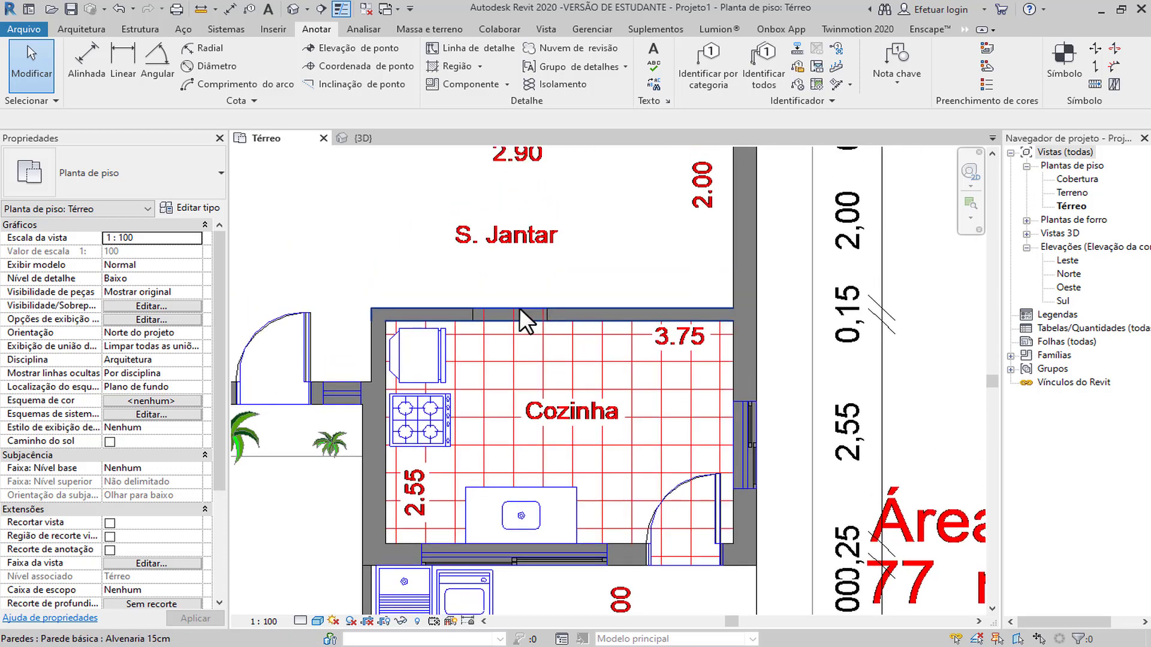
scroll(512, 319, up, 2)
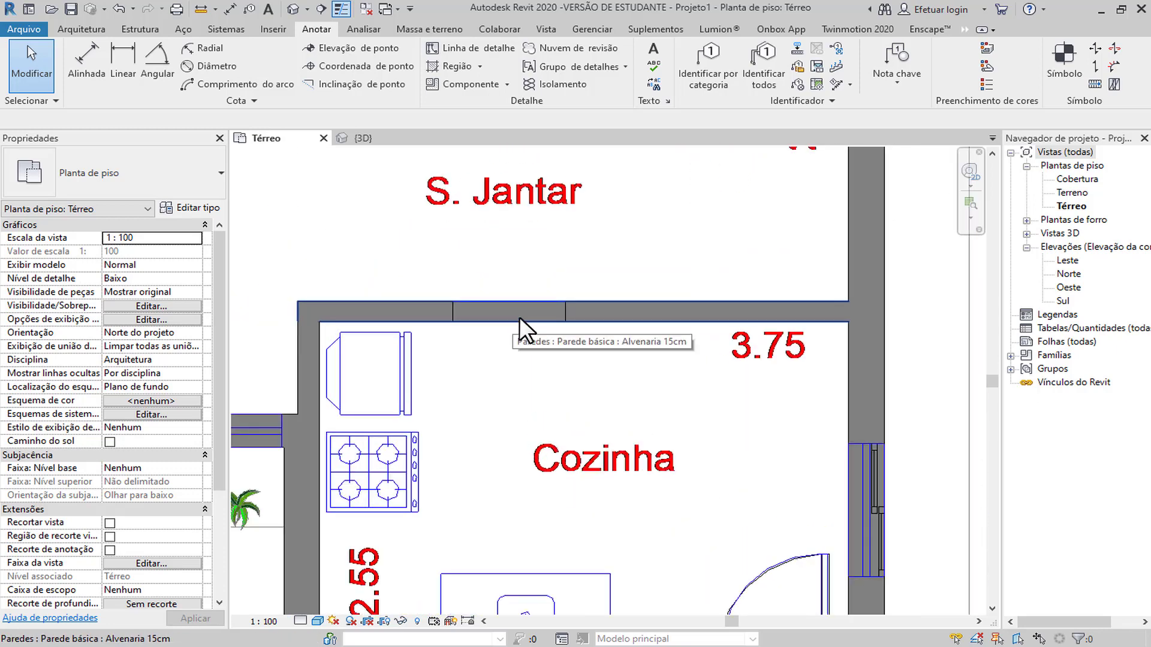
click(600, 307)
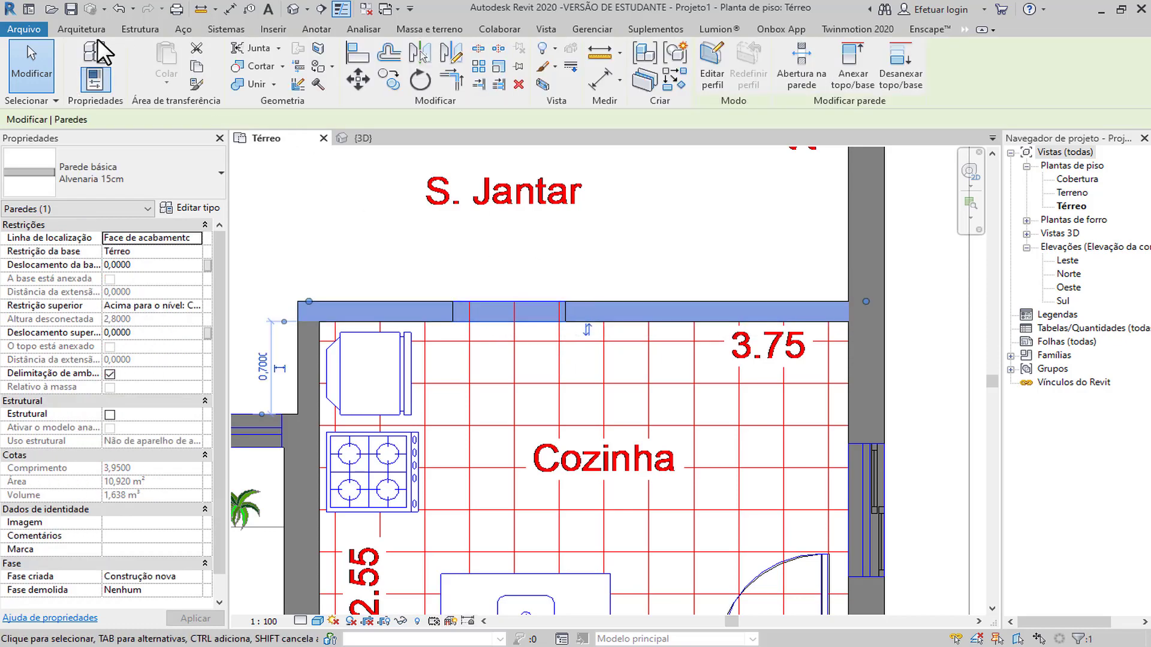
click(82, 29)
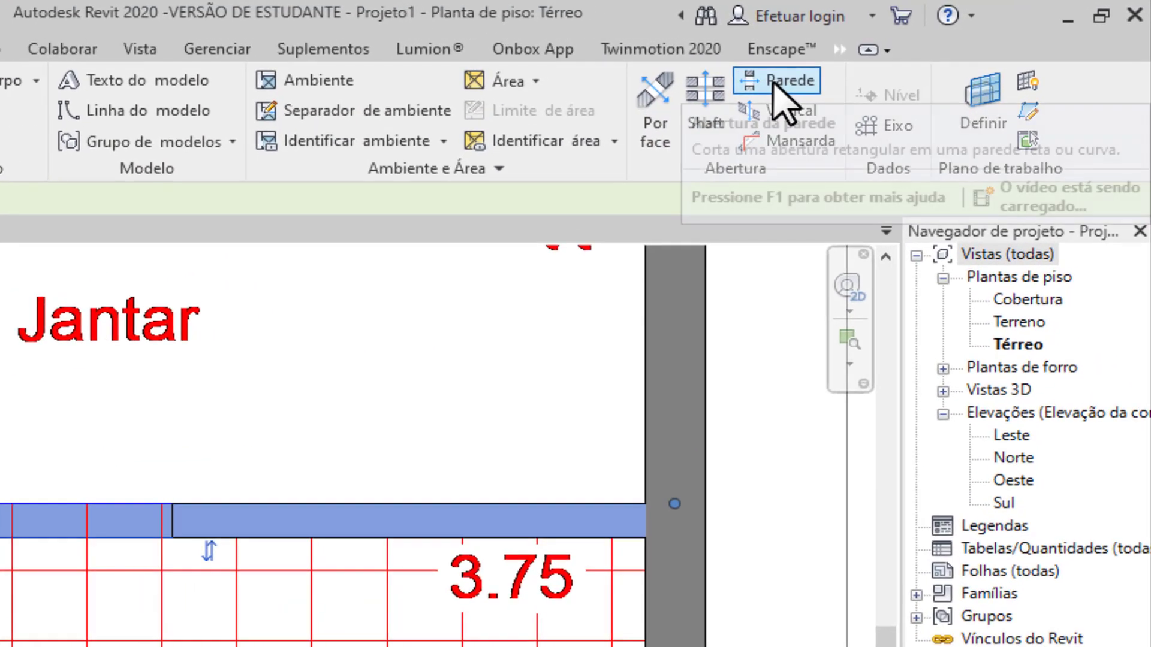
click(780, 81)
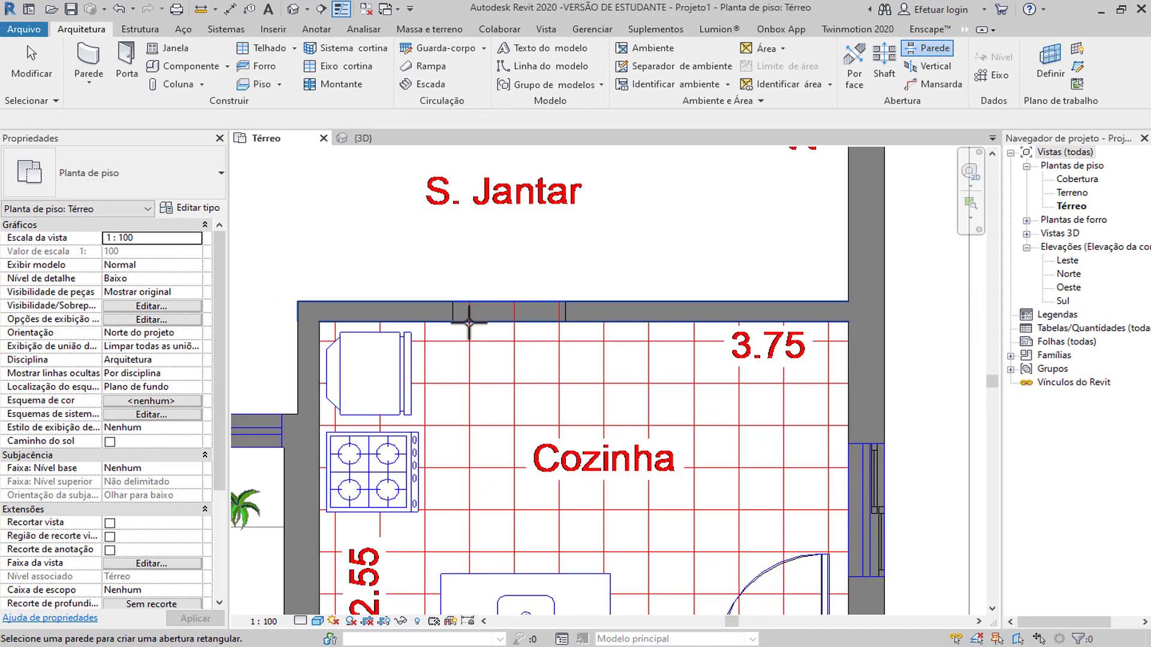
click(306, 401)
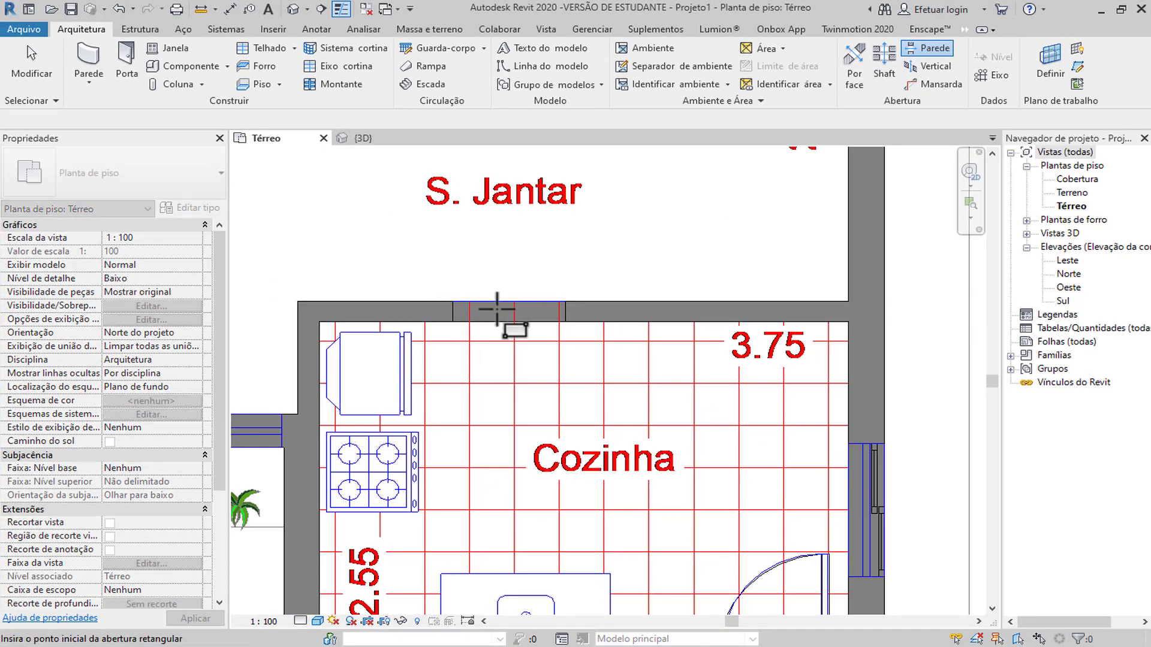
click(567, 322)
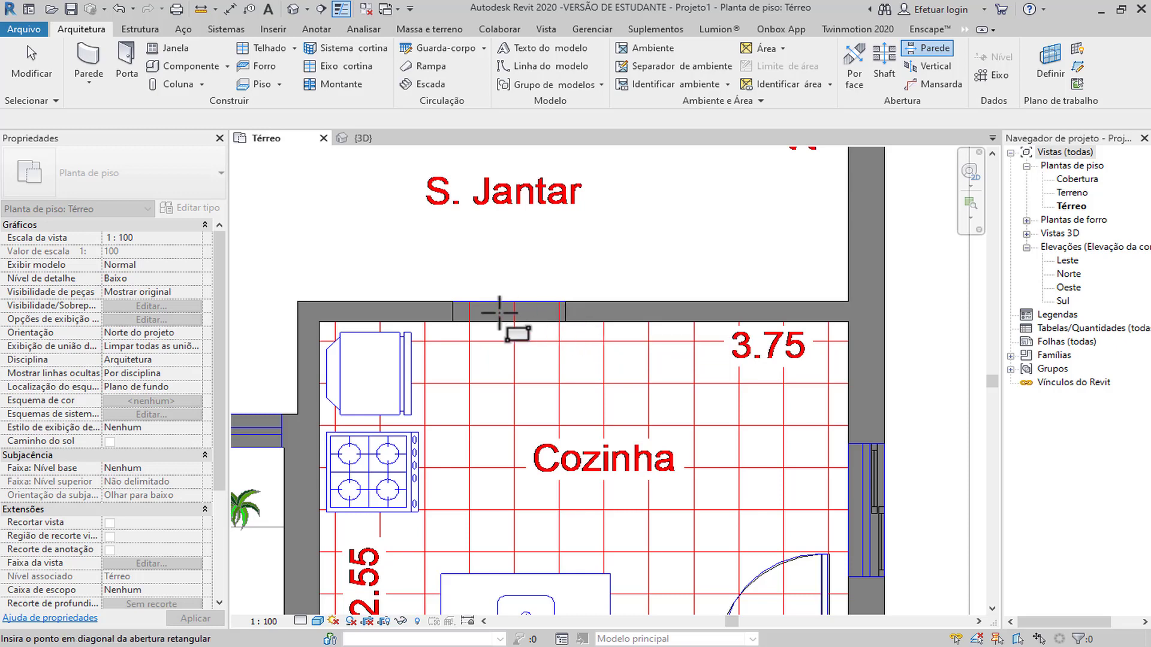
click(456, 304)
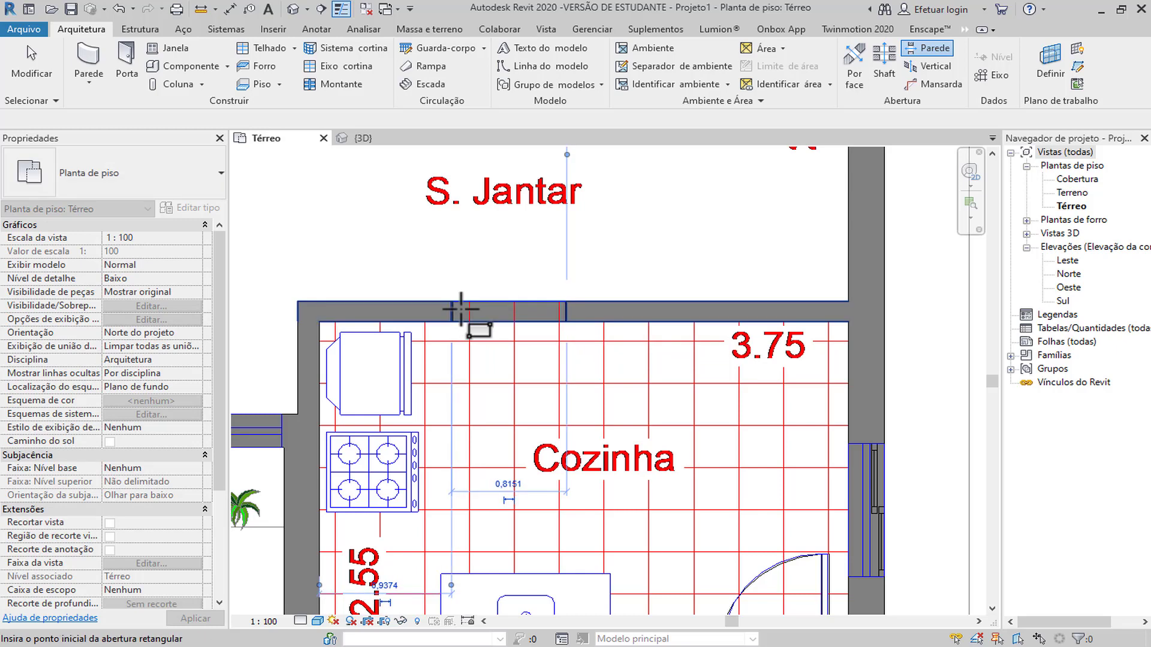
Set the new wall opening's base offset to 0 and its top constraint to Não conectado.
click(534, 300)
scroll(458, 333, up, 3)
scroll(458, 333, up, 2)
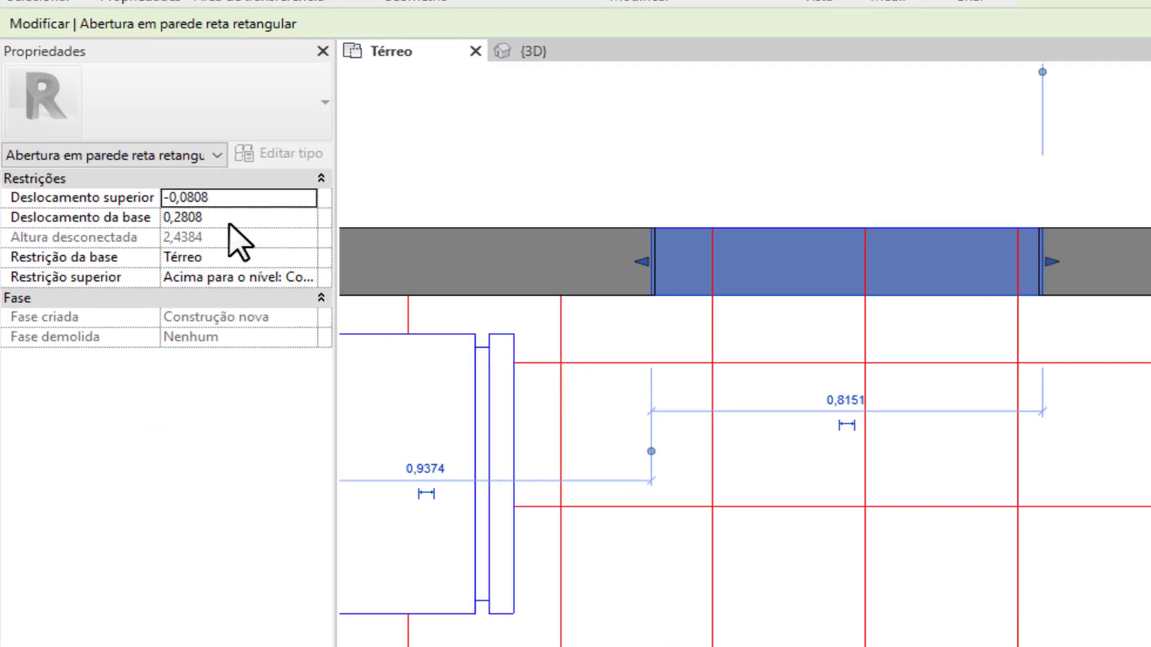
click(256, 222)
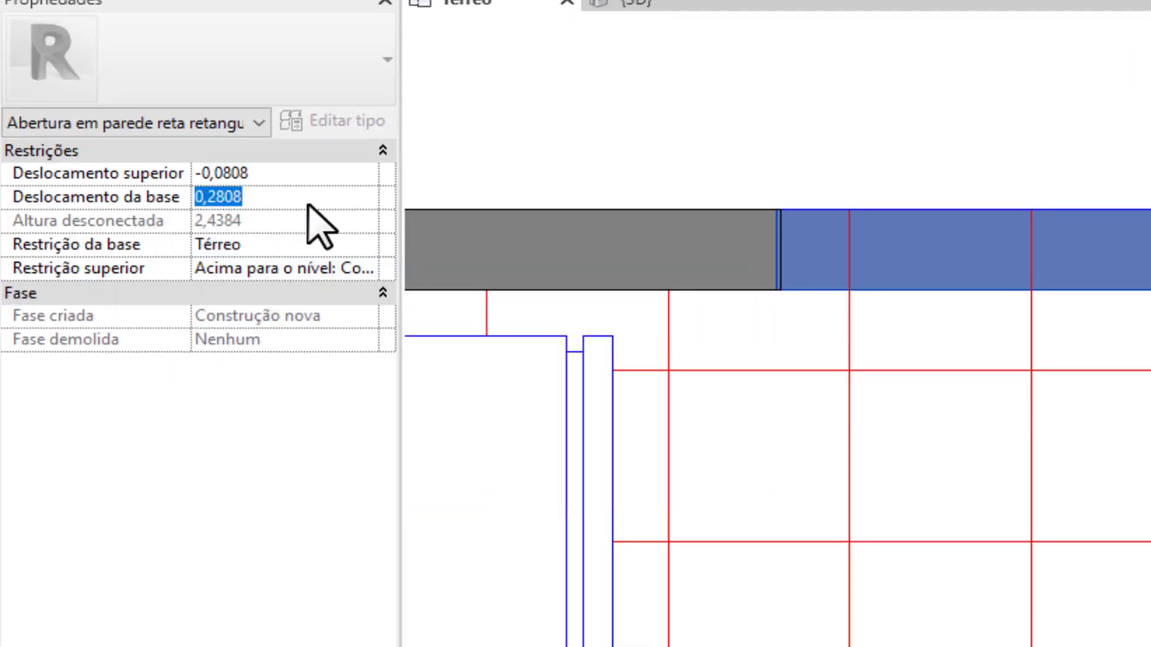
text(0)
click(352, 245)
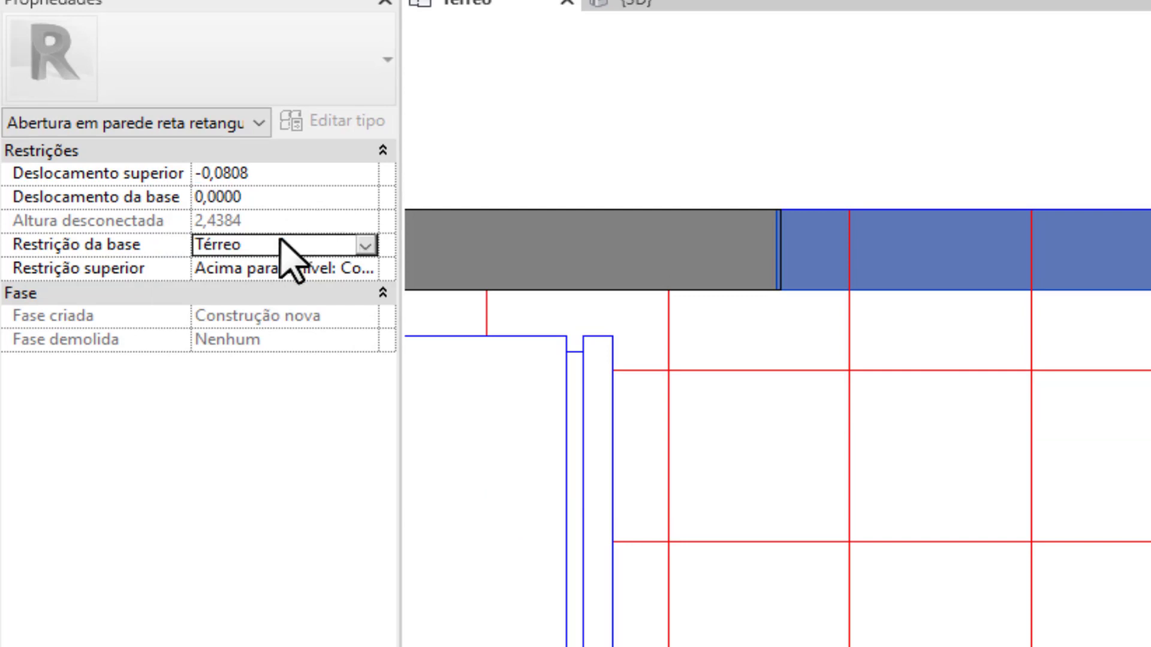
click(365, 269)
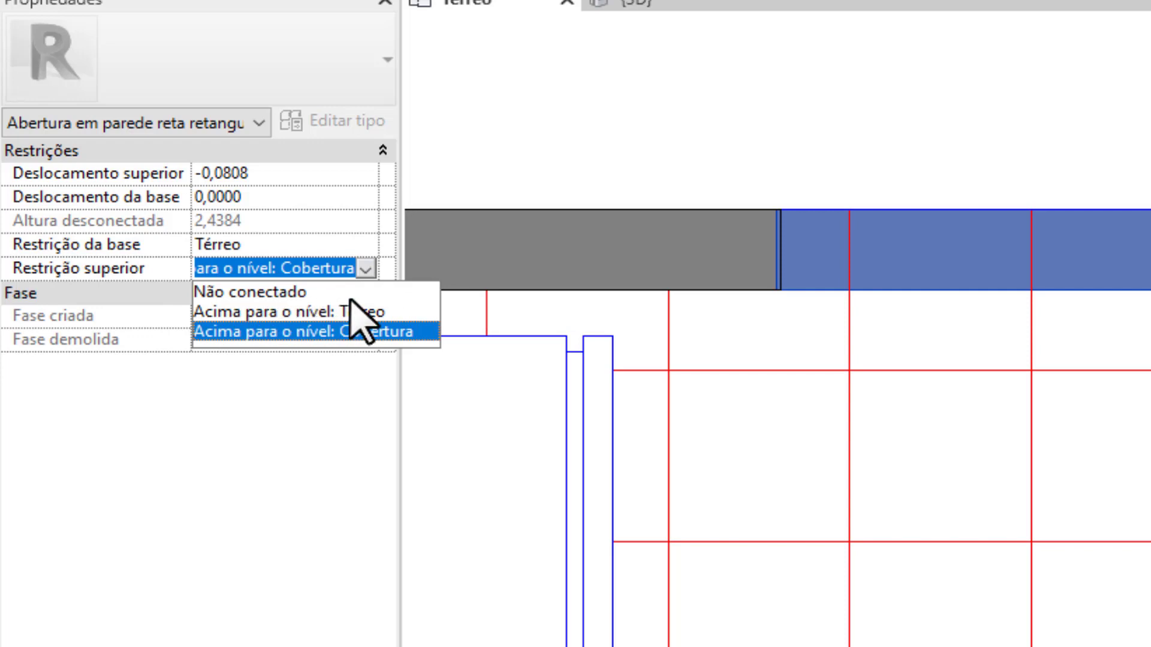
click(357, 293)
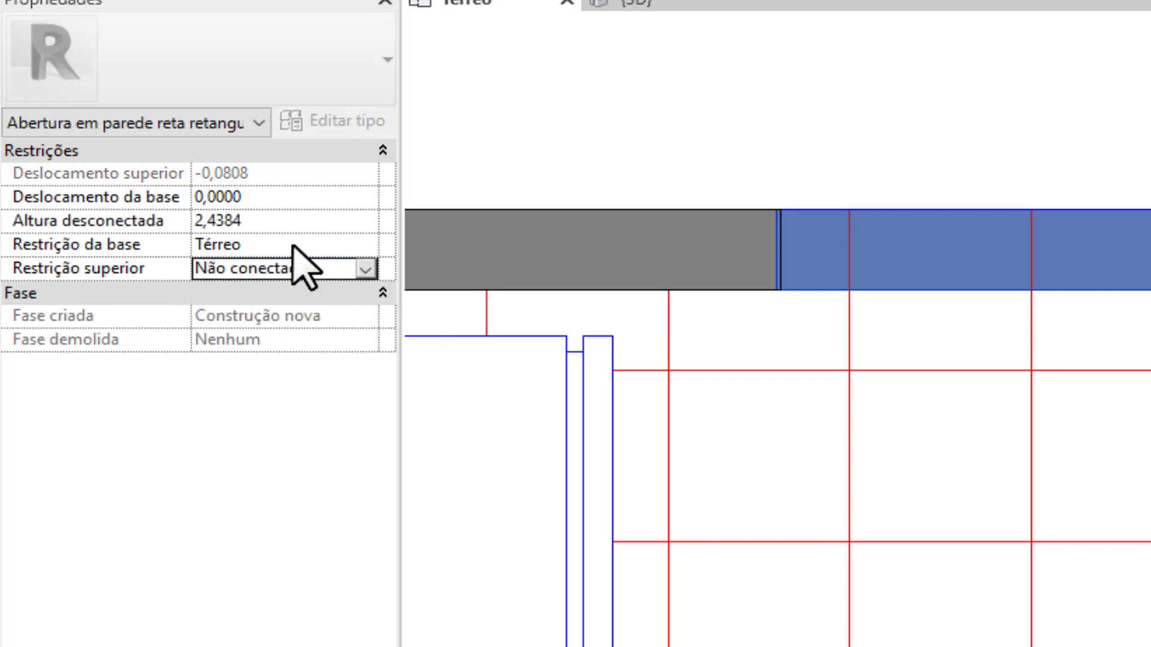
Set the S. Jantar–Cozinha wall opening's unconnected height to 2,1 m and inspect the opening in the 3D view.
click(288, 220)
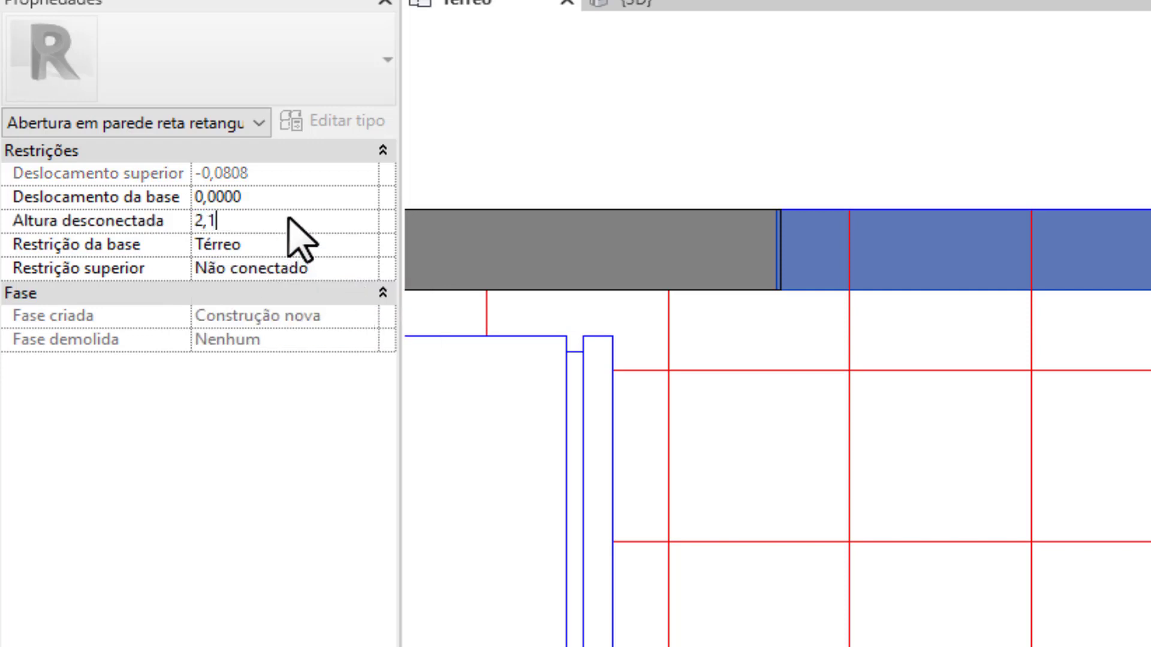
click(1019, 105)
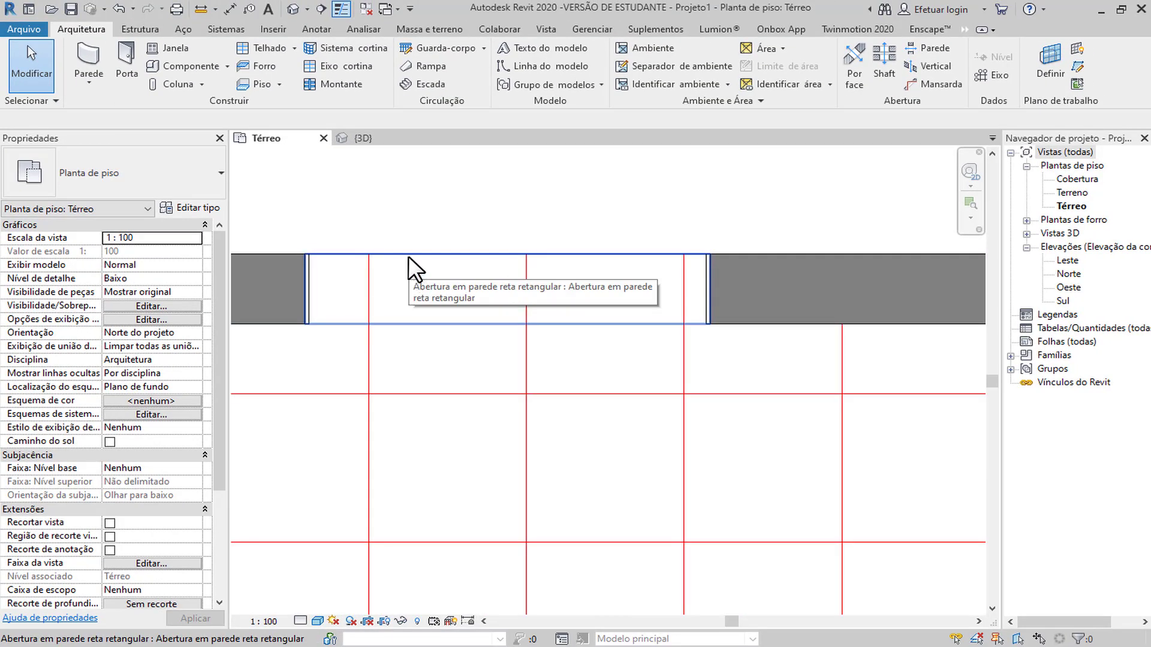
click(291, 9)
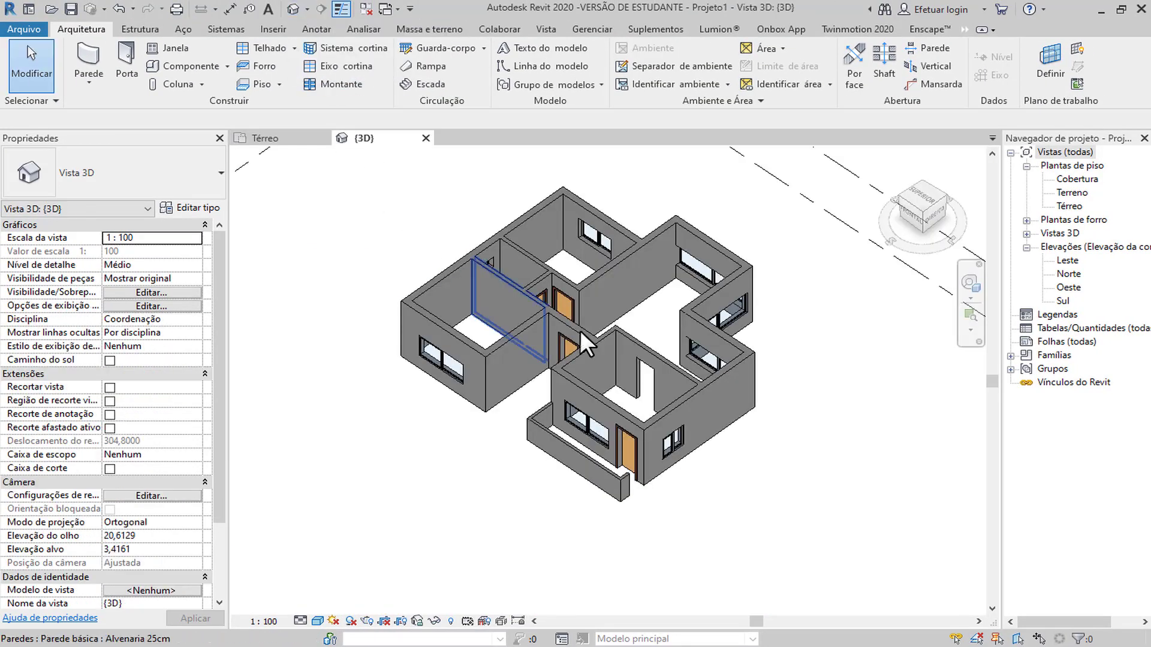
scroll(645, 369, up, 5)
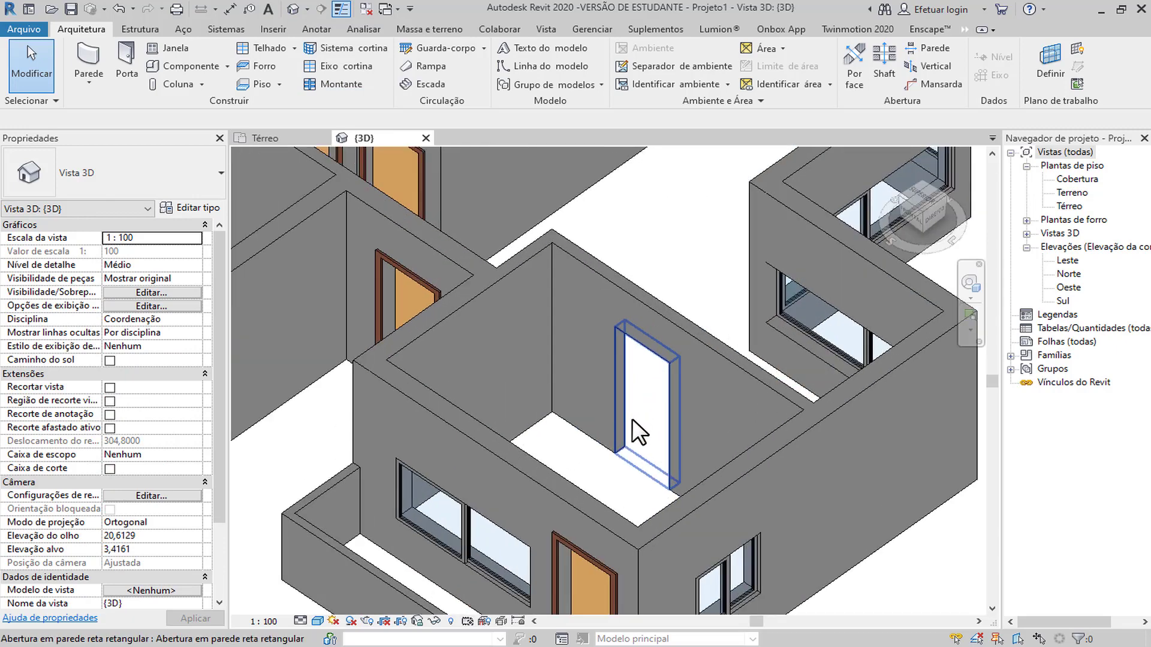
click(631, 418)
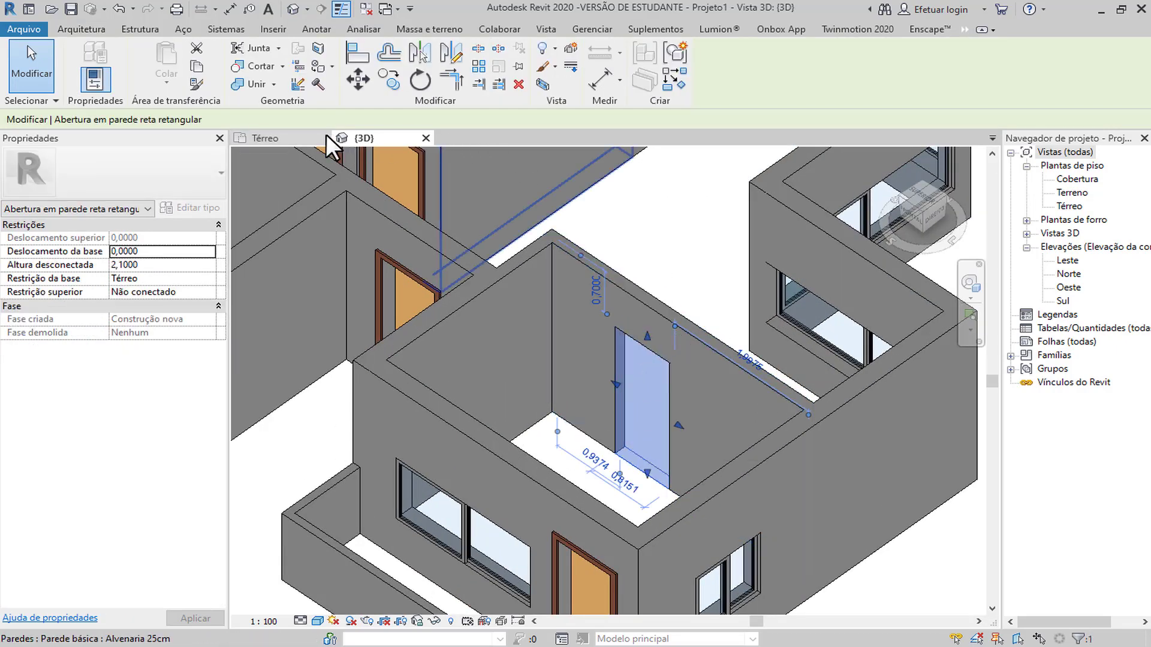
In the Térreo plan, align the wall opening's left edge with the corresponding line of the imported DWG.
click(293, 136)
scroll(334, 298, up, 5)
middle_drag(370, 319, 505, 326)
drag(377, 295, 347, 292)
click(352, 54)
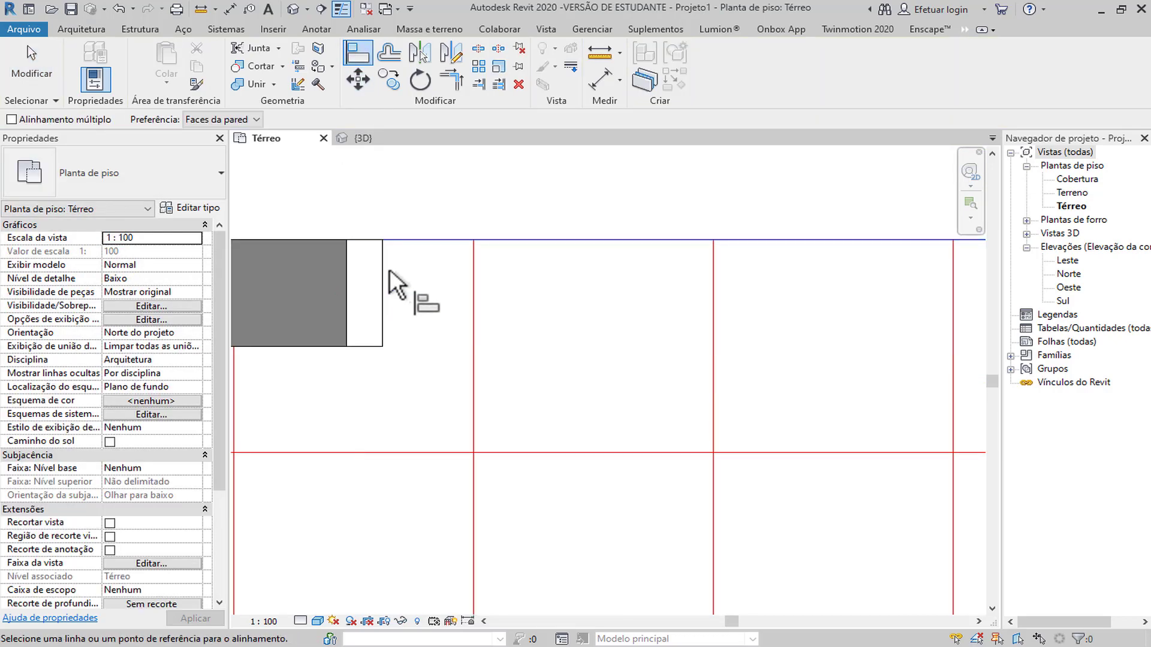
click(382, 287)
click(347, 294)
scroll(489, 300, down, 2)
scroll(659, 326, up, 2)
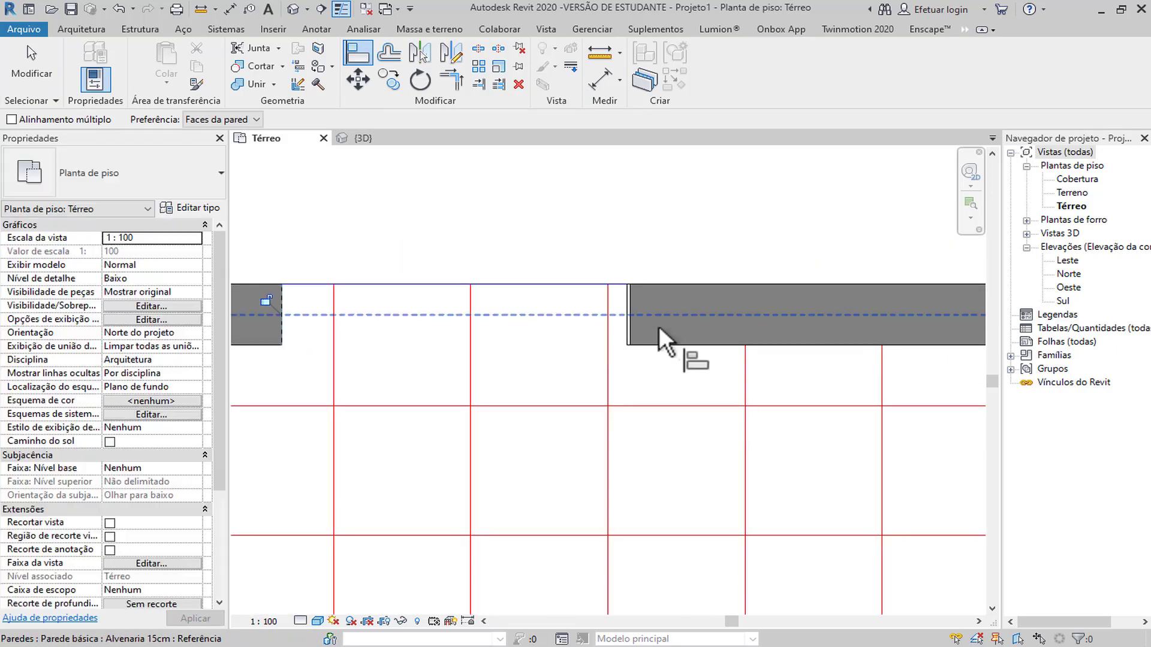
Align the wall opening's right edge with the corresponding line of the imported DWG.
scroll(621, 288, up, 2)
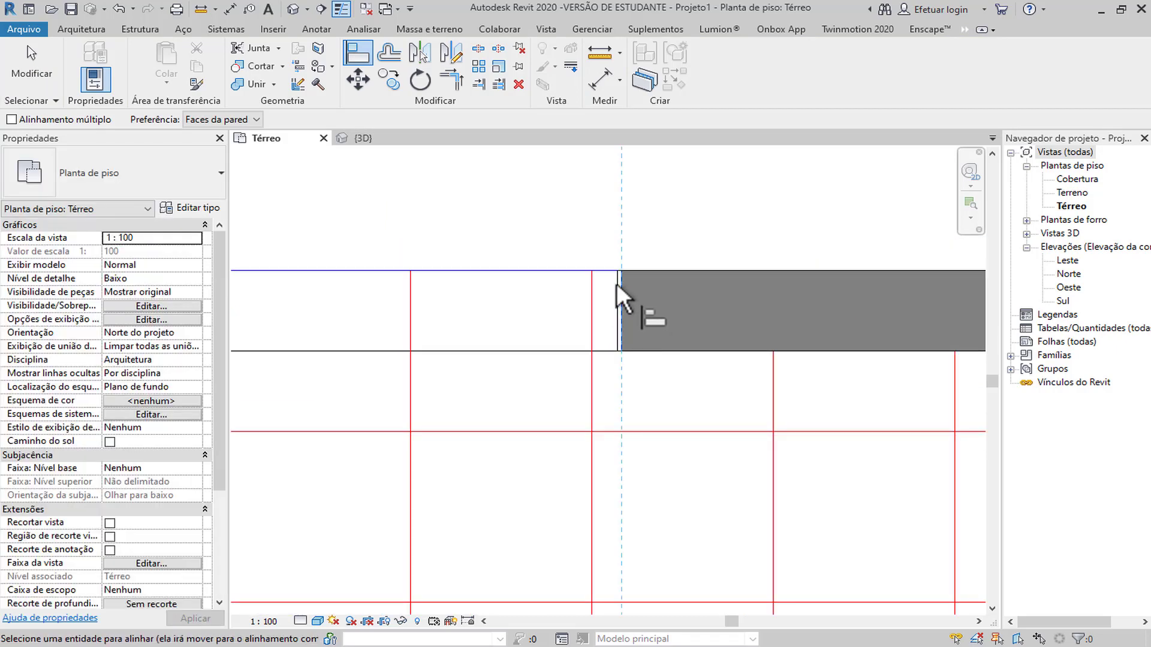
scroll(621, 285, up, 2)
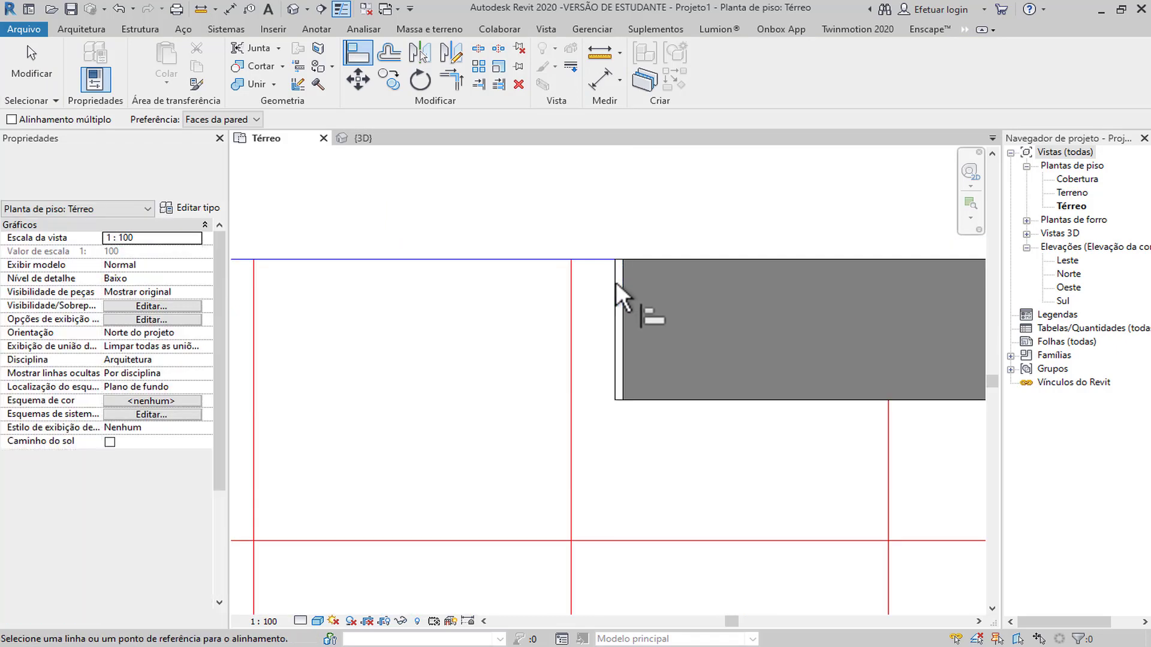
scroll(625, 293, up, 2)
key(Escape)
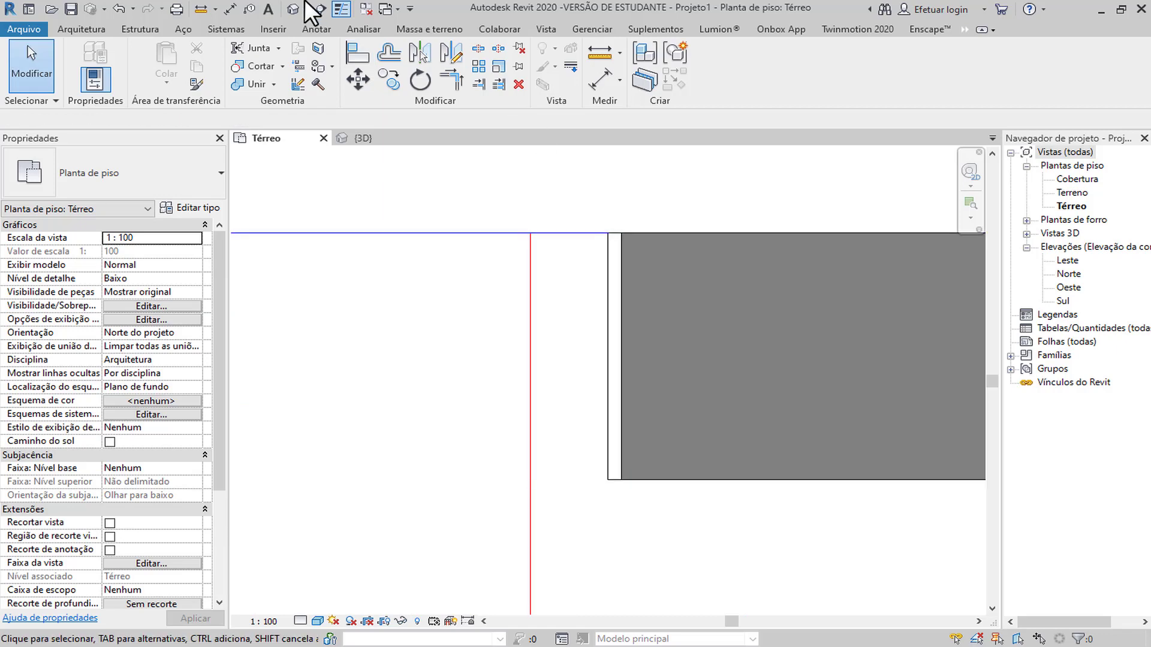
click(358, 59)
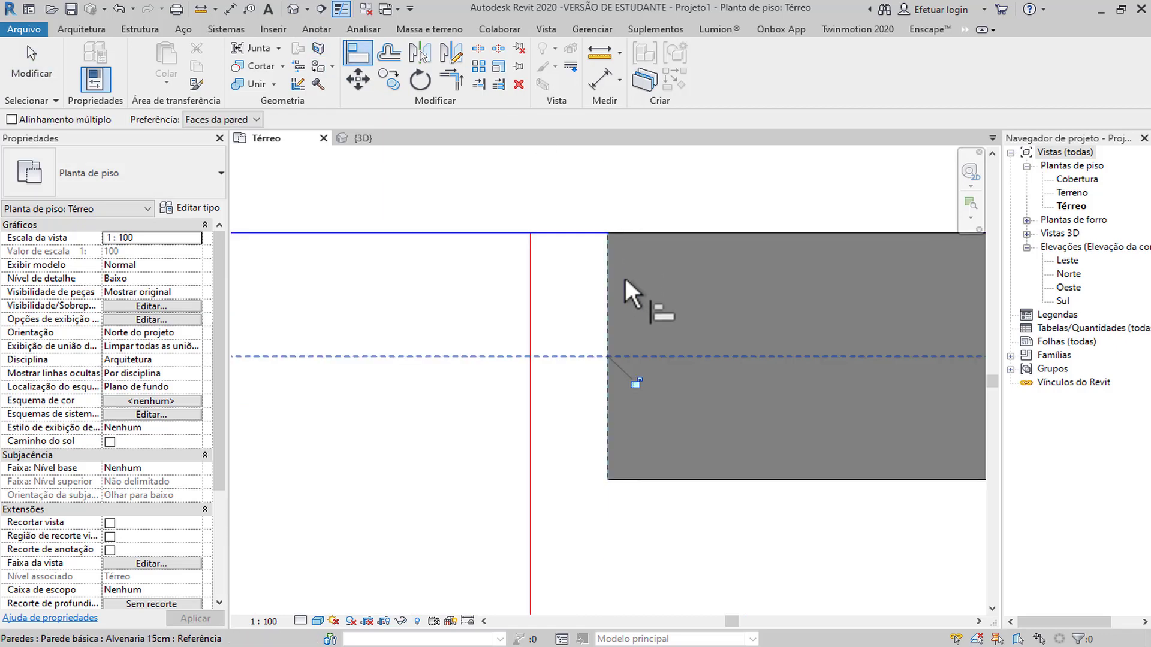
scroll(624, 282, down, 3)
scroll(625, 285, down, 2)
key(Escape)
scroll(549, 257, down, 3)
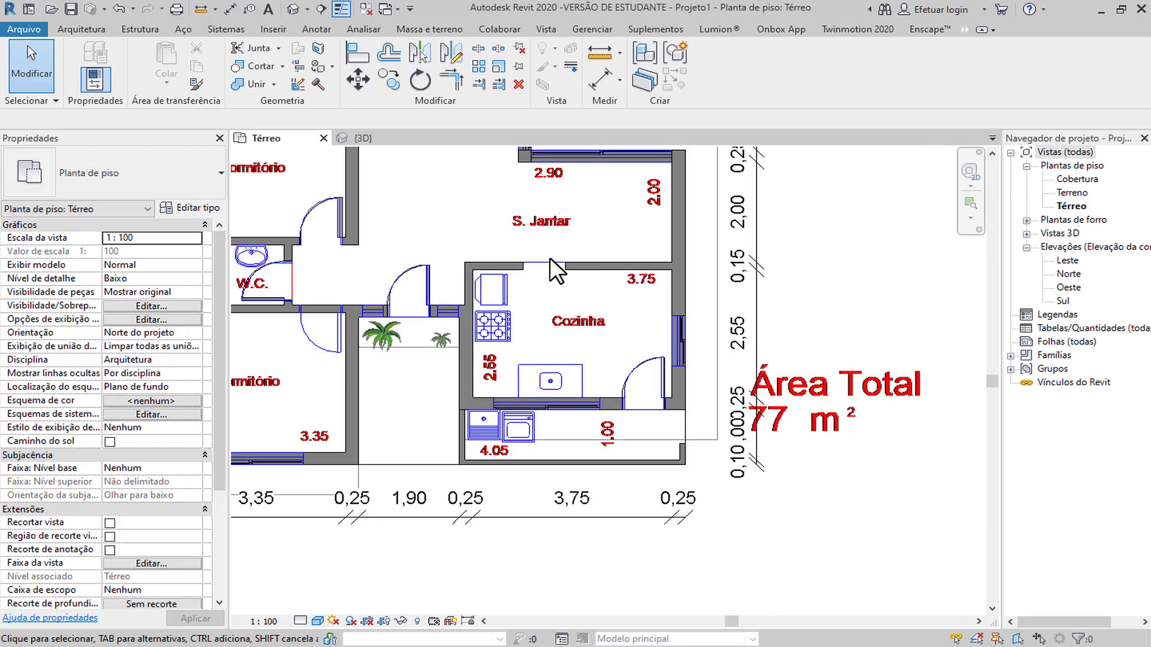
scroll(498, 344, up, 5)
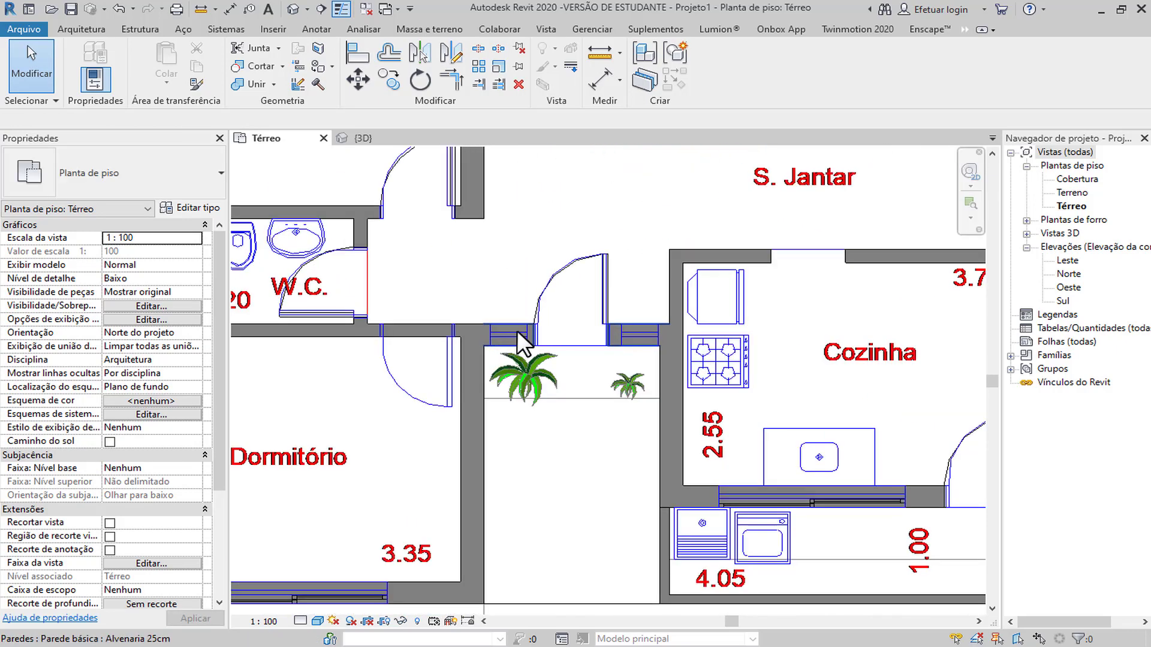
click(201, 9)
scroll(543, 297, up, 2)
scroll(543, 297, up, 2)
click(462, 362)
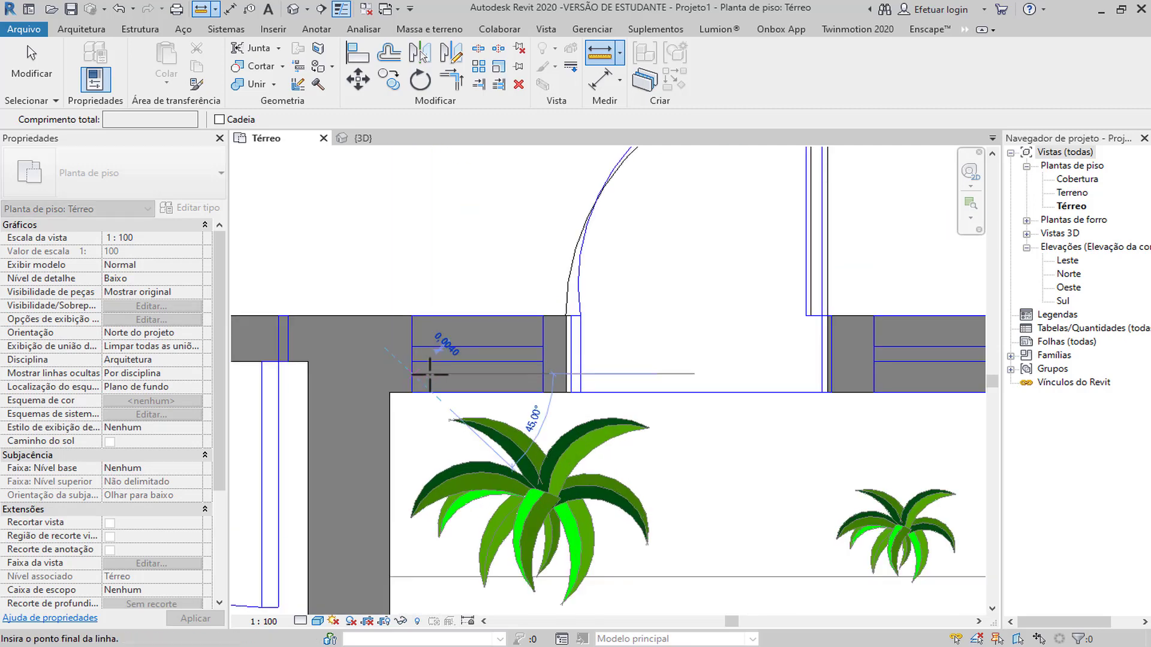
key(Escape)
key(Escape)
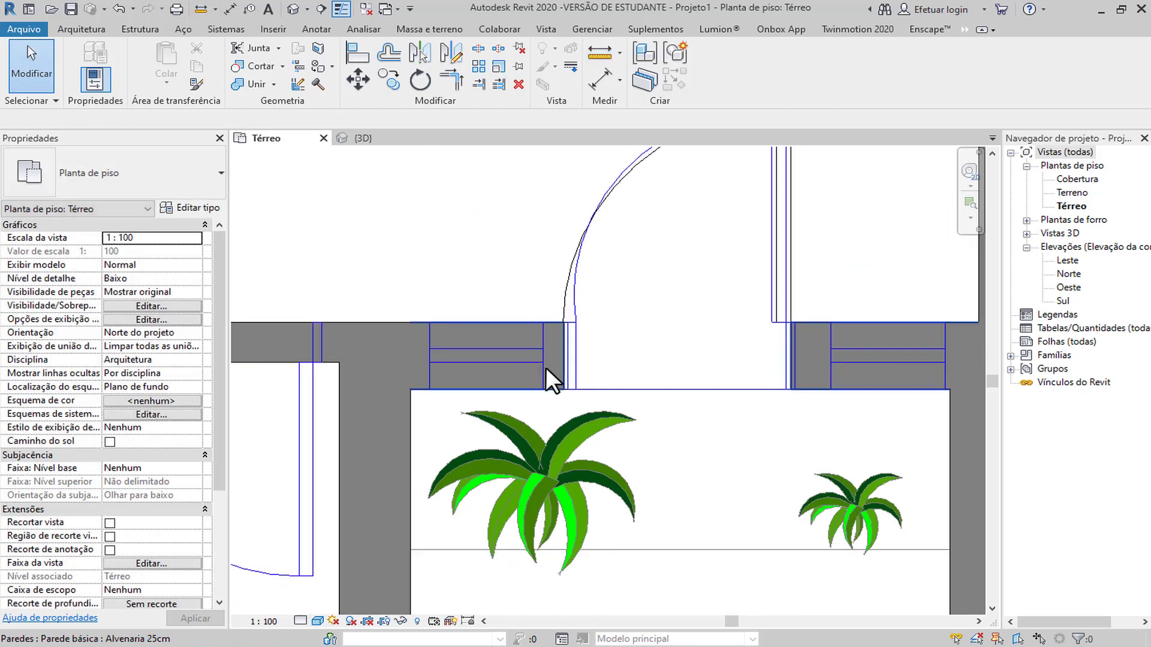
Place an M_Fixo 0406 x 0610mm window in the 25 cm entrance wall to the left of the entrance door.
scroll(545, 367, down, 3)
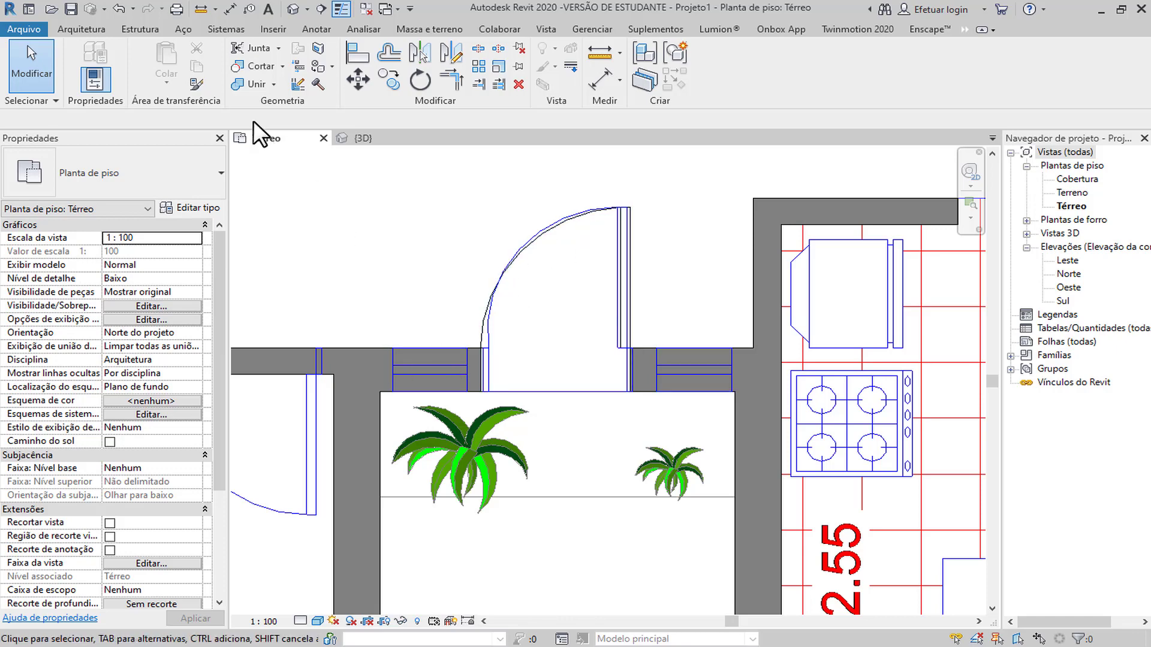
click(99, 30)
click(160, 43)
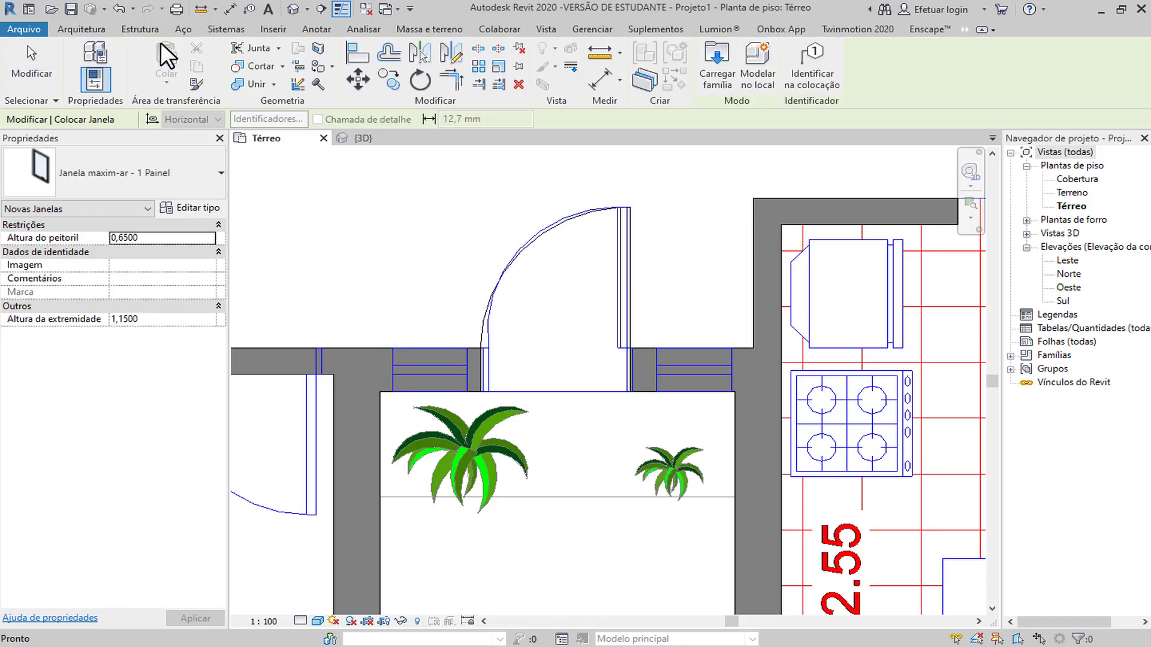
click(125, 171)
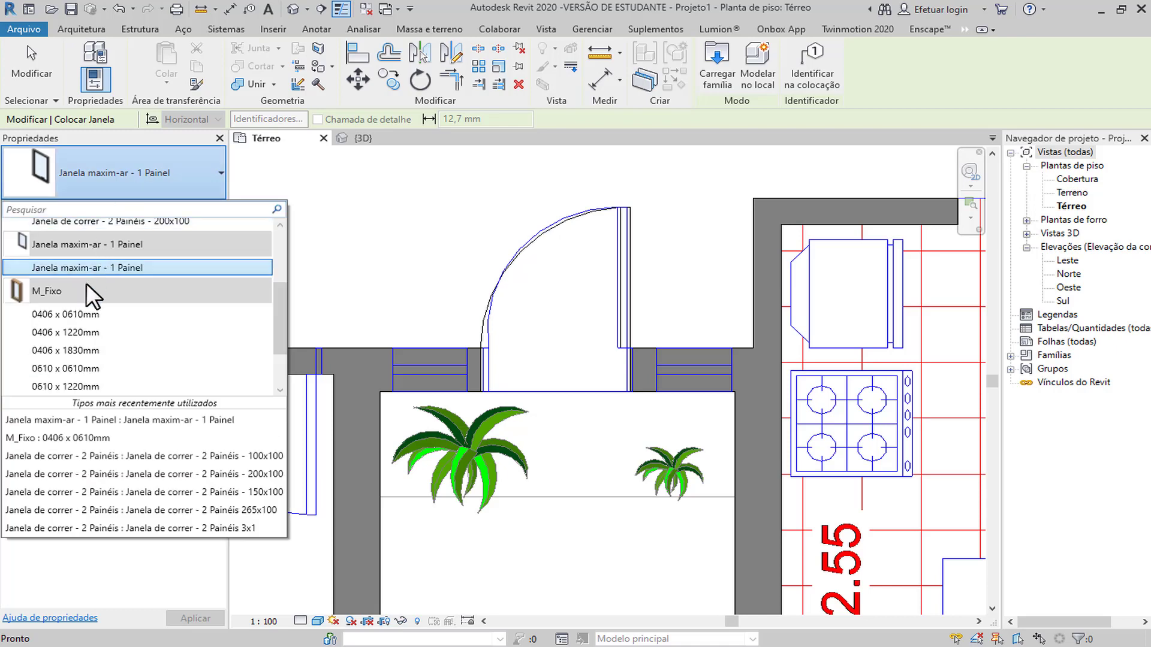
click(90, 314)
scroll(379, 361, up, 3)
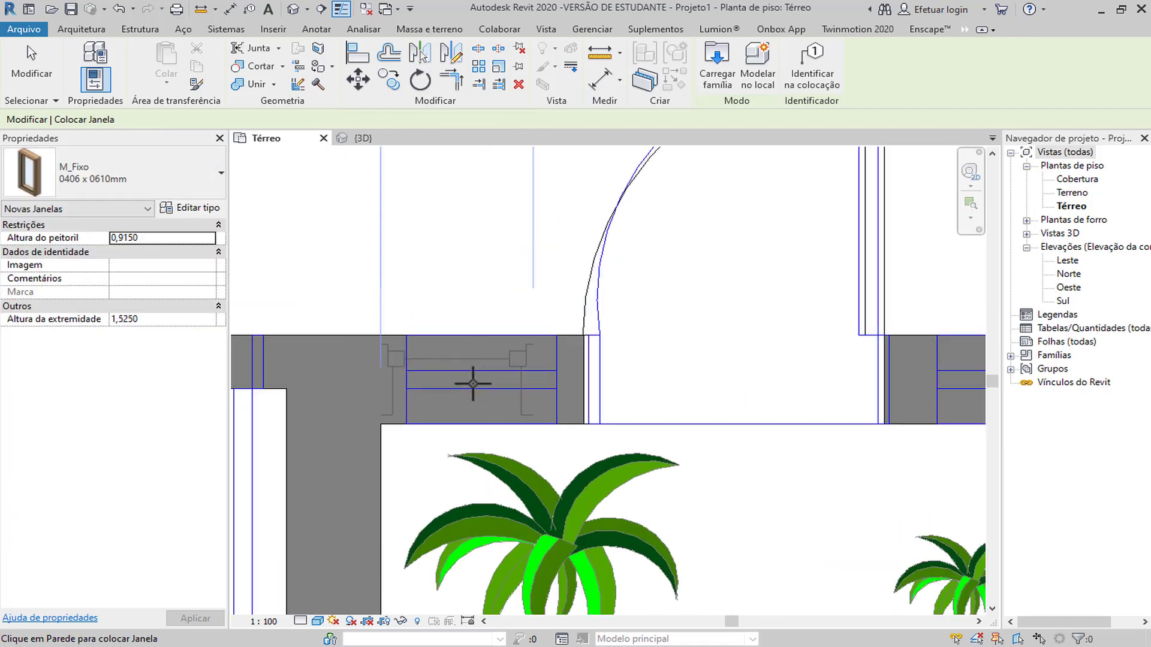
click(482, 384)
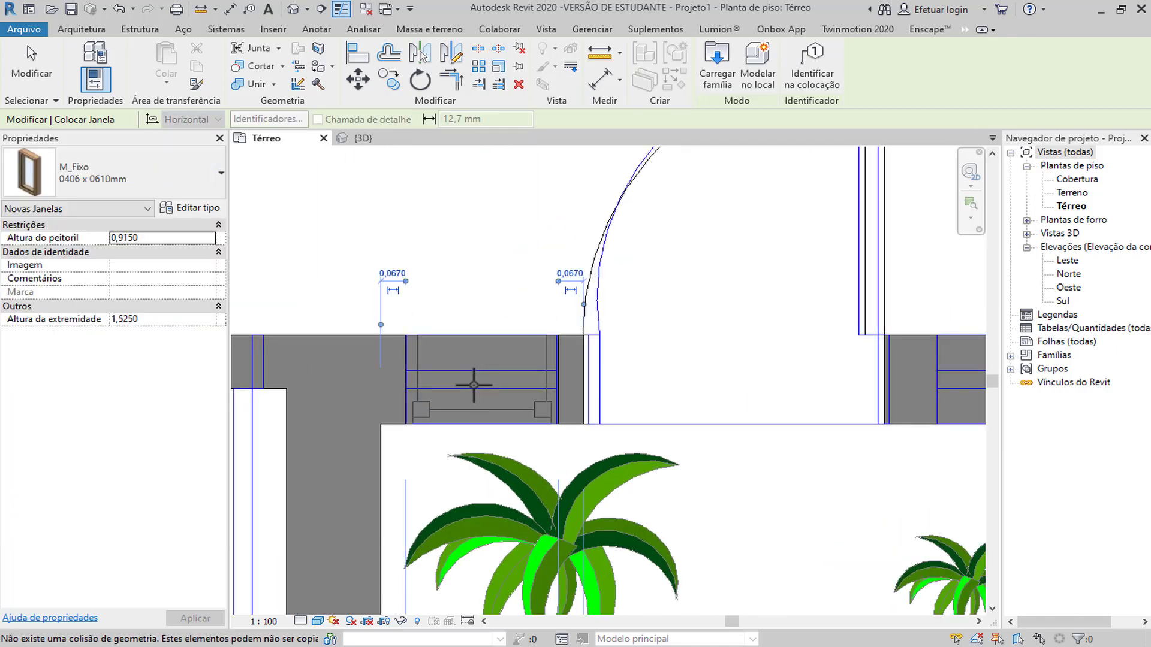
scroll(455, 390, down, 2)
key(Escape)
key(Escape)
Copy the fixed window to the other side of the entrance door, within the same wall.
click(456, 394)
scroll(455, 393, down, 2)
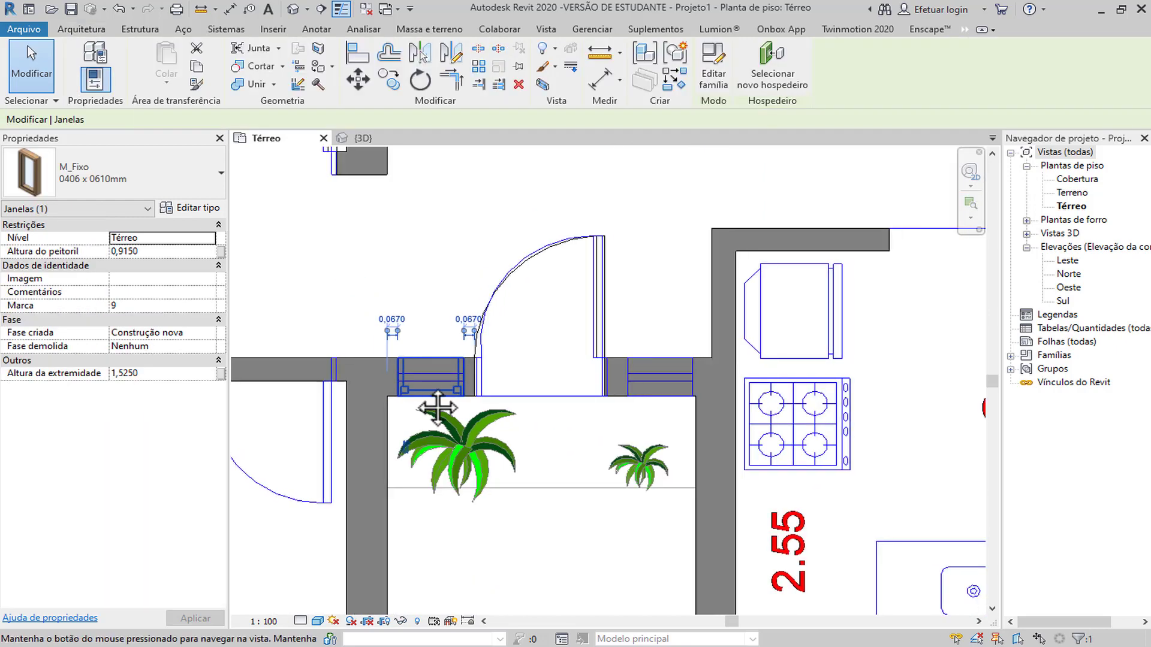
click(388, 81)
click(385, 398)
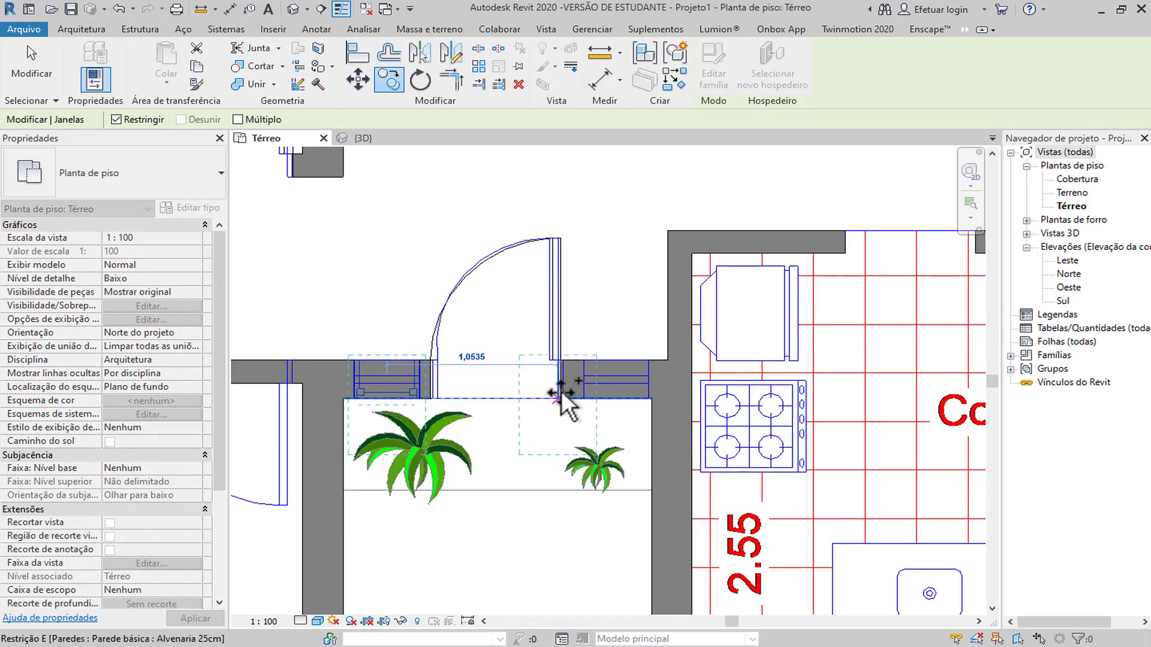
click(617, 390)
key(Escape)
key(Escape)
Align the copied window's left edge with the window line of the imported DWG.
scroll(645, 398, up, 5)
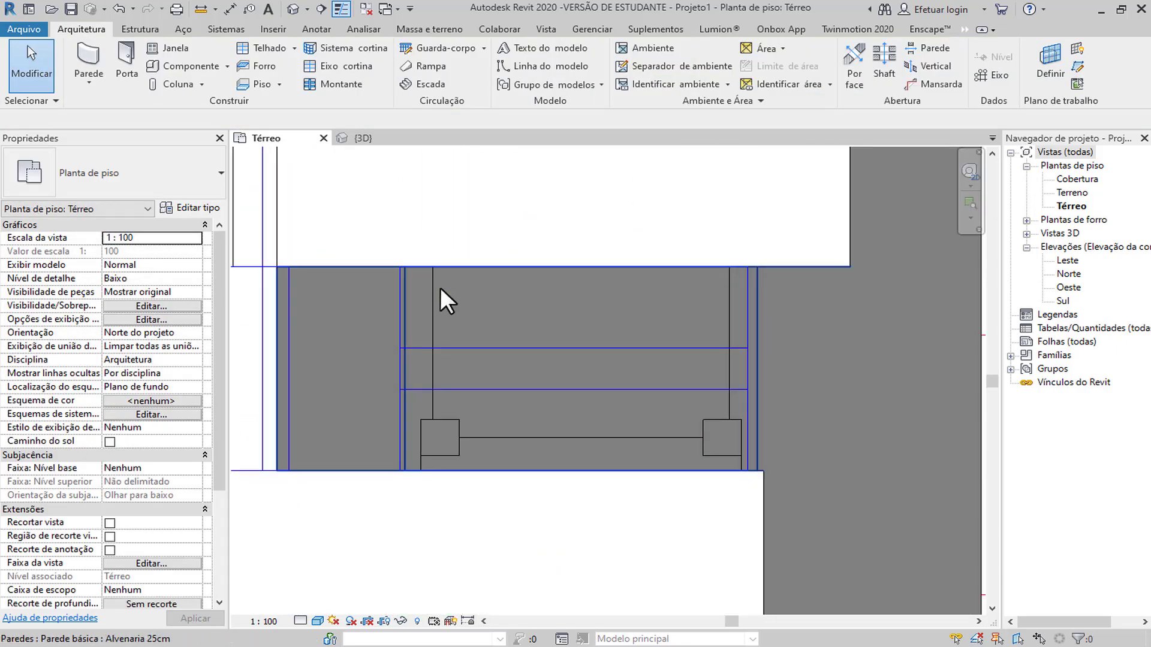
click(437, 287)
click(357, 55)
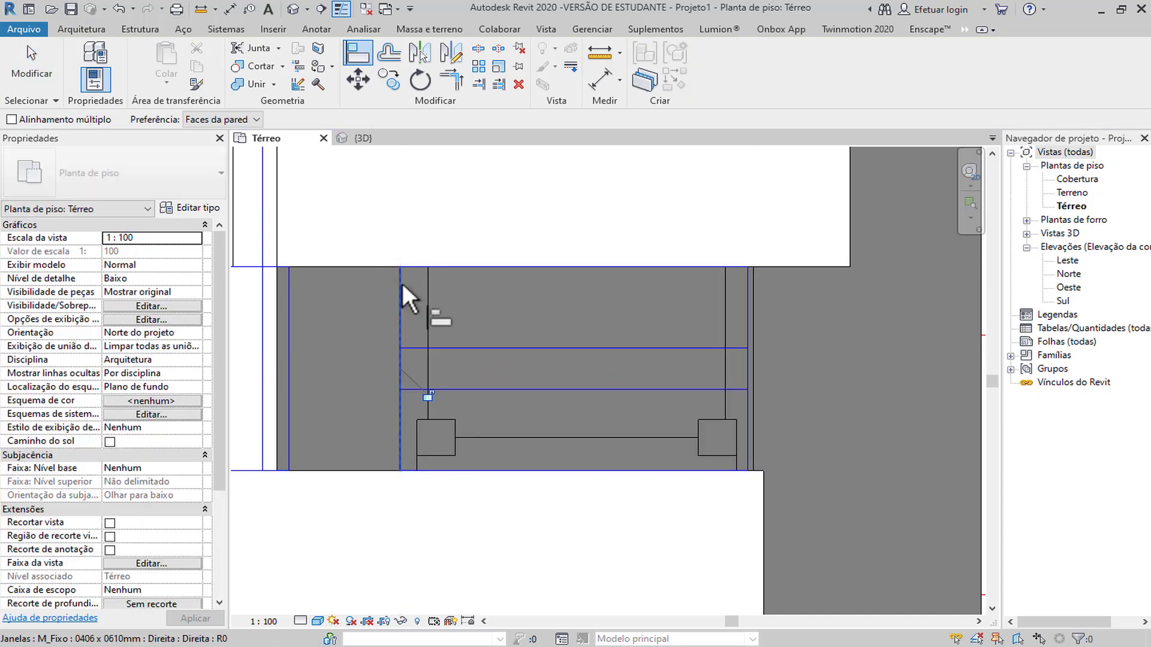
In the 3D view, set the type height of both M_Fixo windows beside the entrance door to 1,2 m.
click(362, 138)
shift+middle_drag(542, 380, 542, 465)
scroll(385, 340, up, 2)
click(385, 341)
ctrl+click(597, 318)
click(195, 209)
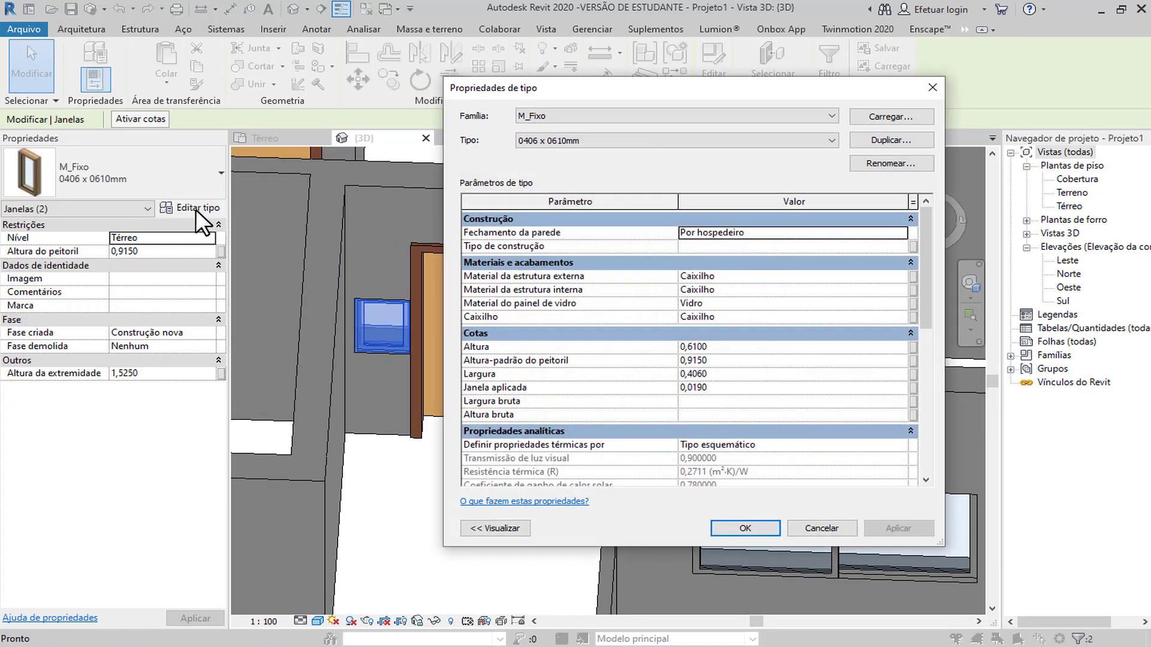
drag(710, 88, 893, 89)
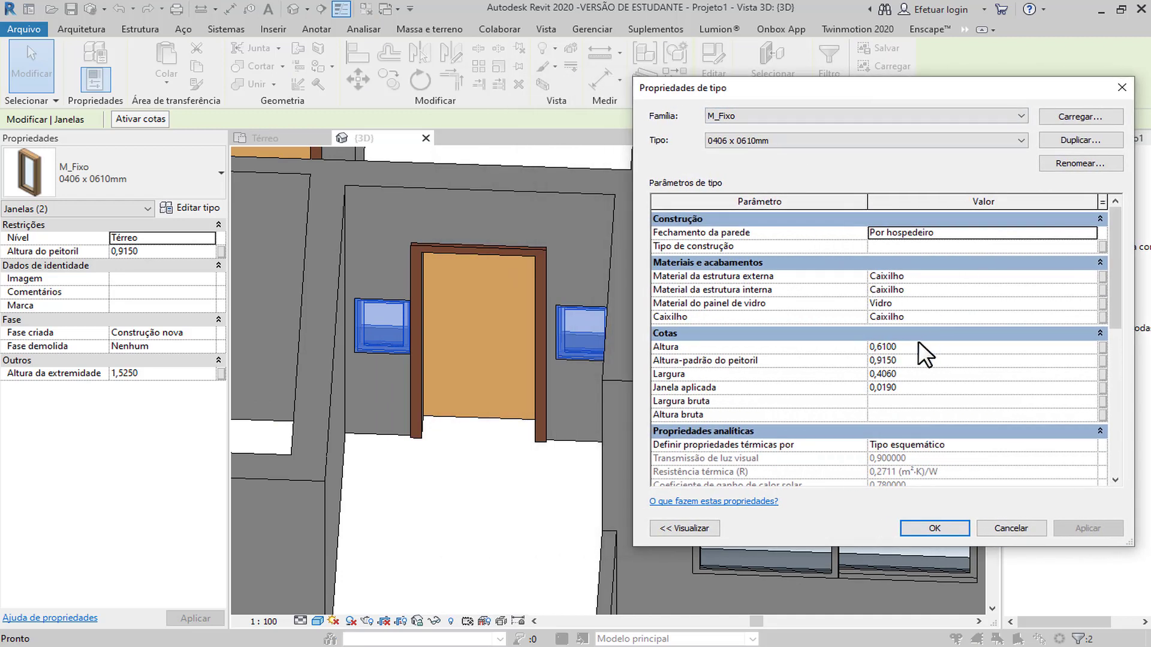
click(960, 345)
text(1,2)
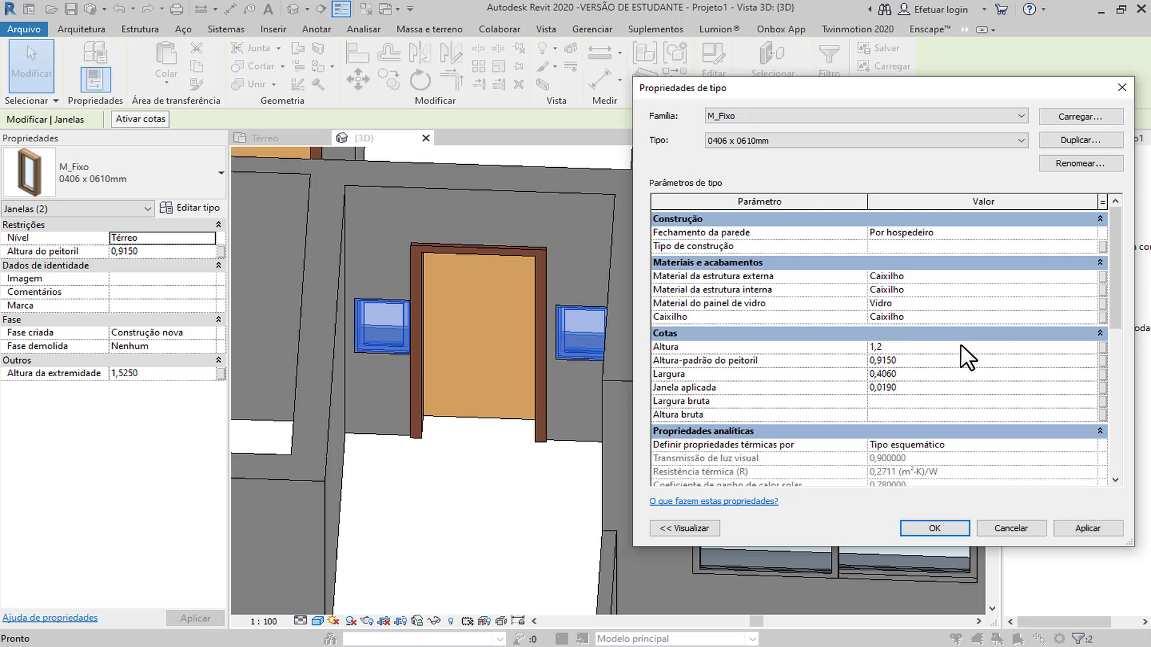
click(1077, 530)
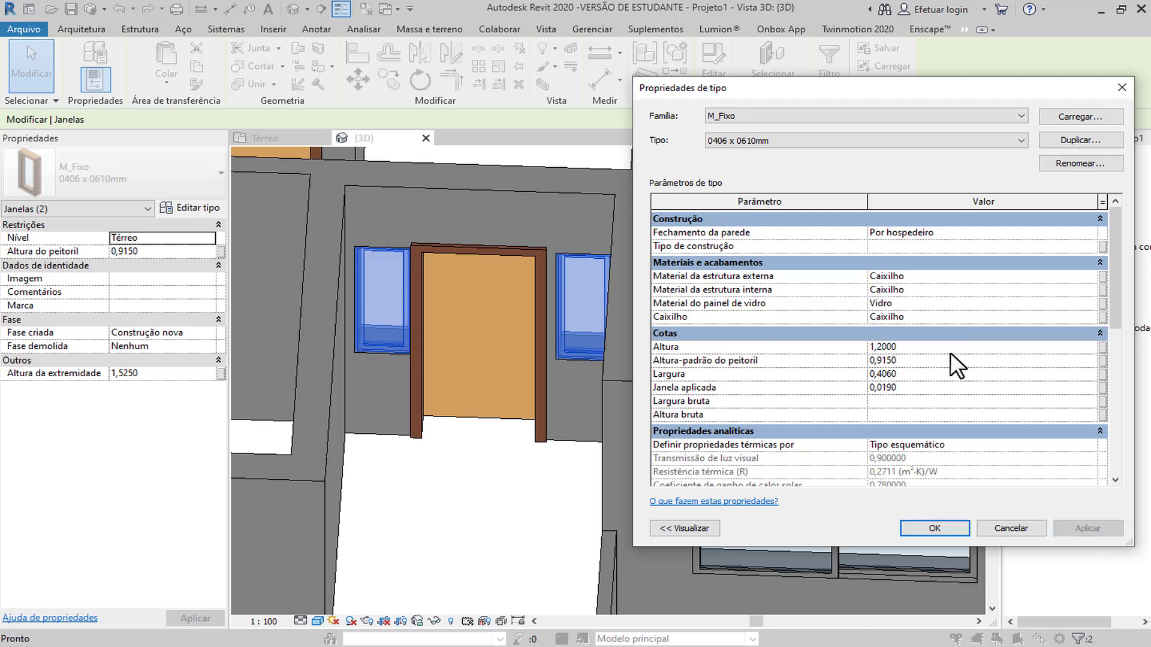
Set the M_Fixo window type's height to 1,25 m and accept the type properties.
click(929, 347)
text(1,2500)
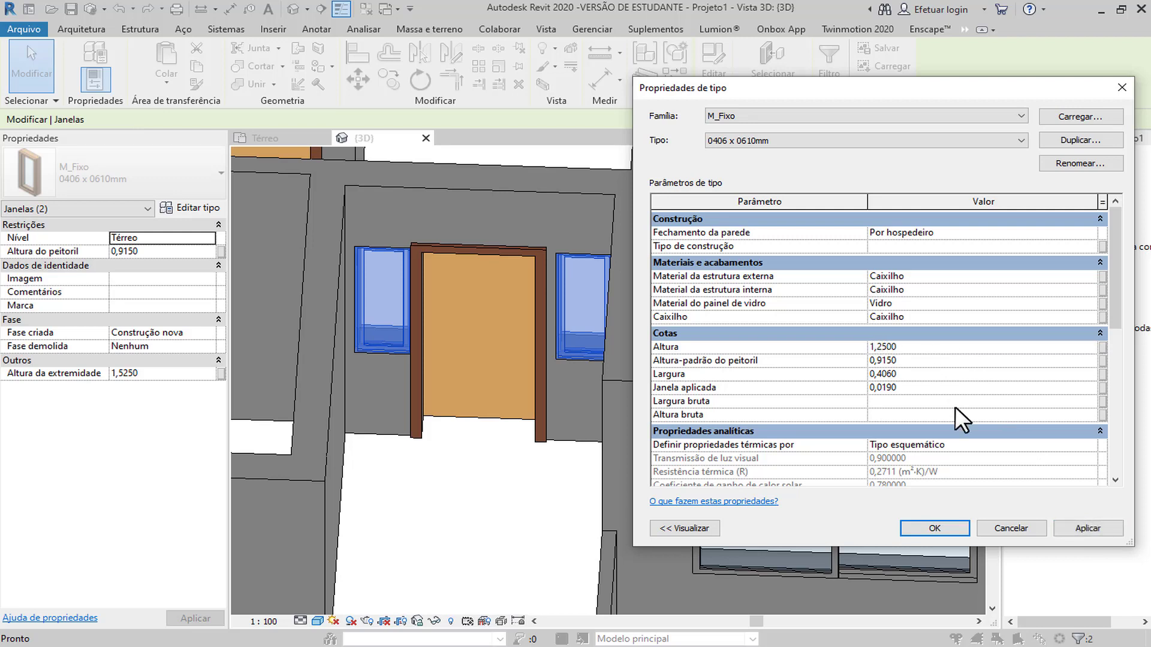
click(1082, 521)
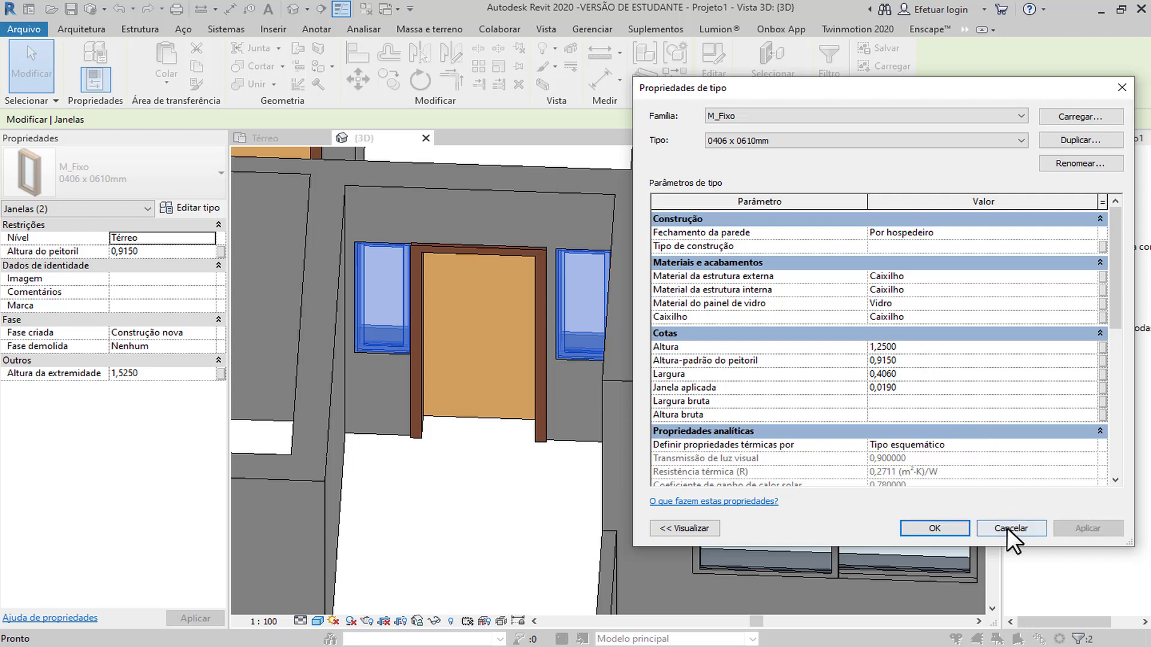
click(941, 529)
click(603, 519)
Examine the house from several sides in 3D, checking the properties of the 150x100 and 3x1 sliding windows.
scroll(476, 473, down, 6)
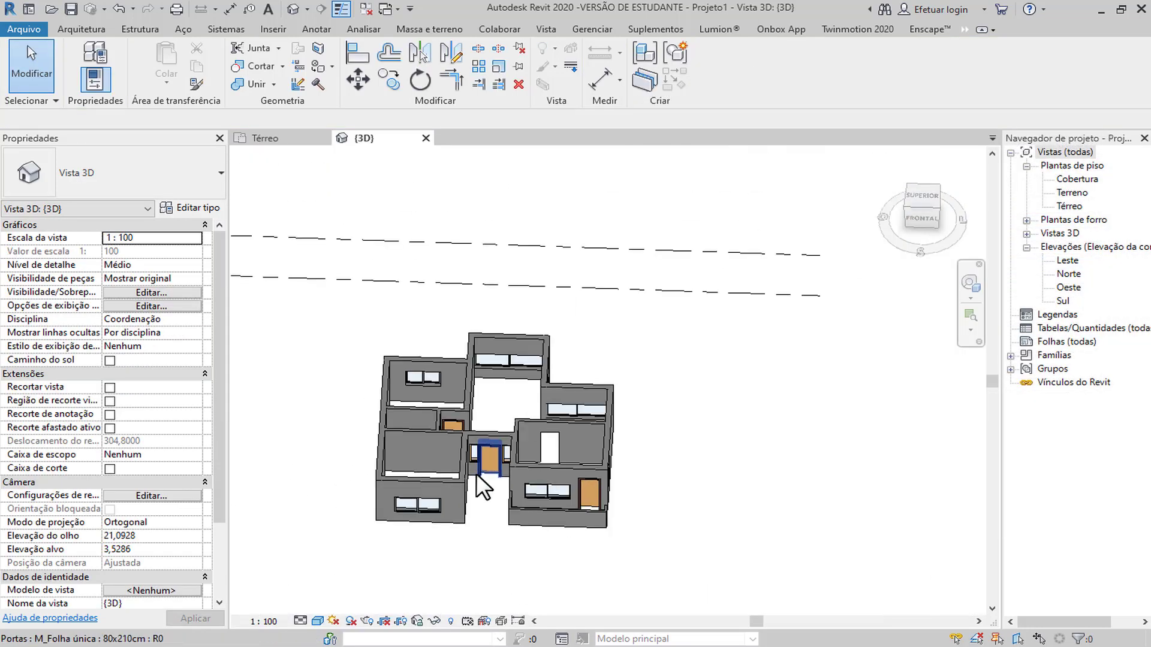
shift+middle_drag(480, 480, 971, 359)
scroll(426, 426, up, 5)
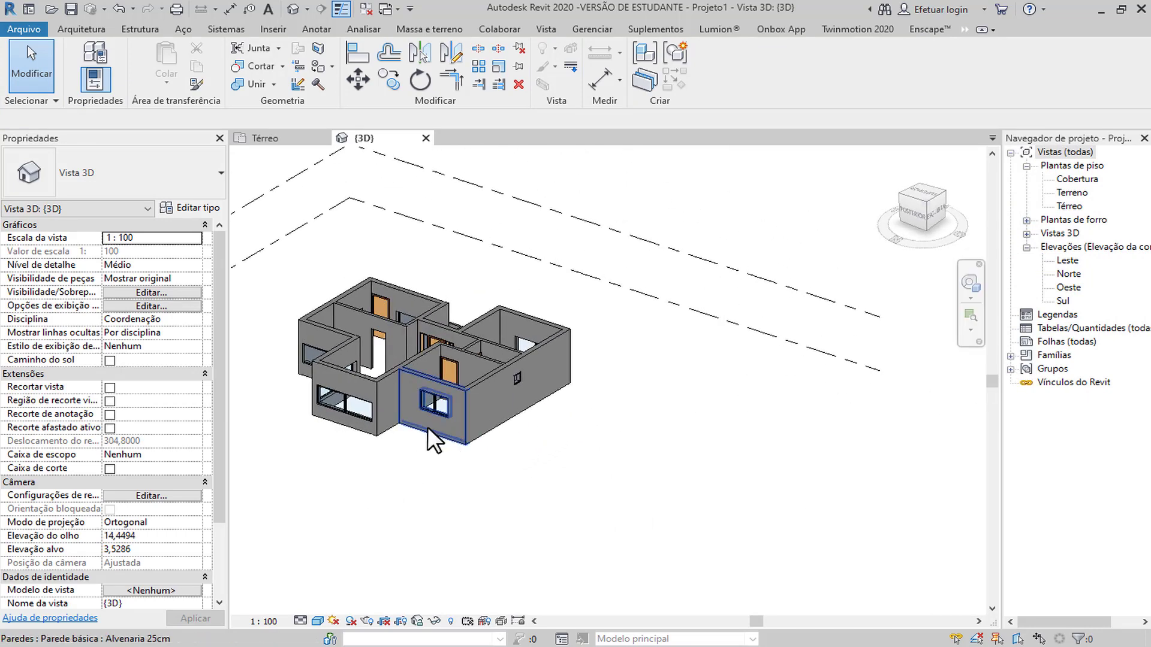
click(444, 392)
middle_drag(439, 465, 624, 441)
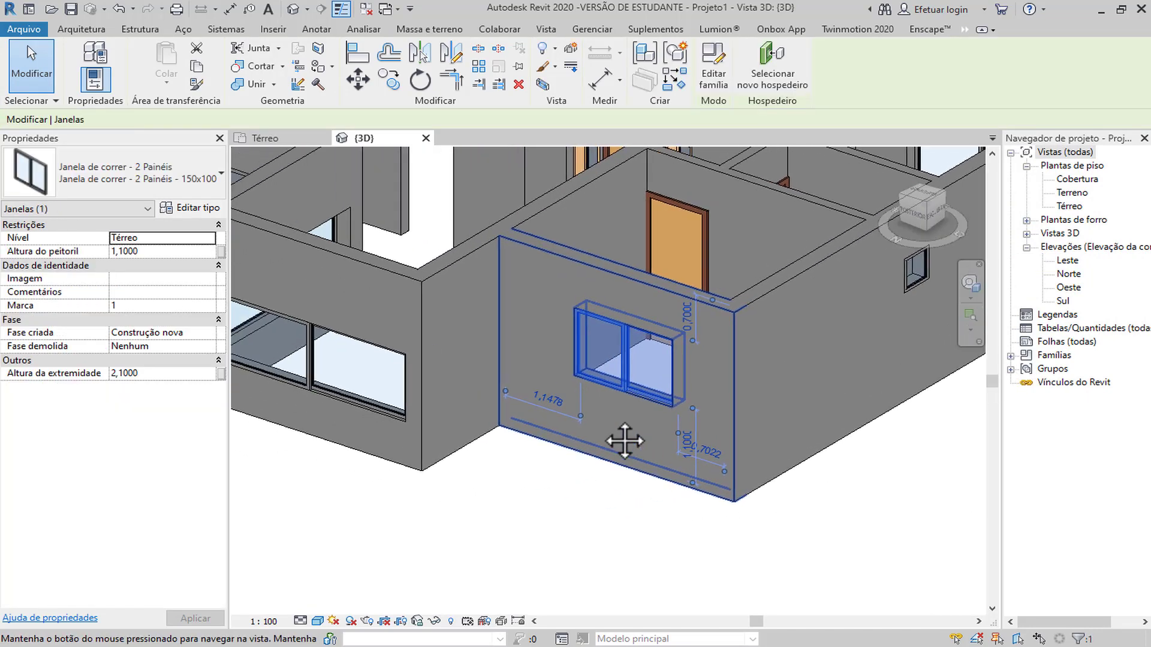
scroll(407, 397, down, 3)
middle_drag(448, 421, 506, 403)
click(506, 408)
scroll(509, 406, down, 4)
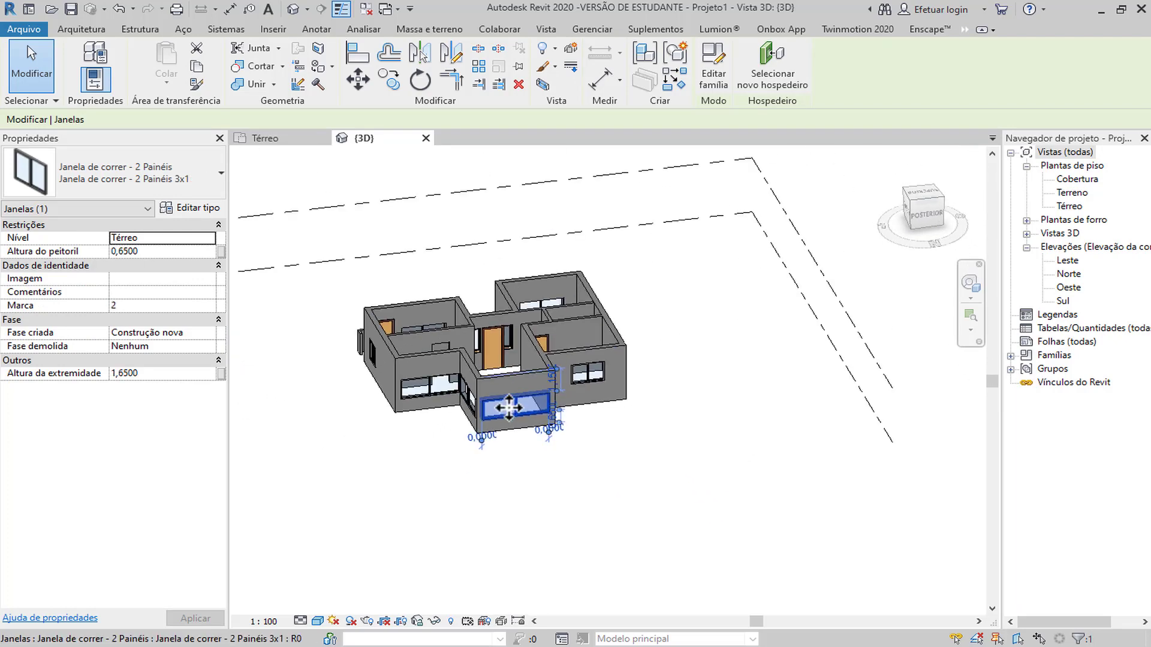
click(700, 435)
shift+middle_drag(700, 435, 588, 529)
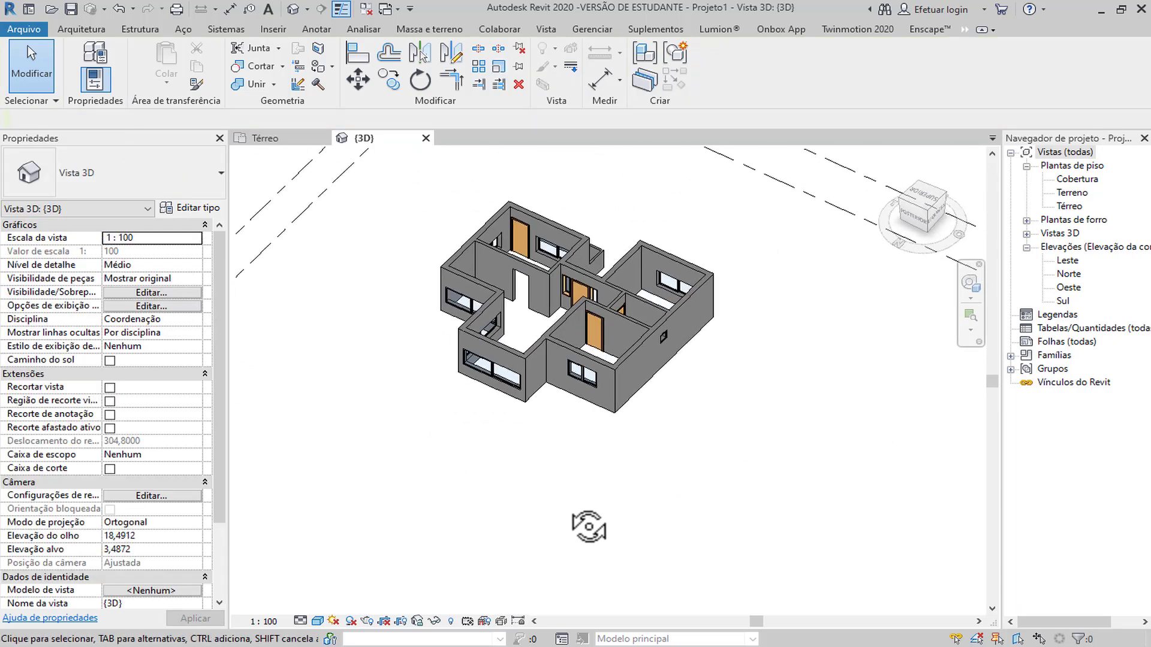
Select the whole house in the 3D view and filter the selection down to the Janelas category only.
middle_drag(660, 483, 645, 513)
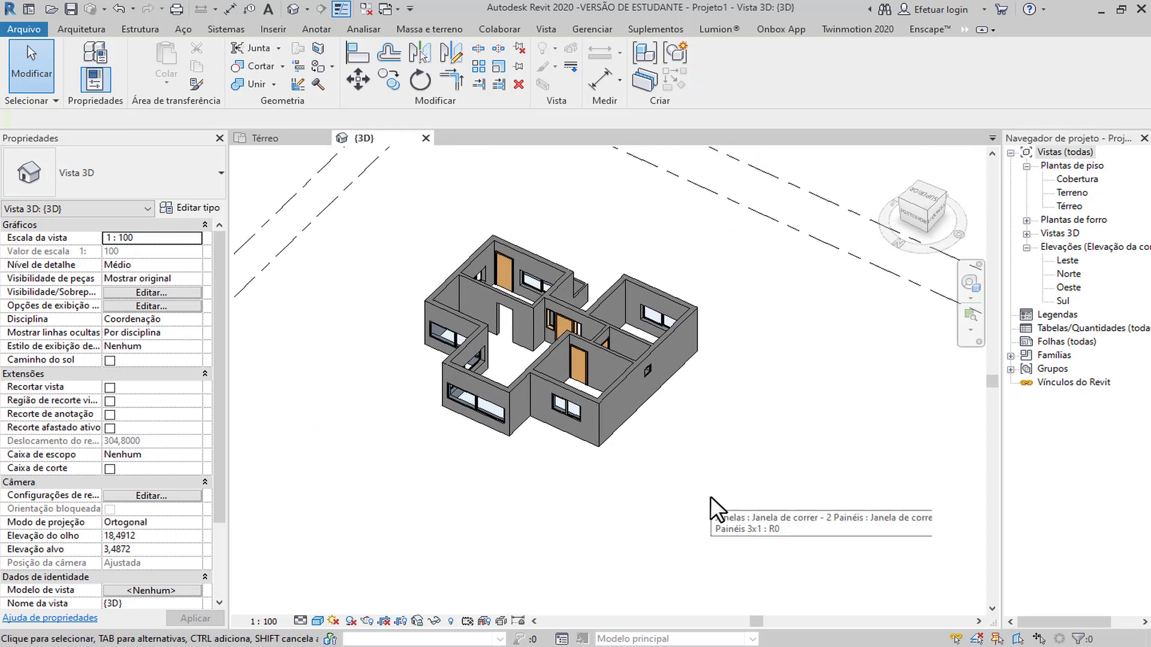
drag(350, 203, 762, 487)
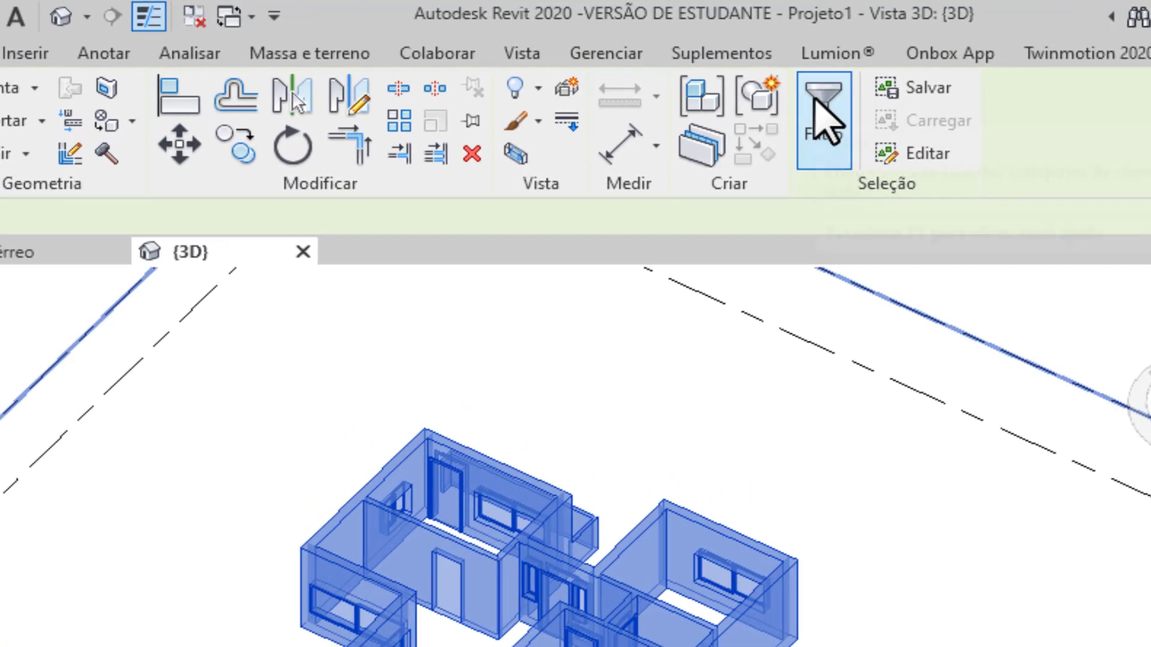
click(818, 108)
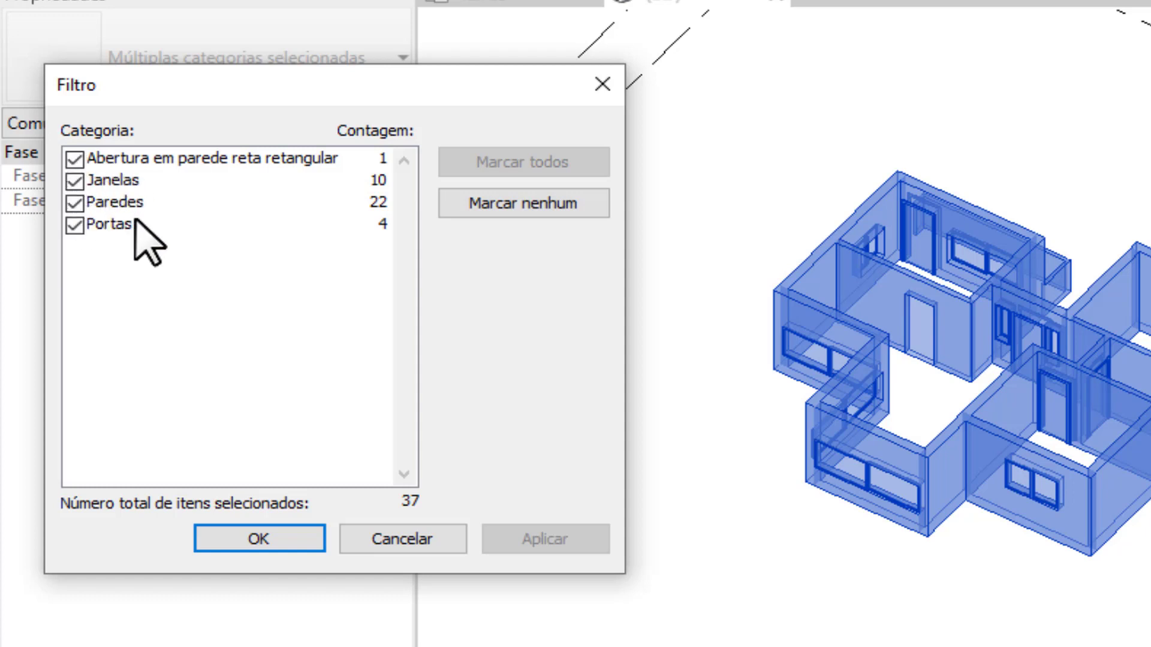
click(527, 204)
click(75, 180)
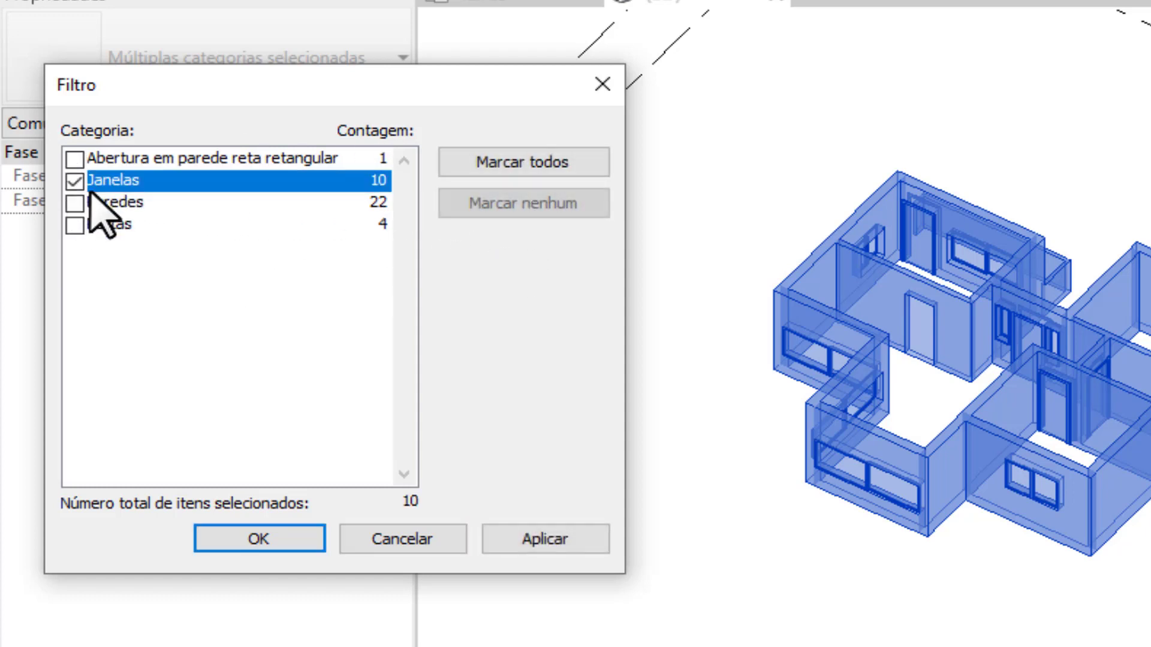
click(508, 547)
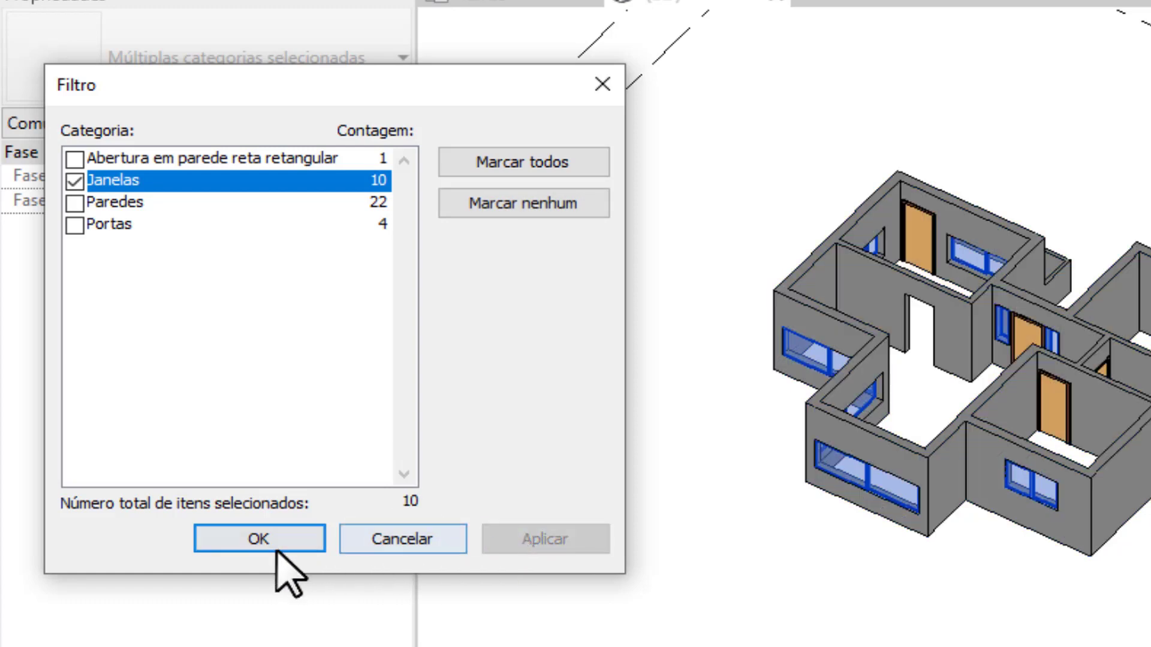
click(259, 539)
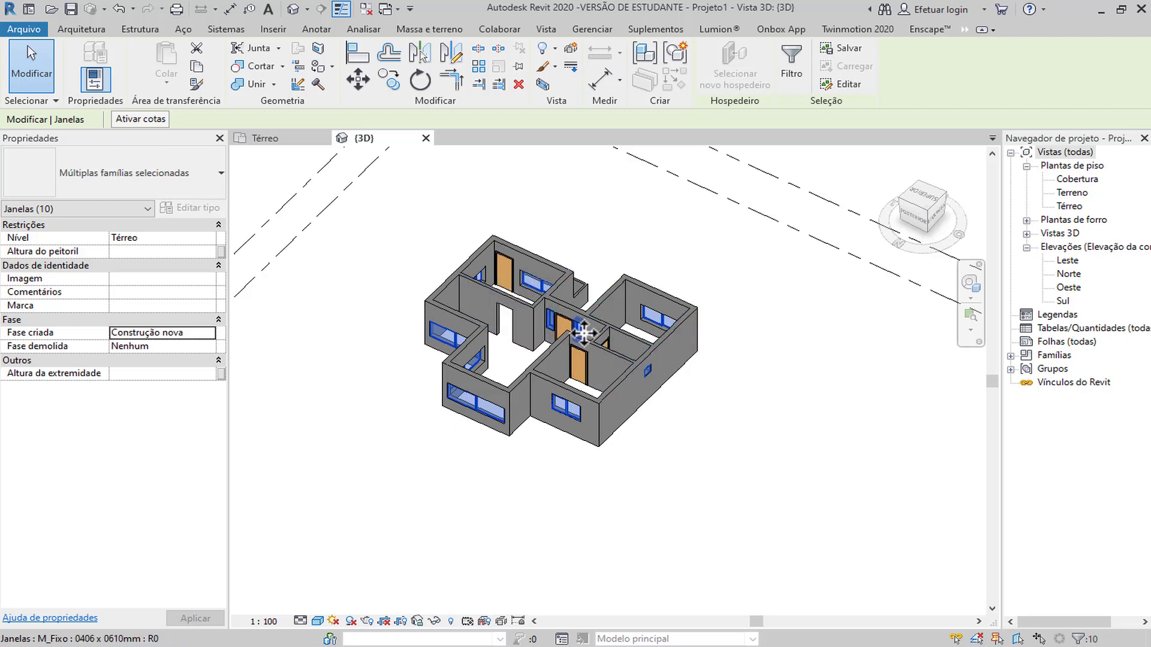
Remove the small Janela maxim-ar and both M_Fixo windows beside the entrance door from the window selection.
scroll(634, 361, up, 5)
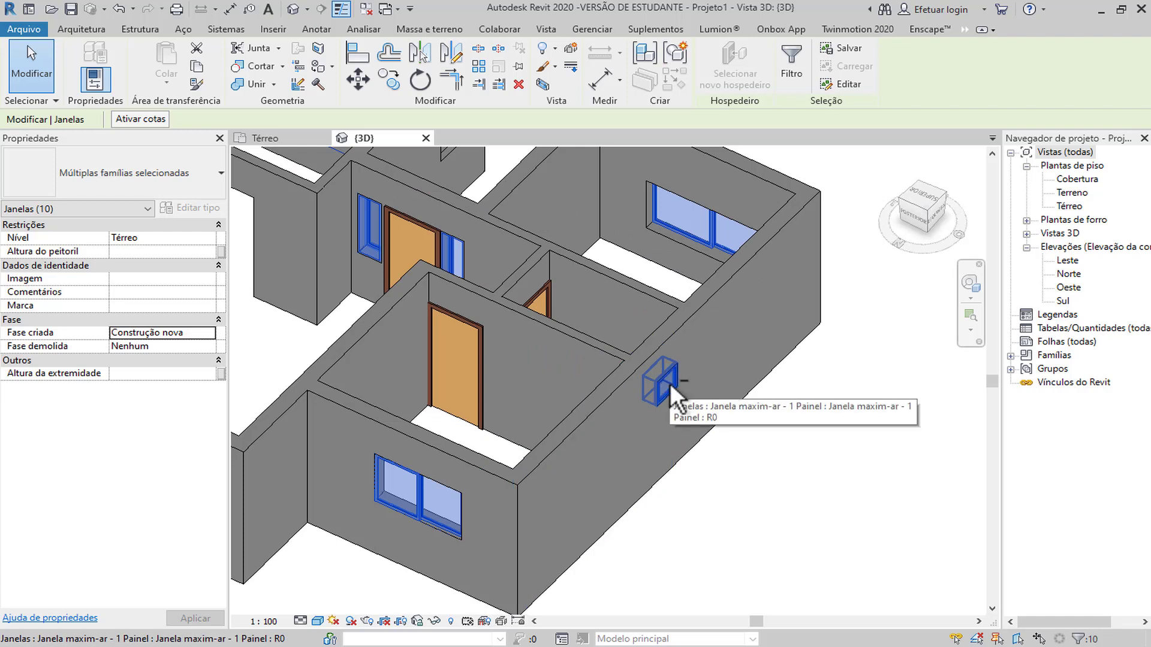
shift+click(670, 383)
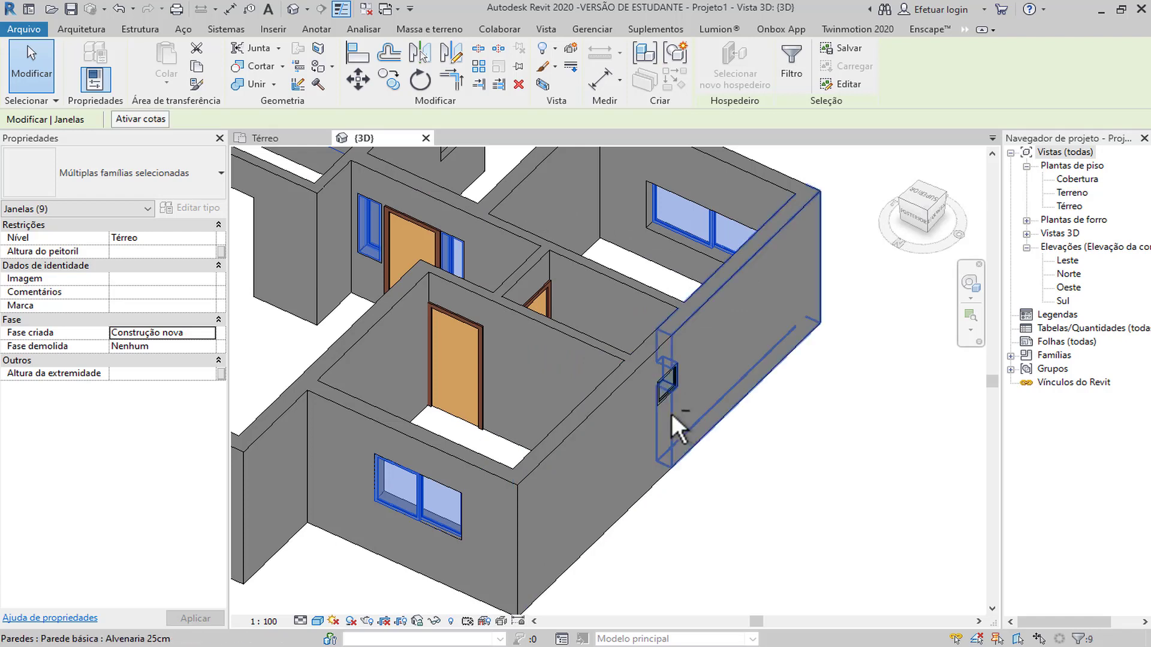
shift+click(452, 250)
shift+click(370, 217)
scroll(373, 325, down, 6)
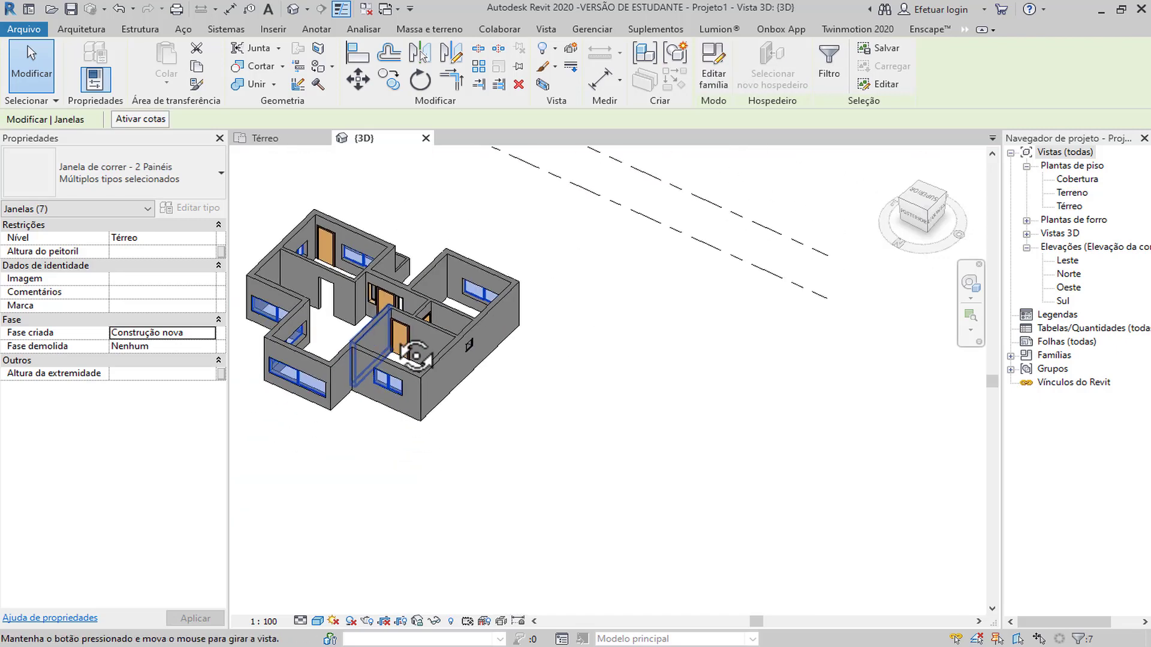
shift+middle_drag(416, 355, 671, 306)
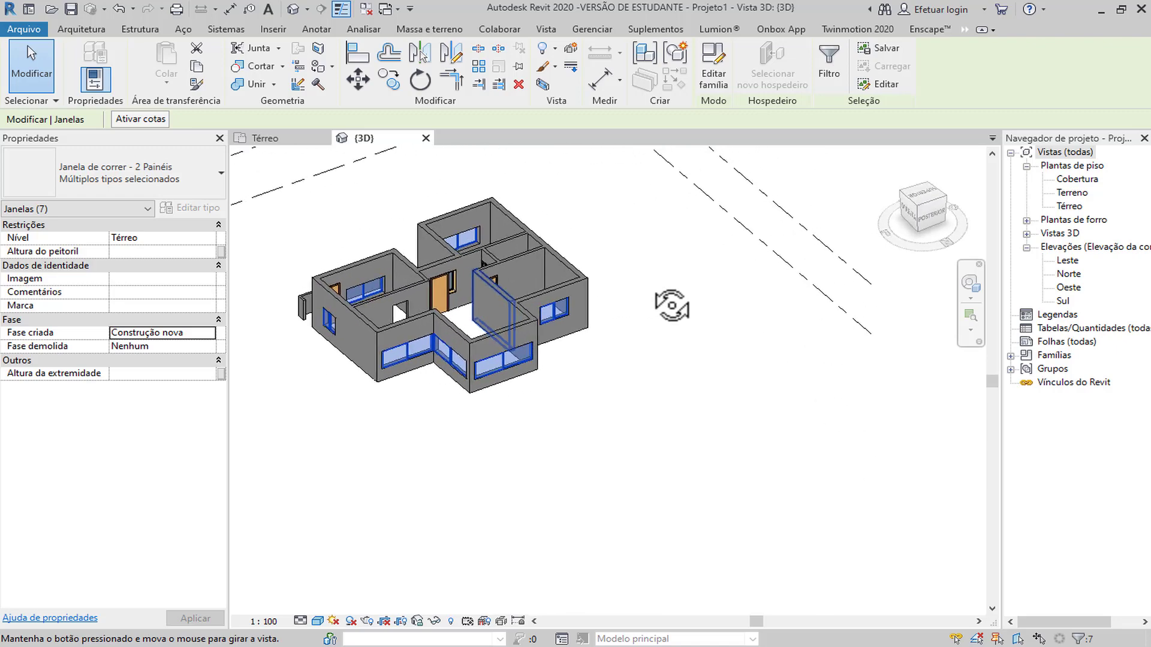
Set the sill height (Altura do peitoril) of the selected two-panel sliding windows to 1,1 m and clear the selection.
click(178, 251)
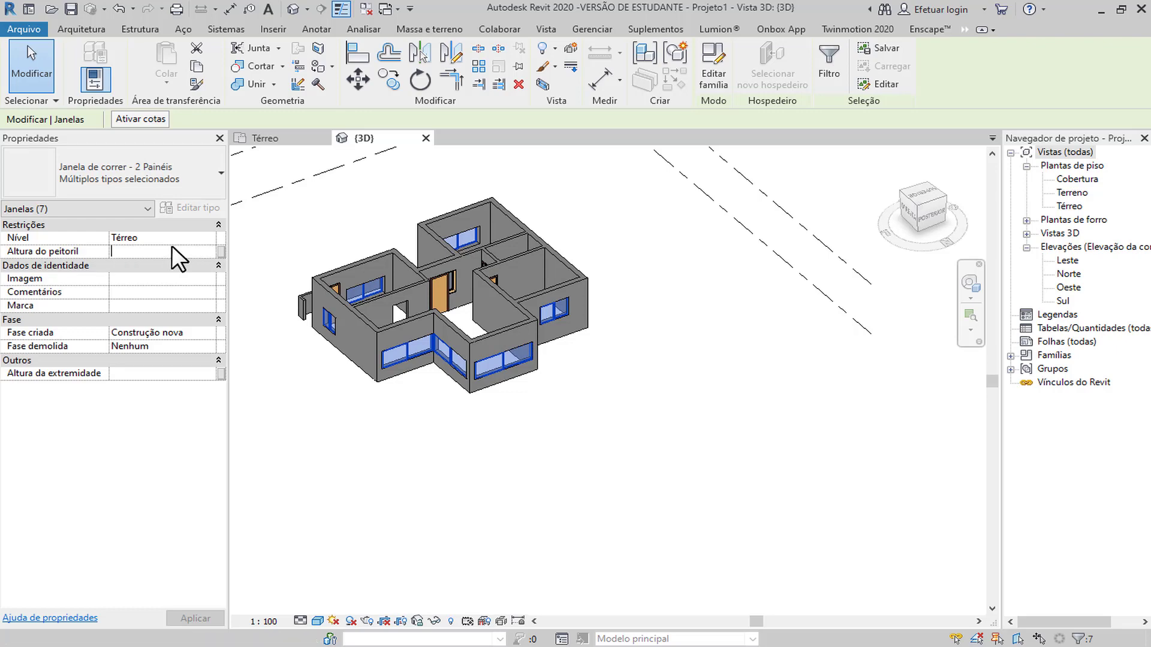
text(1,1)
key(Return)
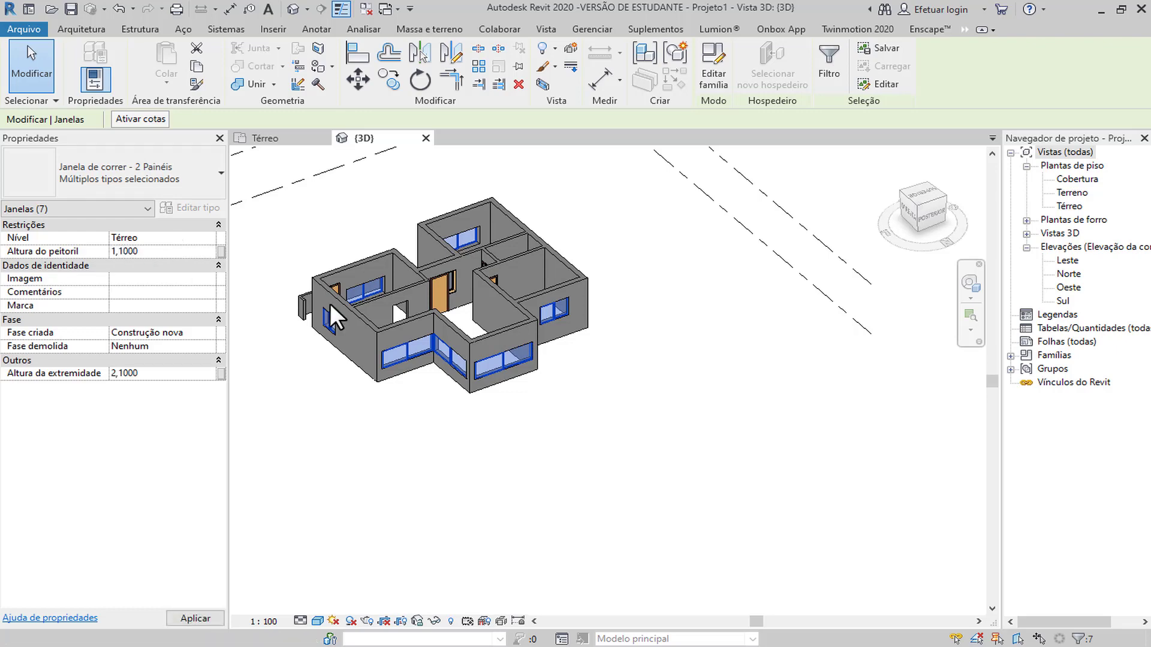
click(599, 431)
shift+middle_drag(624, 439, 307, 476)
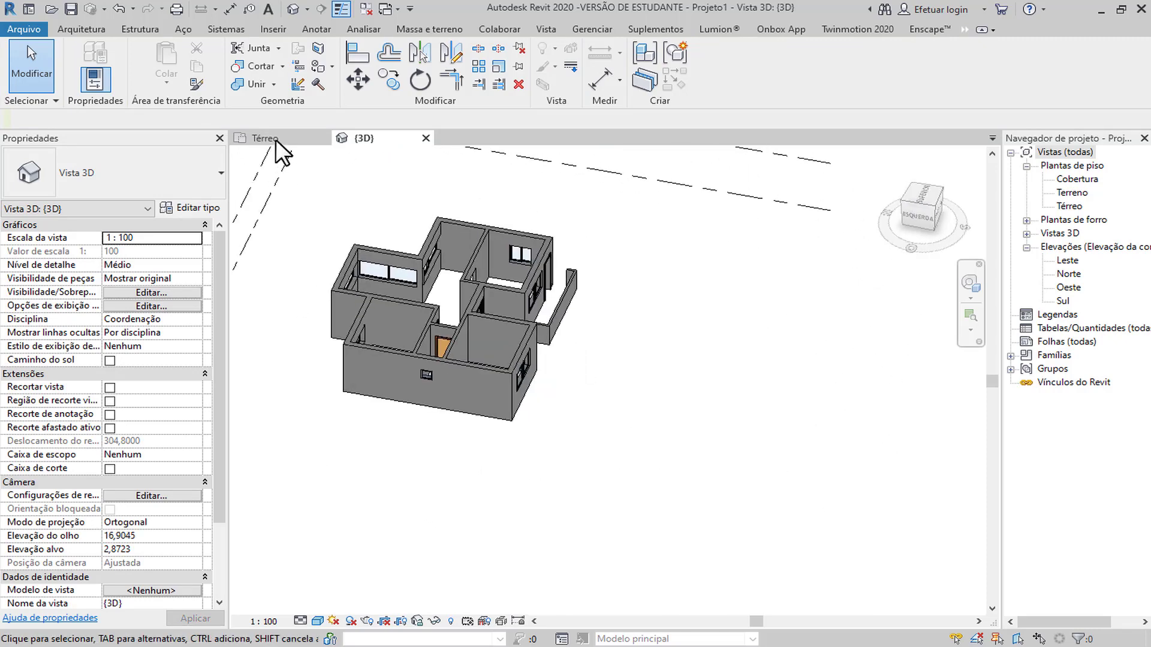
On the Térreo plan, start a Genérico 150 mm floor and pick the imported DWG's outer perimeter lines around the house as its boundary.
click(274, 137)
scroll(656, 341, down, 5)
scroll(646, 321, down, 3)
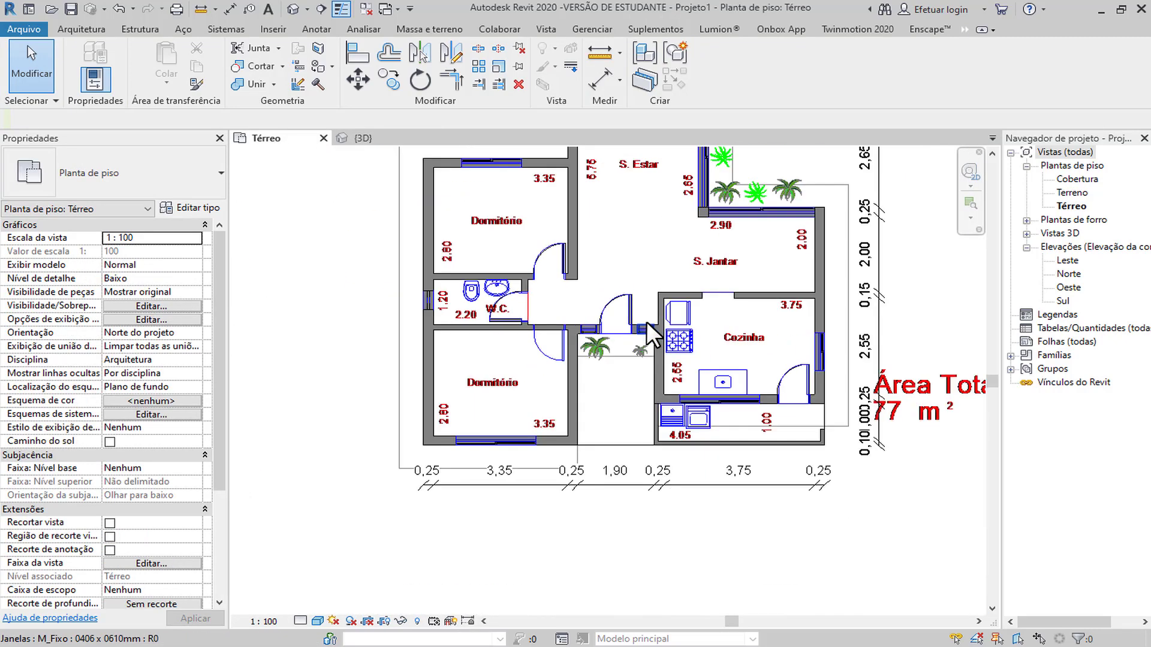
middle_drag(646, 322, 509, 285)
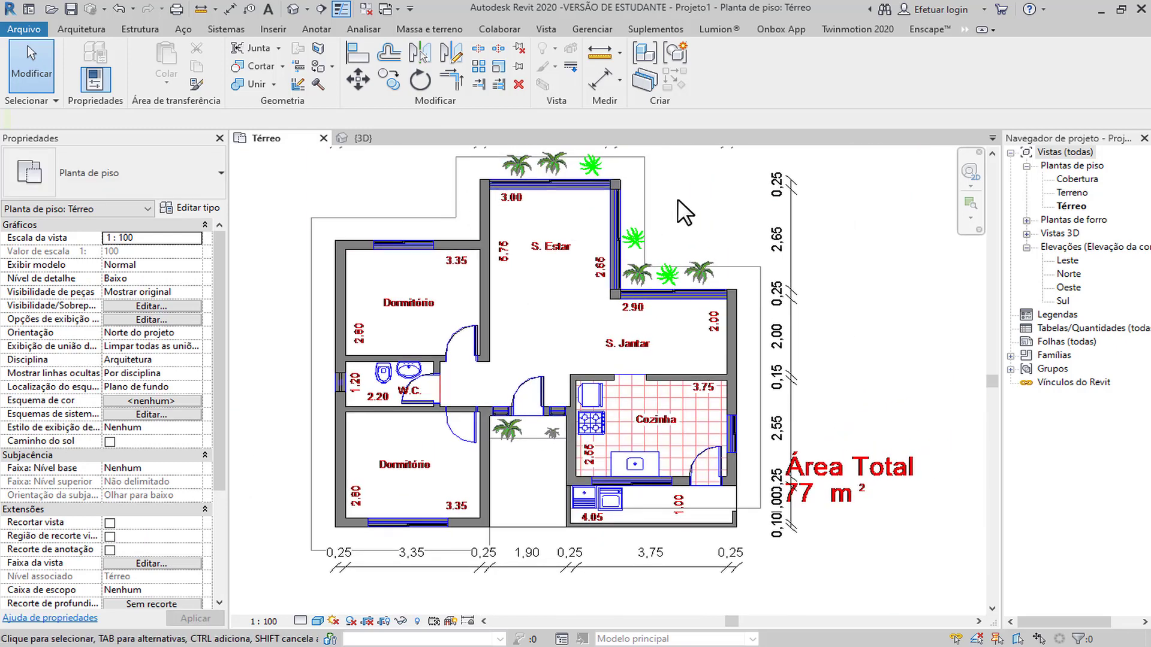
middle_drag(693, 185, 668, 189)
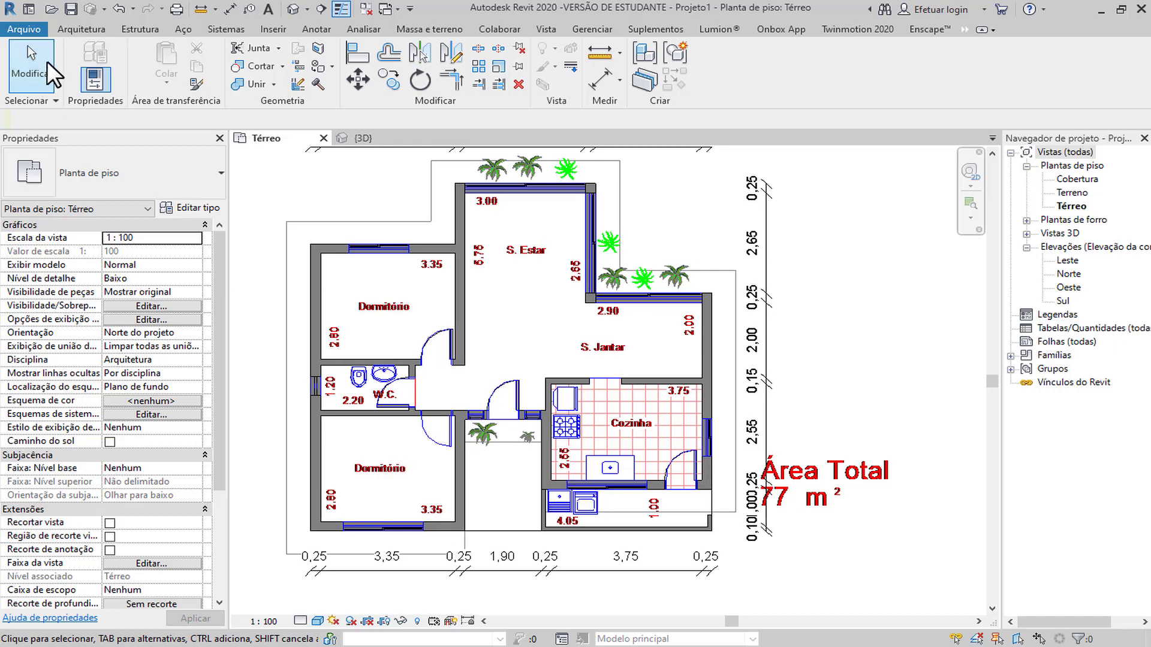
click(80, 29)
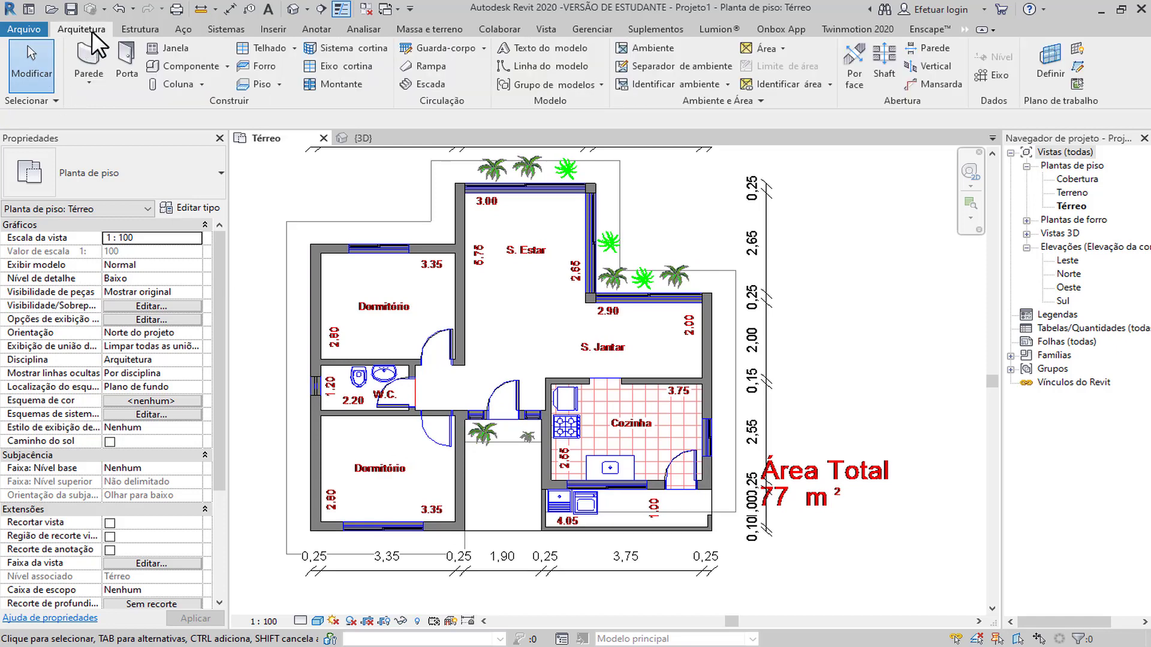
click(249, 82)
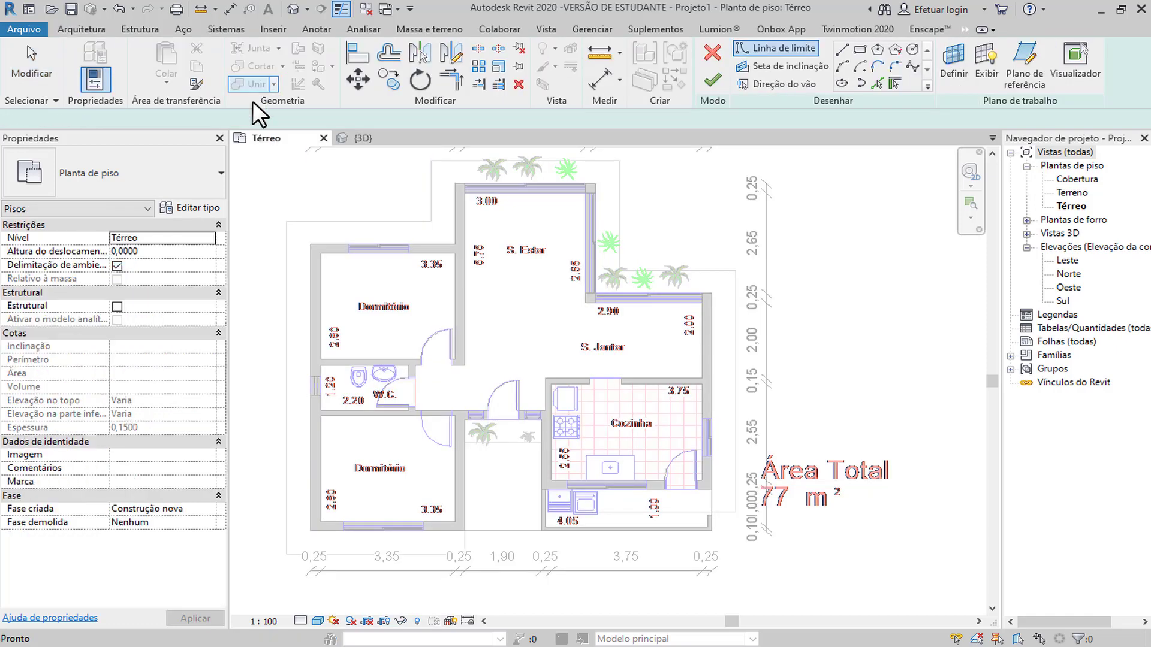
scroll(440, 270, down, 3)
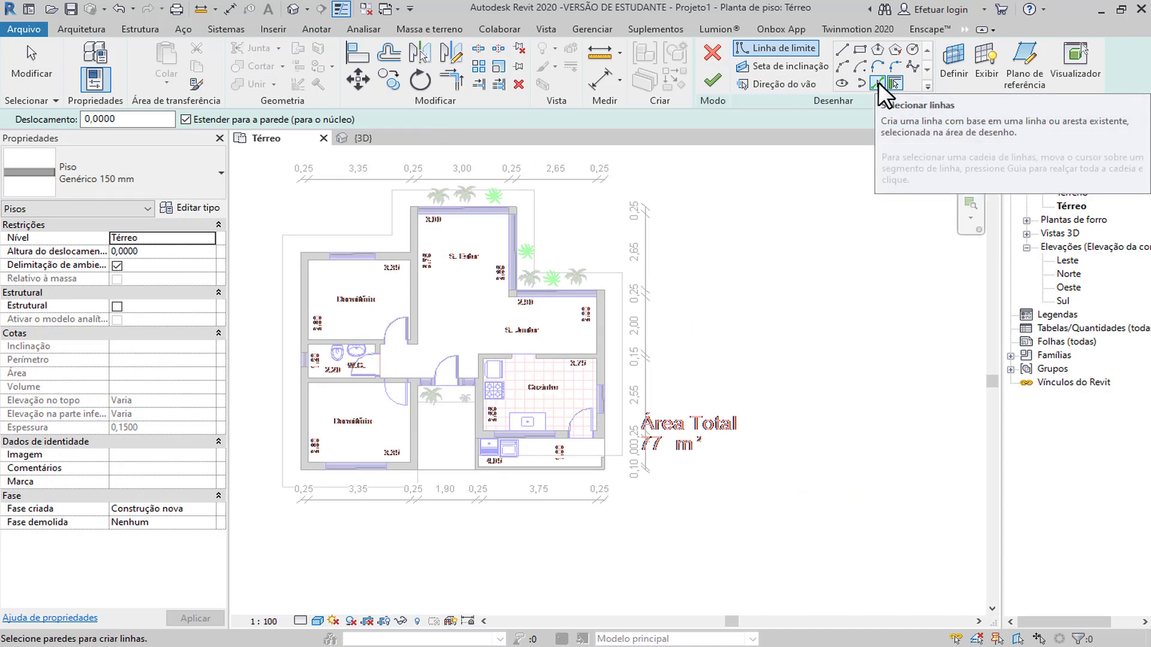
click(879, 82)
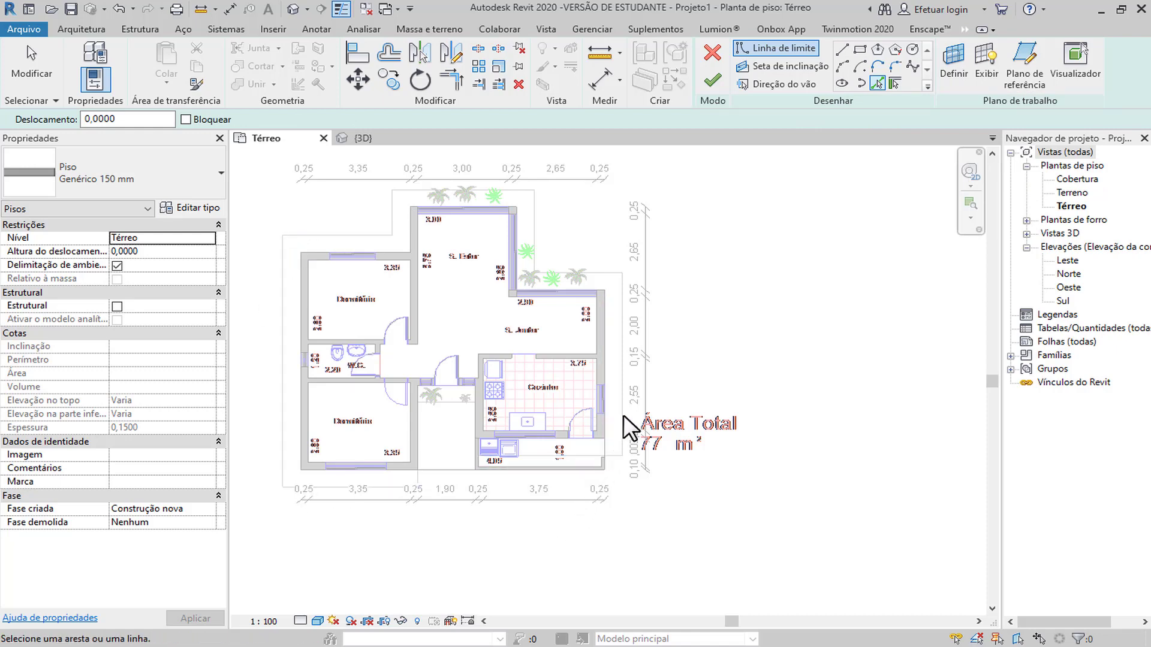
click(620, 280)
click(562, 273)
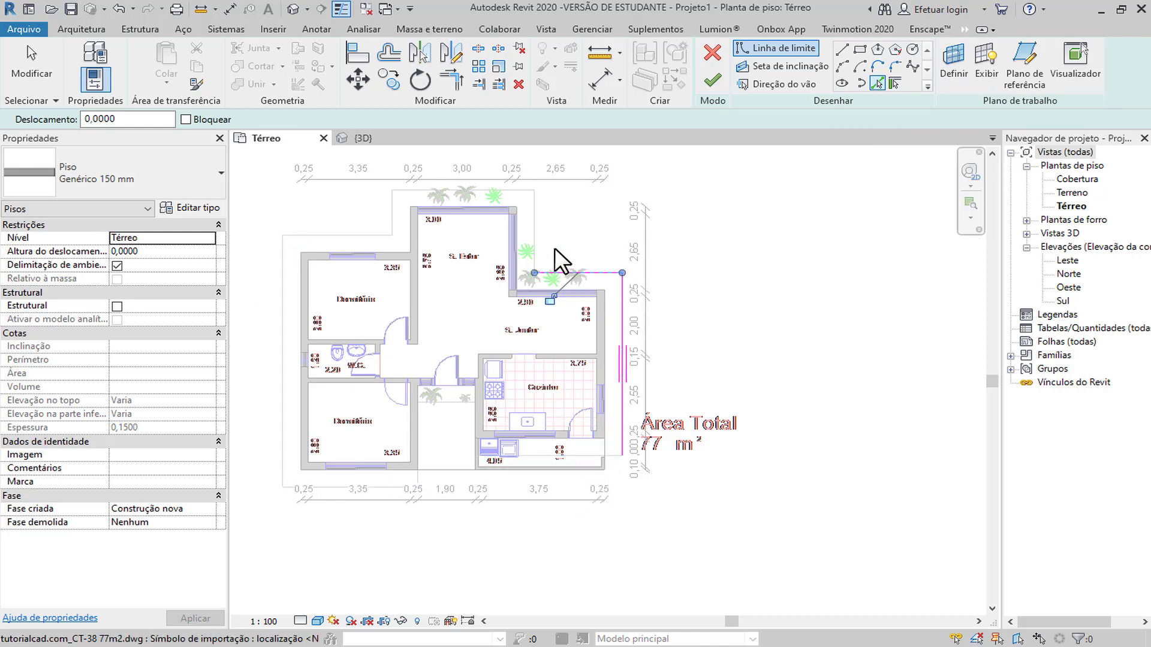
click(534, 227)
click(489, 190)
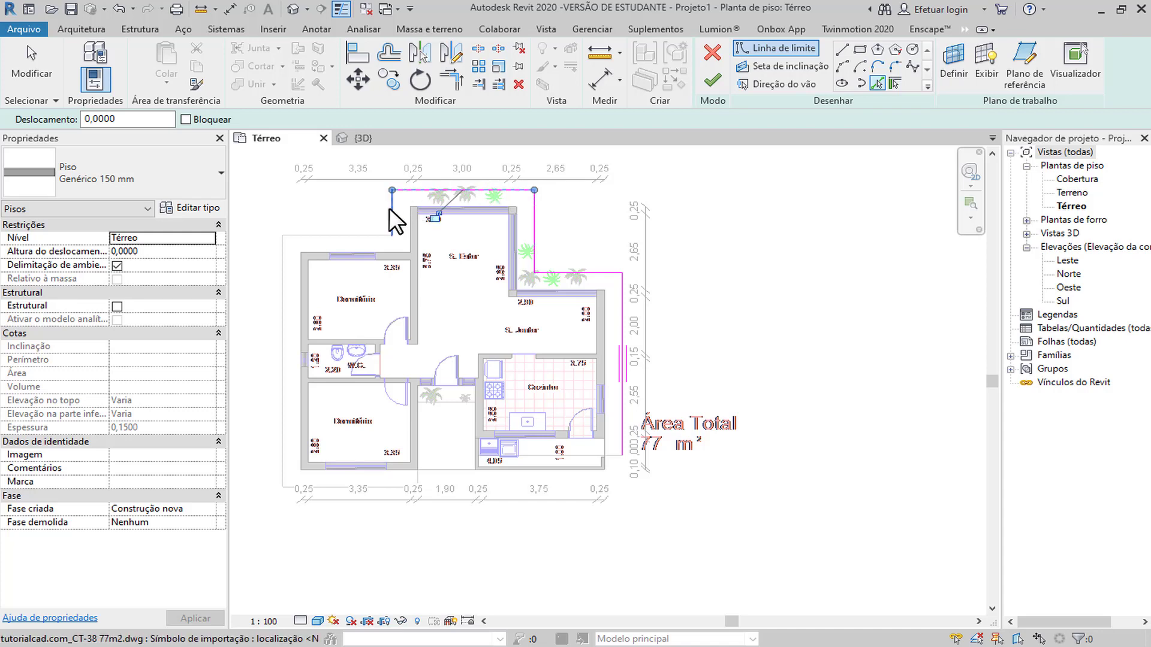
click(391, 209)
click(318, 235)
click(282, 274)
click(322, 486)
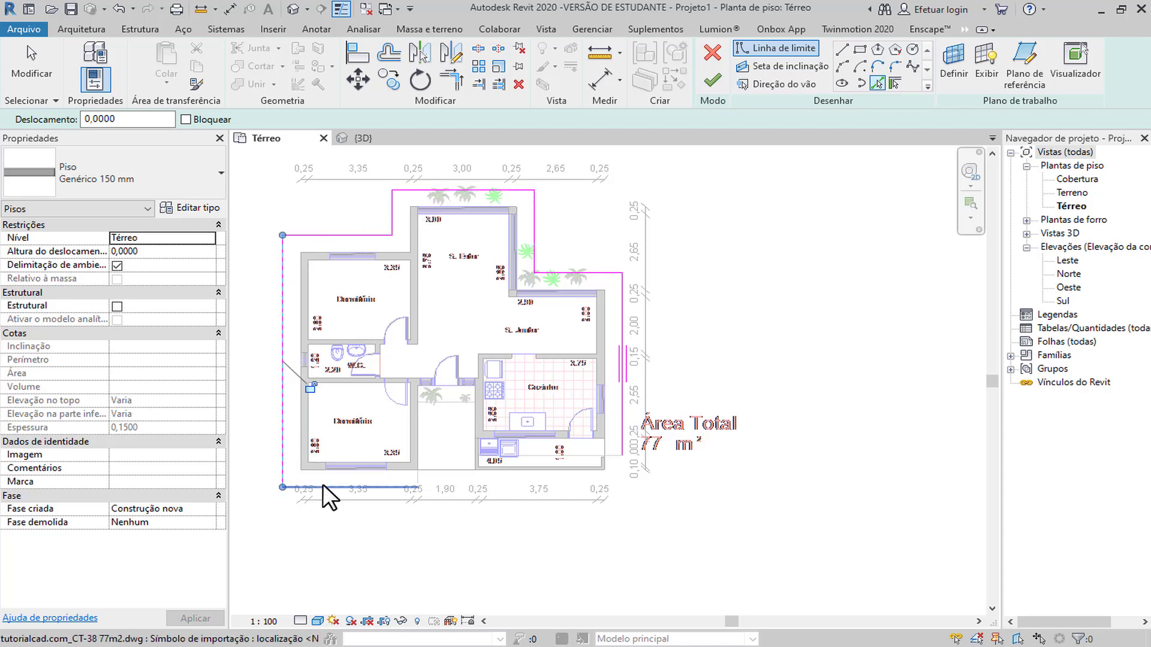
Trim the floor boundary's right and lower lines to a closed corner and finish the floor.
click(451, 84)
click(622, 327)
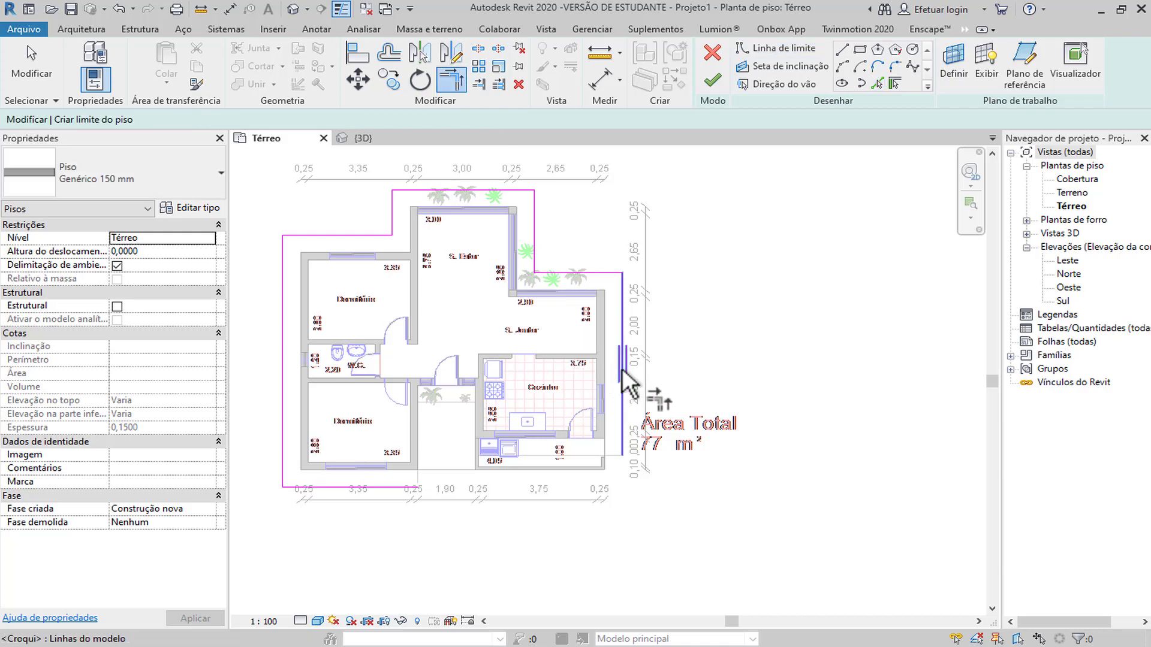
click(419, 486)
key(Escape)
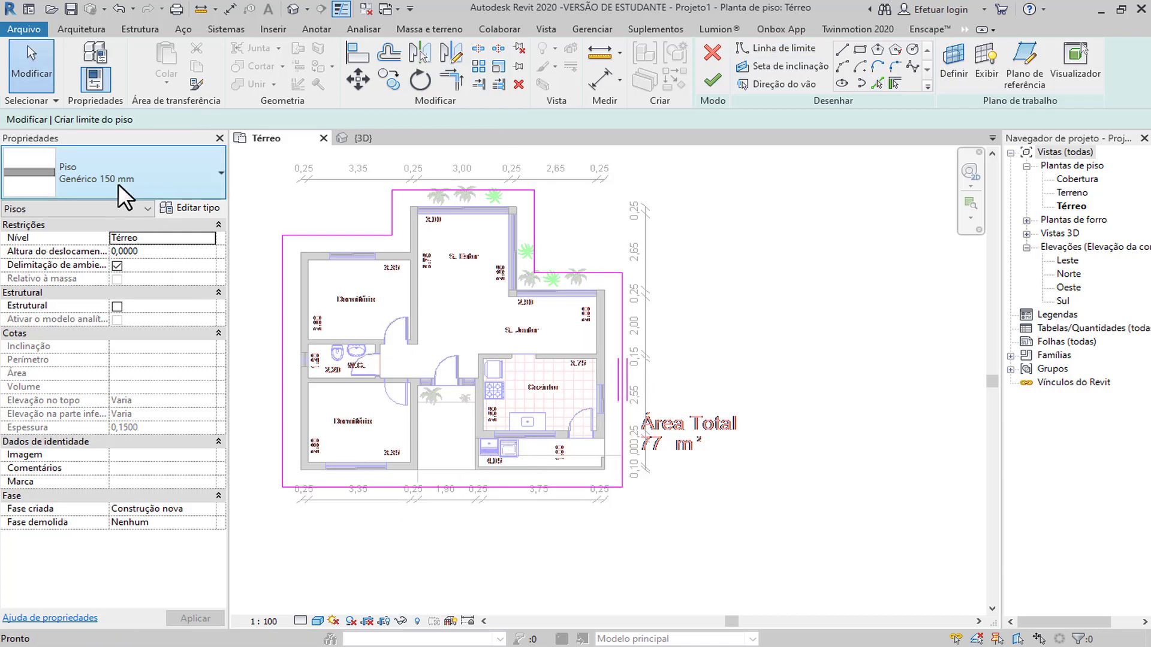
click(712, 71)
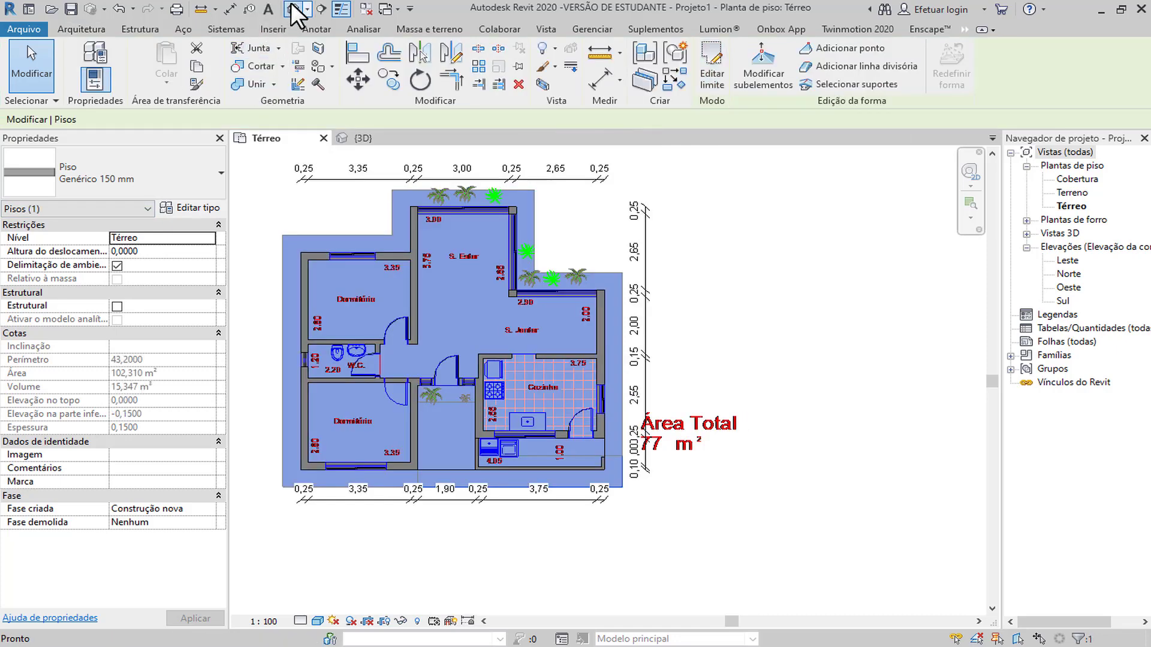
In the 3D view, open the material choice for the structure layer of the Alvenaria 25cm wall beside the entrance.
click(294, 8)
mouse_move(523, 444)
shift+middle_down()
mouse_move(308, 473)
mouse_move(607, 475)
mouse_move(524, 466)
shift+middle_up()
scroll(481, 371, up, 3)
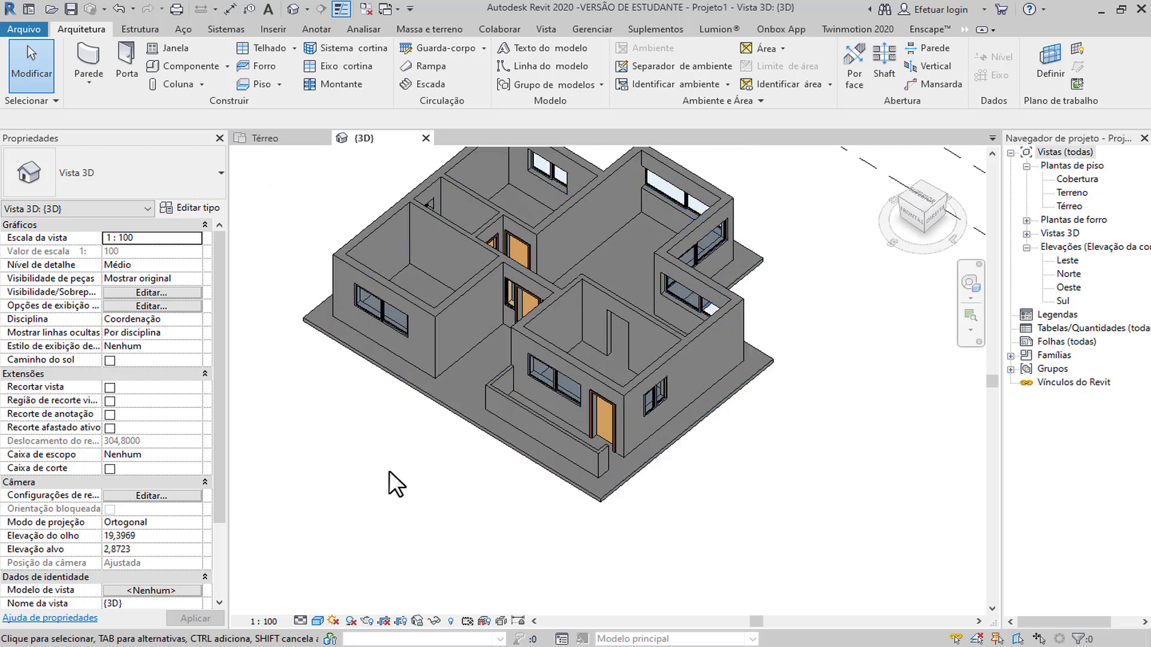
middle_drag(390, 470, 445, 396)
click(447, 395)
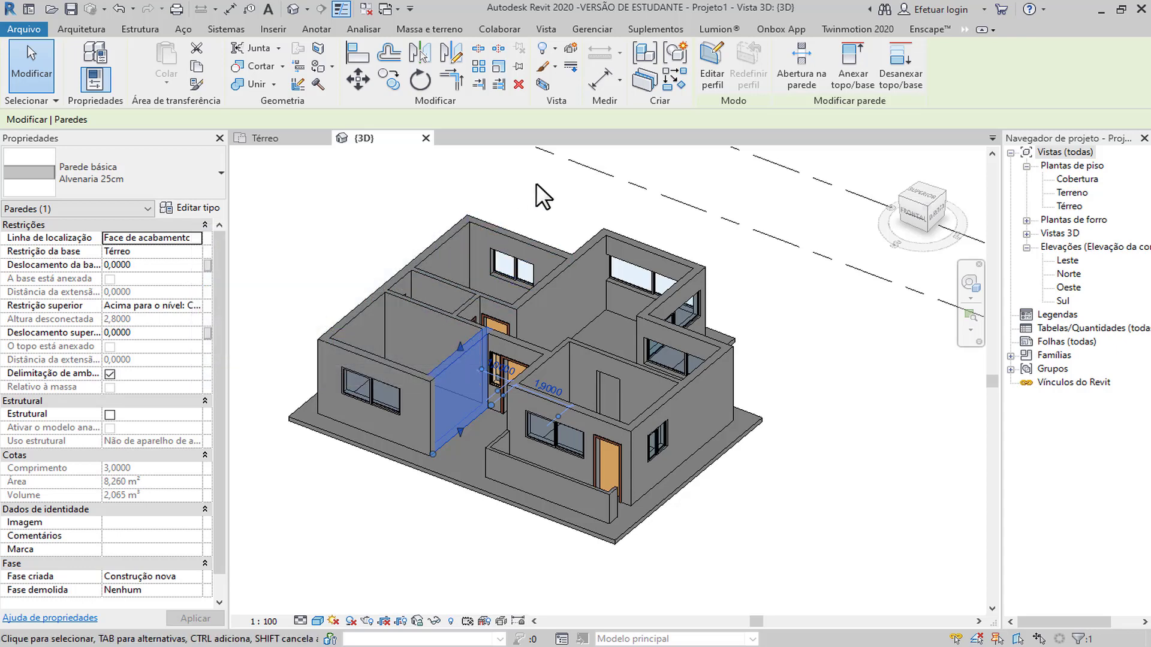
click(200, 207)
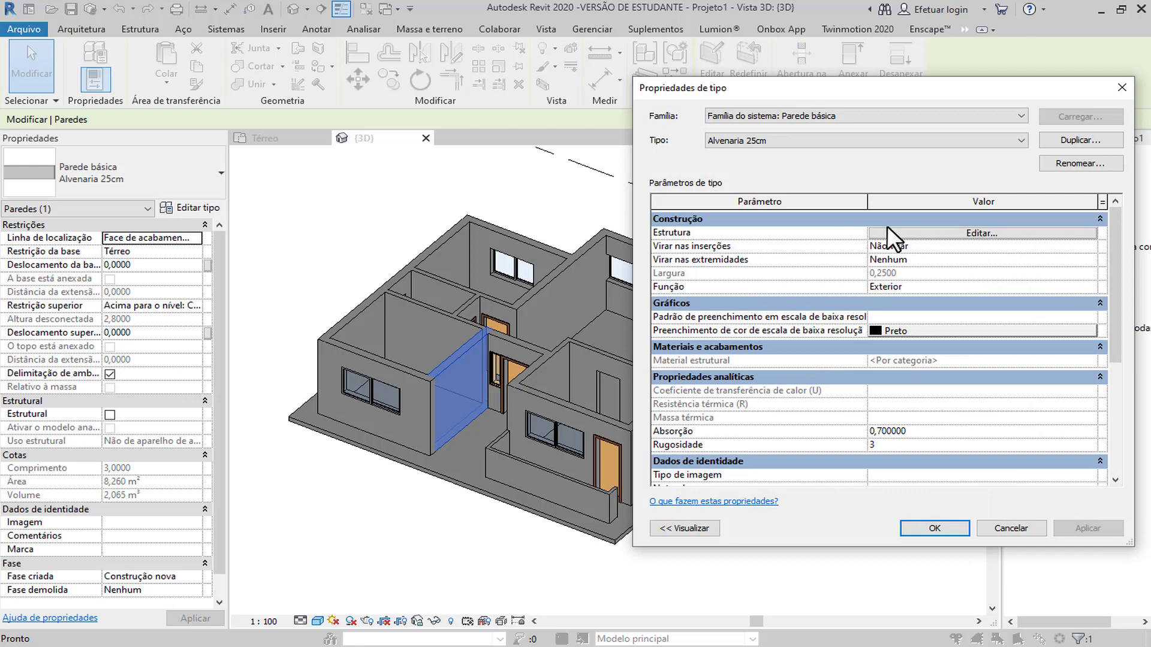
click(978, 236)
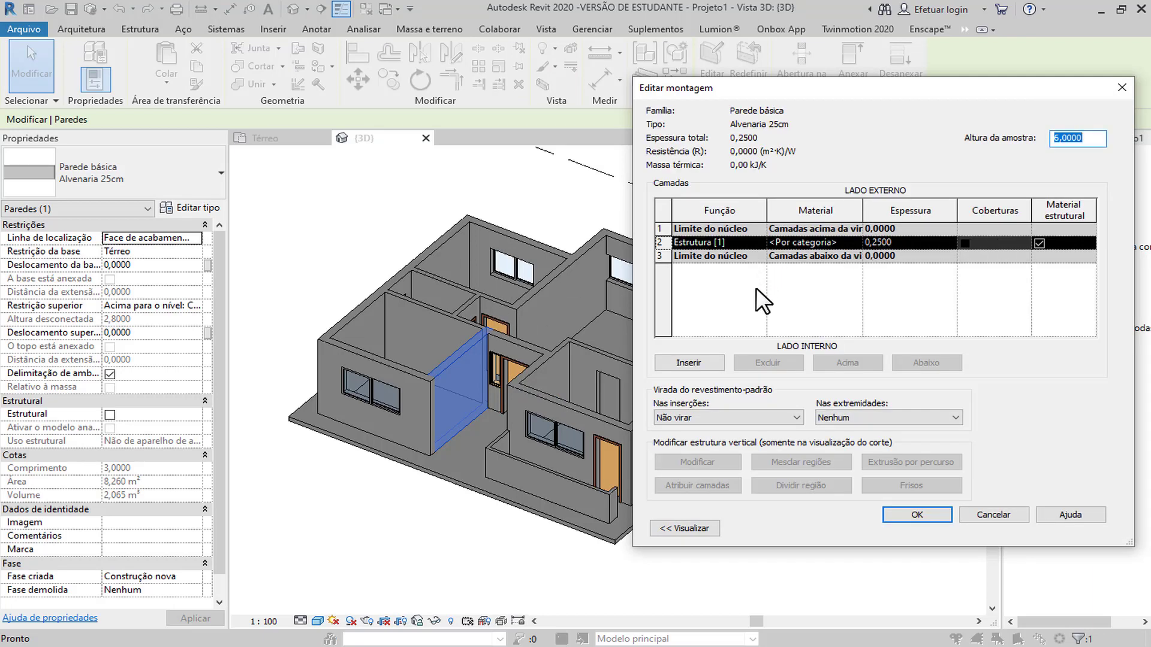
click(853, 241)
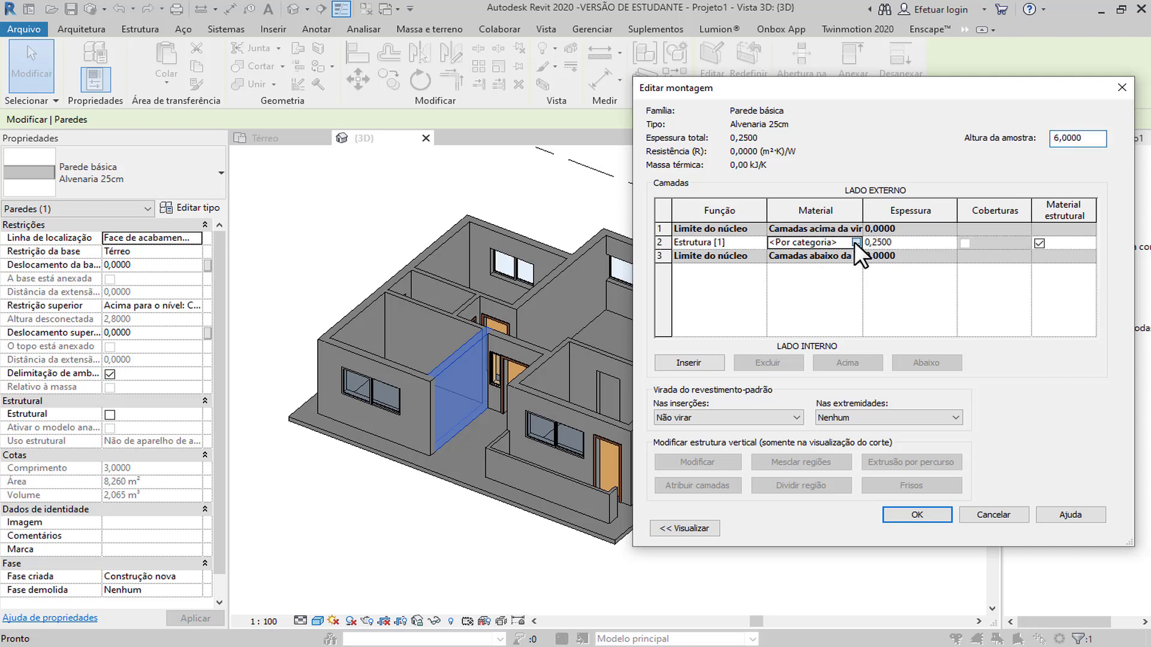
click(856, 242)
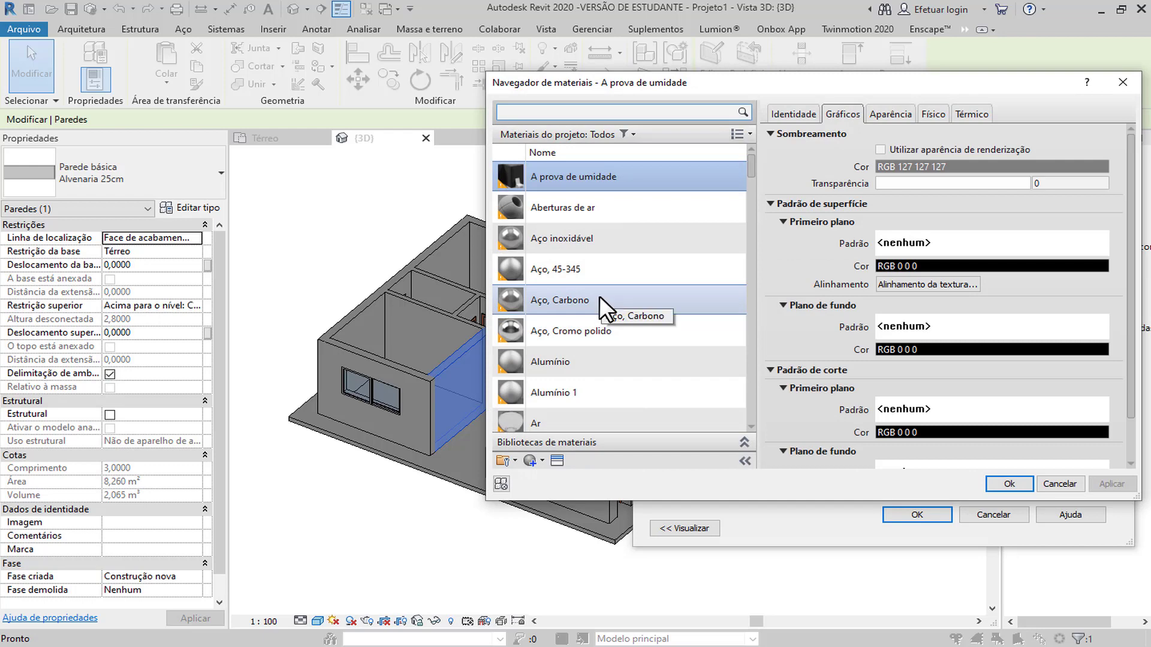
Look through the project materials for one suited to the masonry wall.
scroll(600, 296, down, 6)
scroll(600, 296, up, 4)
scroll(600, 296, up, 3)
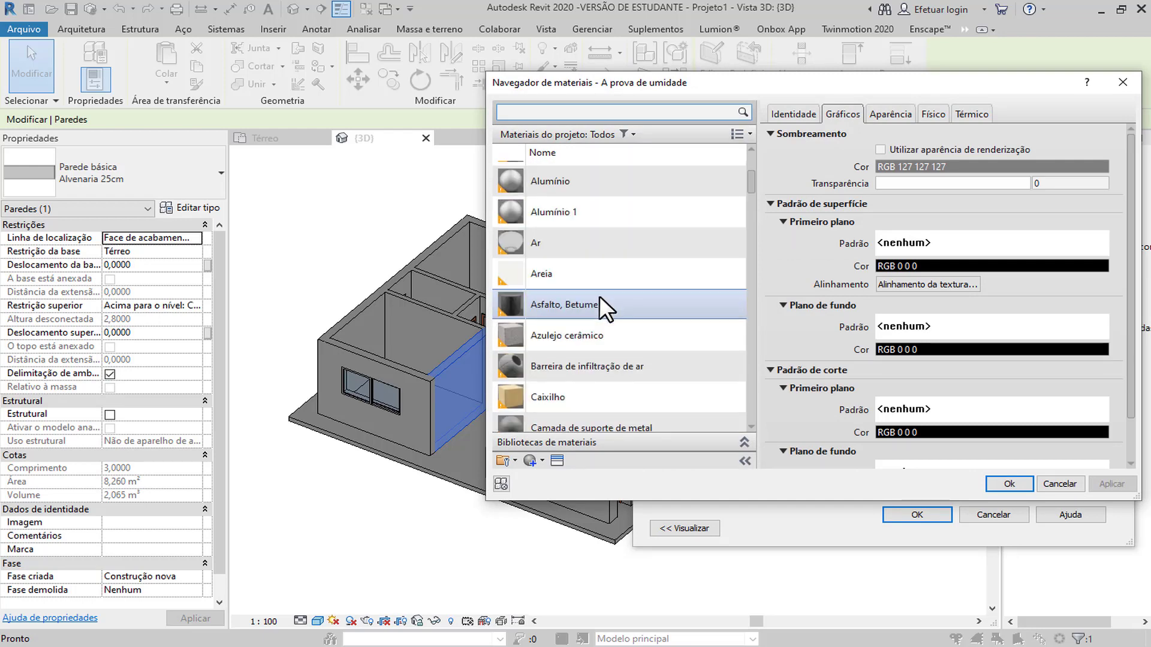
scroll(599, 296, down, 1)
scroll(599, 296, down, 10)
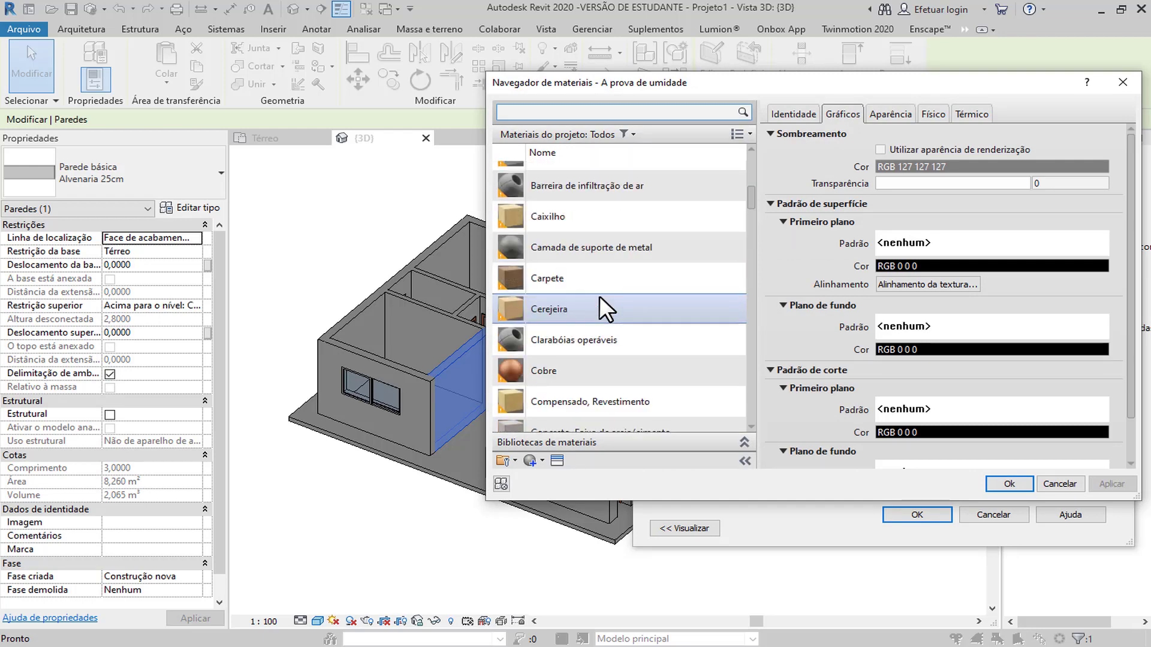
scroll(599, 296, down, 1)
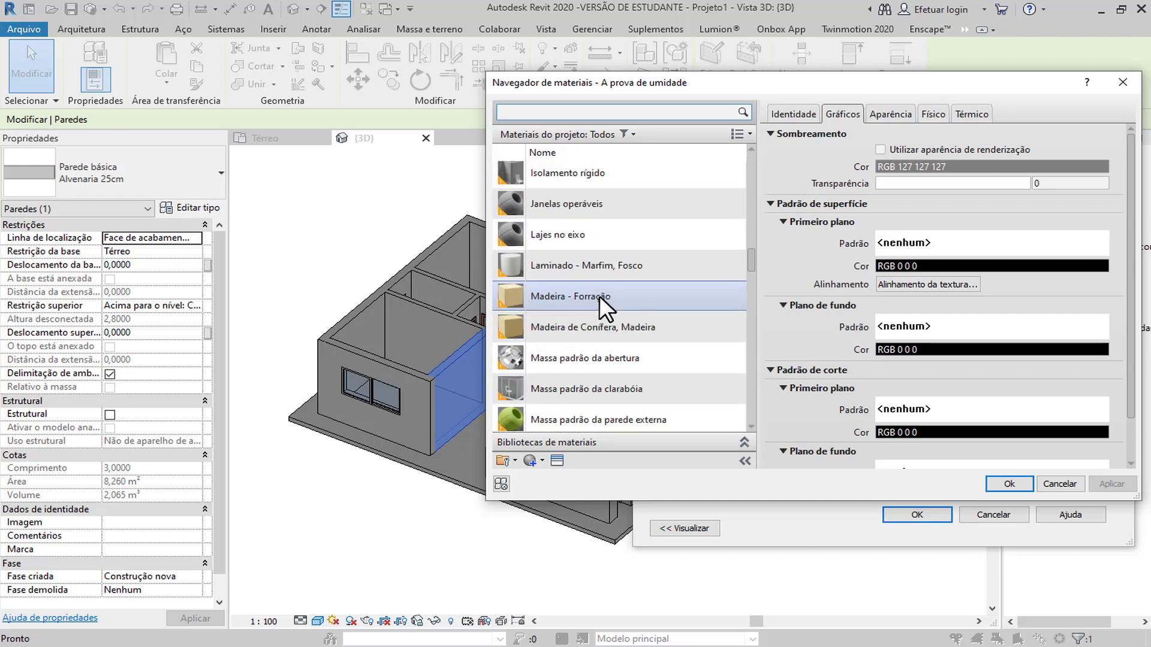
scroll(599, 296, up, 12)
scroll(599, 296, down, 1)
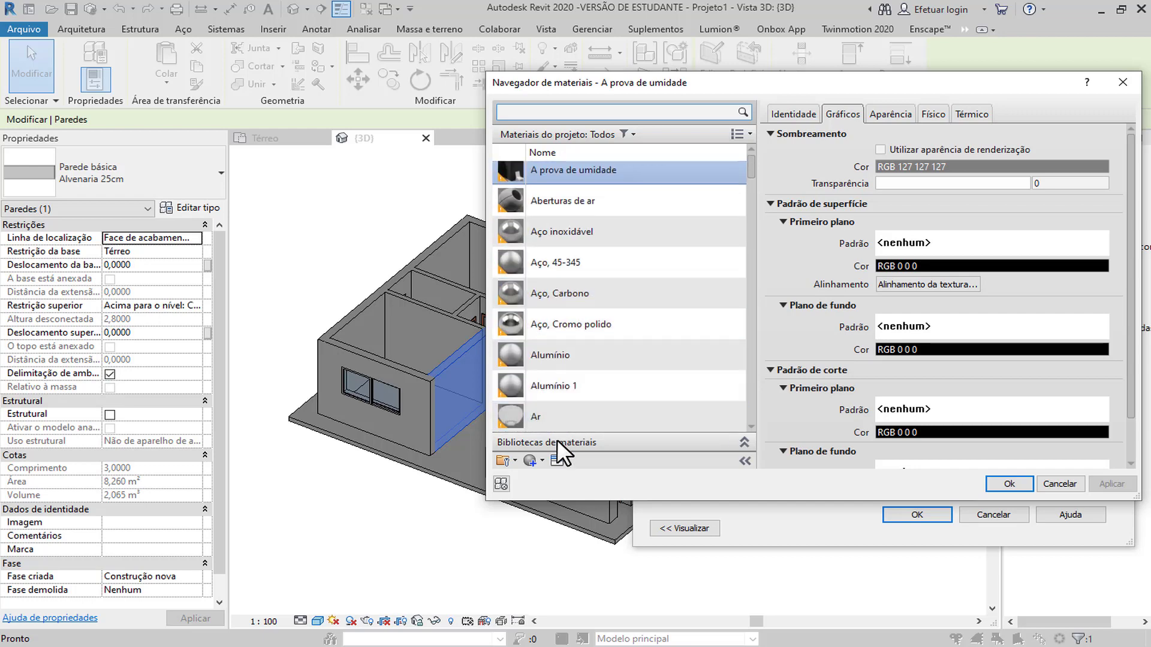
Create a new project material and name it Alvenaria.
click(531, 461)
click(571, 472)
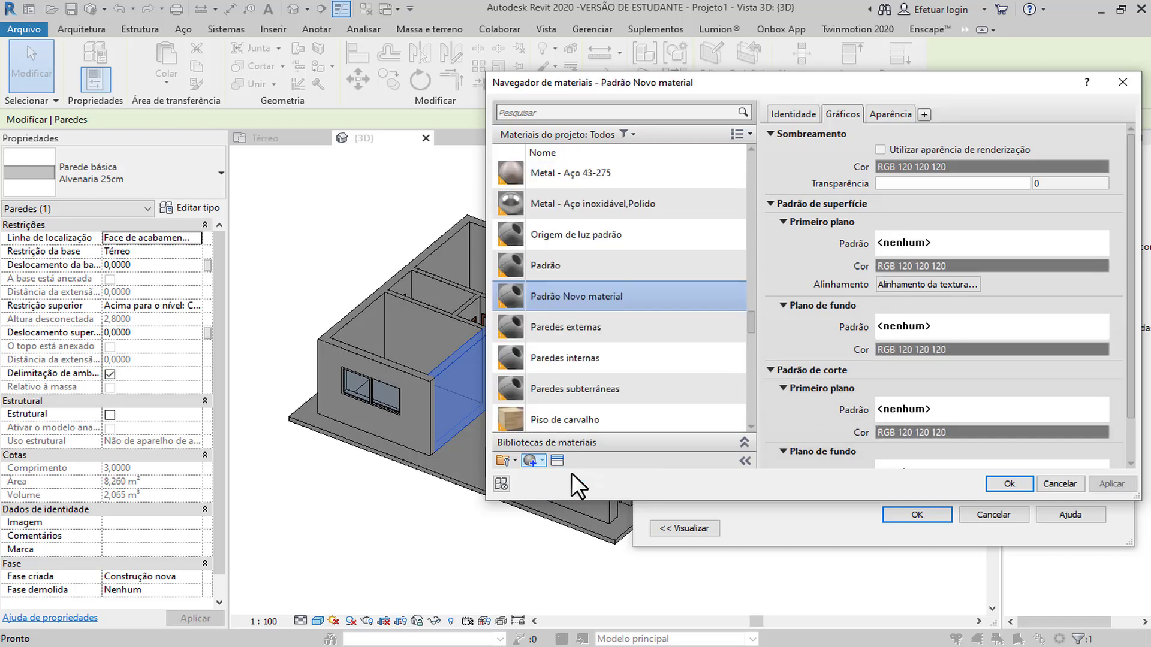
right_click(593, 293)
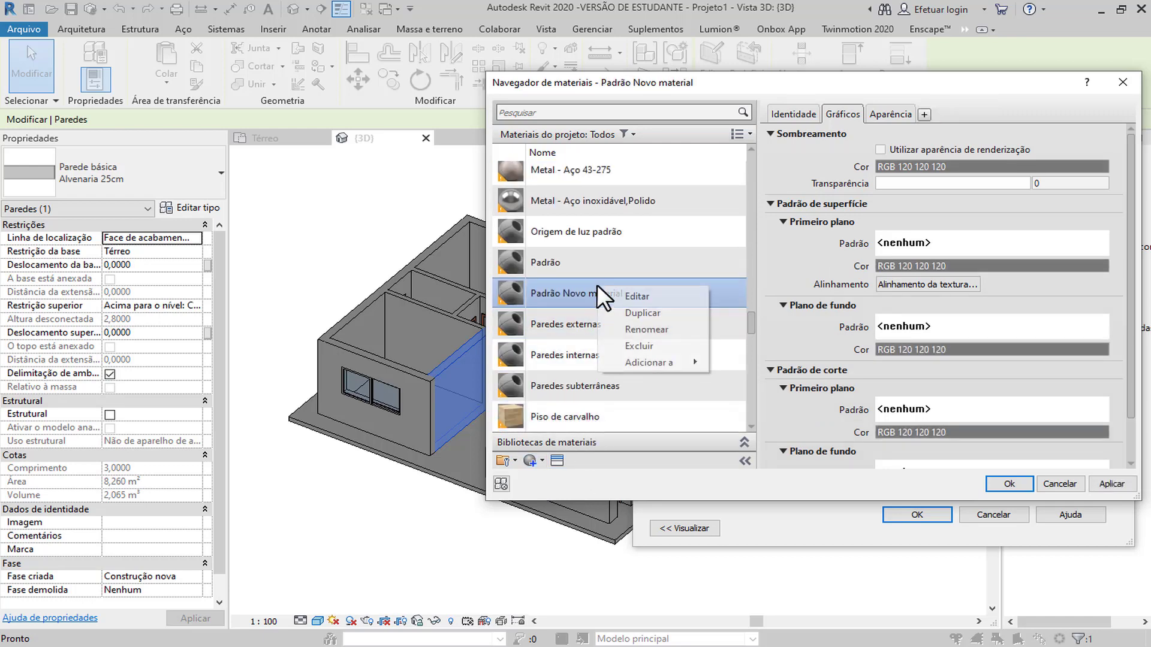
click(685, 333)
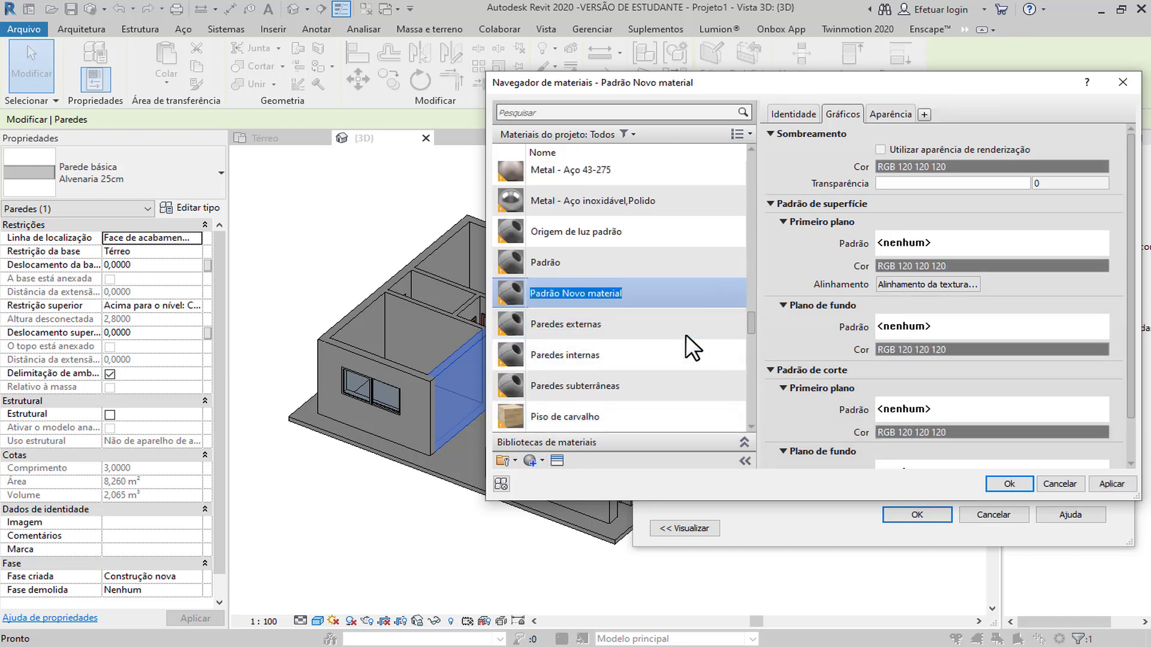
text(Alvenaria)
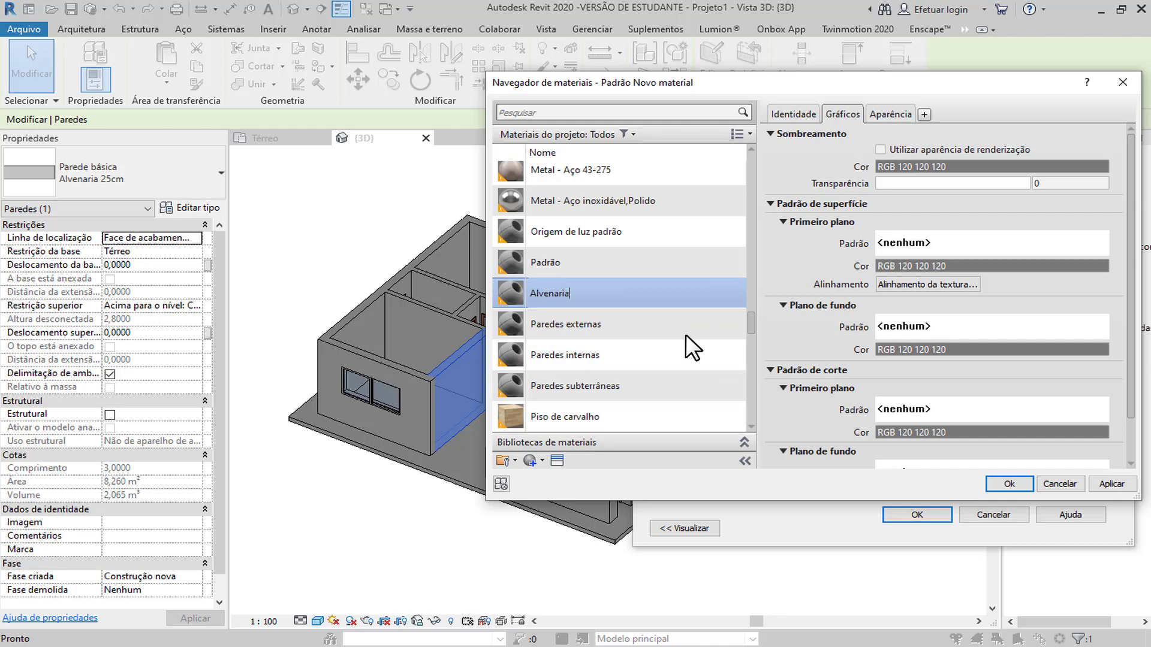
key(Return)
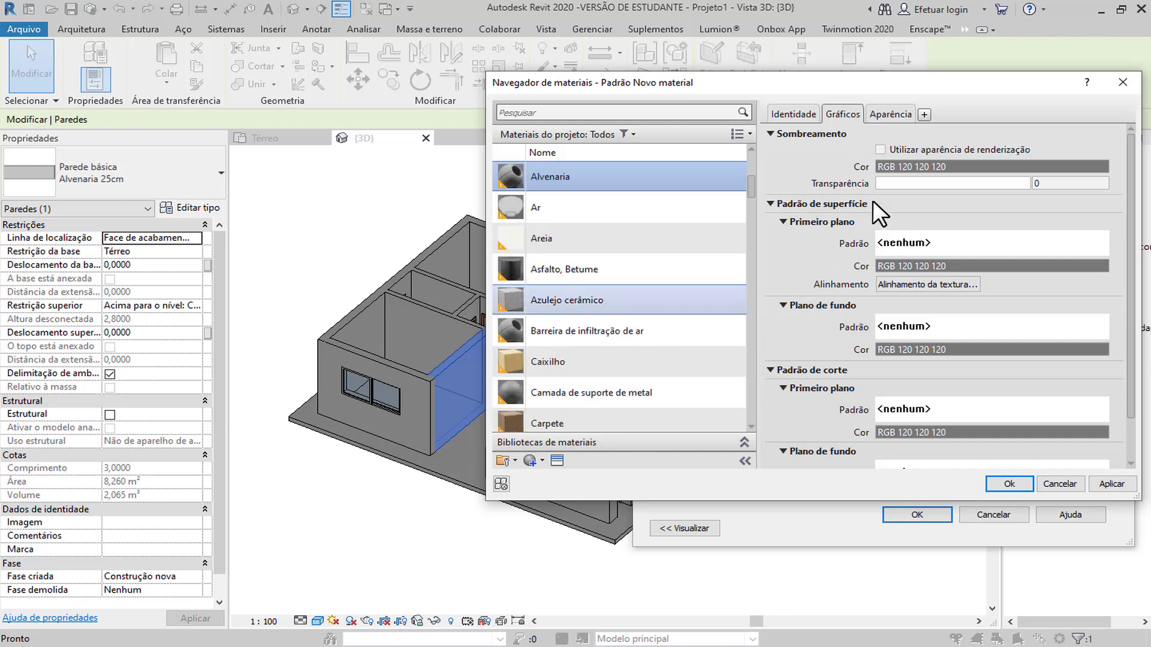
Set the Alvenaria material's shading colour to light grey RGB 228 228 228 and apply it.
click(943, 166)
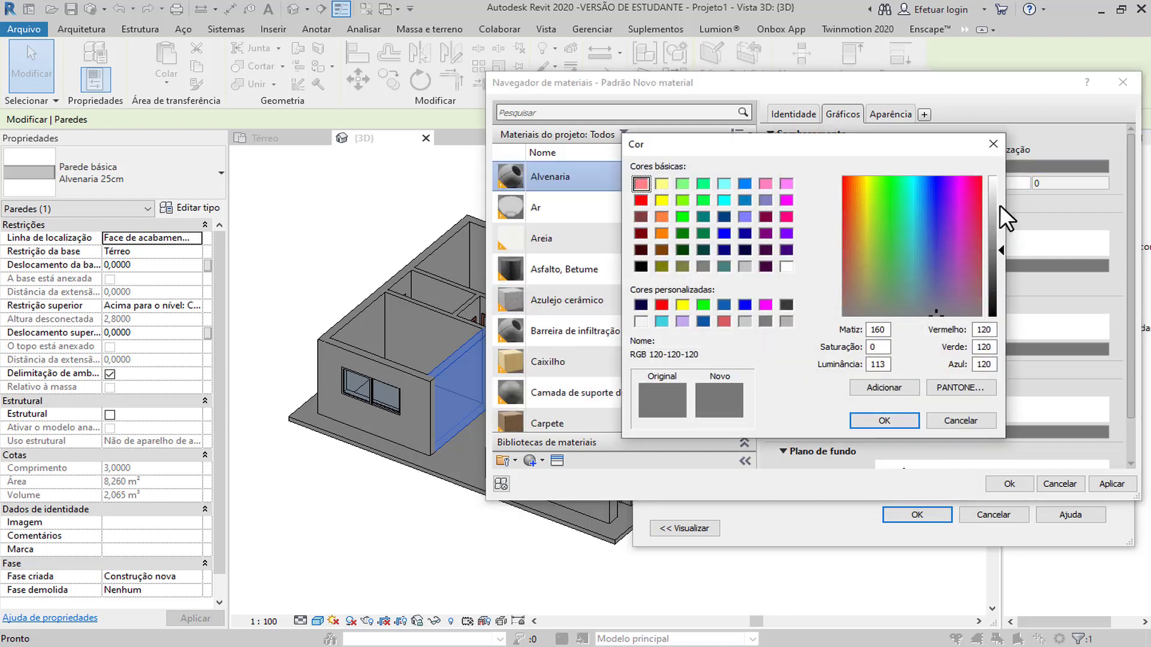
drag(991, 197, 994, 190)
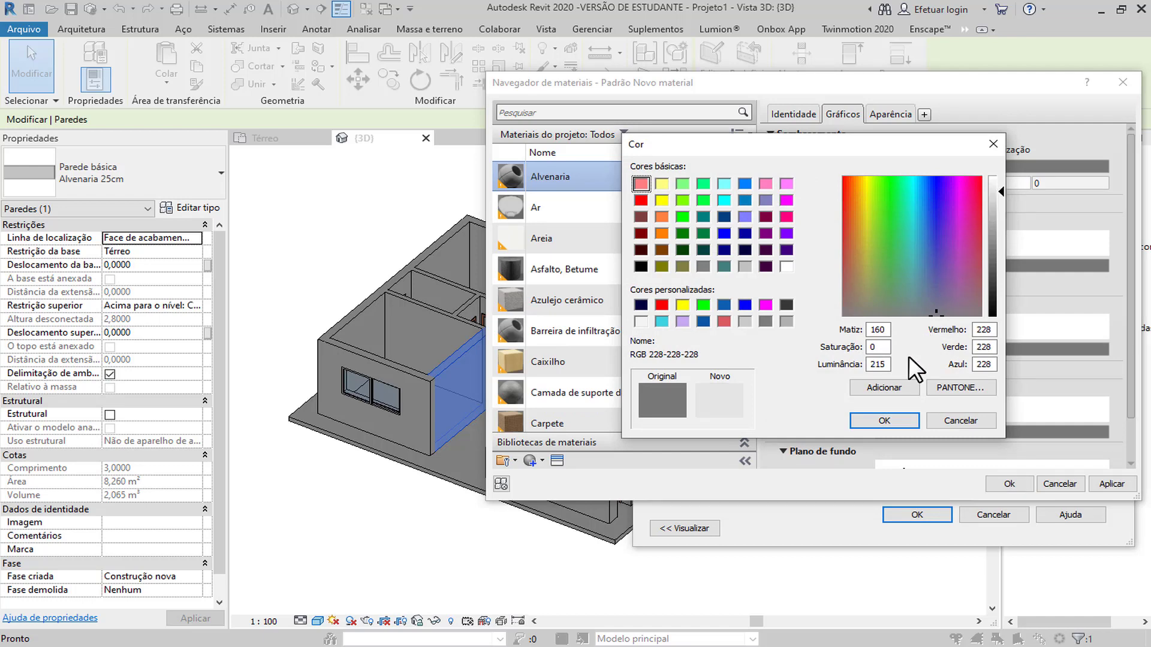
click(885, 420)
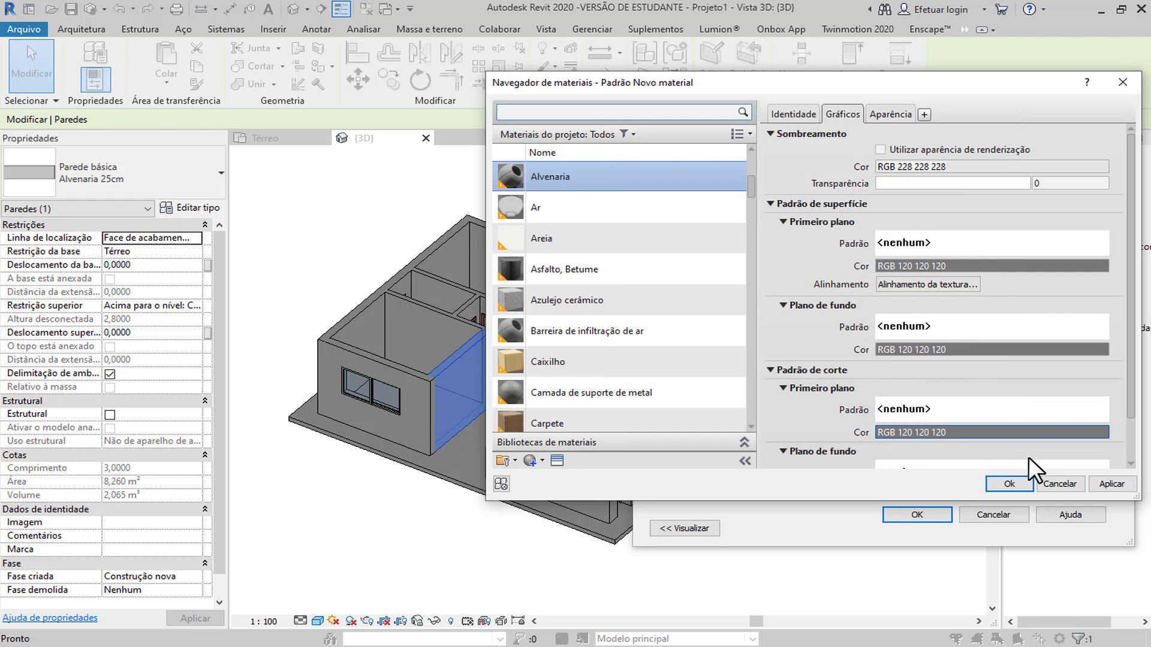
click(1105, 483)
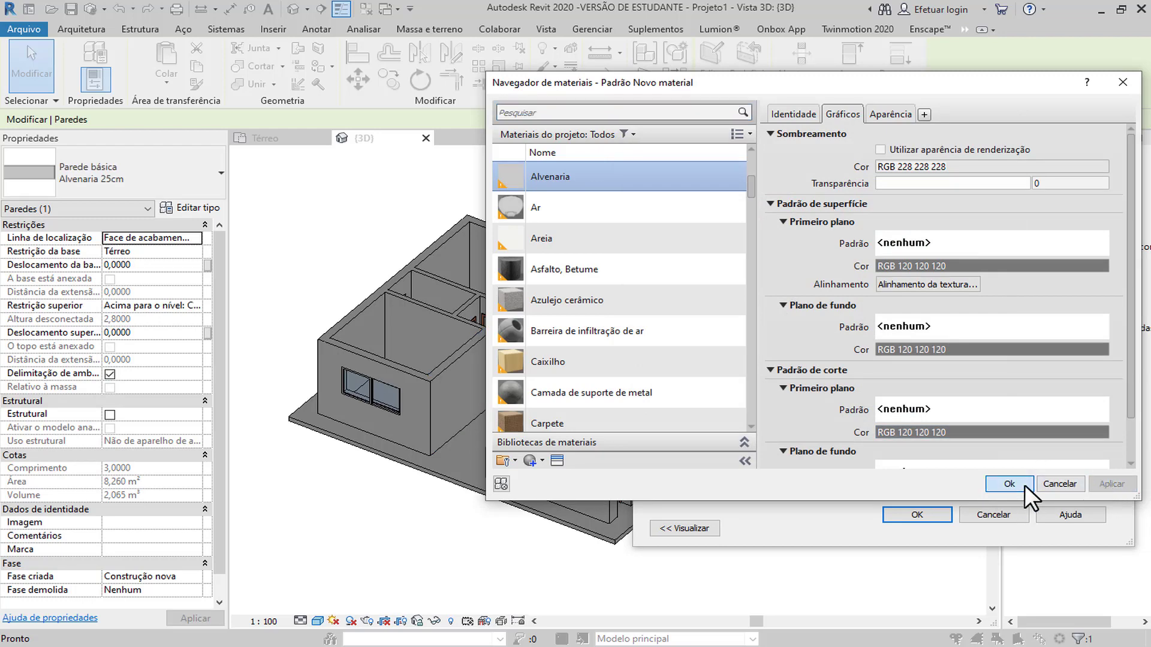
Assign the Alvenaria material to the 25 cm wall's structure layer, accept the type changes and clear the selection.
click(1022, 484)
click(935, 515)
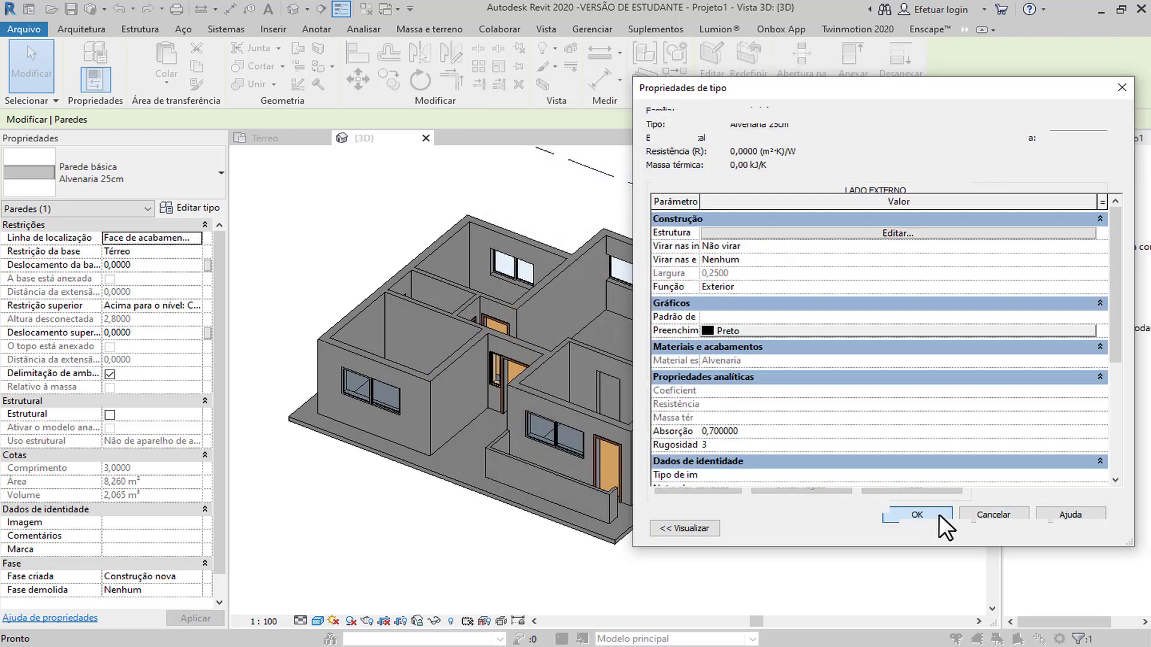
click(1082, 527)
click(934, 527)
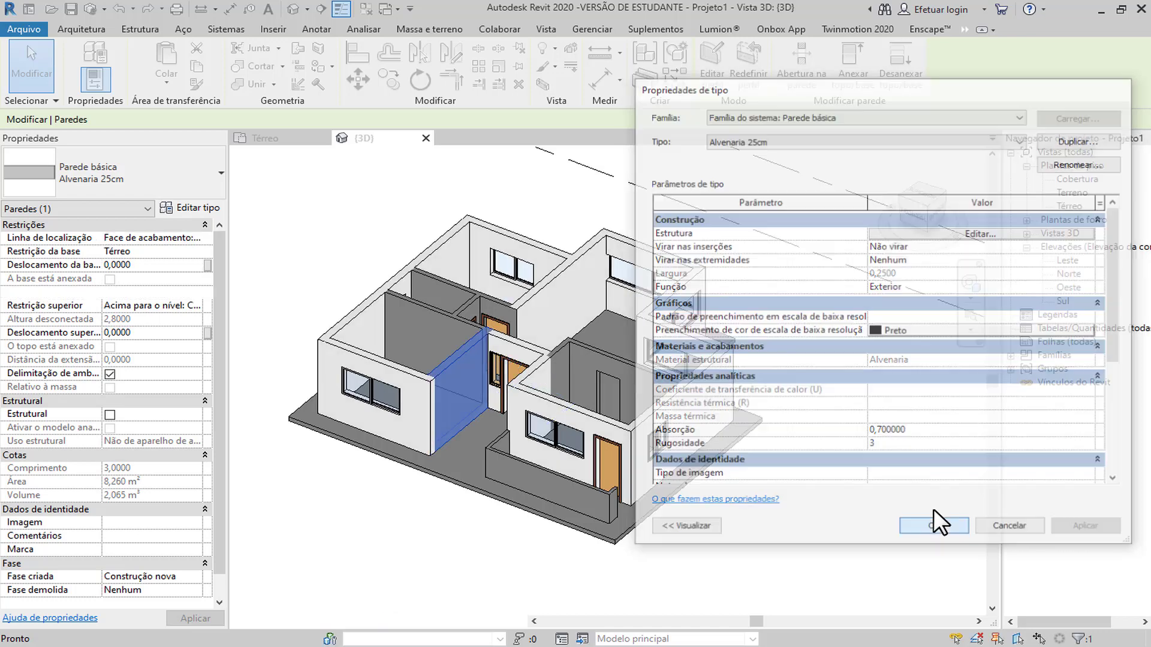
key(Escape)
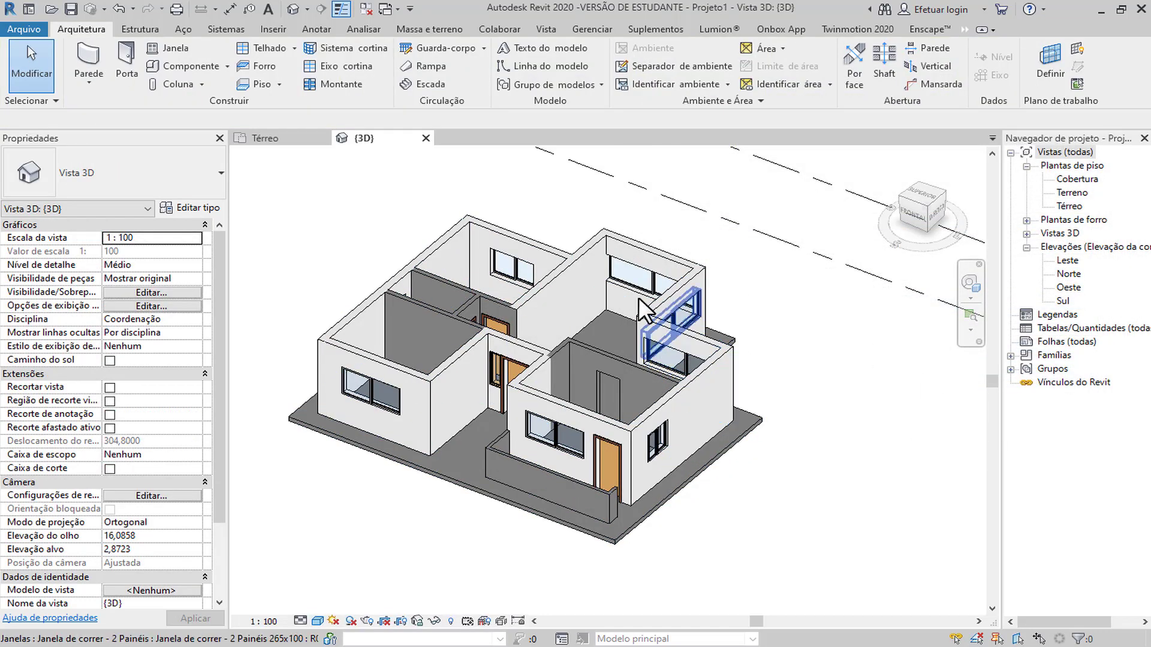
Check the wall types of the outer bathroom-side wall and the inner bedroom partition in the 3D view.
click(441, 244)
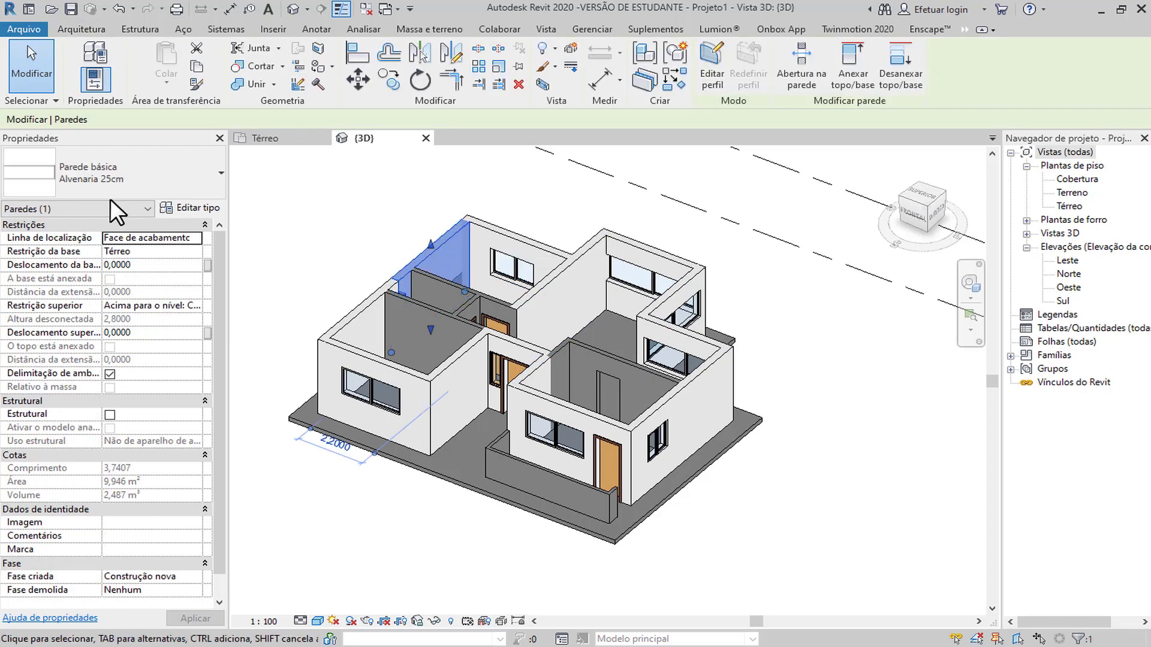
click(398, 304)
scroll(482, 294, up, 3)
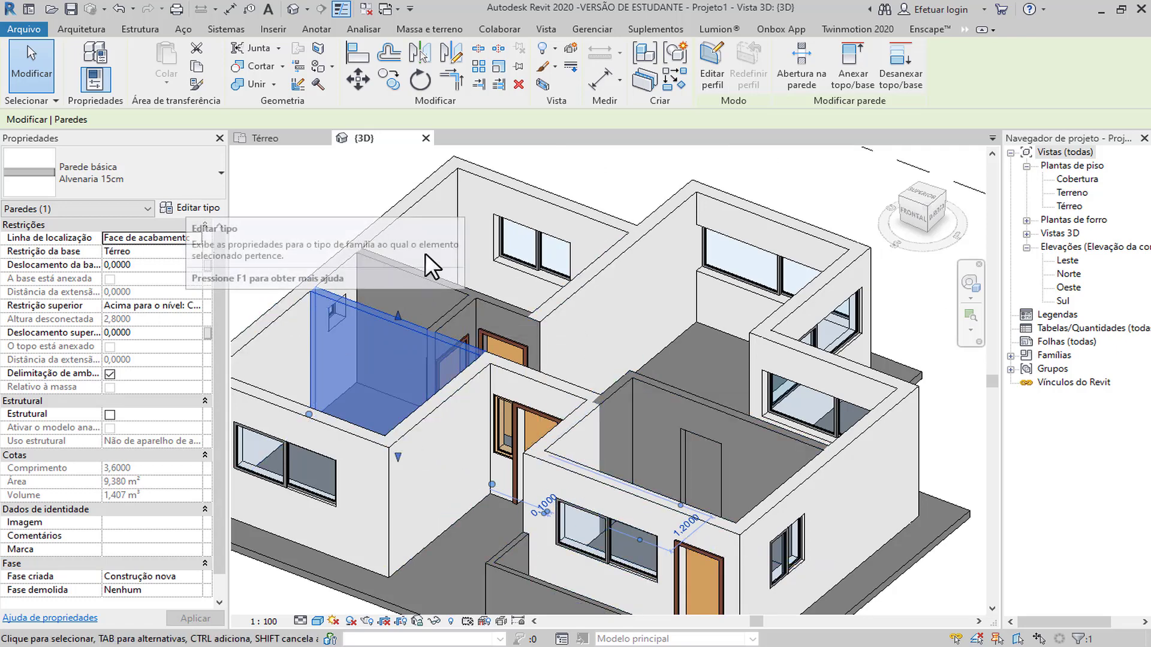
scroll(466, 245, down, 4)
shift+middle_drag(466, 246, 497, 280)
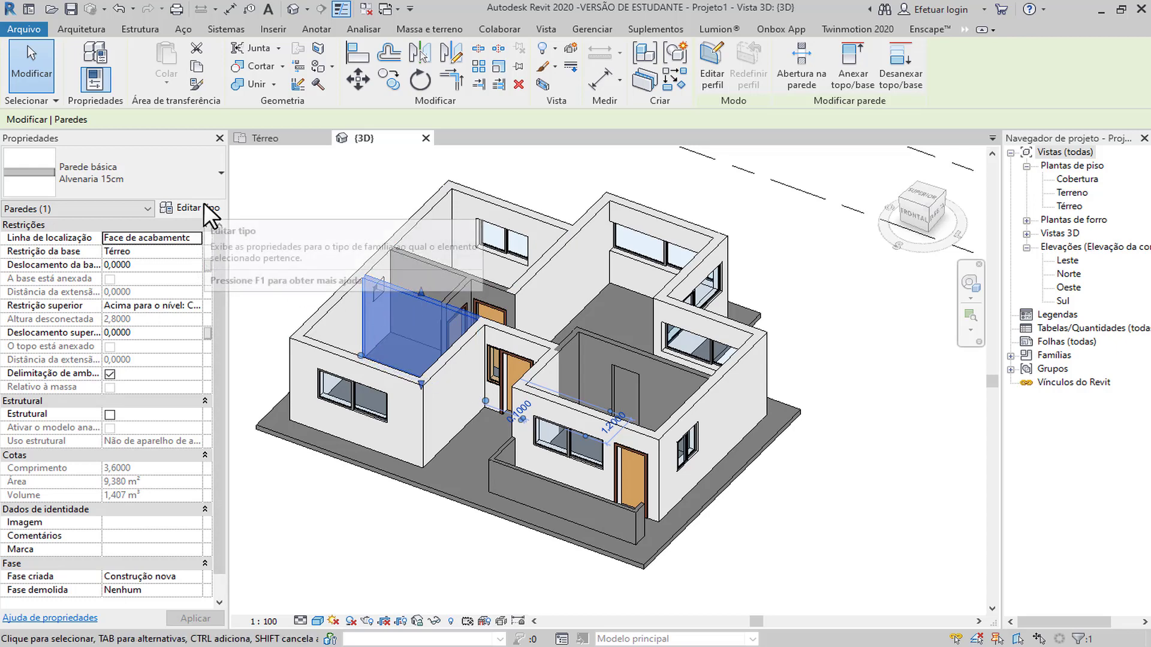
click(349, 564)
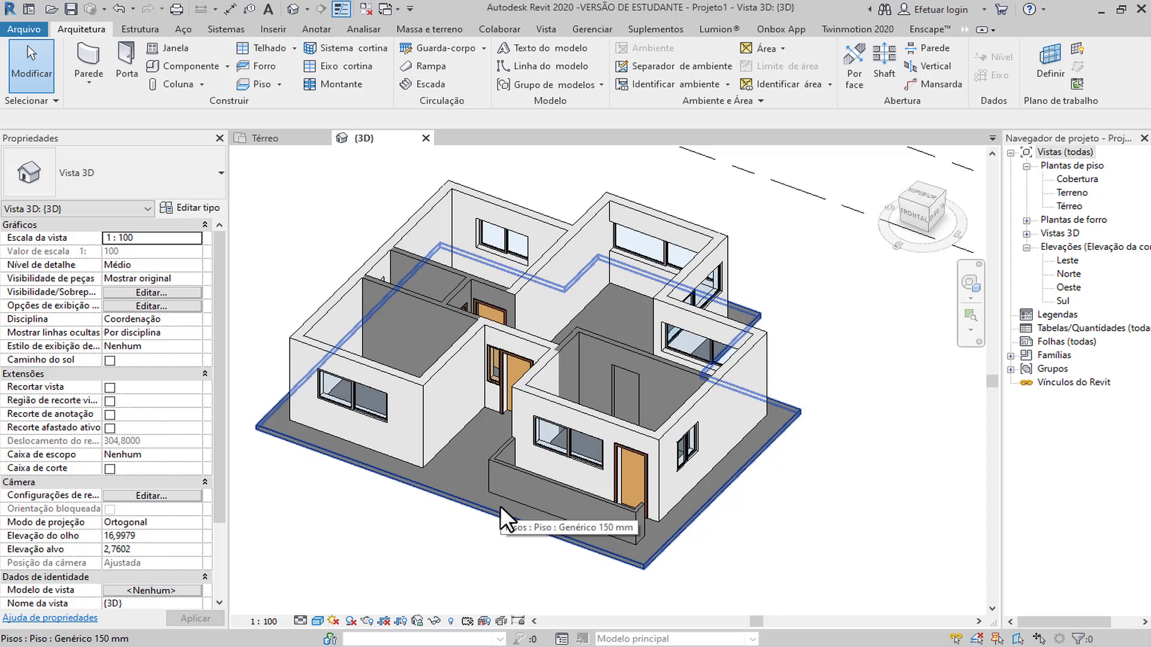
Open the material choice for the structure layer of the inner bedroom partition's type, Alvenaria 15cm.
click(417, 303)
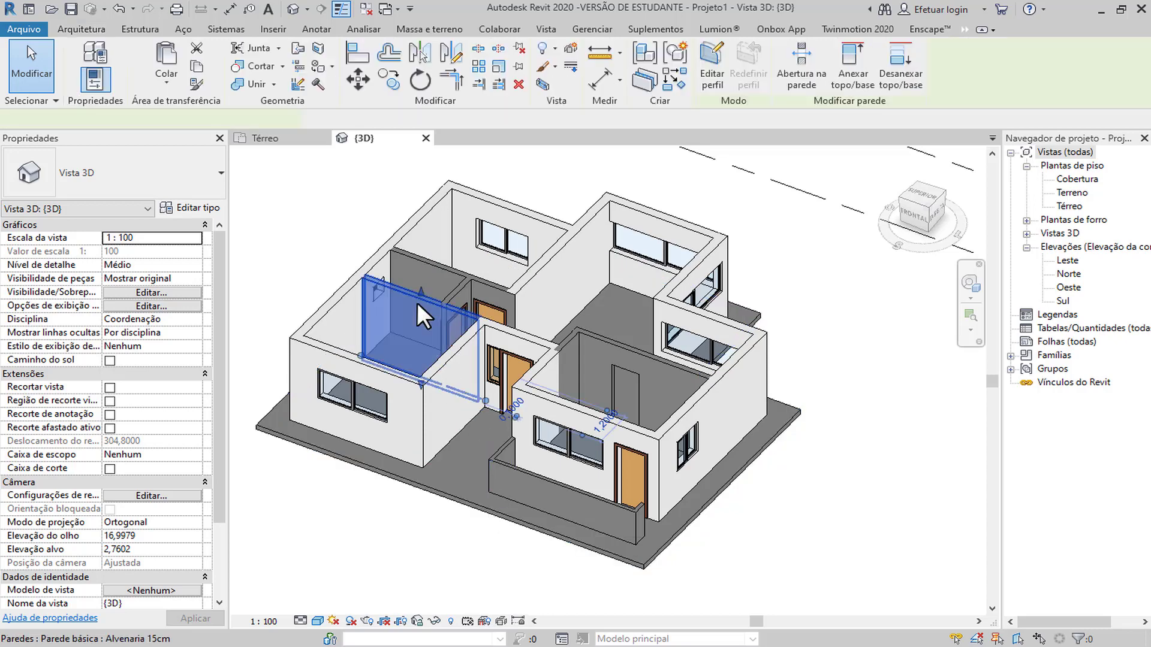
click(193, 204)
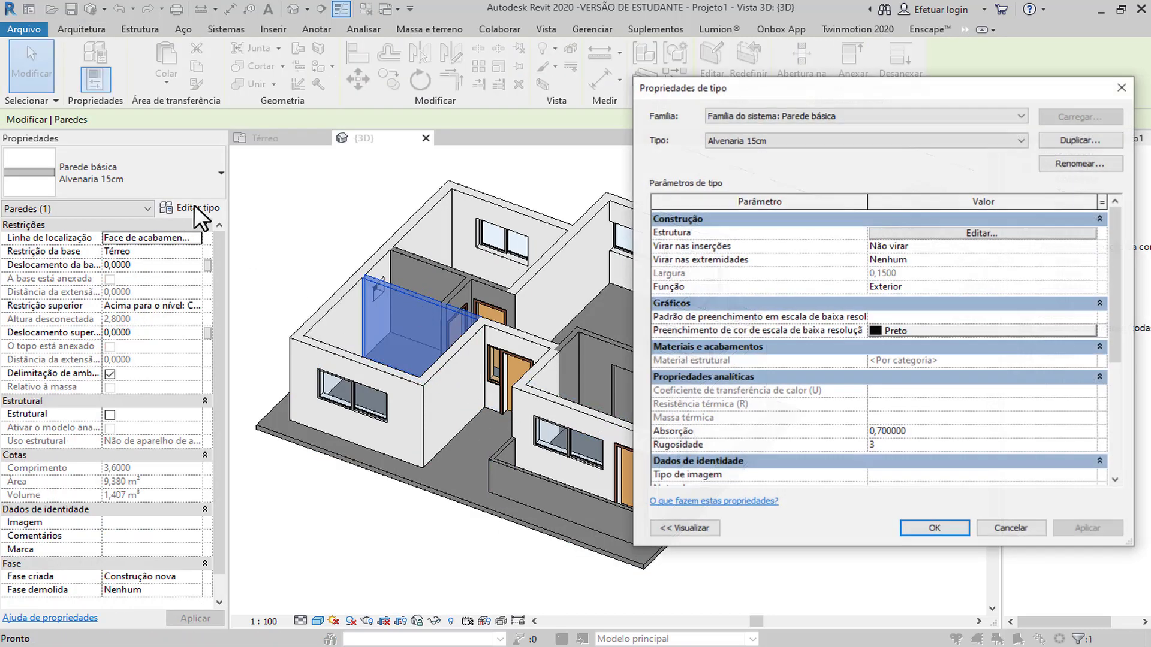
click(909, 229)
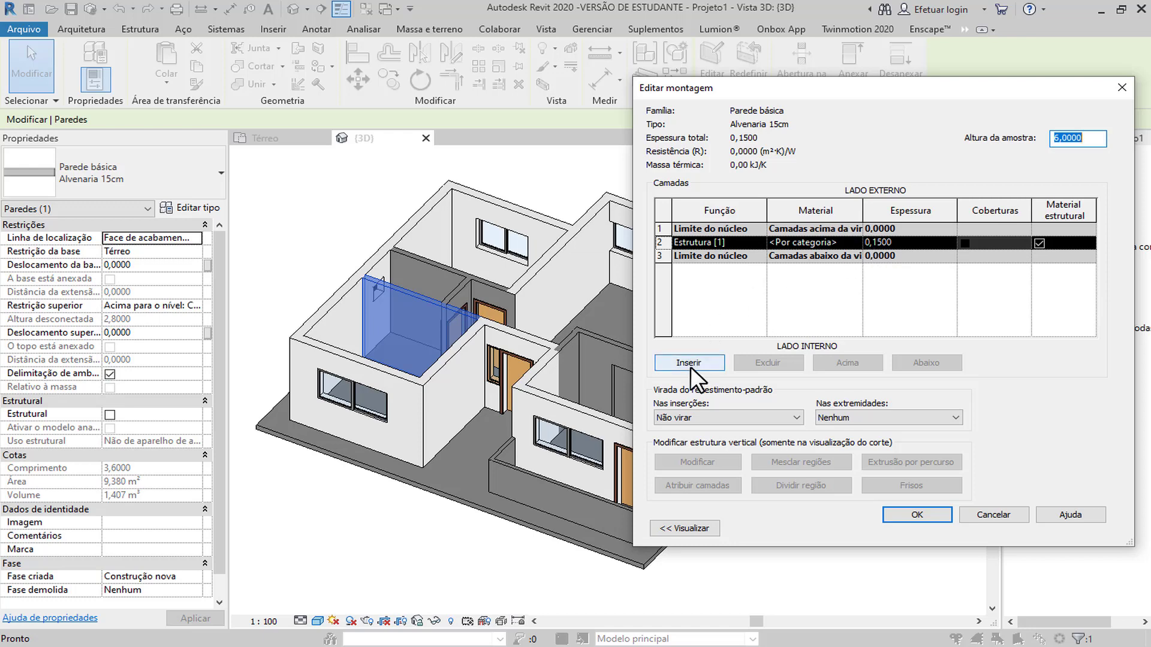
click(853, 242)
click(857, 243)
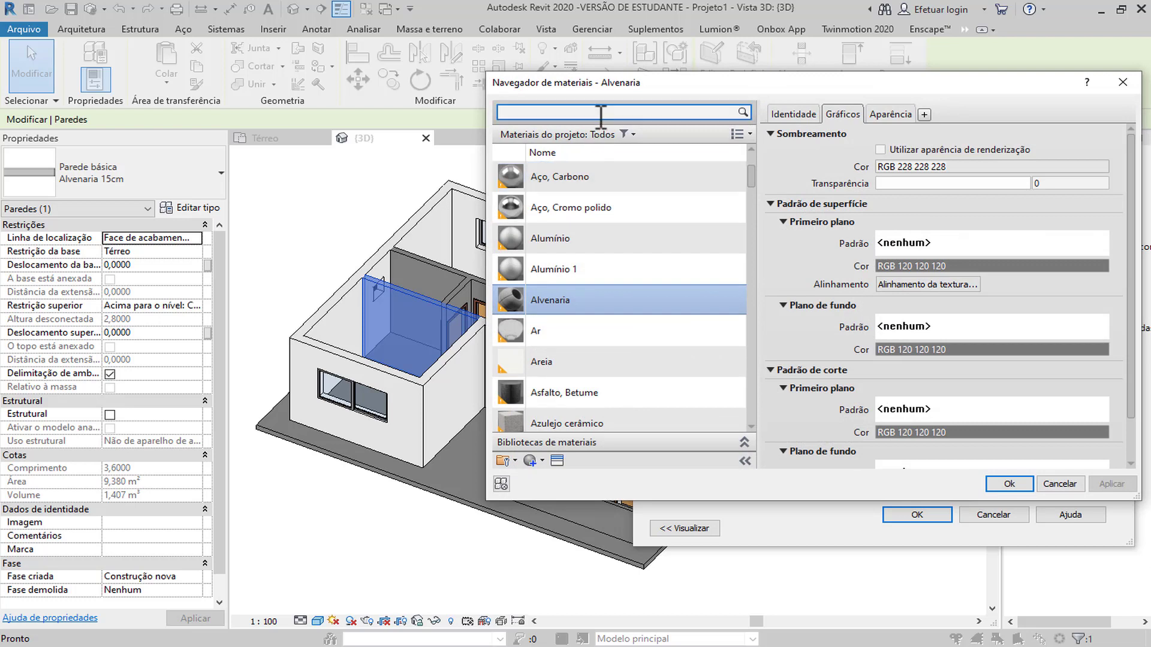
text(tejo)
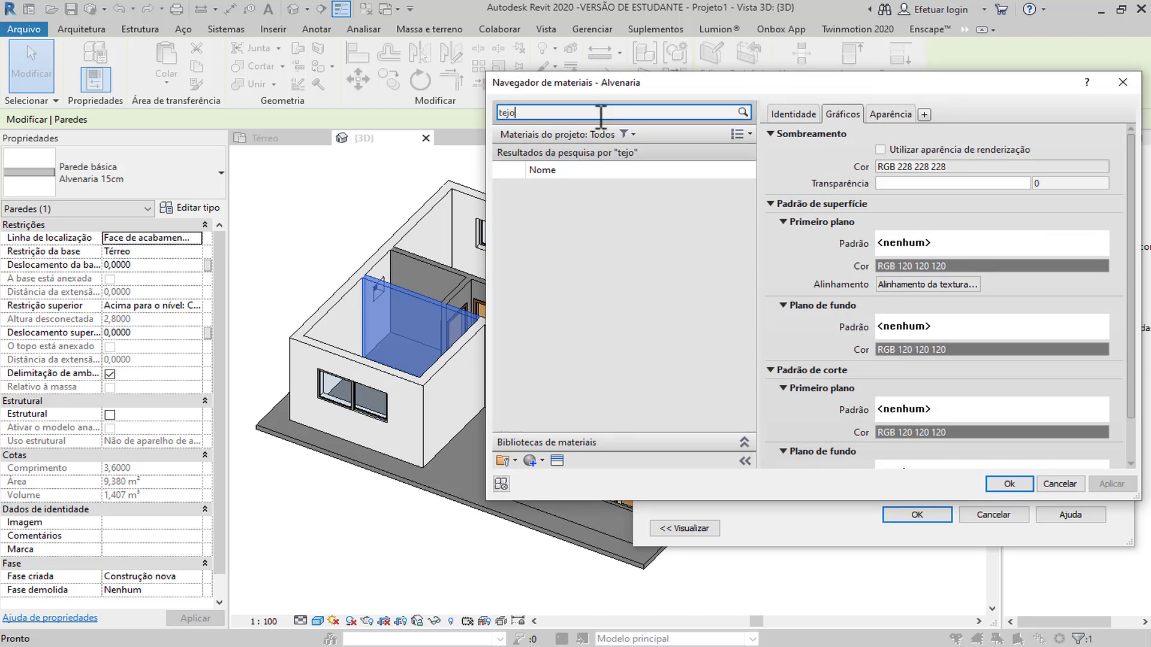
key(BackSpace)
key(BackSpace)
key(BackSpace)
key(BackSpace)
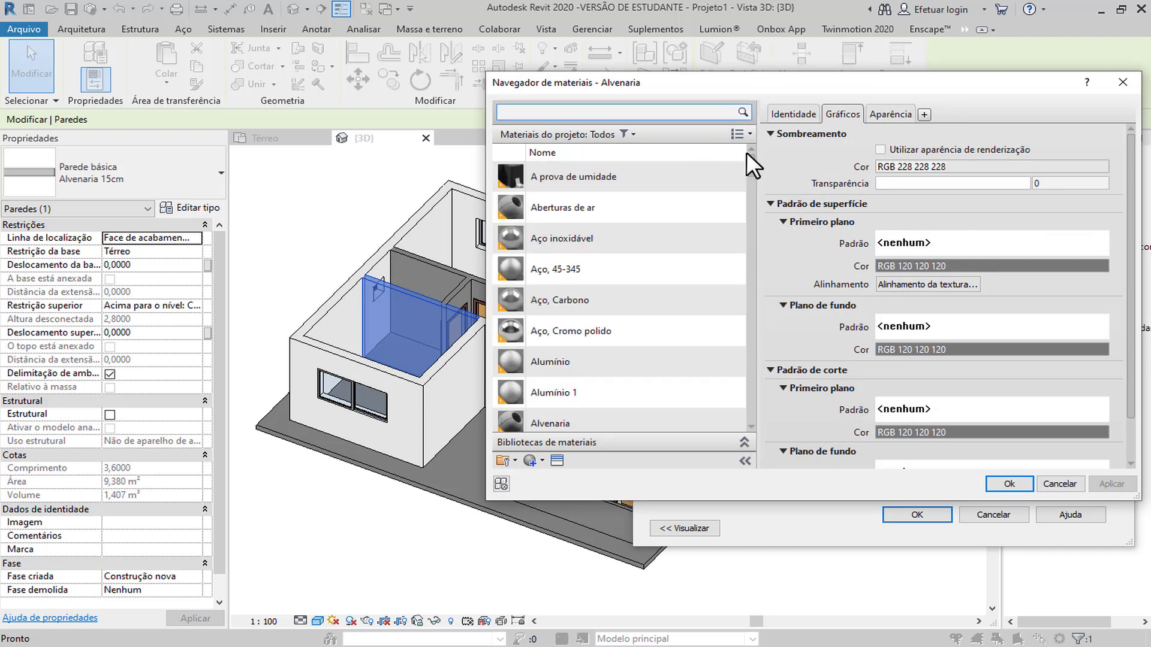
drag(750, 158, 749, 362)
Search the project materials for "tijolo" and select Tijolo, Comum for the 15 cm wall's structure layer.
click(582, 114)
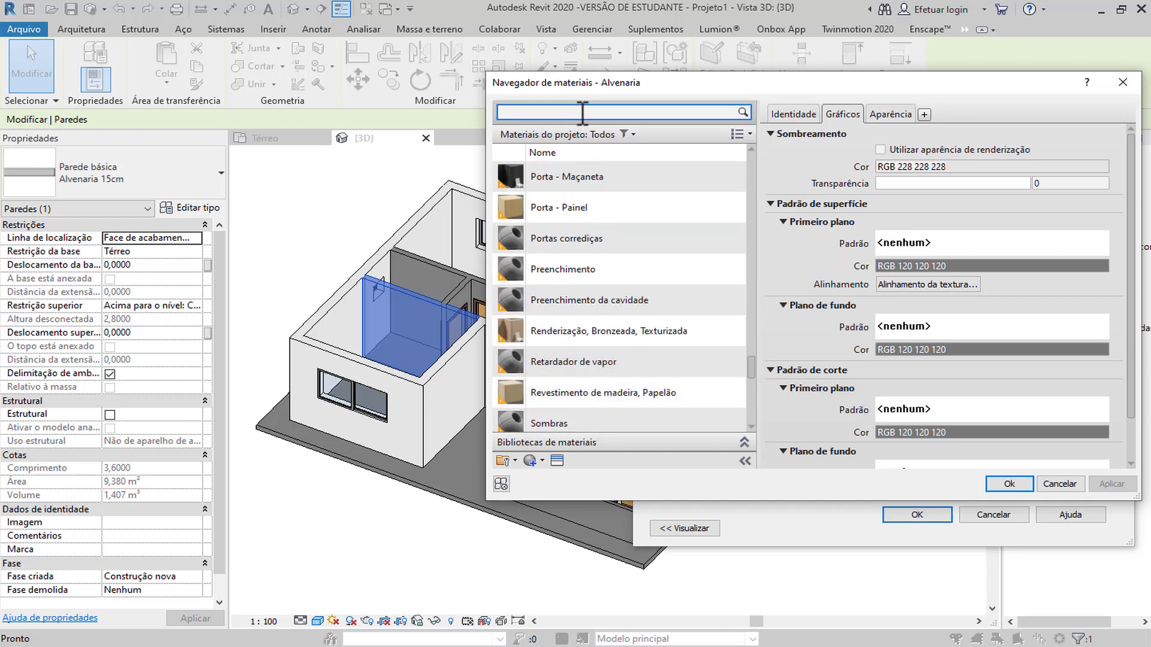
text(tijolo)
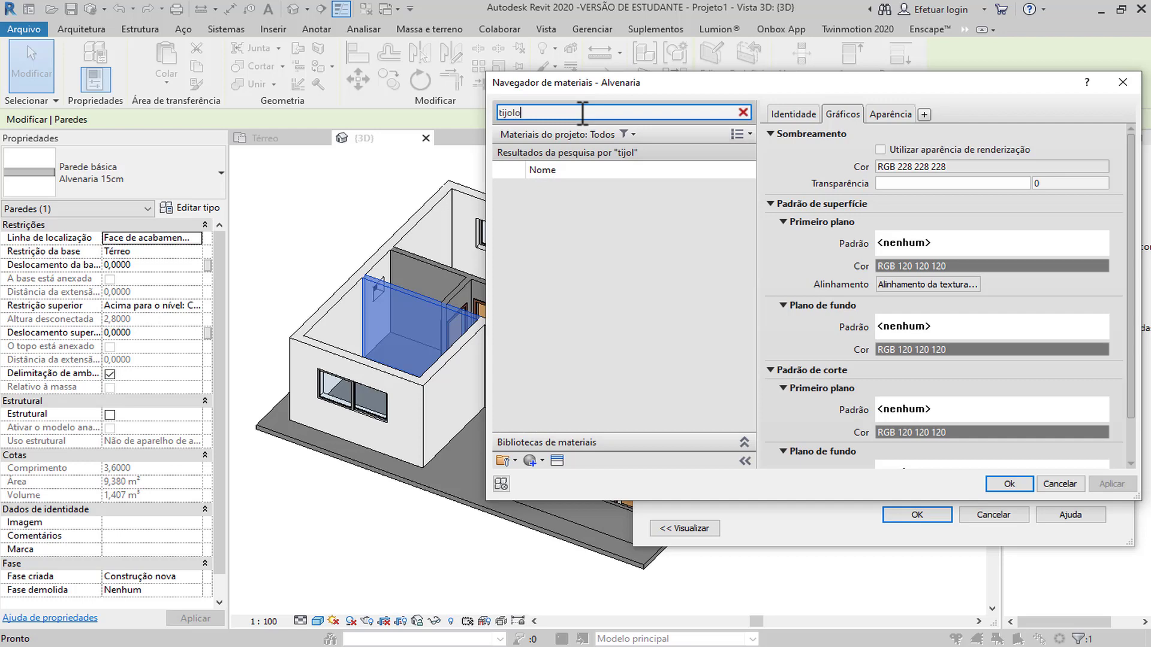
click(601, 191)
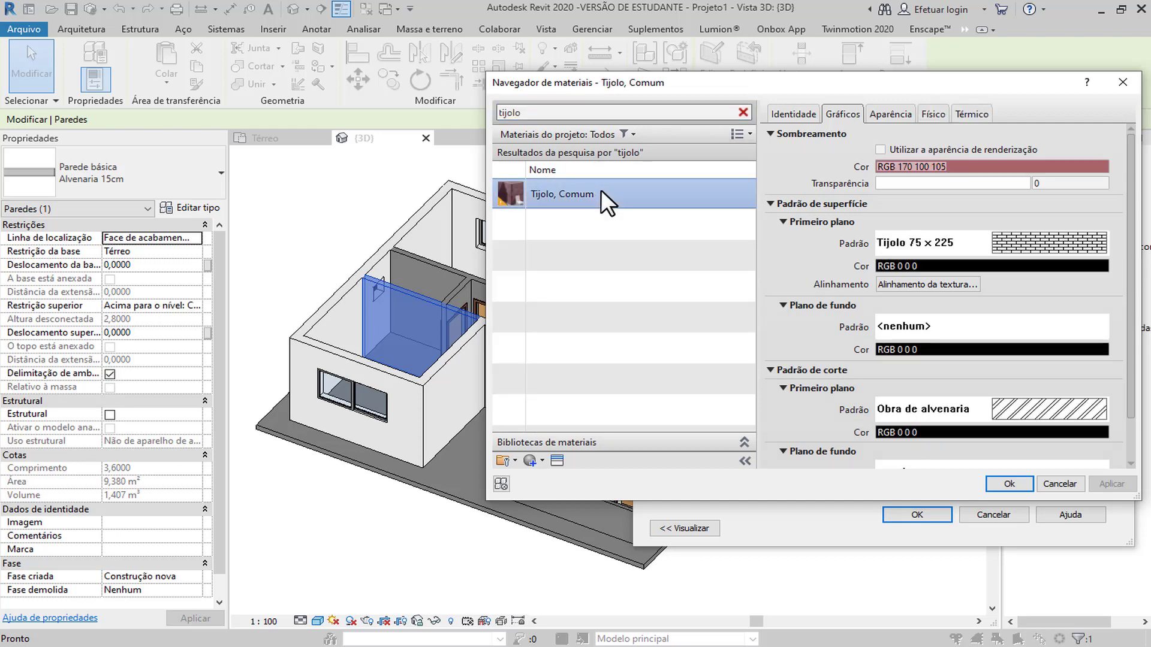
Assign Tijolo, Comum to the 15 cm wall's structure layer and set the layer's thickness to 0,09.
click(1013, 483)
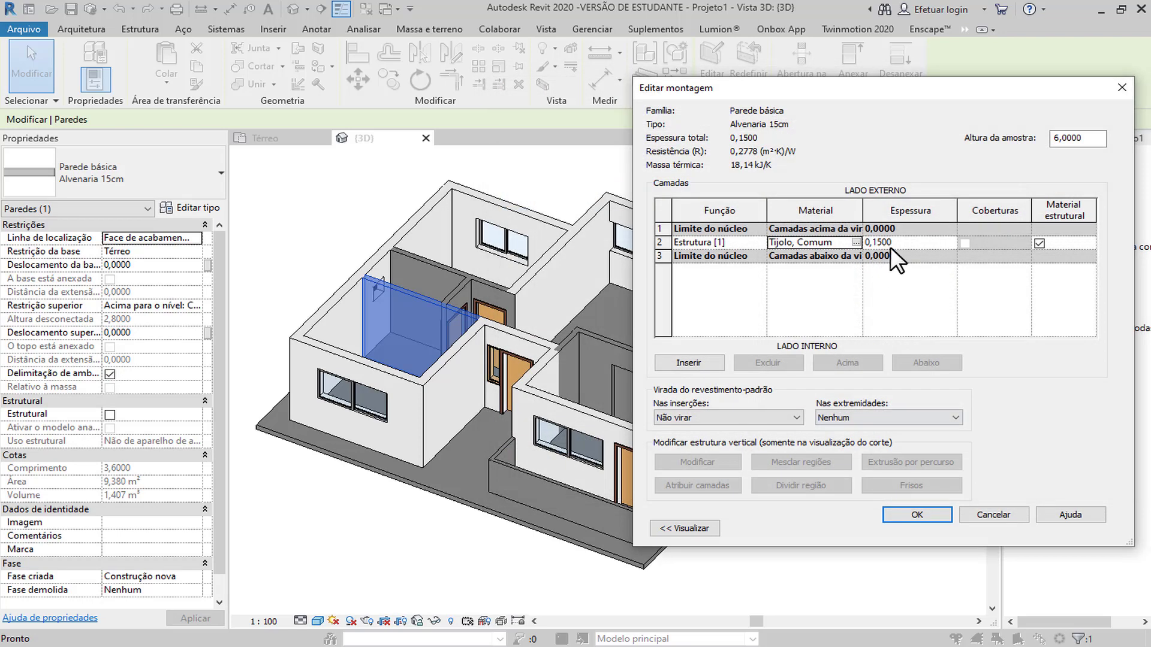
click(905, 244)
text(,09)
key(Tab)
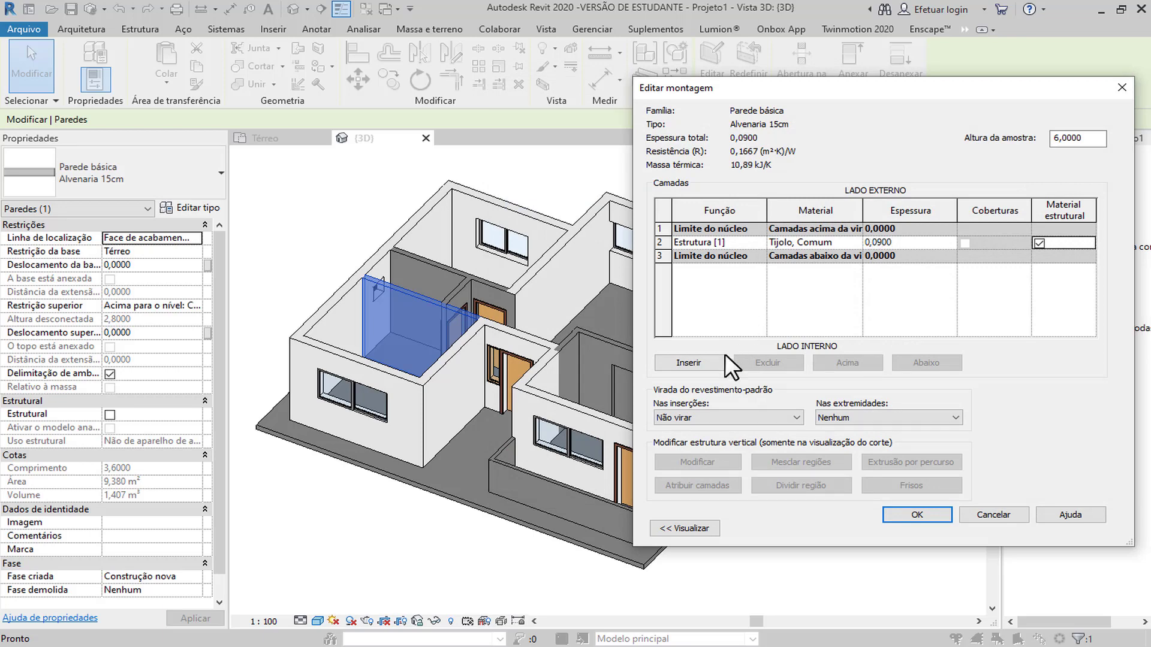
Insert a new layer on the exterior side of the brick layer and open its material choice.
click(695, 363)
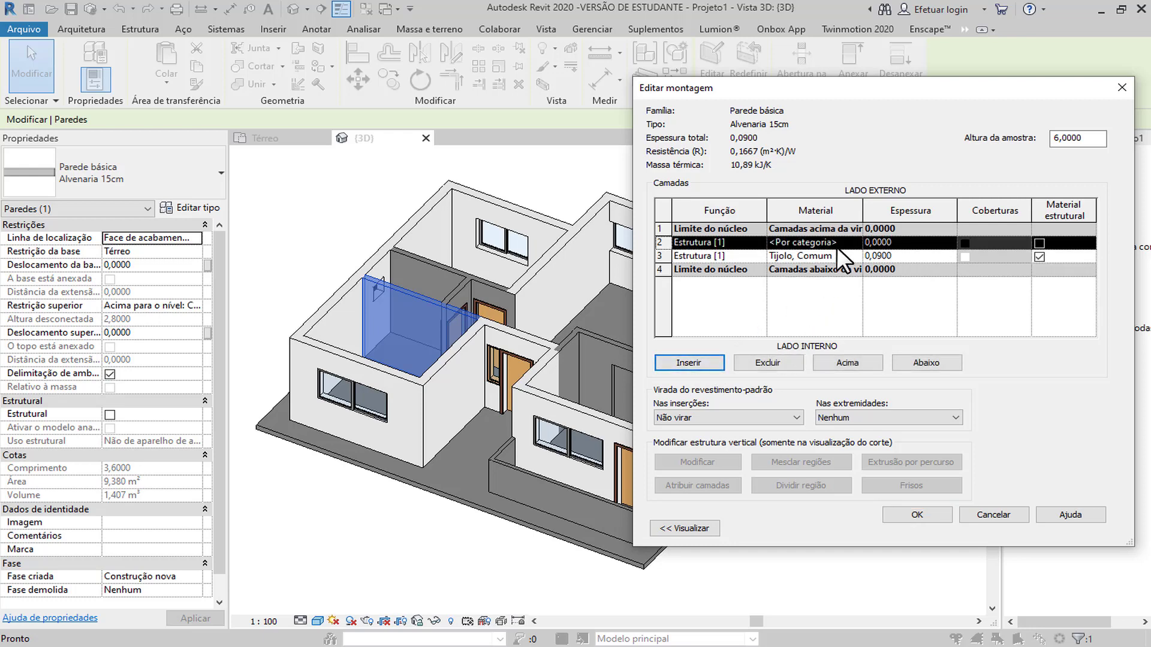
click(856, 241)
click(855, 240)
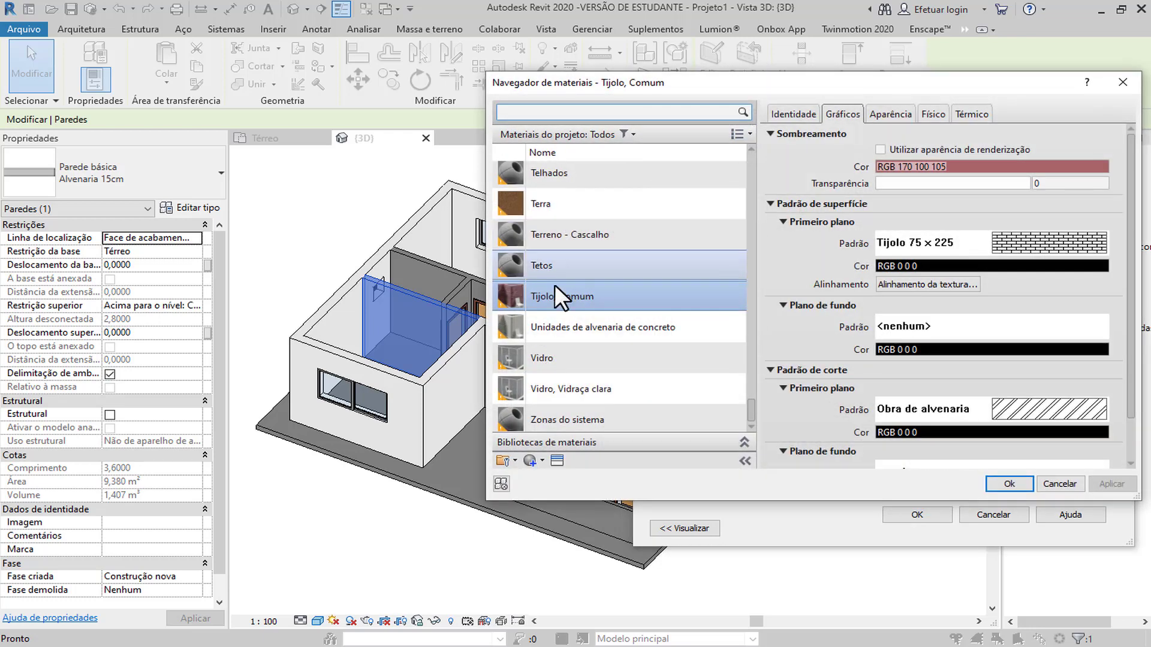
Find Concreto, Moldado in loco among the project materials and duplicate it.
click(540, 460)
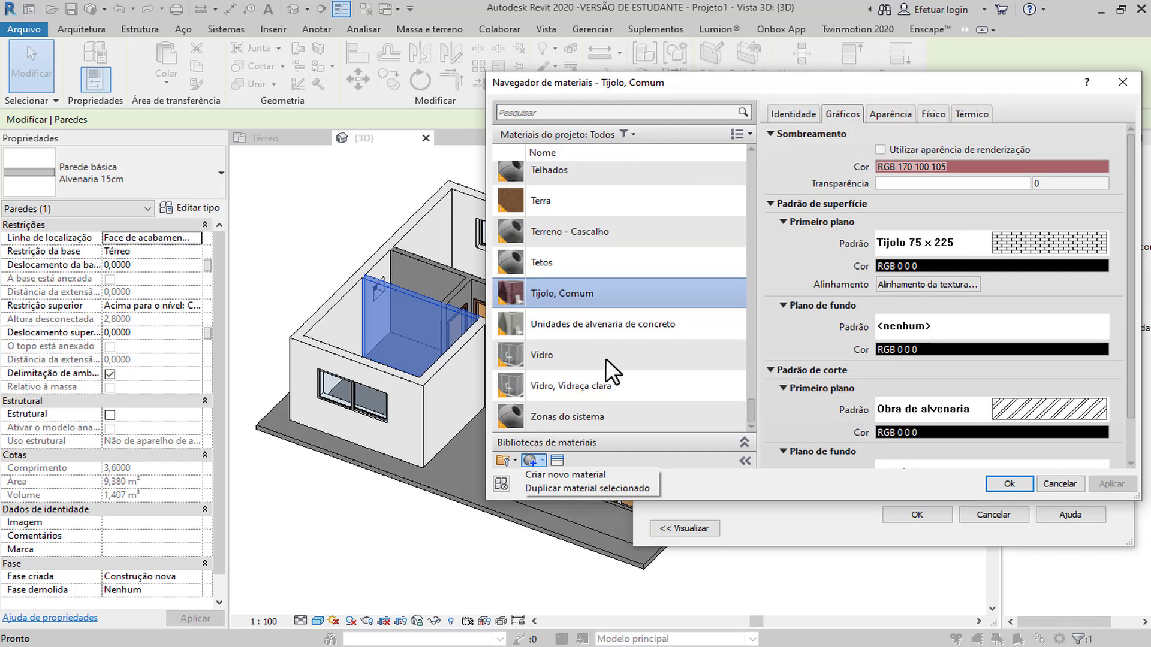
click(747, 412)
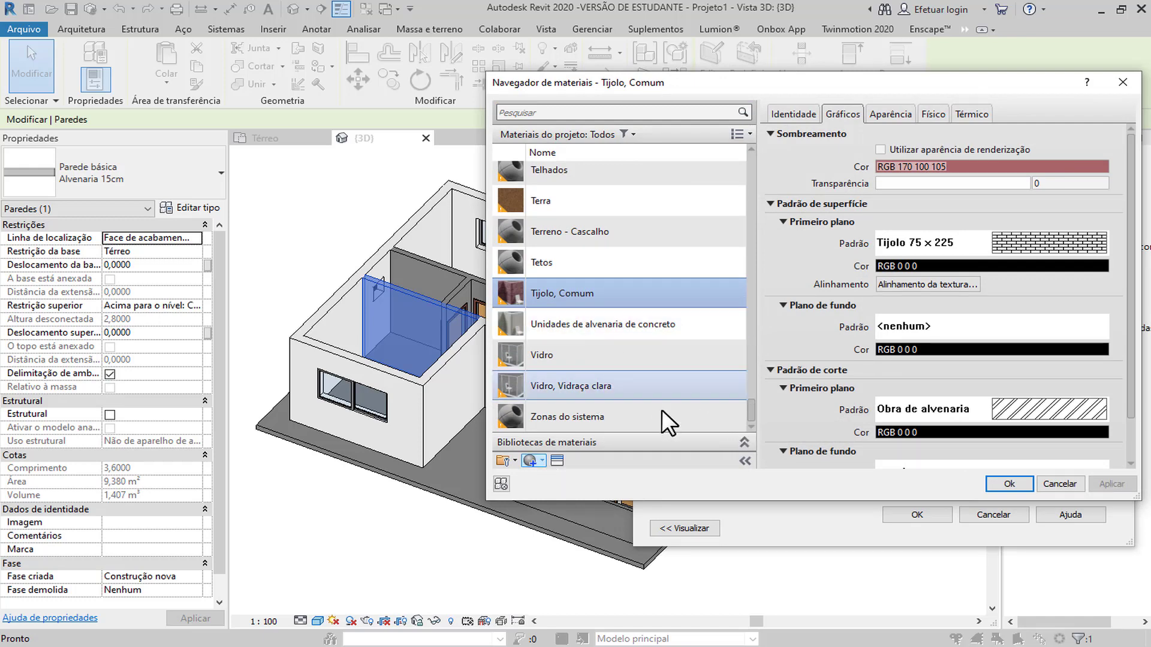
scroll(600, 313, up, 15)
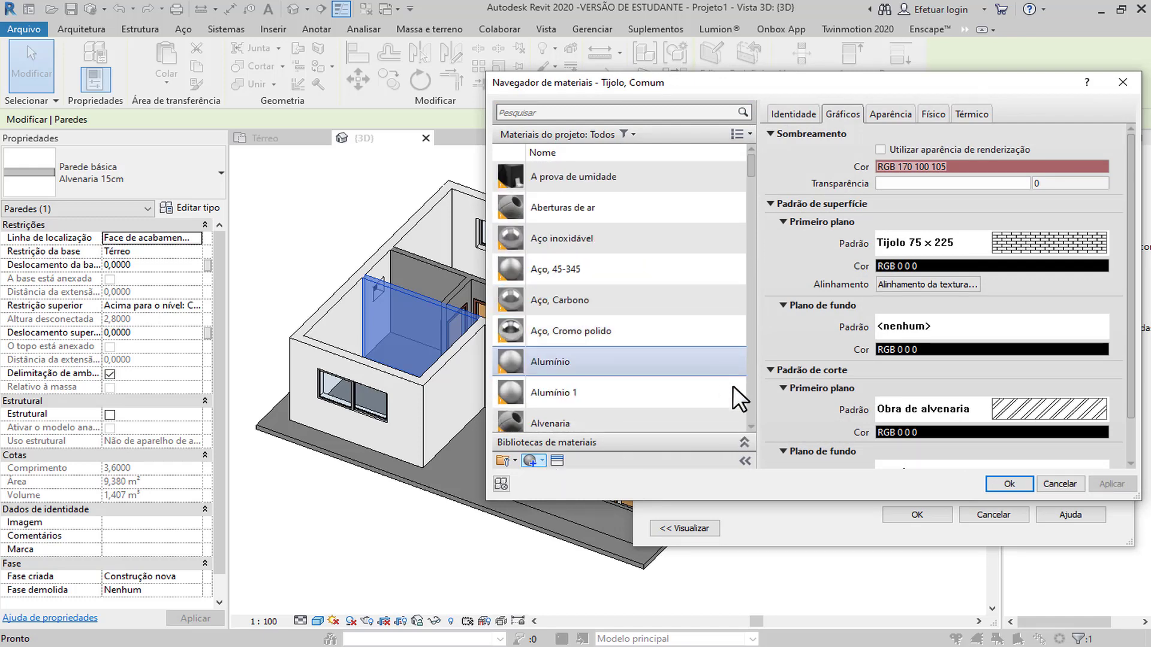
scroll(539, 302, down, 5)
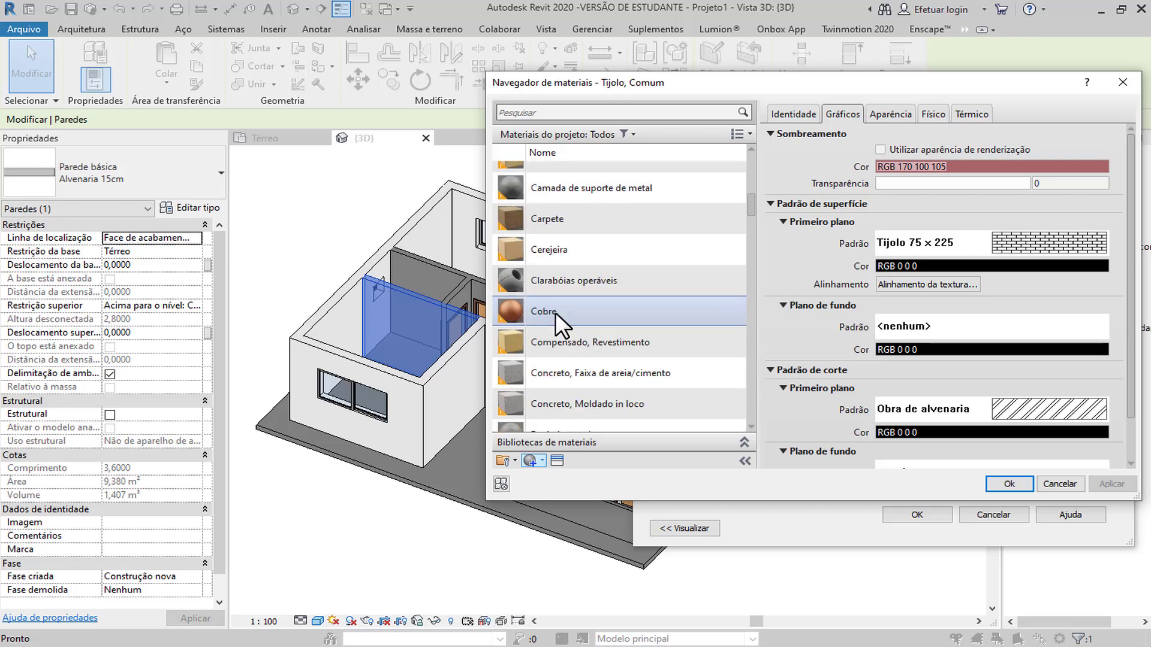
scroll(555, 311, down, 2)
click(627, 218)
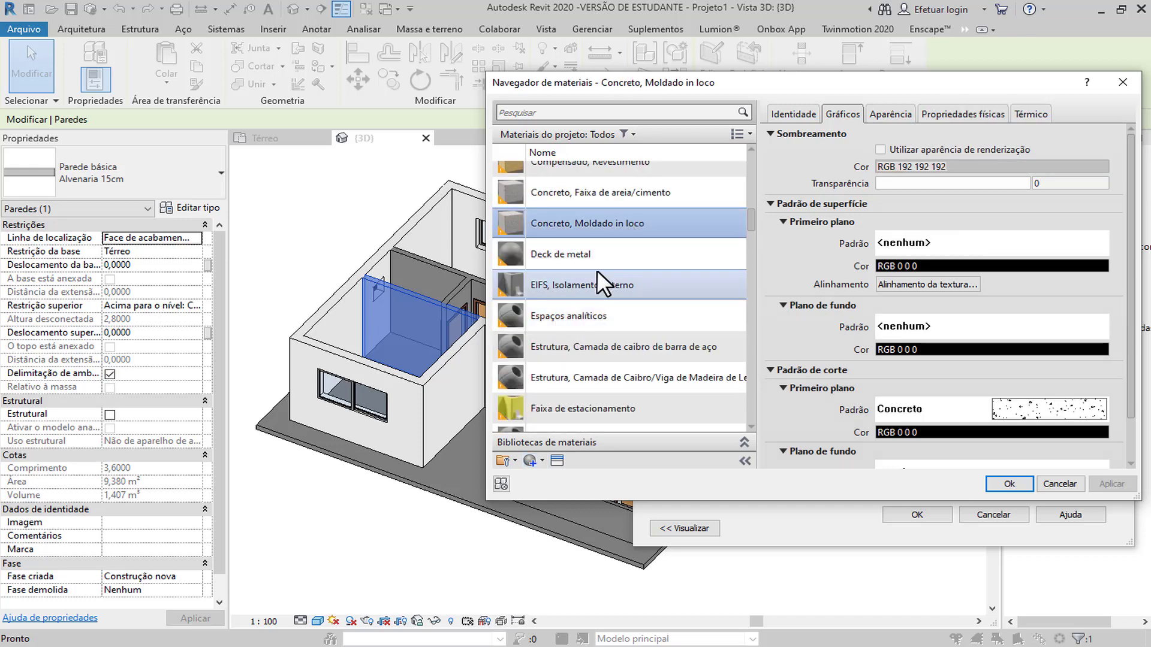
scroll(593, 324, down, 1)
click(531, 459)
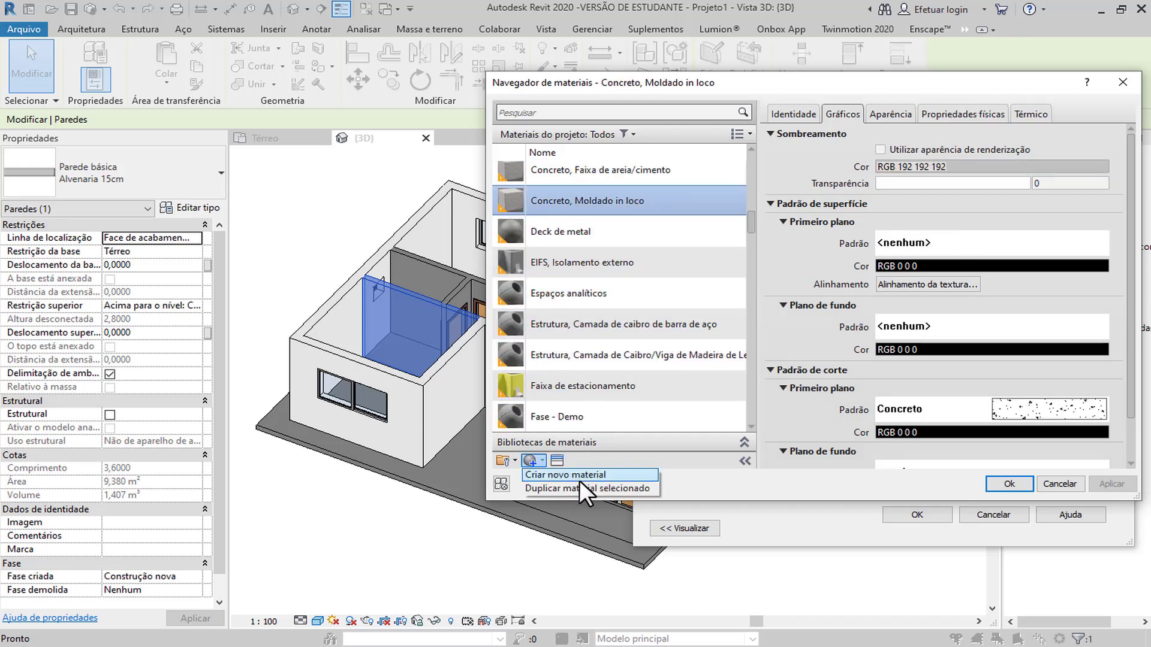
click(585, 488)
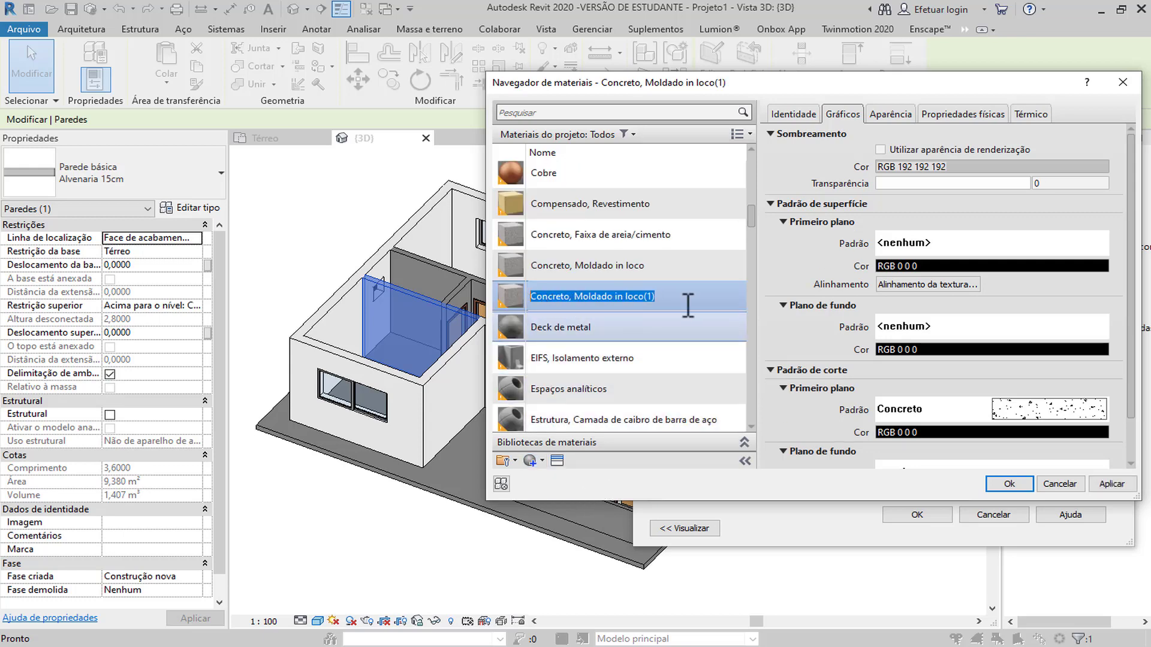
Name the duplicated concrete material Massa única and assign it to the new exterior-side layer.
text(Massa)
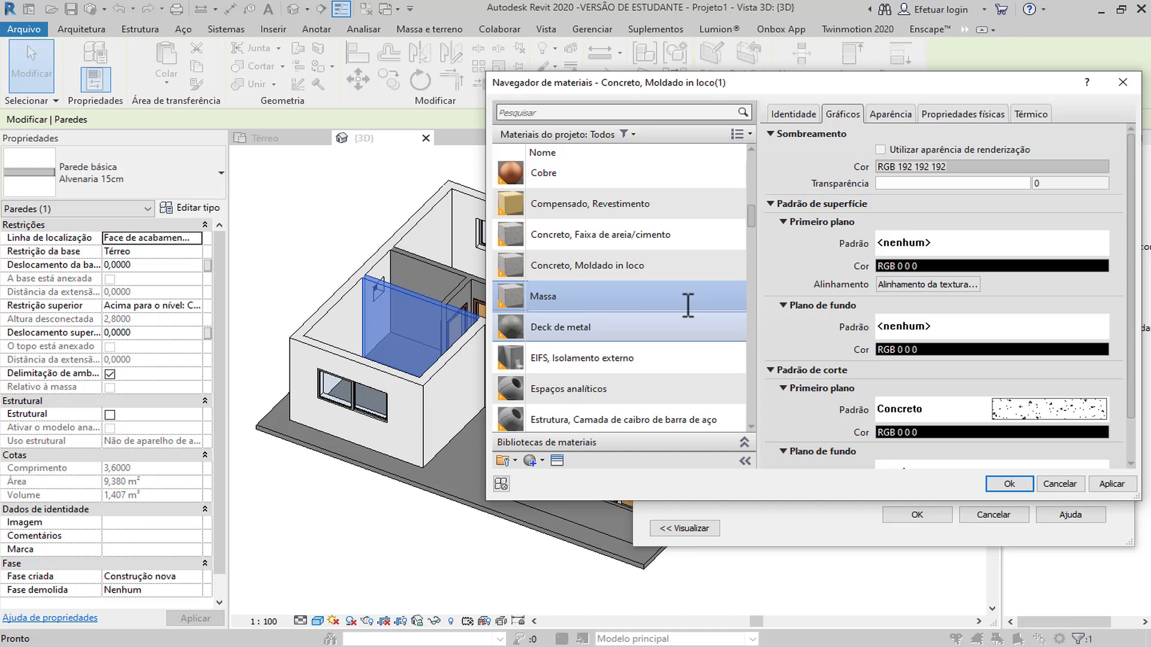
text( única)
key(Return)
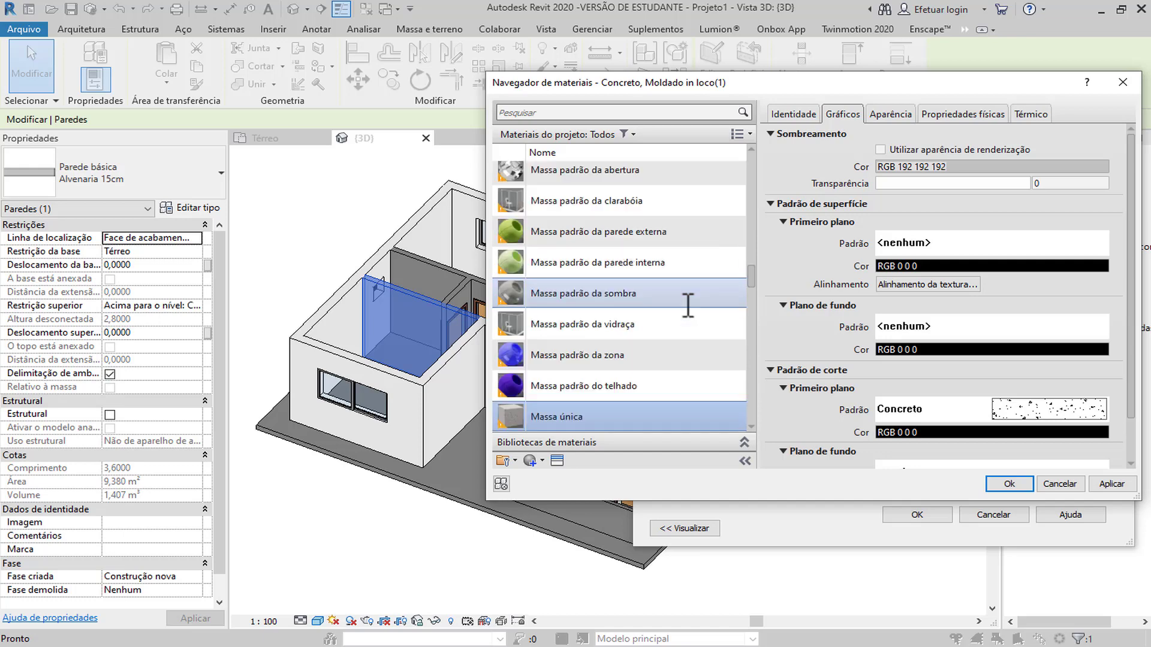
click(1020, 481)
Set the thickness of the exterior-side Massa única layer to 0,02.
click(914, 241)
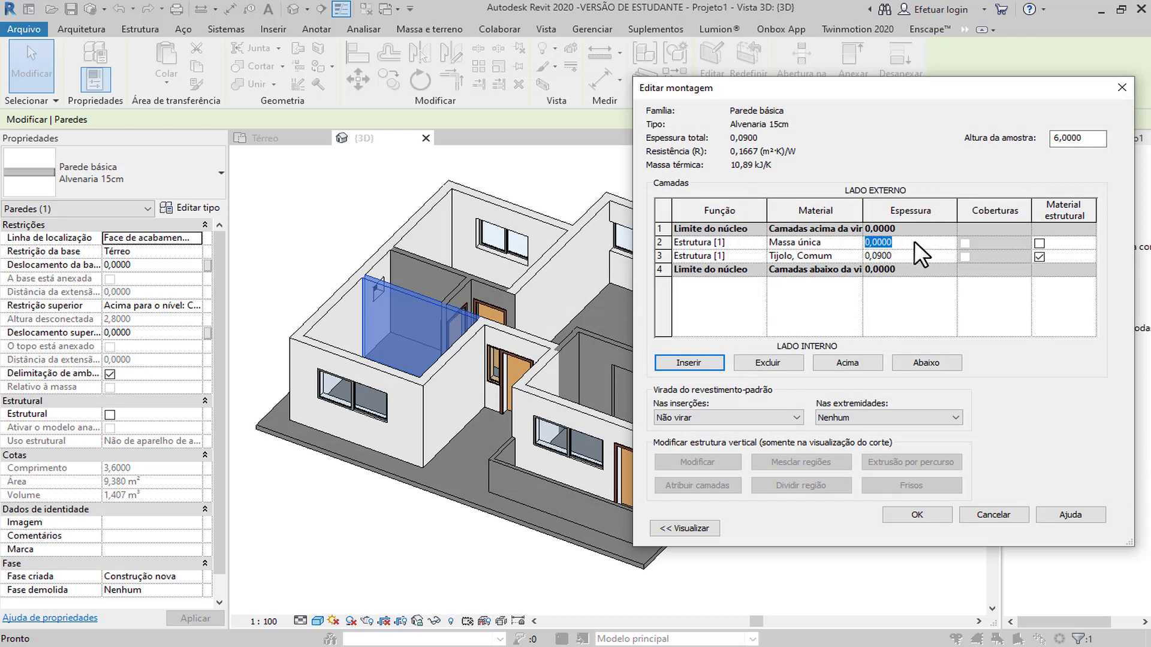
text(0,02)
key(Tab)
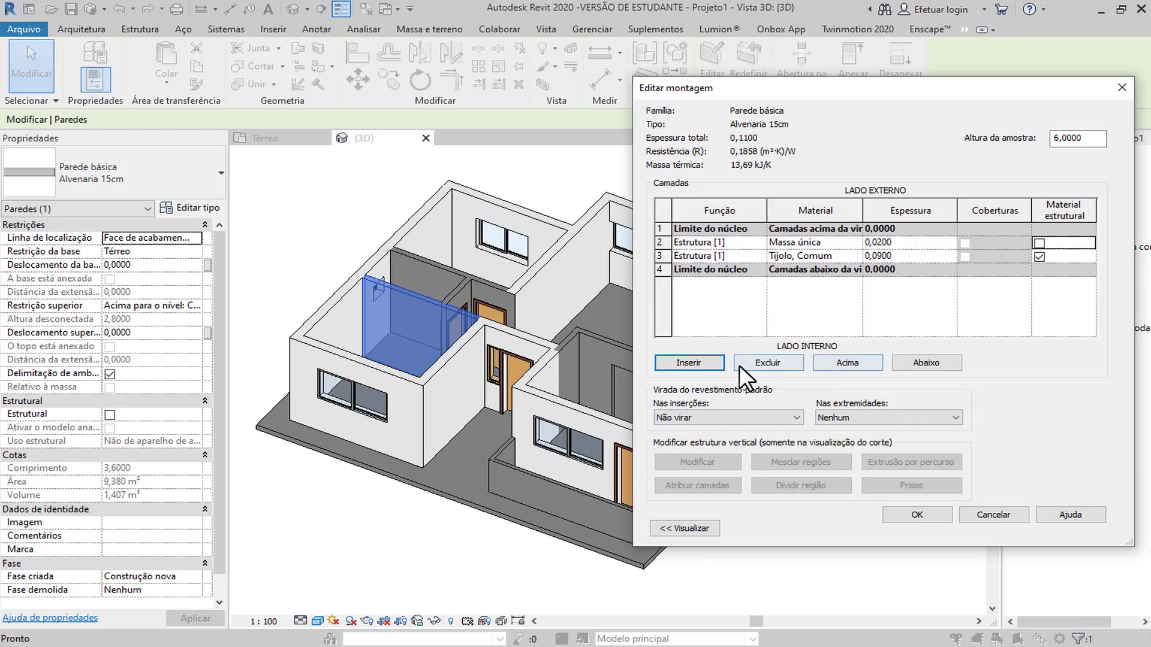
Insert another layer and move it to the interior side of the brick layer.
click(706, 360)
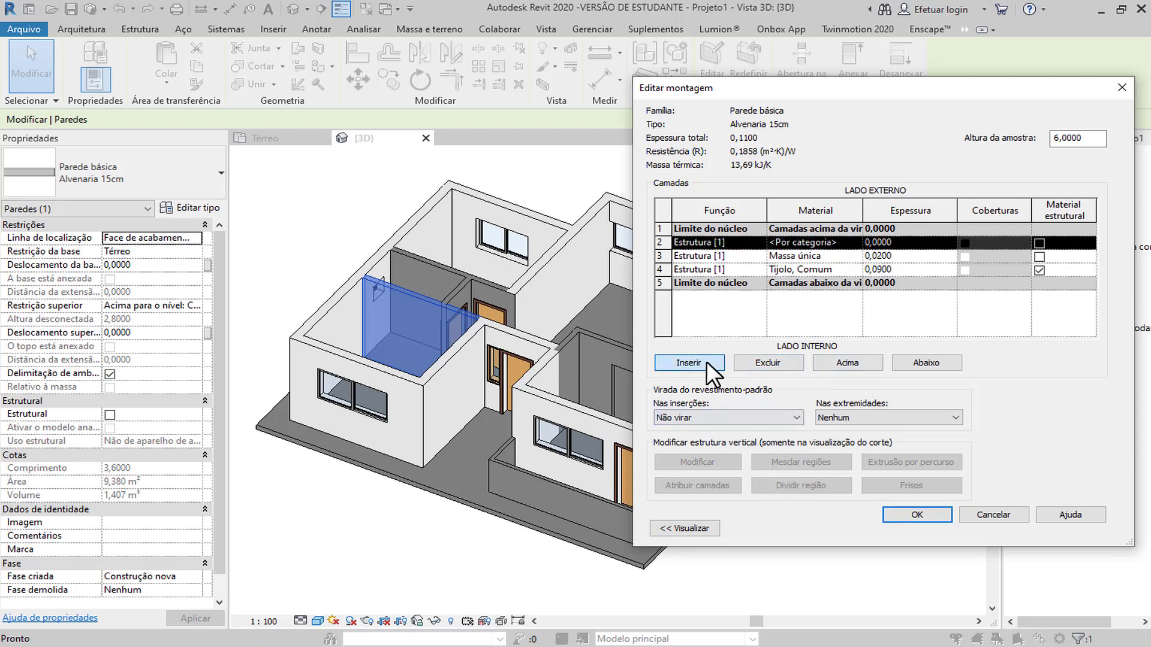
click(920, 362)
click(919, 361)
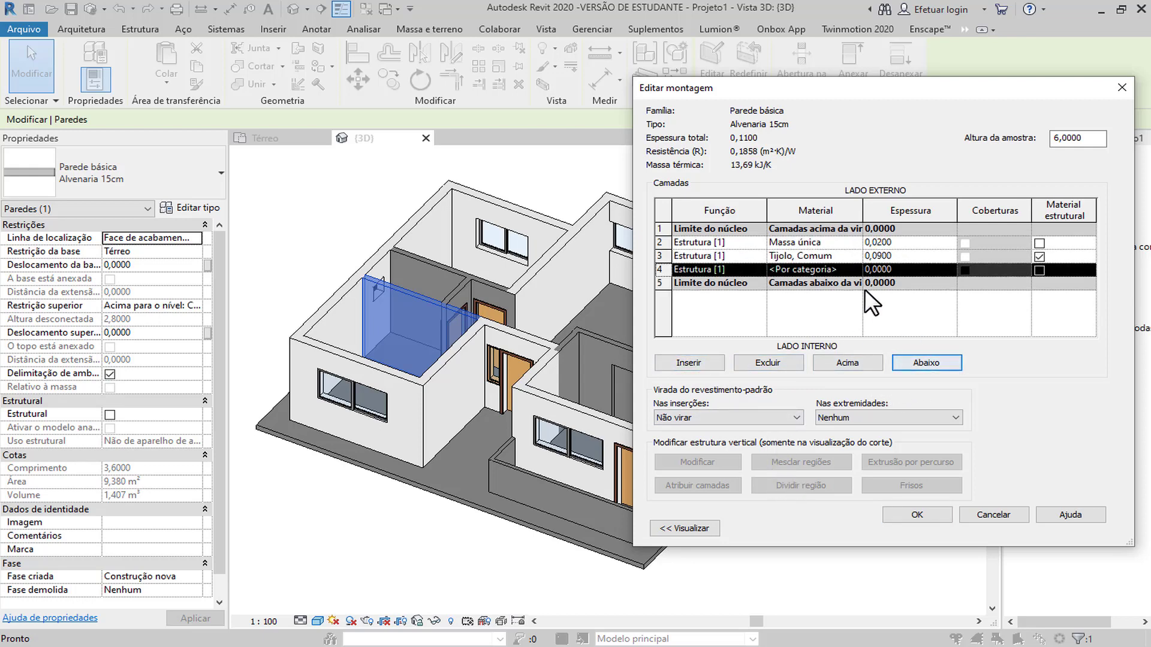
Assign Massa única to the layer on the interior side of the brick and set its thickness to 0,02.
click(840, 243)
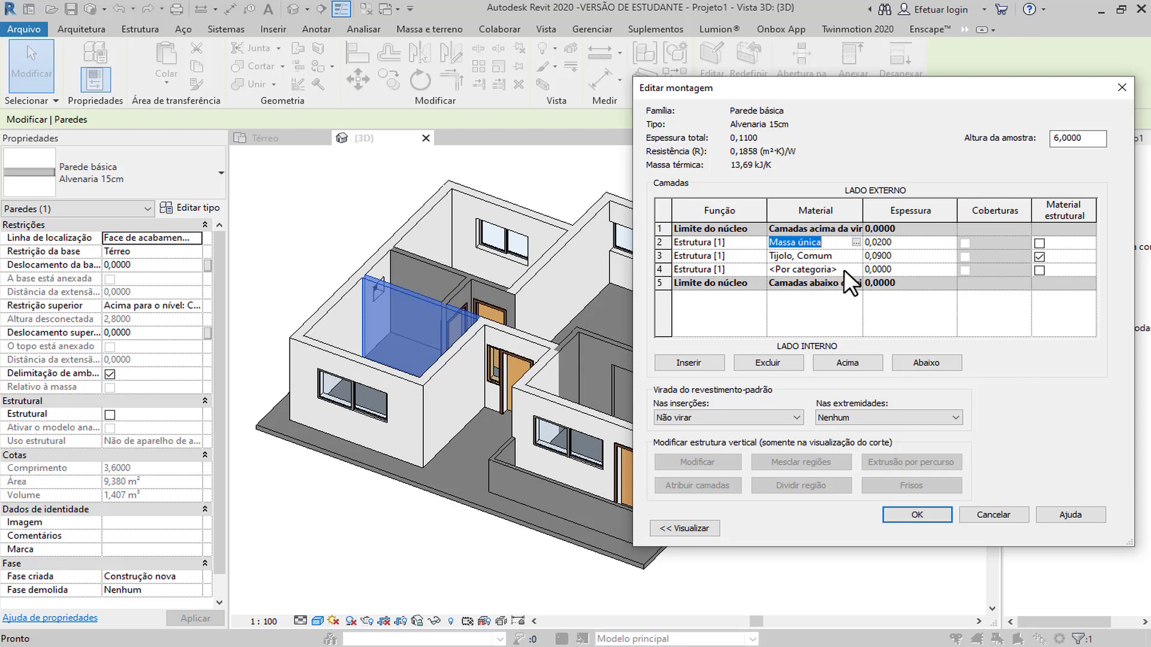
click(843, 268)
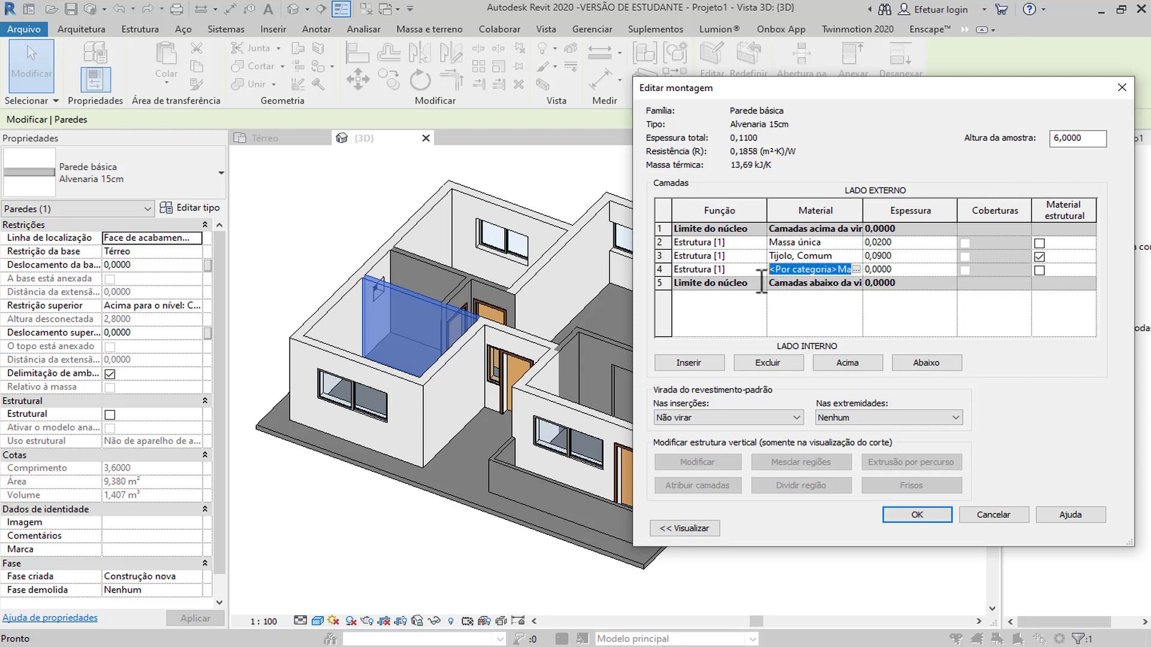
text(a)
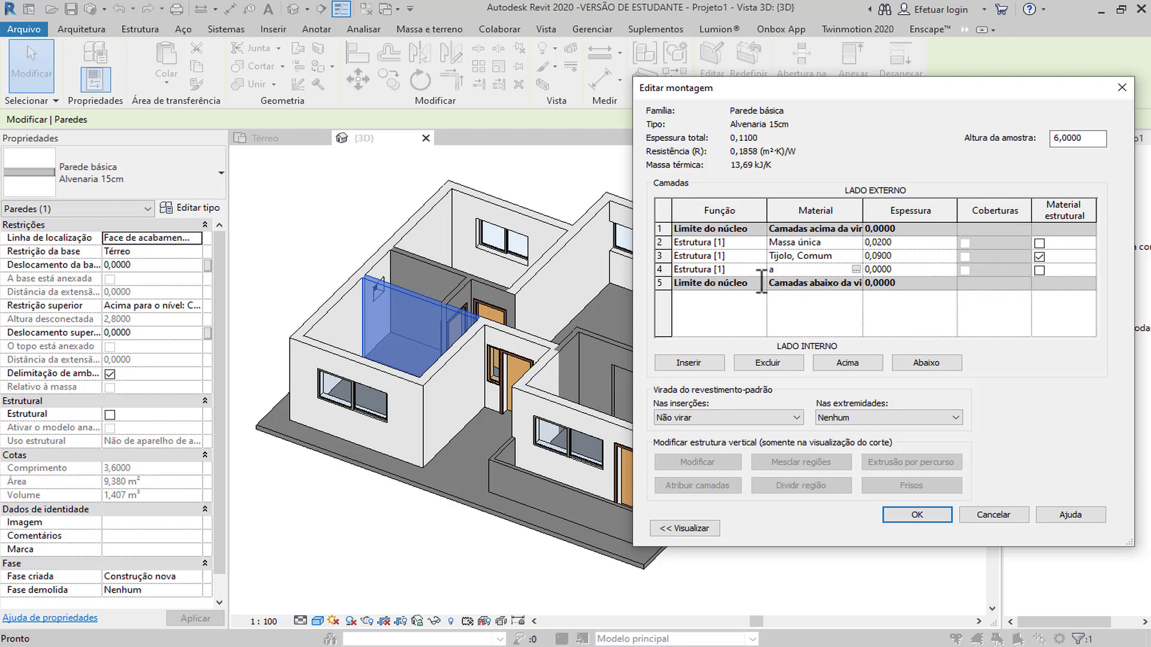
click(801, 258)
click(683, 334)
key(Escape)
click(915, 271)
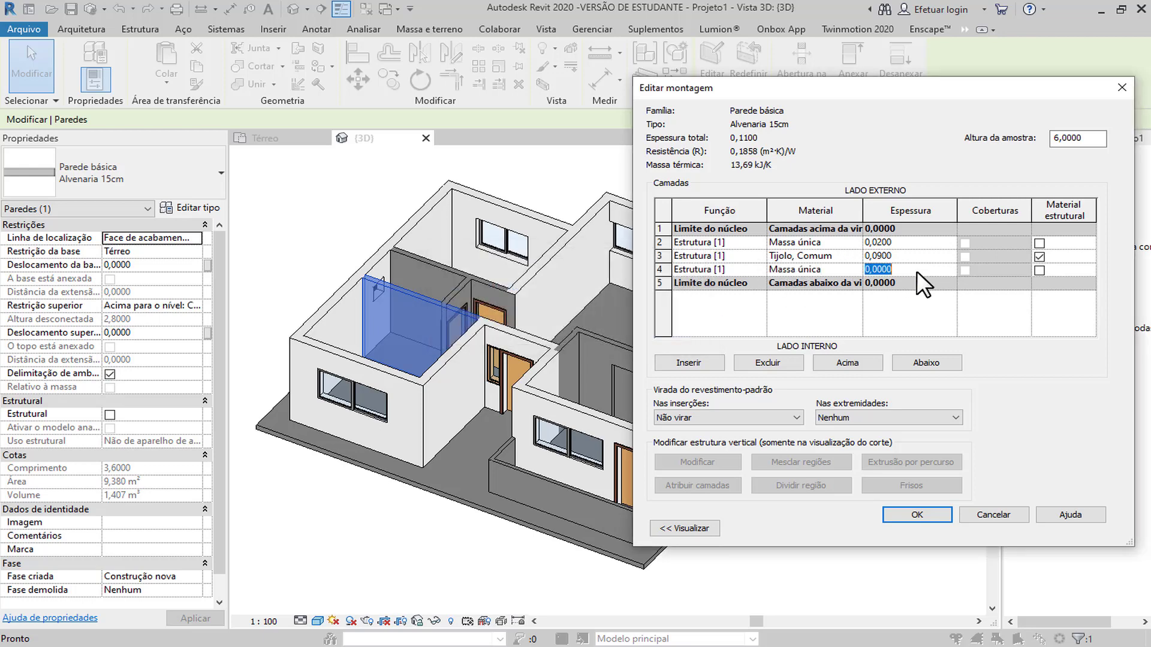
text(0,02)
key(Tab)
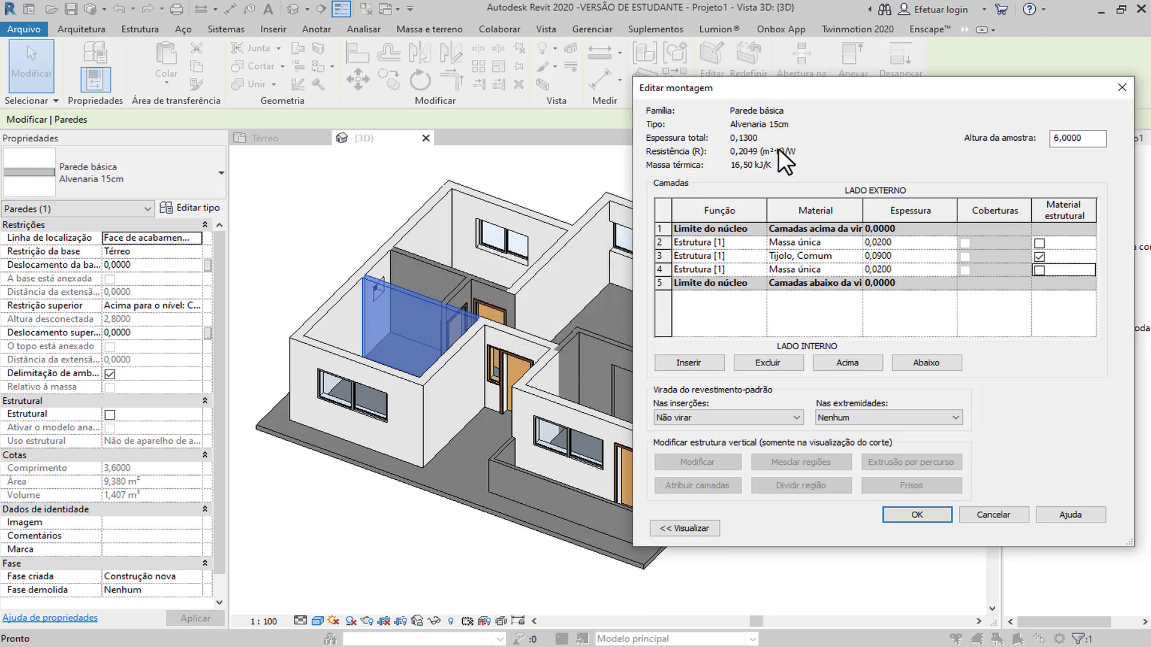
Insert a layer outside the exterior-side Massa única layer and open its material choice.
click(907, 255)
click(700, 362)
click(838, 362)
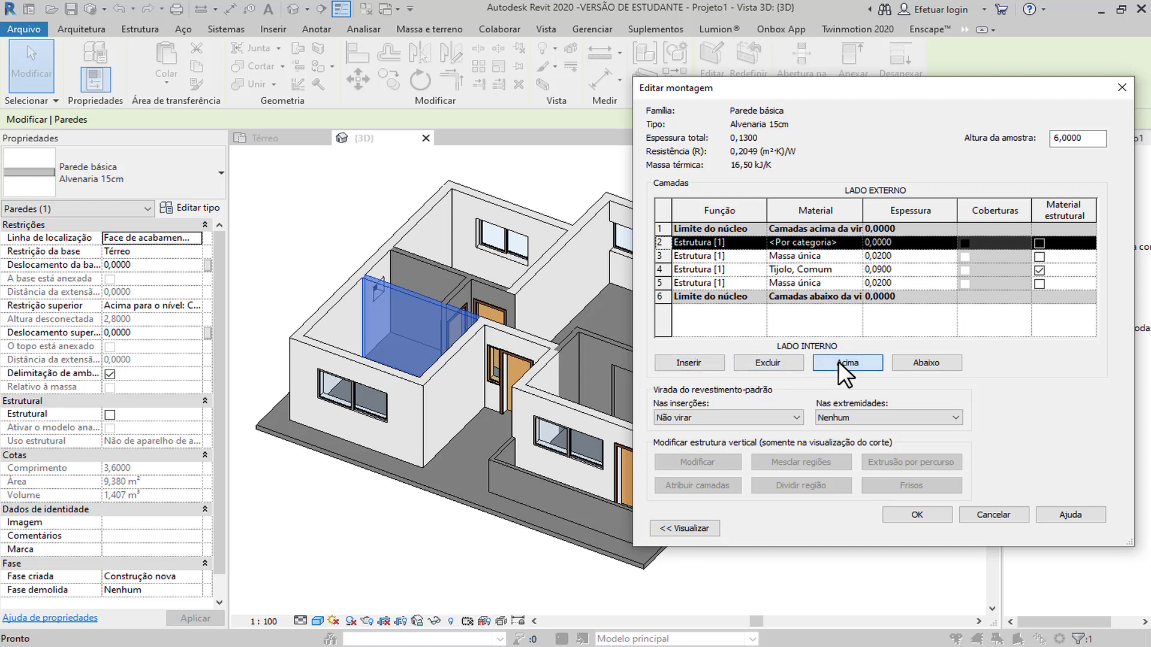
click(849, 240)
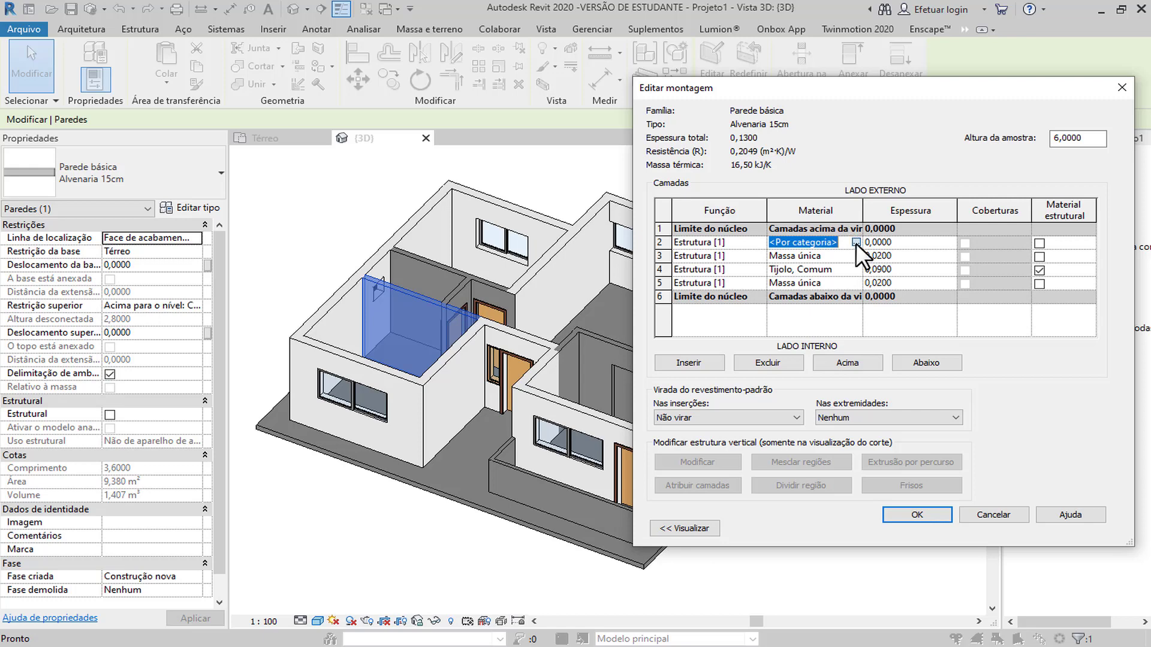
click(854, 243)
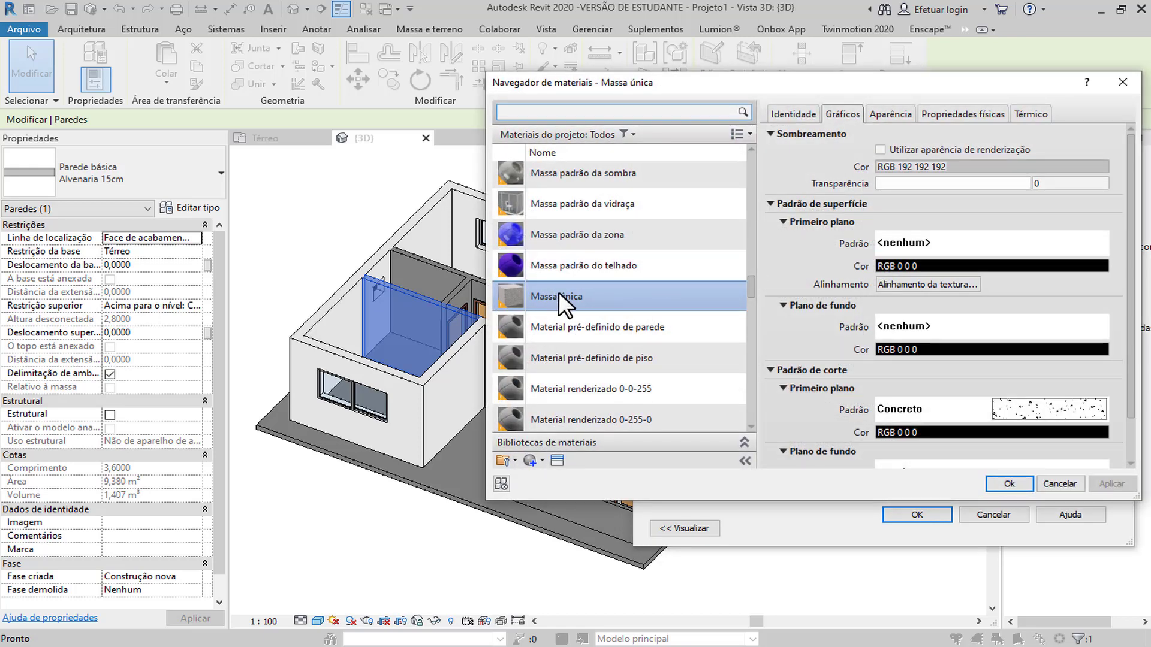
Search the project materials for "gesso" and select Placa de gesso de parede.
scroll(559, 293, up, 1)
click(608, 113)
text(gesso)
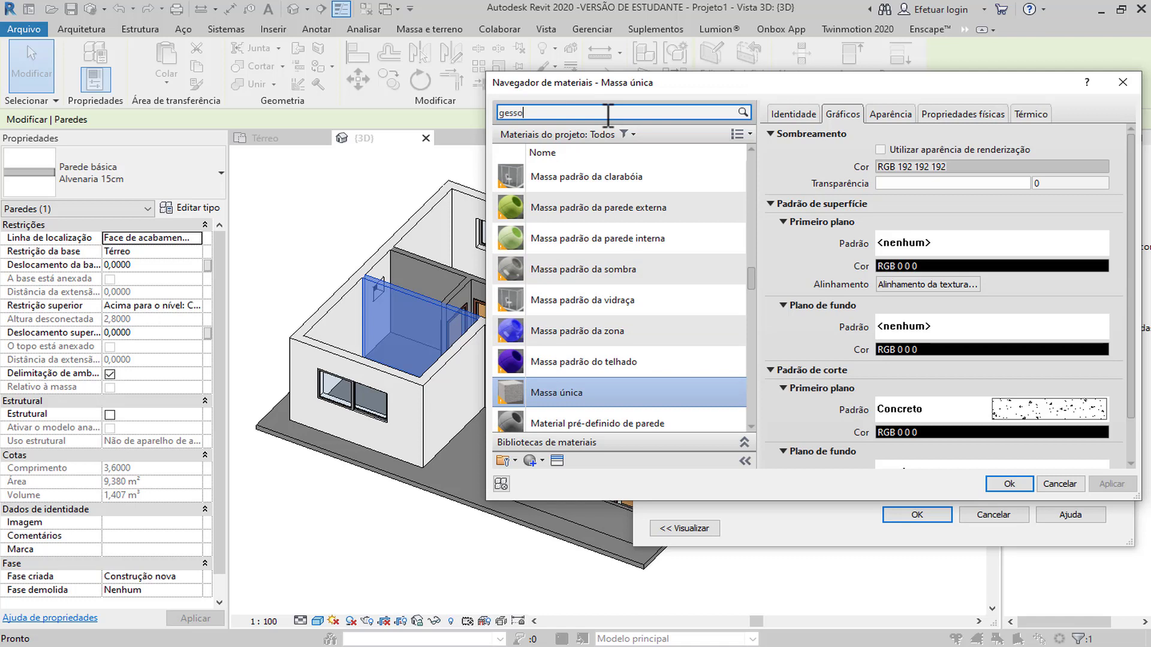
key(Return)
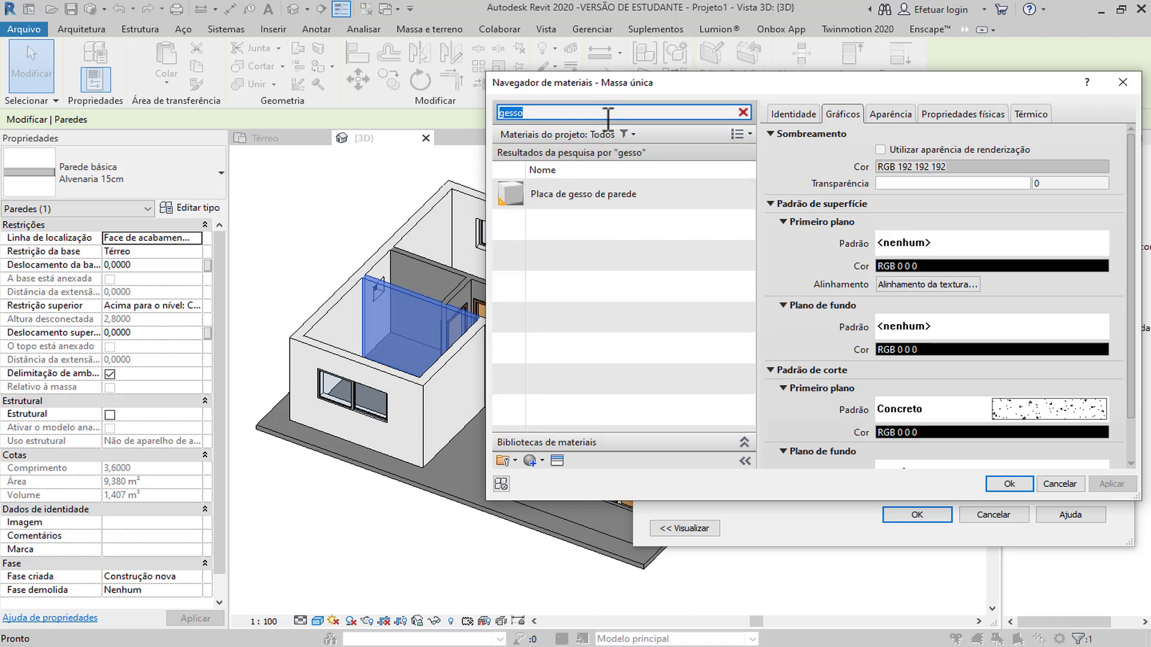
click(613, 192)
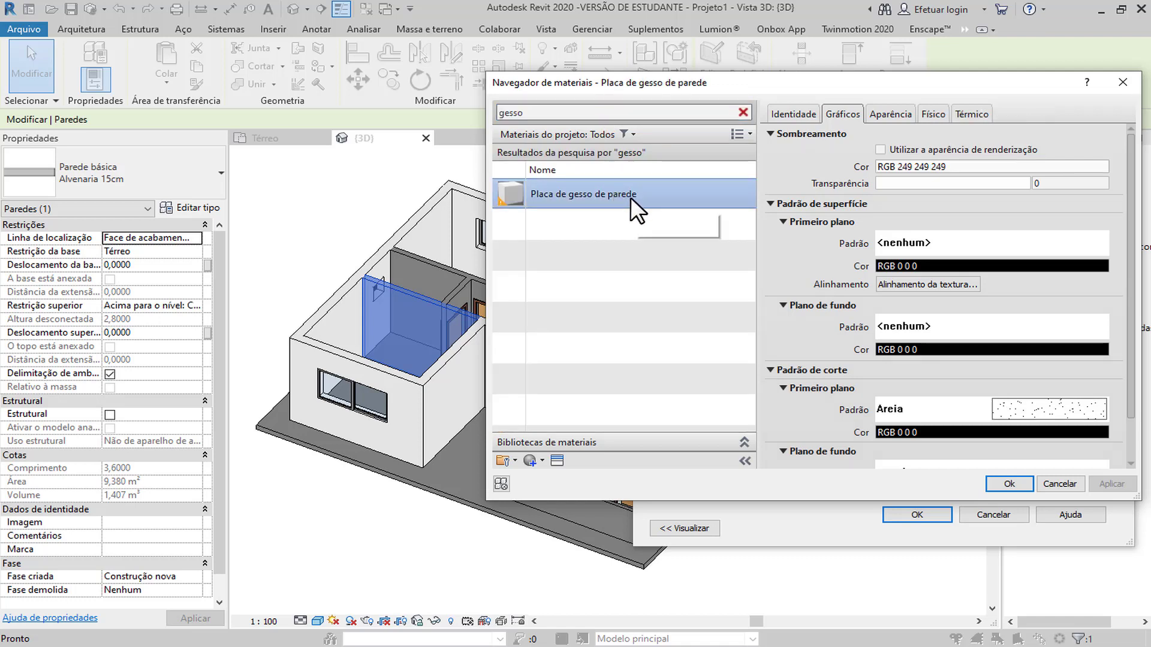
Create a new project material and name it Massa corrida.
click(535, 459)
click(581, 472)
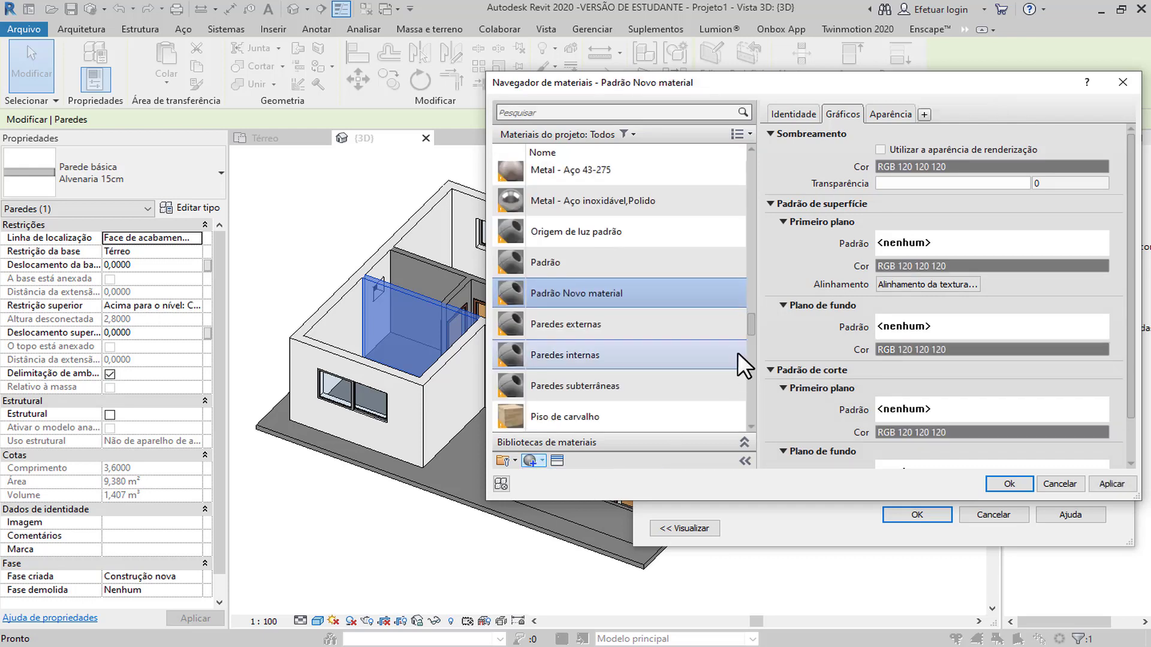
right_click(606, 287)
click(669, 329)
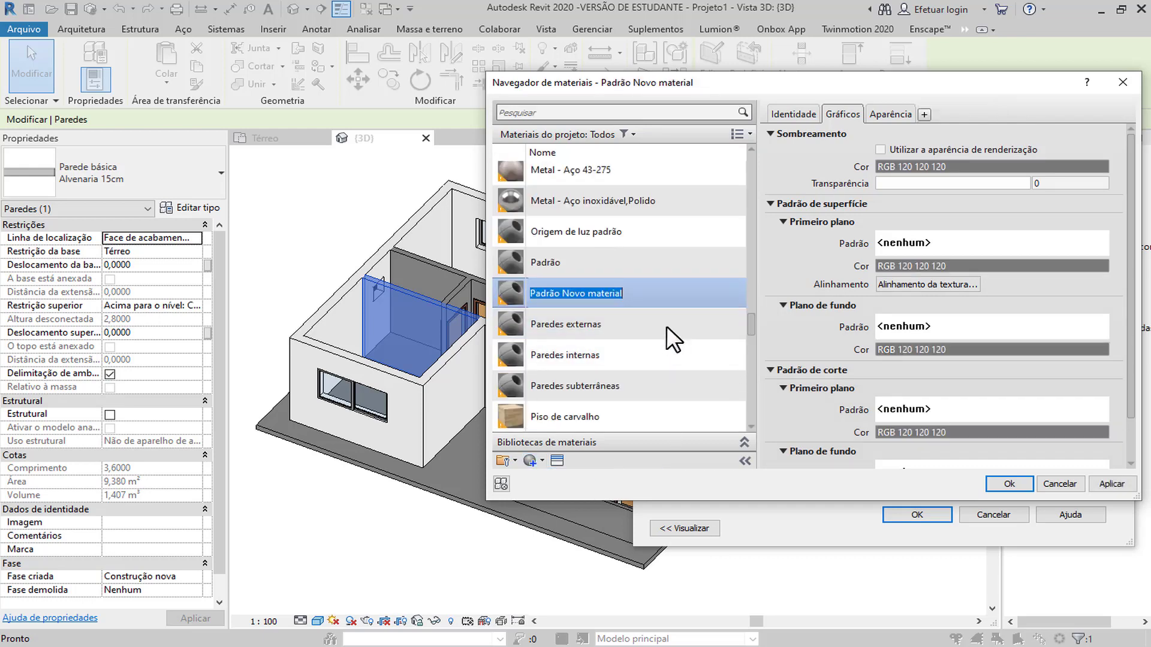
text(M)
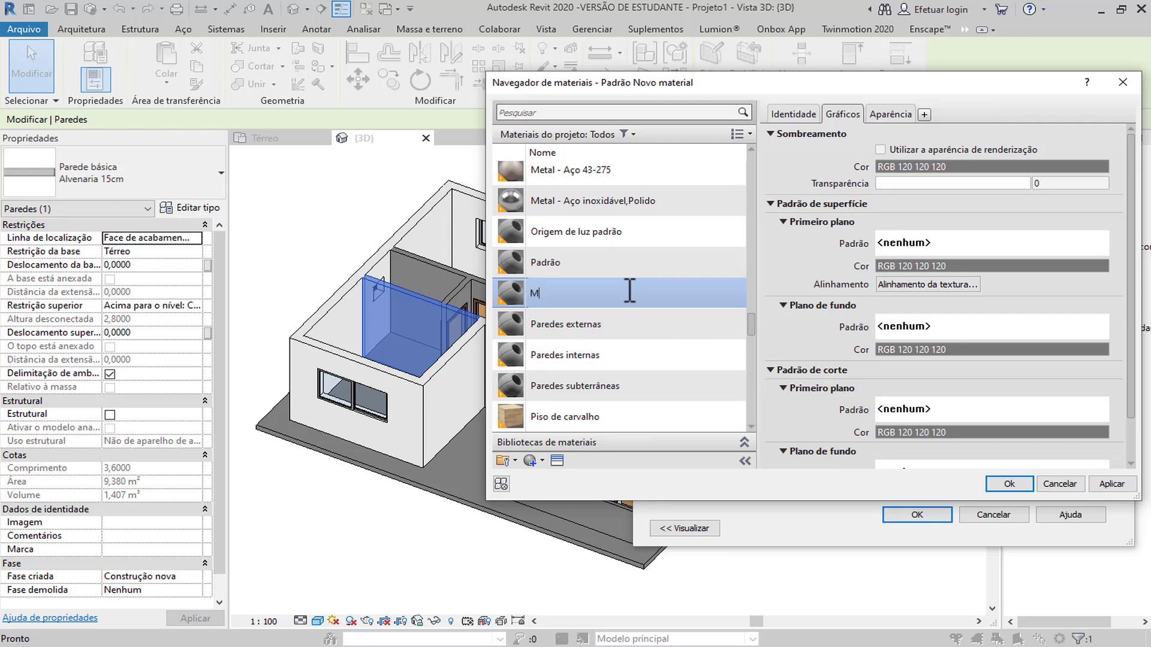
text(assa corrida)
key(Return)
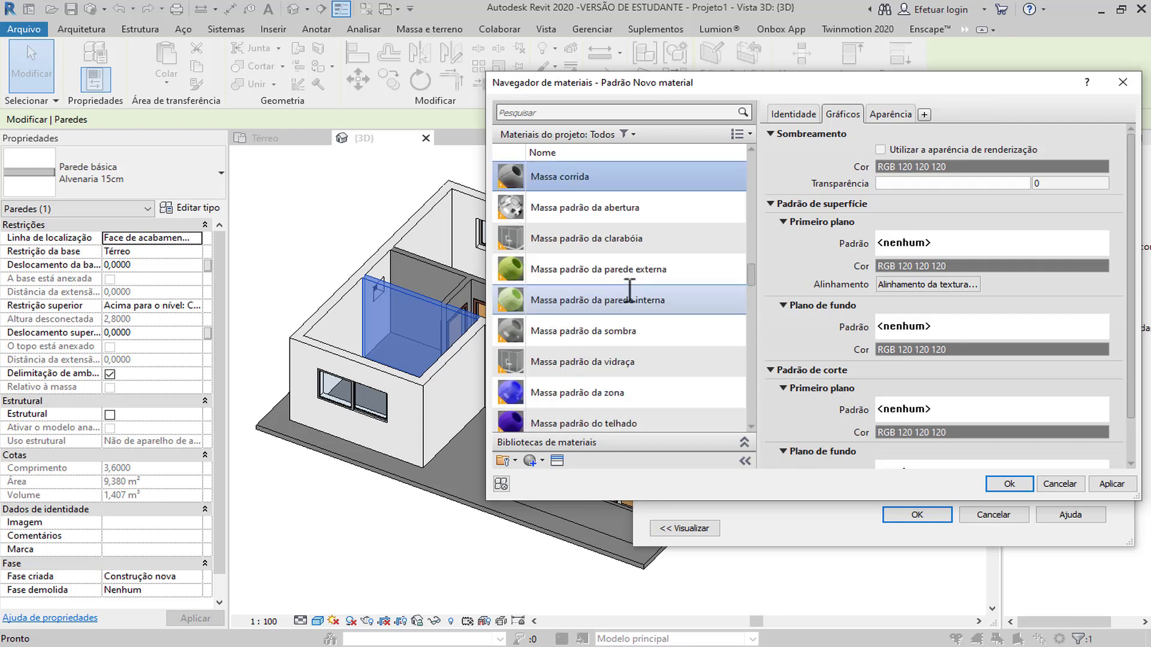
Set the shading colour of Massa corrida to RGB 247 247 247 and assign the material to the outermost wall layer.
click(927, 169)
click(995, 185)
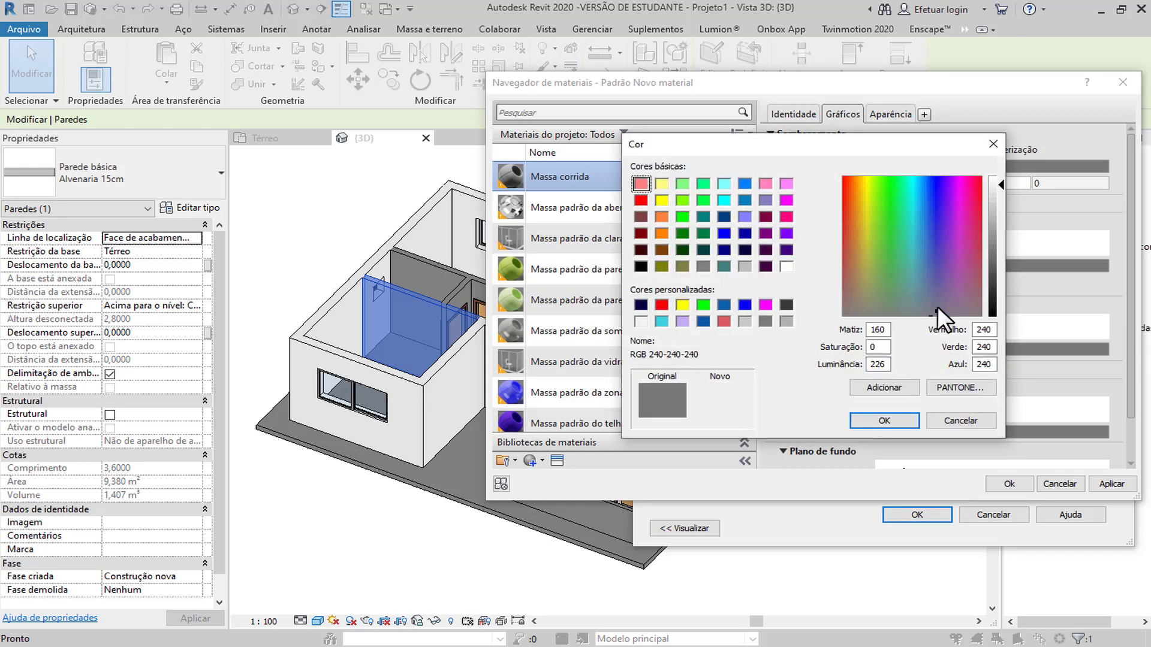
click(891, 420)
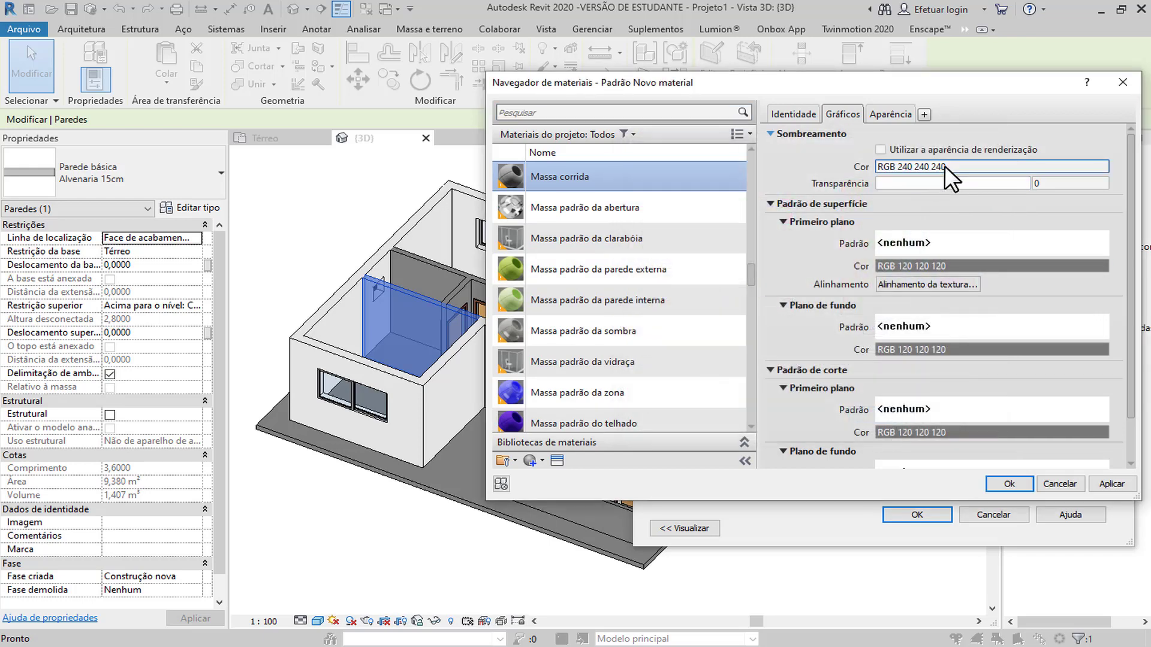
click(944, 166)
drag(1001, 181, 997, 180)
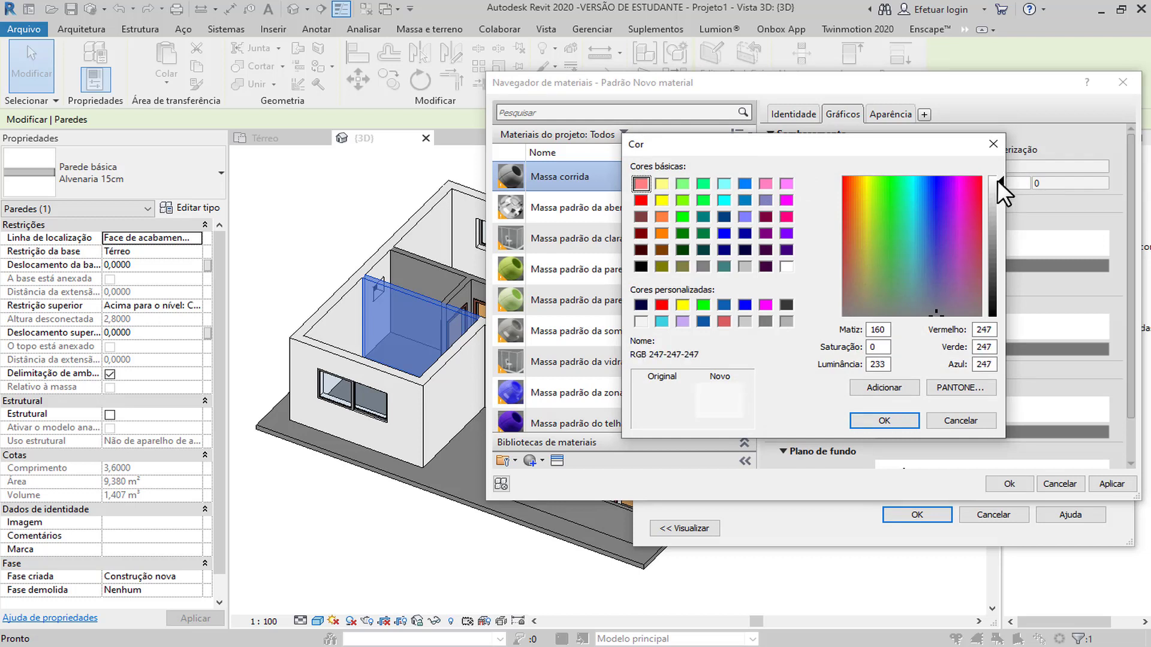
click(879, 422)
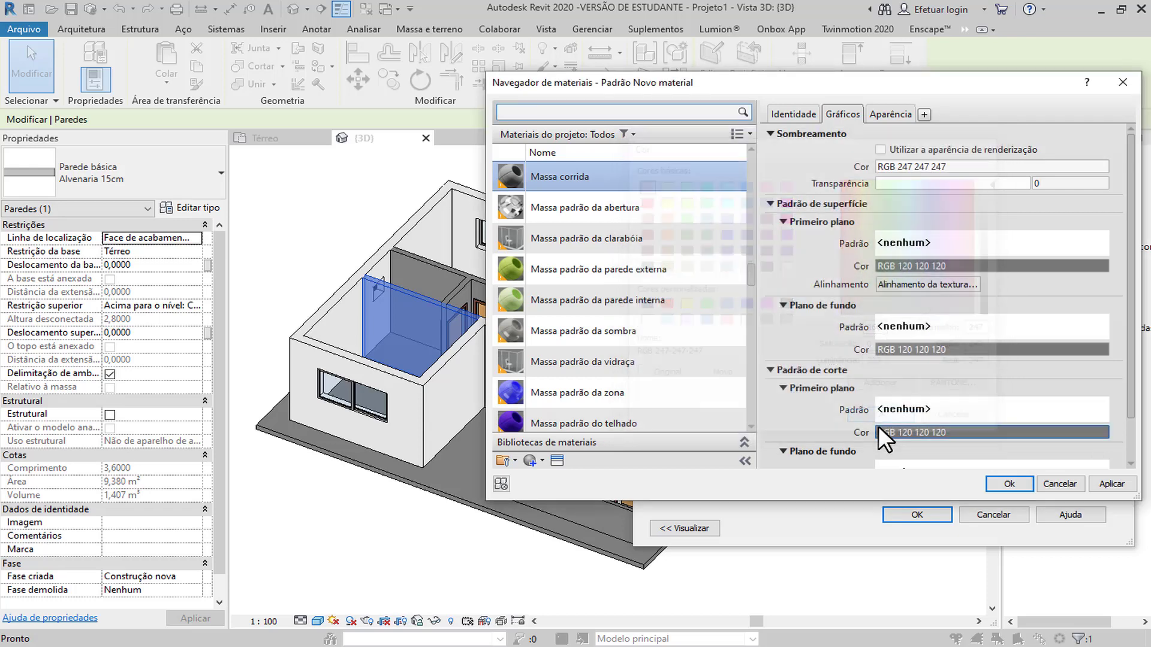
click(1118, 485)
click(1010, 483)
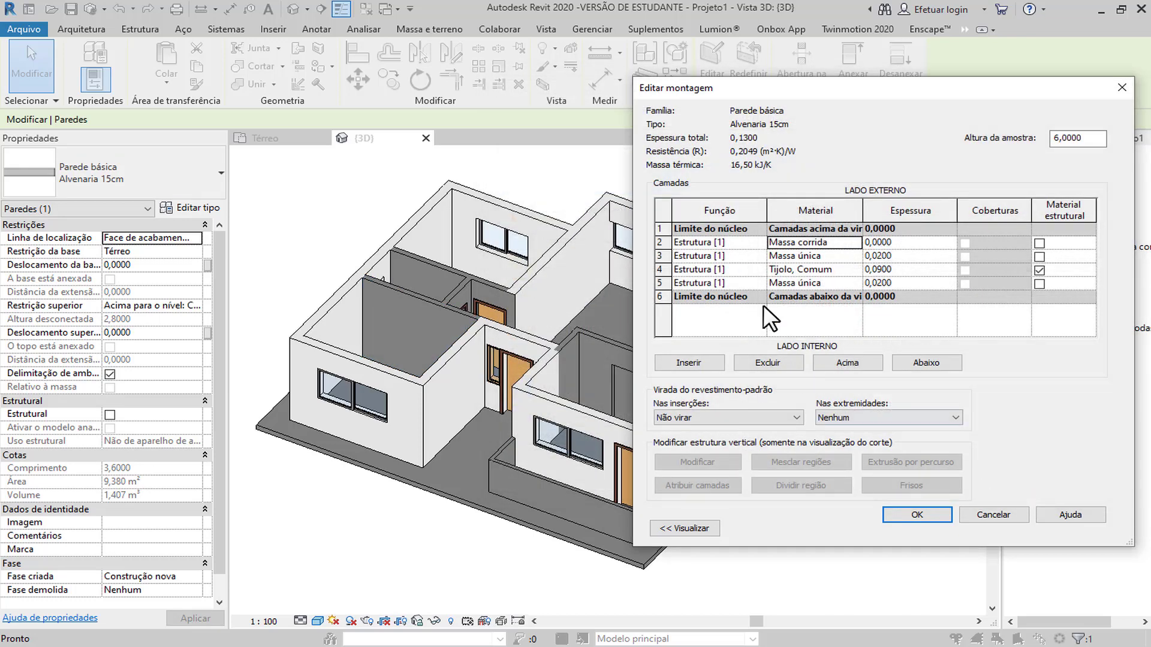
Set the exterior Massa corrida layer's thickness to 0,01 and insert a new layer inside the interior Massa única layer.
click(902, 240)
text(0,)
click(907, 282)
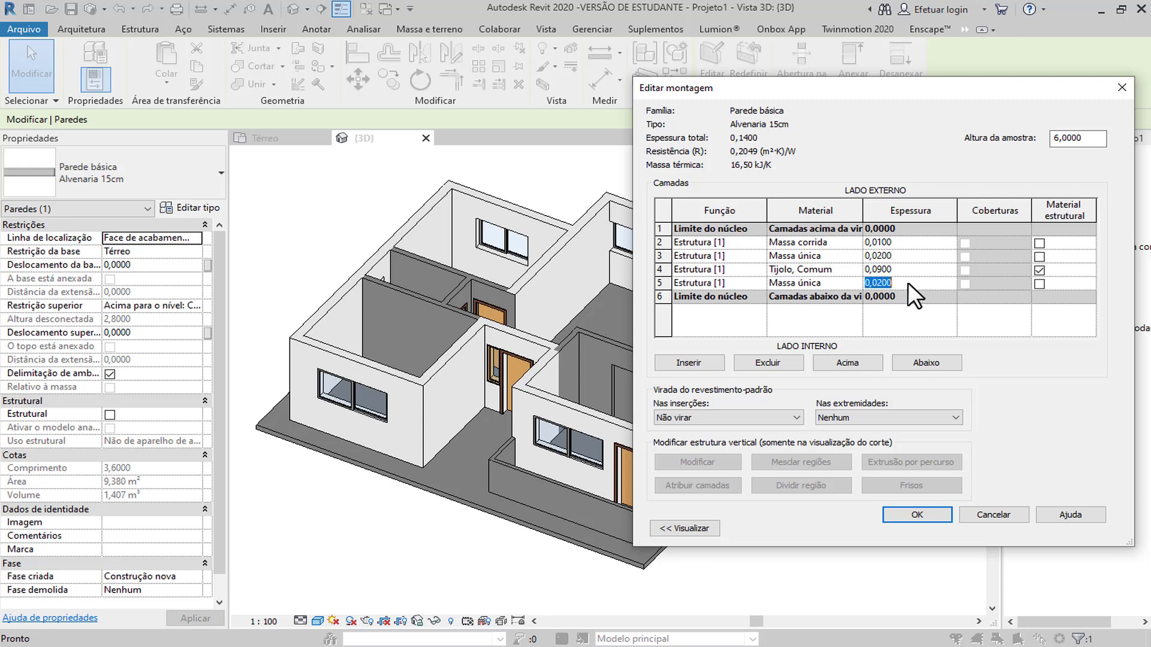
click(692, 364)
click(932, 362)
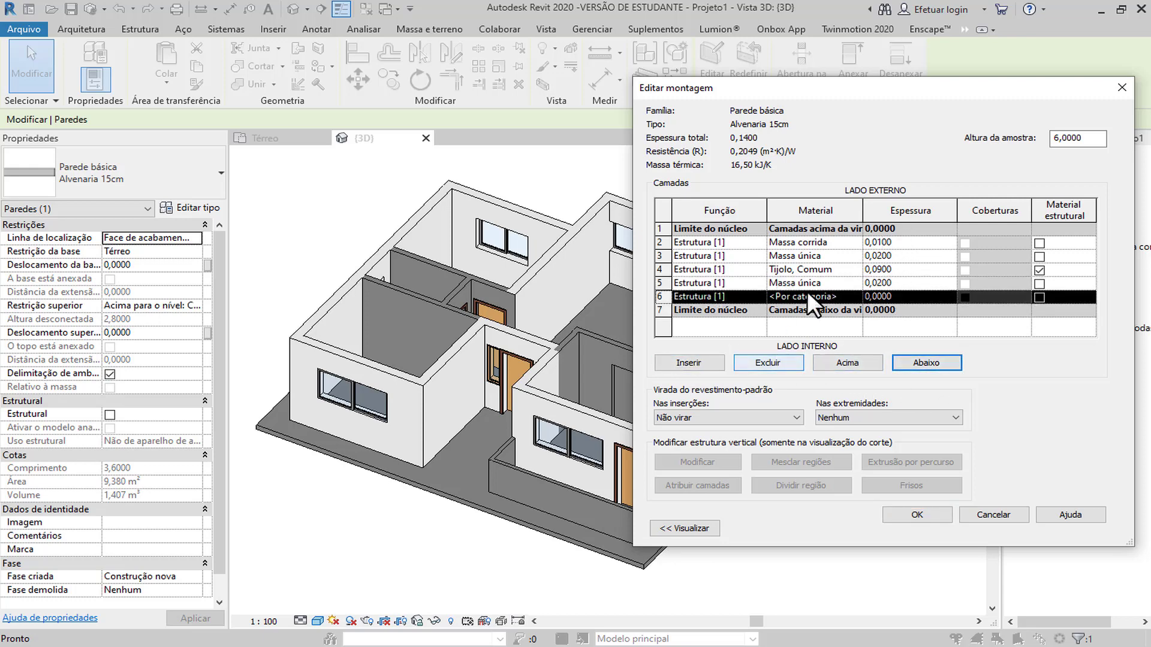
Assign Massa Corrida to the new innermost layer and set its thickness to 0,001.
click(835, 241)
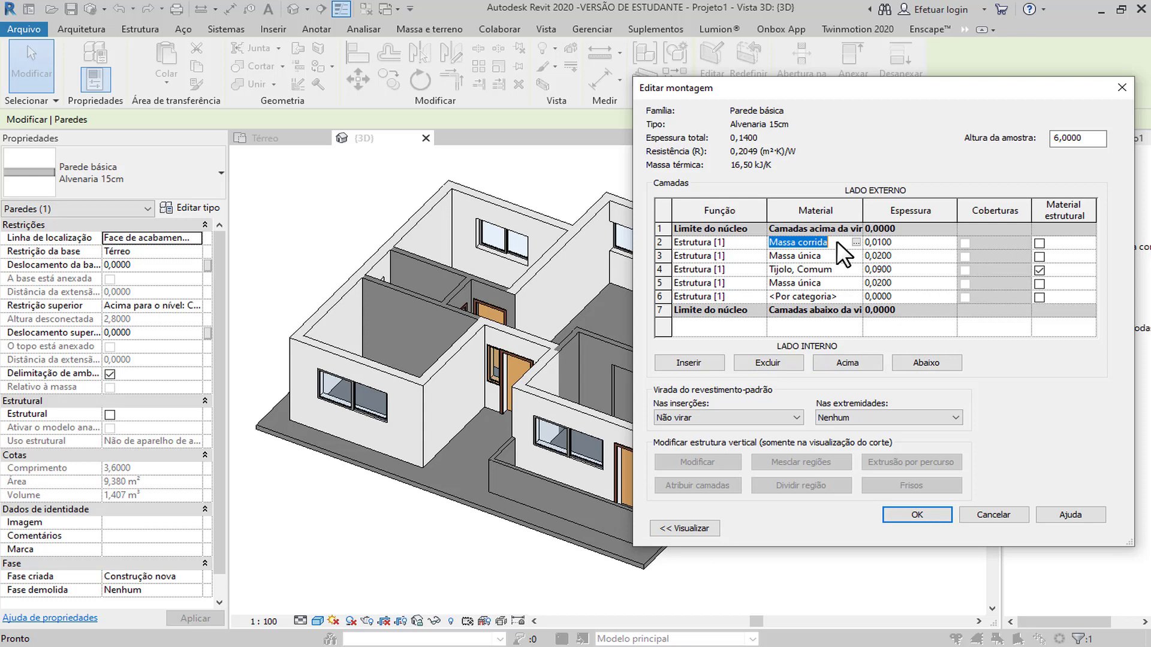
click(842, 296)
drag(842, 295, 773, 311)
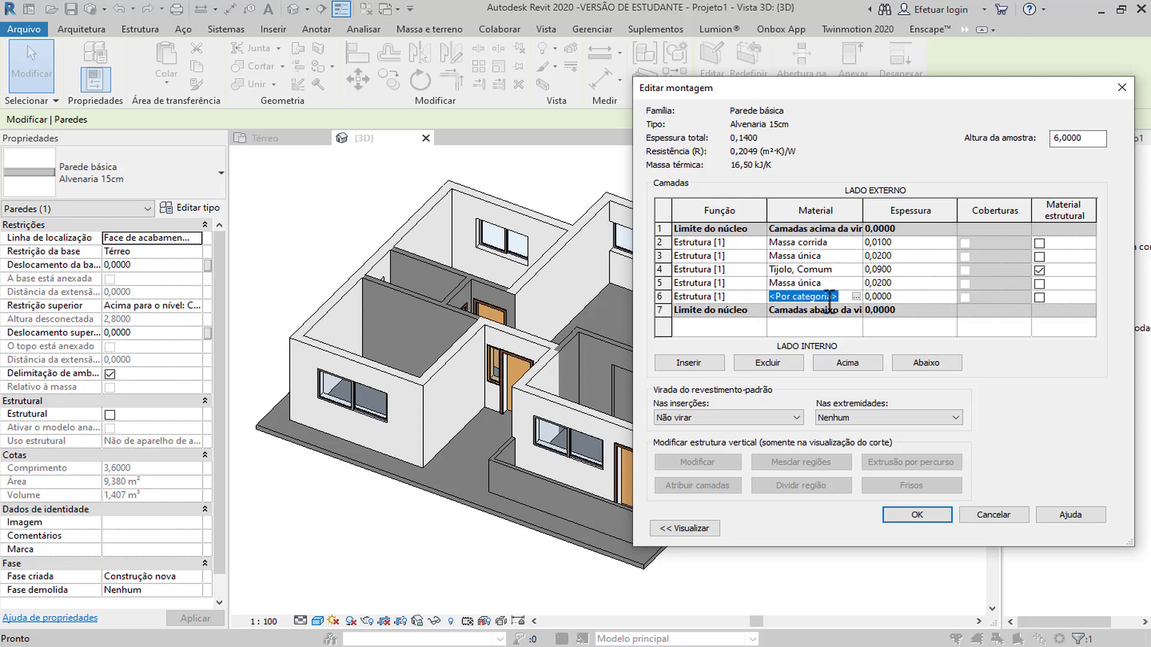
text(Massa Co)
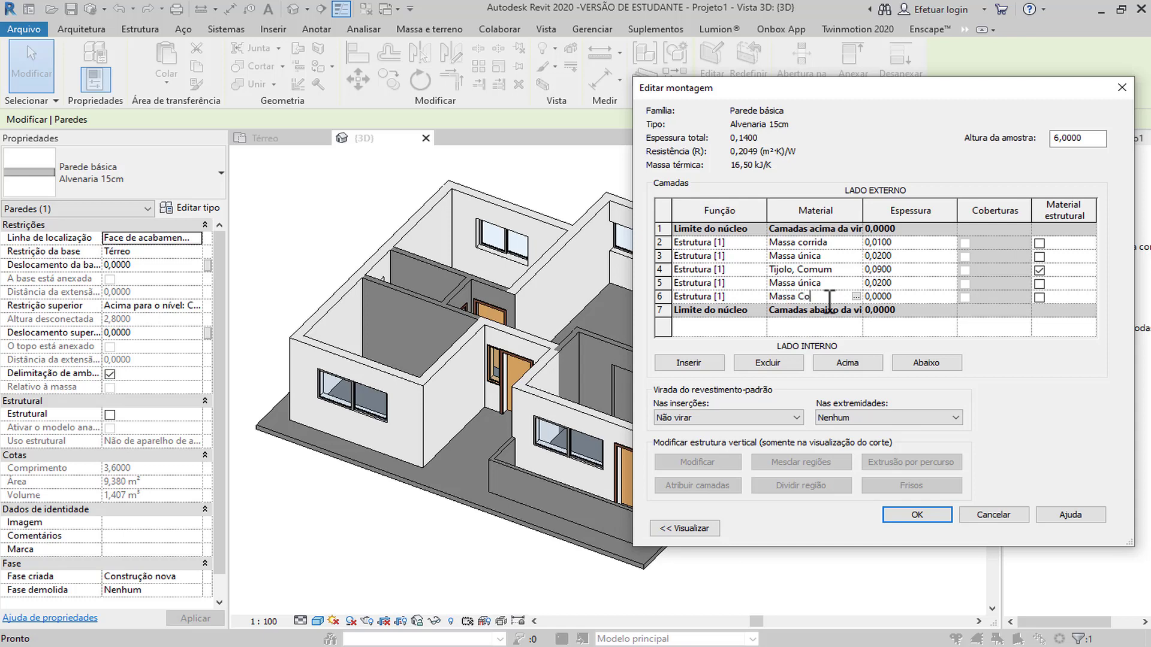
text(rrida)
key(Tab)
text(0,001)
key(Tab)
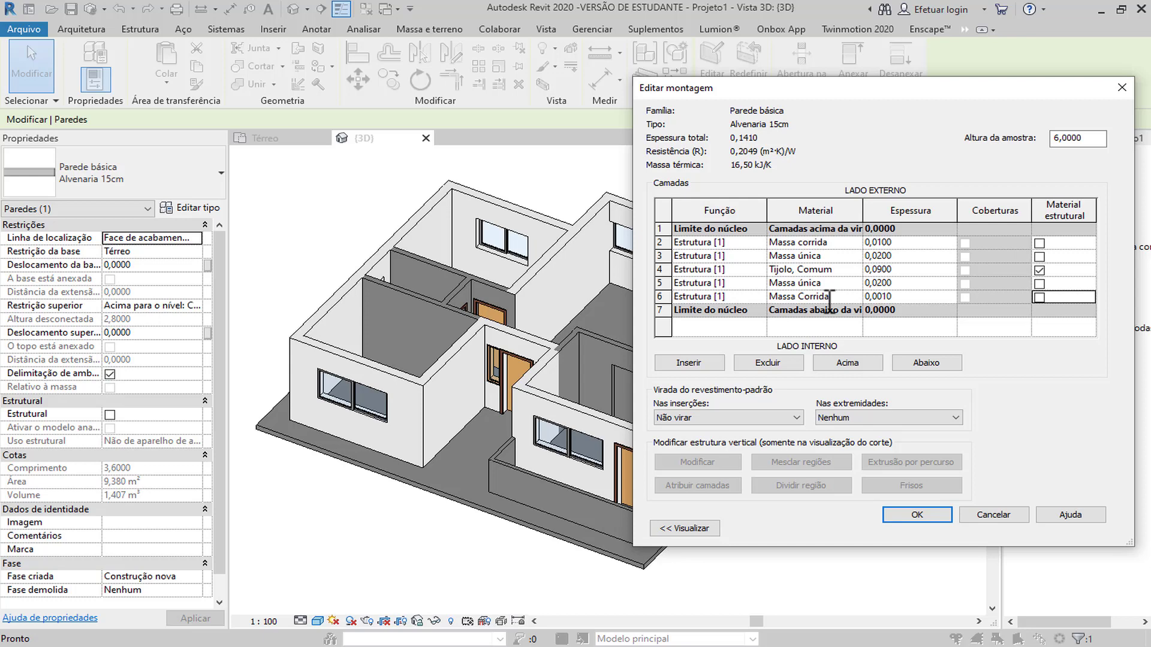
Correct the thickness of the interior-side Massa corrida layer to 0,01.
click(908, 297)
click(876, 297)
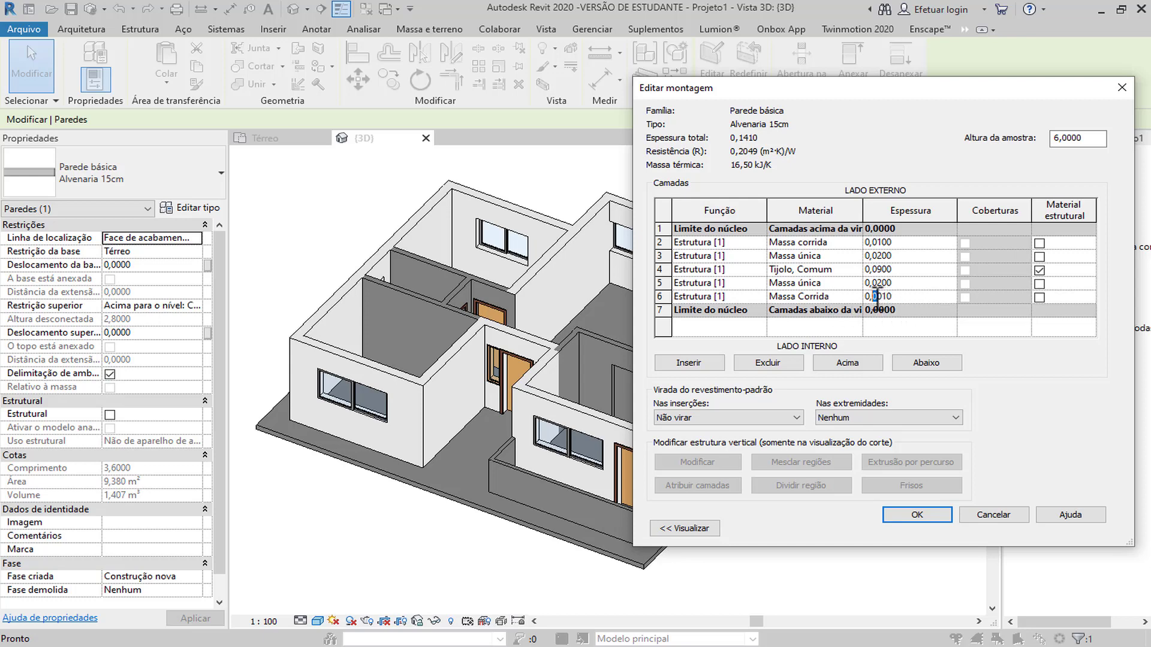
key(Delete)
click(920, 273)
Preview the layered wall section and accept the assembly and type properties of Alvenaria 15cm.
click(684, 529)
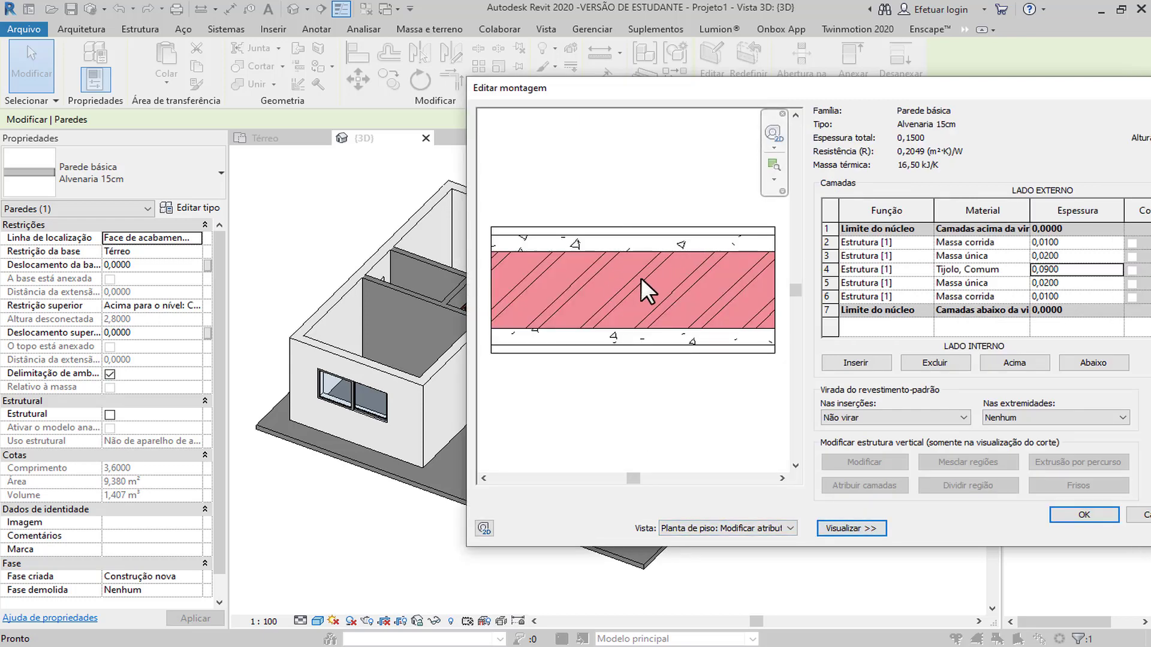
click(1073, 513)
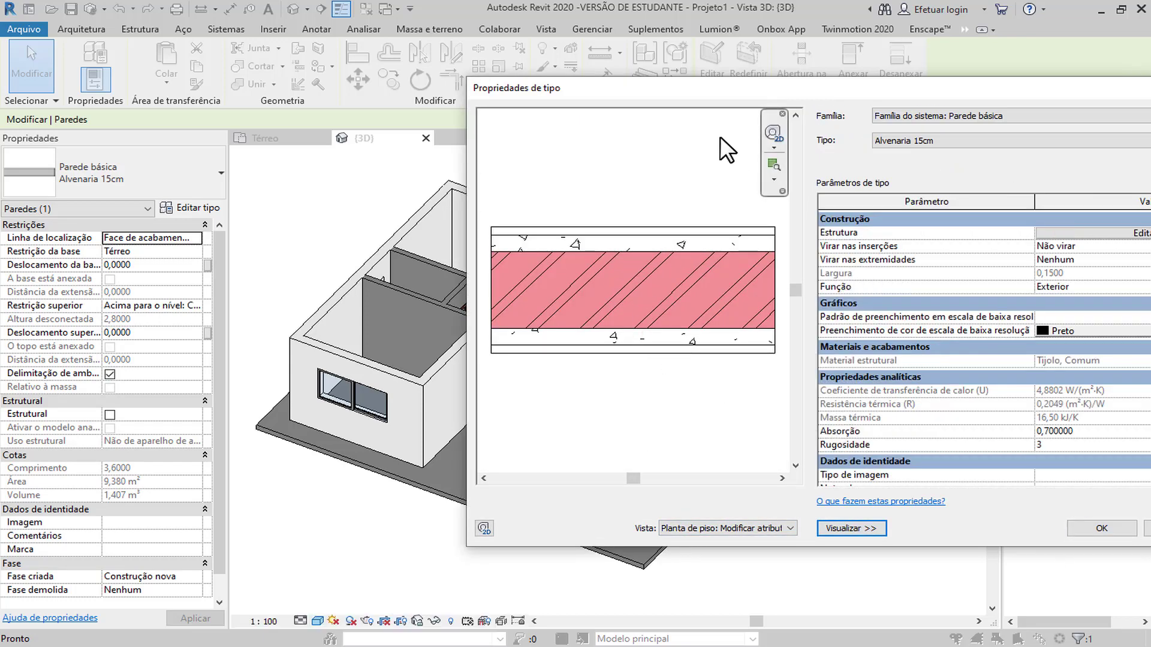
drag(699, 91, 495, 96)
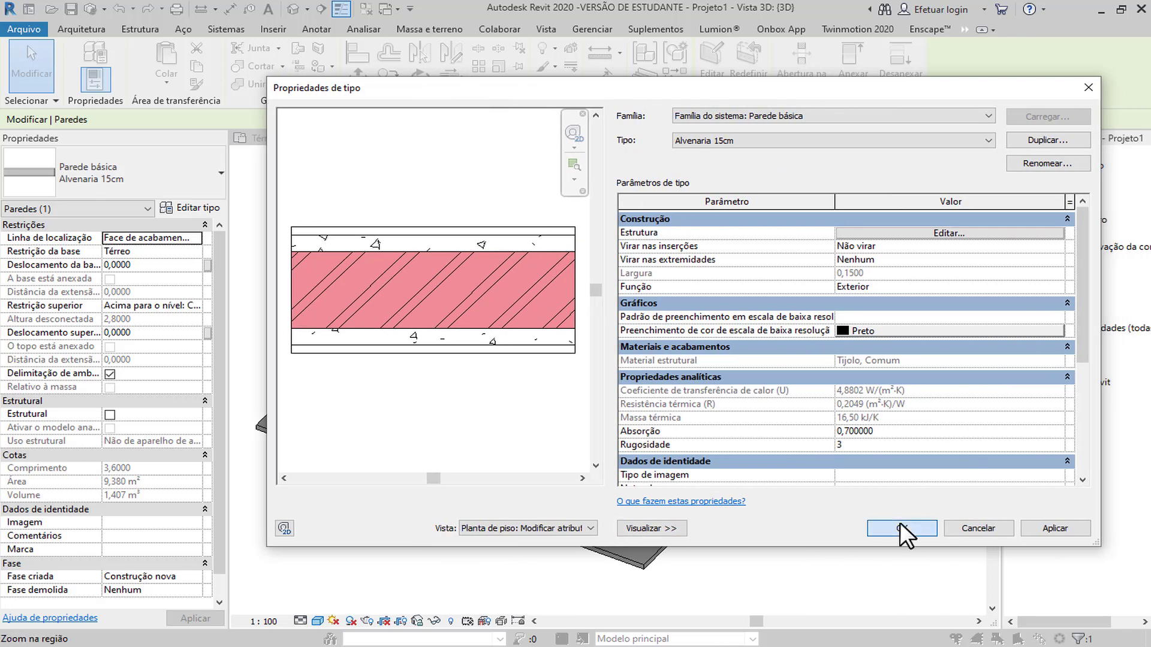
click(904, 527)
click(899, 521)
Open the Térreo floor plan and set its detail level to Alto.
scroll(451, 293, up, 3)
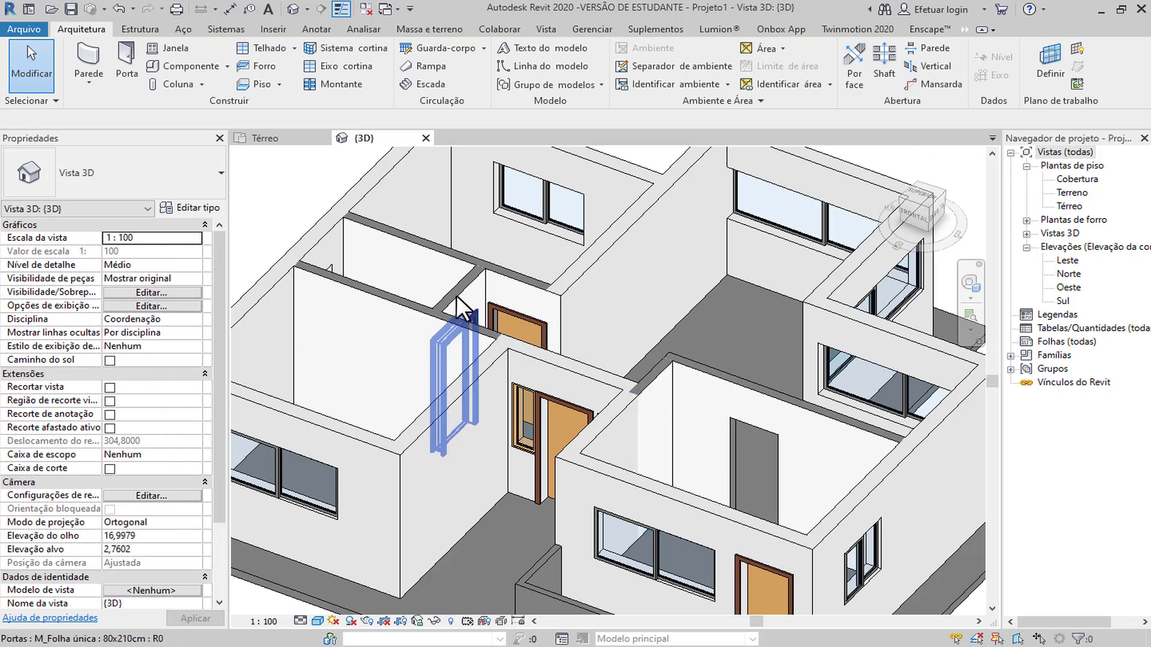
click(278, 137)
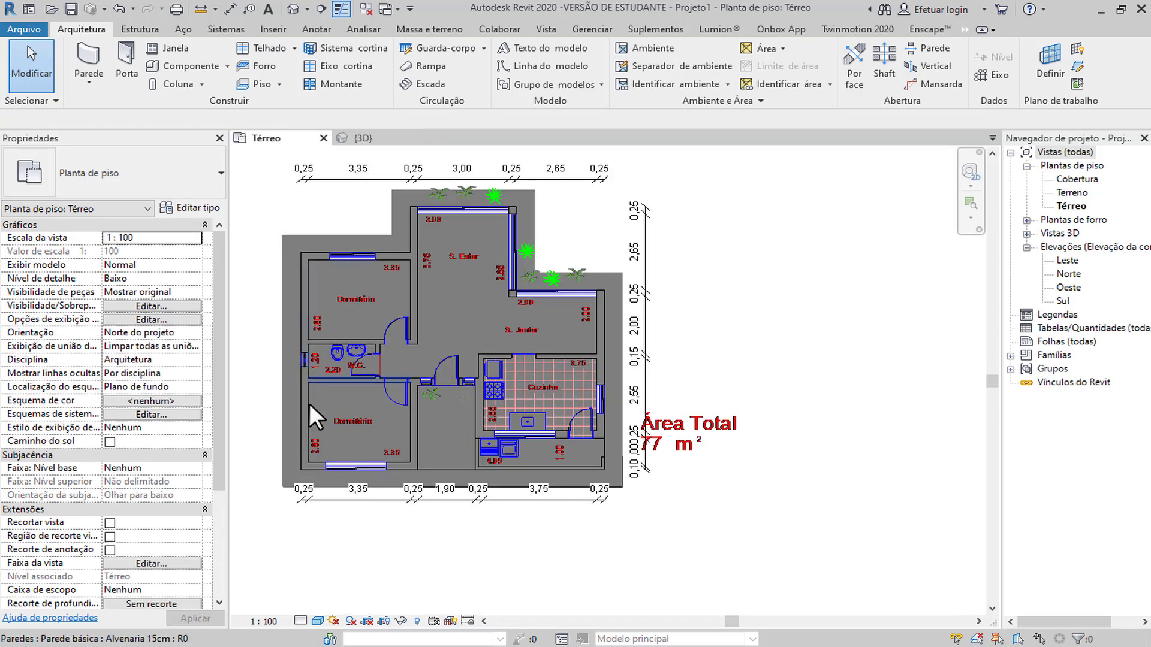
scroll(306, 462, up, 2)
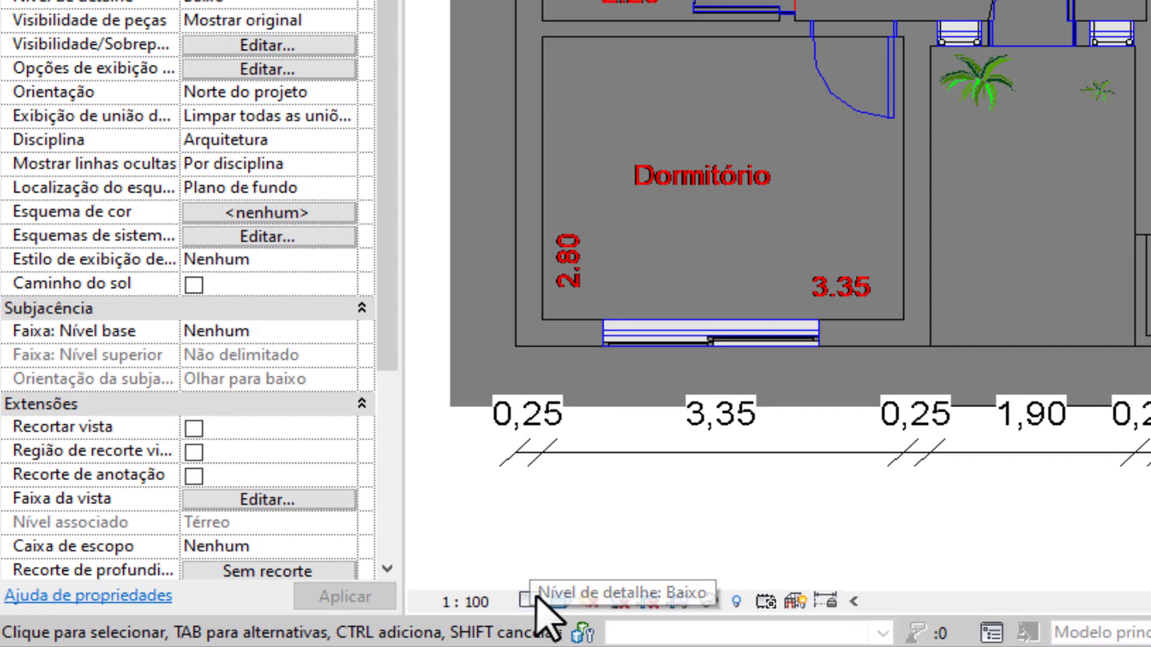
click(529, 601)
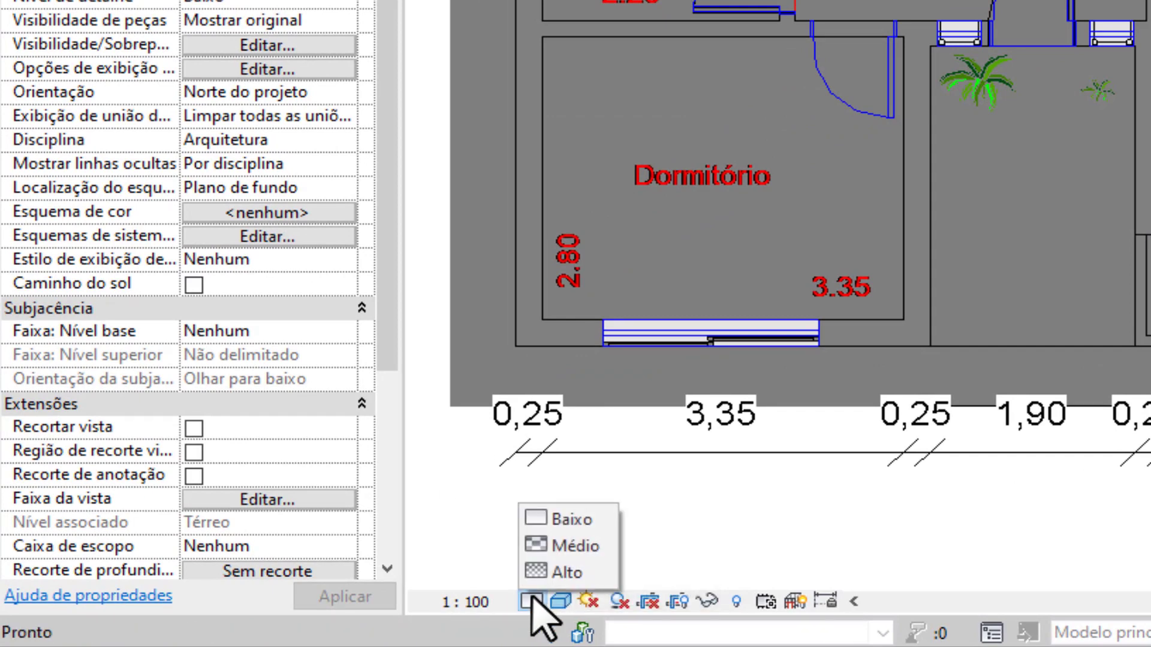
click(557, 572)
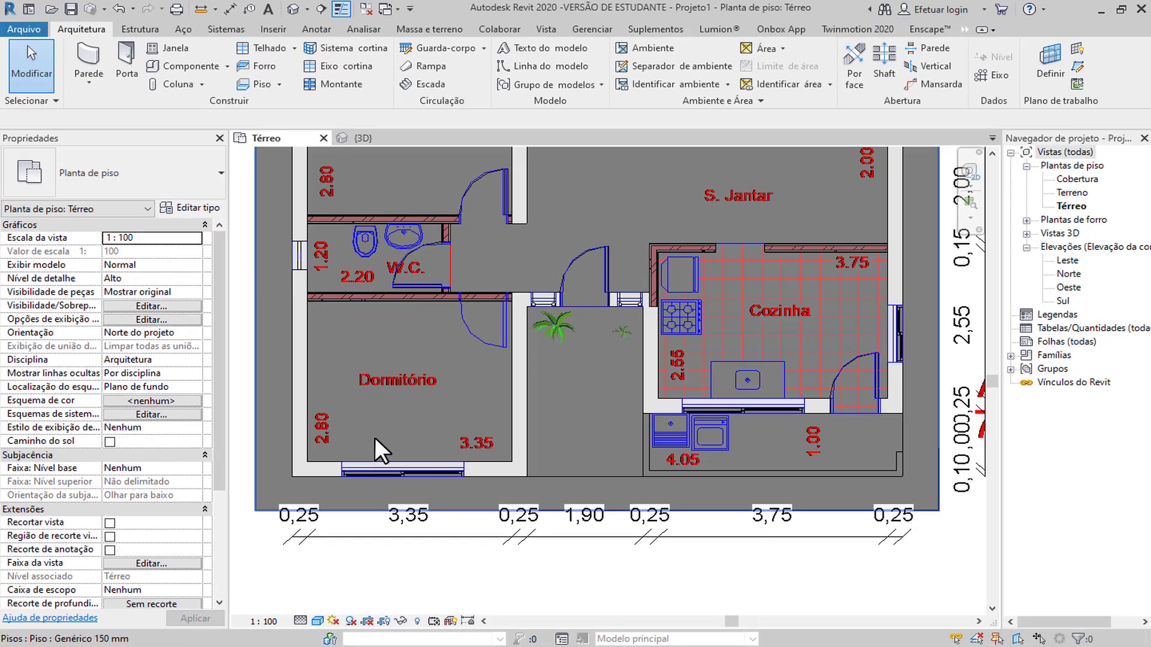
Compare the 25 cm wall with the layers of the adjoining 15 cm wall beside the lower Dormitório door.
scroll(550, 381, up, 6)
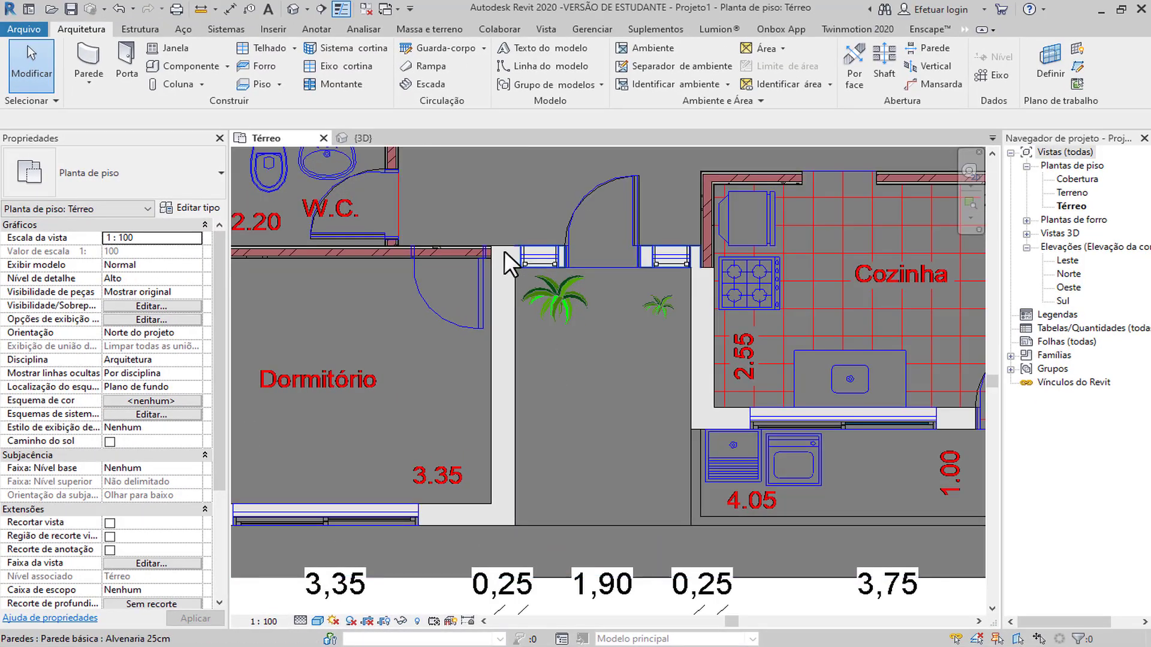
scroll(487, 219, up, 2)
click(519, 328)
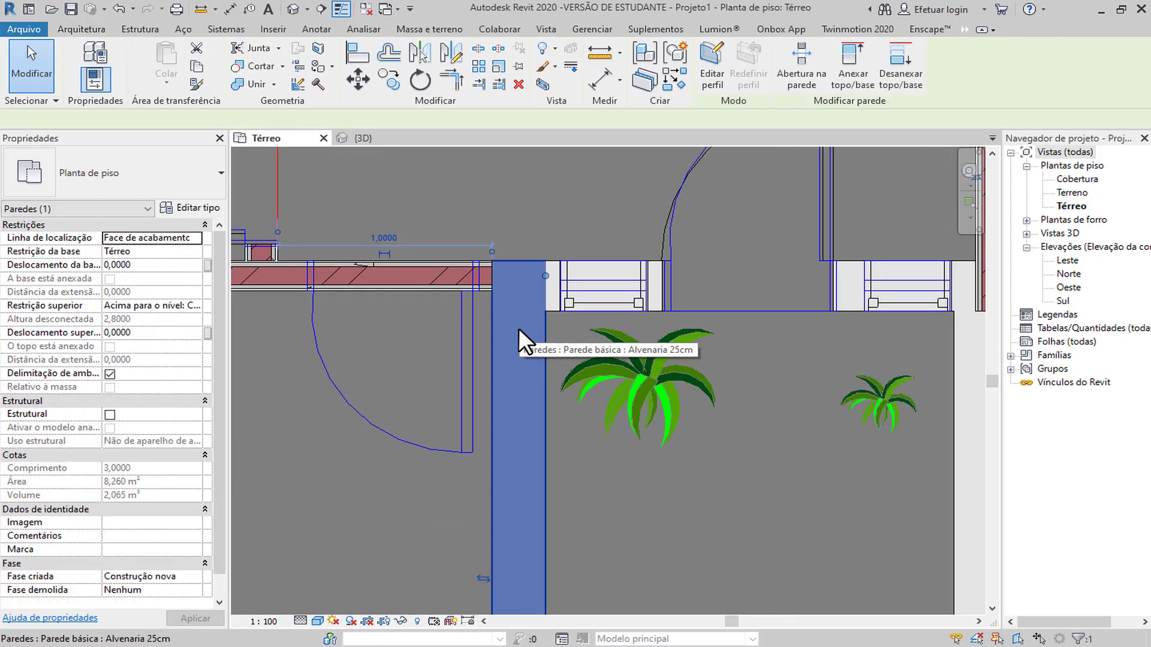
scroll(519, 328, up, 2)
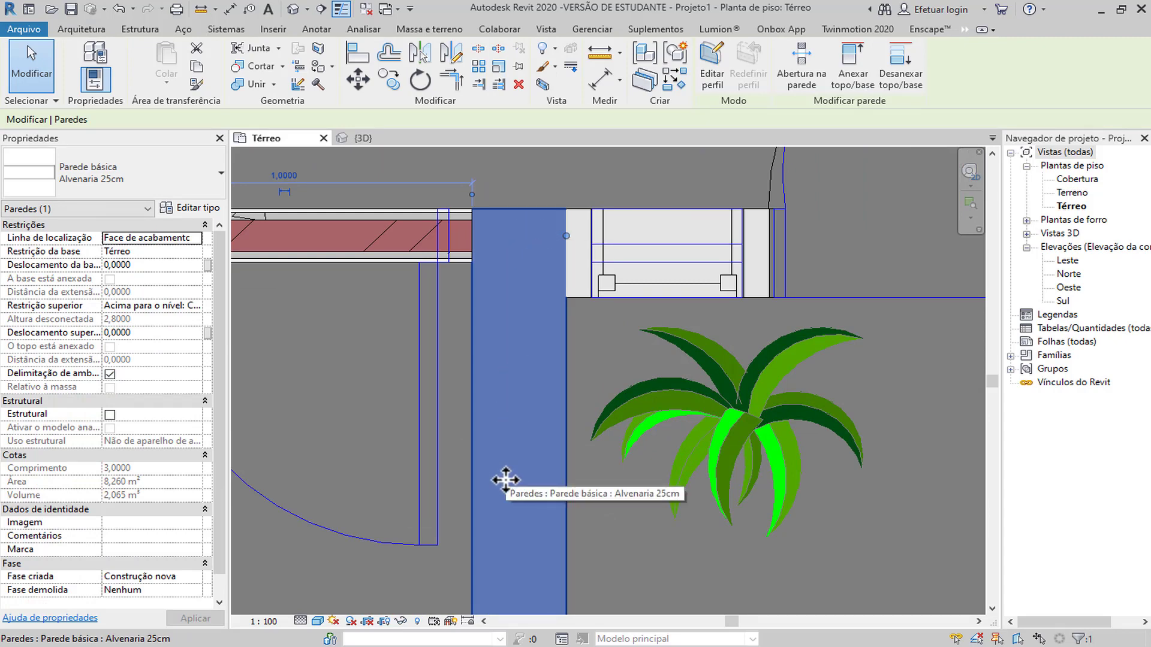
key(Escape)
scroll(385, 224, up, 2)
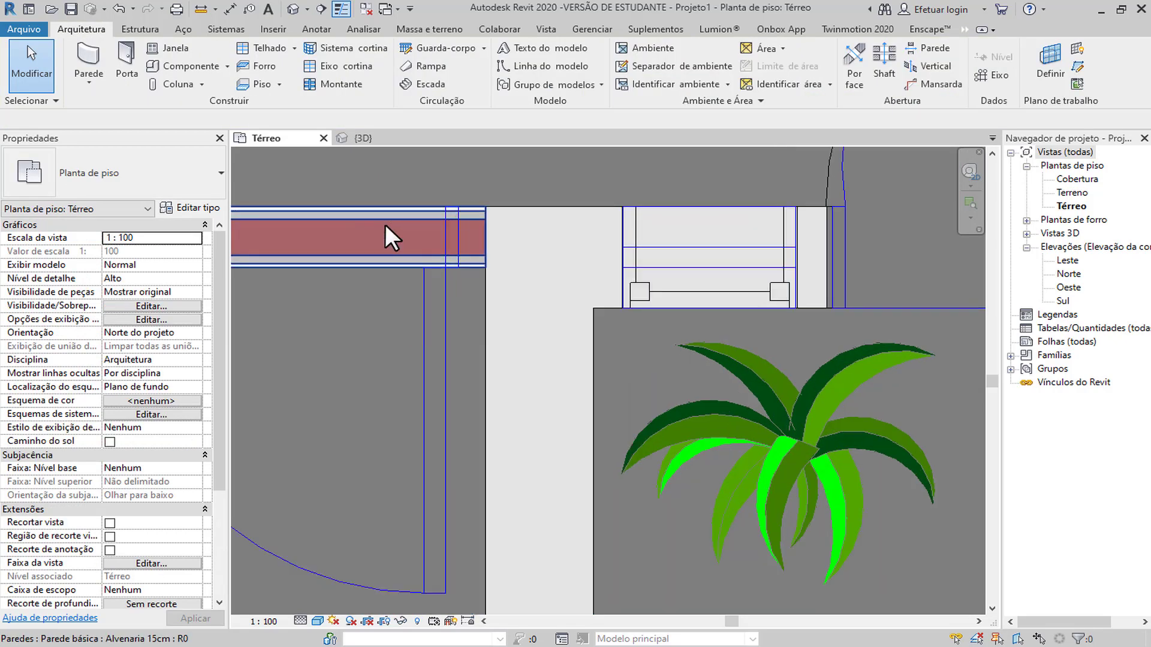
scroll(384, 224, up, 2)
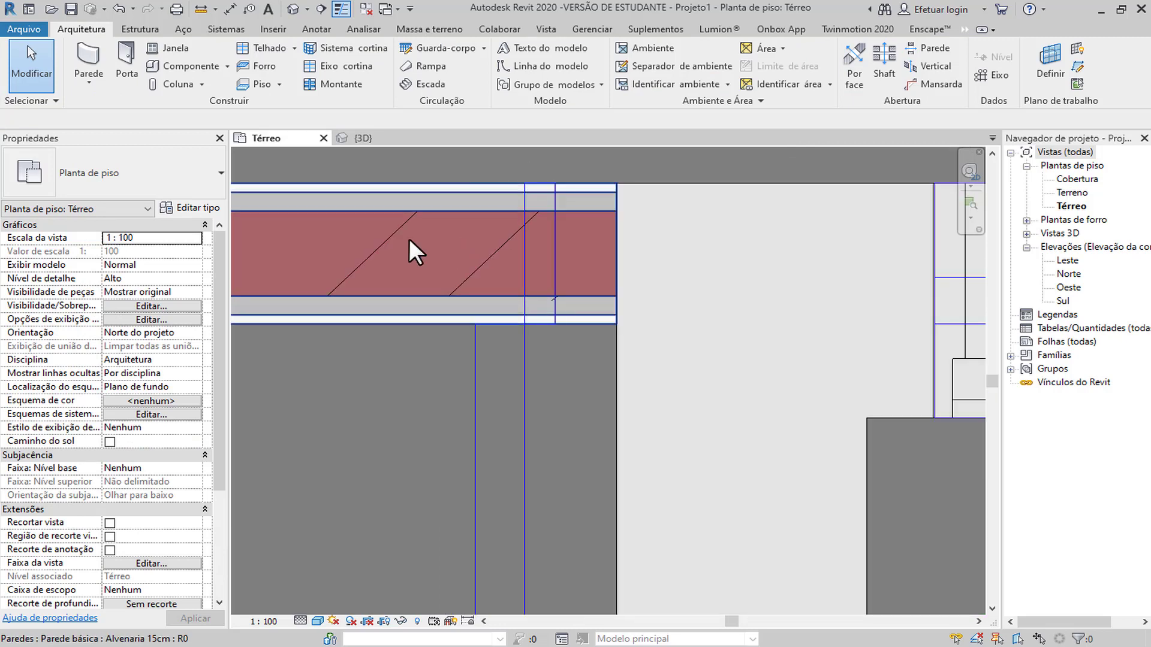
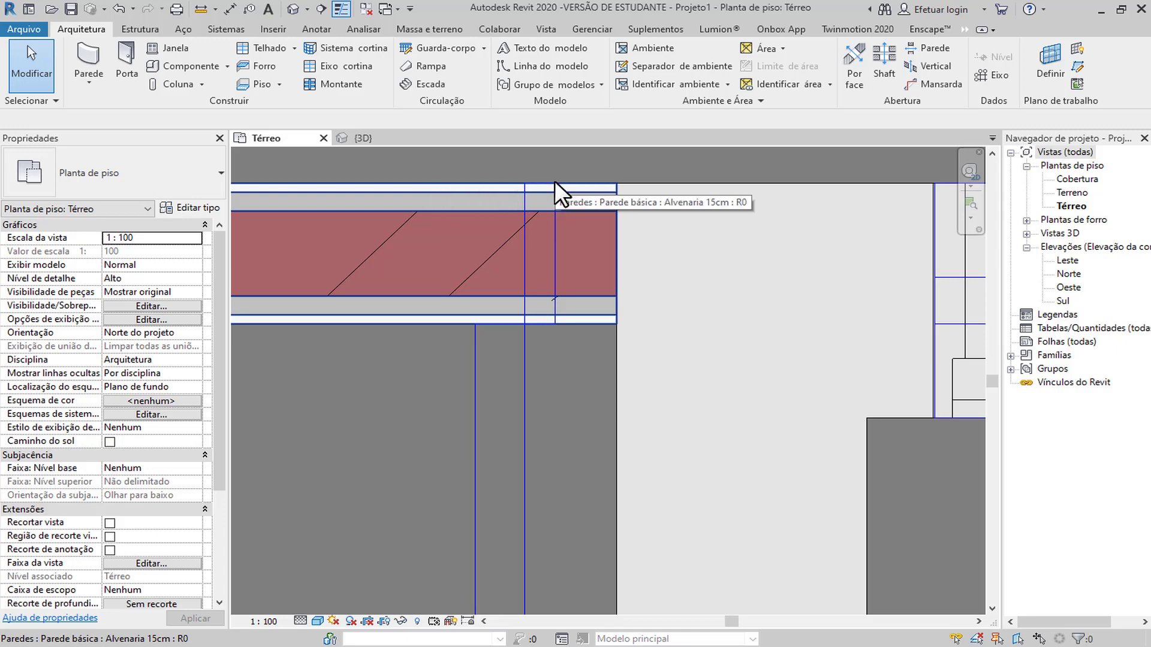
Examine the brick and plaster layers of the 15 cm walls around the W.C. in plan.
scroll(555, 180, down, 3)
scroll(473, 239, down, 4)
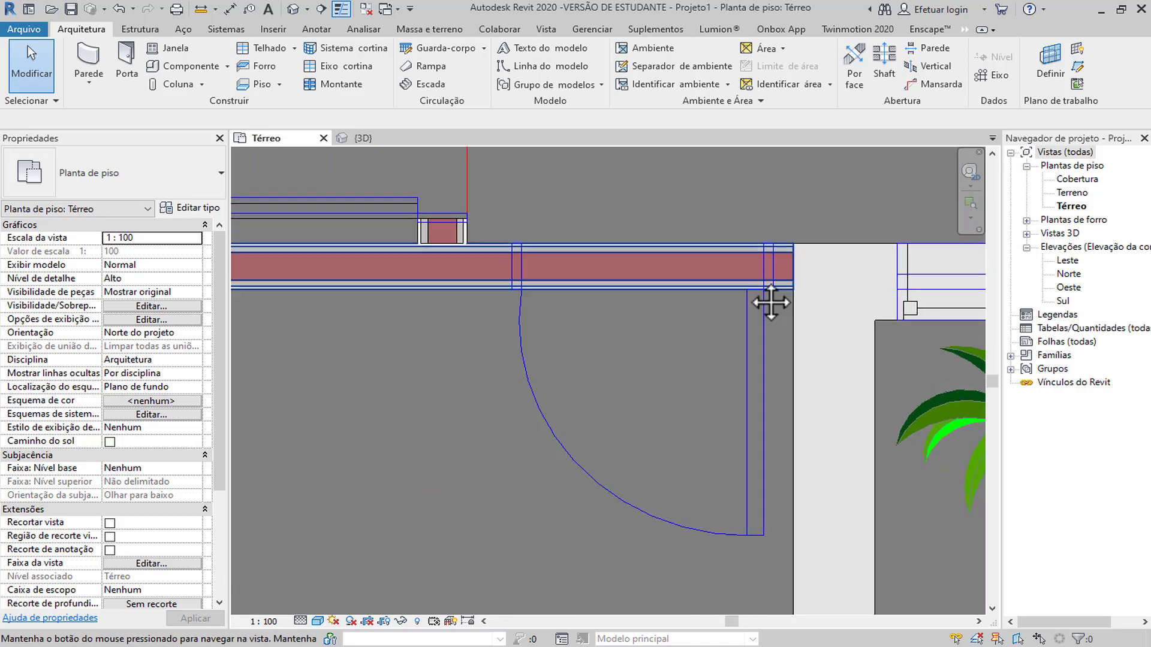
scroll(509, 281, down, 2)
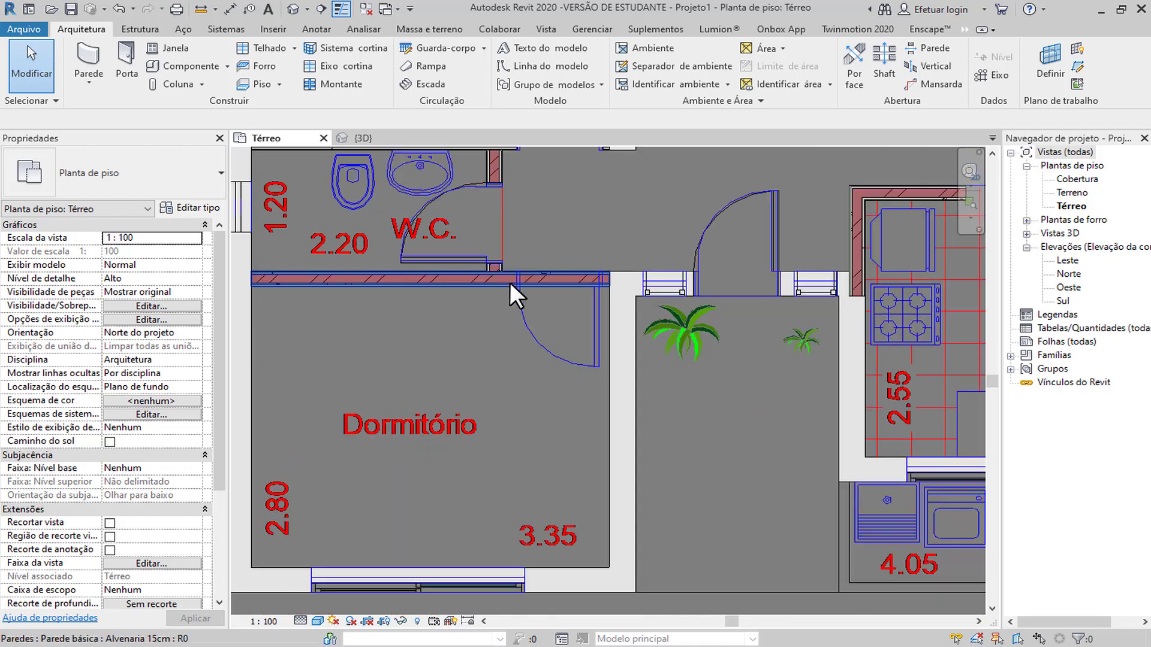
mouse_move(509, 283)
middle_down()
mouse_move(527, 375)
mouse_move(520, 284)
middle_up()
scroll(493, 259, up, 3)
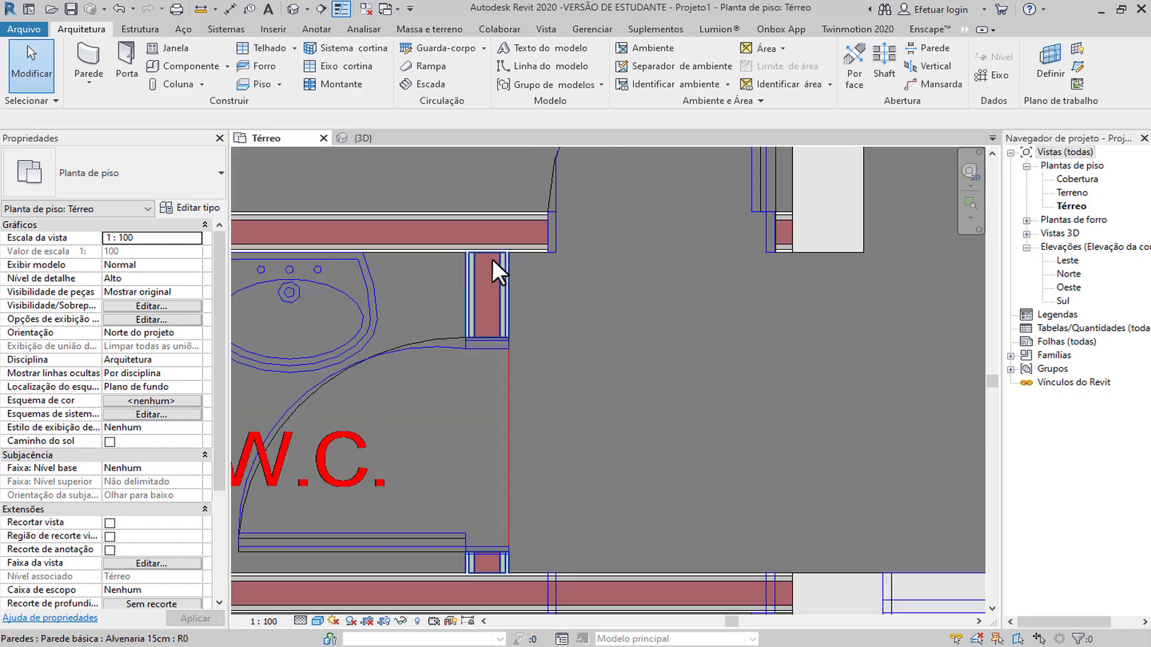
scroll(493, 259, down, 4)
scroll(491, 259, down, 3)
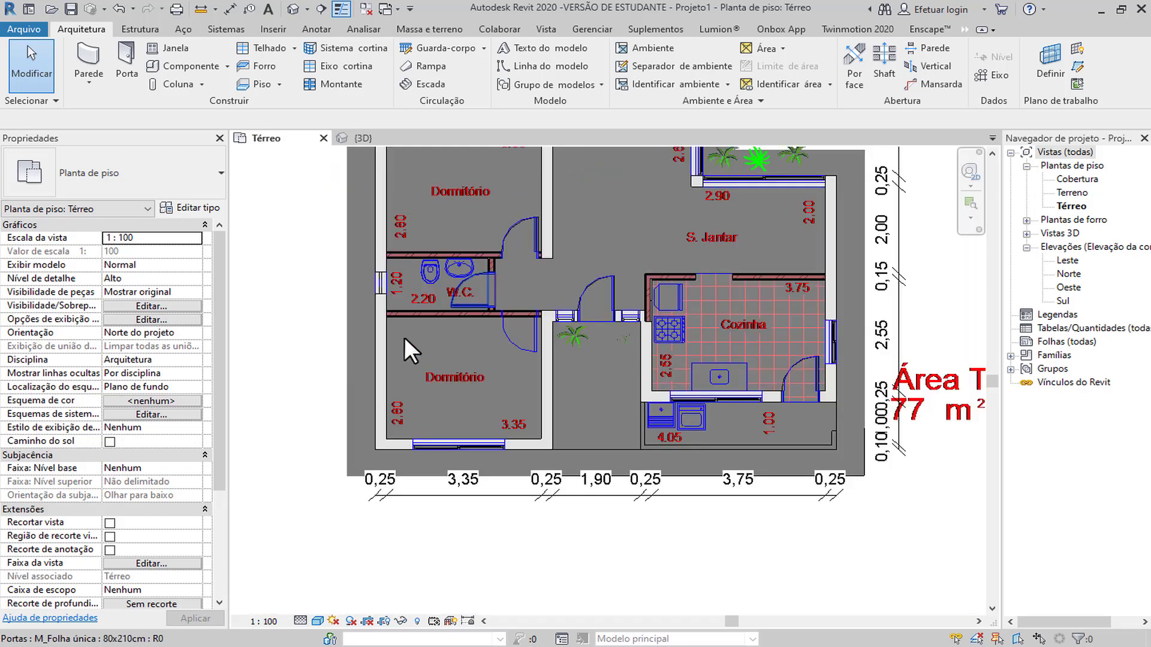
scroll(502, 281, up, 4)
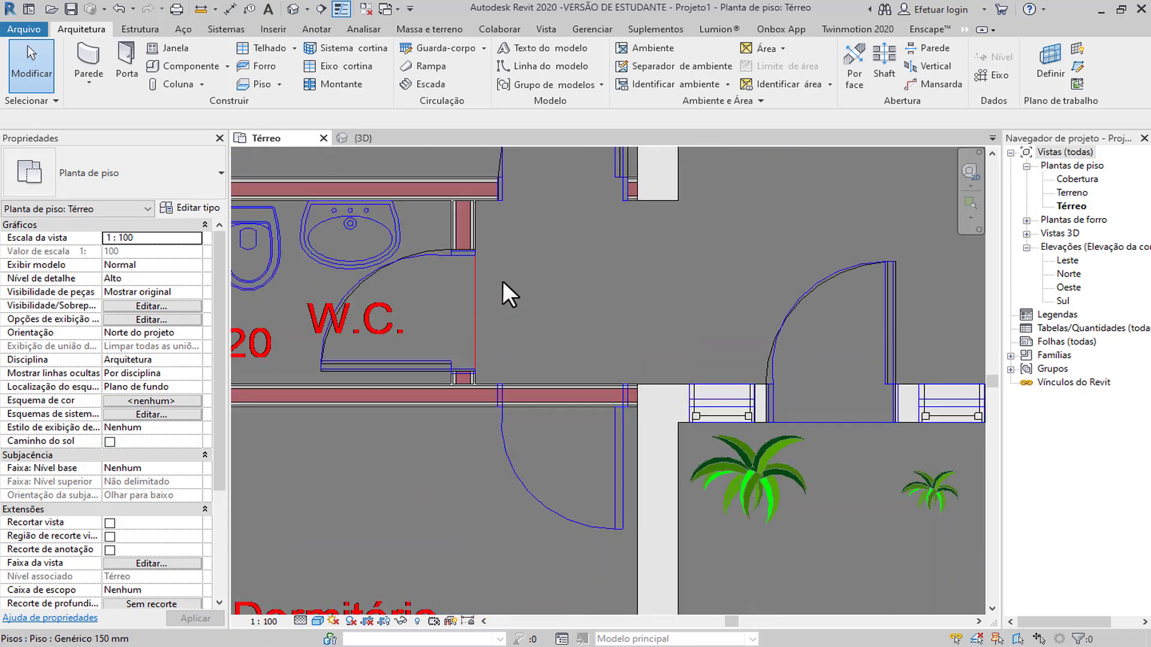
scroll(467, 192, up, 1)
middle_drag(468, 192, 565, 272)
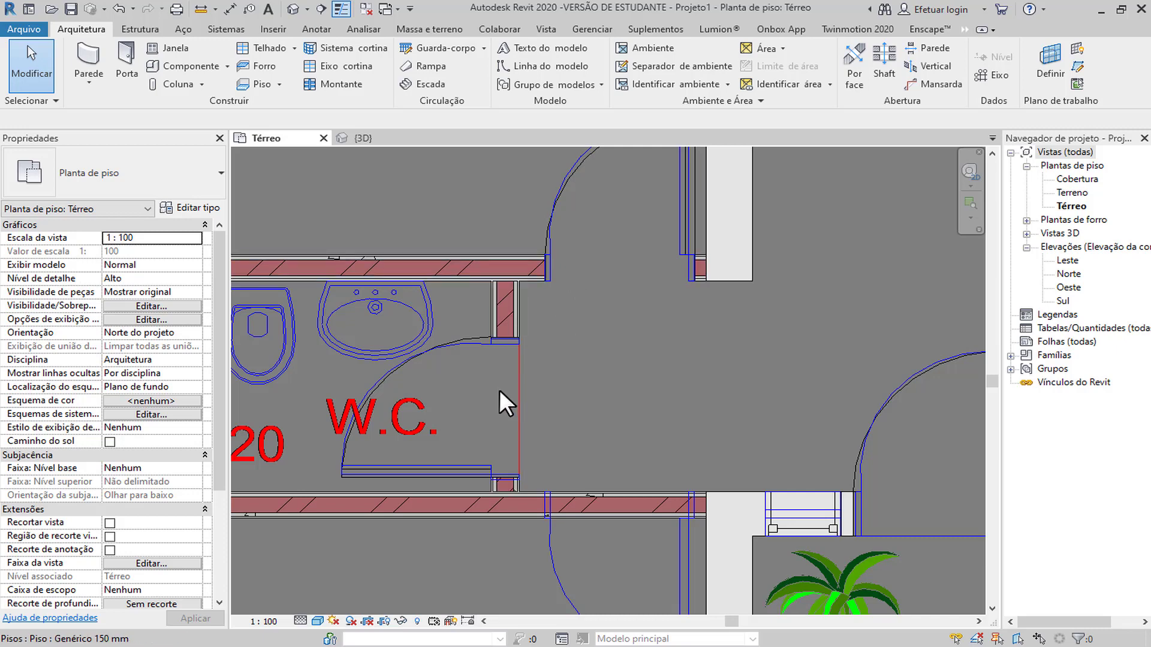
Set the Térreo floor plan's detail level to Médio.
scroll(499, 389, down, 5)
scroll(581, 350, up, 4)
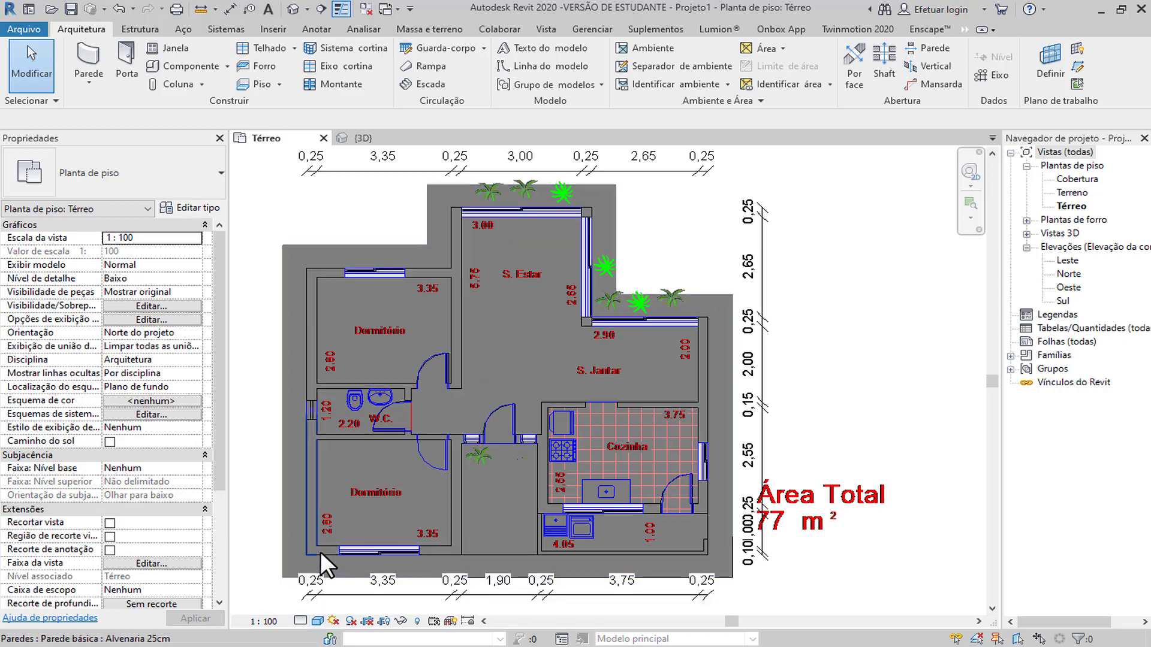
click(304, 618)
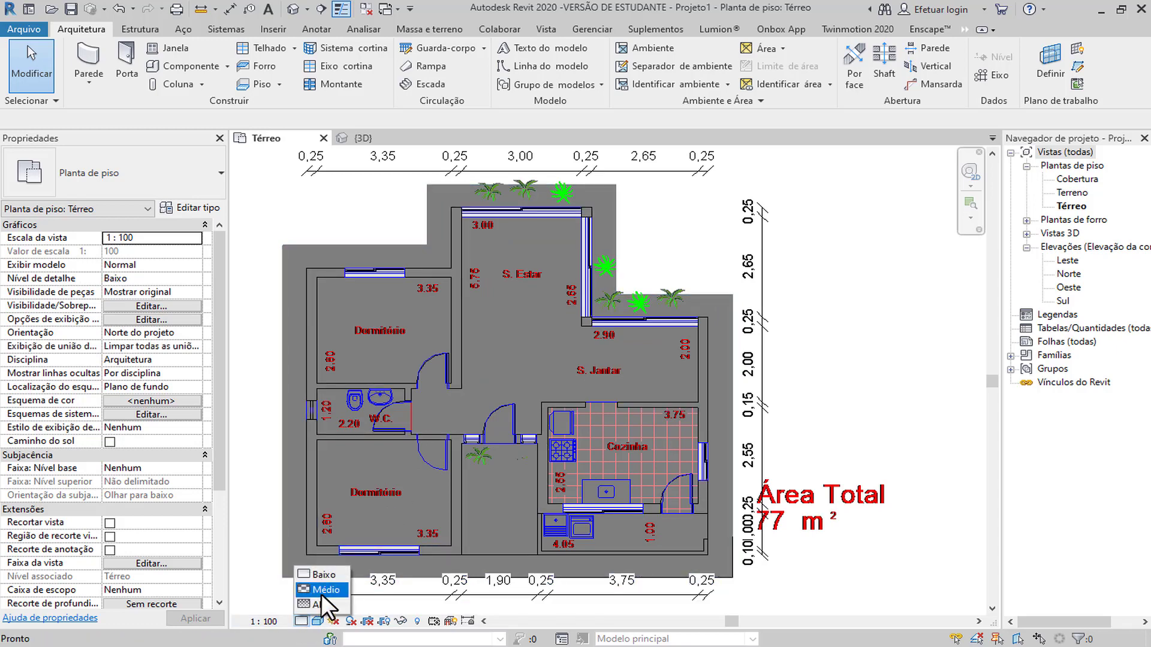
click(322, 590)
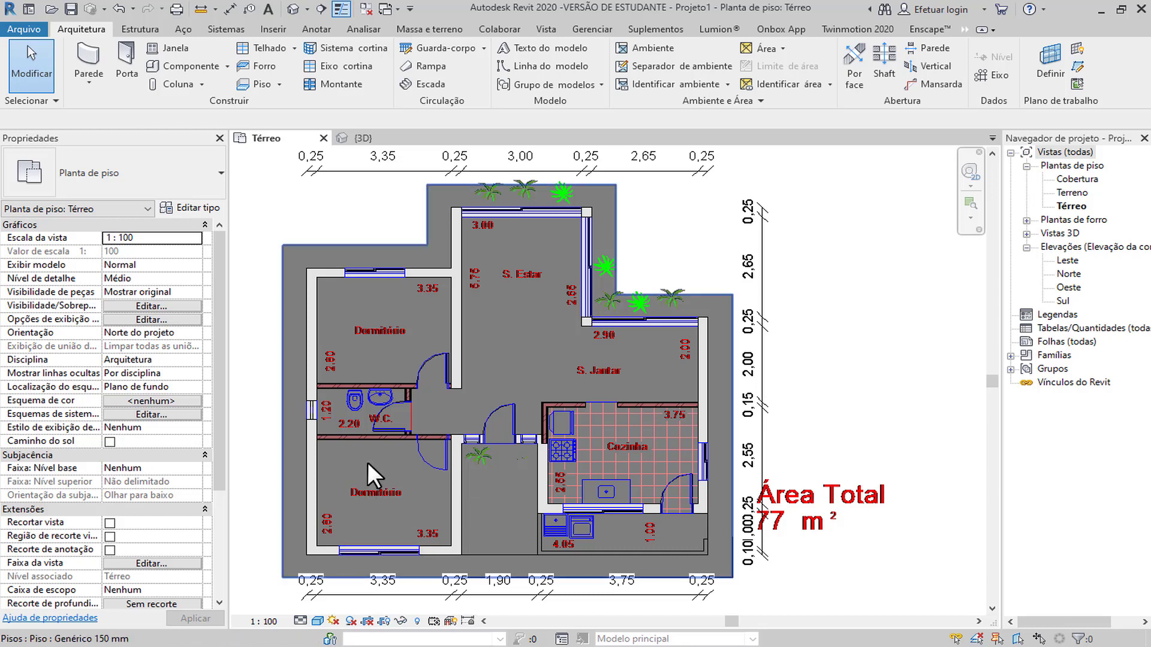
Set the Térreo floor plan's detail level to Baixo and check how the walls display around the W.C.
scroll(368, 462, up, 5)
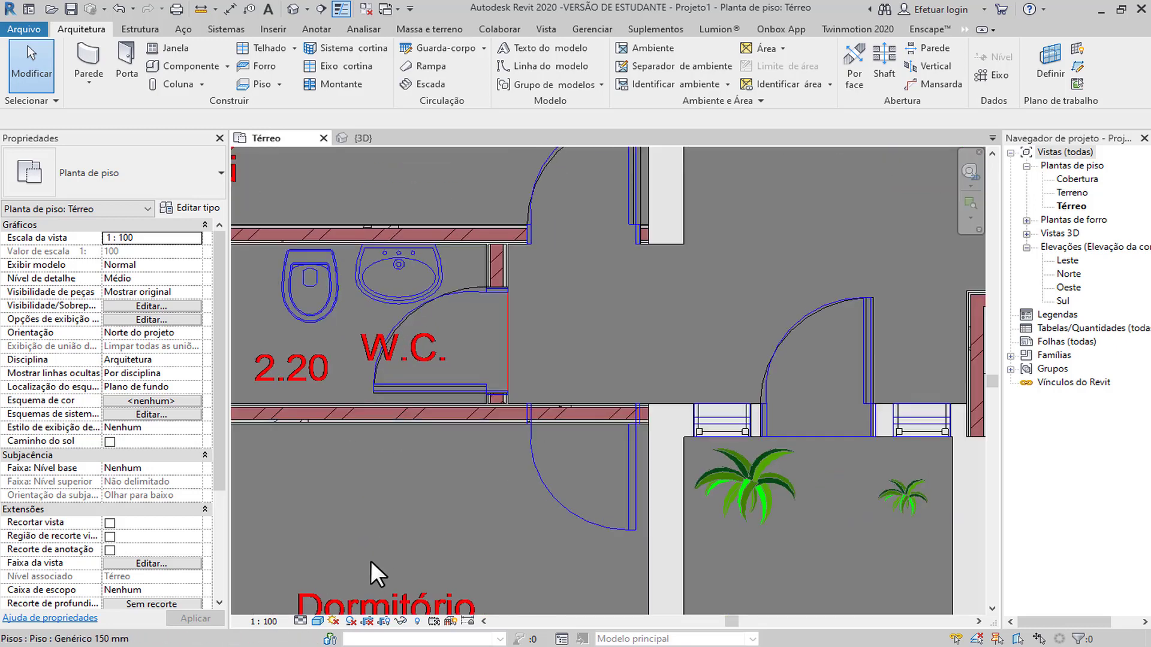
click(304, 618)
click(326, 575)
scroll(428, 491, down, 1)
scroll(428, 490, down, 4)
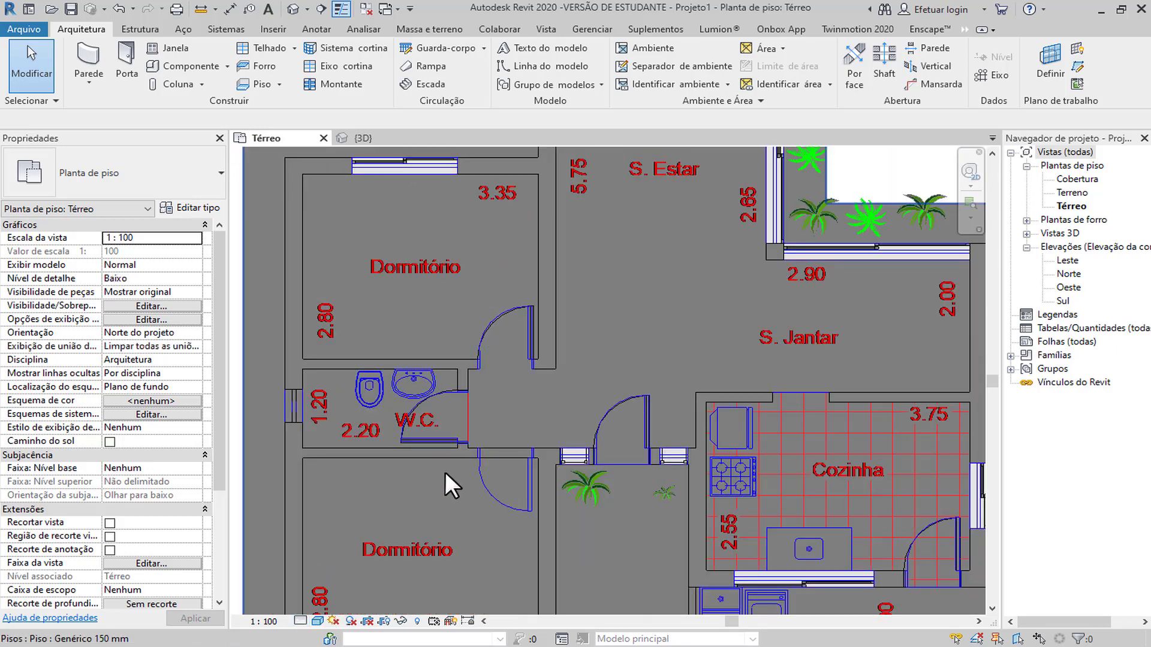
click(510, 317)
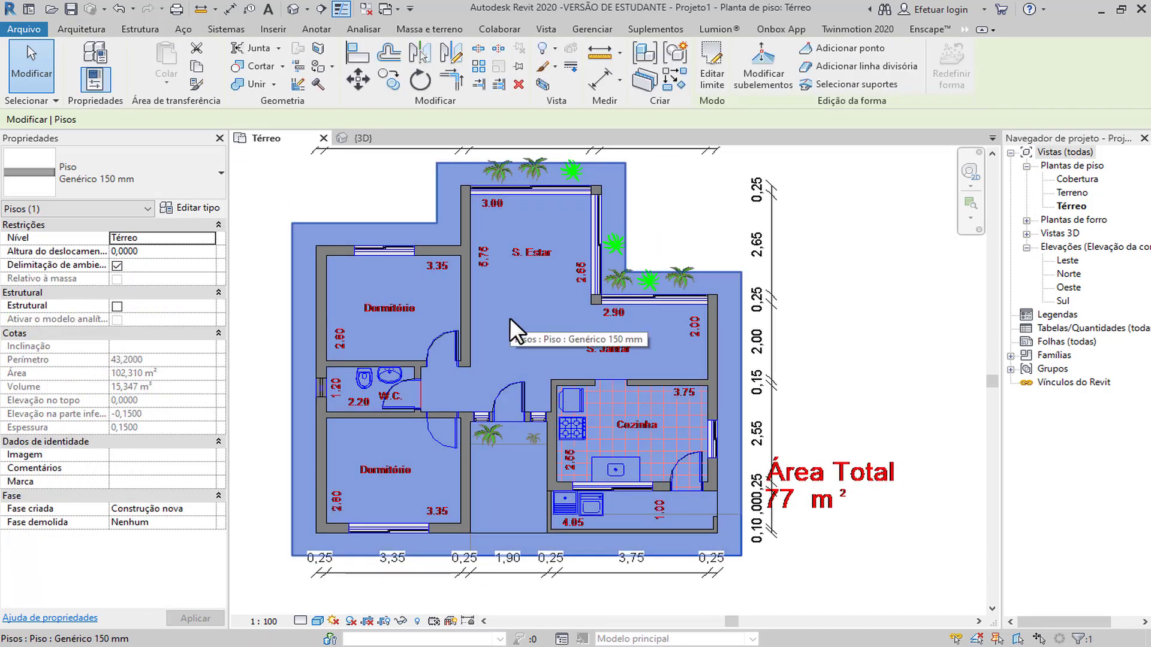
click(297, 217)
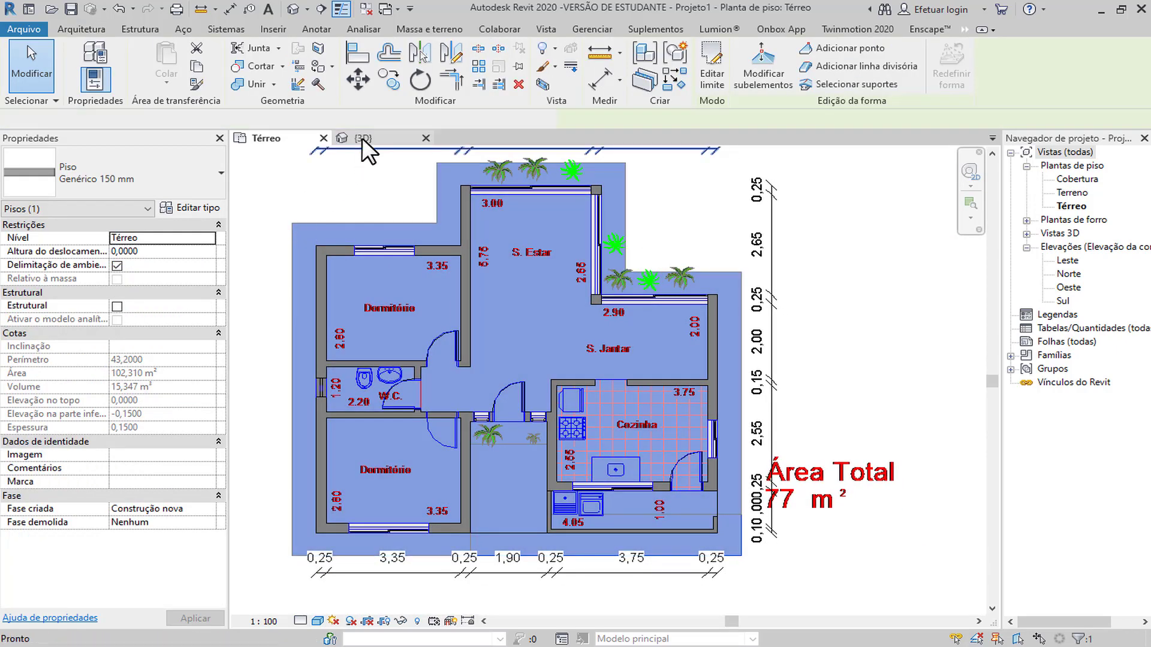
In the 3D view, assign the Massa corrida material to the structure layer of the Alvenaria 25cm wall type.
click(362, 137)
click(477, 408)
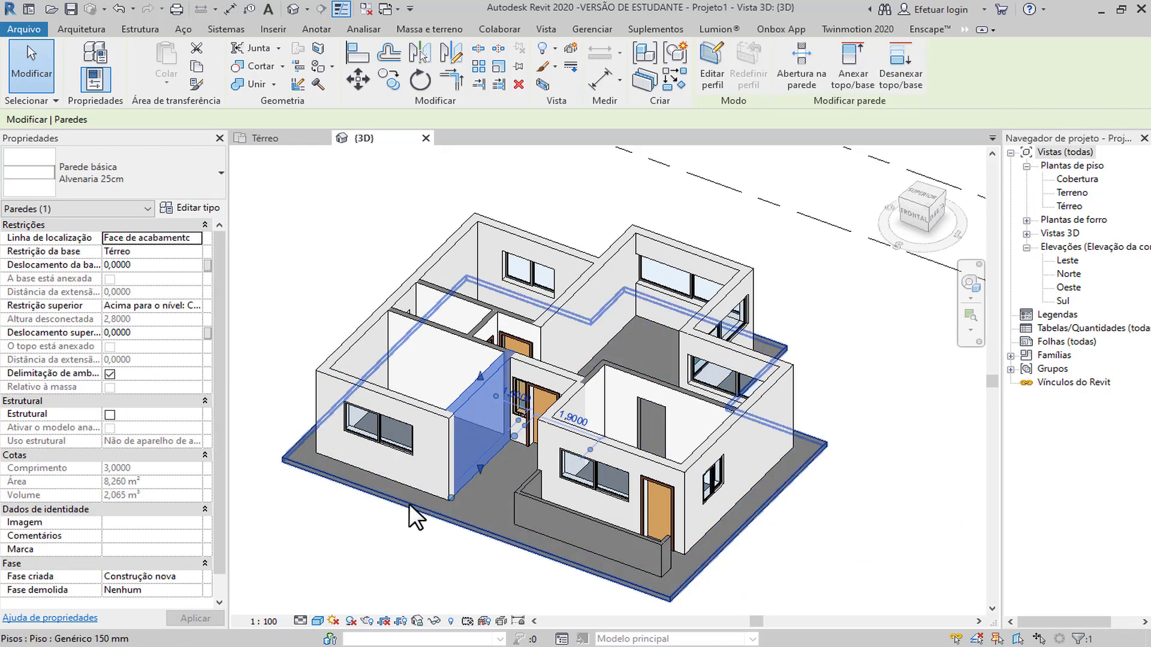
click(190, 207)
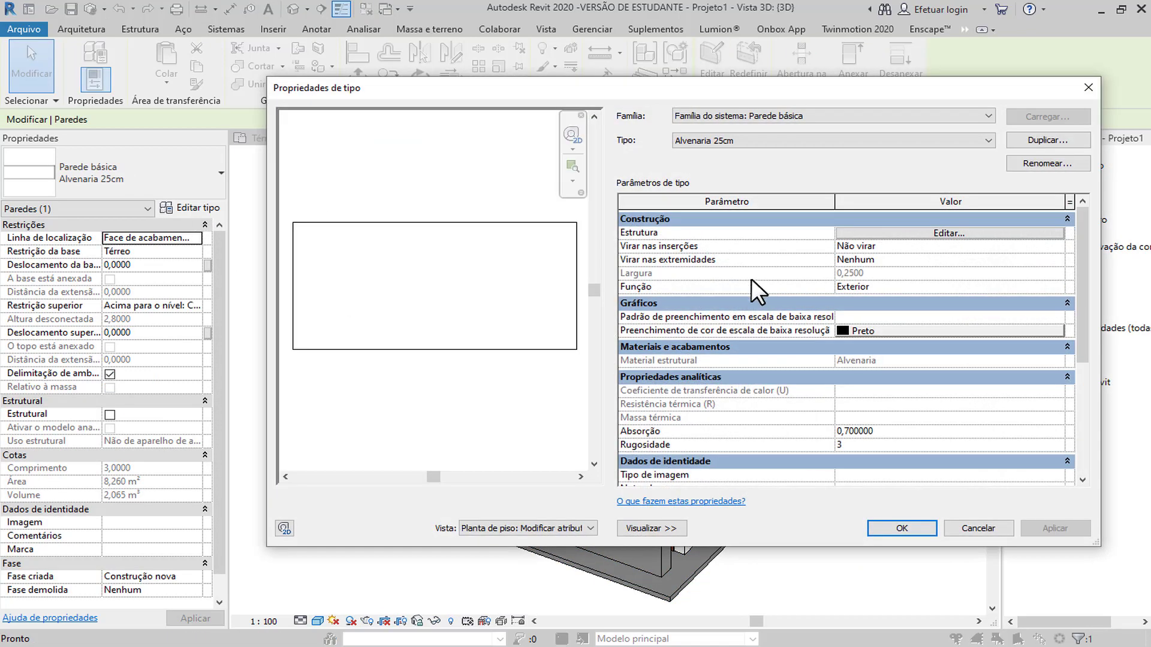
click(894, 232)
click(793, 242)
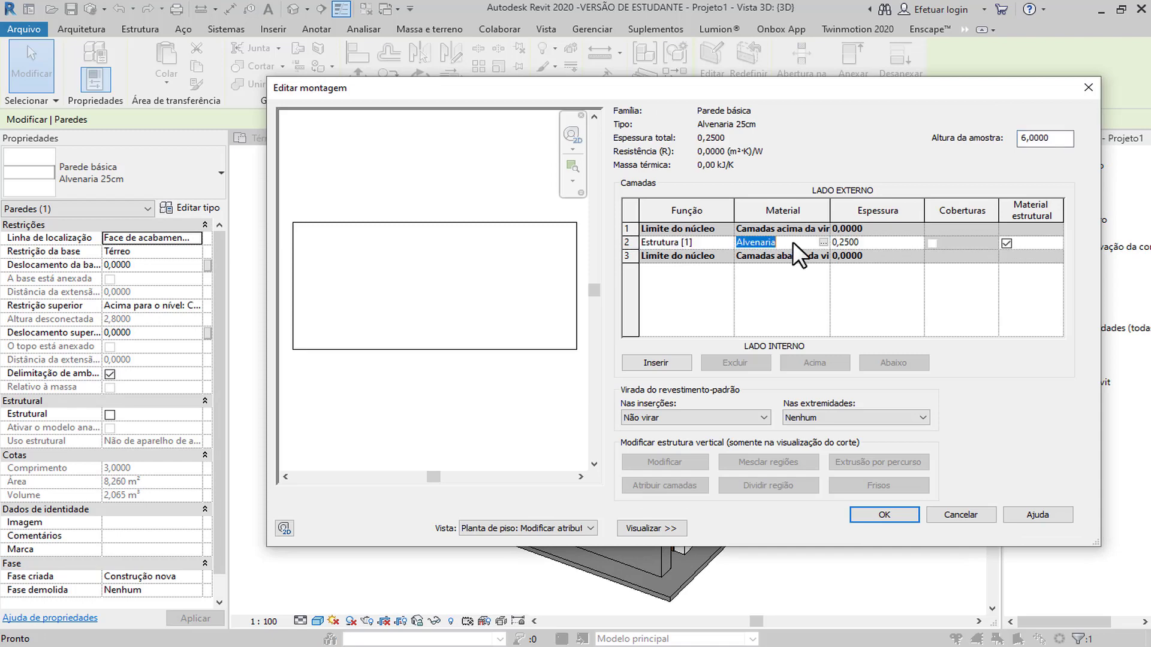
text(Massa)
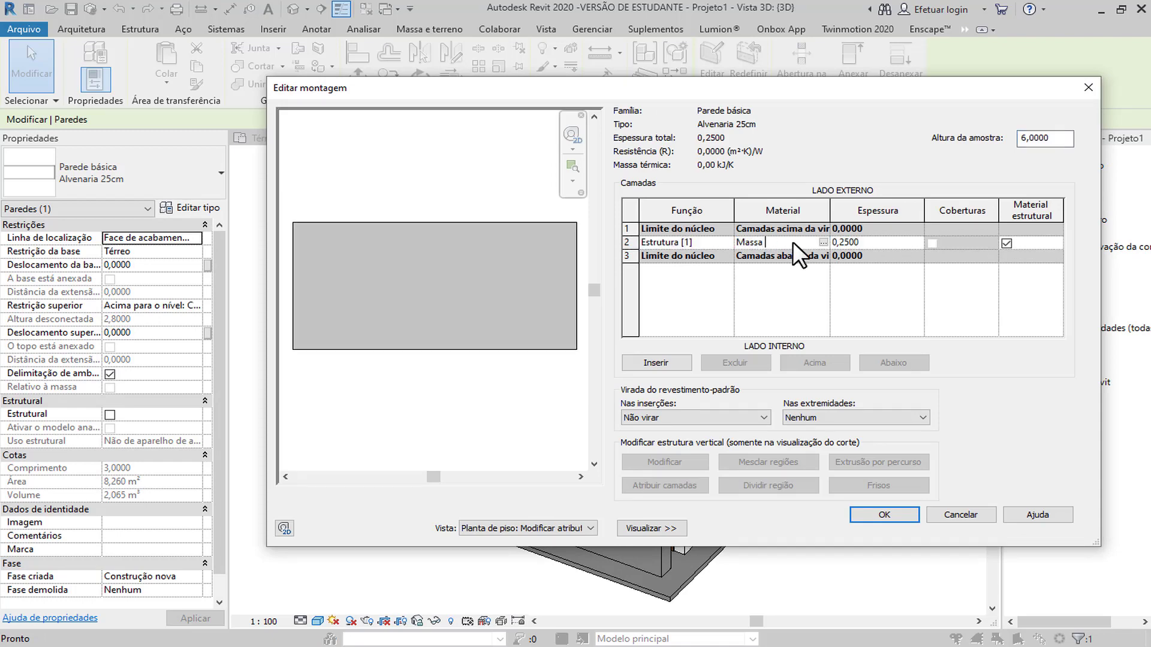
text( corrida)
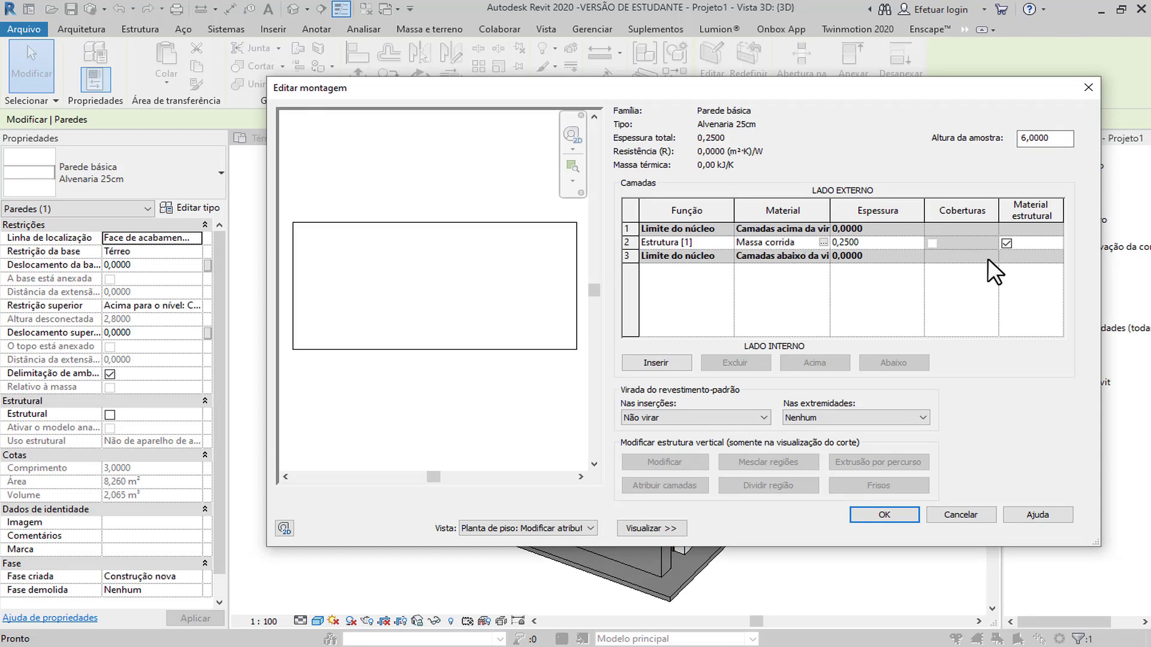
click(887, 514)
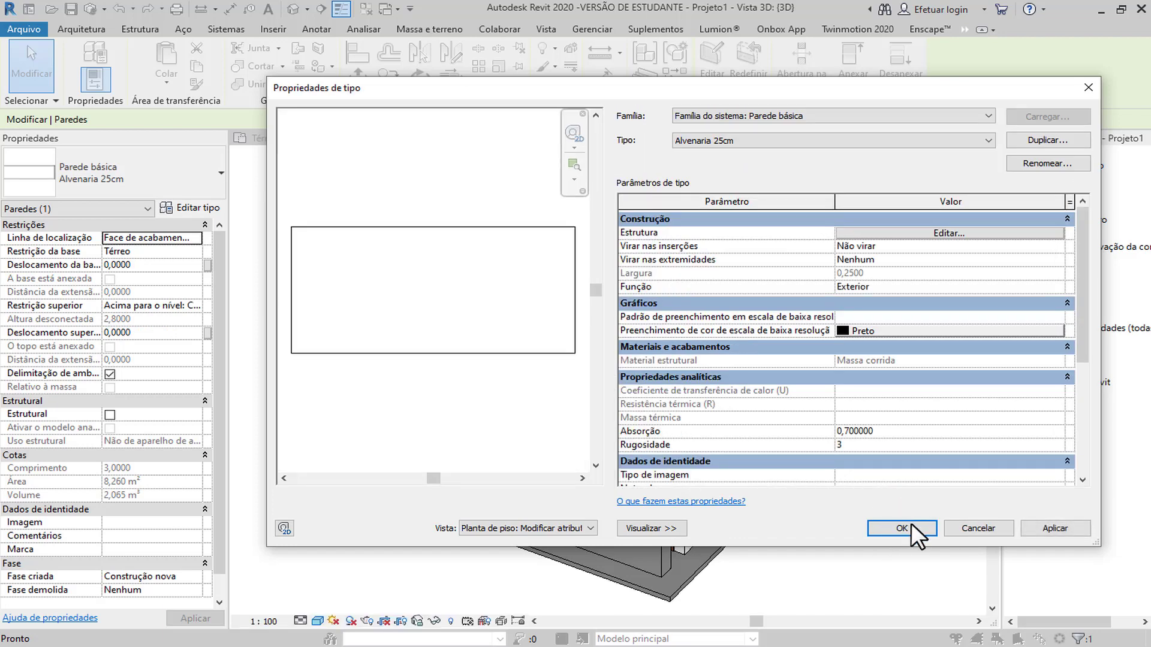
click(909, 525)
click(883, 553)
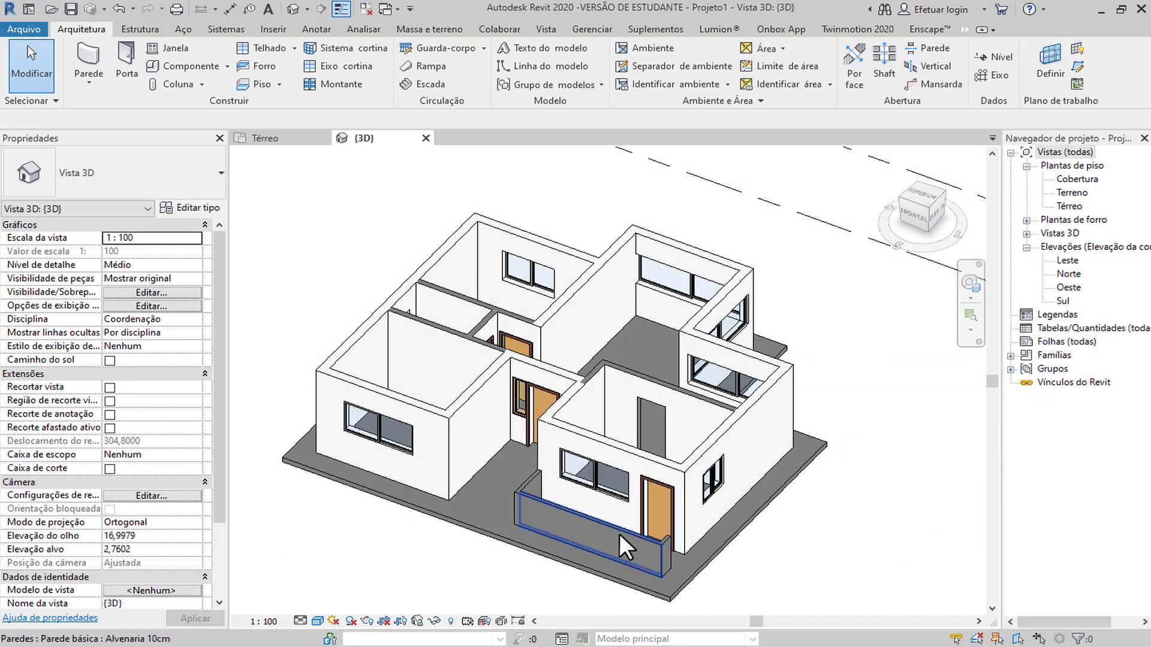
Assign the Massa corrida material to the structure layer of the low front wall's Alvenaria 10cm type.
click(616, 534)
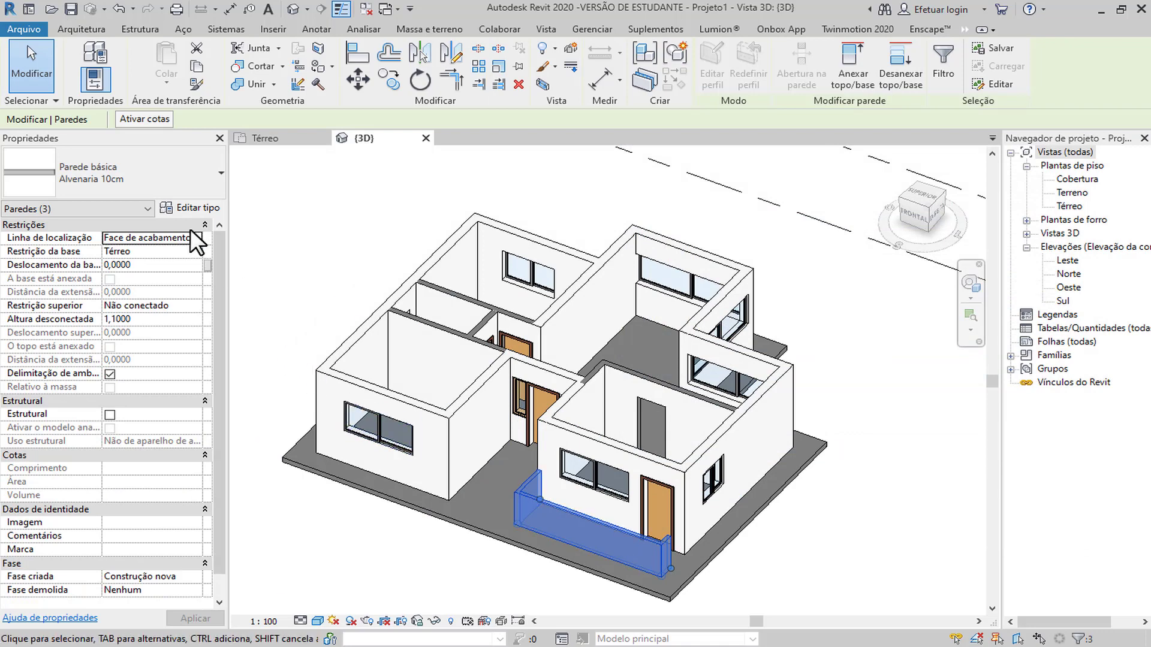
click(189, 207)
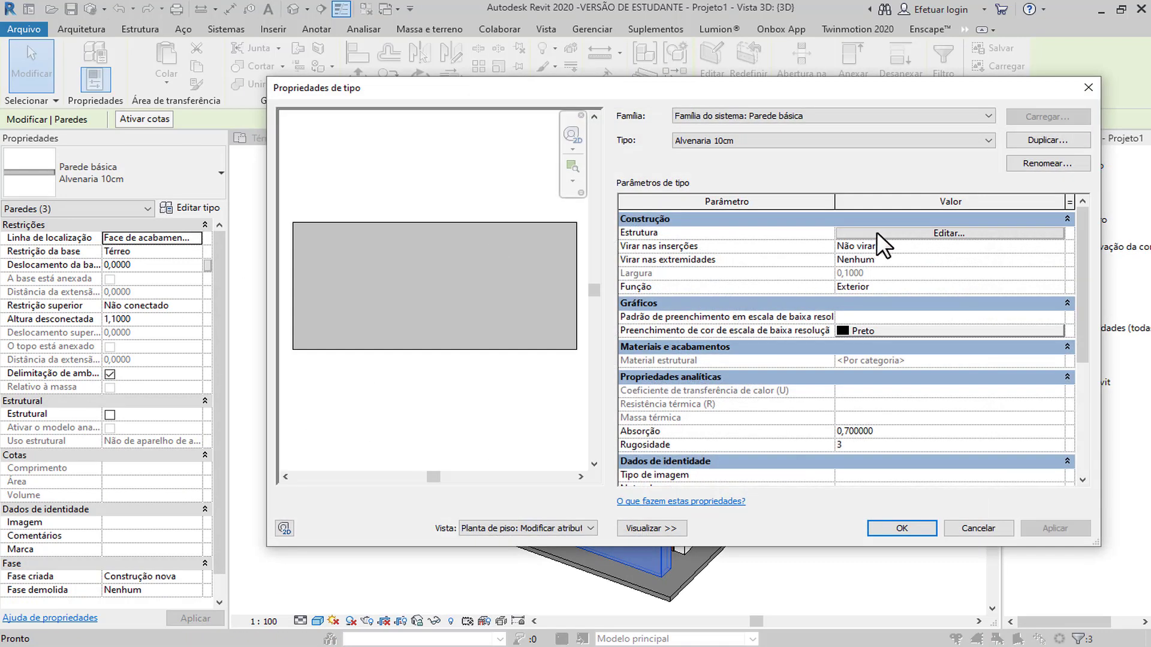
click(877, 233)
click(818, 244)
click(812, 244)
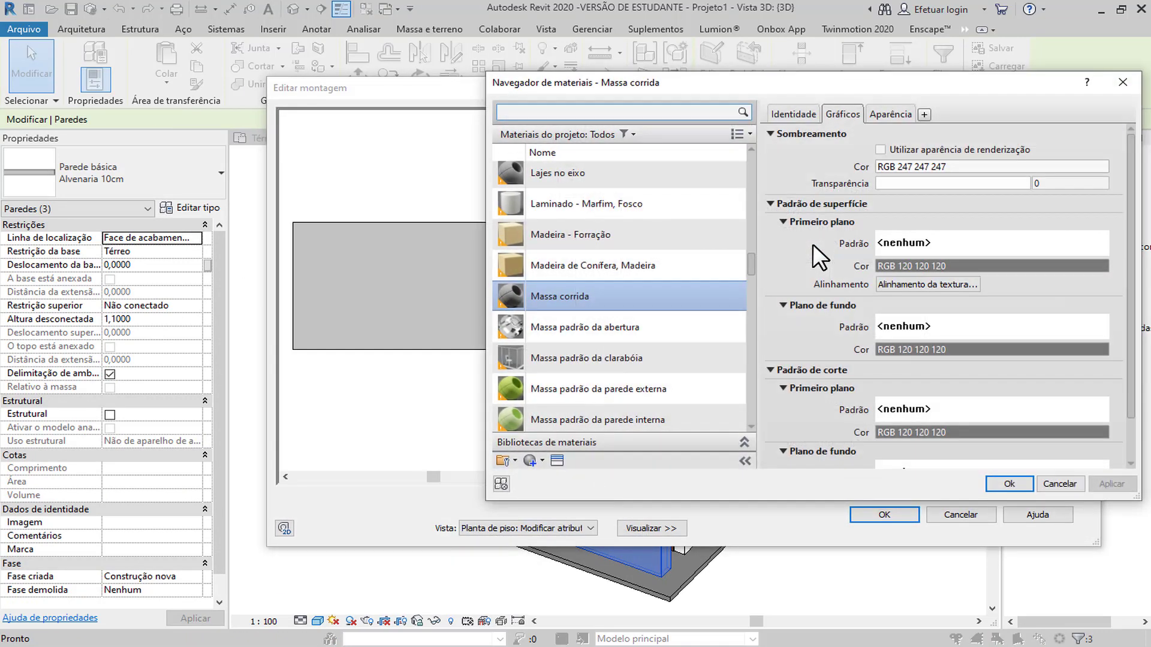
click(1032, 485)
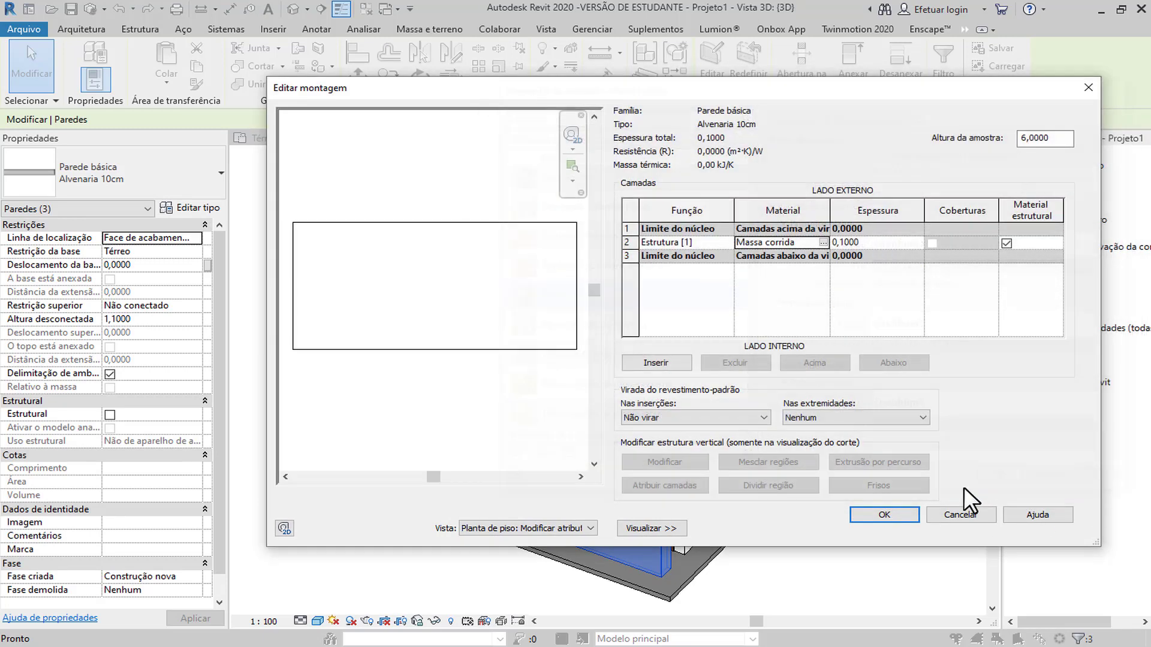
click(891, 516)
click(895, 522)
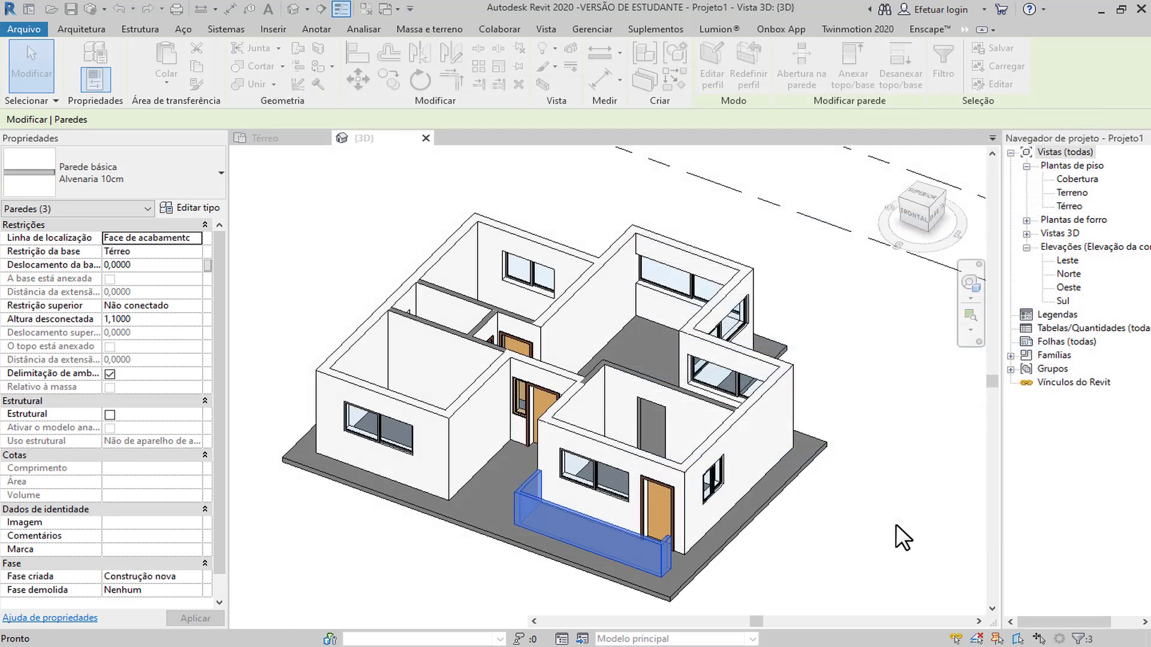
click(876, 536)
Select the house's floor slab and open the material choice for the structure layer of its Genérico 150 mm type.
shift+middle_drag(854, 378, 911, 392)
shift+middle_drag(483, 491, 442, 471)
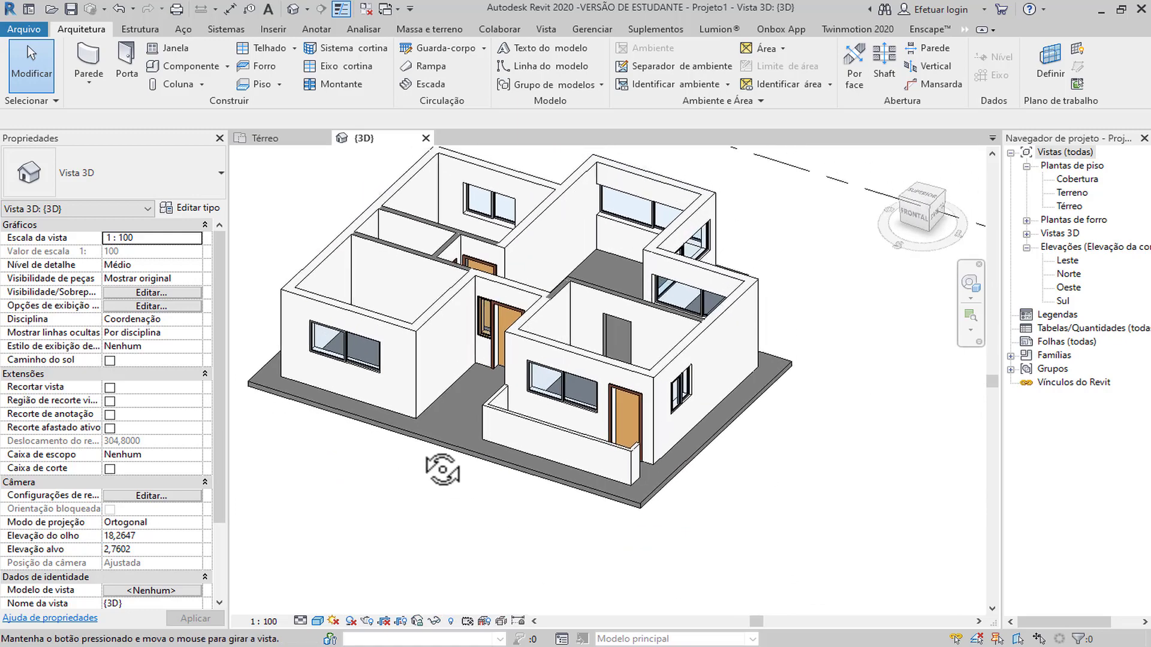
click(415, 415)
shift+middle_drag(416, 415, 486, 508)
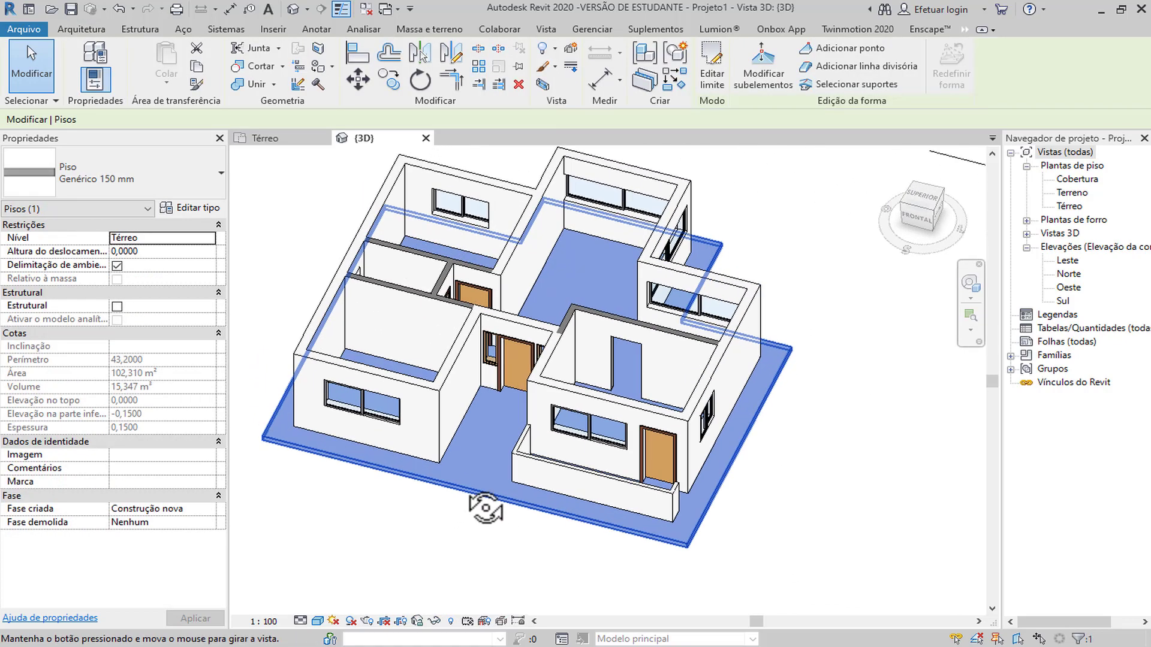
click(193, 208)
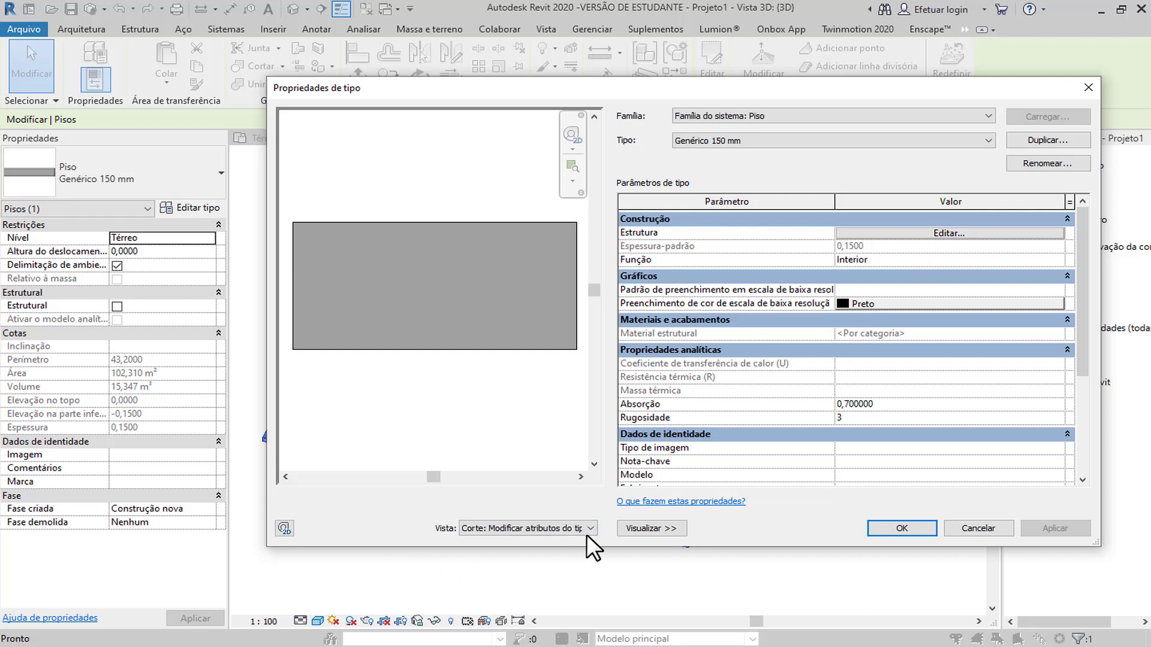
click(920, 232)
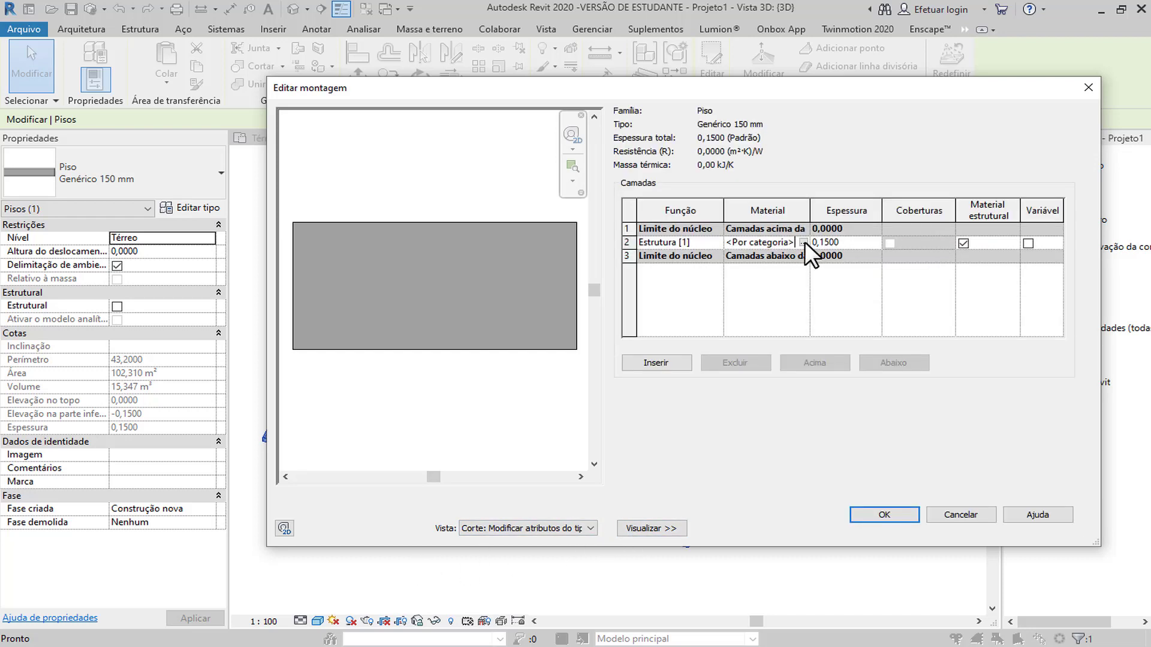
click(804, 241)
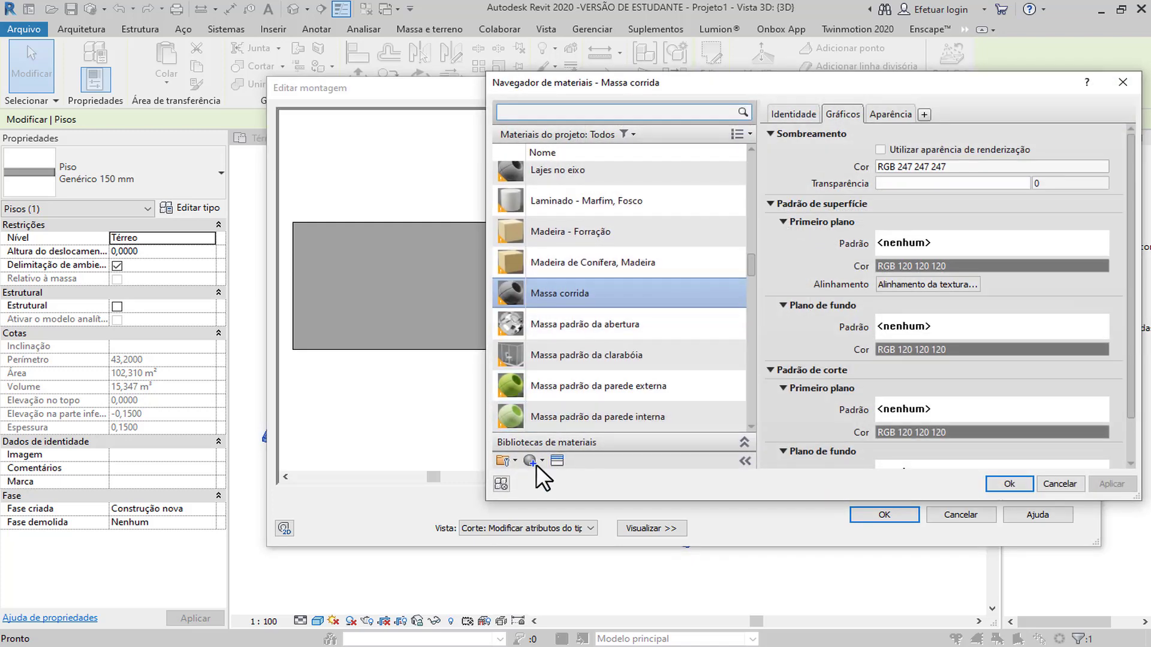
Create a new material for the floor and name it Cerâmica 50x50.
click(537, 463)
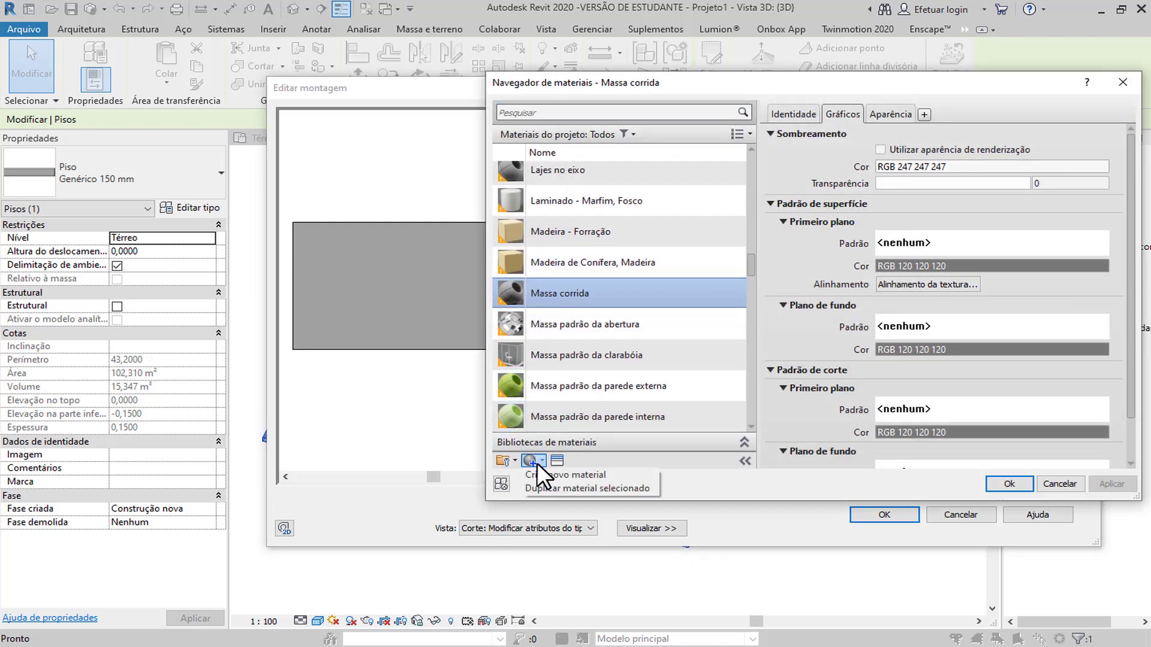
click(622, 476)
right_click(601, 298)
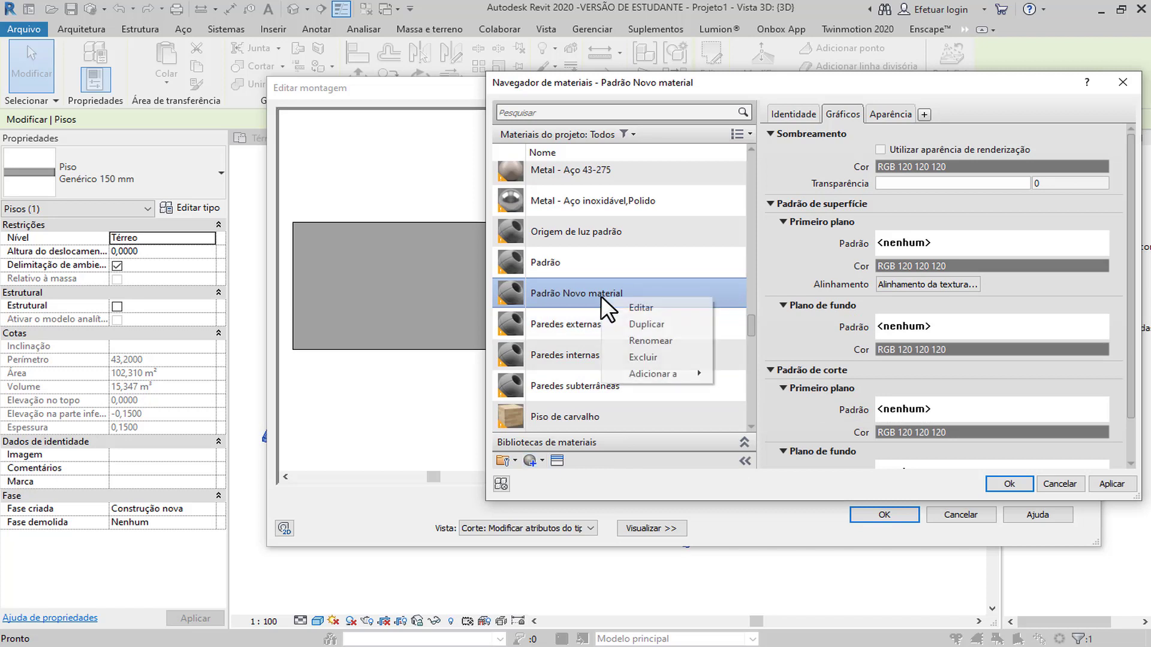
click(683, 337)
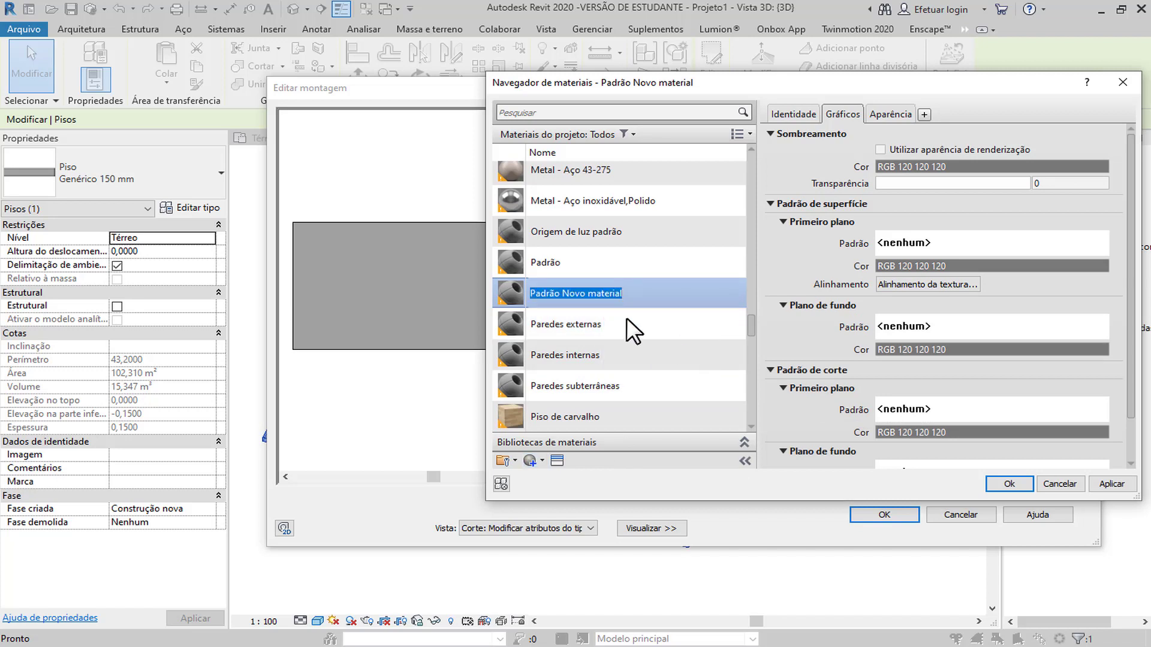
text(Cerâm)
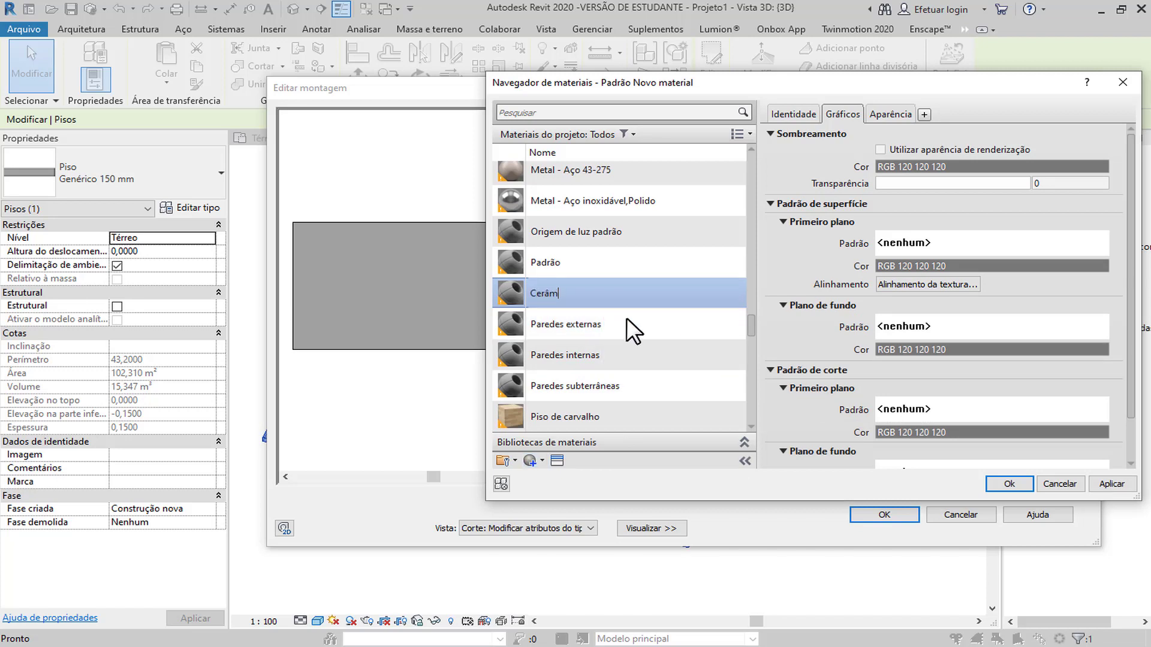
text(ica 50x50)
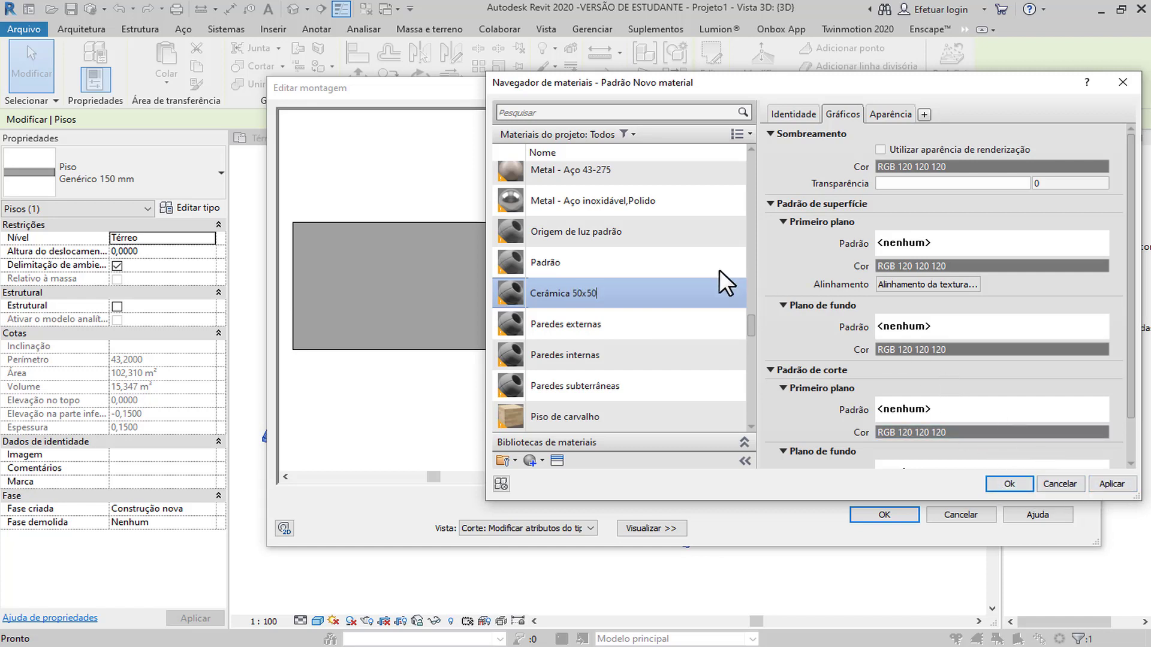
key(Return)
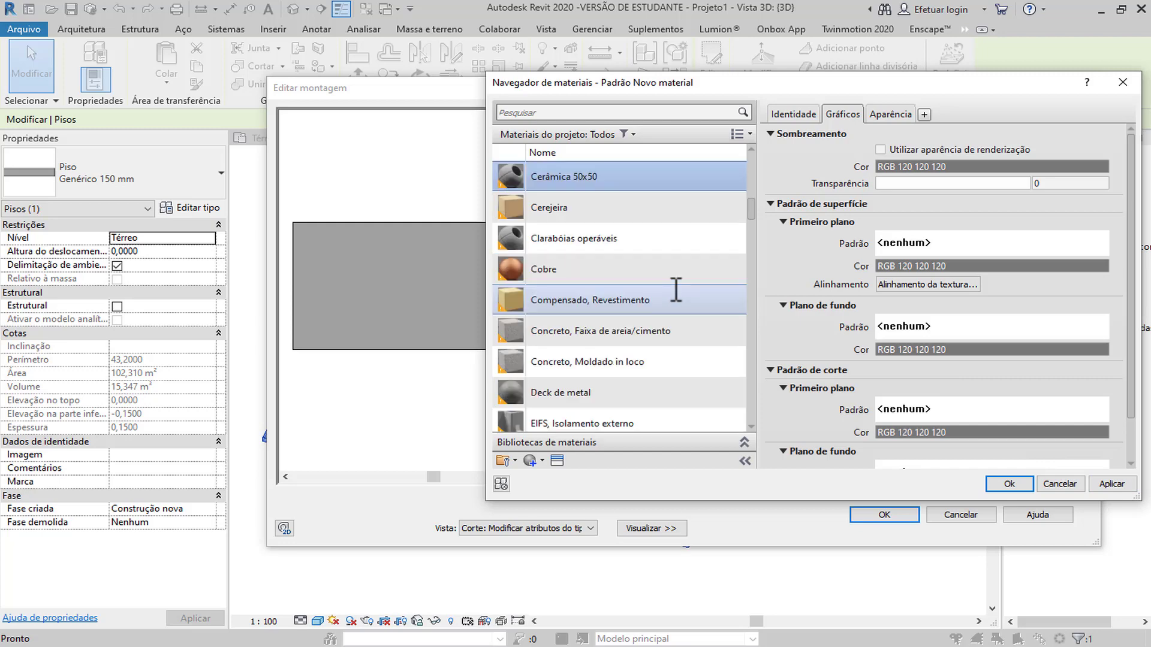
Set the shading colour of the Cerâmica 50x50 material to RGB 245 245 245.
scroll(676, 290, up, 2)
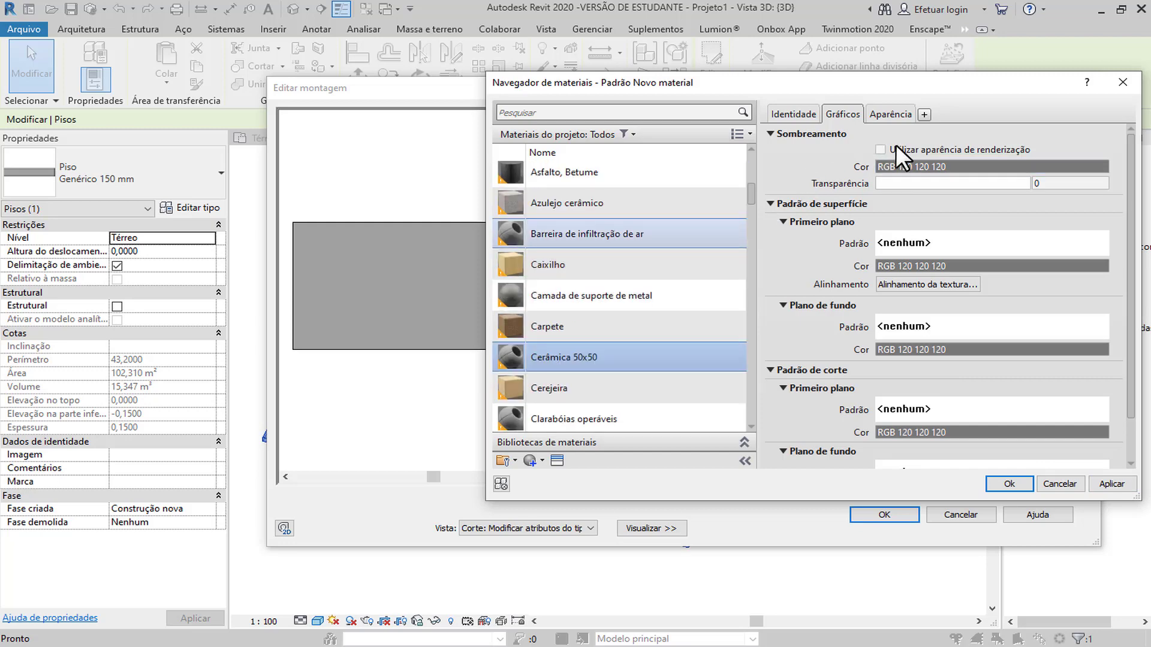
click(928, 167)
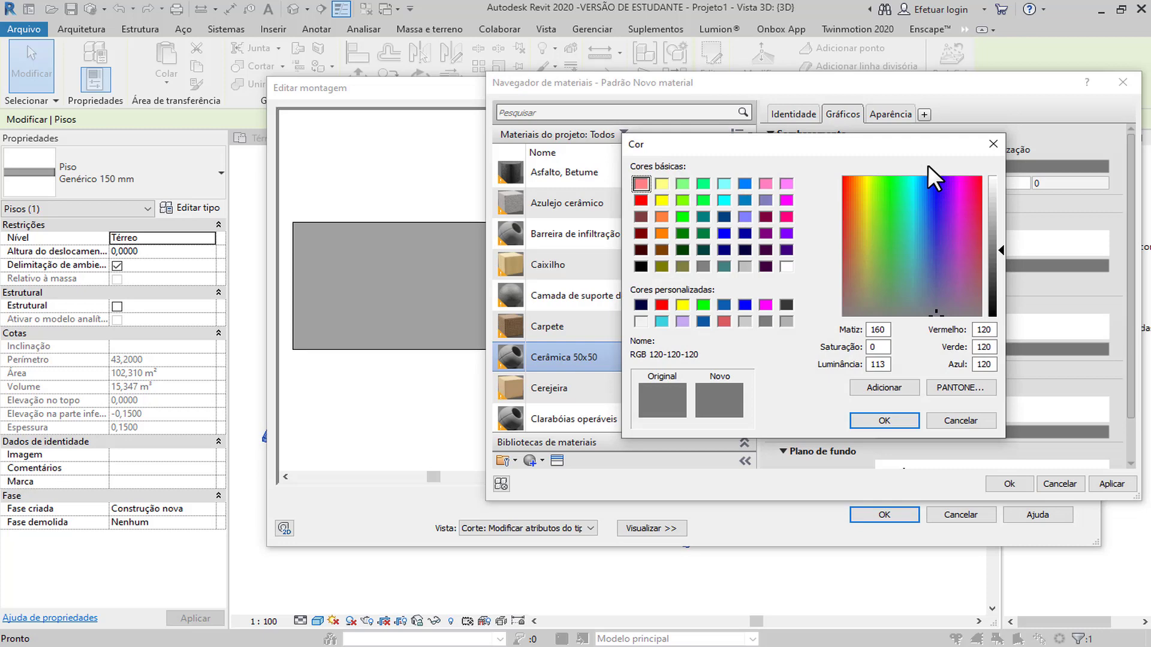
click(992, 181)
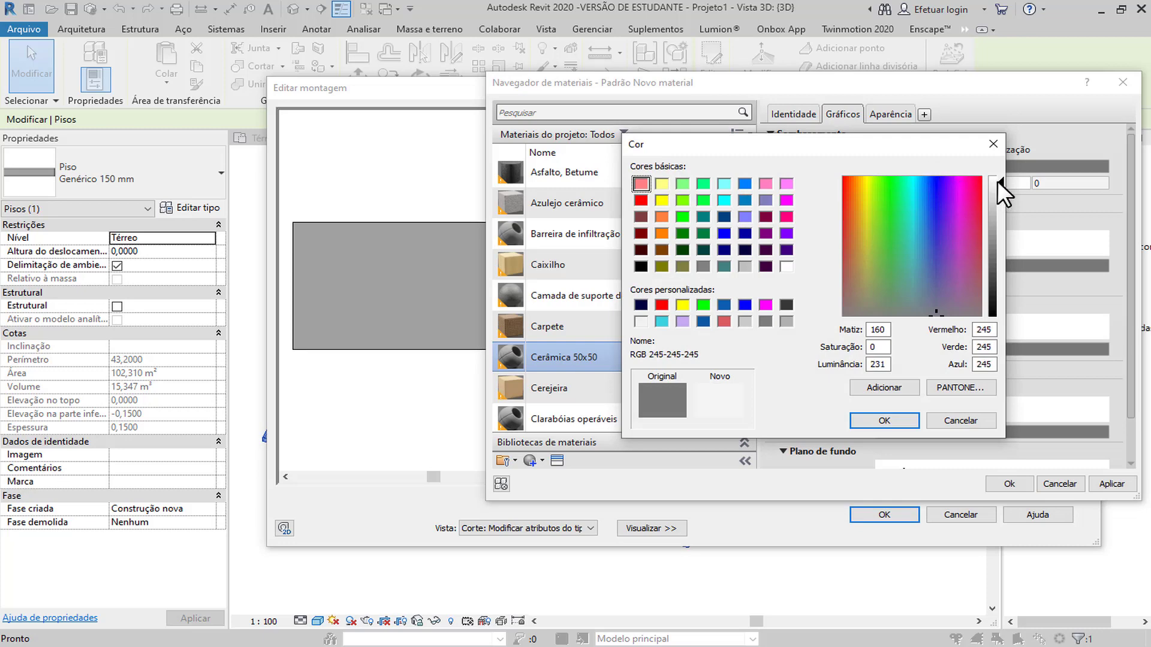
click(875, 419)
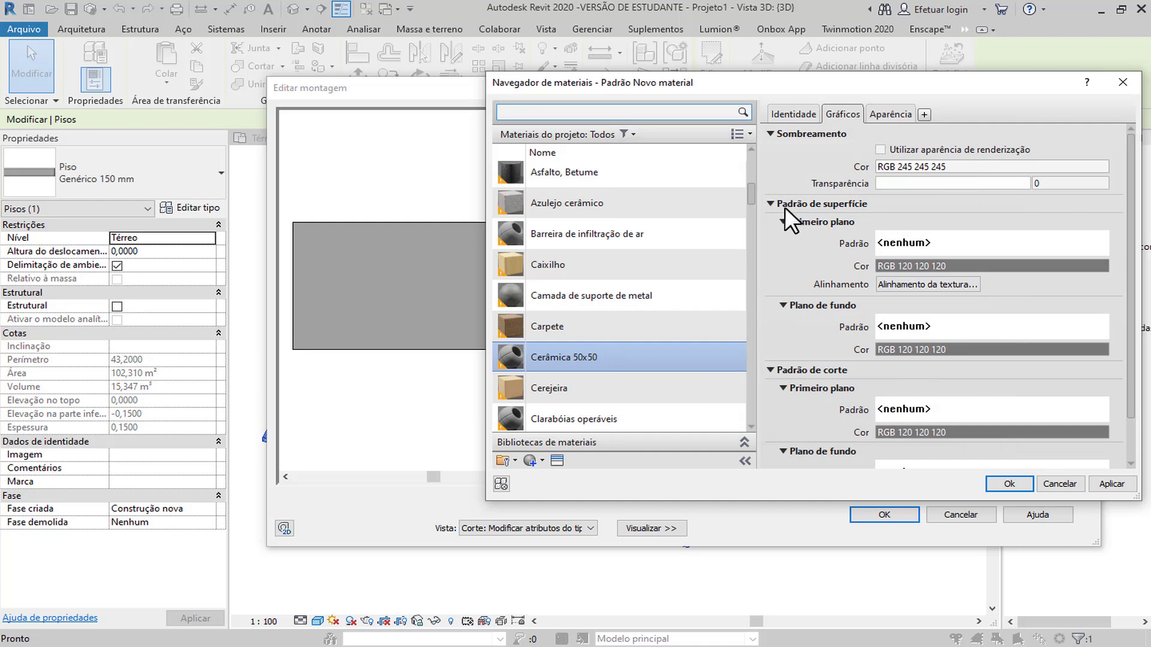
Open the fill pattern choice for the Cerâmica 50x50 material's surface foreground and browse the Desenho patterns, switching to the Modelo type.
click(952, 261)
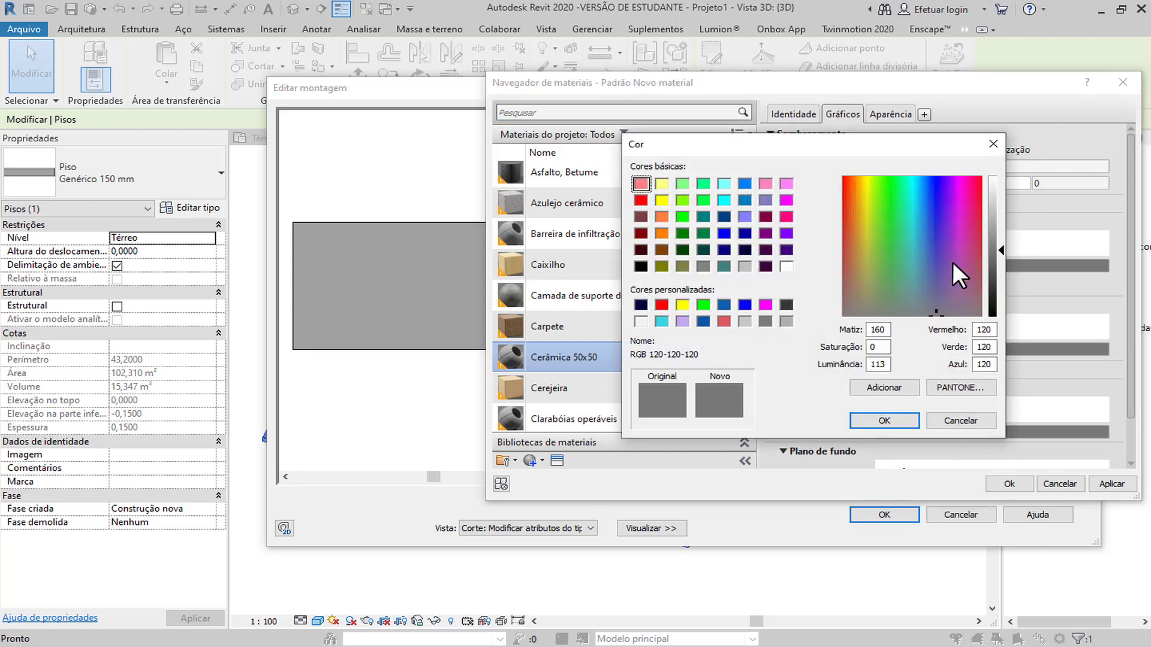
click(959, 419)
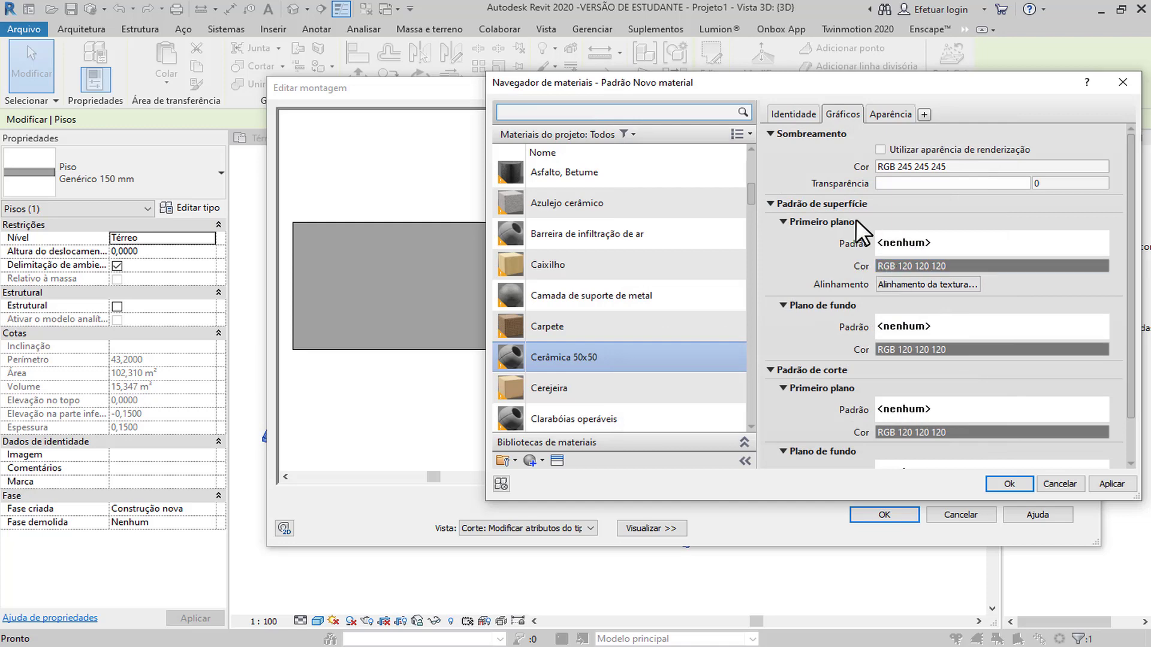
click(1073, 243)
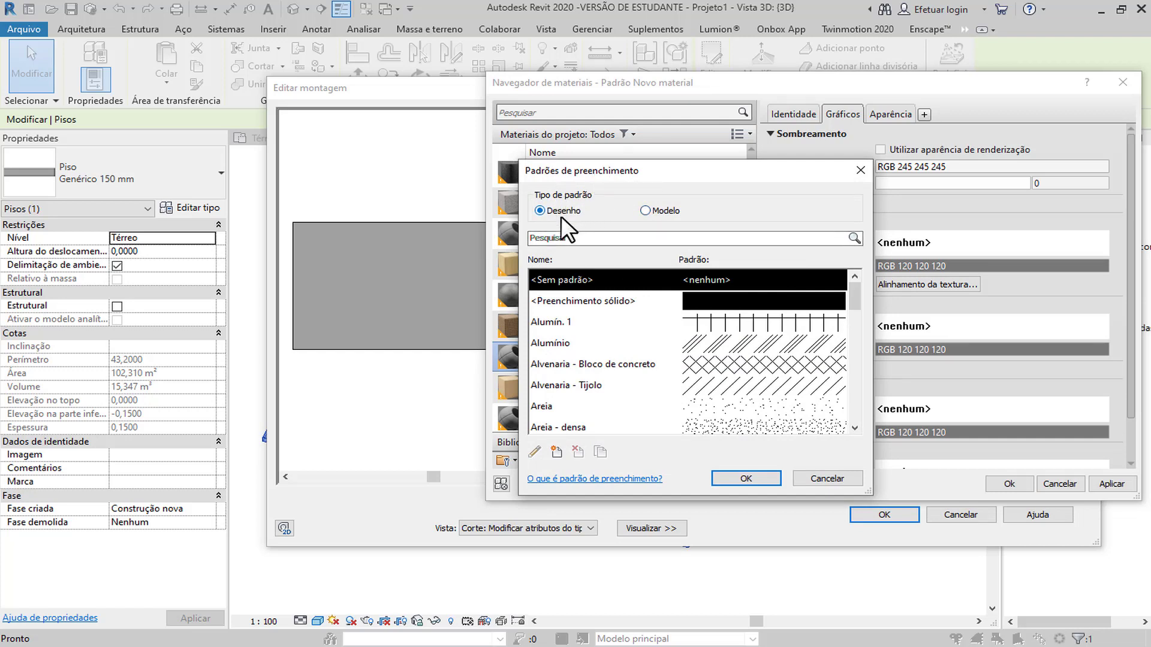
scroll(591, 358, down, 5)
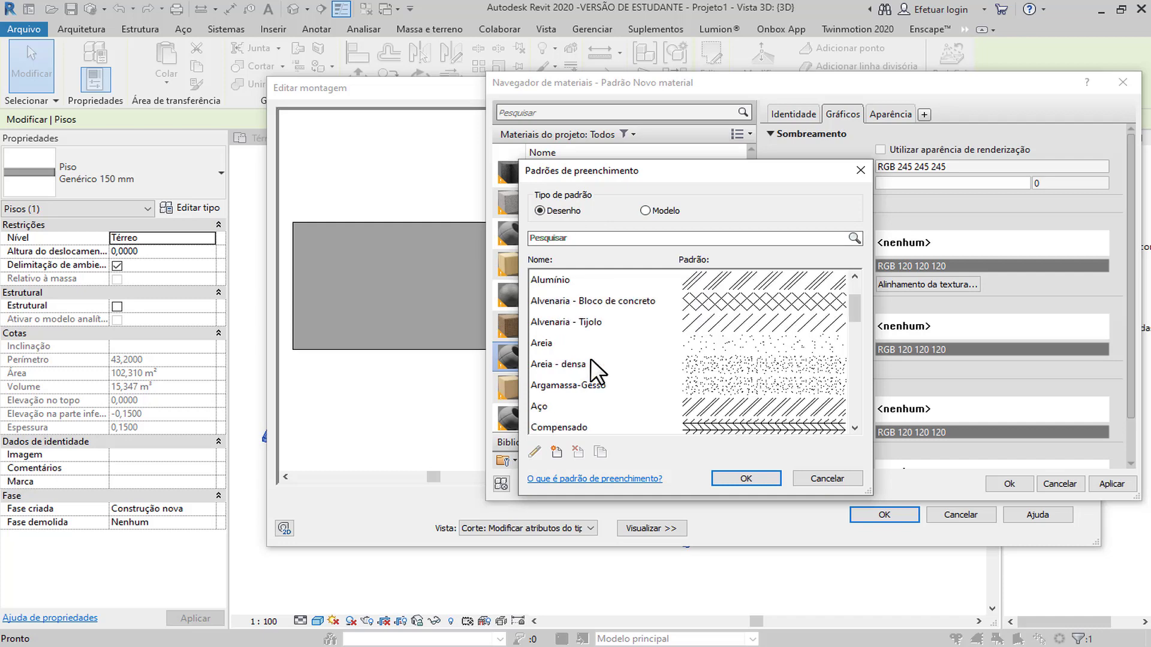
scroll(591, 360, down, 8)
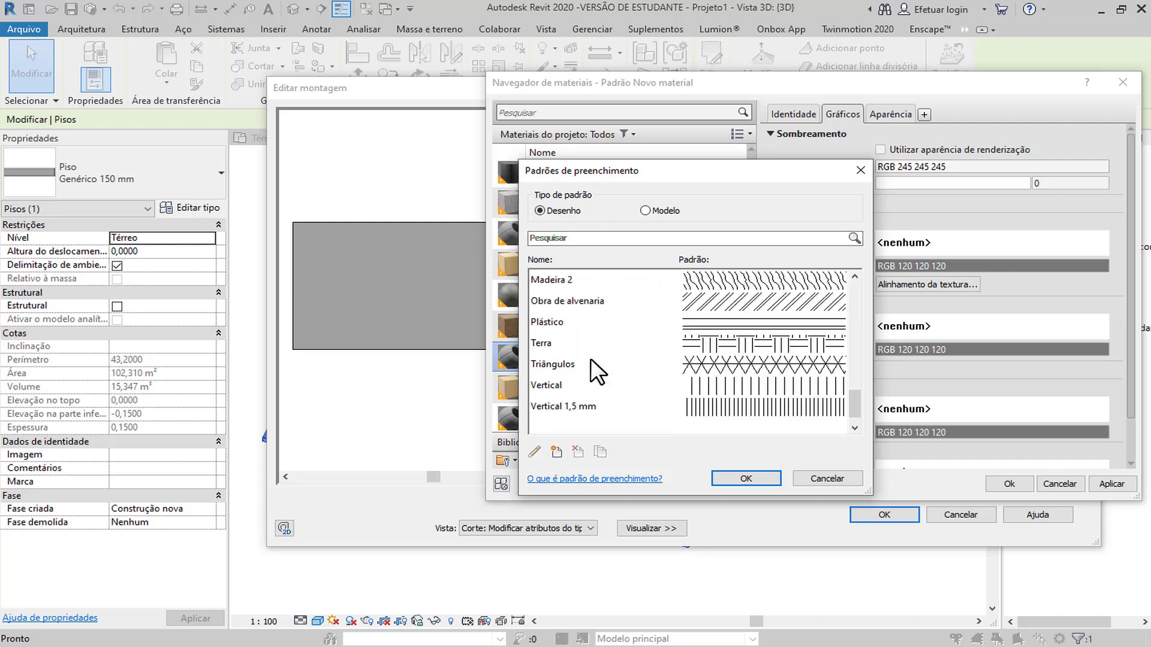
scroll(591, 358, up, 12)
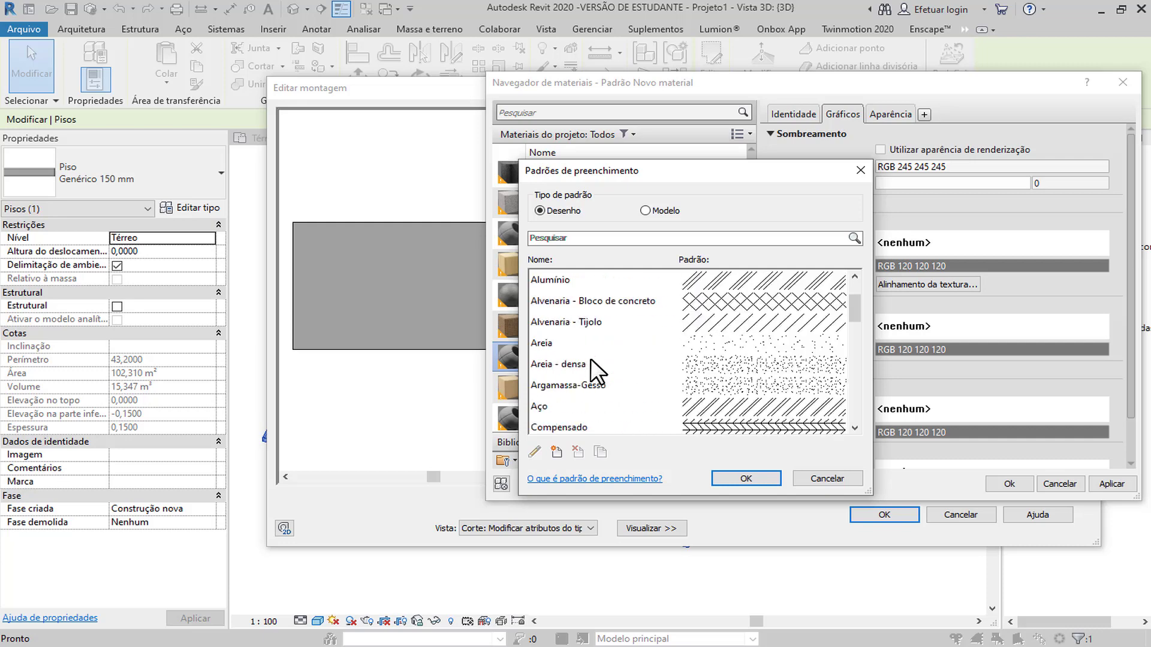
scroll(591, 358, up, 2)
click(658, 214)
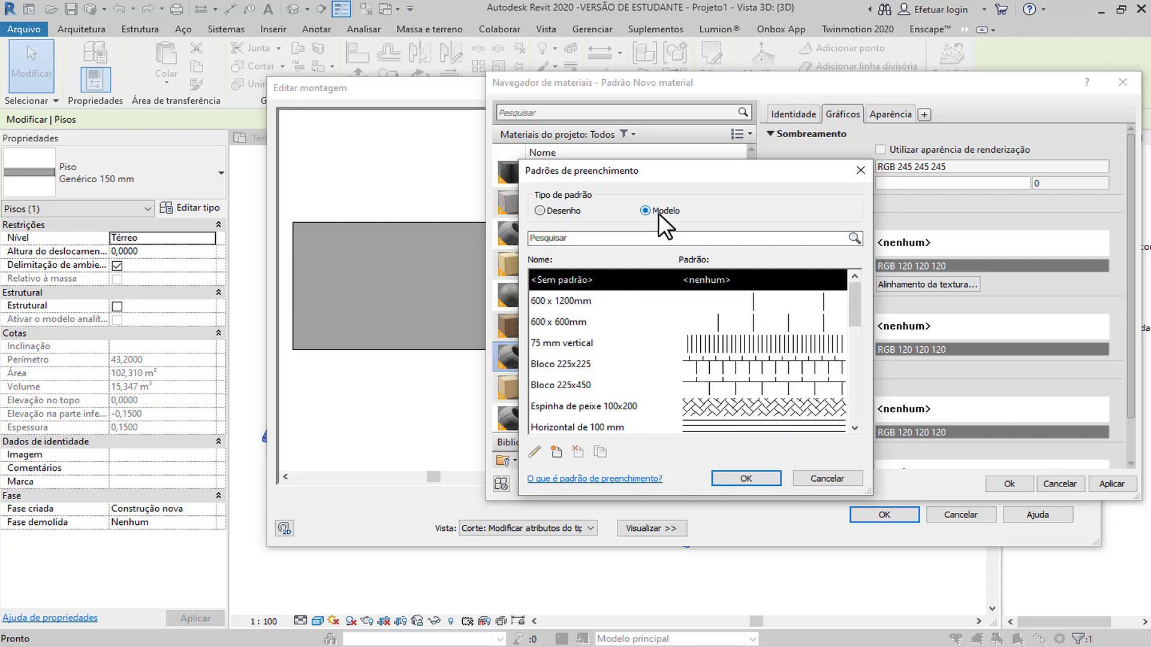
scroll(641, 292, down, 4)
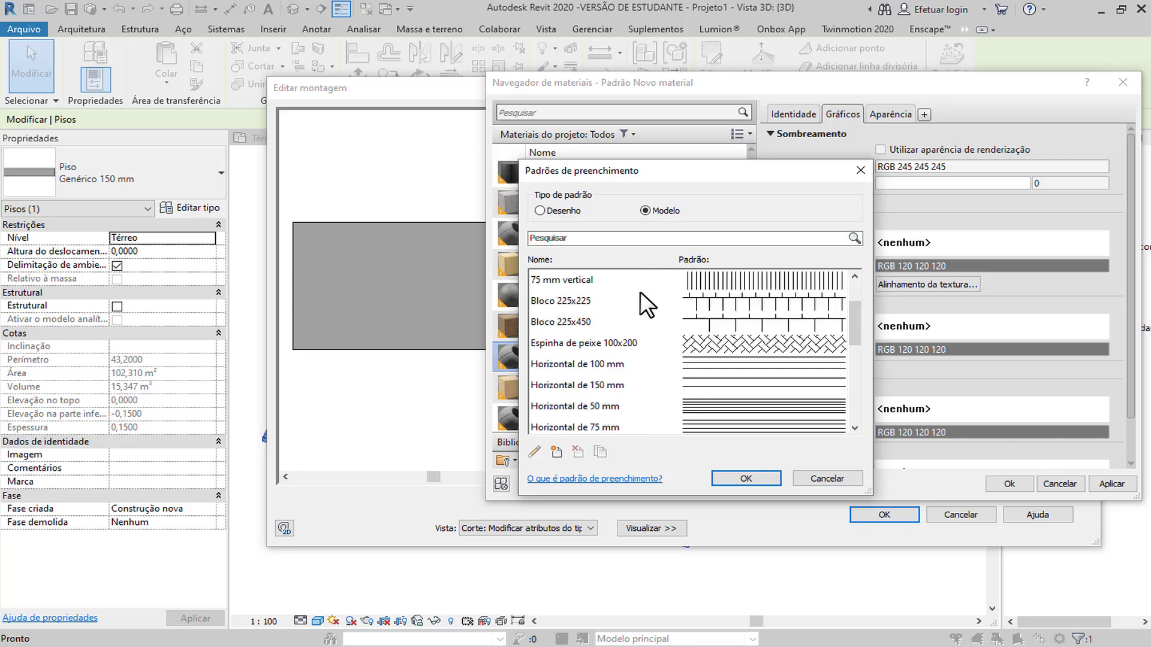
scroll(640, 291, down, 1)
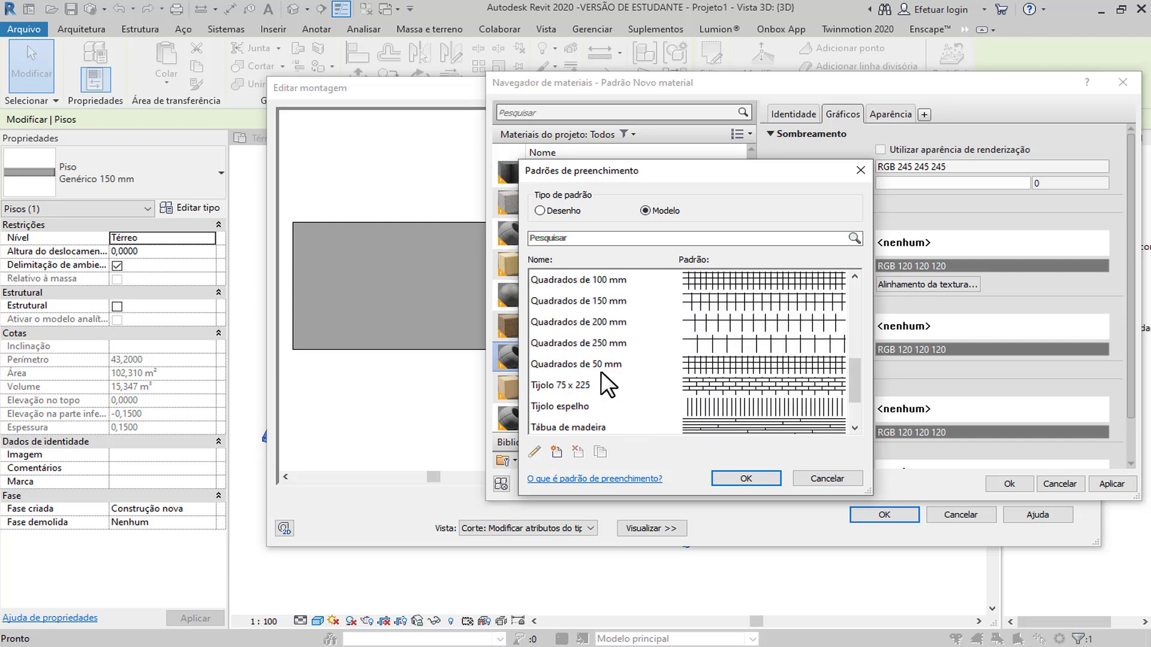
scroll(600, 372, down, 1)
scroll(600, 371, up, 4)
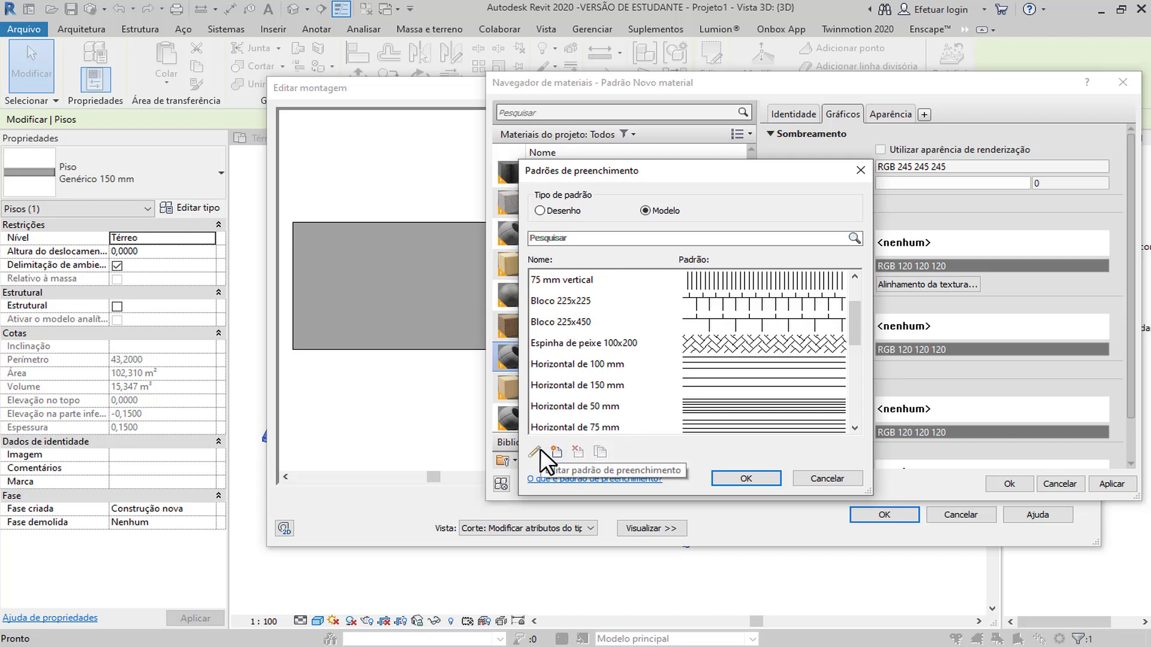
Create a new model surface pattern named Cerâmica 50x50 and make it a crosshatch (Hachura cruzada).
click(555, 451)
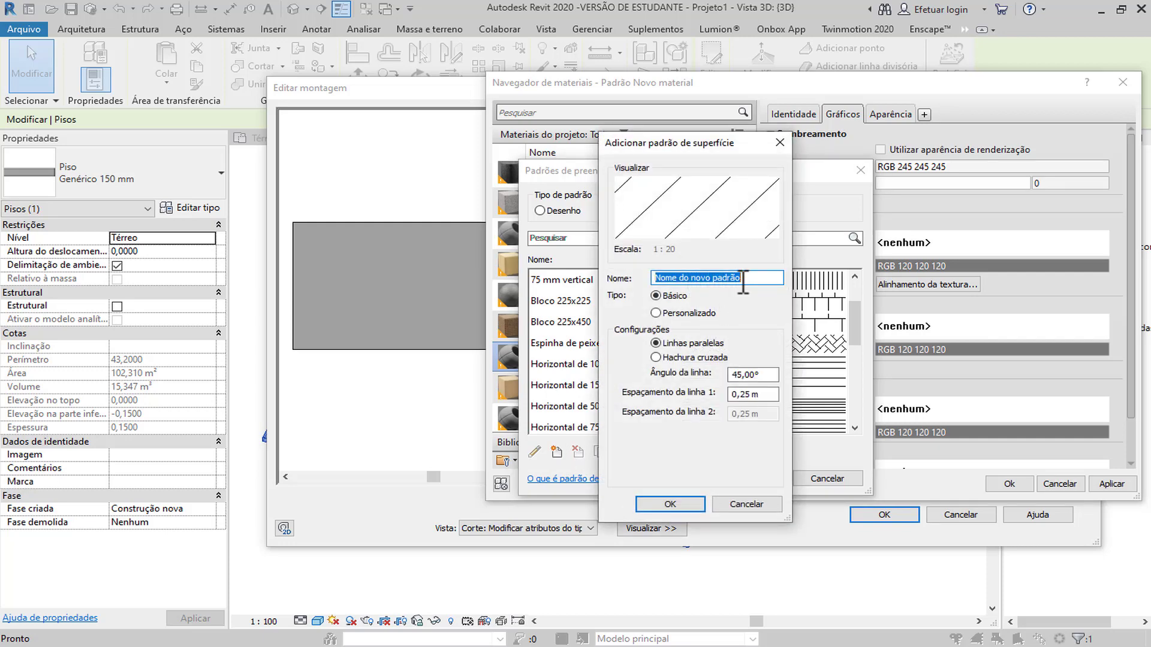
text(Ce)
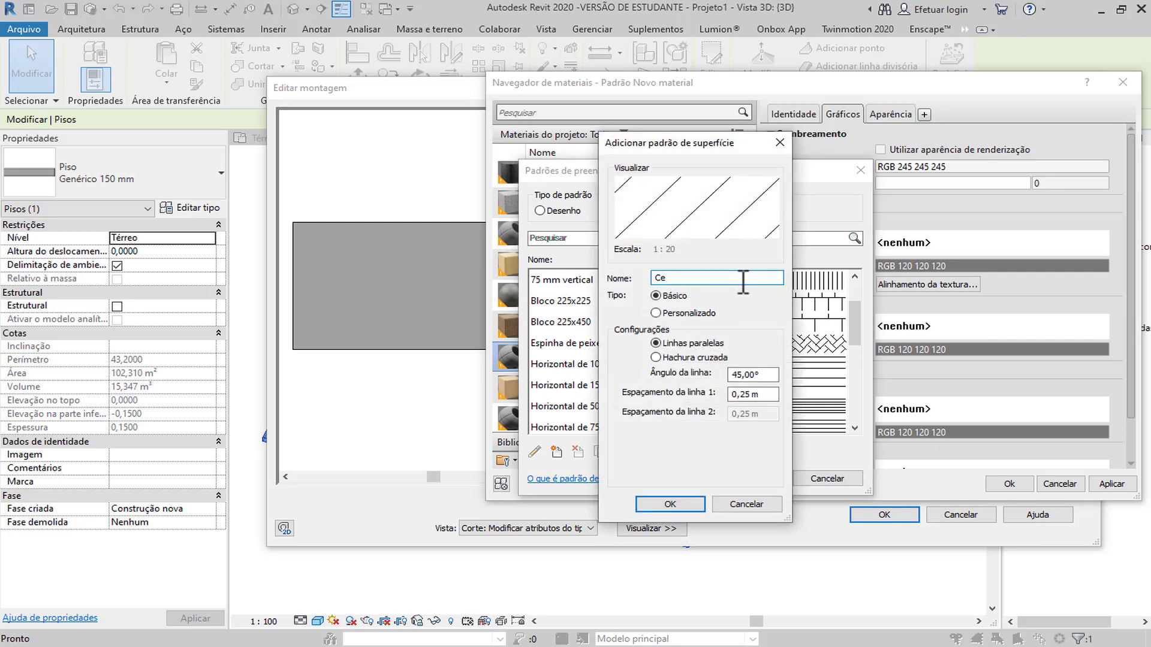
text(râmica 50x50)
click(656, 355)
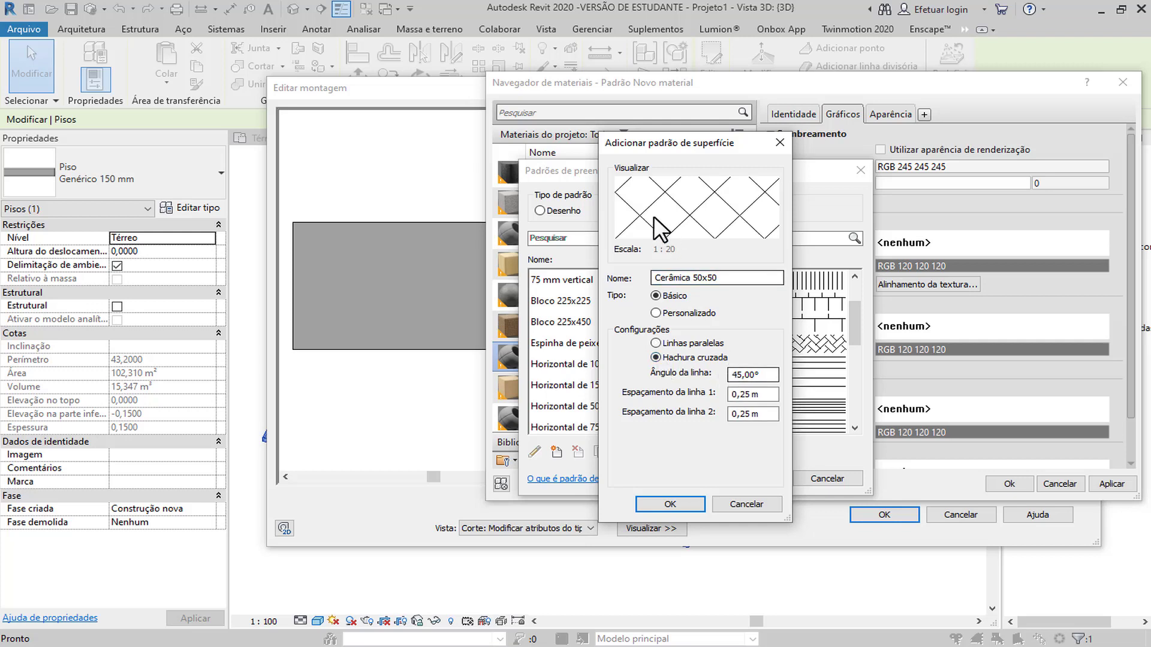
Set the new pattern's line angle to 90° and both line spacings to 0,5 m, and assign it to the material's surface foreground.
drag(730, 375, 744, 375)
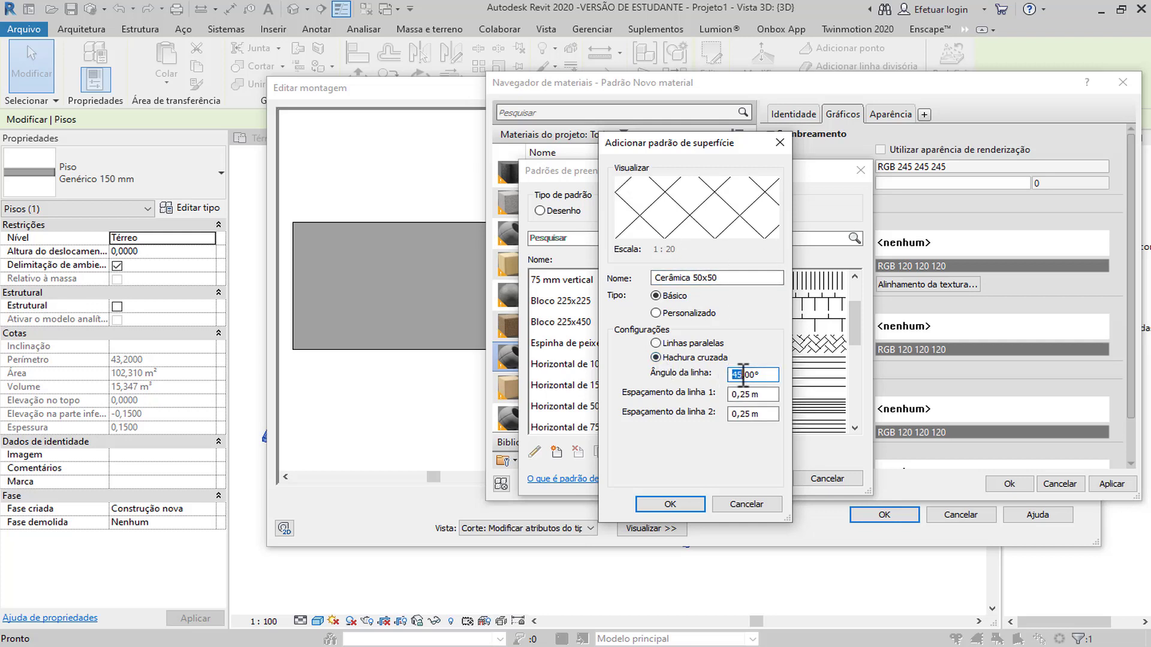
text(90)
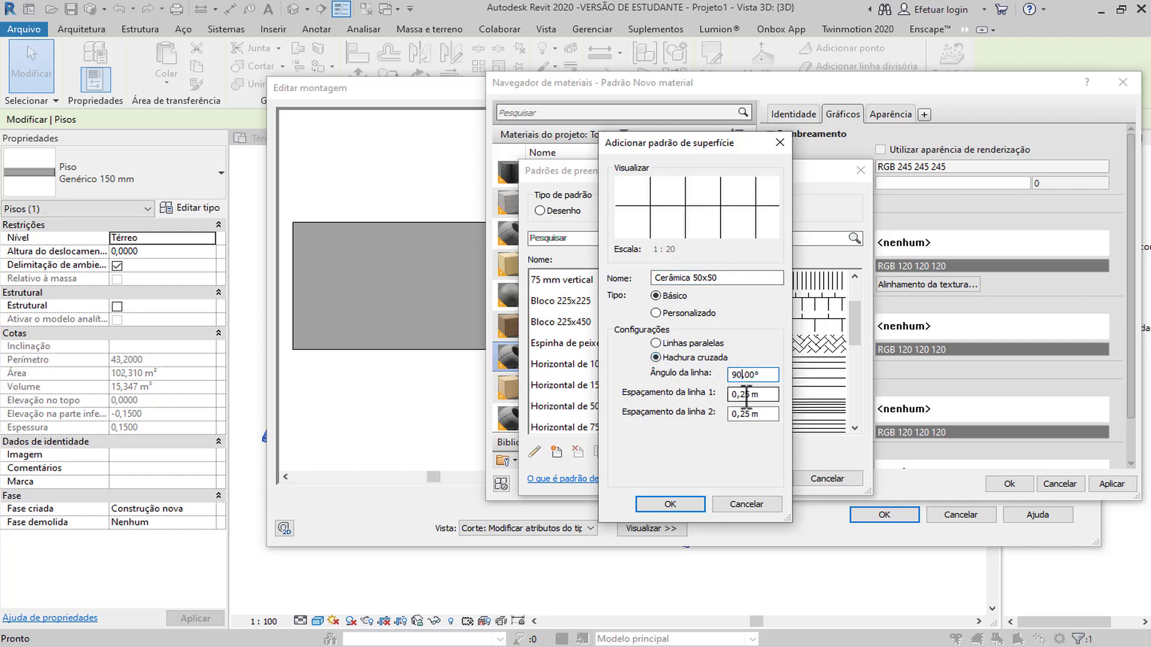
click(746, 395)
drag(741, 394, 751, 396)
text(5)
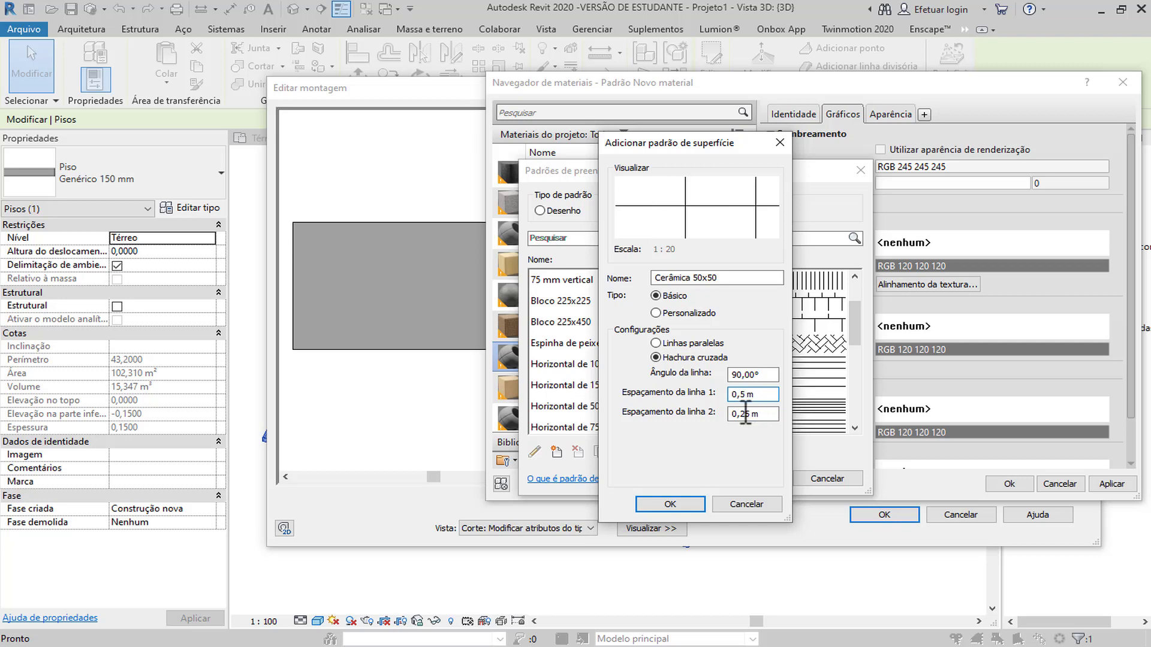
drag(741, 414, 755, 414)
text(5)
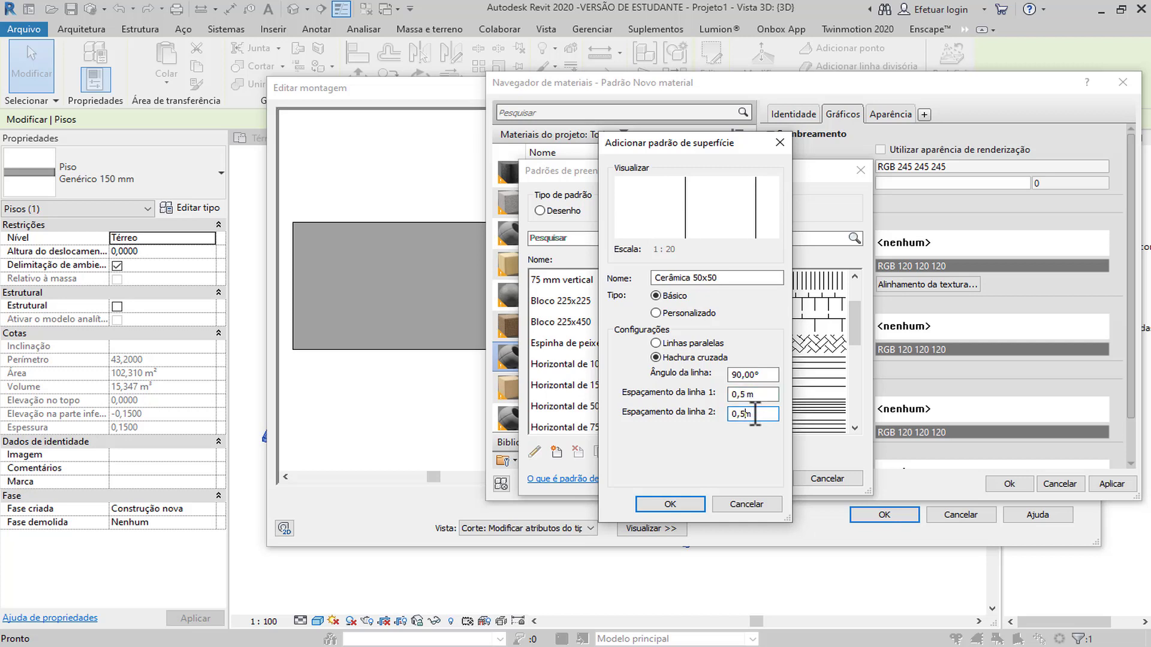
click(754, 376)
click(654, 506)
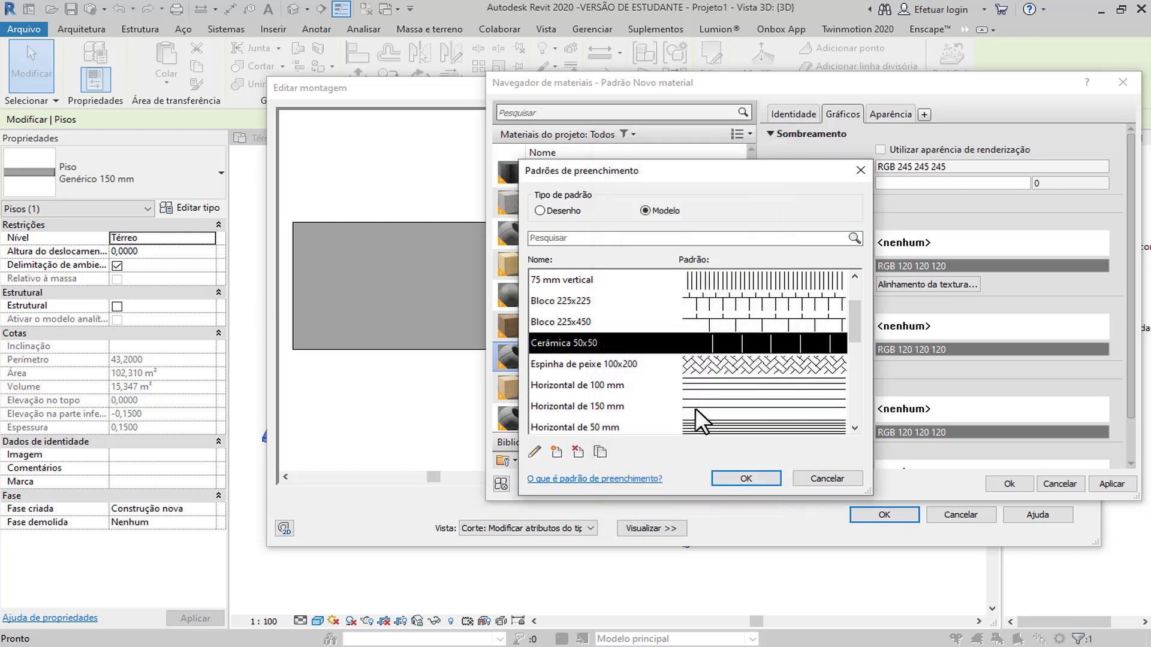
click(739, 479)
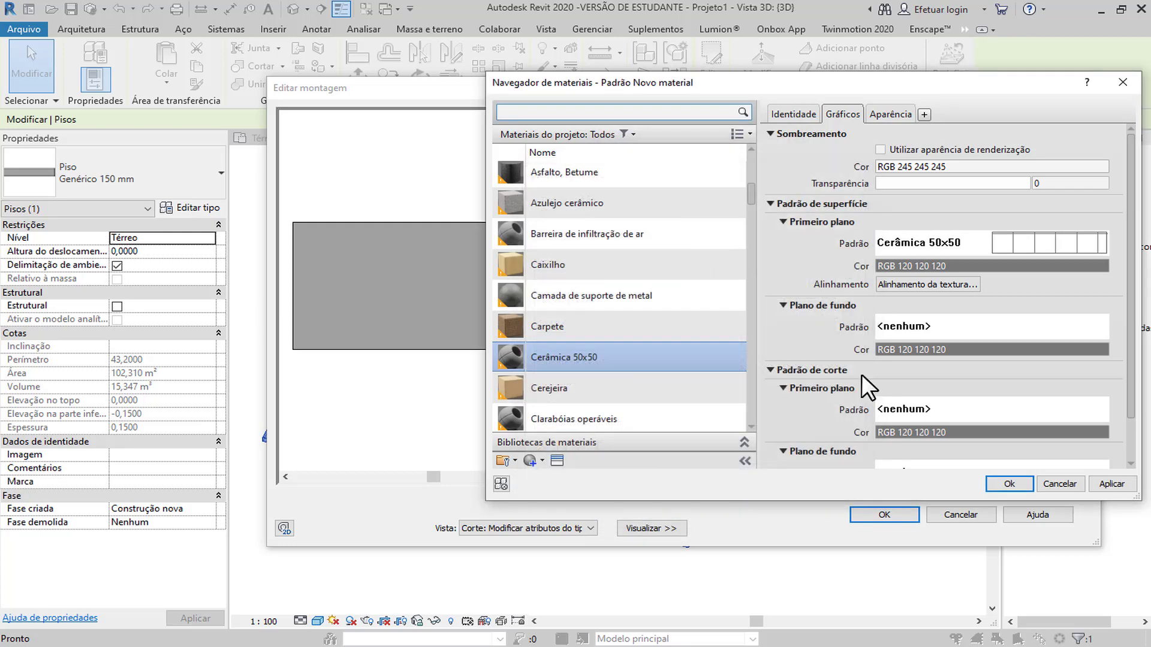
Set the surface foreground pattern colour to RGB 178 178 178 and apply the material changes.
click(959, 263)
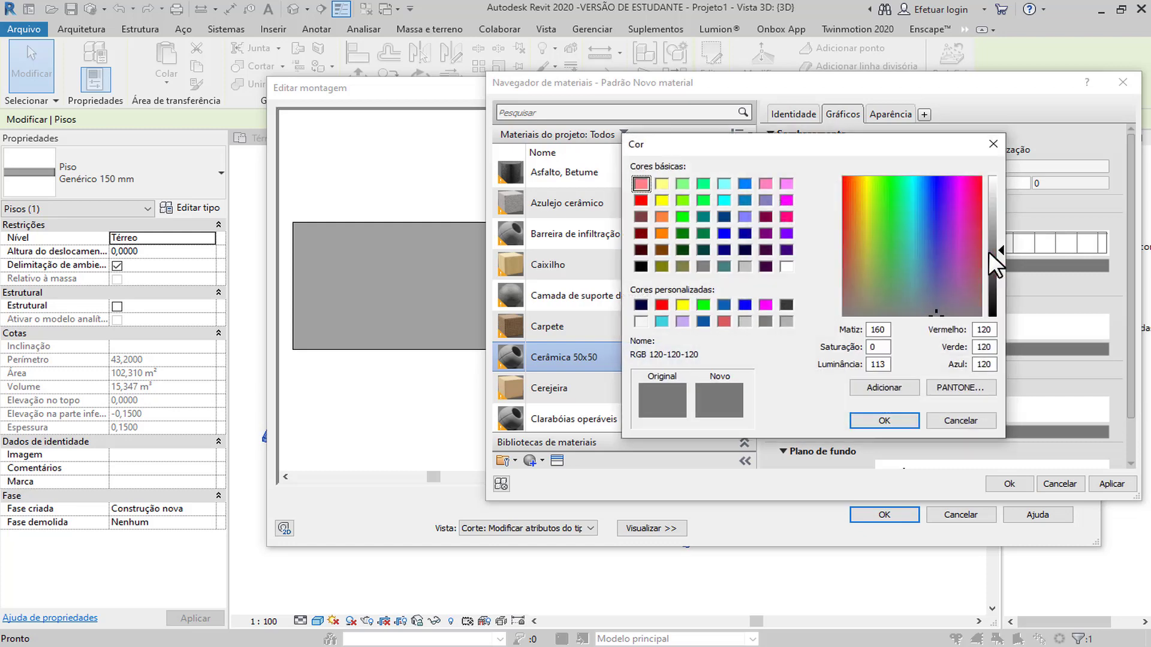
drag(996, 224, 995, 217)
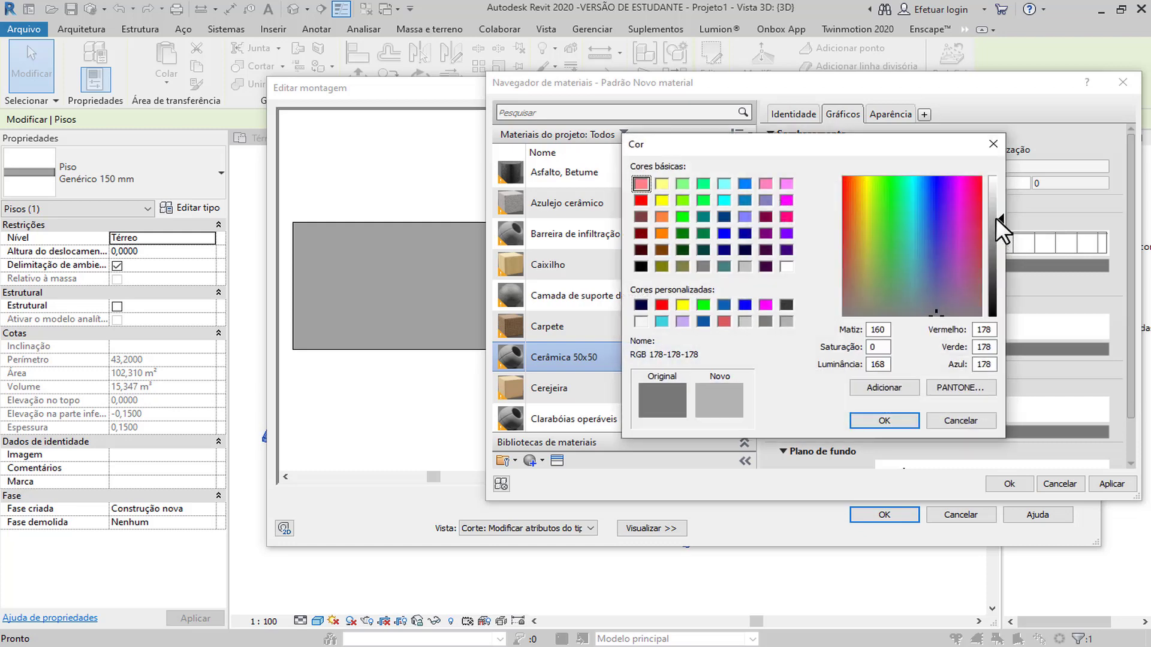
click(883, 422)
click(1113, 483)
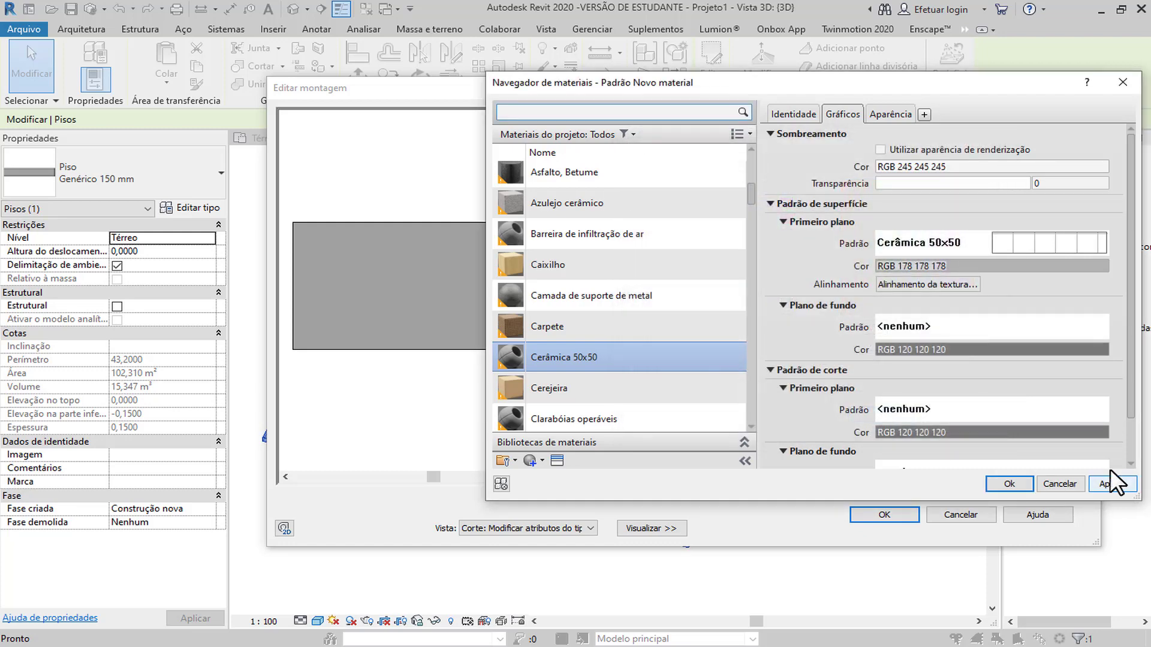
Search the asset library for cerâmica and add the Azulejo - Cerâmica thermal asset to the Cerâmica 50x50 material.
click(888, 115)
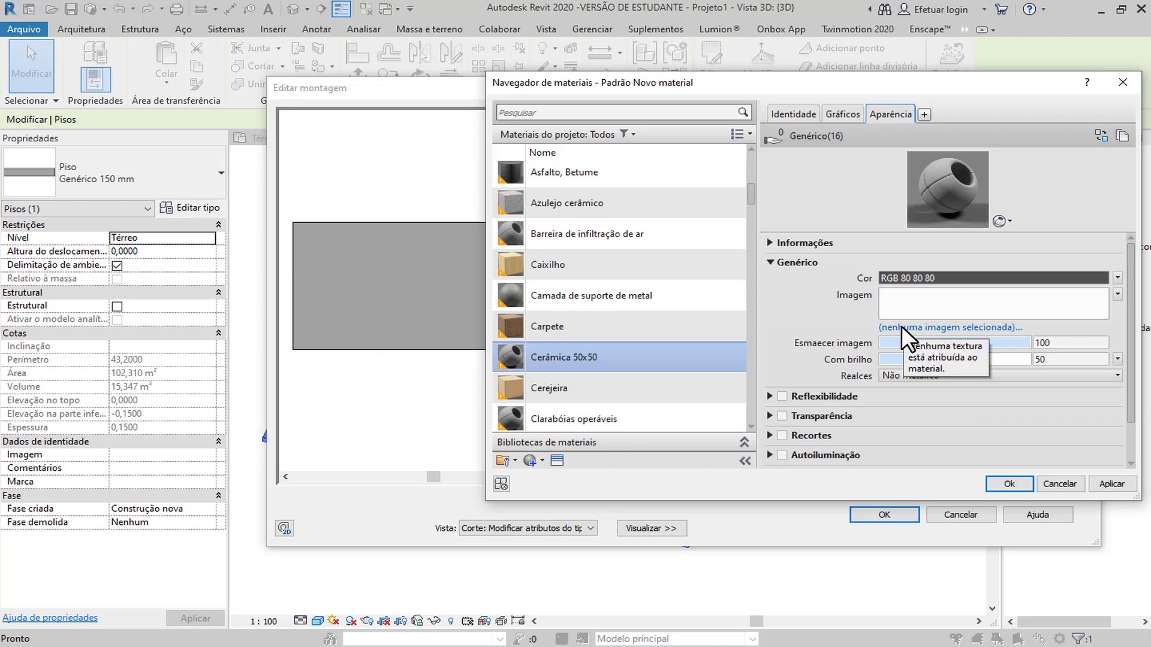
click(556, 459)
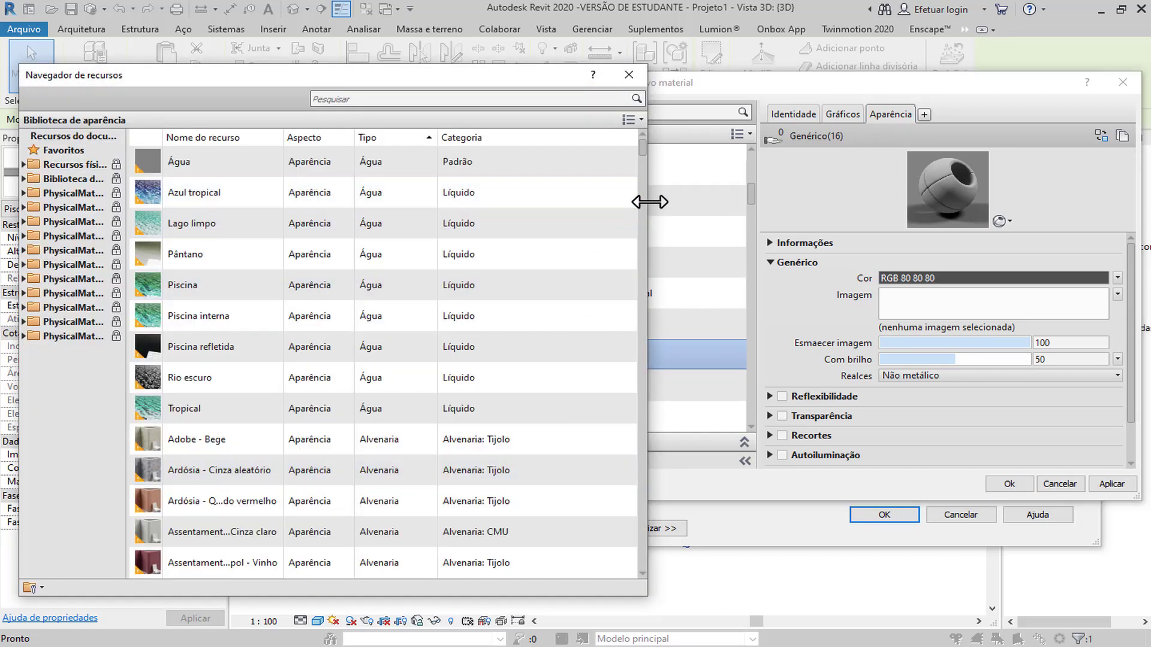
drag(648, 200, 581, 204)
scroll(477, 195, down, 20)
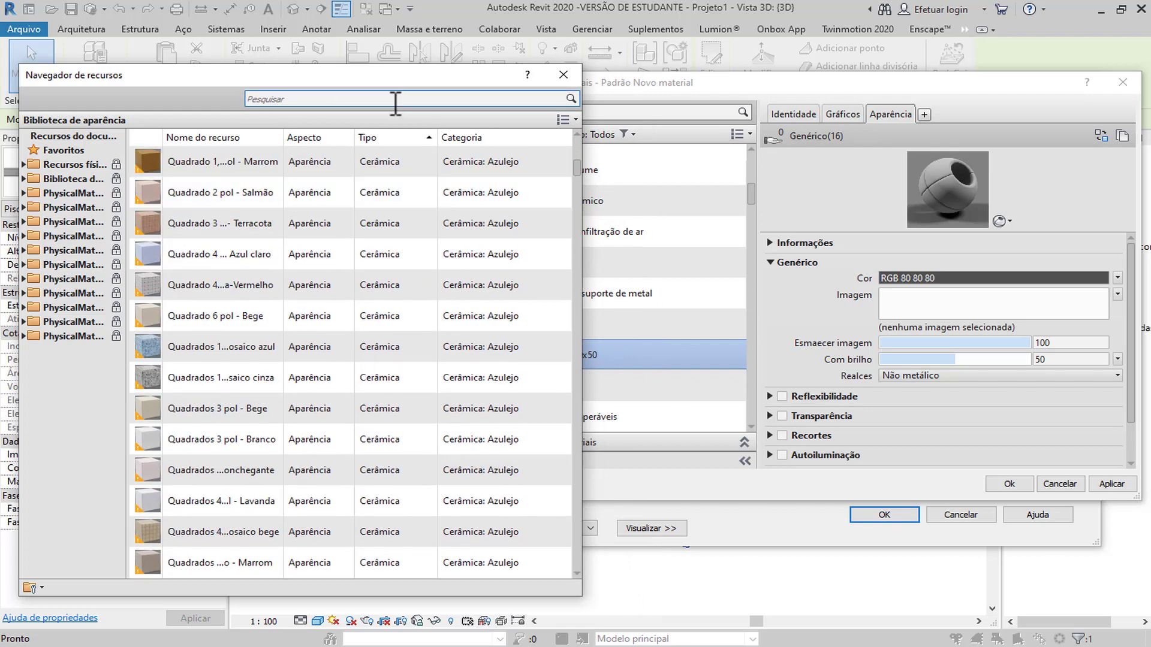
click(394, 99)
text(â)
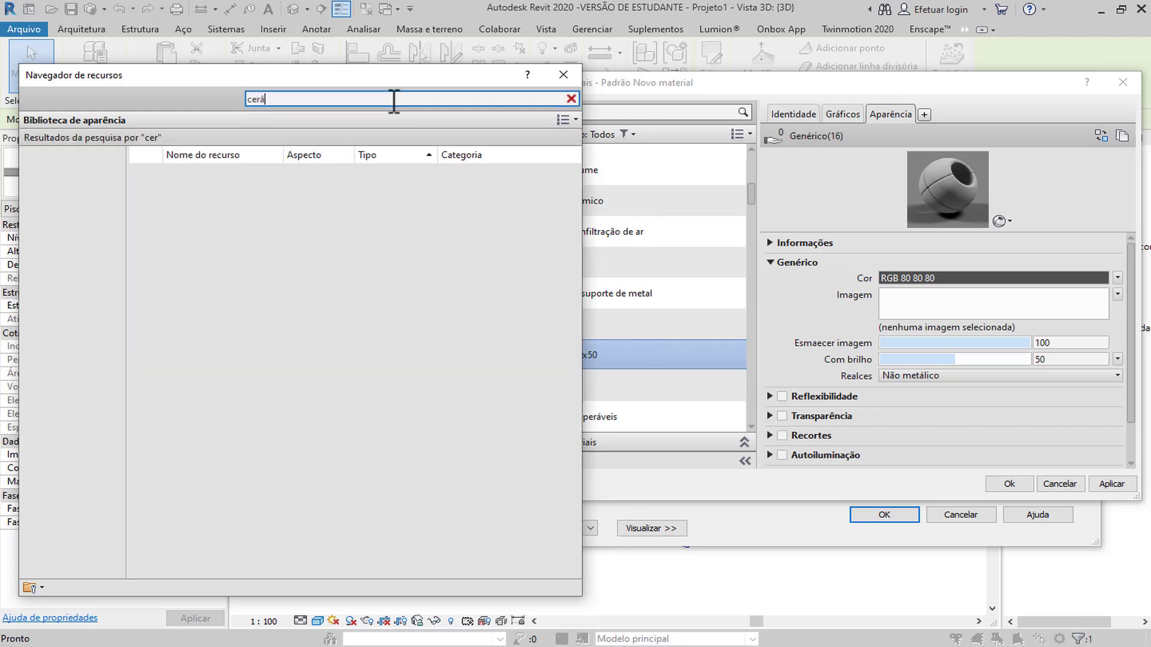
text(mica)
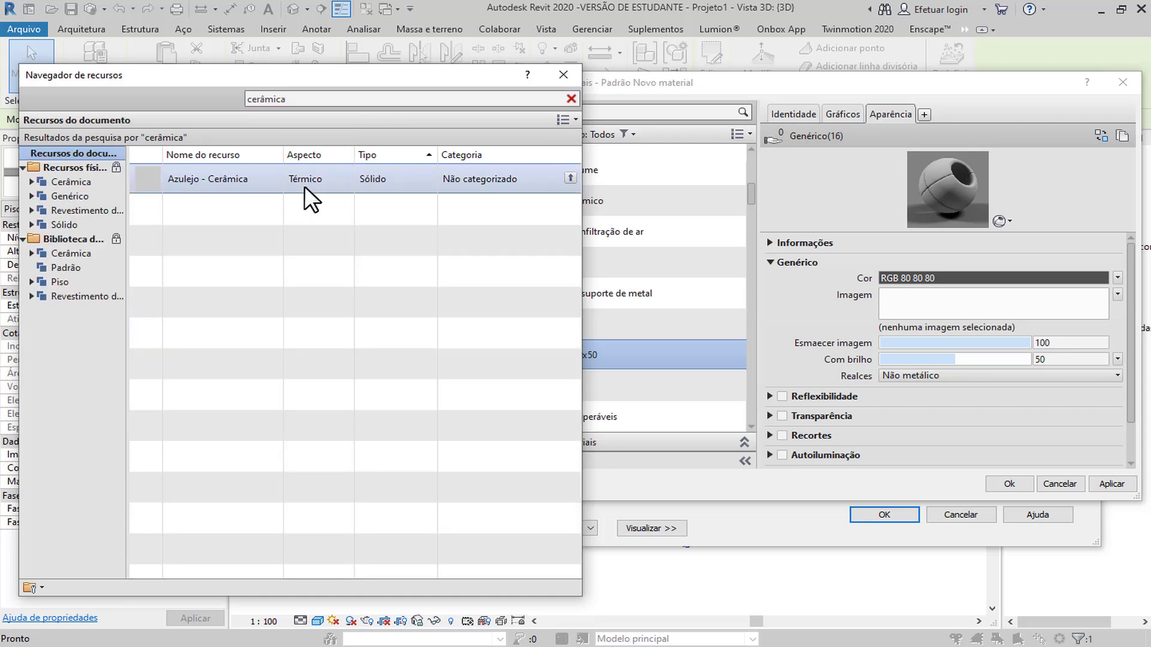
click(570, 177)
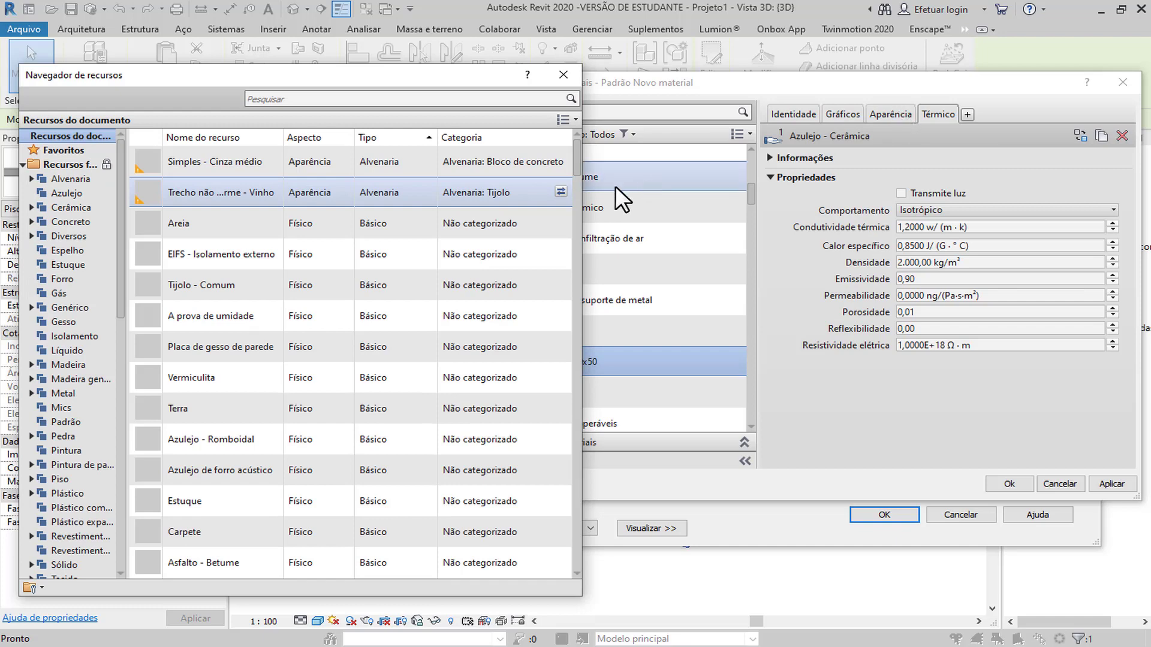
Return to the material's appearance, search the assets for piso and add the Azulejo - Porcelana physical asset to the material.
click(909, 106)
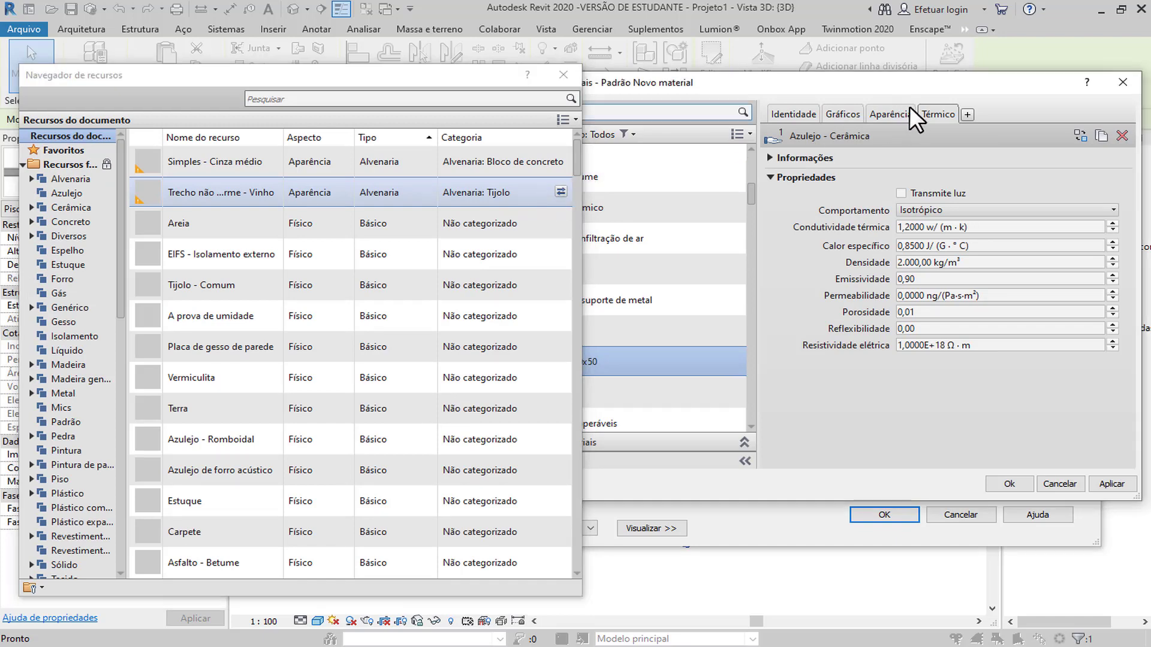
click(380, 99)
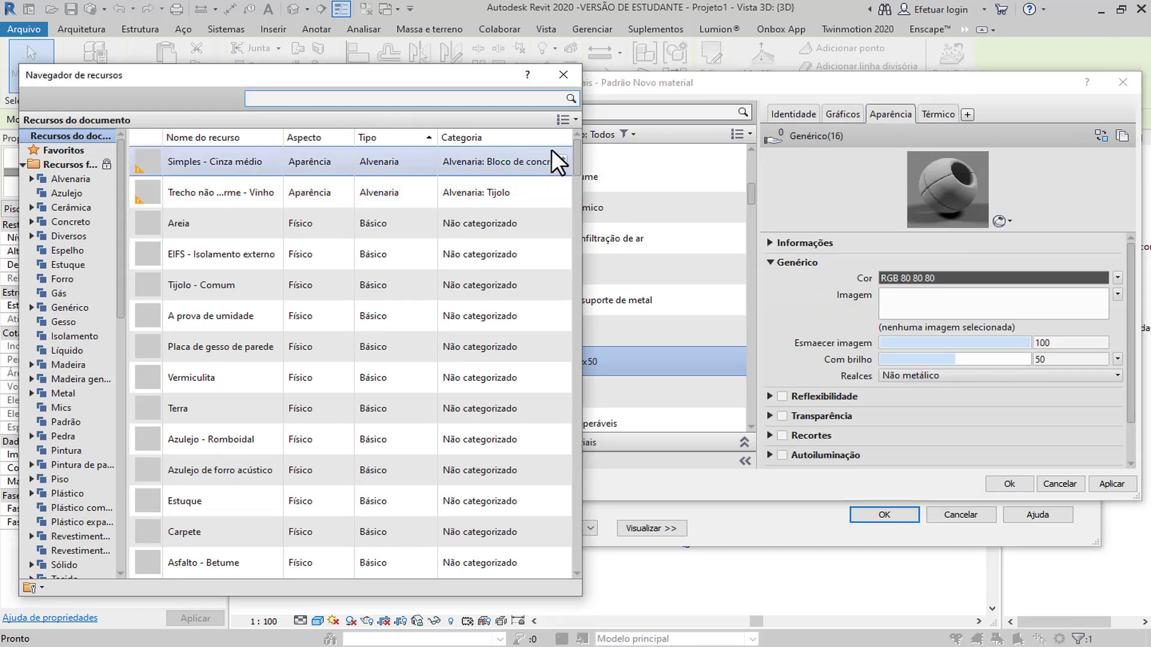
drag(584, 157, 671, 159)
click(392, 99)
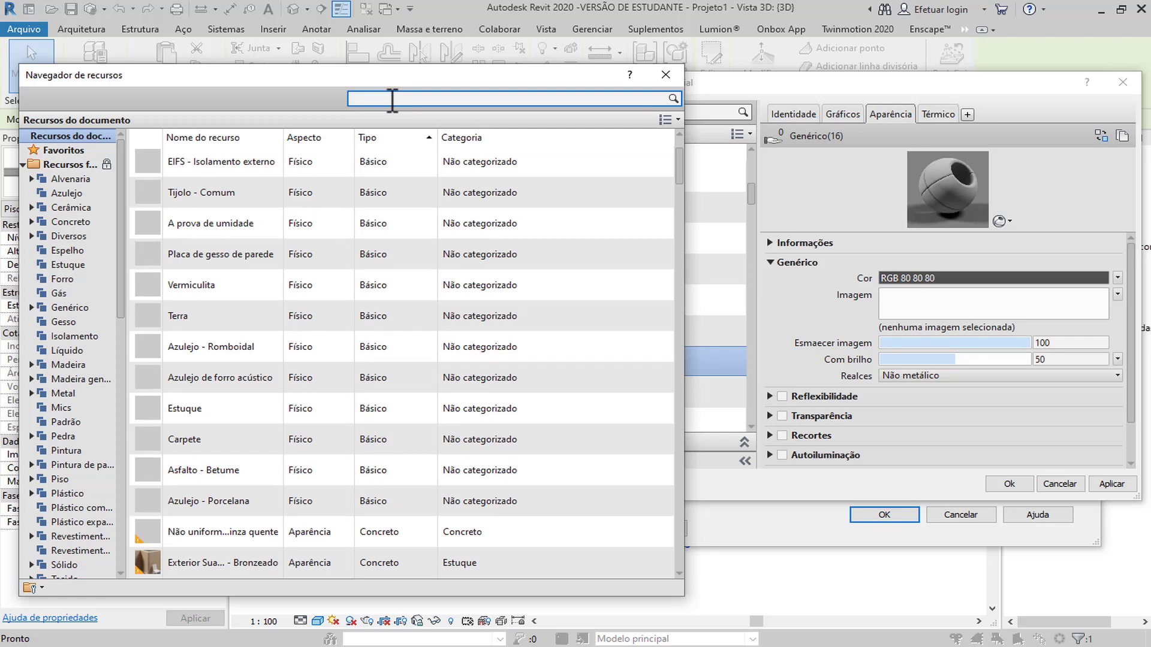
text(piso)
key(Return)
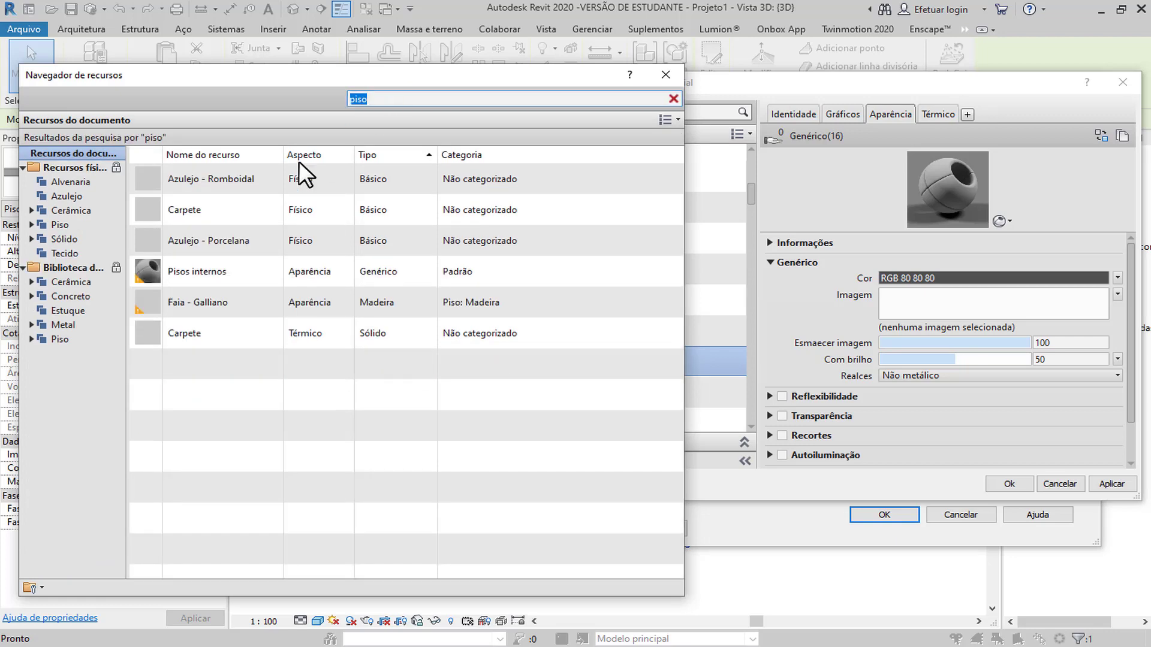
click(237, 330)
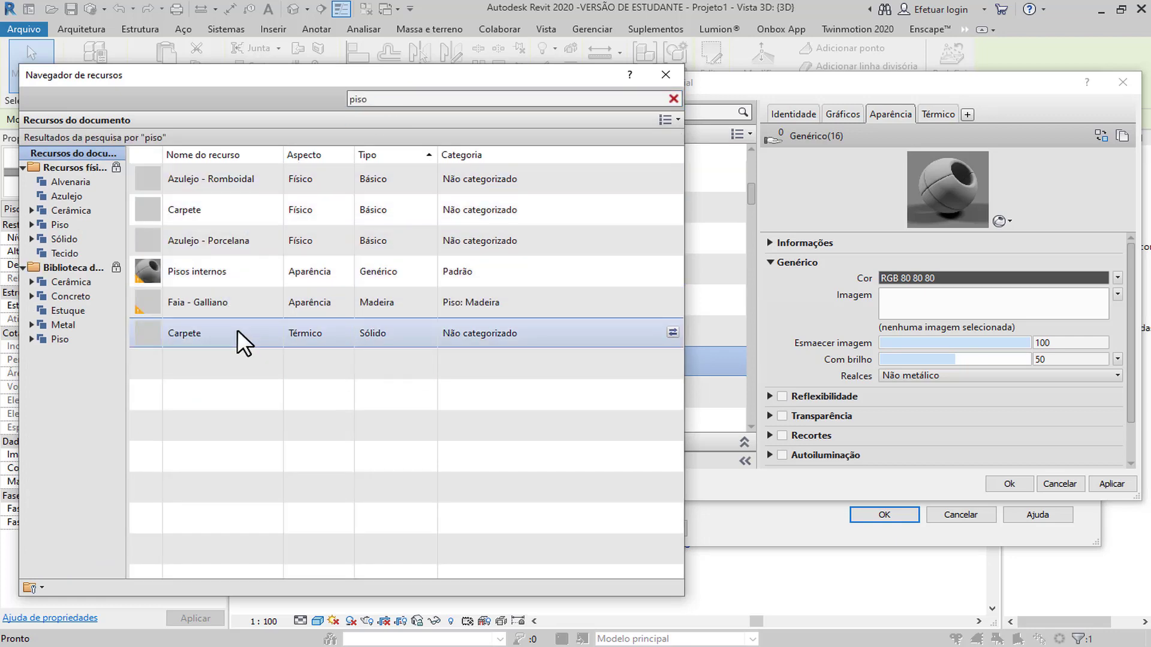
click(234, 156)
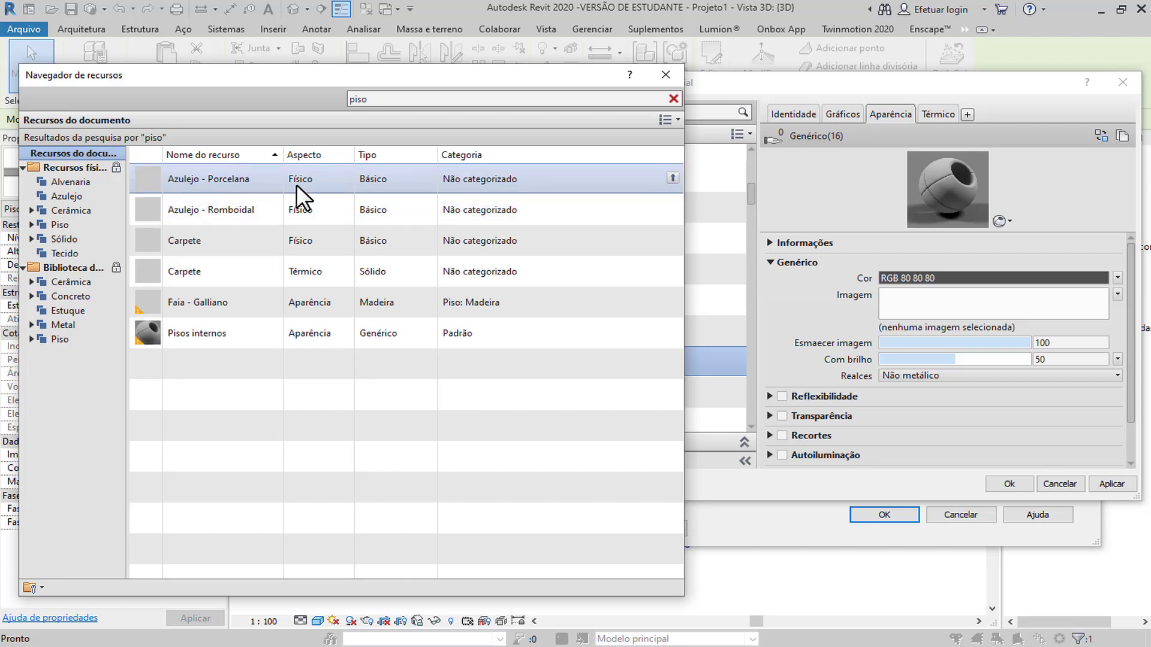
double_click(562, 179)
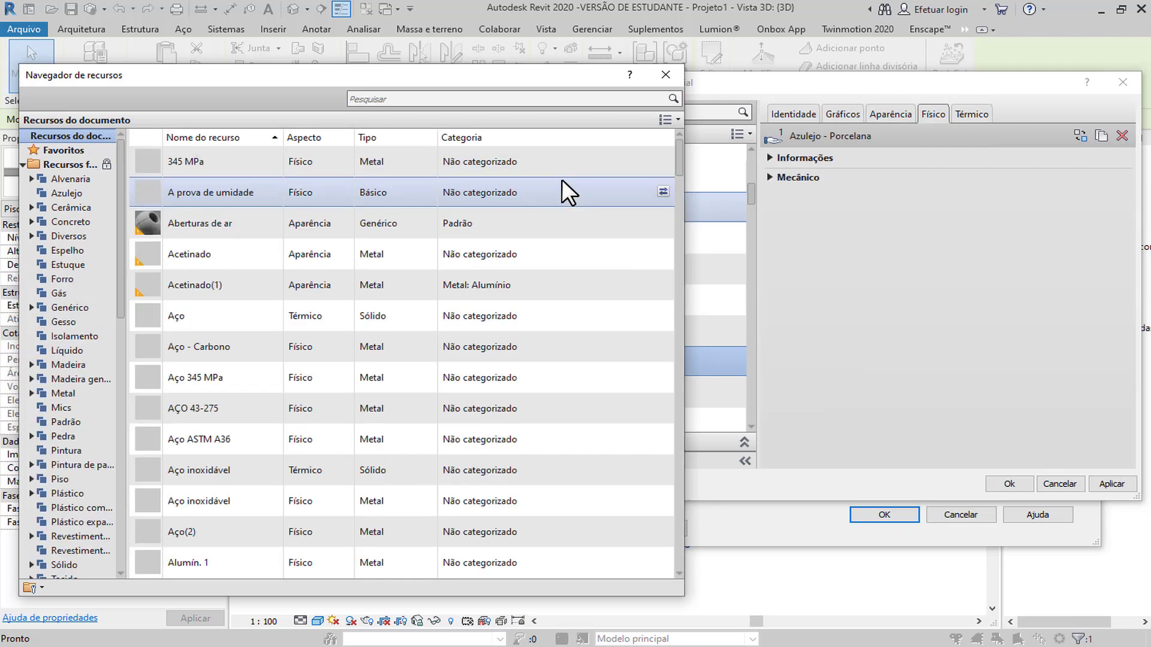
Apply the Cerâmica 50x50 material and confirm the floor's layer assembly and type properties.
click(902, 117)
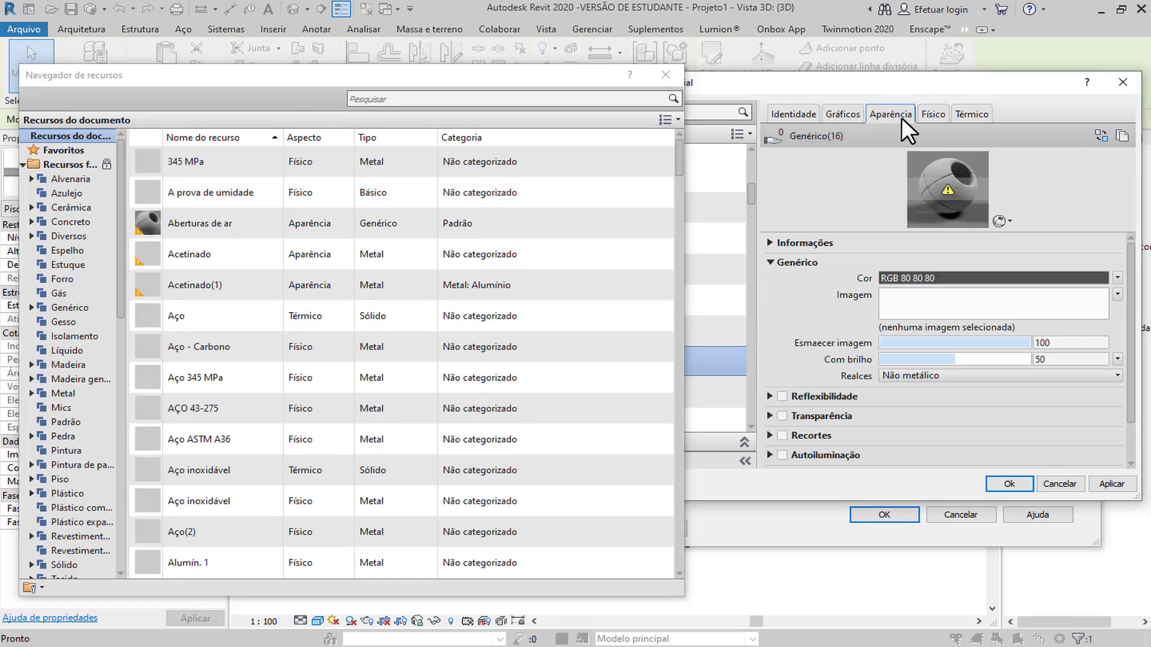
click(666, 75)
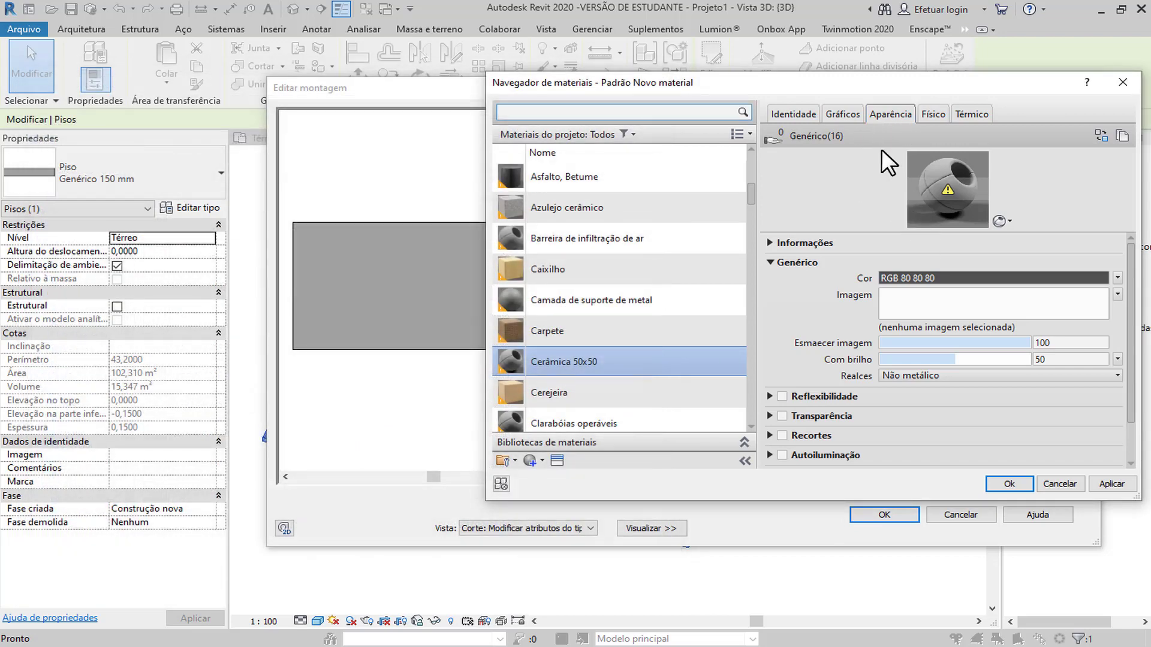
click(846, 112)
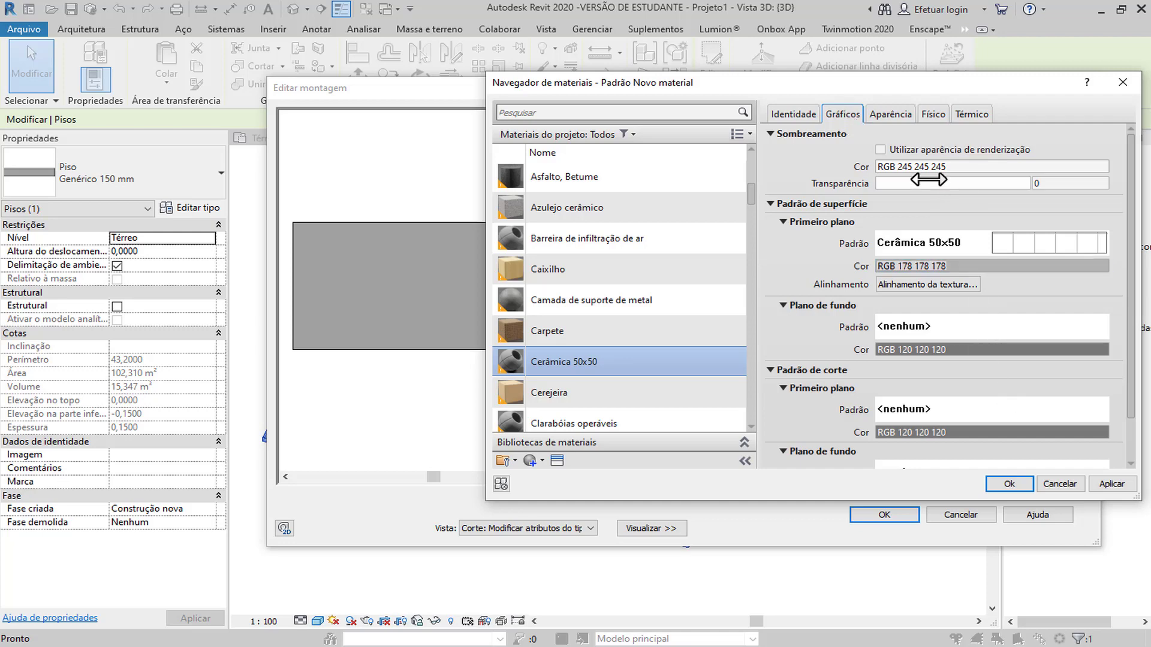
click(1112, 484)
click(1020, 491)
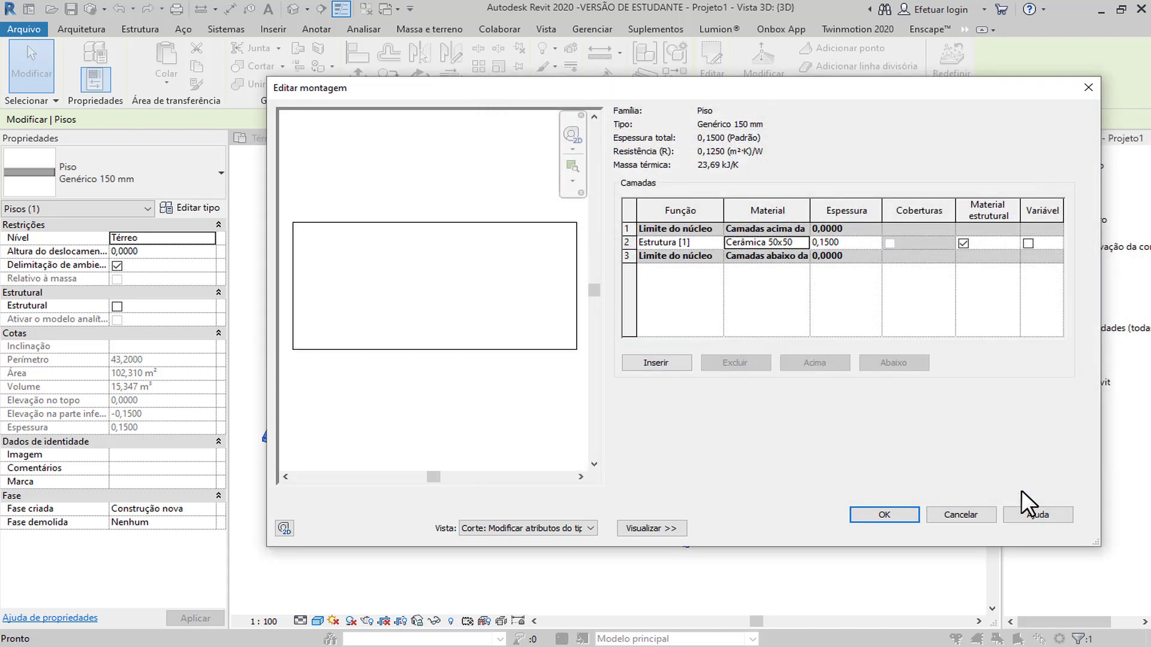
click(900, 516)
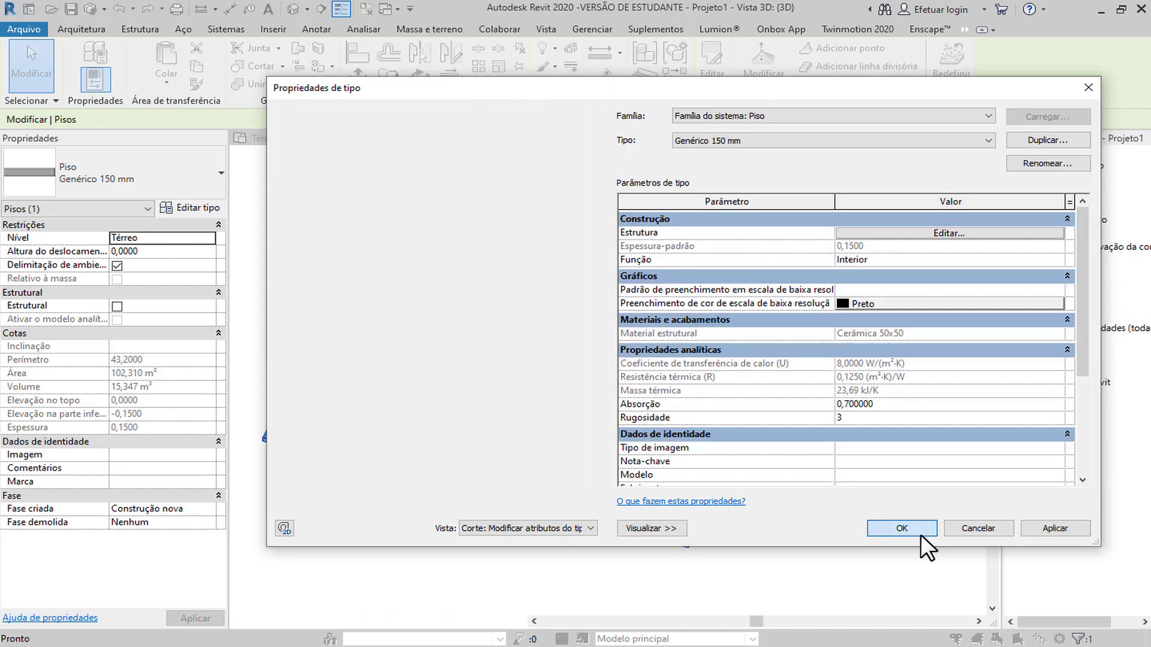
click(901, 528)
click(899, 430)
shift+middle_drag(899, 429, 719, 420)
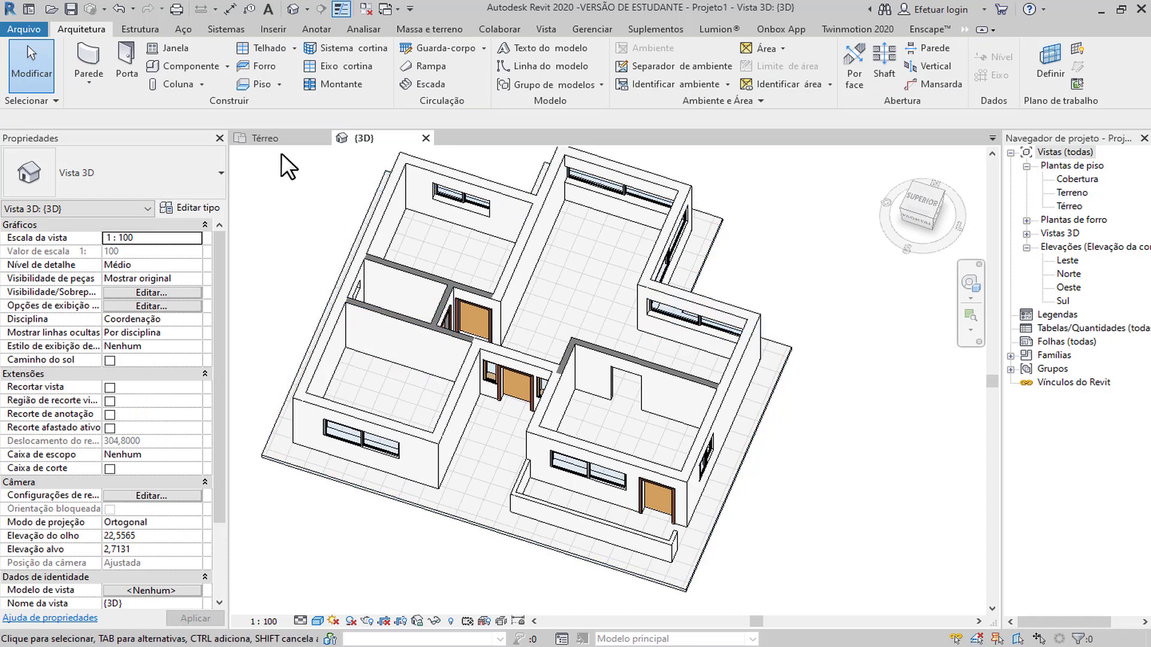
In the Térreo plan, align a vertical tile joint of the floor pattern with the kitchen wall face beside the entrance door.
click(284, 137)
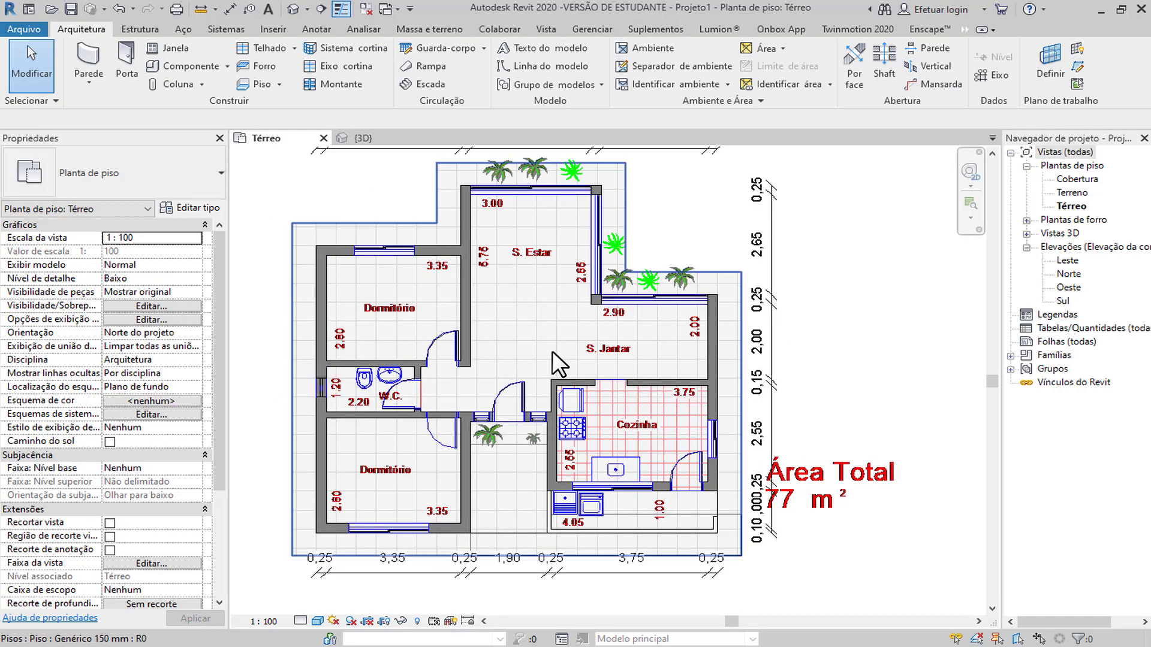
scroll(403, 516, up, 3)
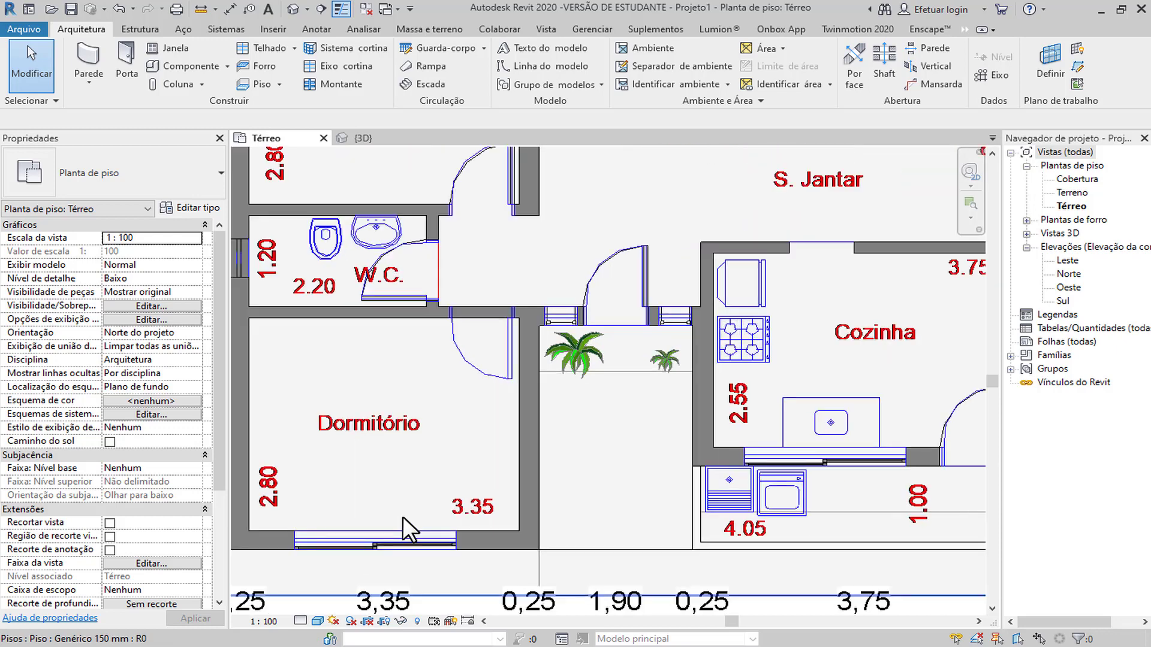
scroll(500, 385, down, 1)
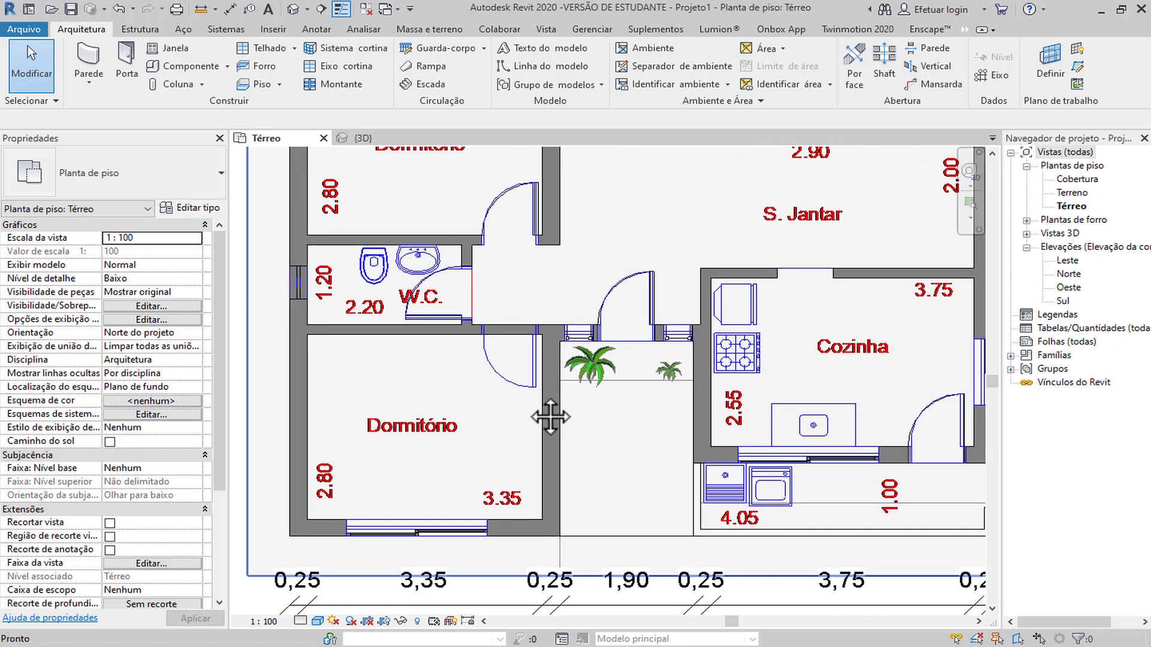
click(327, 28)
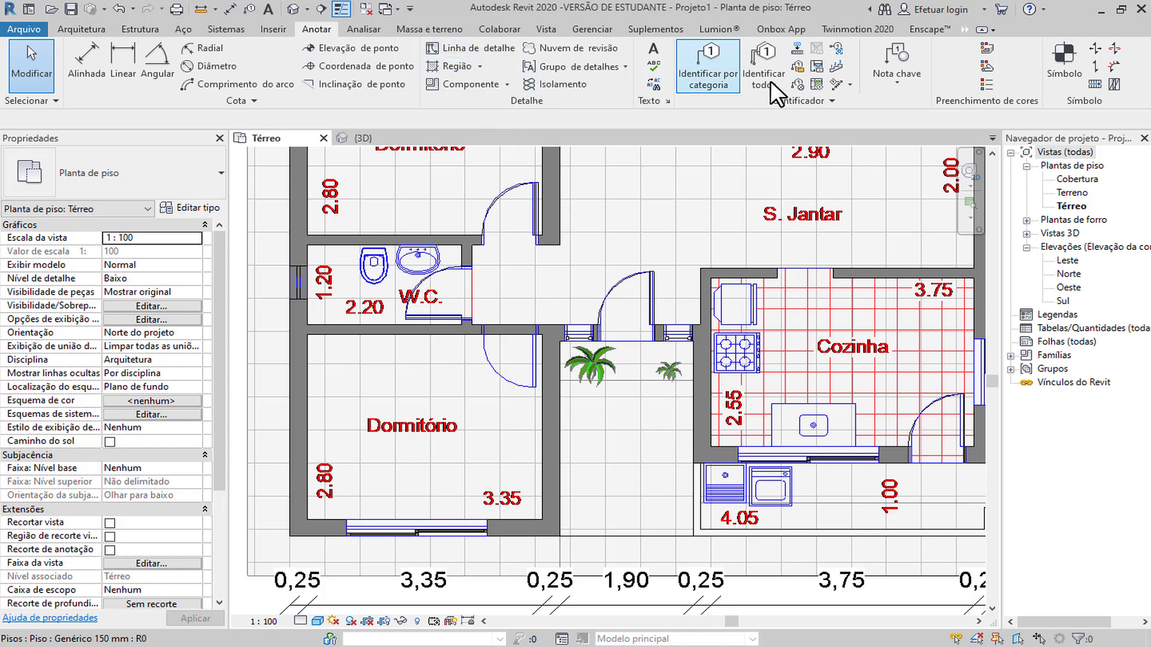
click(649, 222)
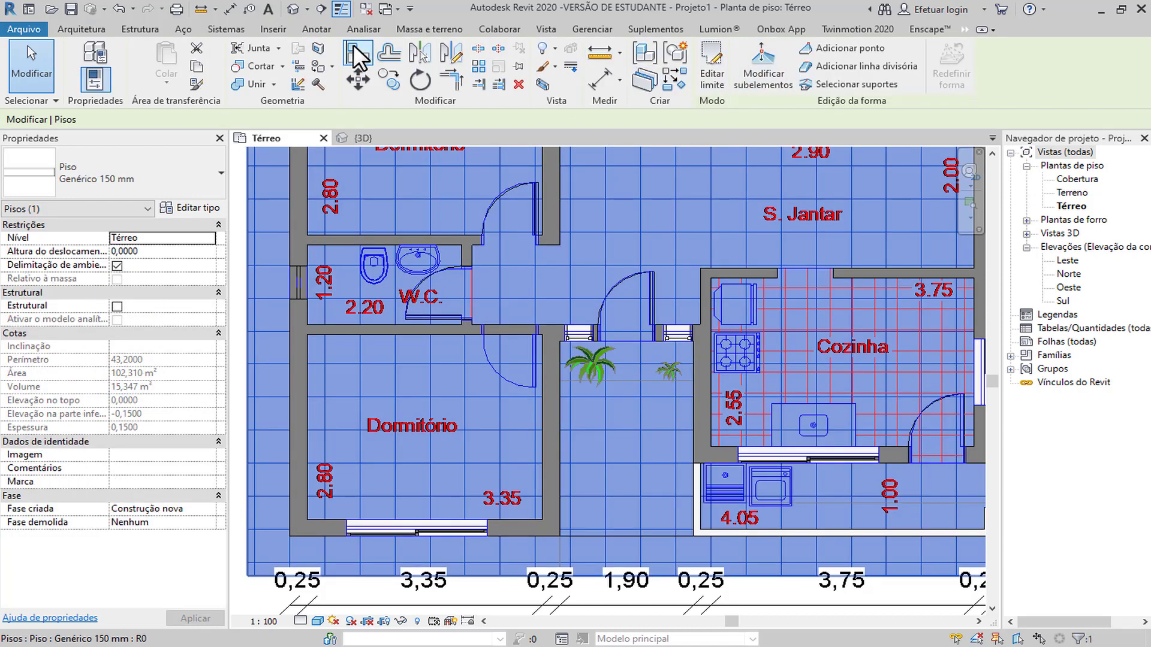
click(357, 52)
scroll(395, 527, down, 3)
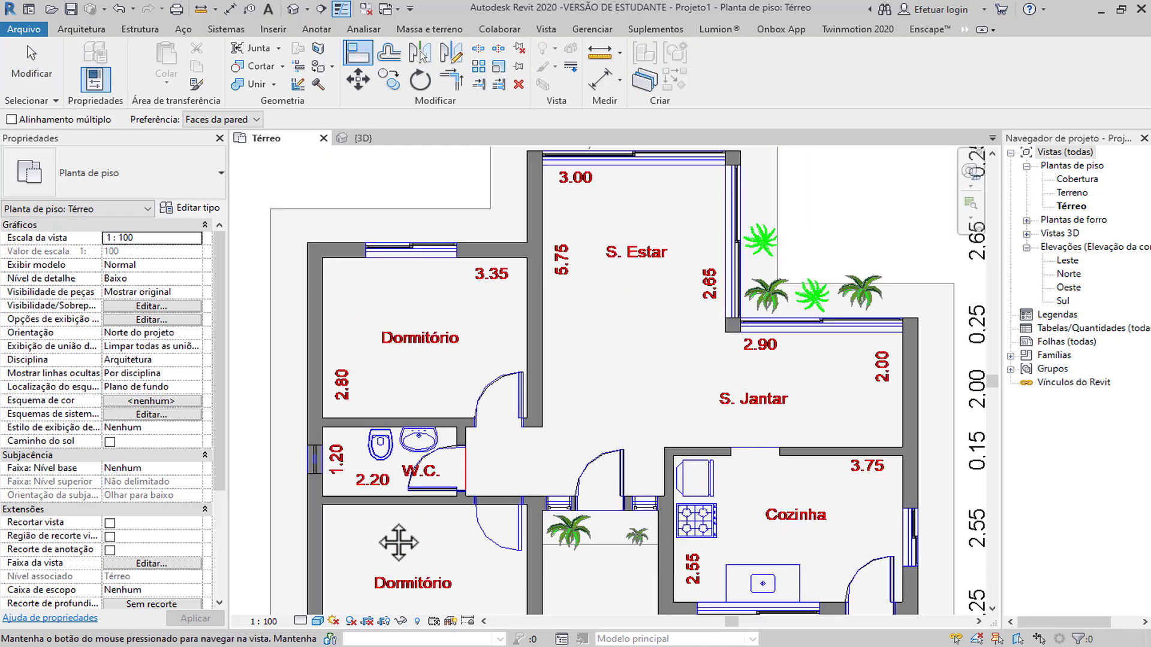
scroll(581, 263, up, 3)
middle_drag(546, 341, 532, 174)
scroll(540, 322, up, 2)
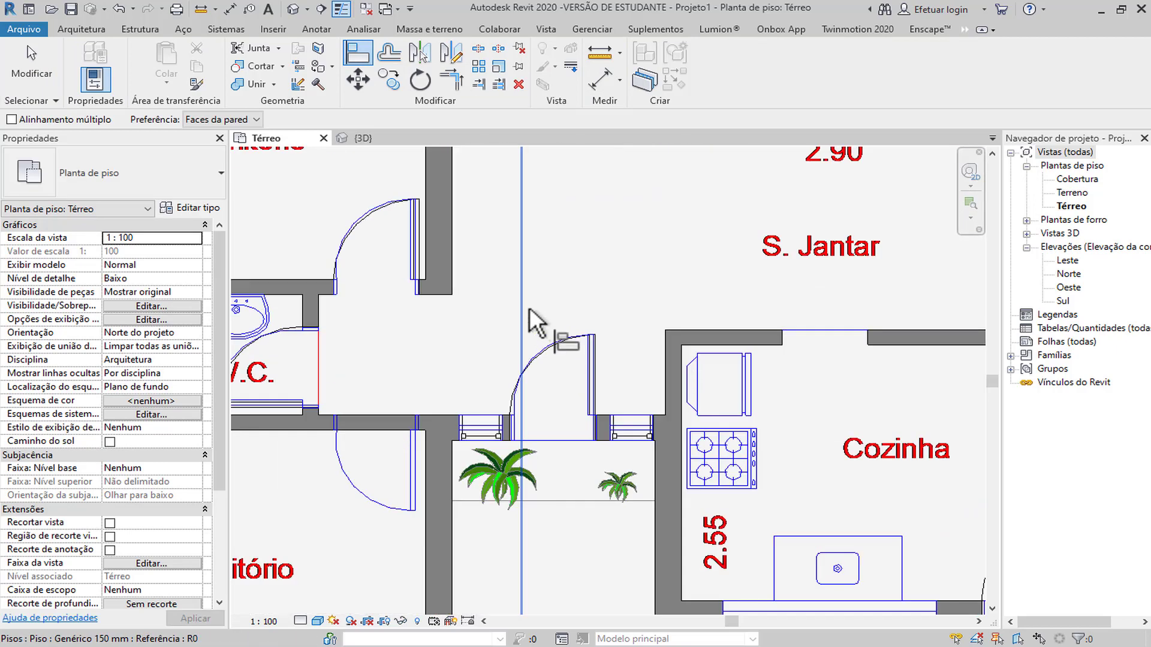
scroll(665, 408, up, 2)
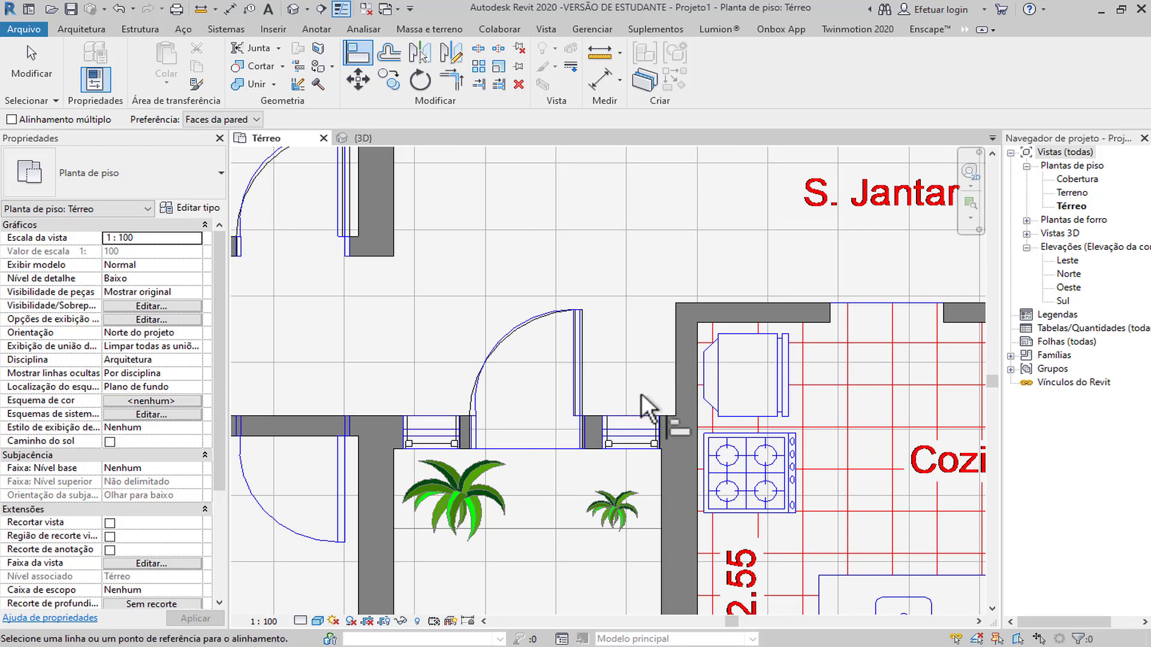
scroll(676, 328, up, 2)
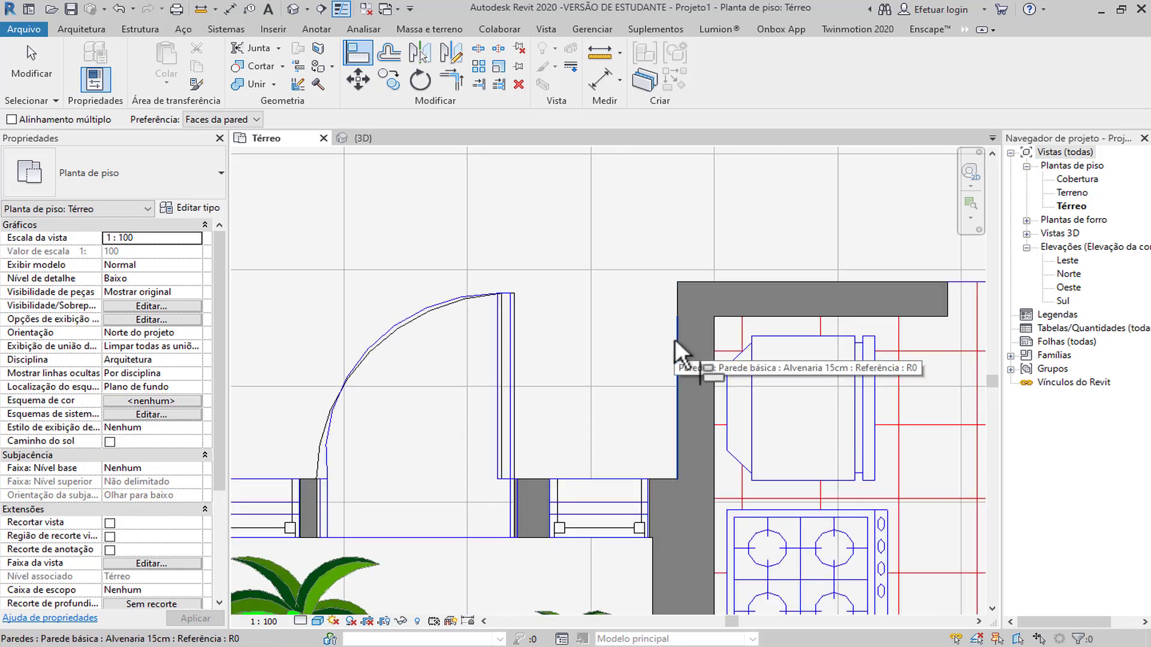
click(675, 341)
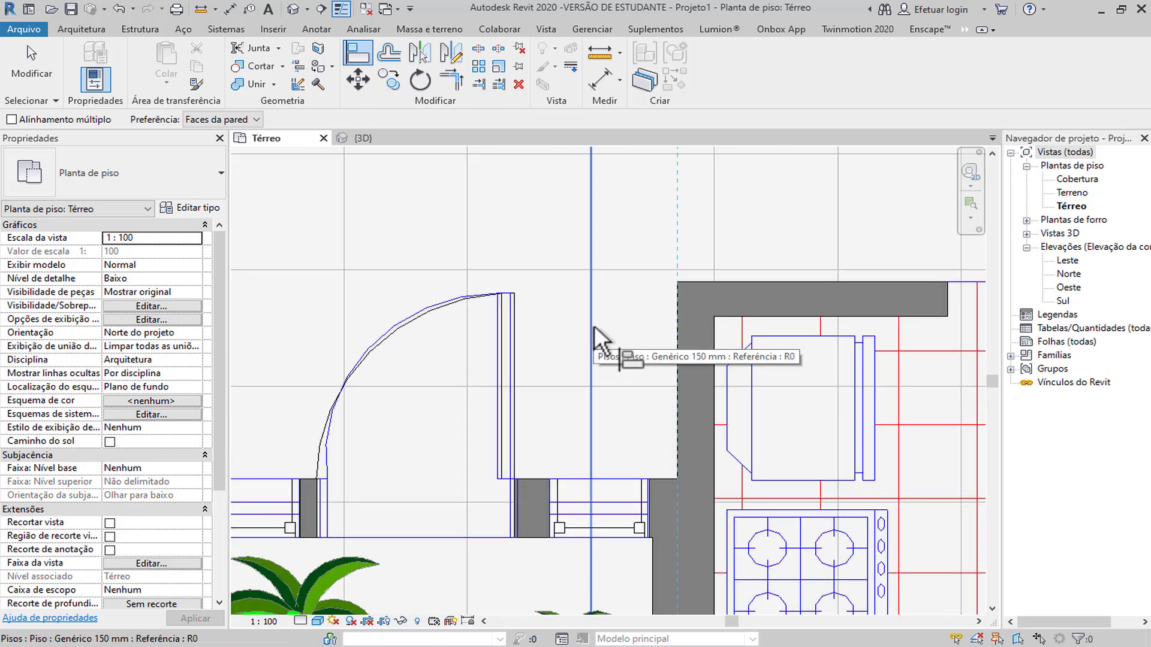
click(594, 327)
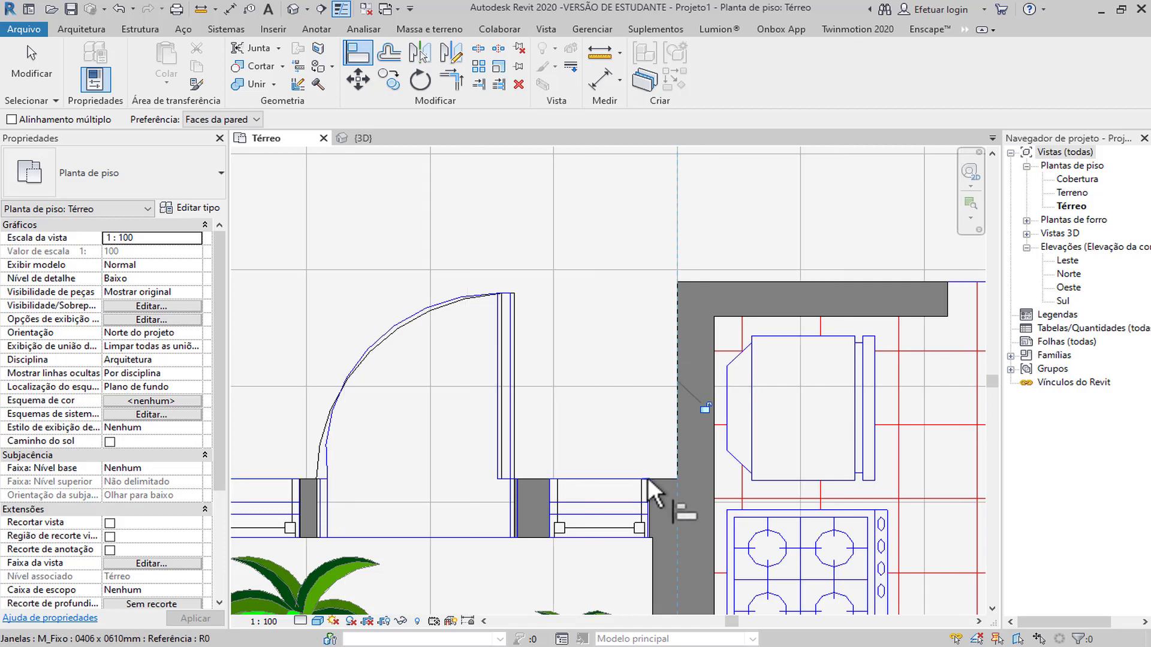
Align a horizontal tile joint of the floor pattern with the inner face of the entrance wall and end the alignment.
click(662, 478)
click(637, 386)
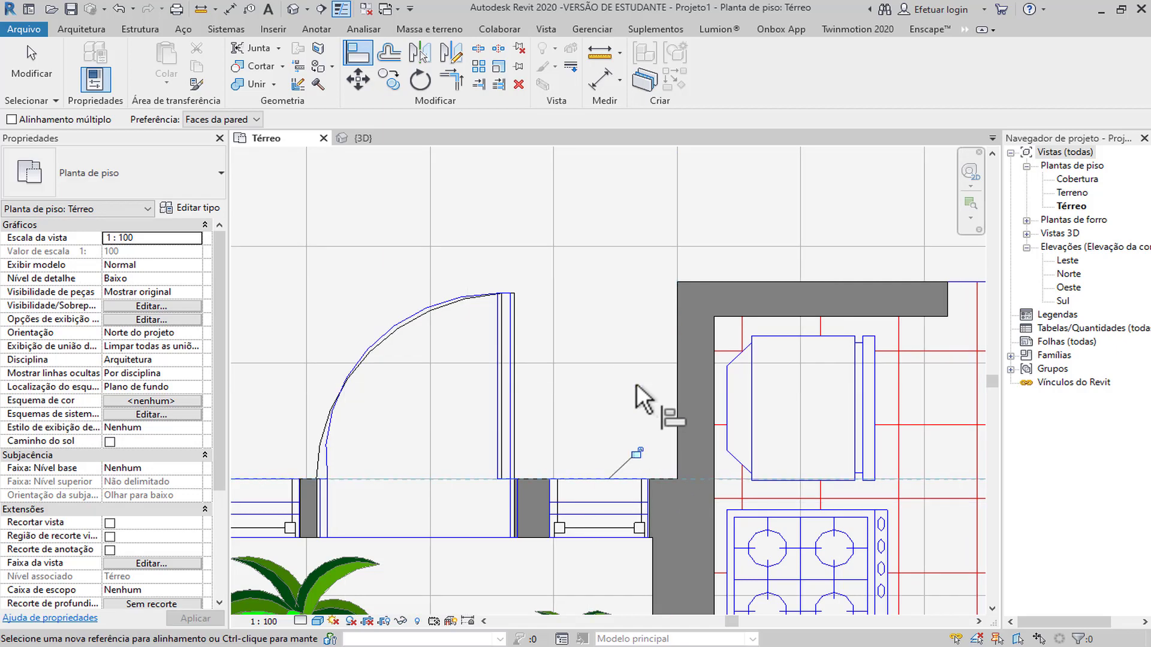
scroll(680, 362, down, 3)
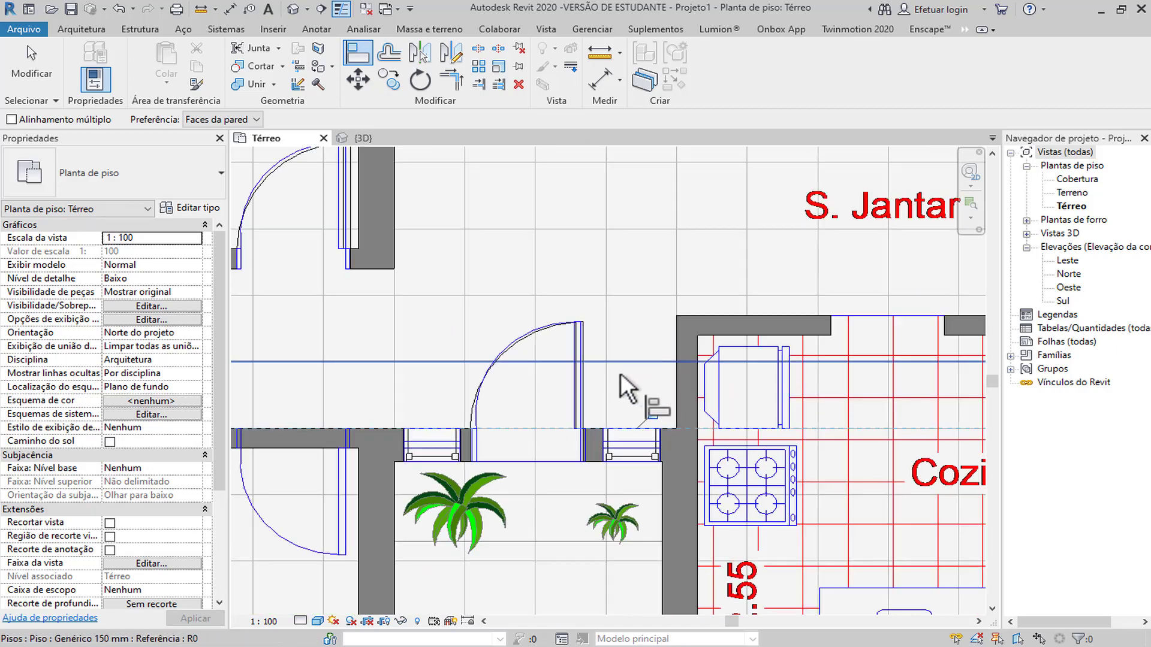
scroll(618, 376, down, 1)
scroll(619, 376, down, 1)
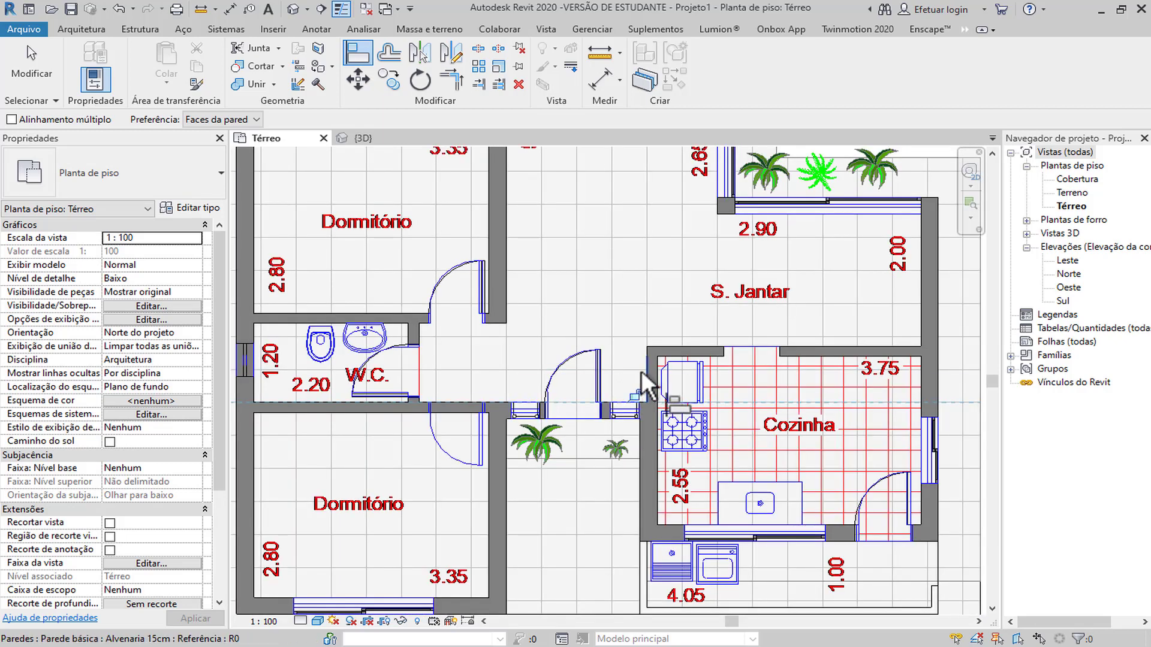
key(Escape)
key(Escape)
scroll(588, 326, down, 3)
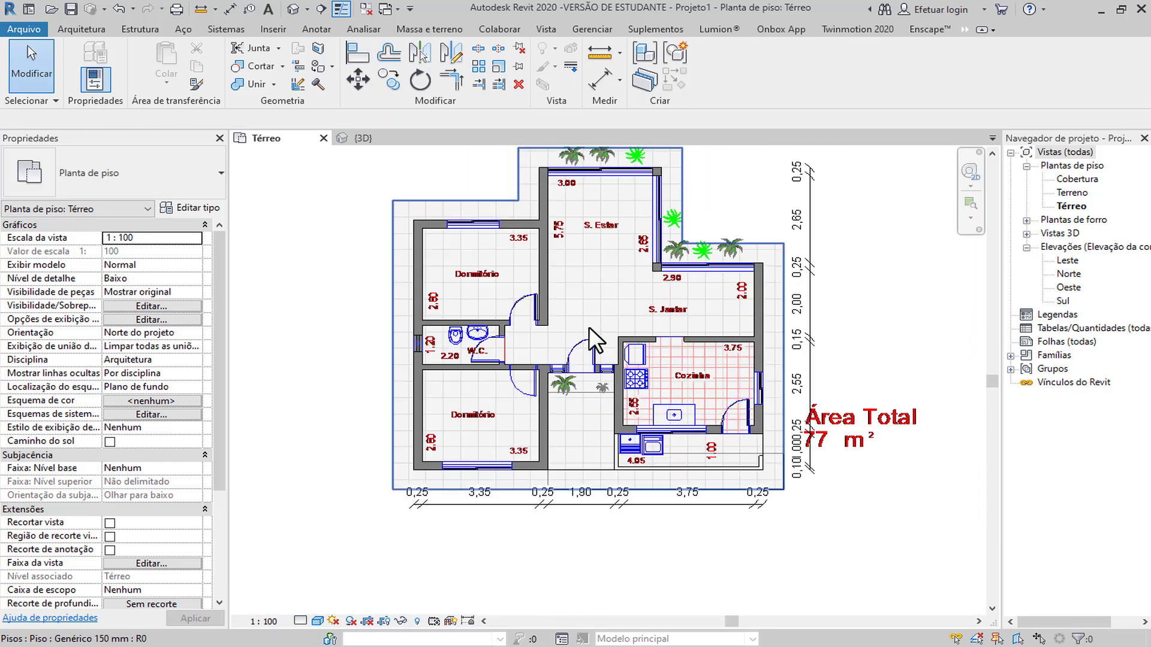
scroll(563, 364, down, 1)
Inspect the house in the 3D view and open the Cobertura floor plan.
click(291, 9)
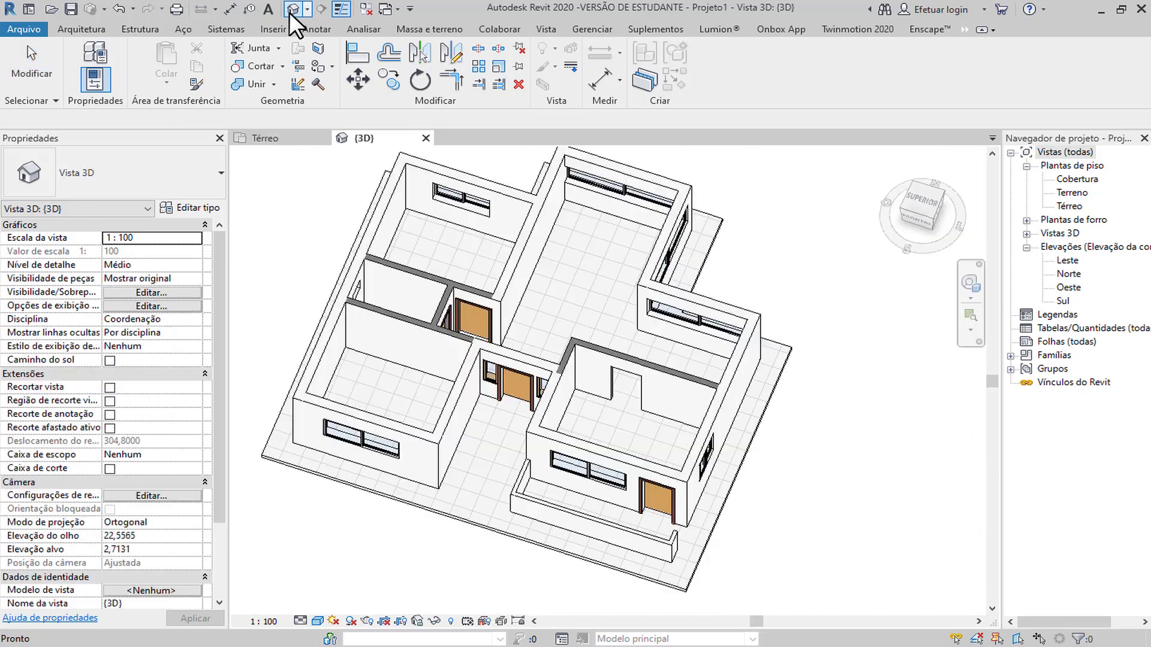
shift+middle_drag(492, 392, 679, 343)
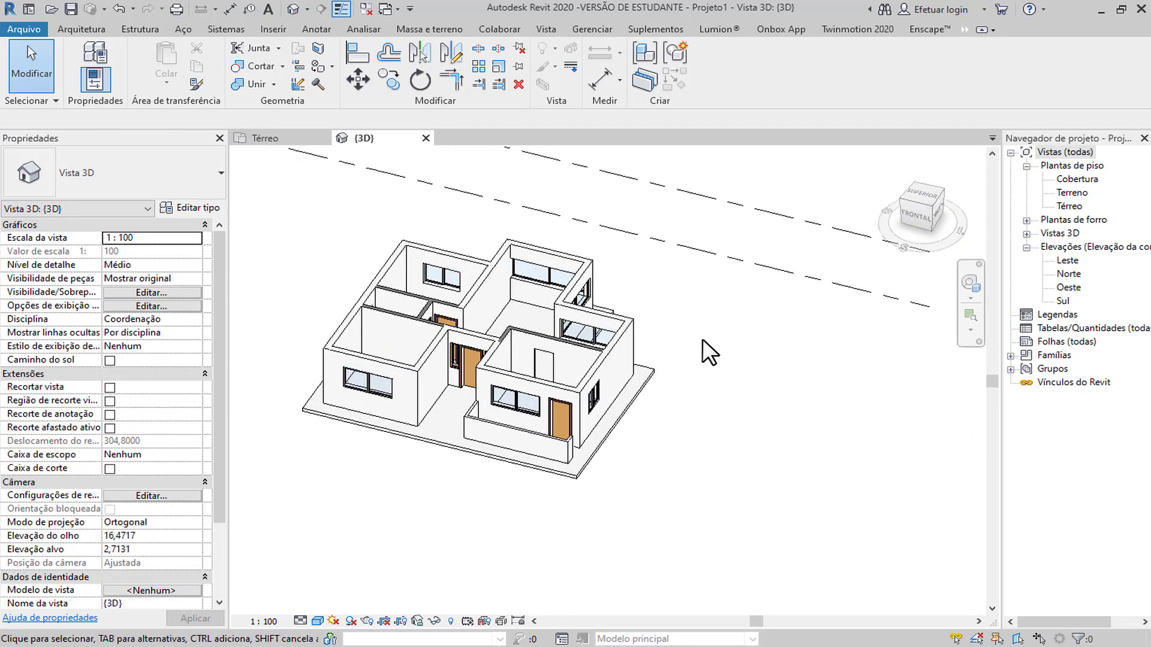
double_click(1074, 180)
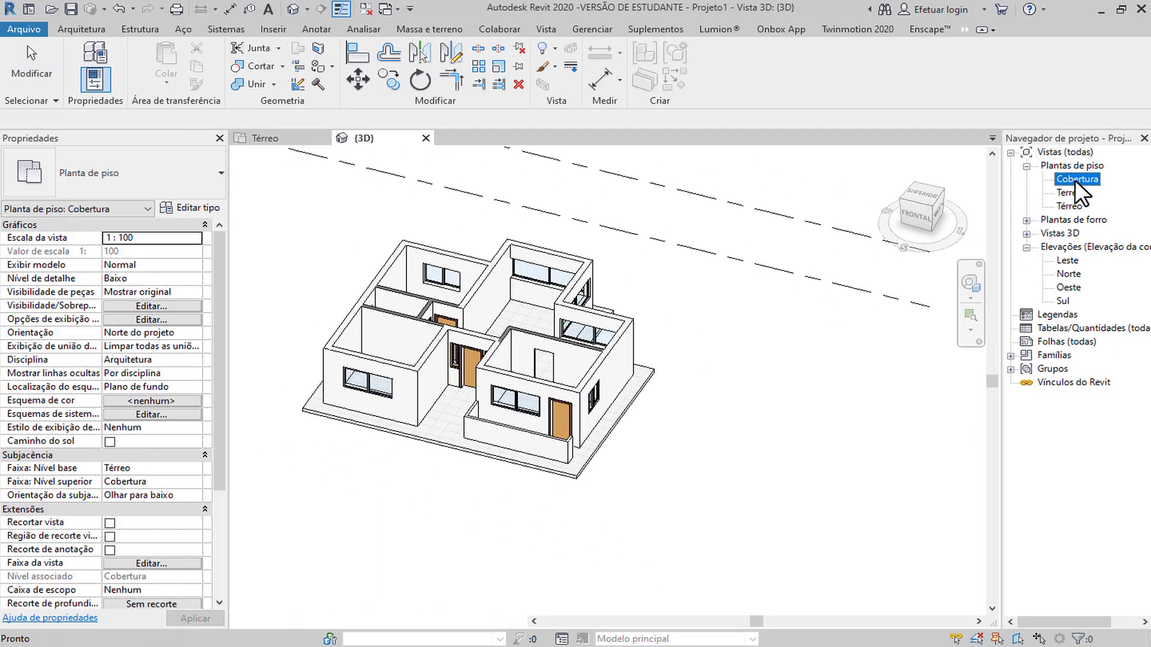
scroll(676, 413, up, 6)
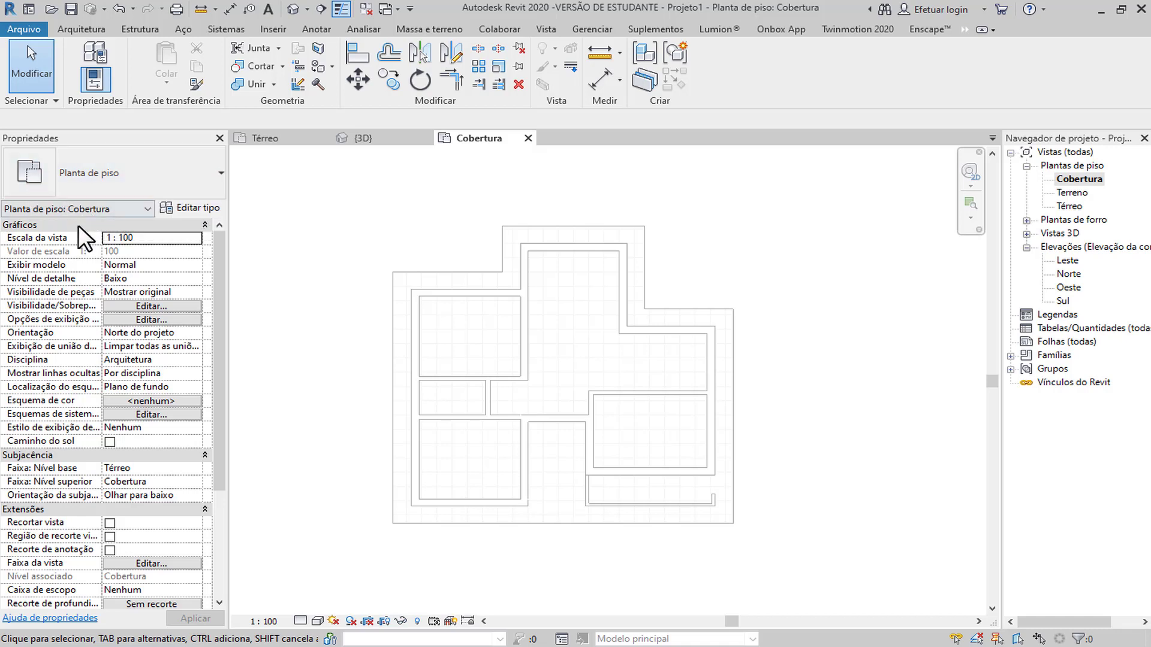
Set the Cobertura plan's underlay base level to Nenhum, and return it to Térreo.
click(195, 467)
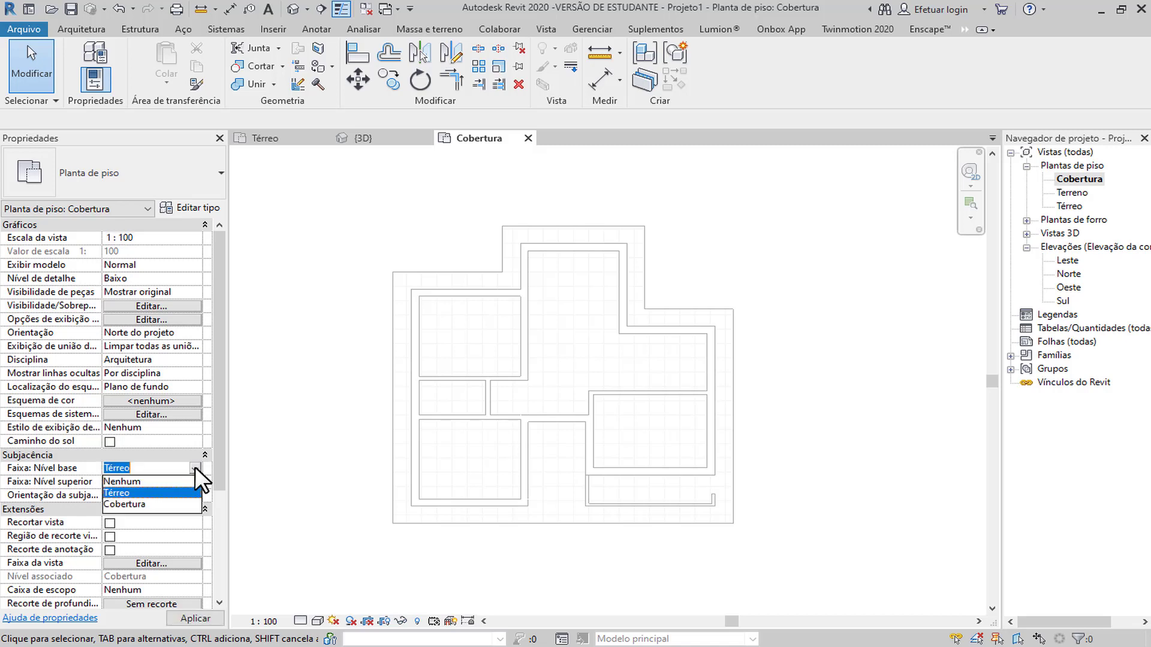
click(156, 481)
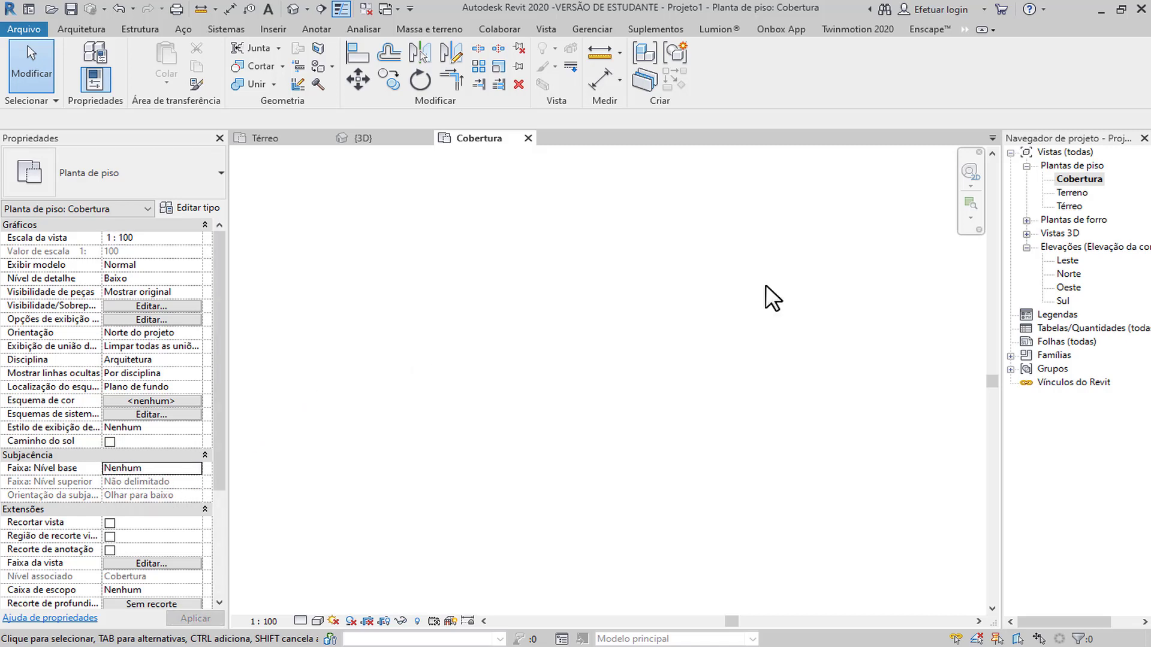
scroll(747, 322, down, 5)
scroll(577, 303, up, 3)
click(197, 466)
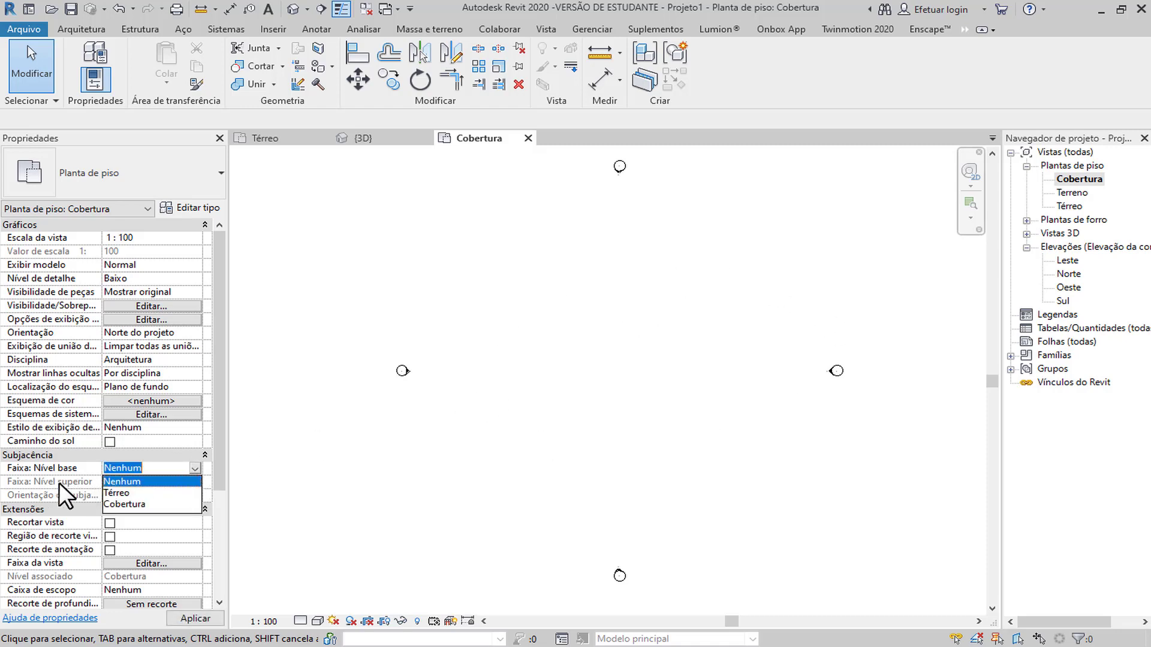
click(124, 492)
scroll(670, 368, up, 2)
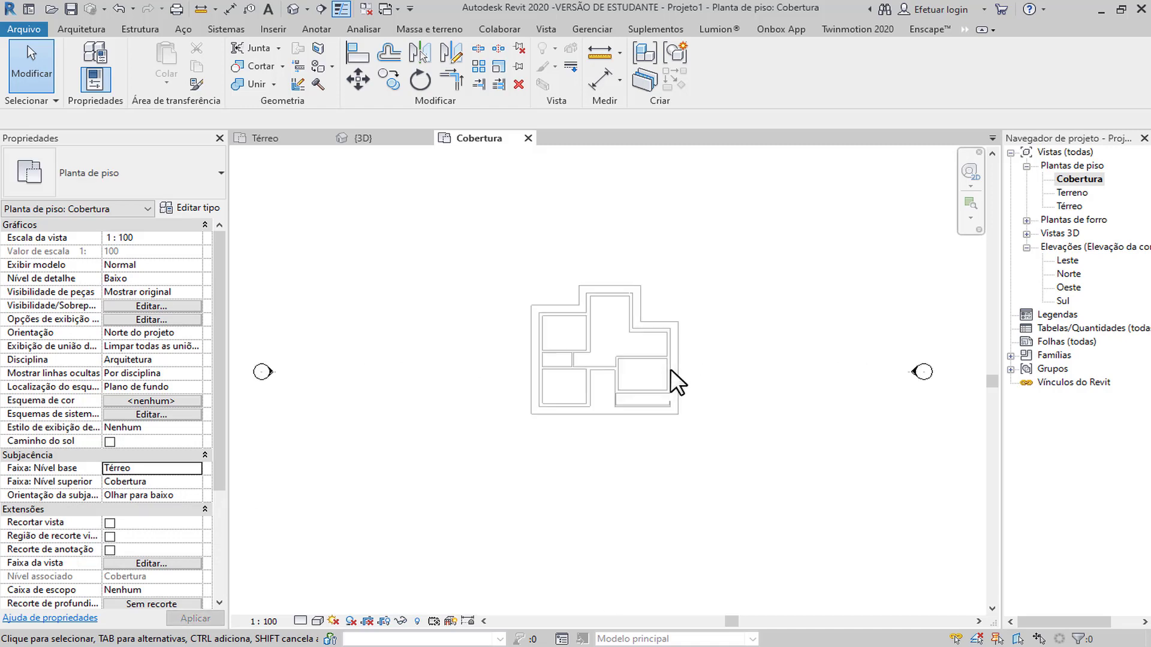
scroll(670, 368, up, 2)
scroll(527, 297, up, 1)
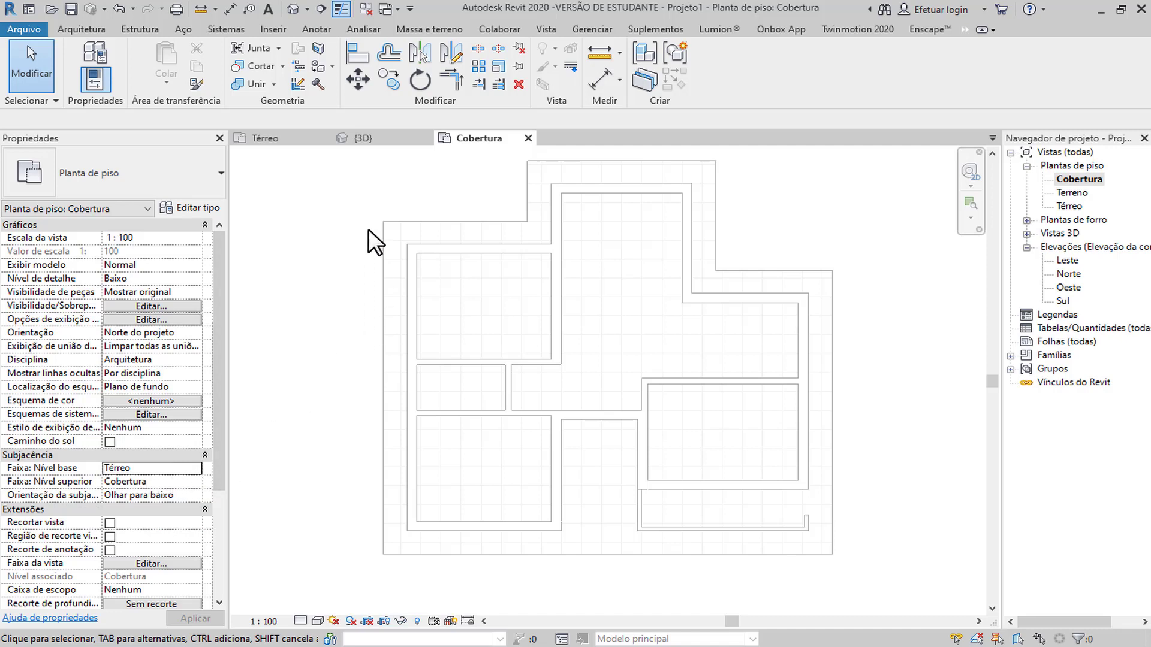
scroll(368, 229, down, 1)
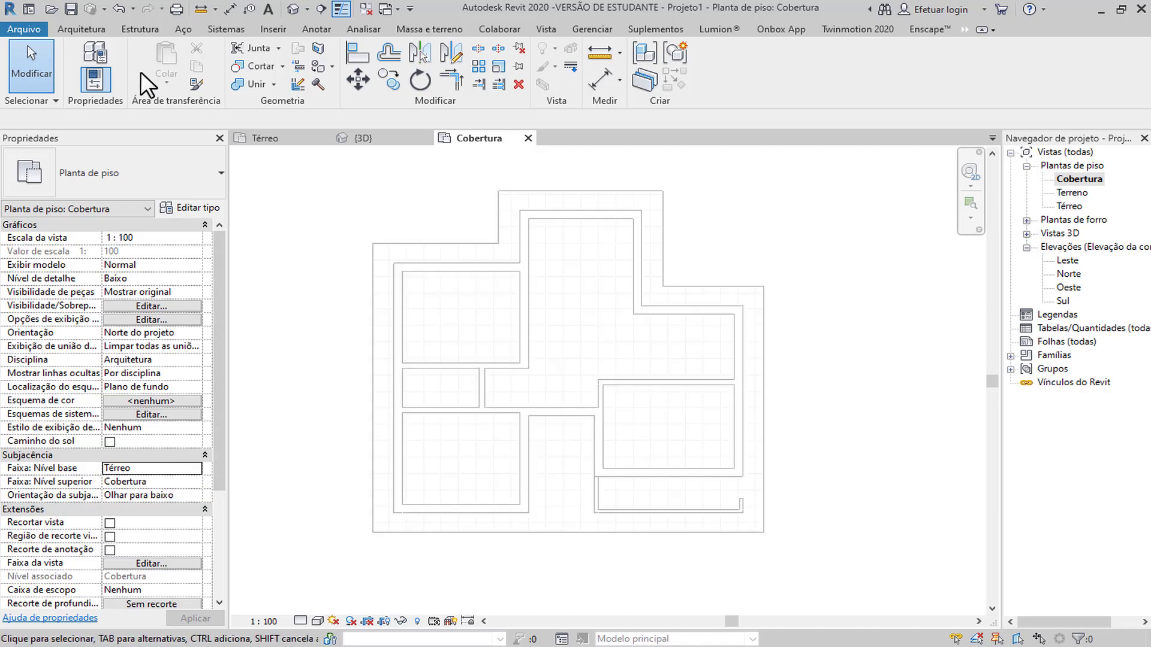
Start a roof by footprint on the Cobertura level using the basic roof type Genérico - 125 mm.
click(90, 27)
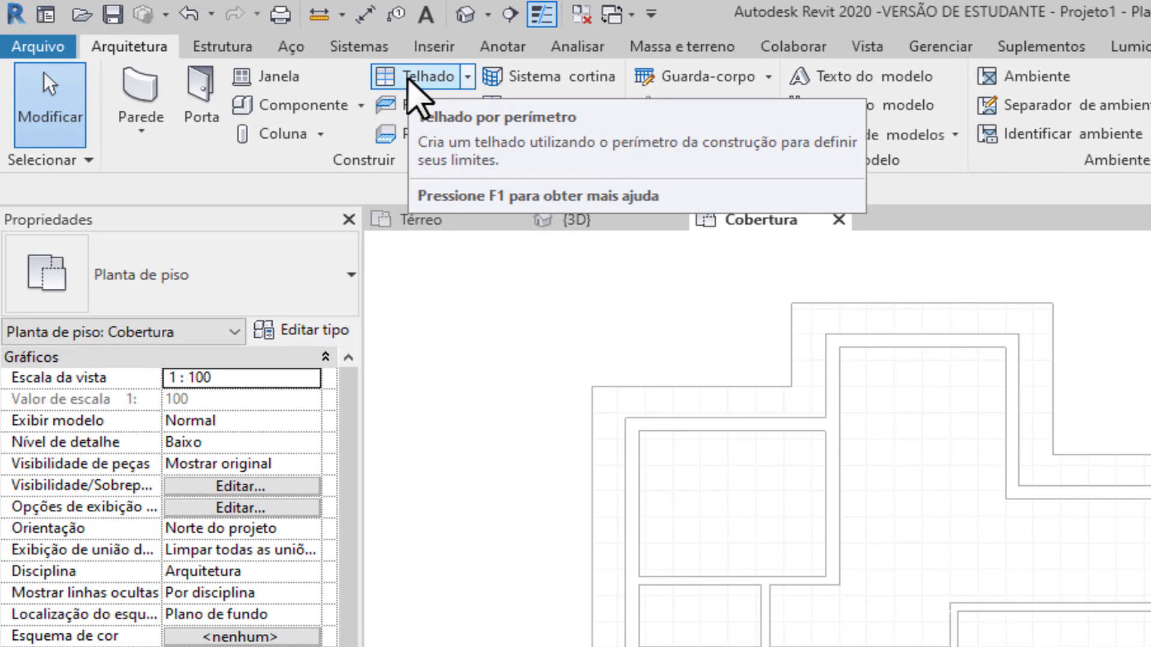
click(411, 79)
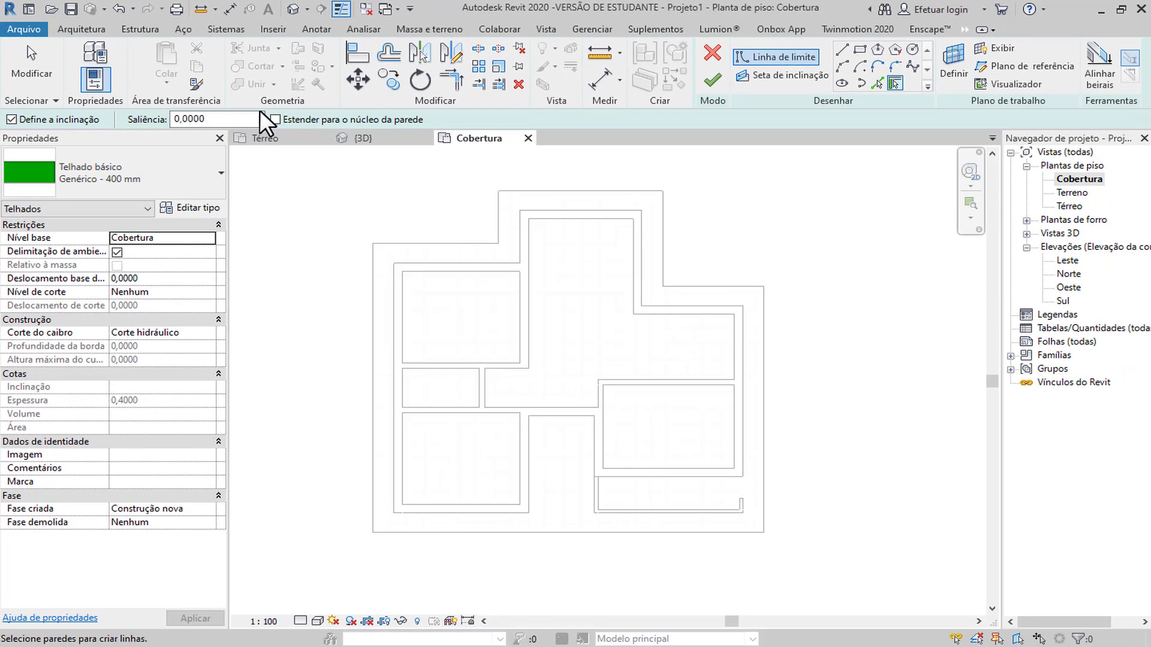
click(148, 181)
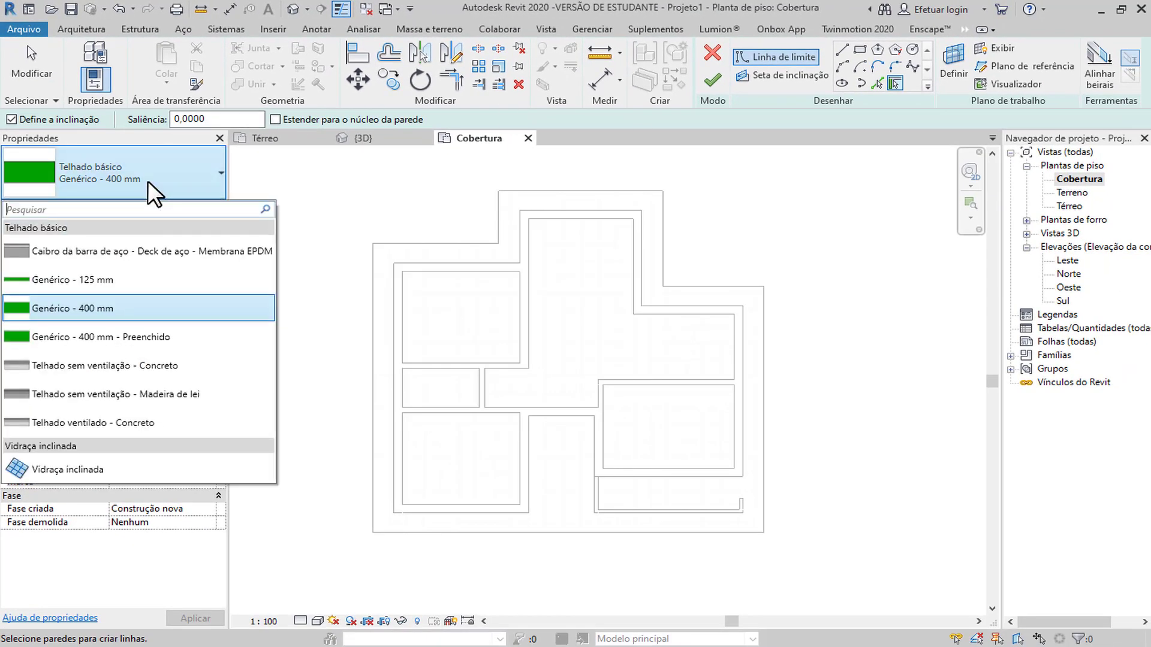
click(181, 280)
scroll(599, 276, down, 2)
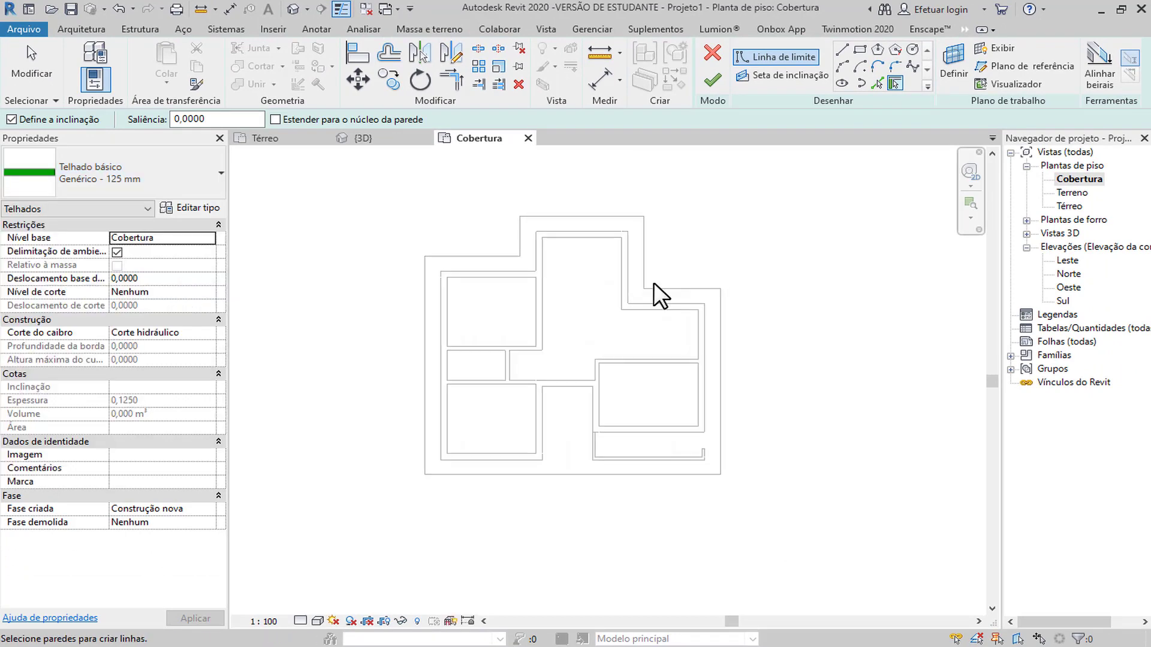
scroll(654, 284, up, 1)
Switch the roof boundary to picking existing lines, with slope defined and an offset of 0,8.
click(876, 82)
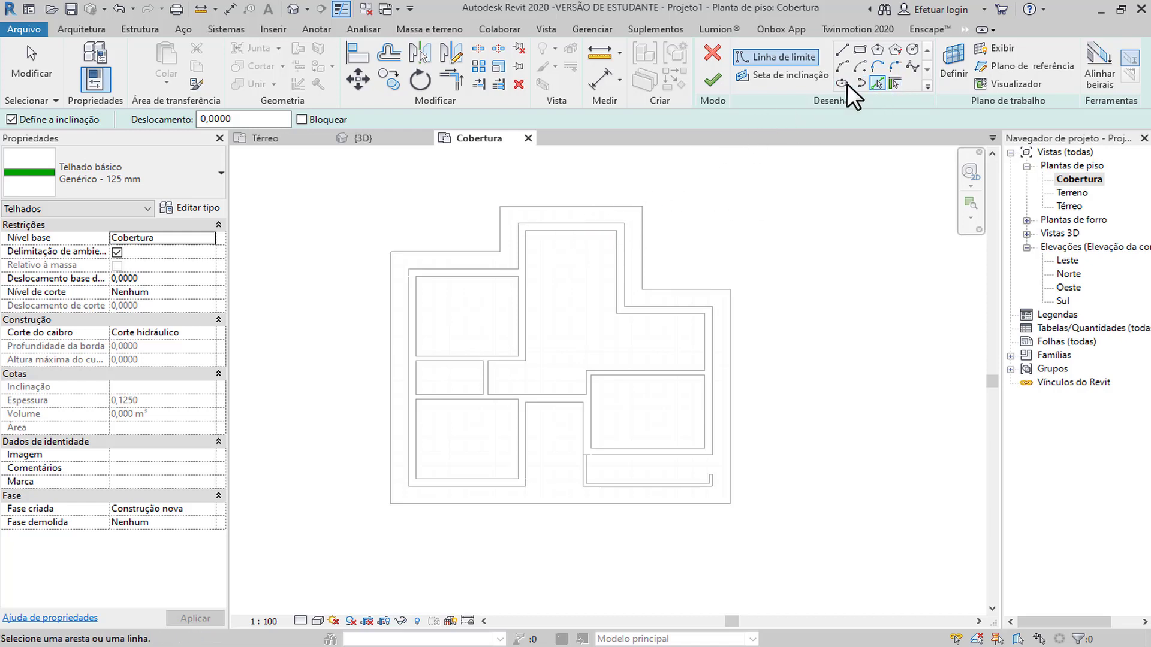
click(876, 82)
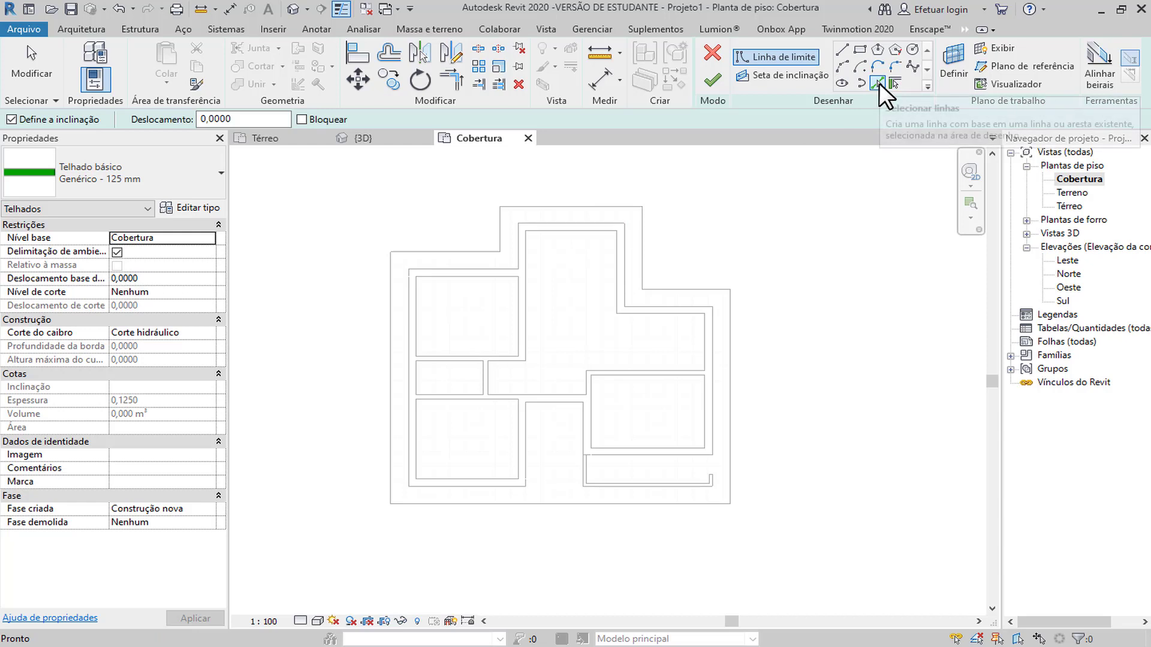
click(258, 119)
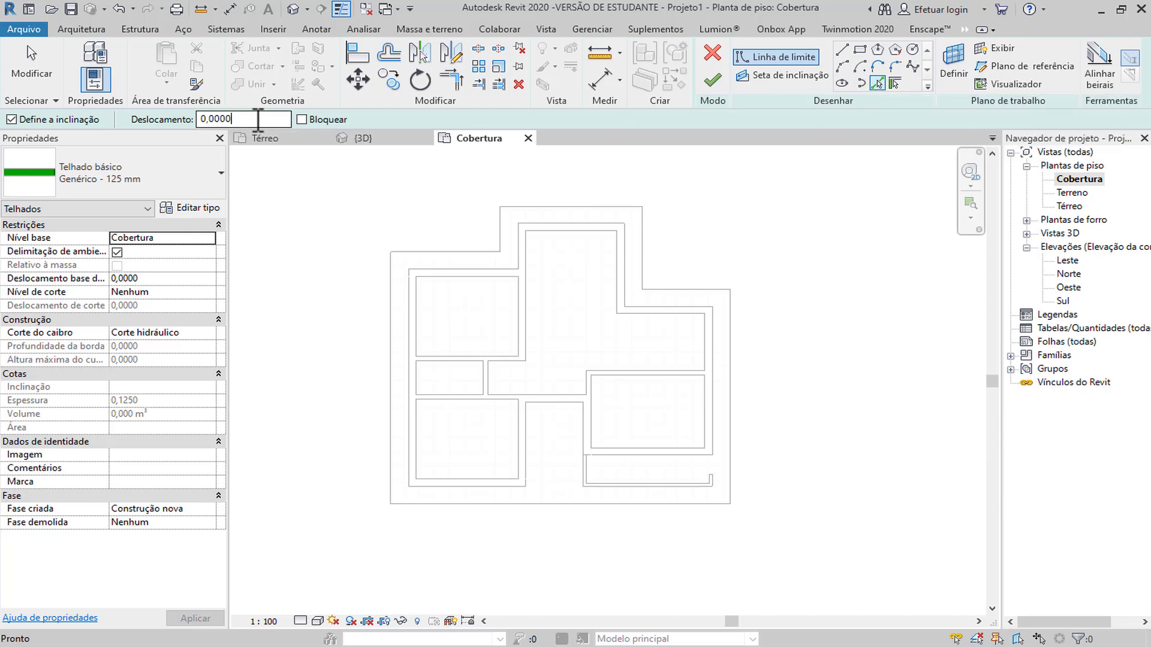
text(,)
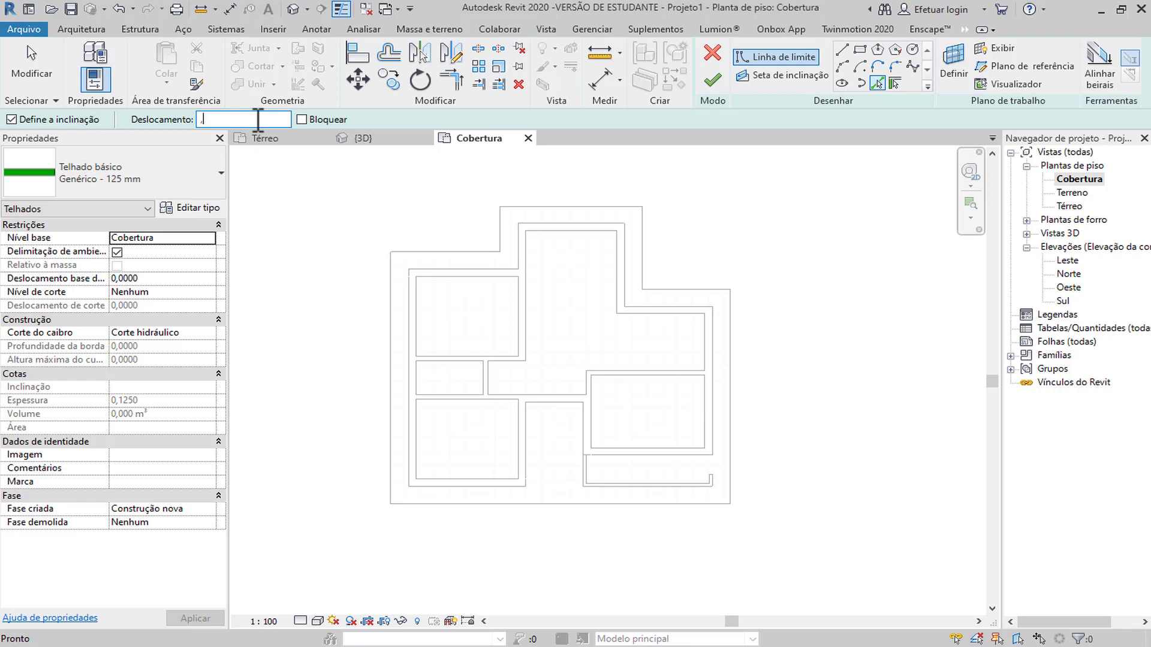
text(8)
key(Return)
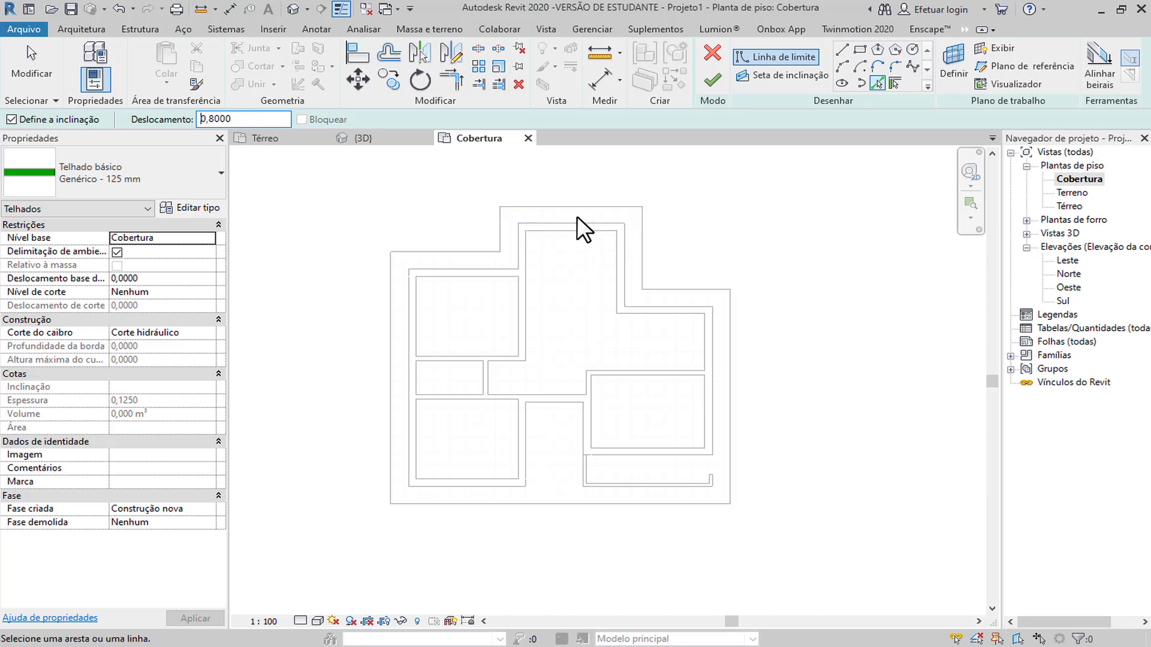
Pick the exterior walls to create slope-defining roof boundary lines with a 0.8000 offset outside the house.
click(575, 217)
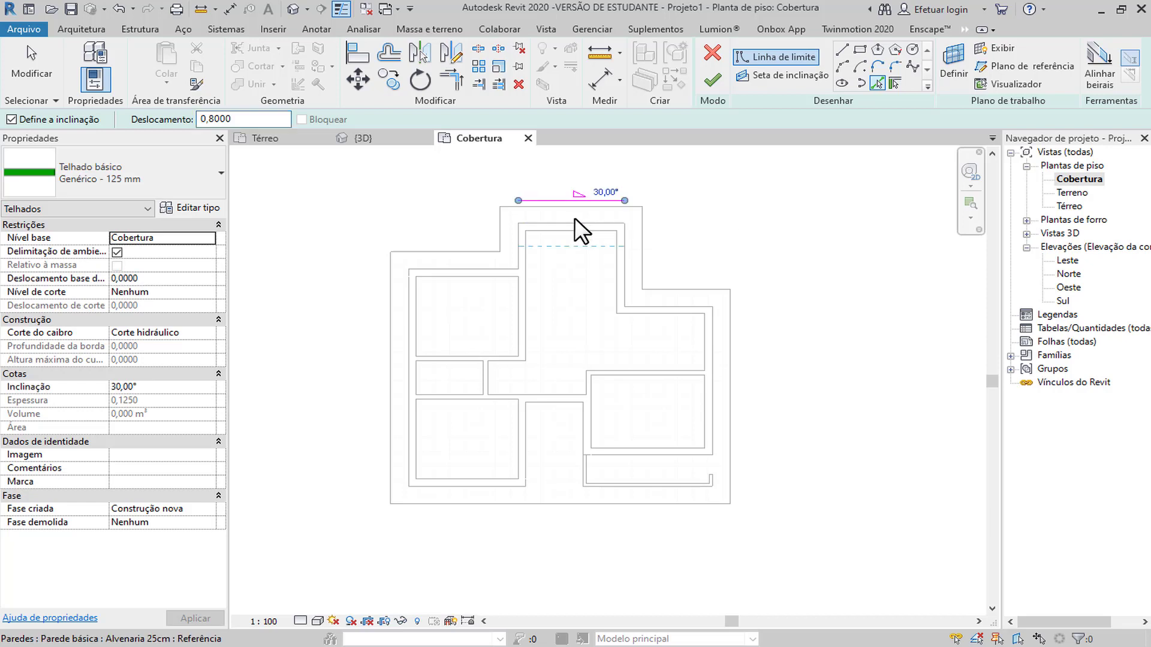
click(516, 239)
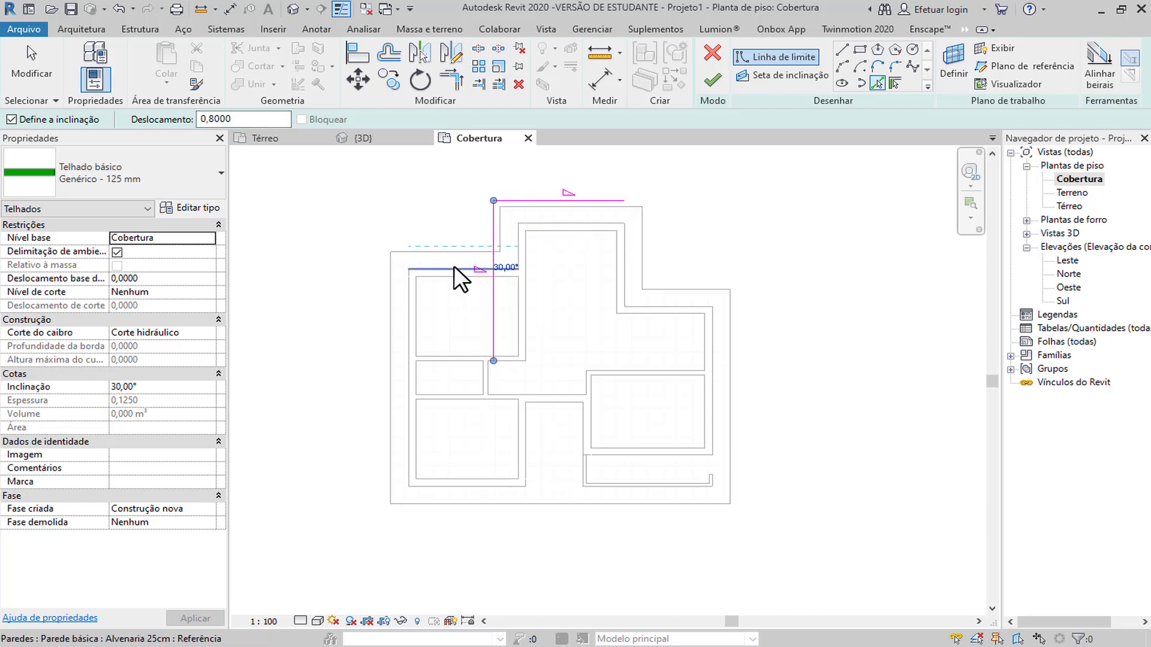
click(454, 268)
click(405, 292)
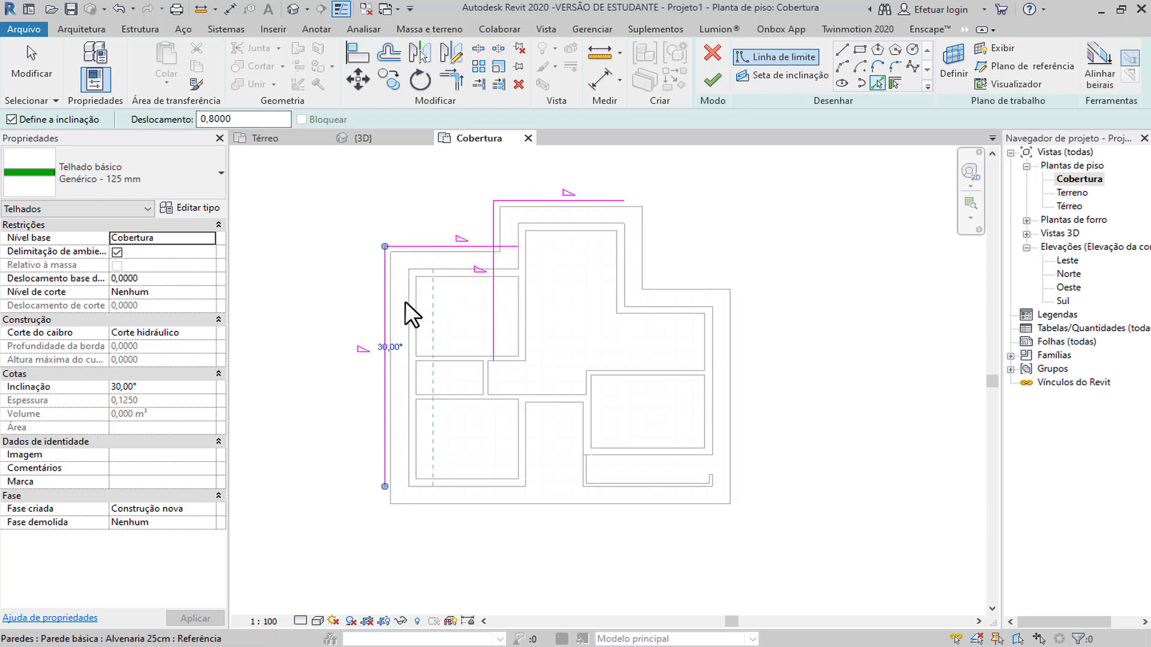
click(439, 483)
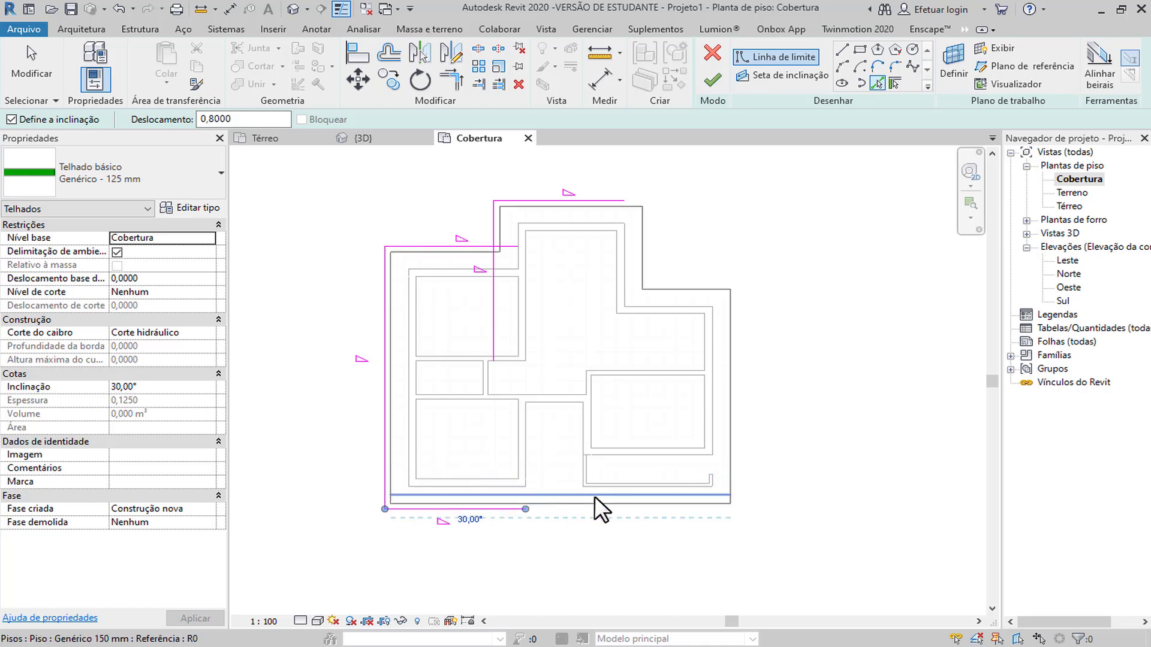
click(714, 408)
click(676, 303)
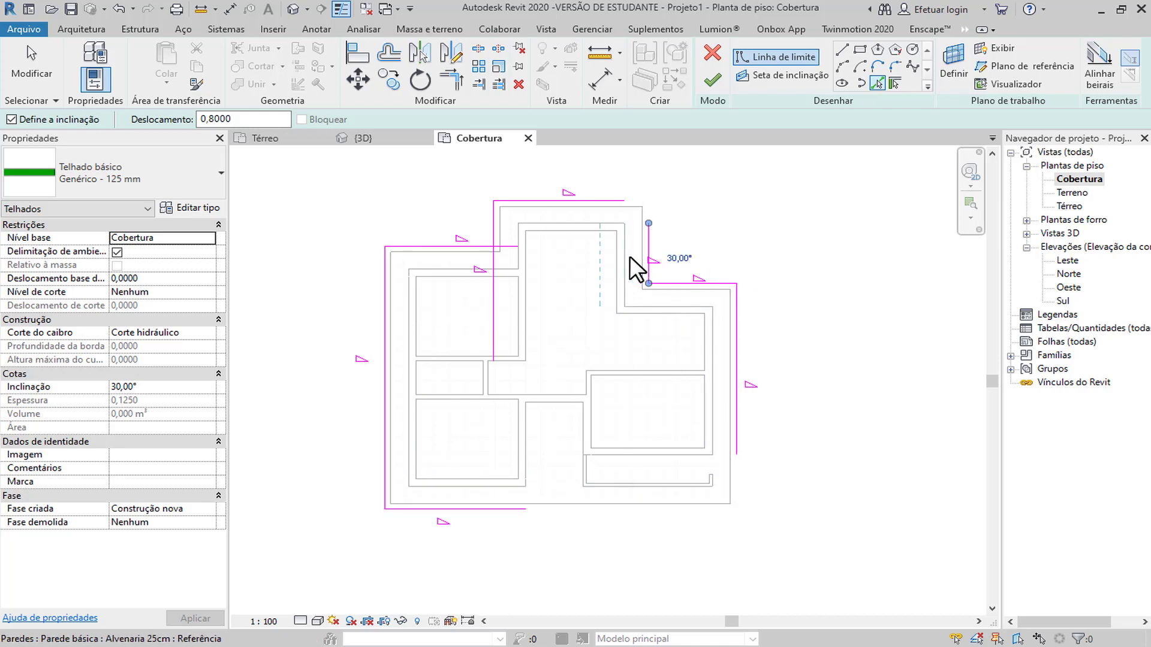
click(630, 256)
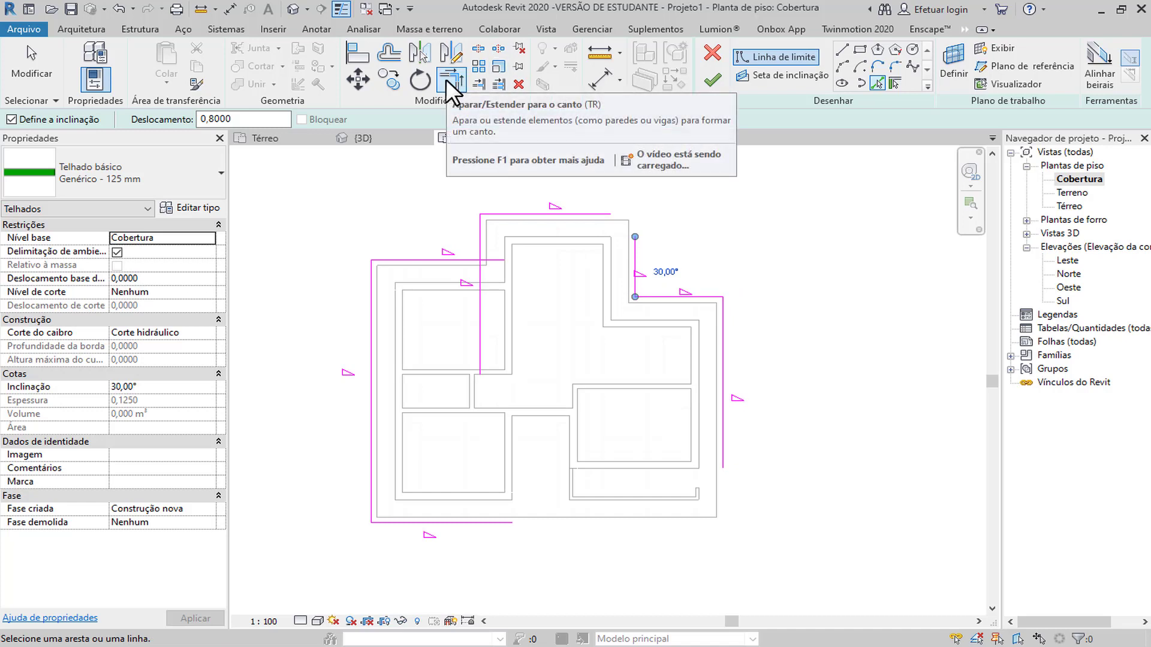
Trim and extend the roof boundary lines at their open or crossing corners to form one closed perimeter.
click(446, 79)
click(607, 214)
click(635, 254)
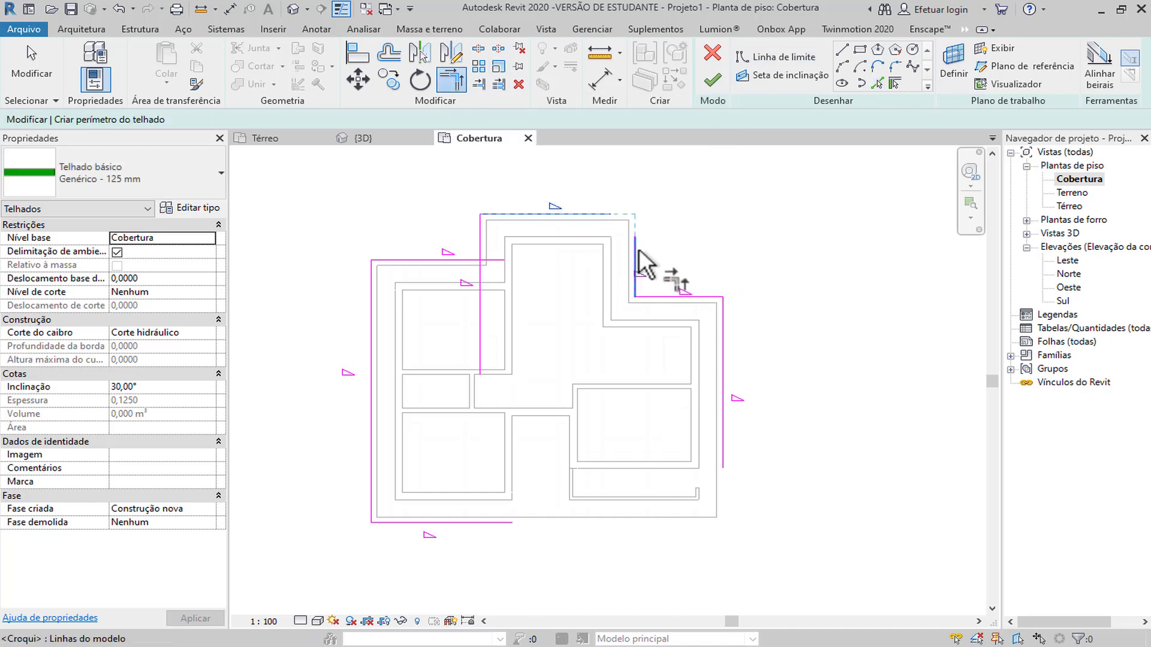
click(479, 247)
click(456, 260)
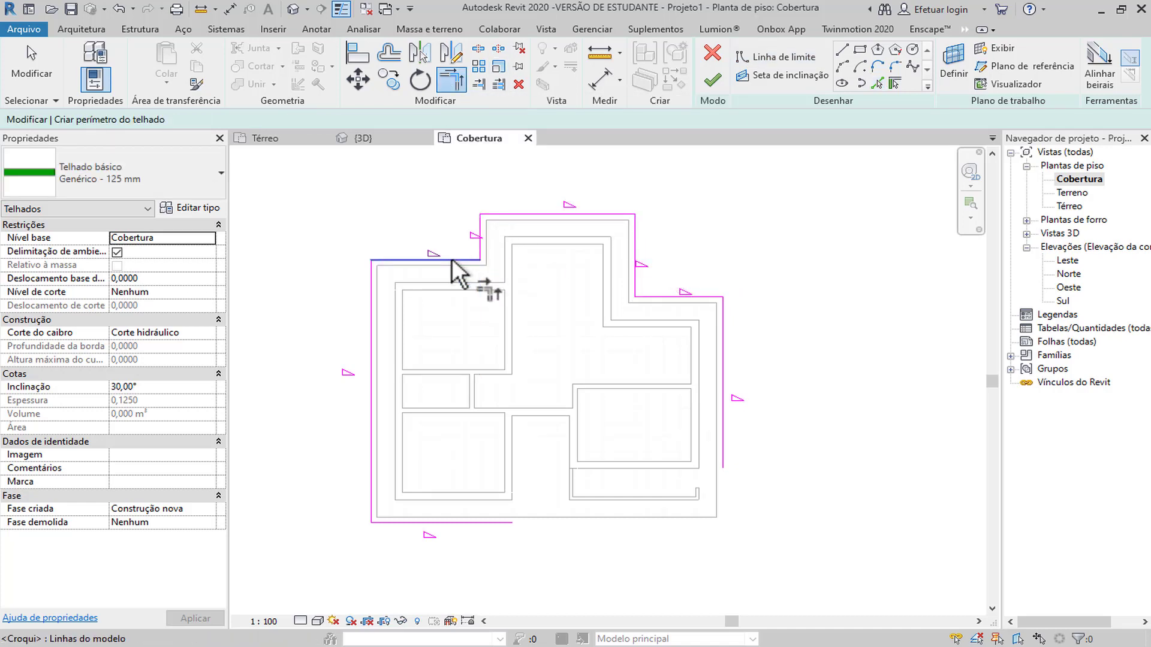
click(475, 522)
click(724, 429)
scroll(725, 441, down, 2)
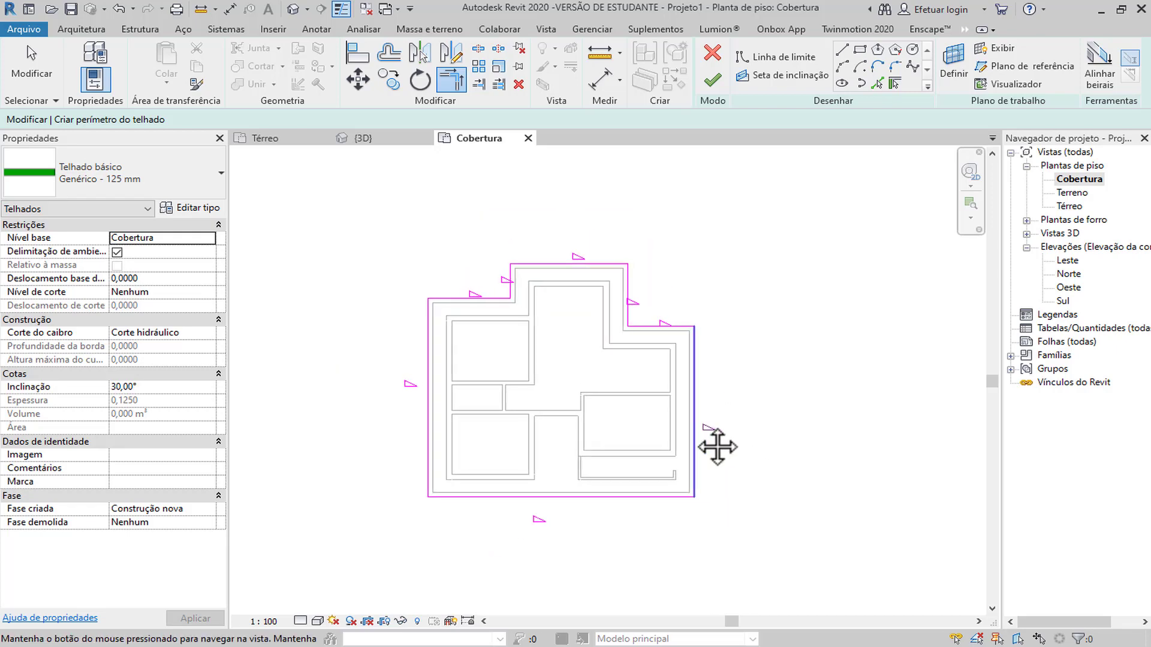
key(Escape)
key(Escape)
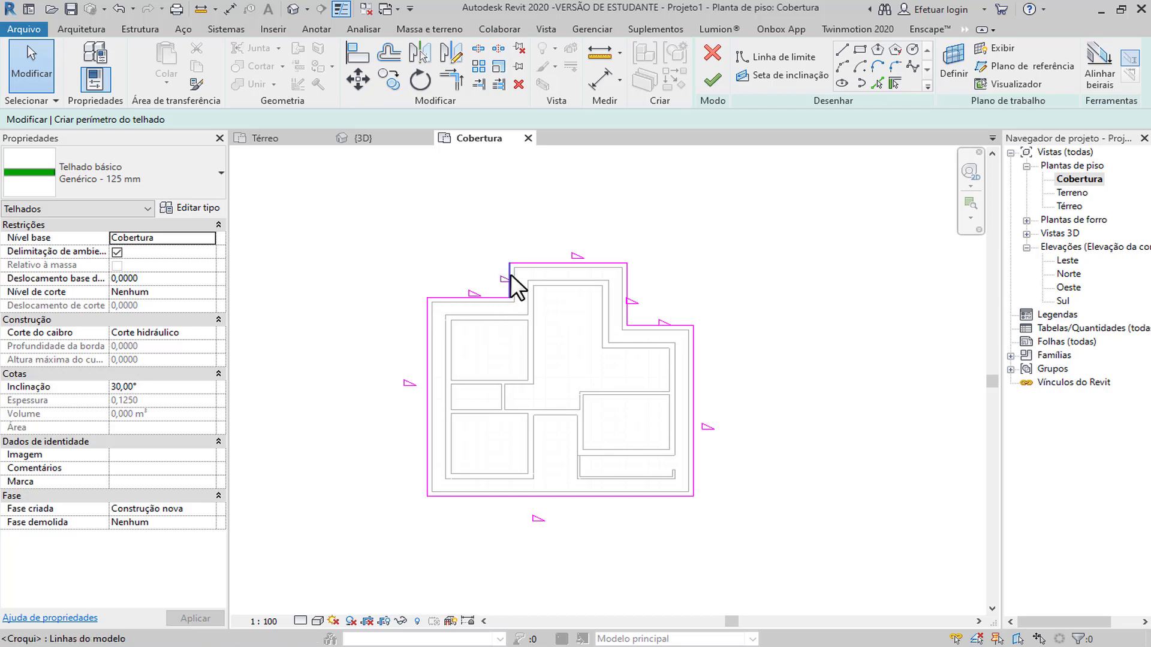
Finish the roof perimeter sketch and inspect the generated roof from several sides in the 3D view.
scroll(509, 282, up, 4)
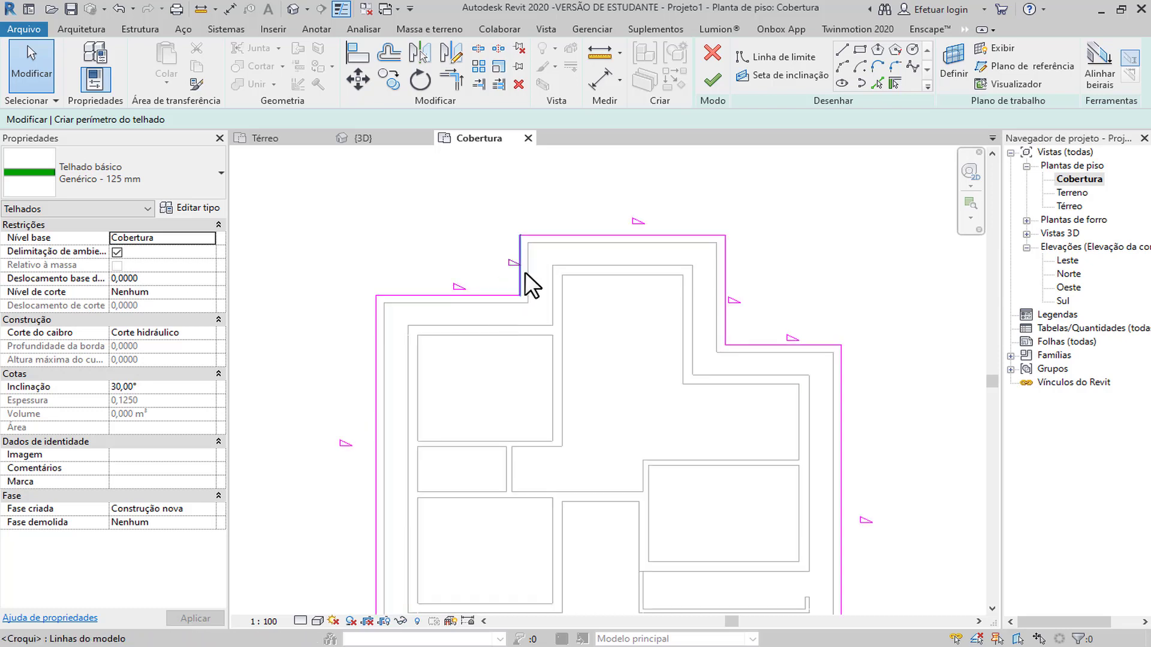
click(513, 252)
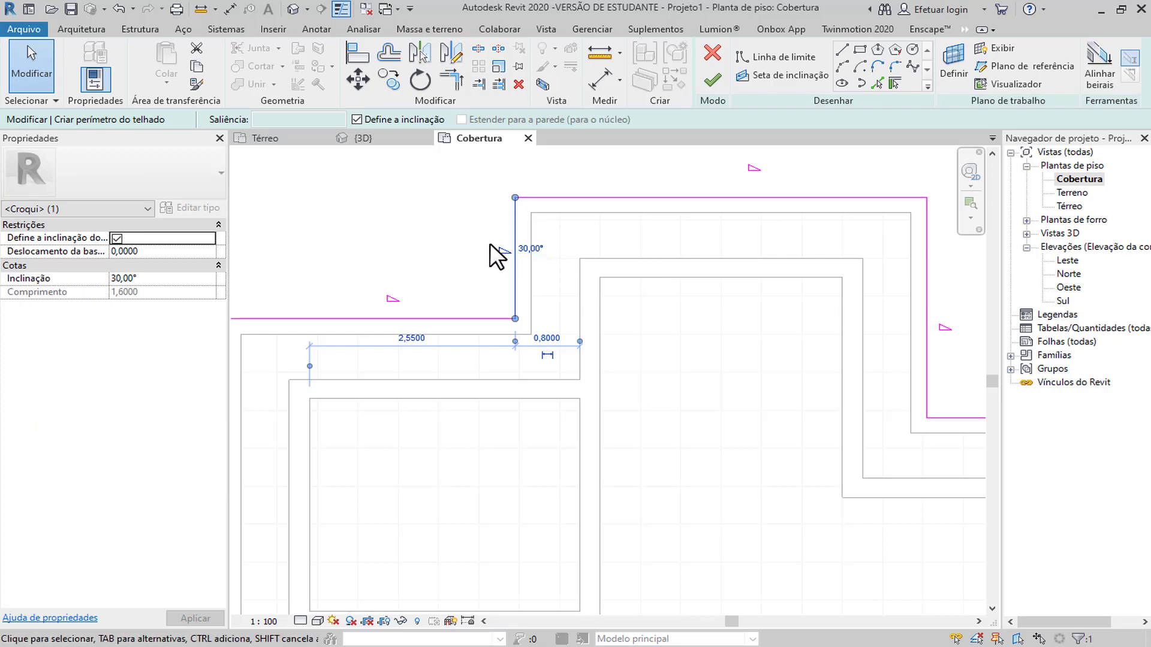
scroll(541, 237, down, 2)
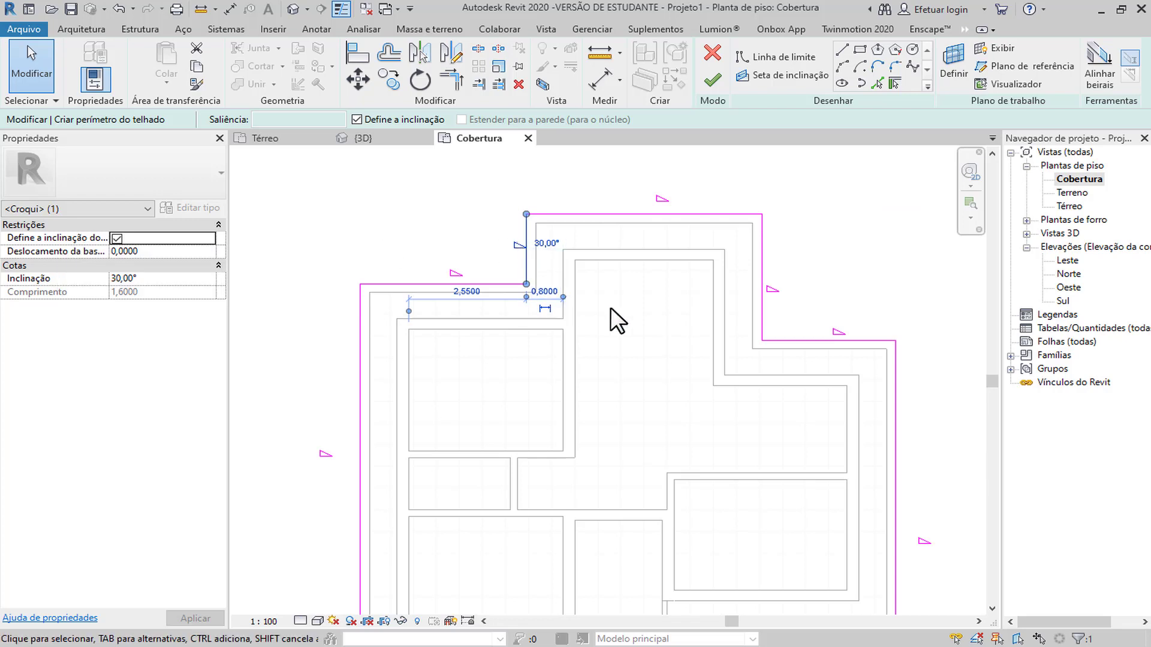
scroll(525, 234, down, 2)
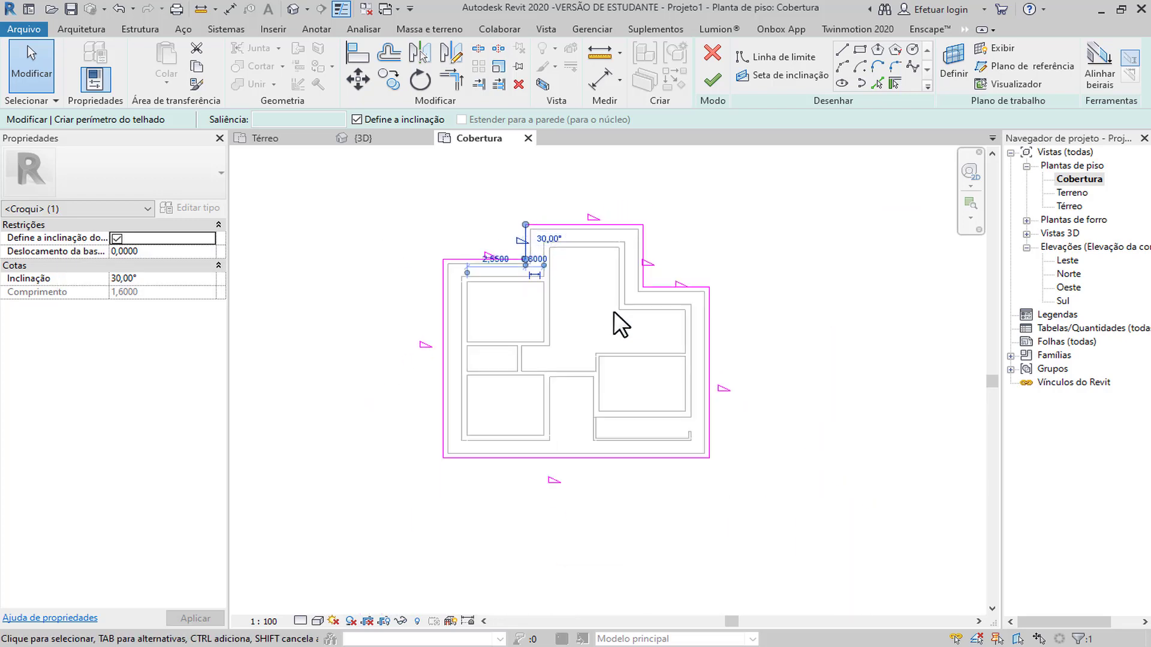
click(710, 82)
click(292, 9)
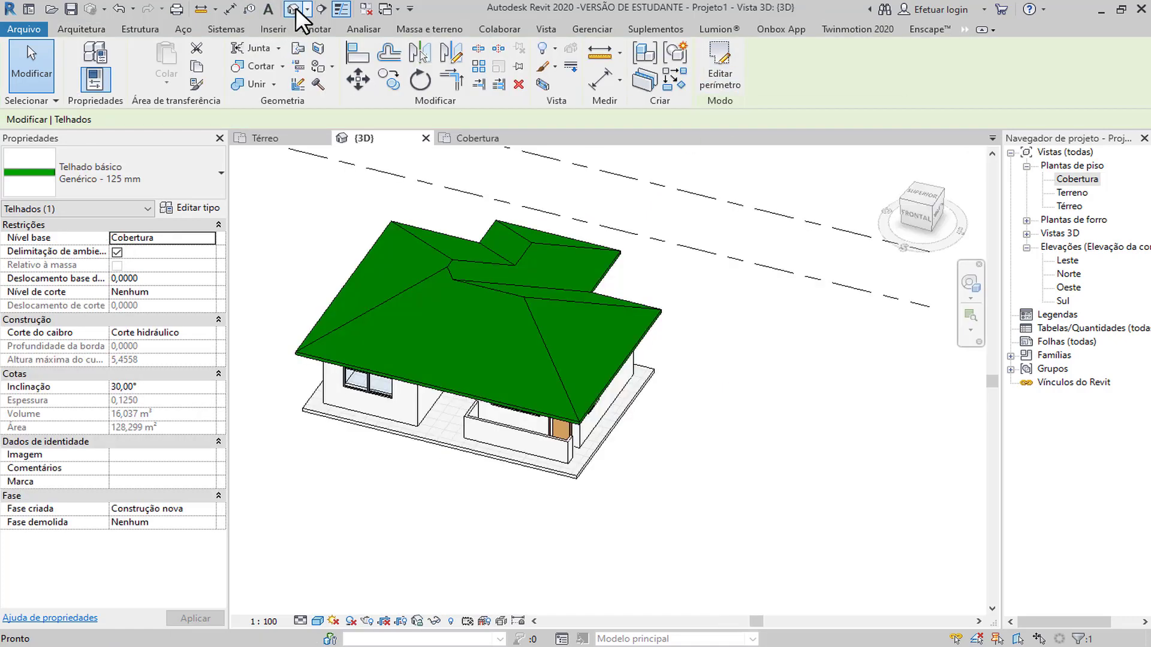
shift+middle_drag(566, 316, 446, 420)
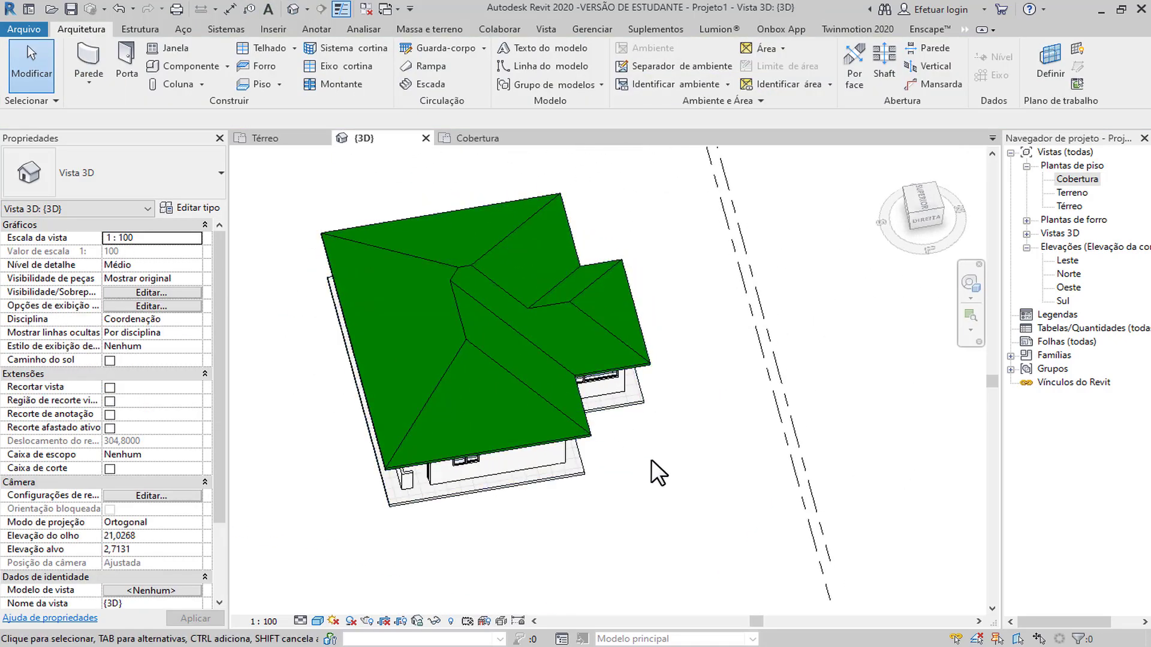
shift+middle_drag(622, 487, 559, 453)
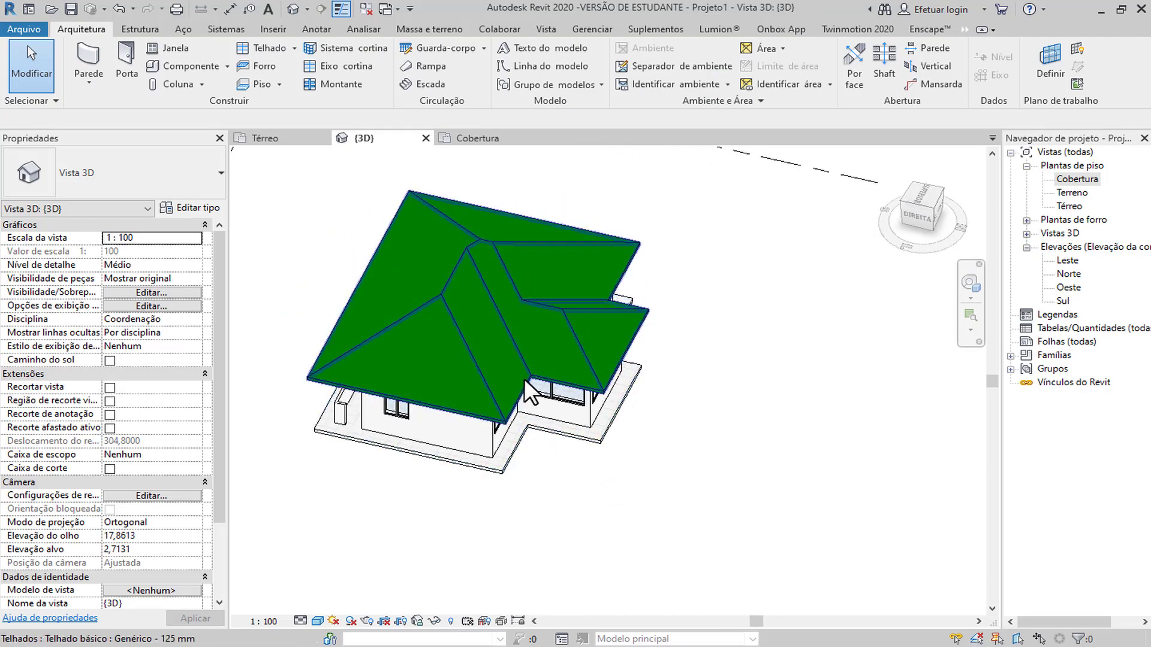
middle_drag(610, 283, 688, 313)
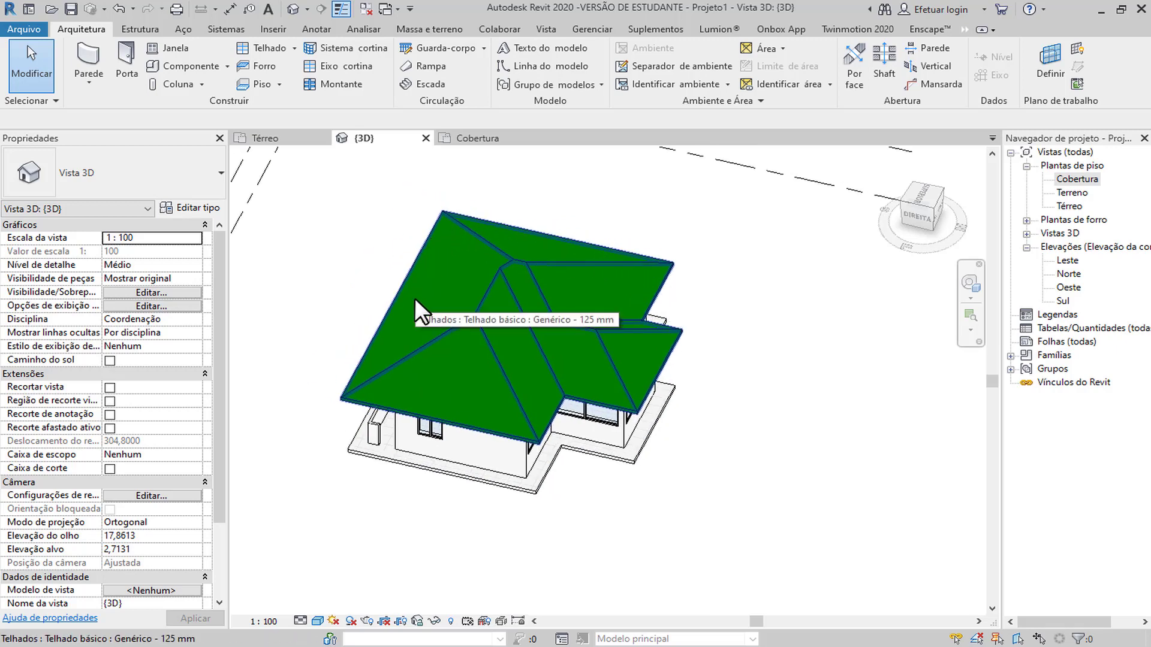
Edit the roof perimeter, disable slope definition on the four edges forming the two recessed corners, and finish the sketch.
double_click(474, 257)
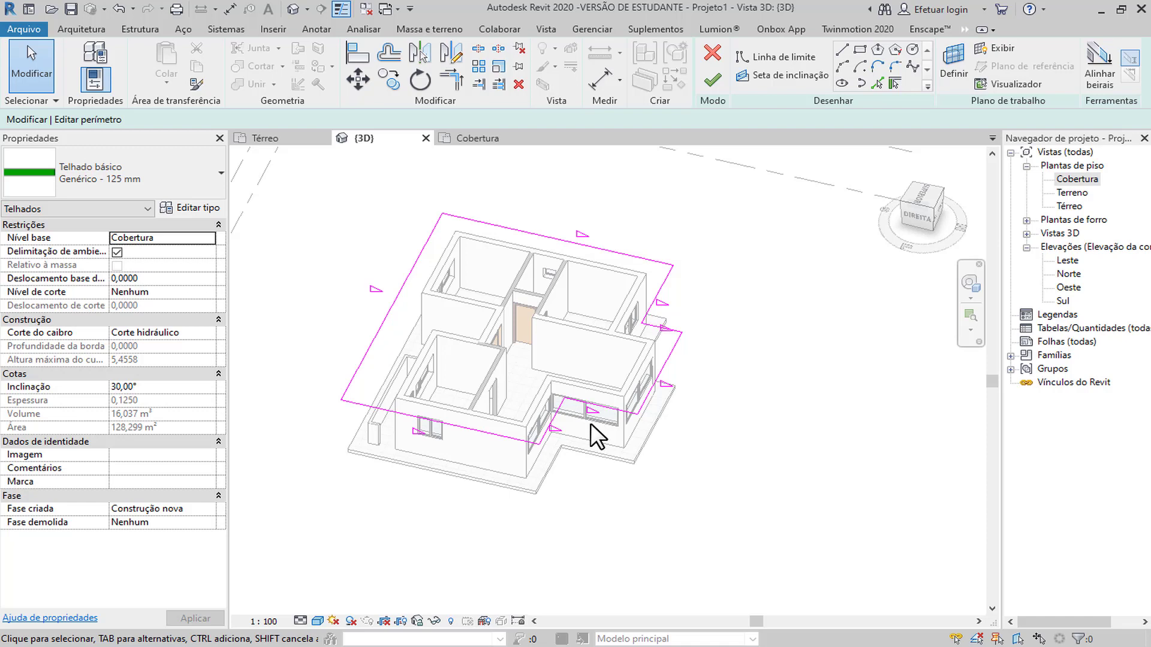
click(552, 421)
ctrl+click(600, 406)
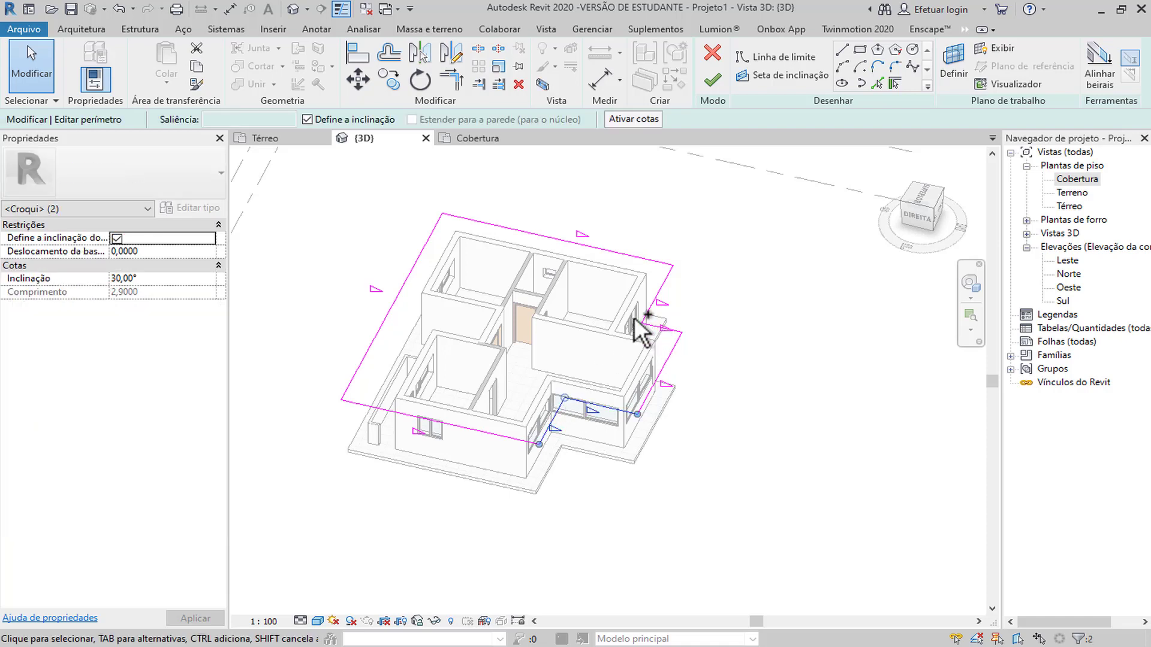
ctrl+click(634, 318)
scroll(574, 319, up, 3)
shift+middle_drag(591, 354, 607, 372)
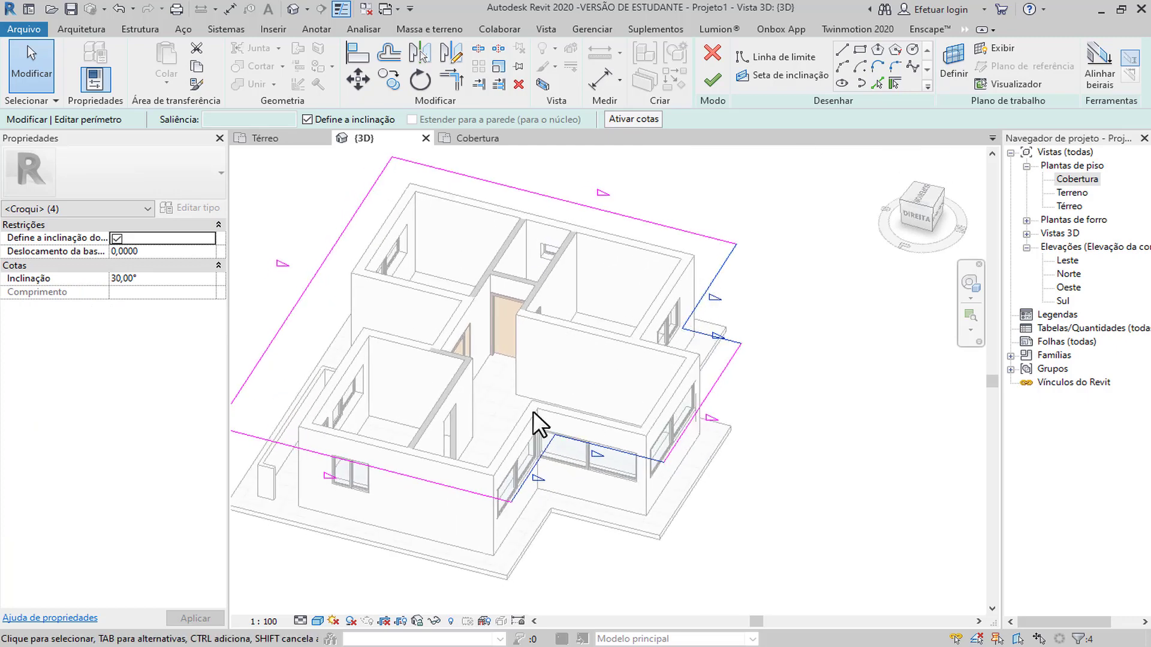
click(117, 238)
click(710, 81)
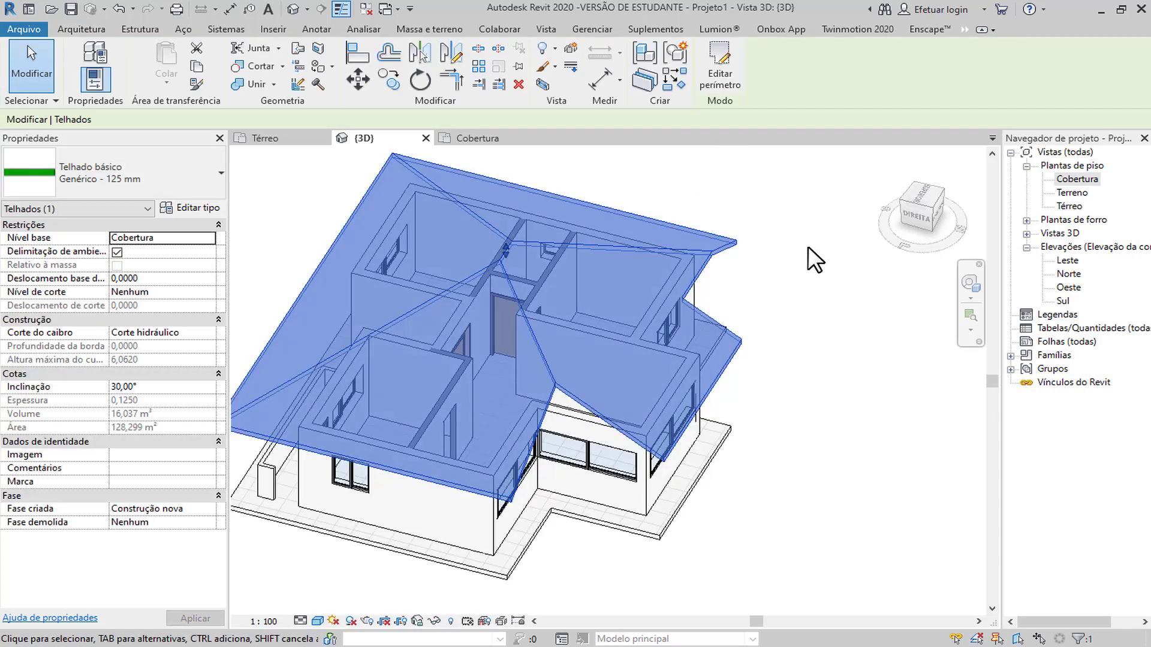
click(808, 245)
scroll(815, 342, down, 3)
shift+middle_drag(817, 342, 843, 382)
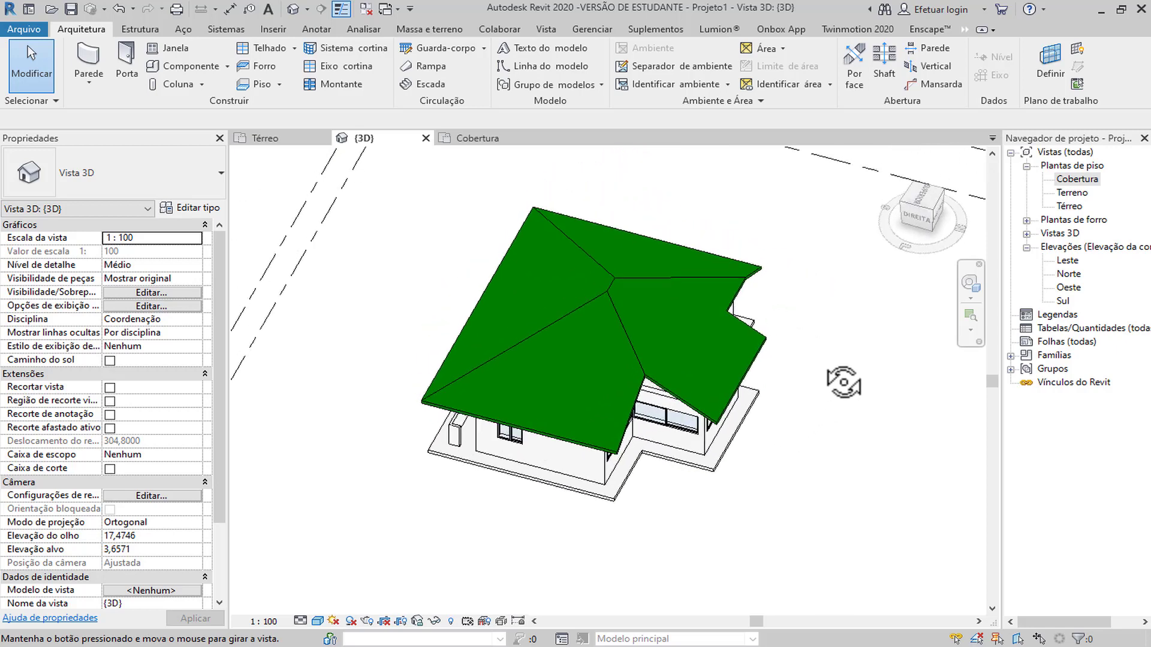
Reopen the roof perimeter and extend the two outer edges beside the larger recess until they meet at a corner.
double_click(707, 318)
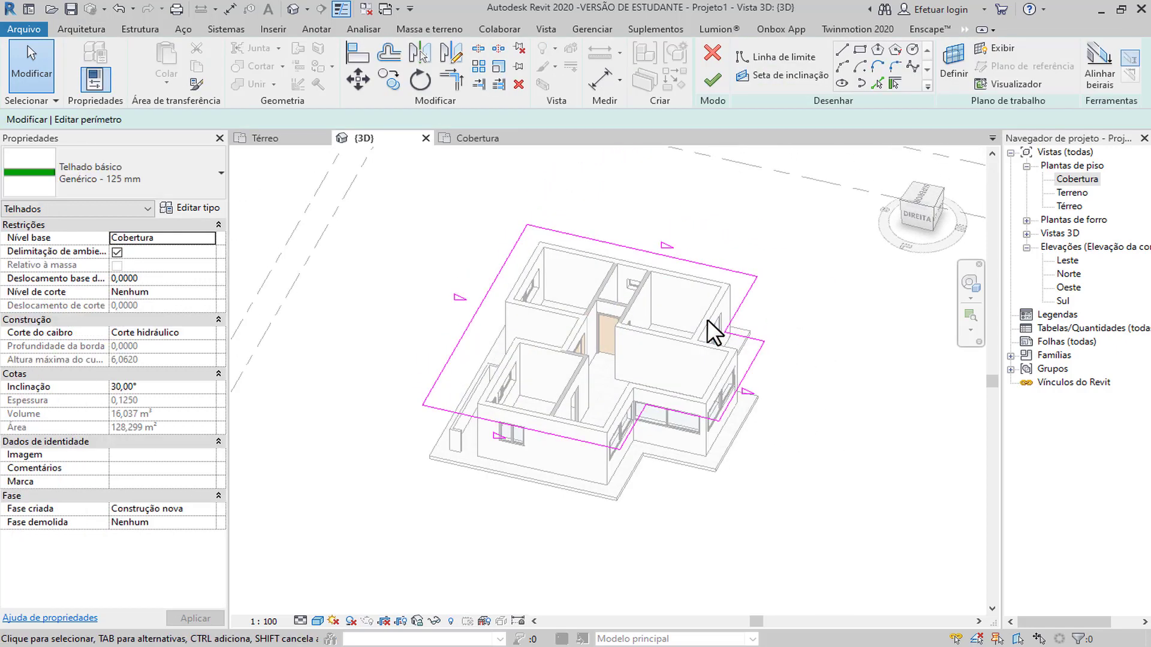
scroll(690, 447, up, 3)
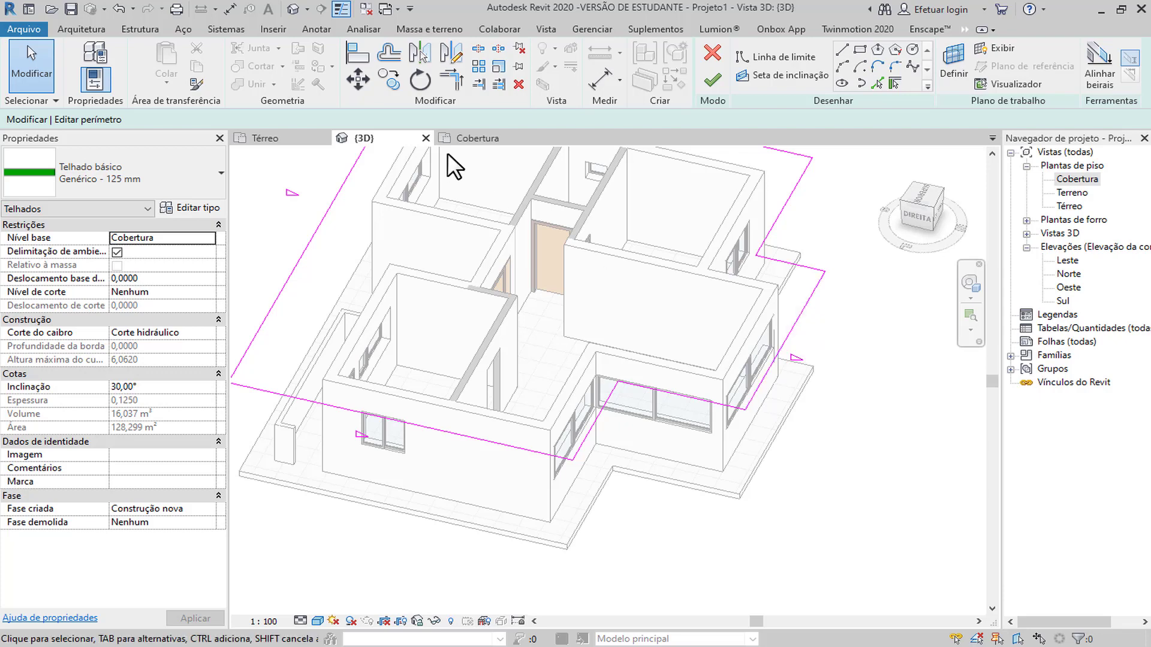
click(455, 84)
click(534, 450)
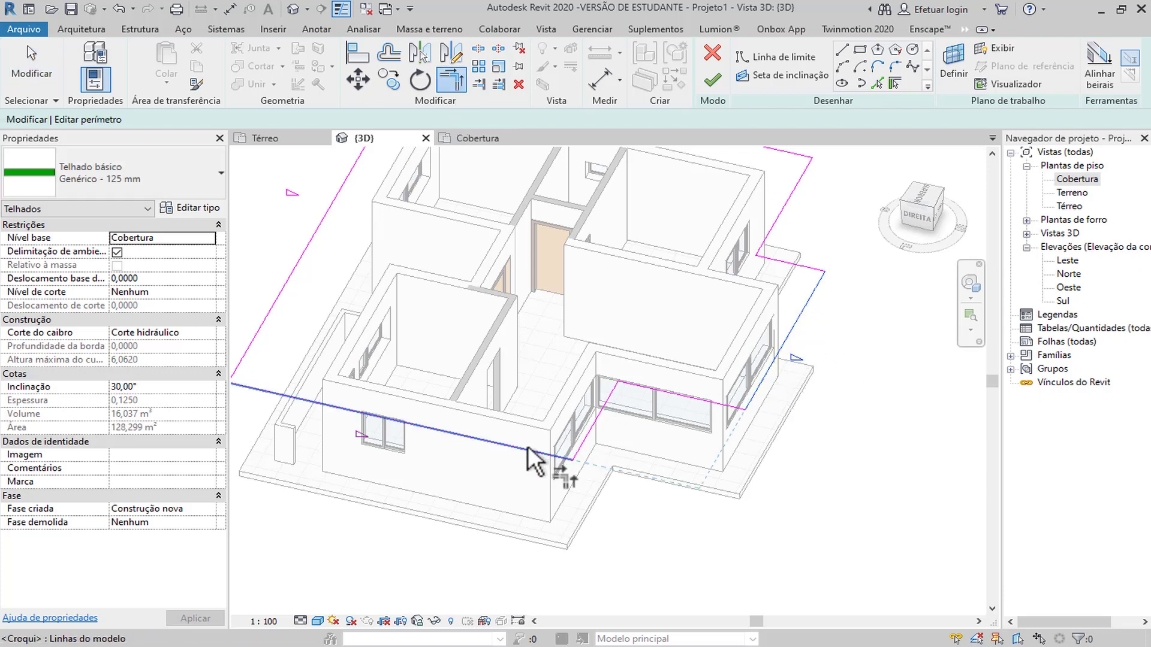
click(722, 435)
key(Escape)
key(Escape)
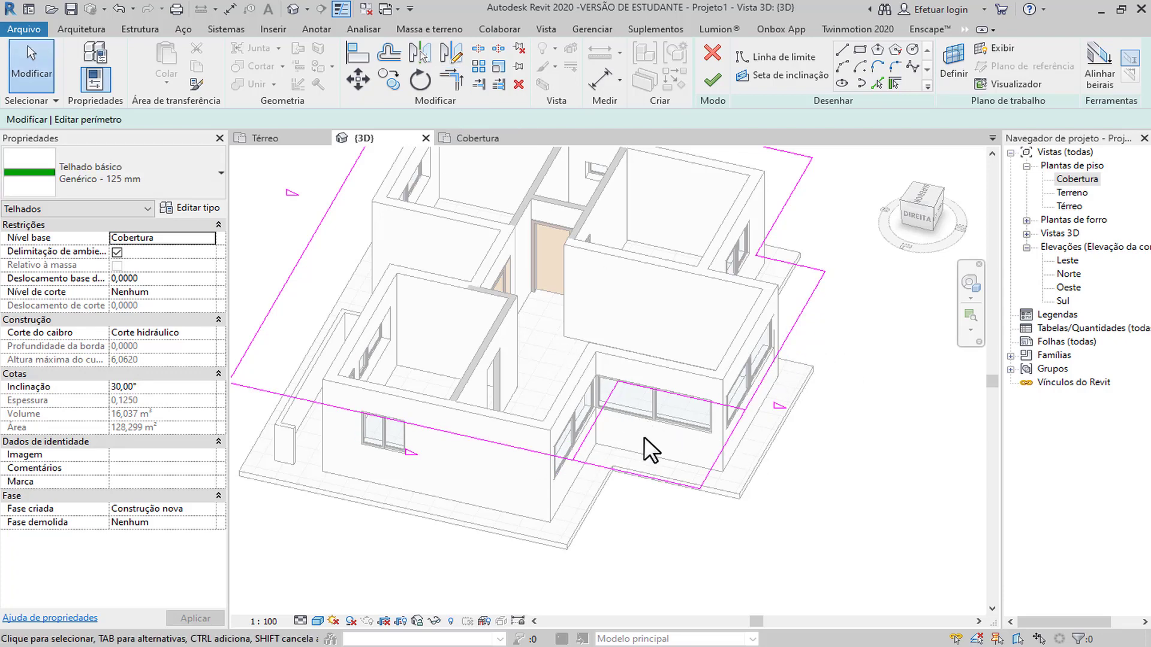
Extend the two outer perimeter edges beside the smaller recess until they meet at a corner.
scroll(644, 436, down, 2)
scroll(770, 390, up, 1)
click(451, 79)
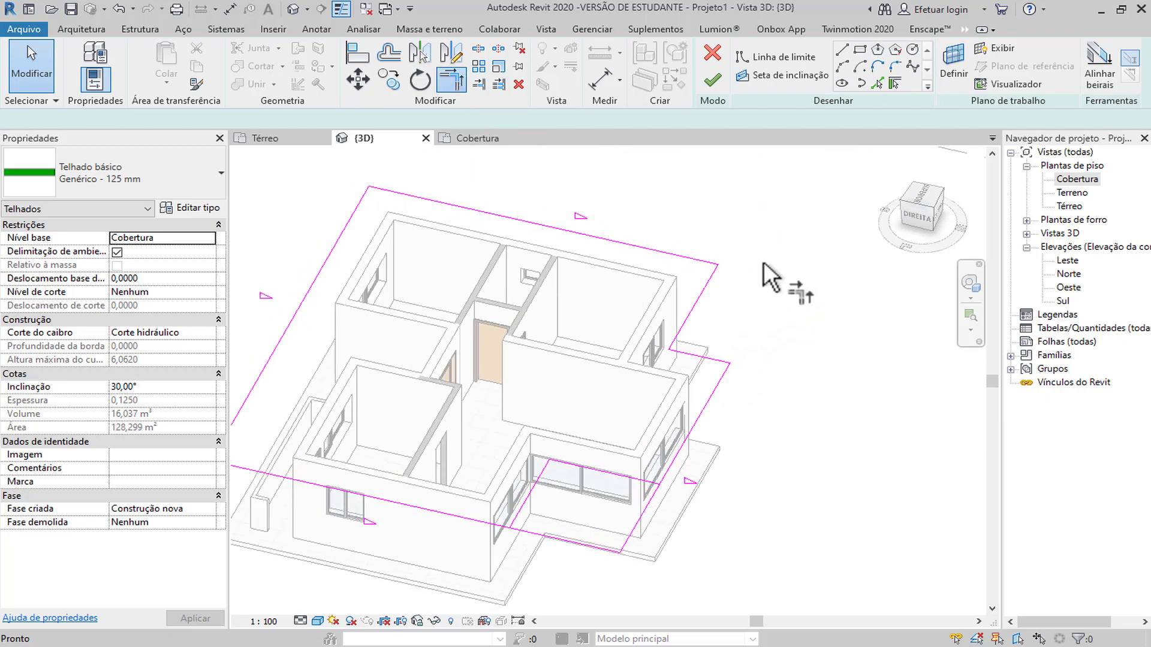
click(689, 257)
click(722, 376)
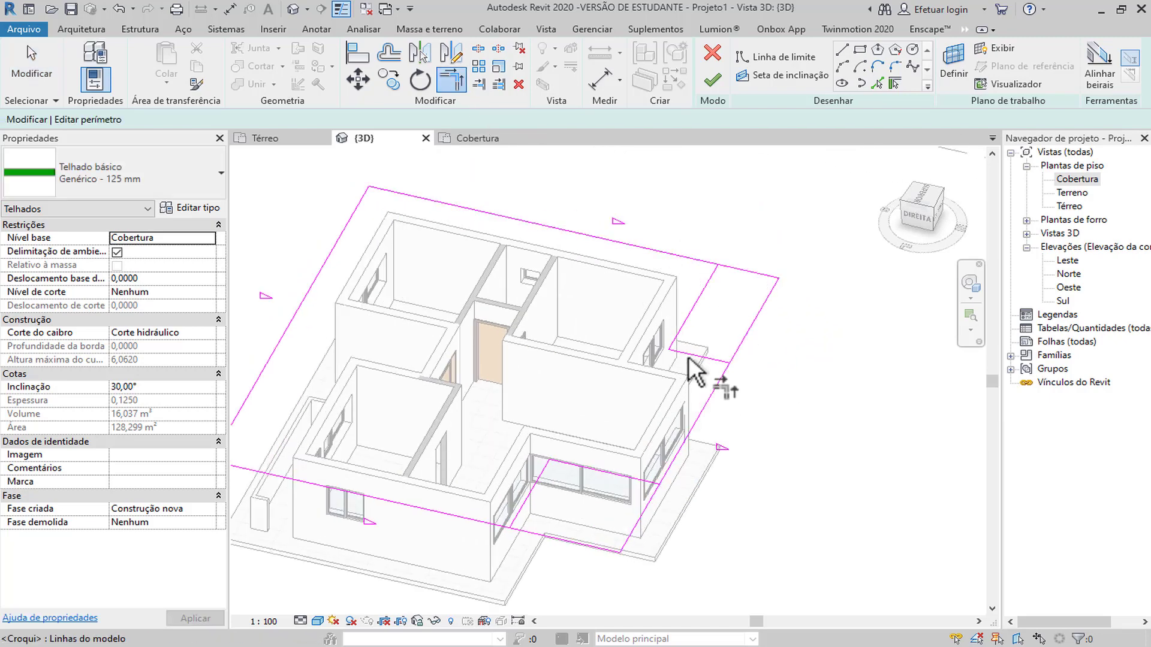
key(Escape)
key(Escape)
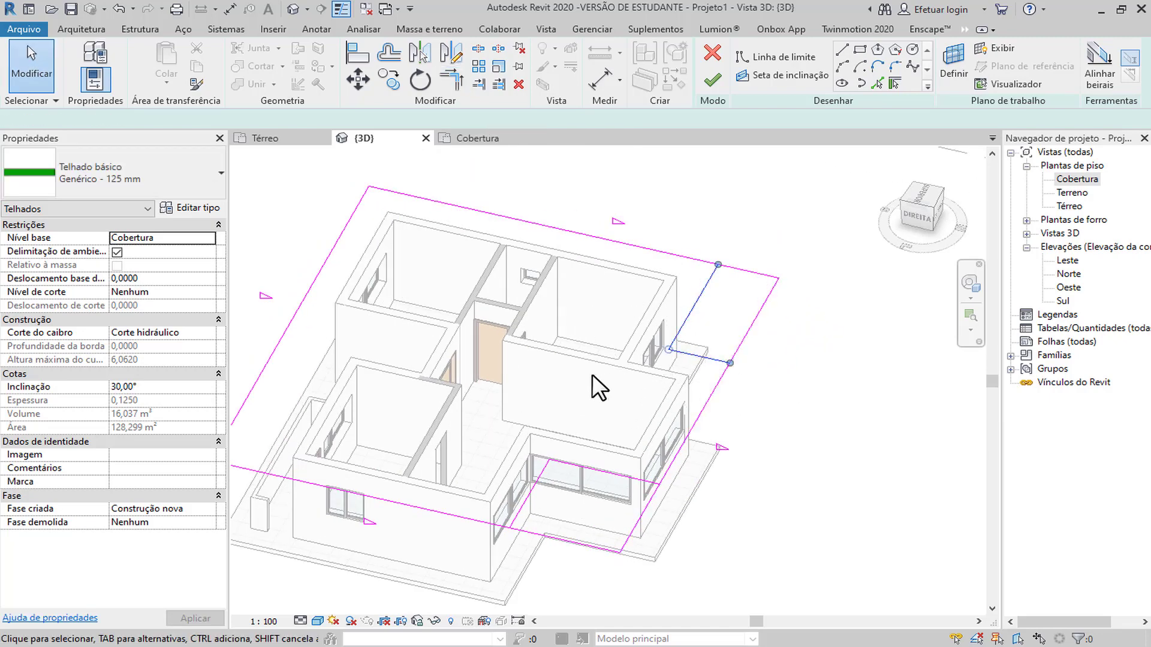
Delete the leftover recess lines so the perimeter is a plain rectangle, and finish editing the roof.
click(537, 486)
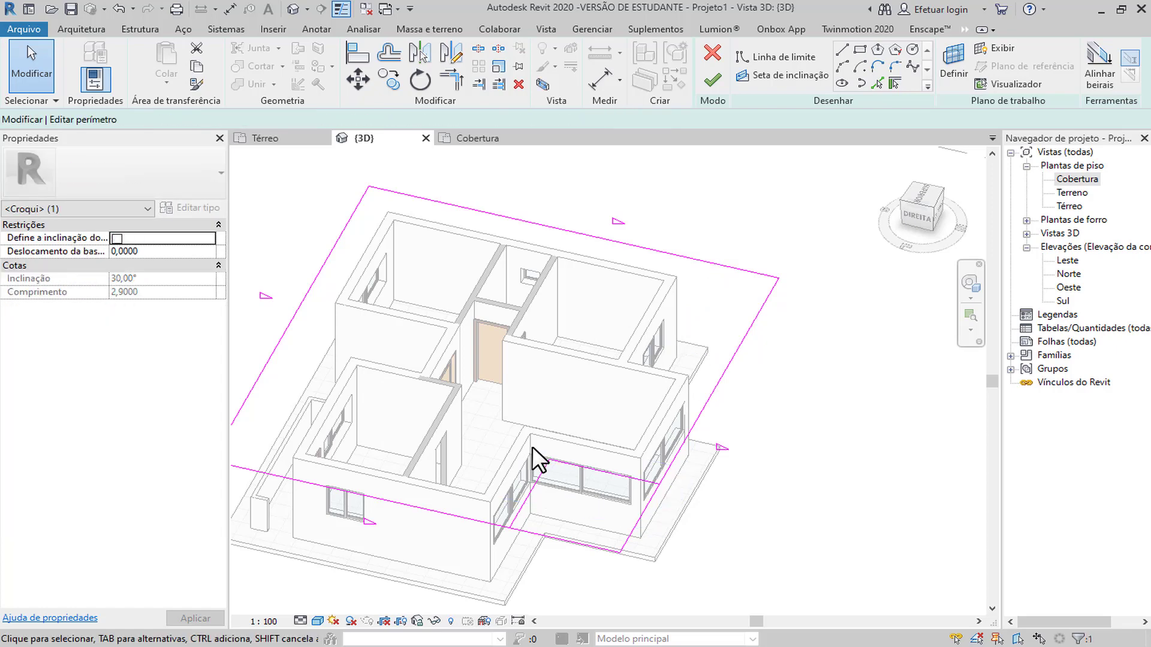
key(Delete)
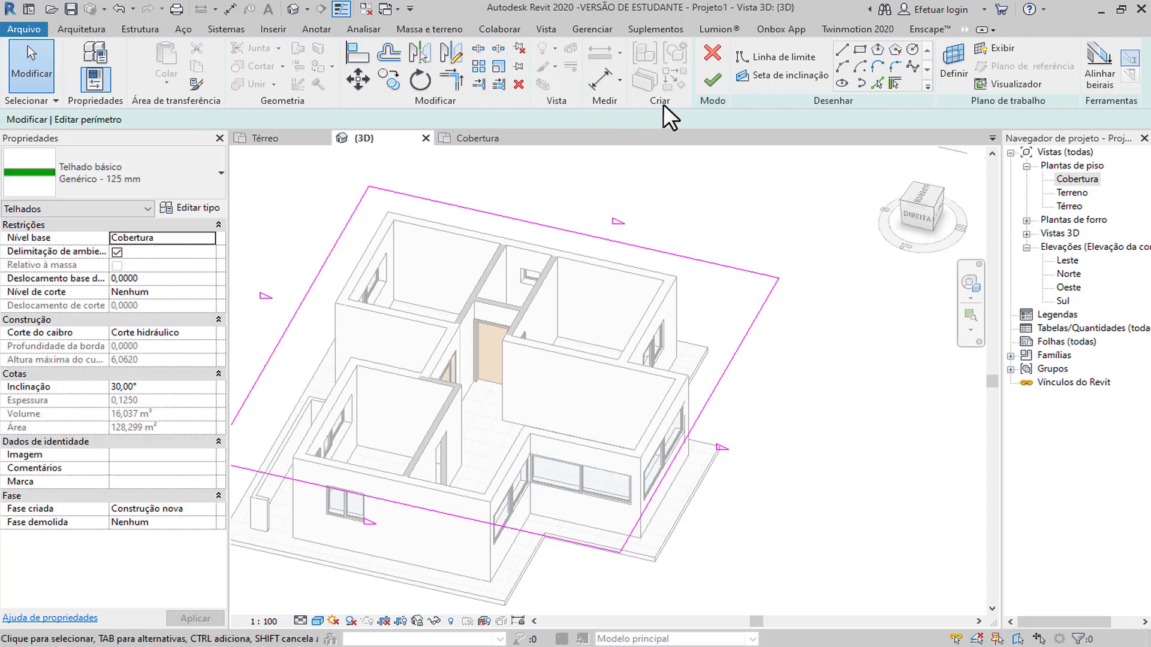
click(712, 79)
key(Escape)
scroll(815, 376, down, 4)
shift+middle_drag(815, 377, 737, 334)
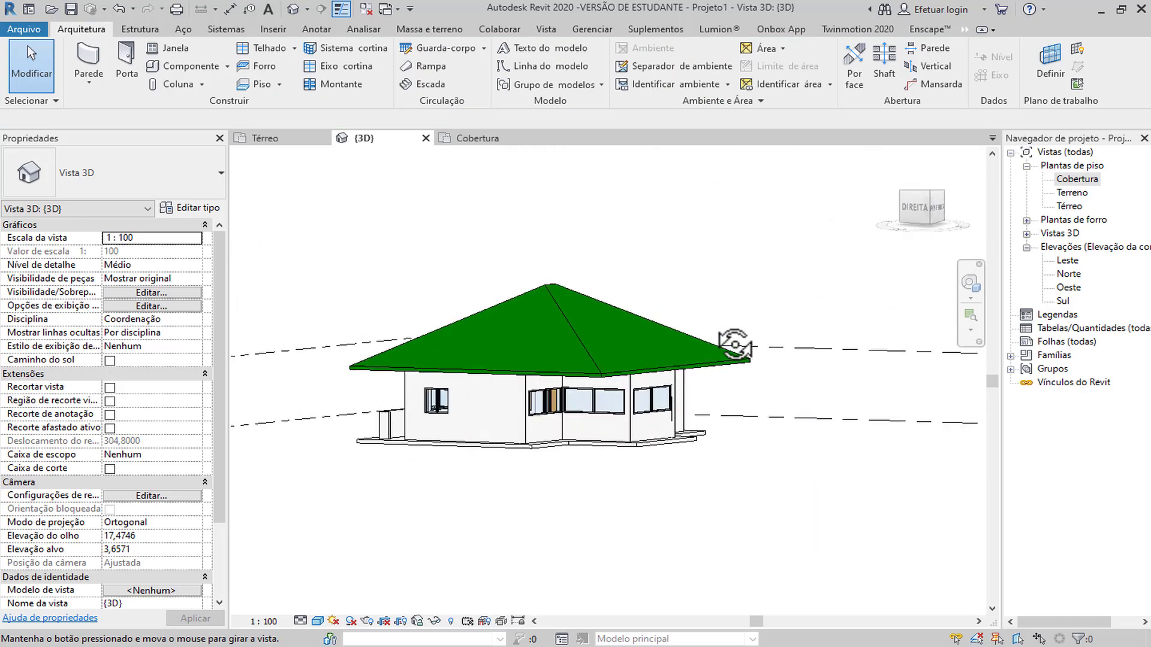
Select the rectangular hip roof in the 3D view and examine its properties.
scroll(494, 340, up, 2)
click(583, 274)
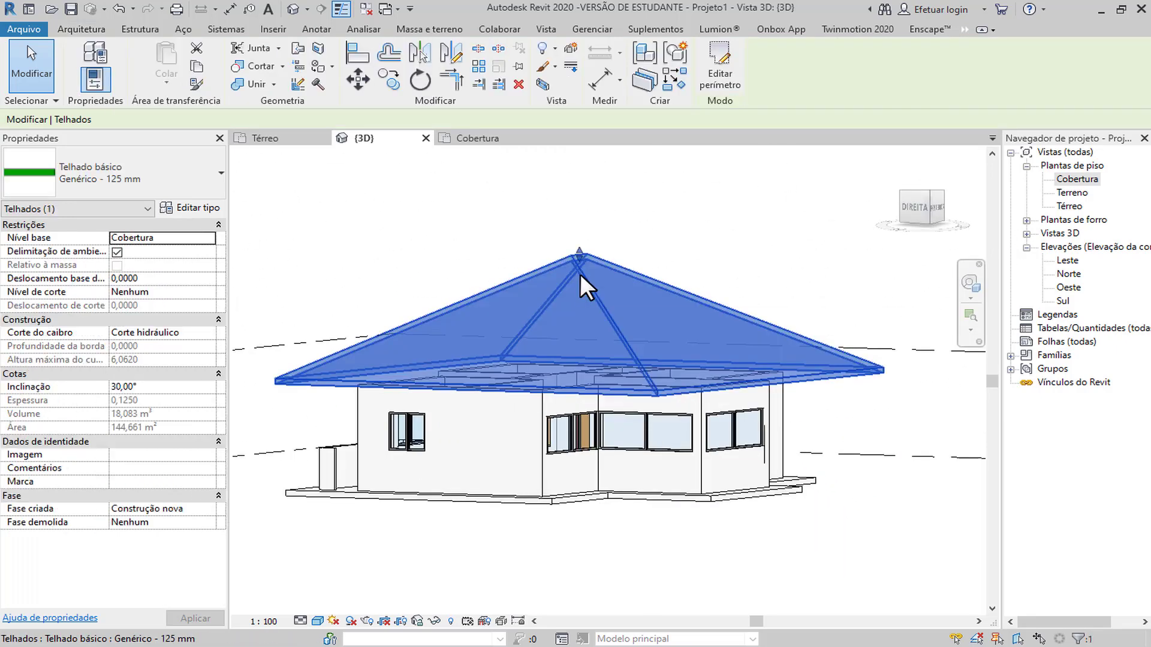
shift+middle_drag(491, 317, 515, 360)
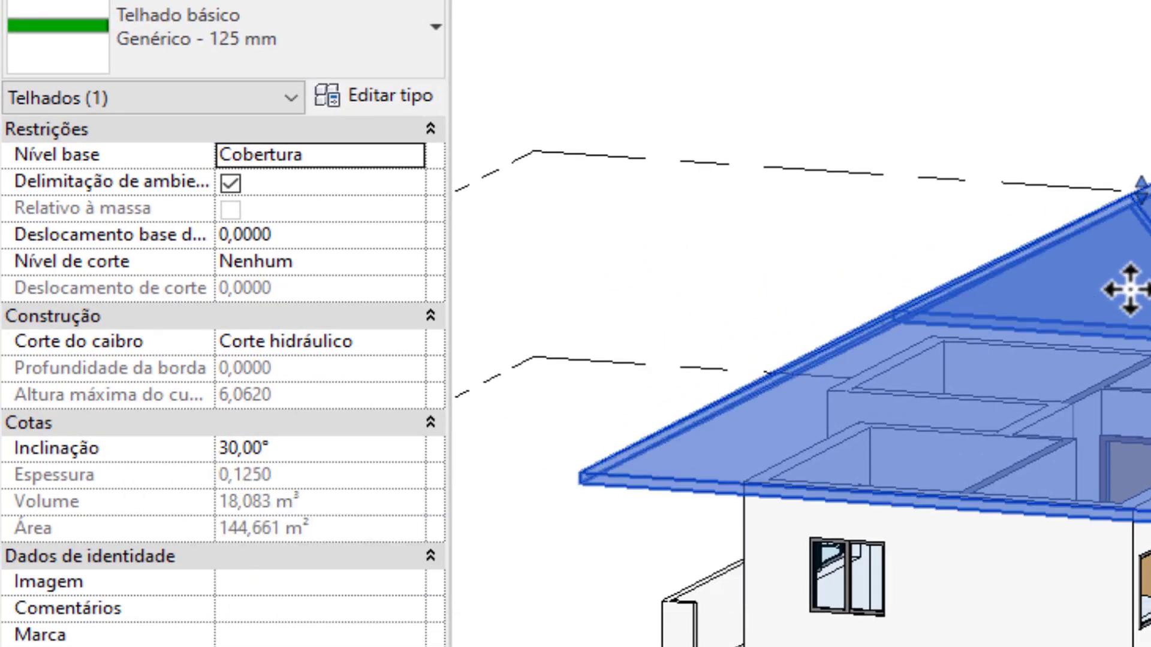
Reopen the roof perimeter in the 3D view, check the slope of the far long edge, and finish editing.
shift+middle_drag(1051, 359, 1051, 494)
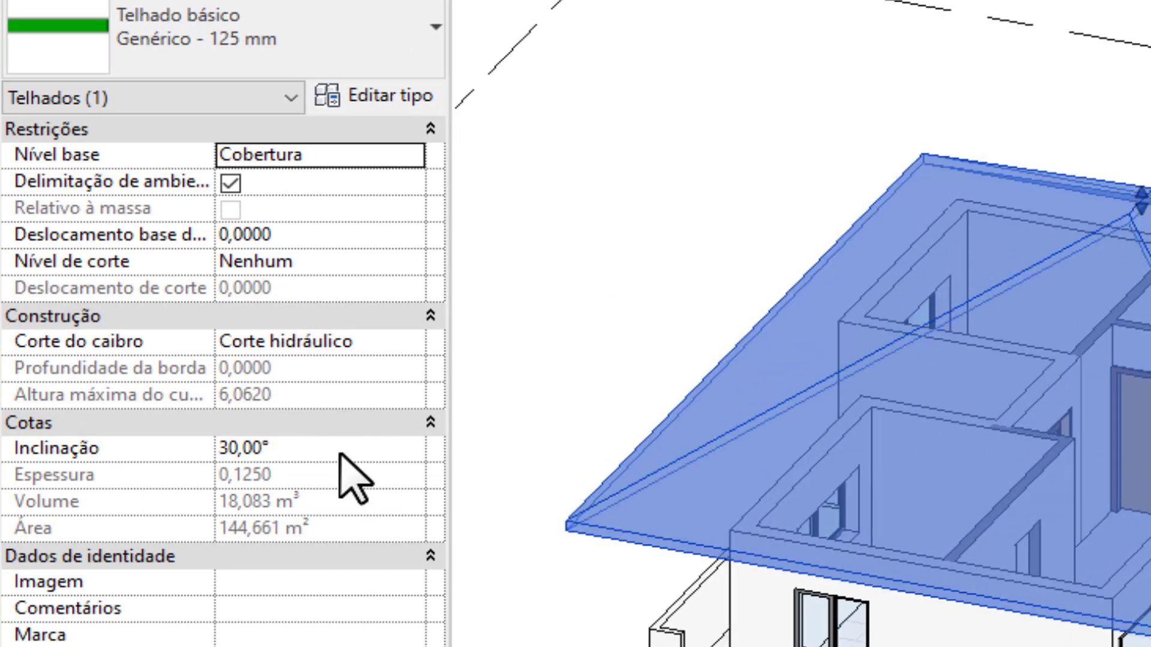
double_click(1051, 231)
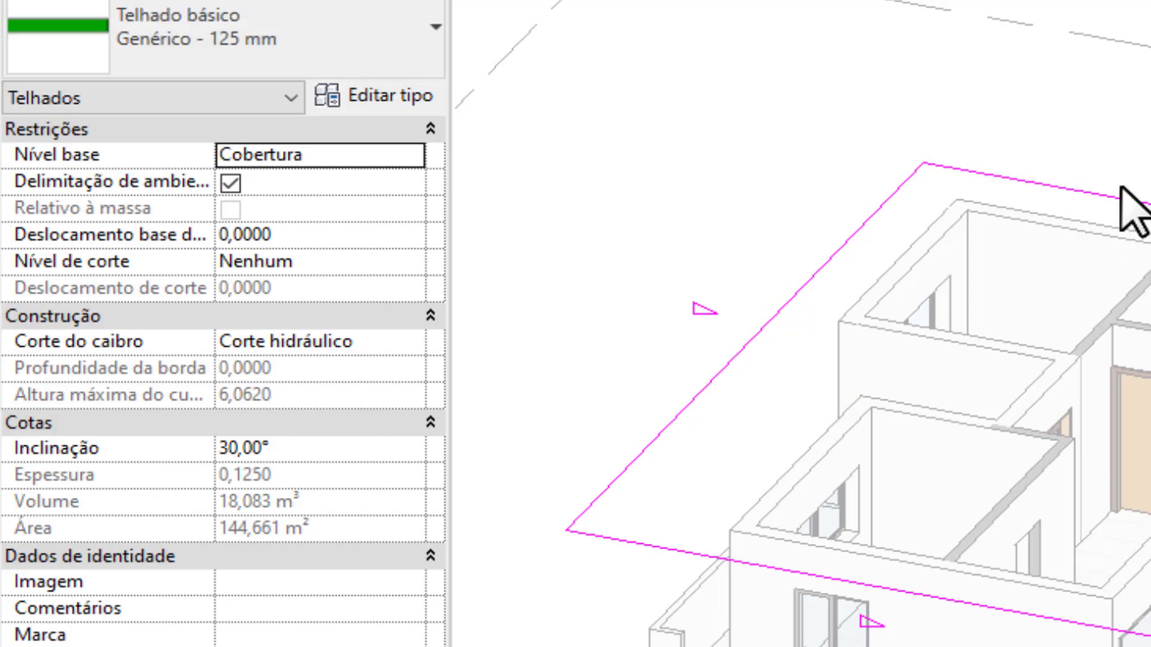
click(1129, 206)
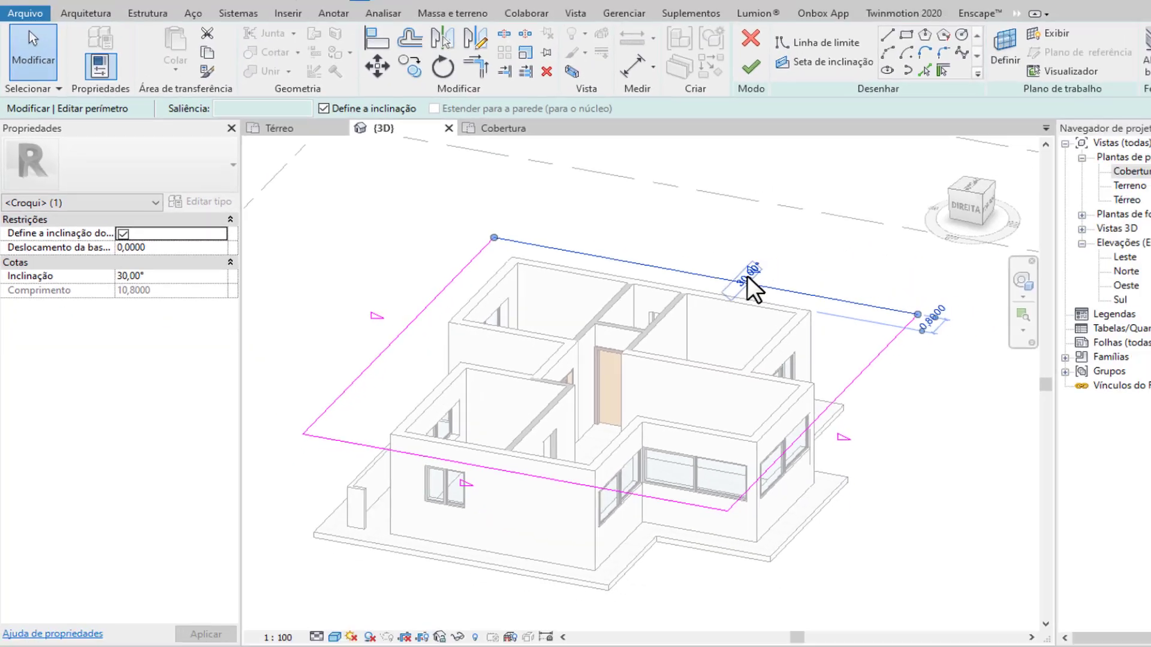
click(1150, 235)
key(Return)
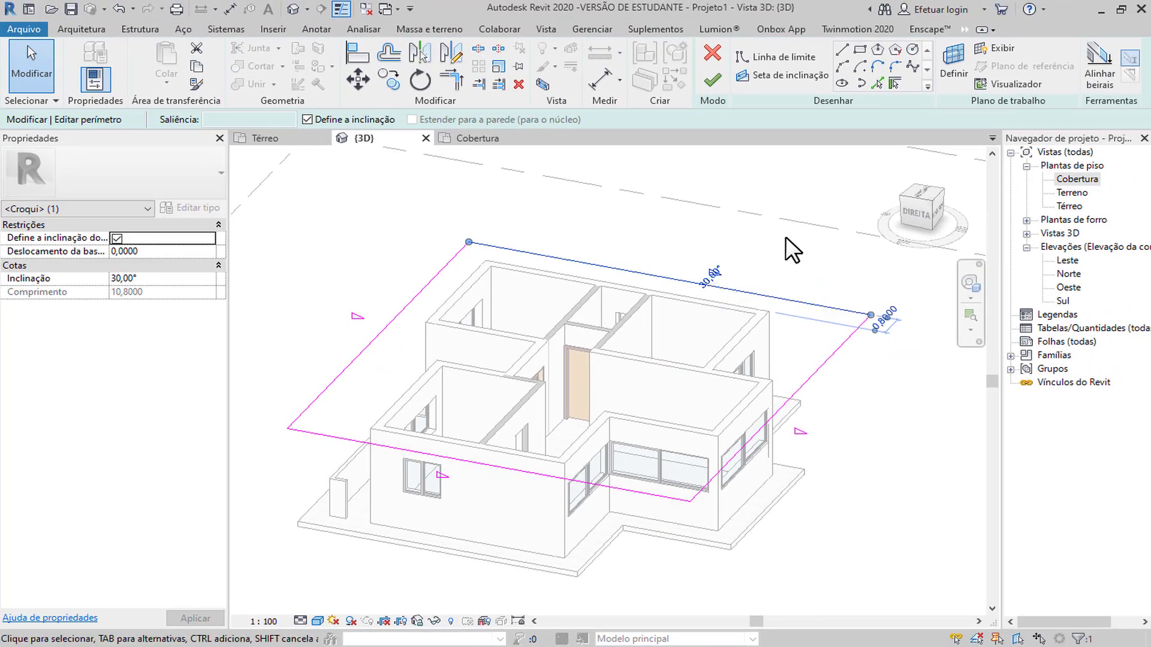
click(714, 75)
mouse_move(576, 346)
shift+middle_down()
mouse_move(560, 321)
mouse_move(589, 328)
shift+middle_up()
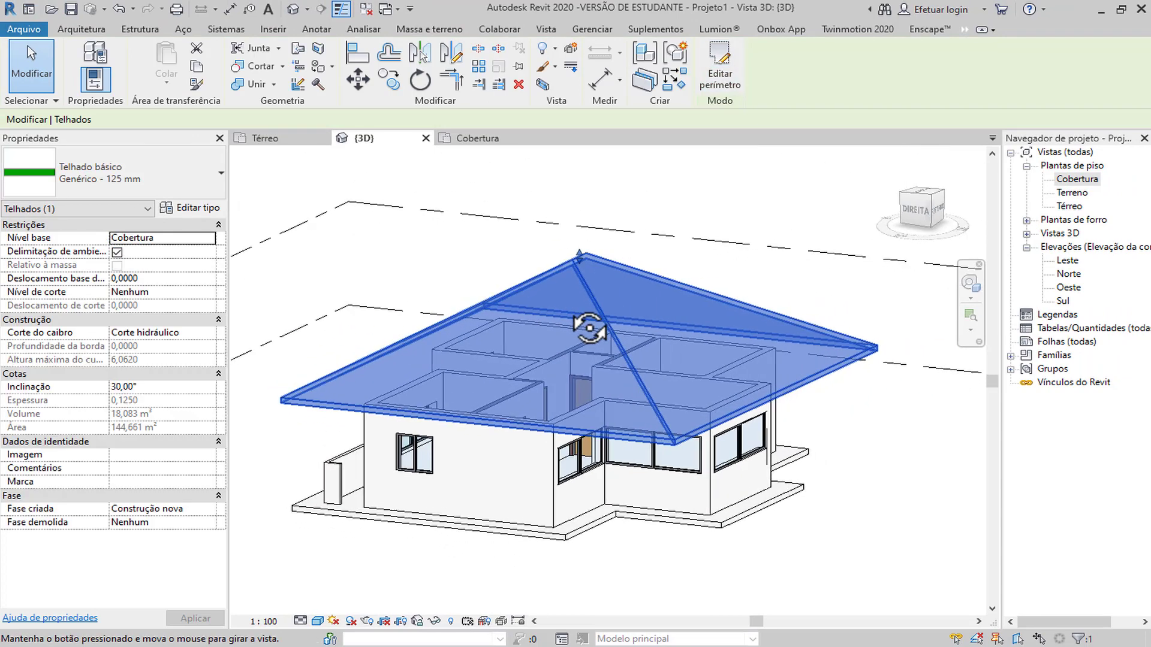
Set the slope of the whole hip roof to 30% and apply it.
click(162, 386)
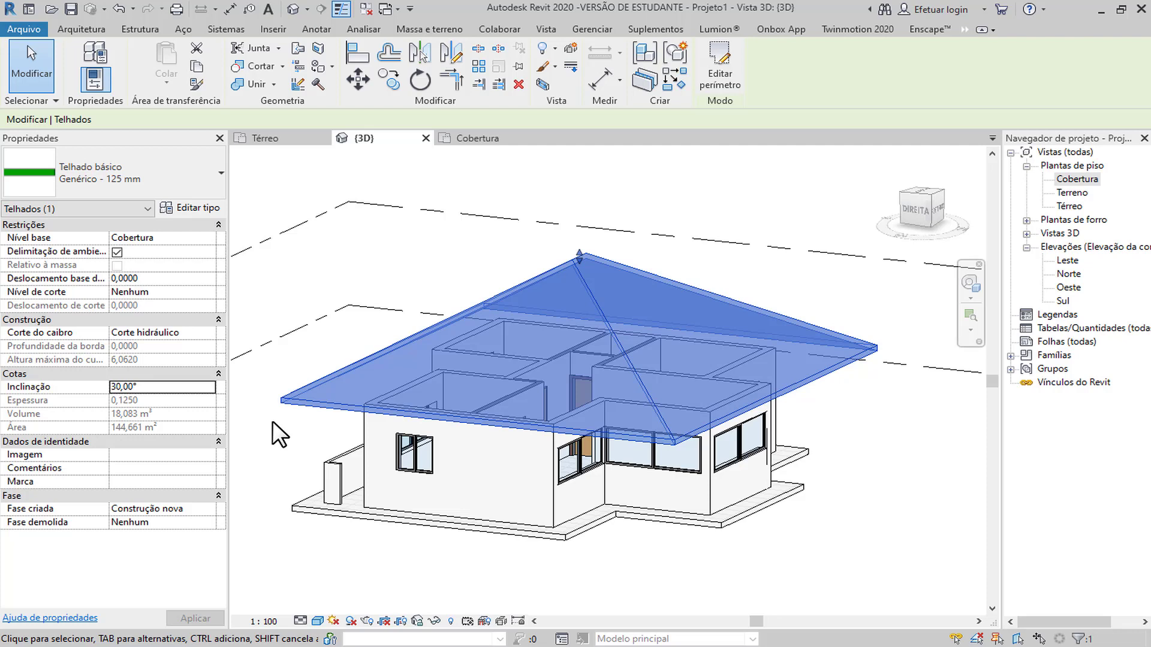
double_click(151, 388)
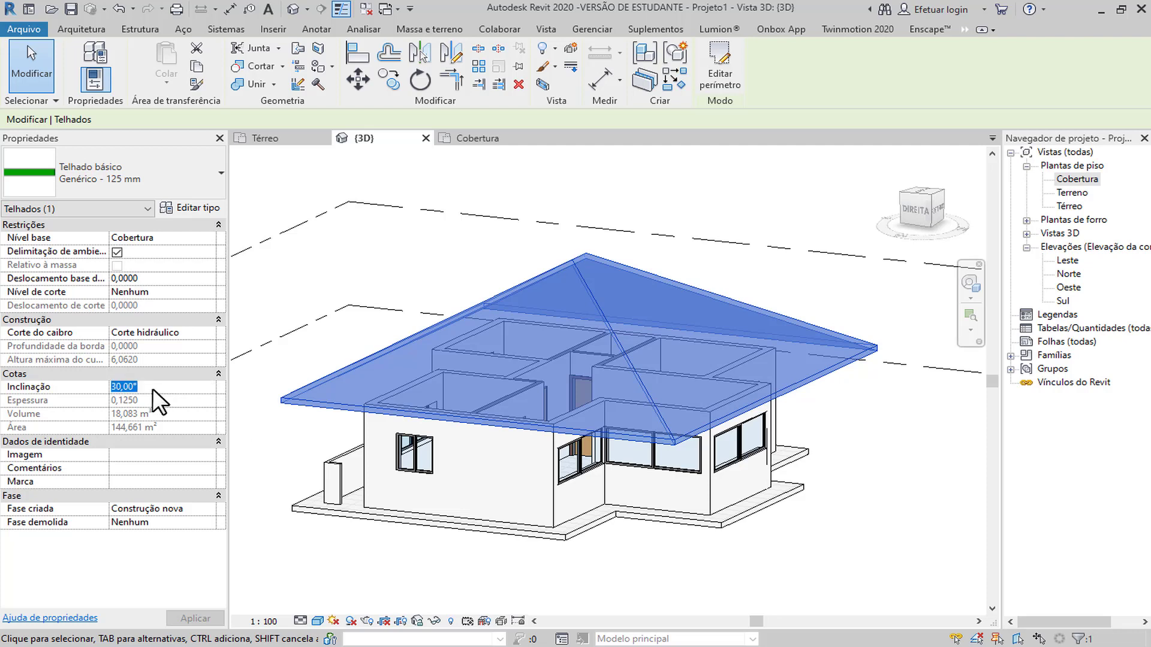
text(30)
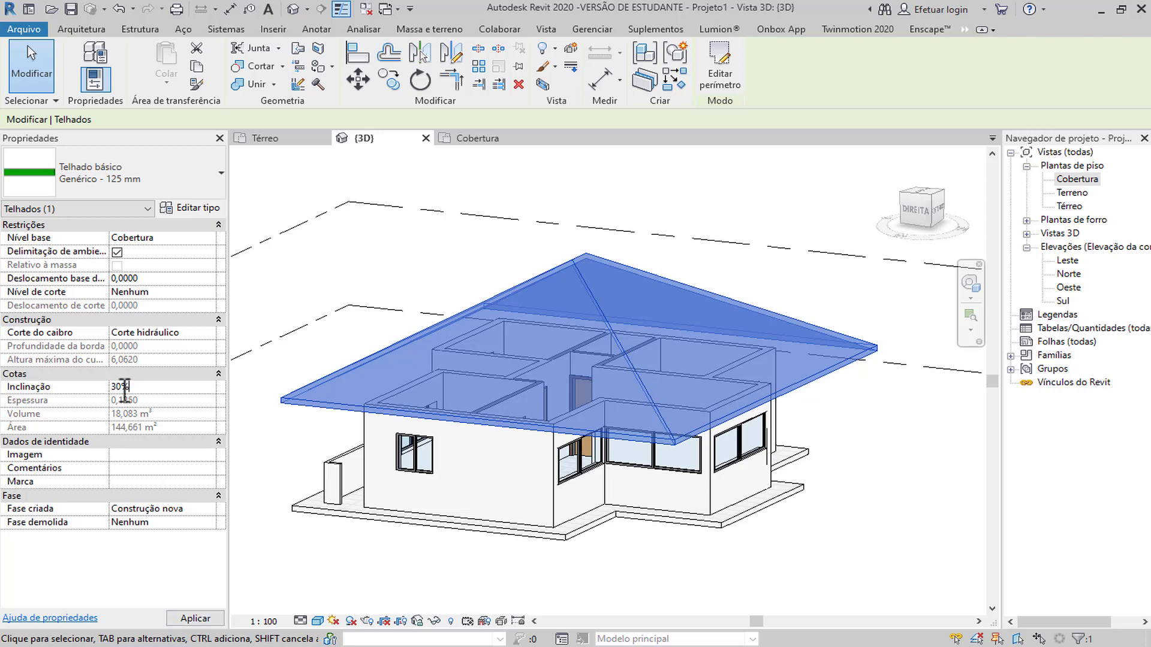
click(195, 618)
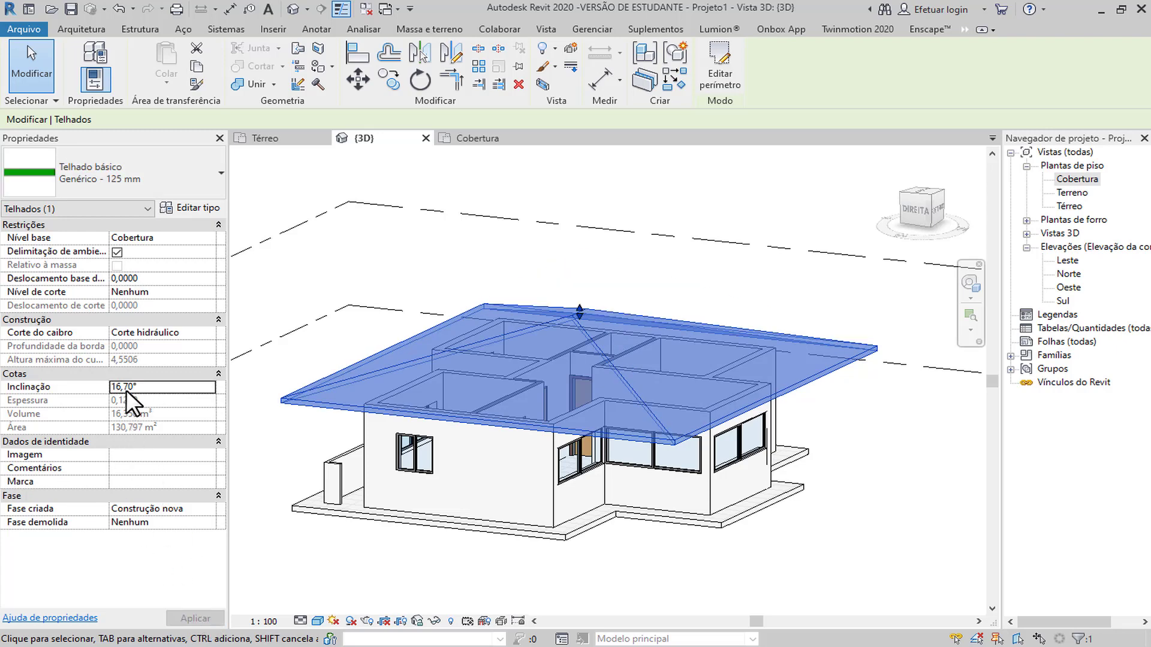
click(646, 564)
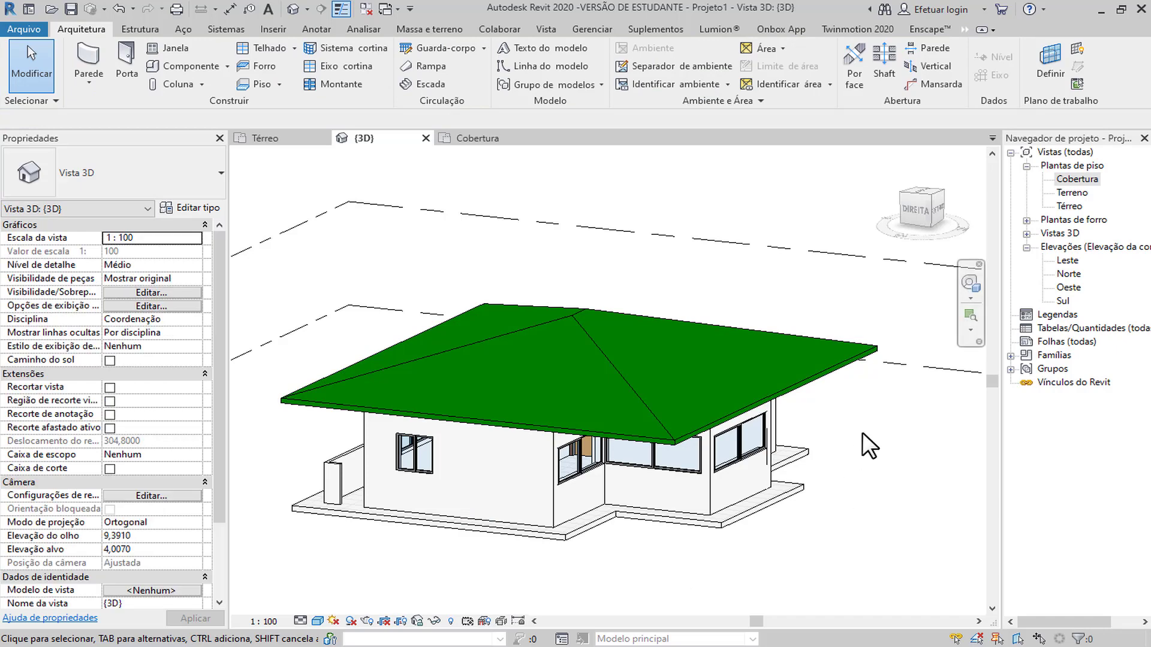
In the Genérico - 125 mm roof type's structure, search materials for "telha" and assign Telhado, Azulejo to the layer.
shift+middle_drag(862, 431, 880, 520)
click(641, 380)
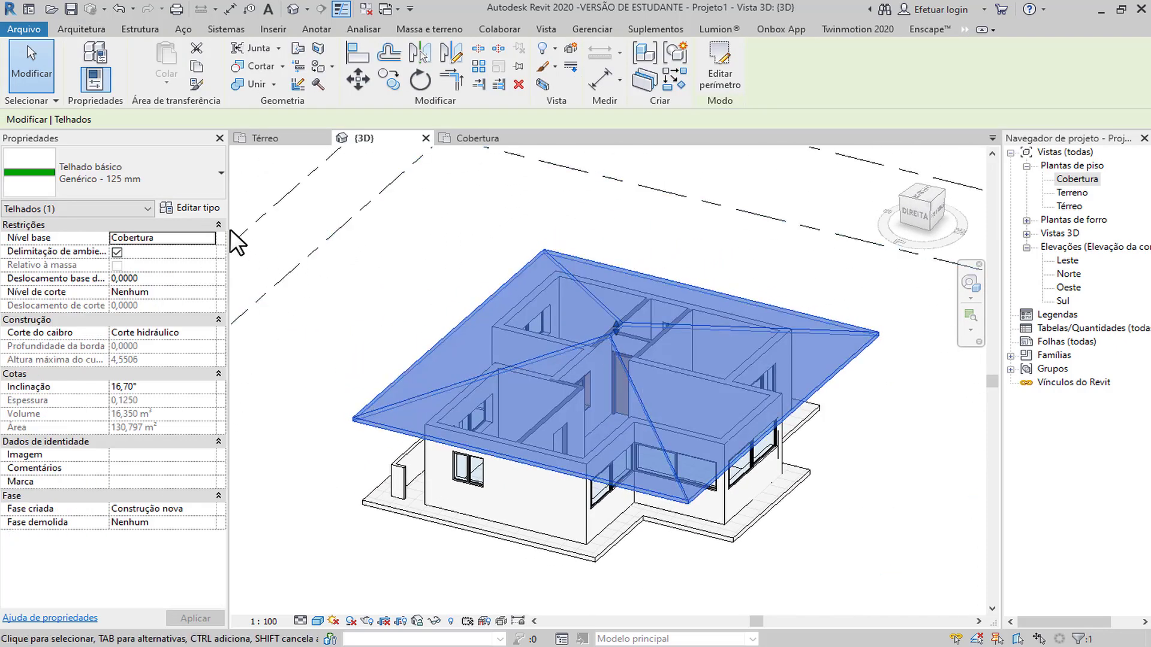
click(199, 209)
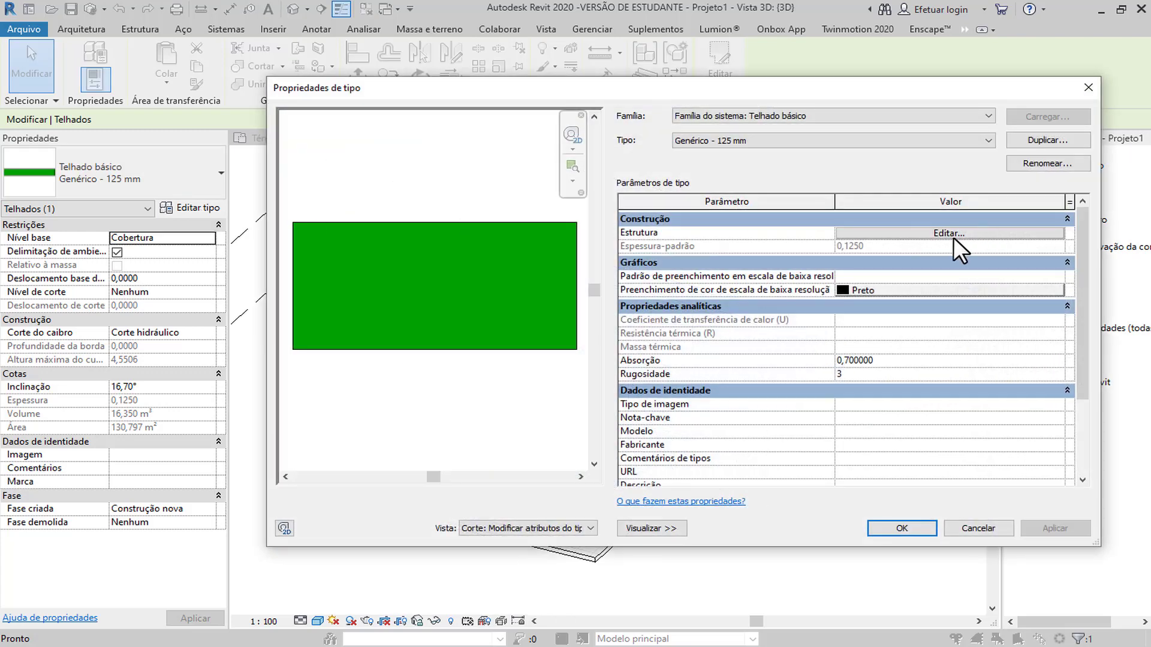
click(952, 234)
click(815, 229)
click(815, 229)
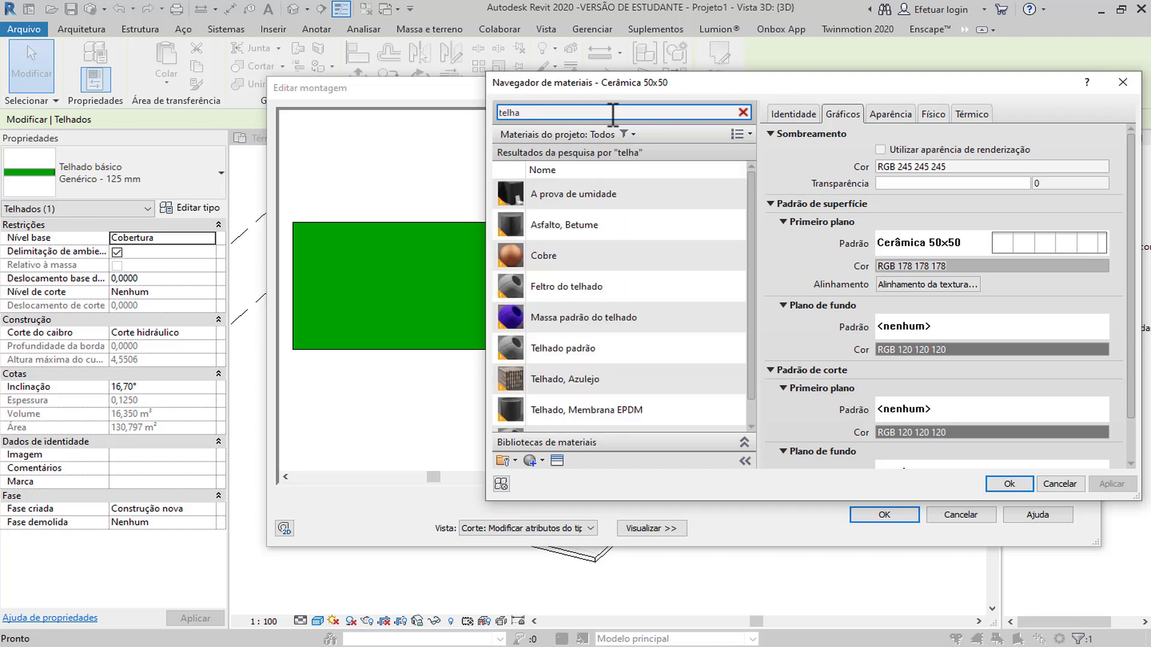
click(627, 382)
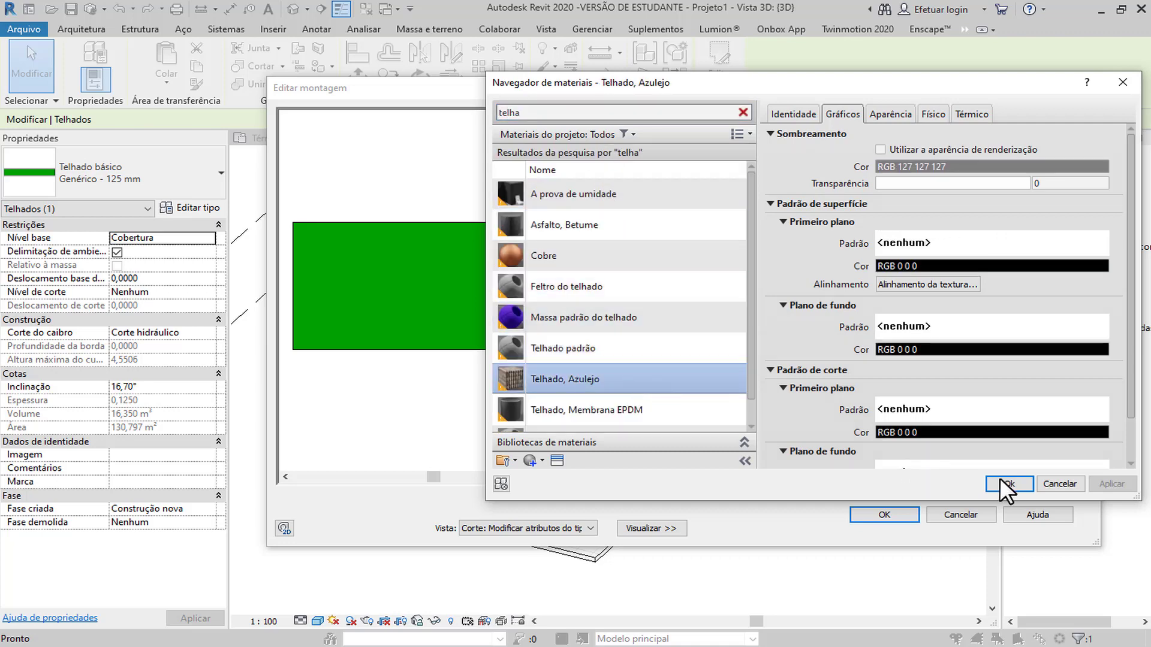
click(1009, 483)
click(886, 516)
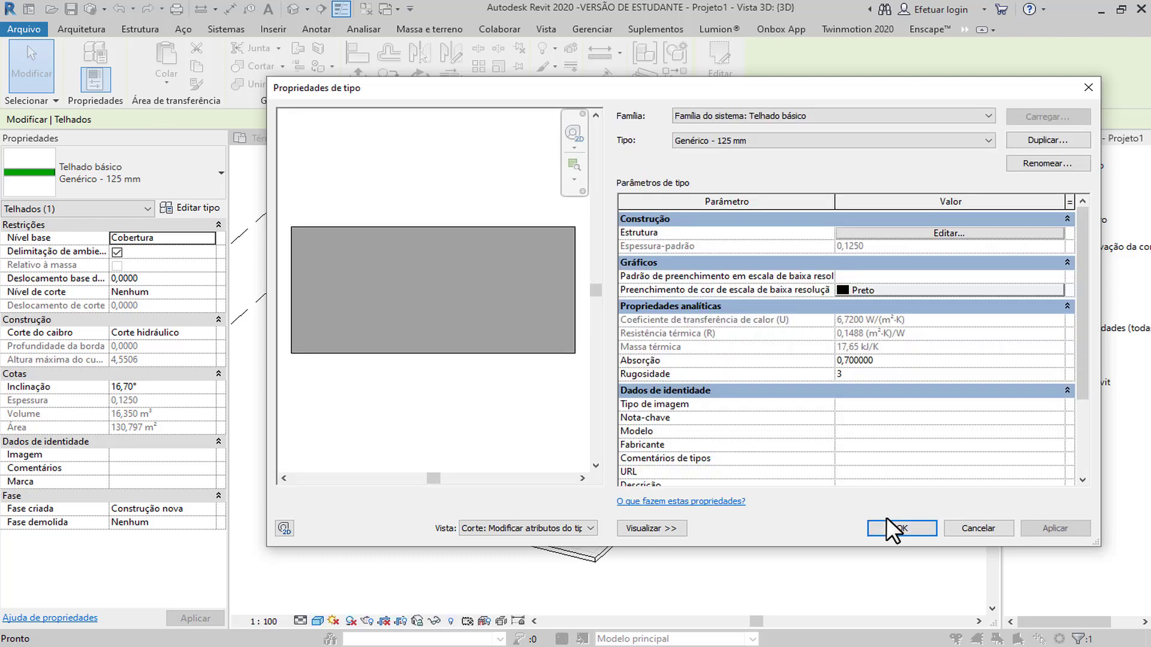
click(897, 524)
click(915, 456)
Examine the grey roof and how it meets the walls from several sides in the 3D view.
scroll(914, 454, down, 2)
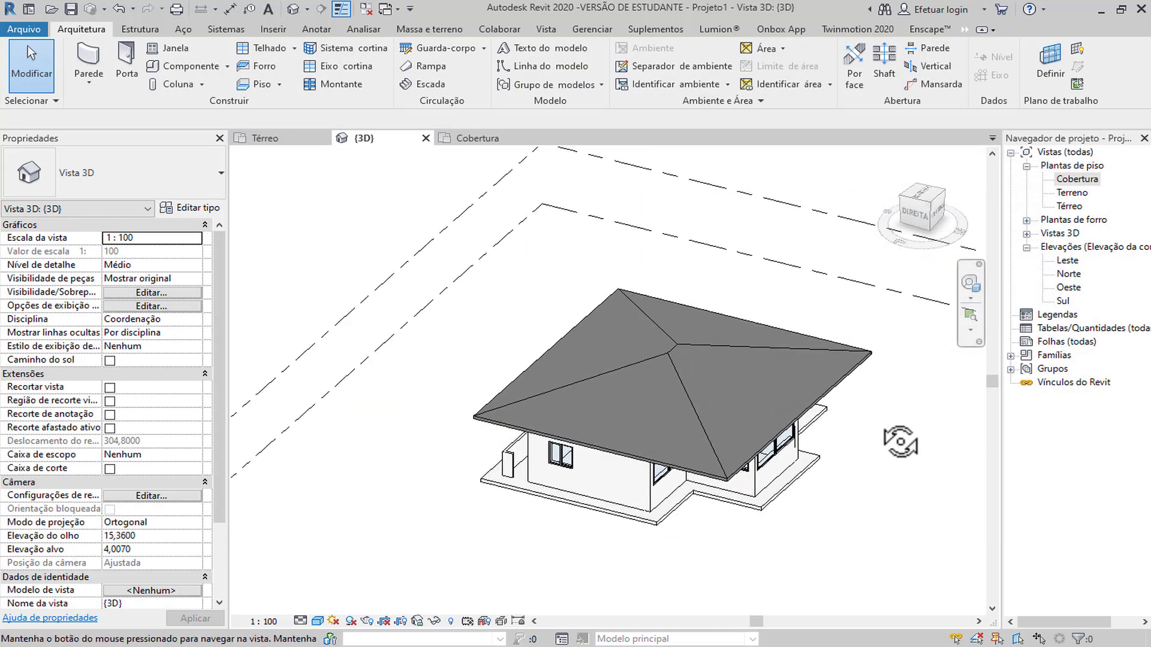
shift+middle_drag(900, 442, 920, 425)
scroll(773, 400, up, 2)
click(670, 376)
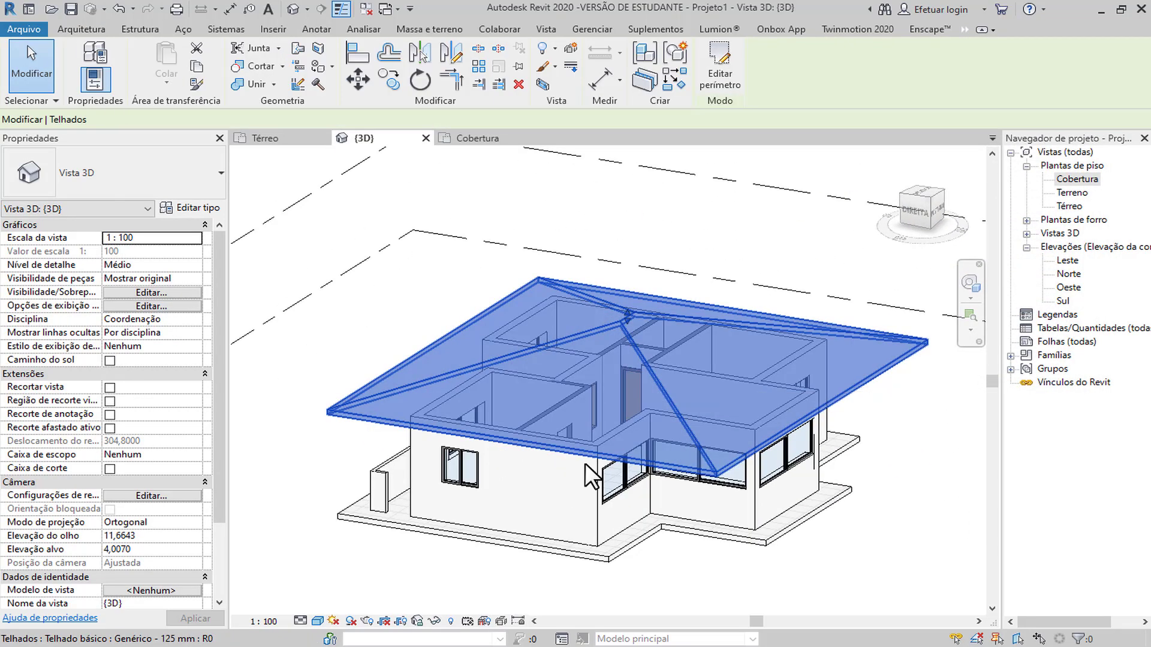
scroll(600, 479, up, 1)
key(Escape)
shift+middle_drag(687, 546, 627, 450)
scroll(648, 267, up, 2)
click(631, 346)
scroll(630, 346, down, 3)
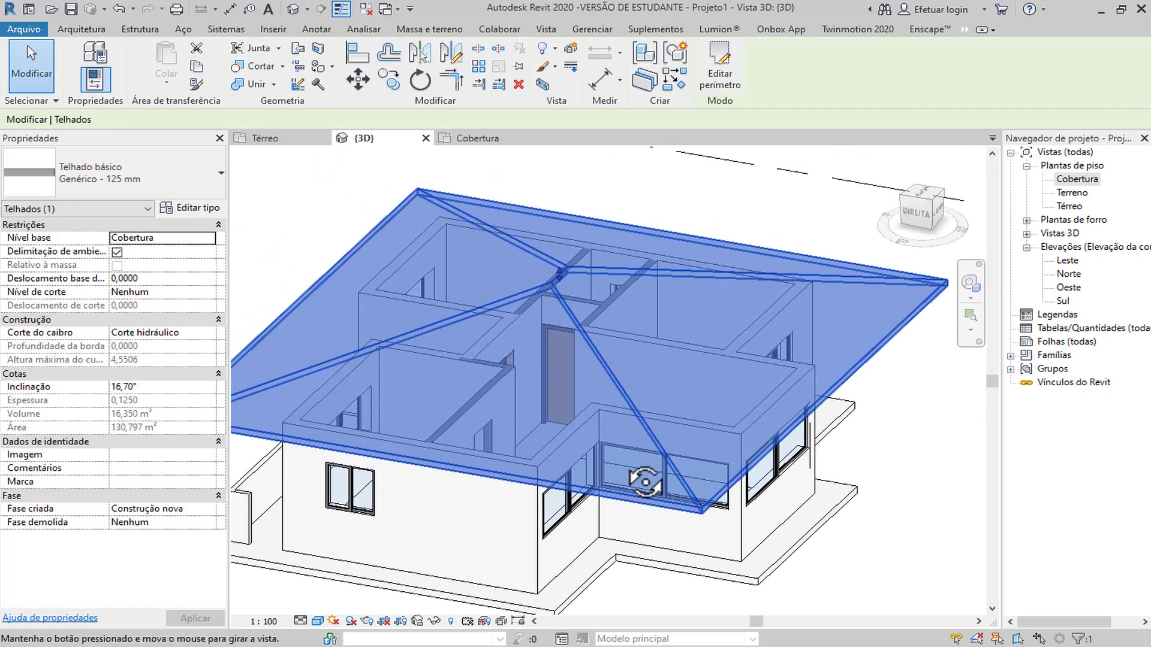
shift+middle_drag(631, 346, 524, 324)
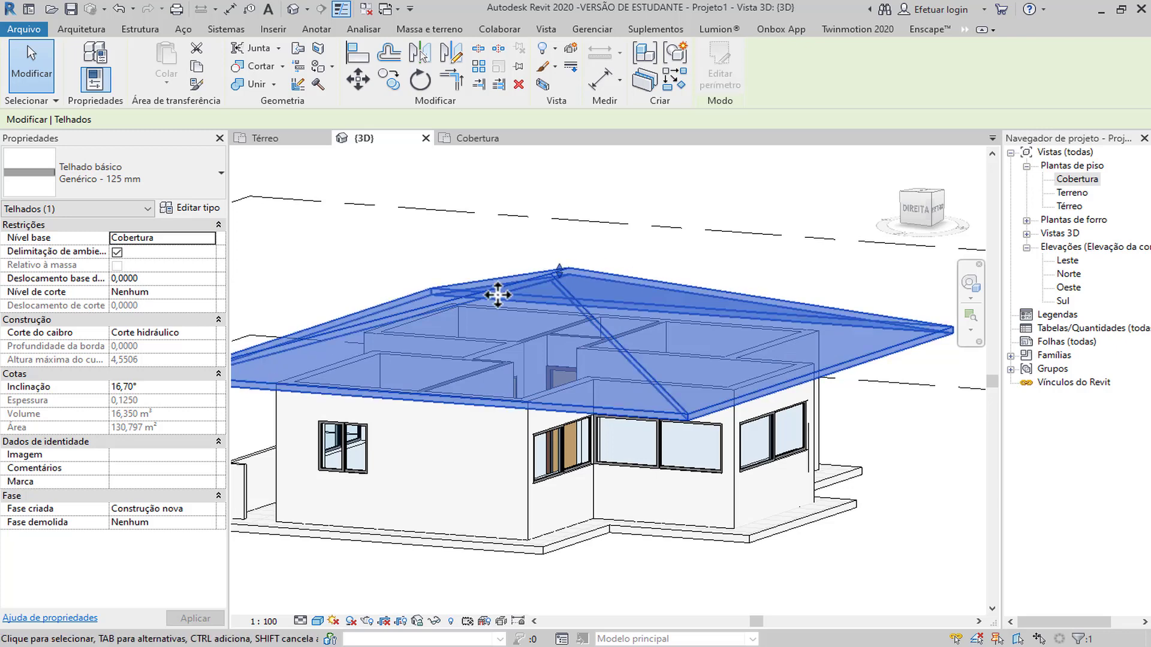
scroll(524, 466, down, 2)
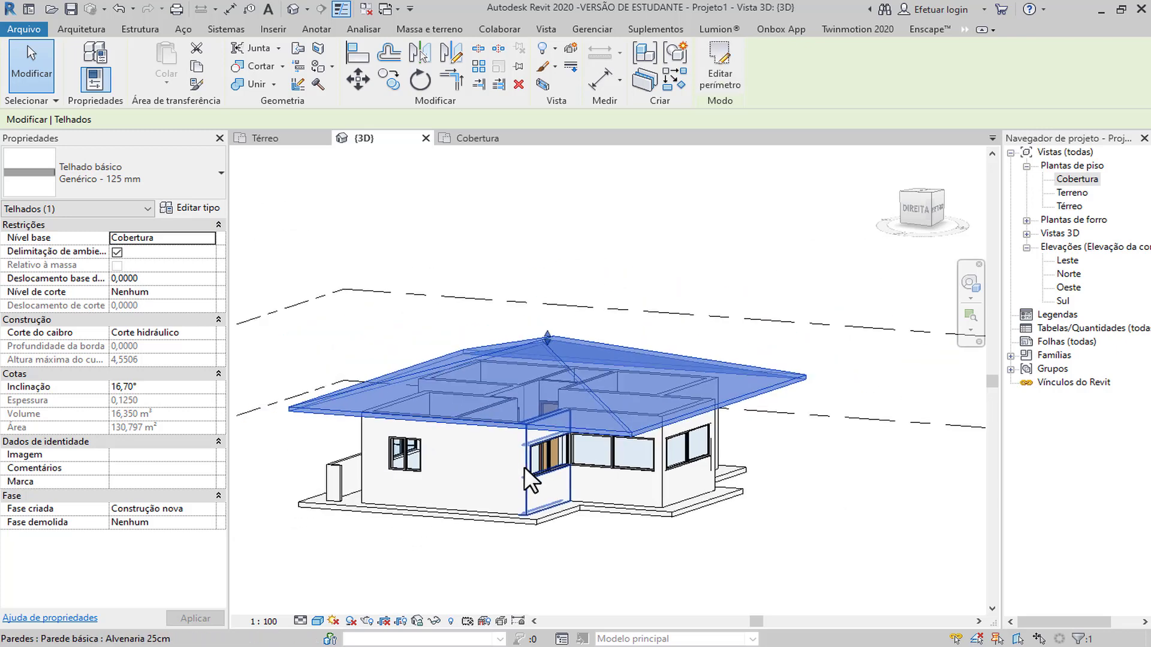
shift+middle_drag(524, 467, 605, 460)
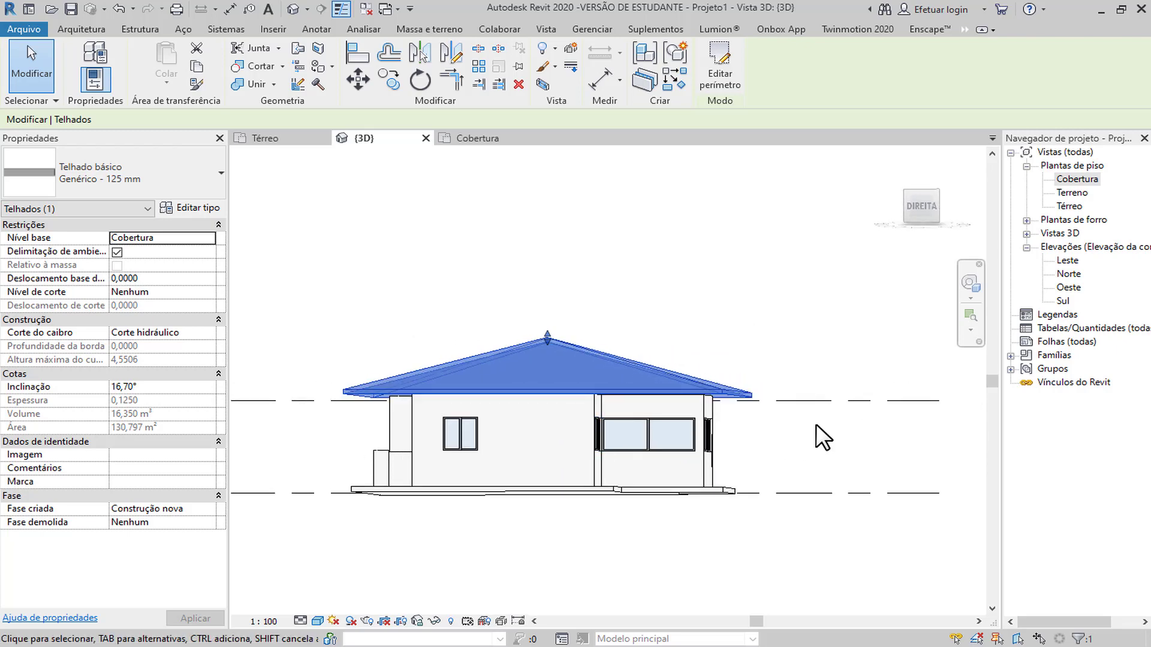
click(815, 423)
shift+middle_drag(815, 424, 484, 383)
scroll(473, 367, down, 2)
Select the whole house in the 3D view and filter the selection to Paredes only.
drag(339, 243, 558, 405)
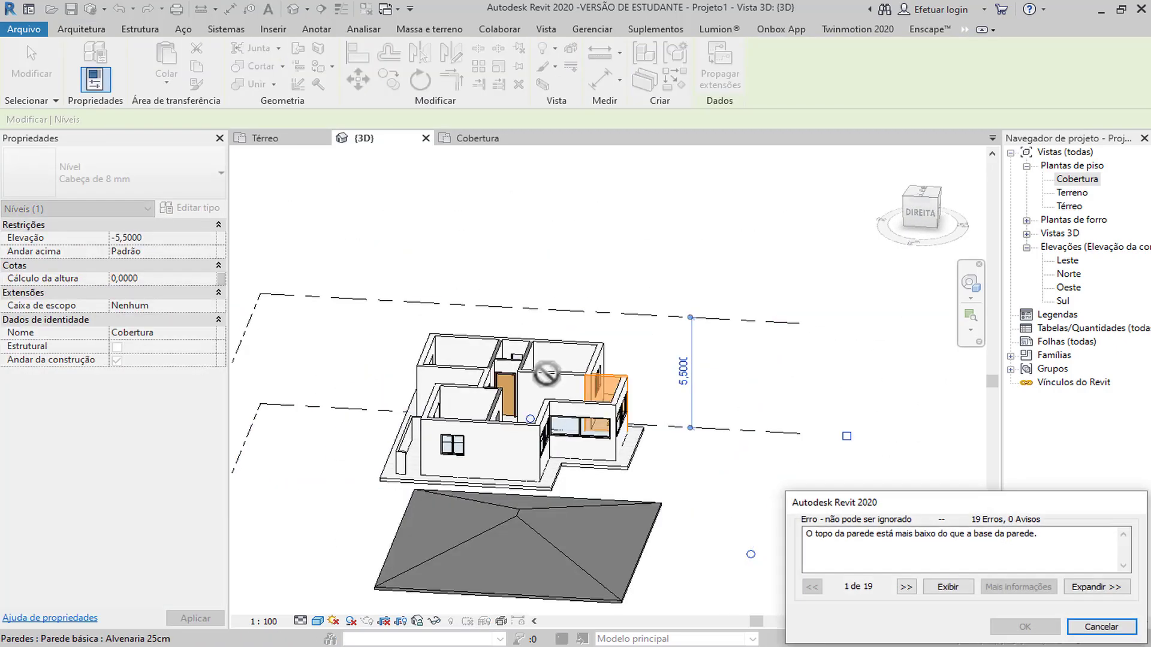
click(1101, 626)
drag(344, 207, 712, 544)
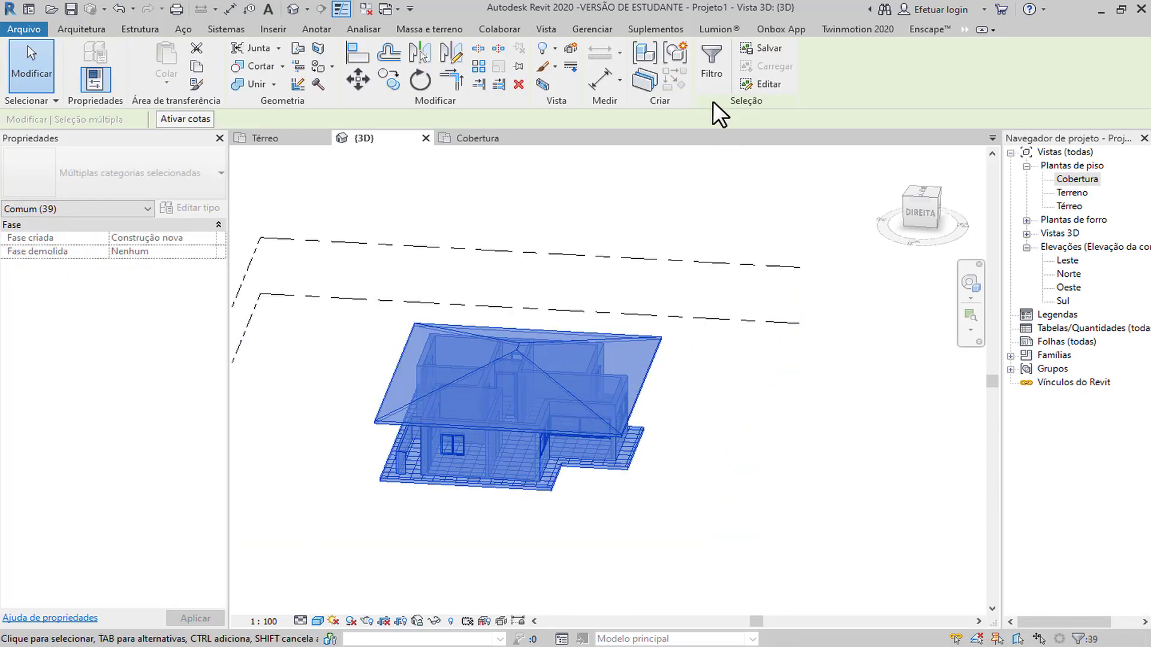
click(712, 60)
click(281, 249)
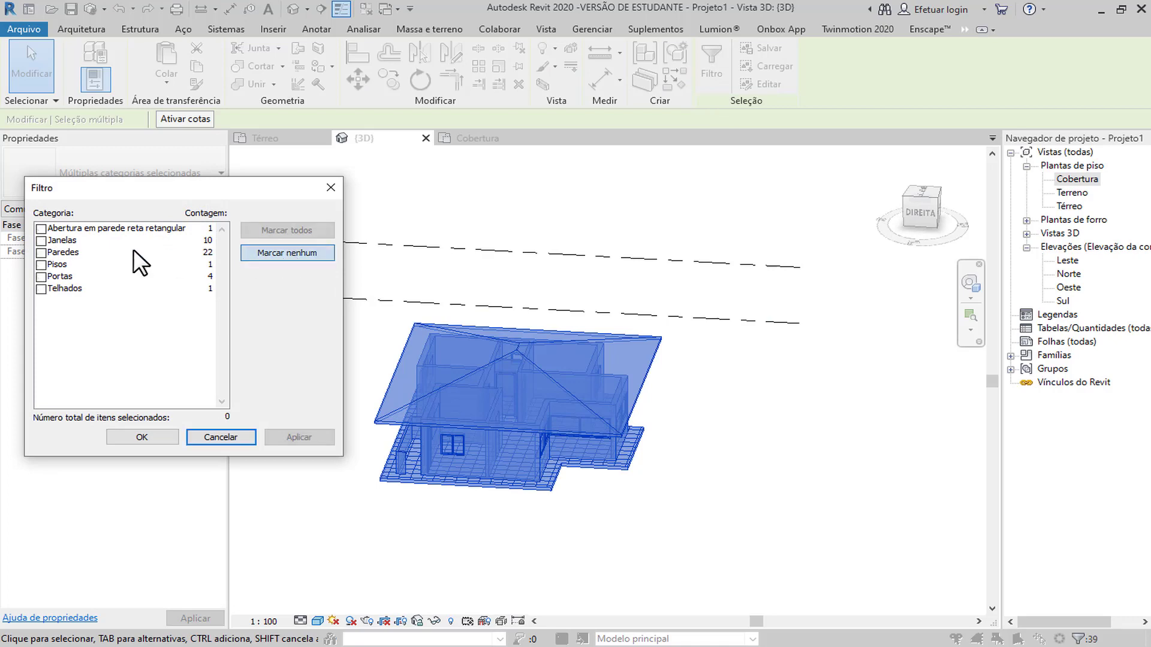
click(42, 251)
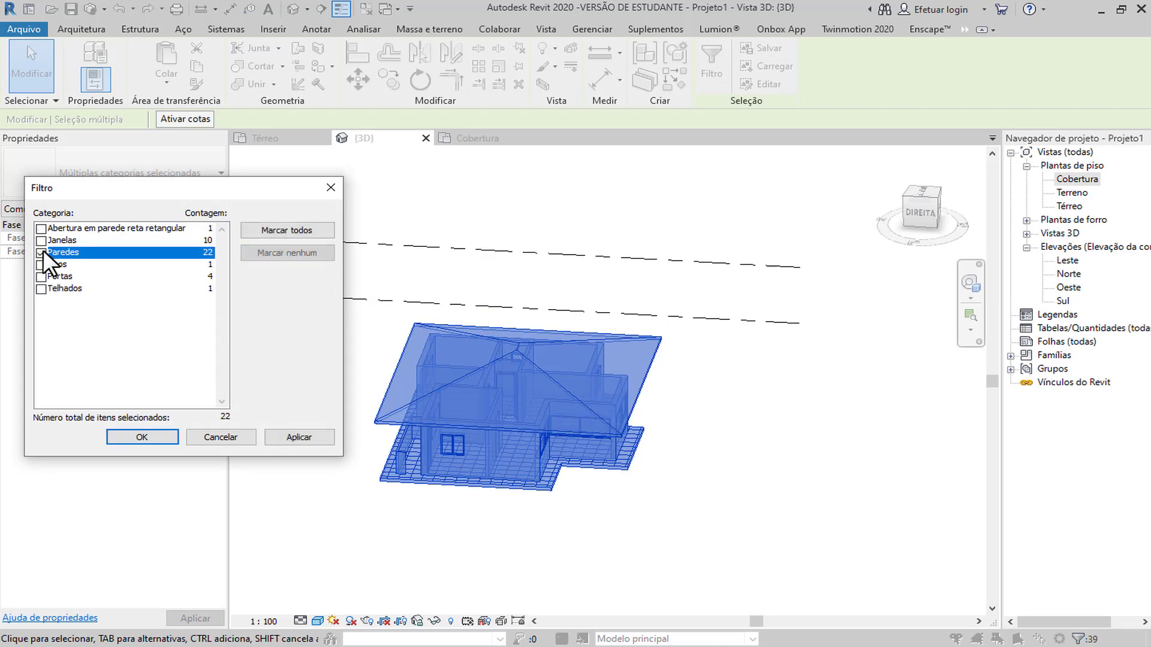
click(151, 435)
Remove the low exterior walls beside the entrance door from the wall selection.
shift+middle_drag(505, 523, 497, 497)
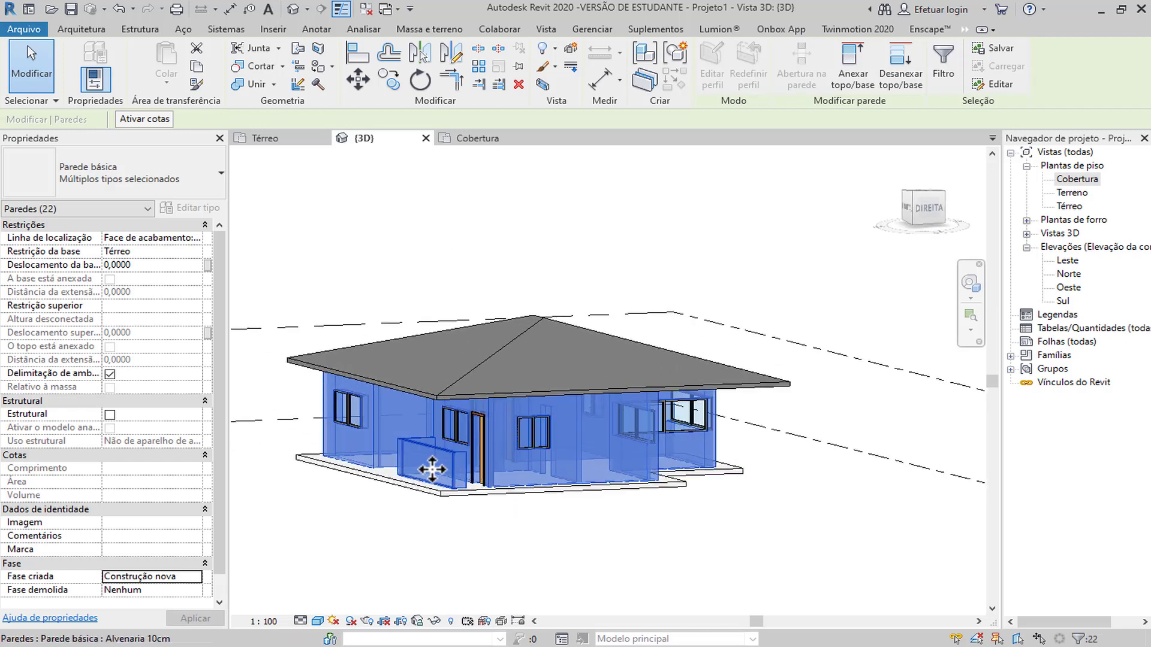
scroll(442, 462, up, 4)
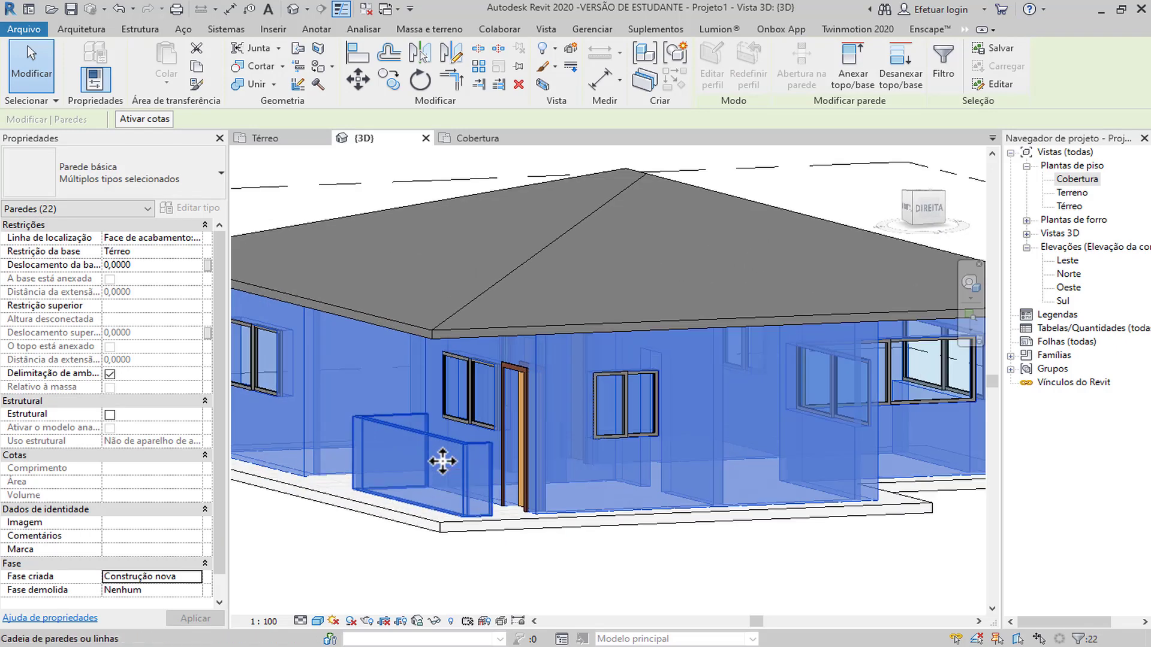
shift+click(442, 461)
shift+middle_drag(552, 539, 532, 462)
scroll(624, 532, down, 3)
shift+middle_drag(624, 532, 571, 530)
scroll(572, 530, up, 3)
shift+middle_drag(612, 437, 655, 405)
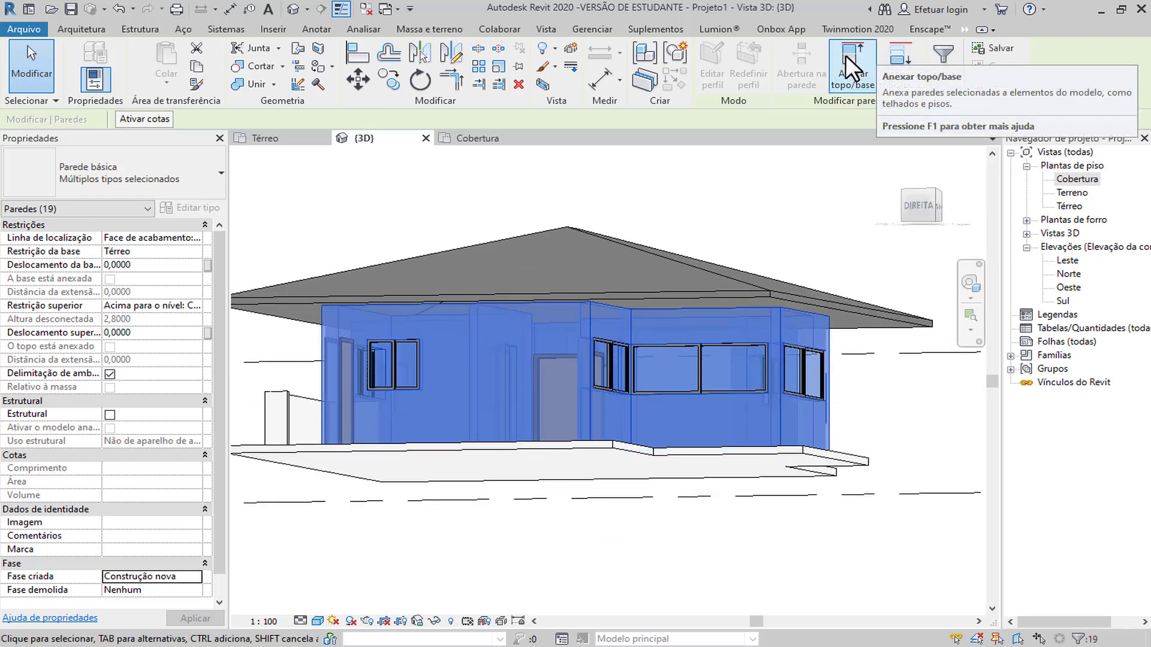
Attach the tops of the selected walls to the hip roof and clear the selection.
click(845, 55)
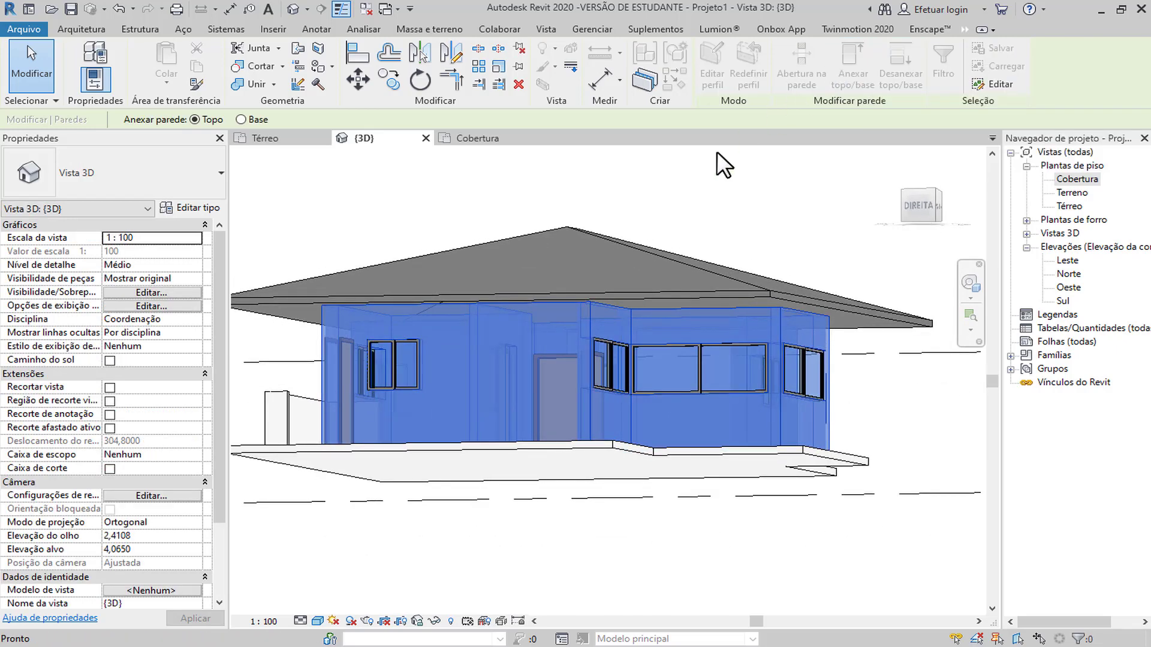
click(633, 251)
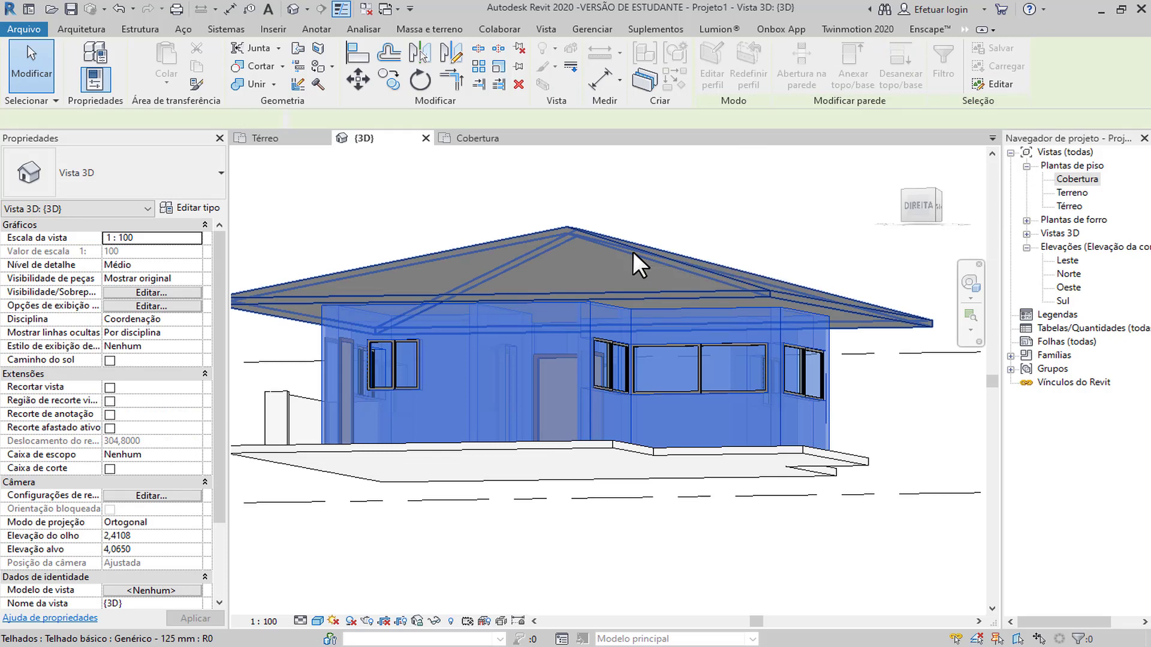
shift+middle_drag(632, 251, 667, 308)
key(Escape)
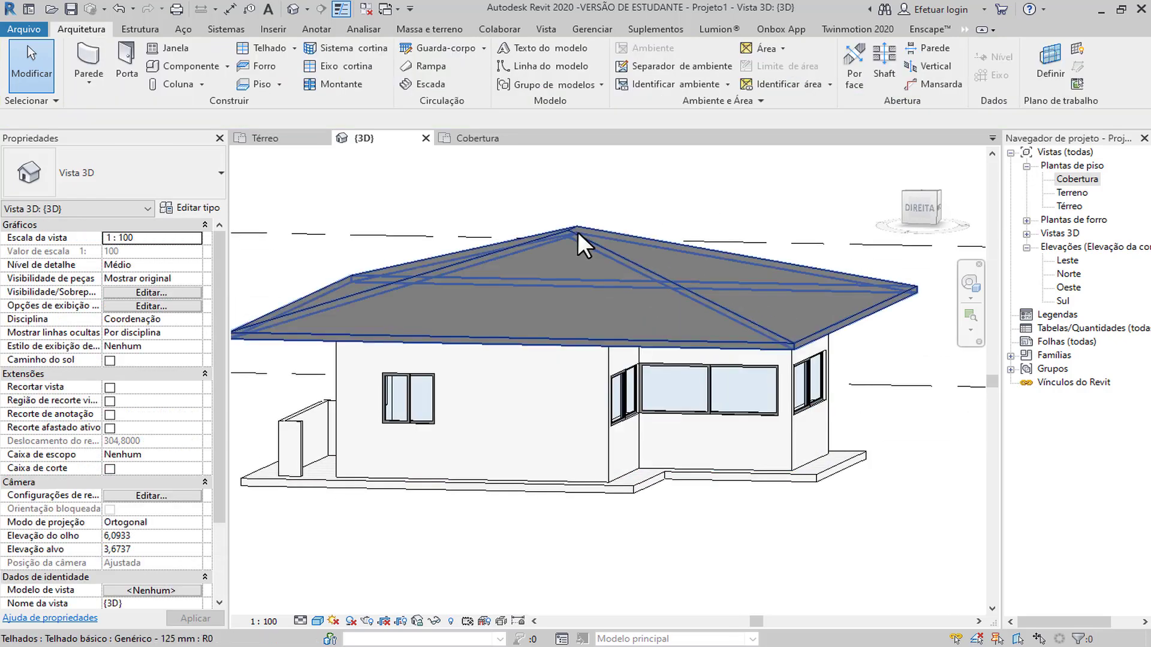
Temporarily hide the roof, examine the sloped wall tops beneath it, and restore the hidden roof.
click(577, 232)
key(h)
key(h)
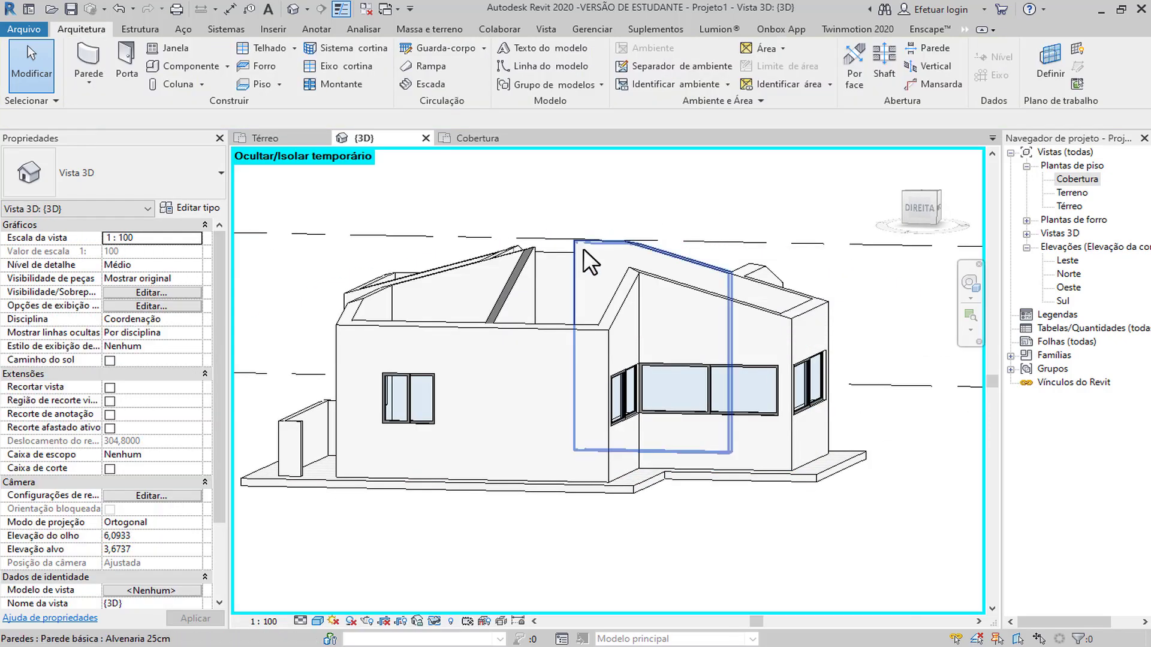
shift+middle_drag(585, 251, 488, 322)
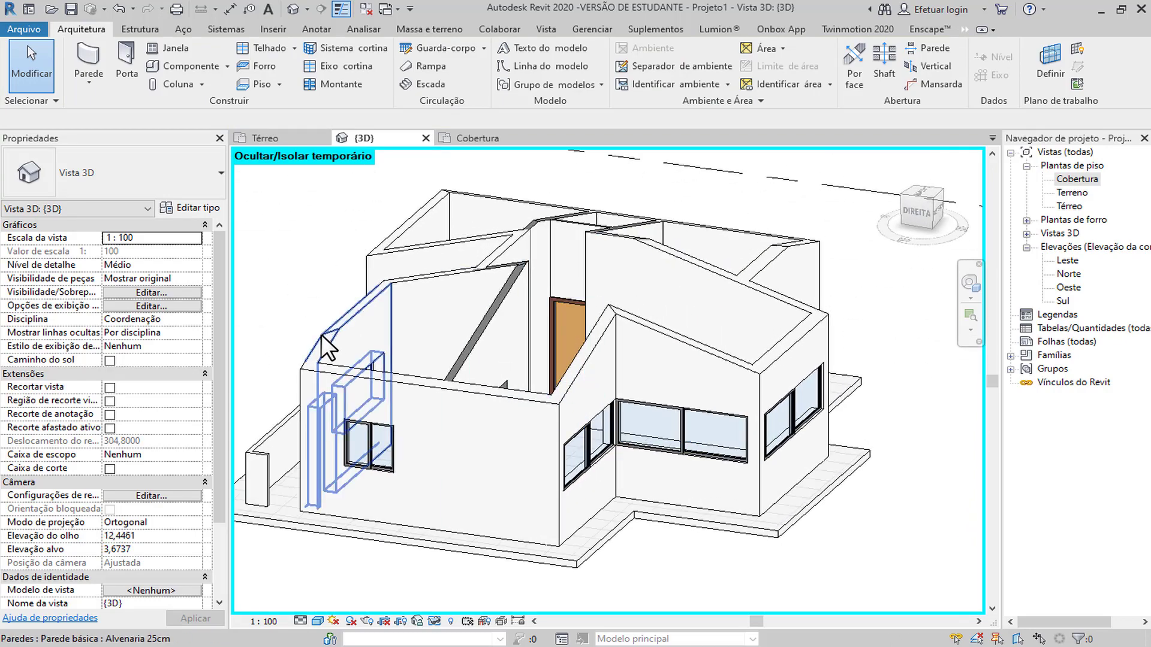
scroll(323, 335, up, 2)
scroll(607, 239, down, 3)
shift+middle_drag(616, 257, 547, 328)
key(h)
key(r)
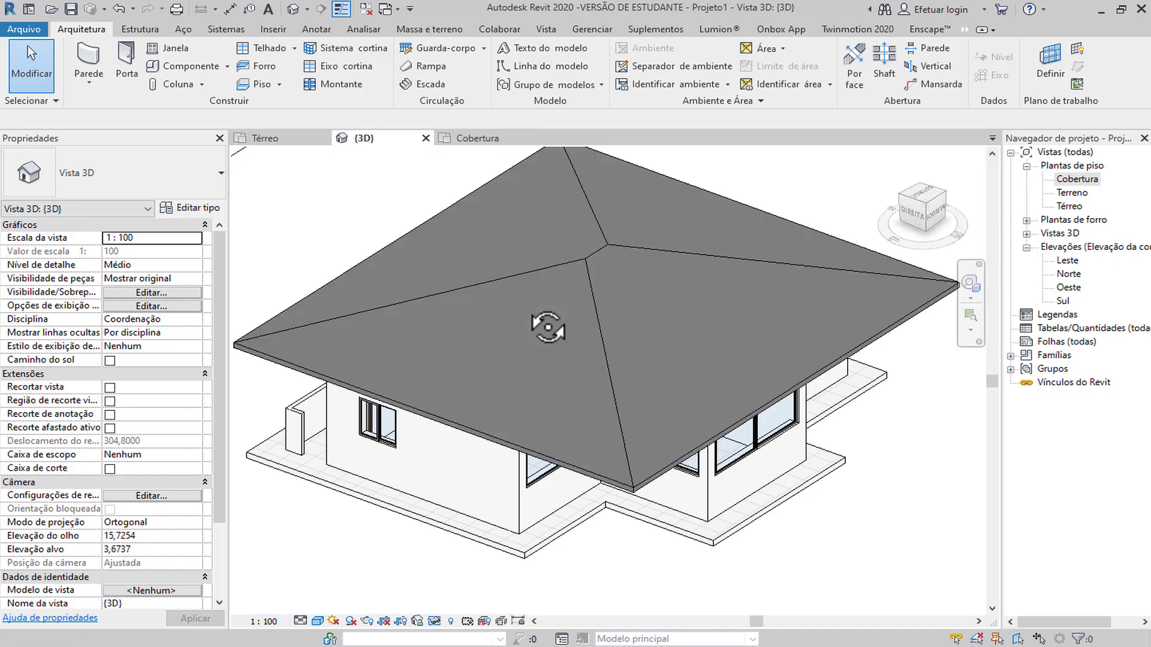
In the Térreo floor plan, place a vertical section line through the two bedrooms and the bathroom, extending beyond the house at both ends.
click(279, 138)
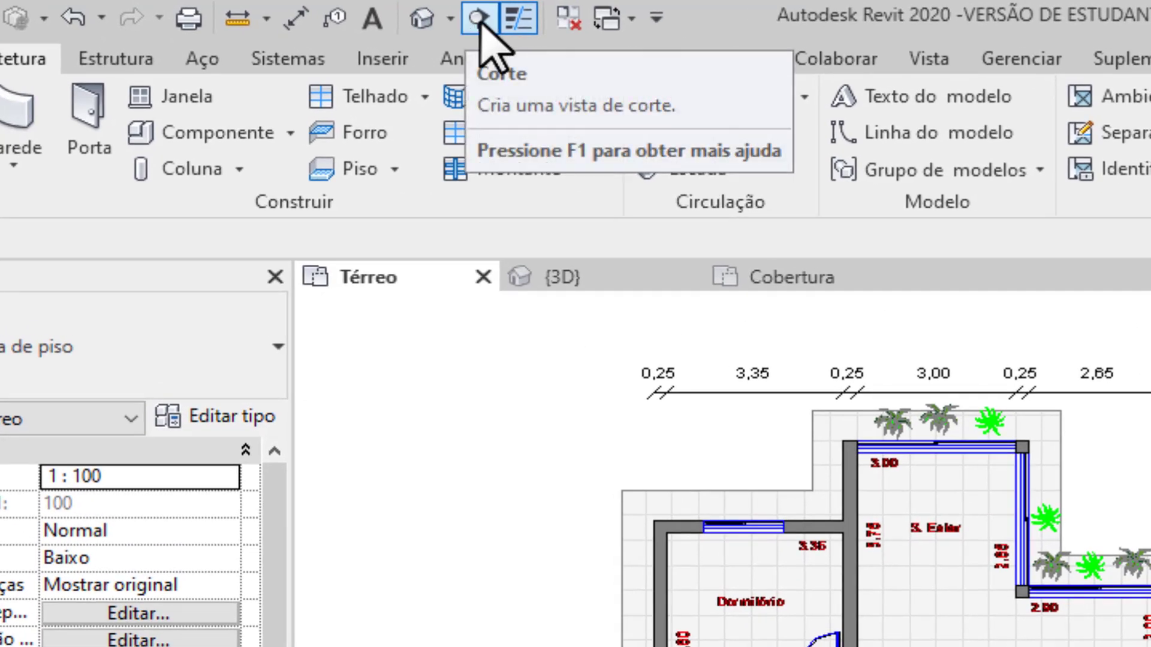
click(479, 18)
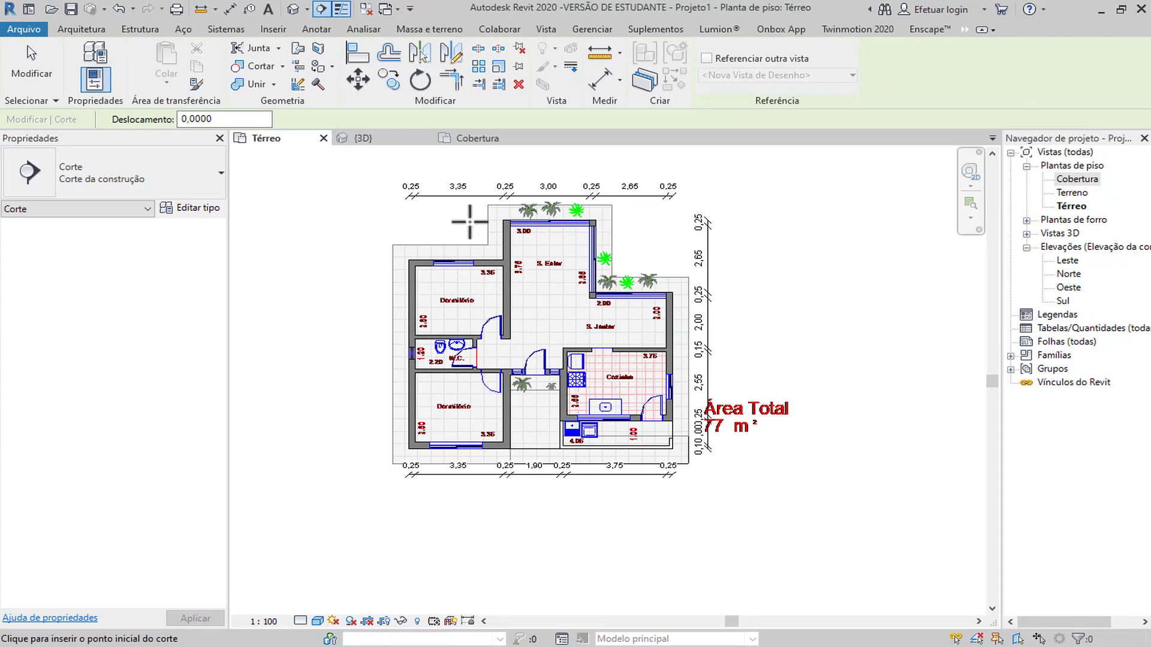
click(461, 221)
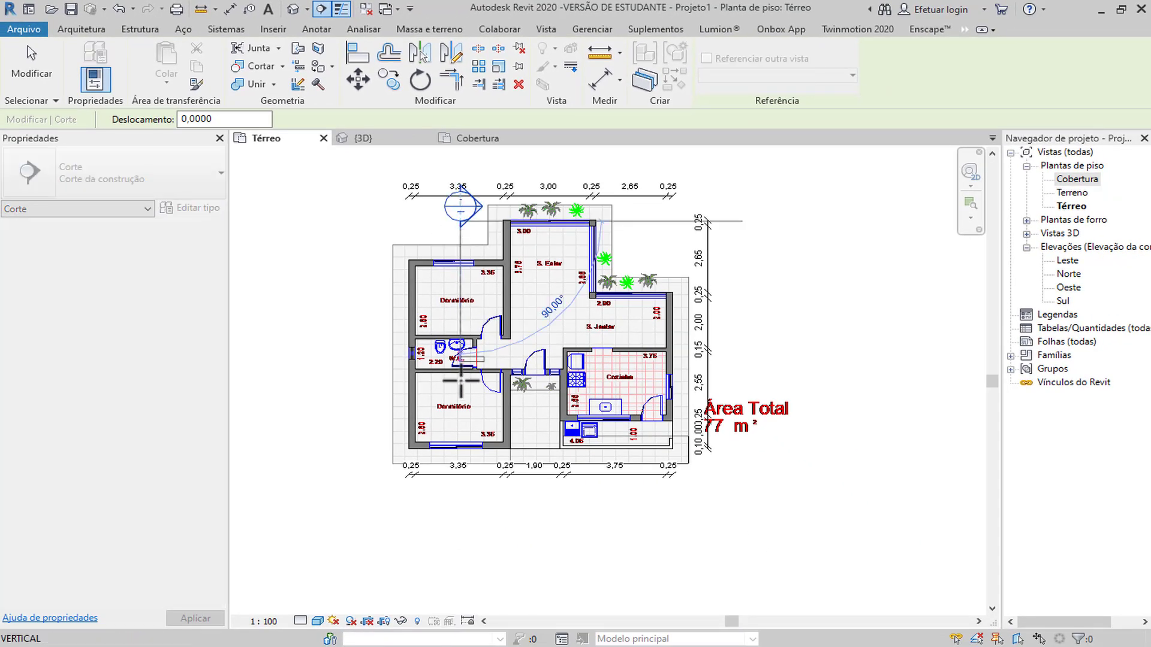
click(459, 506)
key(Escape)
key(Escape)
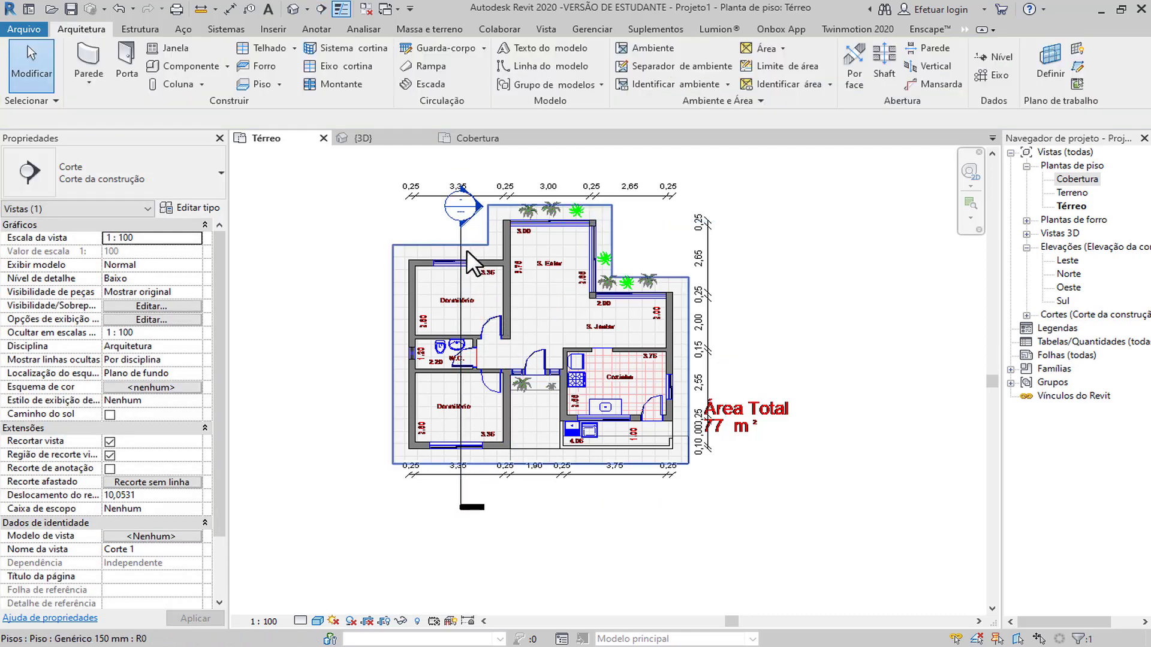
Go to the new section's view and extend its crop region past the nearest eave so the full roof overhang is included.
click(463, 240)
right_click(463, 239)
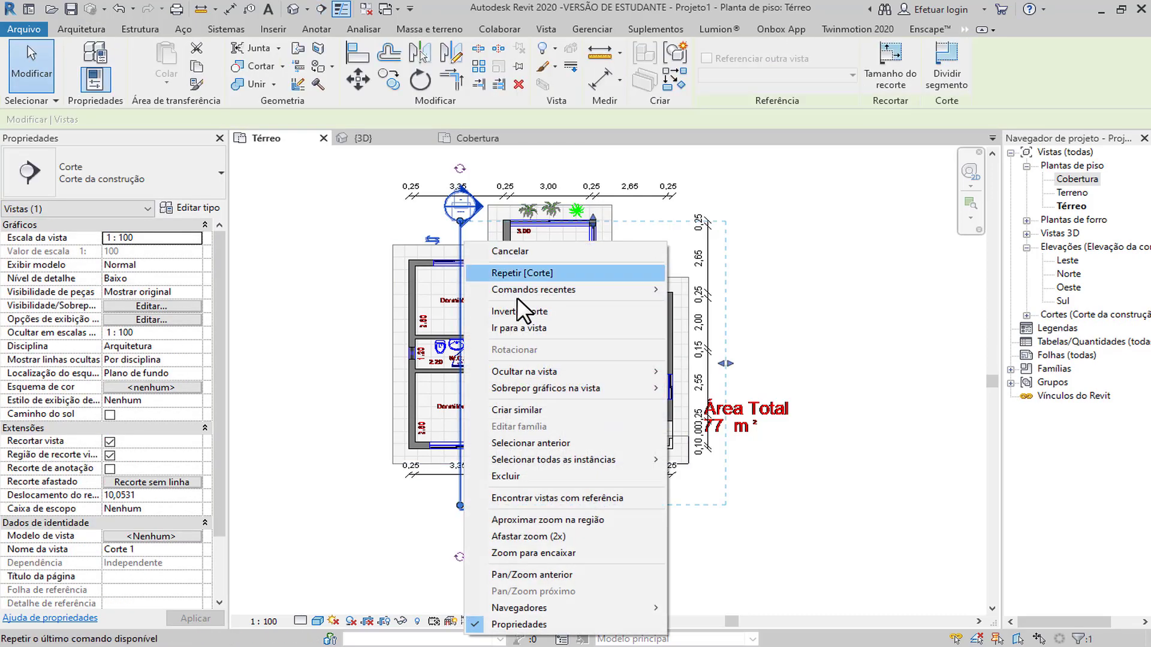
click(545, 327)
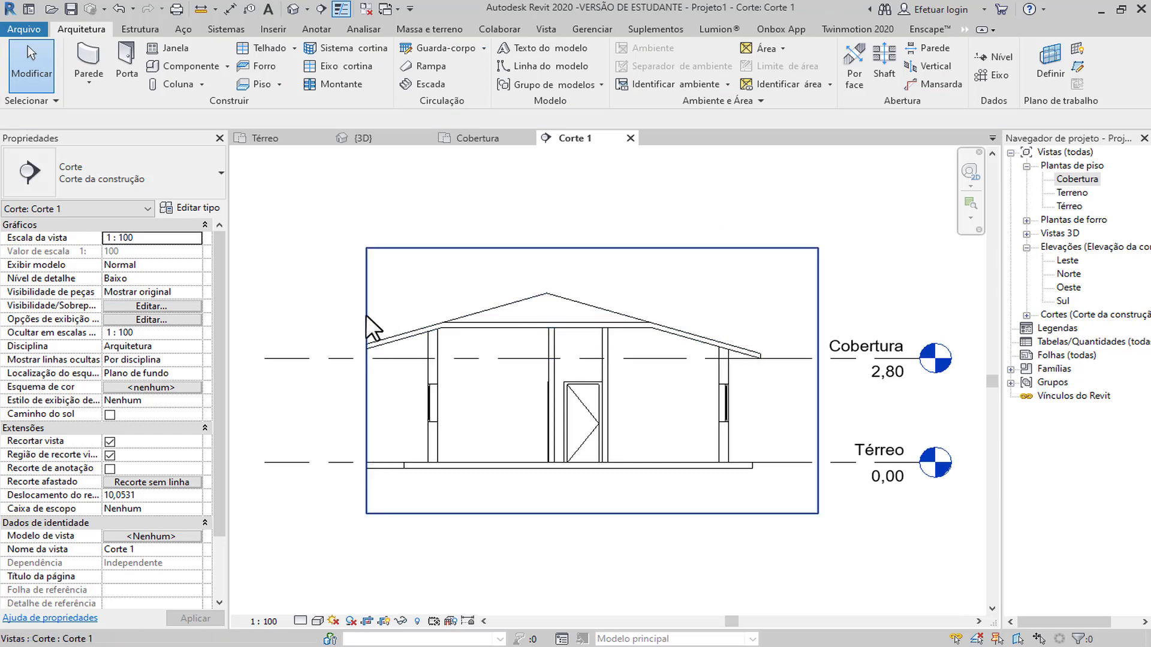
click(366, 381)
drag(367, 382, 320, 386)
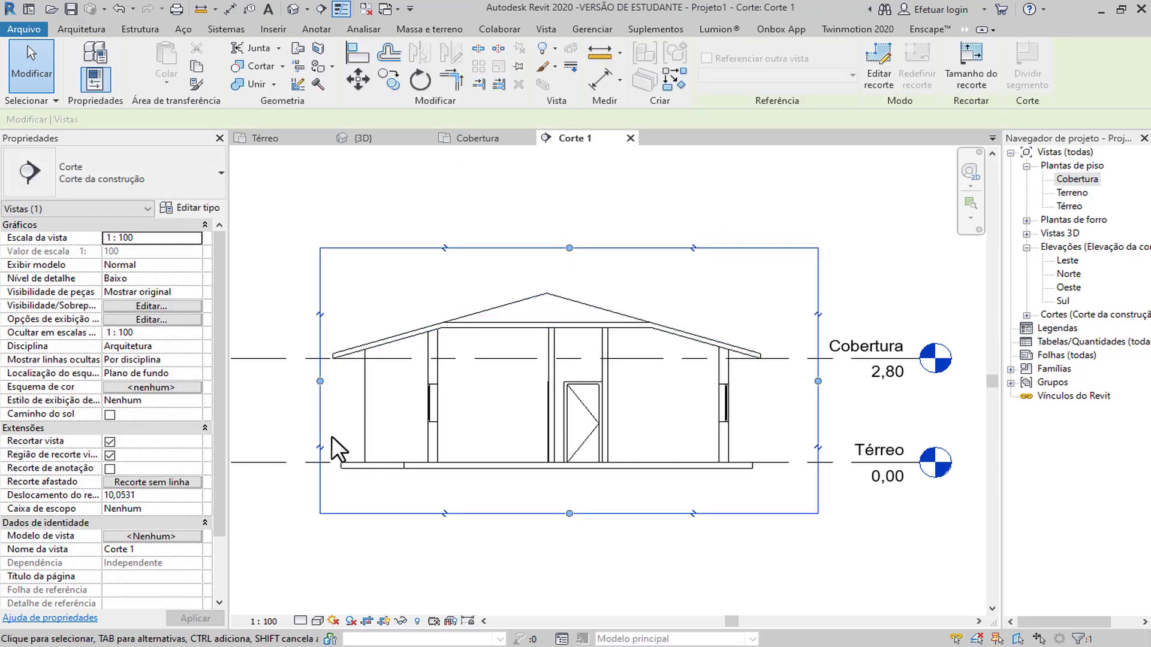
Set the visual style of the Corte 1 section view to Cores consistentes.
click(274, 622)
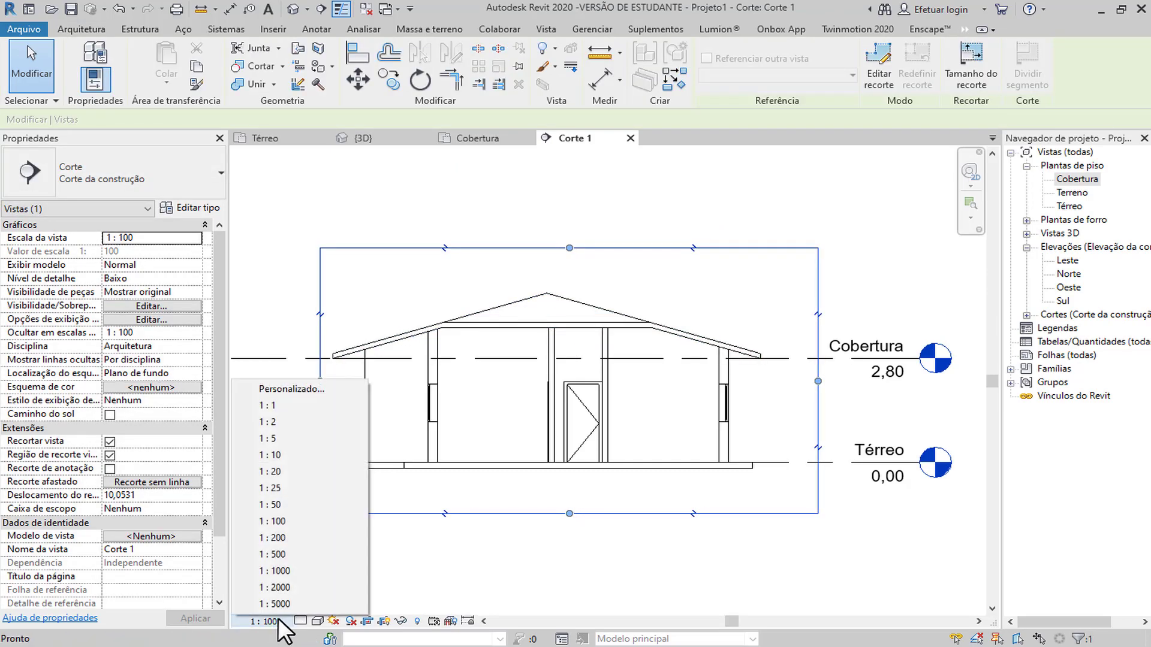
click(430, 581)
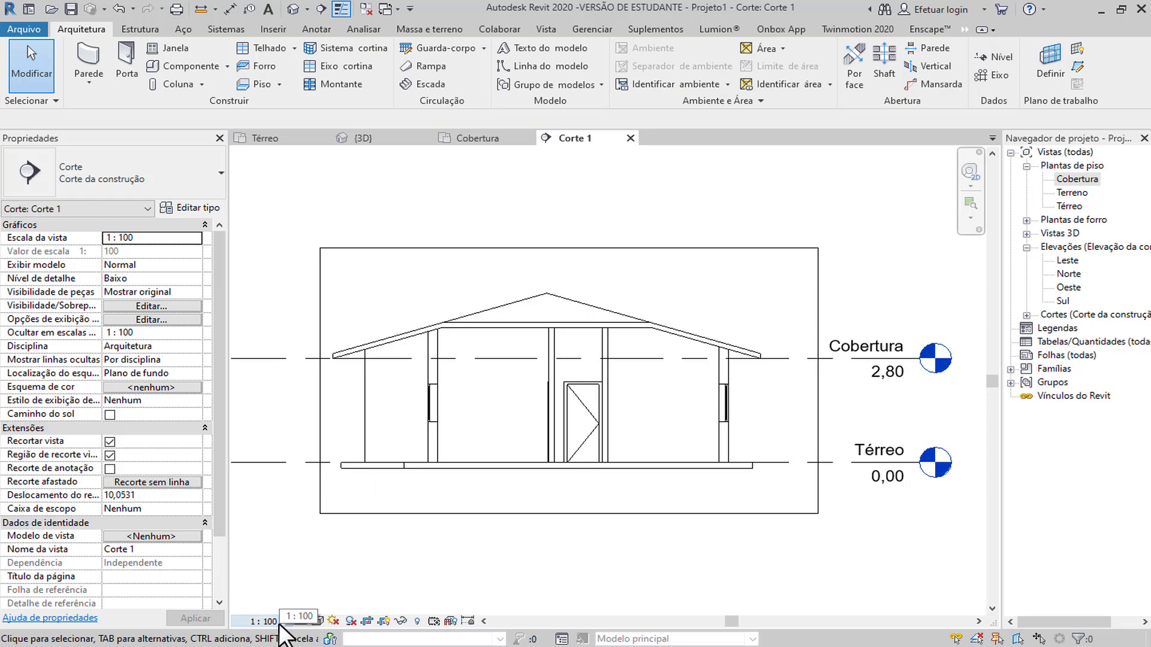
click(318, 622)
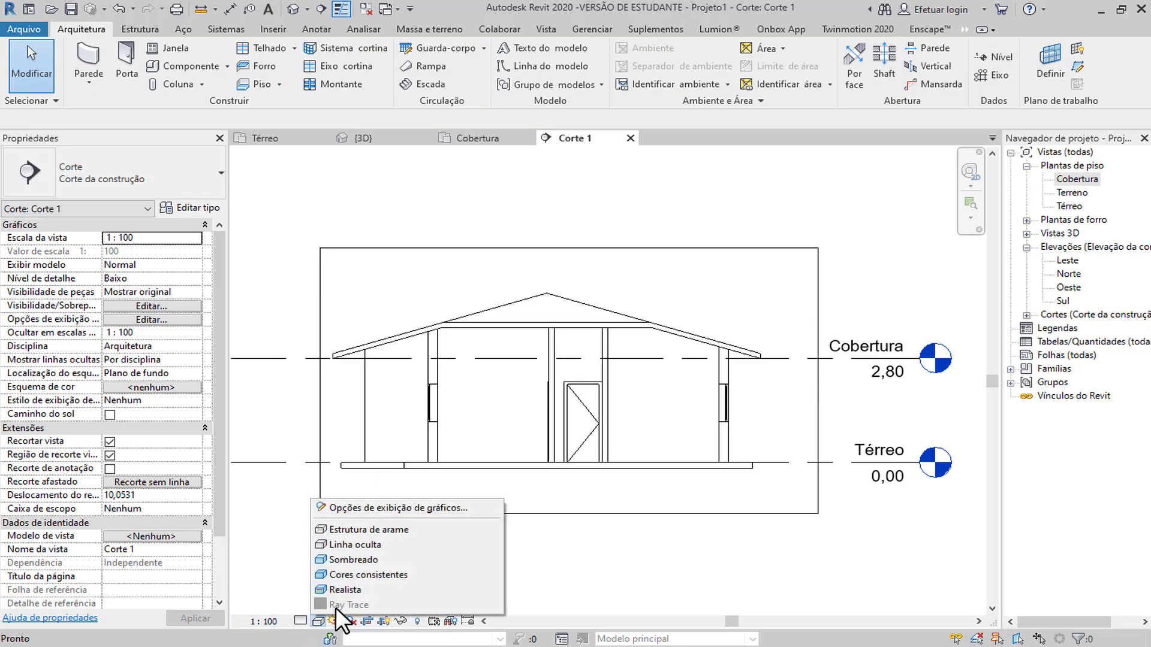
click(387, 573)
middle_drag(461, 513, 531, 503)
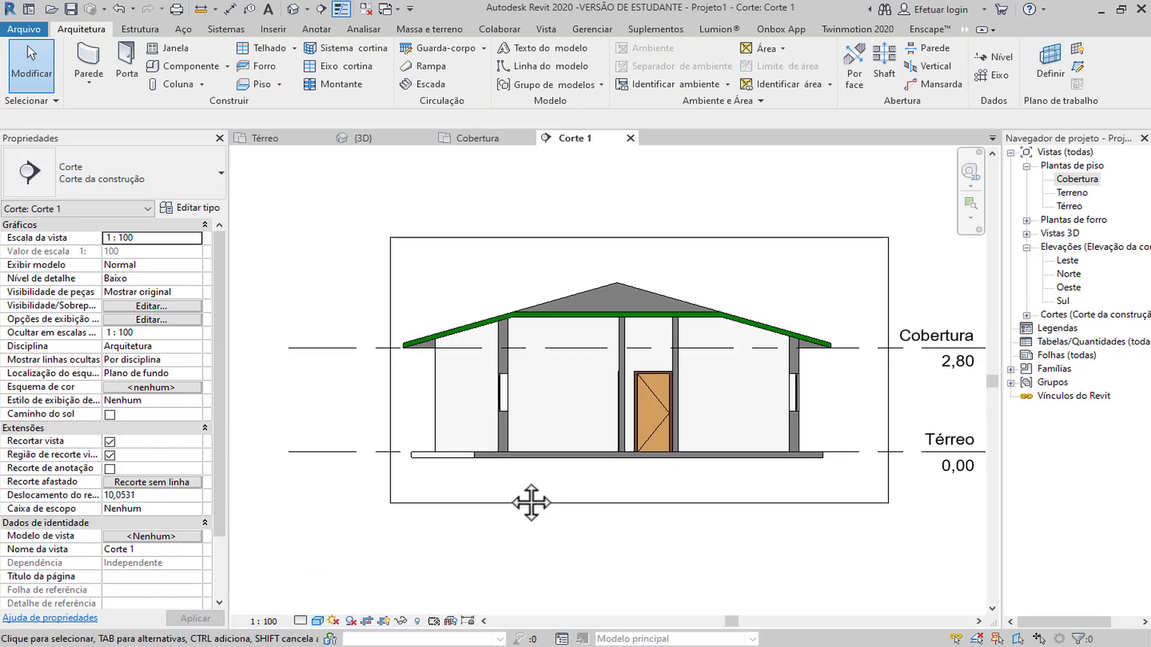
Add an aligned dimension between the Térreo and Cobertura level lines, beside the house in the section view.
click(231, 9)
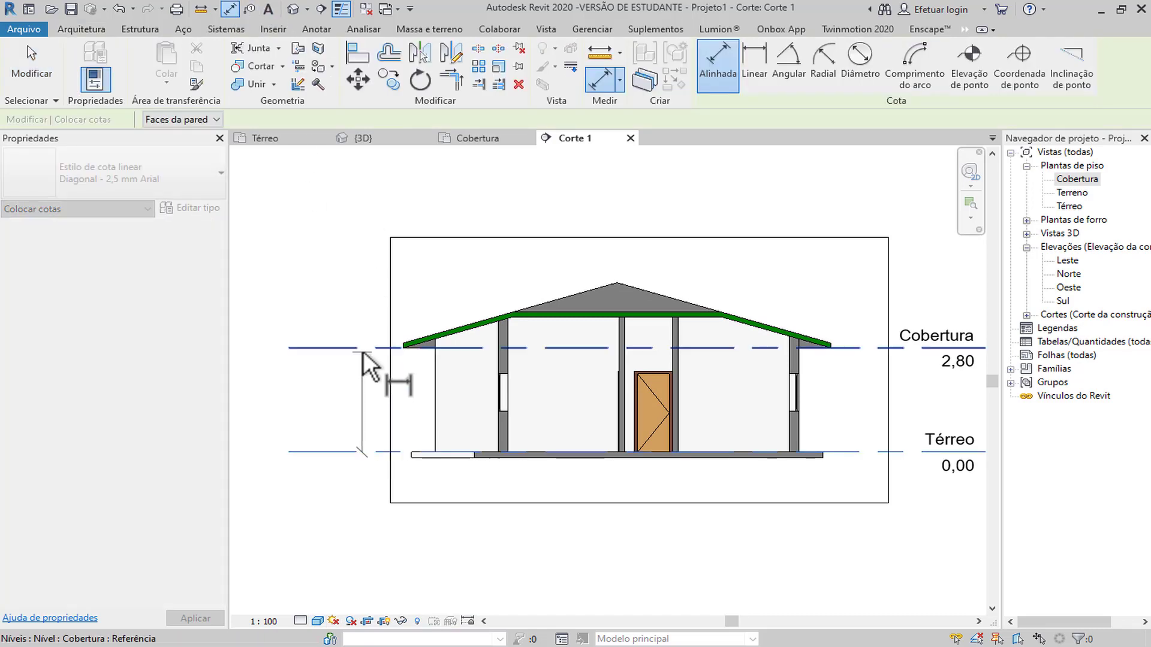
click(364, 351)
click(372, 398)
scroll(373, 414, down, 2)
key(Escape)
key(Escape)
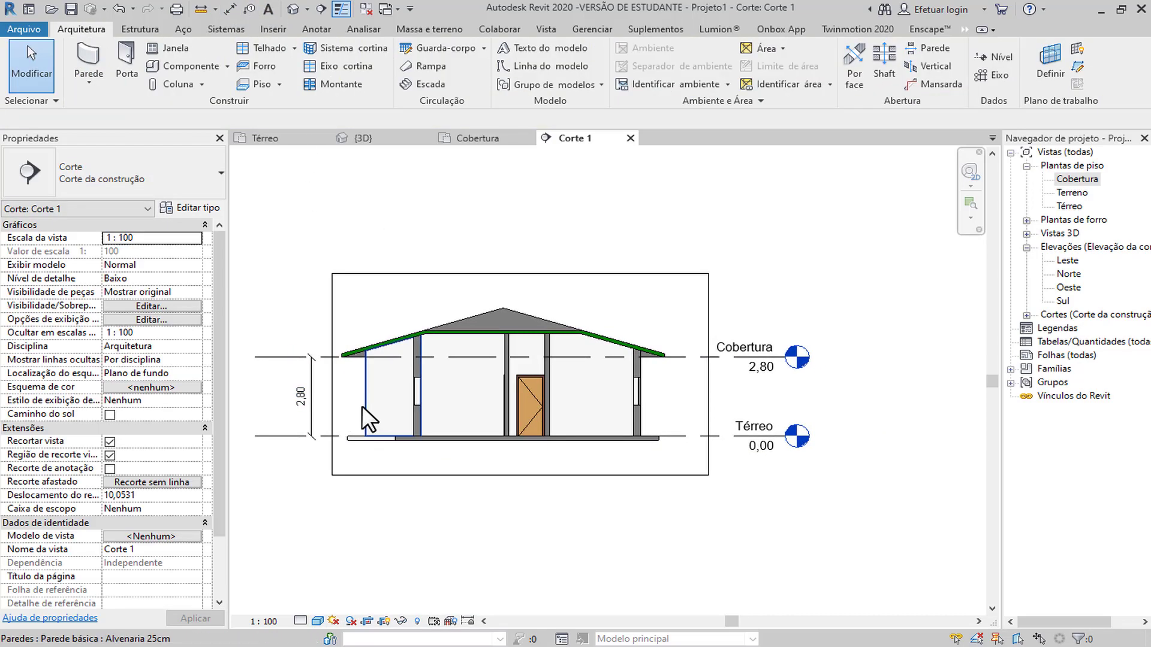
Open the Norte elevation and hide the section marker element in that view.
click(320, 622)
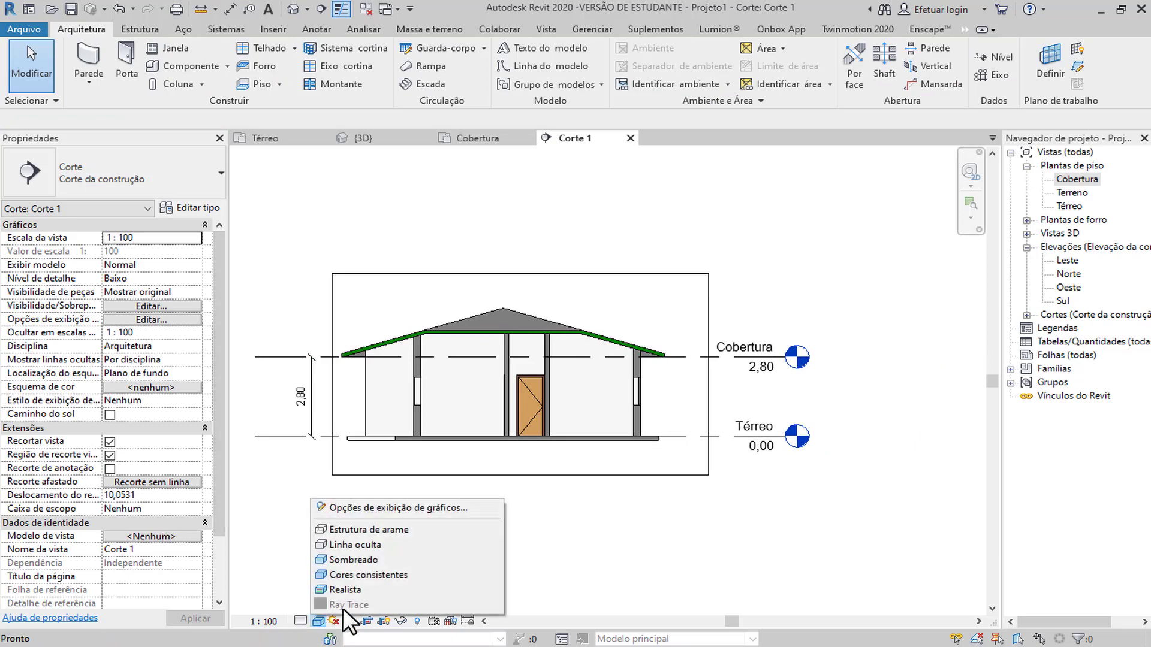
double_click(1071, 273)
scroll(652, 410, up, 1)
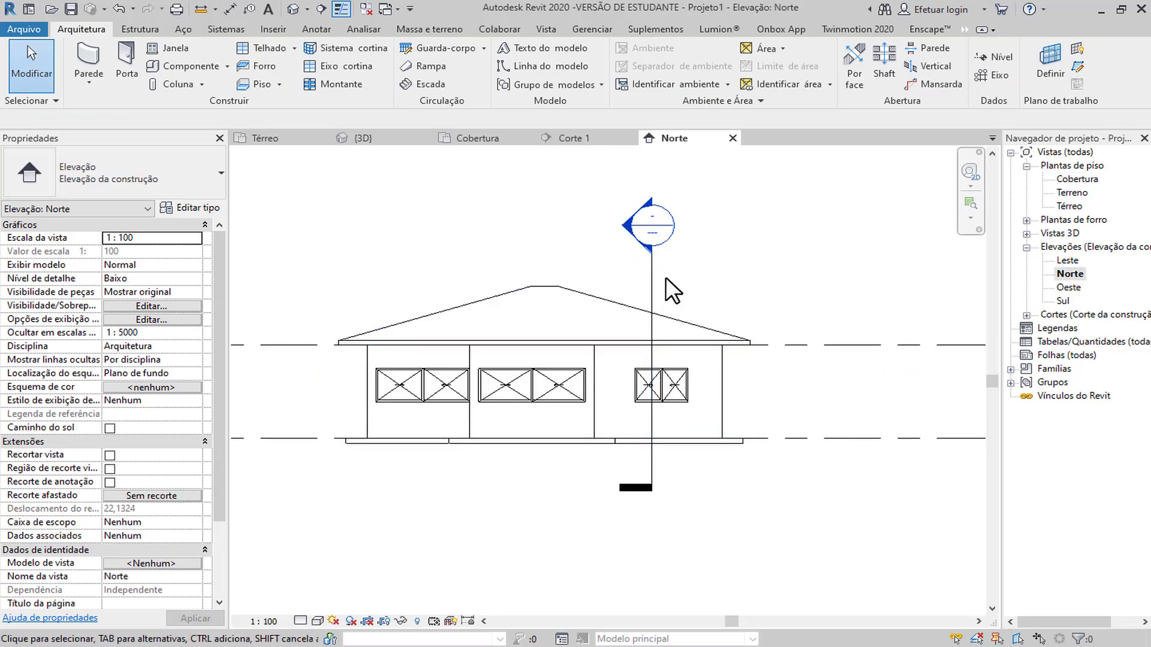
right_click(653, 276)
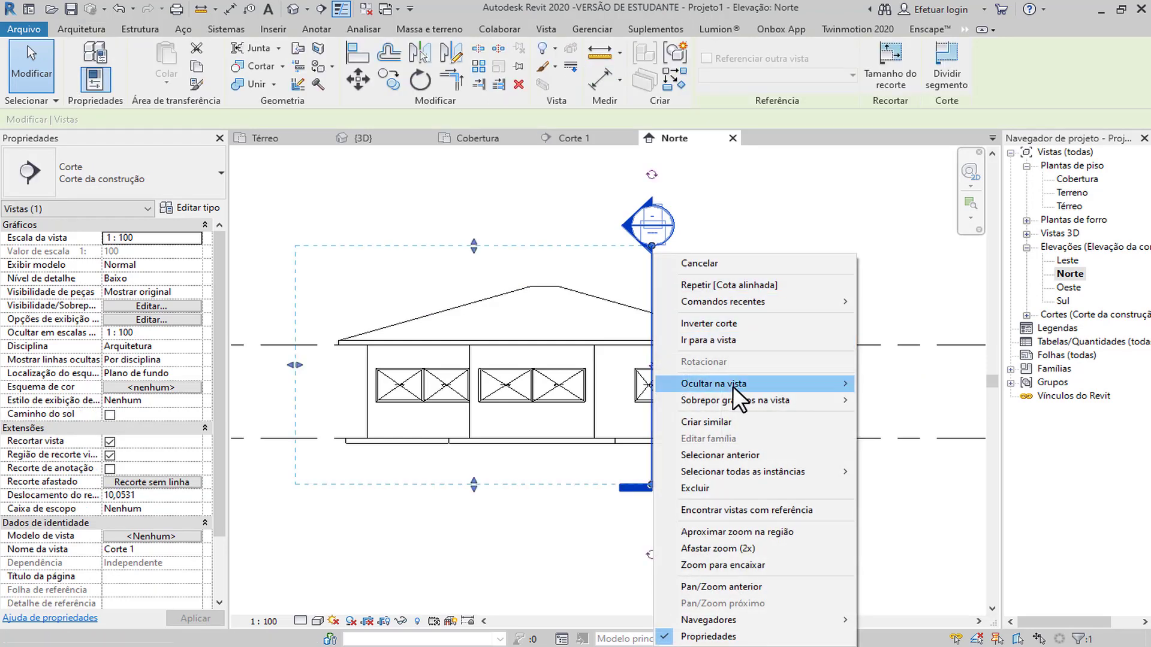
click(905, 384)
Hide the whole level category in the Norte elevation and turn on view cropping with the crop region displayed.
click(906, 352)
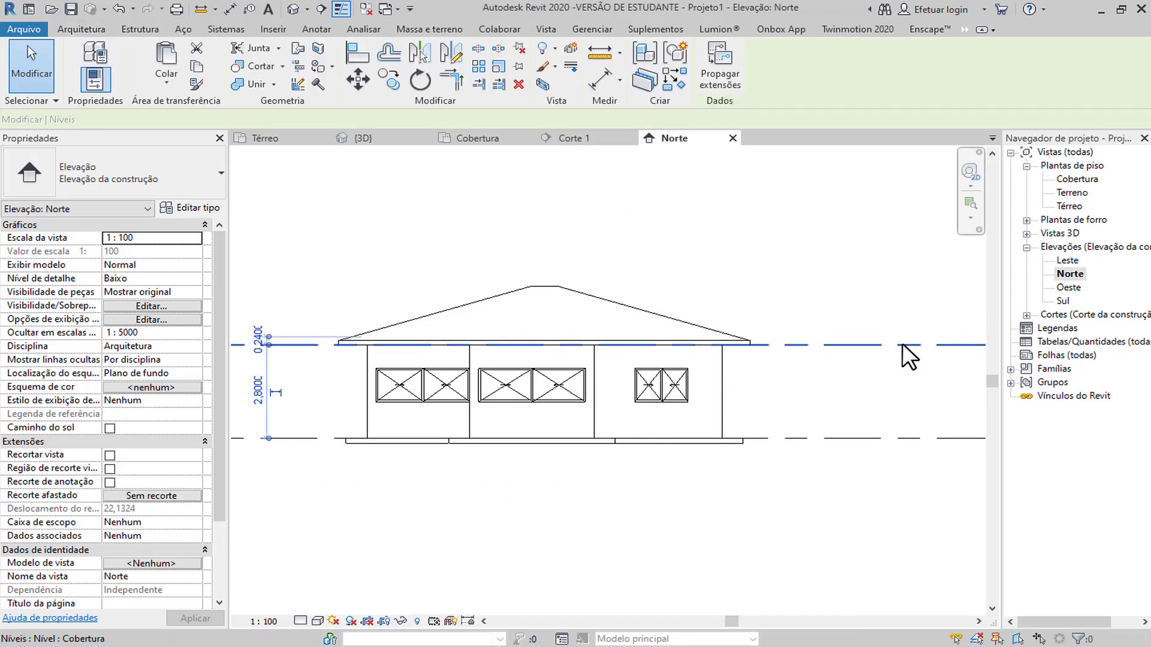
right_click(907, 354)
mouse_move(972, 387)
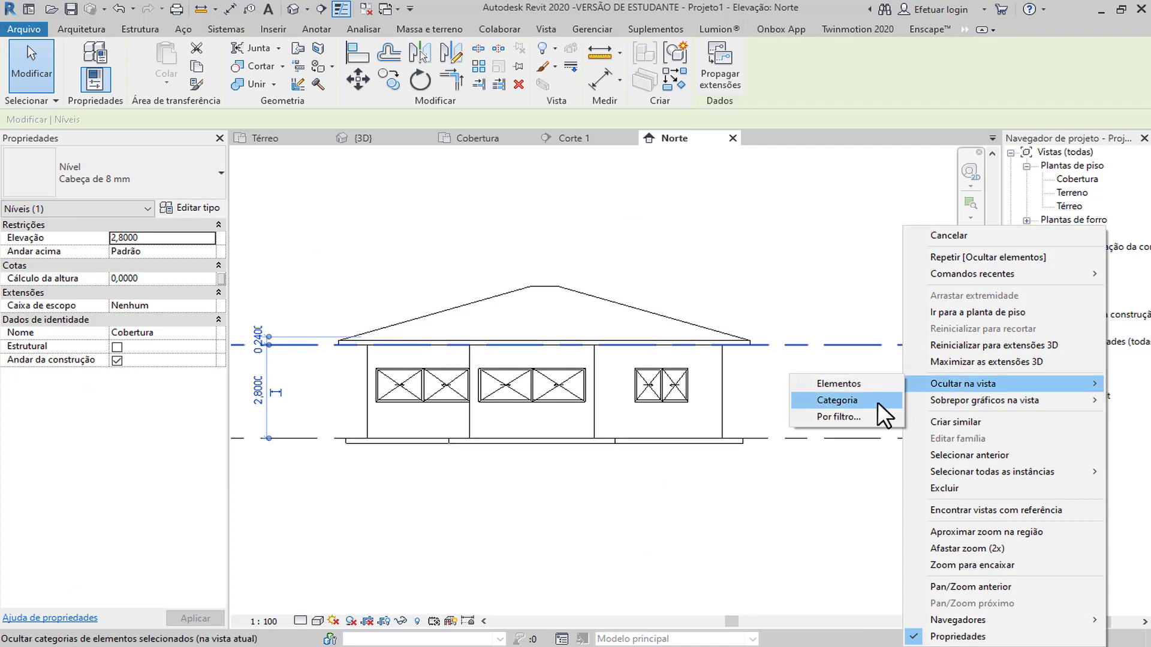
click(877, 400)
click(383, 622)
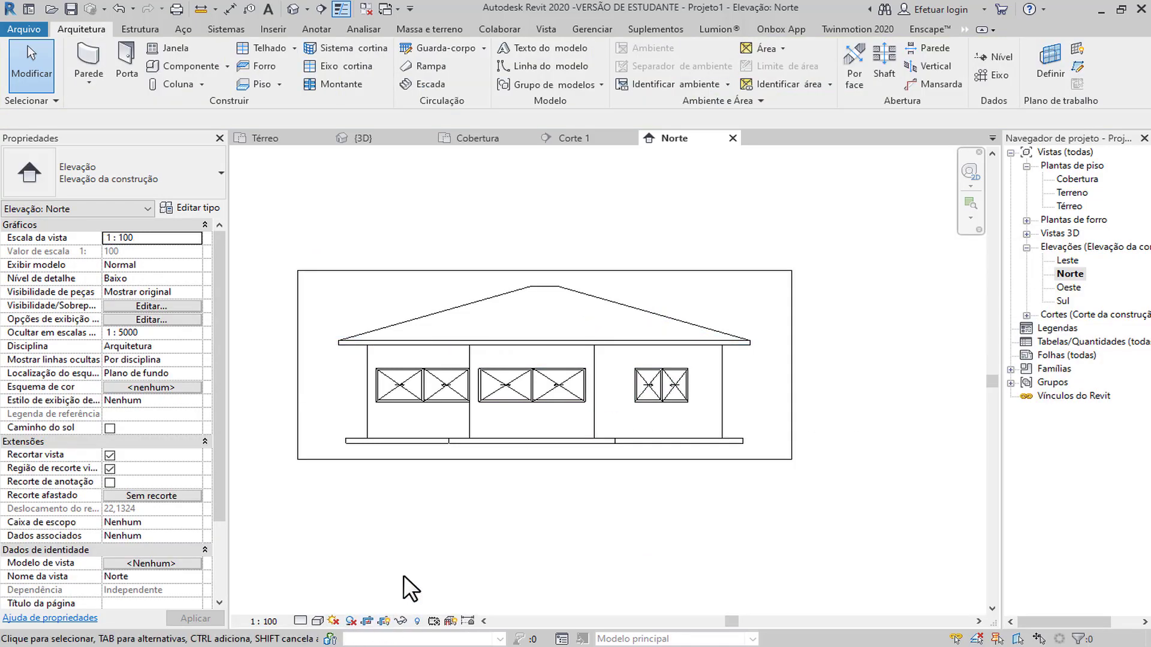
Set the Norte elevation's visual style to Cores consistentes and enable Exibir a profundidade in its graphic display options.
click(318, 621)
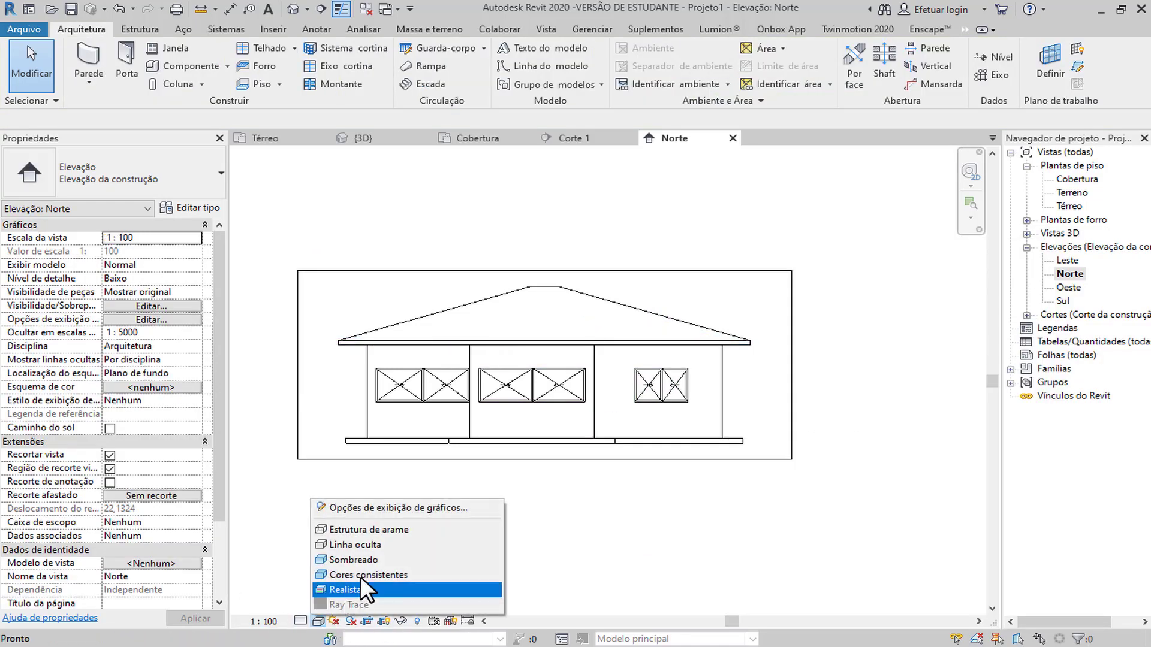
click(360, 560)
click(318, 621)
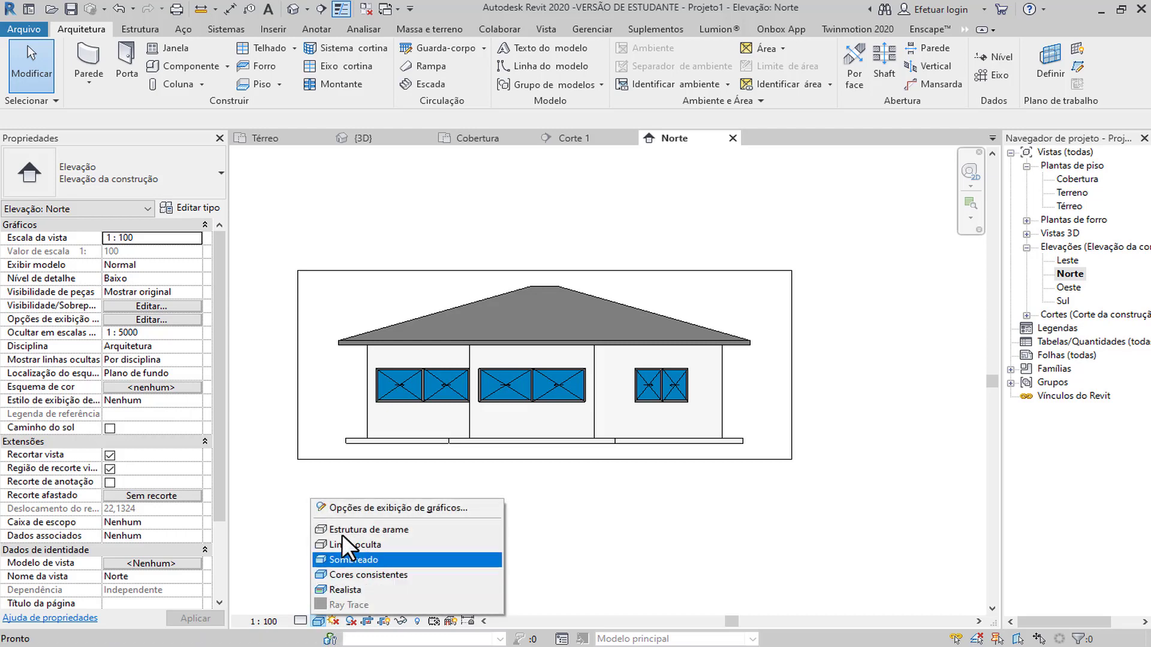
click(378, 508)
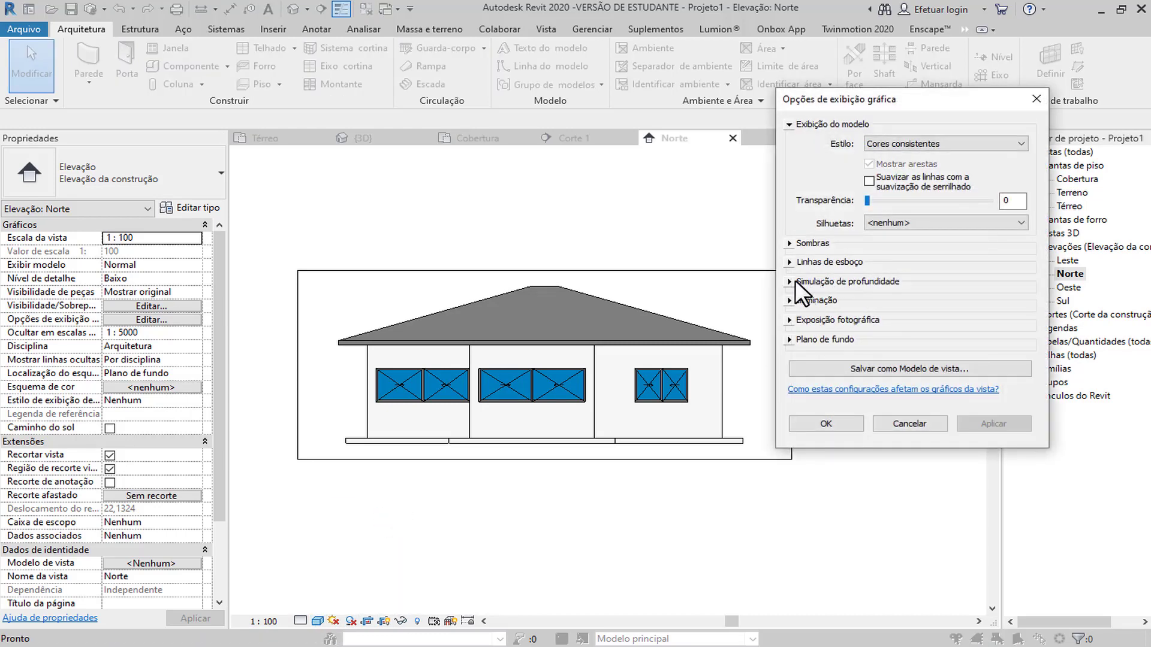
click(791, 280)
click(869, 292)
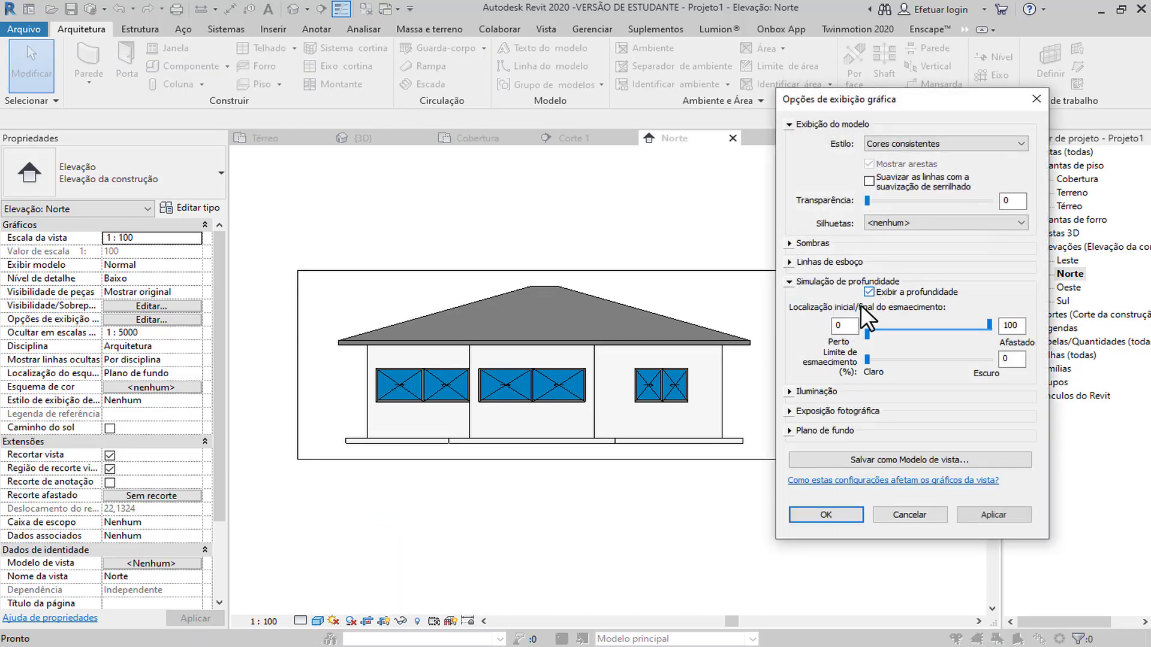
Set the elevation's background to Gradiente and apply it to the view.
click(793, 430)
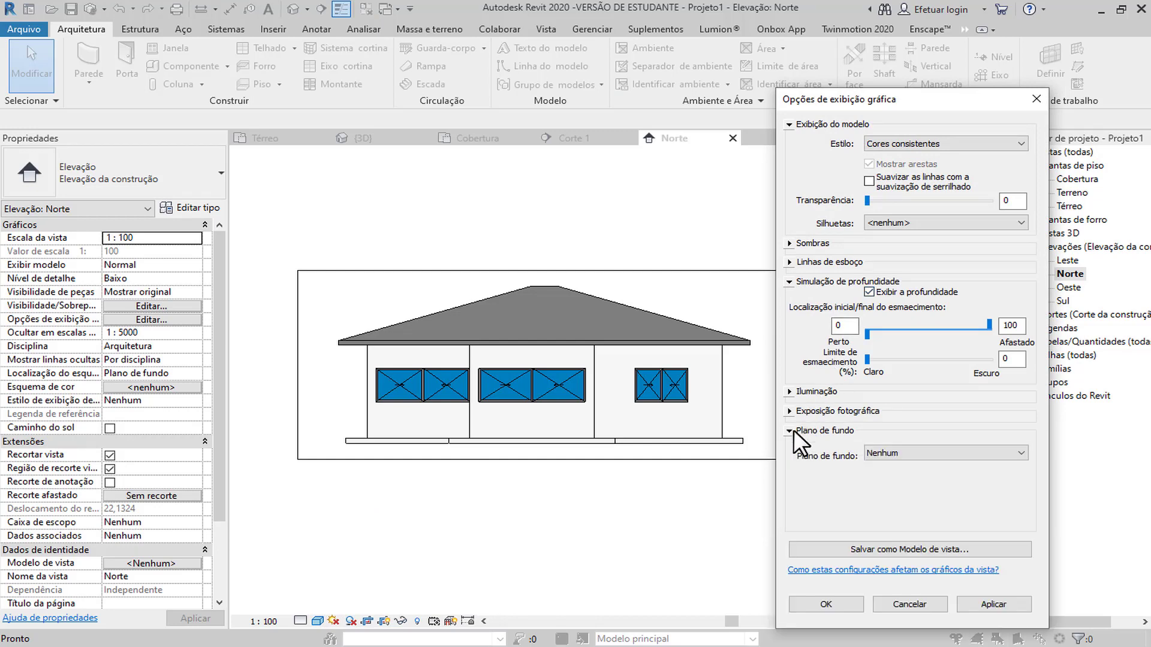
click(904, 452)
click(909, 486)
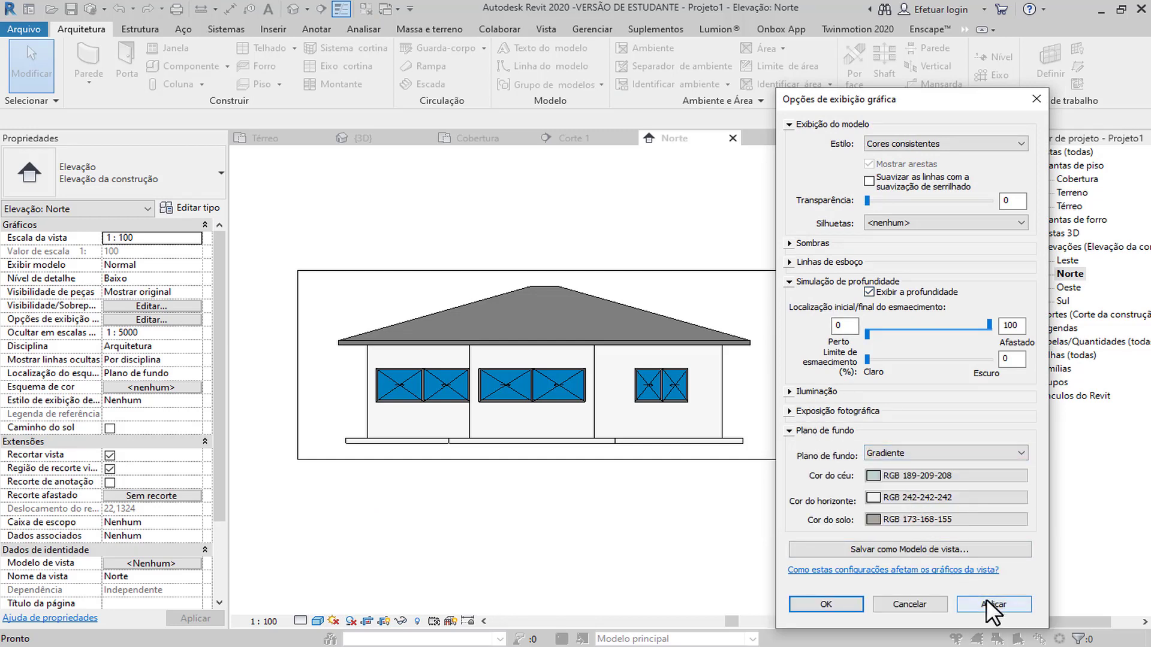
click(987, 602)
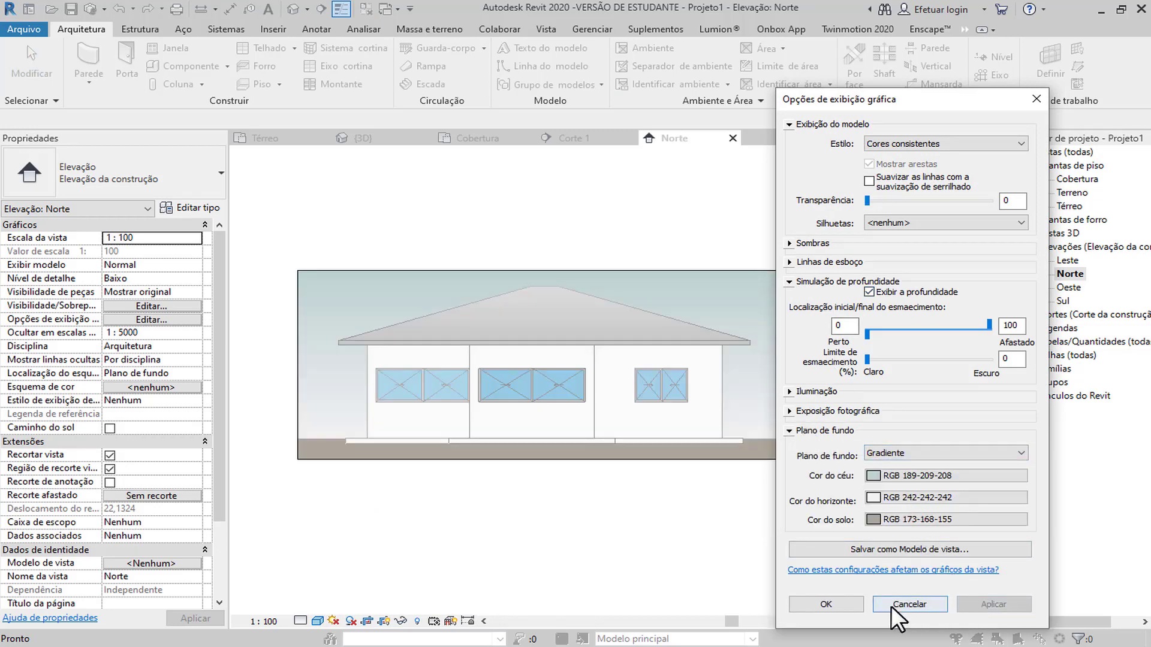
Set the depth simulation's fade limit to 40% and its near fade location to 20.
click(872, 357)
click(903, 358)
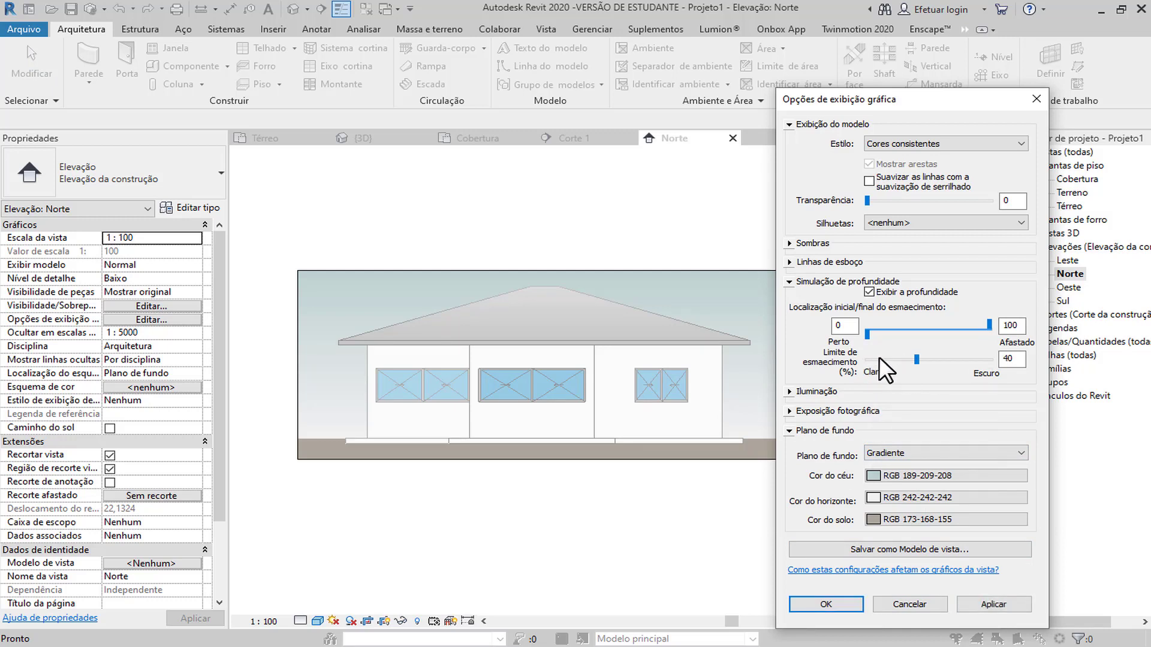
click(1003, 602)
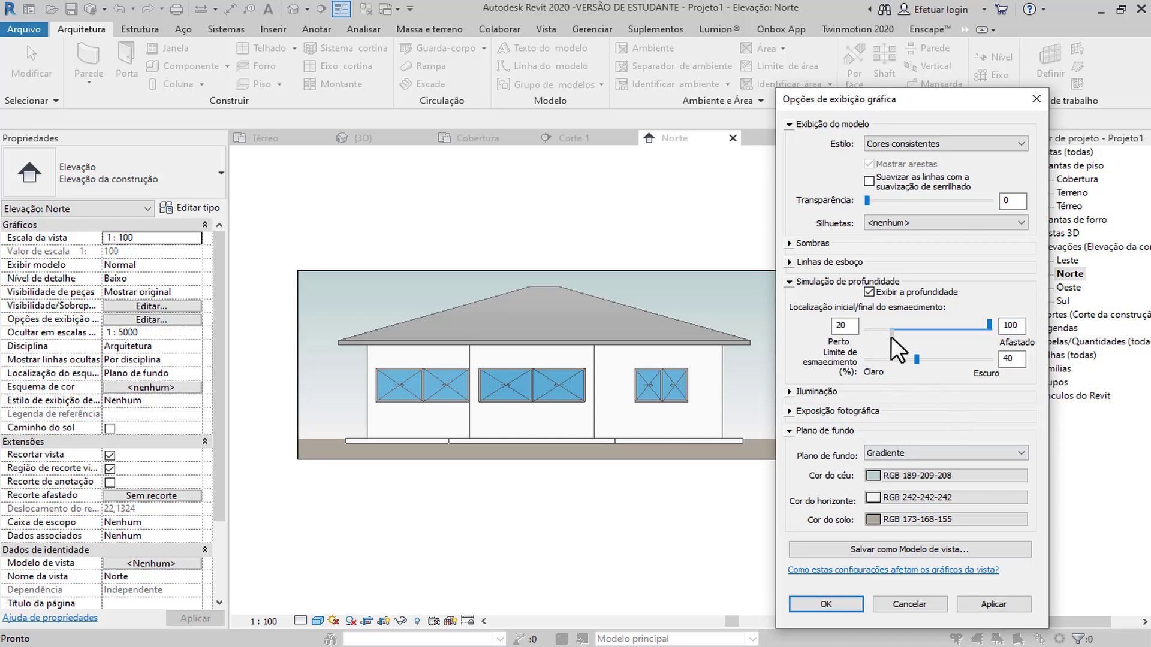
Try a far fade location of 66 on the elevation, and return it to 100.
drag(988, 325, 947, 324)
click(996, 598)
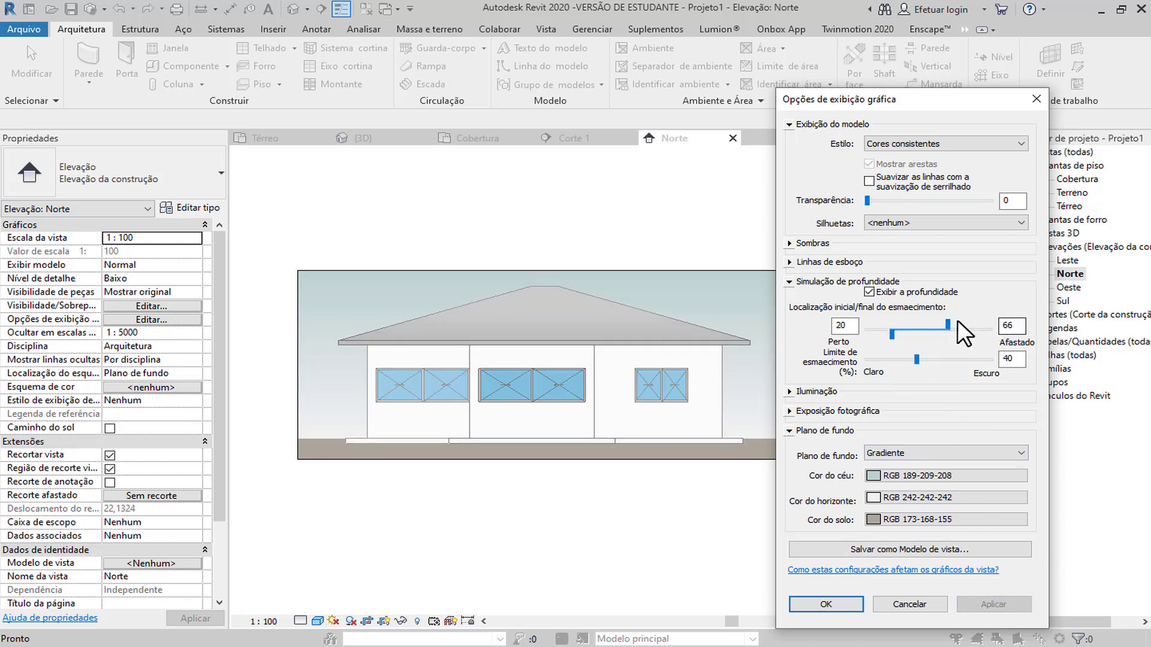
drag(948, 323, 988, 325)
Raise the depth fade limit to 61%, apply it, and accept the graphic display options for the Norte elevation.
drag(918, 360, 943, 361)
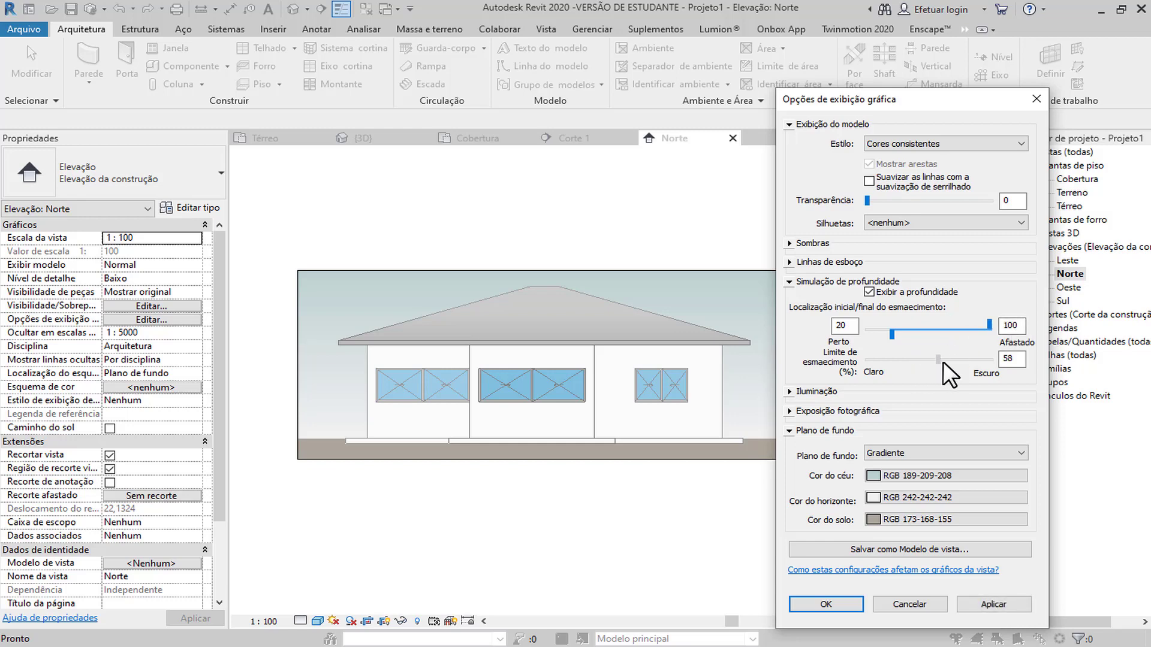
click(1002, 603)
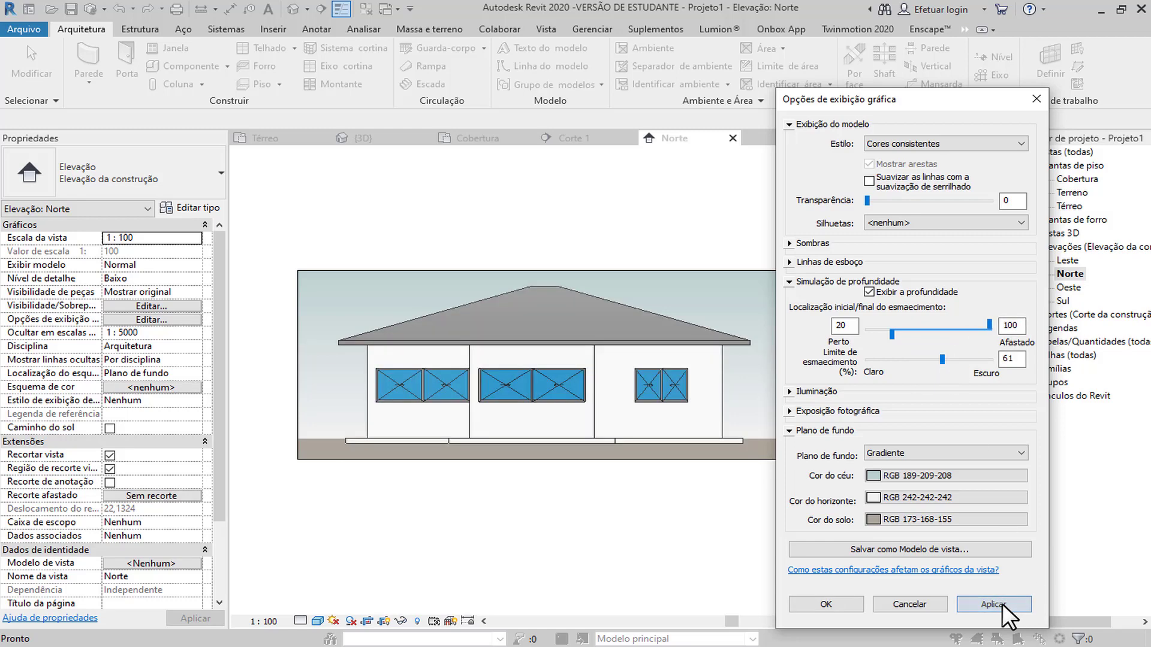
click(826, 604)
scroll(407, 462, up, 1)
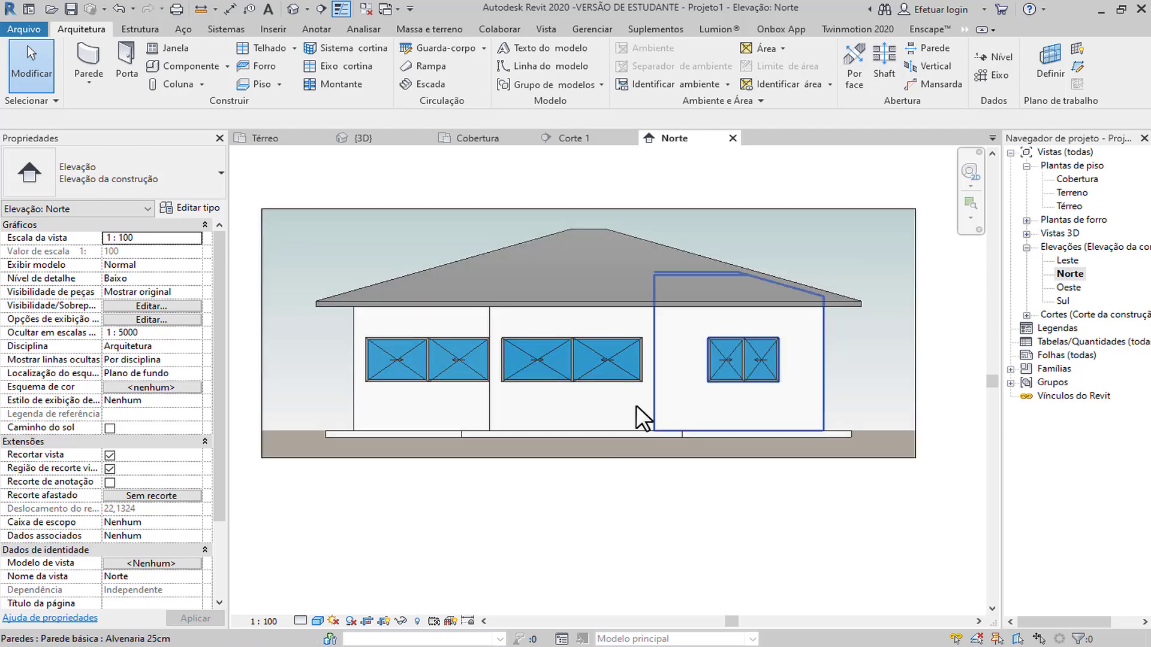
scroll(637, 483, down, 2)
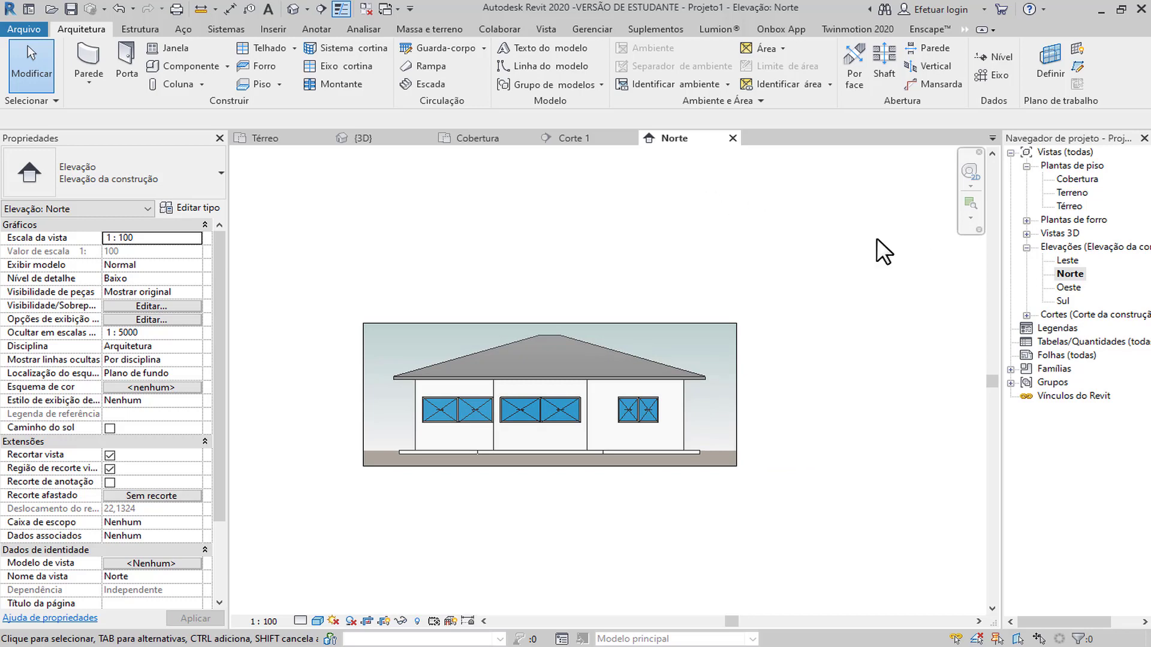
Hide the imported DWG floor plan drawing in the Térreo plan view, as an element only.
click(290, 138)
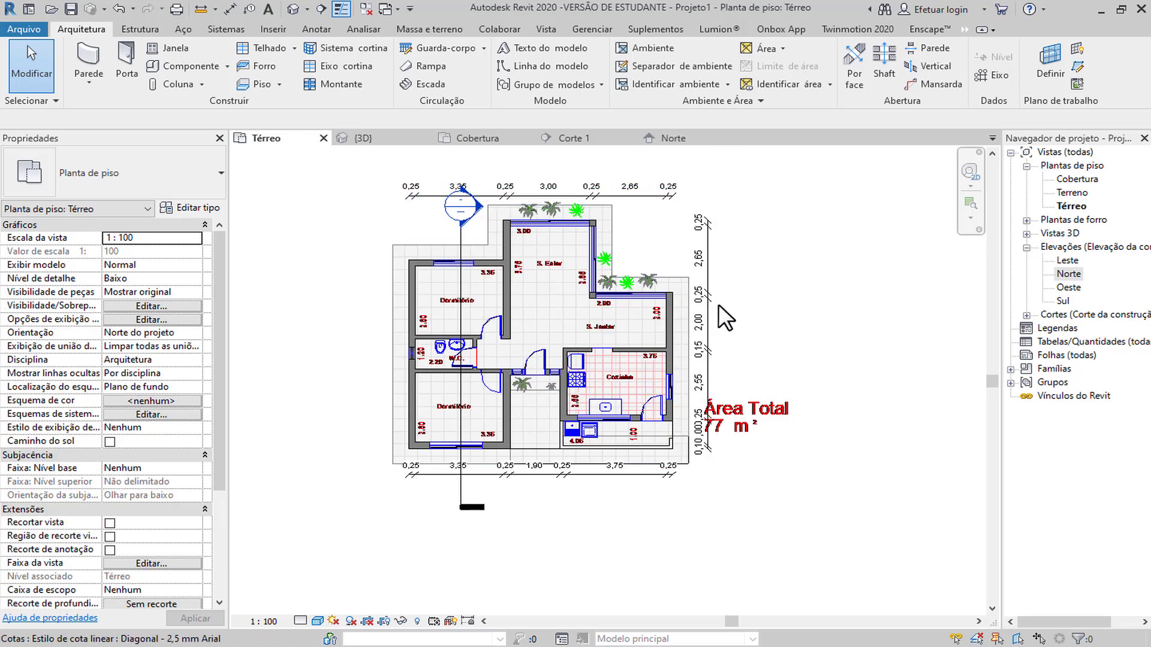
scroll(717, 304, up, 1)
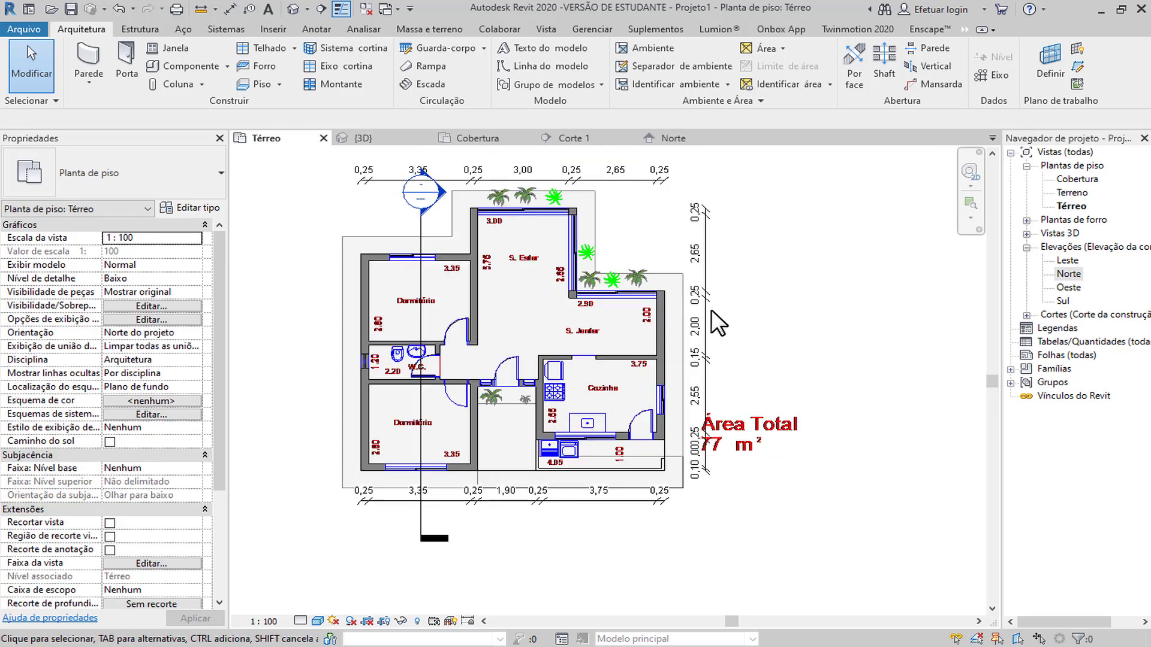
click(764, 427)
right_click(763, 426)
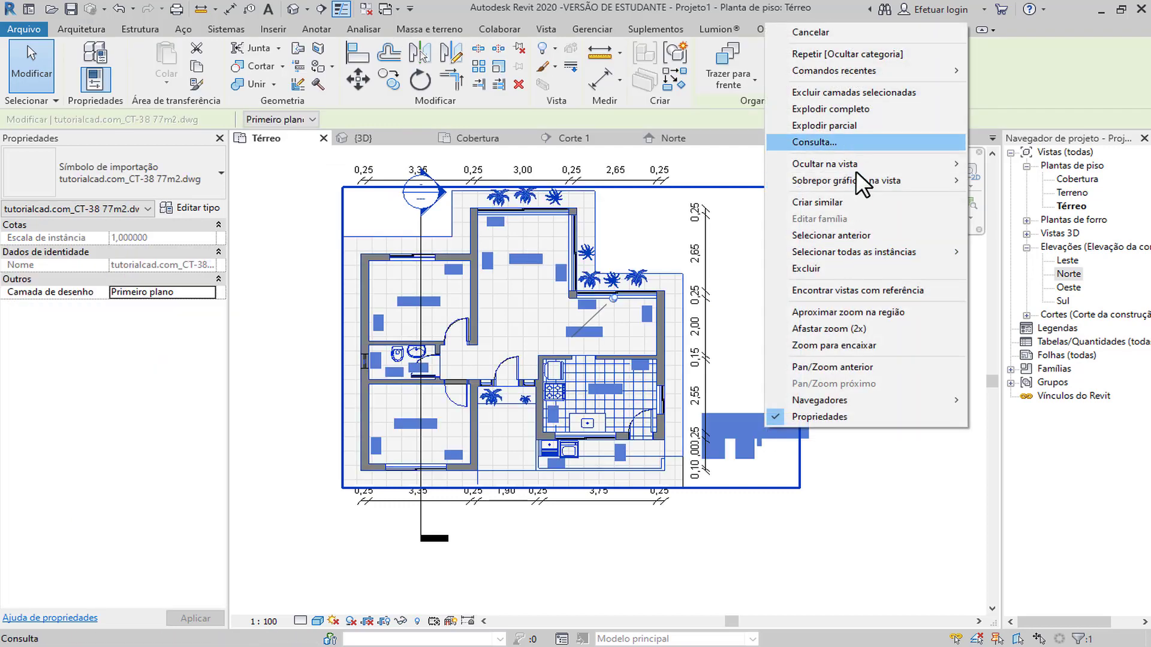
mouse_move(863, 167)
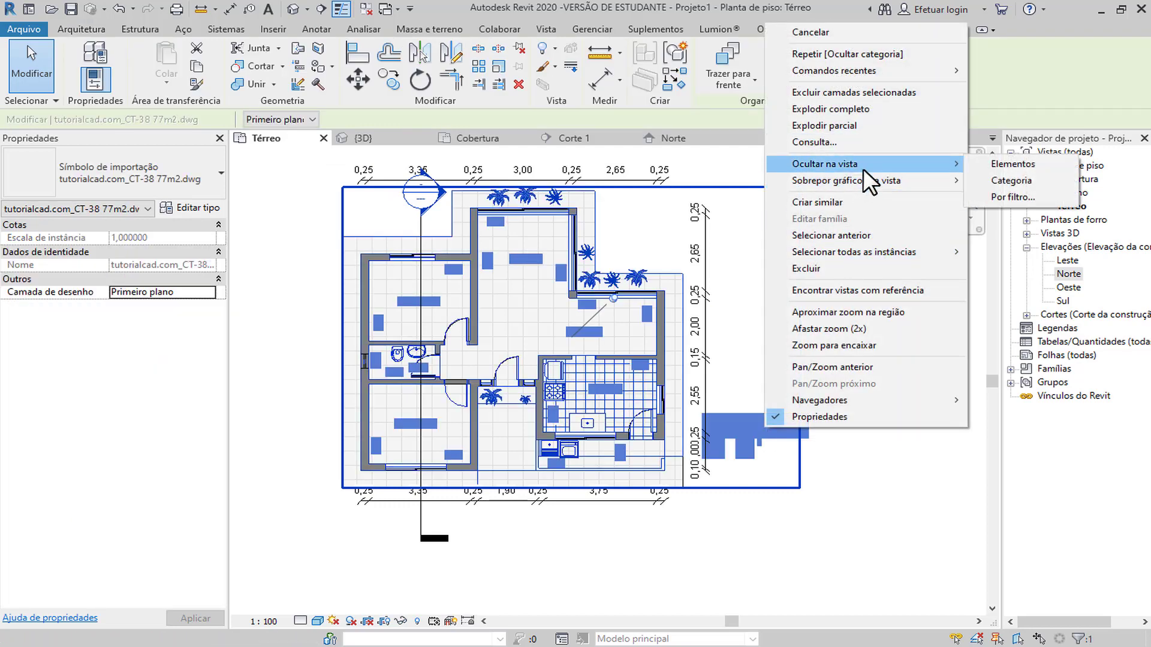
click(1000, 163)
middle_drag(833, 297, 810, 311)
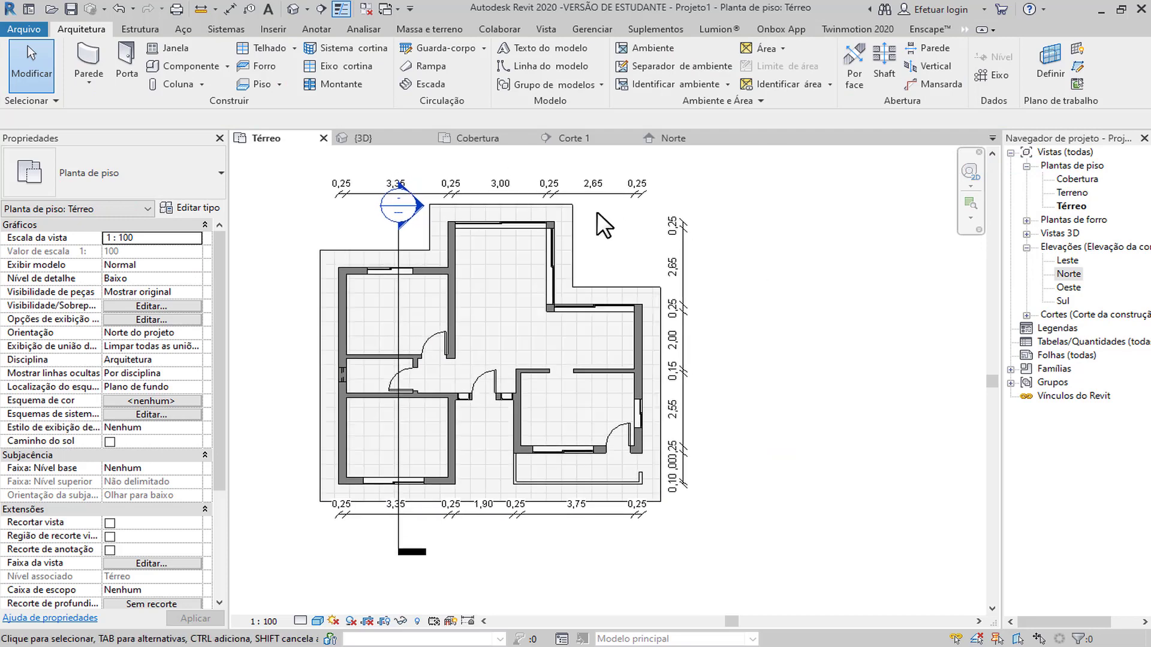
Extend the Corte 1 section head beyond the upper dimension string, and move the lower dimension string farther from the house.
click(400, 235)
scroll(400, 236, down, 2)
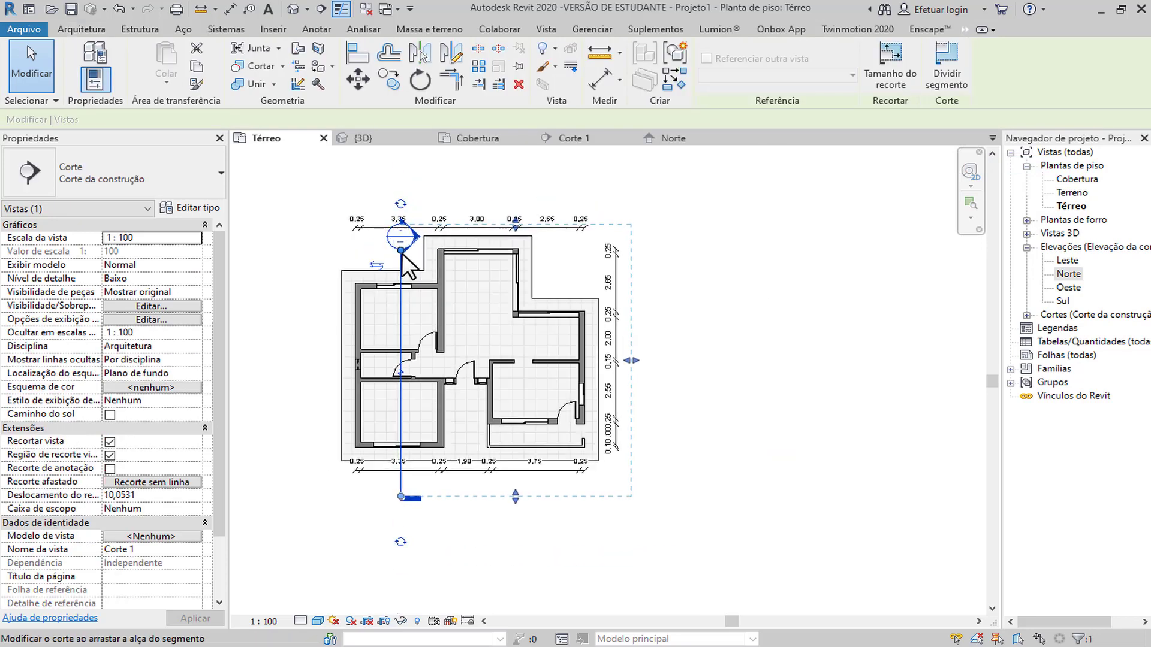
drag(403, 218, 403, 208)
click(706, 192)
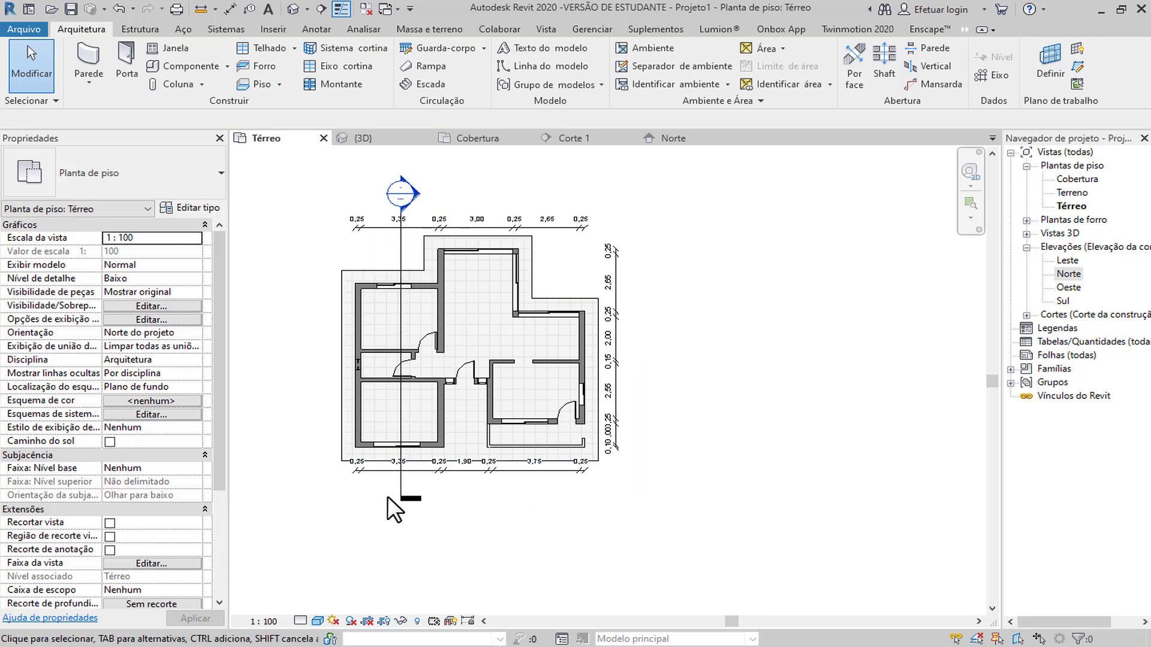
mouse_move(372, 469)
mouse_down()
mouse_move(373, 493)
mouse_move(389, 485)
mouse_up()
click(796, 395)
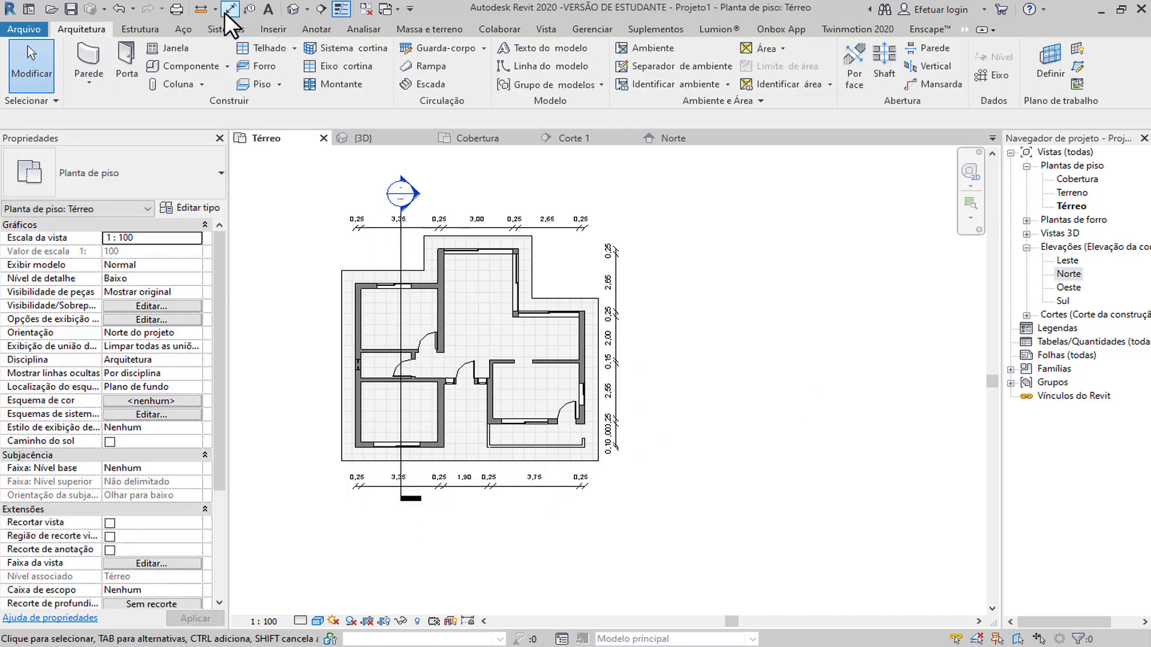
Start an aligned dimension chain through the wall faces of the lower dormitory and the bathroom on the house's west side.
click(554, 286)
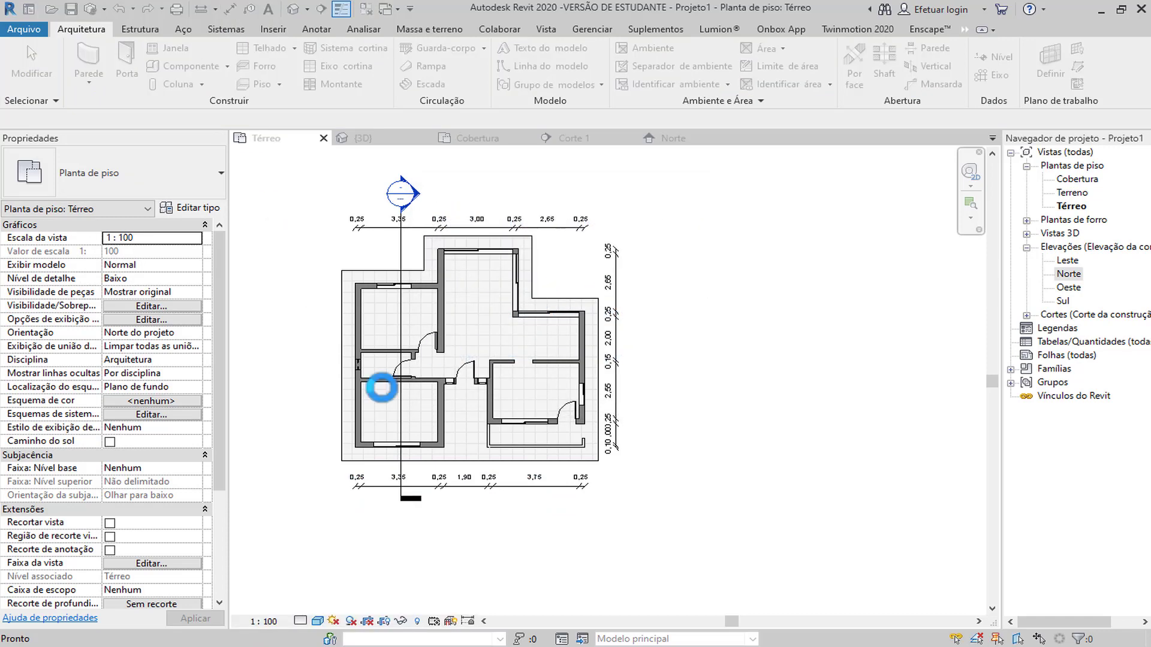
key(d)
key(i)
scroll(365, 459, up, 2)
click(368, 437)
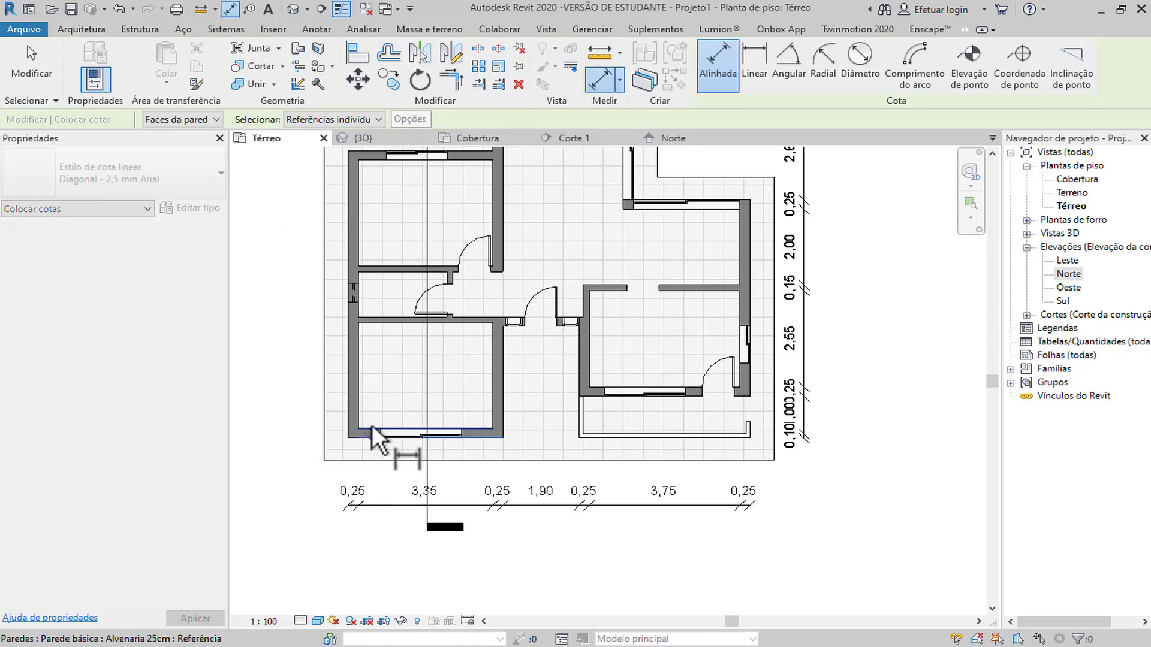
click(378, 315)
click(377, 276)
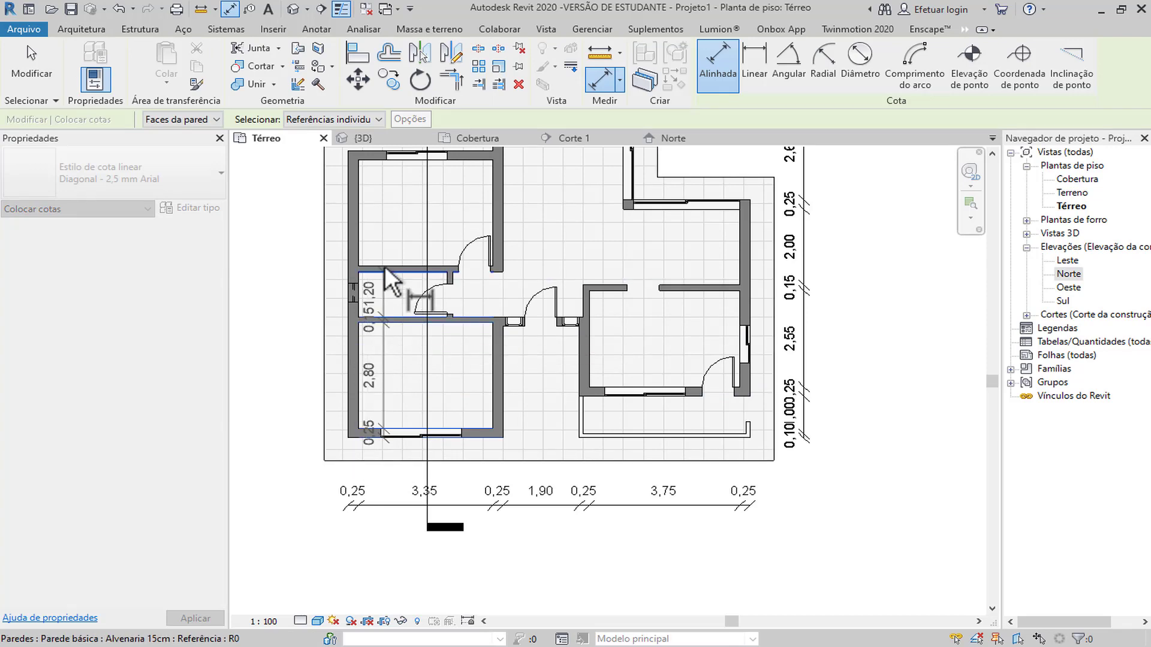
click(388, 267)
Continue the dimension chain through the upper dormitory's north wall faces and the living room's north wall faces.
middle_drag(430, 243, 426, 321)
scroll(362, 249, up, 2)
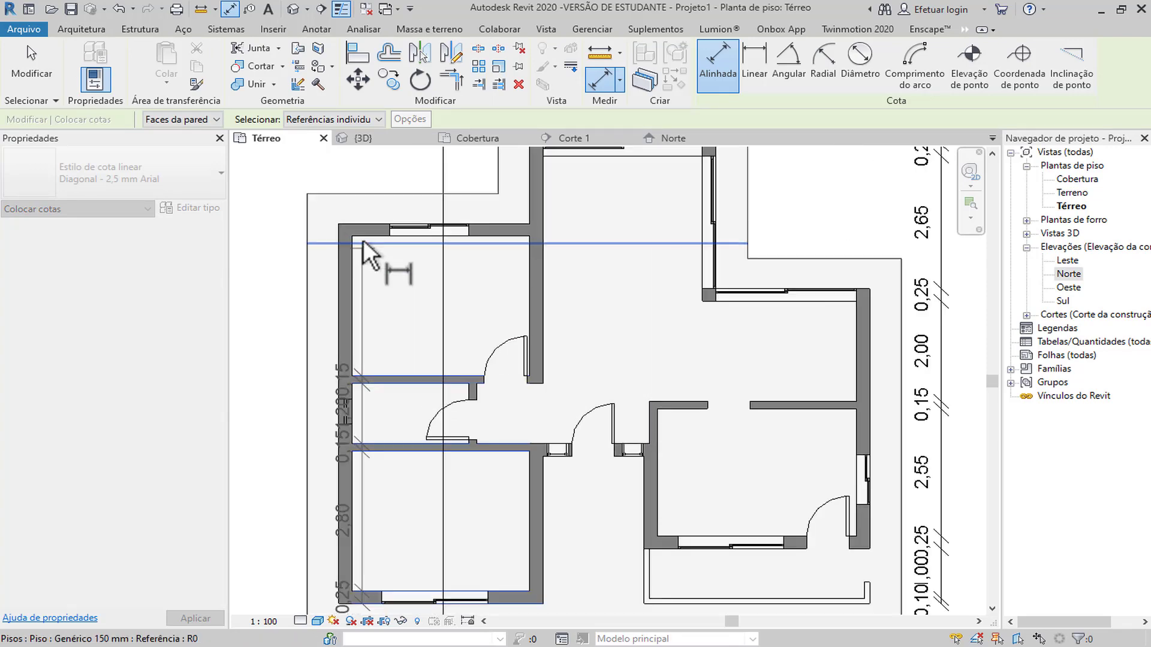
click(366, 235)
click(372, 224)
middle_drag(375, 231, 375, 337)
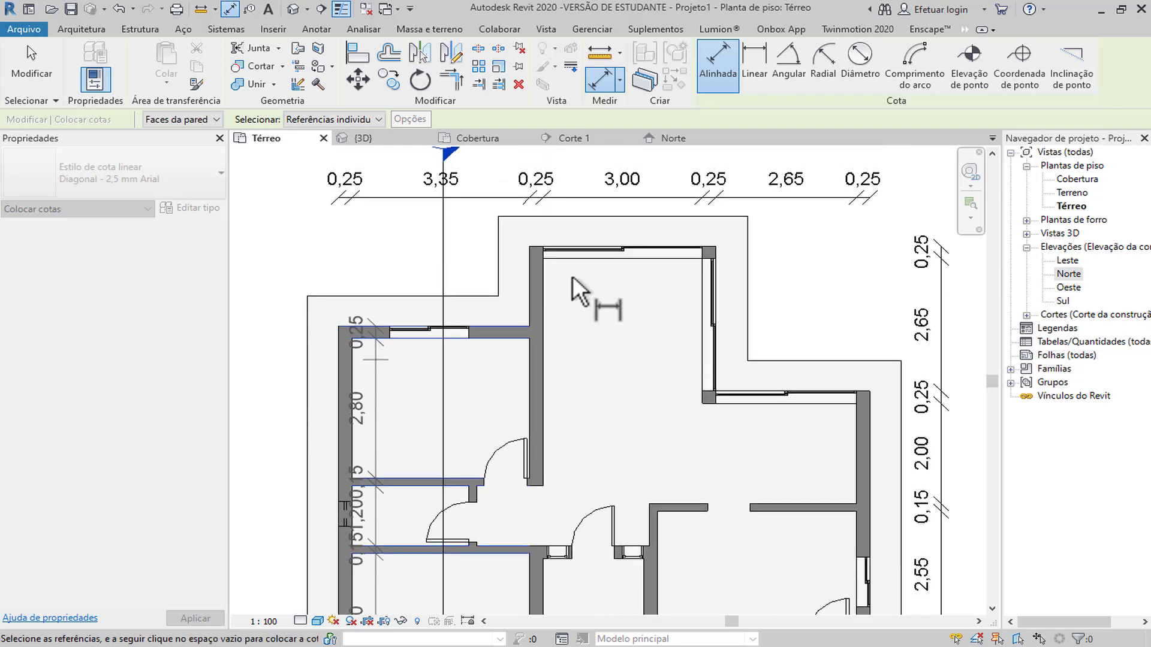
scroll(573, 279, up, 2)
click(586, 255)
click(561, 232)
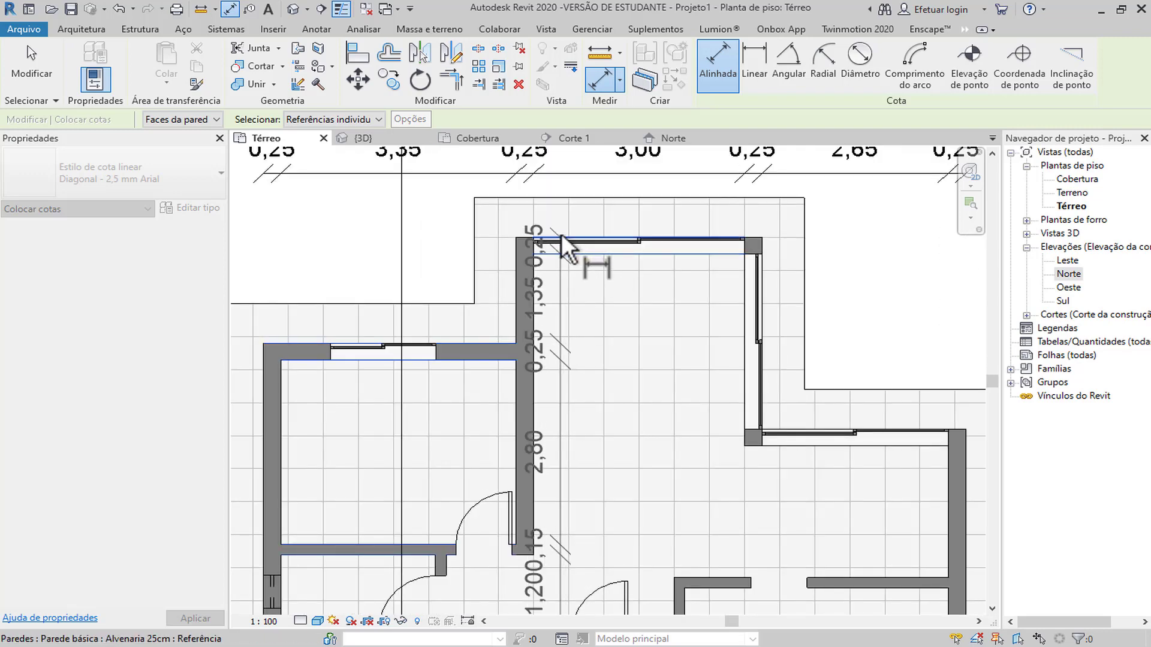
Place the vertical dimension chain outside the house's west wall and finish dimensioning.
scroll(493, 245, down, 2)
scroll(339, 319, down, 1)
middle_drag(339, 320, 363, 284)
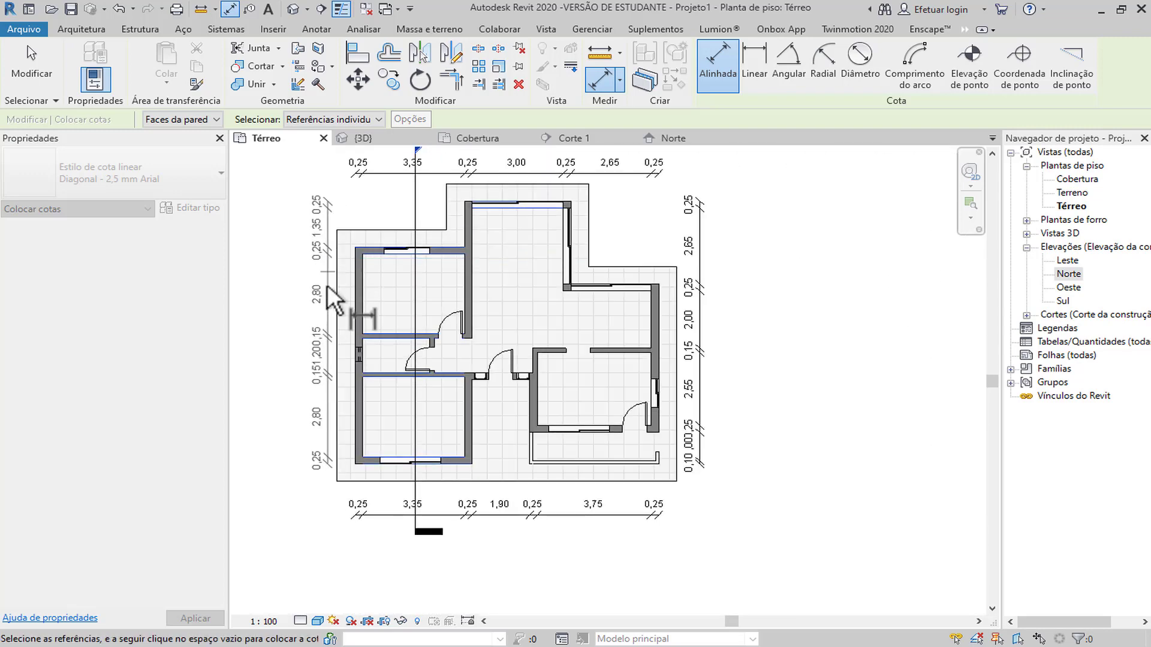
click(323, 289)
middle_drag(493, 276, 496, 287)
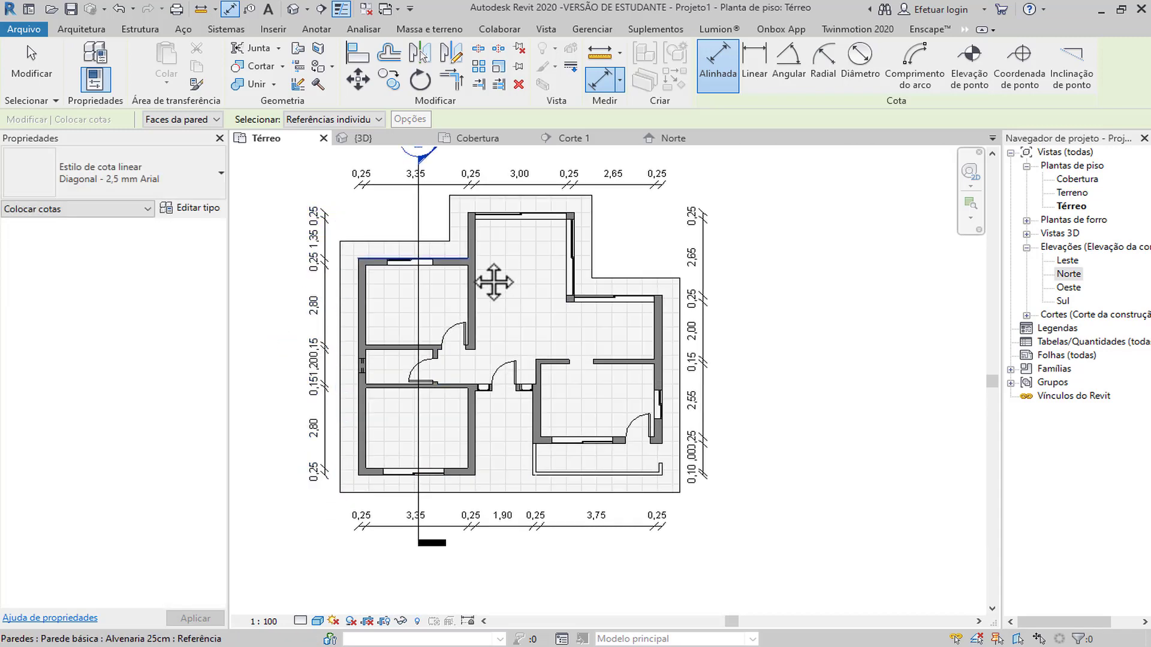
key(Escape)
key(Escape)
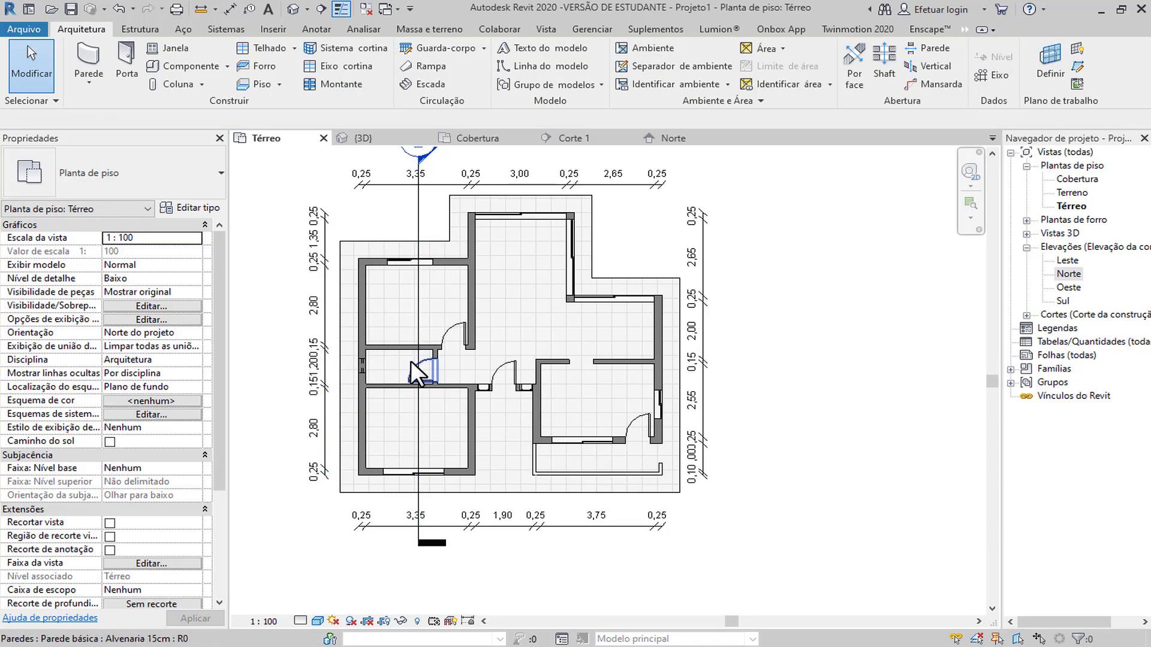
Place an M_RPC Árvore - Caduca tree of type Bordo japonês - 3,0 metros outside the house's northeast corner.
click(186, 66)
click(164, 174)
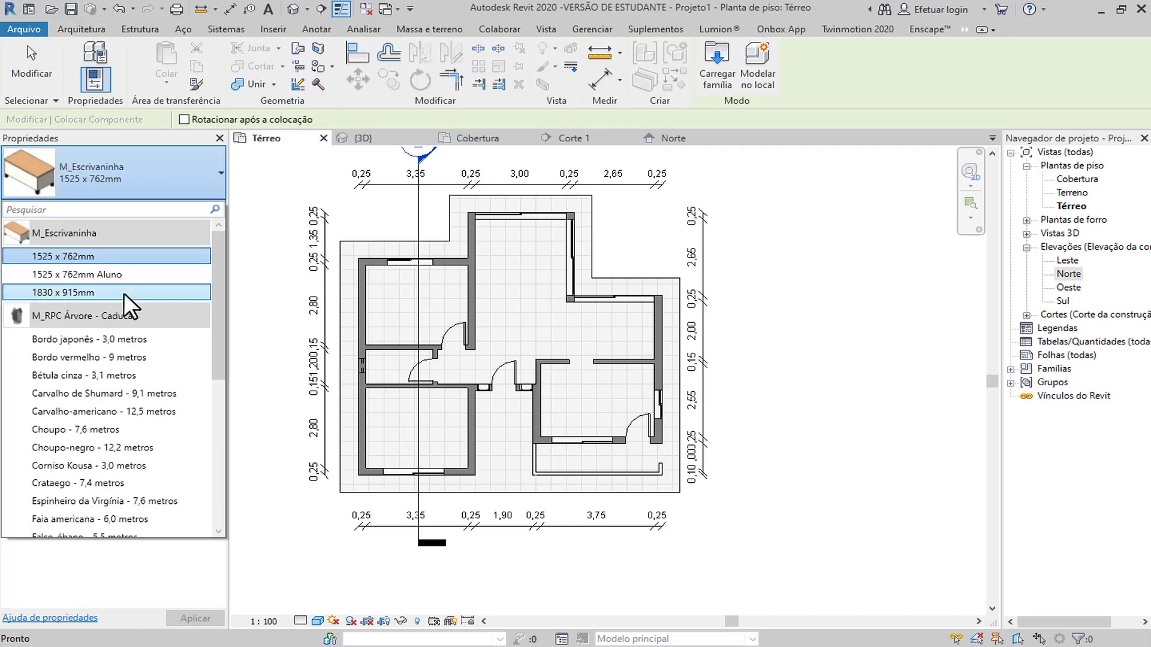
scroll(123, 292, down, 5)
scroll(80, 445, up, 5)
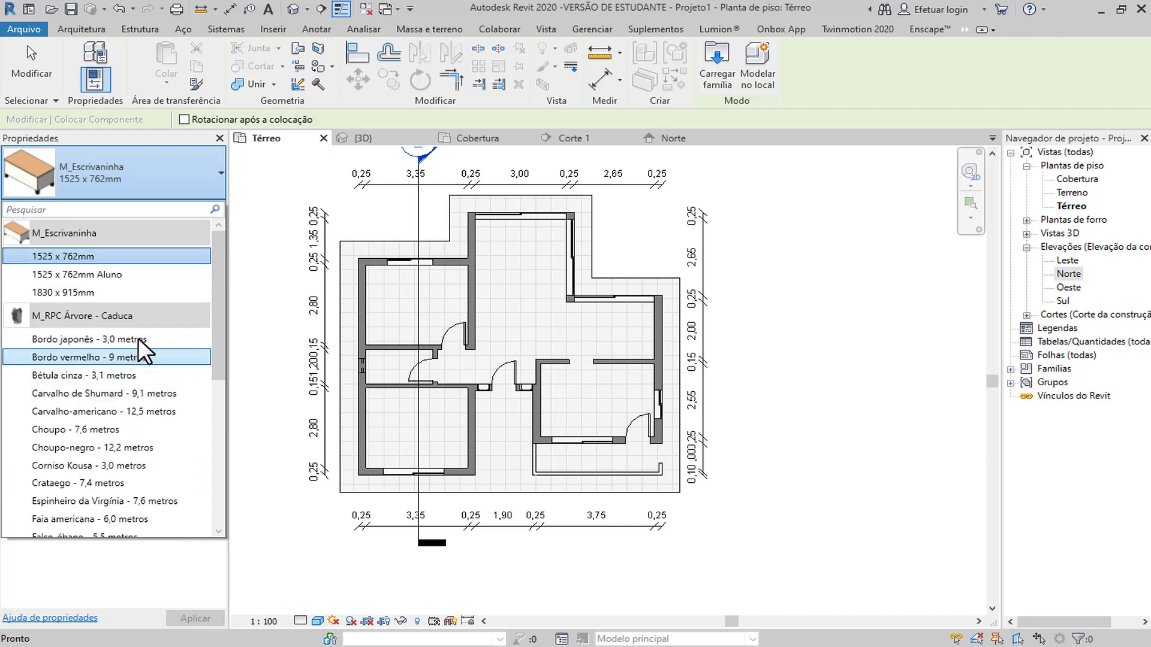
click(138, 339)
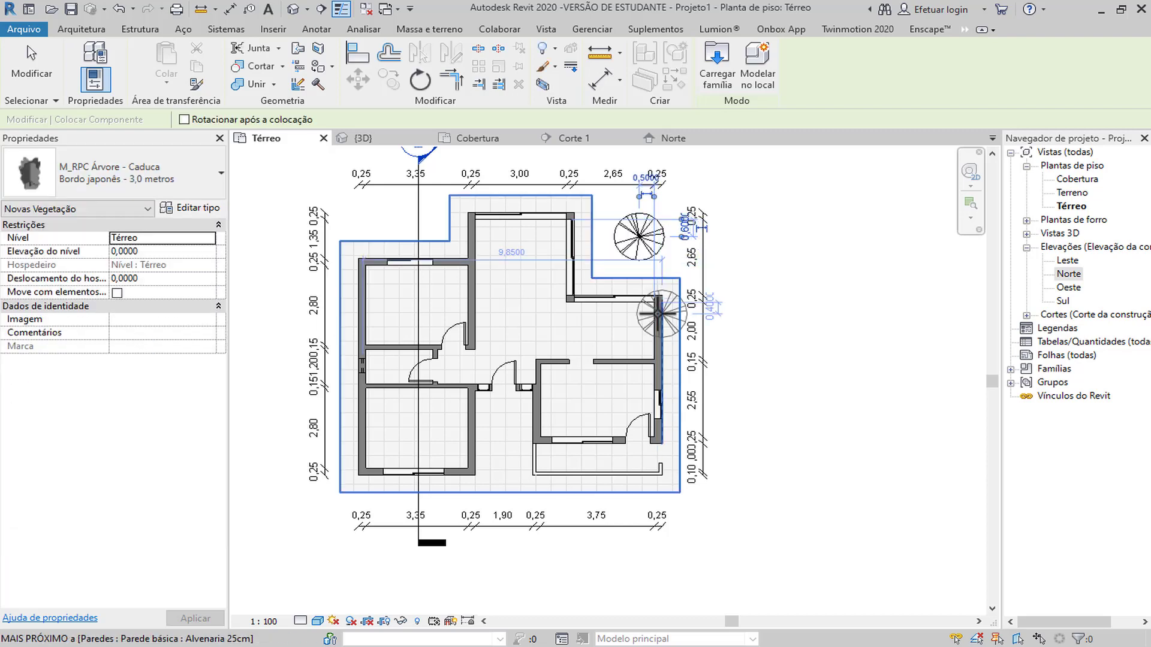
click(109, 166)
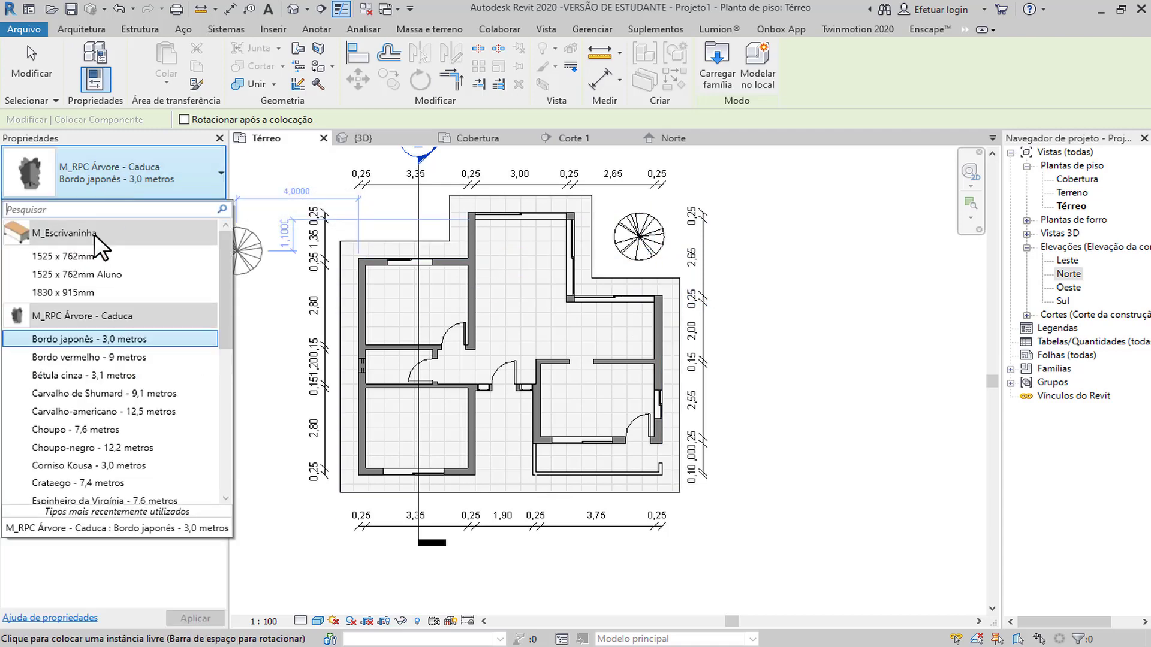
scroll(96, 282, down, 5)
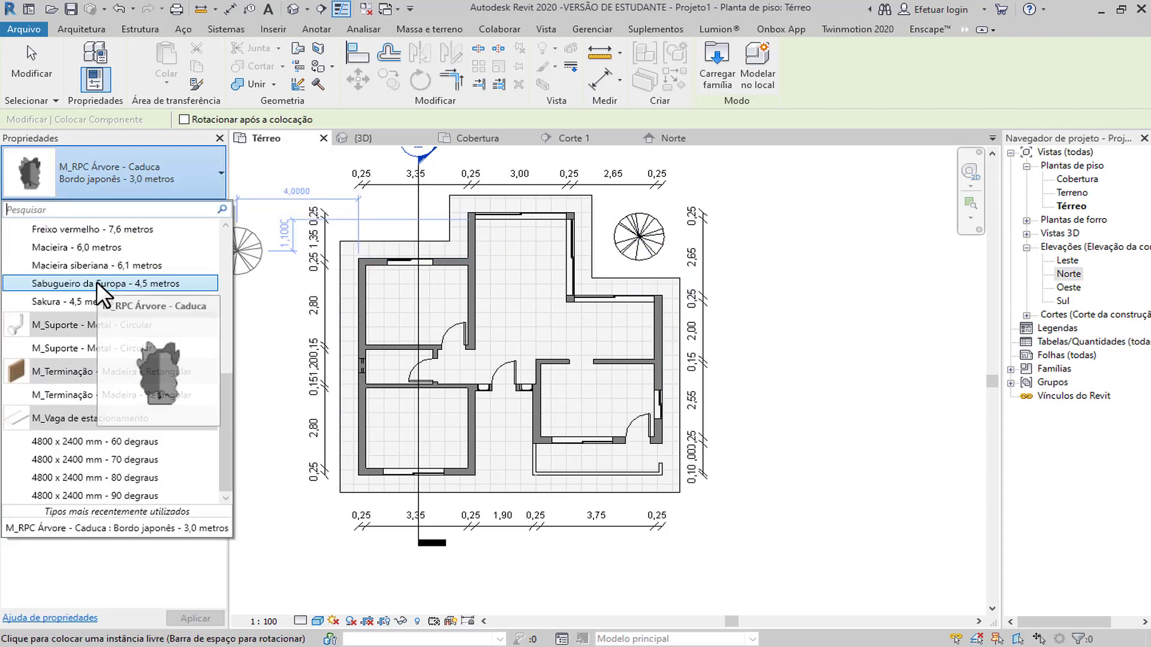
click(221, 173)
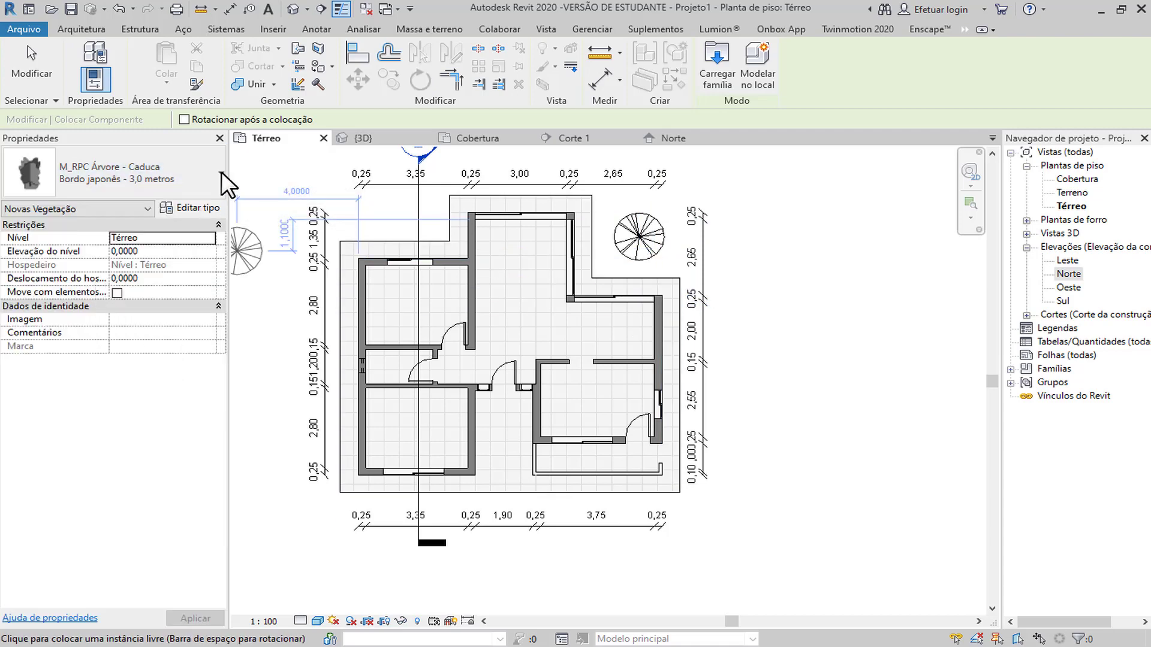
click(724, 56)
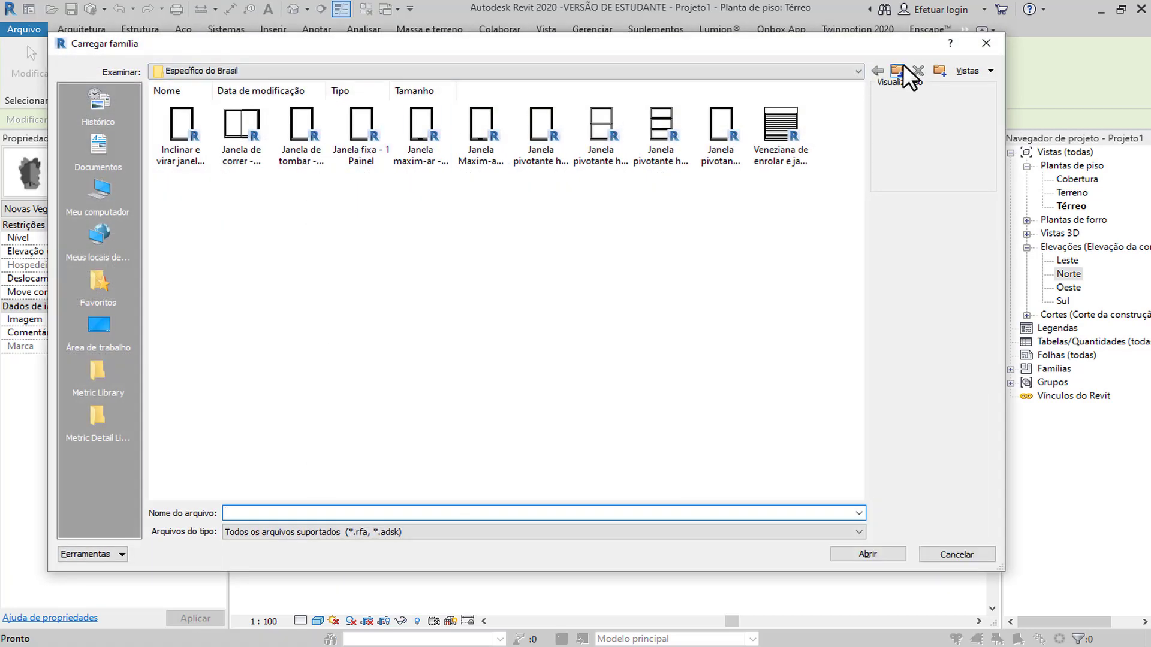
click(899, 67)
key(Escape)
key(Escape)
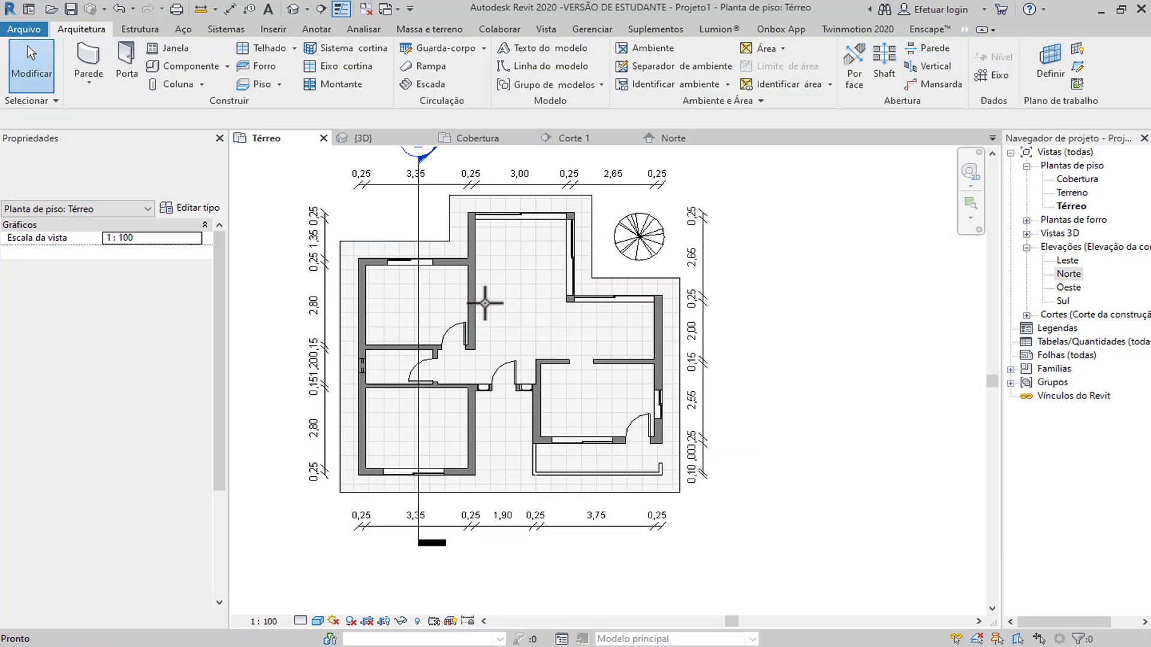
scroll(807, 301, down, 2)
middle_drag(804, 329, 773, 338)
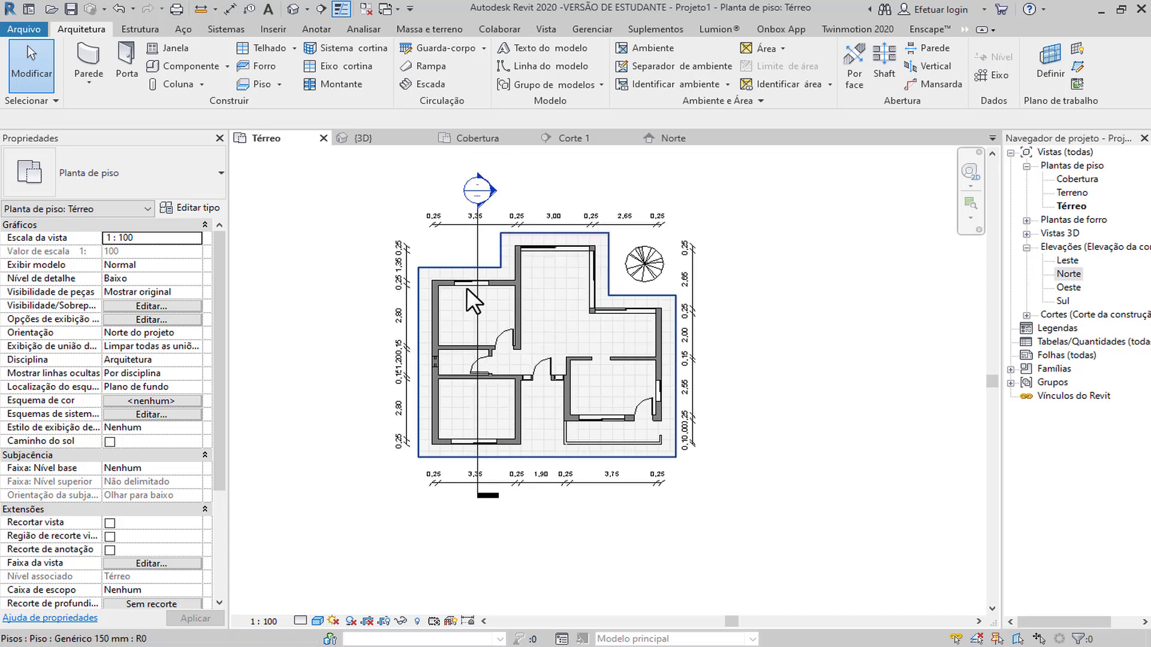
click(475, 243)
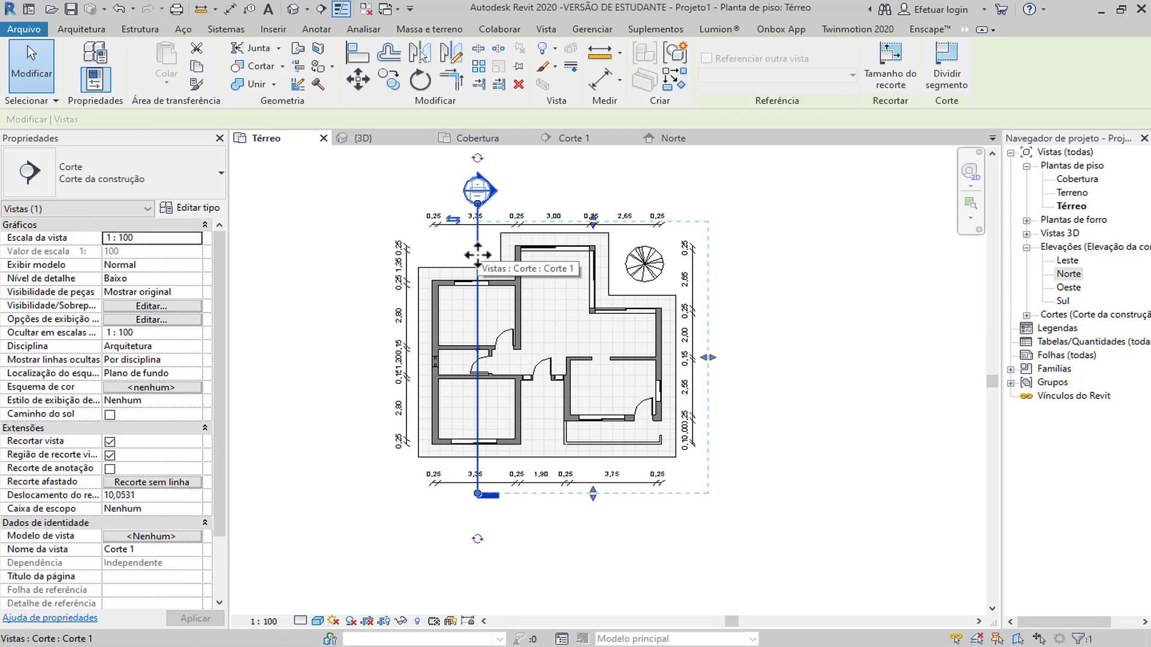
right_click(477, 255)
click(843, 314)
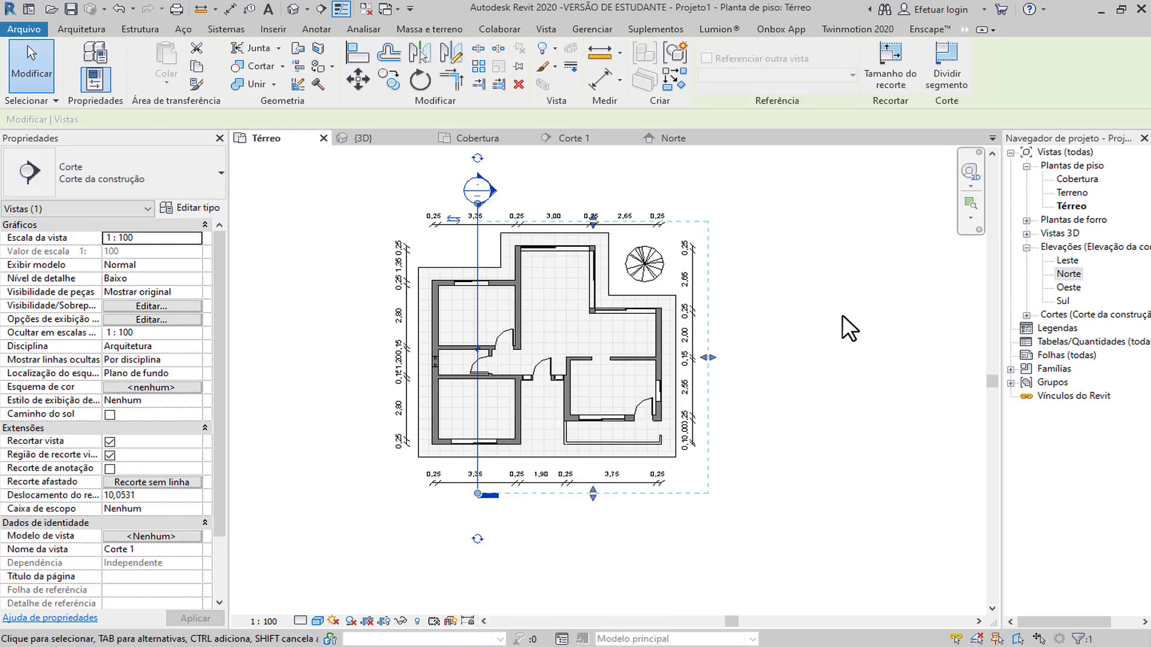
middle_drag(840, 498, 809, 503)
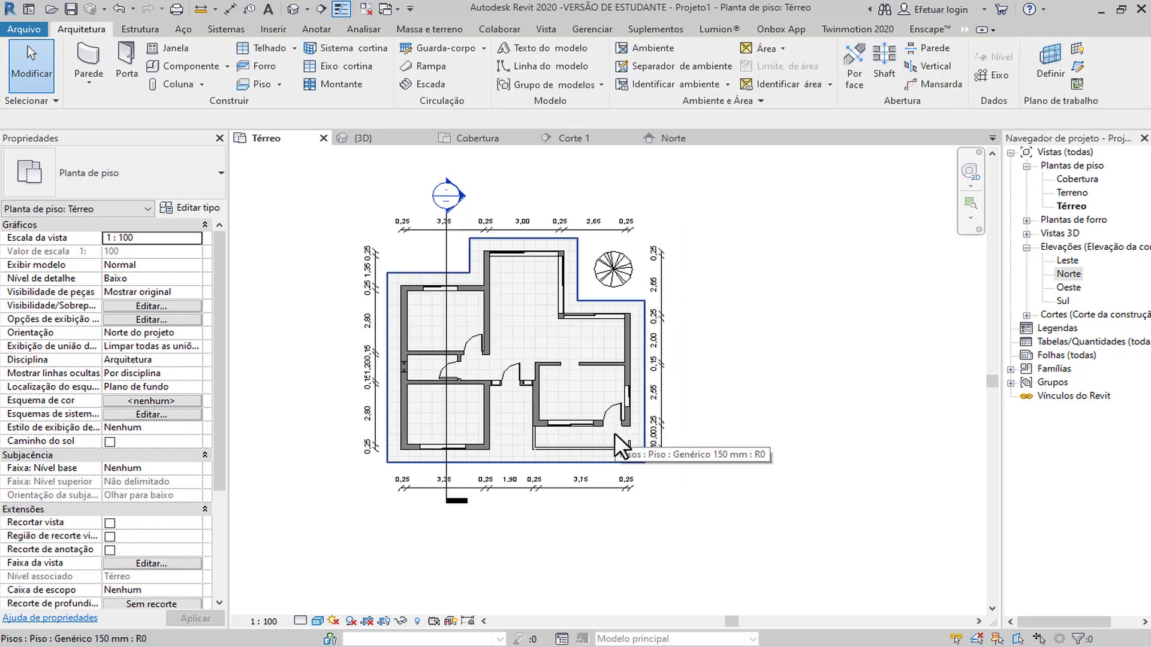
Start a new sheet for the project and open the loading of an additional title block family.
click(1056, 354)
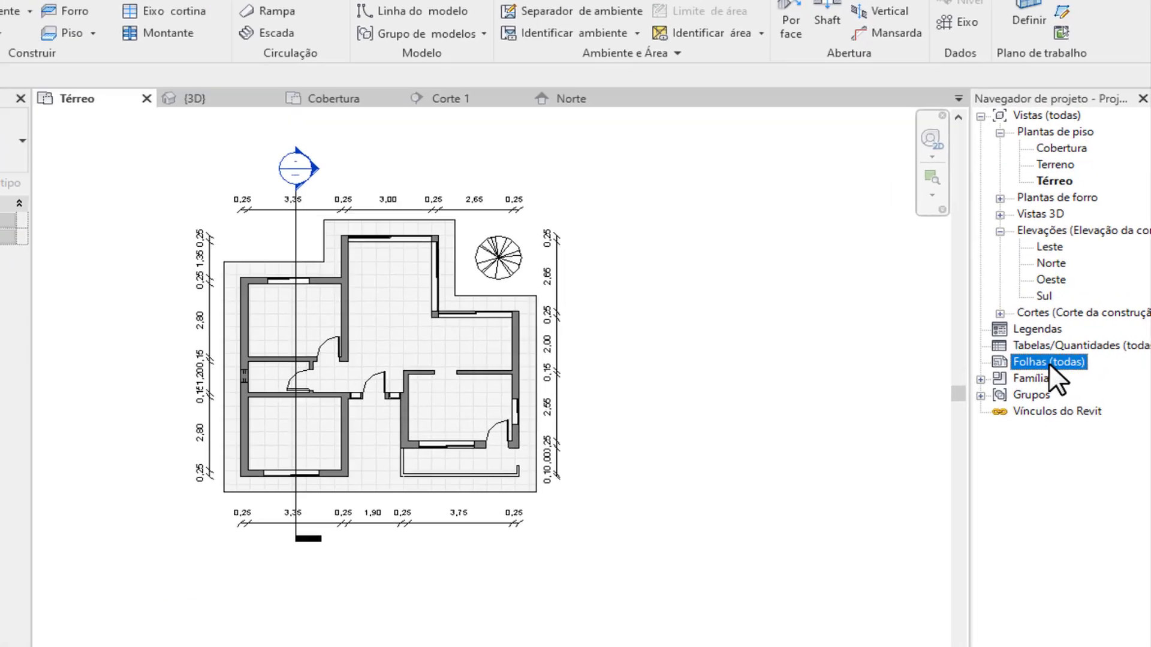
right_click(1066, 354)
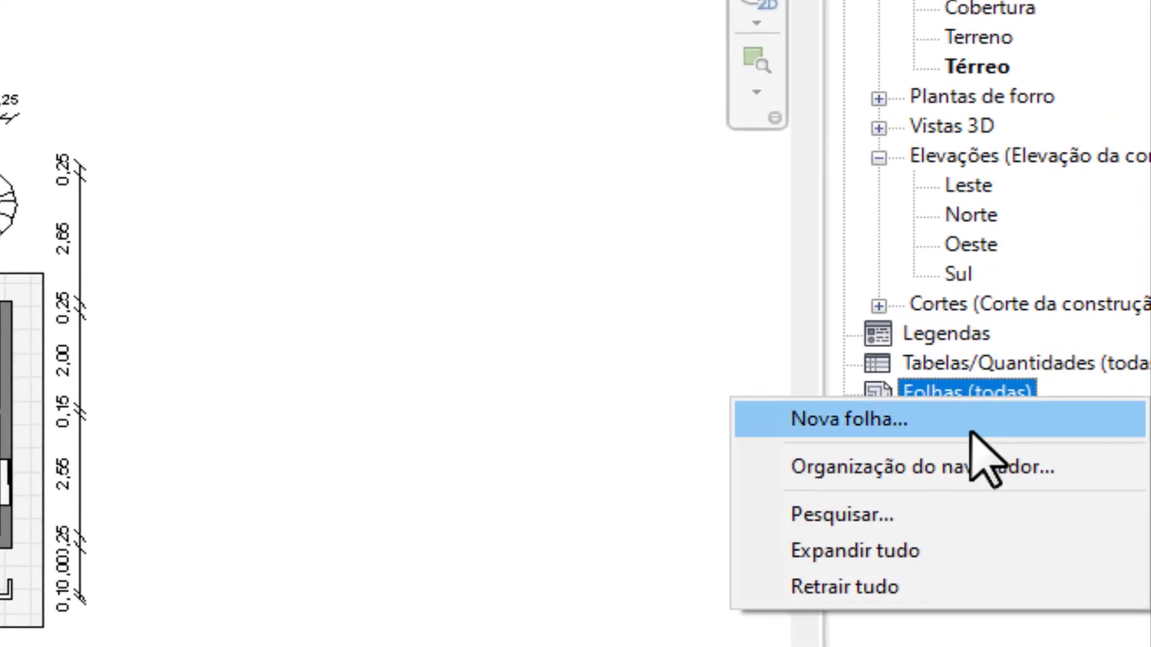
click(971, 431)
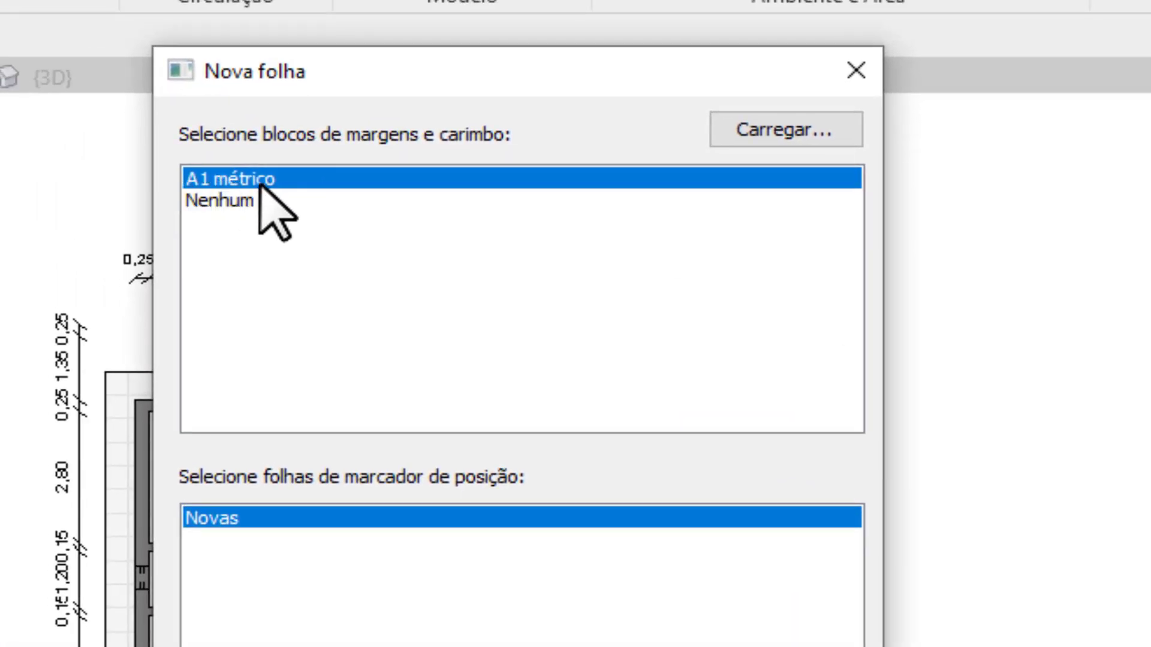
click(766, 123)
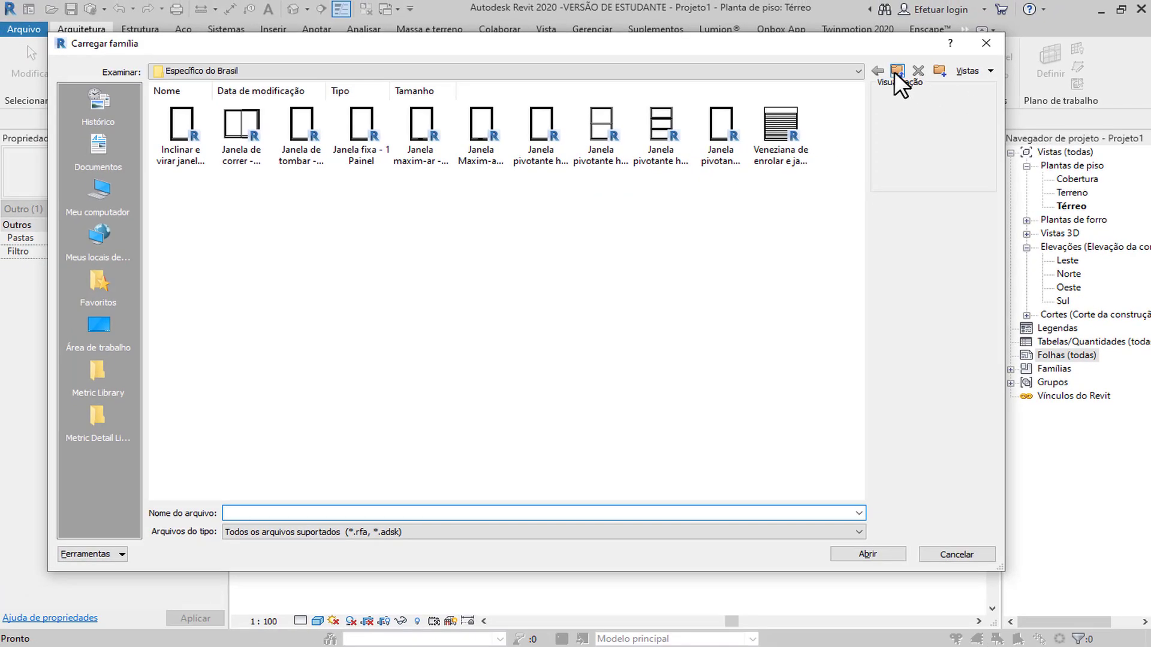
Browse the computer's Documents to the pranchas abnt folder of title block families inside the internship folder.
click(897, 70)
click(897, 71)
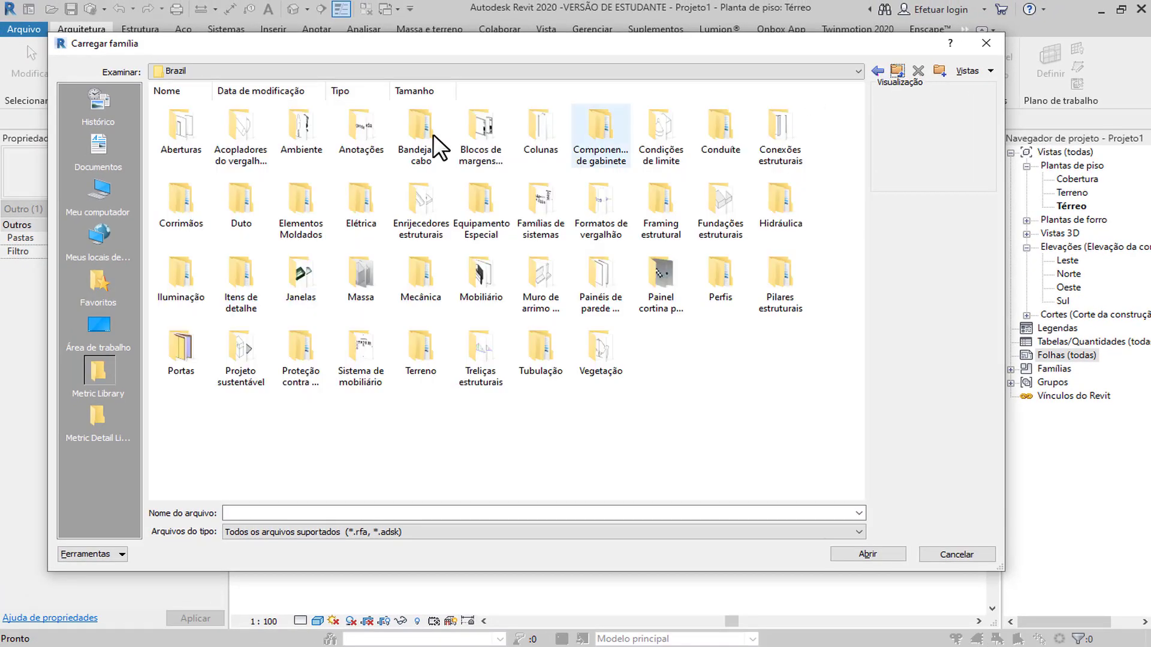
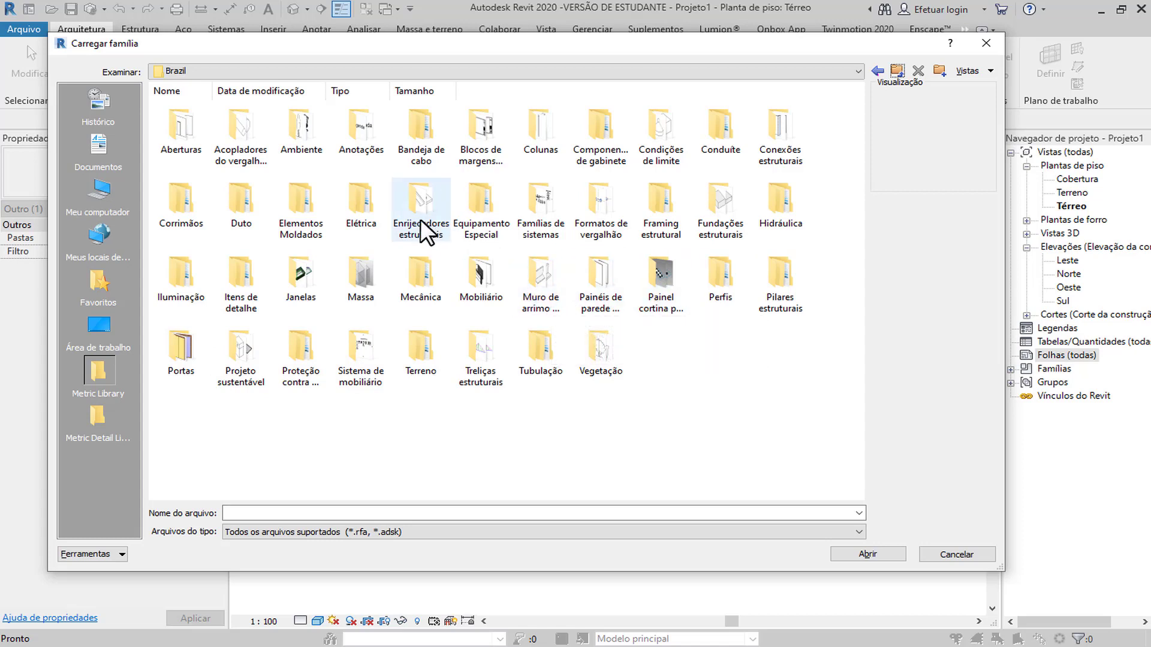
click(99, 192)
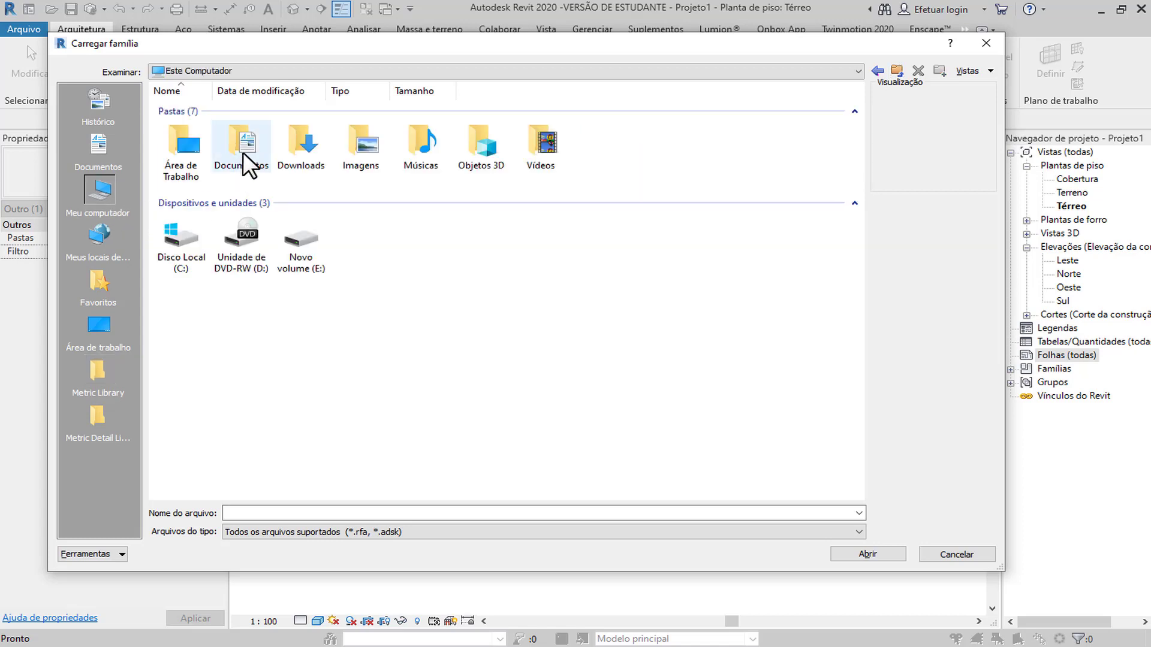
double_click(243, 152)
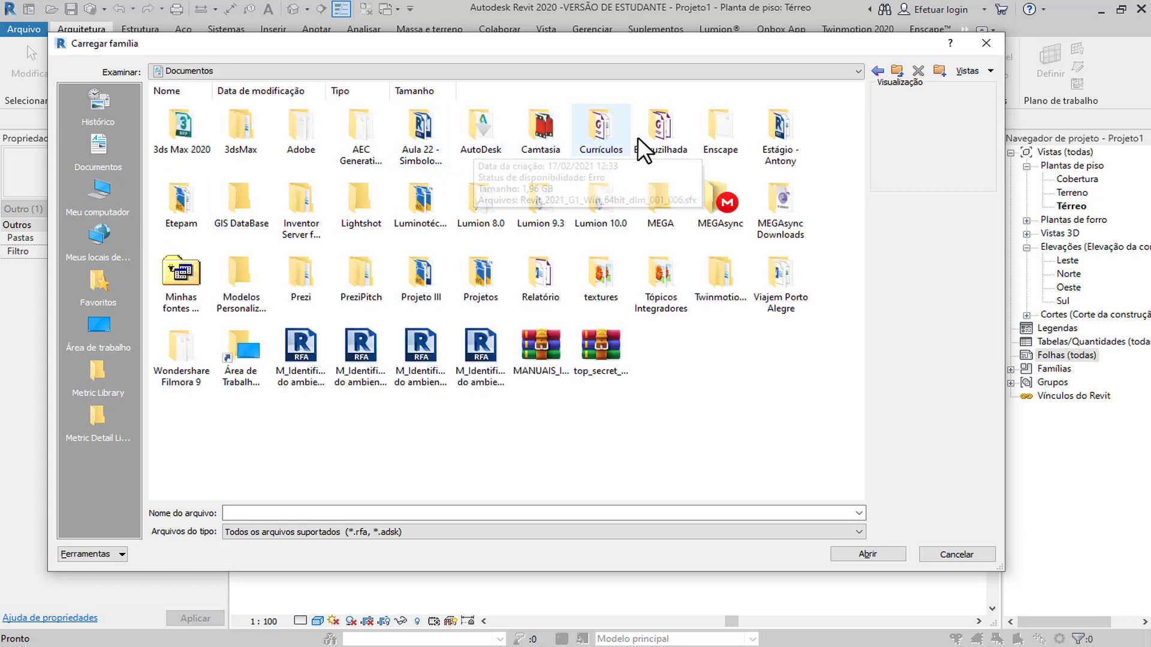
double_click(770, 134)
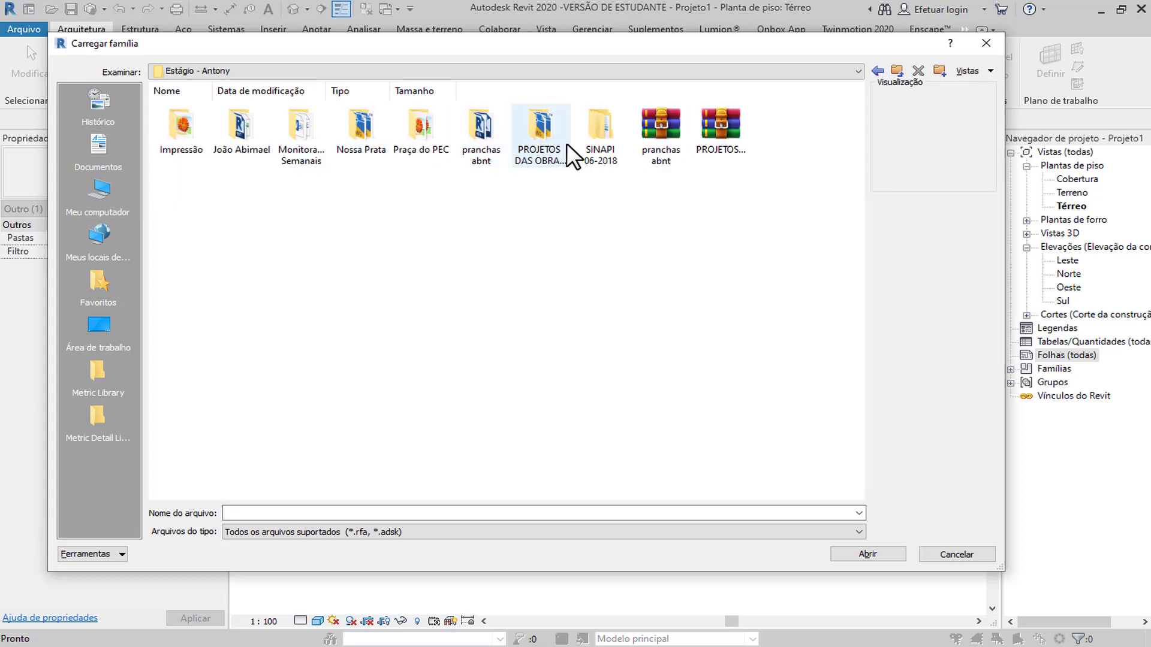
double_click(478, 141)
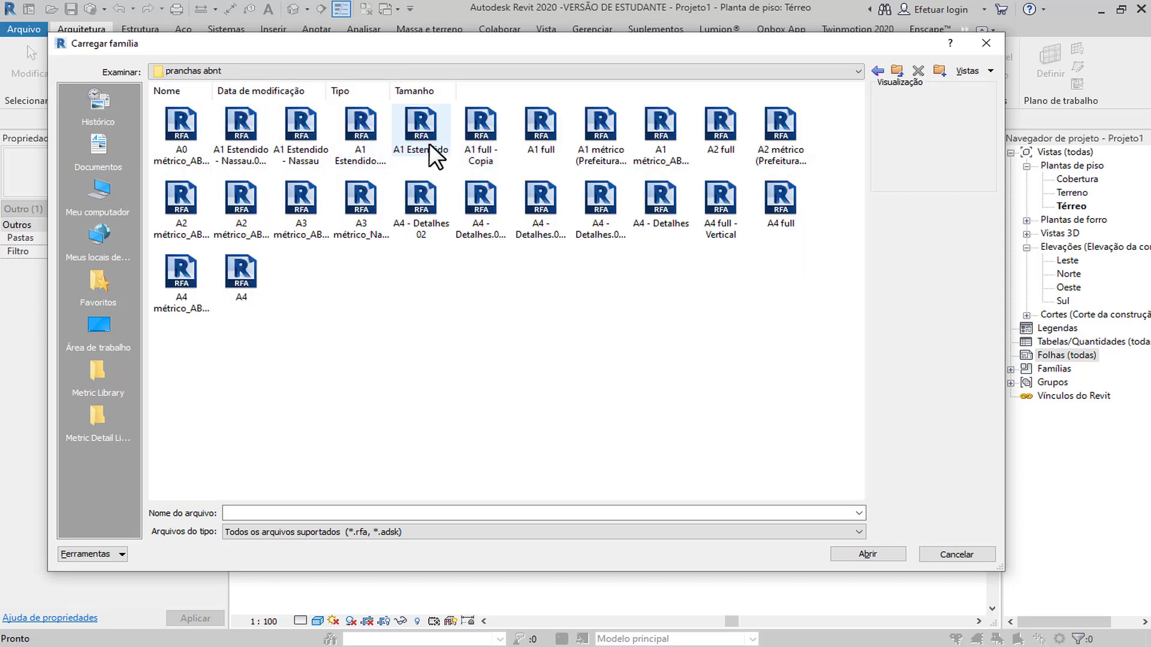
Preview the A1 and A2 title block families in the pranchas abnt folder to compare their layouts.
click(367, 157)
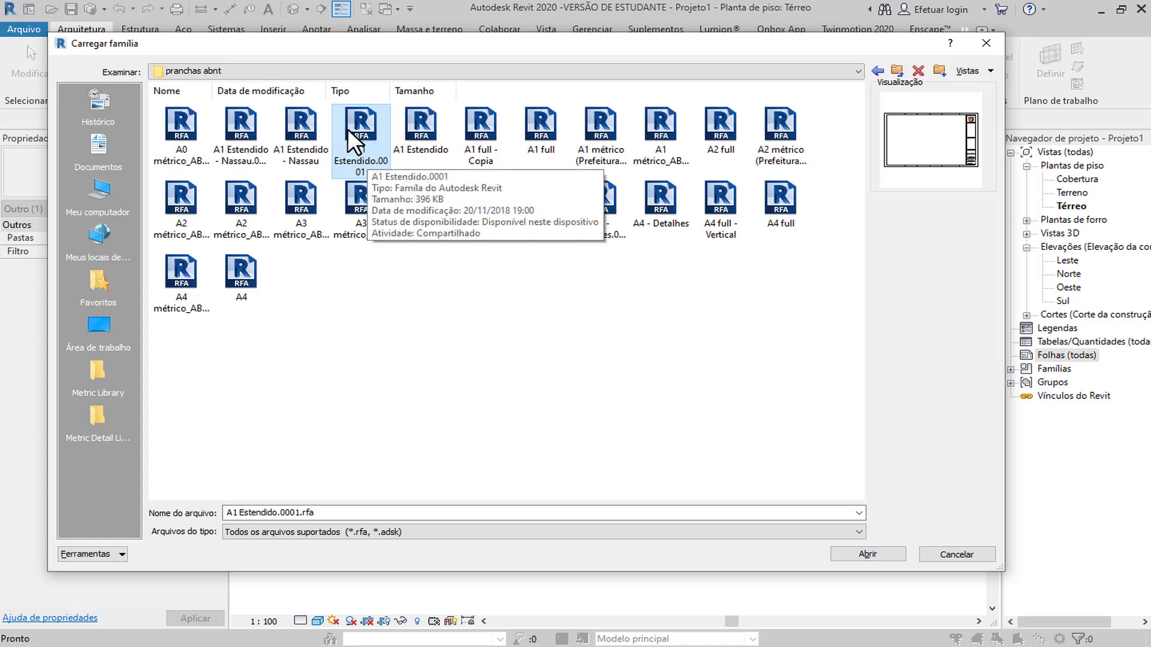
click(282, 131)
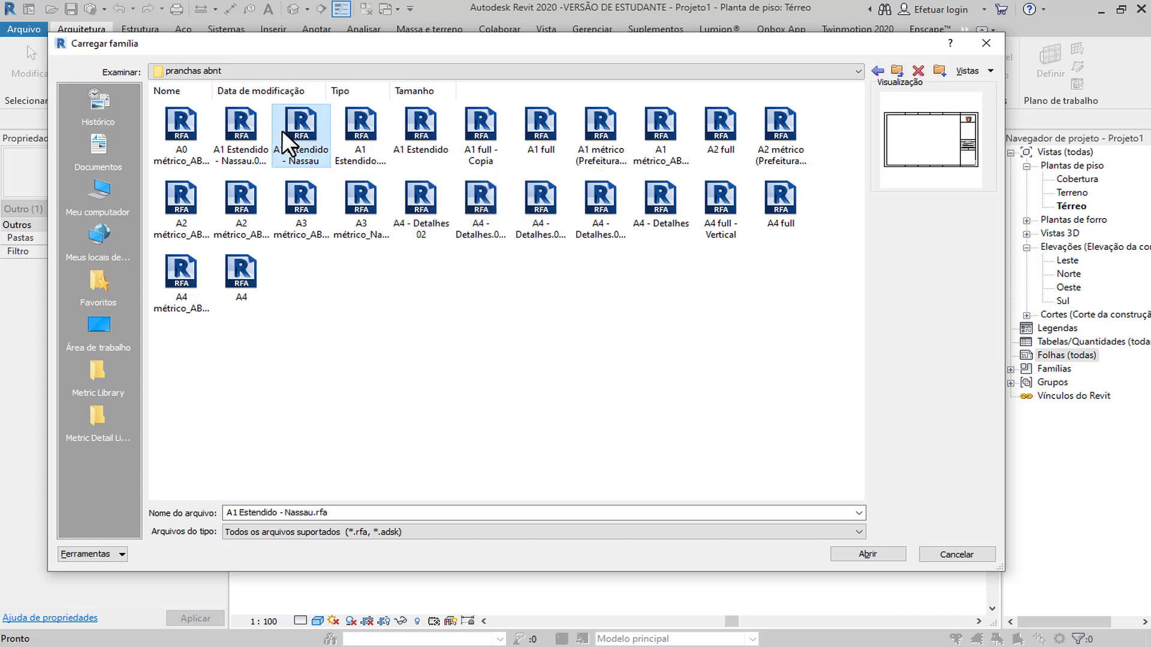
click(419, 121)
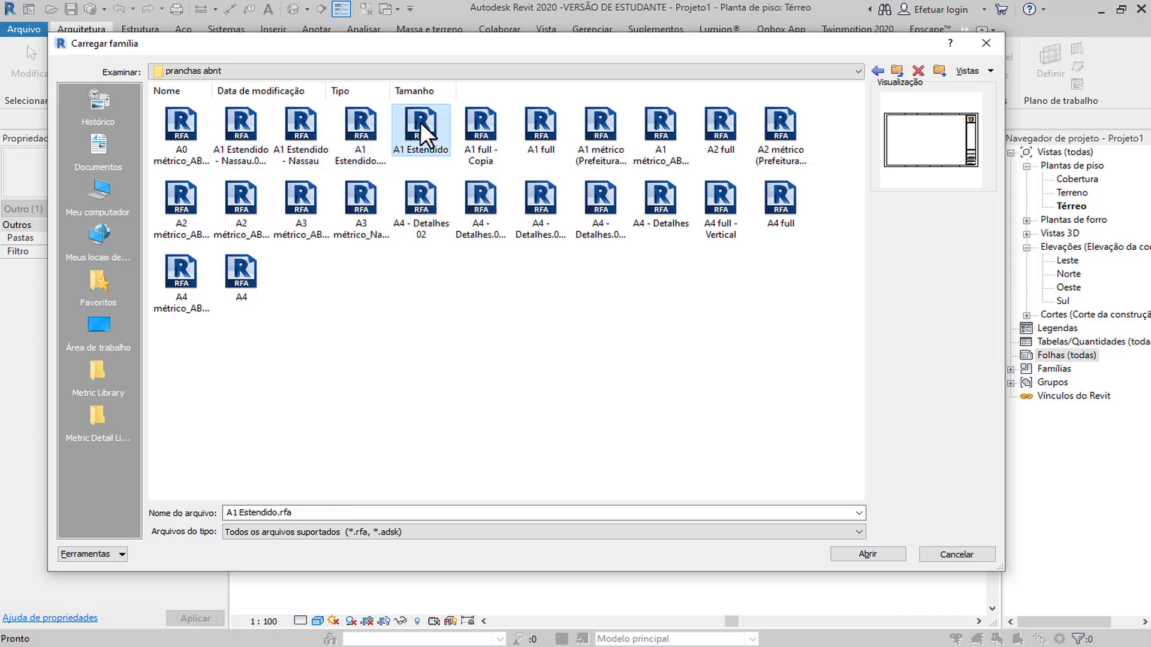
click(540, 123)
click(481, 128)
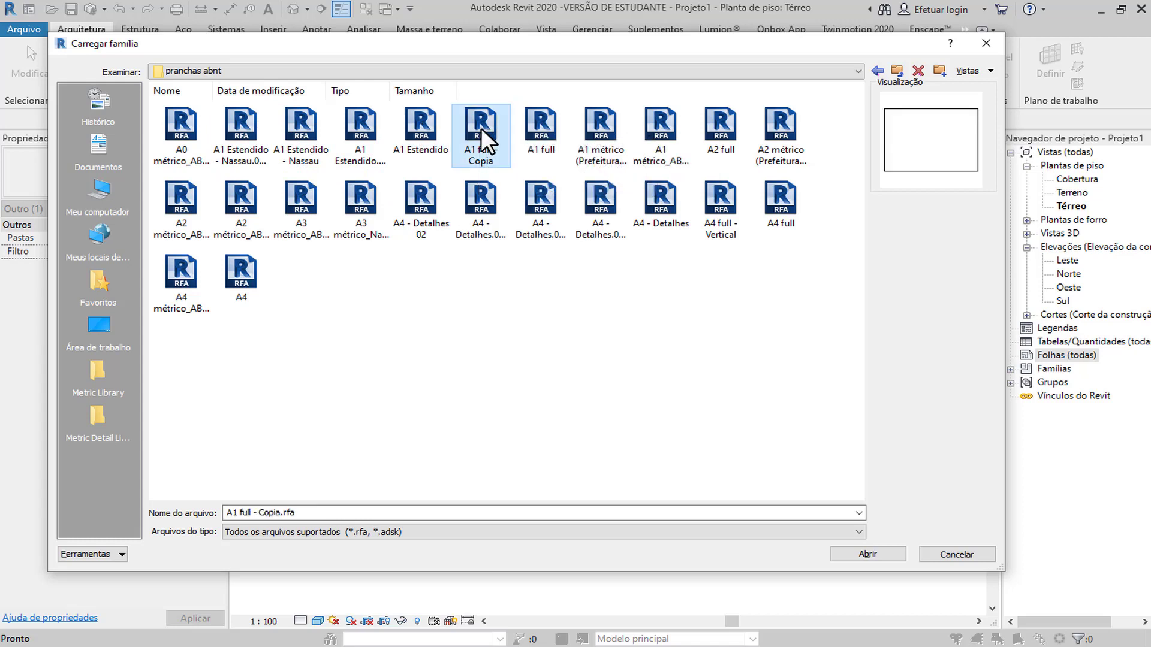
click(613, 141)
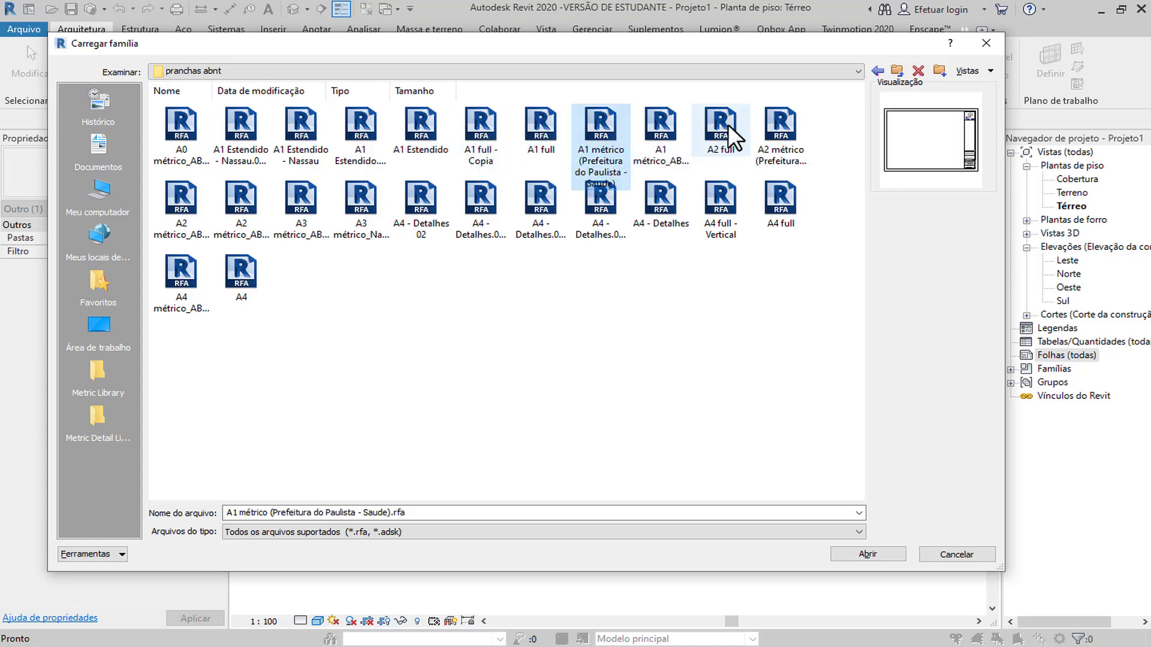
click(652, 131)
click(770, 133)
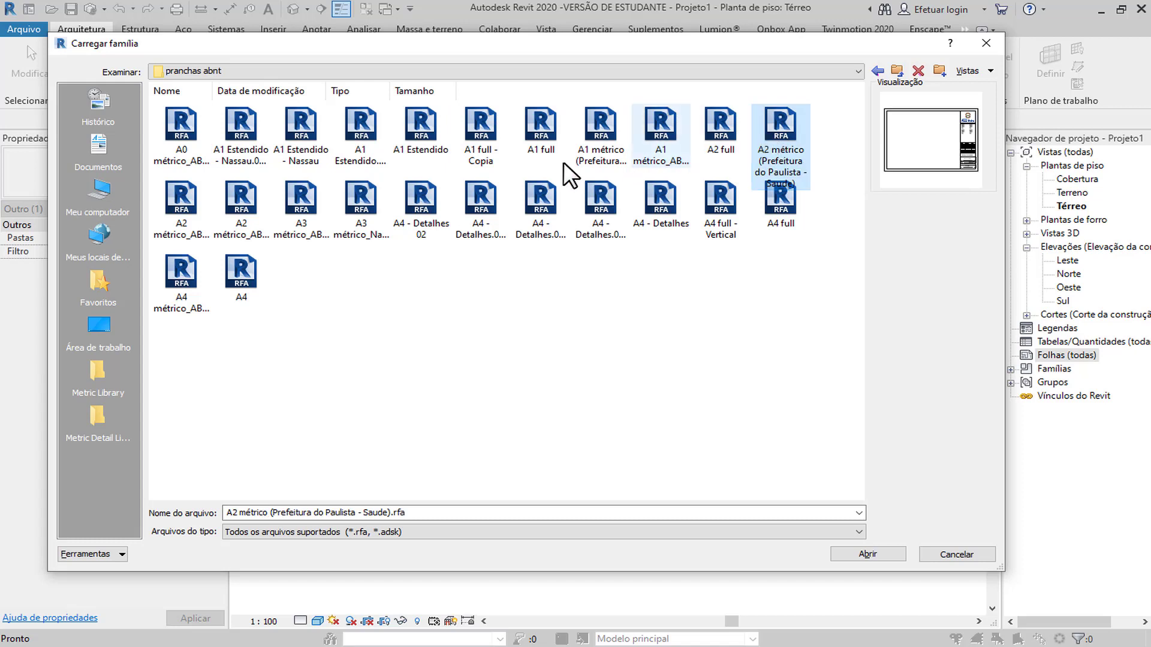
click(196, 204)
click(235, 207)
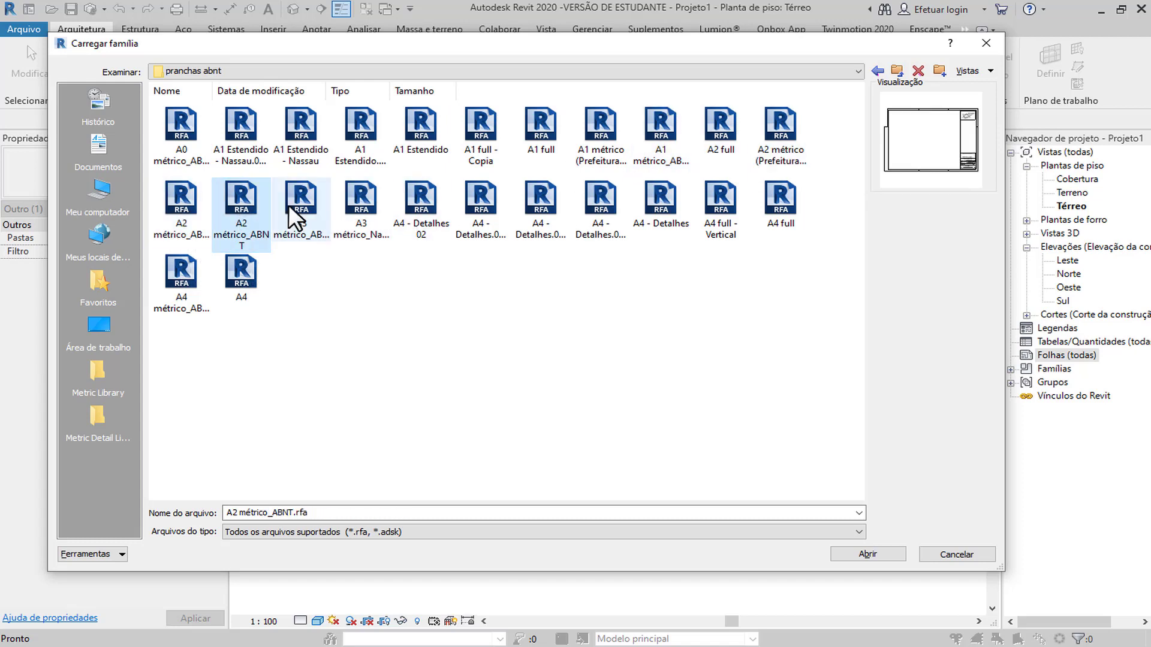
Load the A2 métrico_ABNT.0001 title block and create the new sheet with it.
click(185, 200)
double_click(185, 201)
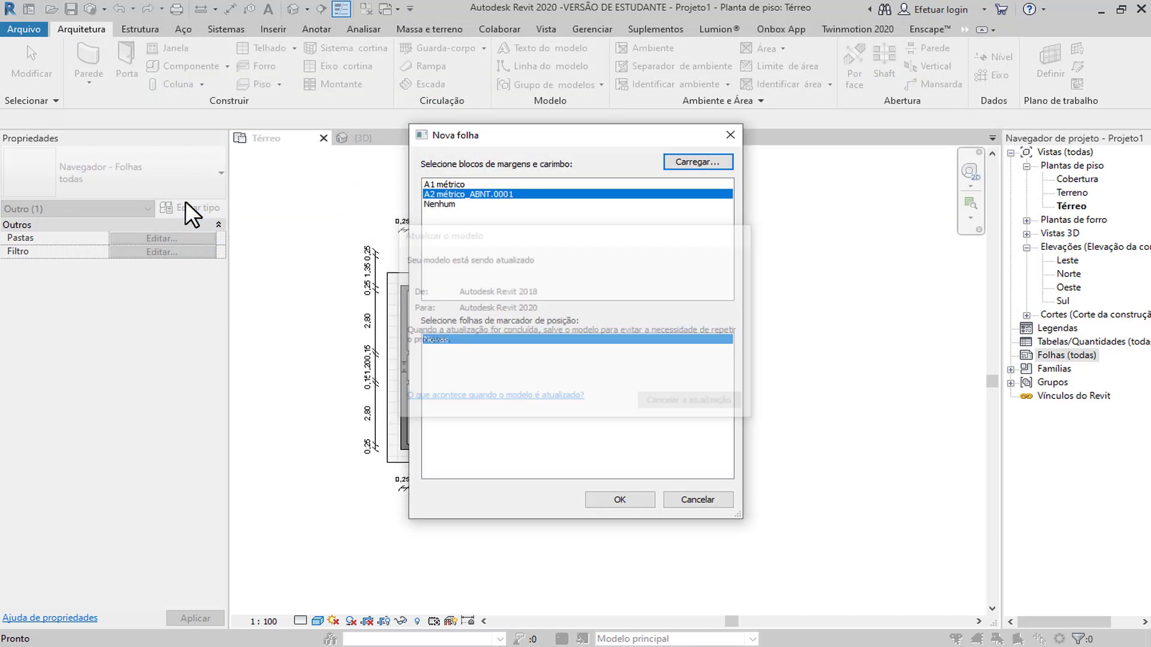
click(618, 500)
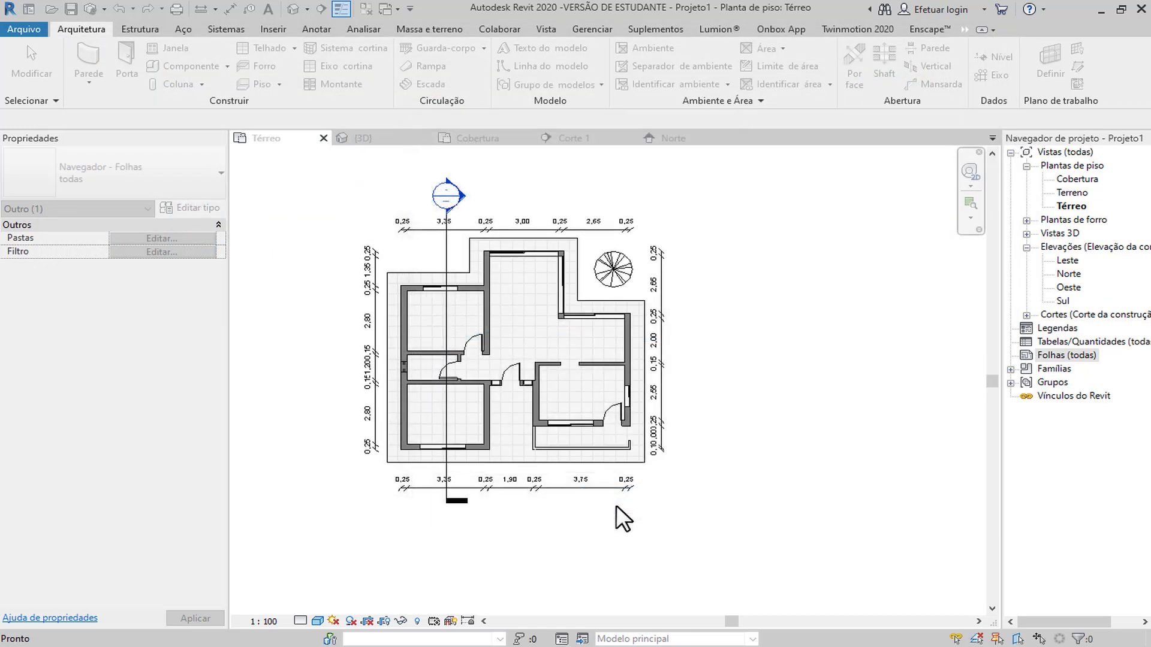
scroll(725, 425, down, 1)
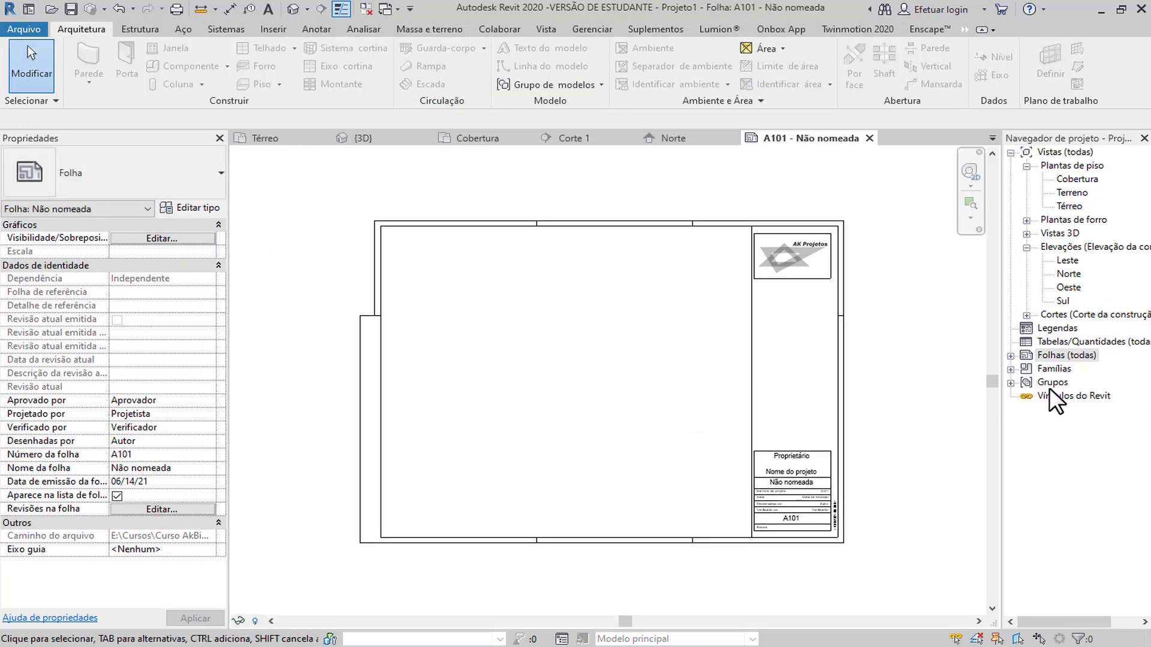
click(664, 223)
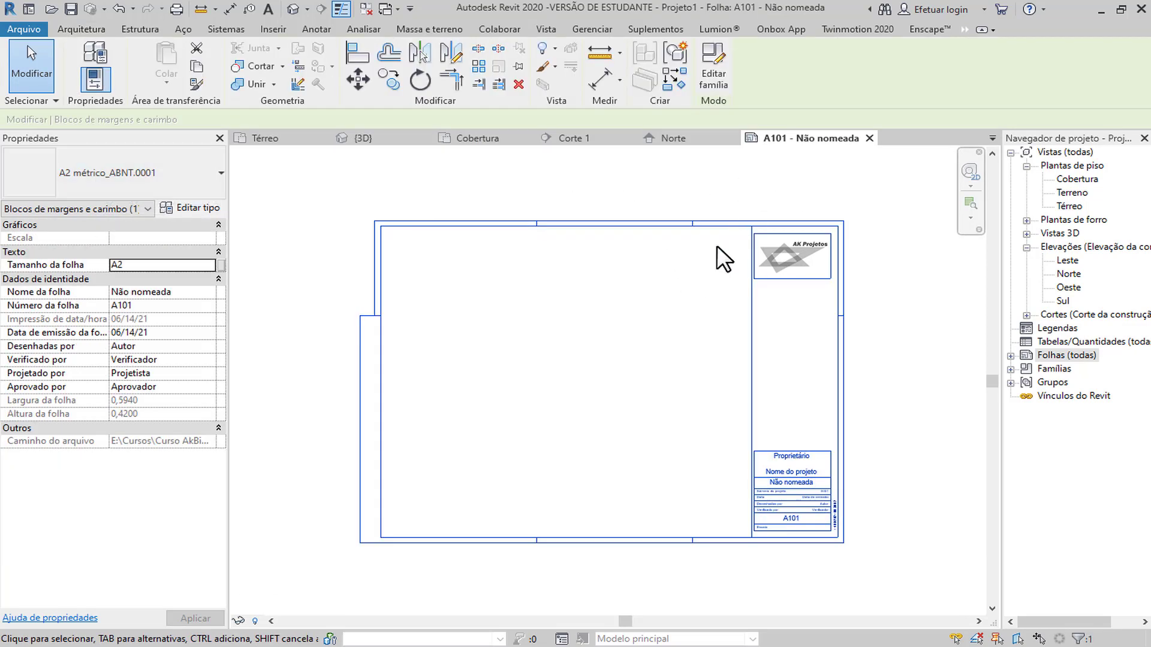
key(Escape)
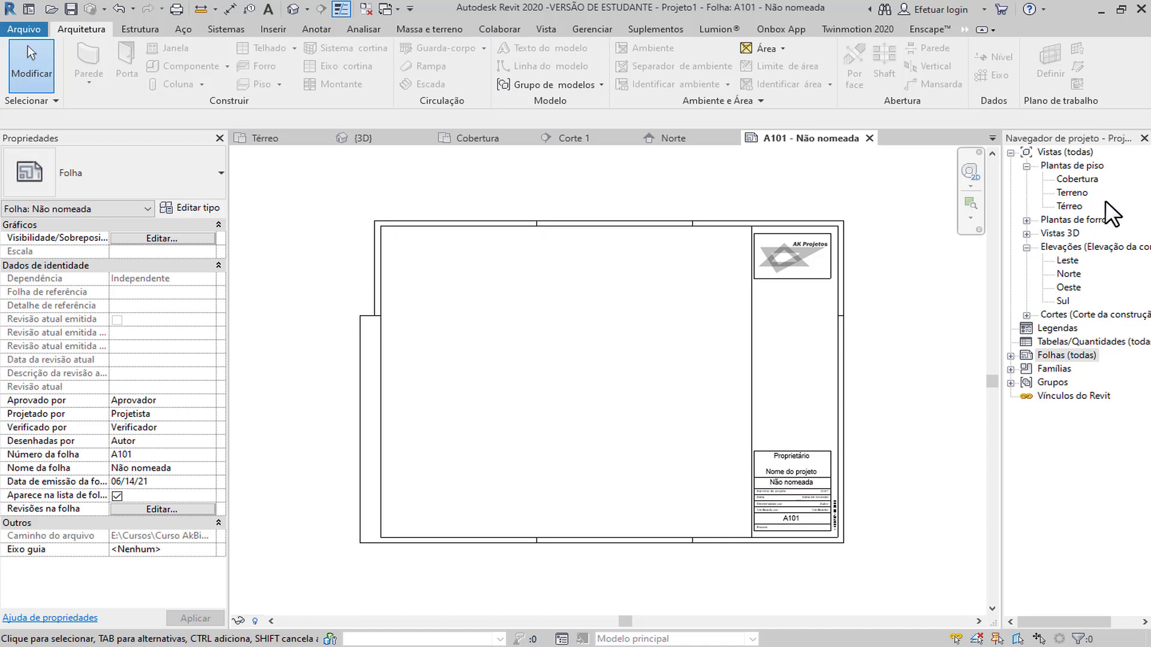
Place the Térreo floor plan view on sheet A101 with the house near the middle of the drawing area.
click(1070, 204)
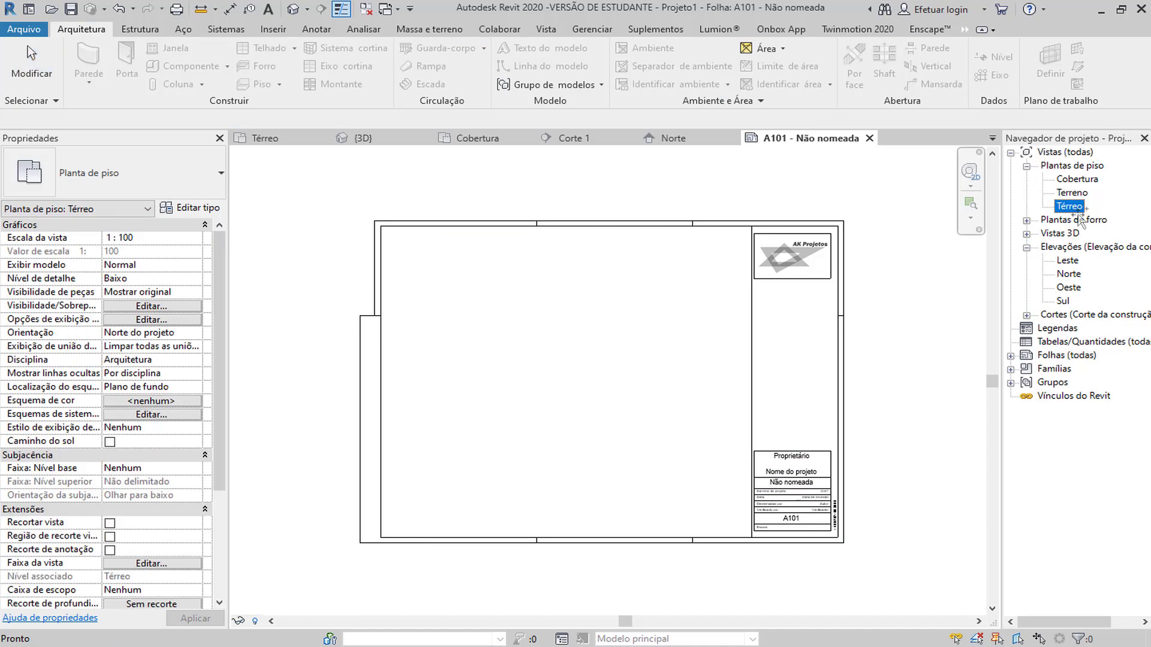
drag(1069, 205, 593, 384)
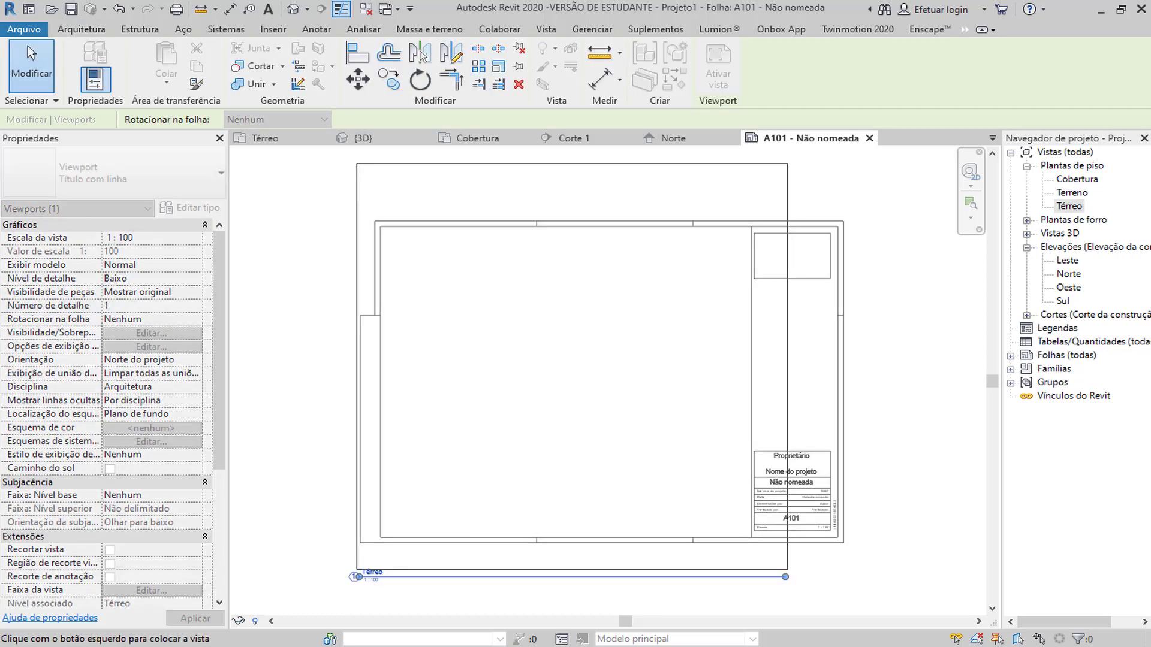
click(581, 376)
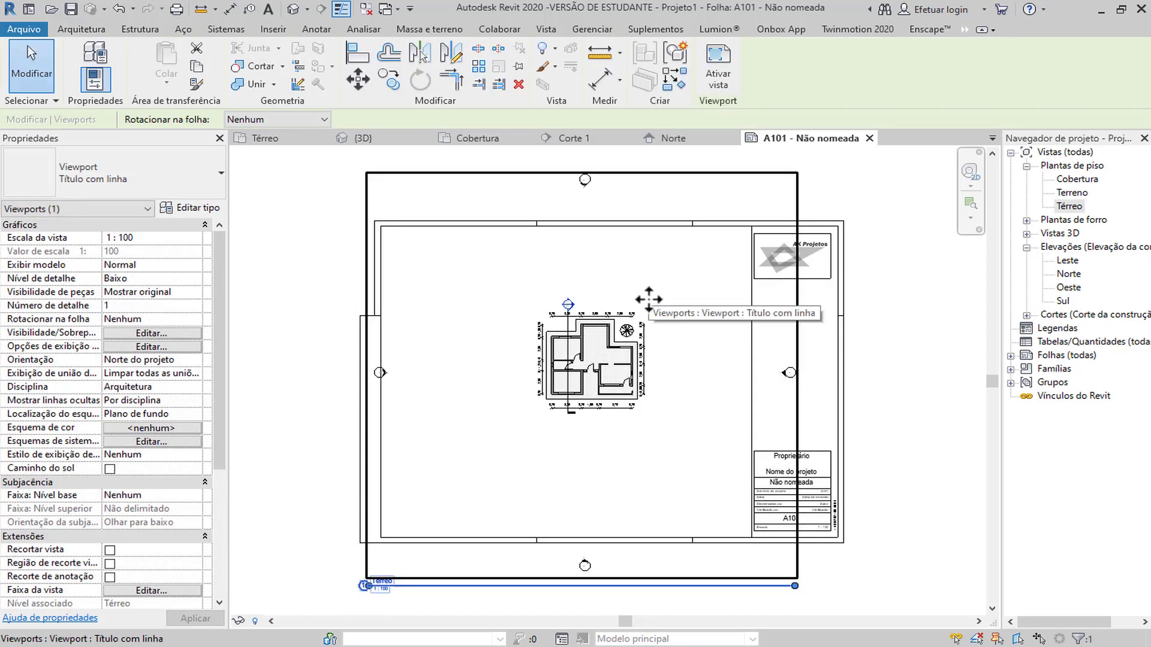
key(Escape)
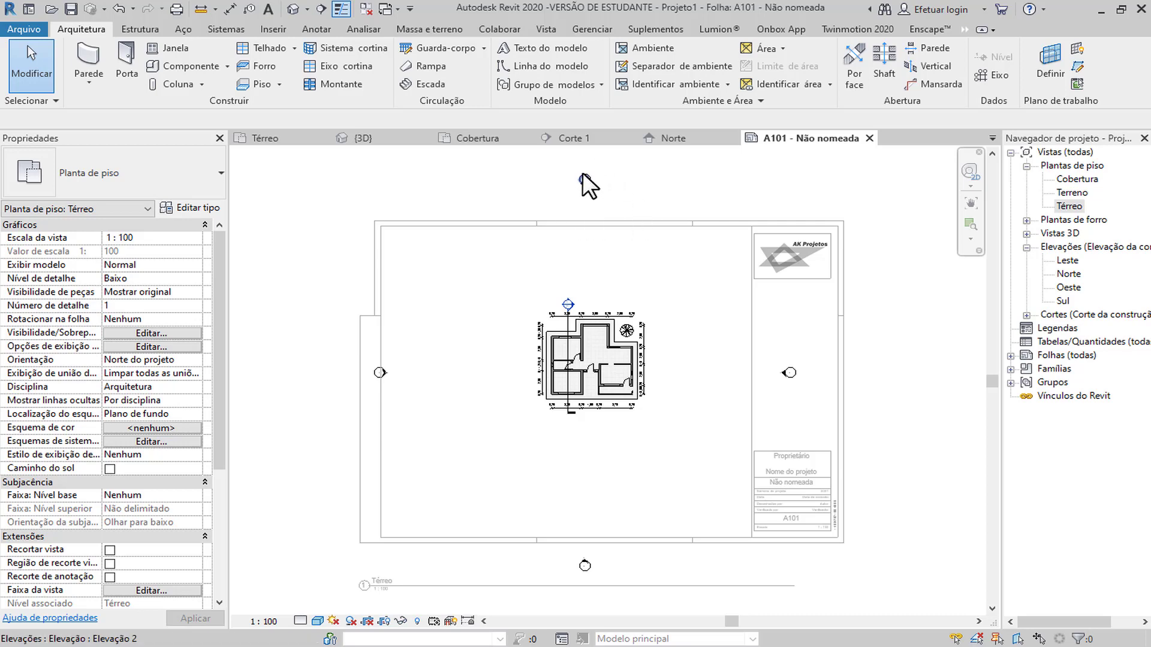
In the activated Térreo viewport, move the elevation markers north and south of the house close to the plan, inside the sheet frame.
click(583, 179)
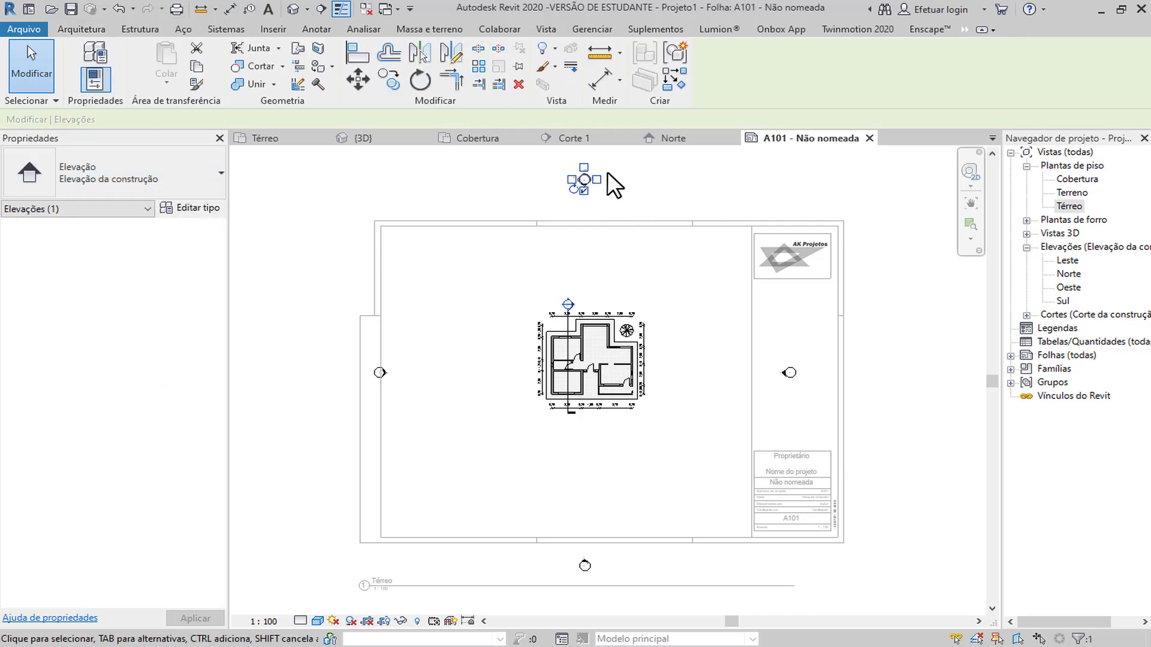
drag(590, 175, 596, 276)
drag(588, 562, 609, 462)
click(609, 544)
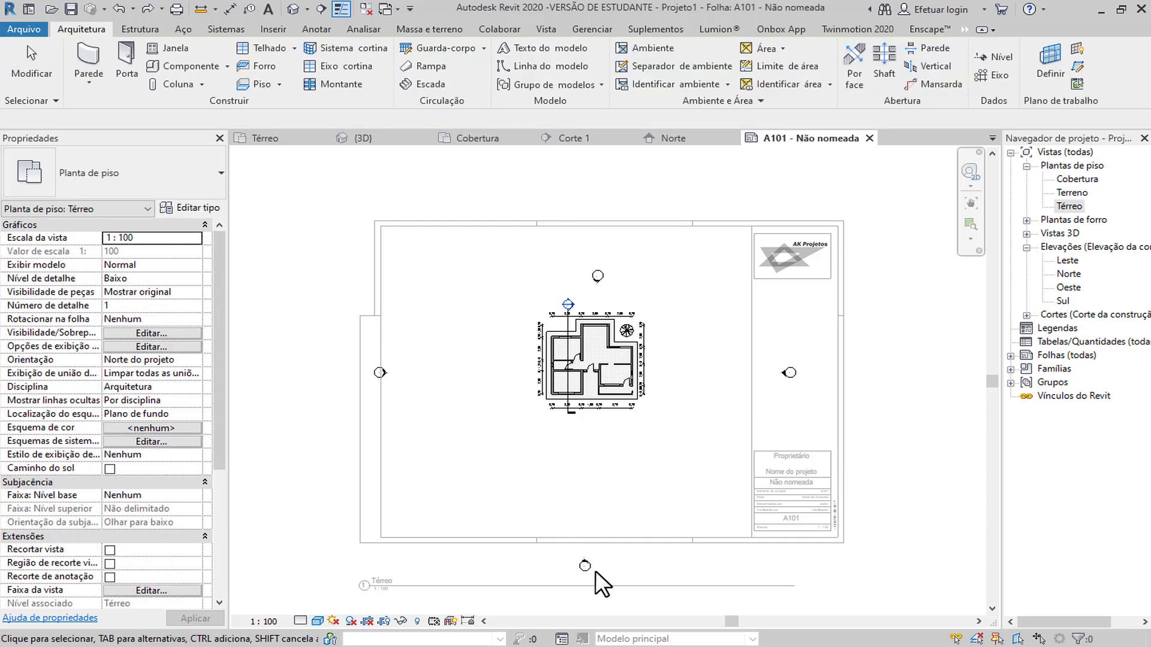
click(588, 570)
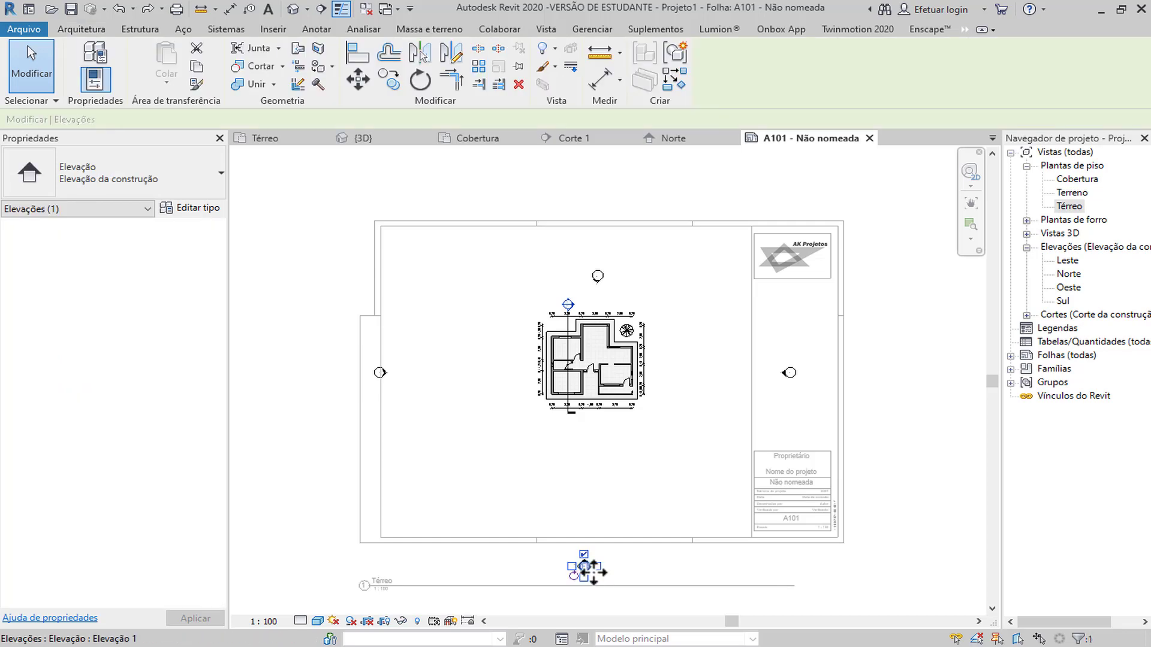
mouse_move(593, 570)
mouse_down()
mouse_move(624, 479)
mouse_move(617, 449)
mouse_up()
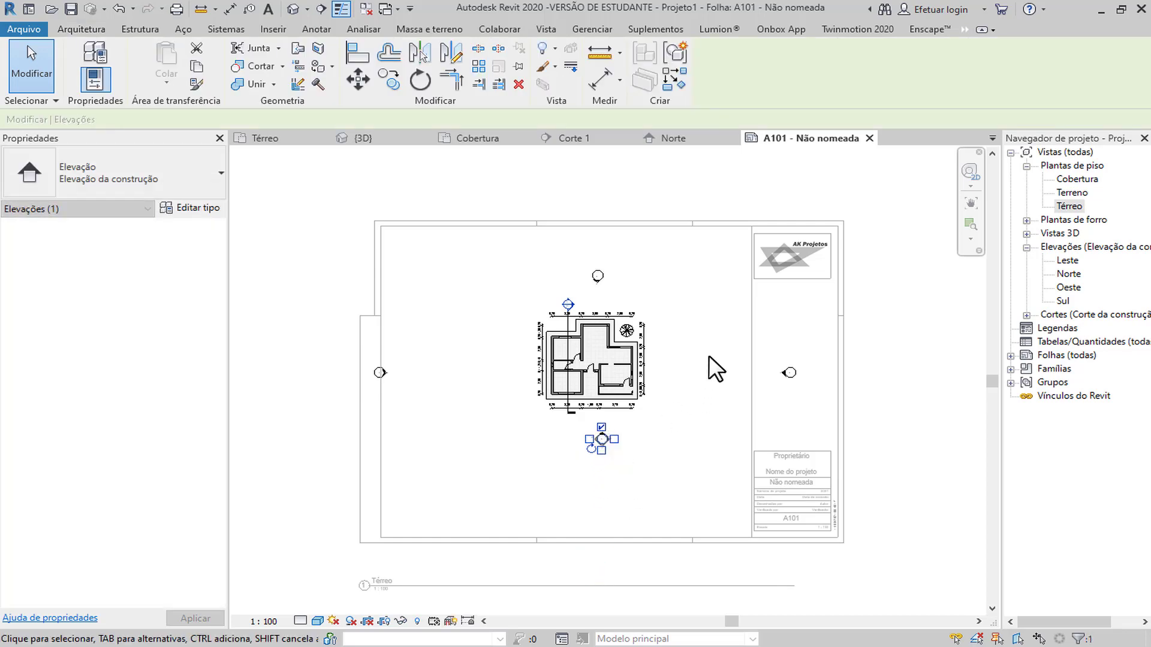
Move the elevation markers east and west of the house close to the plan's outer dimension chains.
mouse_move(736, 320)
mouse_down()
mouse_move(829, 364)
mouse_move(839, 404)
mouse_up()
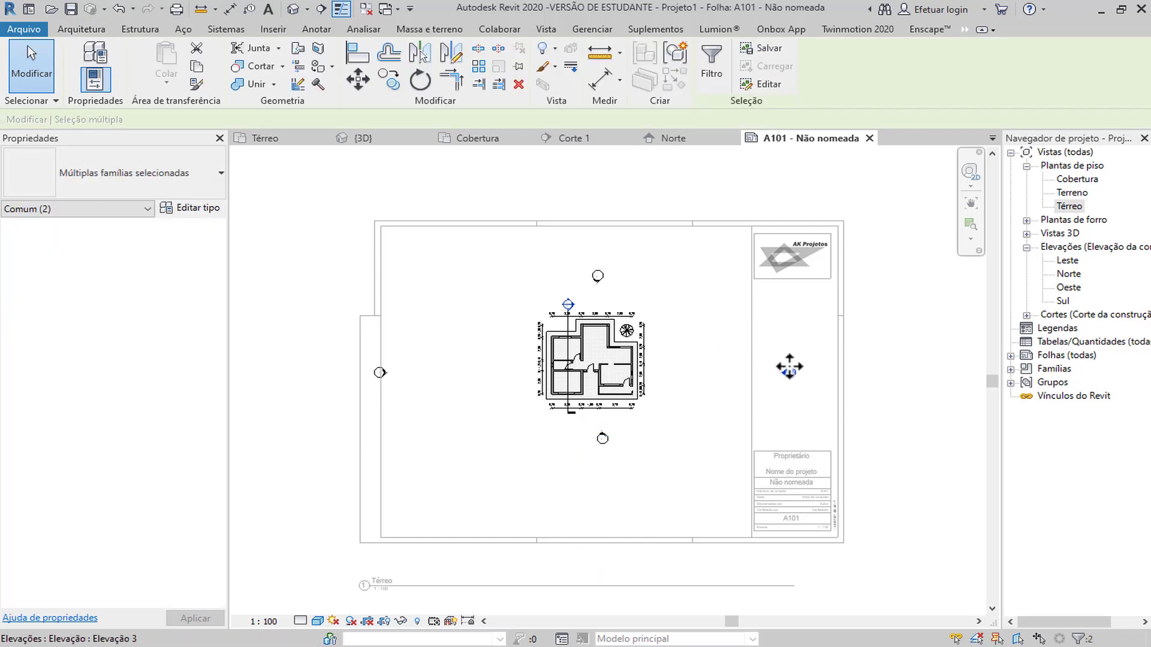
mouse_move(789, 367)
mouse_down()
mouse_move(713, 339)
mouse_move(688, 363)
mouse_up()
drag(325, 341, 409, 414)
mouse_move(378, 369)
mouse_down()
mouse_move(472, 350)
mouse_move(496, 360)
mouse_up()
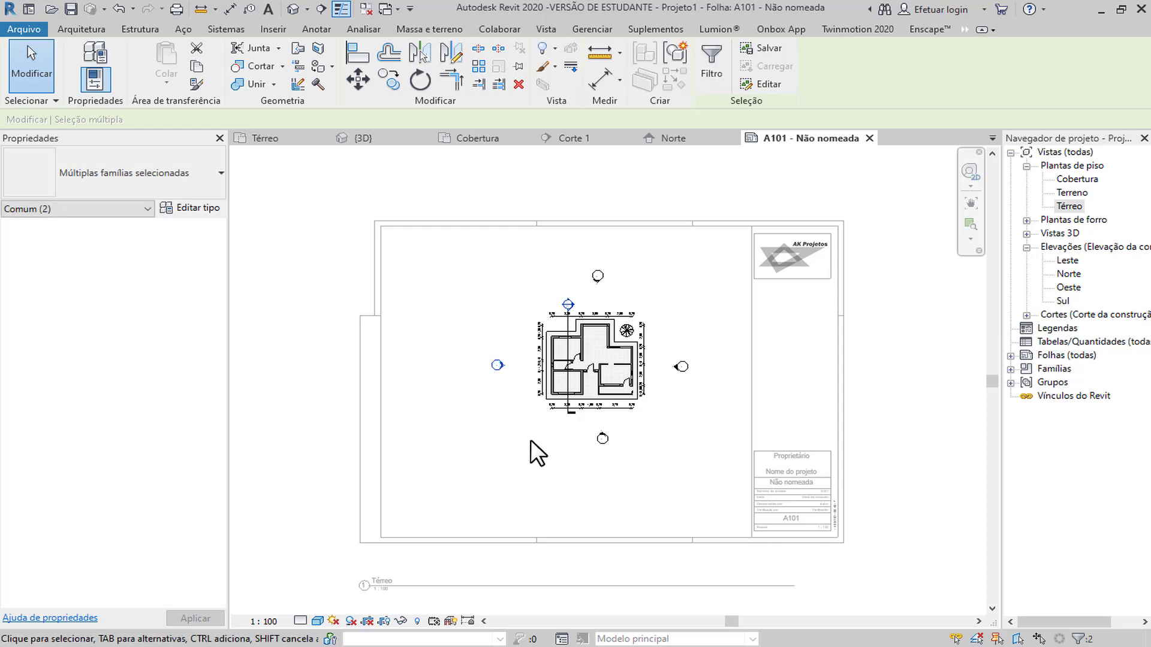
click(532, 442)
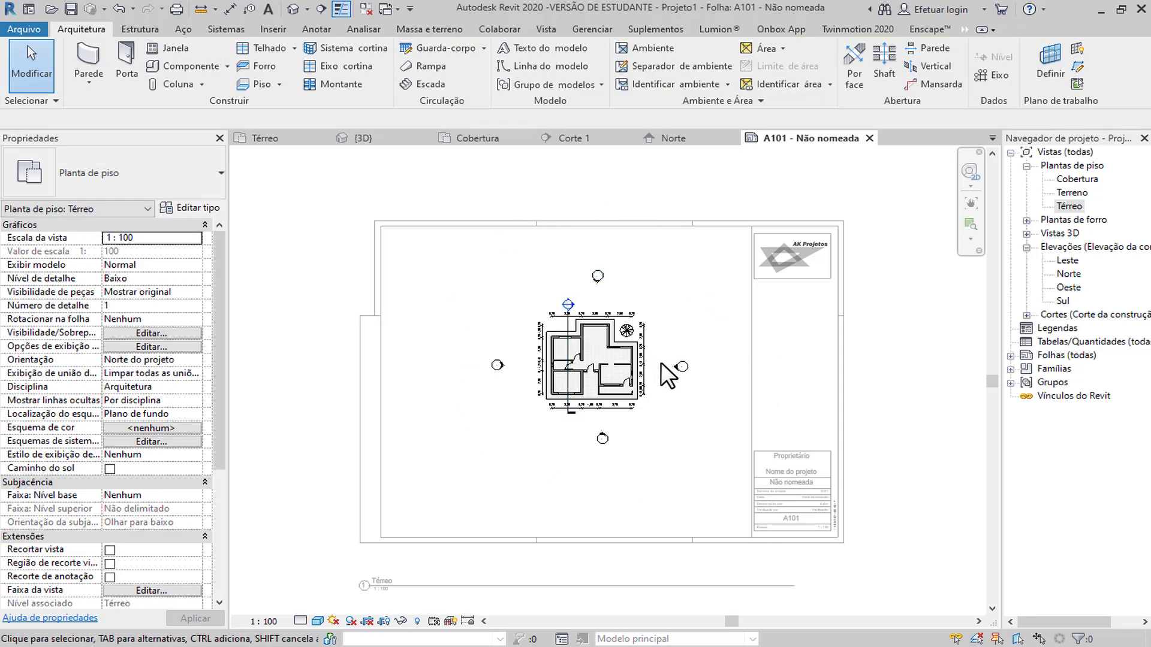
Hide the whole elevation marker category in the activated Térreo viewport.
scroll(661, 362, up, 2)
click(696, 362)
right_click(697, 362)
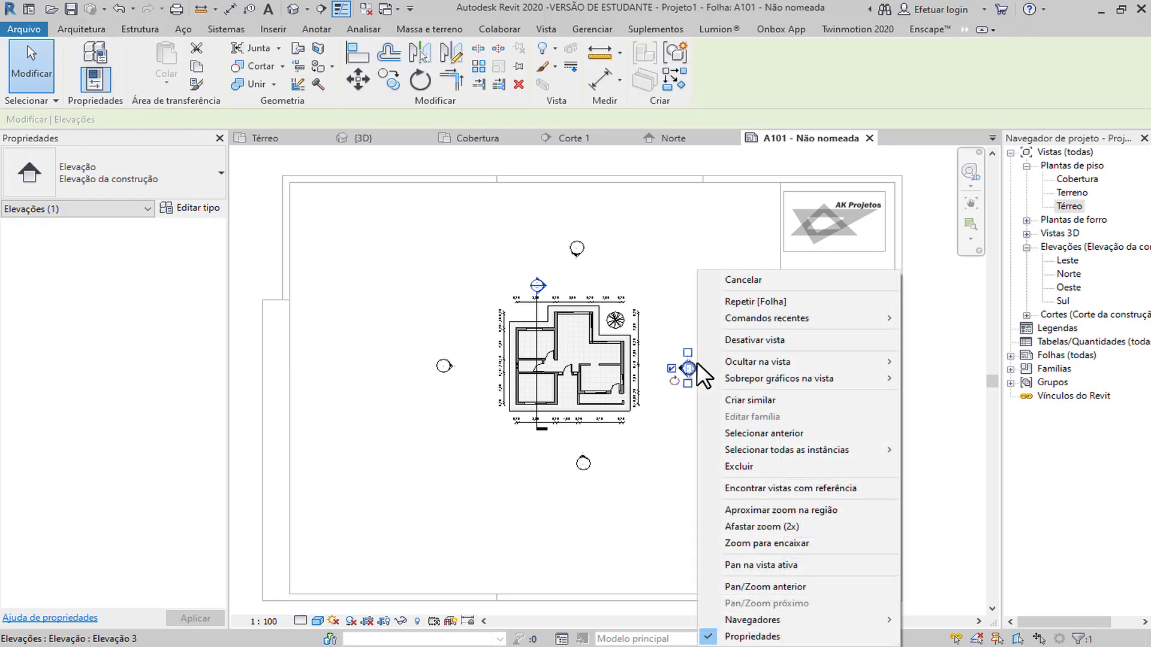
mouse_move(828, 362)
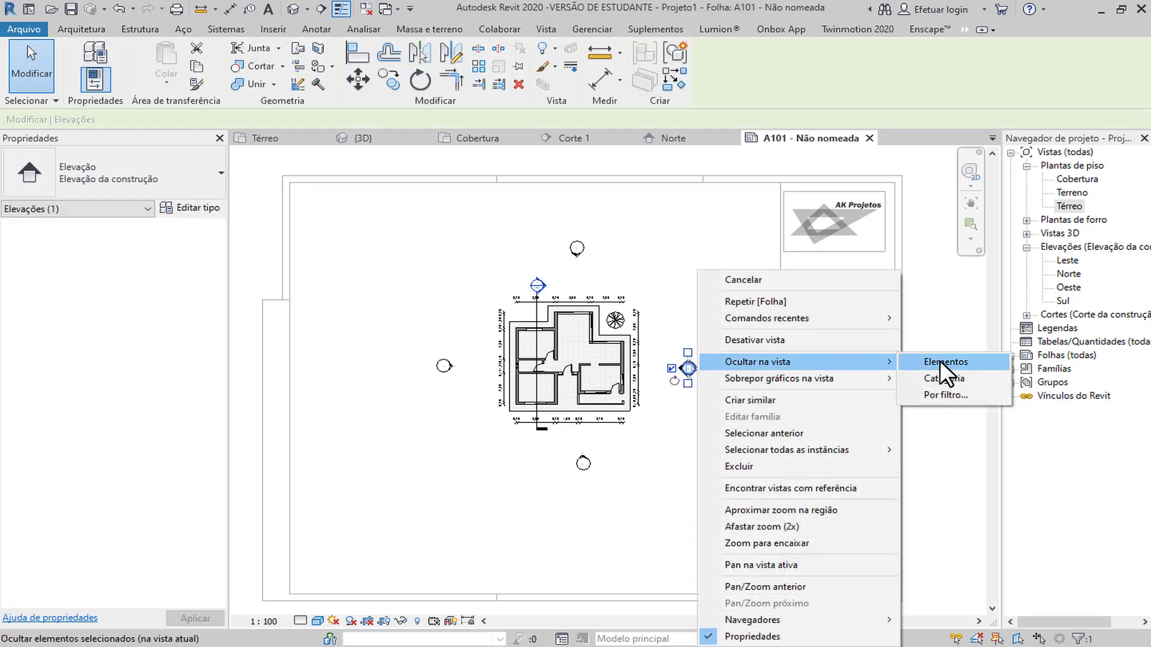
click(948, 379)
scroll(570, 445, down, 2)
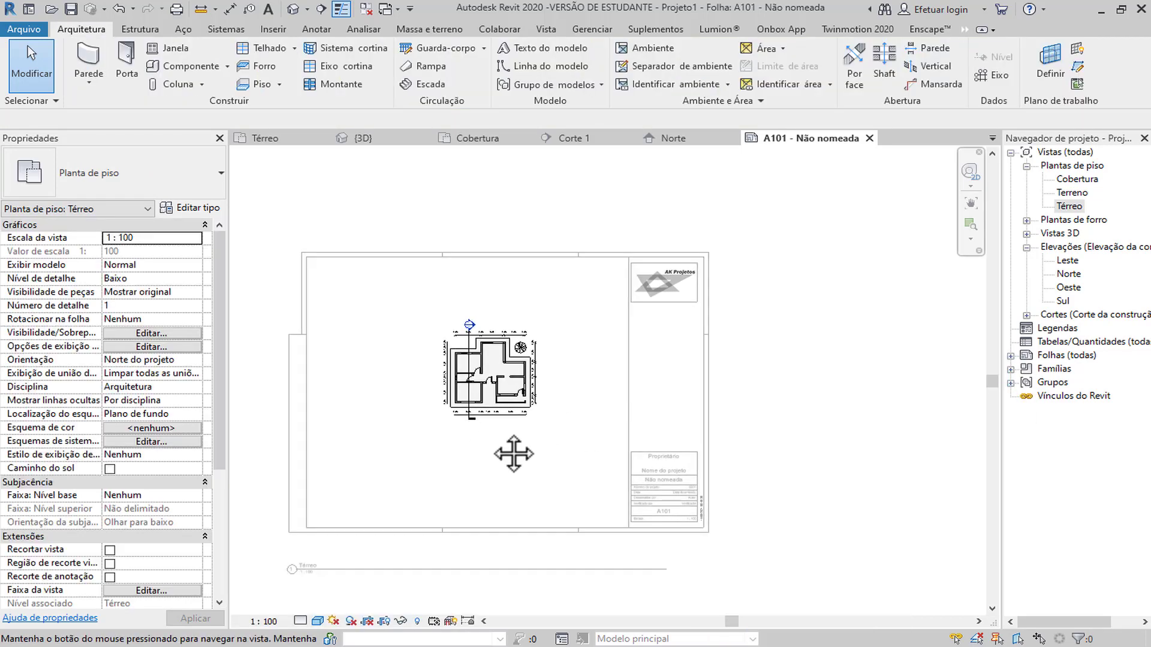
Set the scale of the Térreo view on the sheet to 1:50.
double_click(819, 369)
double_click(291, 570)
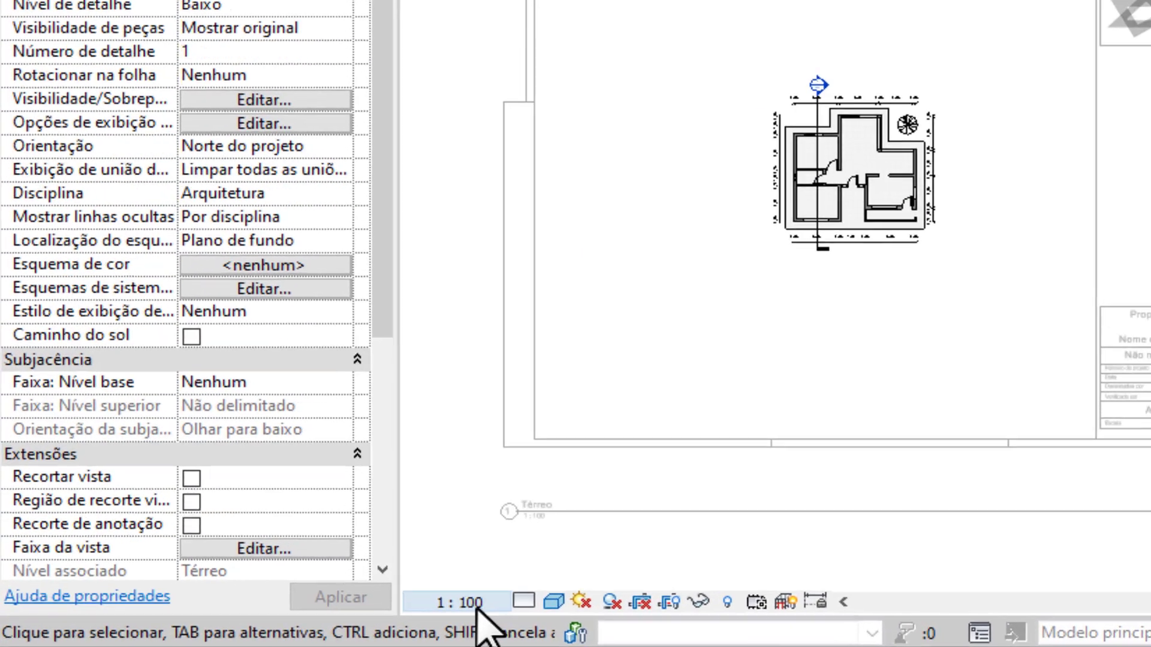
click(268, 622)
click(586, 378)
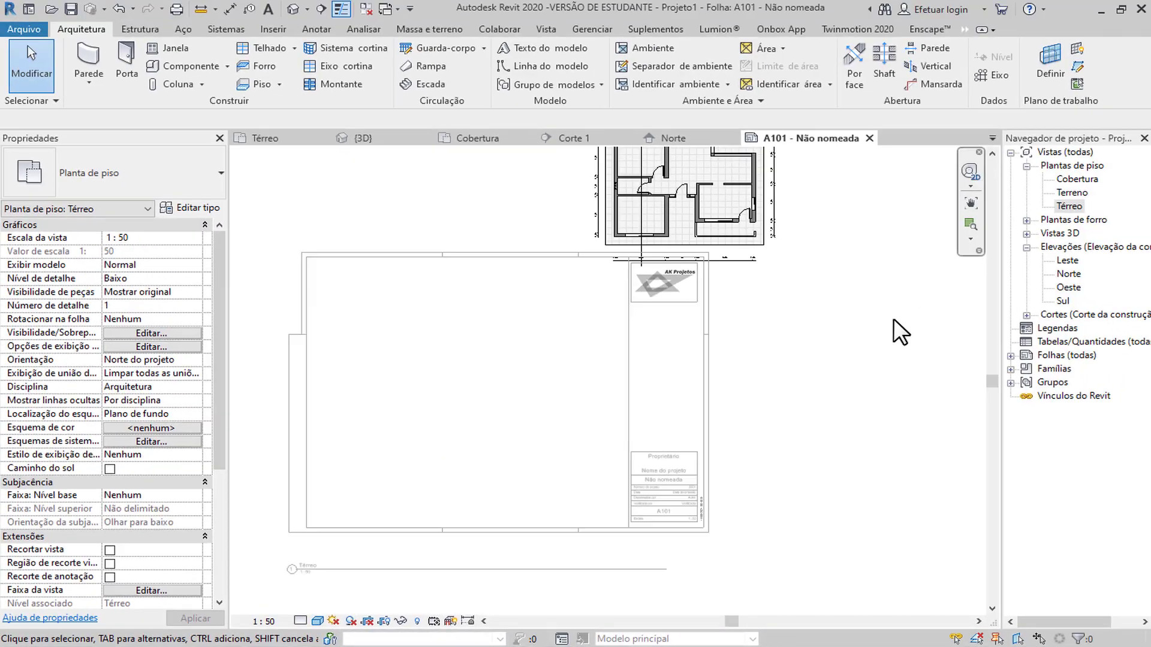
Deactivate the Térreo viewport and move it inside the sheet frame, into the western half of the drawing area.
double_click(893, 319)
drag(649, 210, 458, 370)
scroll(567, 381, up, 5)
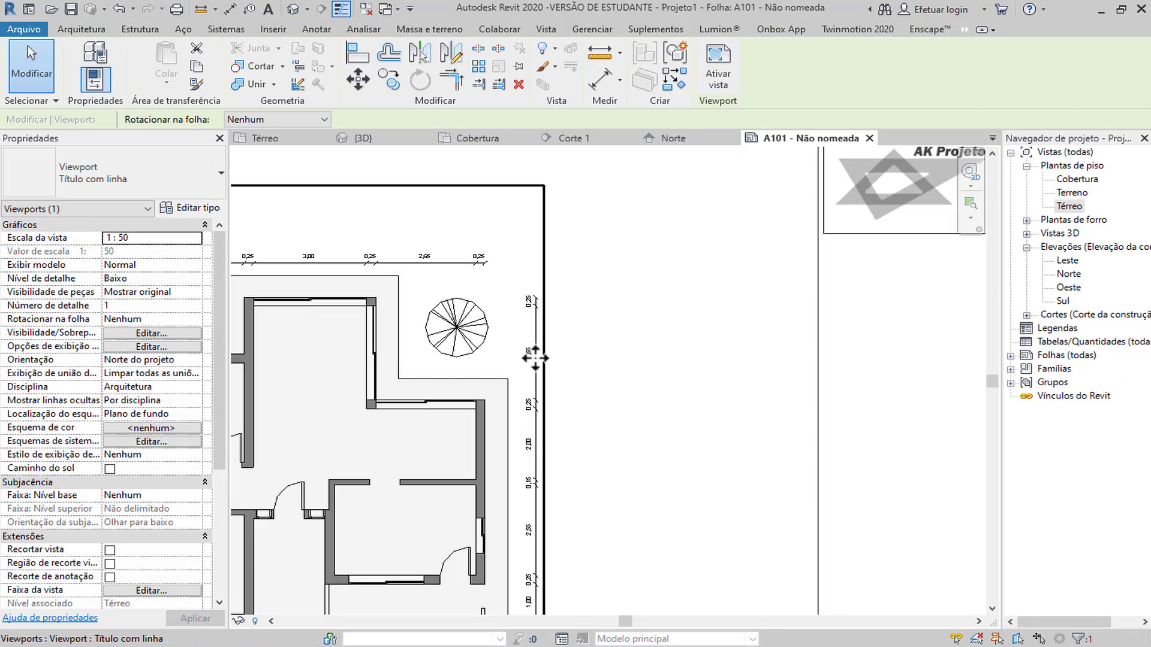
scroll(691, 348, down, 5)
click(807, 356)
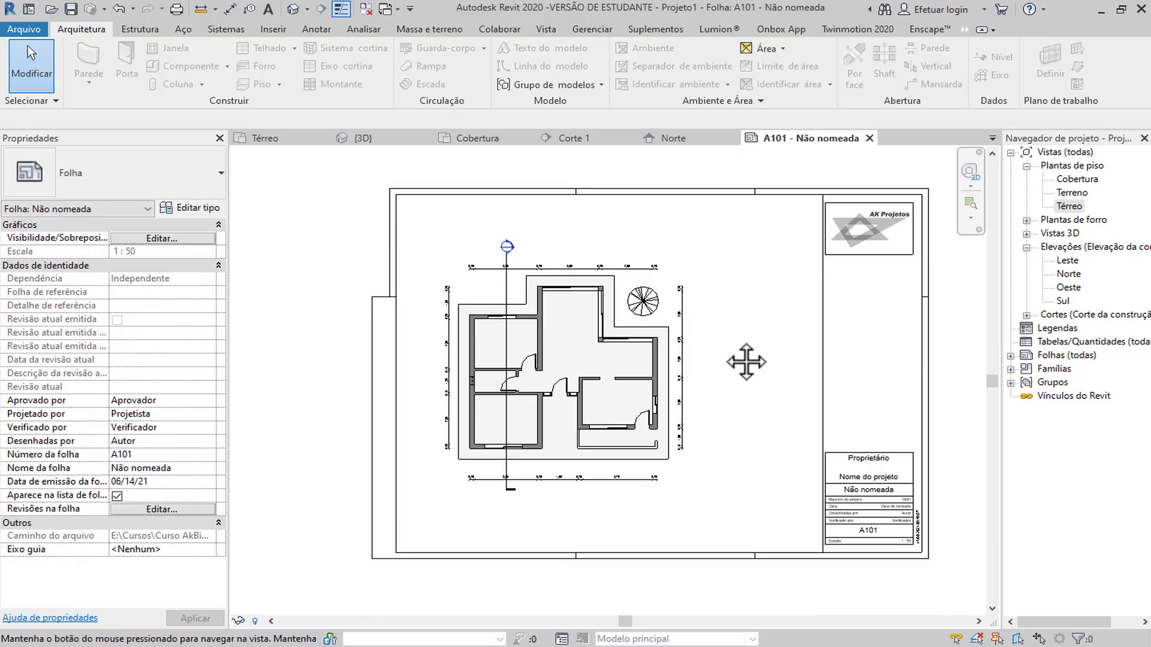
Activate the Térreo viewport and place tagged rooms automatically in all its enclosed spaces.
double_click(532, 364)
scroll(588, 383, up, 3)
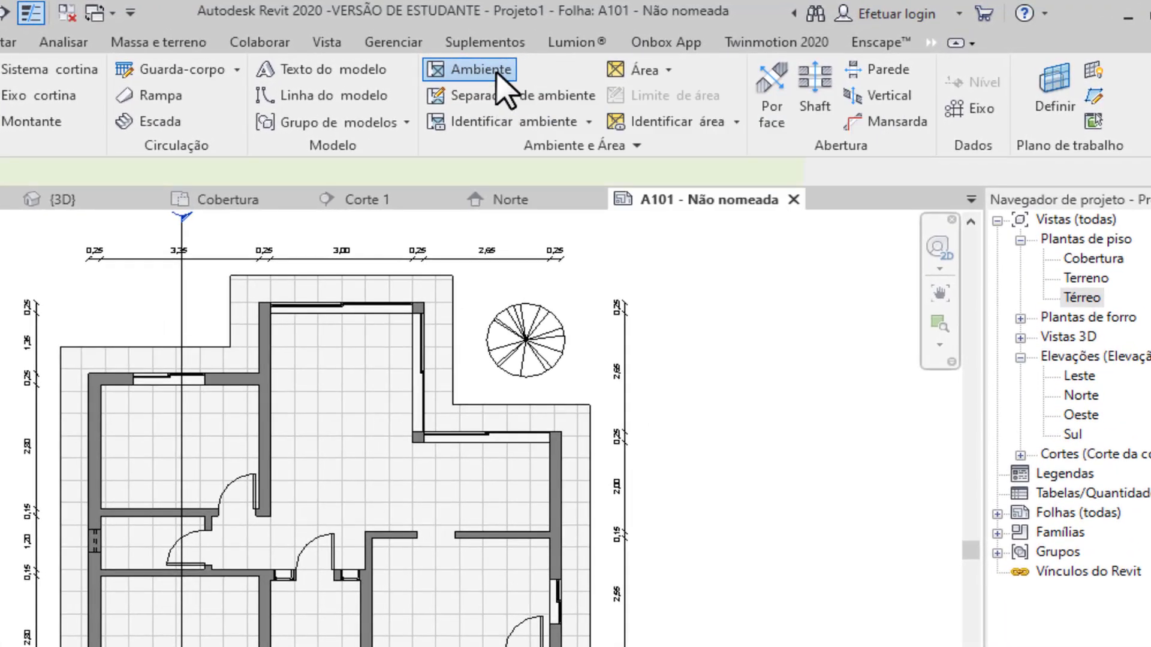
click(497, 78)
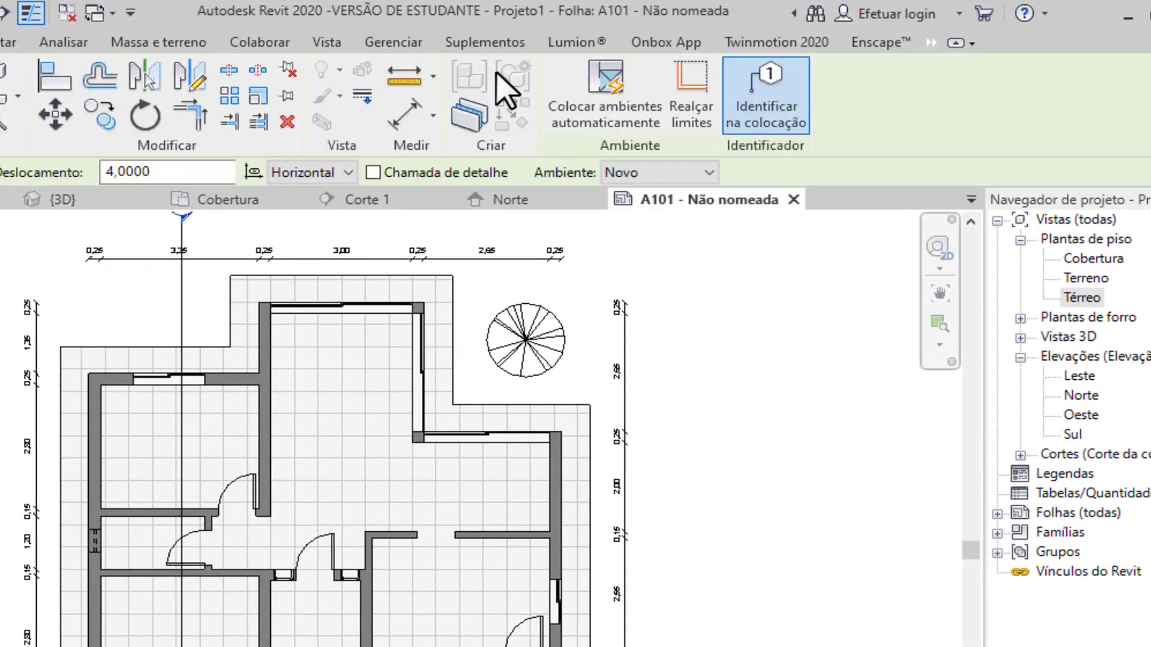
click(618, 102)
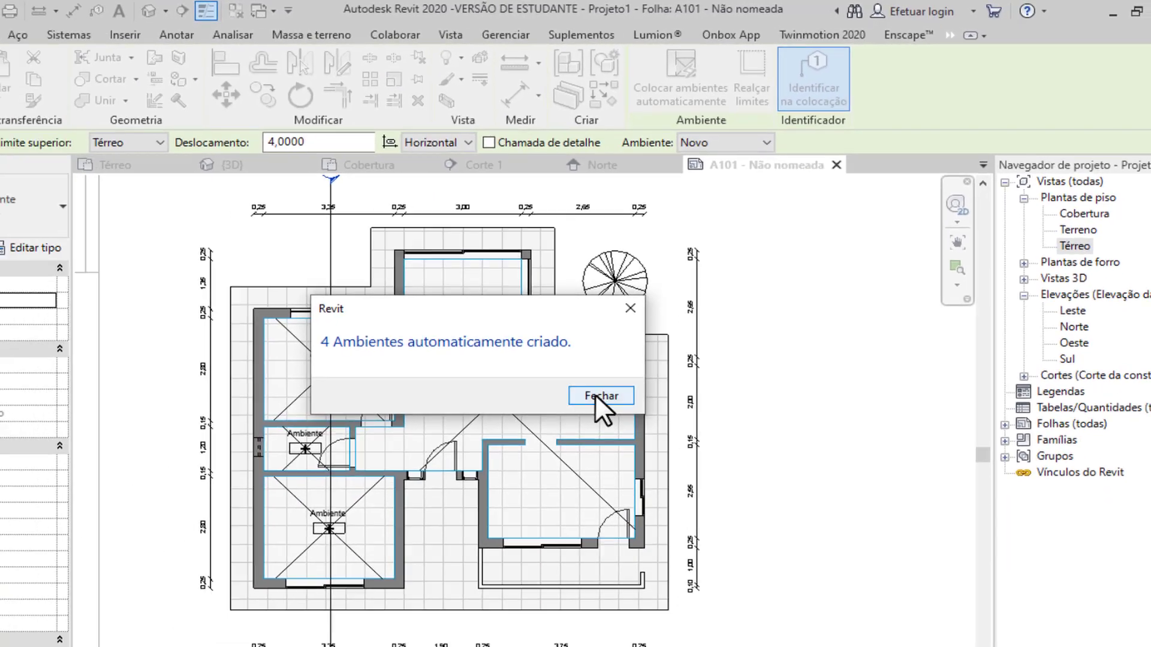
click(509, 478)
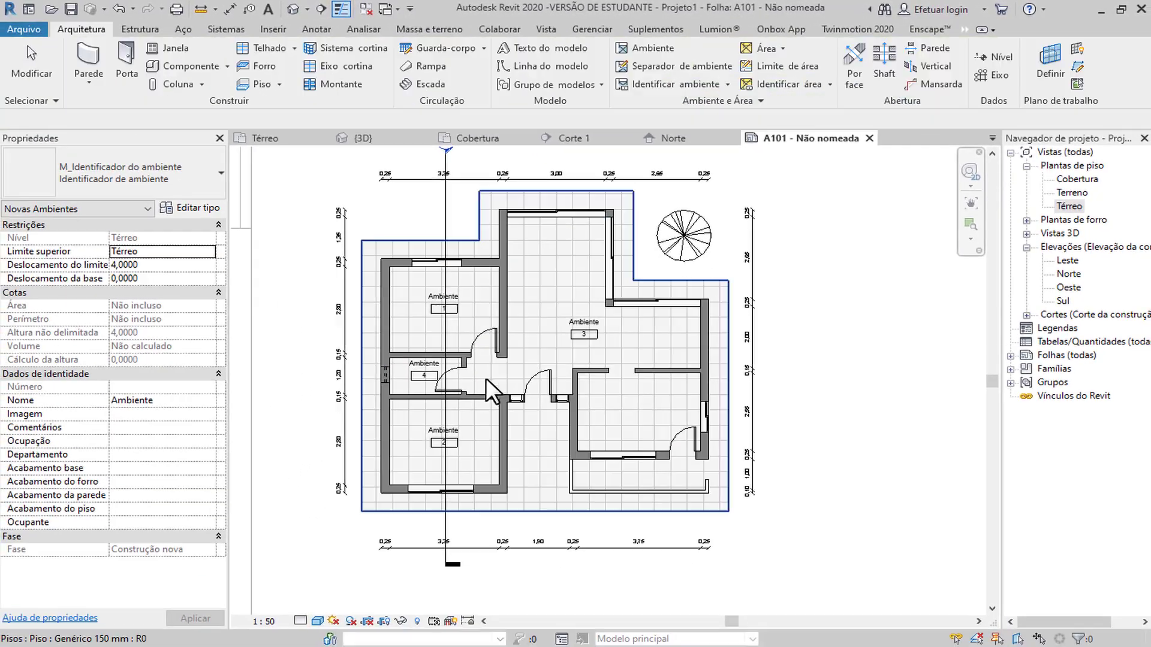
key(Escape)
Rename room 3 as Sala and room 1 as Quarto through their room tags.
scroll(483, 398, up, 1)
click(602, 308)
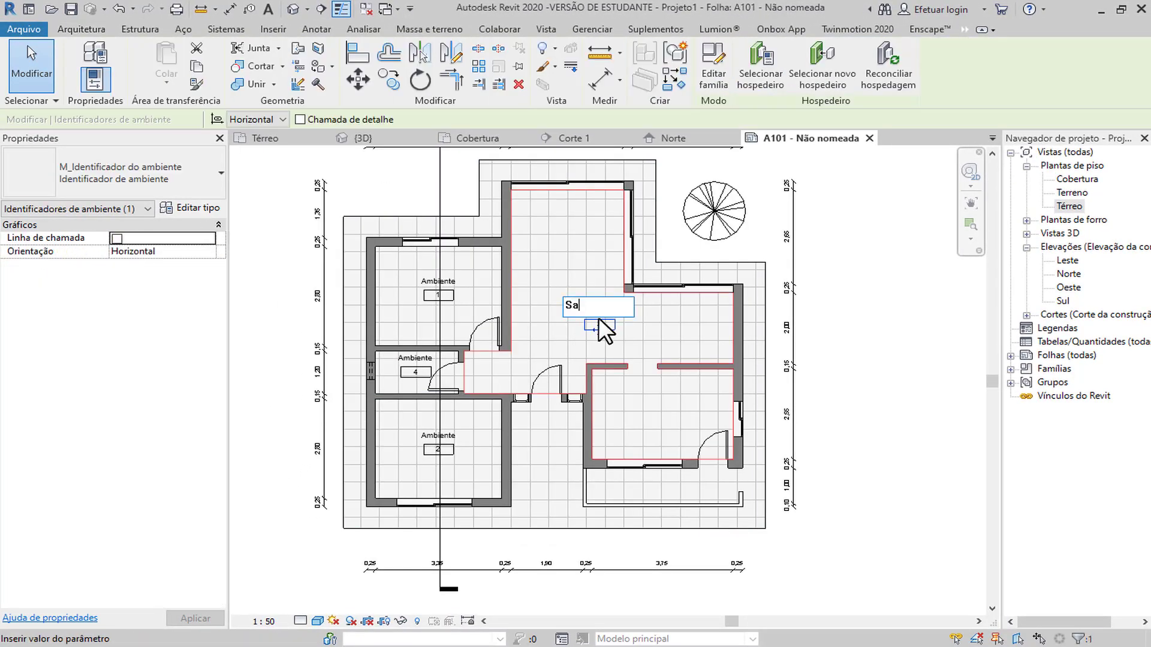
text(Sala)
key(Return)
click(437, 282)
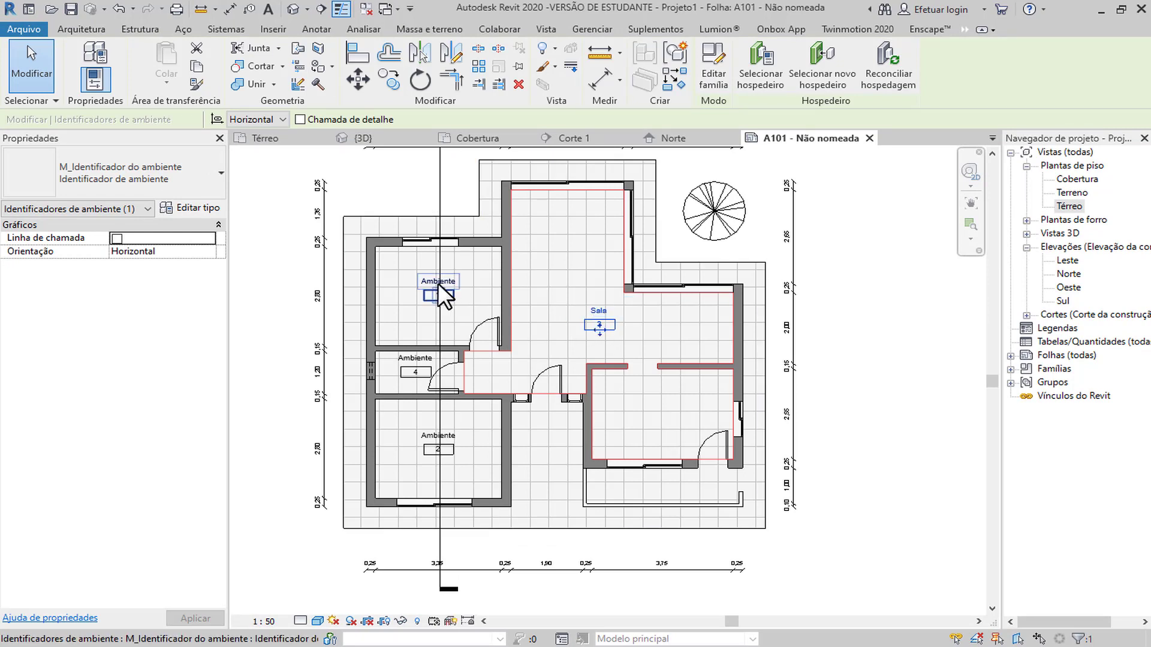
click(428, 281)
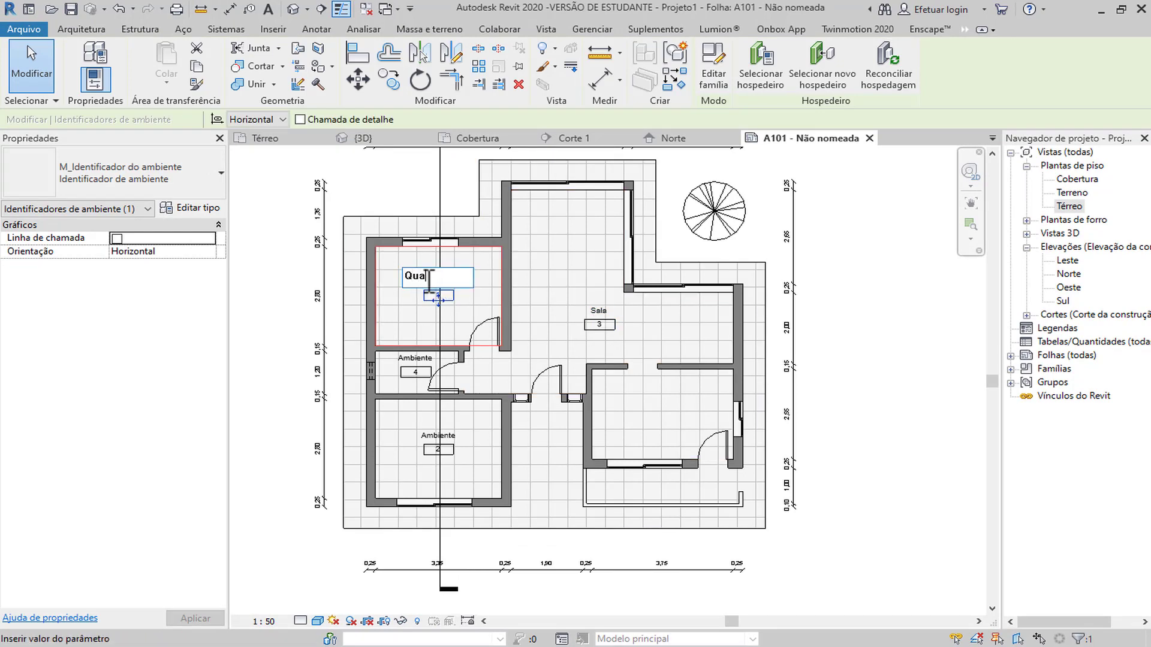
key(Return)
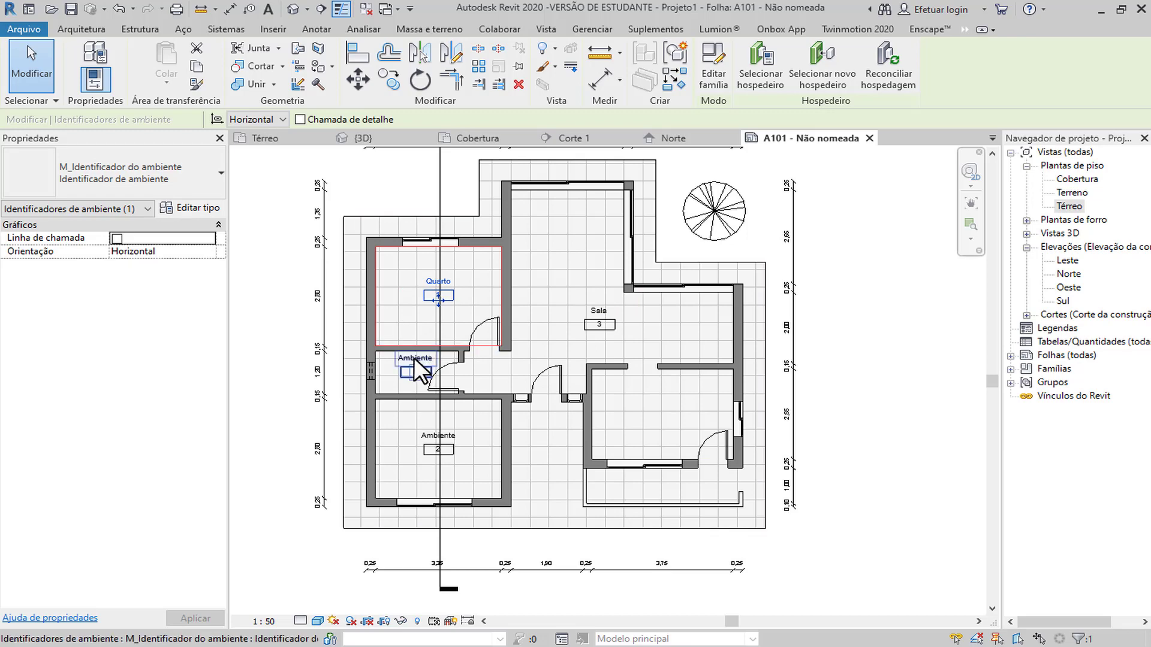
Rename room 4 as Banheiro through its room tag.
click(413, 357)
scroll(414, 357, up, 1)
click(414, 358)
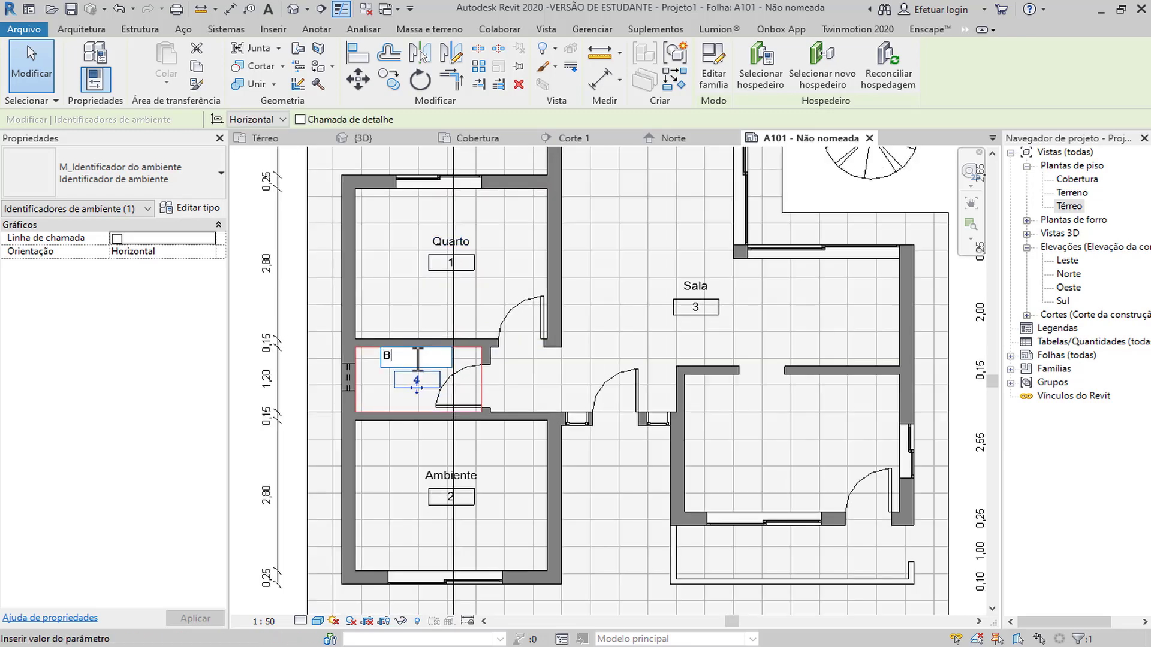
text(Banheiro)
key(Return)
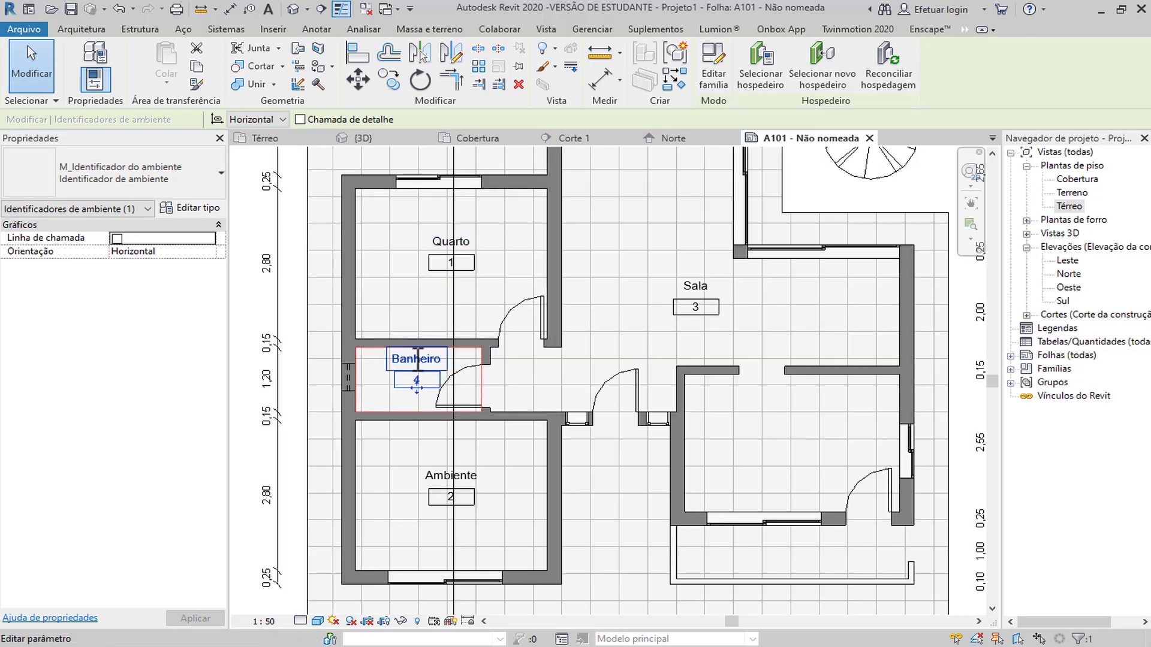
Reveal the hidden reference drawing to check room 2 and its wall against it, and compare with the Térreo view.
scroll(497, 463, down, 2)
middle_drag(511, 473, 426, 419)
scroll(401, 415, up, 1)
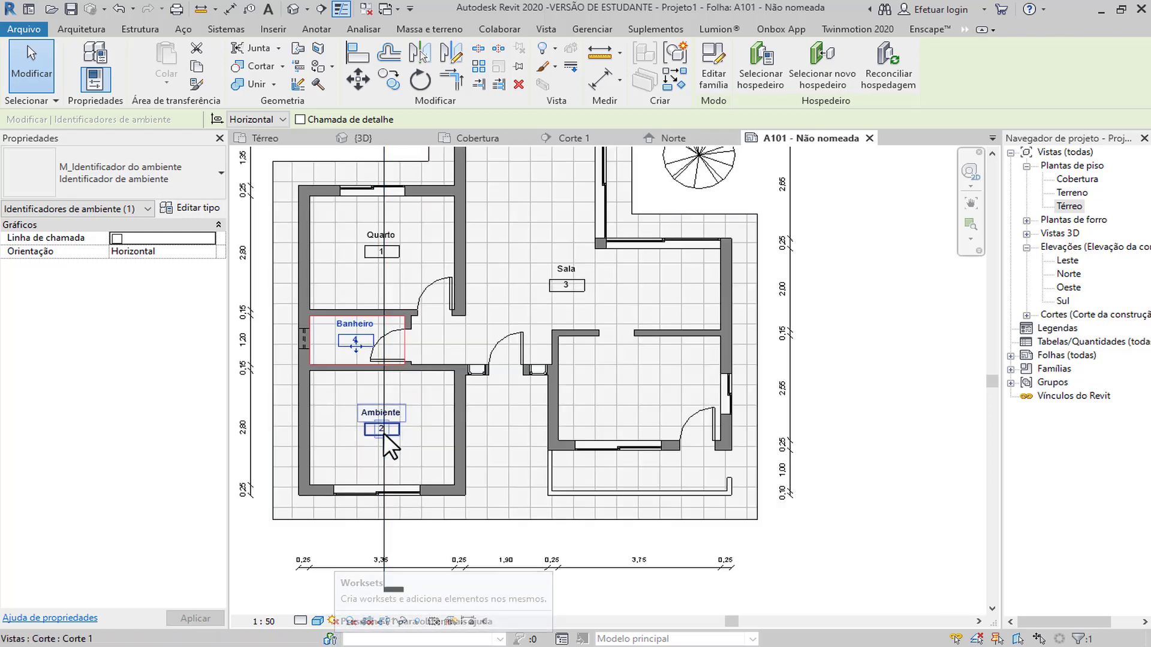
click(417, 621)
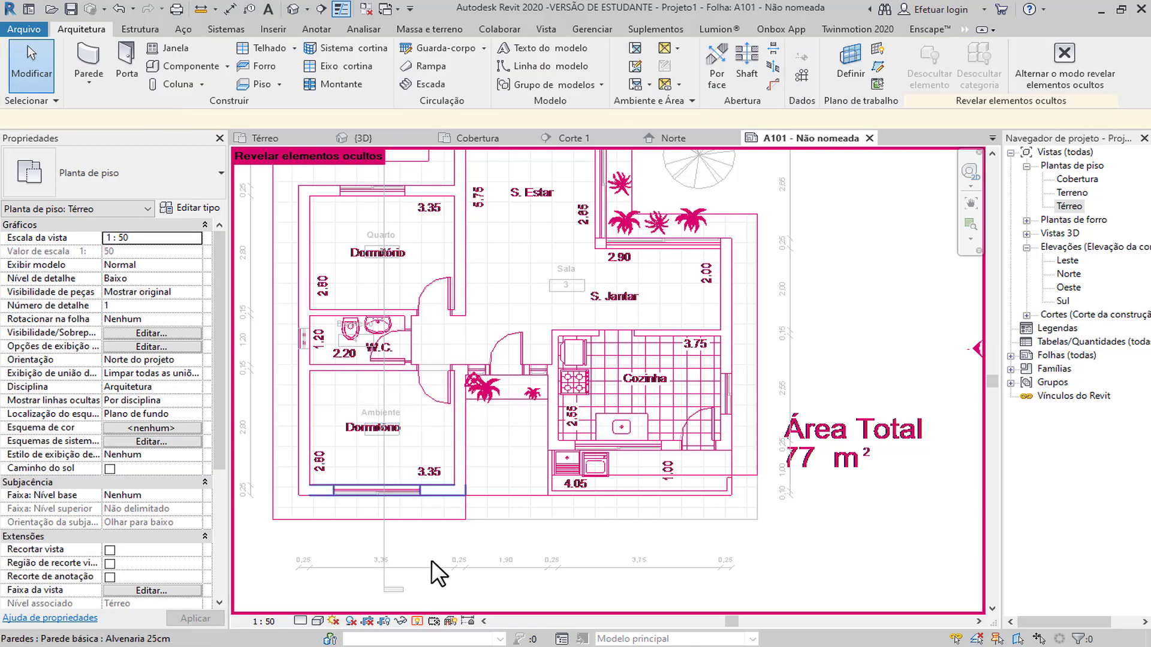
click(417, 621)
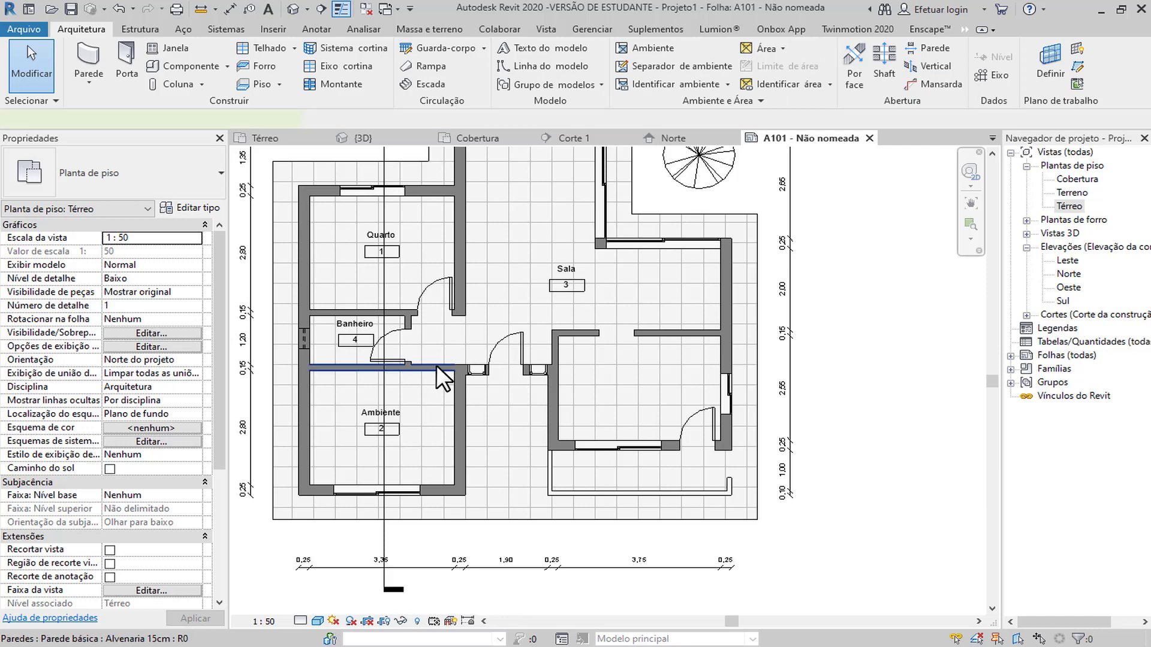
click(437, 364)
click(280, 137)
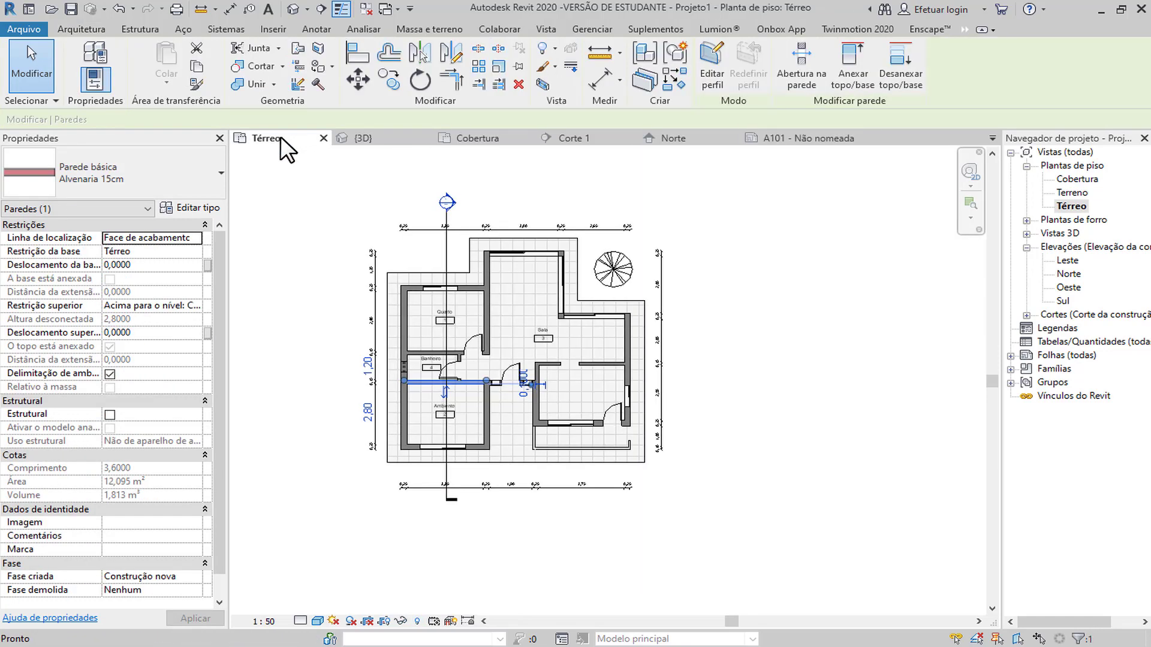
click(814, 138)
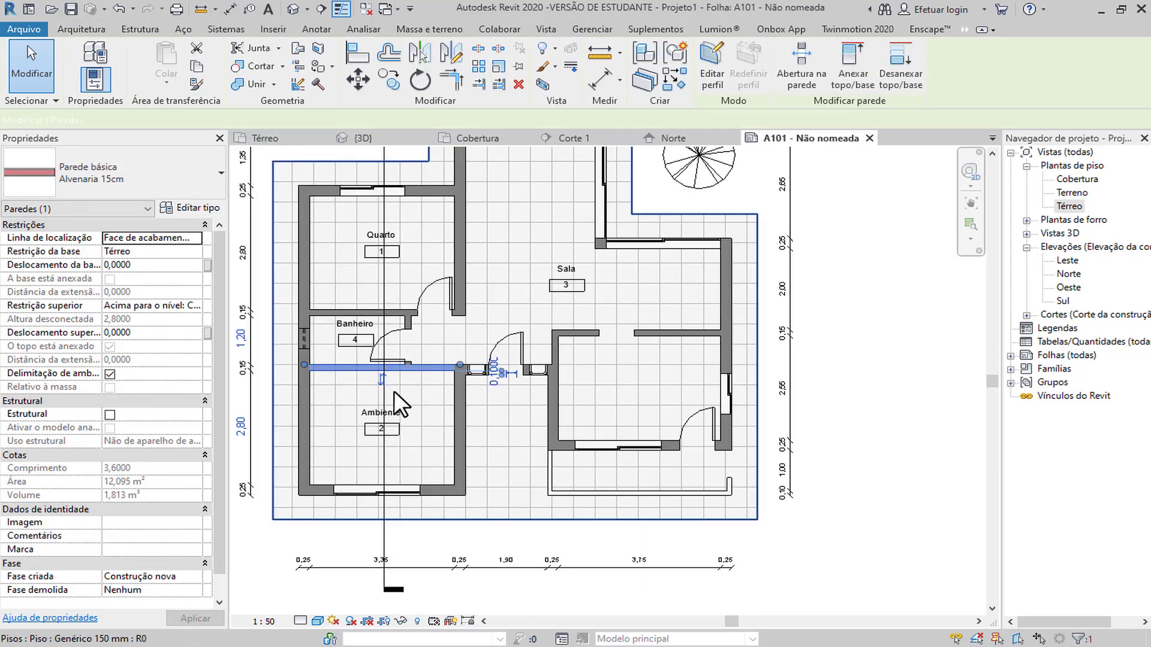
Place an M_Folha única 80x210cm door in the wall between room 2 and the hallway, swinging into the room and hinged on the east side.
scroll(394, 390, up, 3)
click(440, 243)
right_click(440, 242)
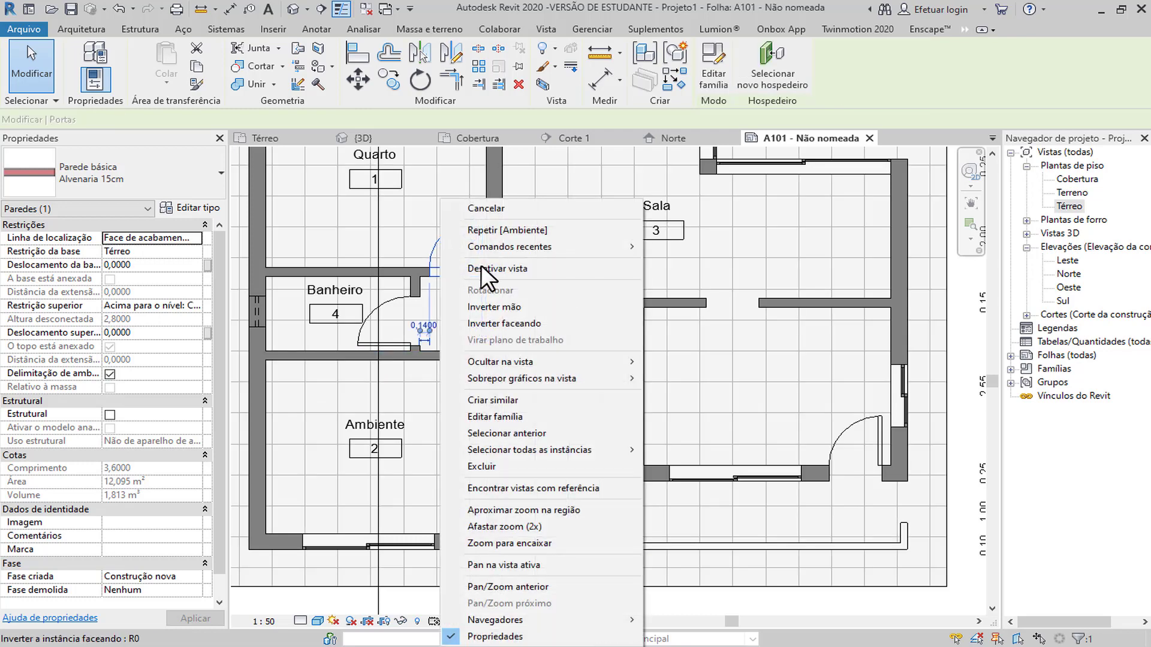
click(502, 399)
click(453, 356)
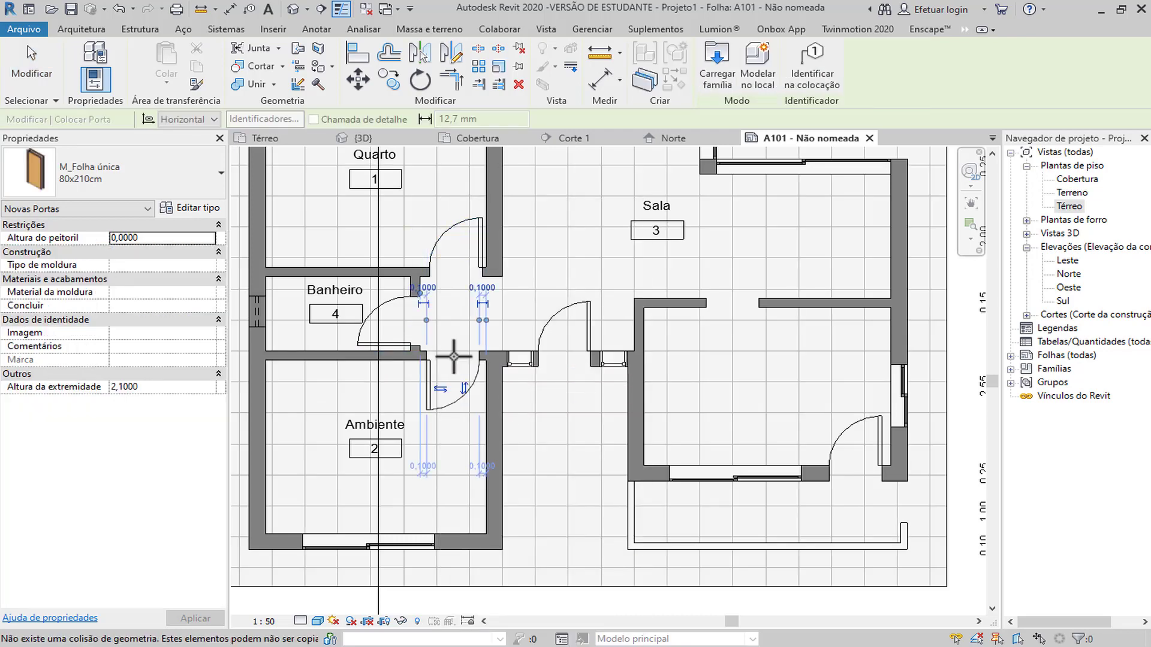
key(Escape)
key(Escape)
click(428, 378)
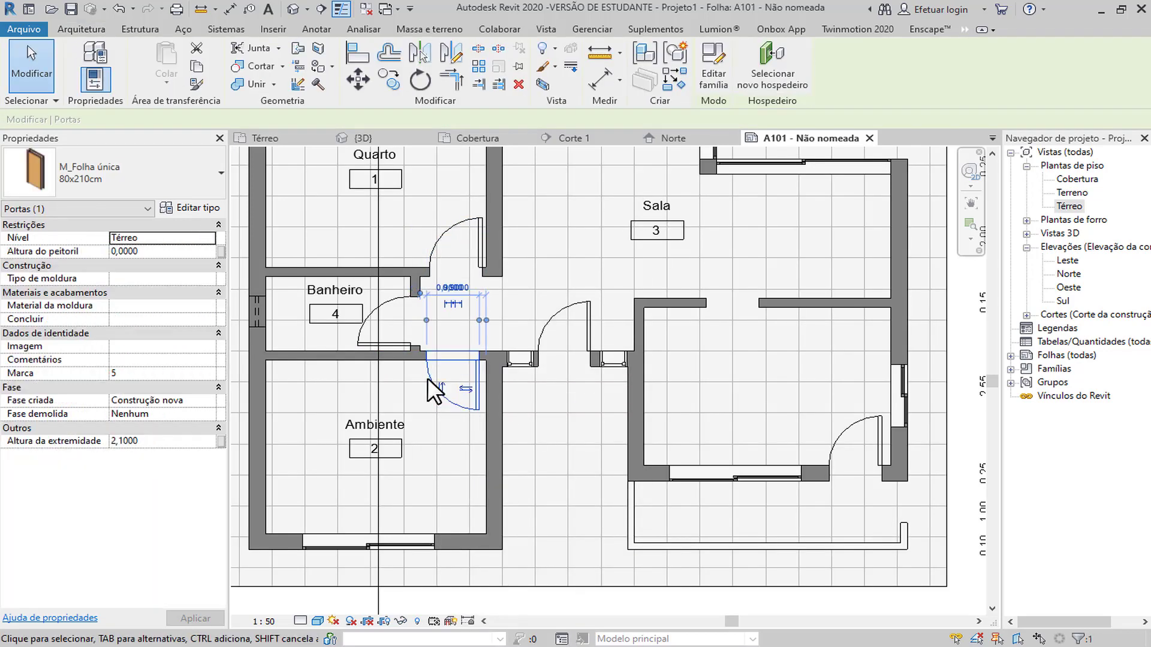
key(space)
Rename room 2 as Quarto through its room tag.
double_click(391, 425)
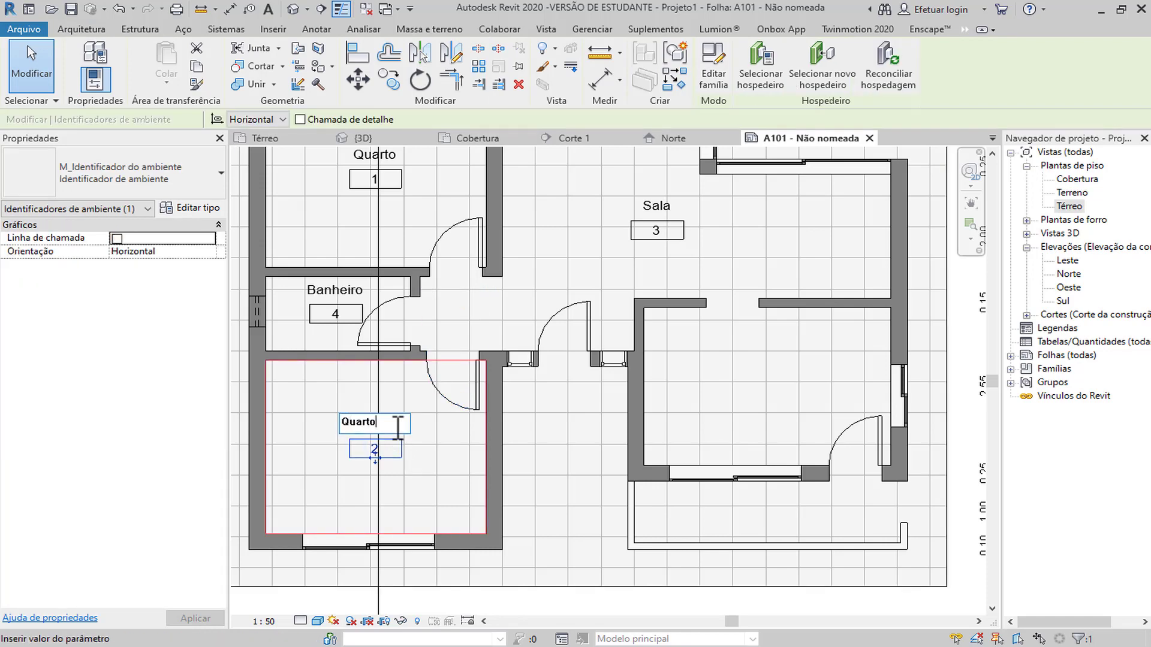
key(Return)
scroll(617, 405, down, 1)
middle_drag(617, 405, 571, 447)
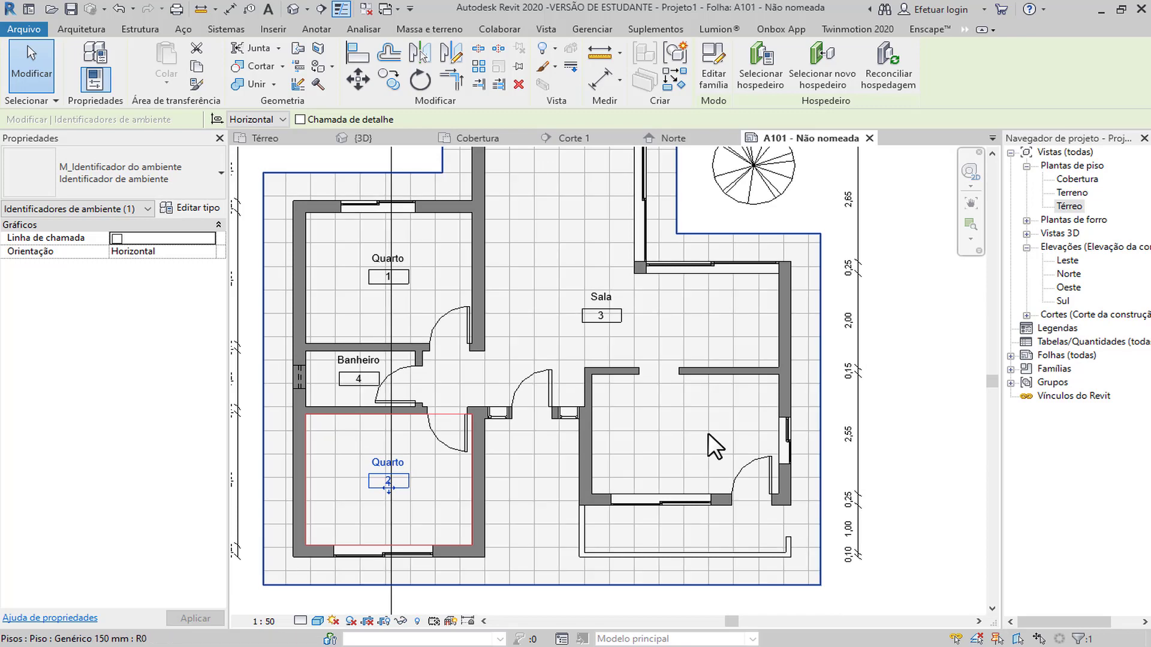
Draw a room separation line across the wall opening between Sala and the space south of it.
click(79, 30)
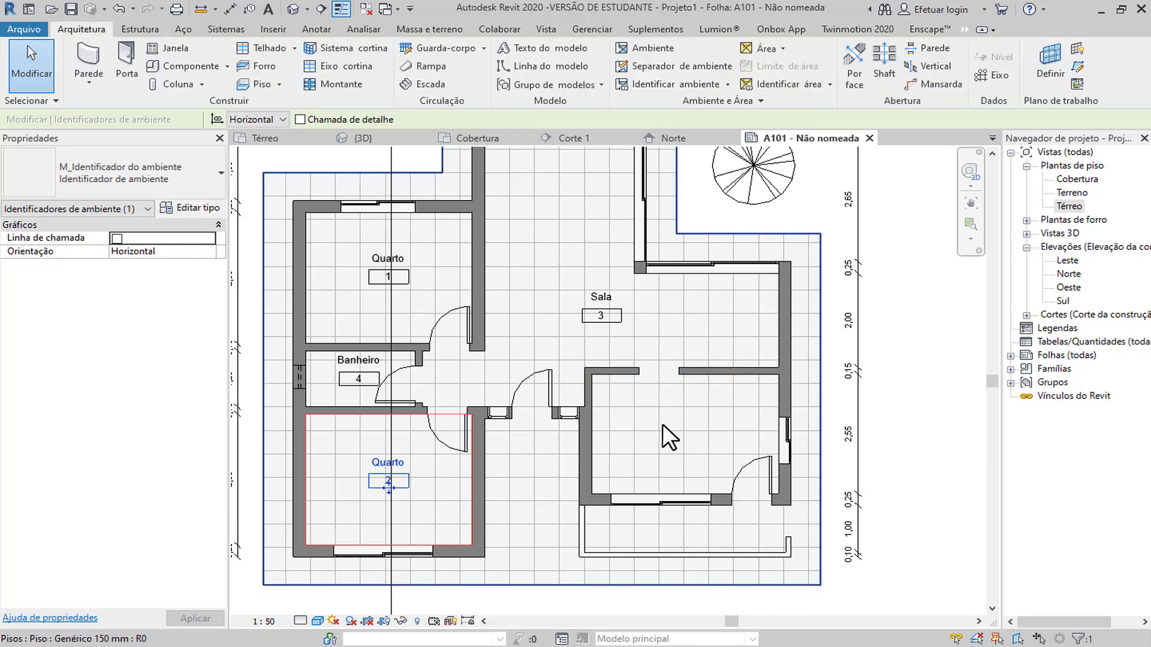
scroll(687, 369, up, 2)
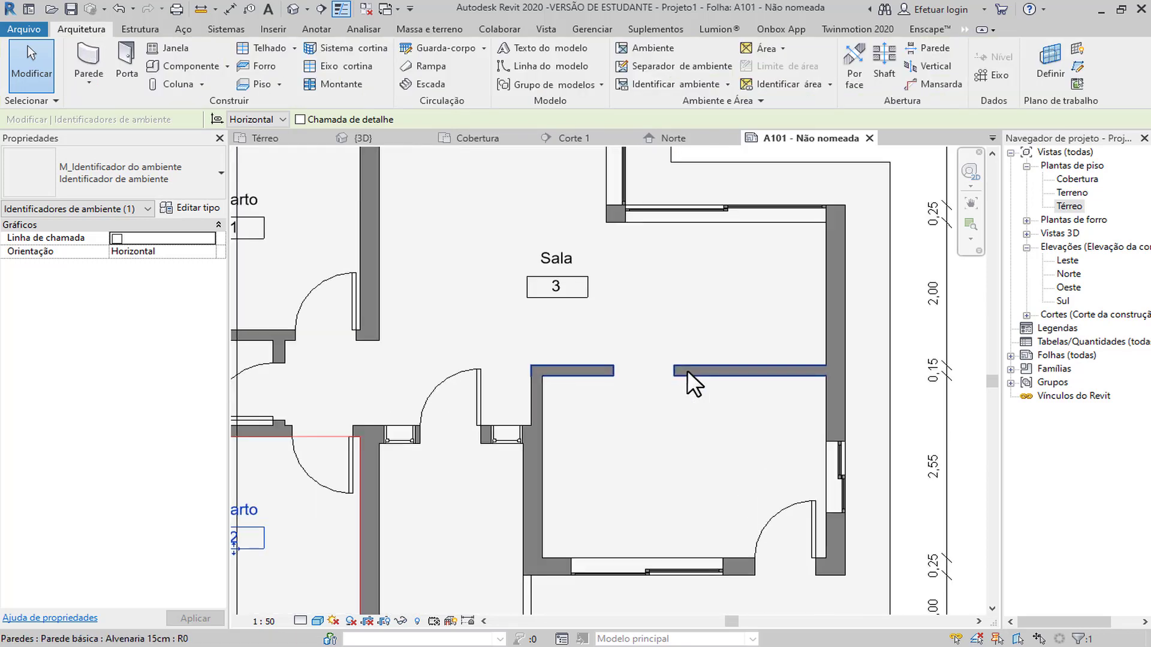
scroll(693, 401, down, 2)
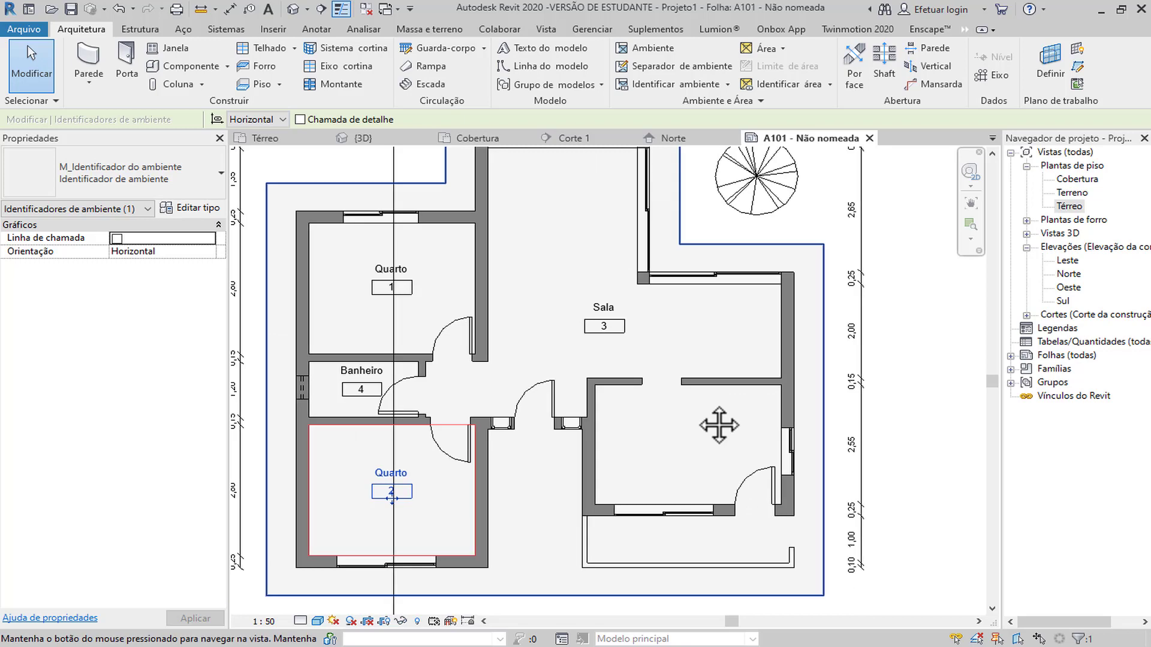
click(612, 321)
middle_drag(684, 426, 631, 434)
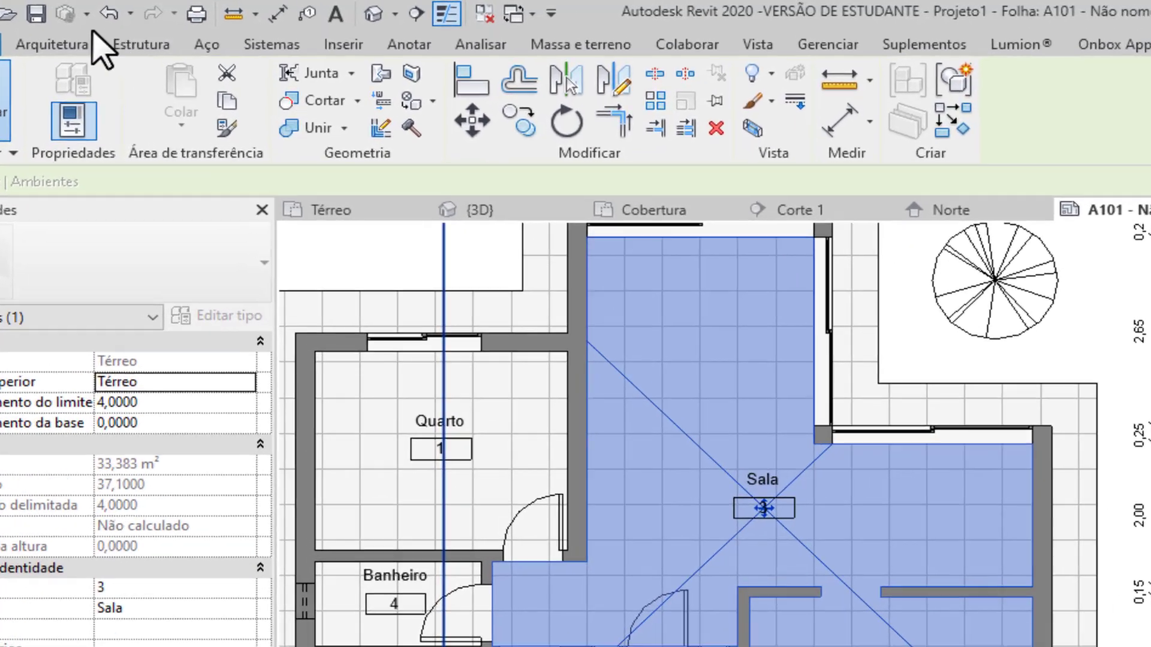
click(52, 44)
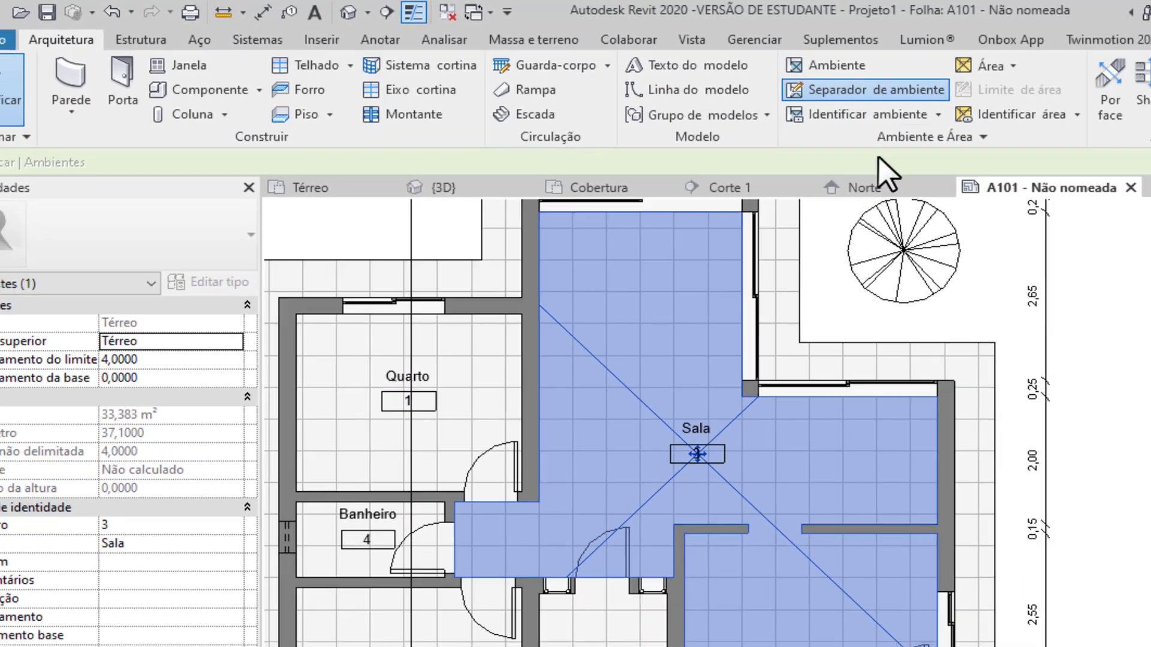
click(1026, 107)
scroll(883, 616, up, 5)
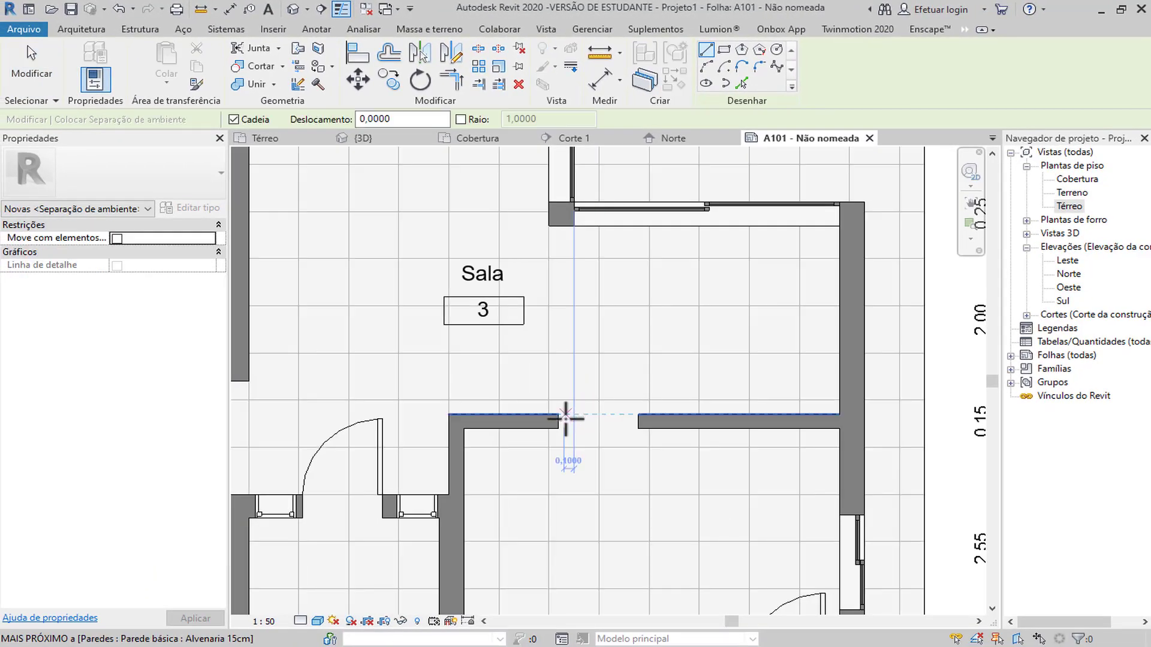
click(559, 421)
click(638, 422)
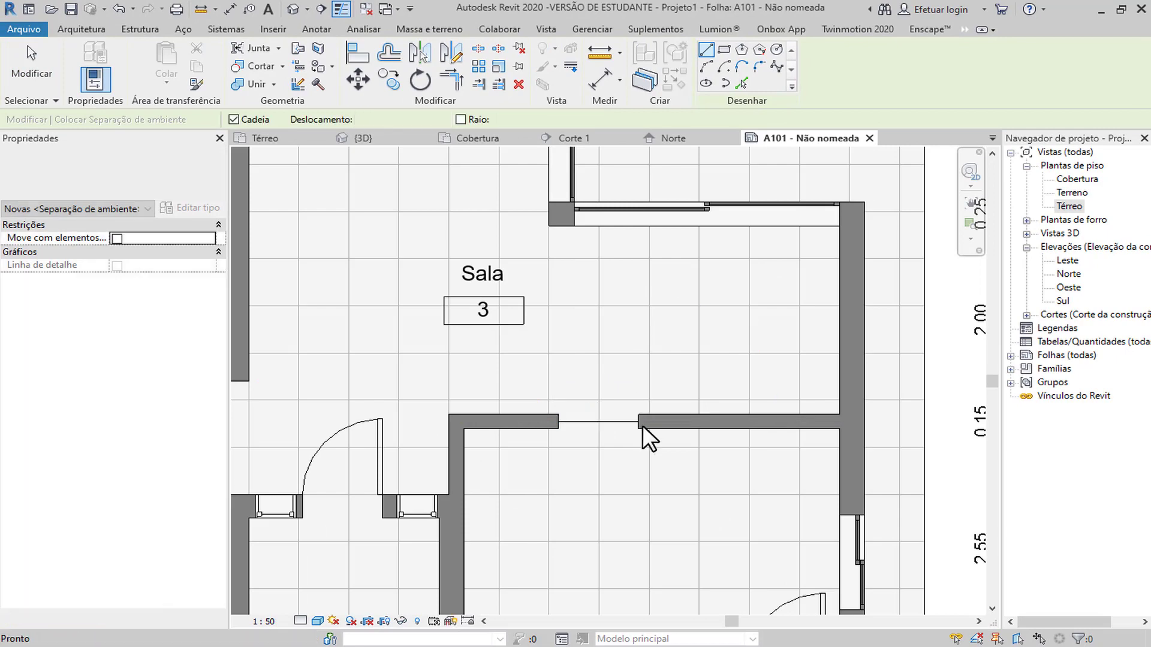
key(Escape)
key(Escape)
Place a room in the space south of Sala and rename it Cozinha through its tag.
scroll(659, 407, down, 2)
click(659, 49)
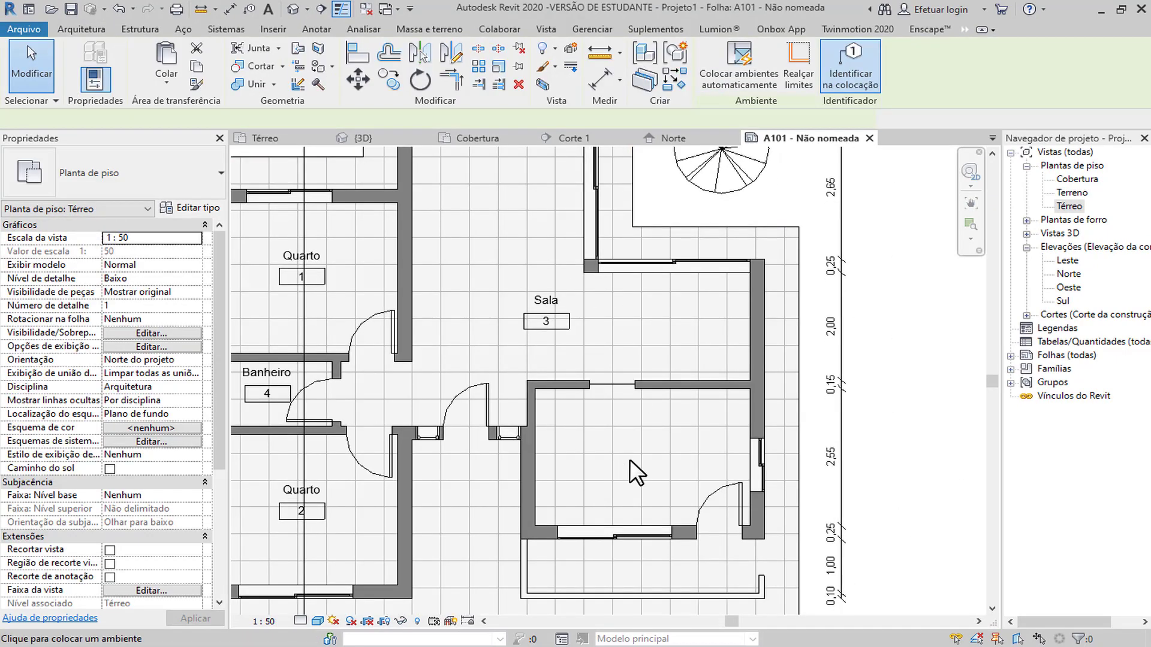
click(634, 458)
key(Escape)
key(Escape)
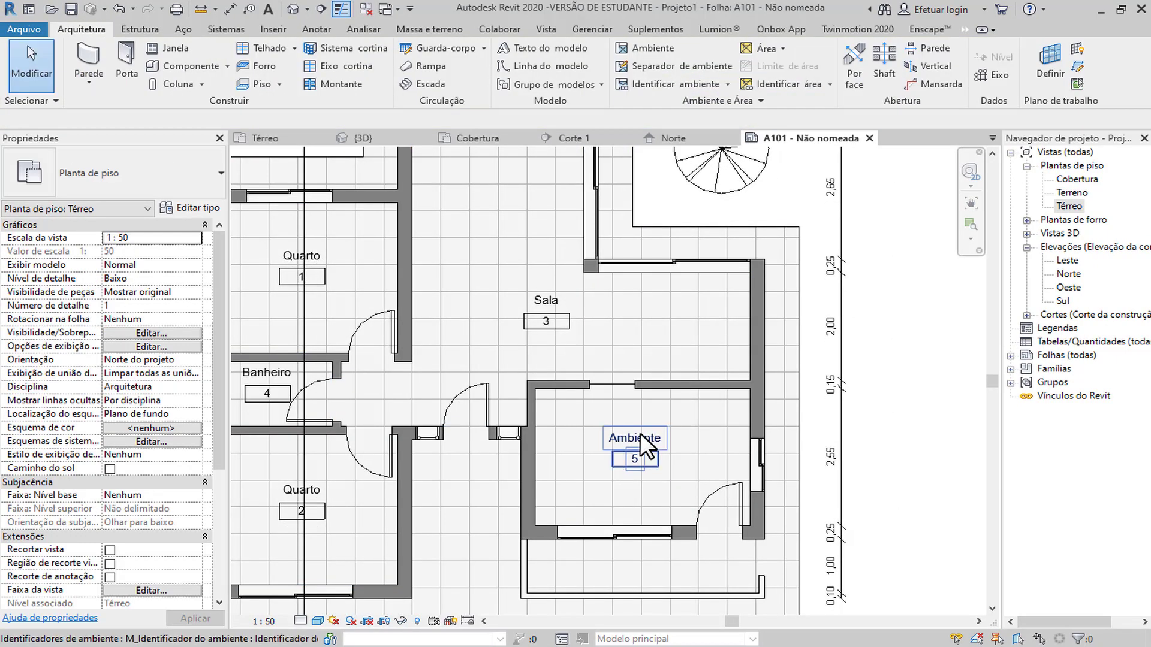
click(640, 434)
click(645, 438)
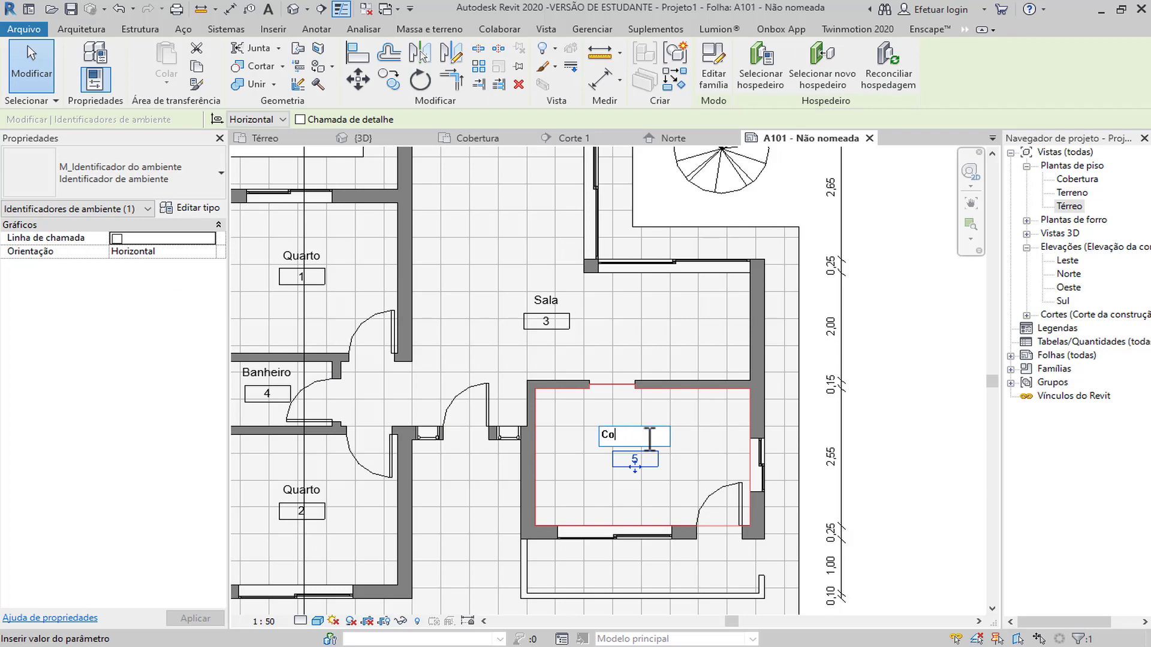
text(Cozinha)
key(Return)
click(647, 452)
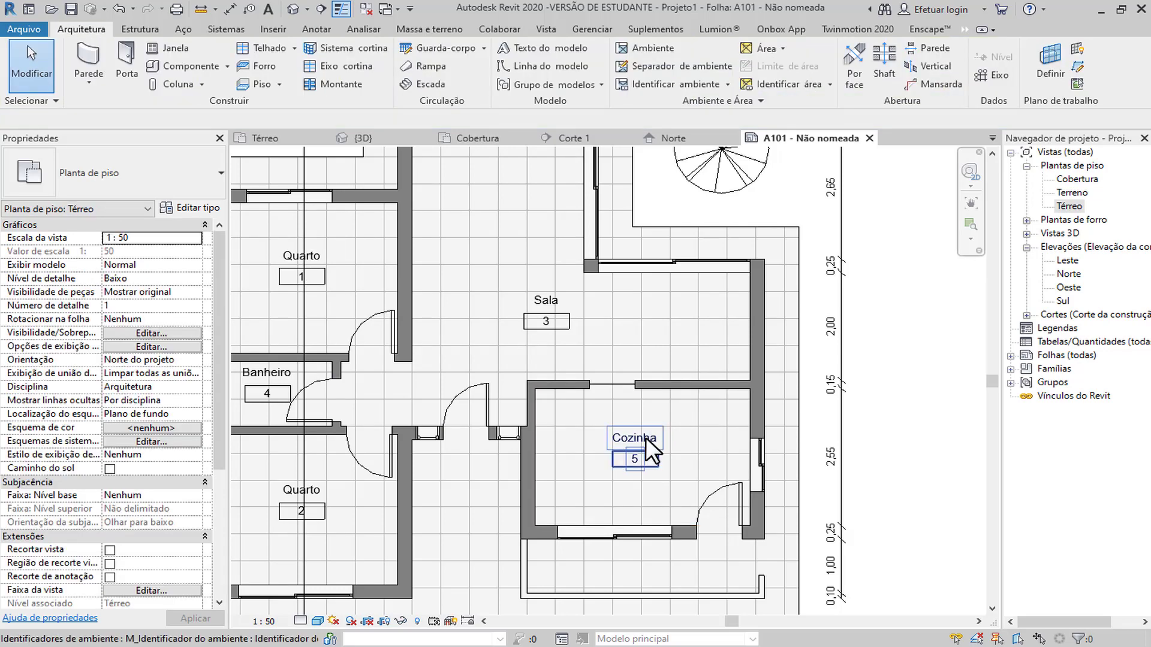
Change all room tags visible in the Térreo view to the type Identificador de ambiente com área.
click(643, 436)
scroll(646, 430, down, 2)
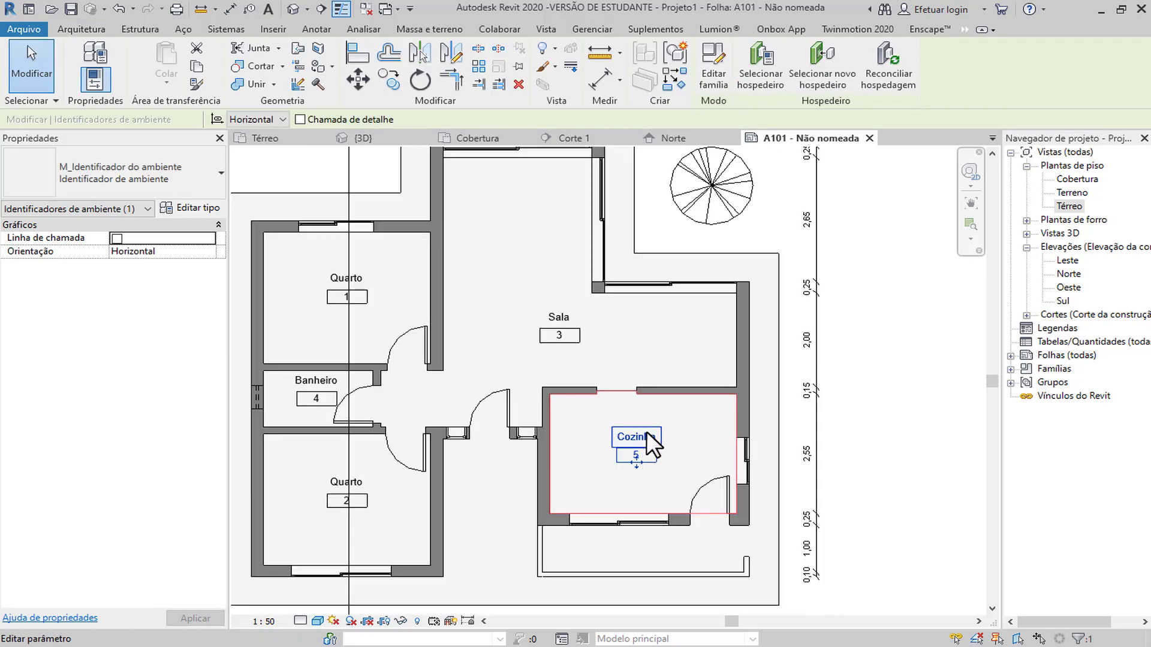
right_click(644, 434)
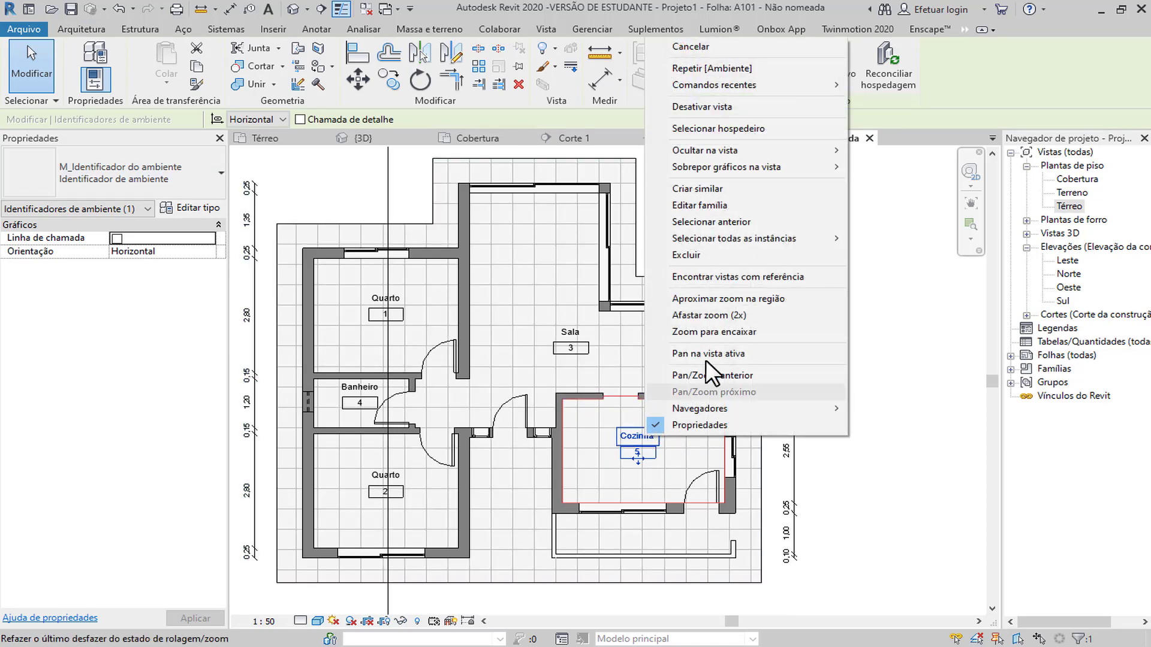
mouse_move(753, 240)
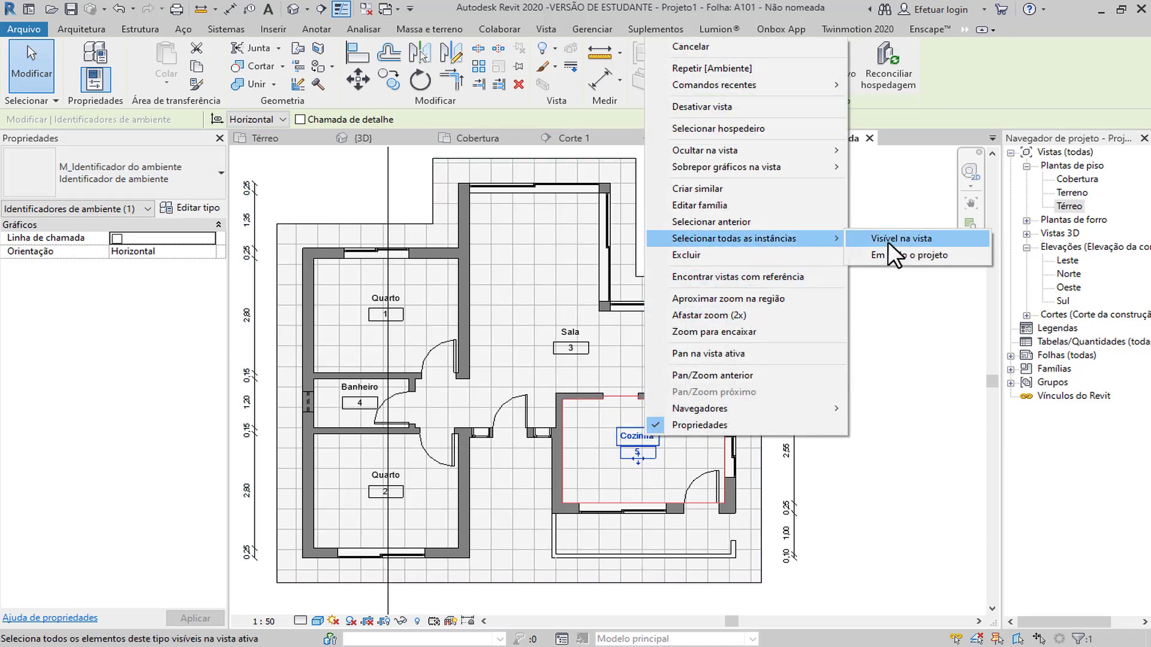
click(887, 242)
click(110, 167)
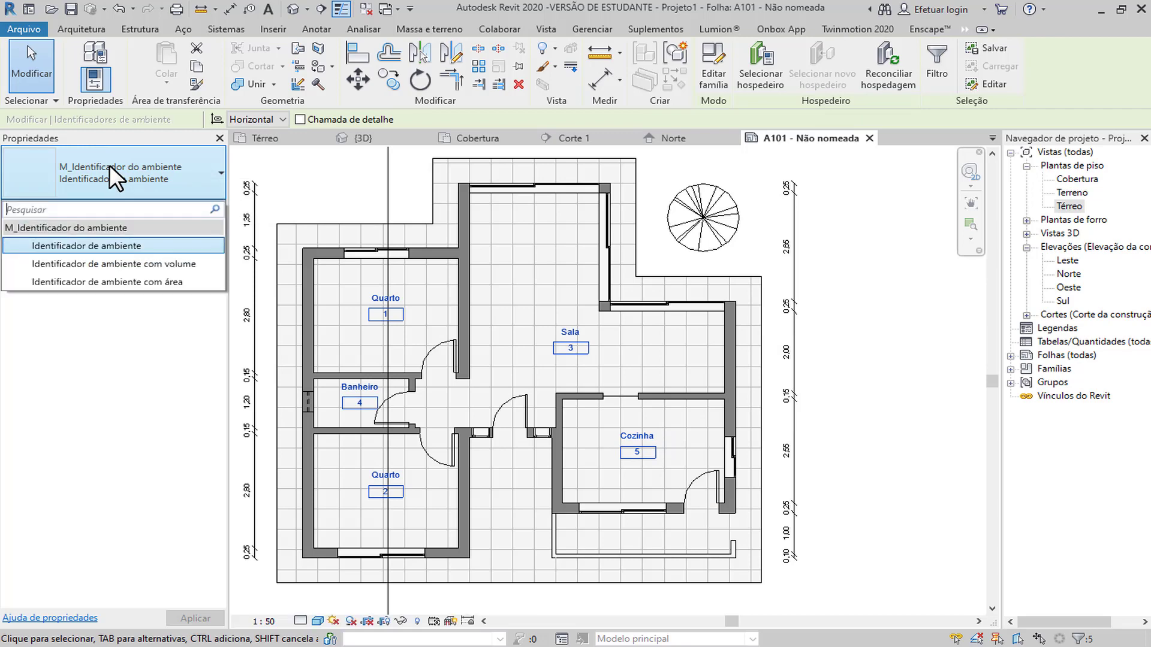
click(185, 282)
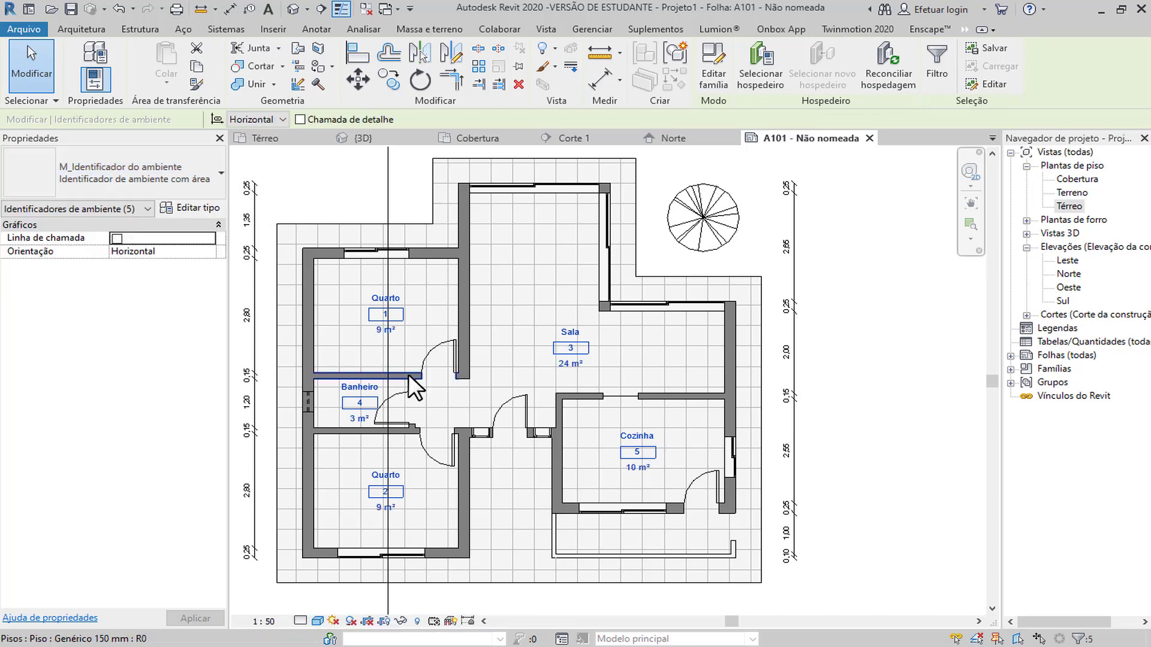
key(Escape)
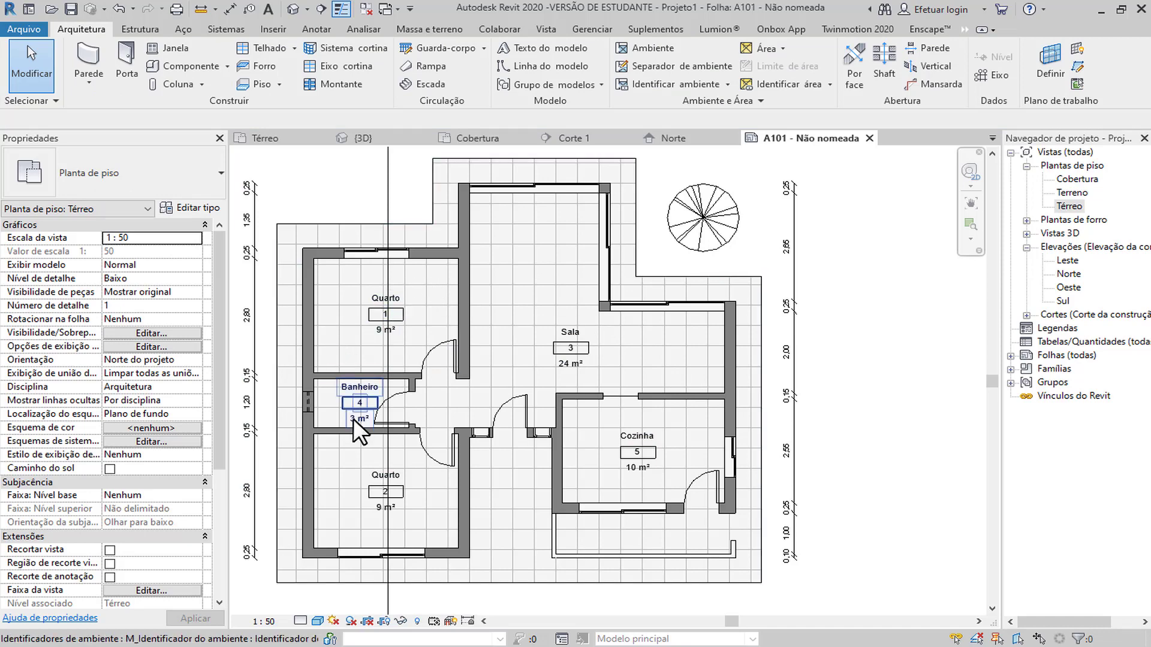
Deactivate the Térreo viewport and arrange it near the sheet's left border, with its title on a shortened line beneath the plan.
scroll(829, 473, down, 6)
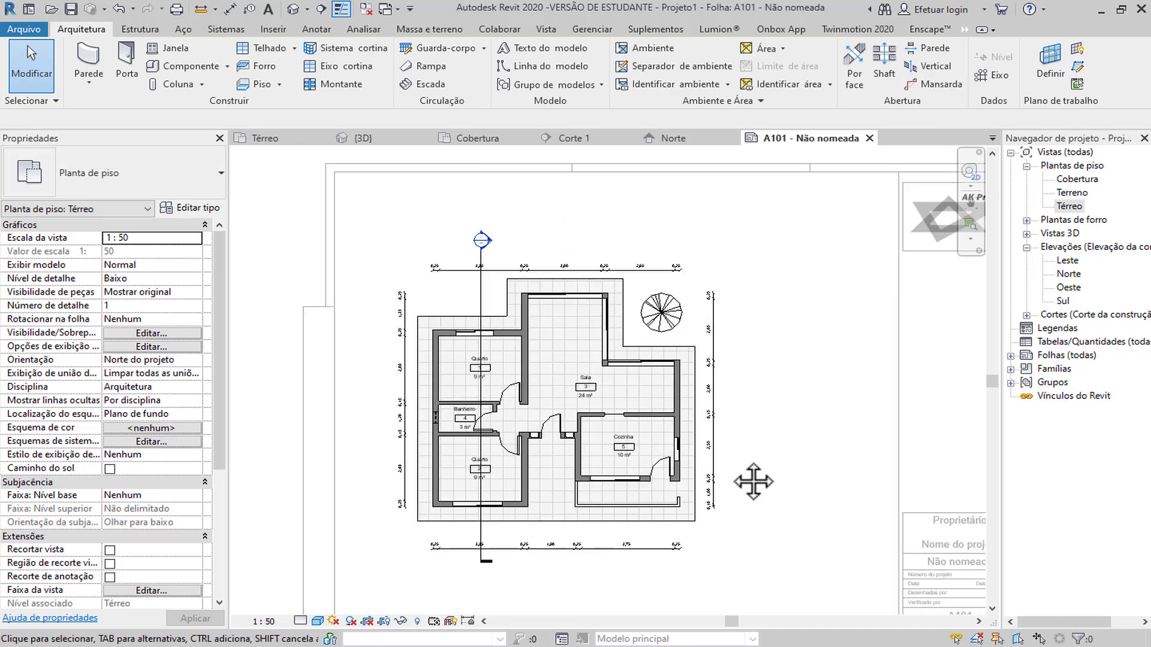
scroll(749, 468, down, 2)
click(740, 534)
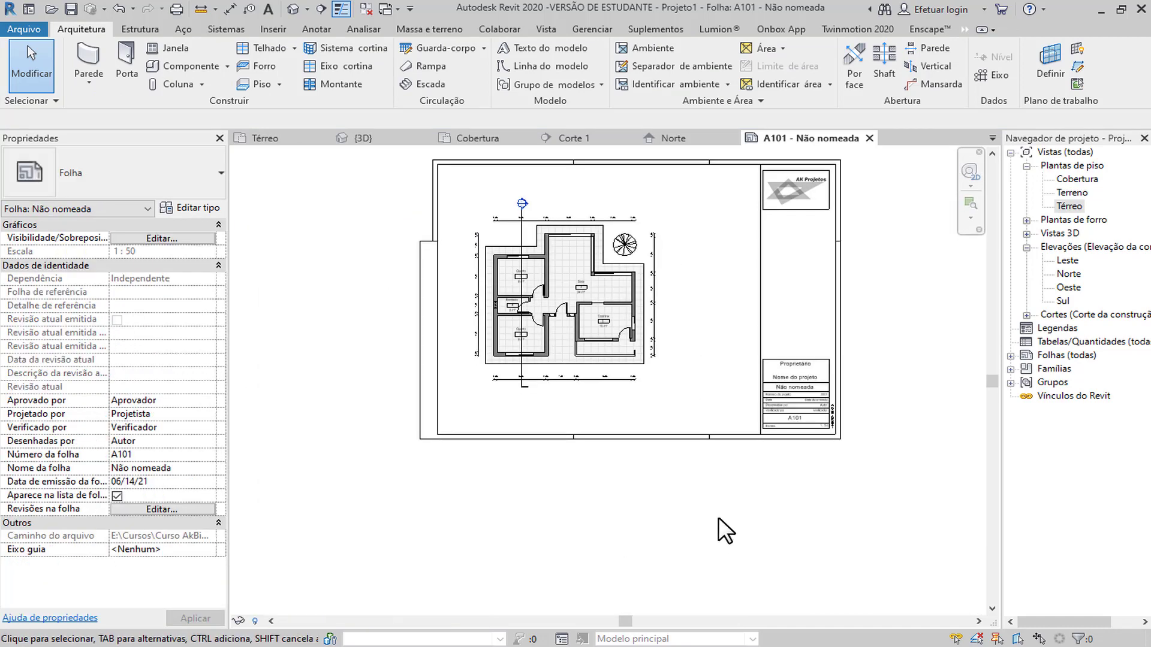
scroll(718, 517, down, 2)
scroll(688, 493, down, 1)
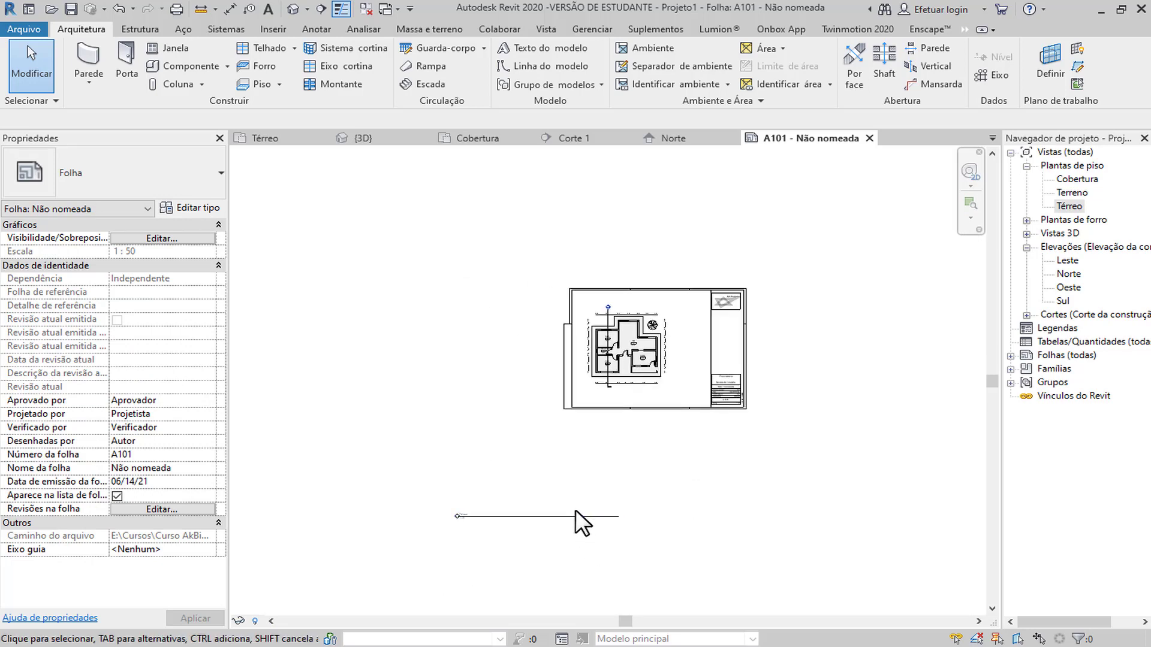
drag(576, 514, 713, 389)
scroll(693, 398, up, 2)
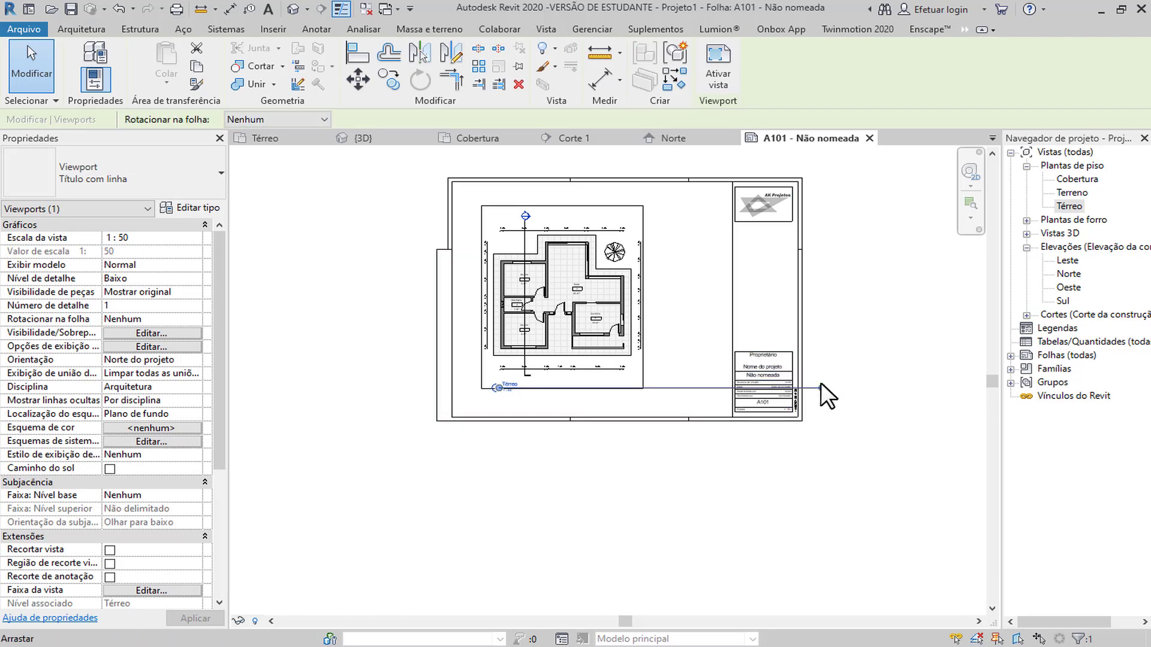
drag(597, 386, 508, 389)
click(574, 476)
scroll(552, 629, up, 1)
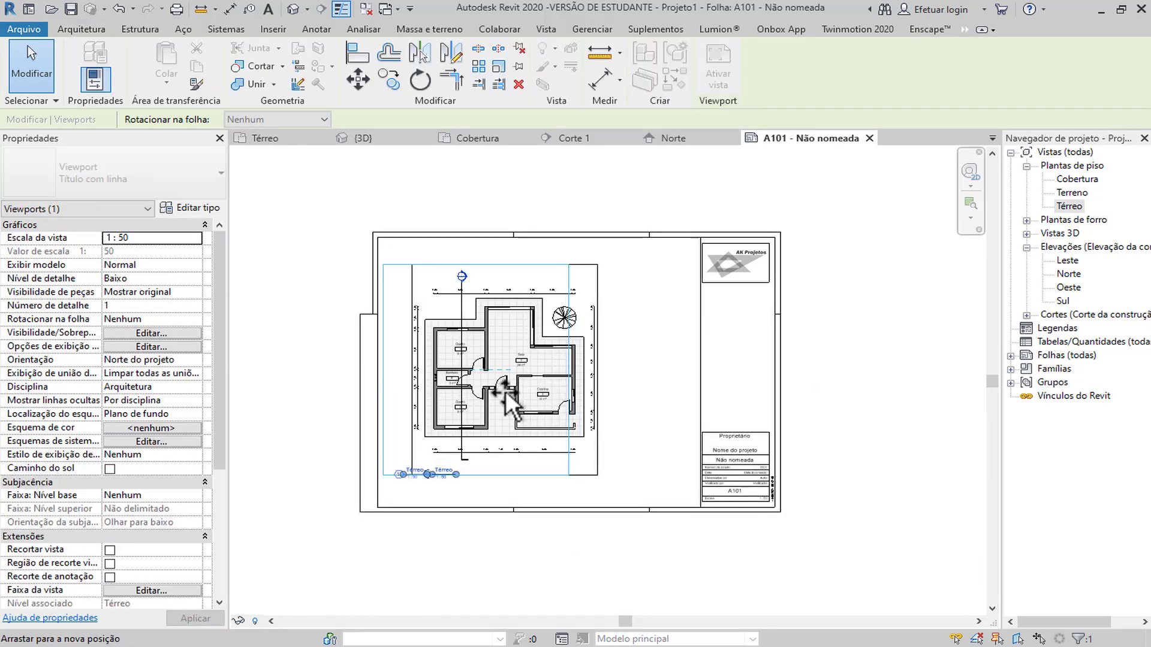
click(561, 518)
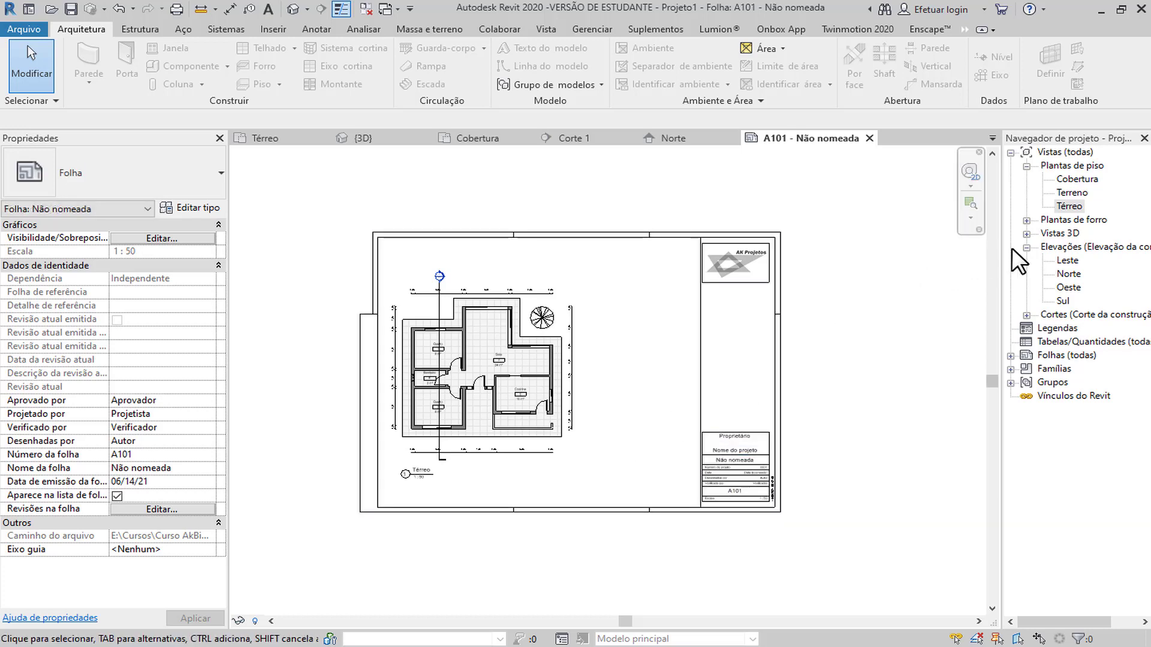
Place the {3D} view on sheet A101, to the right of the Térreo plan.
click(1026, 233)
click(1064, 247)
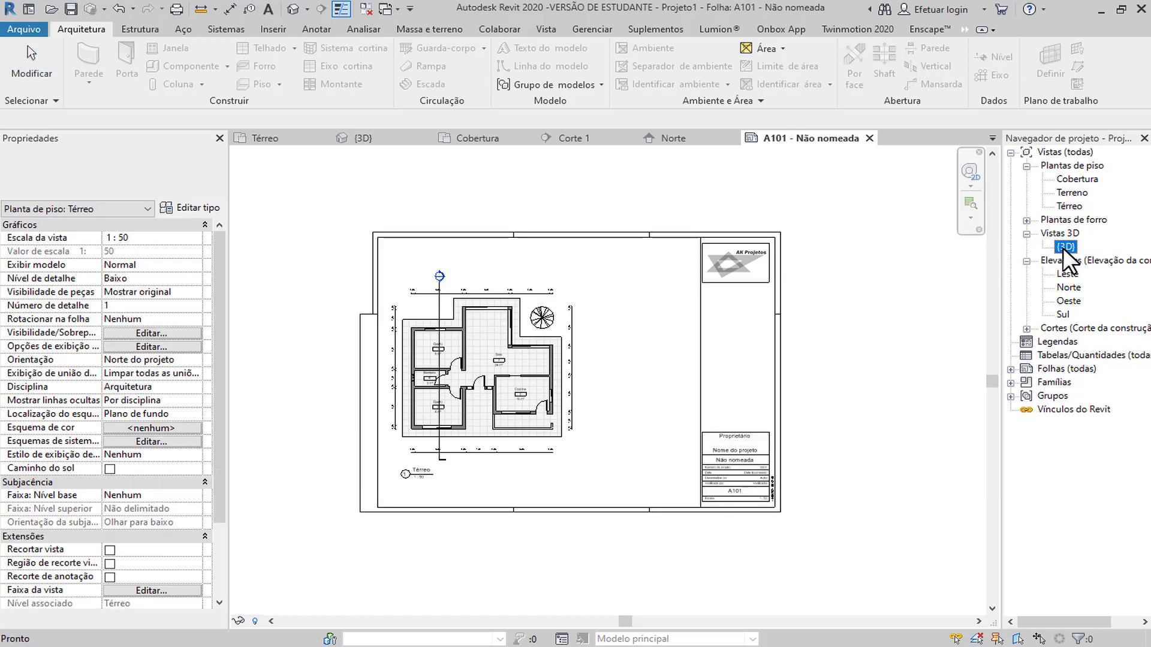
drag(644, 346, 631, 332)
click(632, 333)
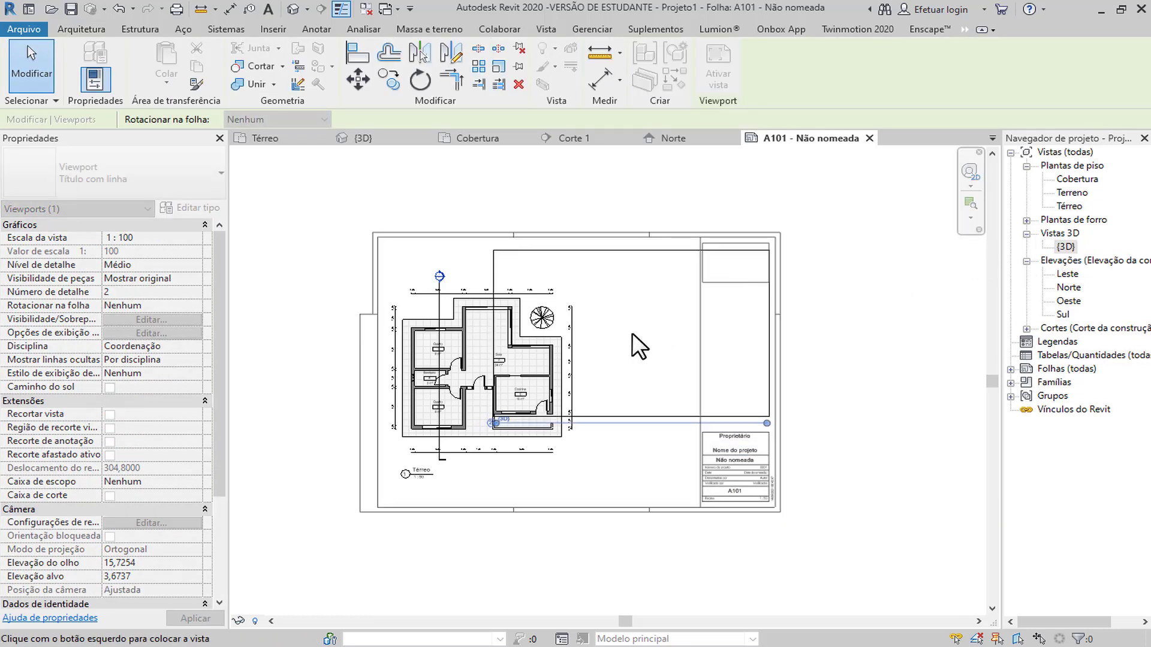
Activate the {3D} viewport on the sheet and hide the levels category in that view.
double_click(640, 339)
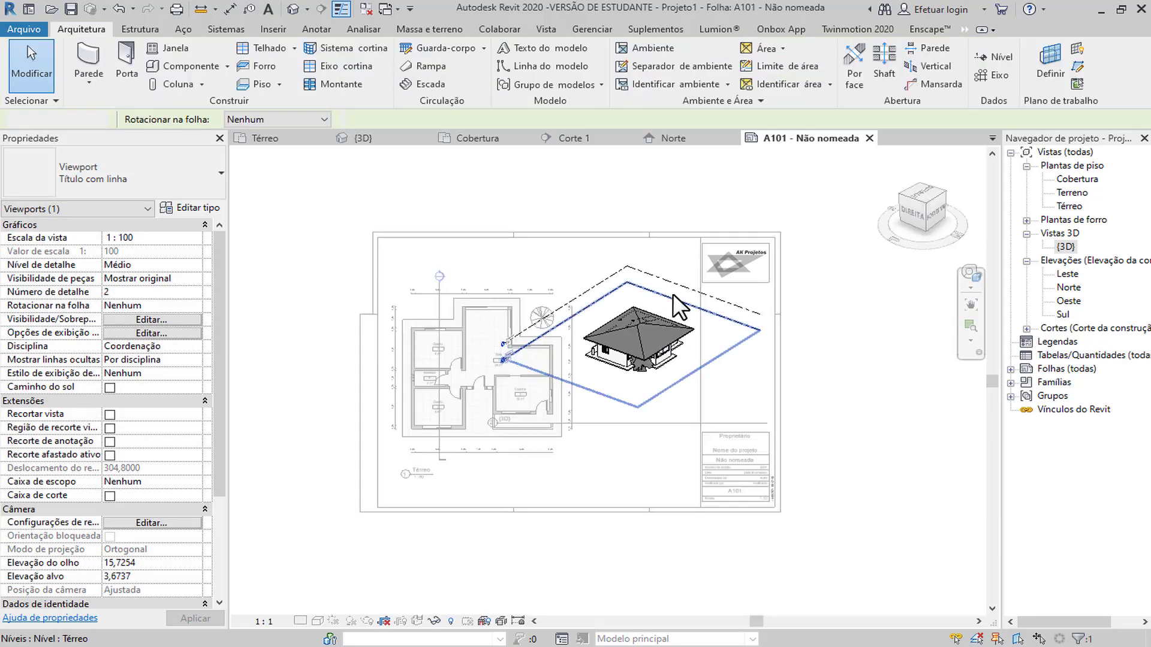
scroll(626, 271, up, 2)
click(626, 271)
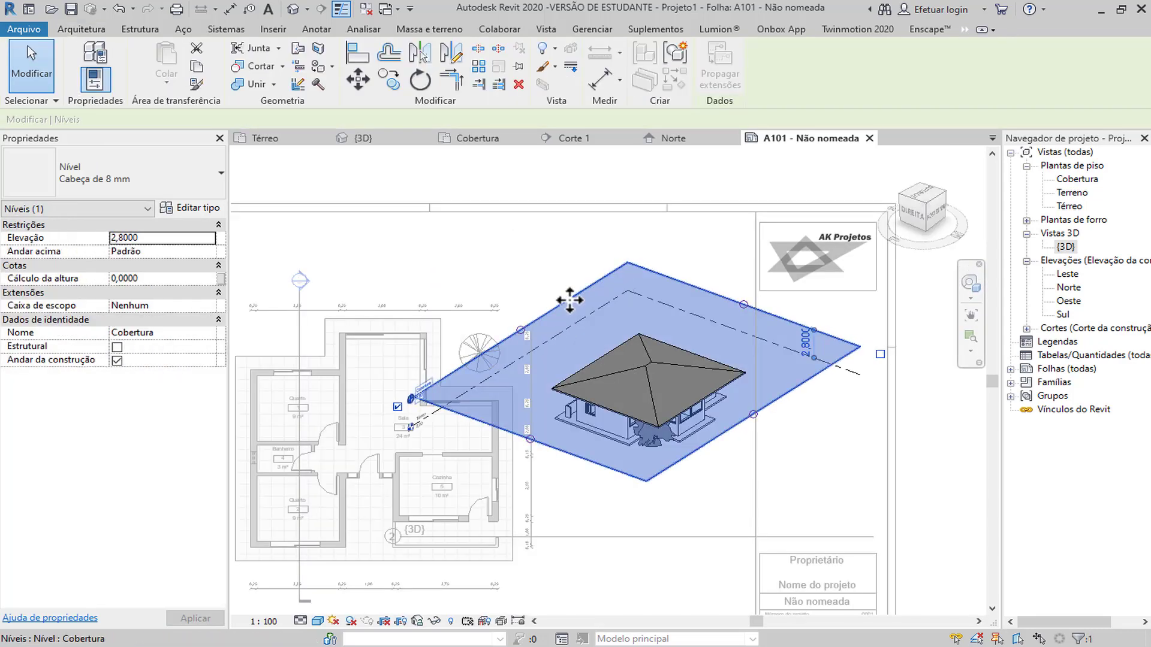
right_click(570, 296)
mouse_move(682, 320)
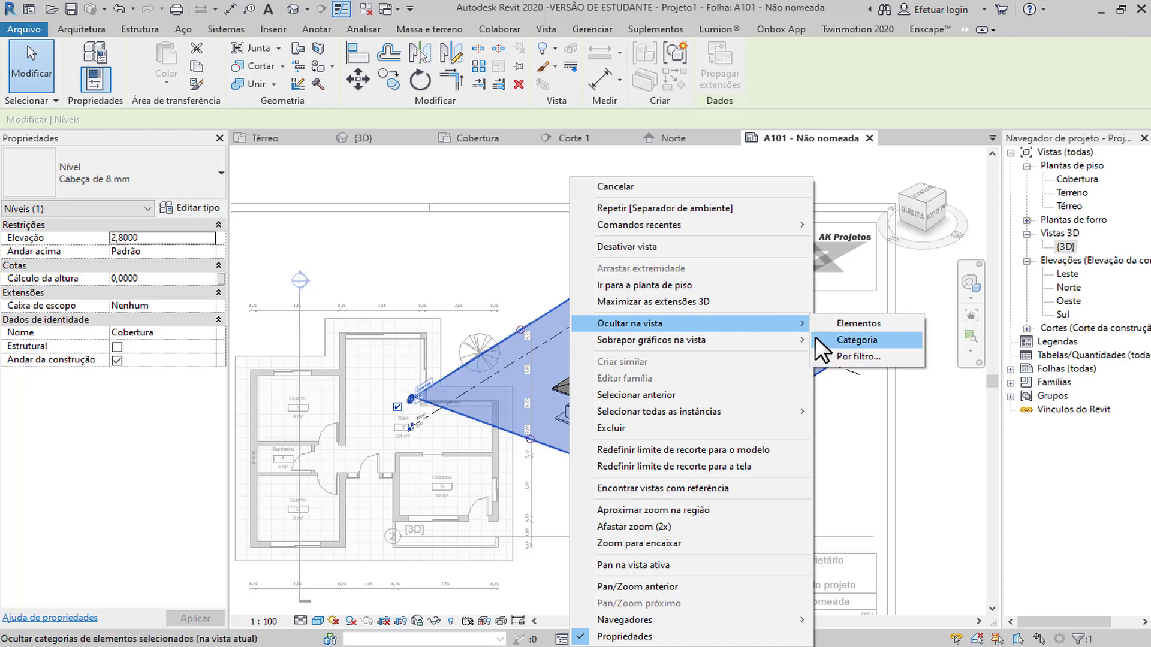
click(851, 339)
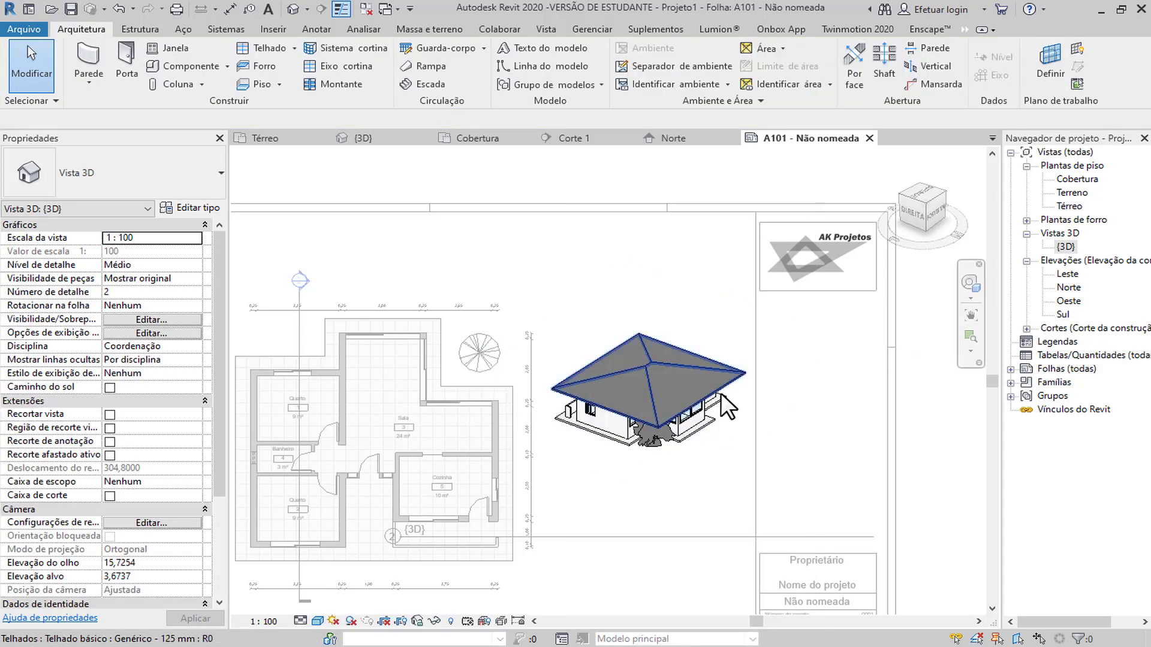
Try hiding only the tree at the corner of the house in the 3D view.
scroll(721, 394, down, 4)
scroll(625, 369, up, 2)
click(610, 363)
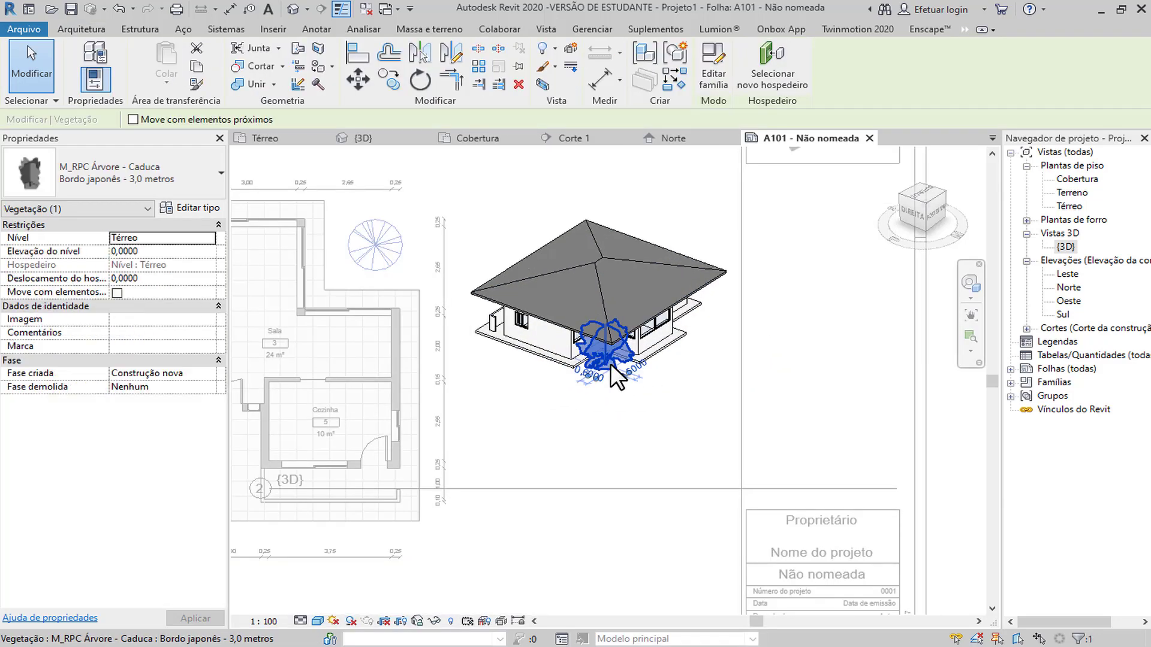
middle_drag(602, 409, 626, 376)
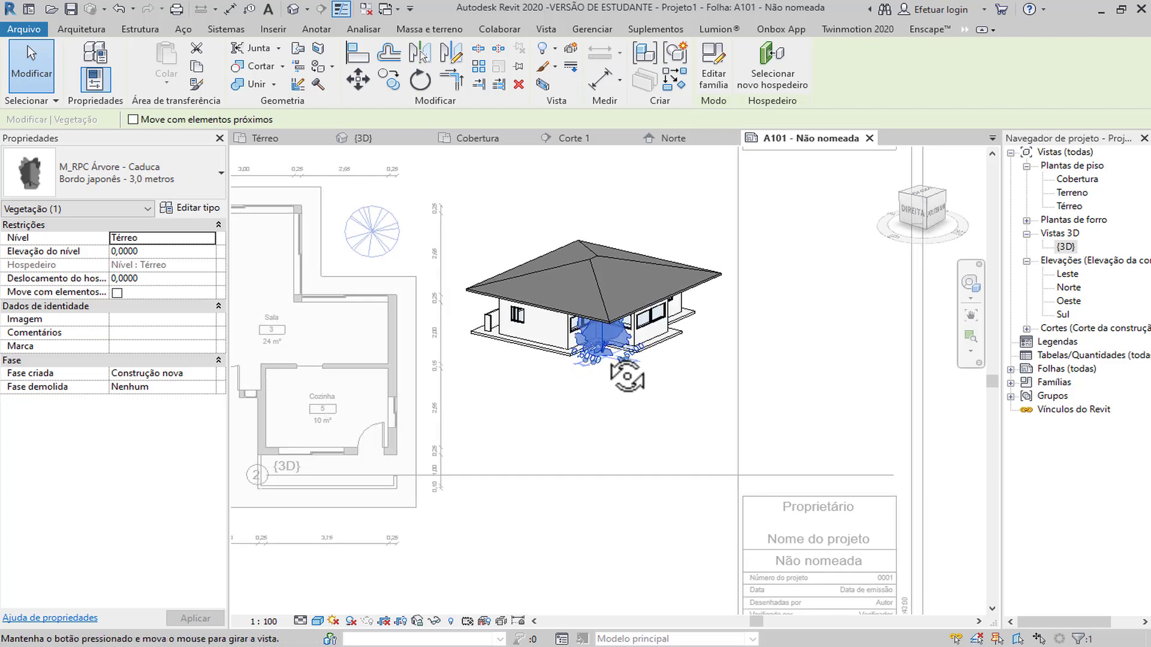
click(915, 196)
middle_drag(761, 358, 609, 329)
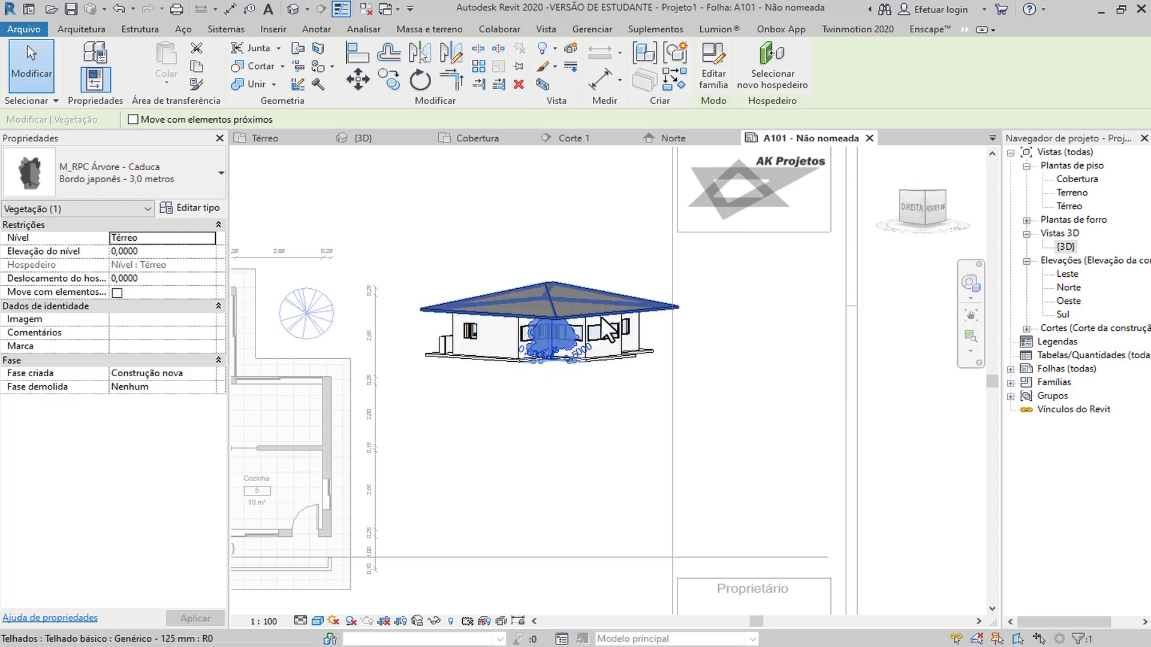
right_click(562, 338)
mouse_move(651, 325)
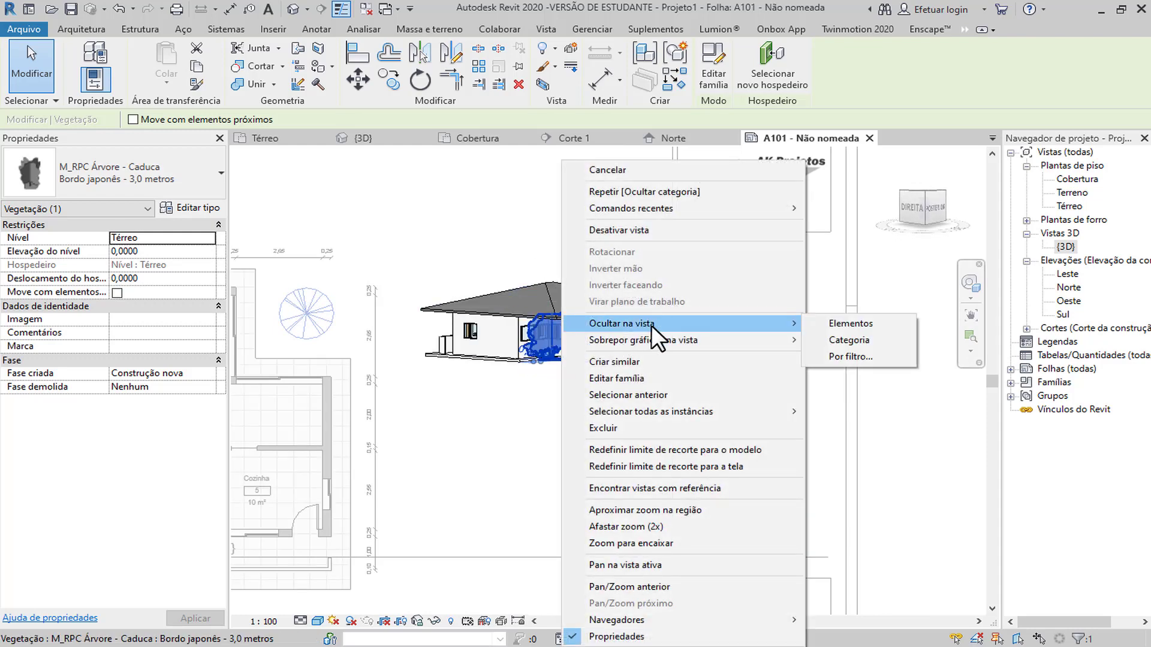
click(847, 322)
scroll(541, 437, down, 2)
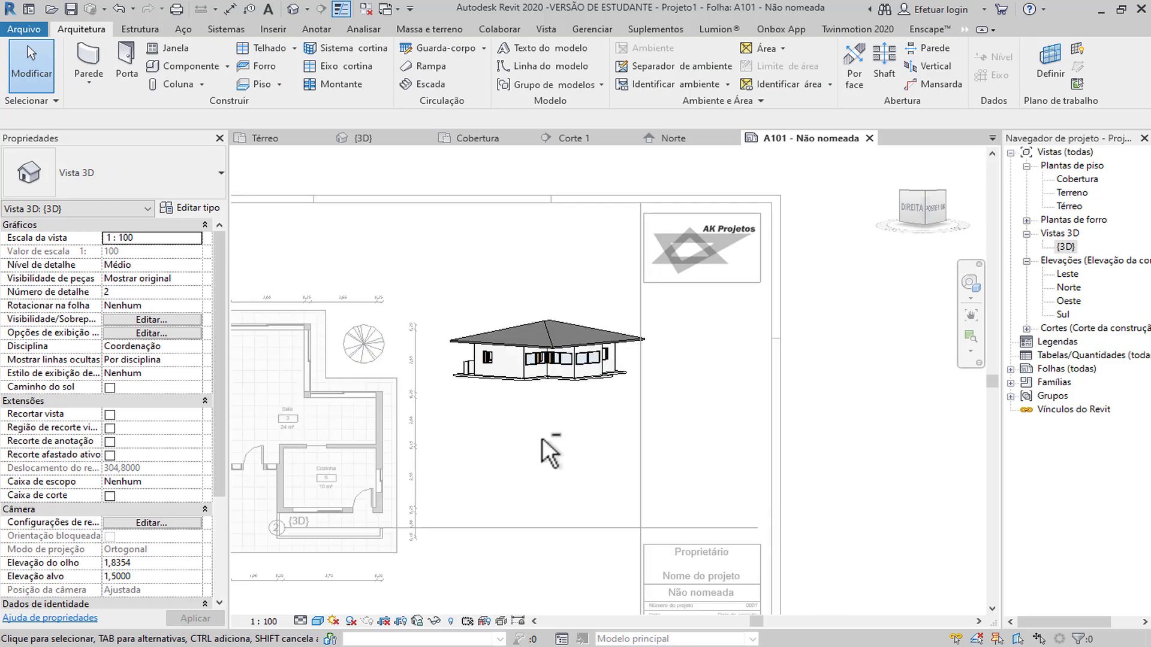
Orbit the 3D view to show the house's front and right façades with the tree behind, and deactivate the viewport.
shift+middle_drag(542, 438, 817, 519)
scroll(820, 516, up, 1)
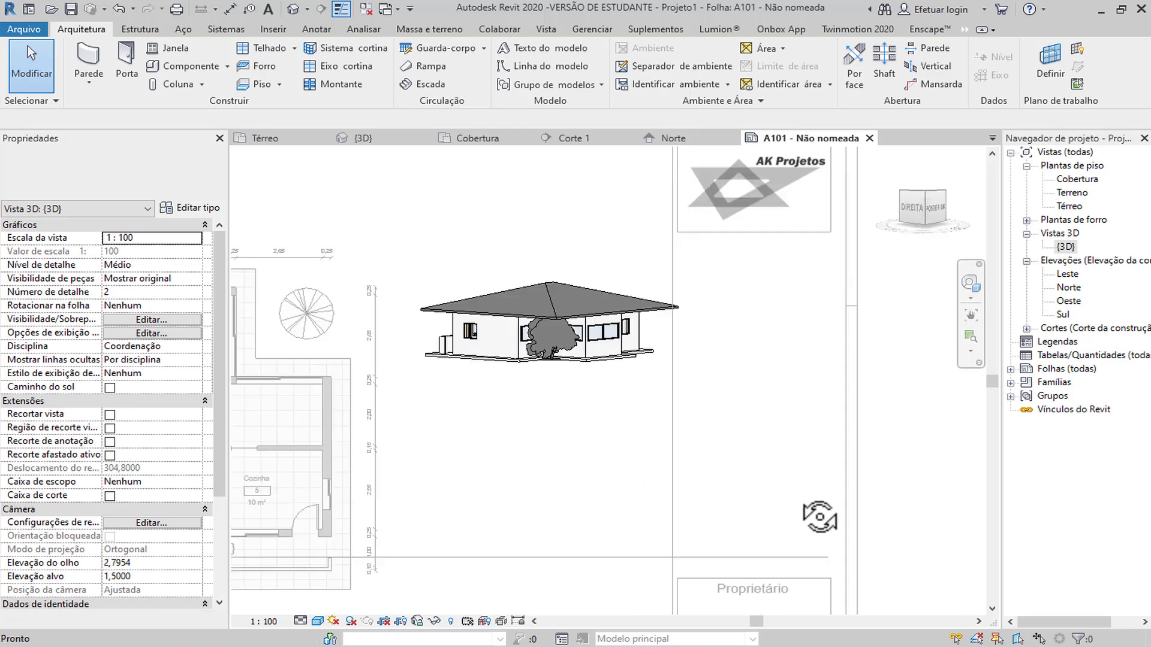
shift+middle_drag(570, 411, 797, 468)
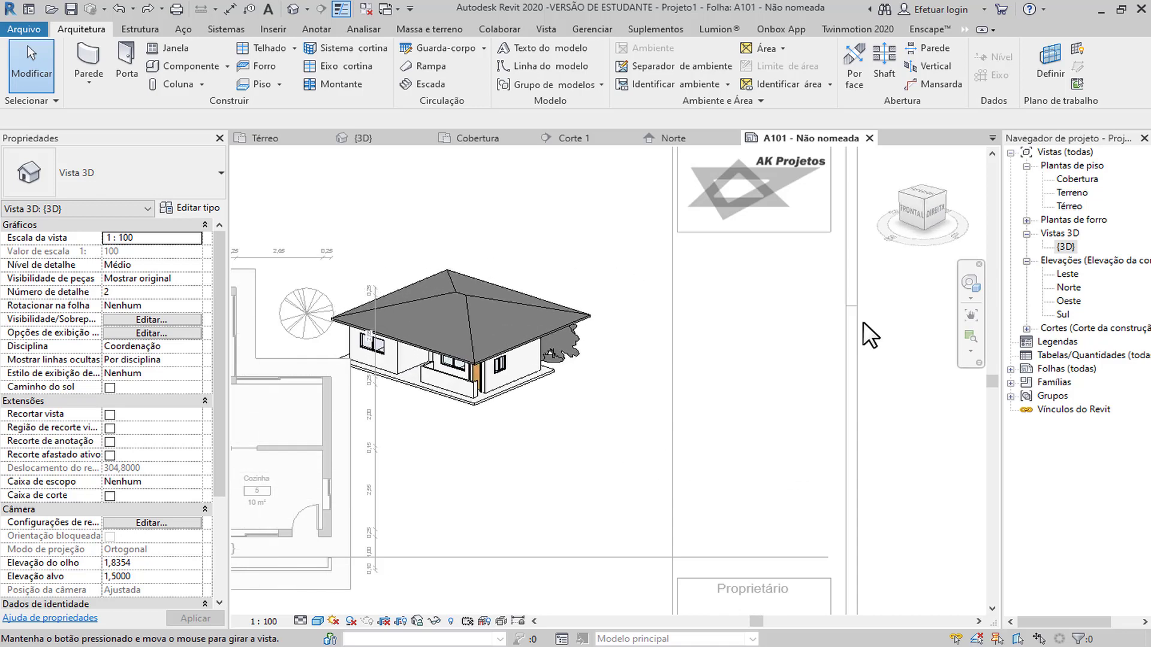
shift+middle_drag(779, 270, 615, 365)
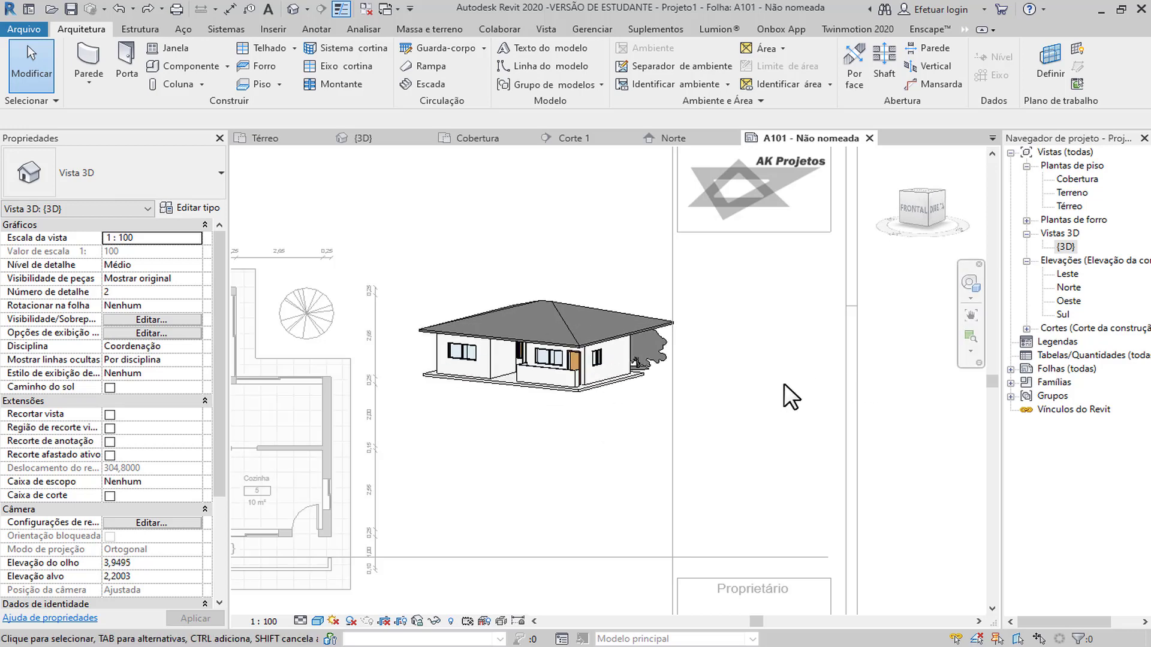
double_click(784, 383)
Place the {3D} title beneath the house with a shortened line, and move the viewport to the top of the drawing area.
scroll(827, 392, down, 2)
click(533, 491)
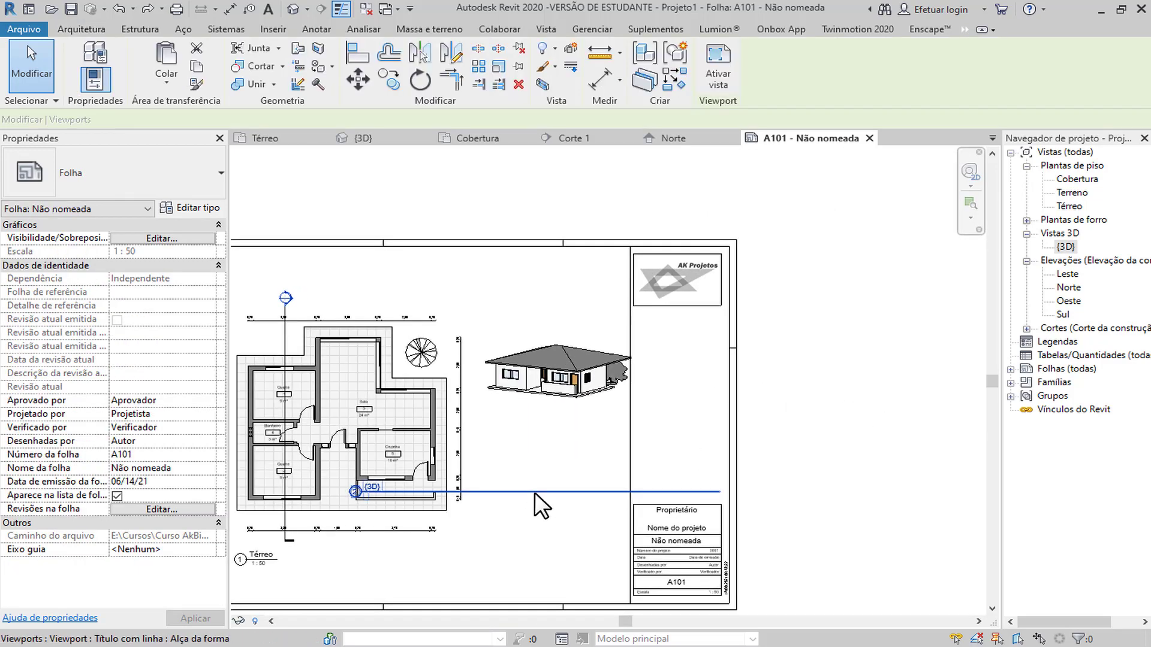
drag(499, 492, 632, 412)
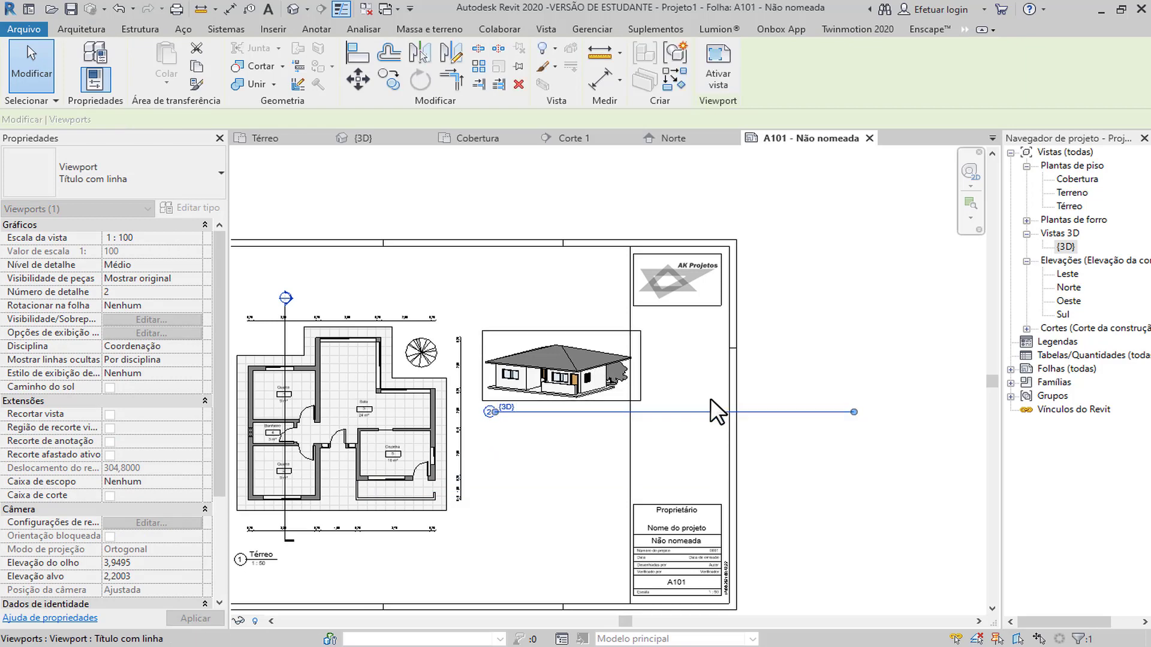
click(566, 502)
drag(554, 379, 527, 303)
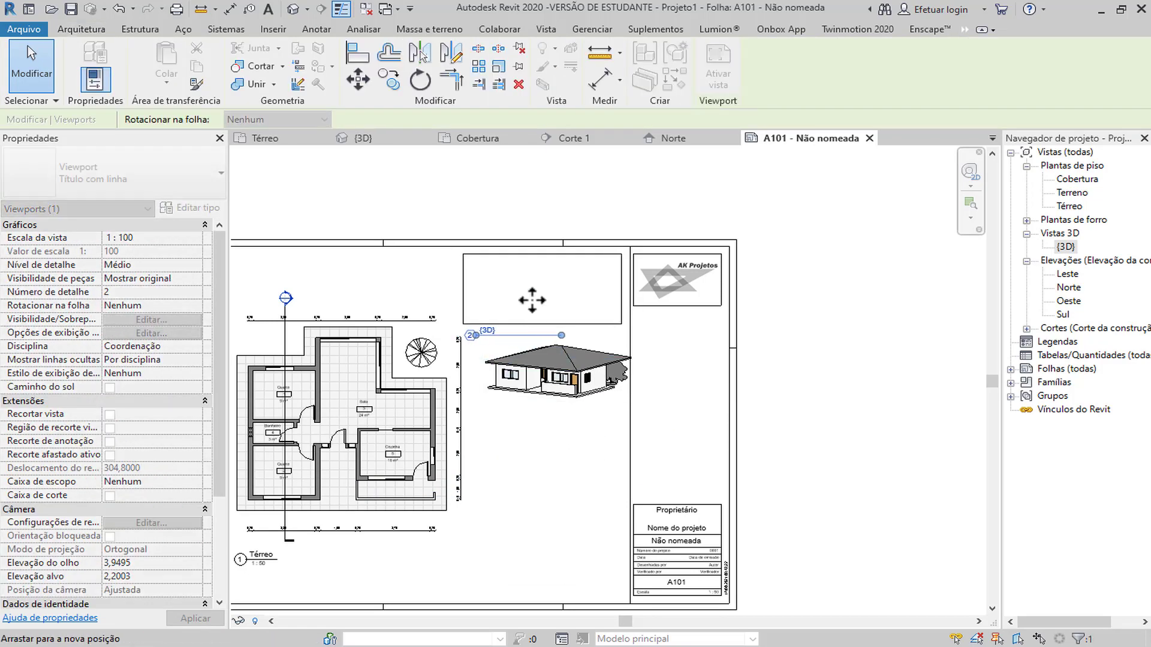
click(532, 480)
Shift the Térreo viewport slightly closer to the sheet's left border, away from the 3D view.
middle_drag(532, 480, 616, 472)
click(490, 478)
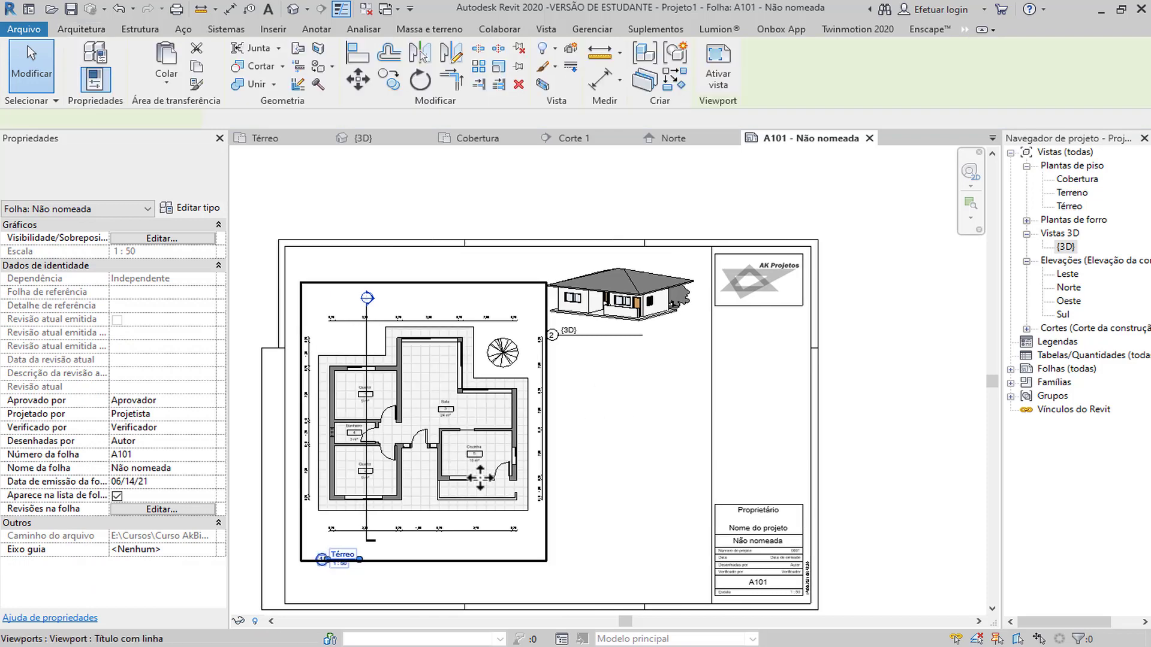
drag(490, 478, 478, 477)
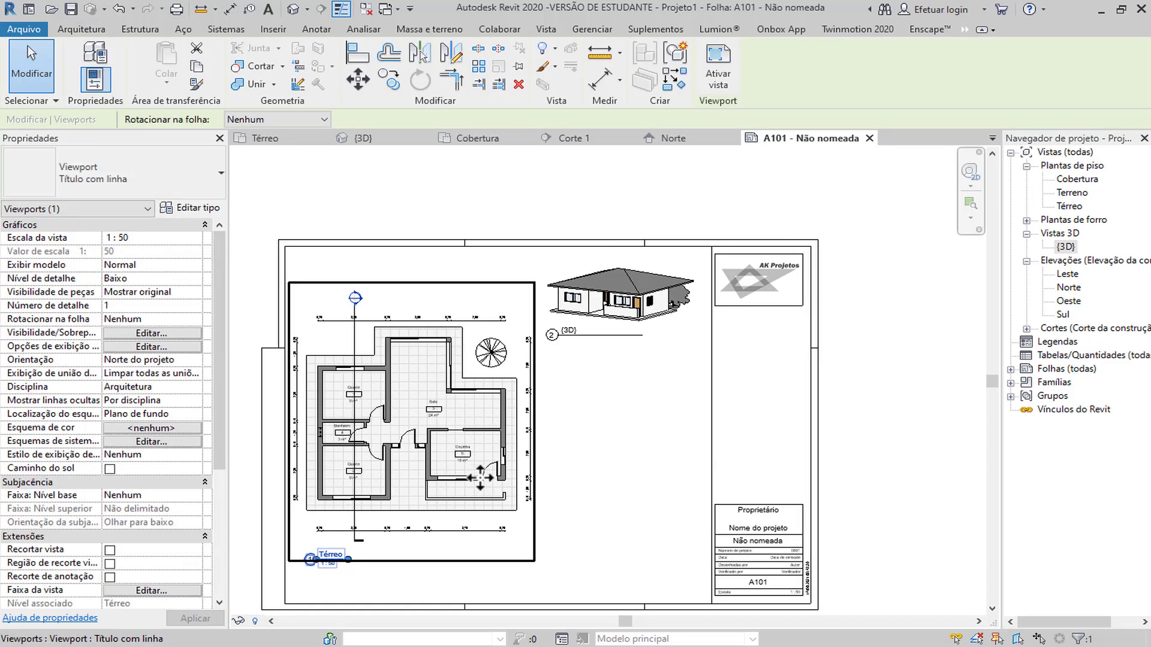
Place the Corte 1 section on the sheet beneath the 3D view.
click(585, 441)
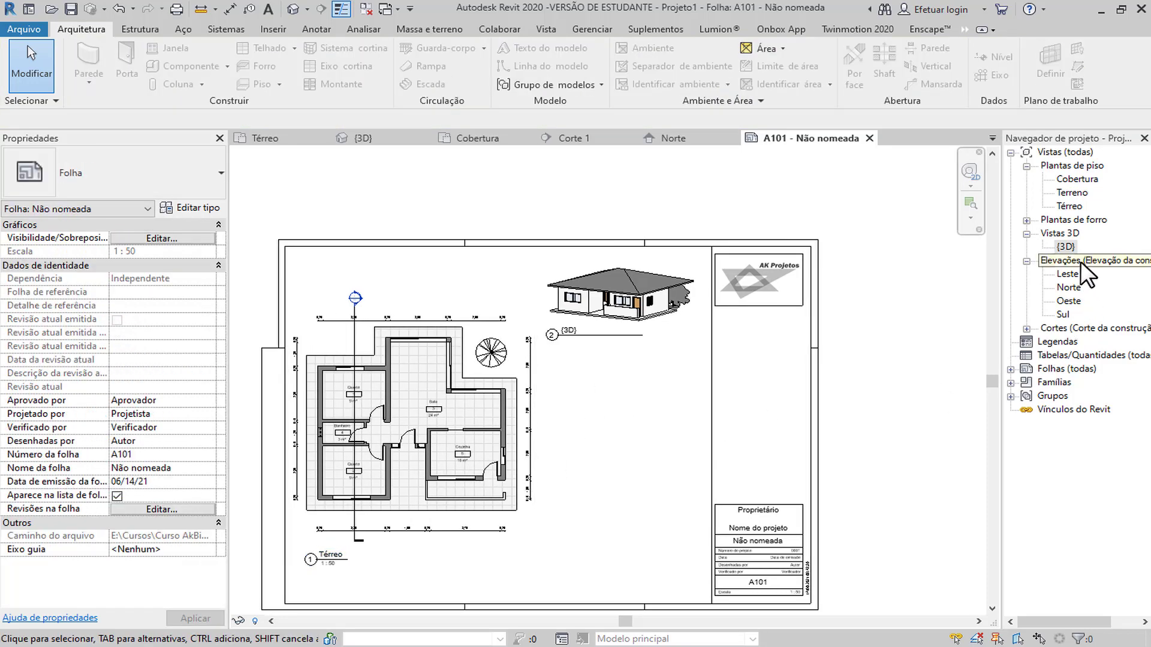
click(1032, 329)
drag(1063, 340, 653, 492)
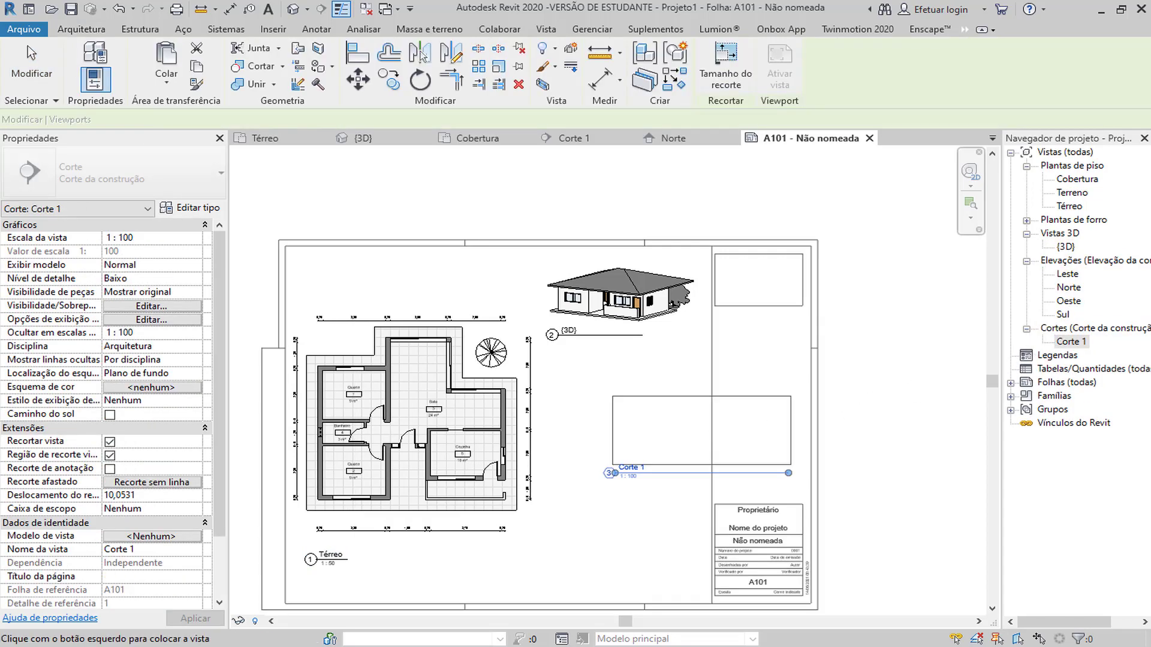
click(629, 415)
Activate the Corte 1 viewport, hide its crop region, and deactivate the viewport.
scroll(632, 419, up, 3)
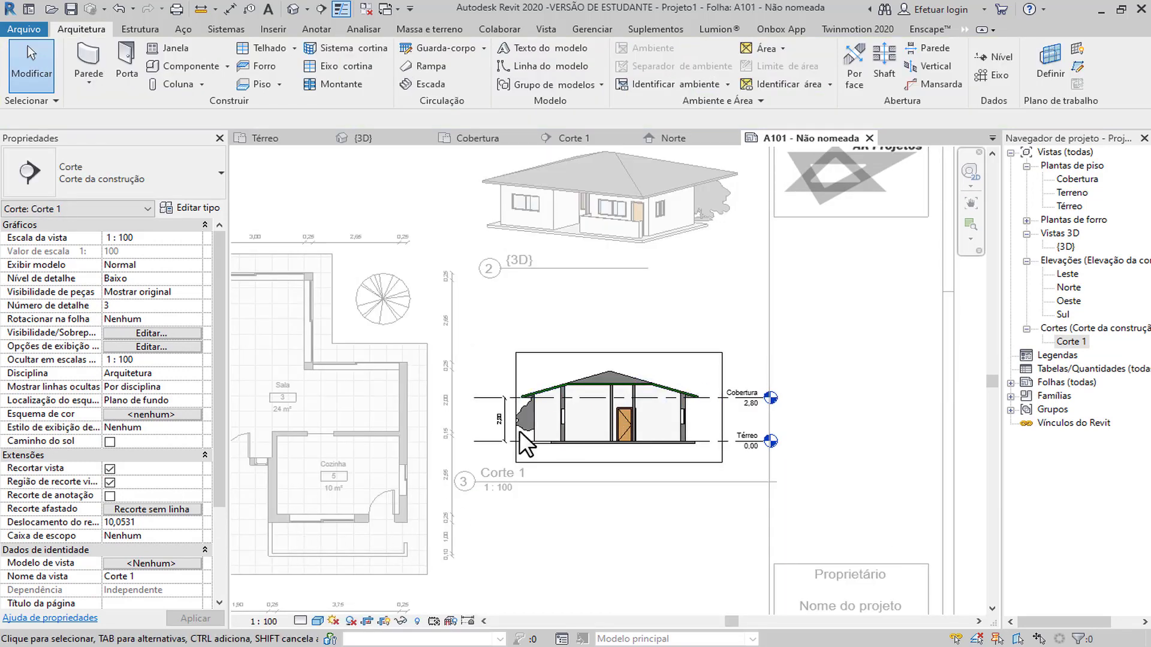
click(569, 351)
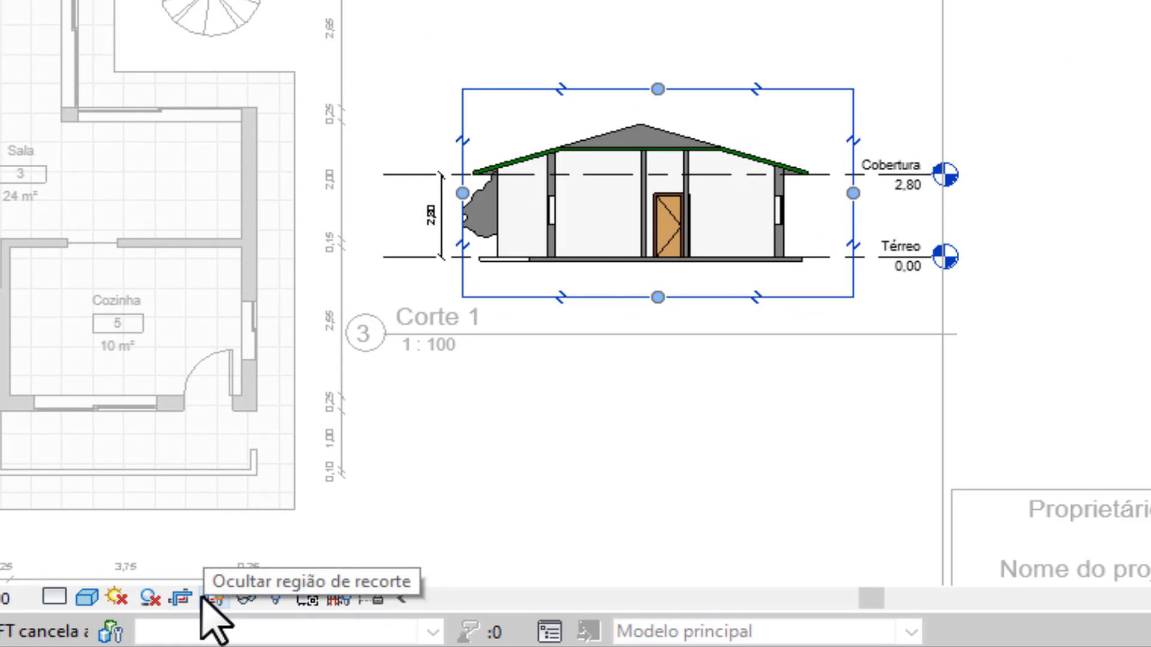
click(210, 597)
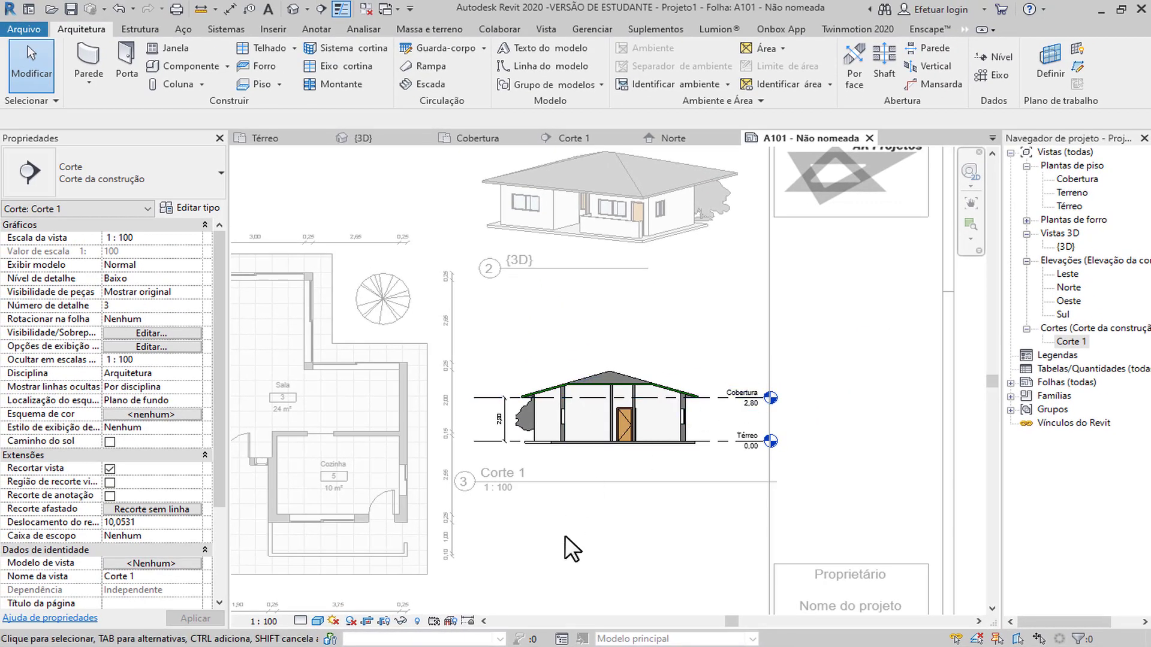
double_click(565, 535)
Shift the Corte 1 title and shorten its line so it ends before the title block.
scroll(589, 472, down, 2)
scroll(616, 477, up, 2)
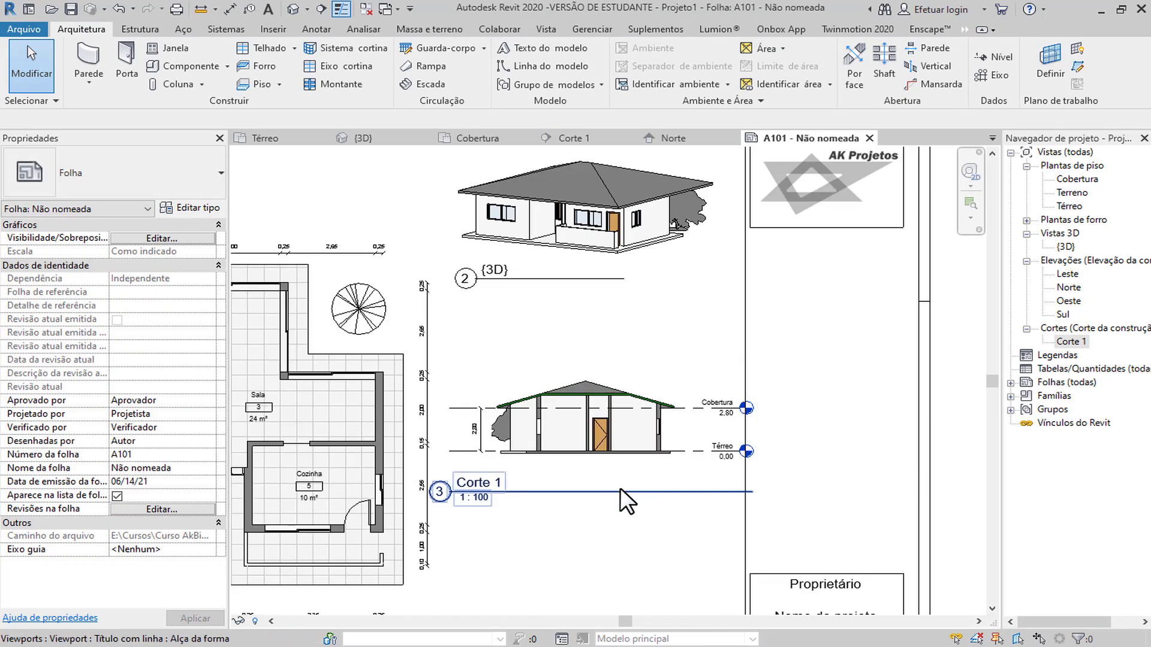
click(621, 490)
drag(749, 491, 808, 491)
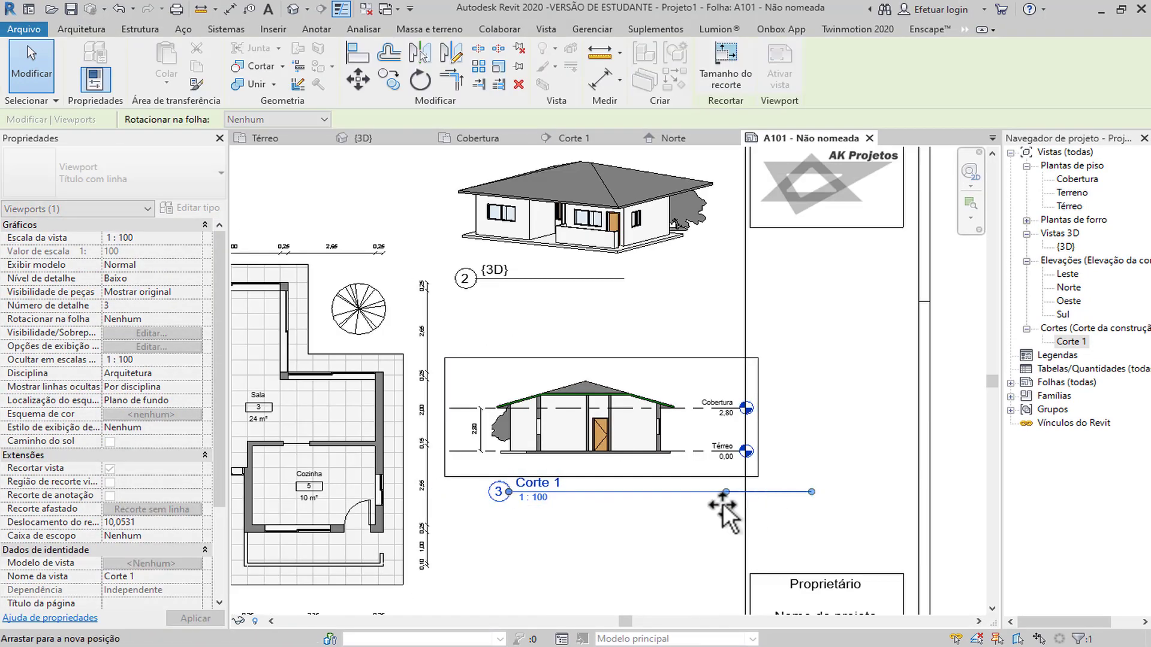
scroll(639, 570, down, 2)
middle_drag(859, 550, 831, 528)
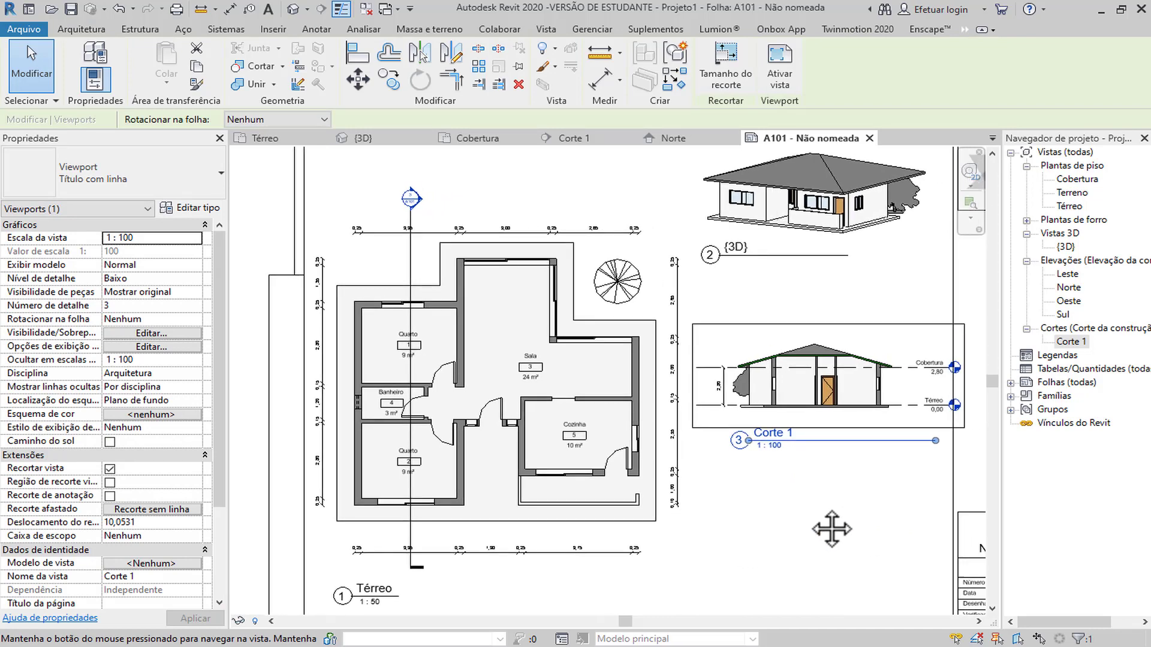
In the activated Corte 1 viewport, show the crop region, pull both side edges inward, and hide it again.
click(783, 543)
scroll(718, 395, up, 4)
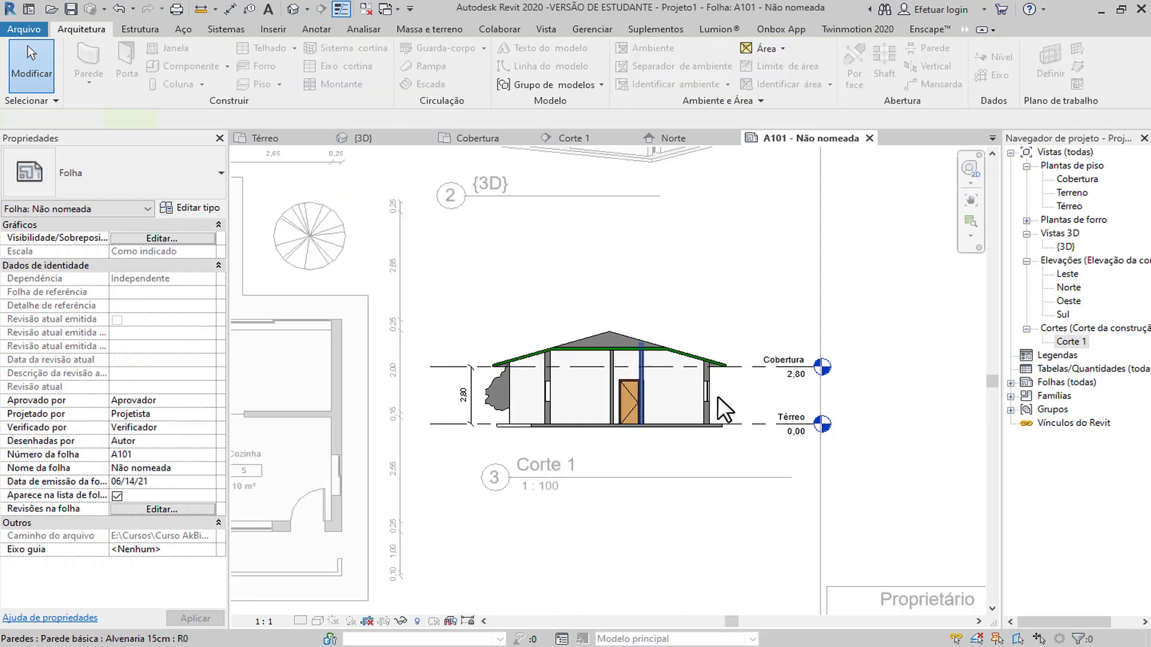
scroll(717, 396, up, 1)
double_click(718, 395)
click(384, 621)
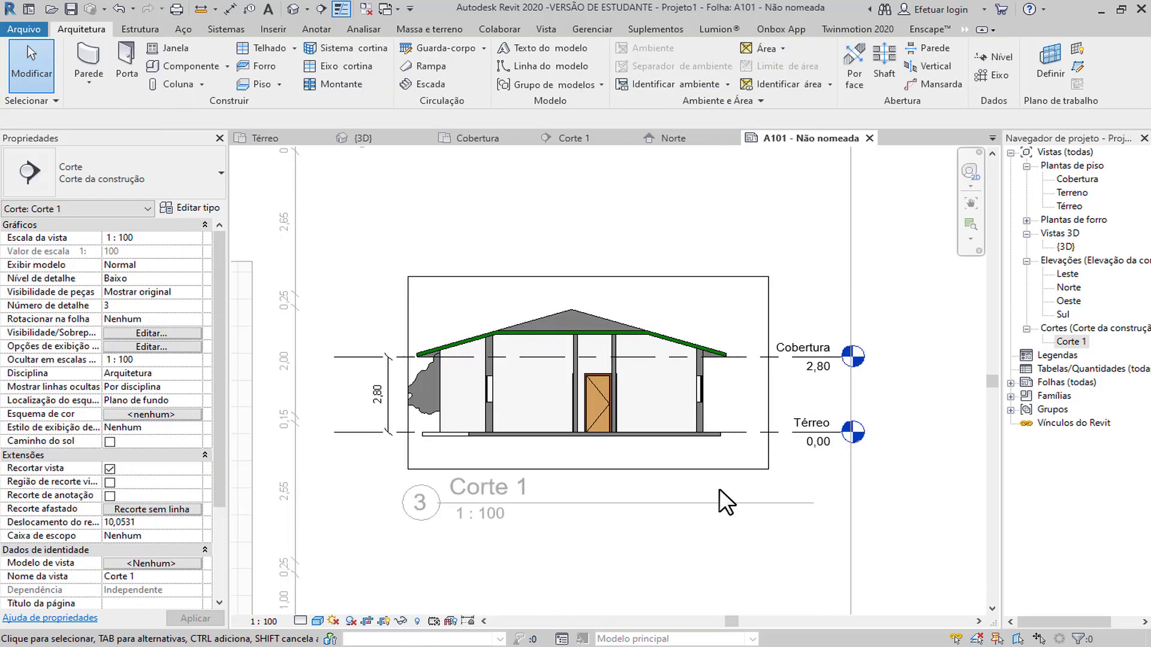
click(768, 387)
drag(751, 376, 723, 375)
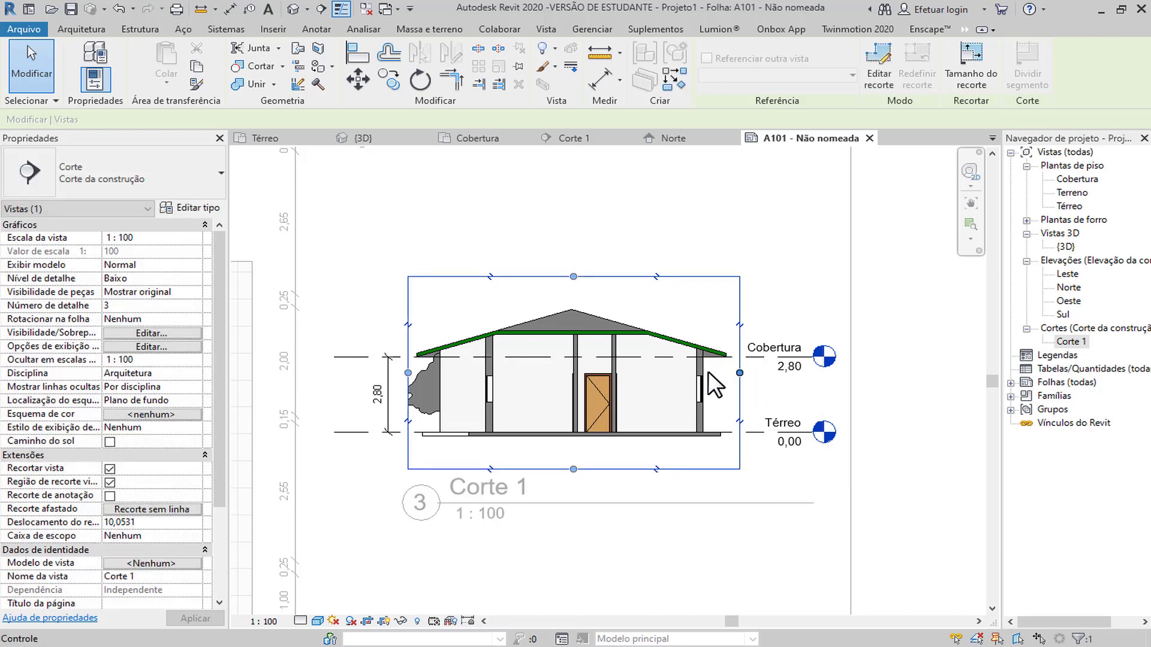
drag(408, 376, 413, 377)
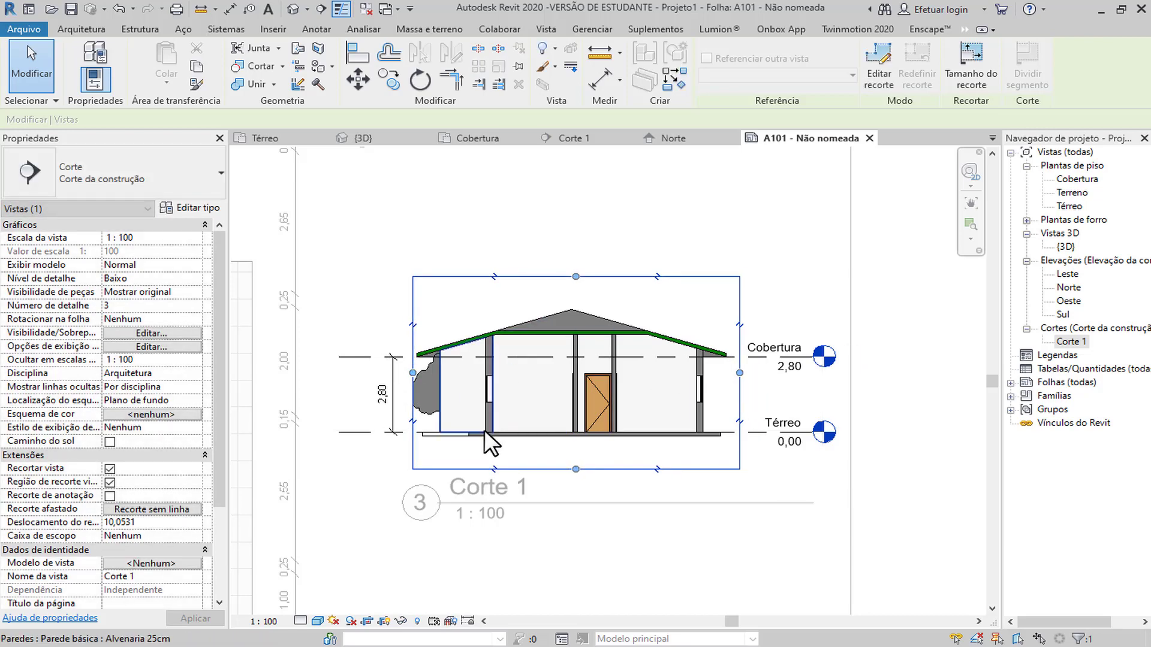
click(401, 623)
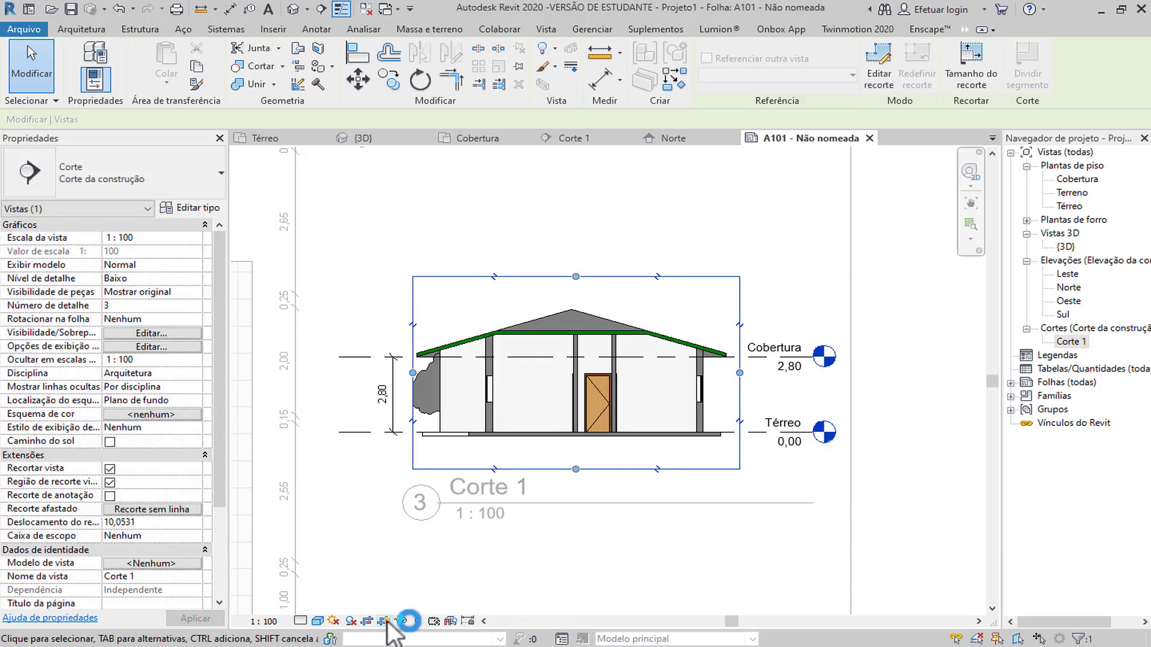
double_click(744, 555)
Move the Corte 1 title into line with the {3D} title above it.
scroll(659, 390, up, 2)
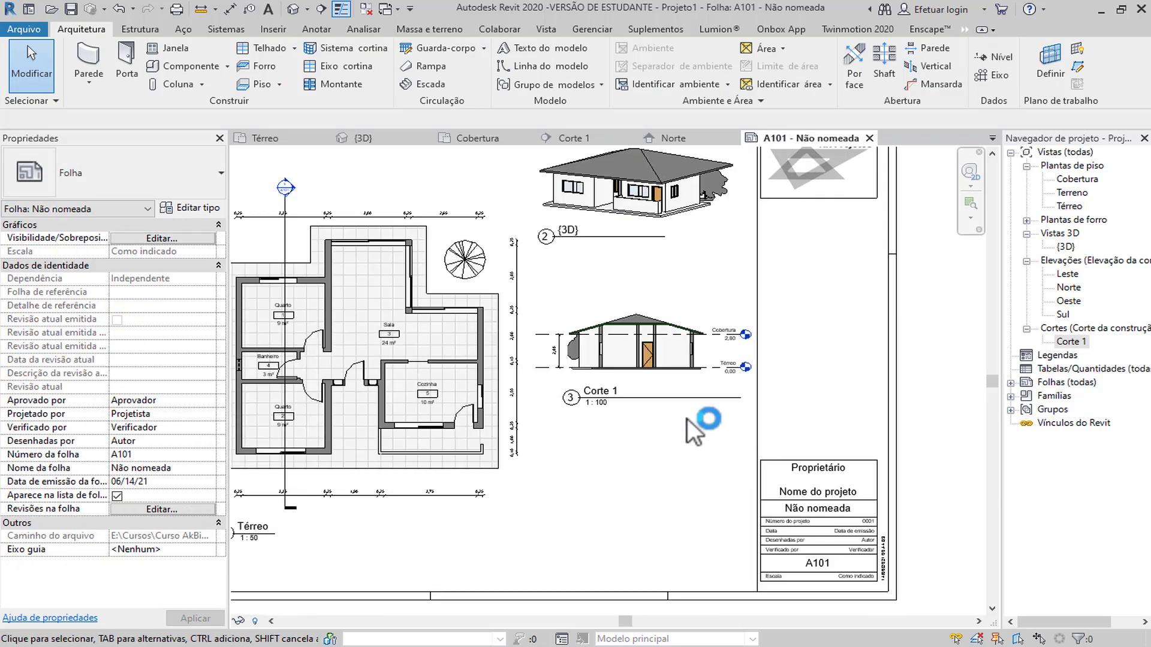
click(639, 399)
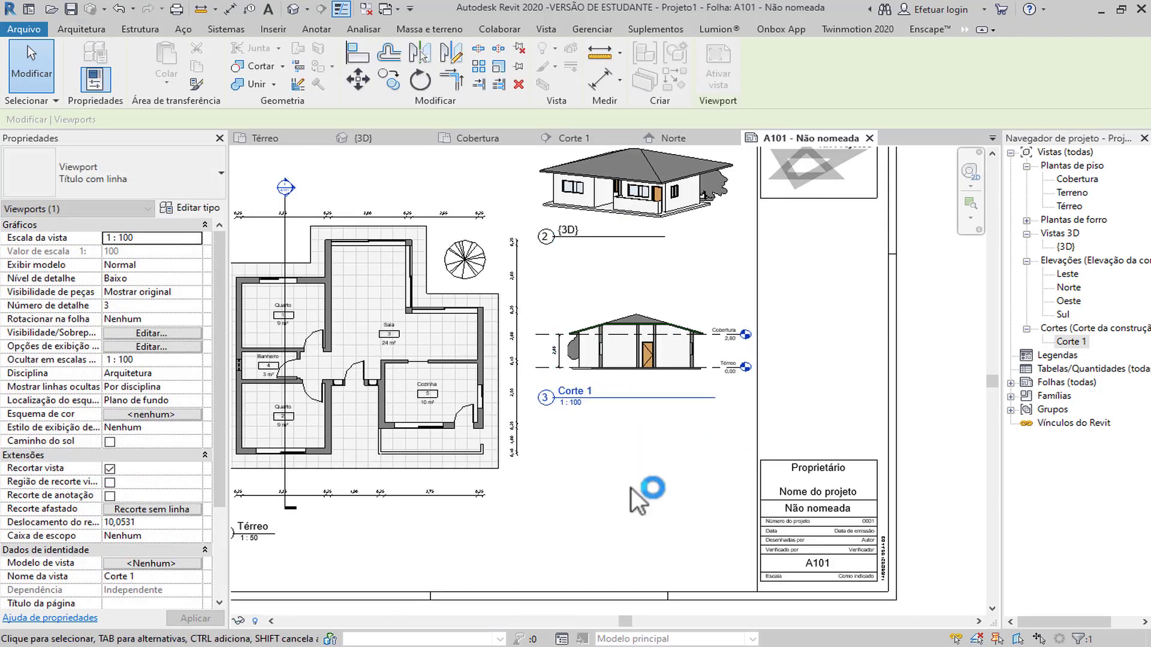
click(722, 495)
scroll(689, 504, down, 3)
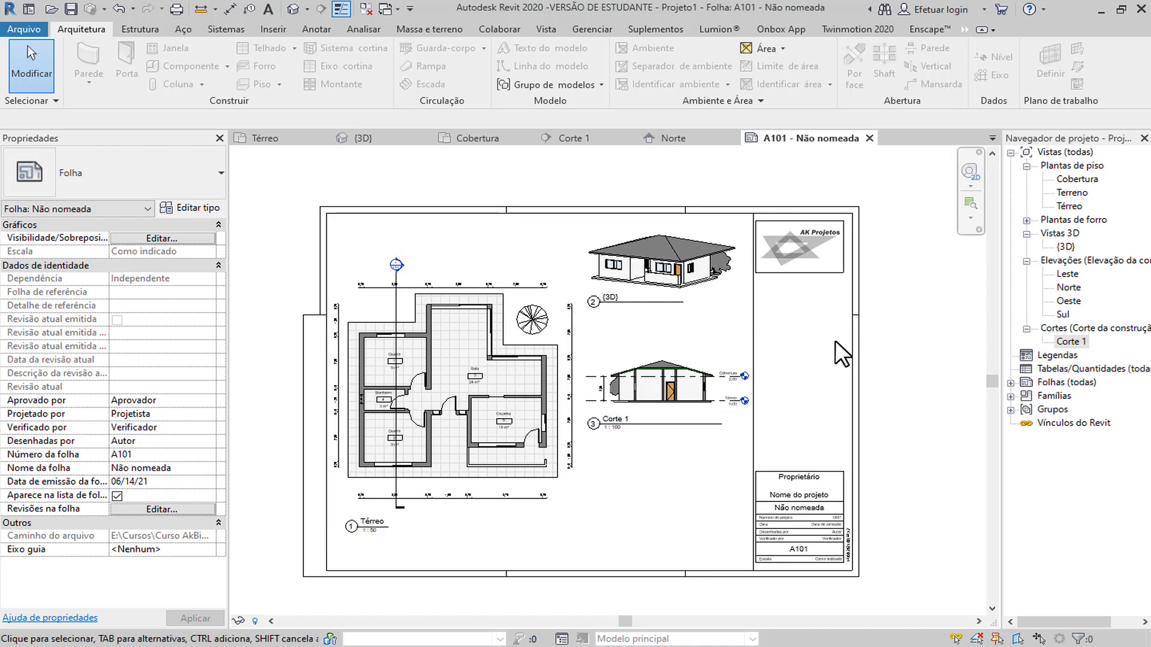
Set the project name in the title block to "Projeto AKBim".
scroll(801, 499, up, 2)
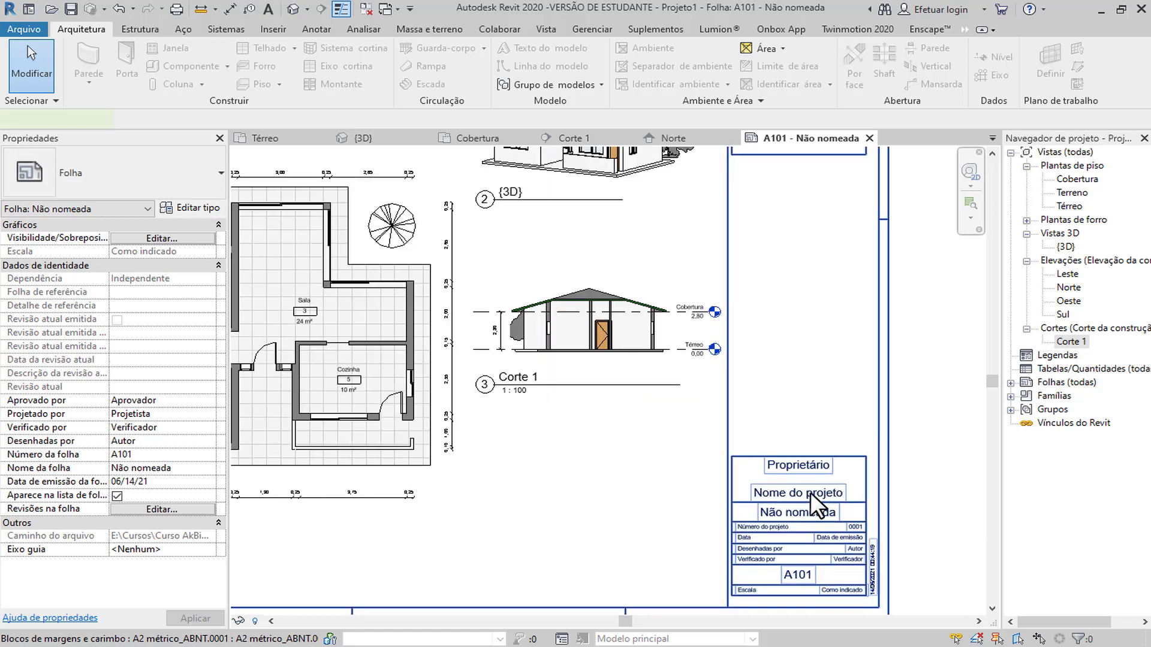
click(810, 492)
click(810, 491)
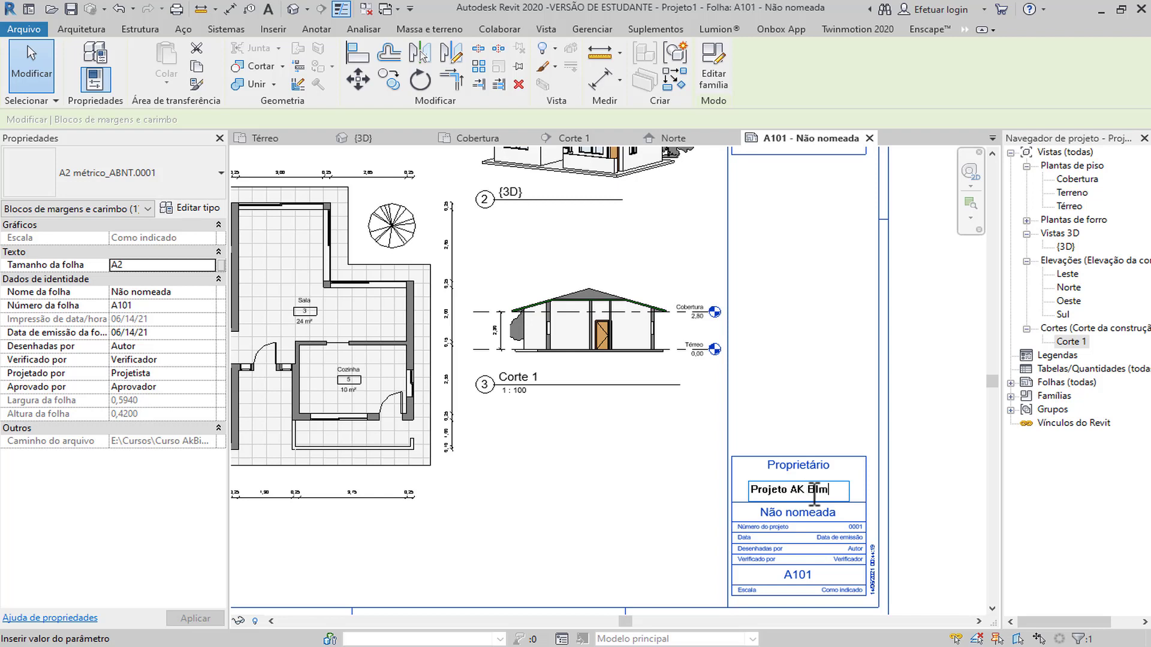
key(Return)
click(814, 492)
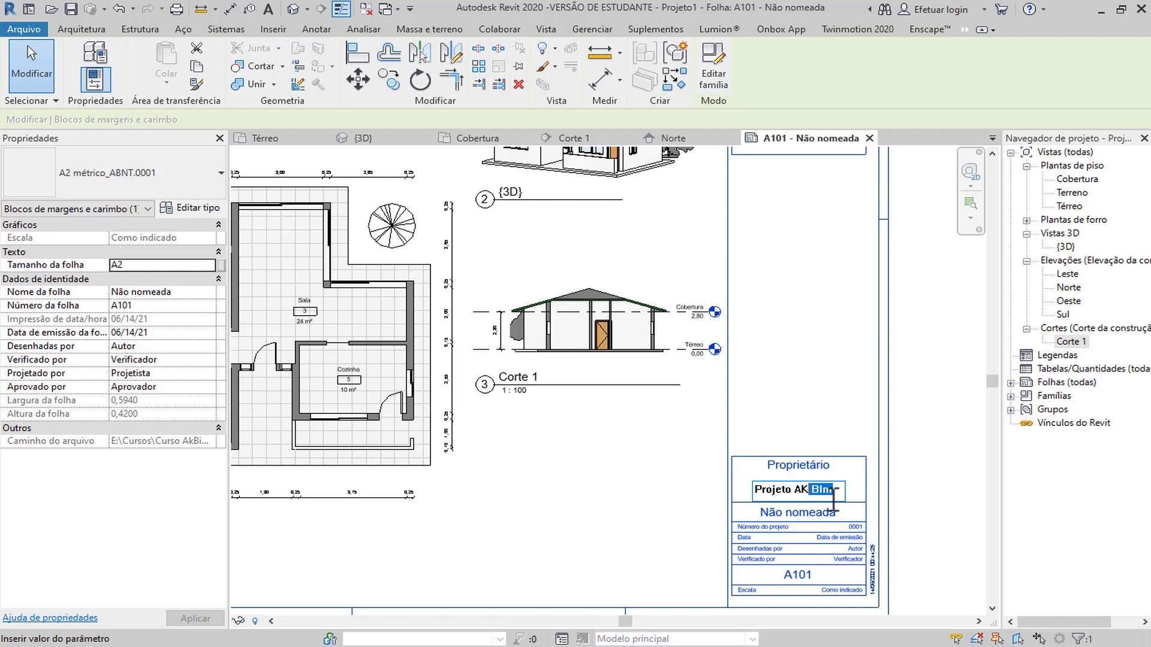
key(Return)
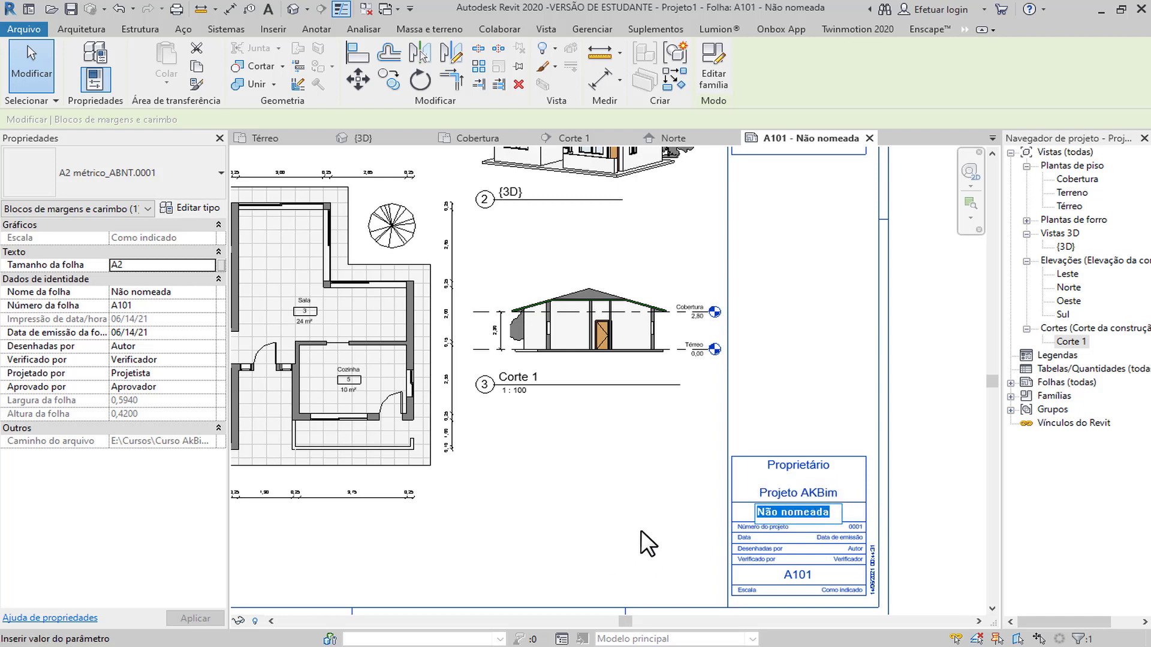
Rename the sheet as "Planta baixa" in the title block.
text(Planta )
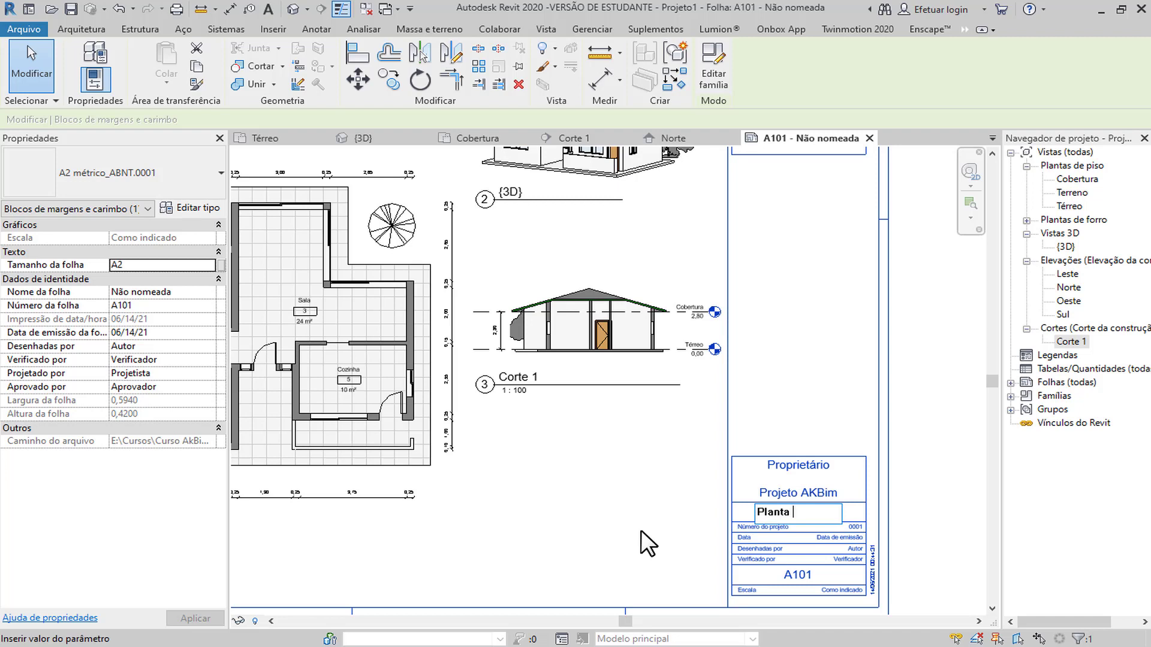
text(baixa)
key(Return)
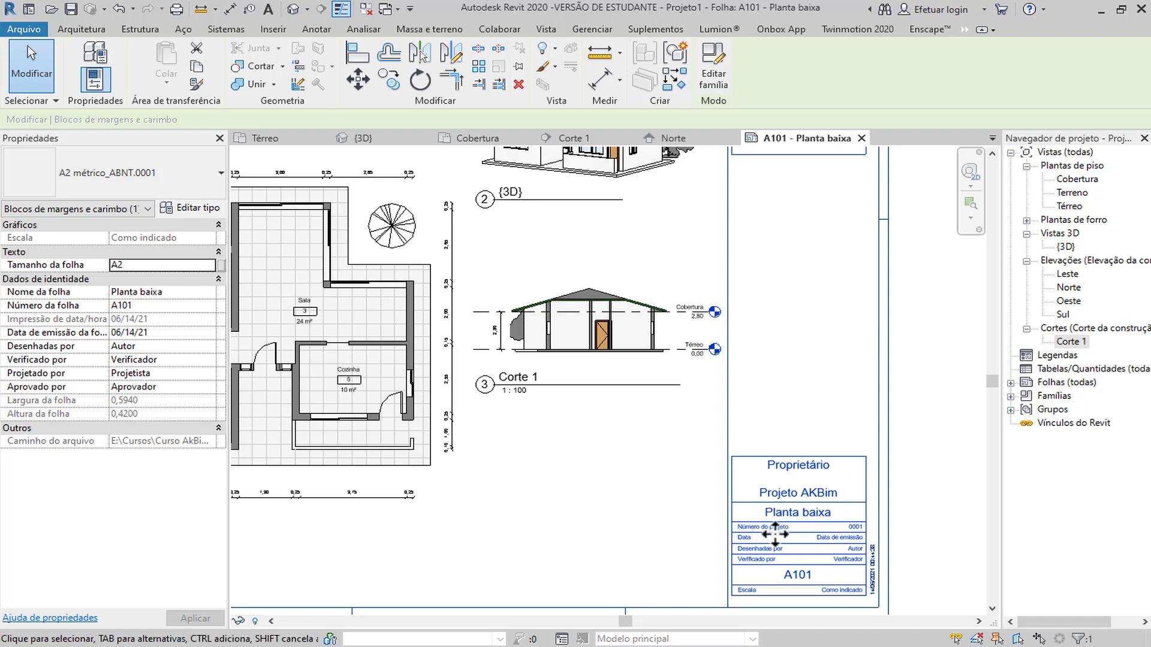
Change the sheet number in the title block to "Folha 01/02".
click(800, 578)
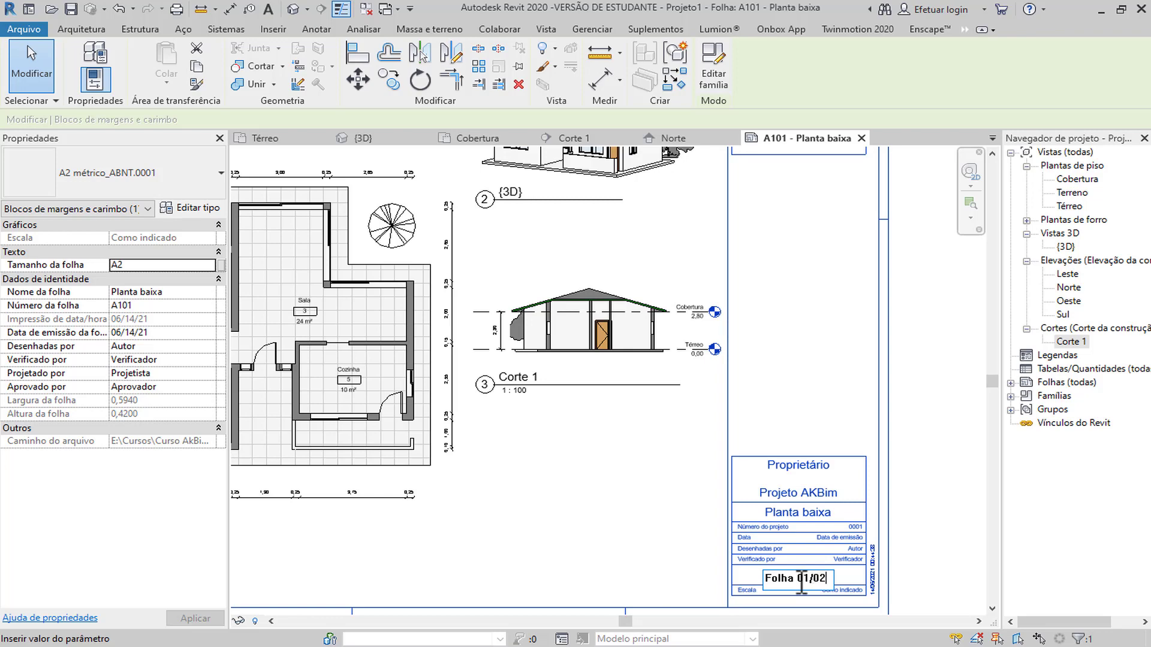
key(Return)
click(656, 533)
scroll(644, 525, down, 2)
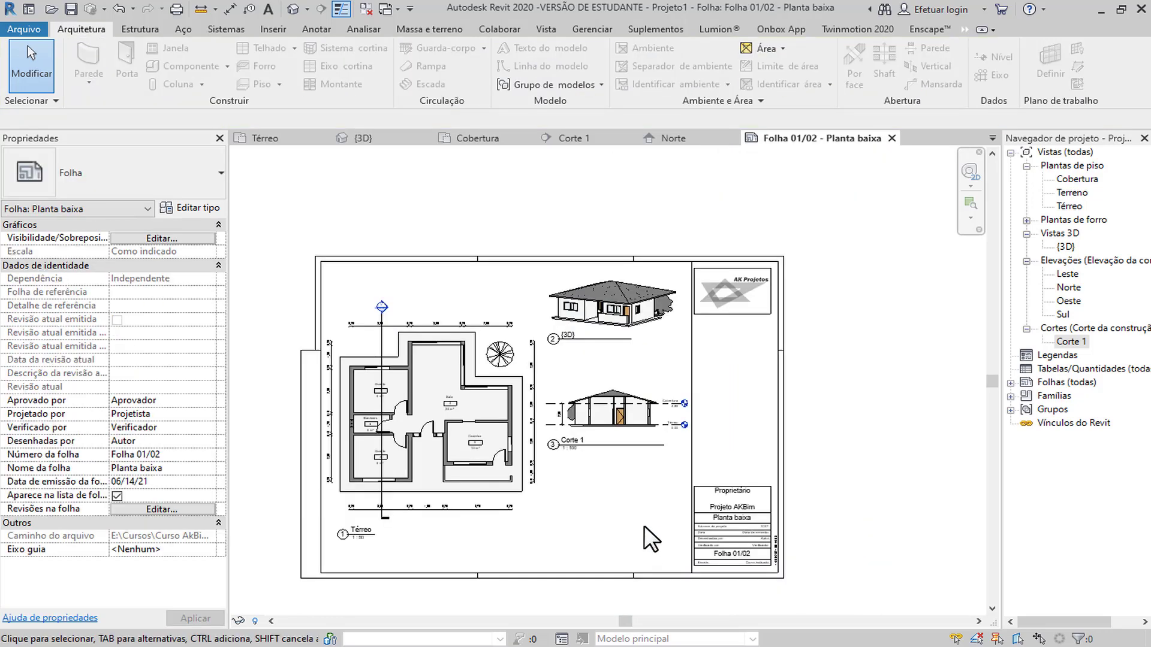
middle_drag(627, 530, 666, 491)
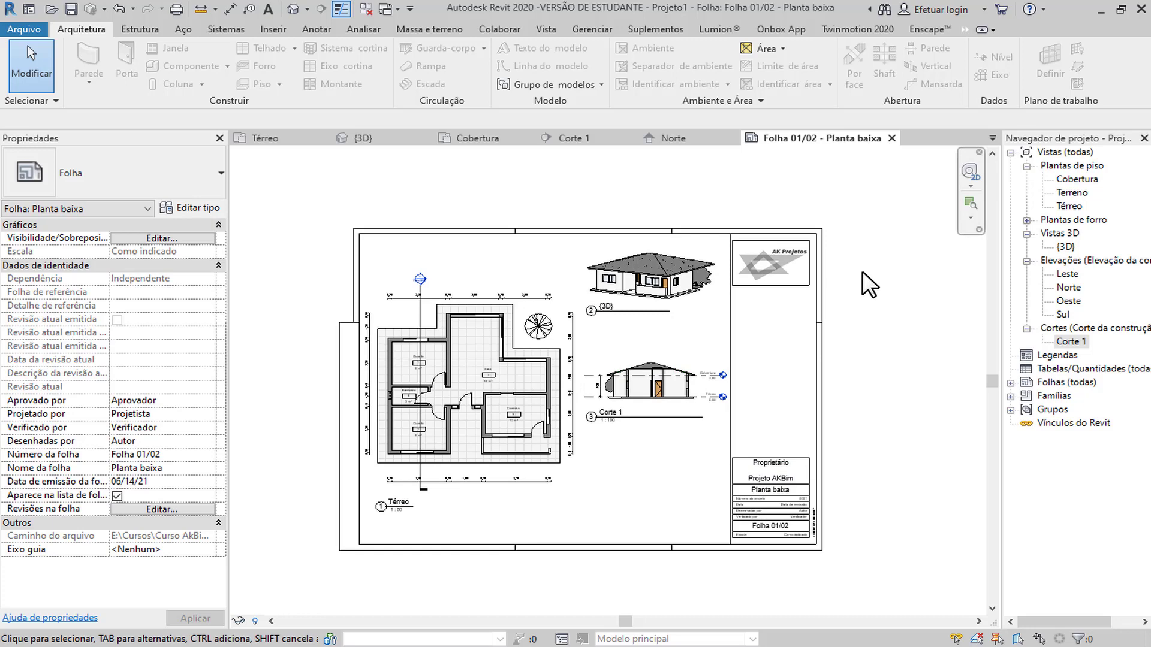
In the sheet's print setup, choose A2 paper, a corner offset with no margin, and 100% zoom.
key(ctrl+p)
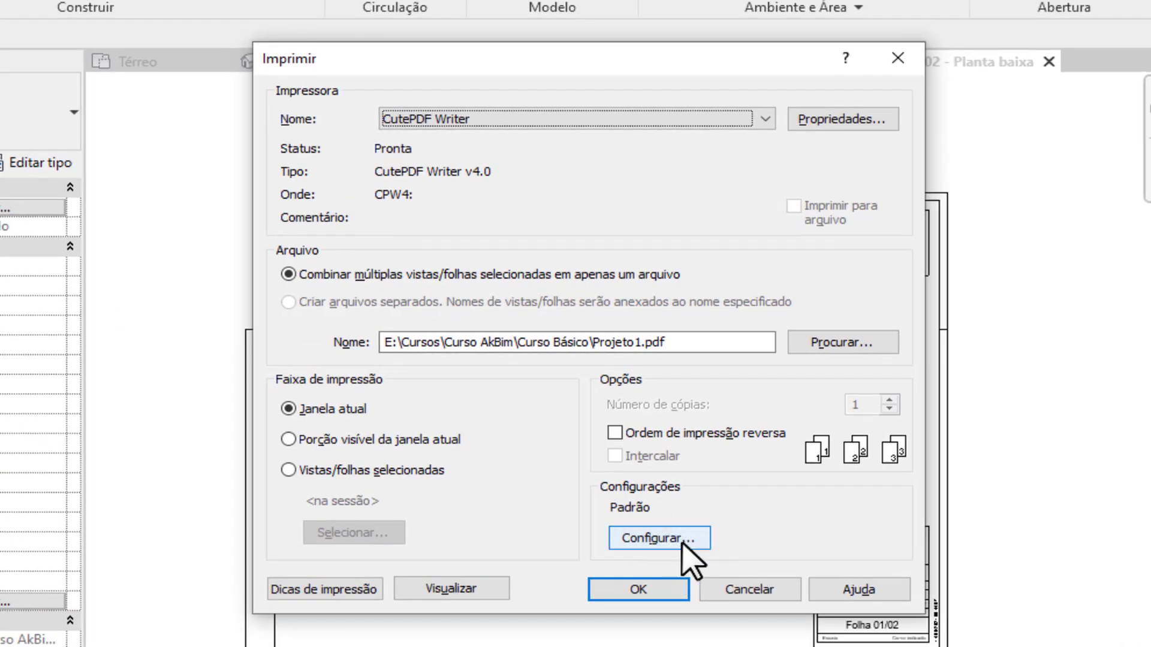
click(687, 541)
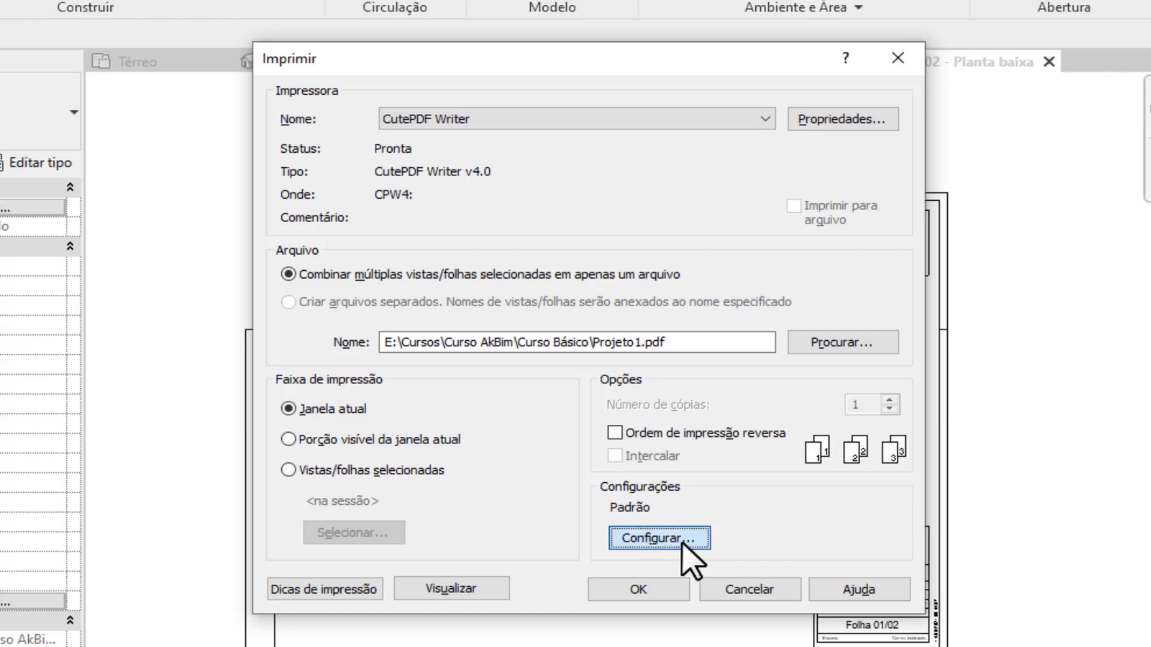
click(480, 156)
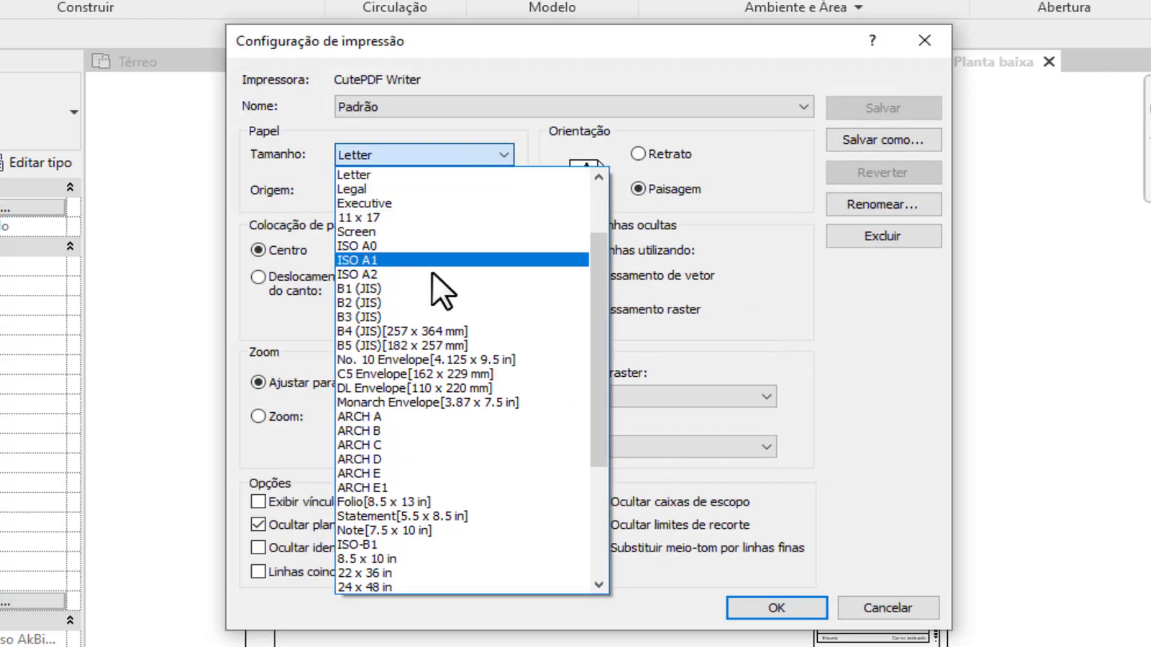
scroll(437, 294, up, 2)
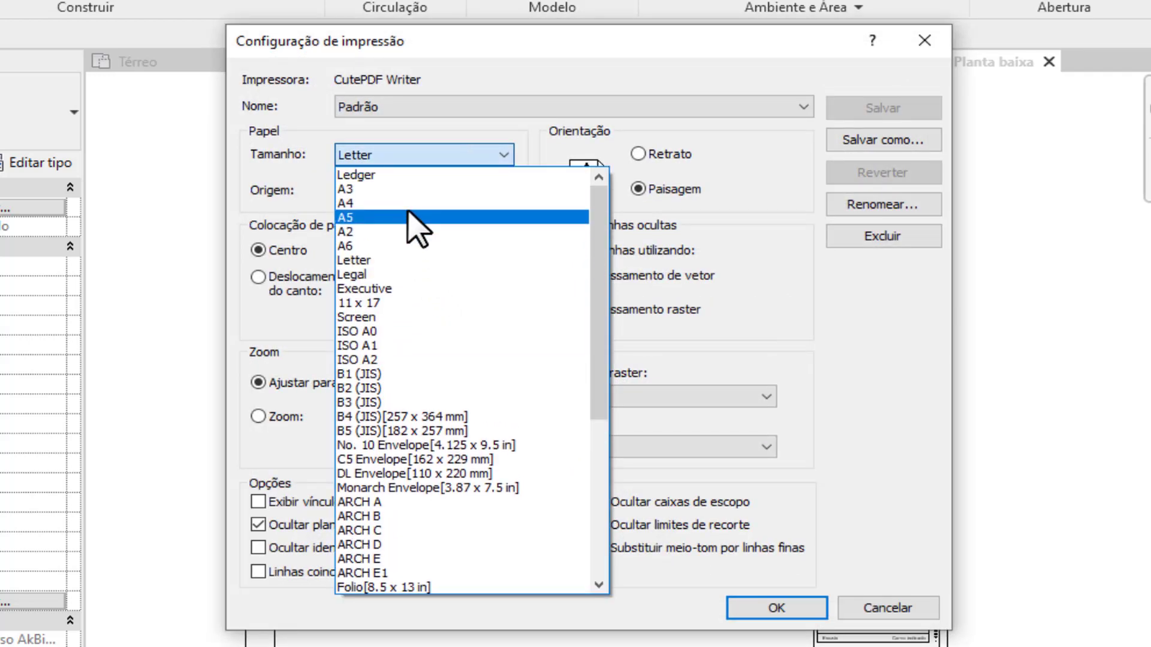
click(393, 231)
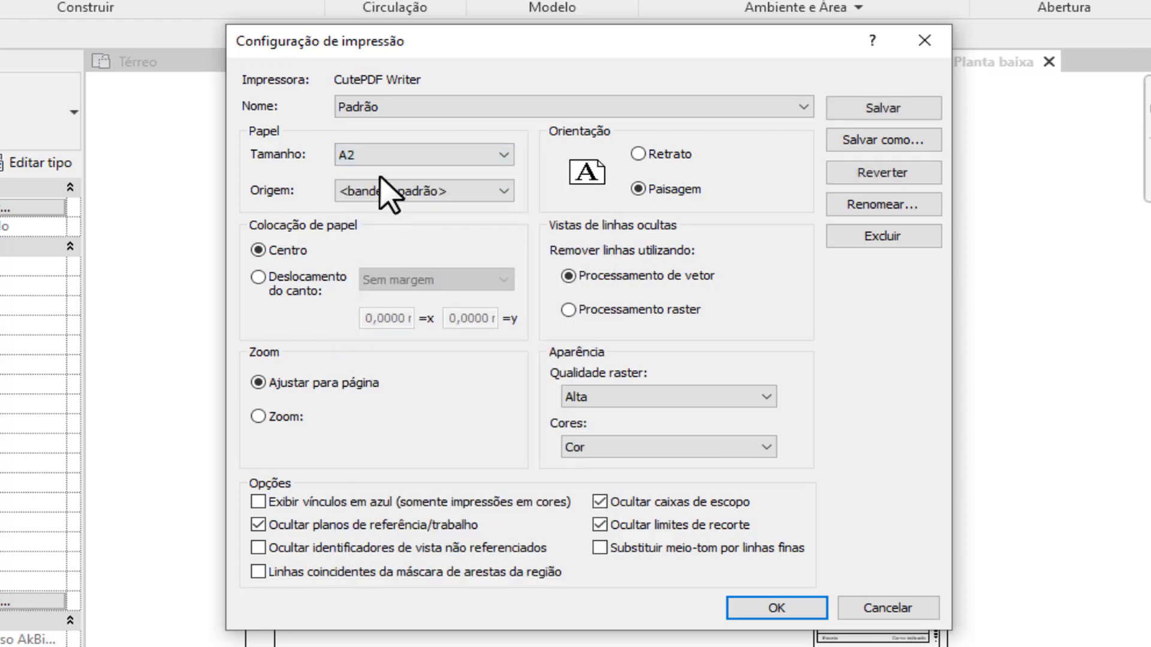
click(265, 277)
click(256, 418)
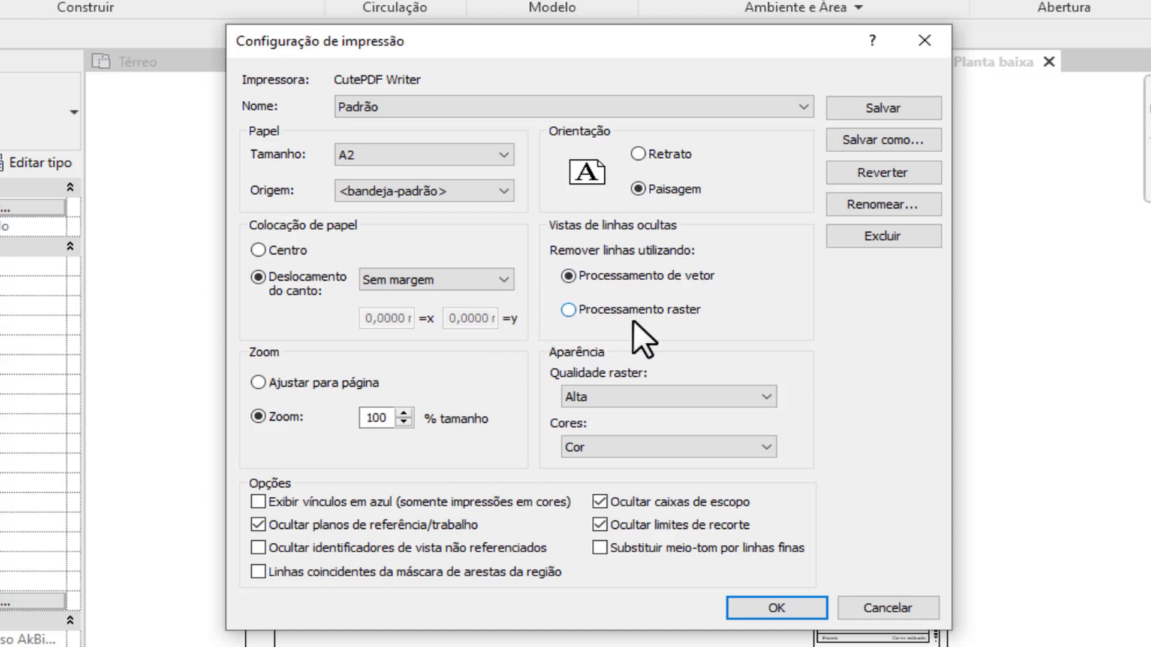
Set hidden line removal to raster processing and the raster quality to Apresentação in the print setup.
click(568, 309)
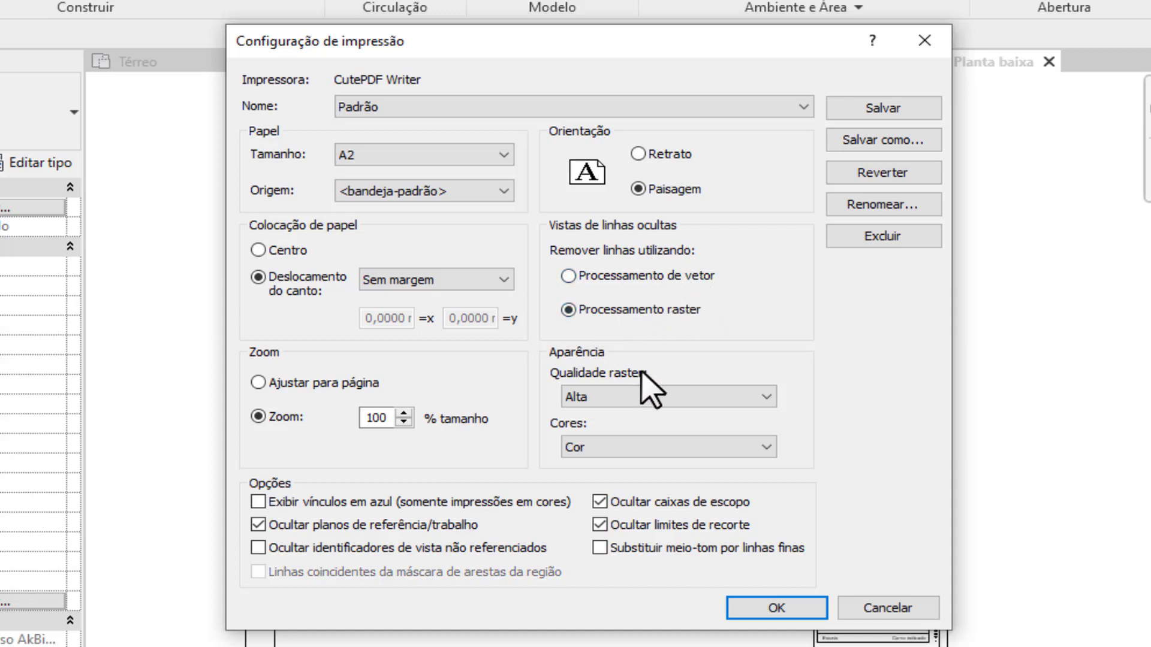
click(675, 396)
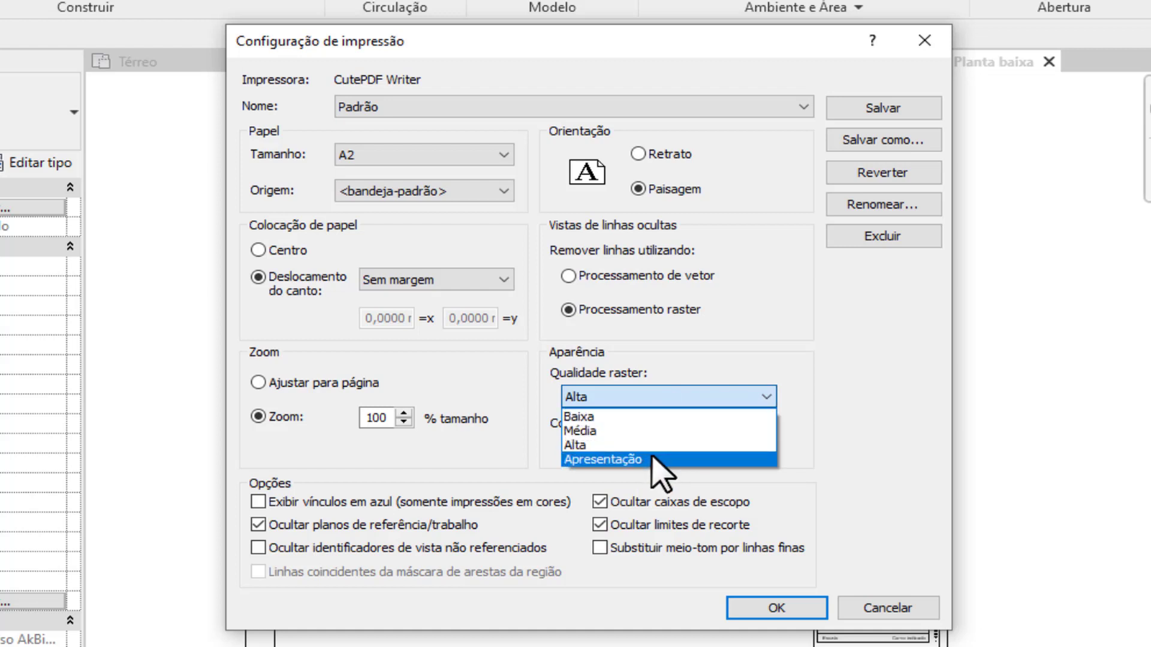
click(665, 460)
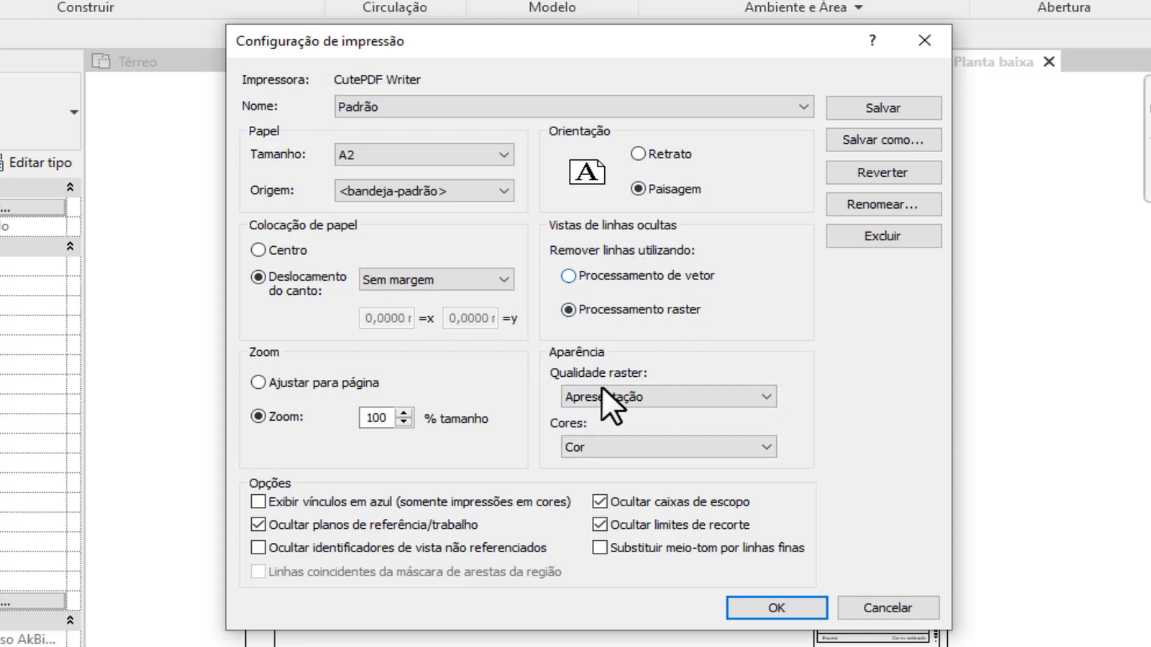
click(655, 397)
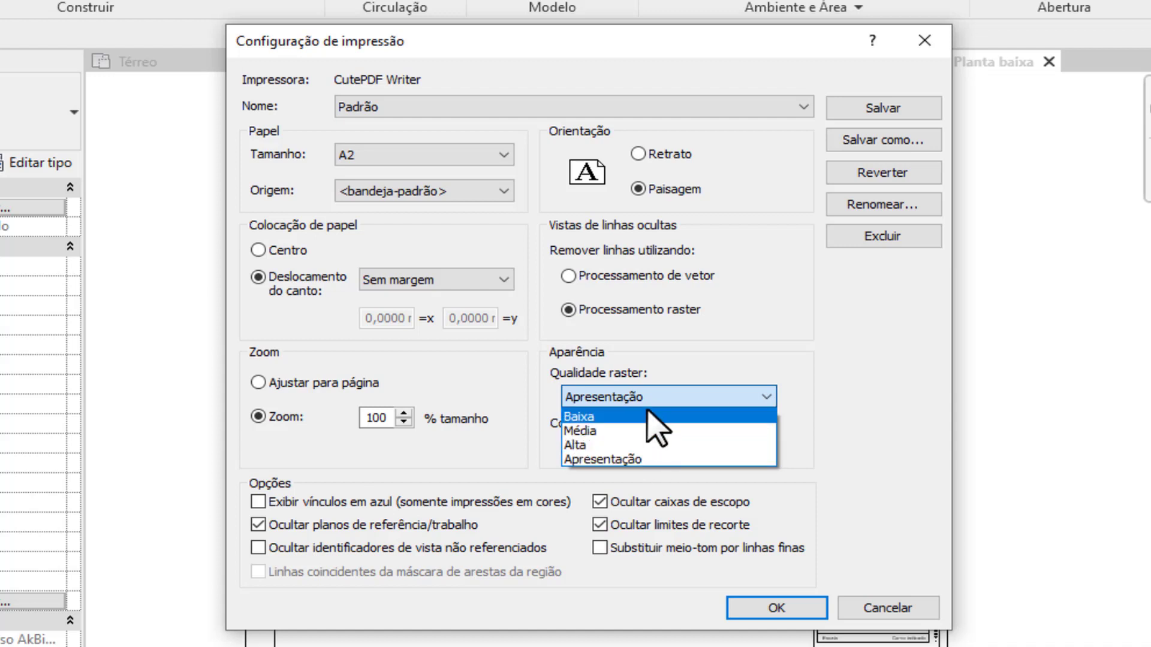
click(643, 459)
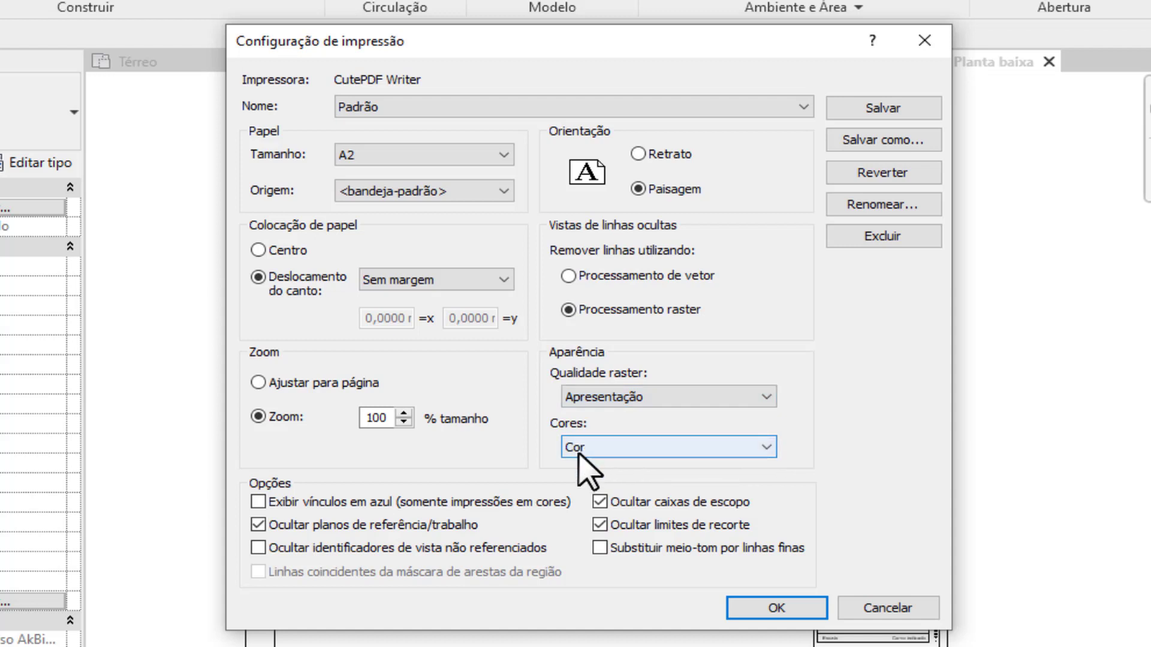
Turn off hiding of reference/work planes, crop boundaries and scope boxes in the print options, and accept the print setup.
click(305, 524)
click(613, 521)
click(614, 502)
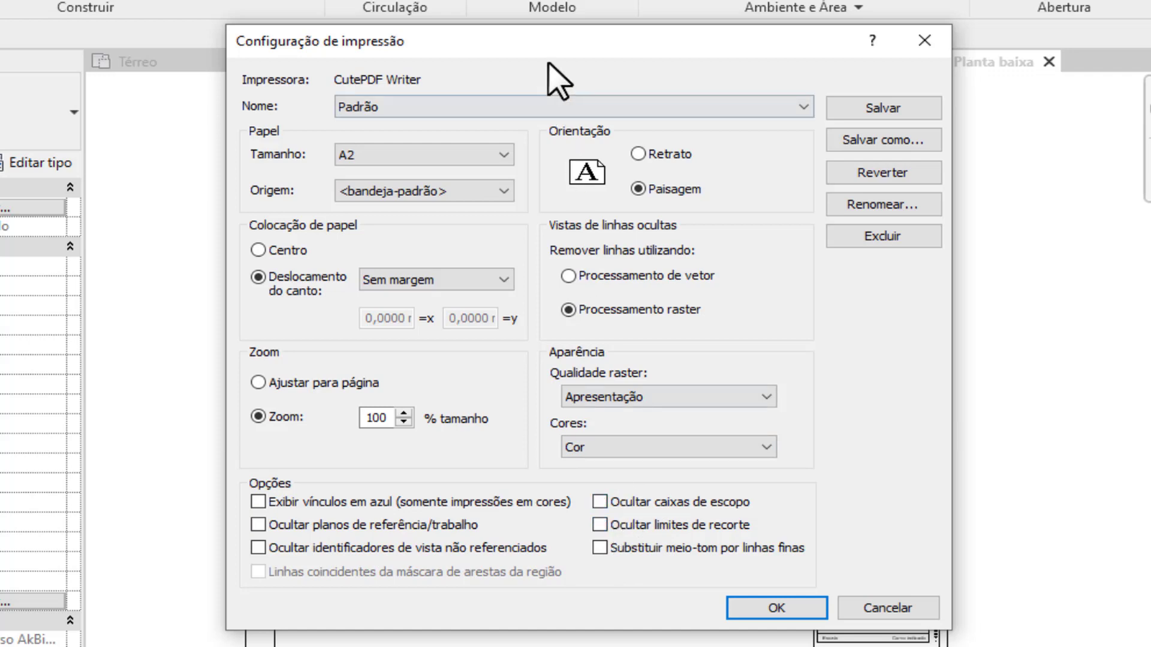
drag(548, 45, 613, 47)
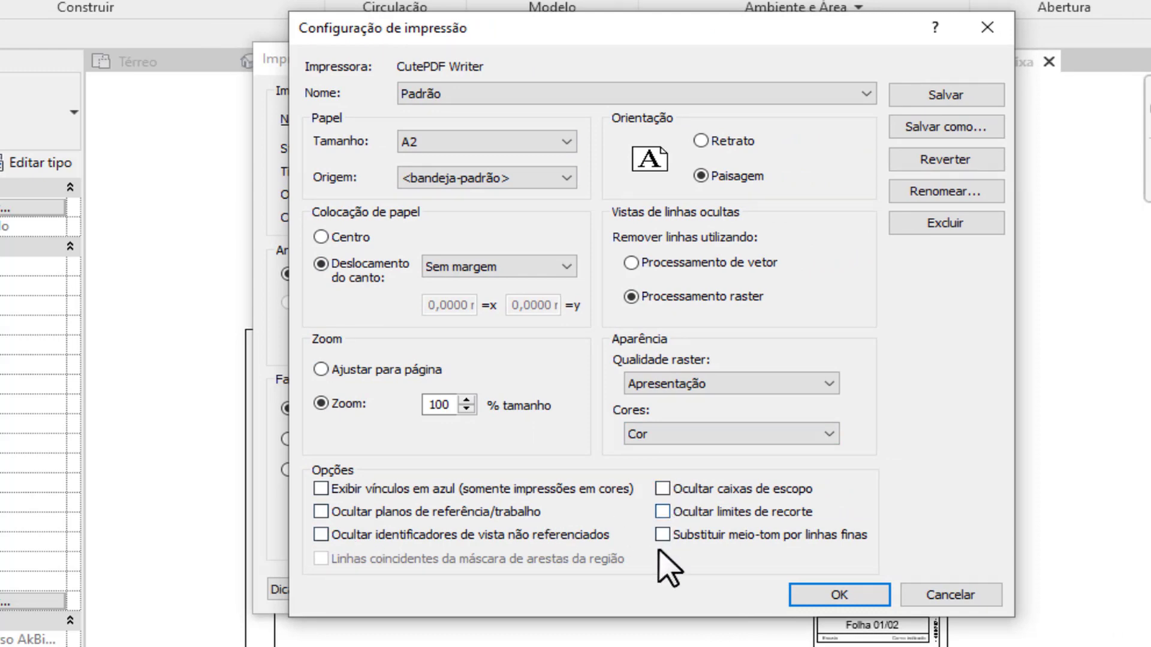
click(800, 600)
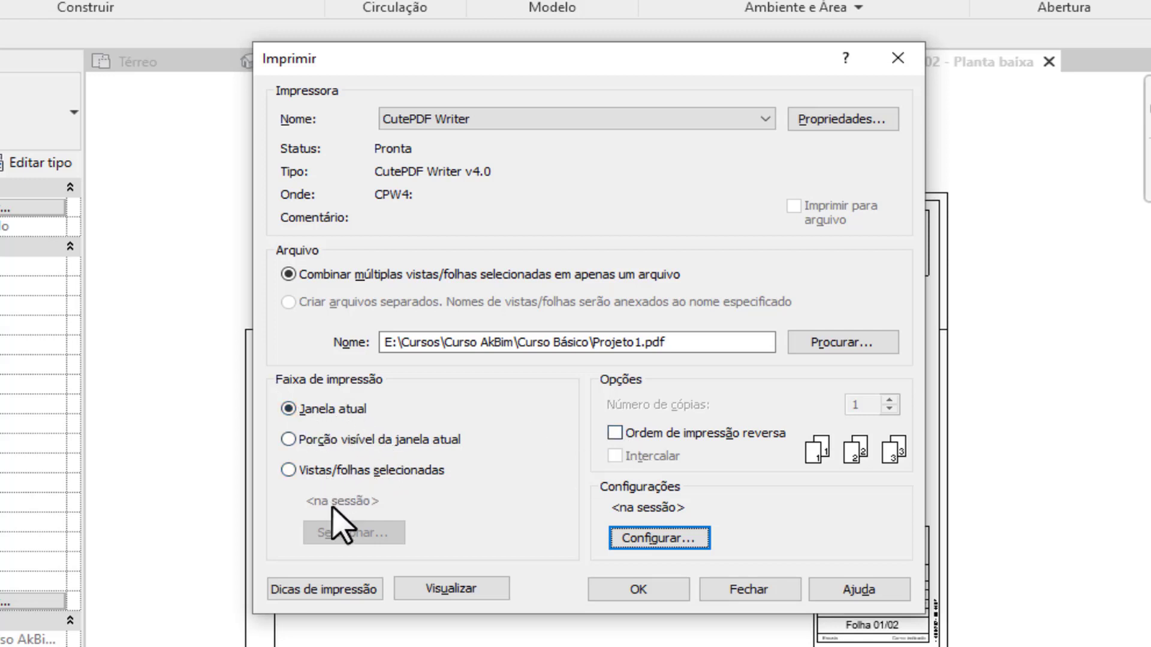
Set the print range to selected views/sheets, include only the sheet Folha 01/02 - Planta baixa, and decline saving the set.
click(298, 473)
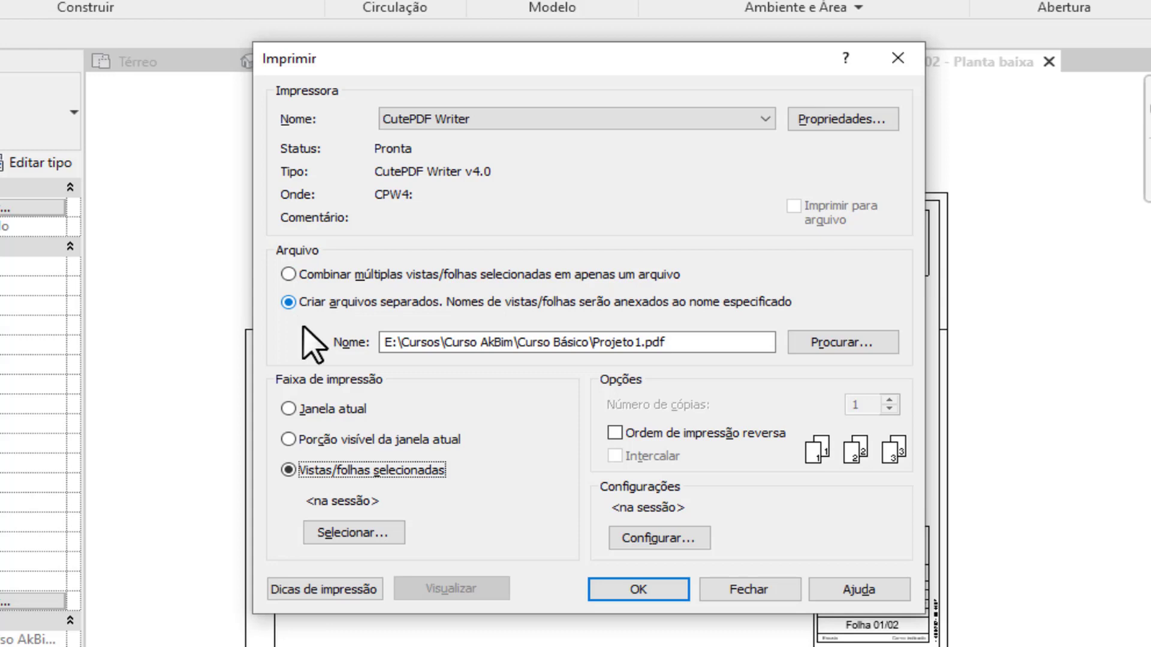
click(378, 536)
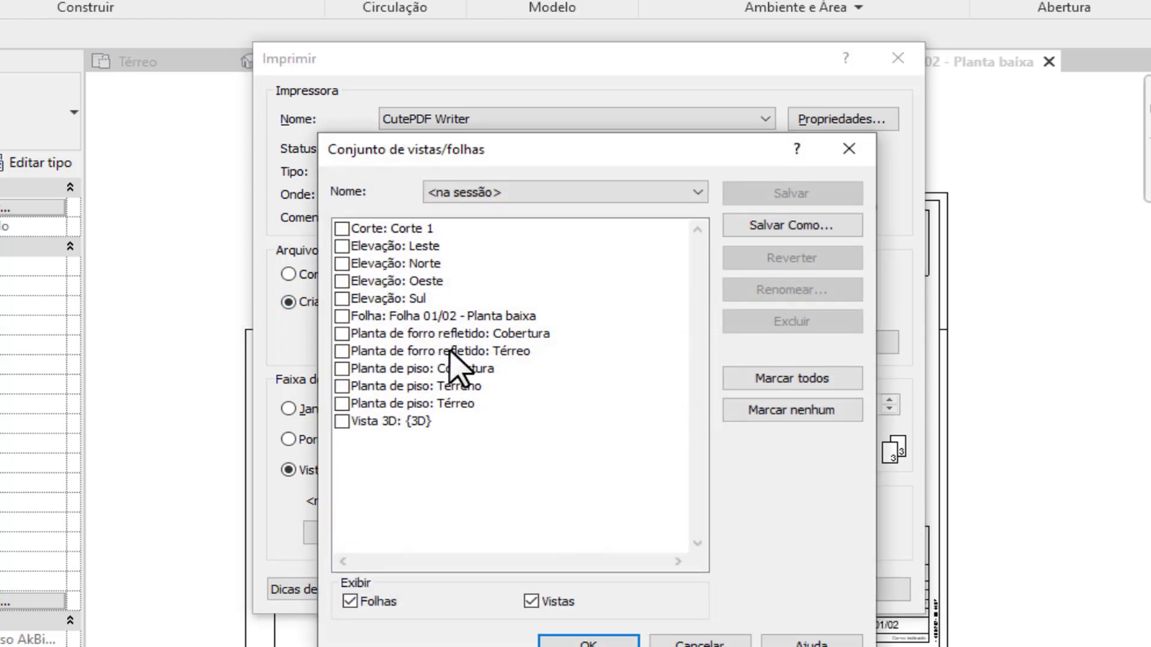
click(390, 320)
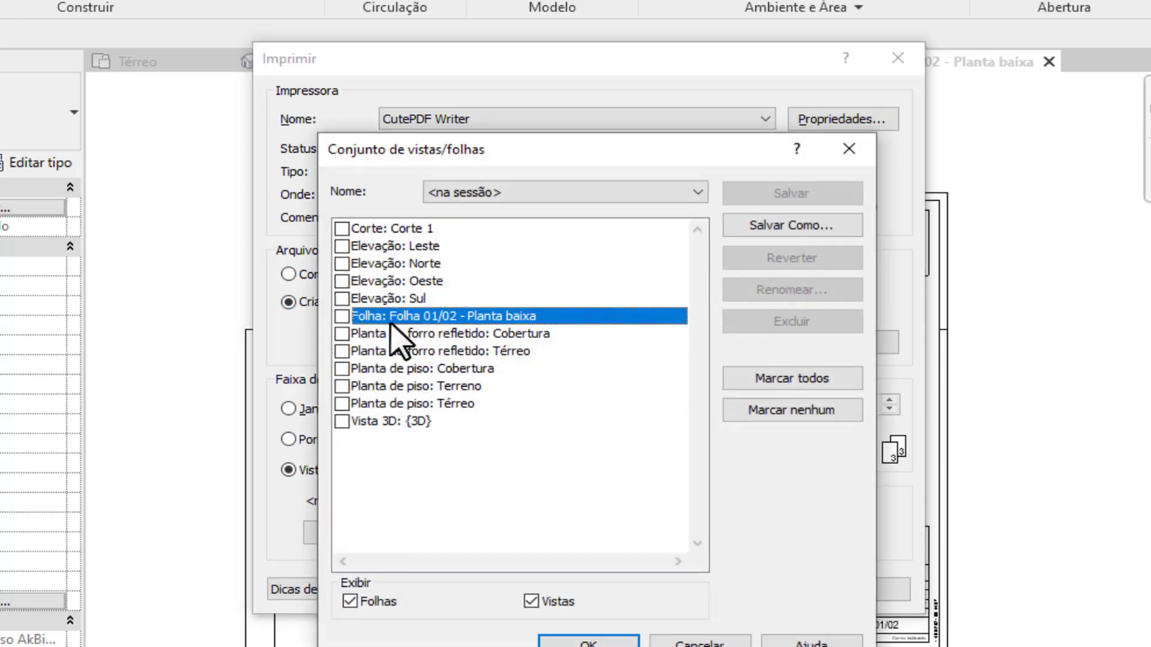
click(342, 316)
click(549, 641)
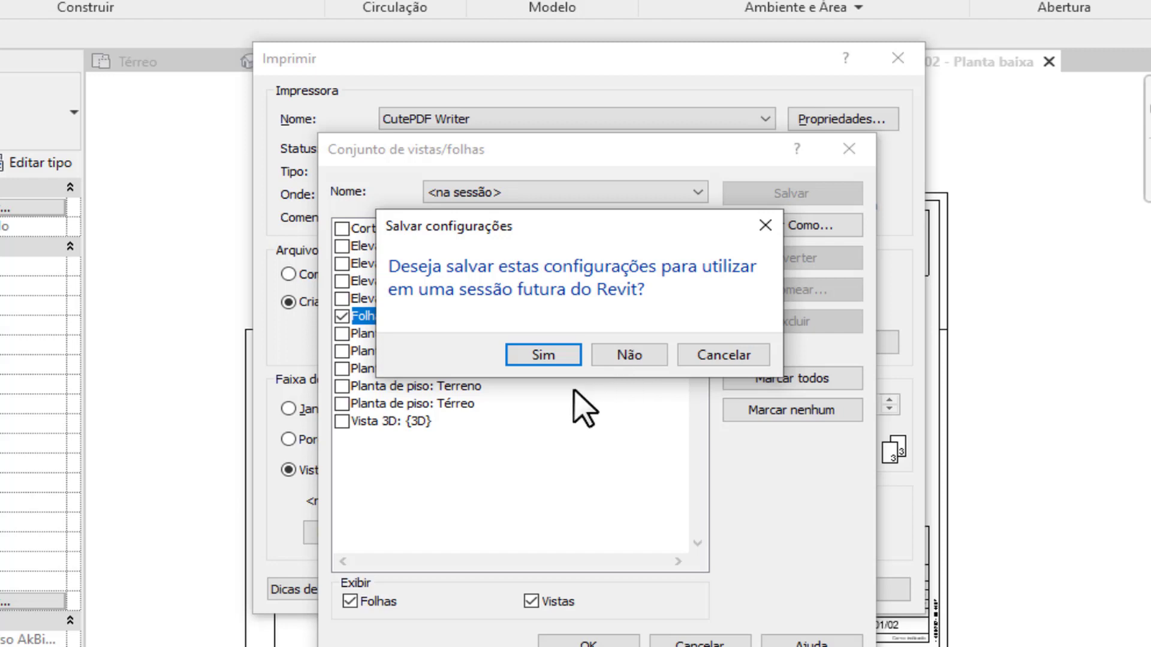
click(644, 351)
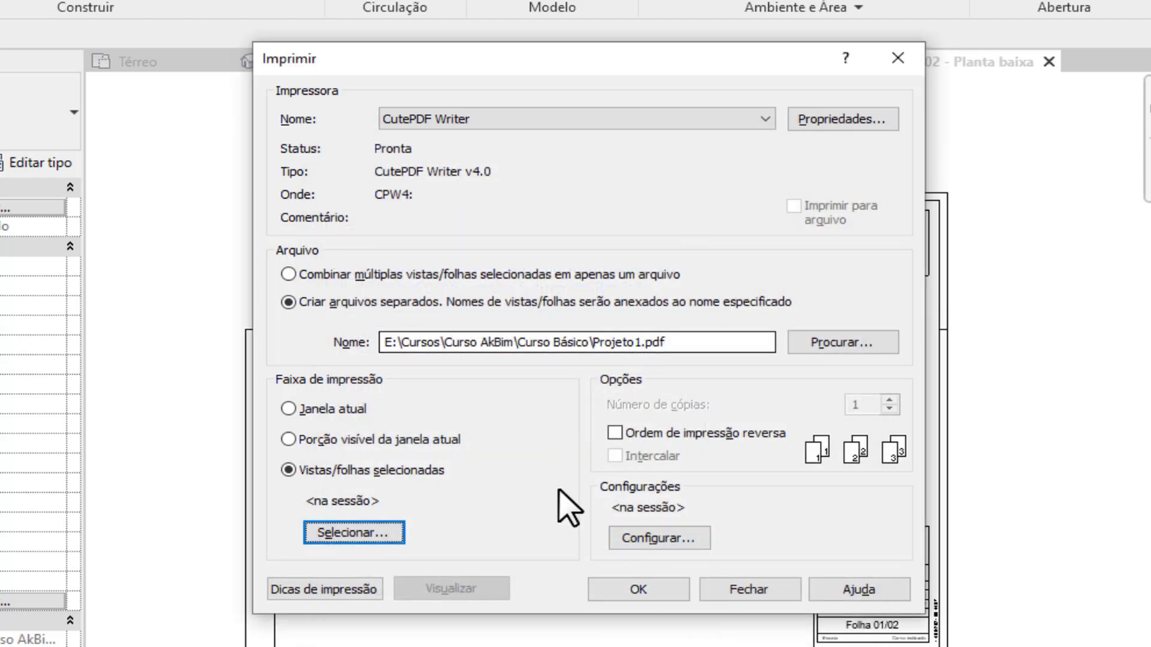
Print the selected sheet as a separate file and bring up the CutePDF Writer print queue.
click(640, 590)
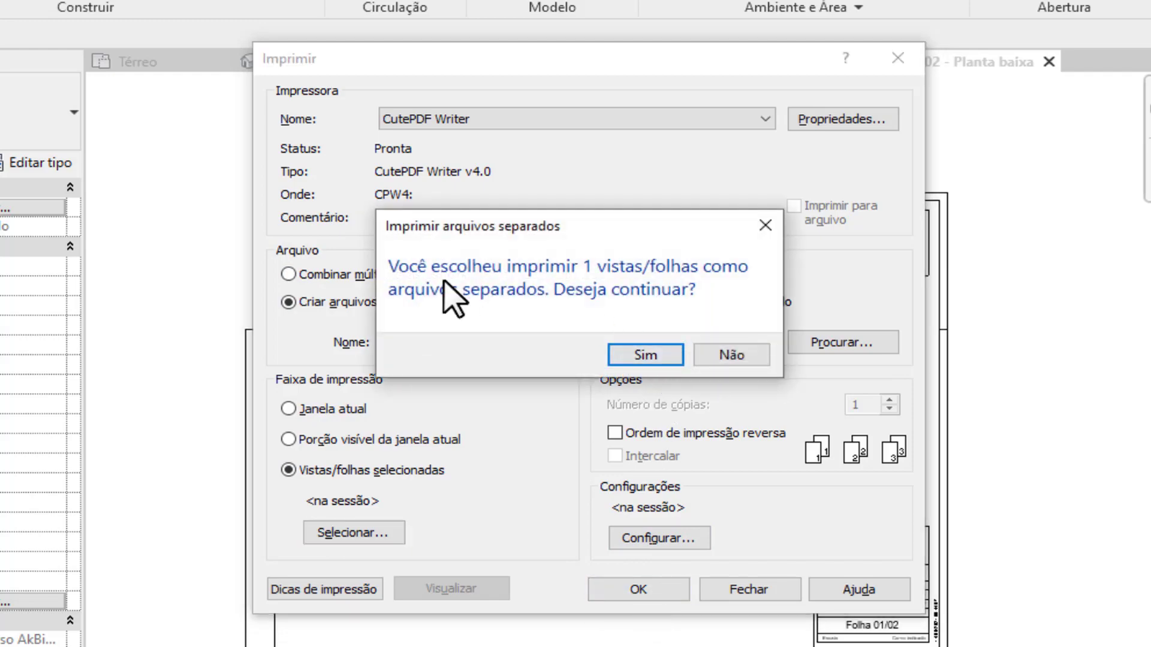
click(647, 353)
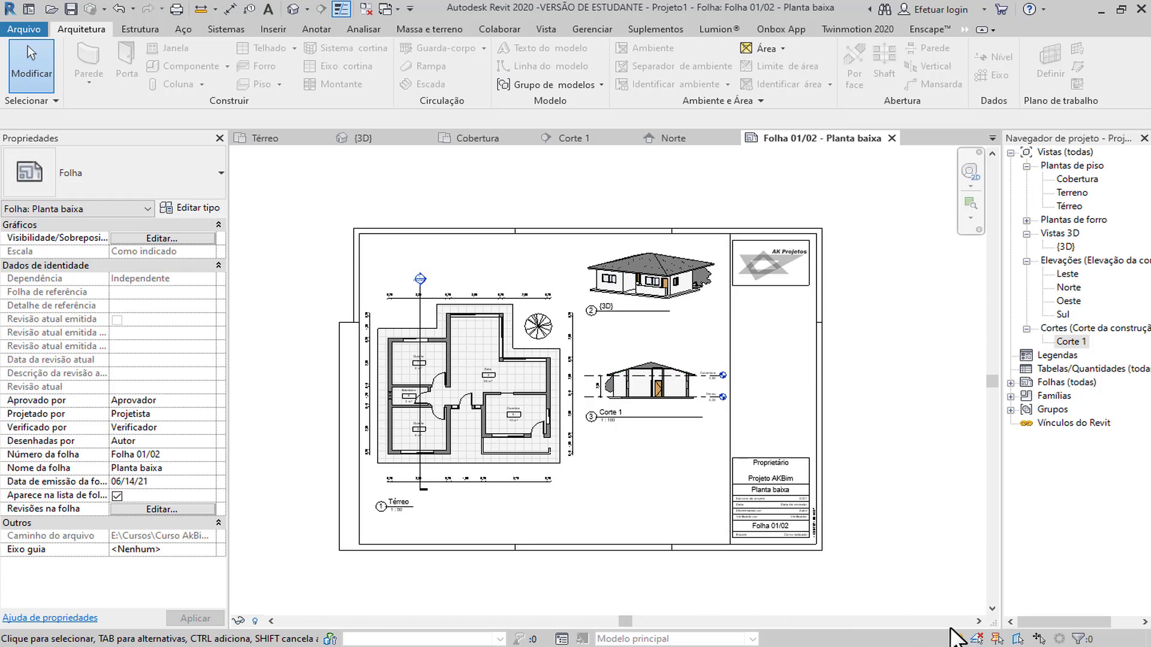
right_click(959, 646)
click(983, 646)
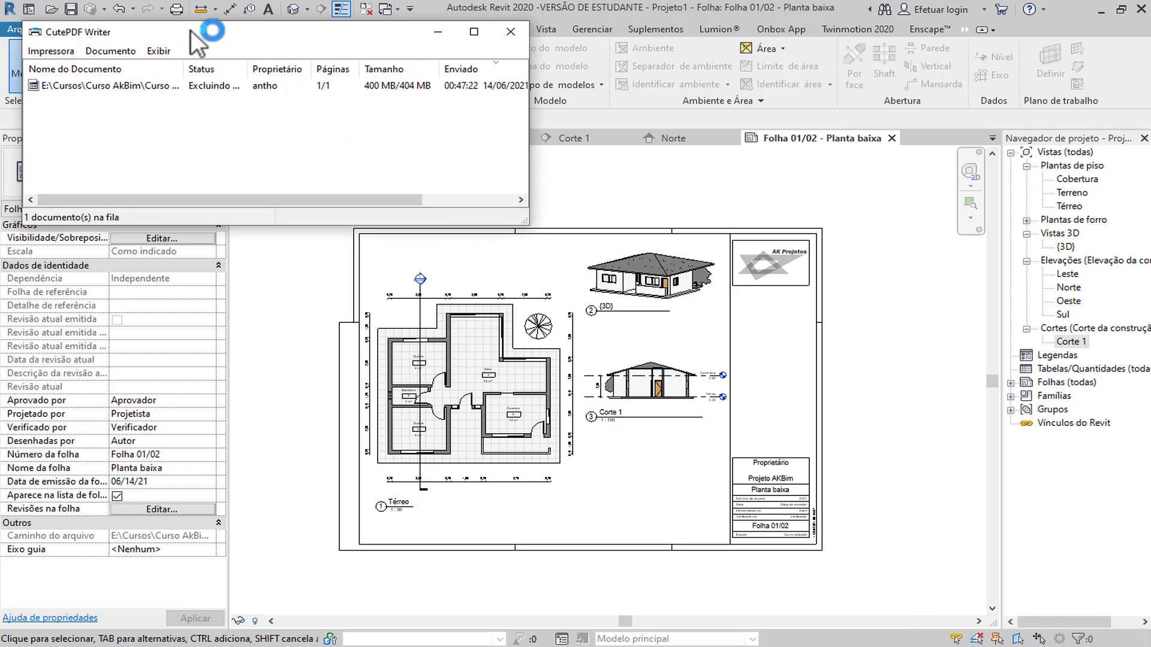
drag(189, 31, 212, 43)
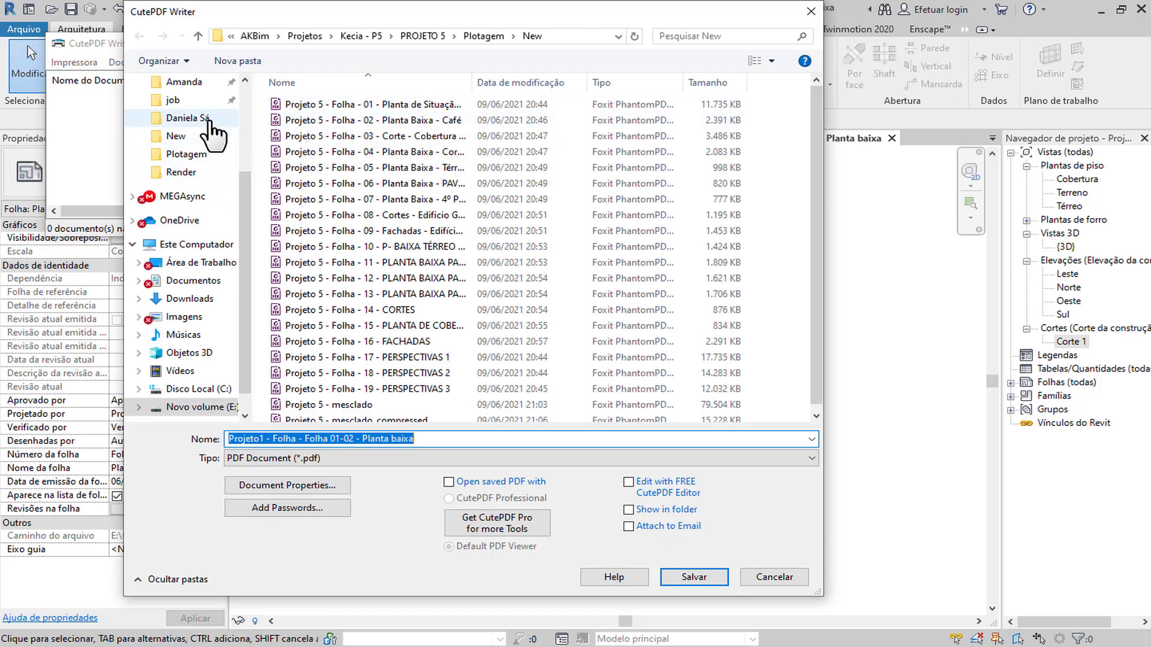
Save the PDF as "Projeto1 - Folha - Folha 01-02 - Planta baixa" in E:\Cursos\Curso AkBim\Curso Básico.
scroll(213, 133, up, 3)
click(191, 136)
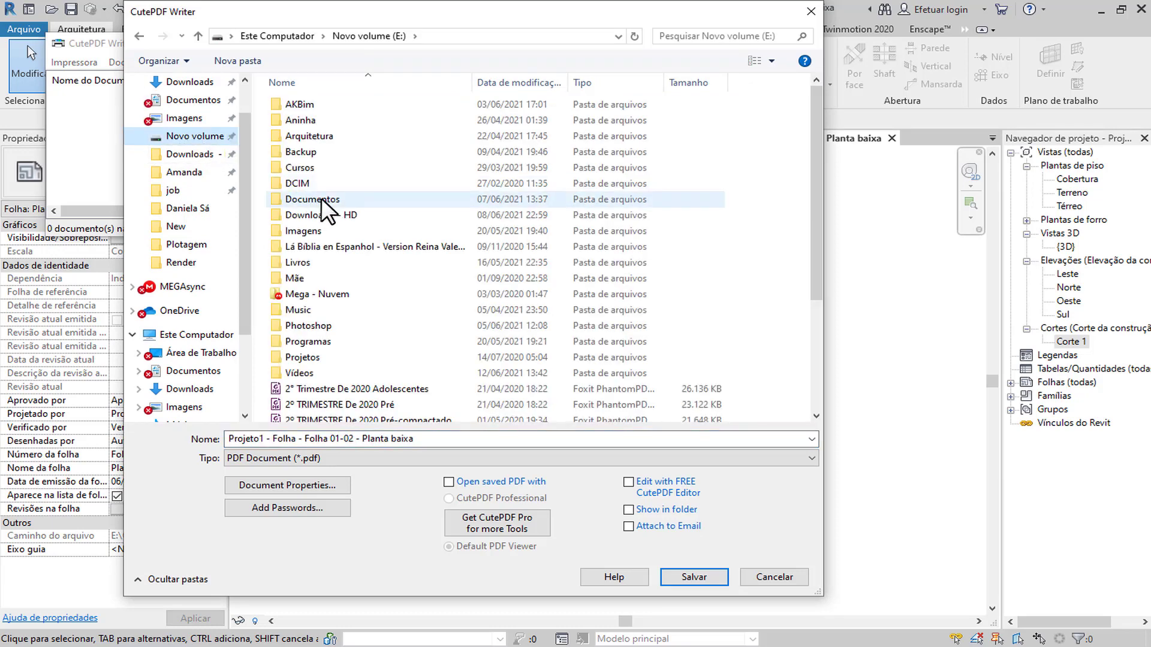
double_click(337, 154)
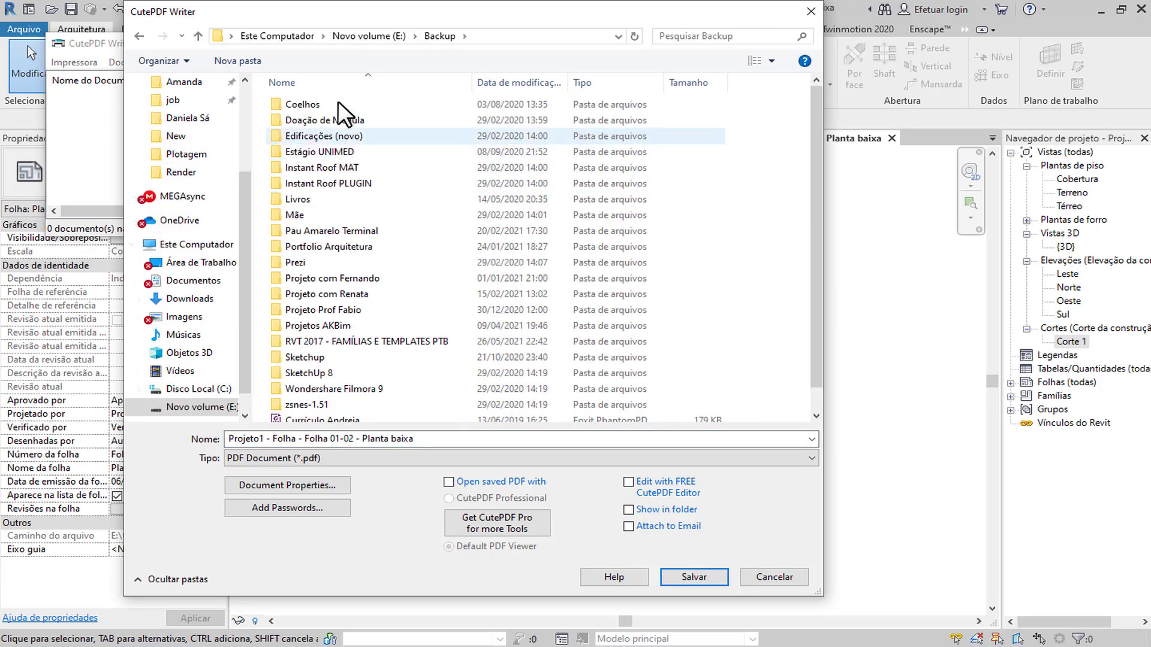
click(361, 36)
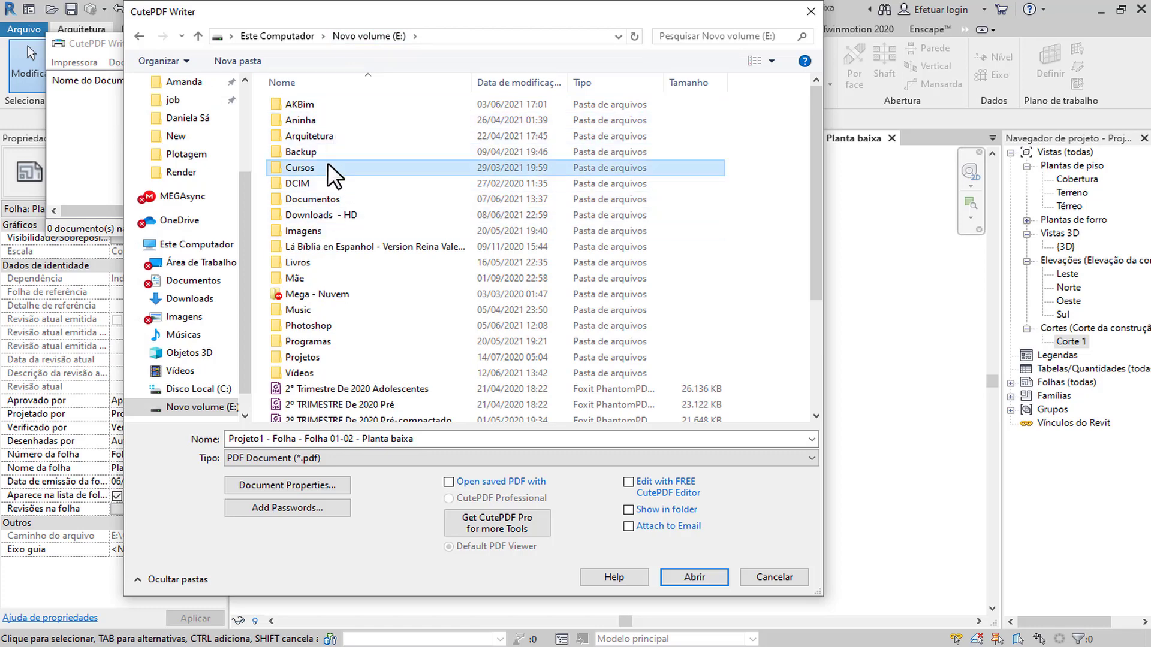
double_click(324, 168)
double_click(411, 149)
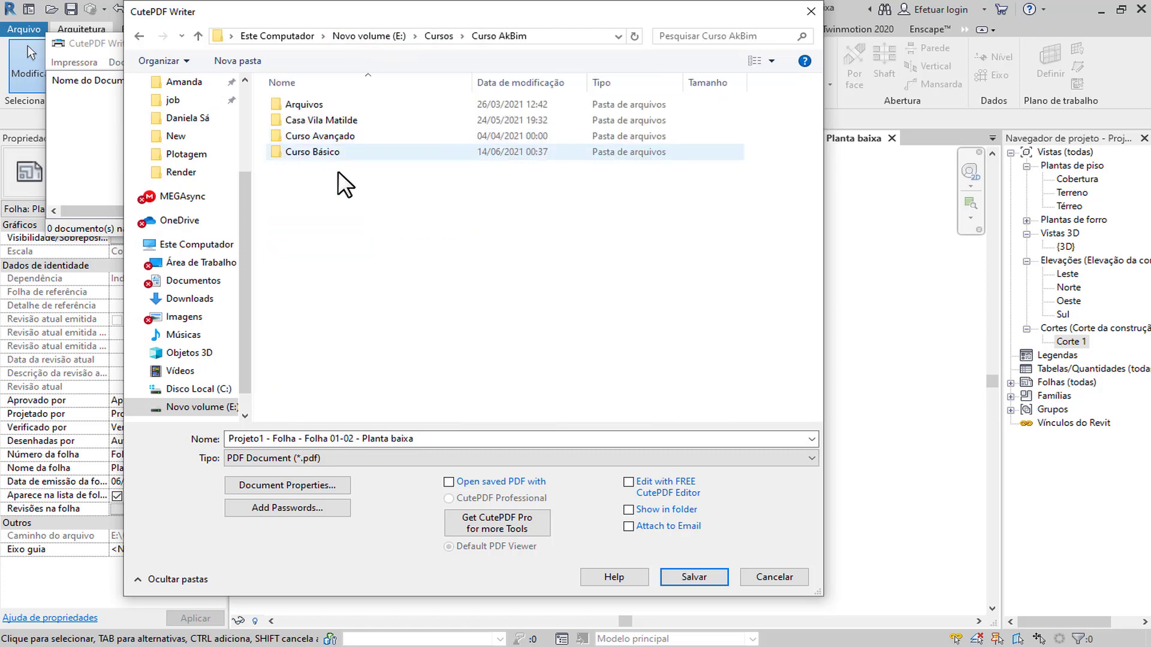
double_click(347, 157)
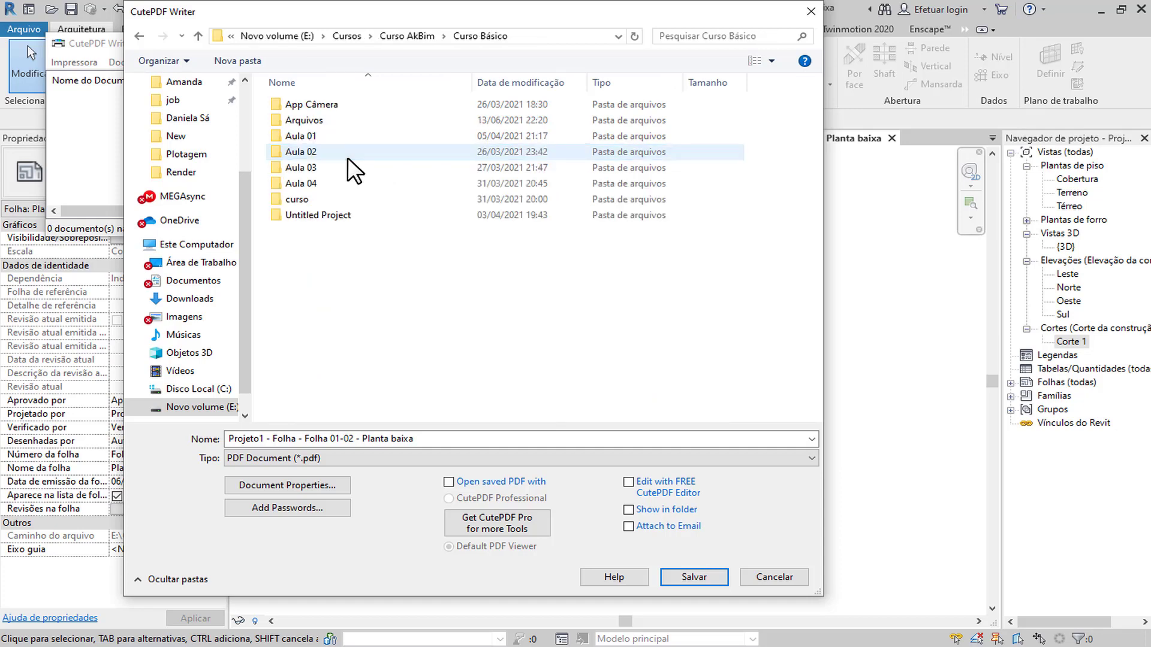
click(702, 577)
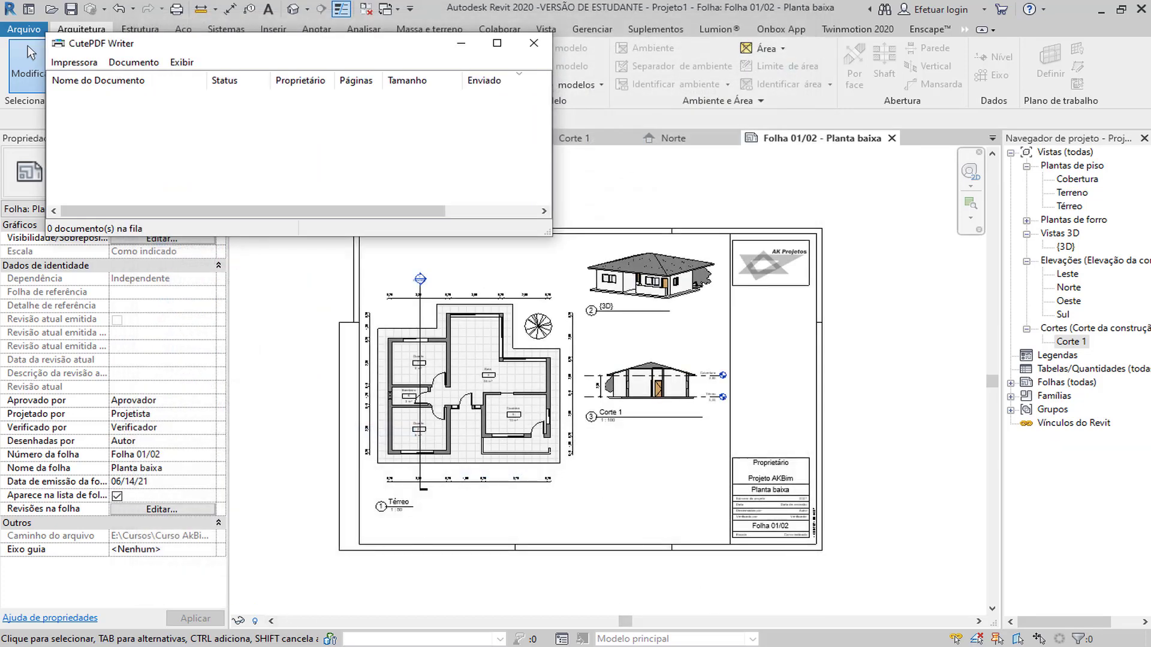
In File Explorer, open the printed sheet PDF from E:\Cursos\Curso AkBim\Curso Básico and examine its views and title block.
click(215, 646)
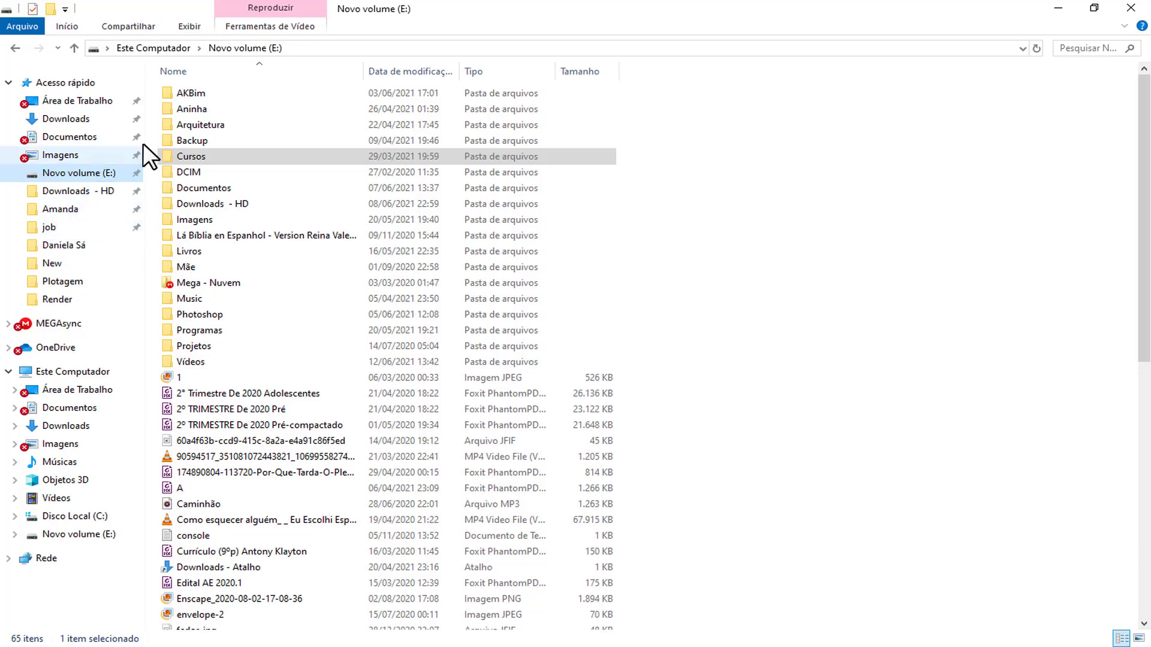
double_click(209, 156)
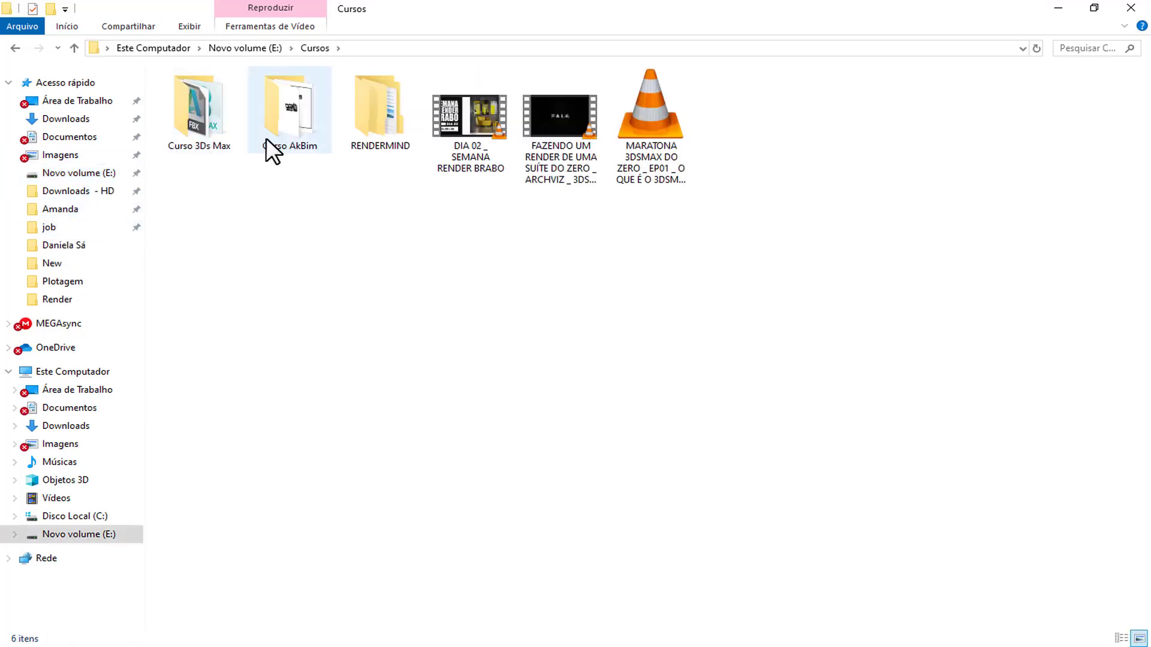
double_click(324, 128)
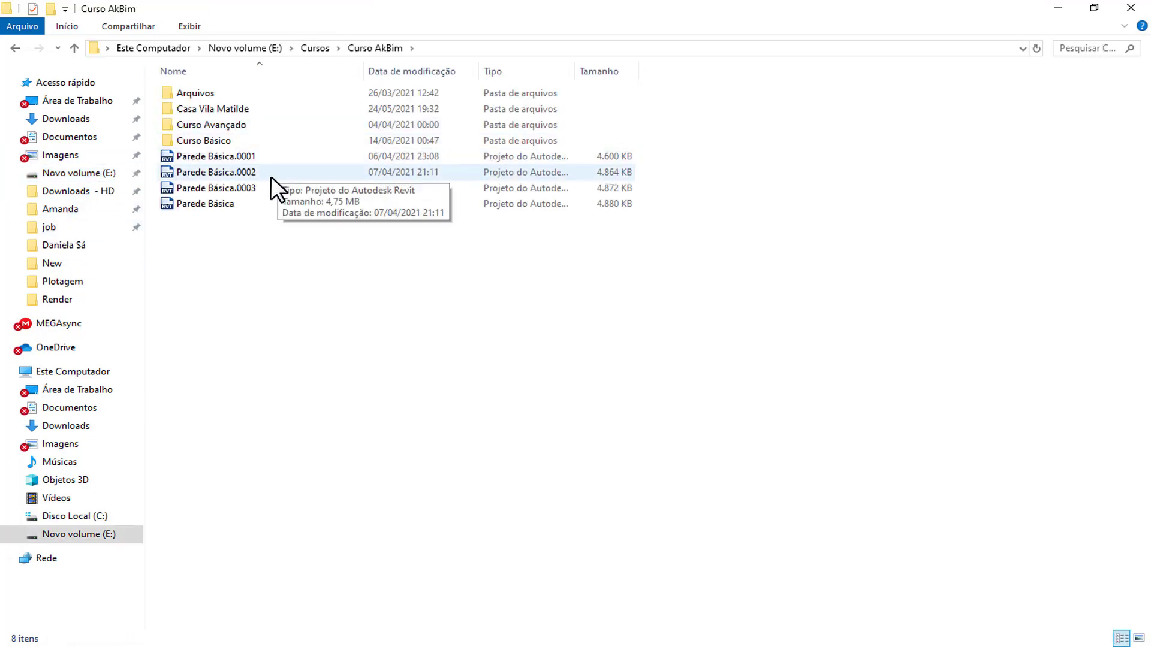
double_click(246, 134)
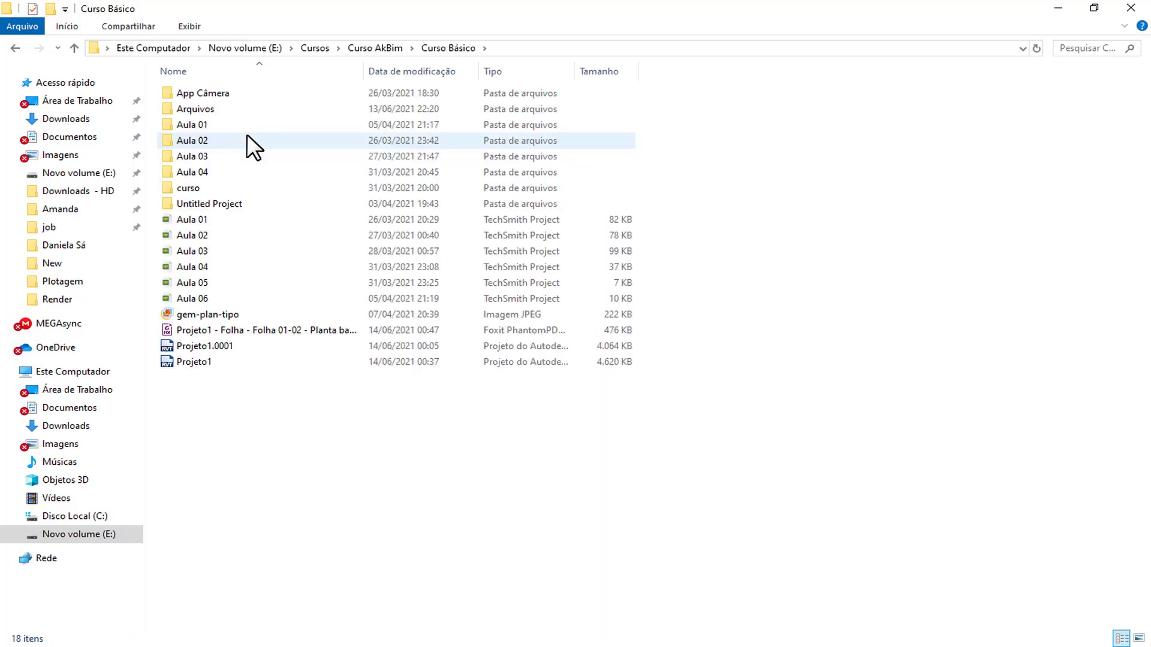
click(384, 330)
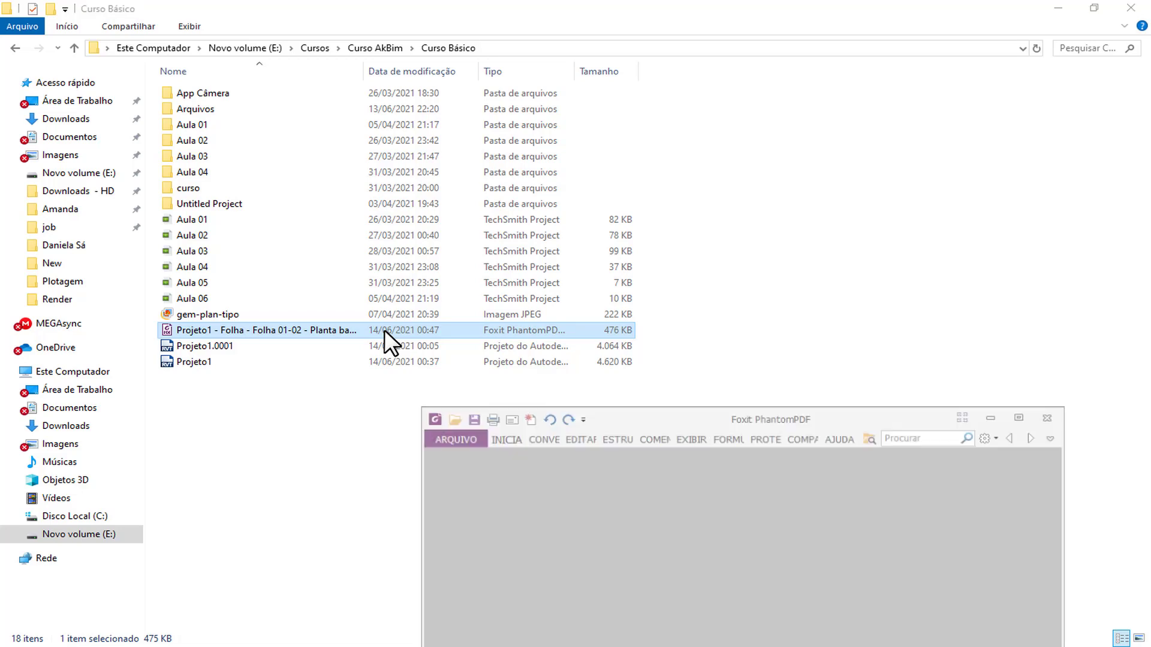
click(1017, 418)
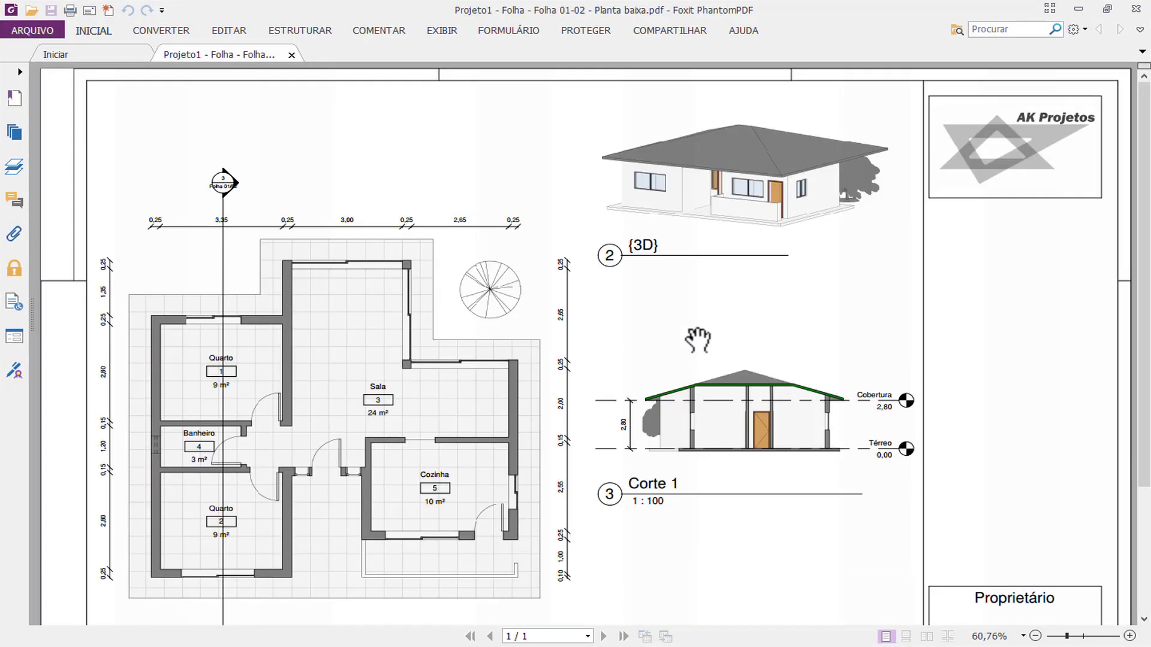
scroll(532, 281, down, 3)
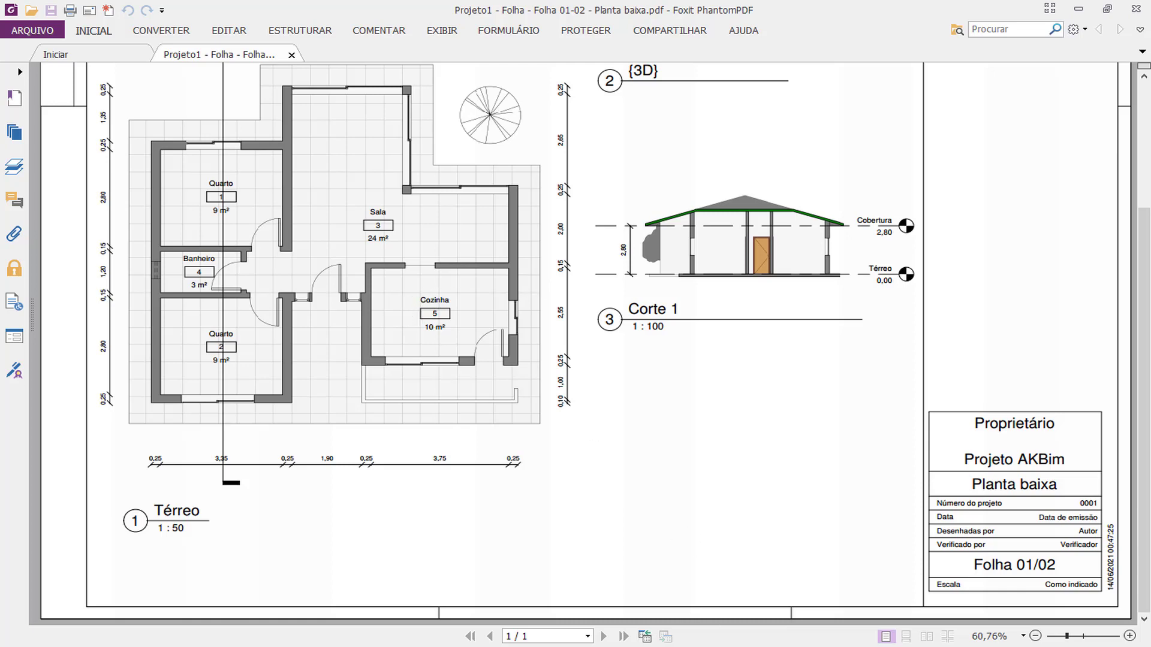
Switch back to Revit, review the sheet, and display the Térreo floor plan.
key(alt+Tab)
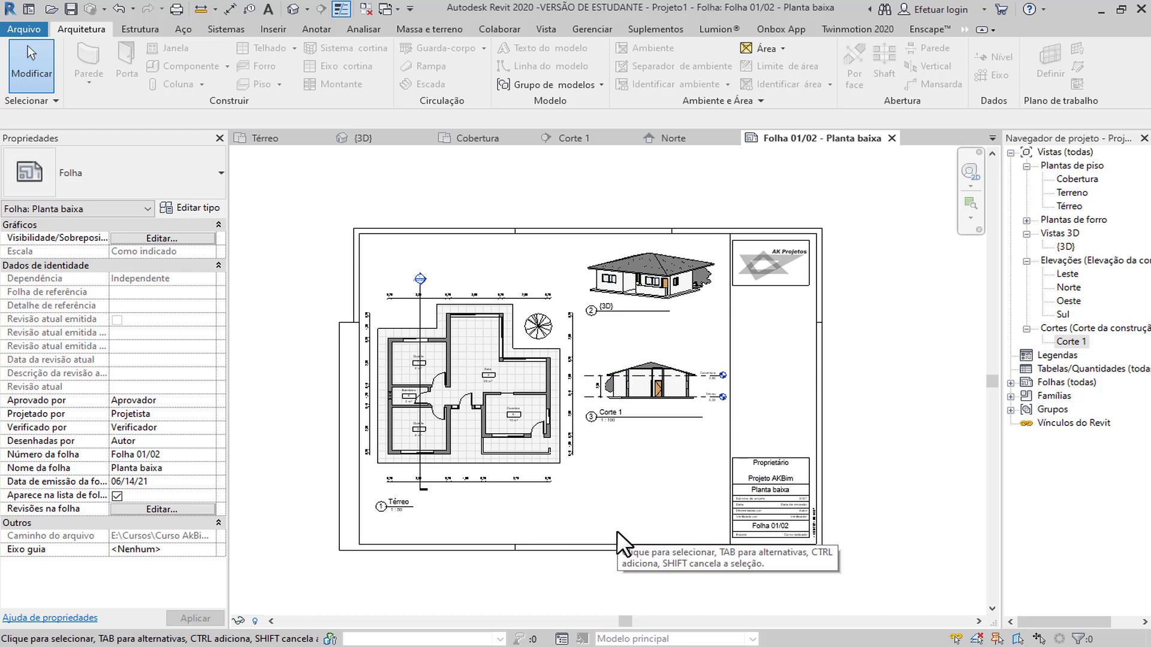
scroll(547, 449, up, 3)
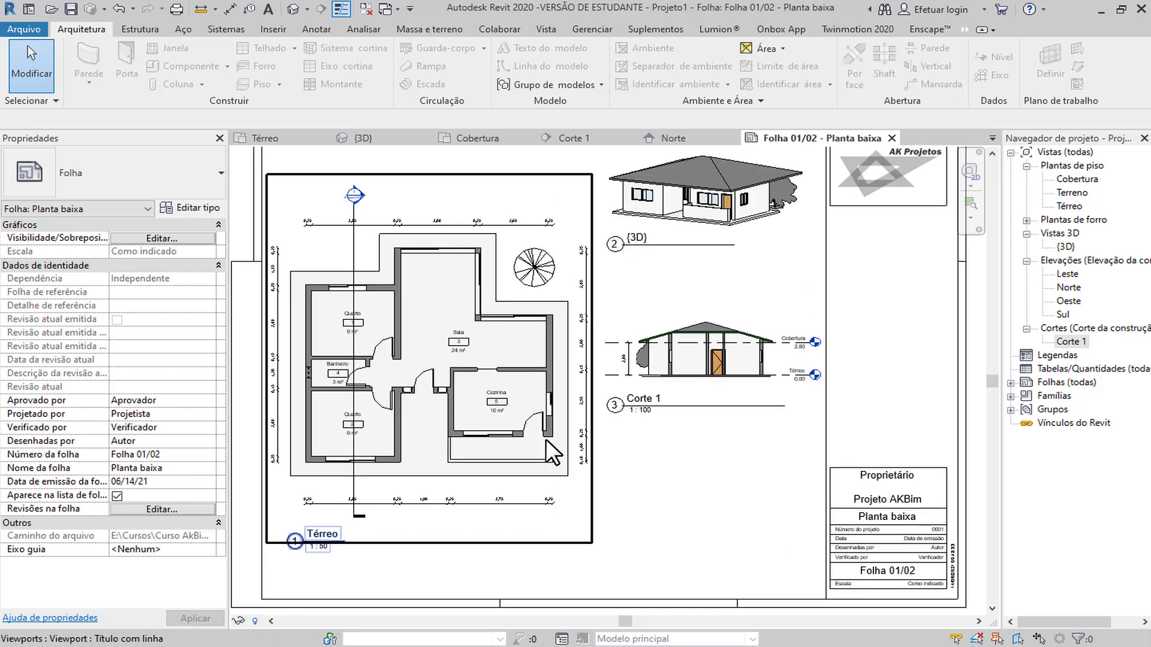
scroll(547, 448, down, 3)
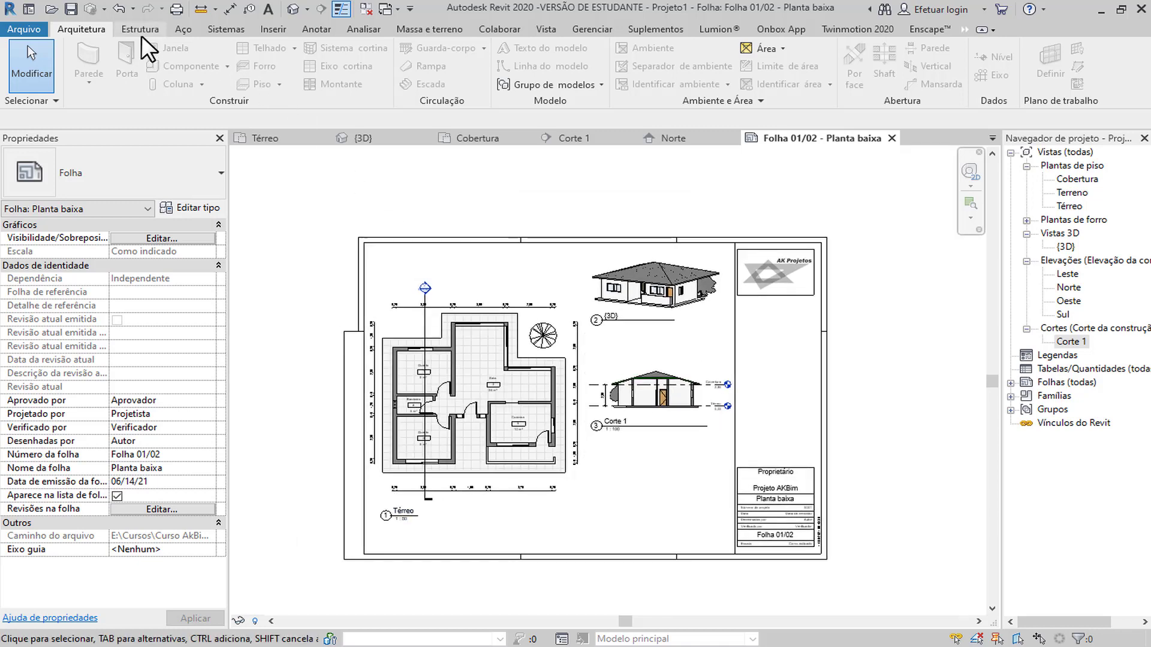
click(284, 138)
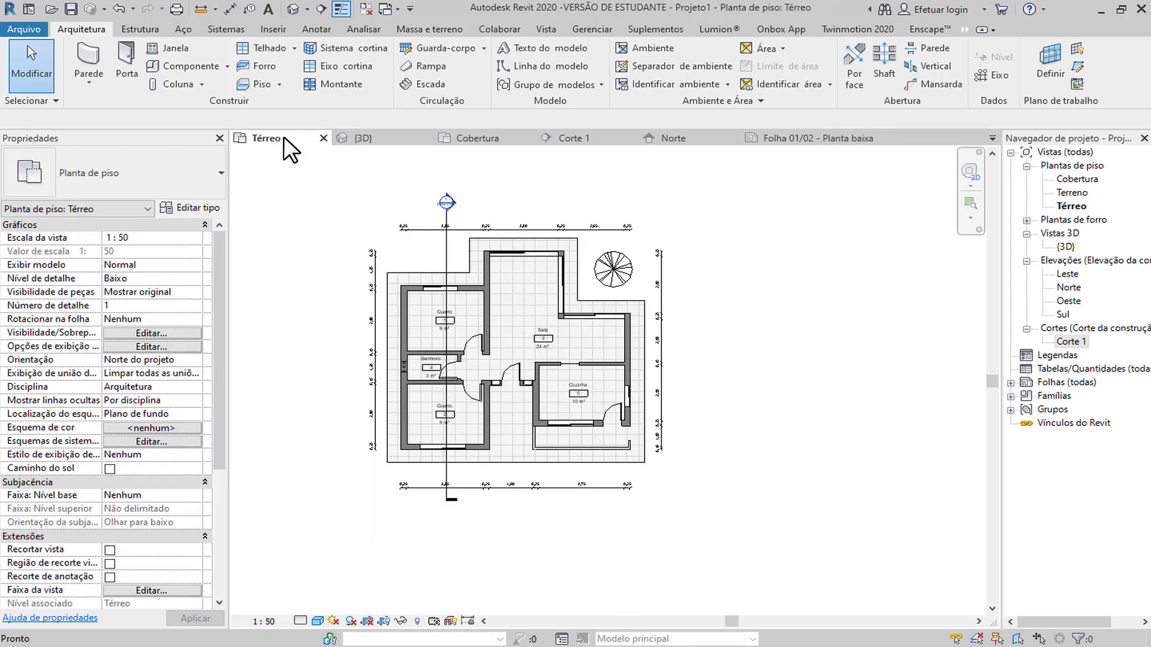
click(141, 29)
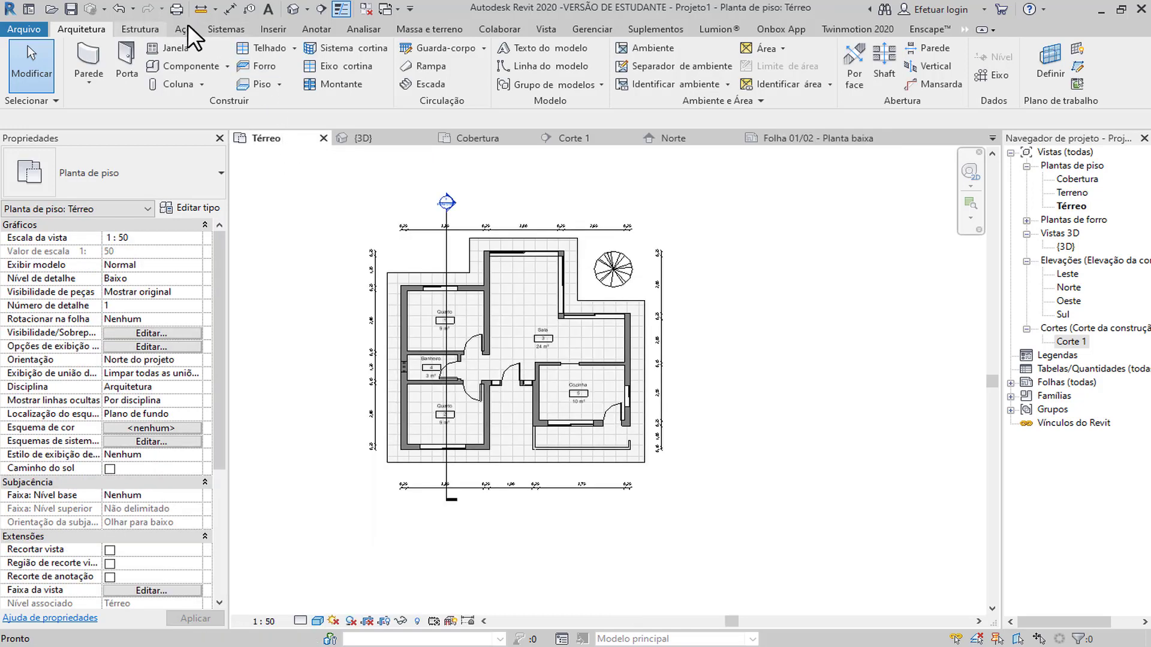
click(185, 29)
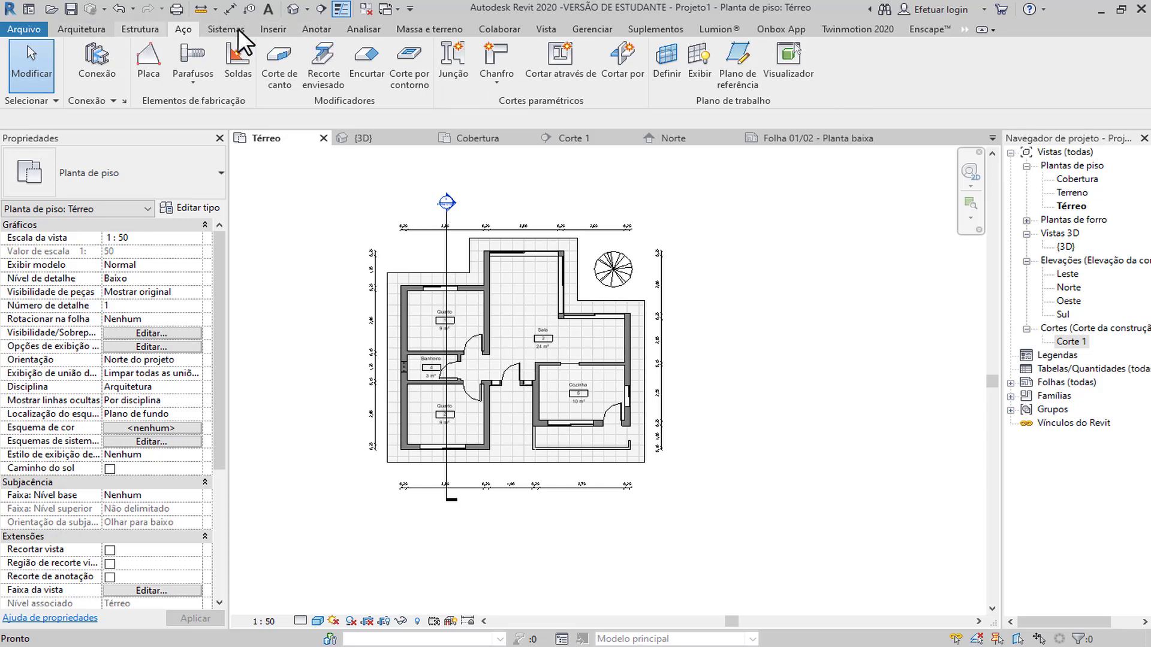
click(592, 28)
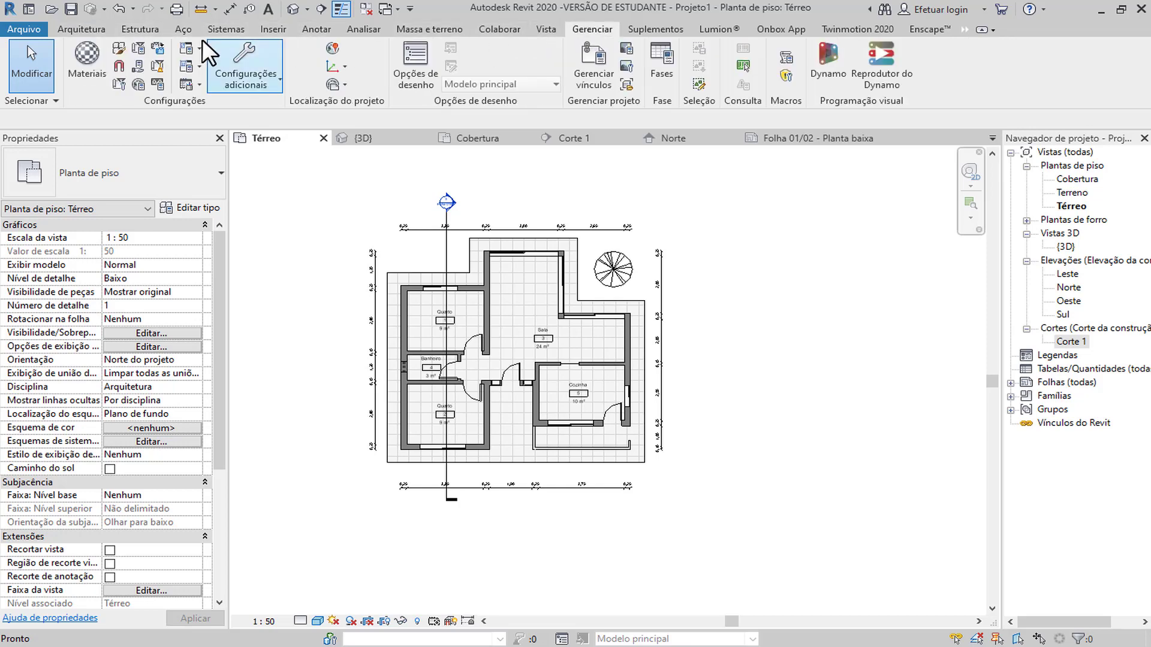
click(81, 29)
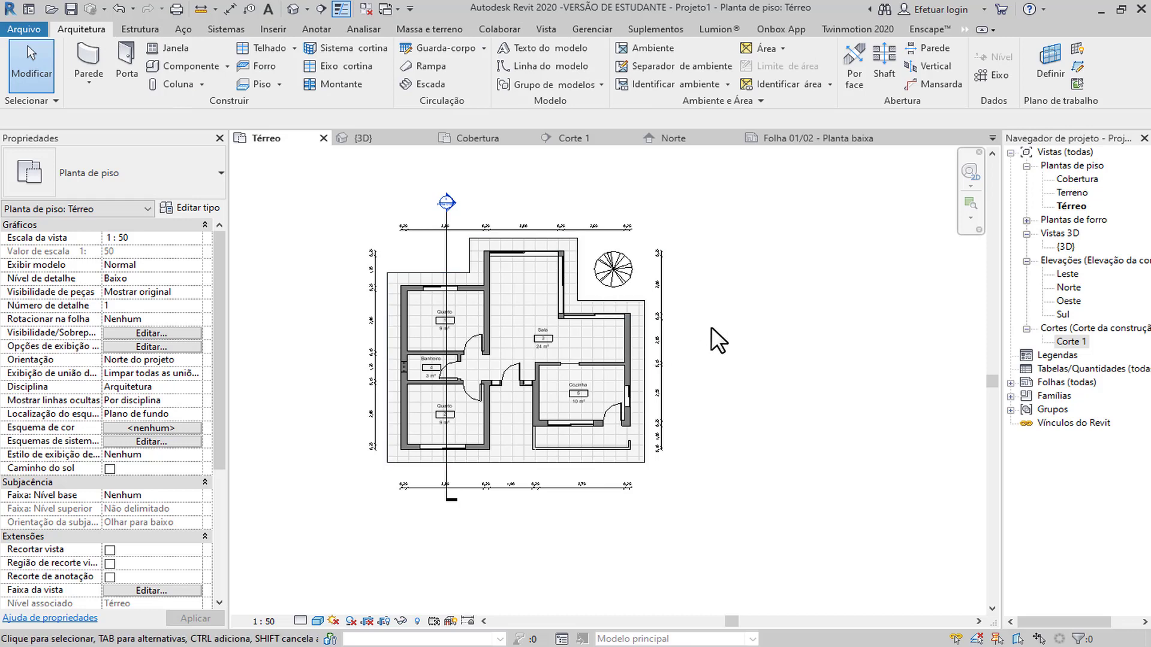
Review the finished house in the {3D} view from a slightly different angle and return to sheet Folha 01/02 - Planta baixa.
click(364, 138)
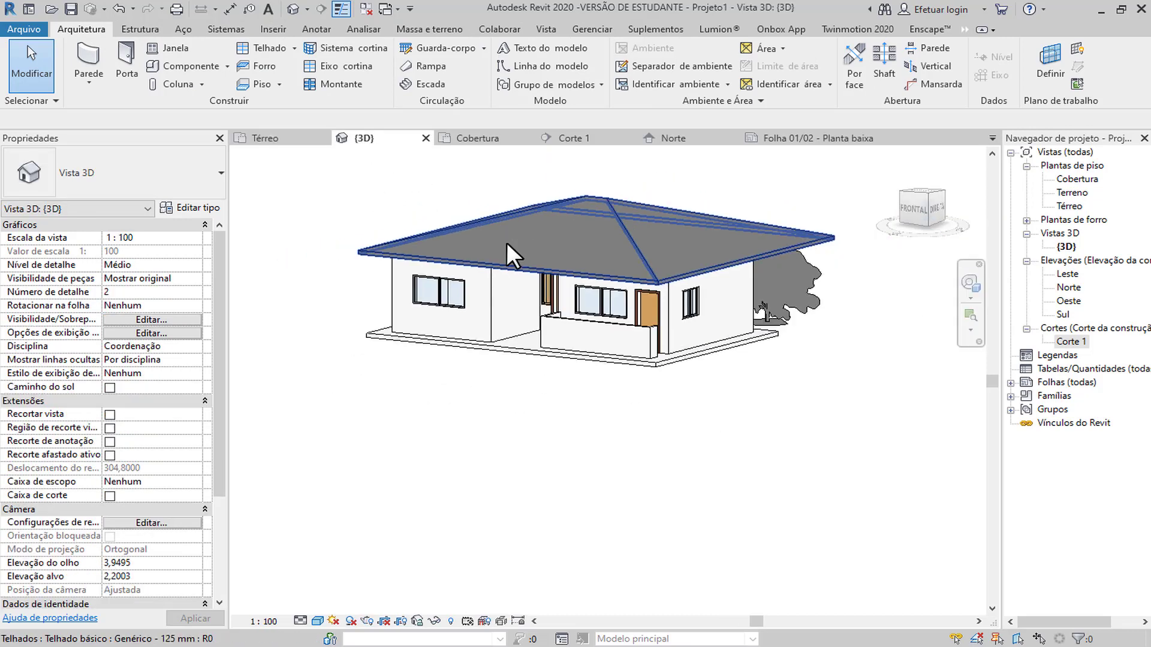
shift+middle_drag(505, 242, 528, 400)
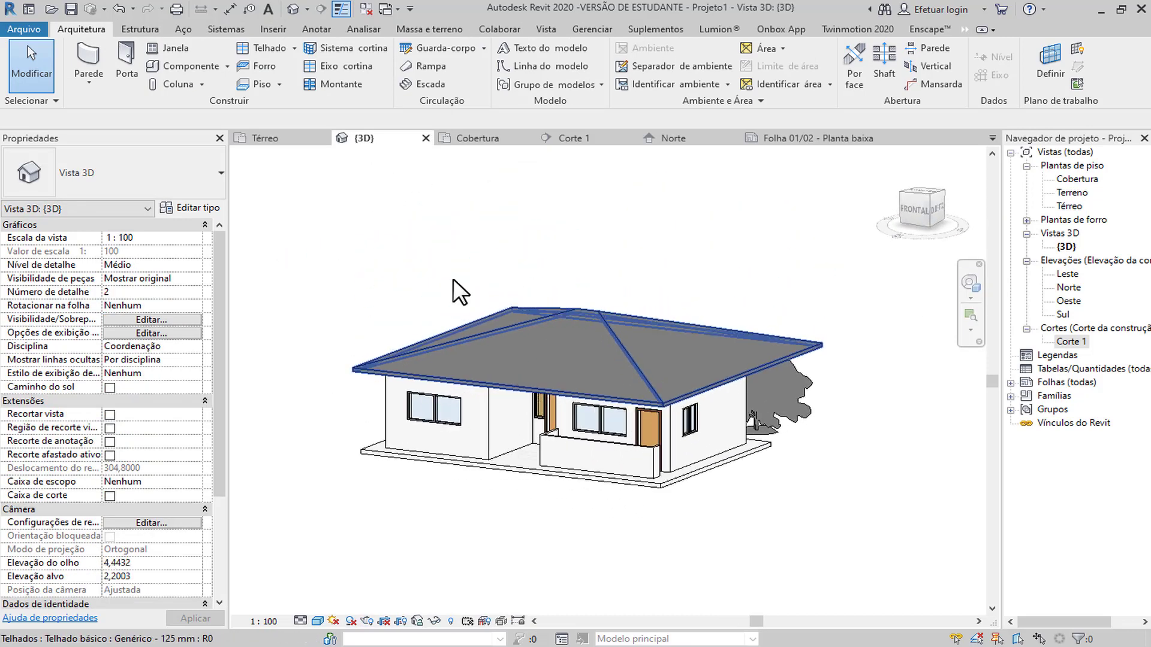
click(283, 137)
click(832, 135)
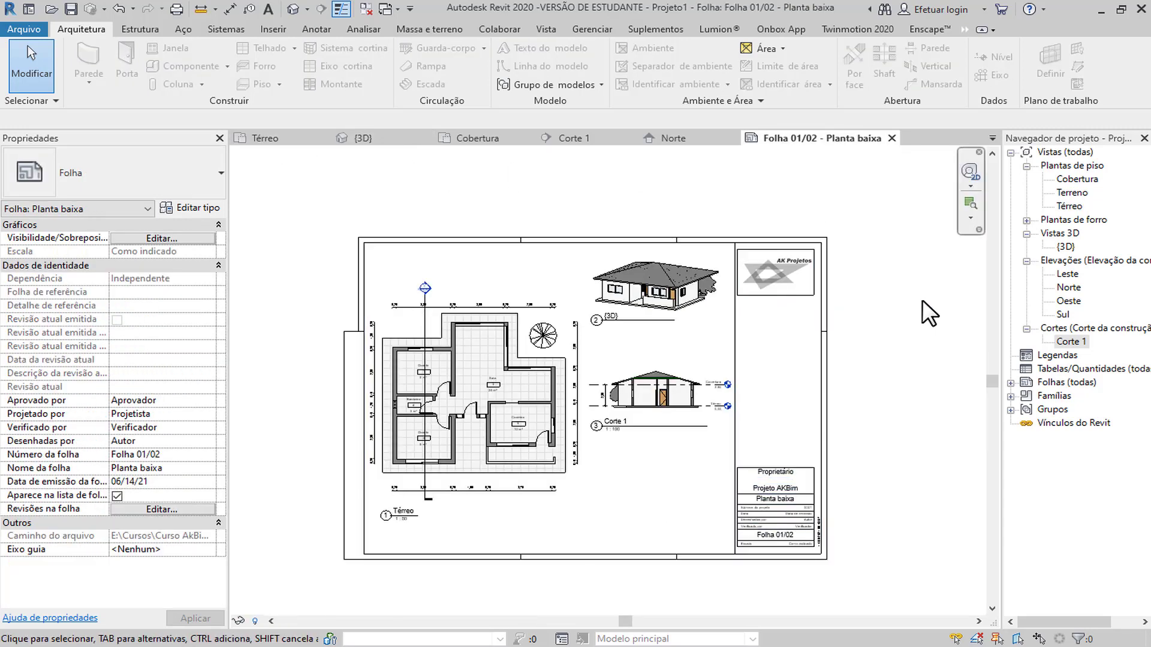